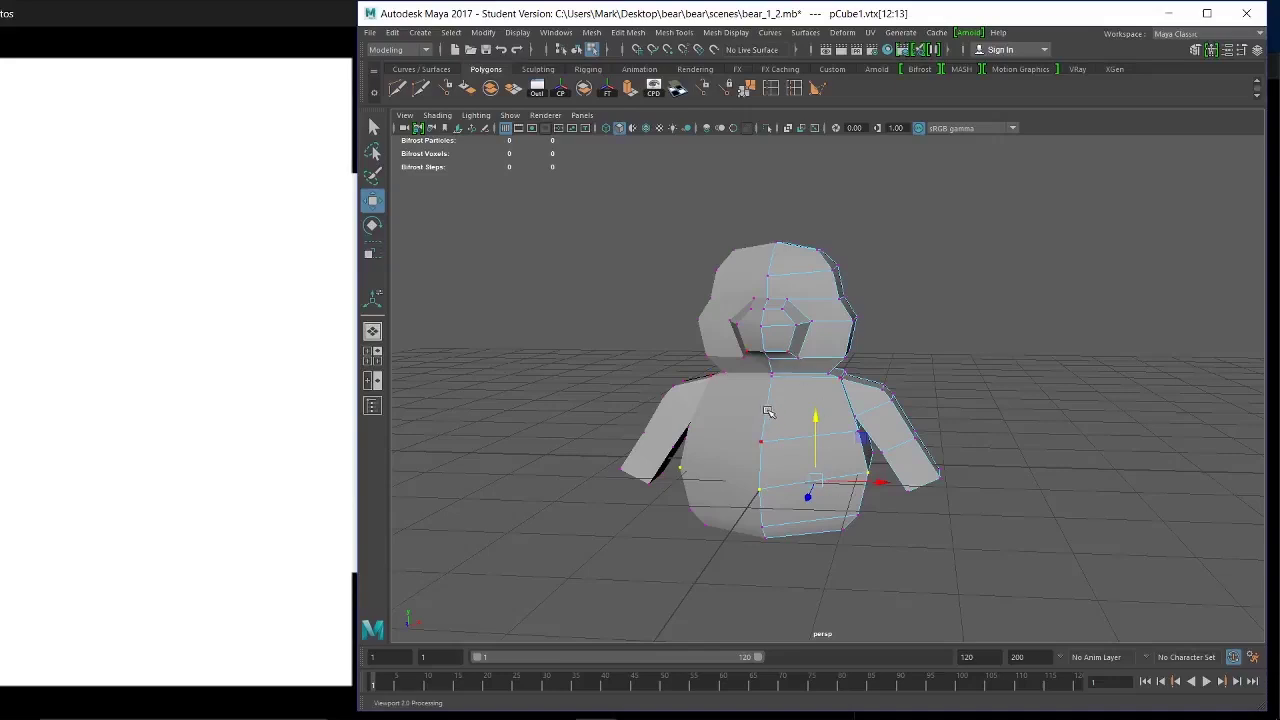
Examine the bear model's head and body shape from the front and the side.
alt+drag(903, 497, 877, 487)
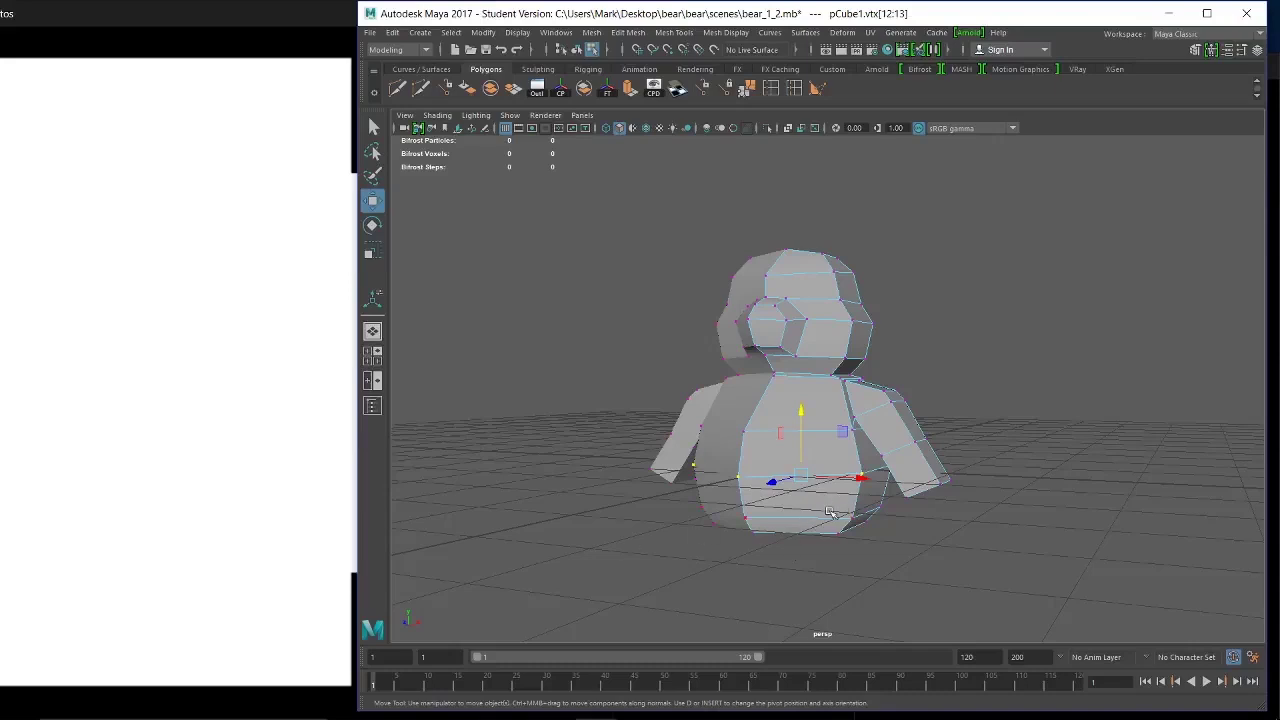
alt+drag(906, 507, 799, 497)
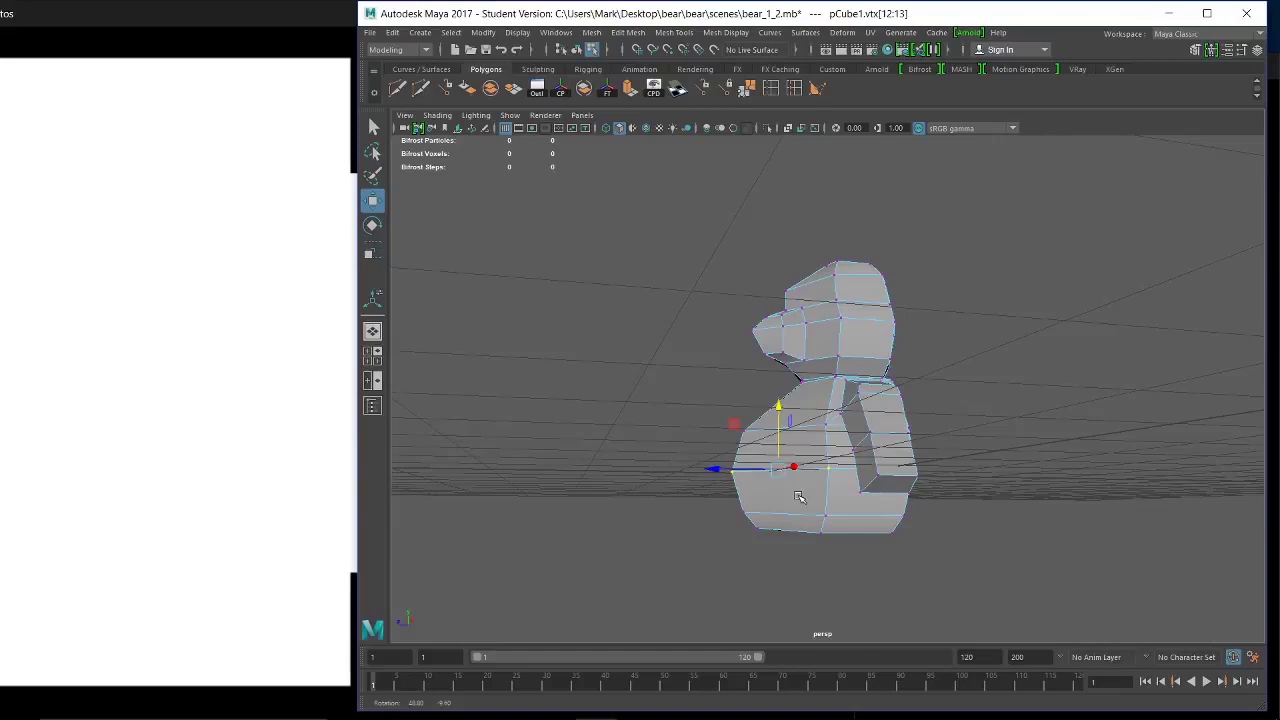
alt+drag(799, 497, 858, 514)
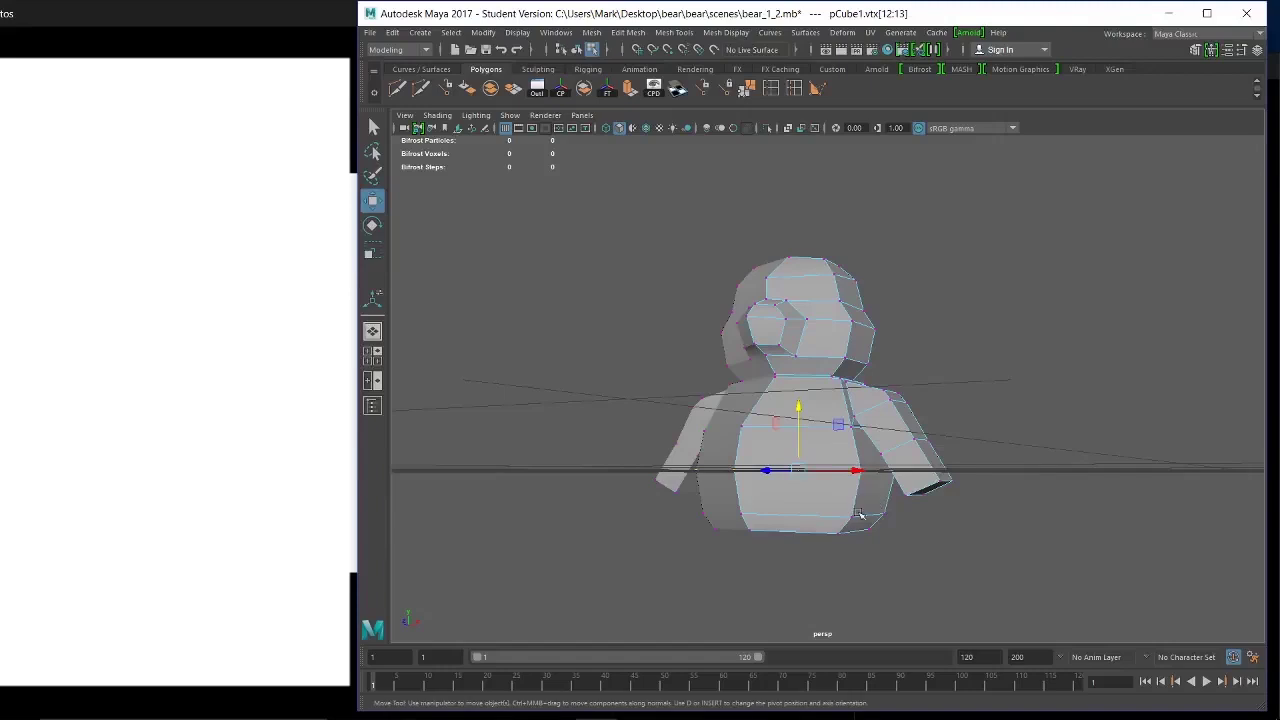
key(alt+Tab)
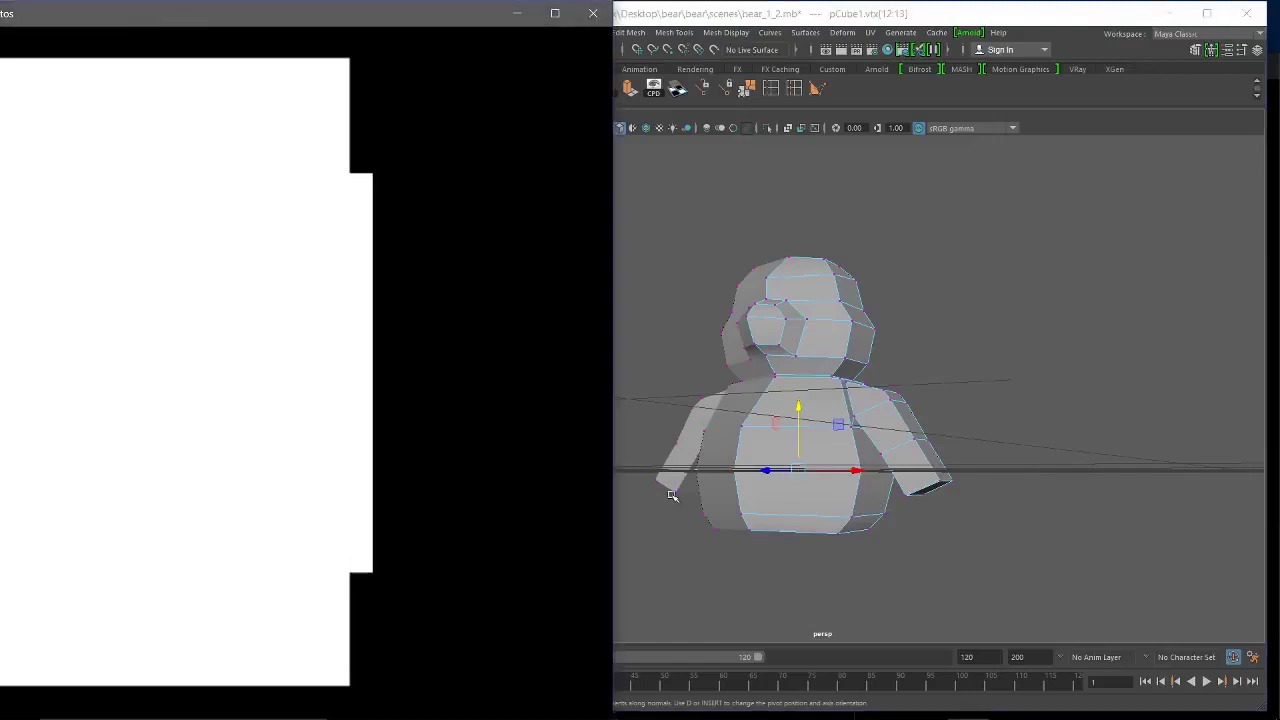
mouse_move(873, 545)
alt+mouse_down()
mouse_move(886, 543)
mouse_move(876, 555)
alt+mouse_up()
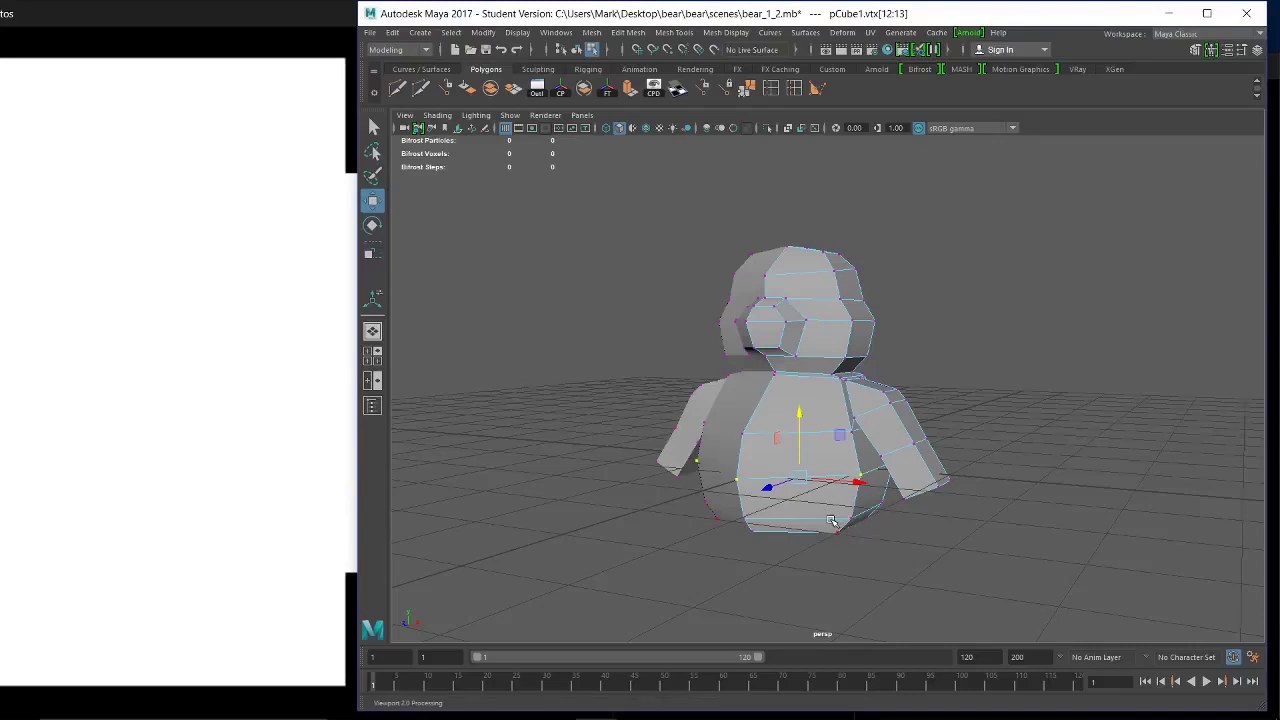
alt+drag(897, 498, 805, 478)
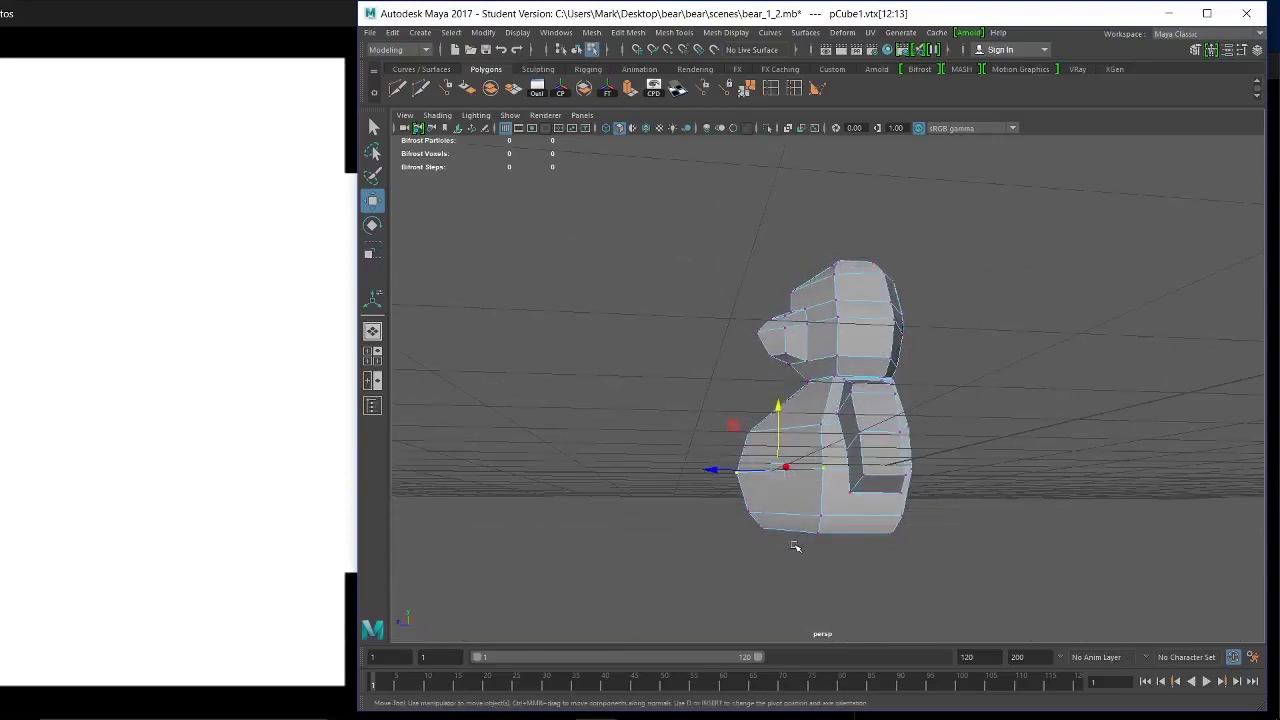
In side view, move the torso's side vertex on the widest row slightly forward toward the belly.
alt+drag(851, 517, 862, 534)
scroll(823, 530, up, 3)
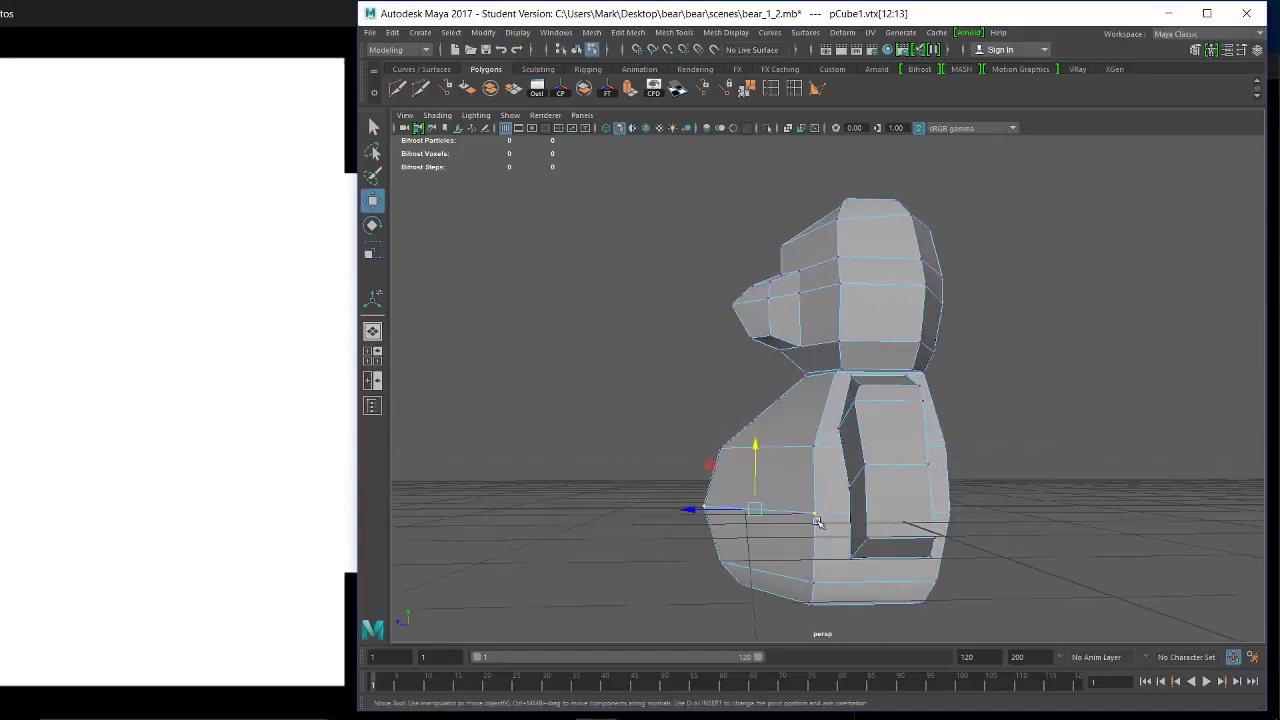
scroll(817, 491, up, 1)
click(813, 486)
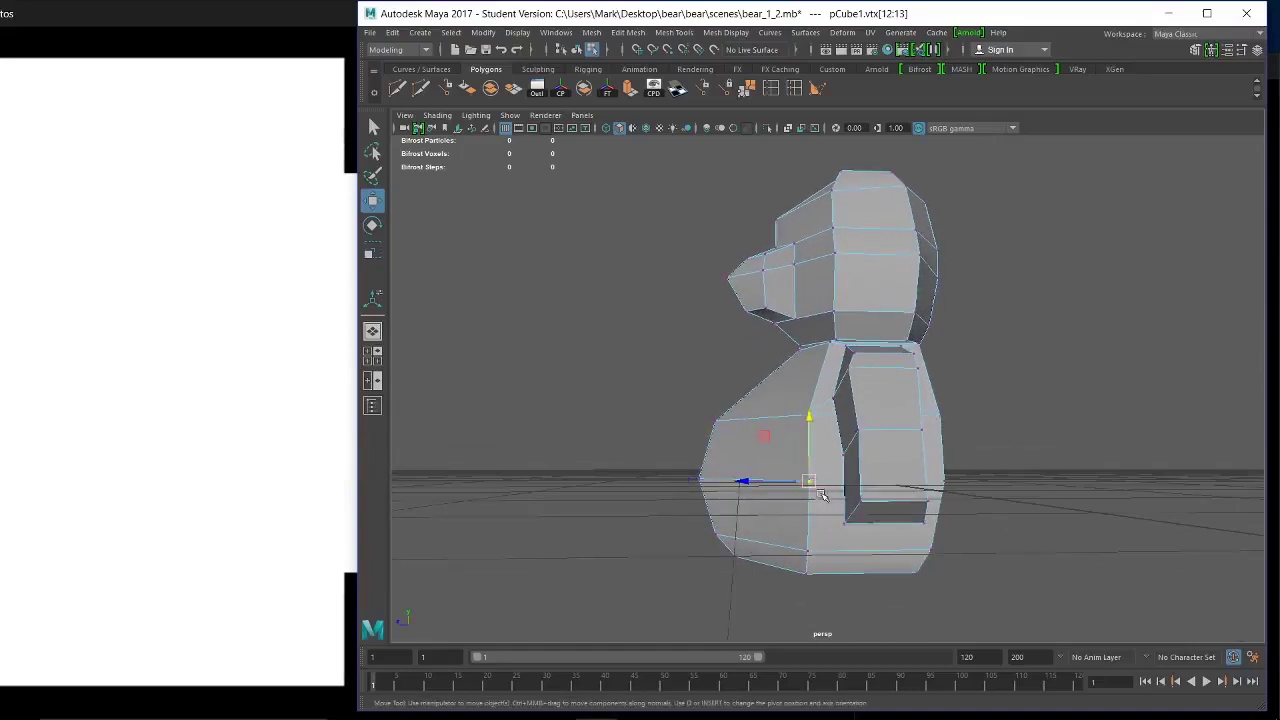
click(747, 484)
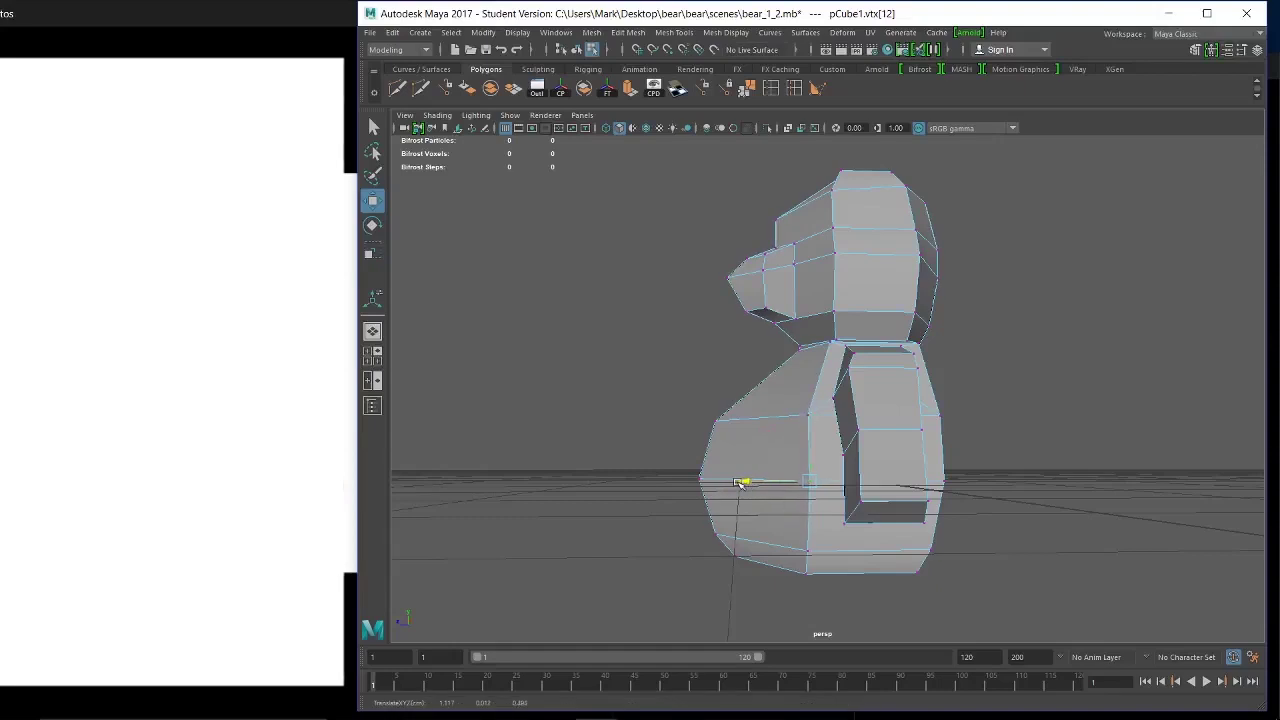
drag(744, 484, 731, 485)
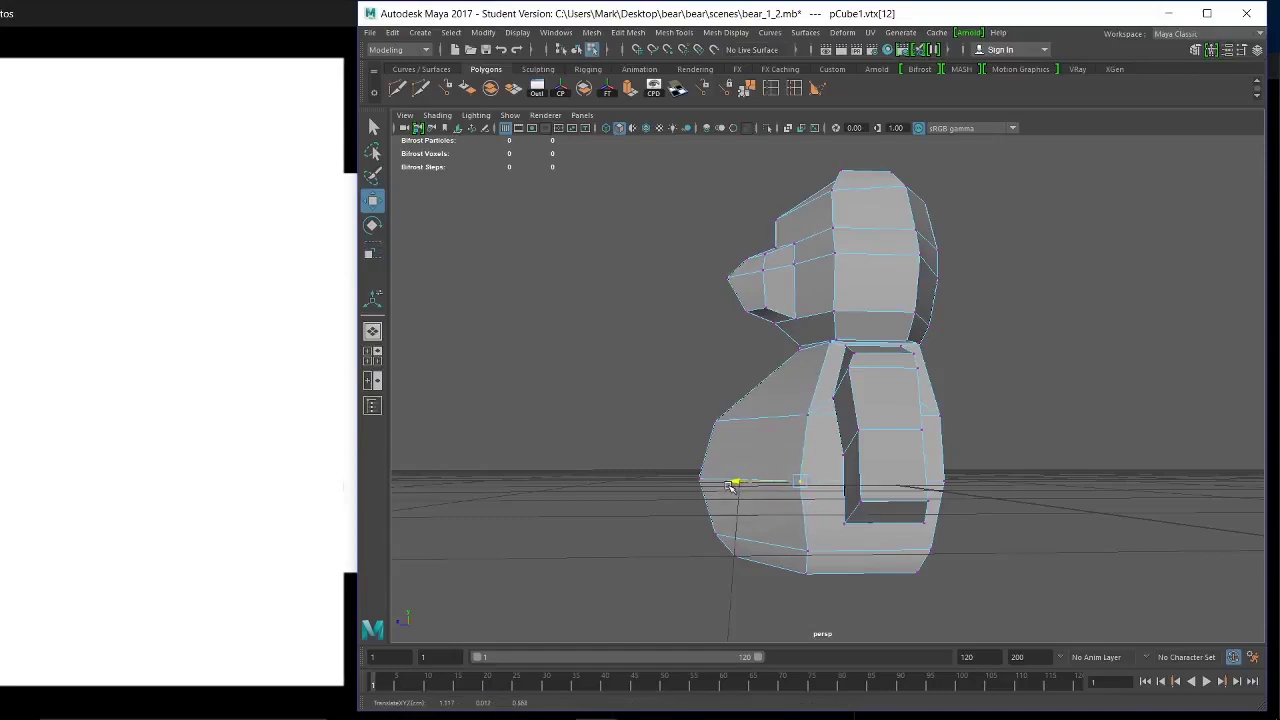
Shift the side vertex of the torso's lower row forward, and move the widest row's side vertex further forward.
click(808, 551)
drag(743, 555, 735, 552)
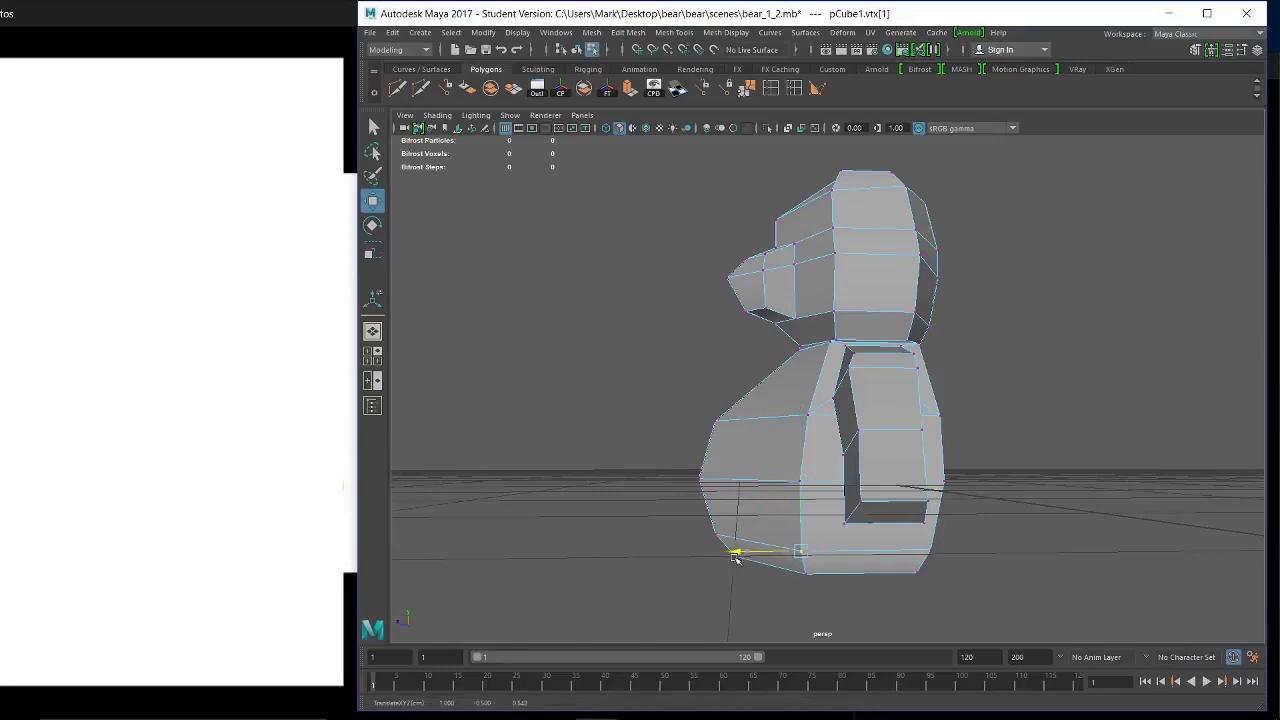
click(798, 485)
drag(717, 479, 731, 481)
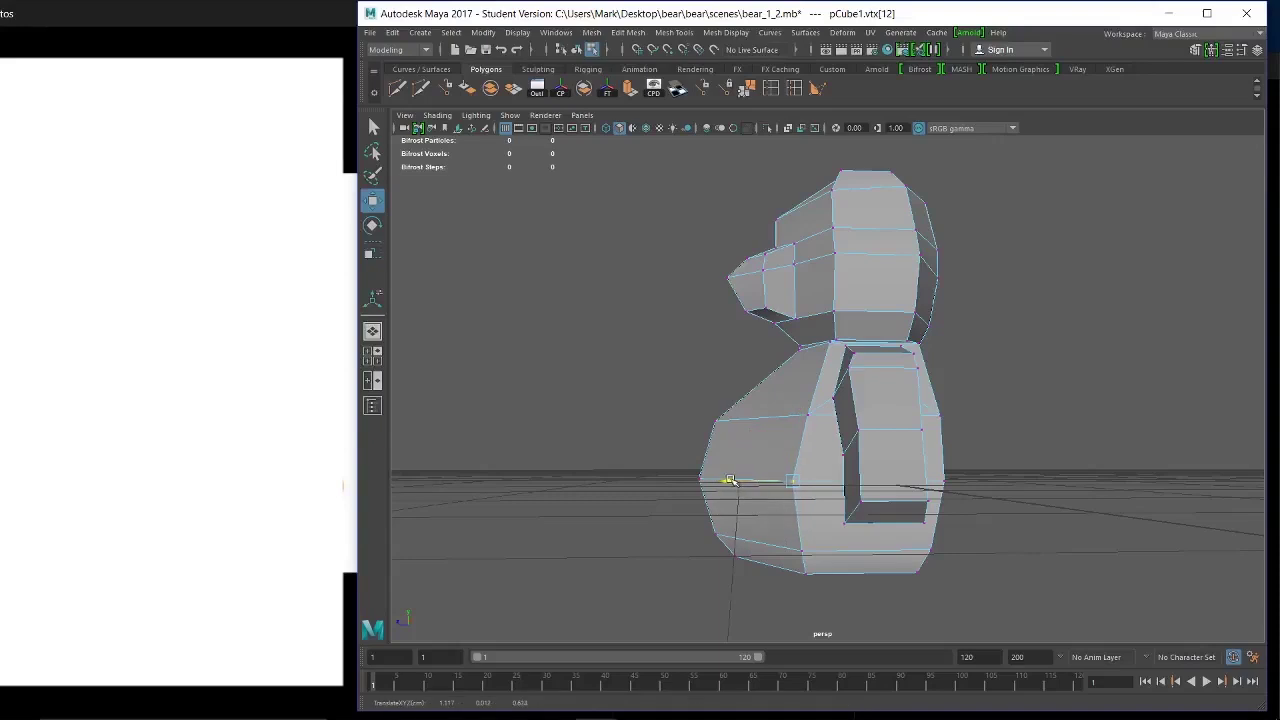
Move the upper torso row's side vertex forward and nudge the lower row's side vertex further forward.
click(807, 414)
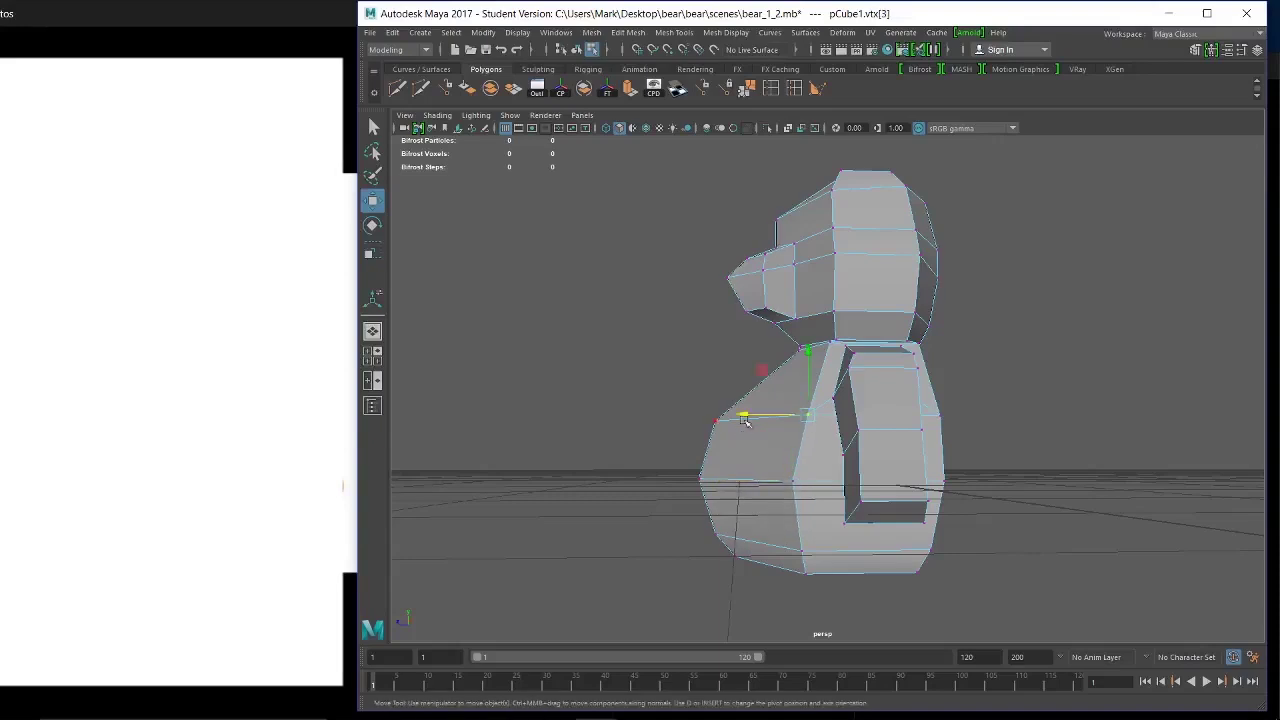
click(740, 415)
drag(740, 415, 736, 414)
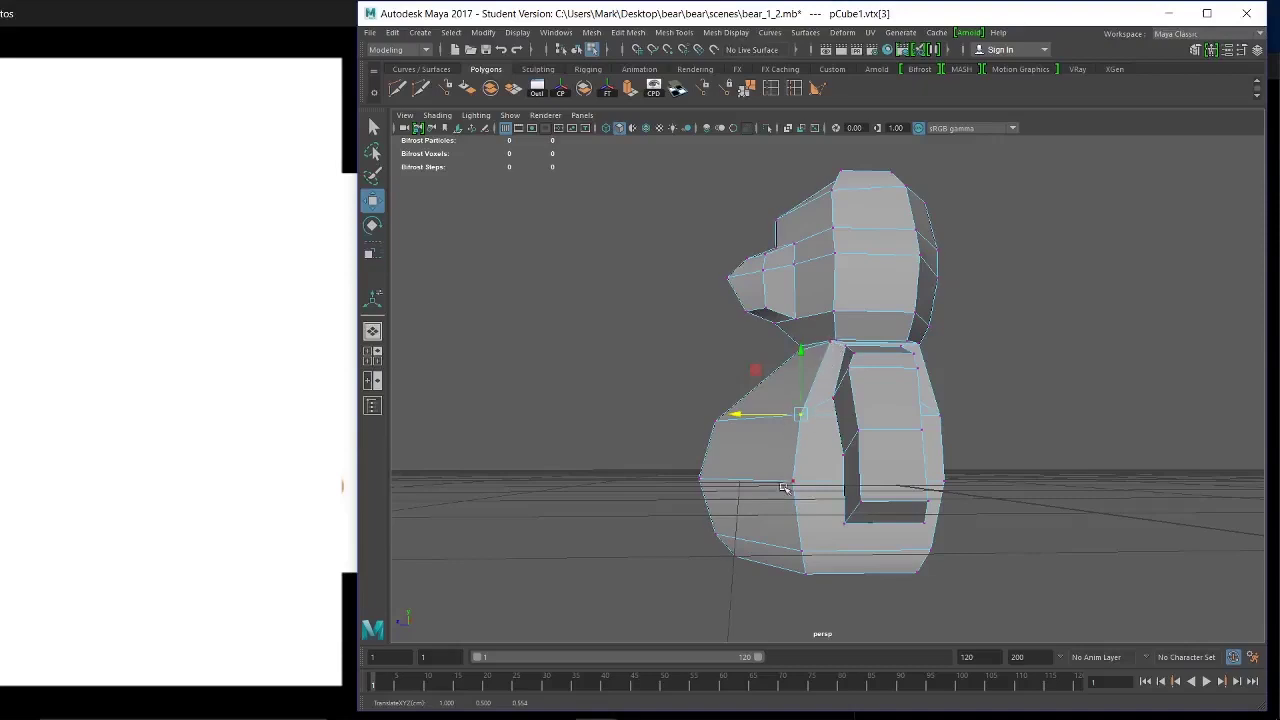
click(800, 551)
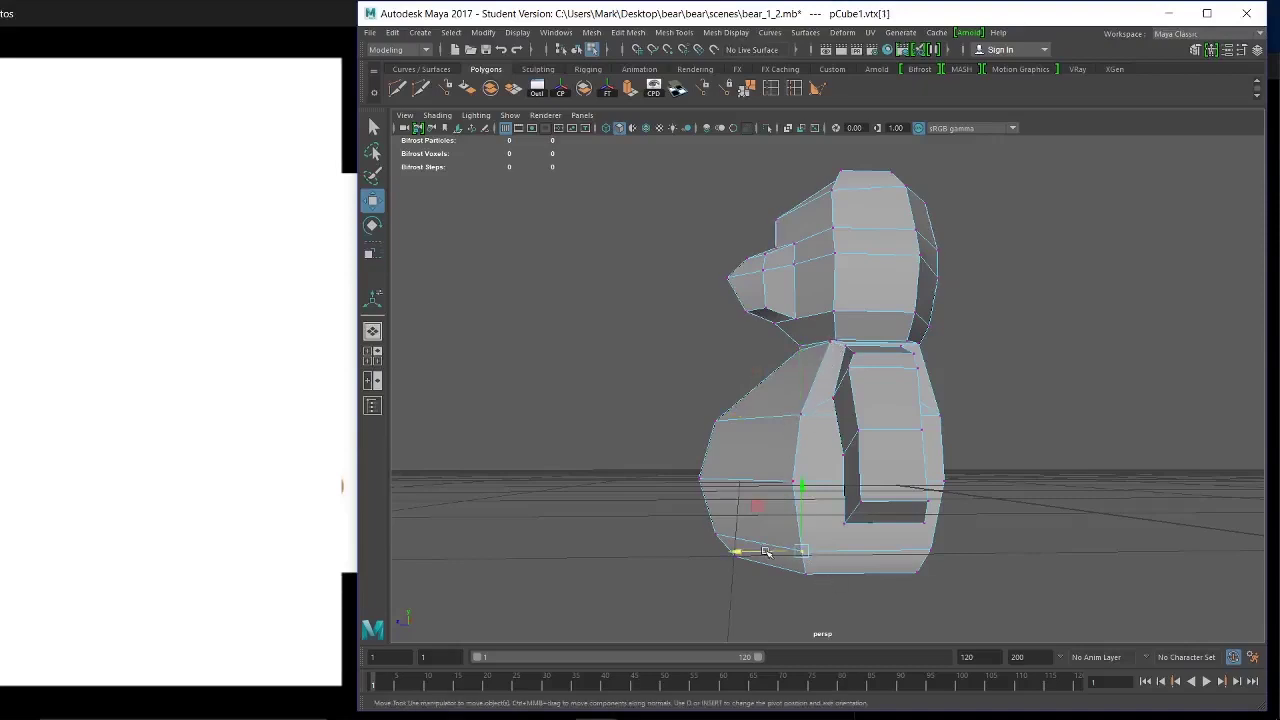
drag(765, 551, 760, 551)
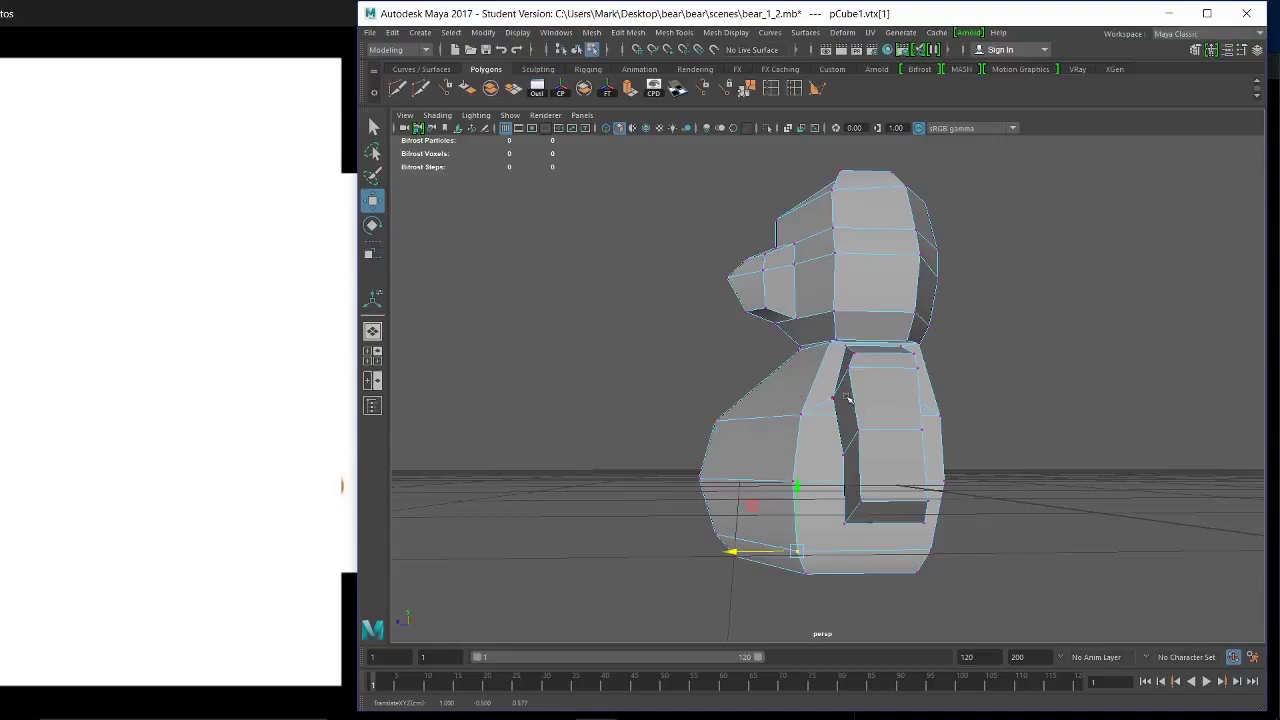
Select the whole lower row of torso vertices and, in wireframe display, raise it to just below the widest row.
alt+drag(846, 398, 843, 366)
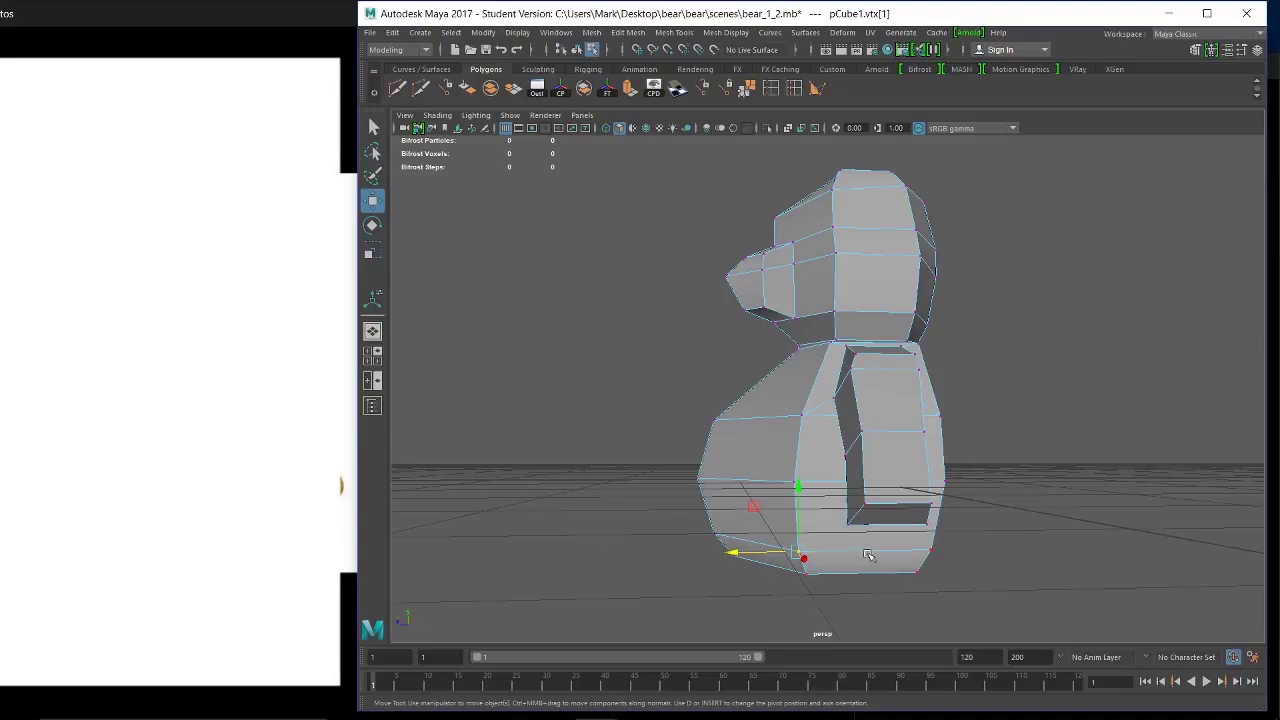
alt+drag(862, 556, 825, 555)
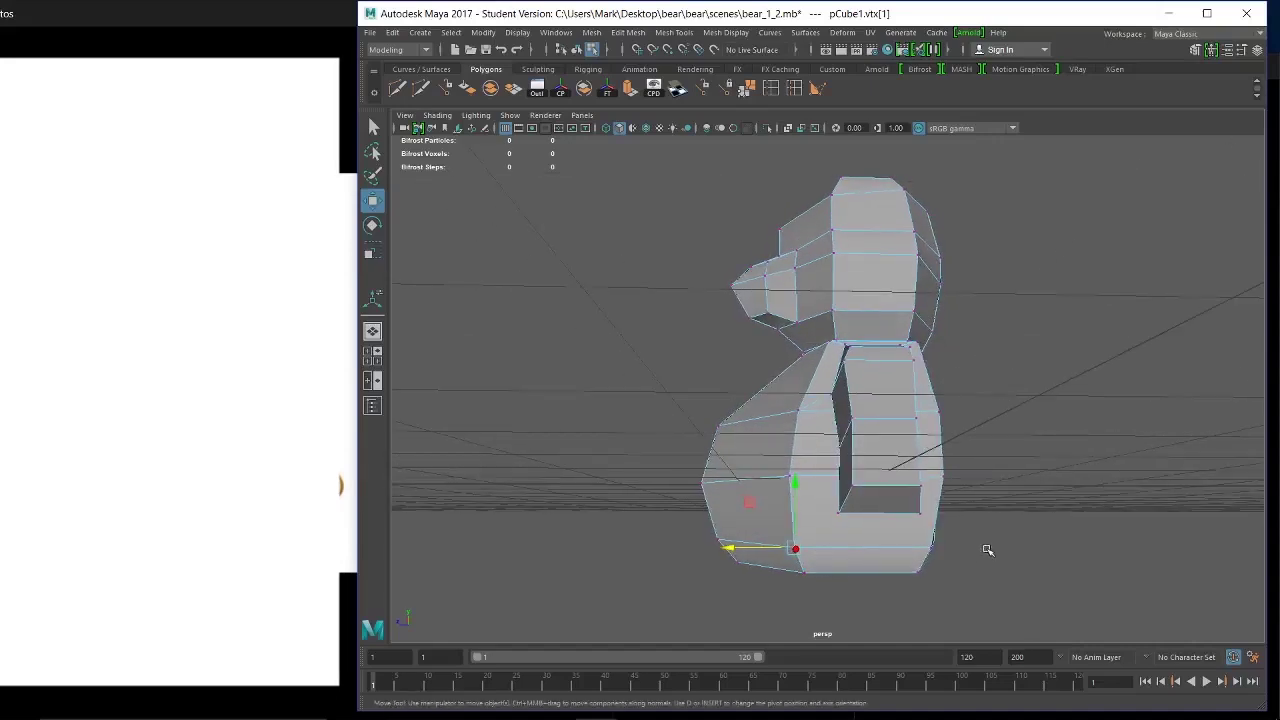
drag(976, 520, 642, 556)
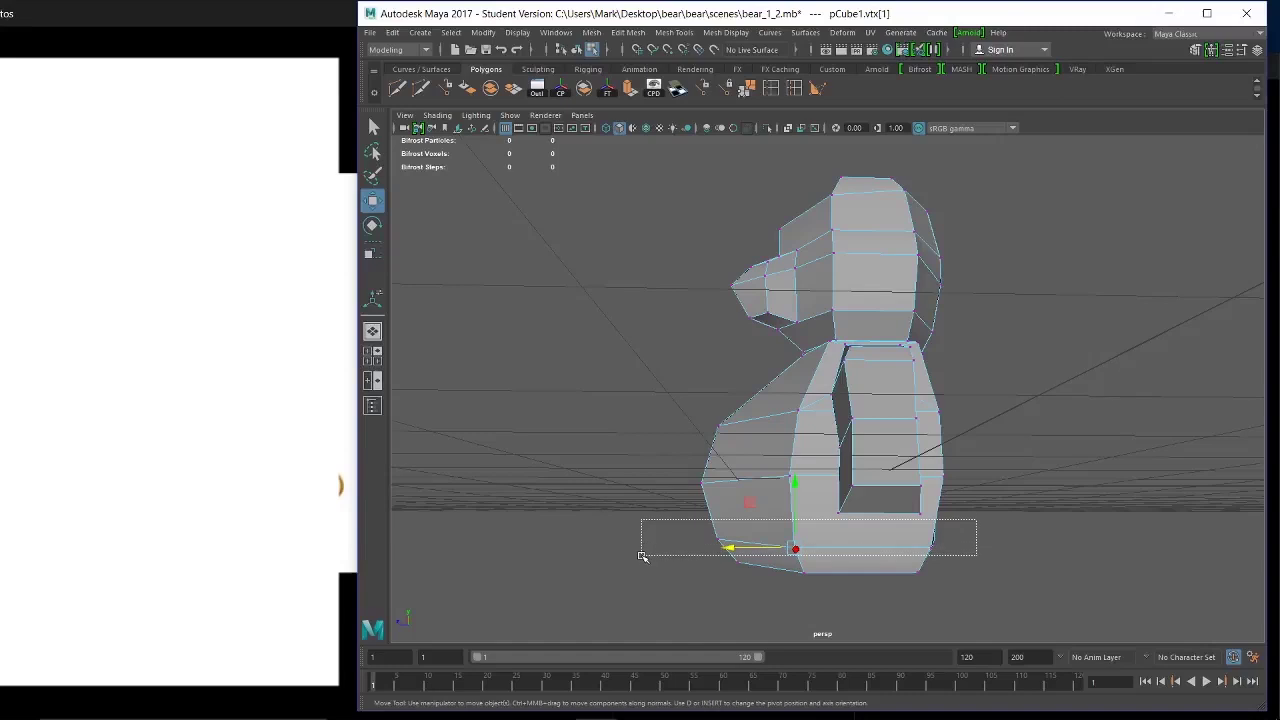
drag(642, 556, 642, 556)
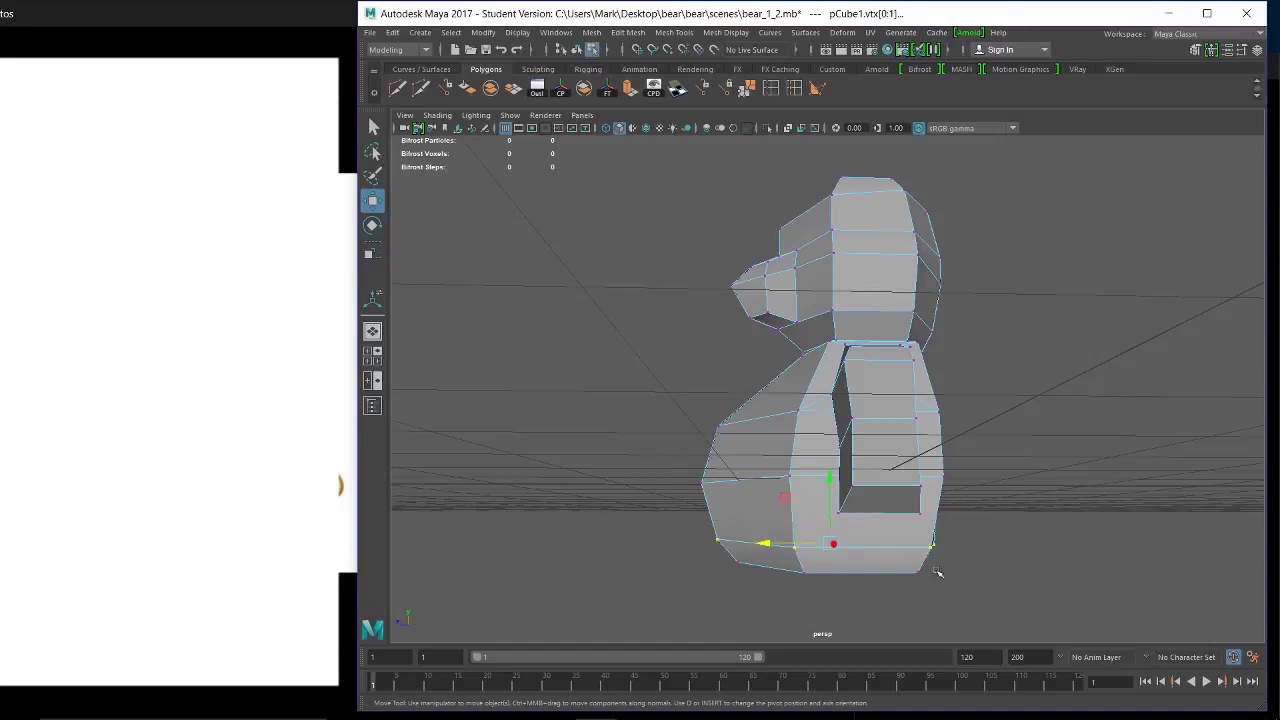
key(4)
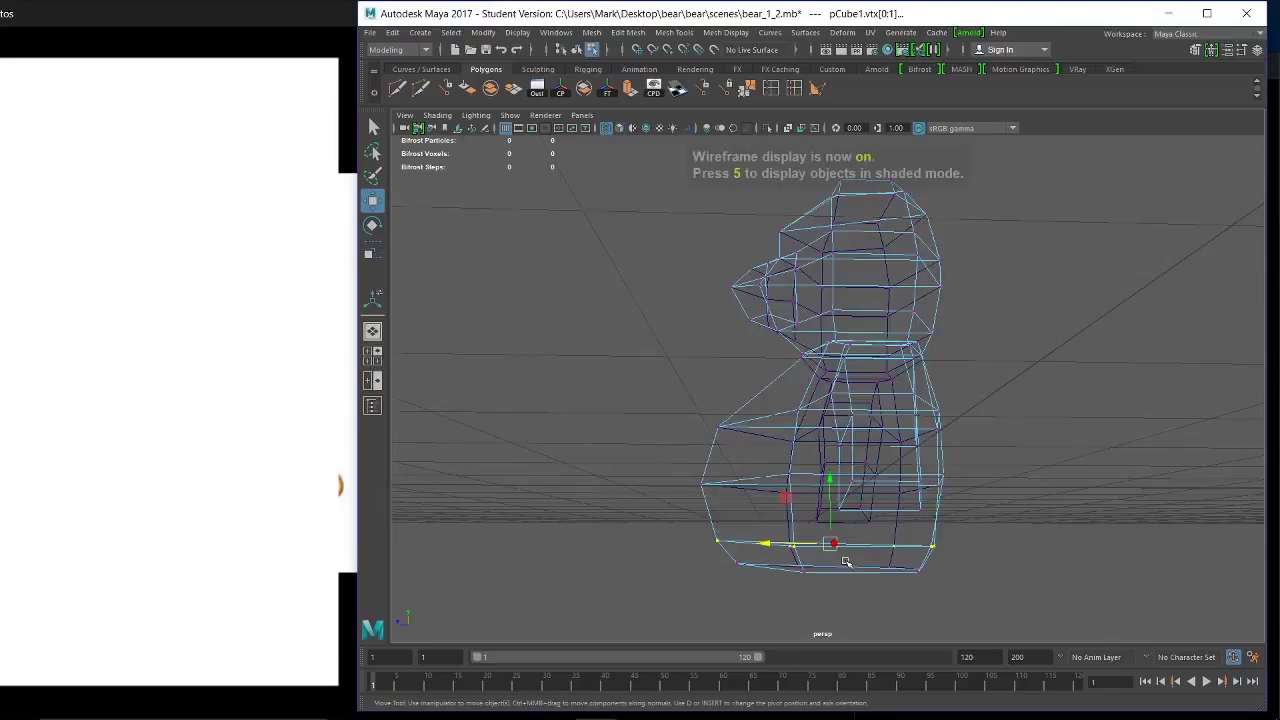
alt+drag(870, 568, 824, 515)
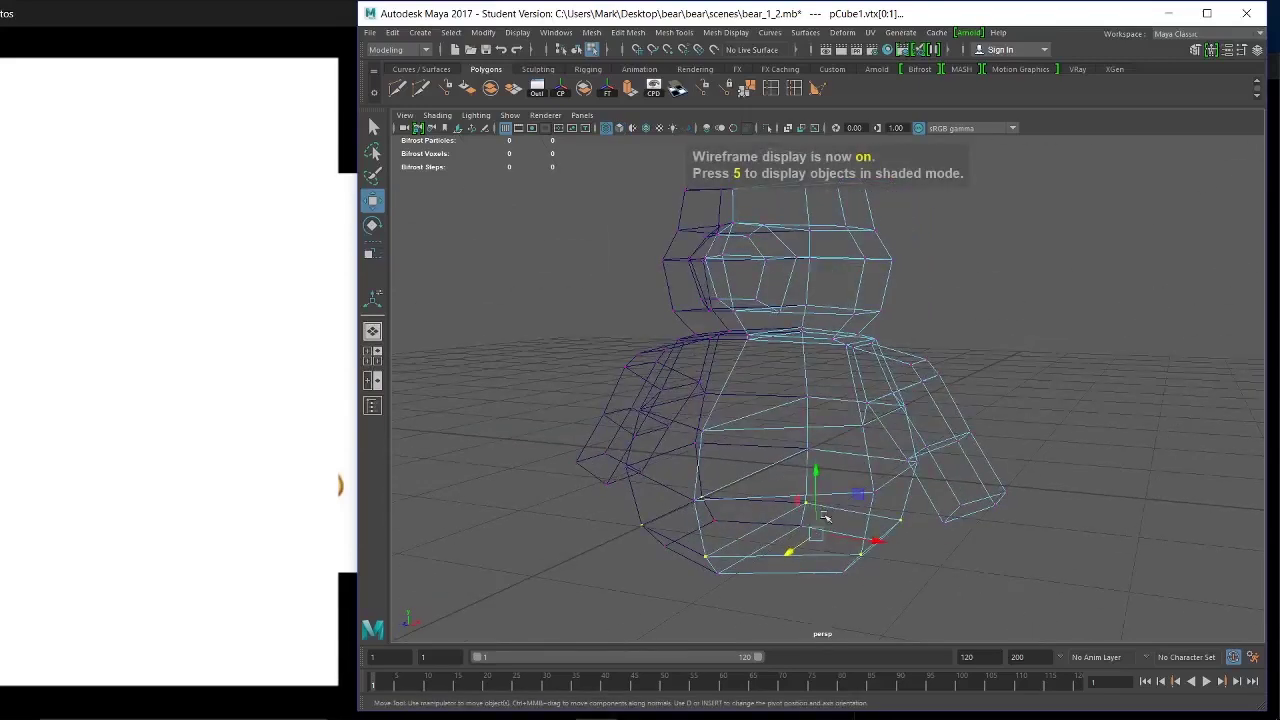
alt+drag(786, 558, 828, 447)
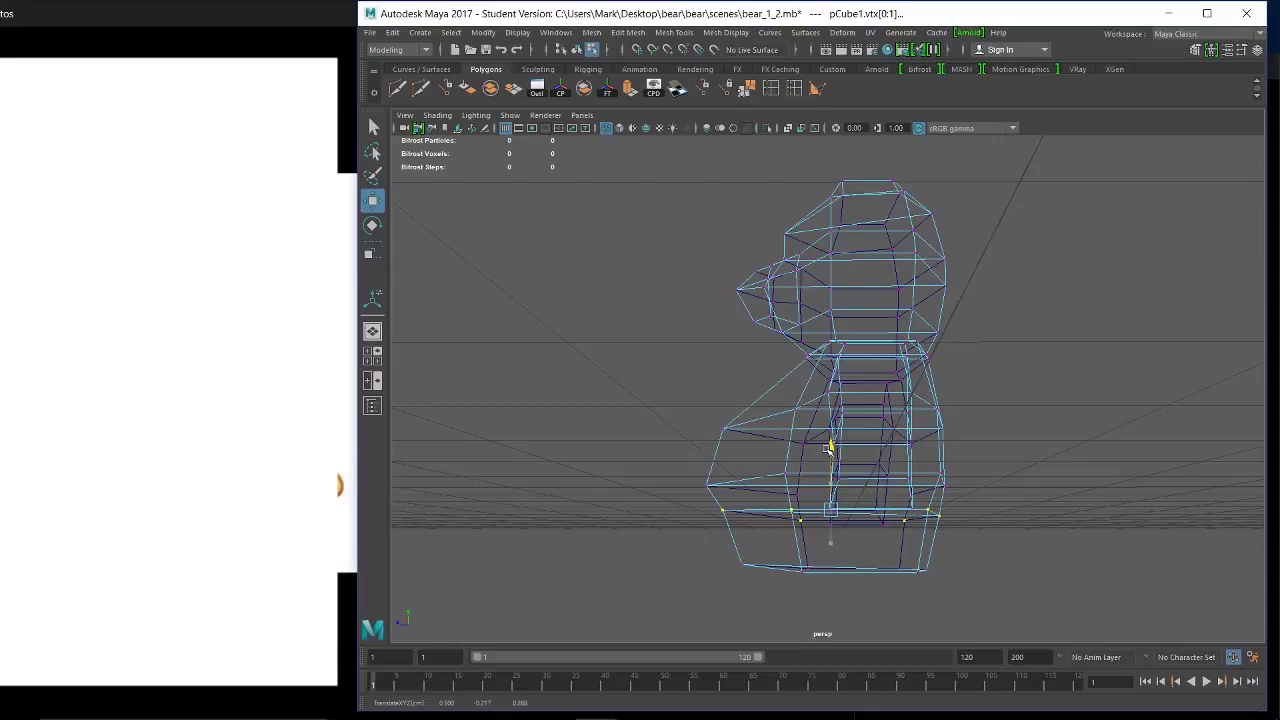
Examine the torso's lower row from the front and side in wireframe and shaded display, ending in shaded display.
alt+drag(901, 536, 878, 535)
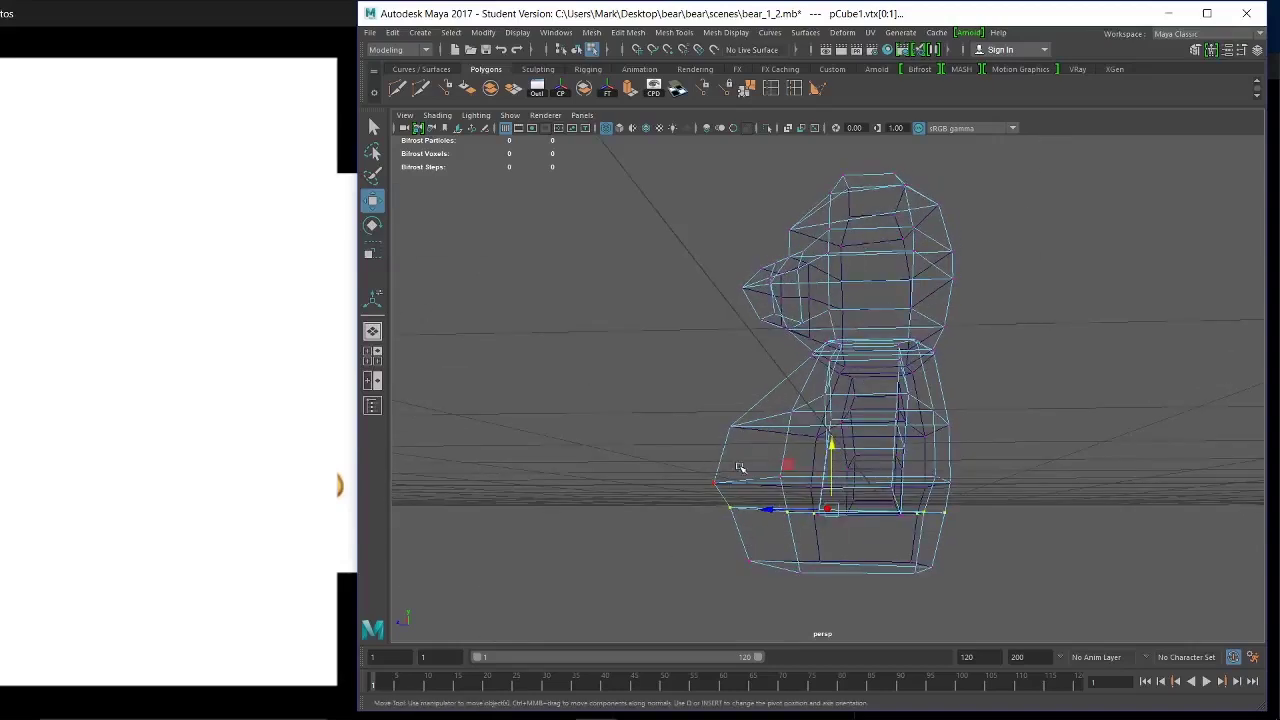
alt+drag(893, 546, 925, 521)
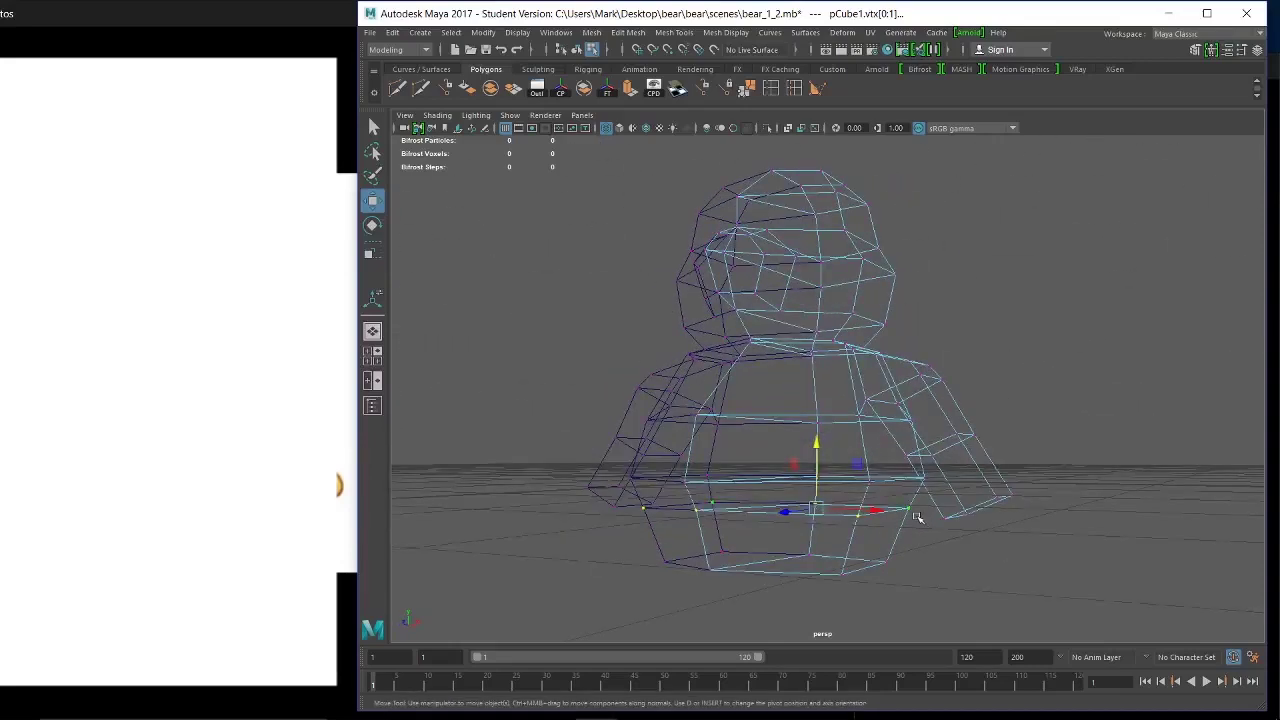
key(5)
key(4)
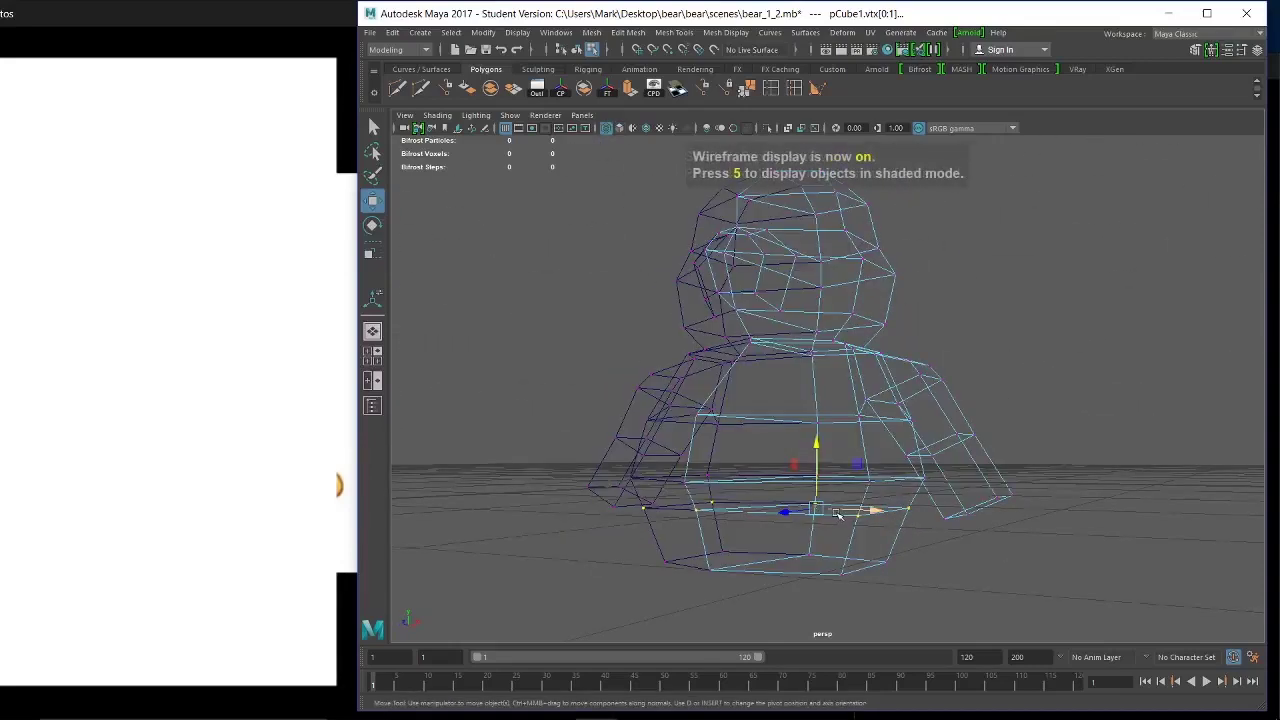
key(5)
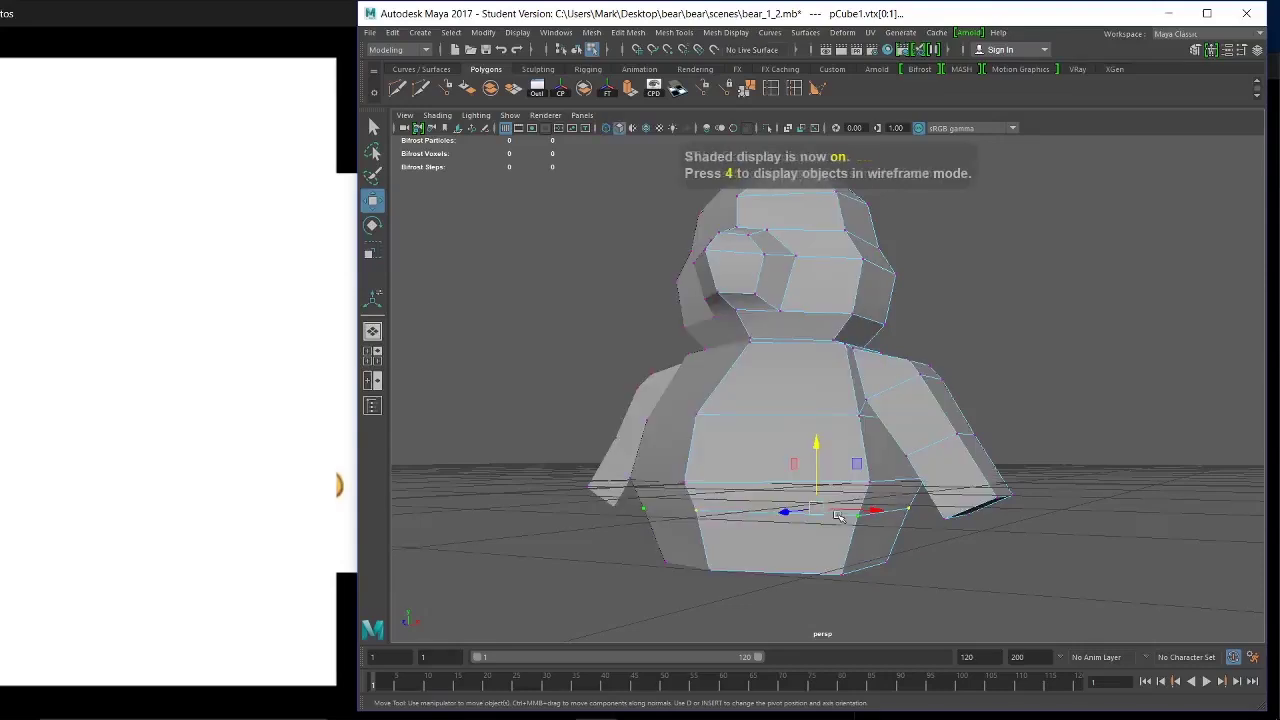
alt+drag(926, 530, 788, 511)
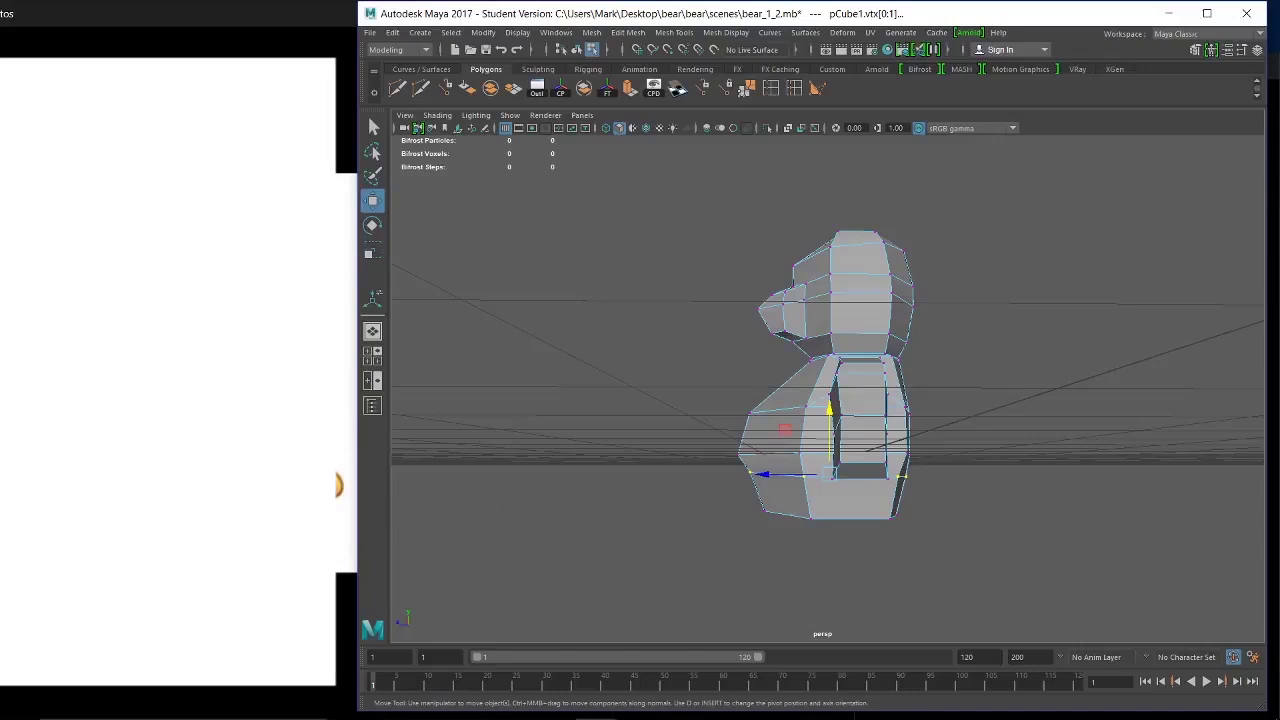
alt+drag(665, 476, 815, 452)
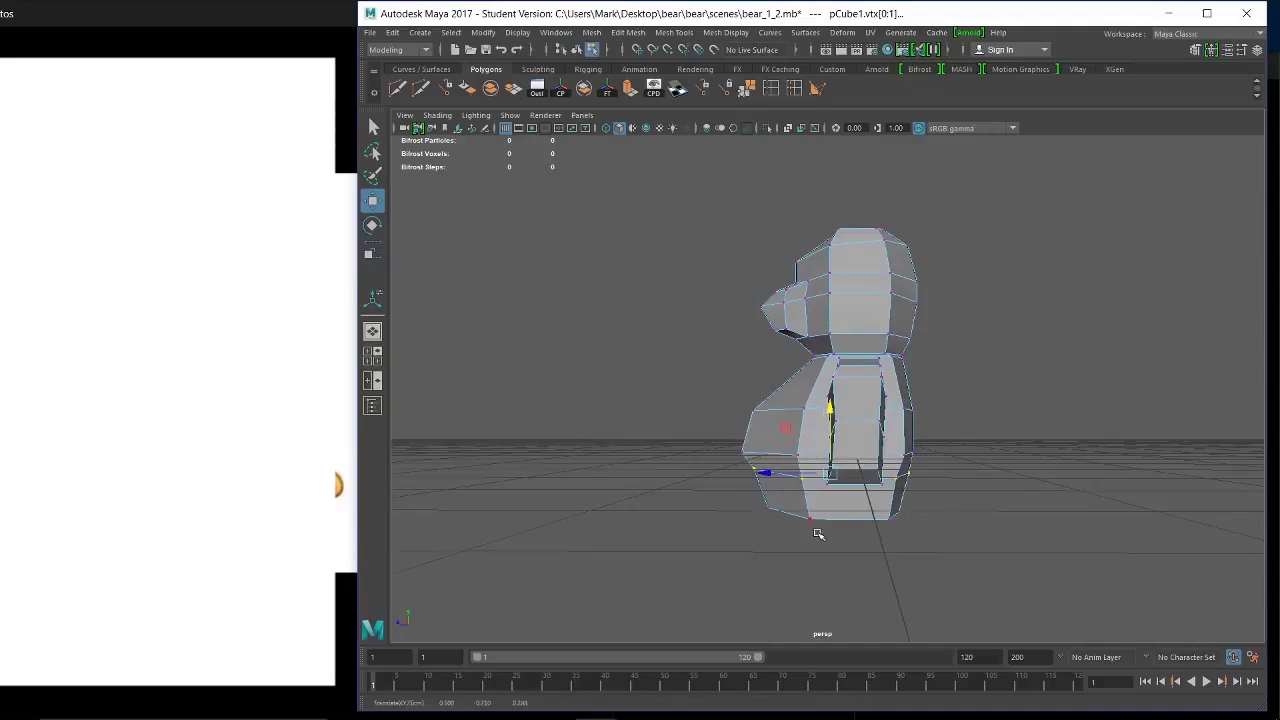
alt+drag(818, 534, 932, 506)
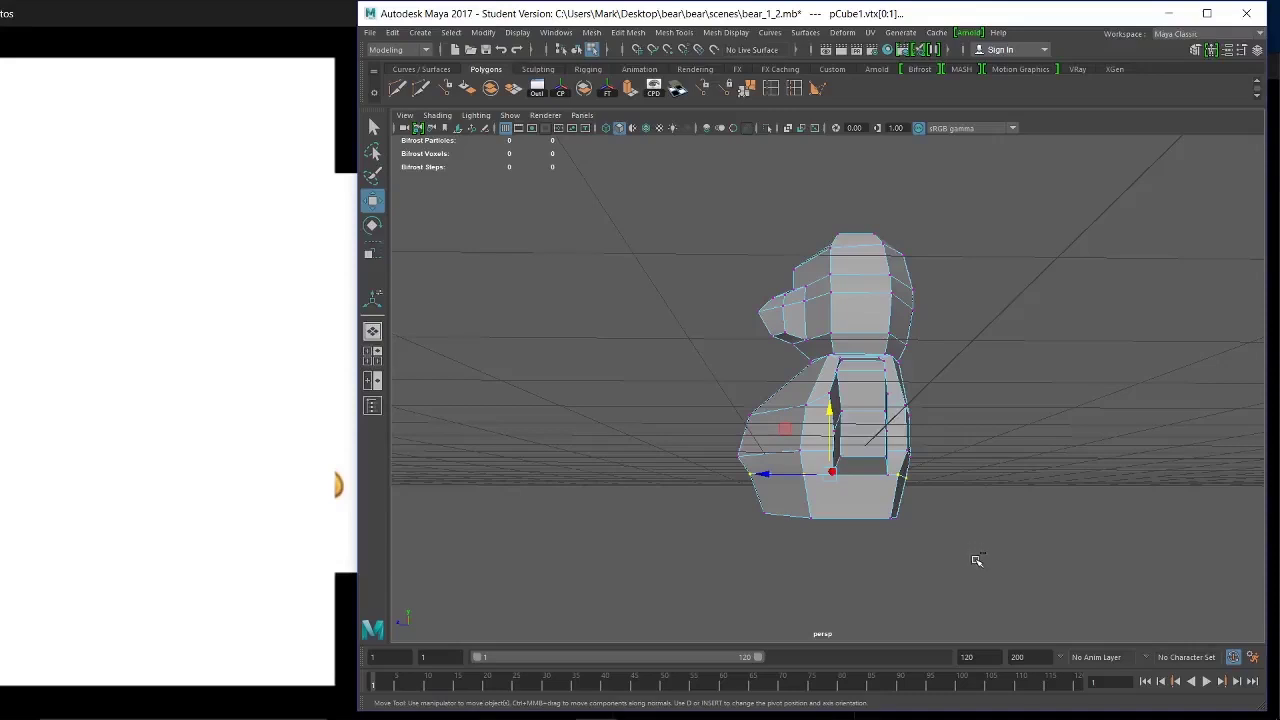
Deselect the lower row's rear vertices, move its front and side vertices forward, and shift the side vertex slightly back.
ctrl+drag(964, 554, 874, 434)
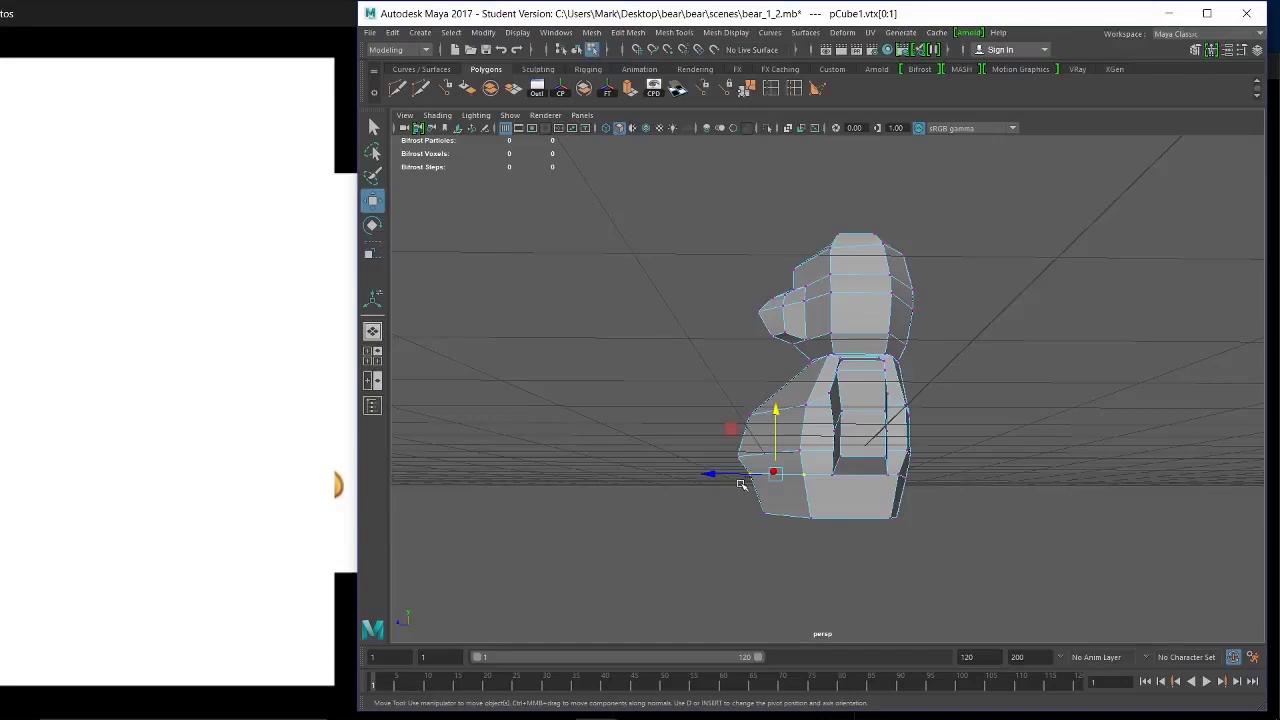
mouse_move(720, 474)
mouse_down()
mouse_move(705, 477)
mouse_move(720, 479)
mouse_up()
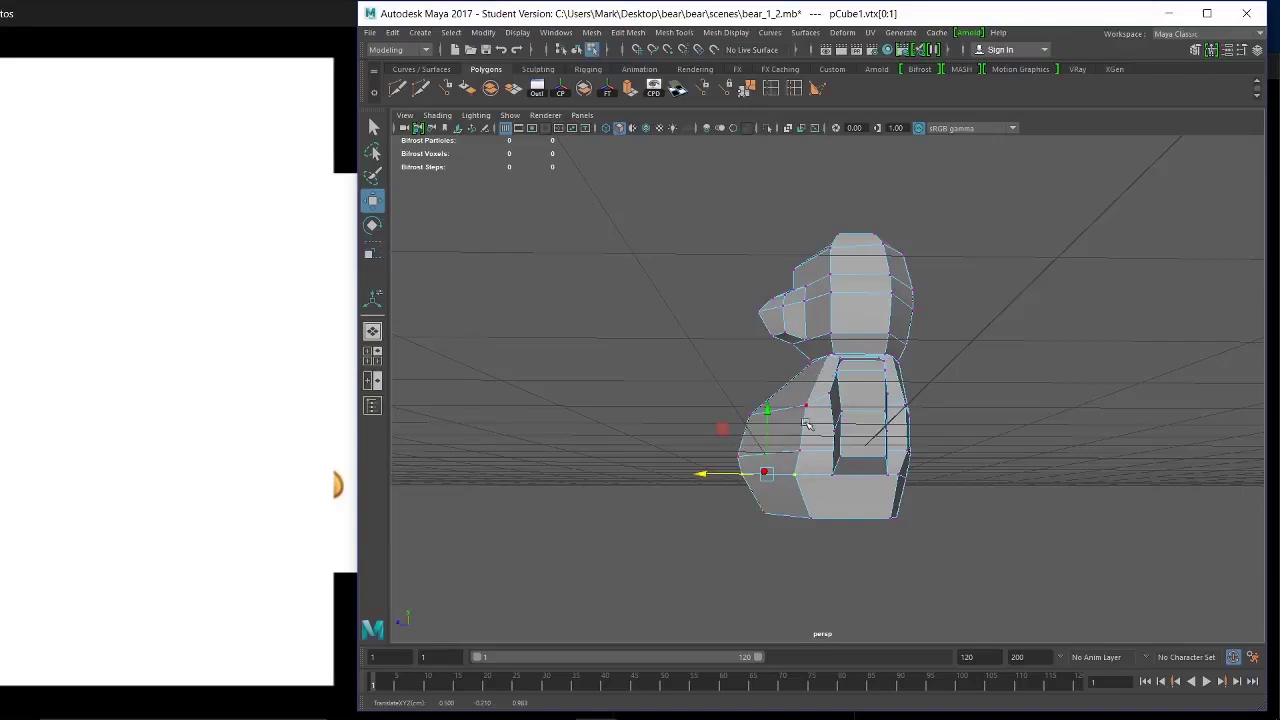
click(796, 476)
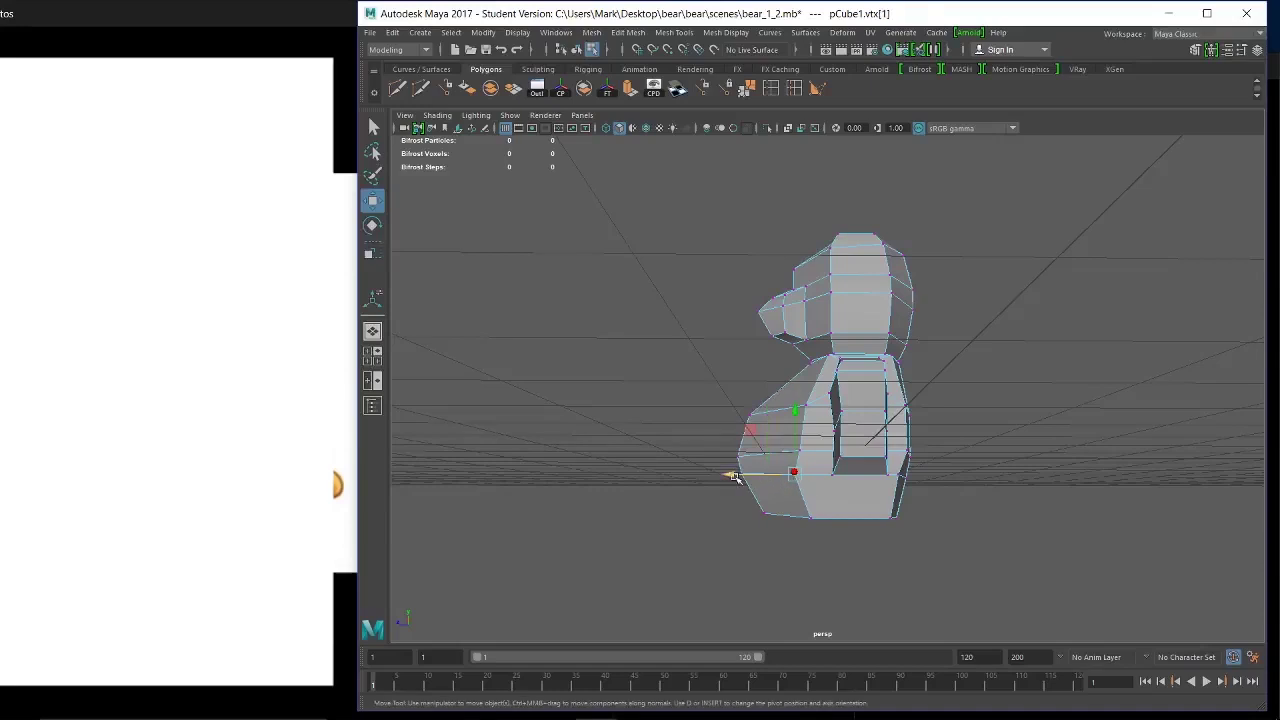
drag(733, 476, 741, 480)
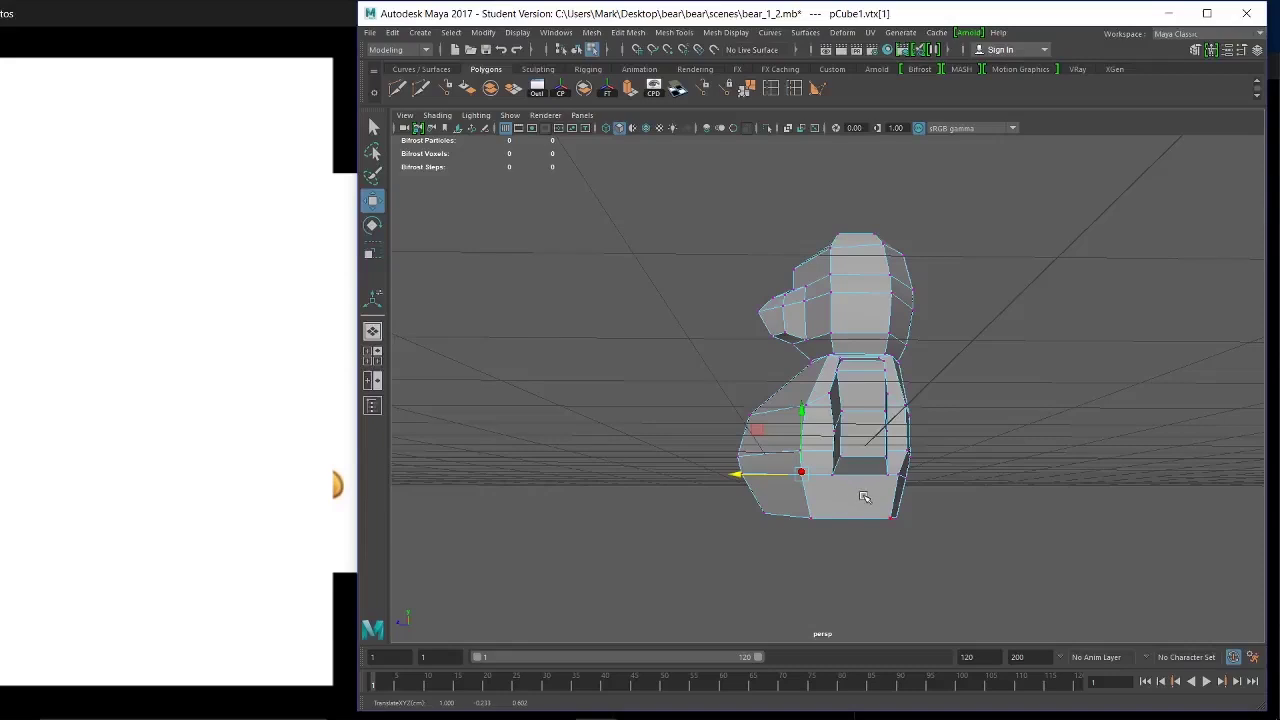
Move the torso lower row's rear vertices slightly back, and adjust the row's side vertices sideways in the front view.
click(903, 477)
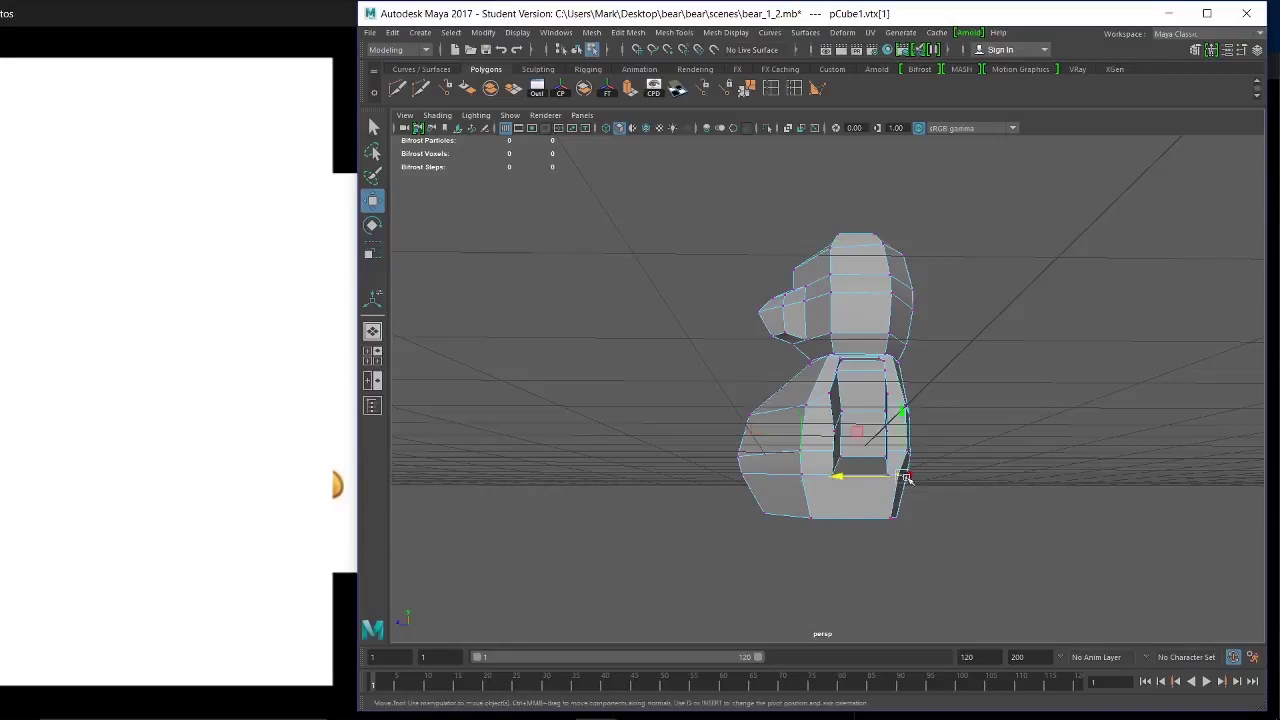
drag(832, 477, 850, 478)
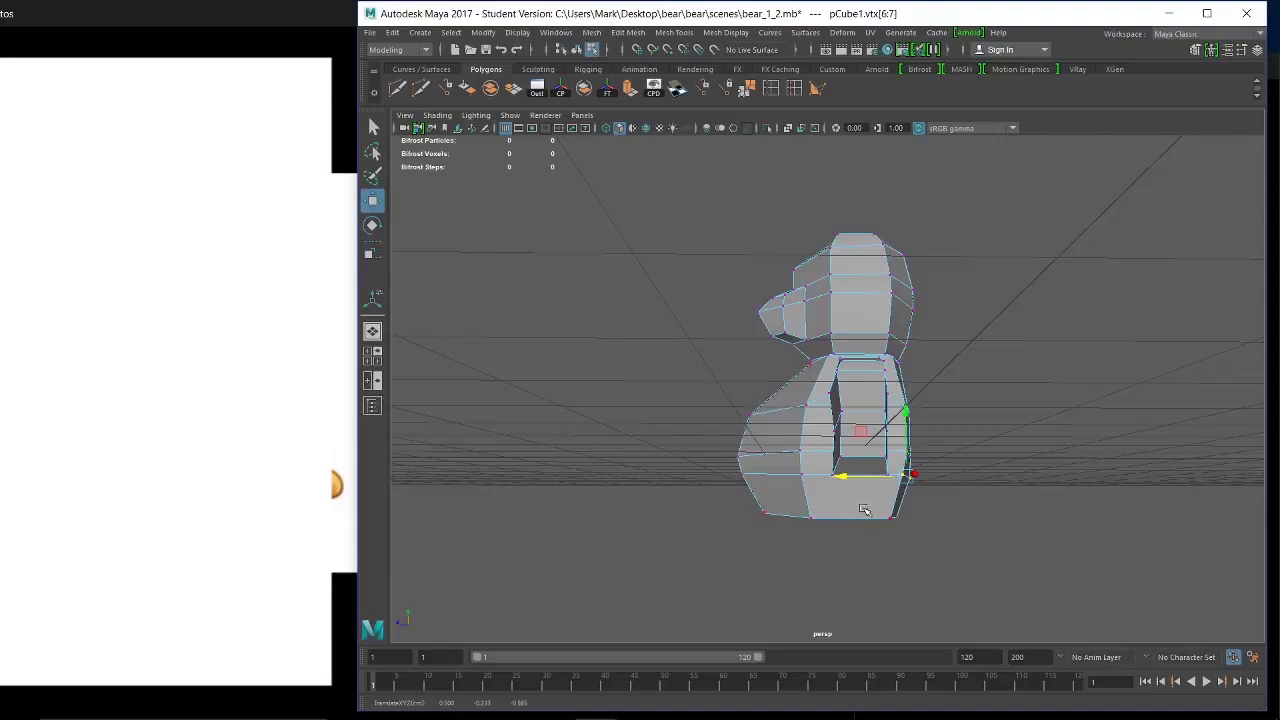
alt+drag(864, 510, 994, 516)
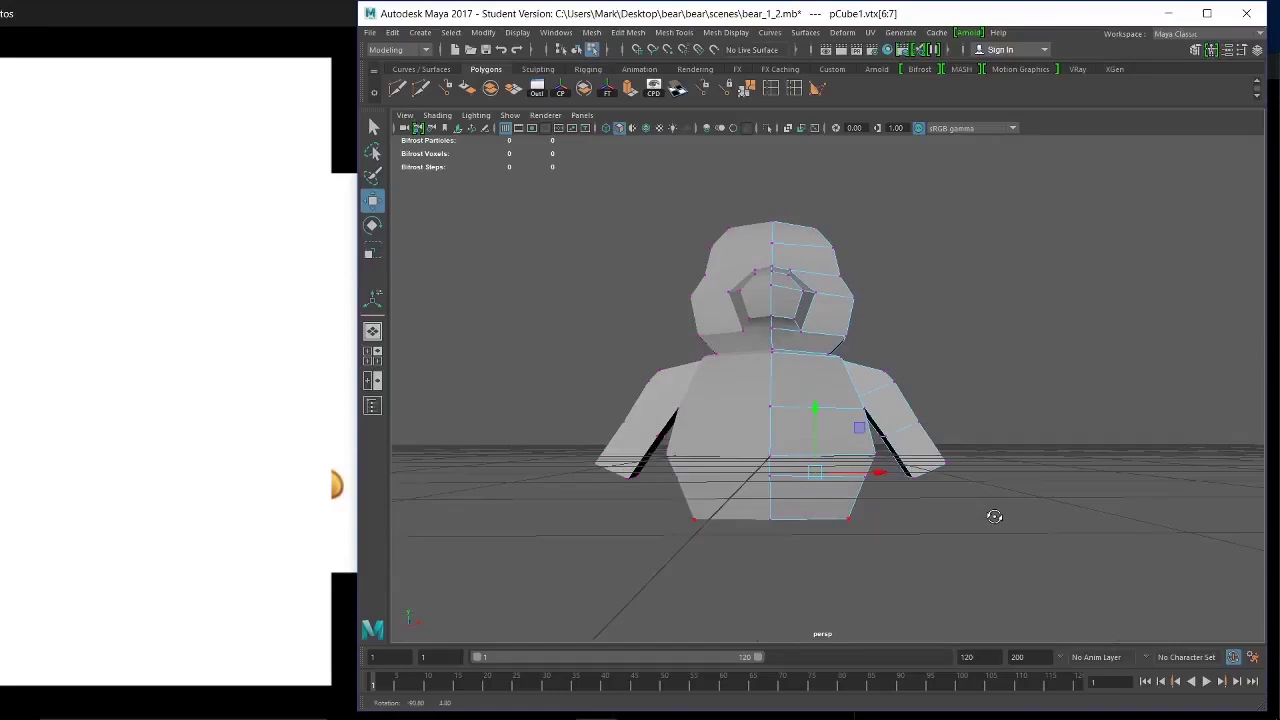
drag(850, 467, 928, 478)
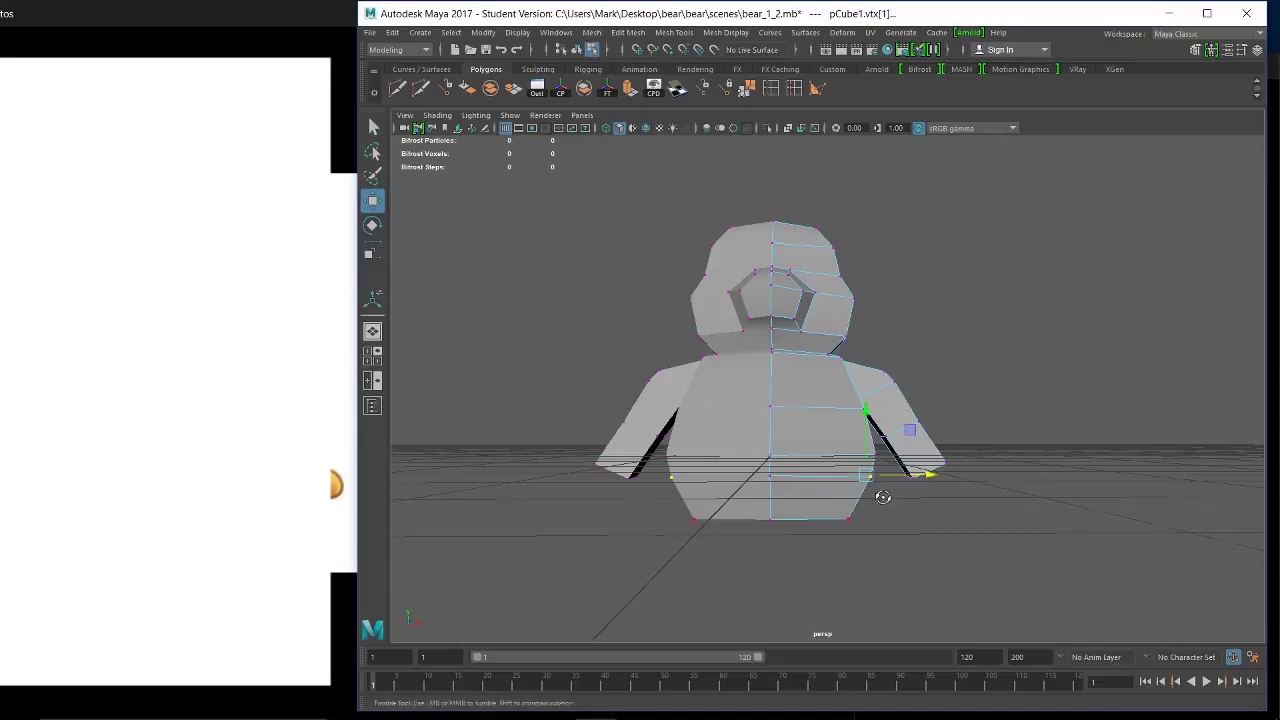
mouse_move(880, 497)
alt+mouse_down()
mouse_move(718, 497)
mouse_move(762, 487)
mouse_move(885, 517)
mouse_move(951, 509)
mouse_move(762, 503)
mouse_move(849, 503)
mouse_move(824, 441)
mouse_move(843, 517)
mouse_move(869, 477)
alt+mouse_up()
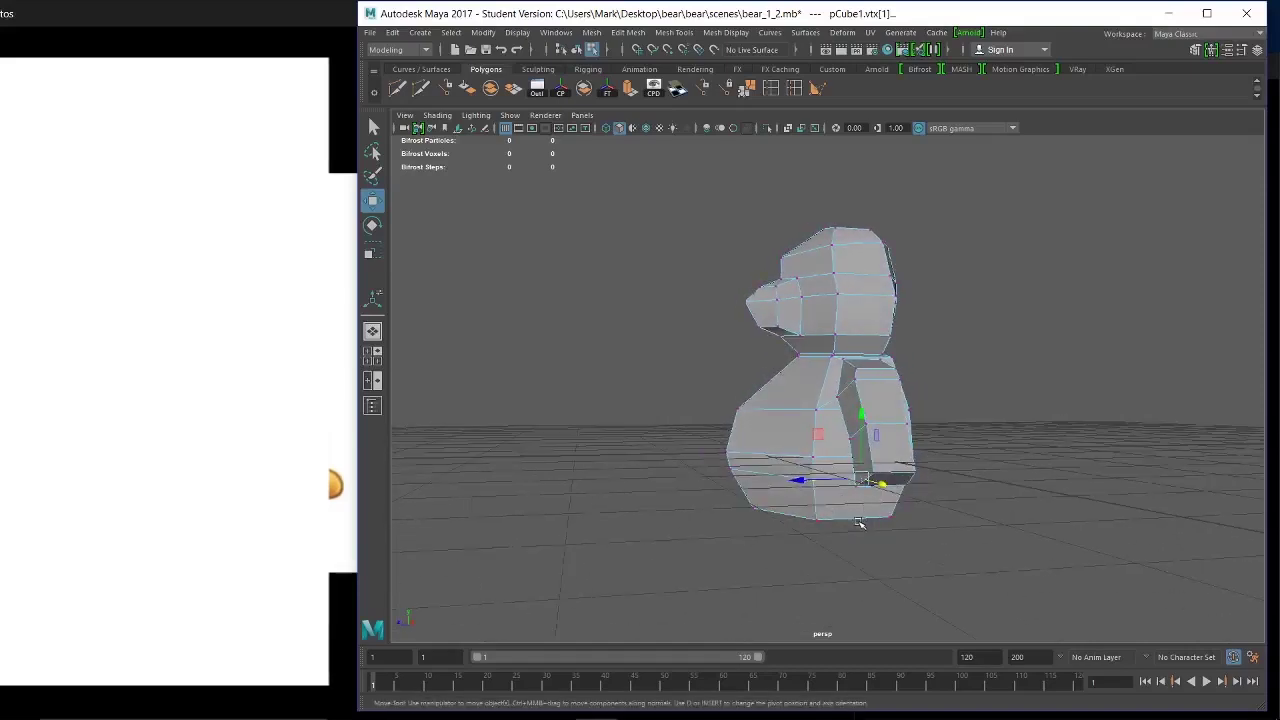
Extrude the torso's lower side face in place, narrow the new face front to back, and shift it toward the belly.
alt+drag(808, 469, 868, 467)
right_drag(867, 466, 868, 366)
click(815, 530)
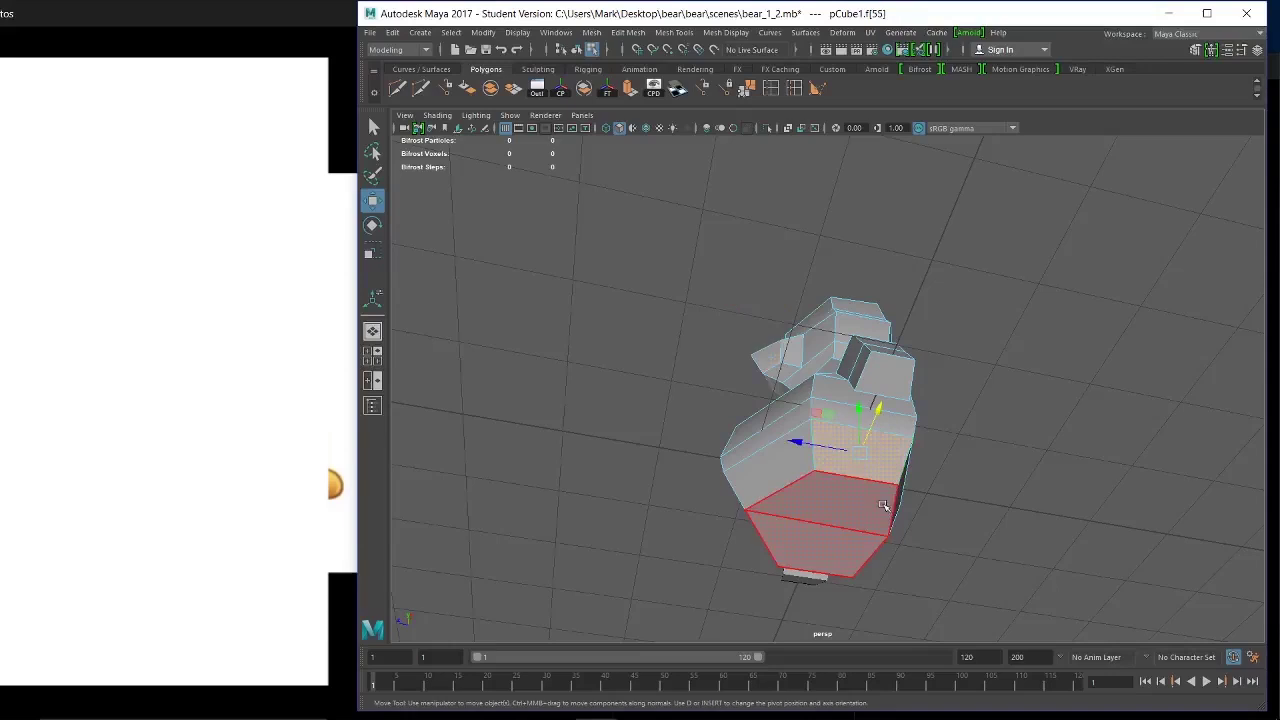
alt+drag(815, 530, 921, 567)
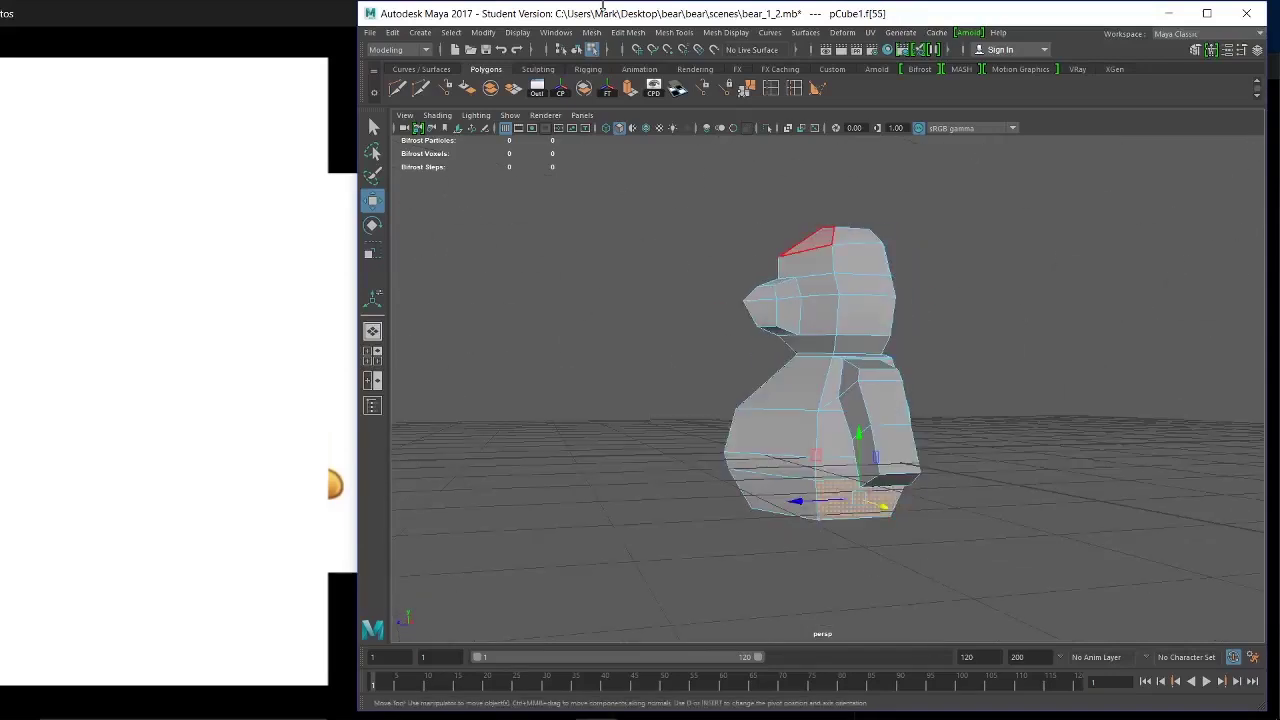
click(630, 90)
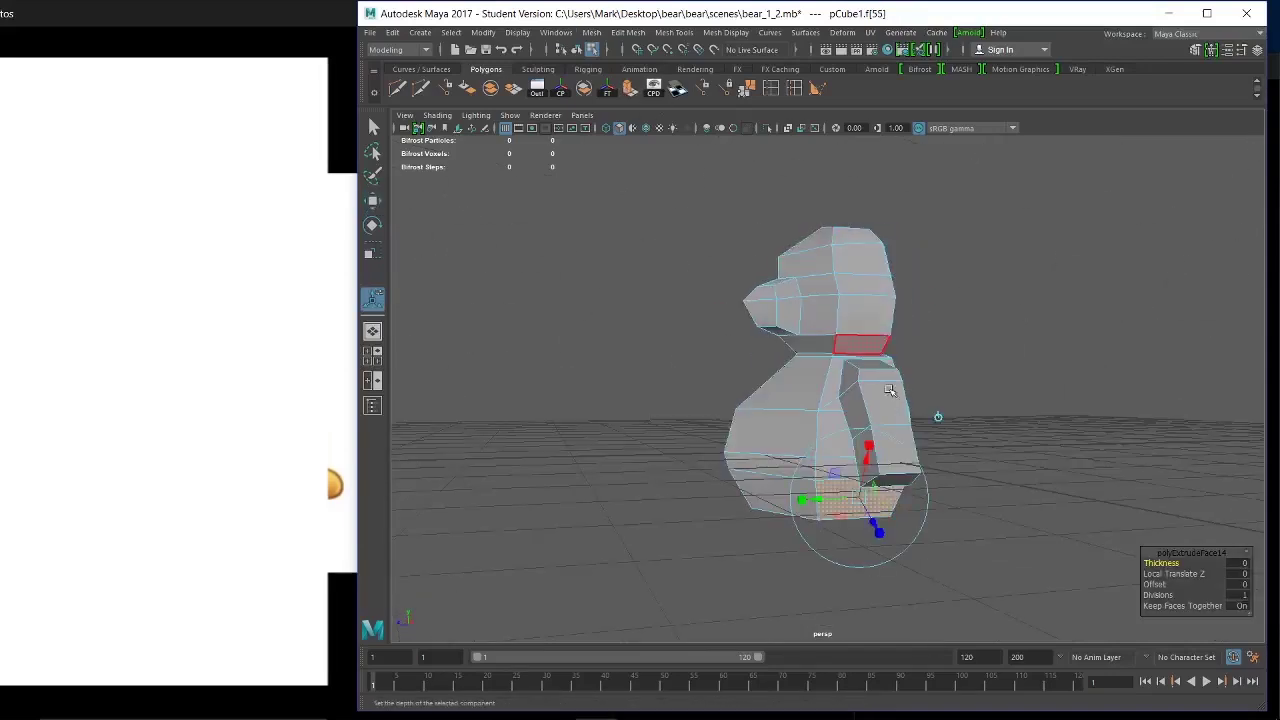
alt+drag(1020, 524, 894, 470)
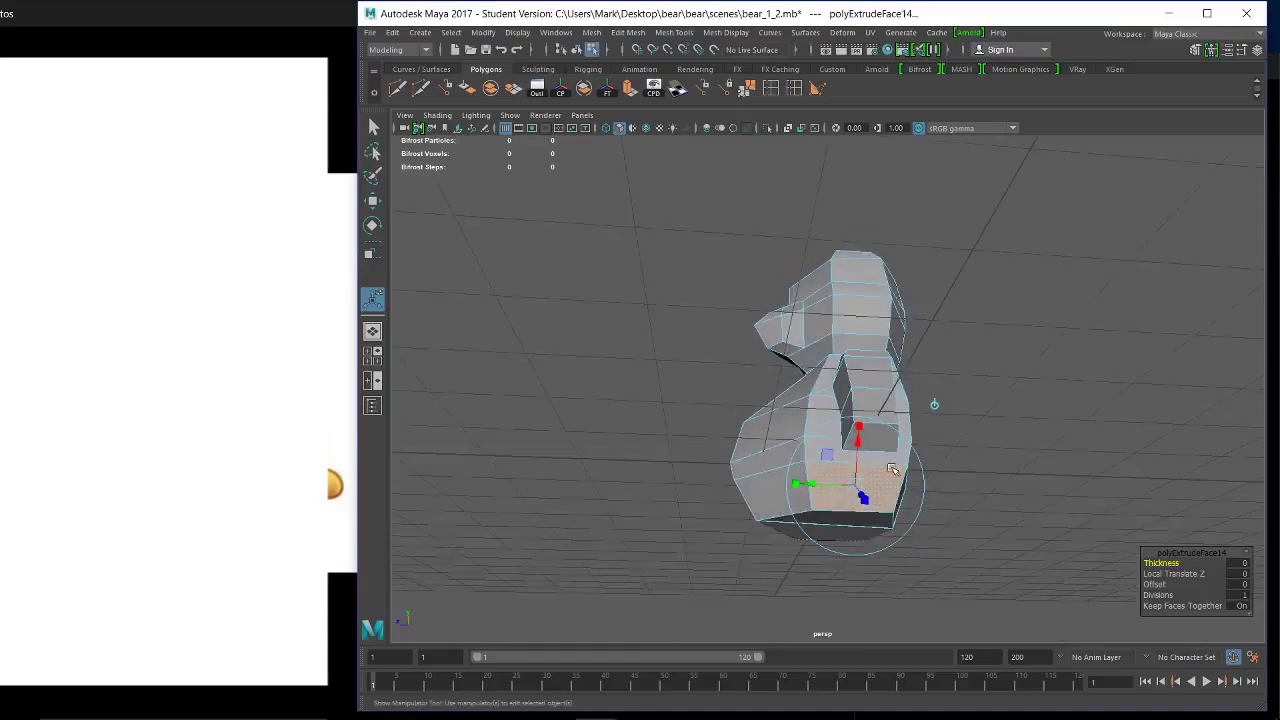
alt+right_drag(818, 441, 931, 512)
alt+middle_drag(931, 512, 926, 440)
alt+drag(852, 473, 840, 476)
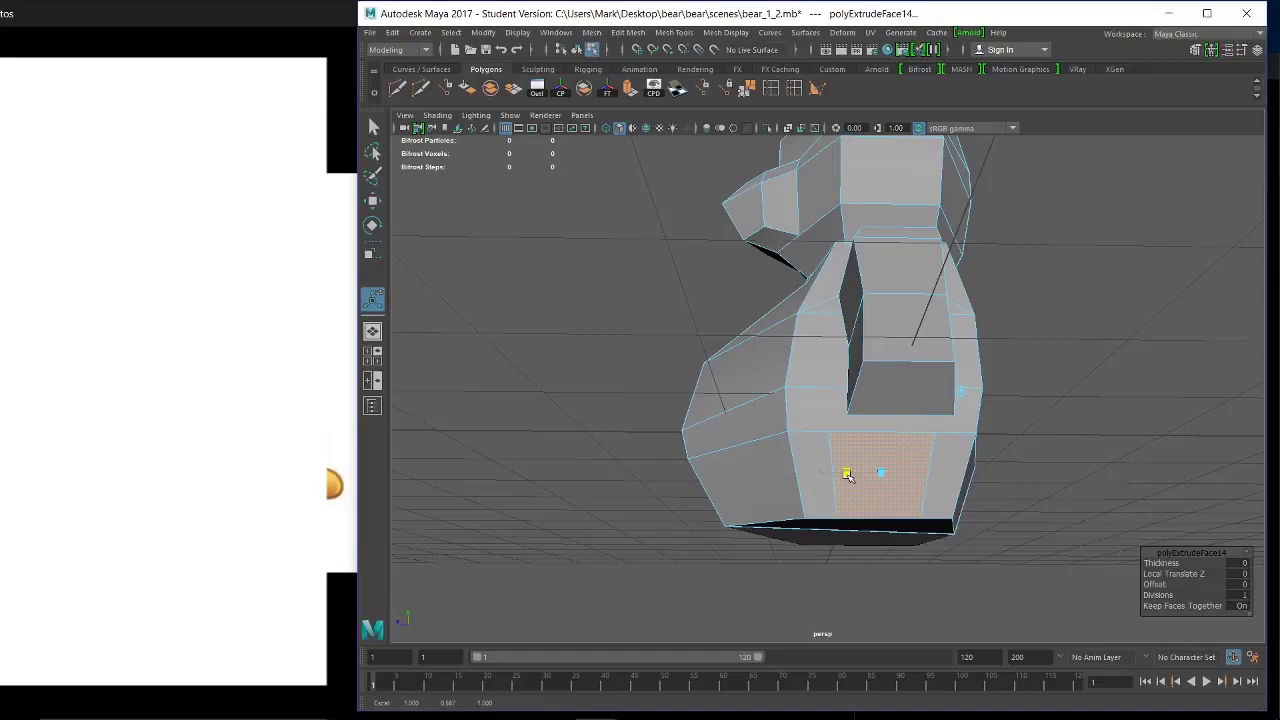
click(846, 475)
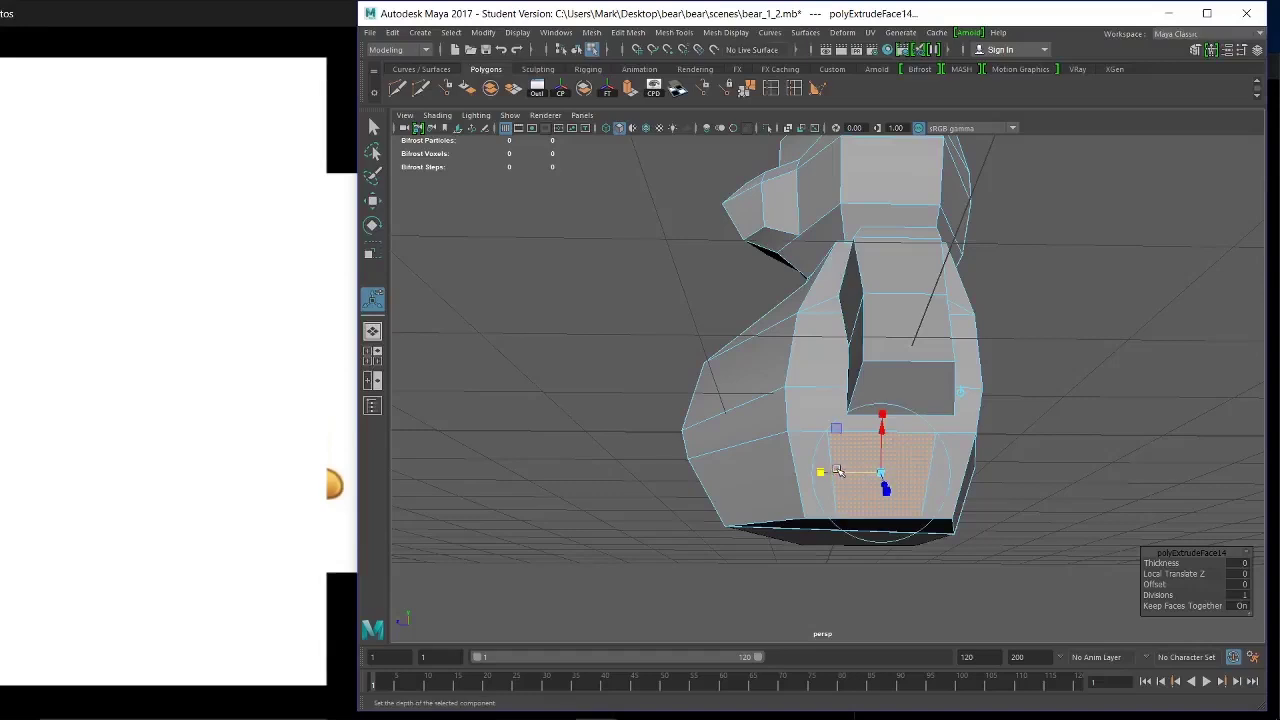
drag(838, 471, 840, 474)
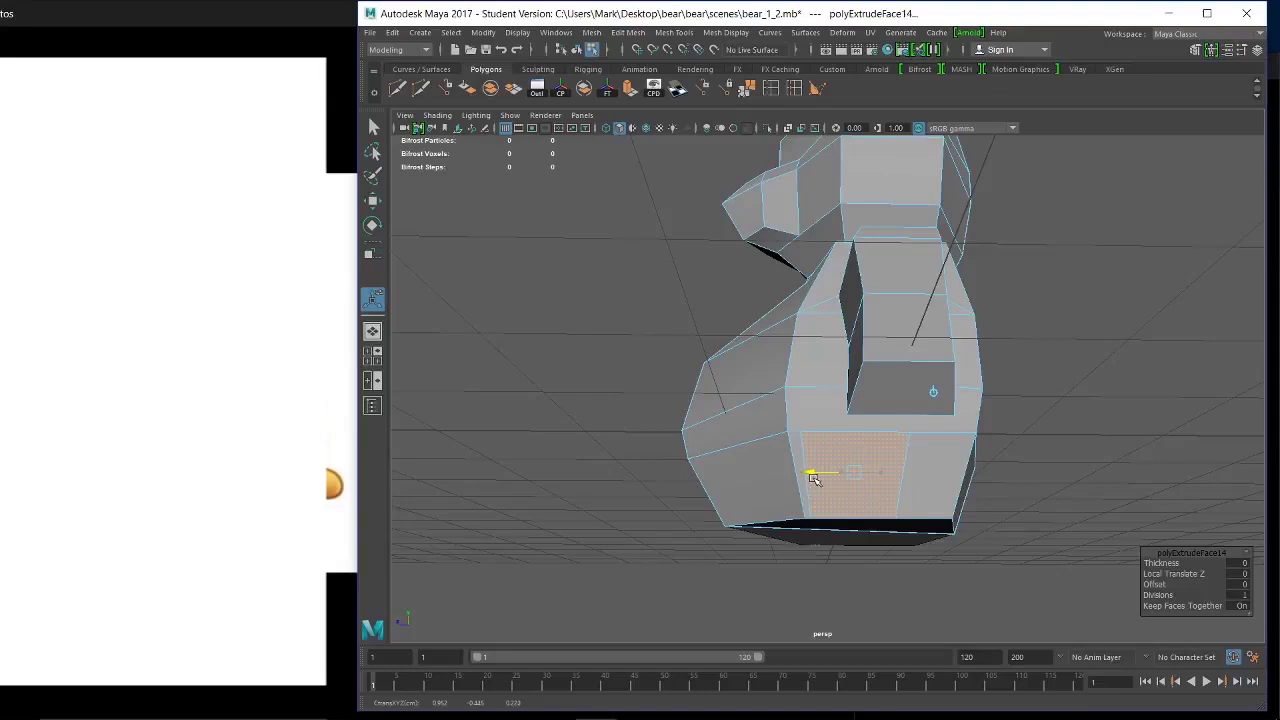
alt+drag(814, 479, 916, 412)
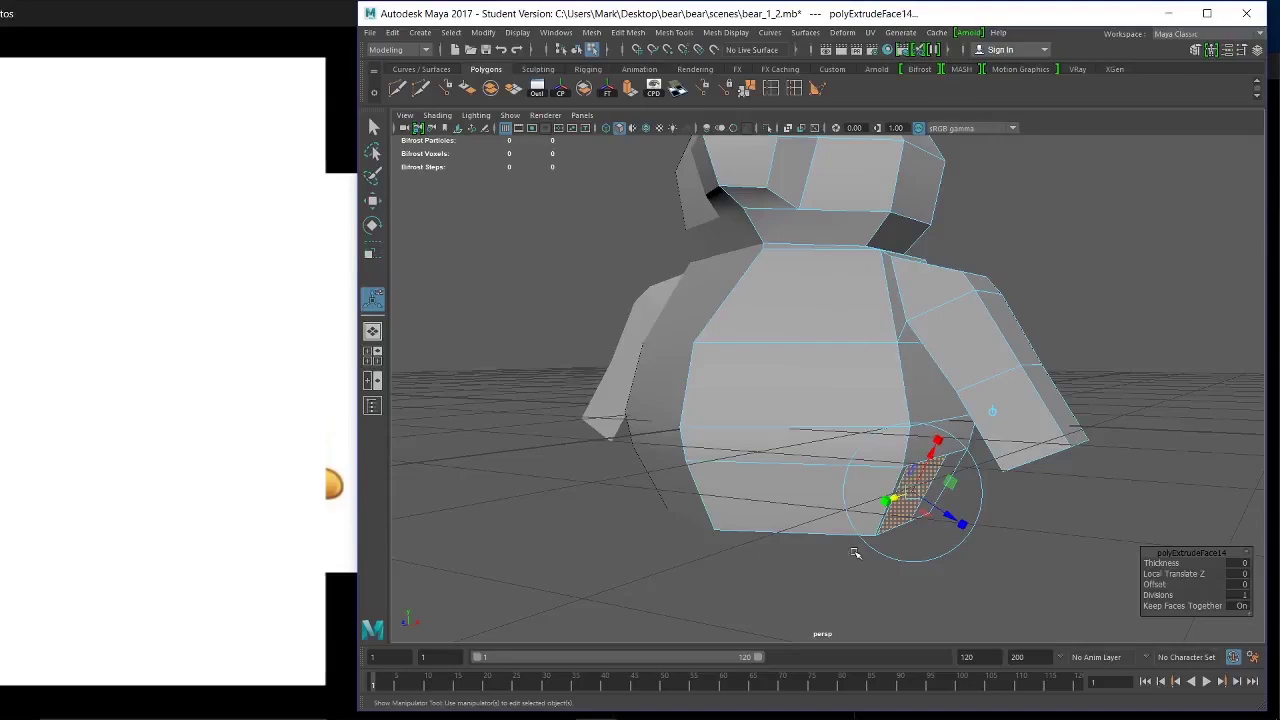
Select the torso's lower front corner edge beside the inset side face and move it away from that face to form a beveled corner.
alt+drag(873, 500, 784, 424)
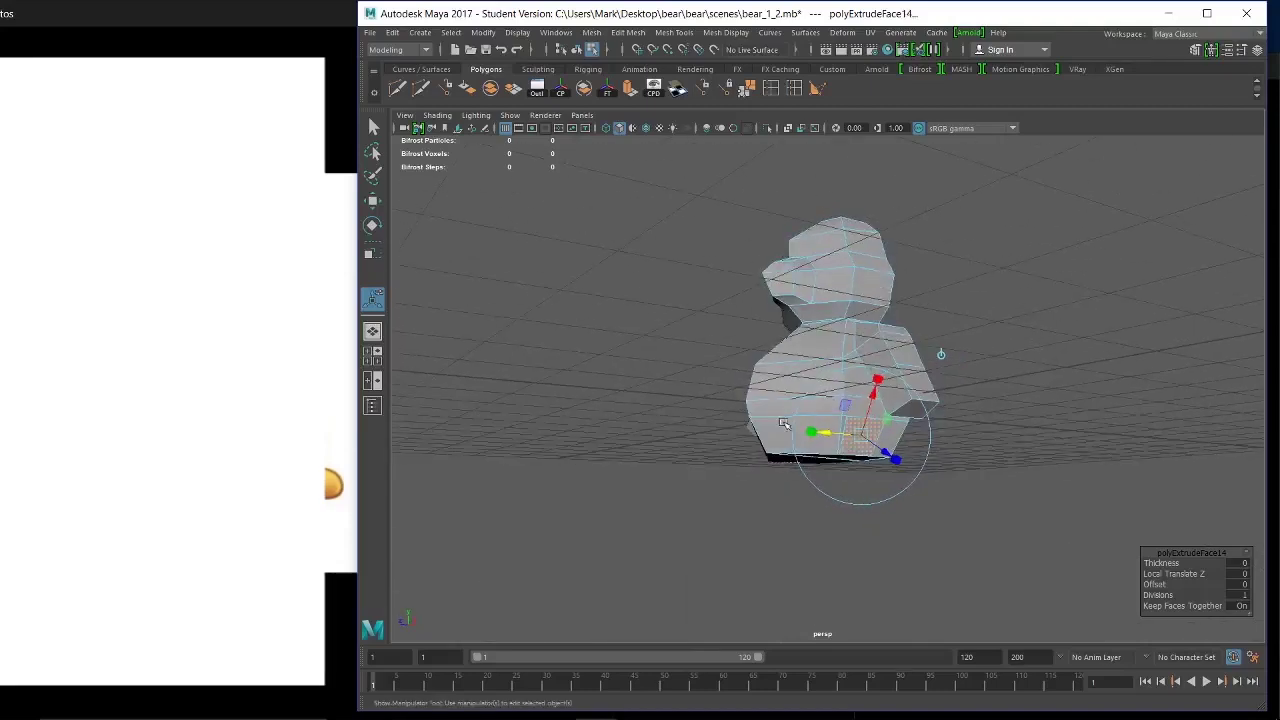
scroll(784, 424, up, 5)
right_click(893, 383)
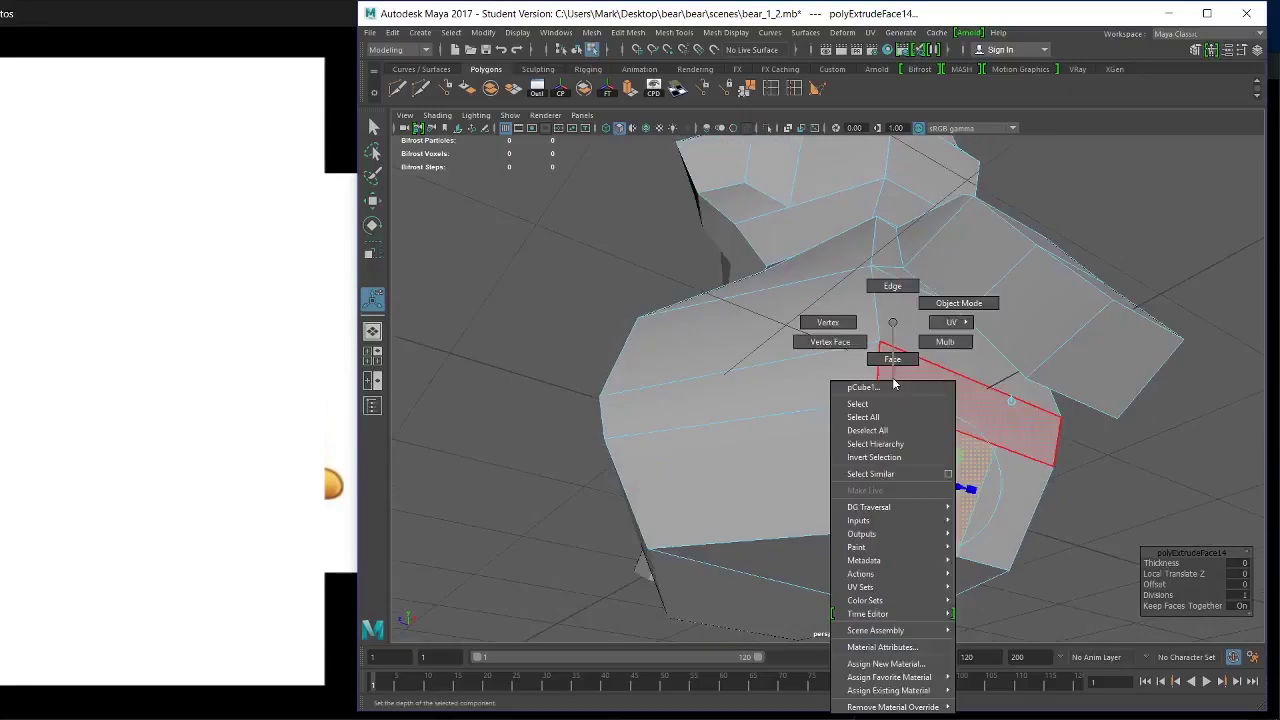
click(892, 286)
click(870, 473)
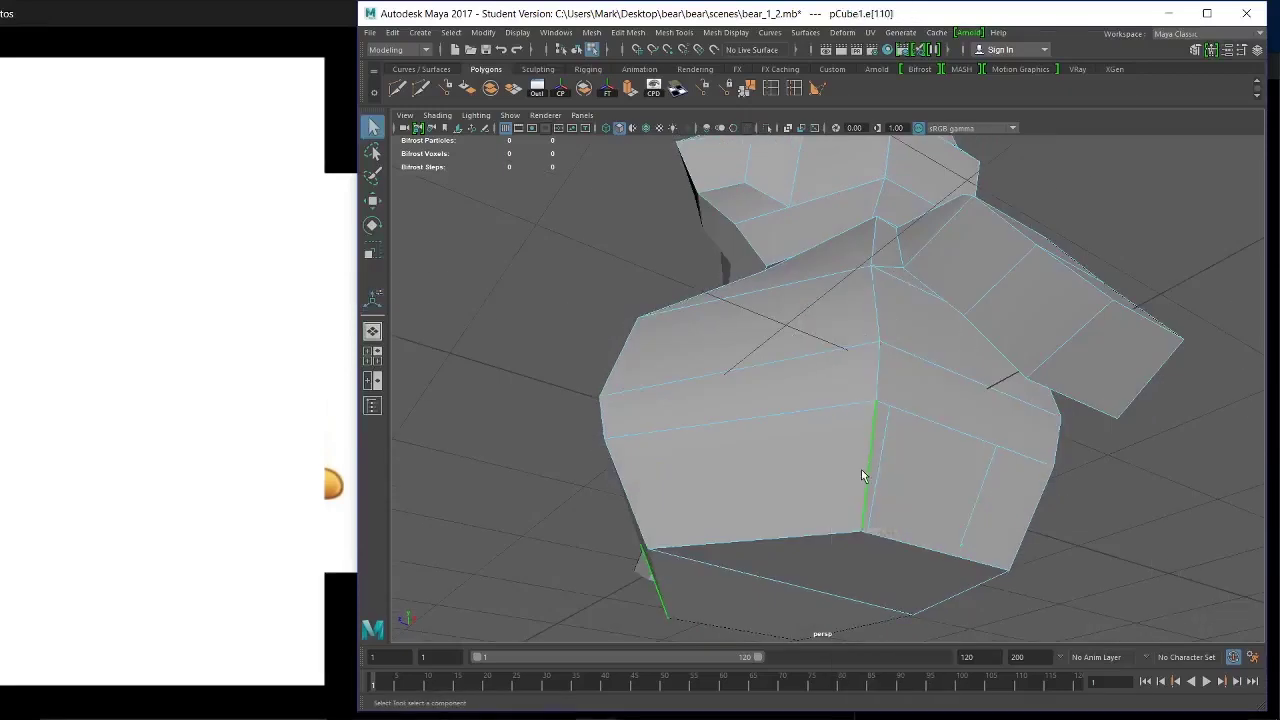
key(w)
alt+drag(864, 476, 906, 437)
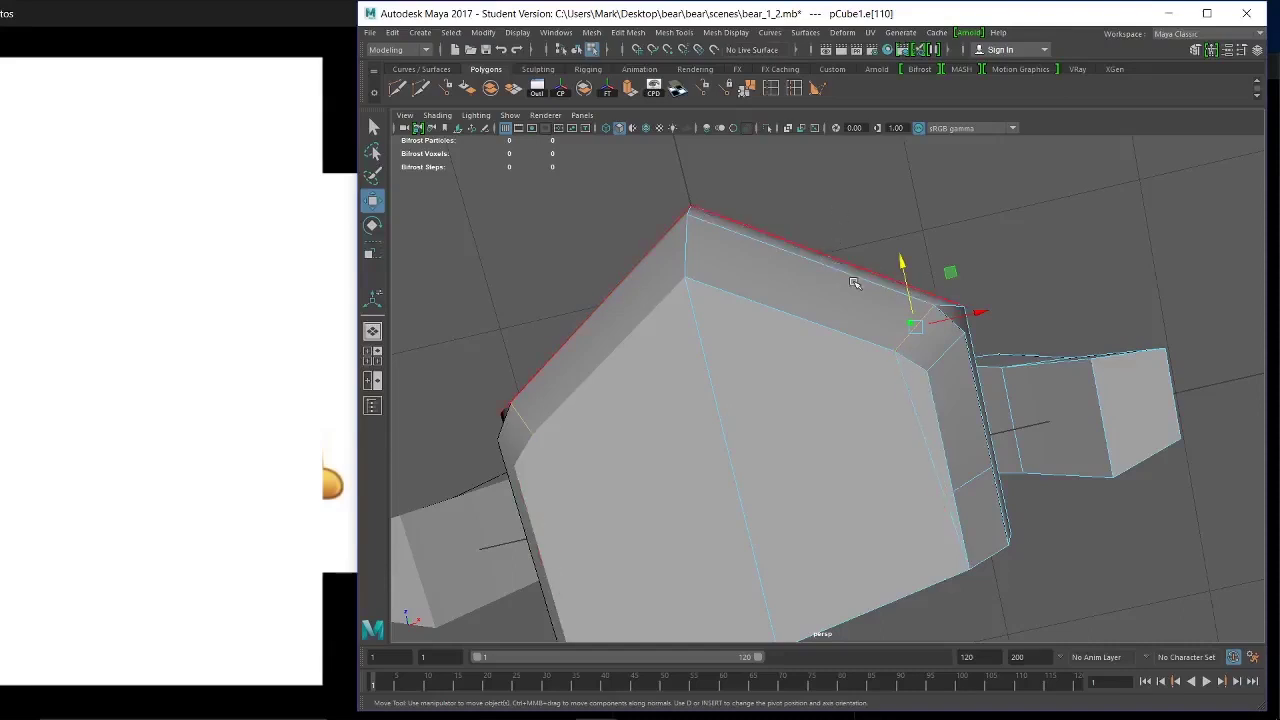
alt+drag(917, 391, 852, 435)
alt+drag(803, 522, 974, 527)
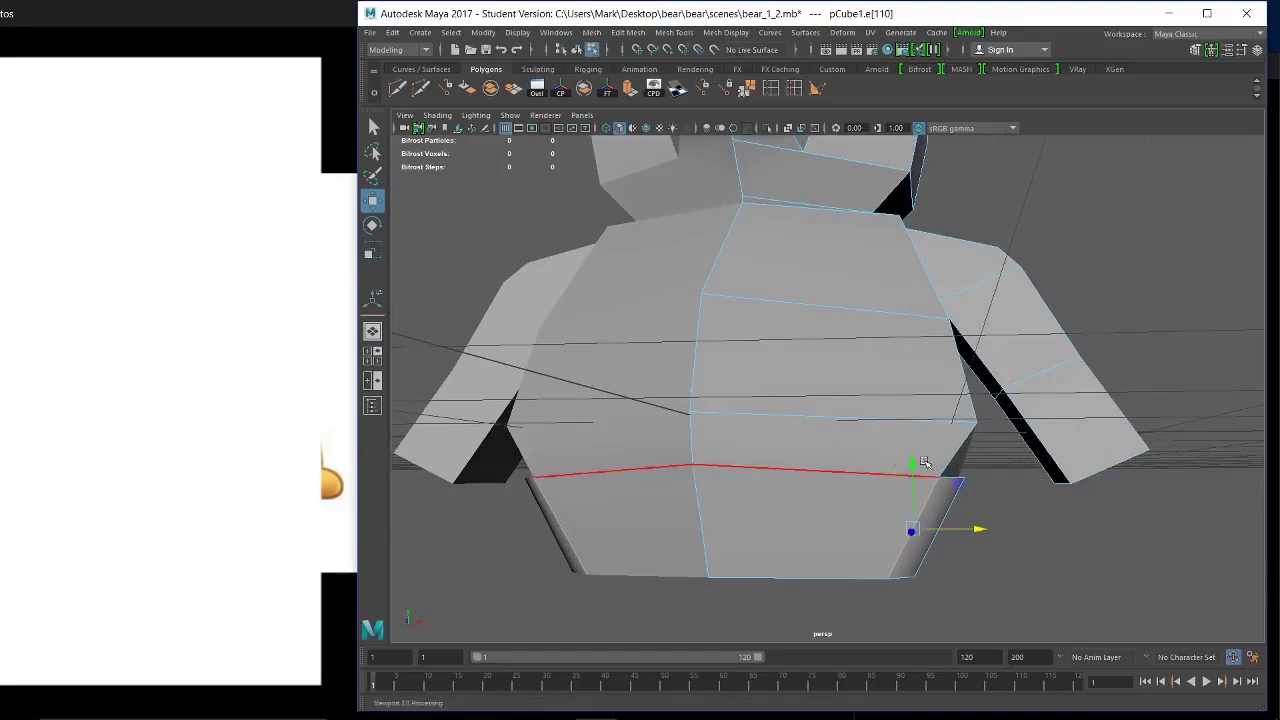
alt+drag(937, 542, 975, 535)
Move the side vertex of the torso's widest row inward to round the body's outline.
right_drag(976, 322, 908, 322)
click(976, 438)
drag(1045, 437, 1027, 438)
scroll(996, 431, down, 5)
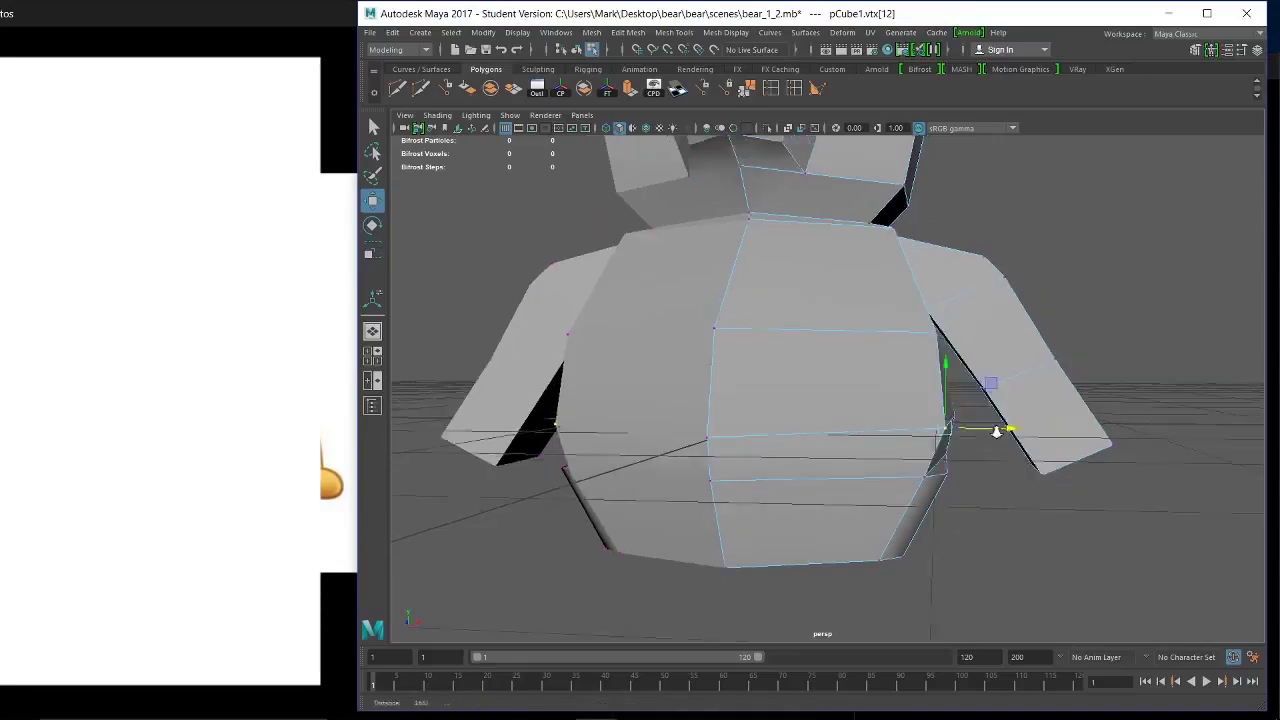
alt+drag(668, 356, 489, 354)
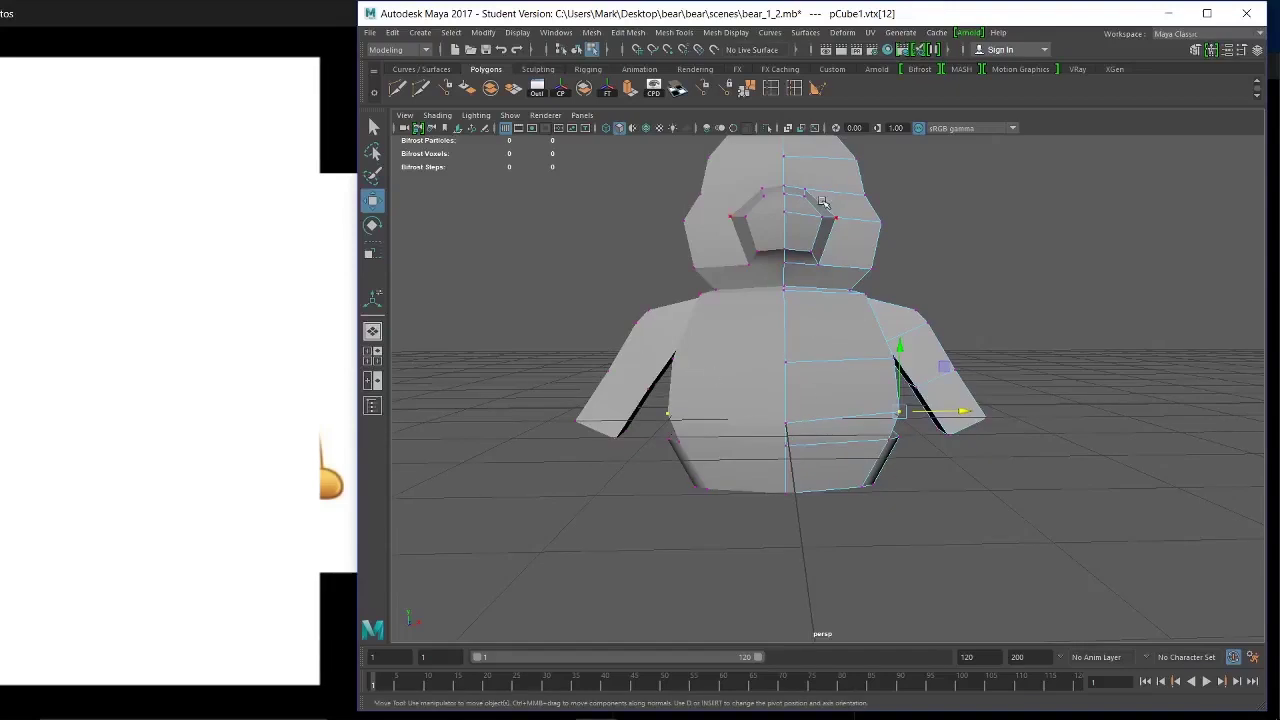
alt+drag(904, 492, 836, 485)
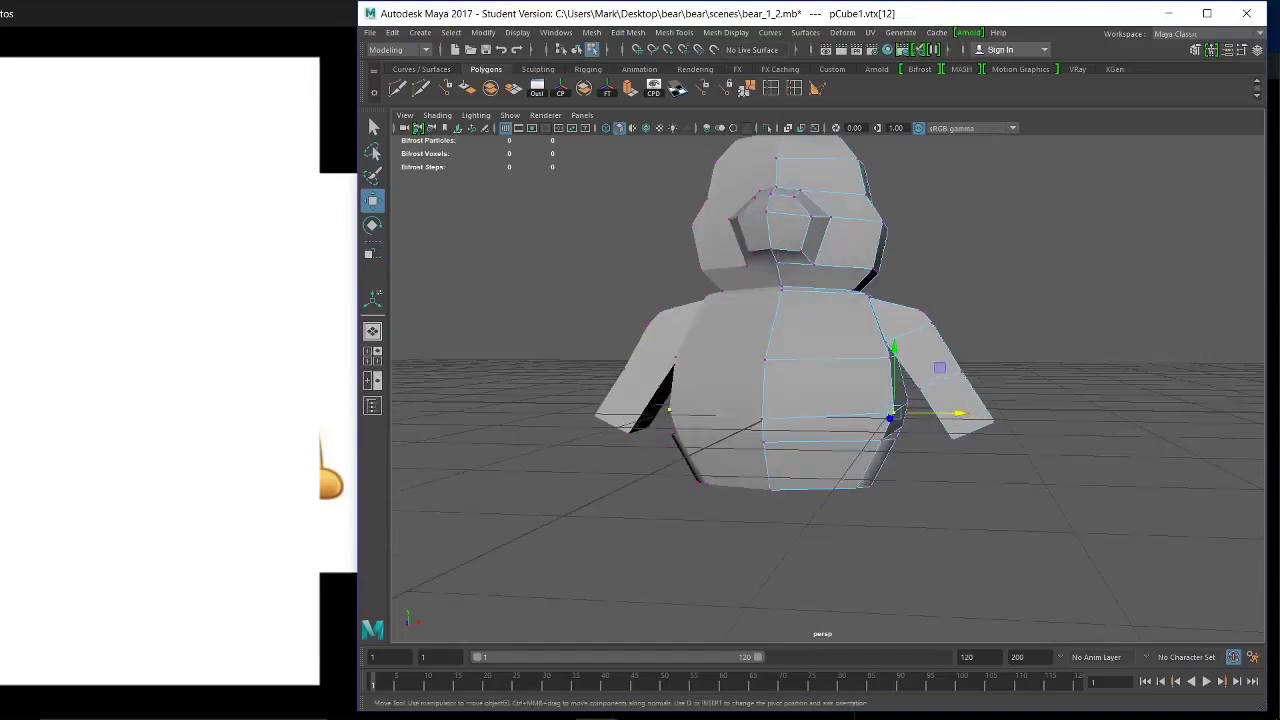
alt+drag(940, 455, 797, 440)
alt+right_drag(797, 440, 969, 520)
alt+drag(969, 520, 926, 494)
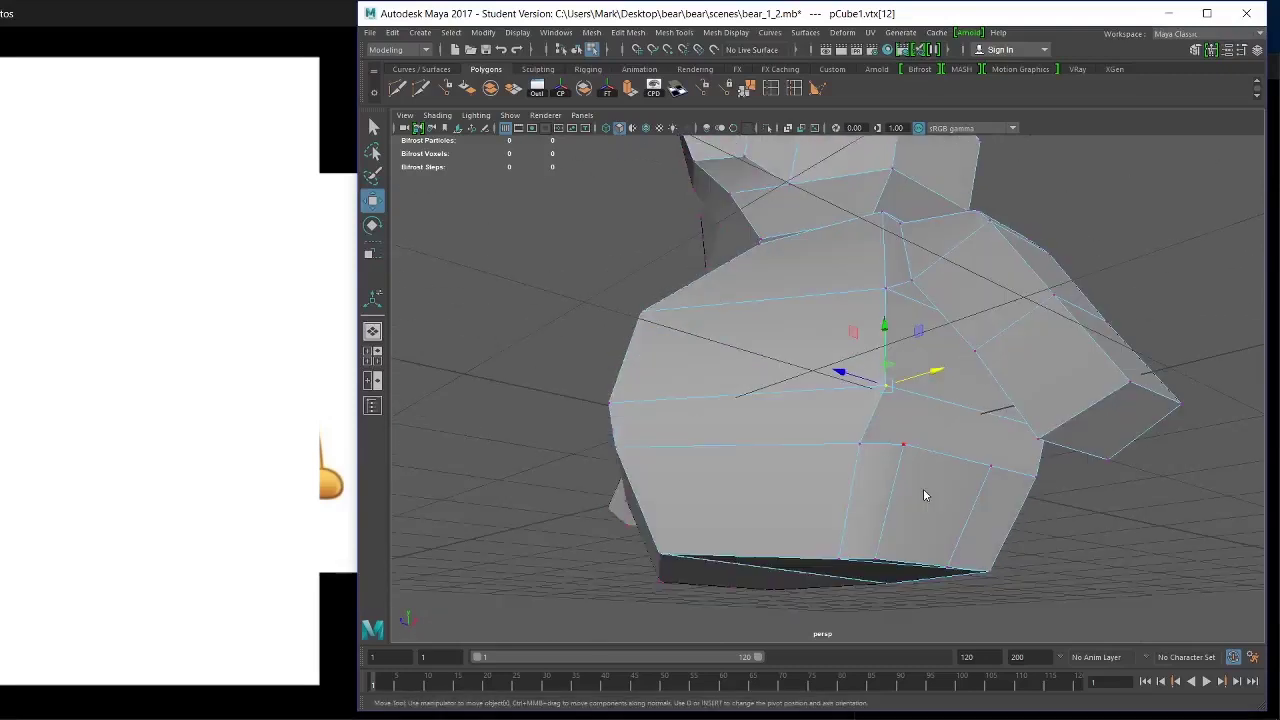
Select the inset face on the torso's lower side and start a face extrusion for the leg.
right_drag(924, 322, 923, 286)
click(884, 522)
click(898, 516)
alt+drag(903, 517, 875, 425)
right_drag(883, 457, 880, 356)
alt+drag(898, 426, 1045, 492)
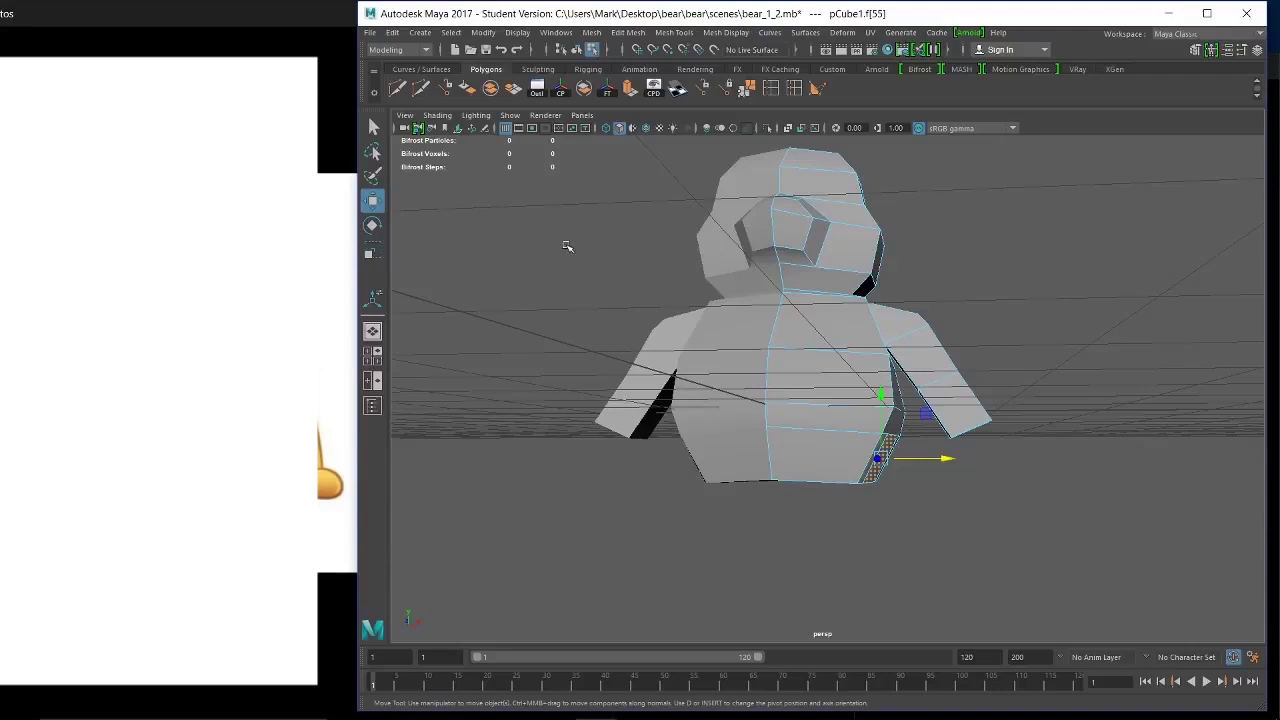
click(631, 87)
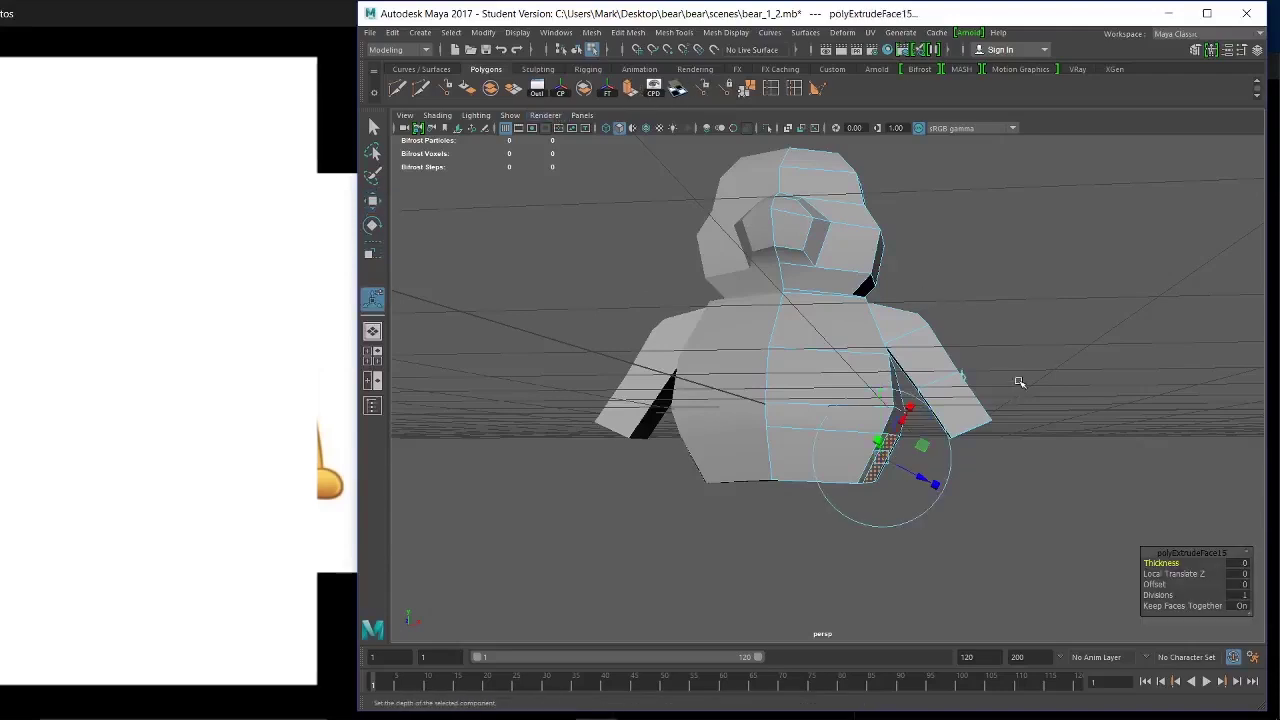
mouse_move(1019, 381)
alt+mouse_down()
mouse_move(1000, 400)
mouse_move(1019, 393)
mouse_move(1014, 403)
alt+mouse_up()
click(916, 475)
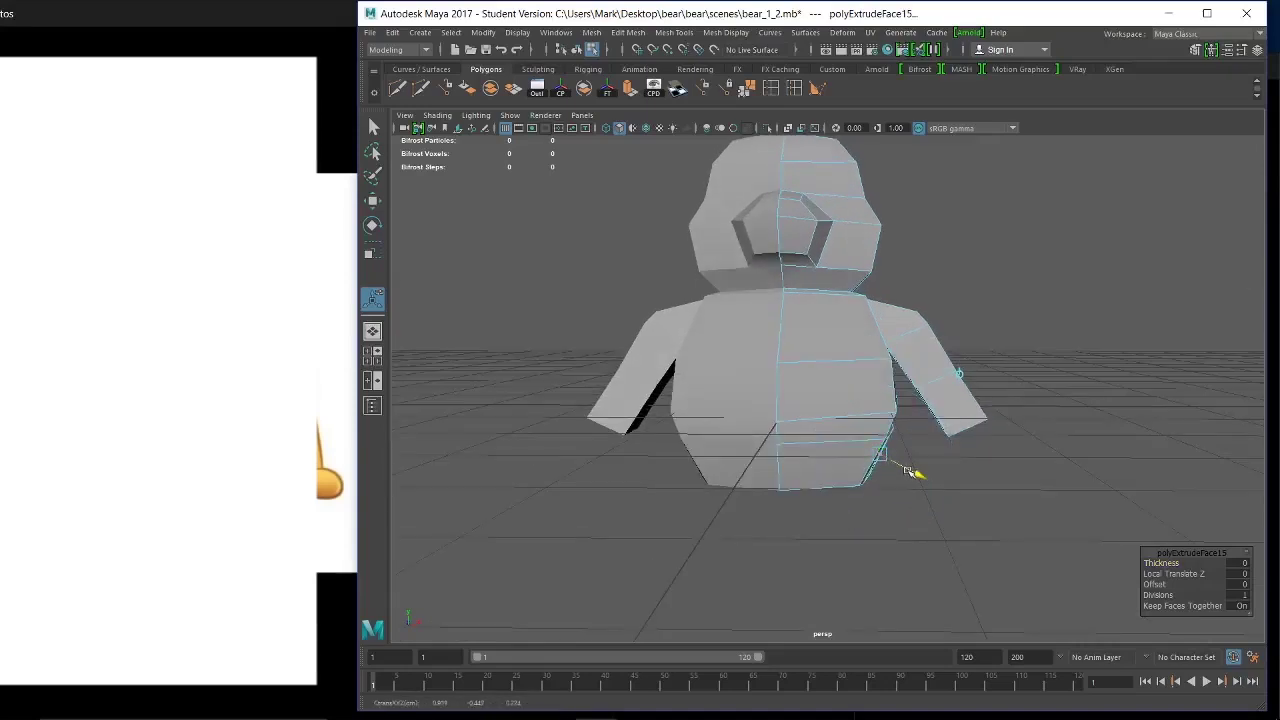
drag(908, 469, 1041, 527)
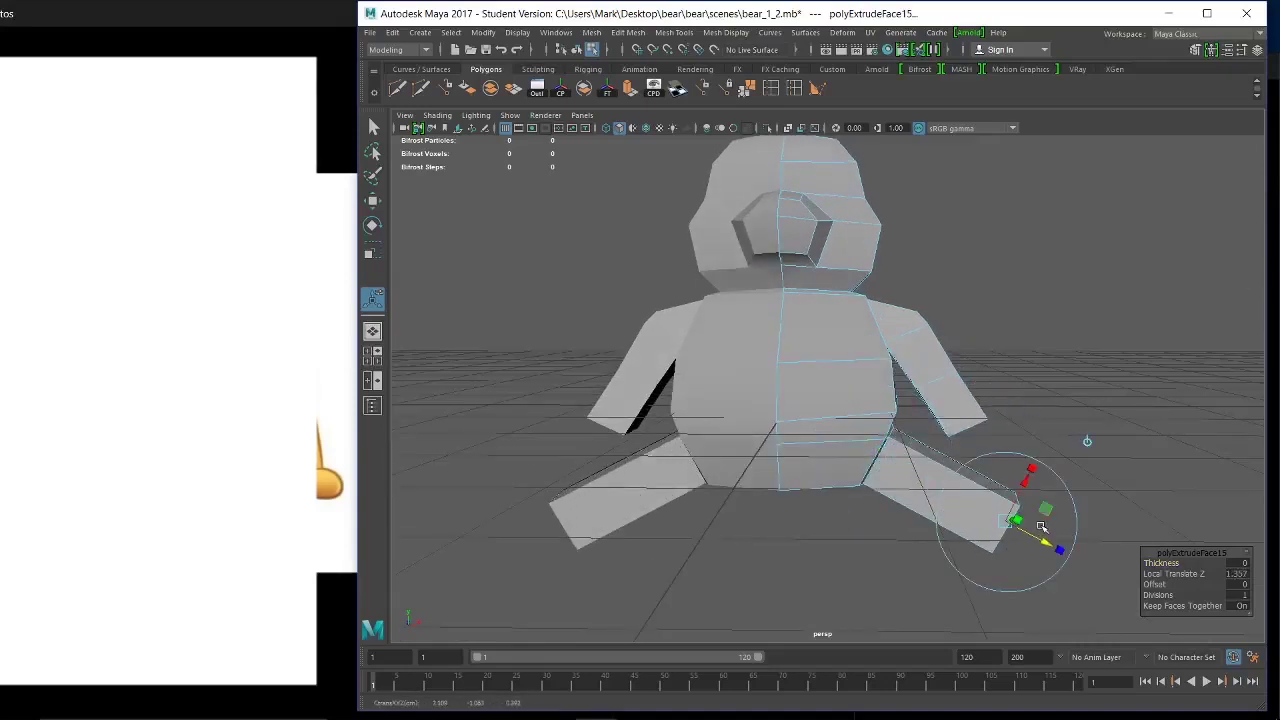
key(ctrl+z)
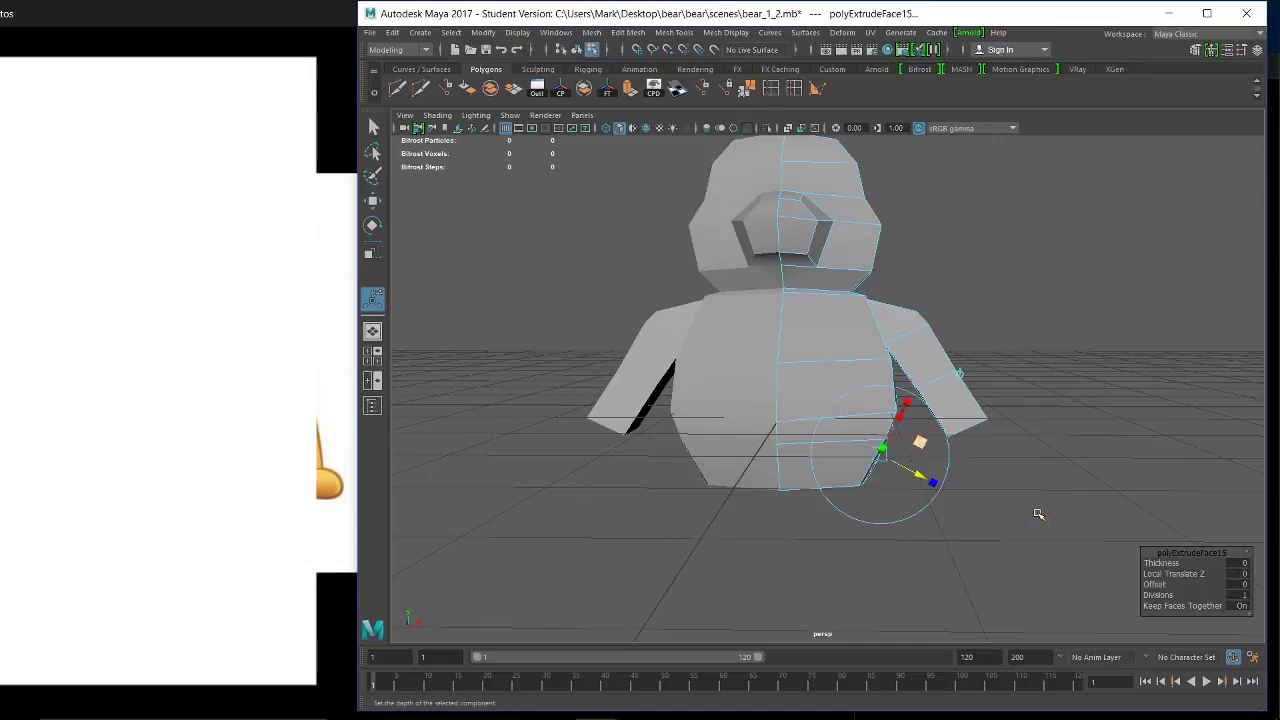
Switch the extrusion to world axes and pull the face straight sideways to form a short leg stub.
click(958, 375)
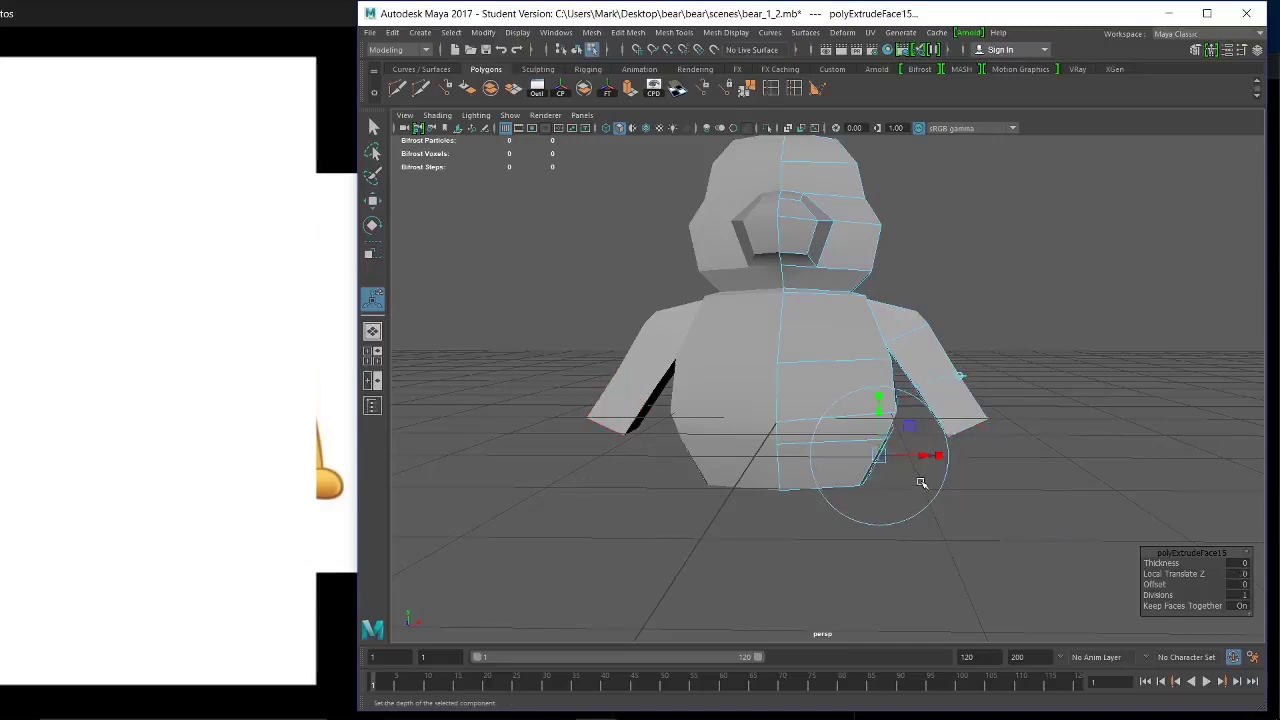
drag(922, 457, 962, 460)
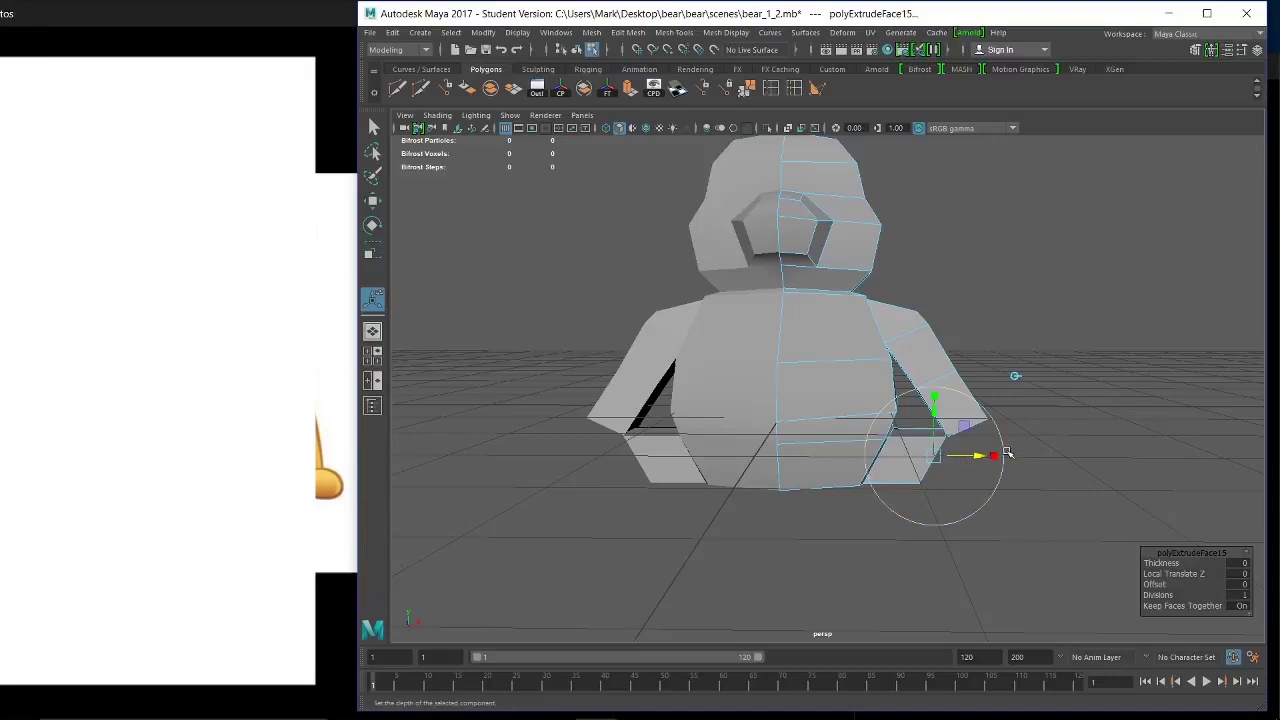
Select the leg stub's upper outer edge and move it inward until the stub's end is about vertical.
alt+drag(1007, 453, 975, 472)
alt+right_drag(939, 439, 1034, 558)
alt+drag(1034, 558, 910, 462)
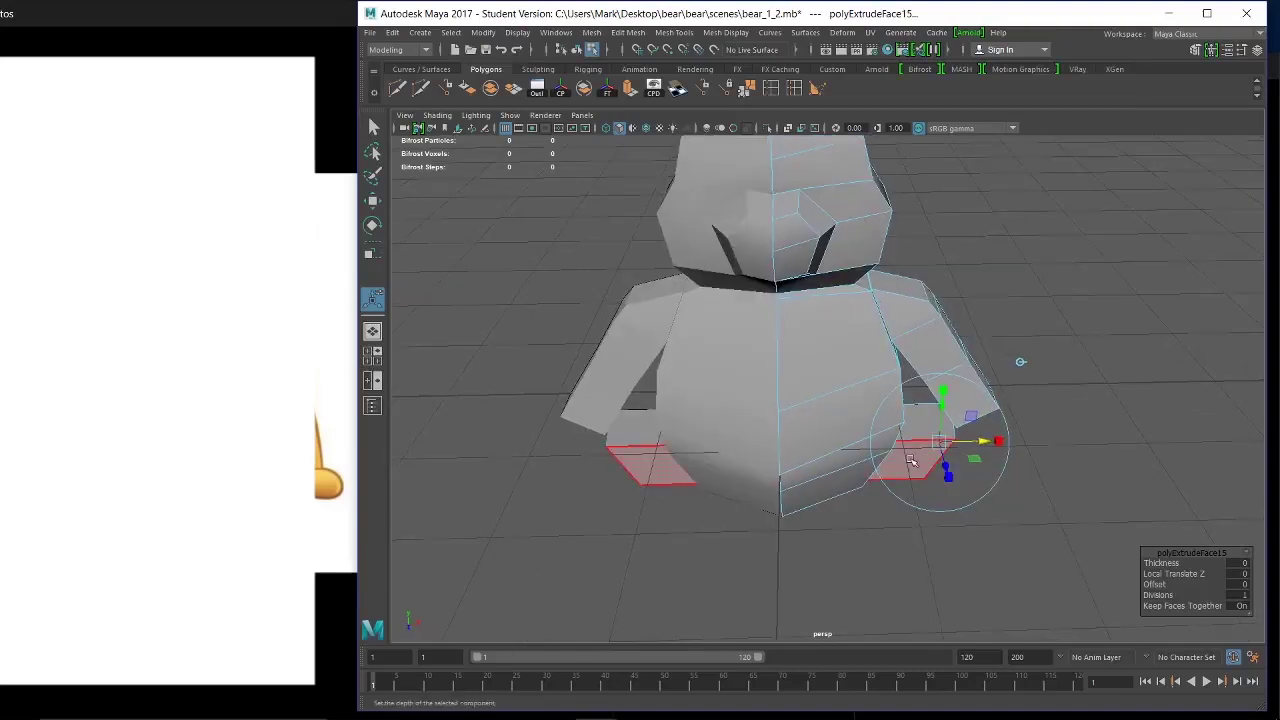
click(911, 461)
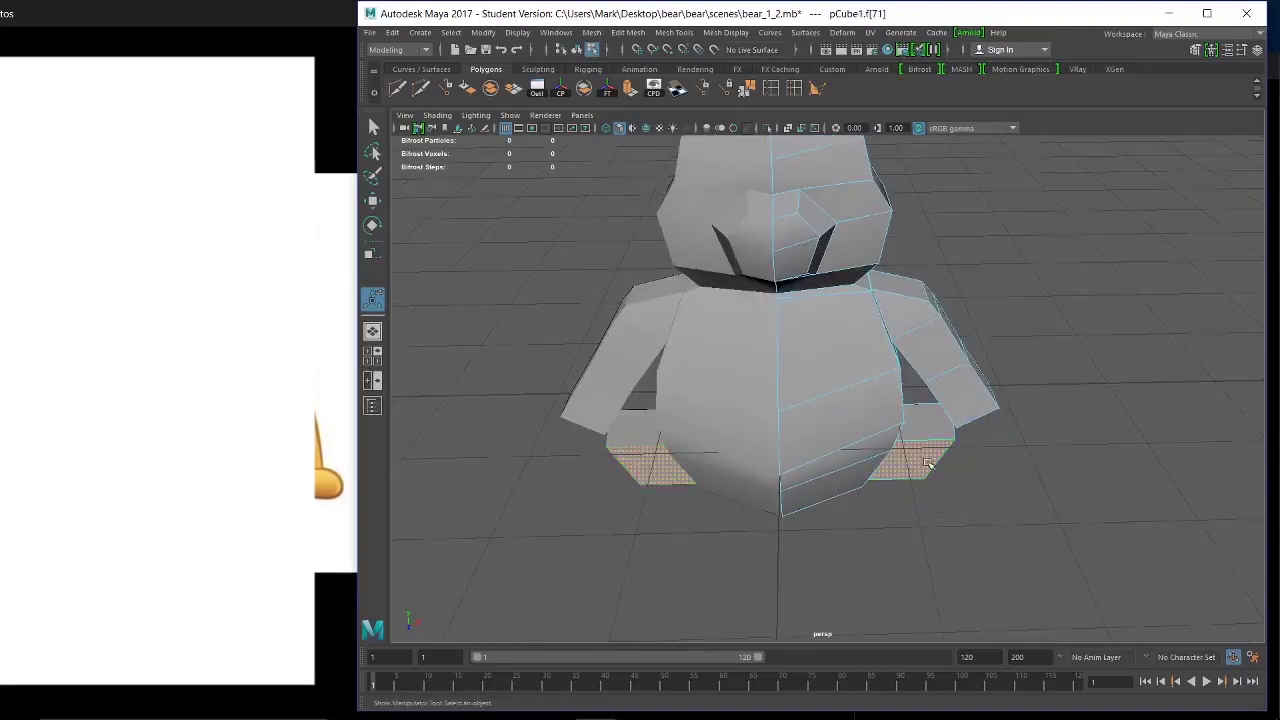
alt+drag(992, 588, 1040, 480)
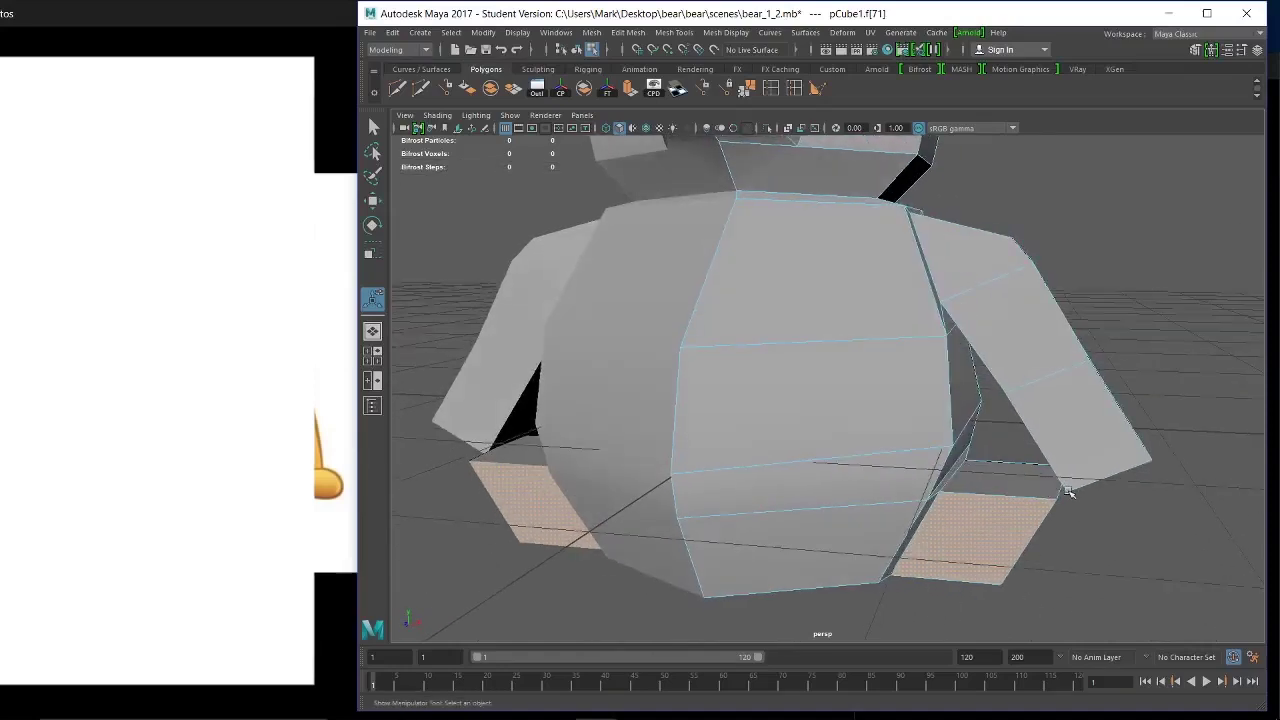
right_drag(1053, 322, 1048, 288)
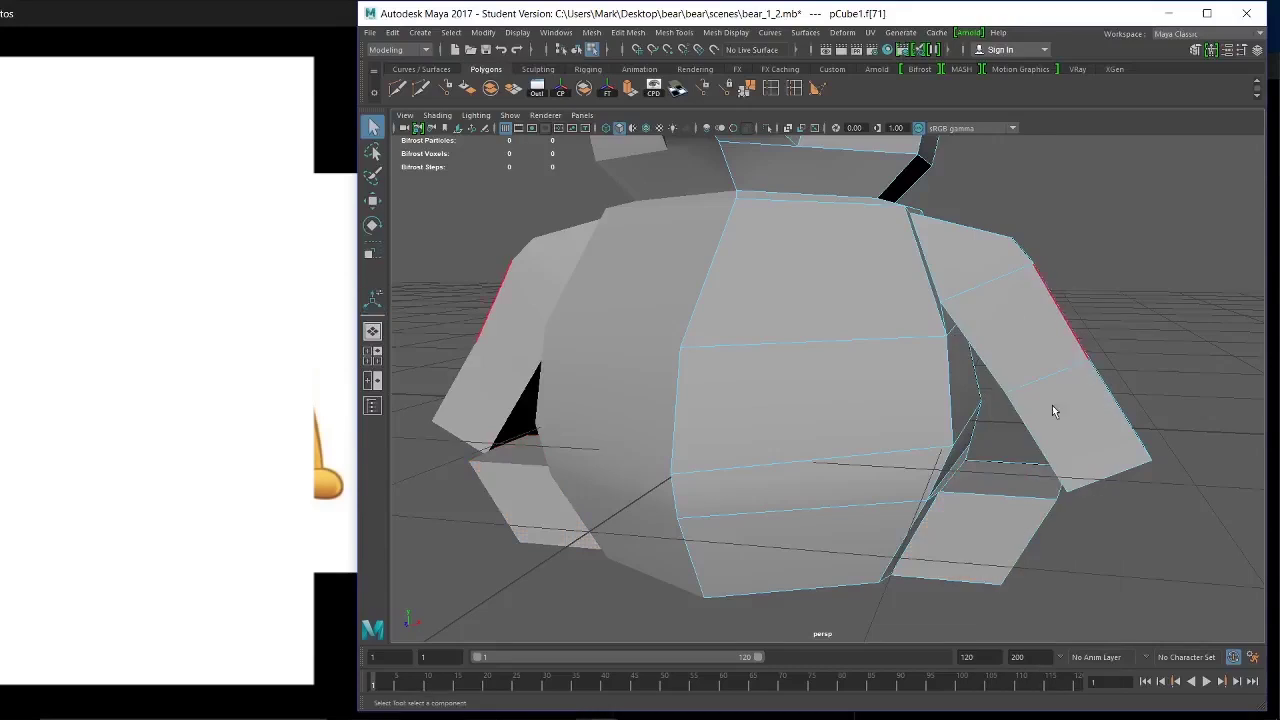
click(1053, 510)
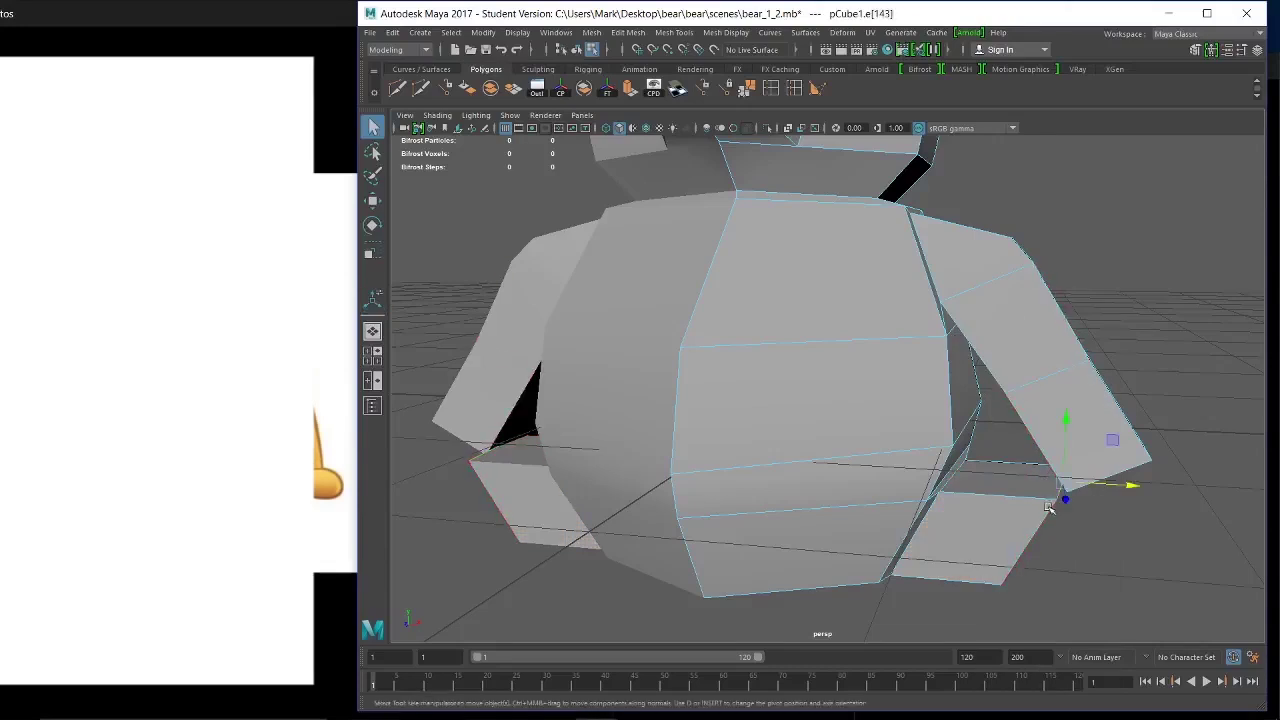
key(w)
drag(1125, 486, 1080, 488)
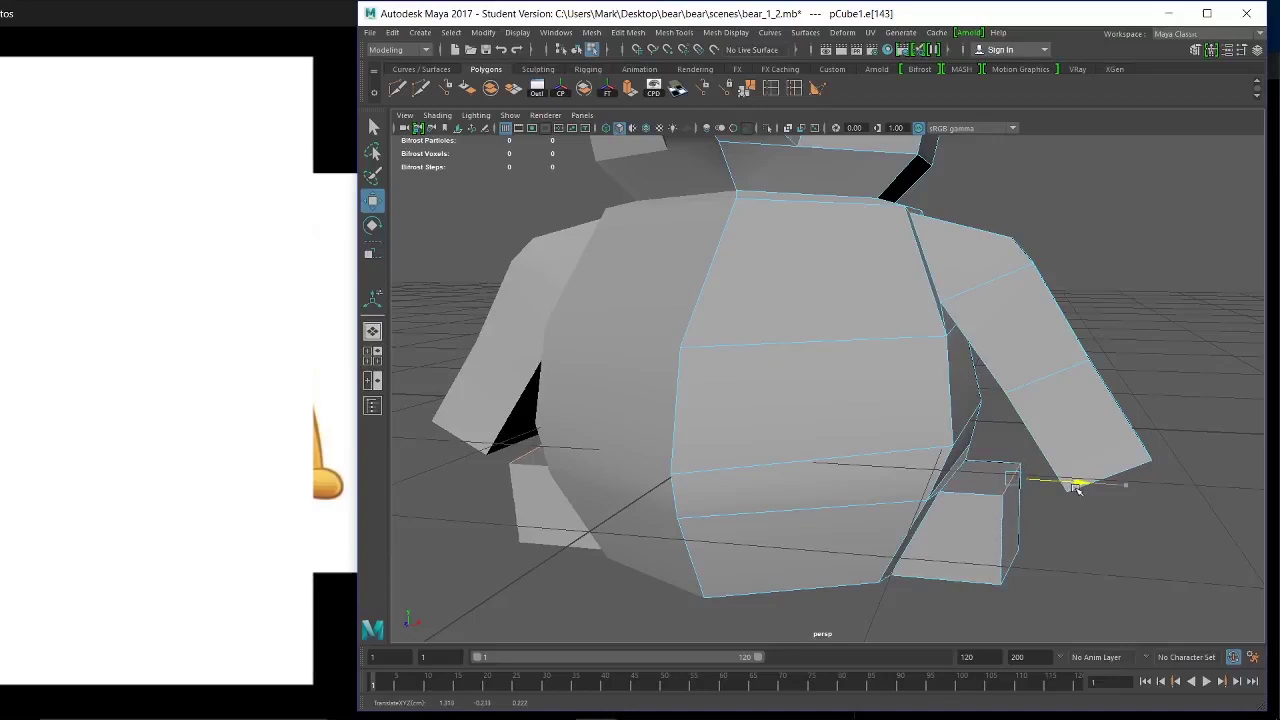
Move the leg stub's front outer edge and its rear inner edge along the depth axis to even out the stub.
drag(1076, 488, 1109, 389)
click(1026, 522)
click(988, 565)
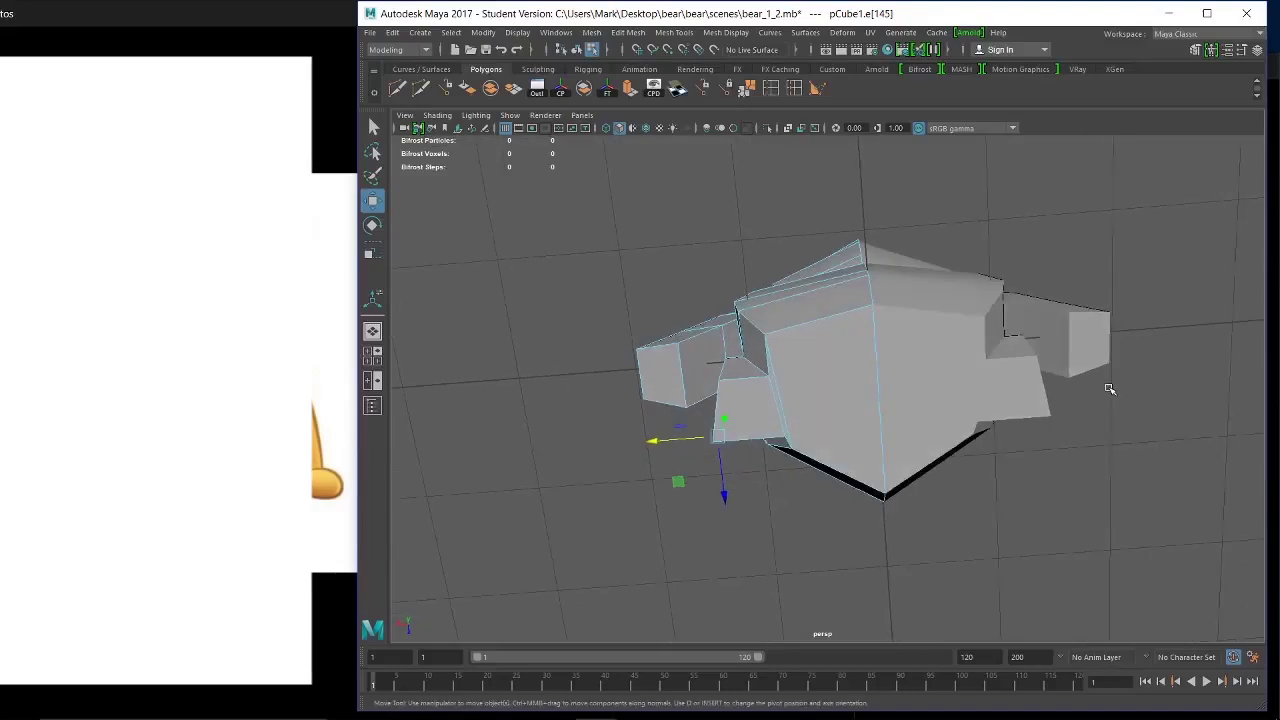
click(752, 364)
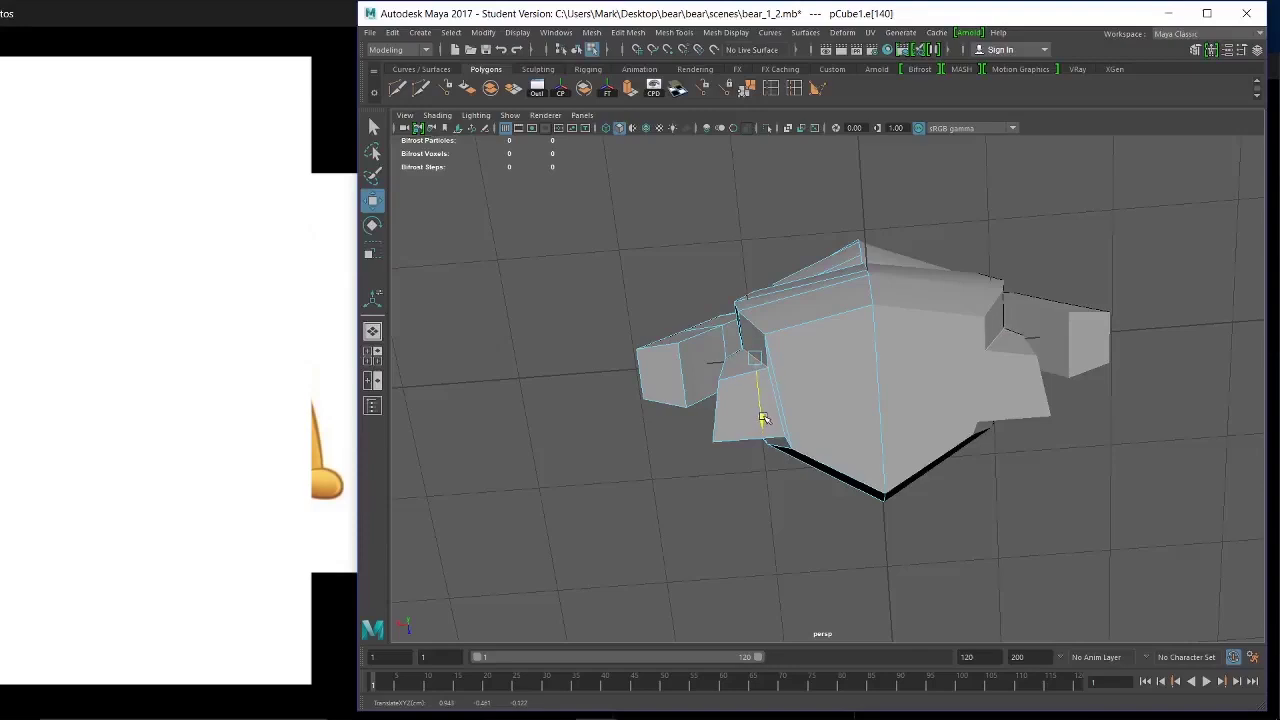
Extrude the leg stub's front face forward with a Local Translate Z of about 0.588 to lengthen the leg.
alt+drag(764, 418, 892, 455)
right_drag(918, 322, 928, 367)
click(914, 493)
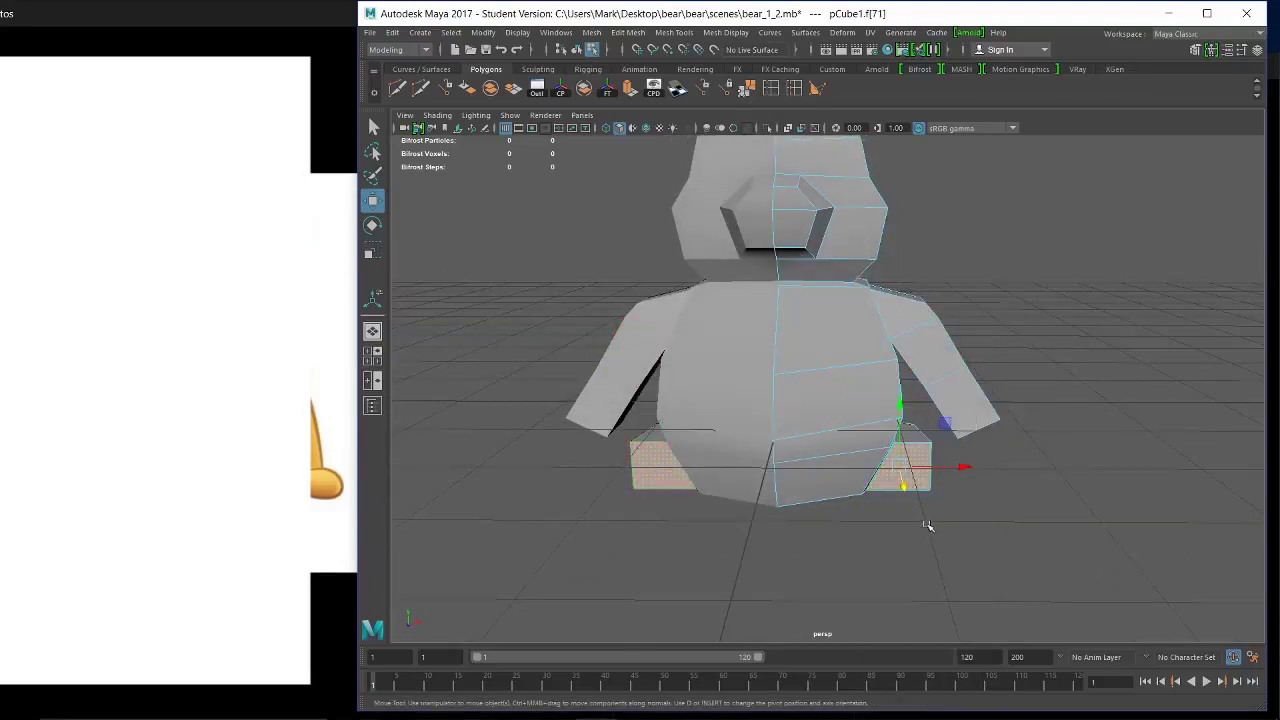
alt+drag(935, 498, 878, 472)
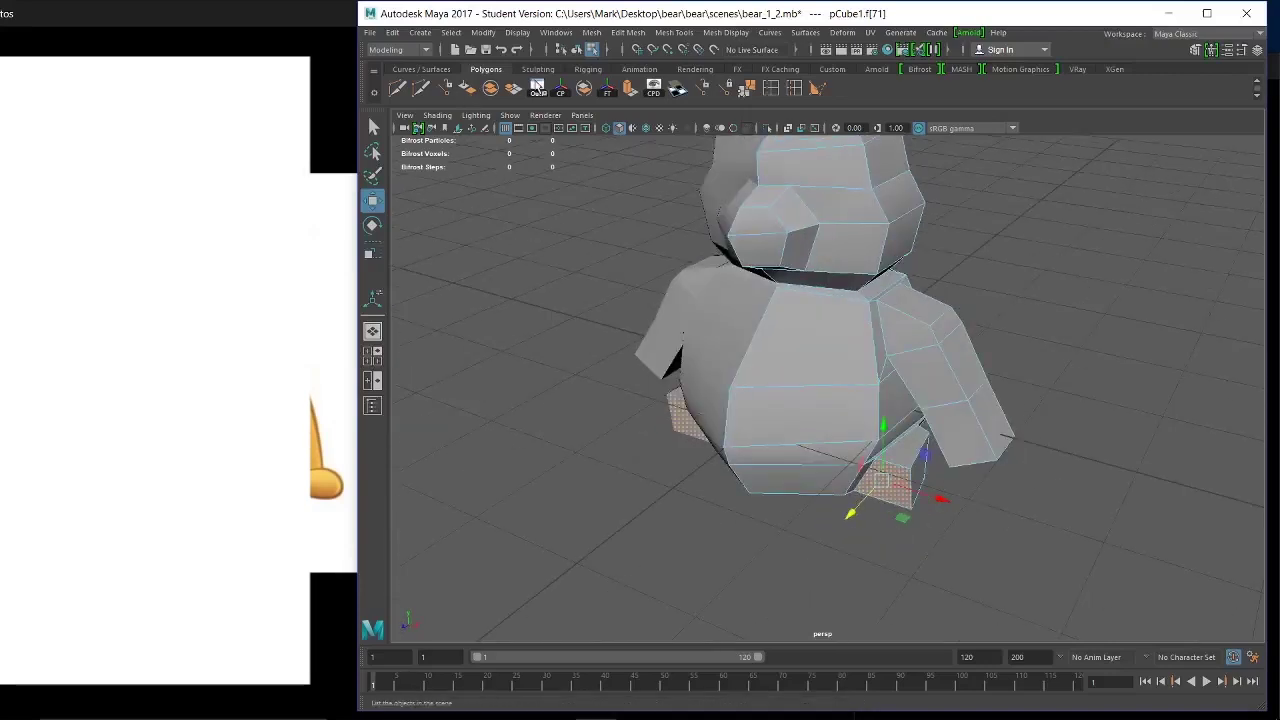
key(ctrl+e)
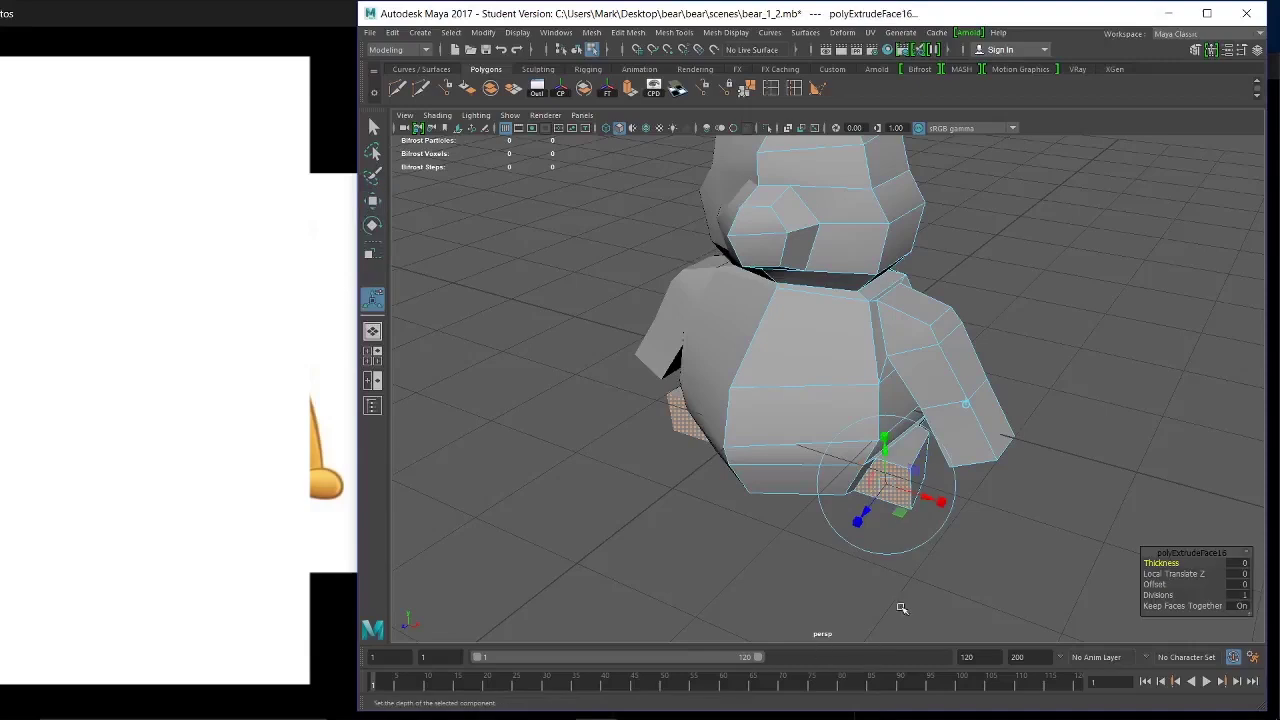
drag(873, 510, 800, 572)
mouse_move(903, 577)
alt+mouse_down()
mouse_move(933, 568)
mouse_move(931, 580)
mouse_move(958, 538)
mouse_move(1000, 537)
mouse_move(914, 611)
mouse_move(903, 552)
alt+mouse_up()
alt+drag(963, 606, 994, 574)
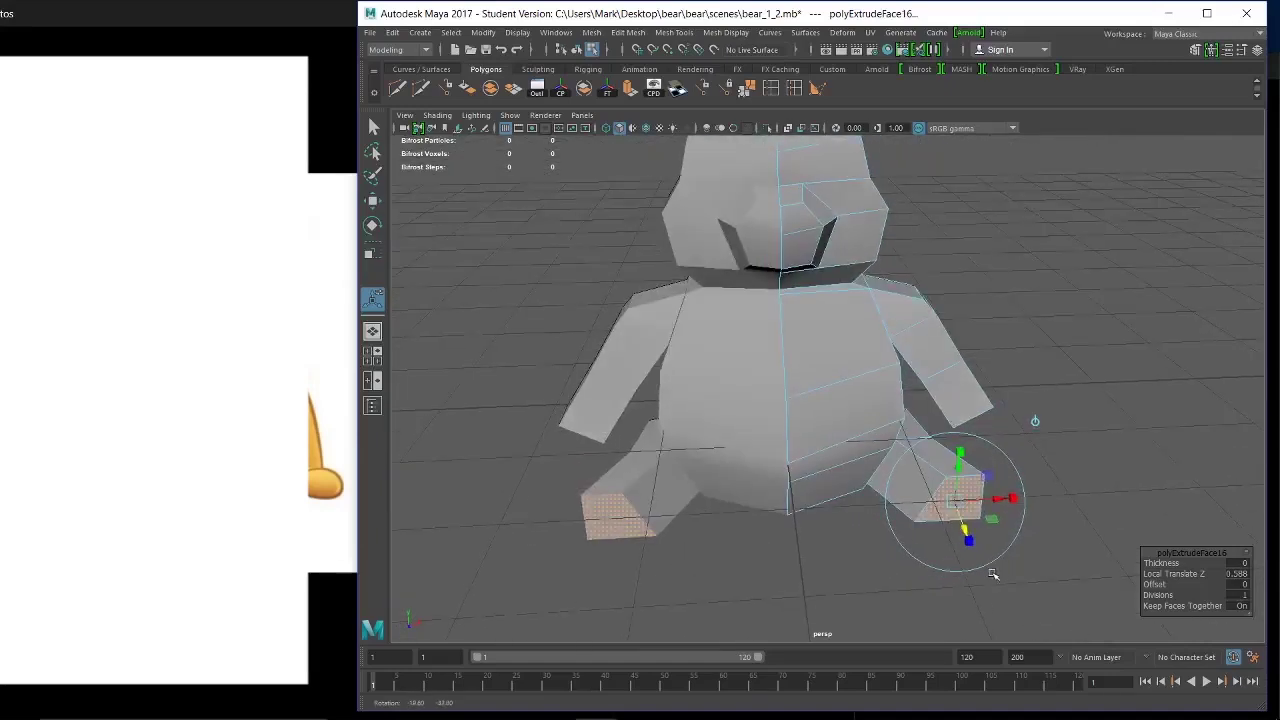
Select the upper inner edge at the leg's bend and lower it slightly, just beneath the torso's side.
alt+right_drag(920, 565, 798, 468)
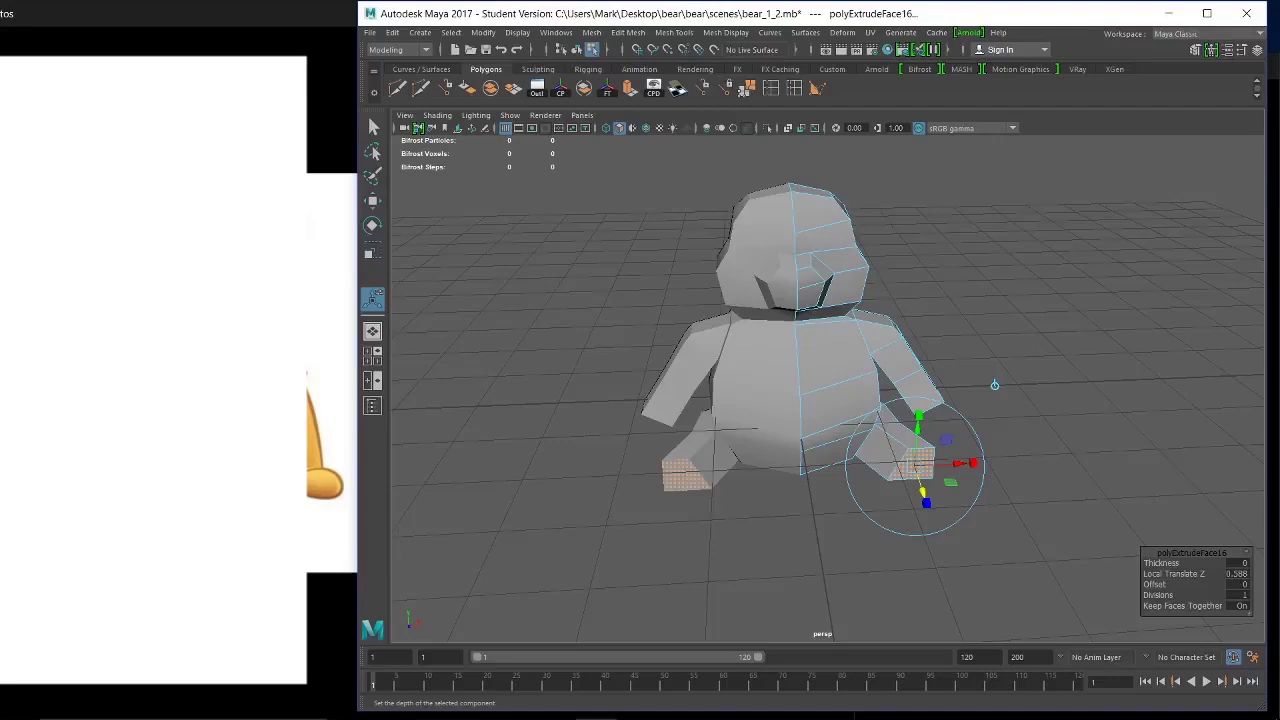
alt+drag(980, 512, 834, 517)
alt+right_drag(834, 517, 958, 594)
right_click(797, 322)
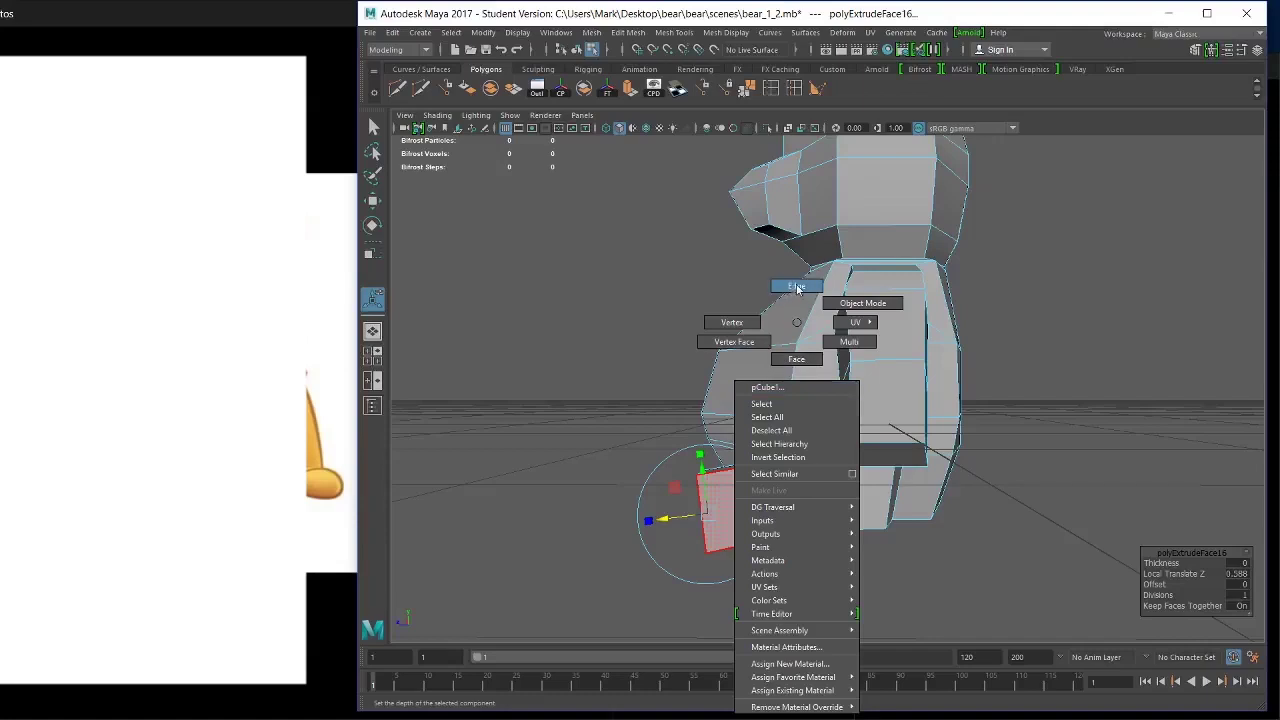
right_drag(797, 289, 797, 286)
alt+drag(794, 494, 840, 548)
click(818, 490)
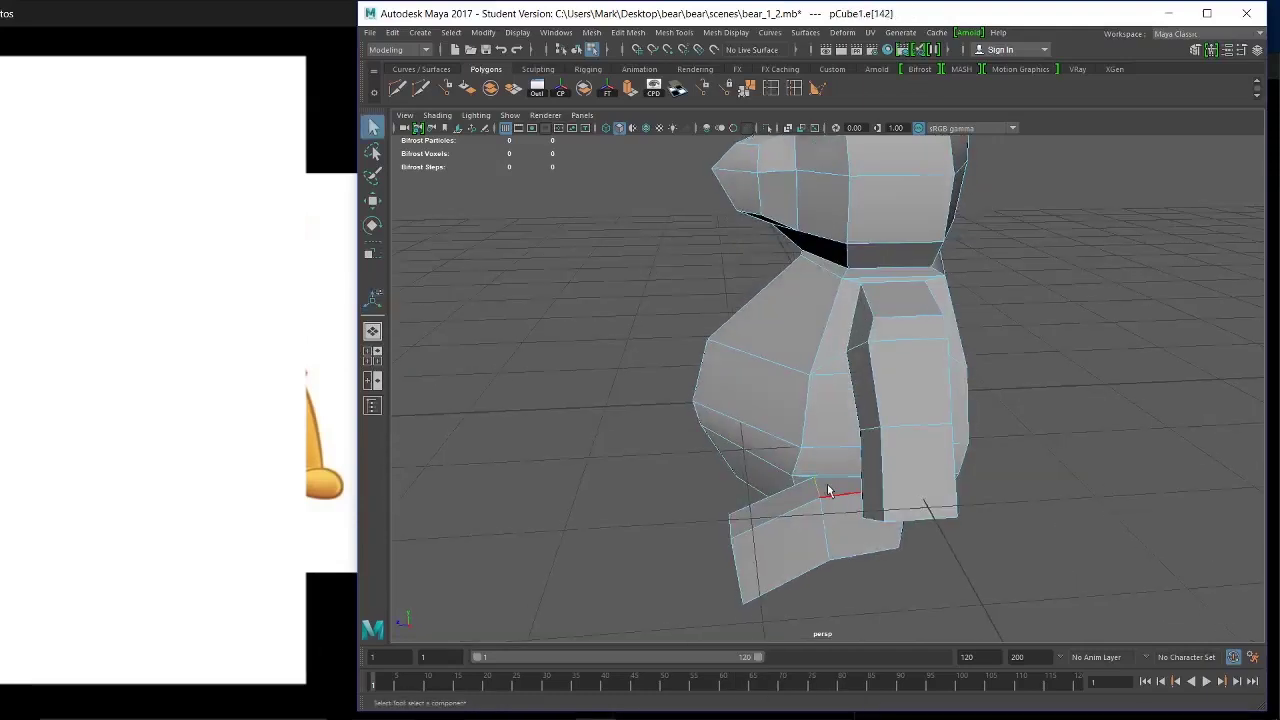
key(w)
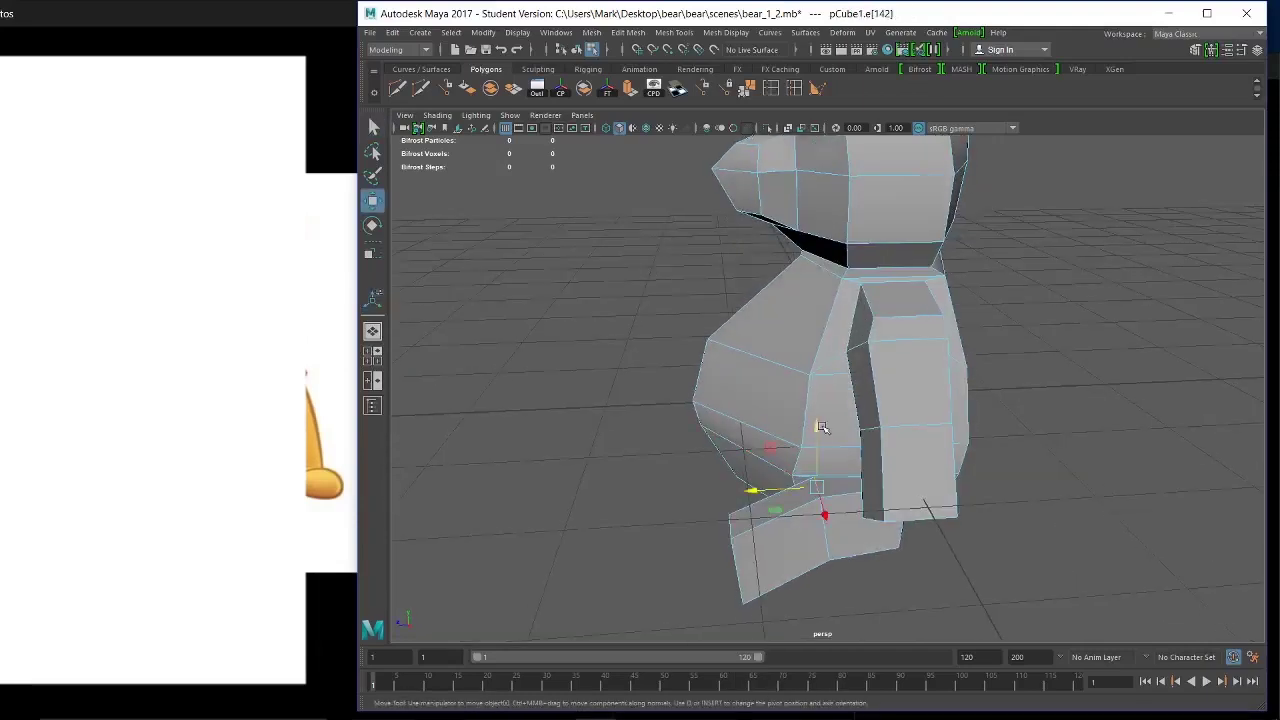
drag(818, 424, 816, 435)
key(f)
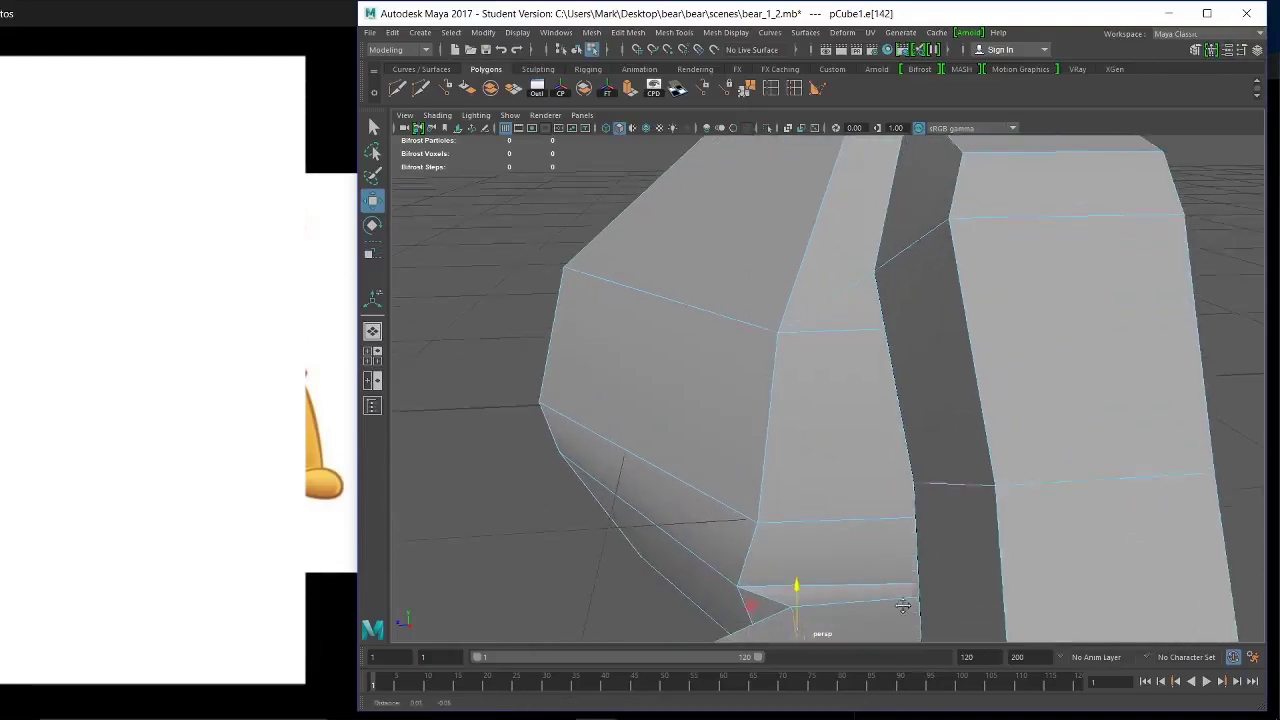
mouse_move(773, 318)
mouse_down()
mouse_move(774, 294)
mouse_move(789, 289)
mouse_move(790, 310)
mouse_up()
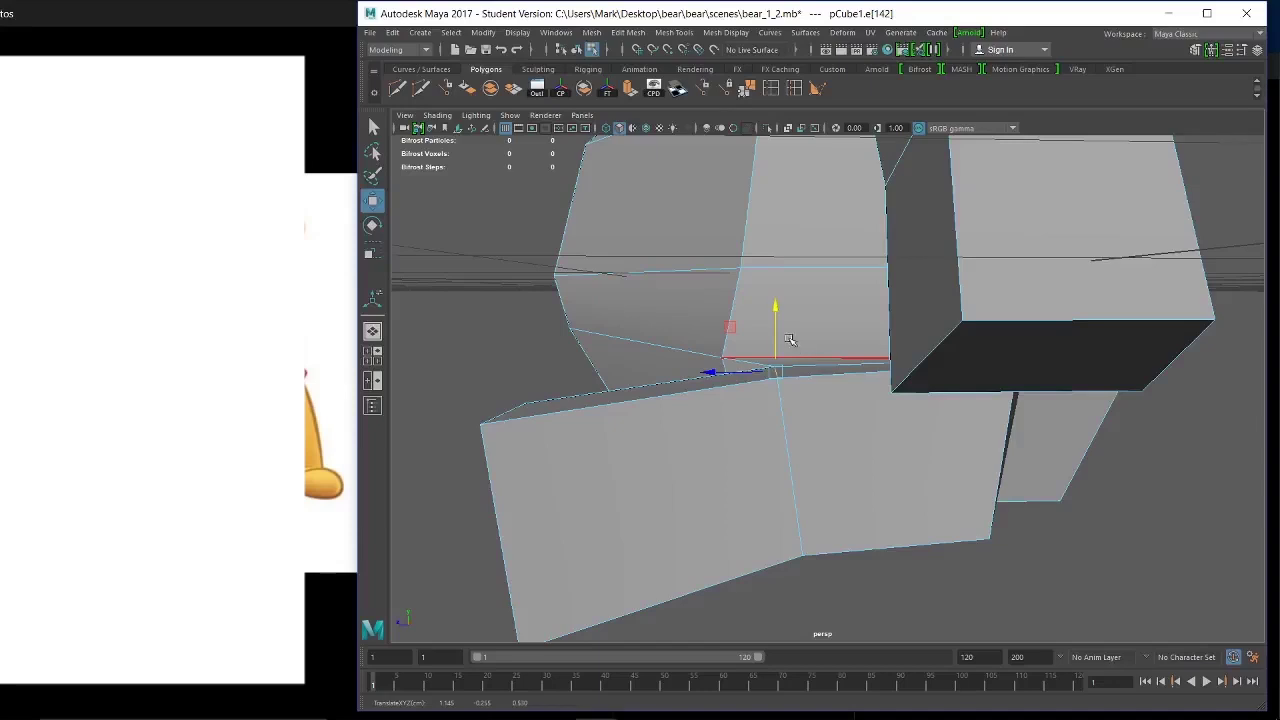
mouse_move(774, 306)
mouse_down()
mouse_move(778, 282)
mouse_move(772, 312)
mouse_up()
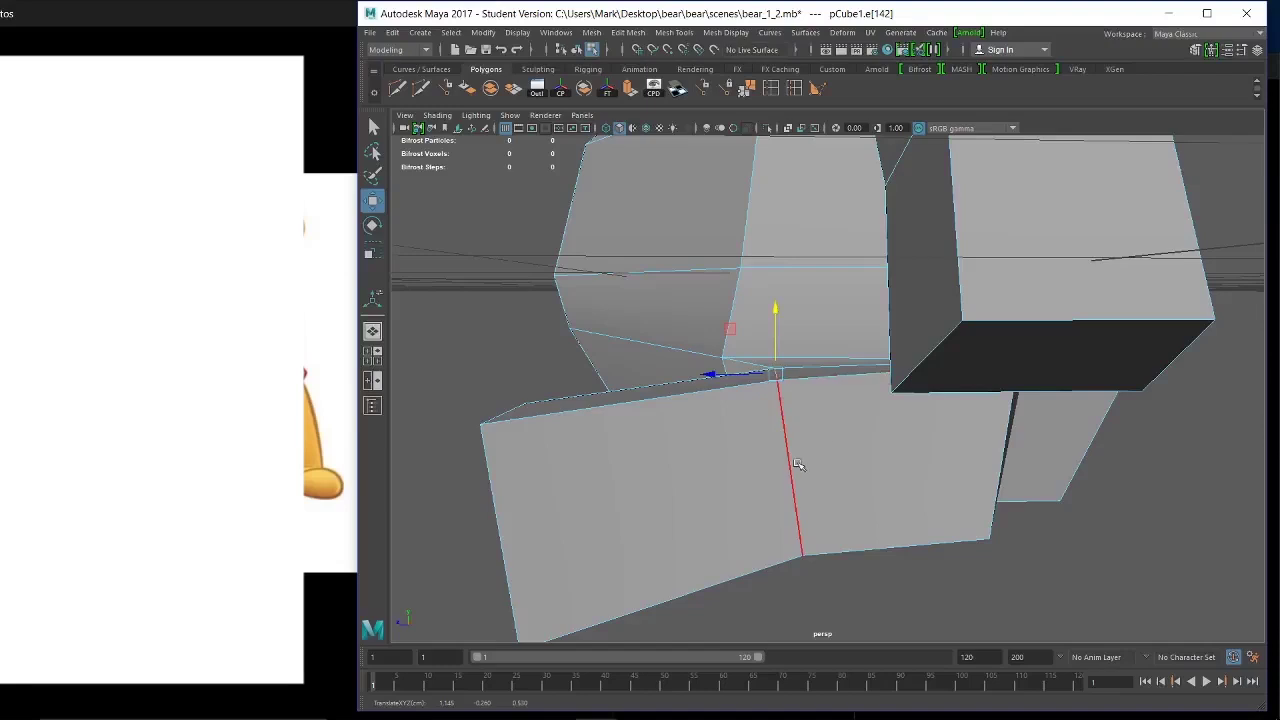
Select the outer vertical edge at the leg's bend and shift it sideways along the X axis.
alt+right_drag(860, 507, 748, 443)
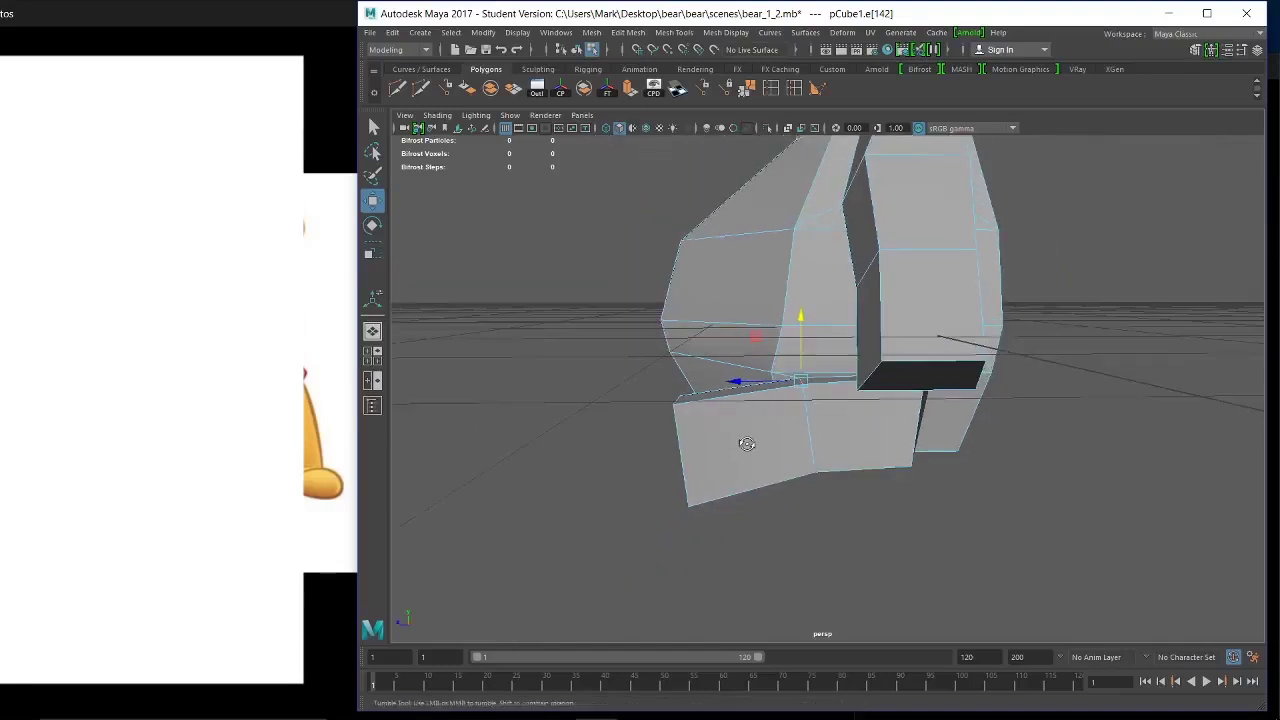
alt+drag(748, 443, 983, 527)
click(884, 463)
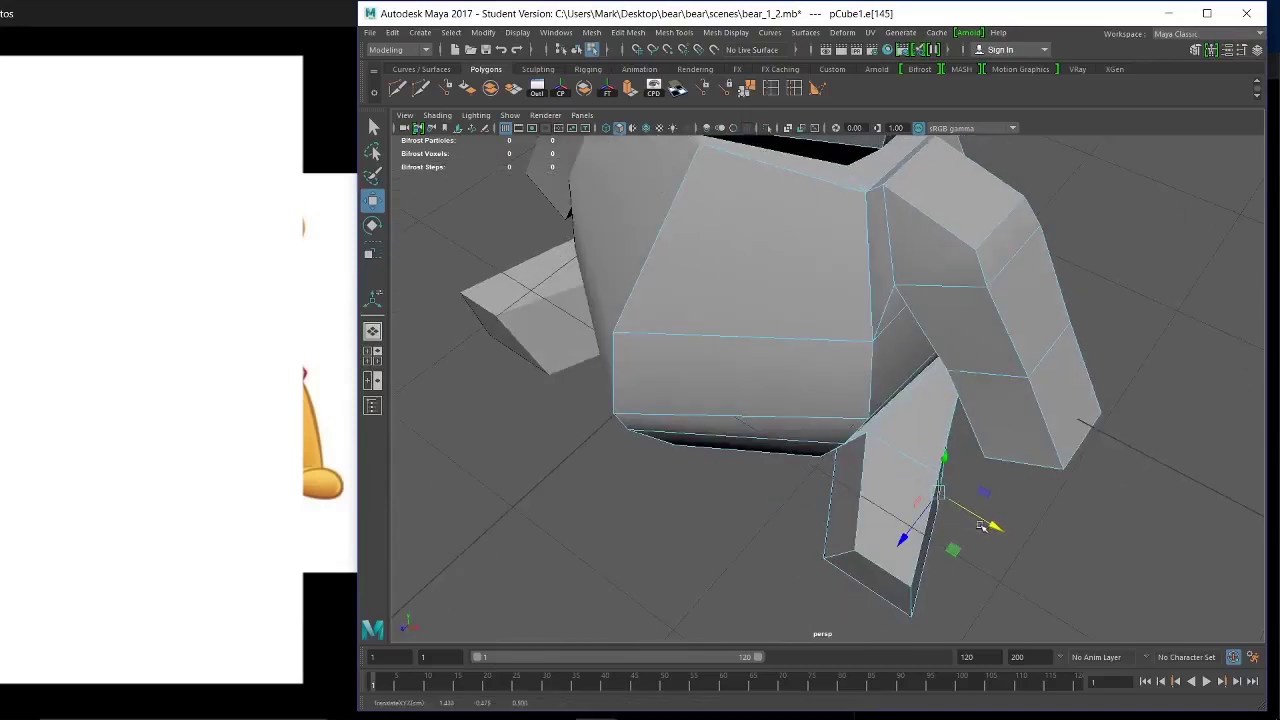
Reposition the outer vertical edge of the leg's front end in width and depth to square up the end face.
click(924, 603)
alt+middle_drag(924, 628, 867, 530)
drag(818, 550, 840, 523)
drag(929, 519, 969, 500)
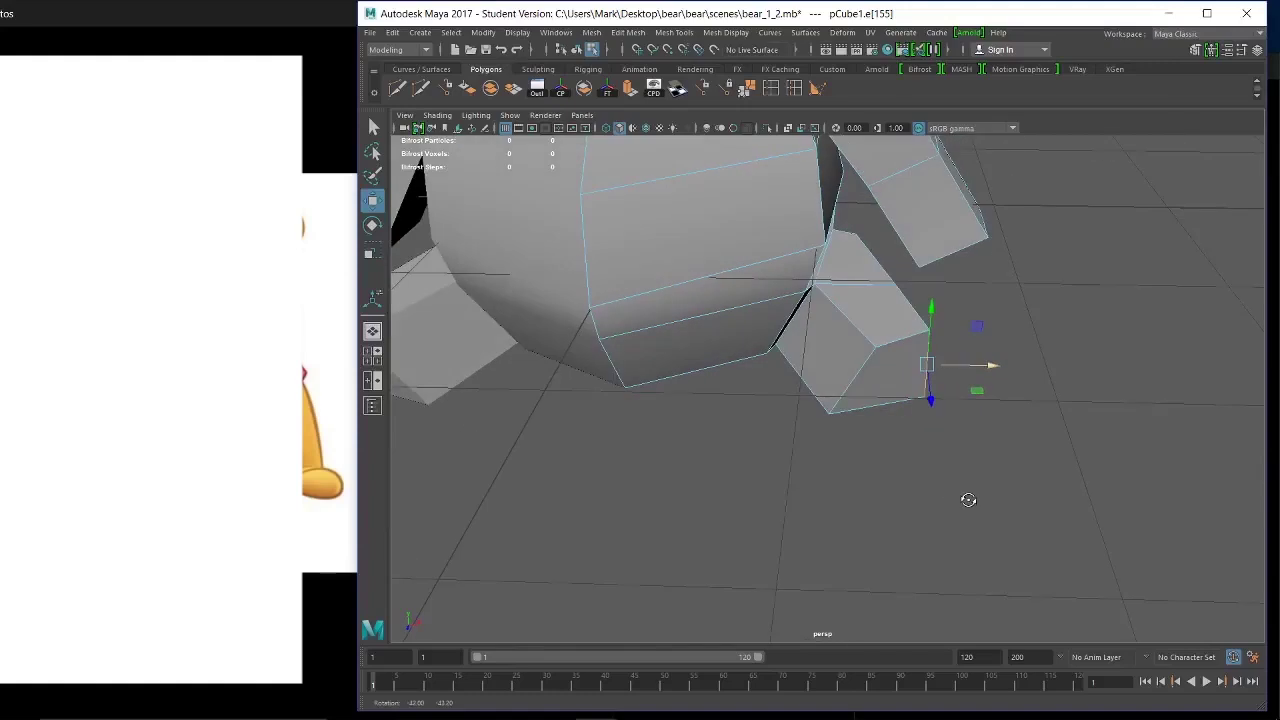
alt+drag(923, 457, 894, 410)
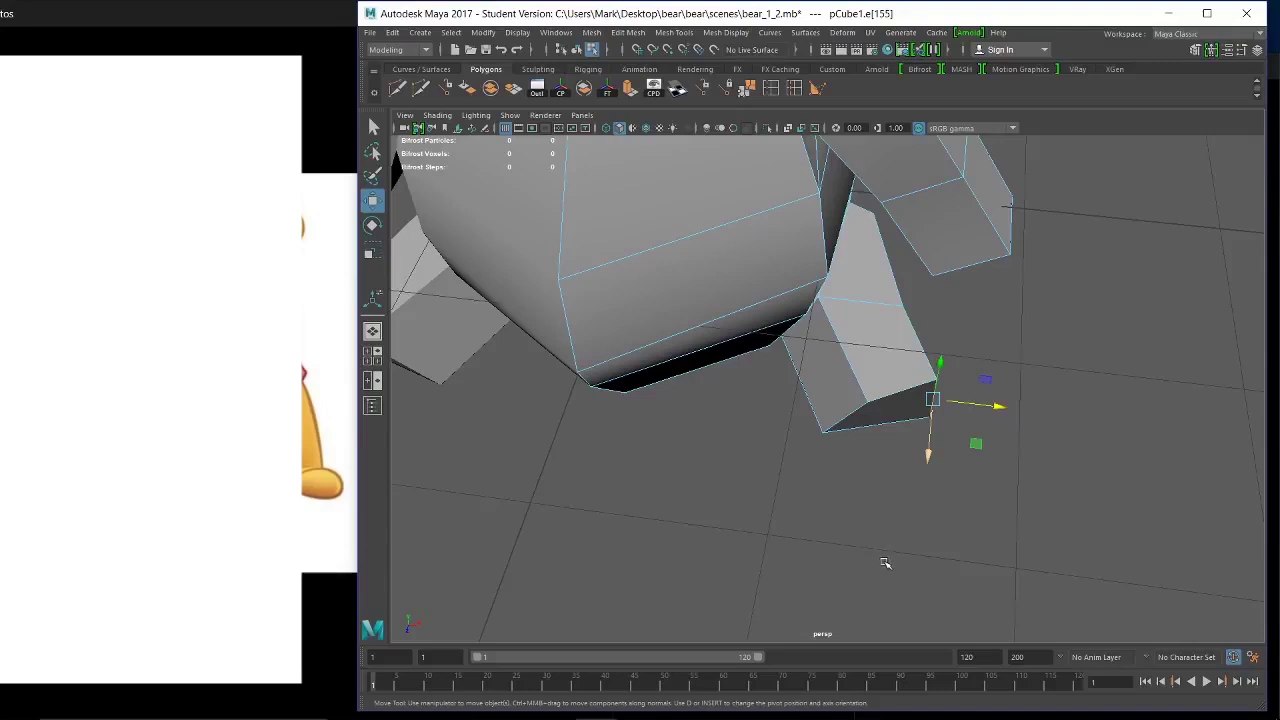
alt+drag(884, 563, 801, 490)
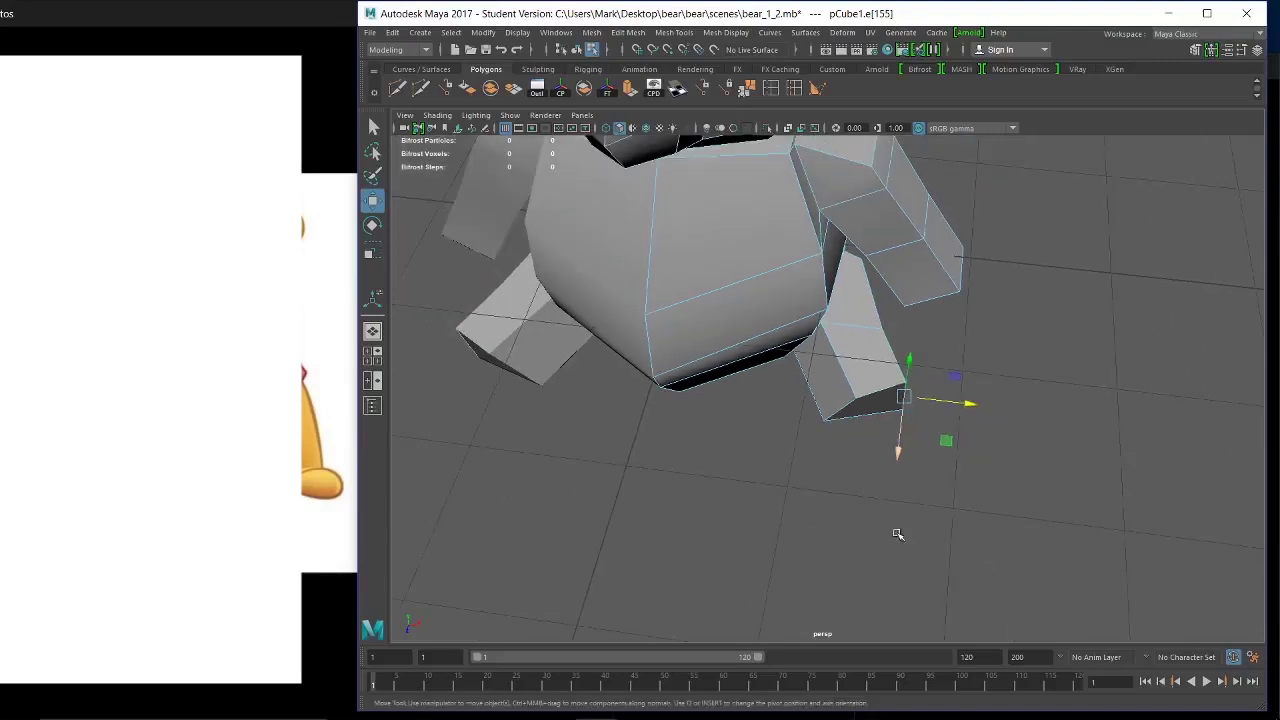
Move the inner edge of the leg's front end backward and slightly inward toward the torso.
click(868, 418)
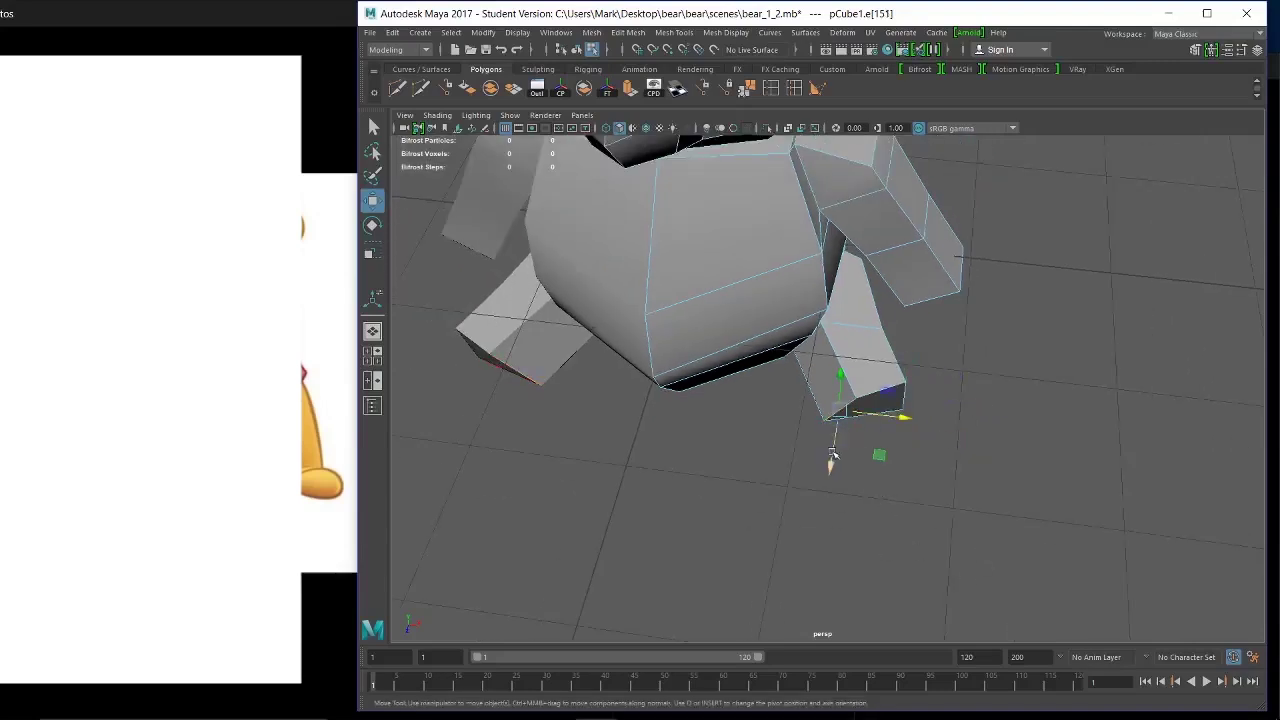
drag(832, 456, 826, 450)
drag(903, 418, 895, 412)
alt+drag(880, 472, 567, 502)
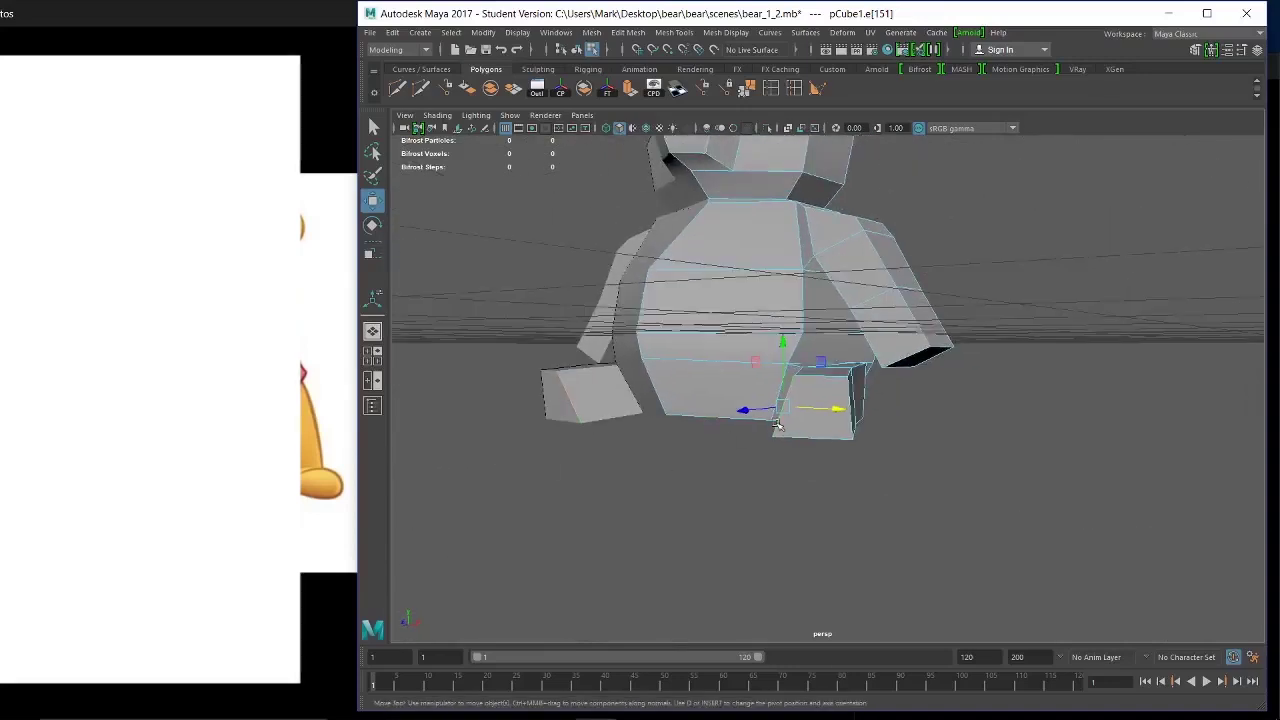
Extrude the leg's front end face forward with a Local Translate Z of about 0.726 to form the lower leg.
alt+drag(801, 398, 843, 484)
right_drag(842, 484, 856, 363)
click(852, 464)
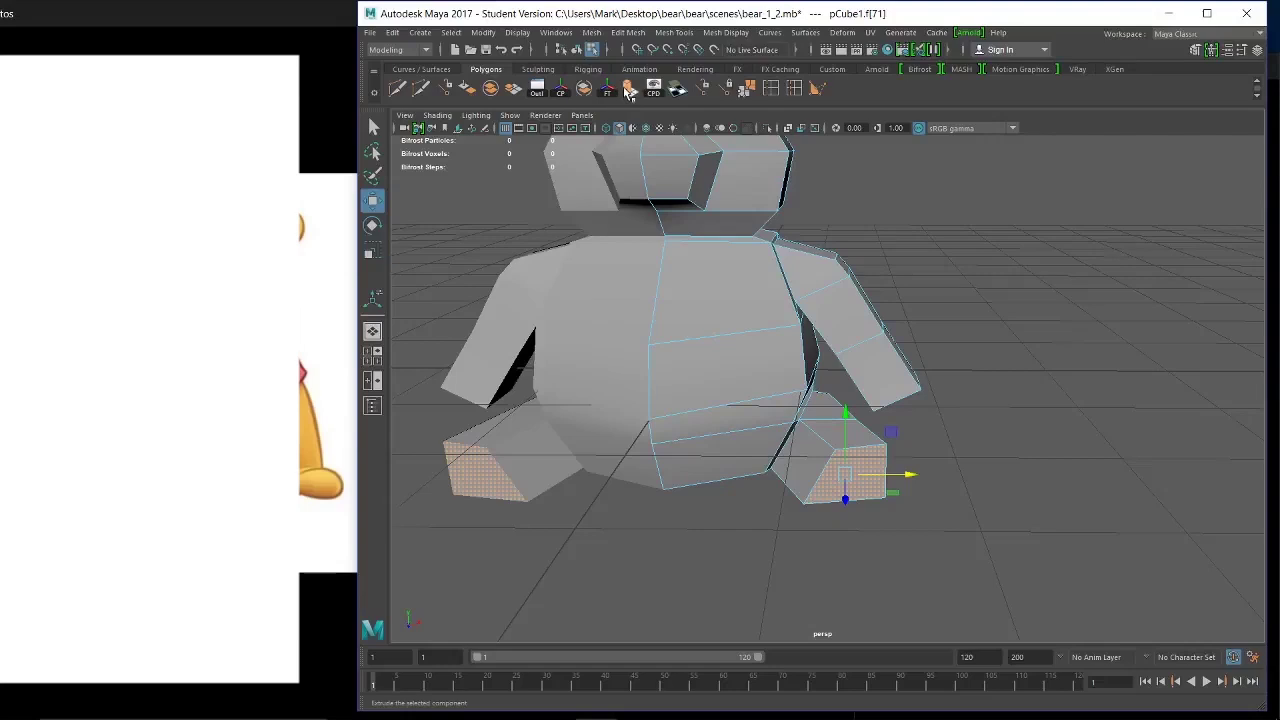
click(628, 90)
drag(866, 493, 870, 550)
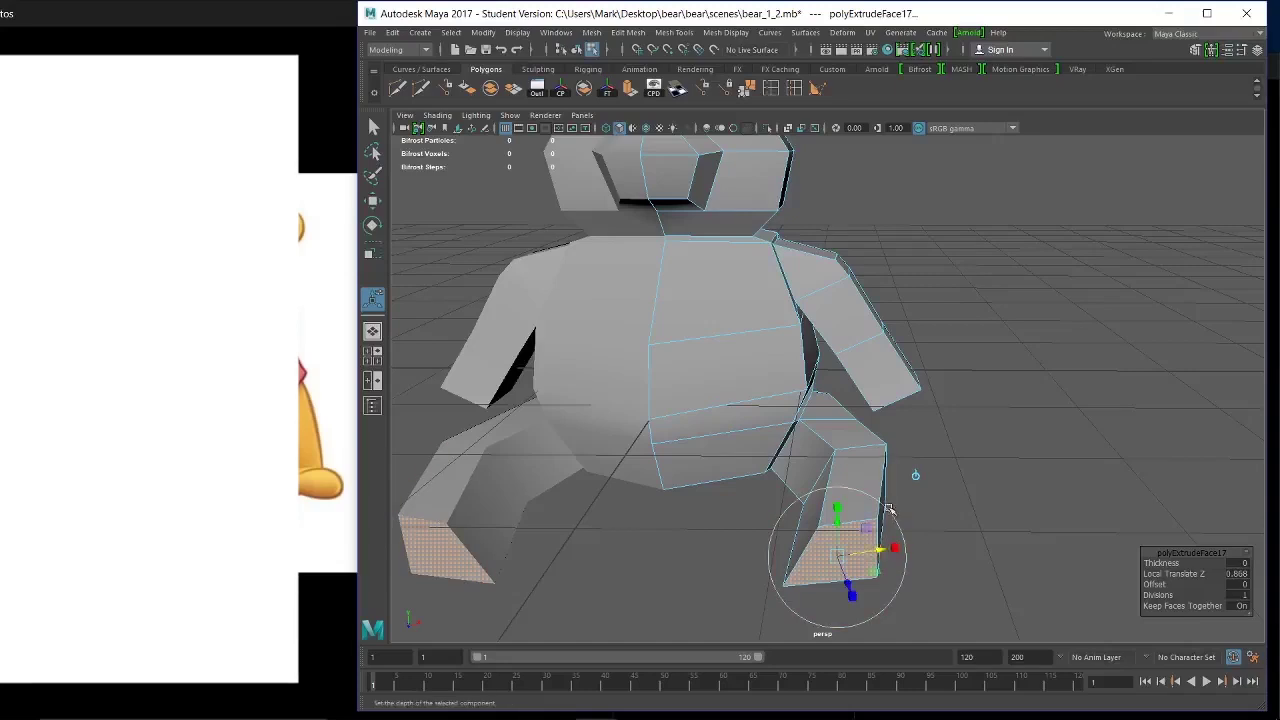
alt+drag(892, 549, 780, 508)
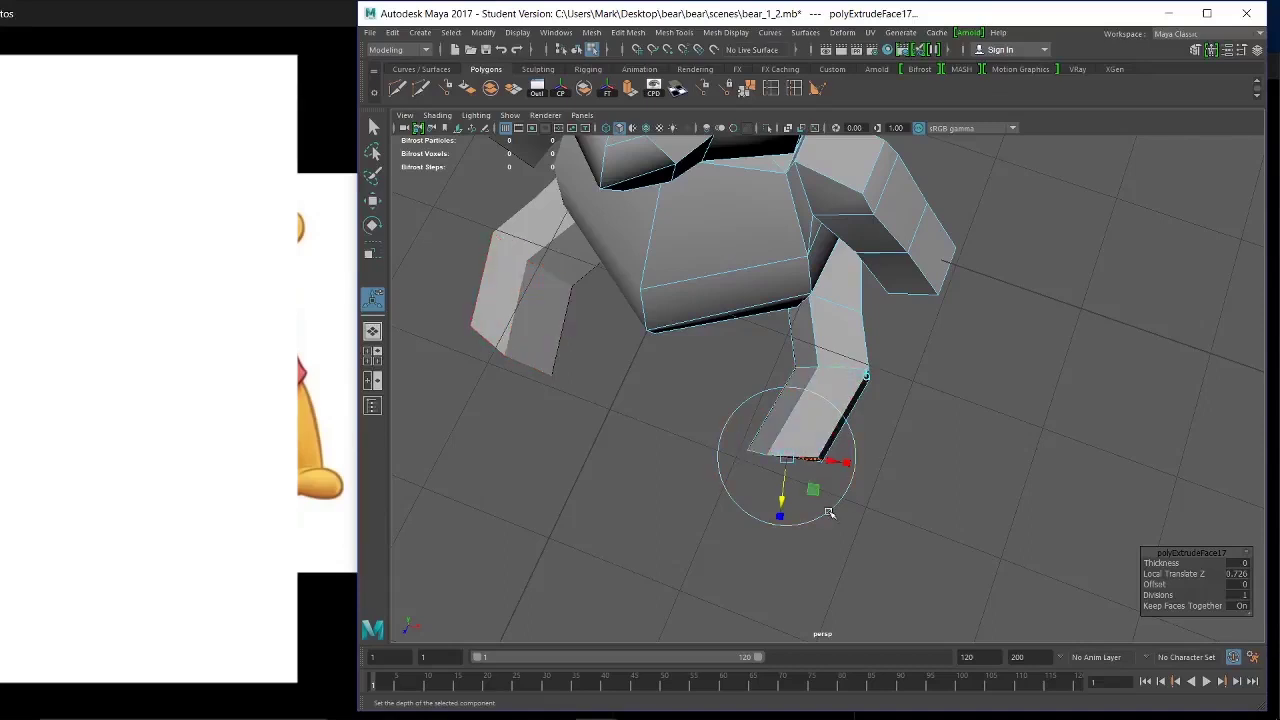
Pull the inner edge of the lower leg's end back toward the body along the Z axis.
right_drag(835, 322, 830, 287)
click(757, 453)
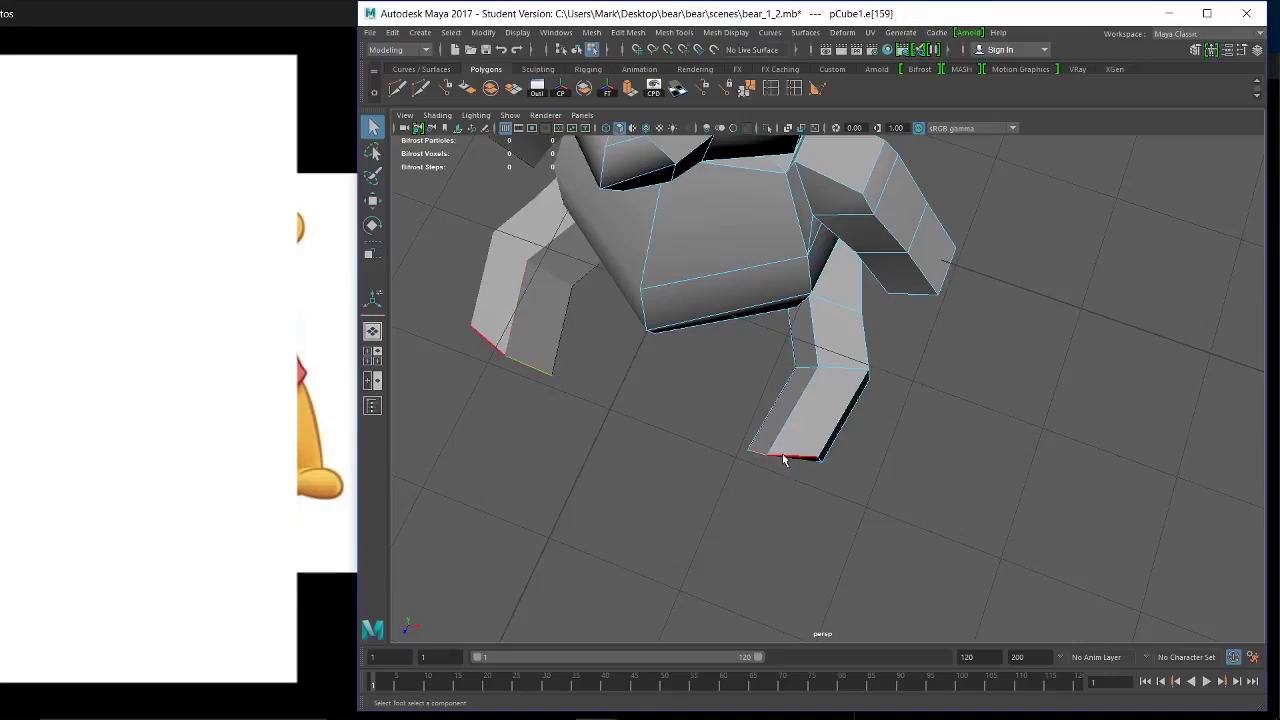
key(w)
drag(734, 512, 748, 485)
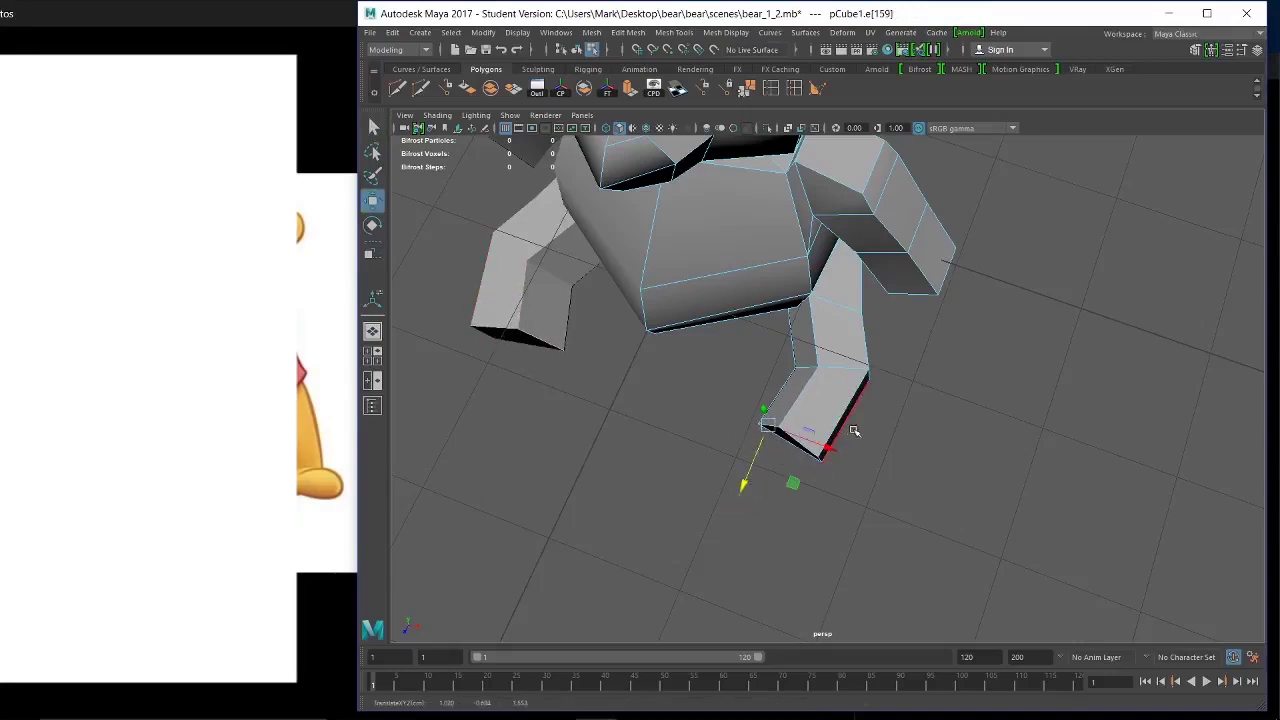
Select the lower leg's end face and move it back toward the body to shorten the leg.
alt+drag(803, 450, 821, 322)
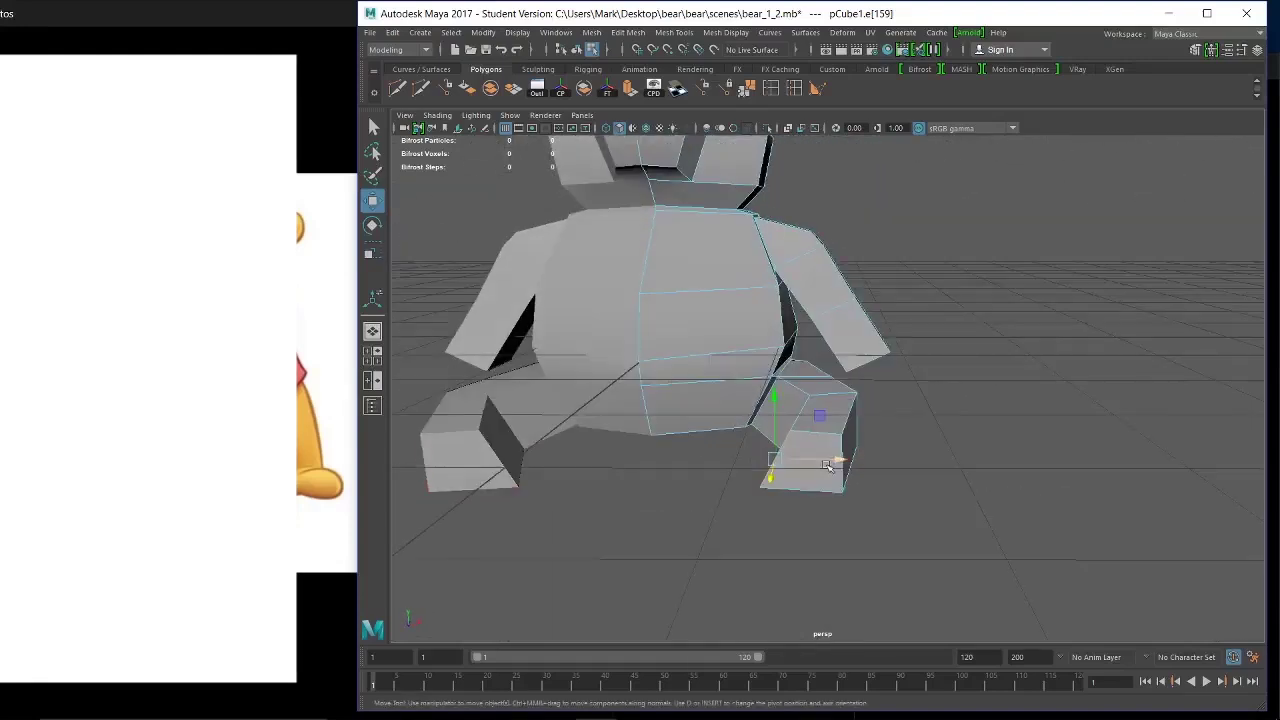
right_drag(821, 322, 821, 363)
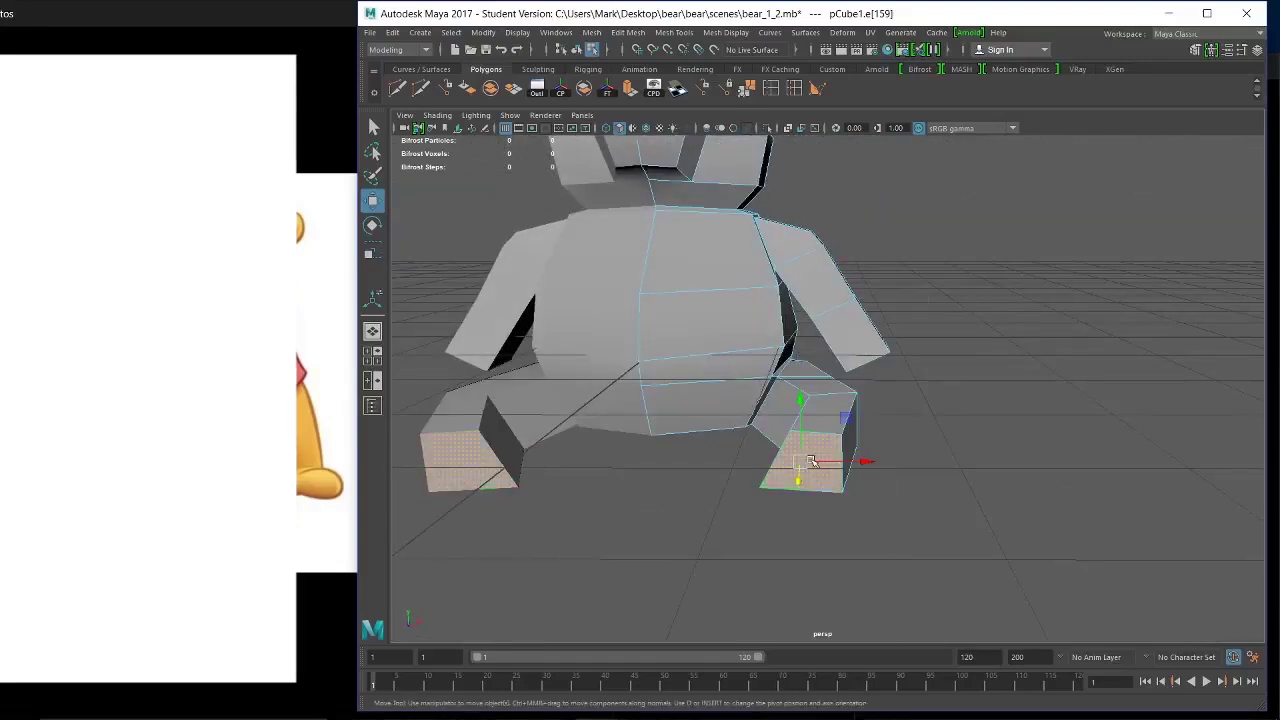
click(812, 472)
alt+drag(831, 500, 828, 576)
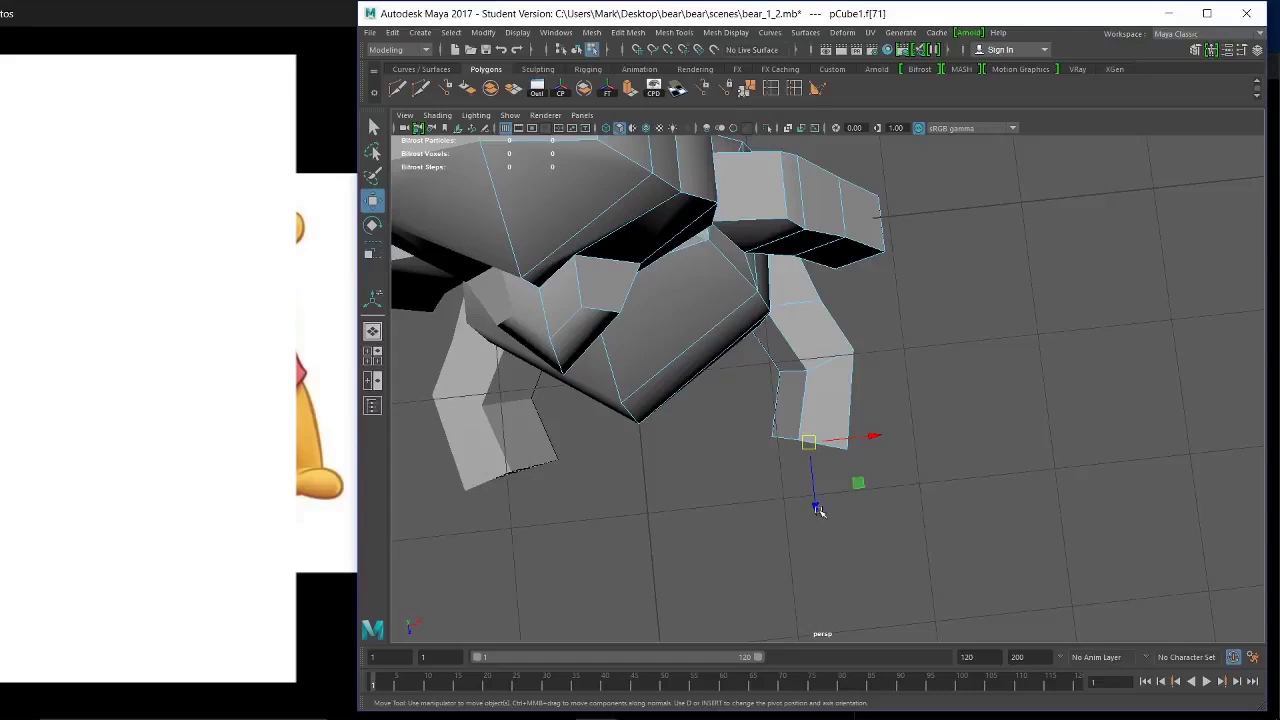
drag(818, 510, 816, 487)
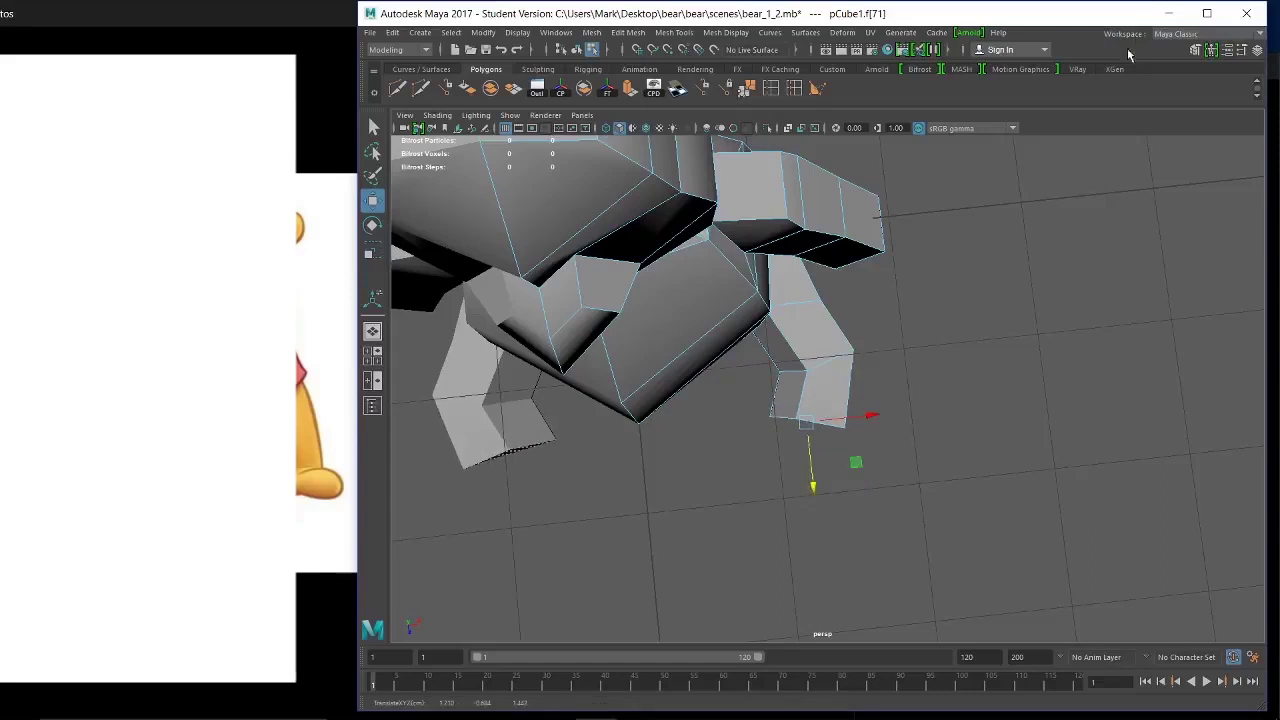
Extrude the leg's end face forward again by about 0.237 to add a short segment for the foot.
click(636, 91)
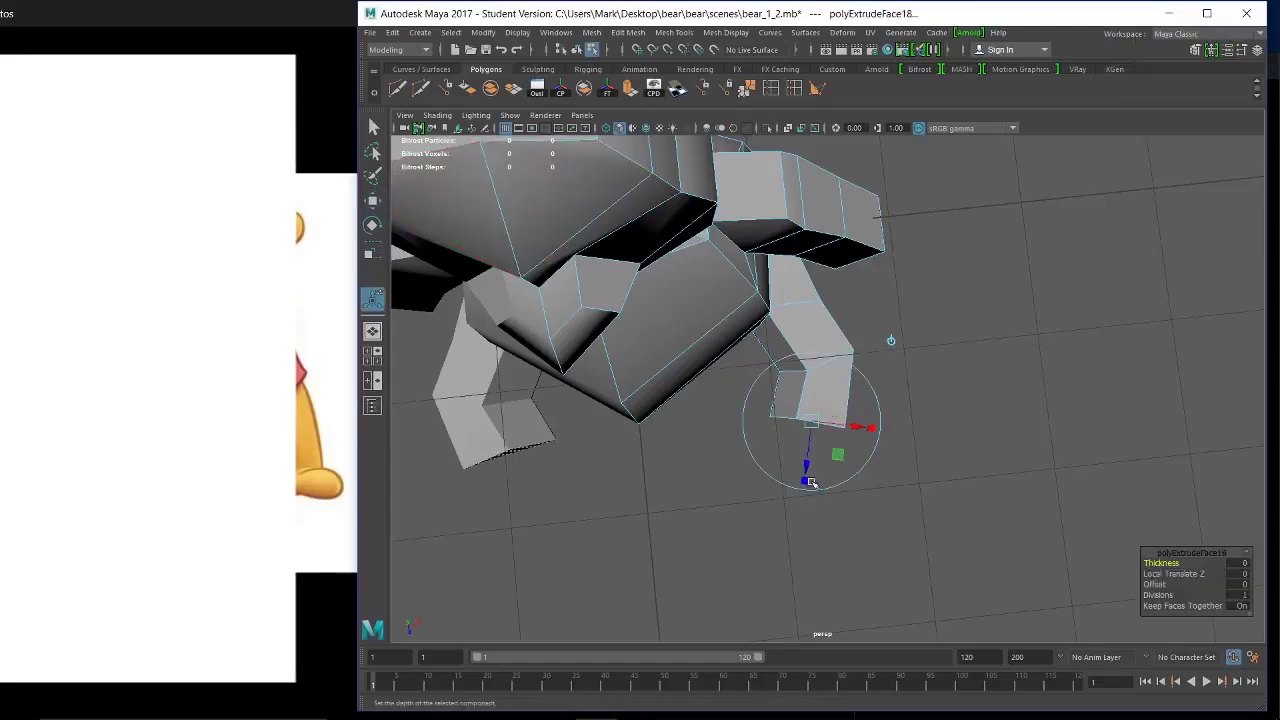
drag(808, 457, 847, 453)
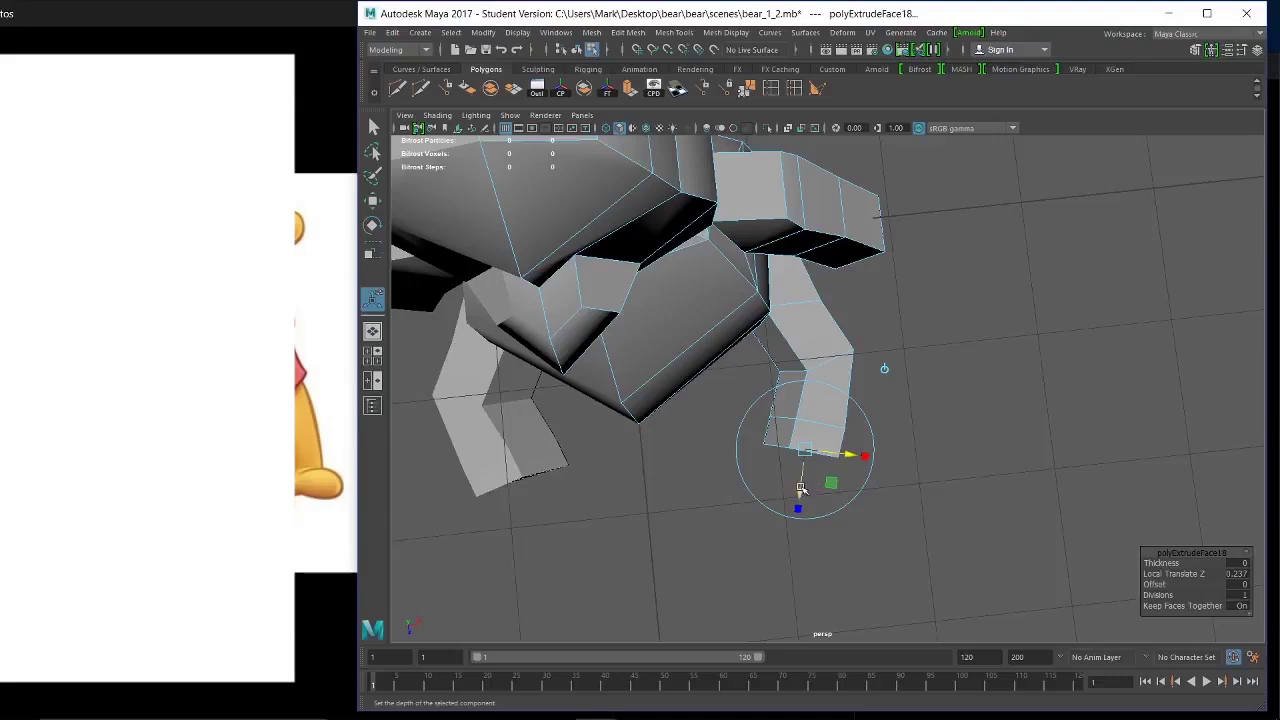
drag(800, 488, 803, 489)
Extrude the new end segment's outer side face outward by about 0.26, then raise and rotate it to shape the foot.
alt+drag(894, 500, 845, 430)
right_drag(868, 322, 877, 364)
click(800, 458)
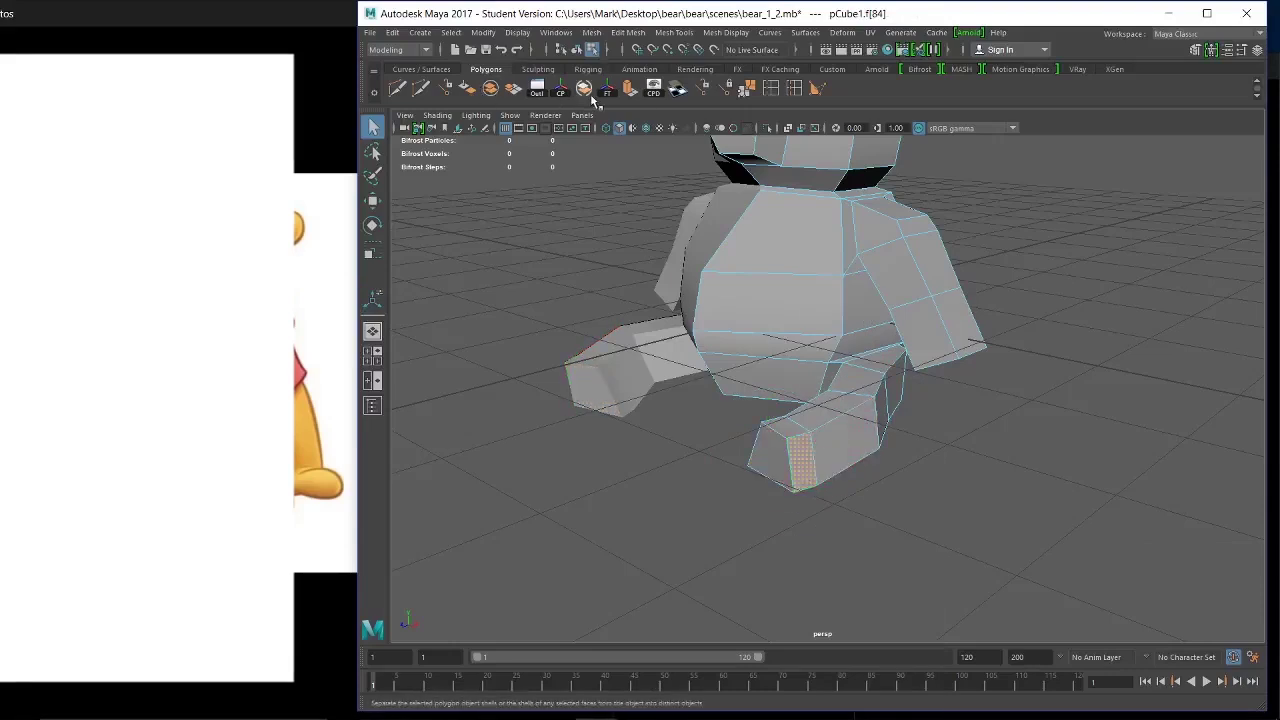
click(629, 88)
alt+drag(760, 430, 900, 488)
scroll(811, 434, down, 3)
mouse_move(811, 434)
alt+mouse_down()
mouse_move(794, 394)
mouse_move(818, 422)
alt+mouse_up()
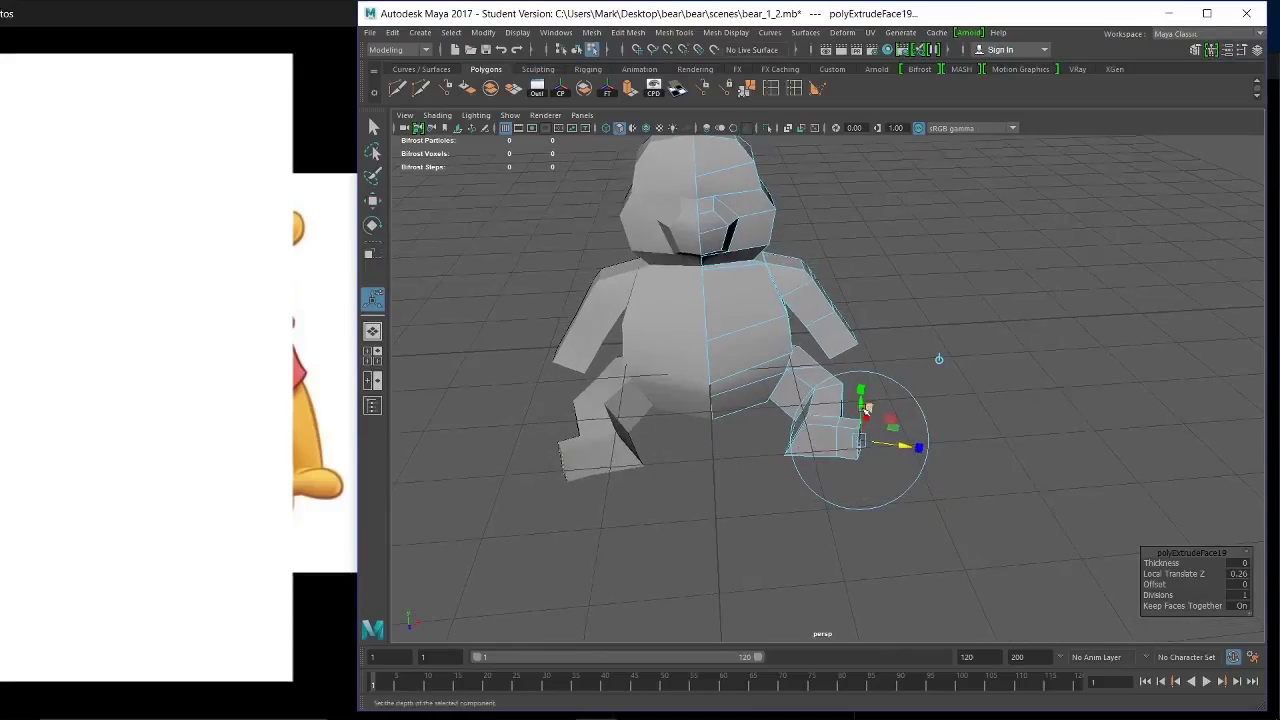
mouse_move(866, 408)
mouse_down()
mouse_move(860, 389)
mouse_move(885, 391)
mouse_up()
click(902, 371)
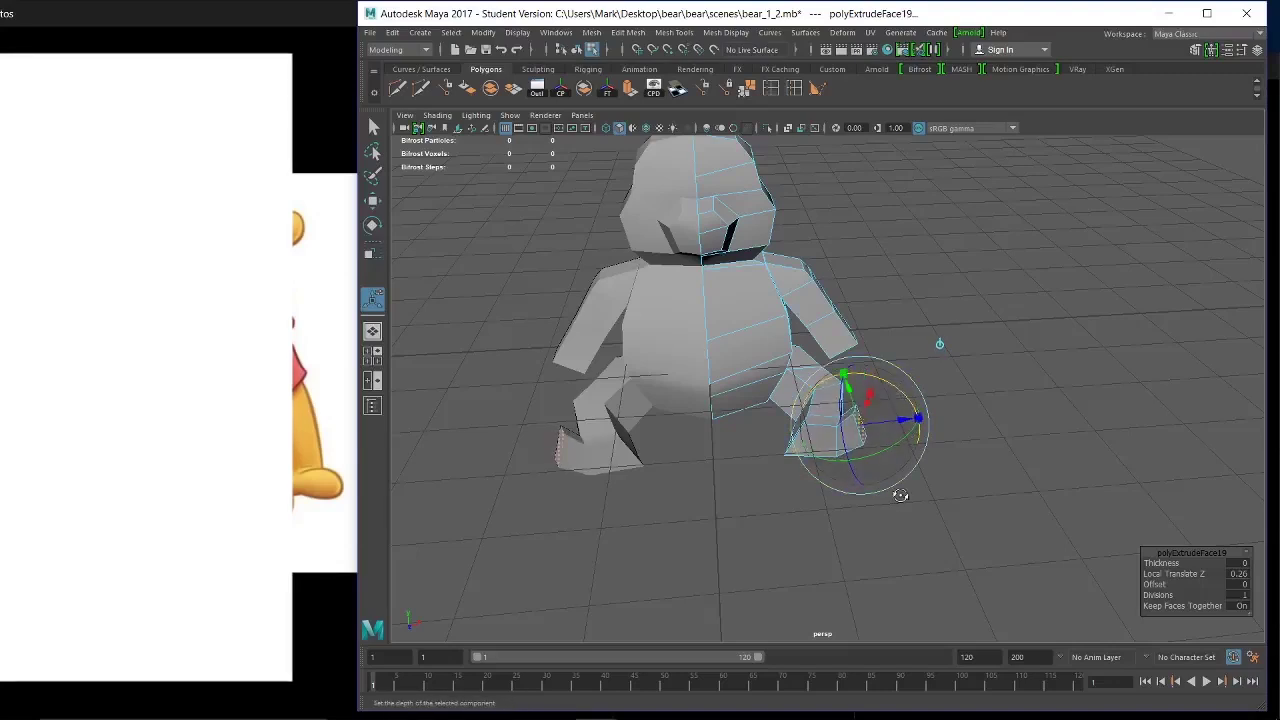
In edge selection, raise the top edge where the foot meets the lower leg slightly along the Y axis.
alt+drag(898, 494, 901, 443)
alt+right_drag(901, 443, 963, 535)
alt+drag(963, 535, 940, 558)
right_drag(825, 443, 821, 281)
click(848, 467)
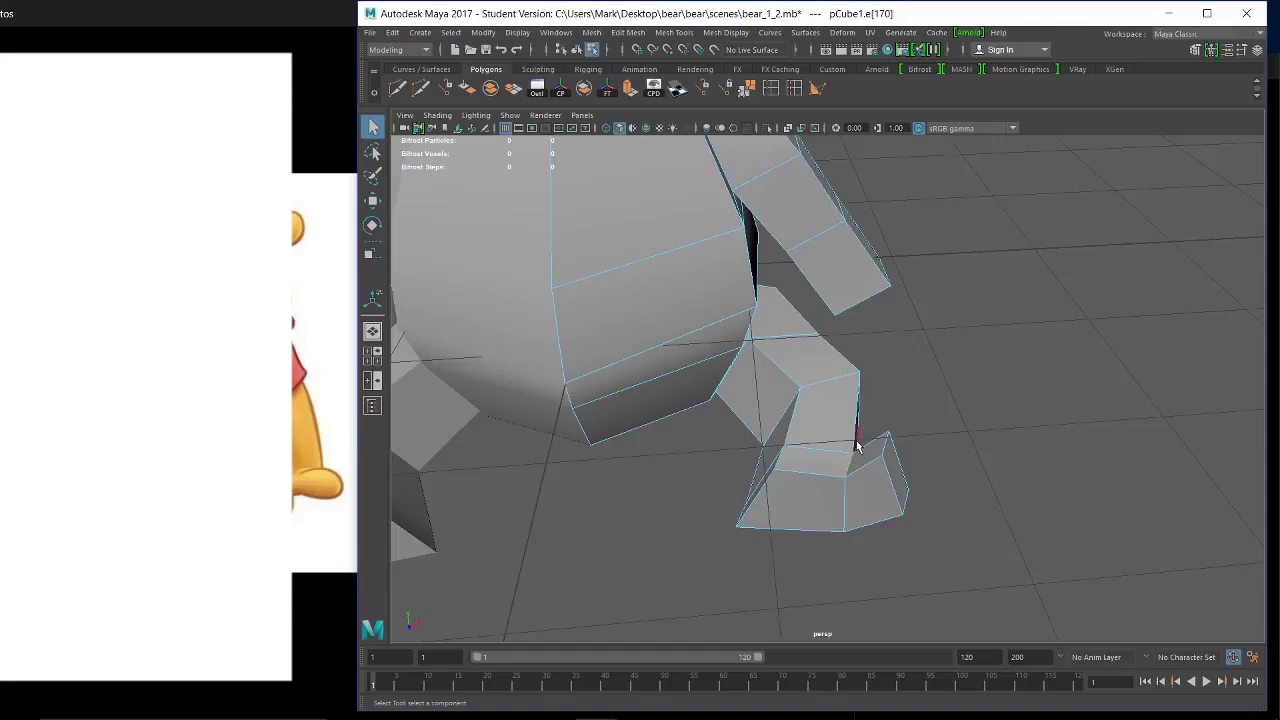
key(w)
drag(851, 405, 850, 404)
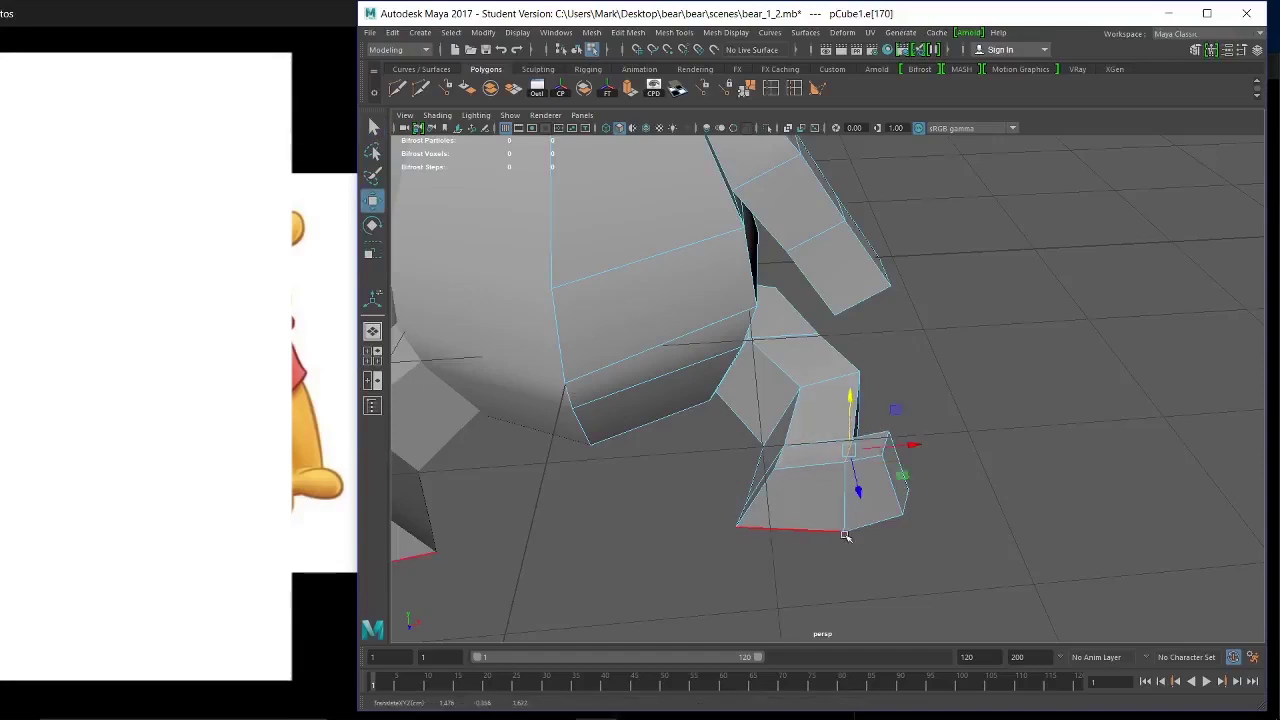
Move the edge between the foot's main block and its outer side segment outward along the X axis.
alt+drag(848, 537, 866, 430)
click(862, 449)
drag(903, 496, 927, 494)
click(912, 457)
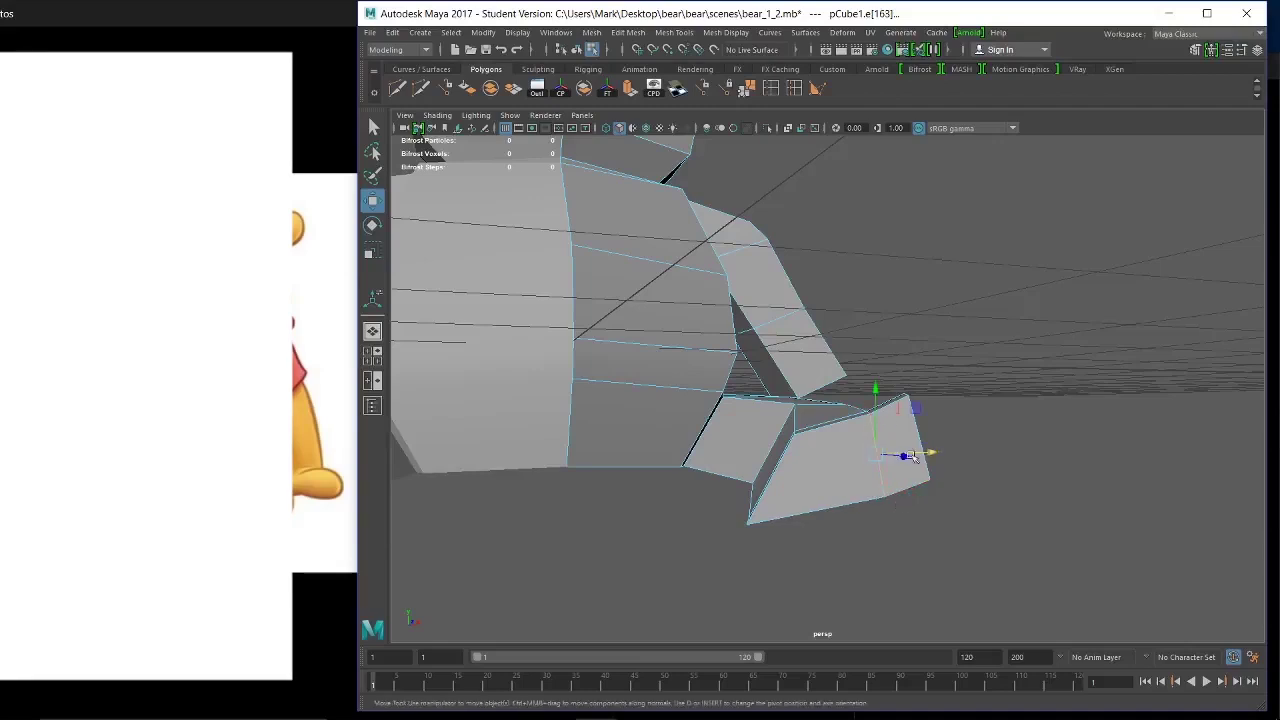
Select the foot's bottom edge between the main block and the outer segment and lower it slightly.
alt+drag(901, 540, 901, 485)
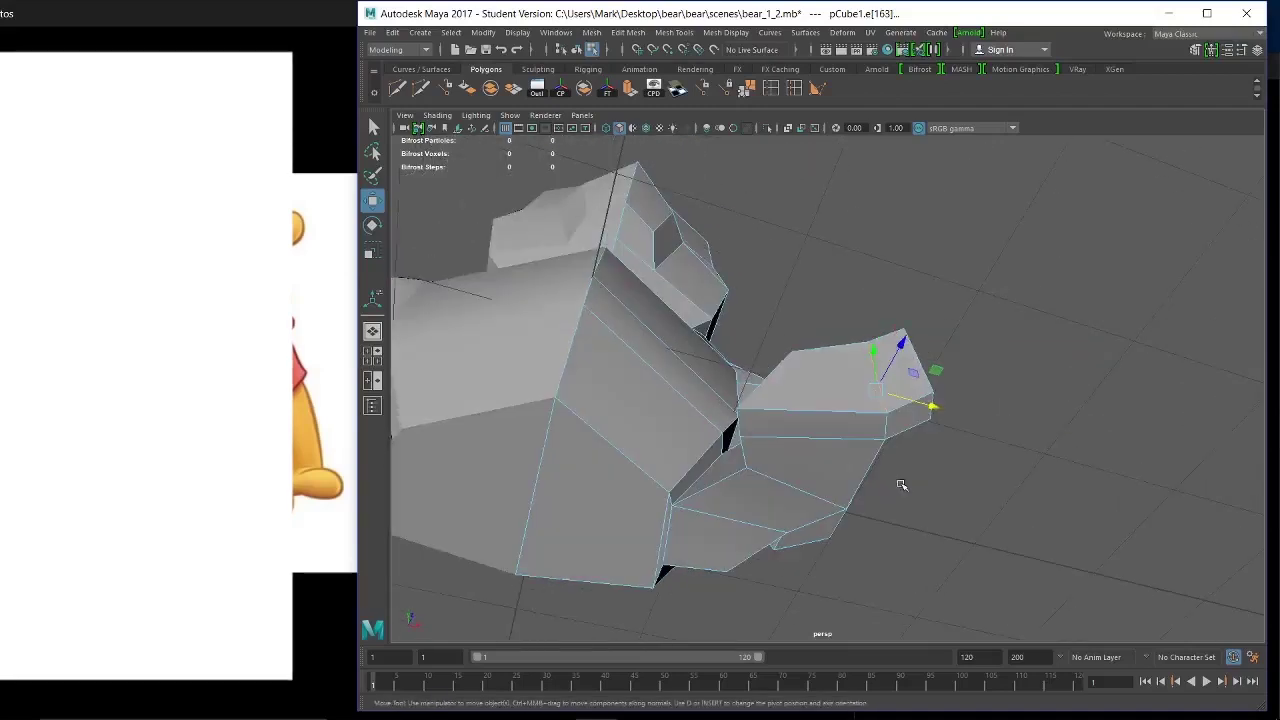
click(882, 427)
alt+drag(944, 434, 940, 495)
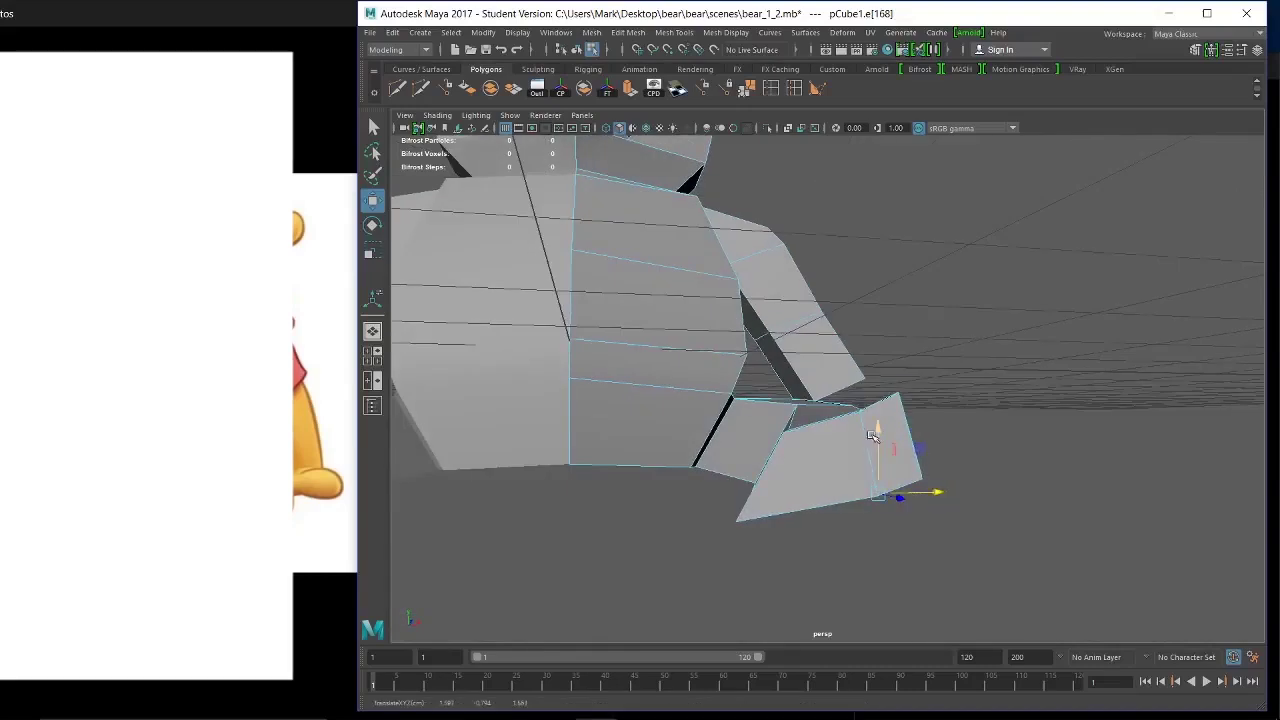
drag(877, 430, 877, 433)
In vertex selection, move the knee's inner lower vertex along the X axis and back toward the body along the Z axis.
alt+drag(734, 529, 820, 548)
click(820, 548)
alt+drag(903, 583, 858, 520)
drag(790, 450, 910, 468)
right_drag(800, 407, 735, 322)
alt+drag(836, 459, 860, 570)
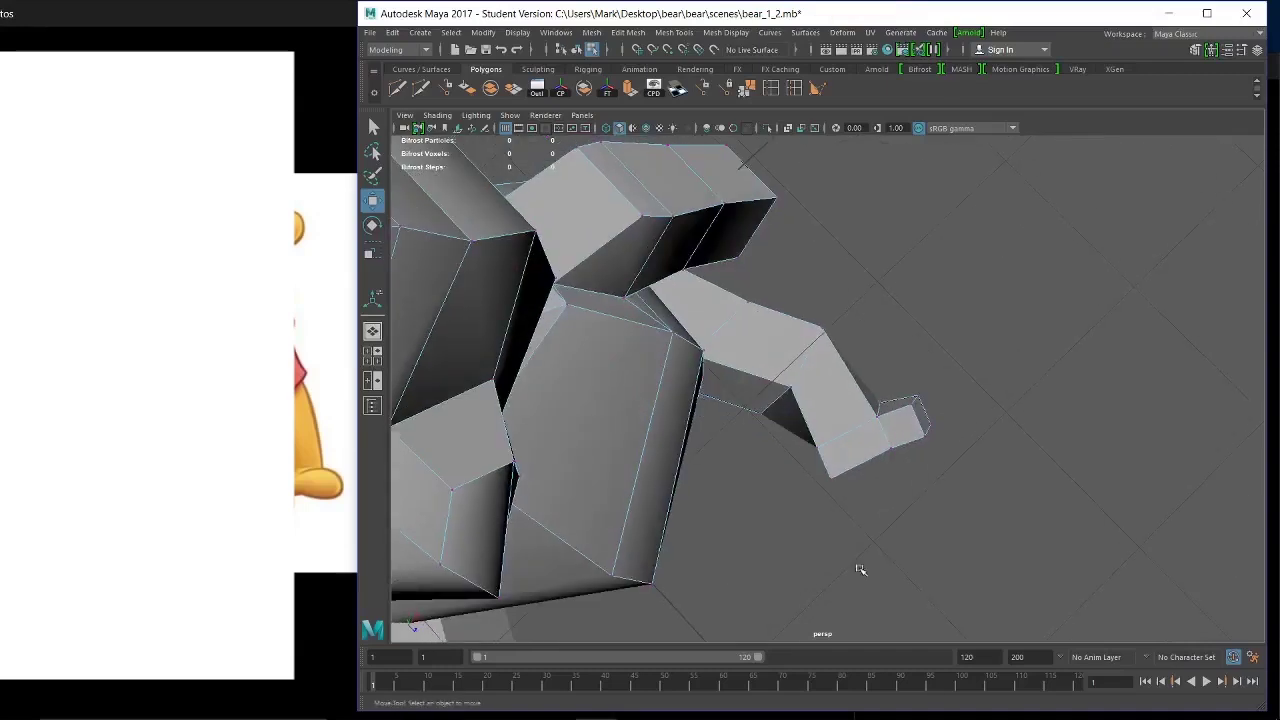
click(762, 413)
alt+drag(762, 413, 857, 373)
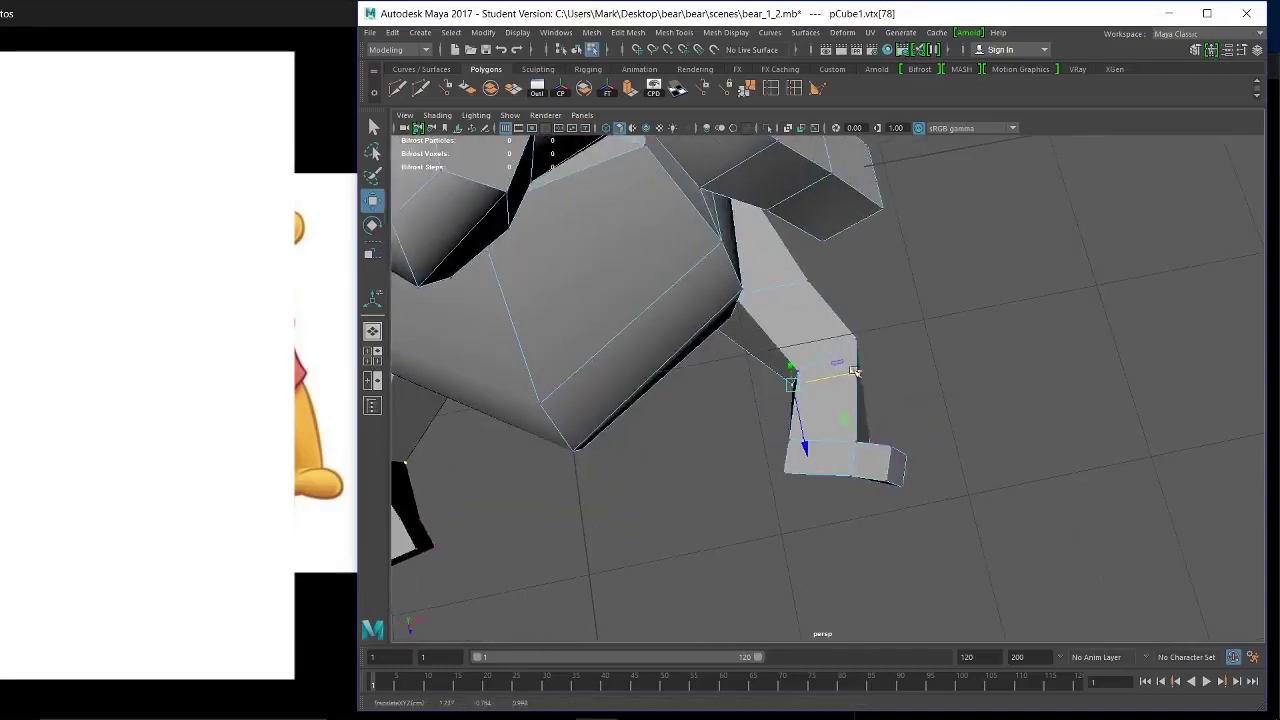
drag(805, 440, 800, 428)
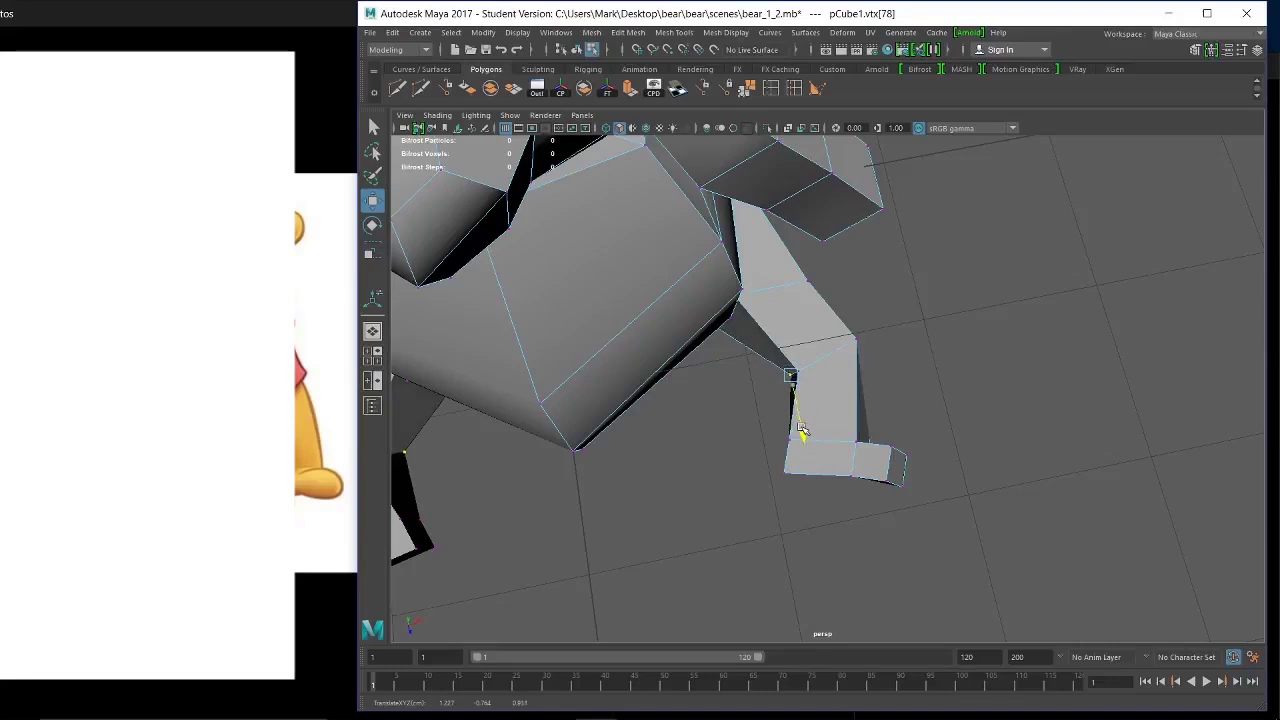
Adjust the top vertex where the foot's outer segment meets the ankle along the Z axis.
alt+drag(899, 485, 777, 423)
alt+drag(875, 430, 900, 393)
alt+right_drag(900, 393, 893, 448)
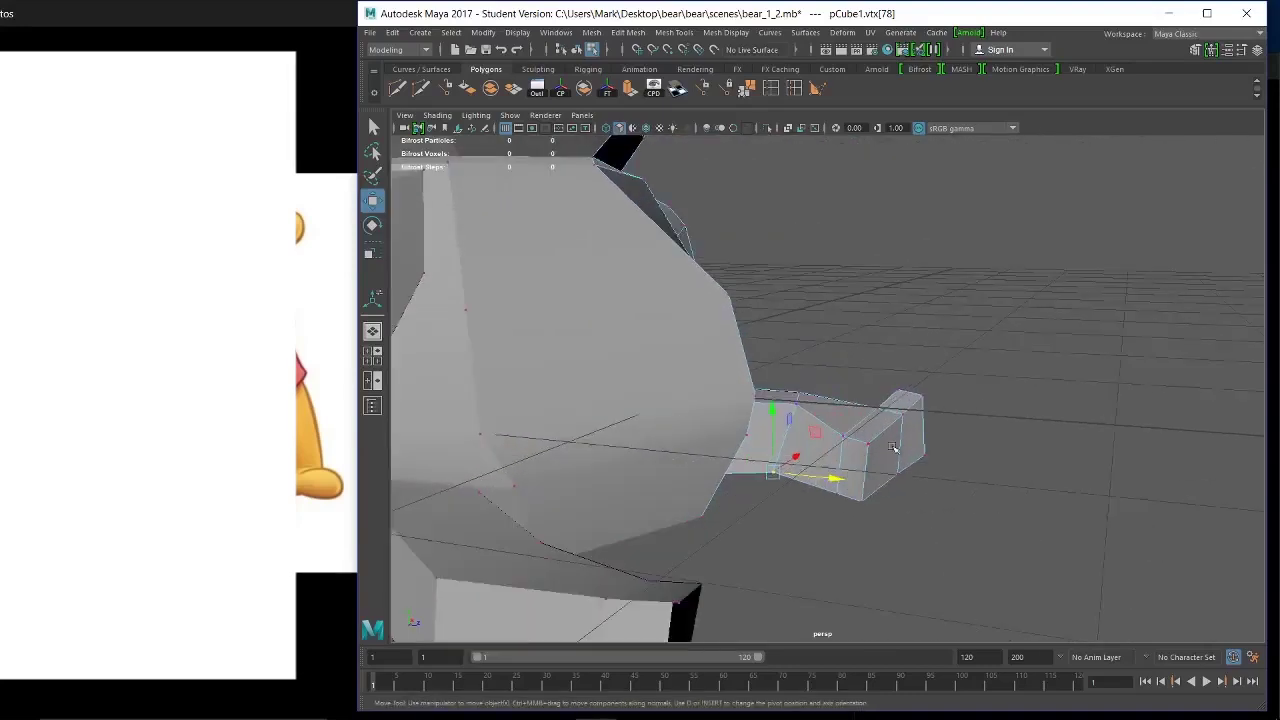
drag(884, 357, 874, 353)
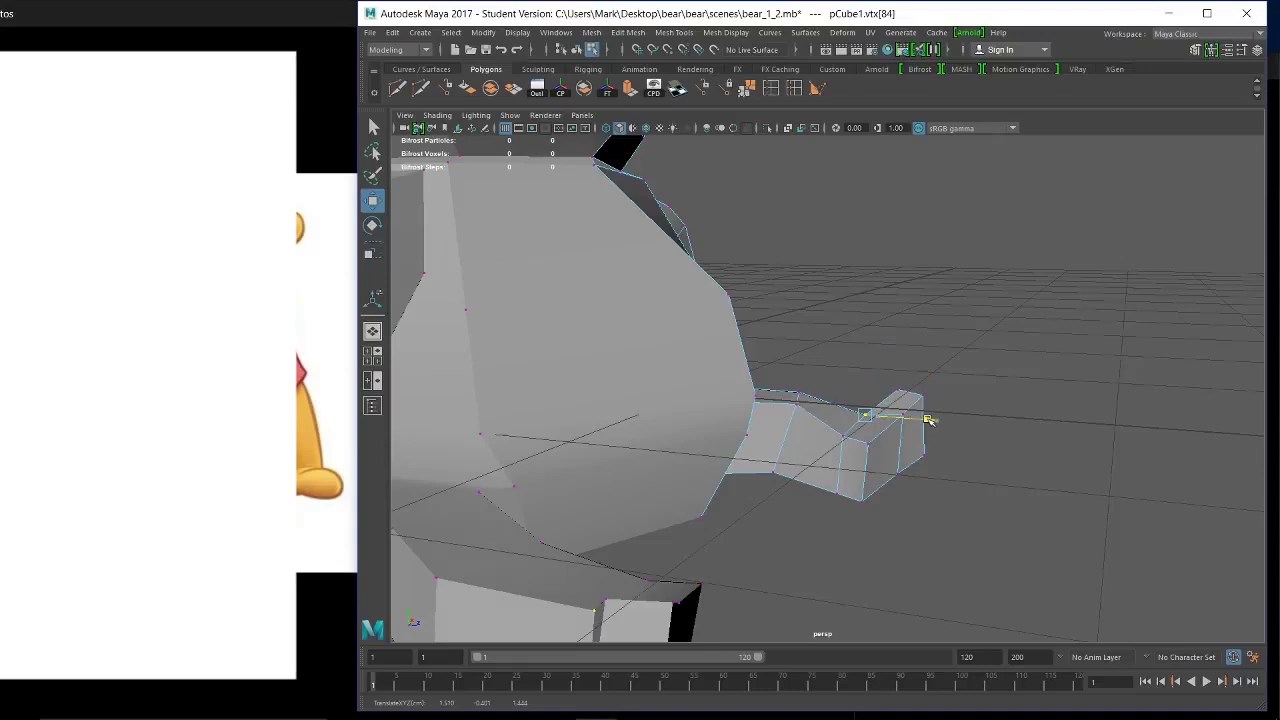
Move the top outer corner vertices of the foot's side segment along the X axis and lower them slightly.
alt+drag(969, 433, 875, 445)
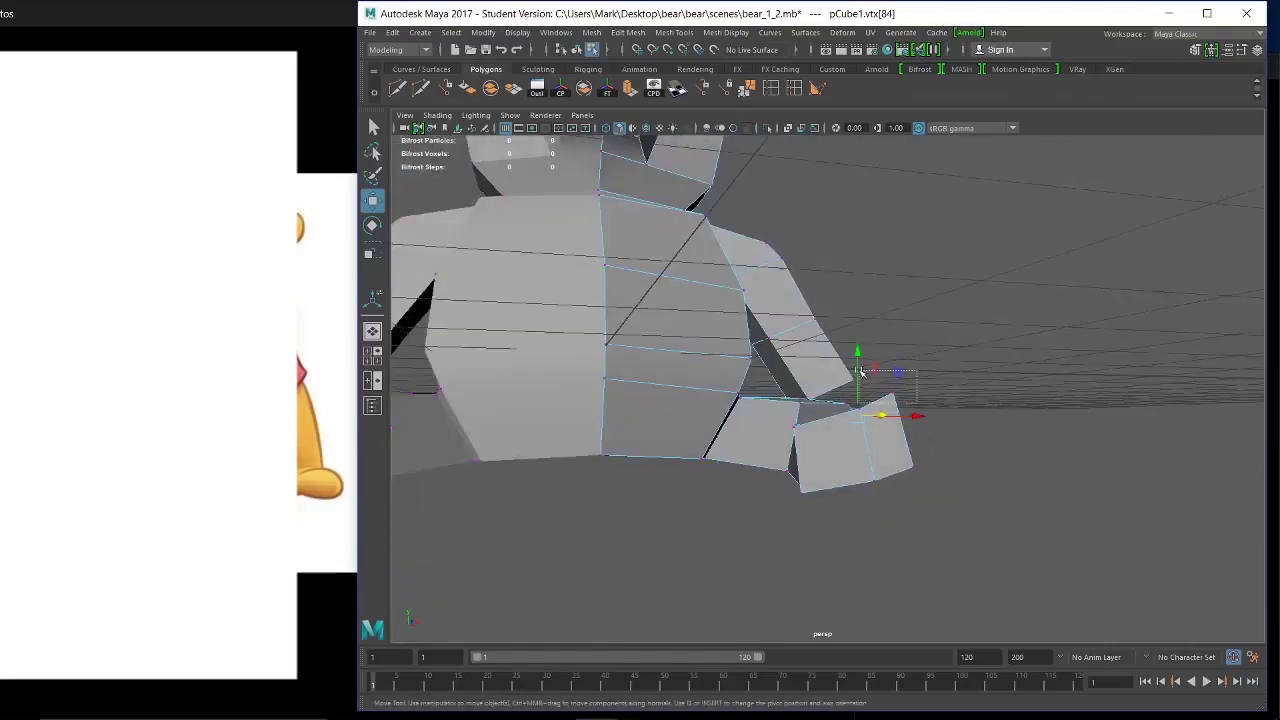
click(875, 412)
drag(892, 325, 895, 336)
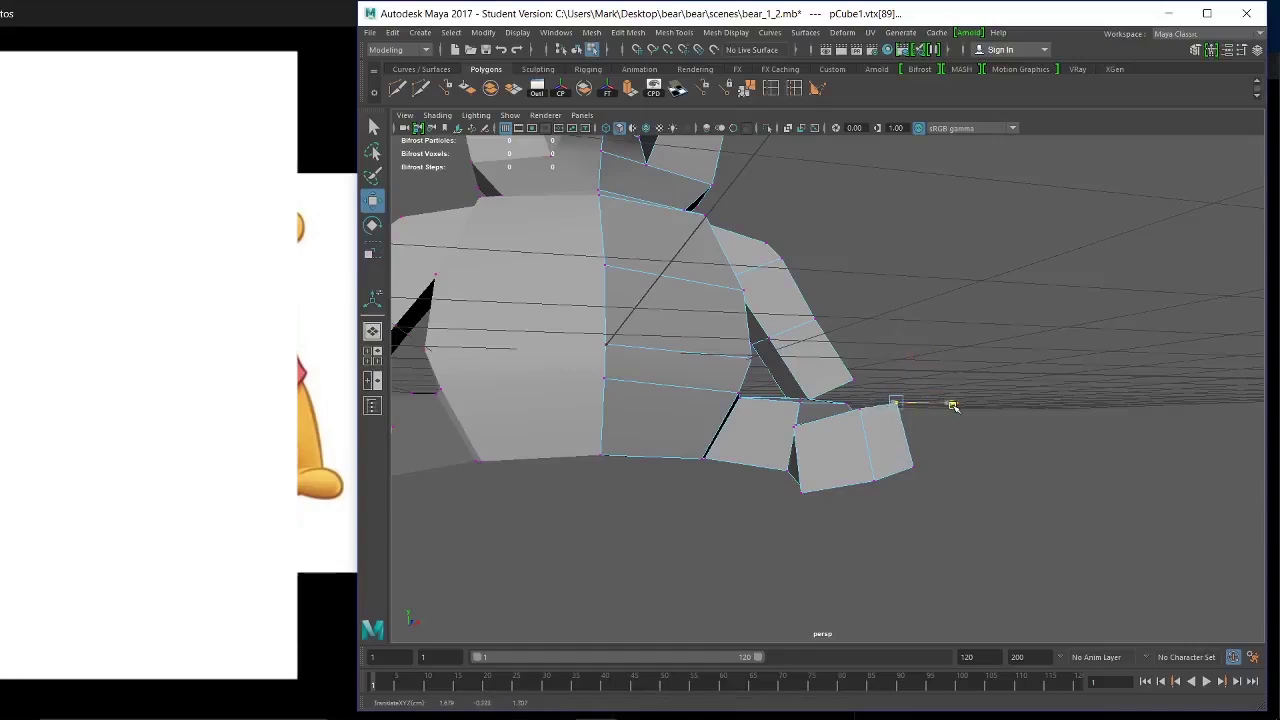
alt+drag(923, 479, 871, 469)
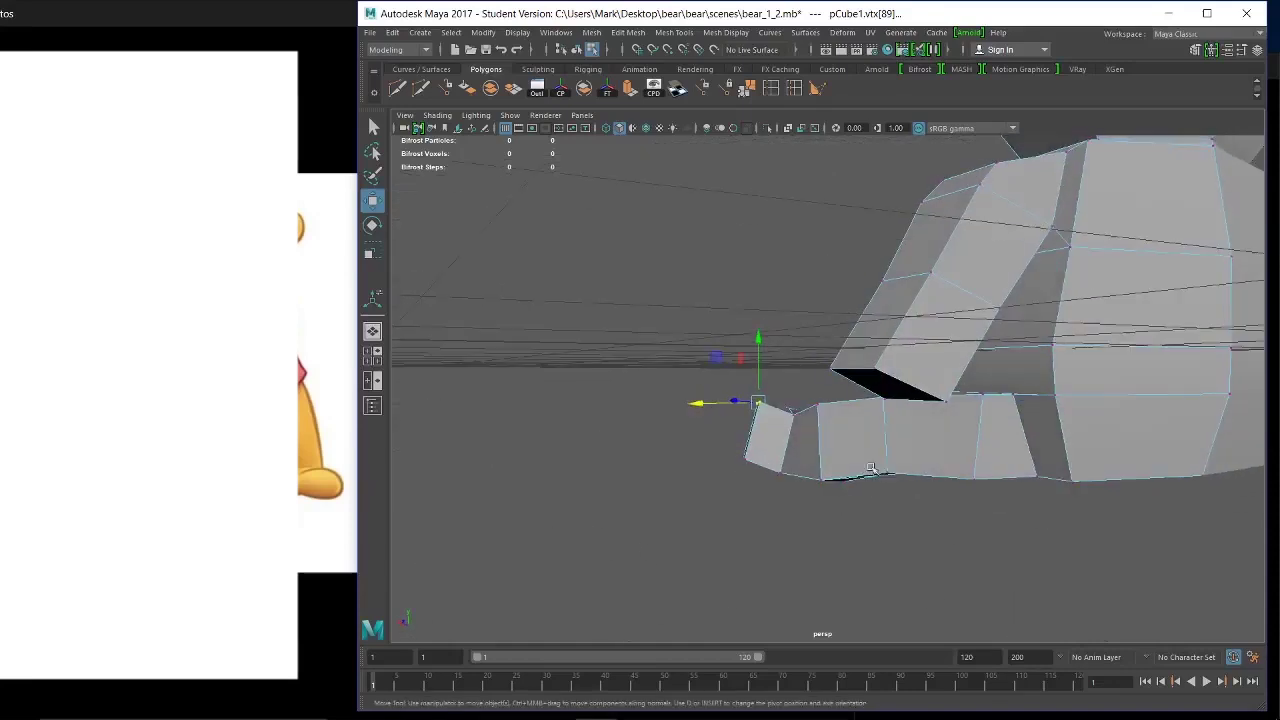
drag(759, 340, 760, 344)
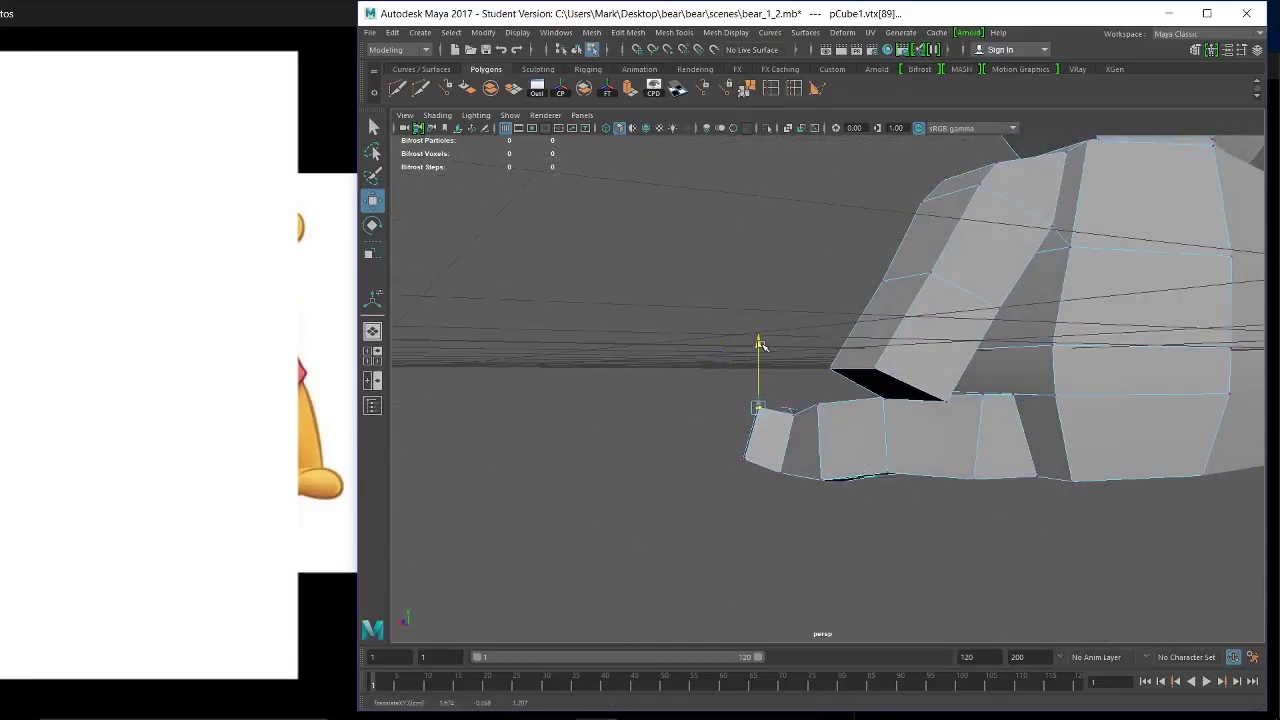
Examine the bear's legs and feet from several angles and compare them with the reference picture.
click(794, 413)
alt+drag(794, 352, 981, 626)
alt+drag(909, 575, 883, 545)
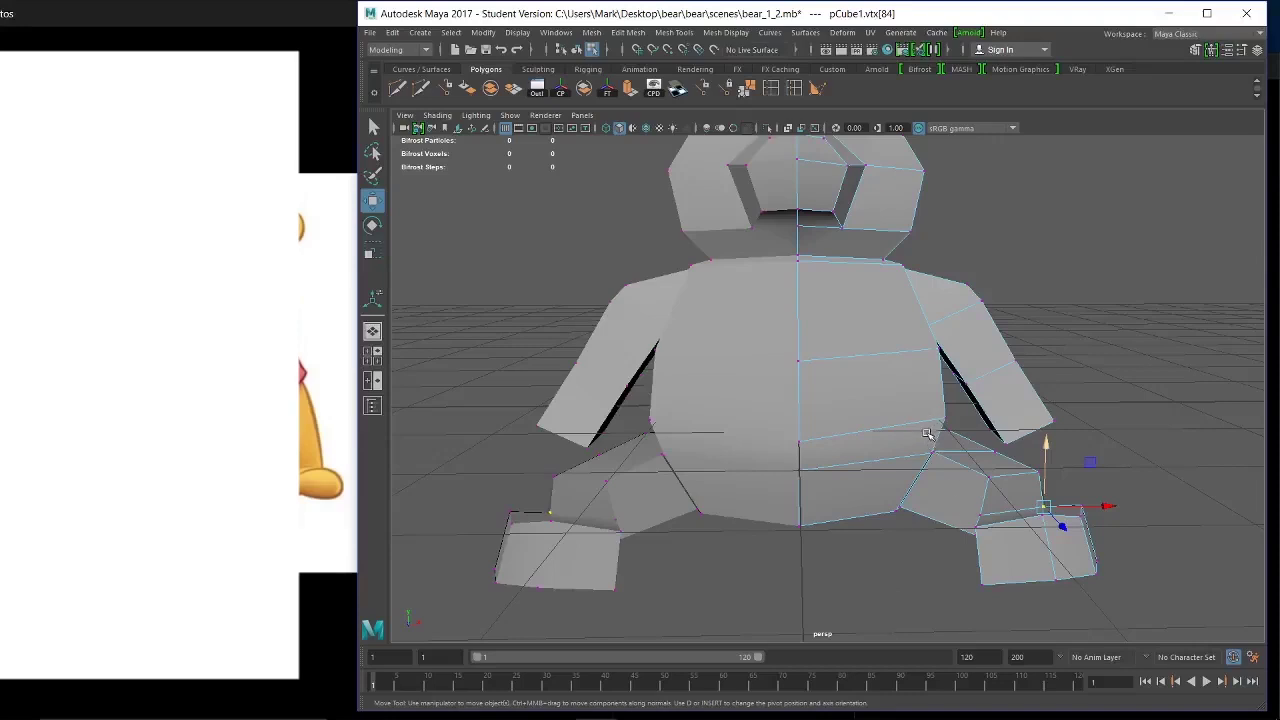
alt+drag(899, 459, 612, 500)
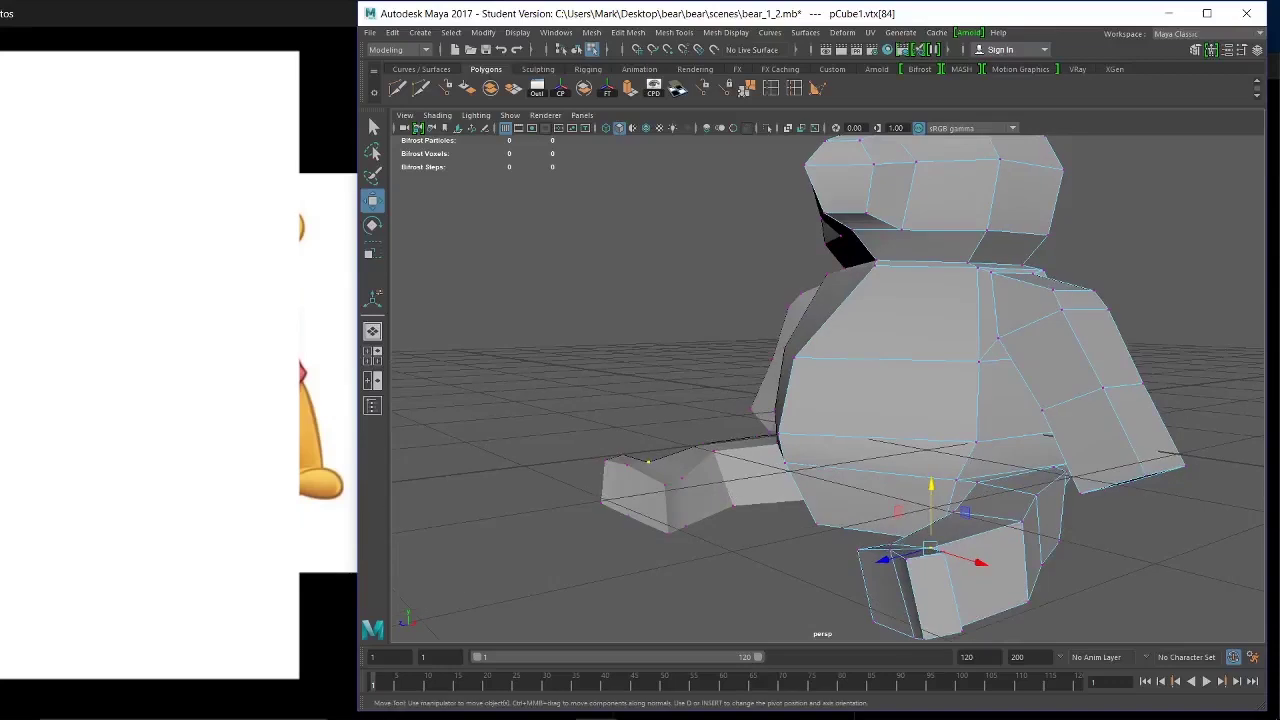
alt+drag(703, 505, 840, 497)
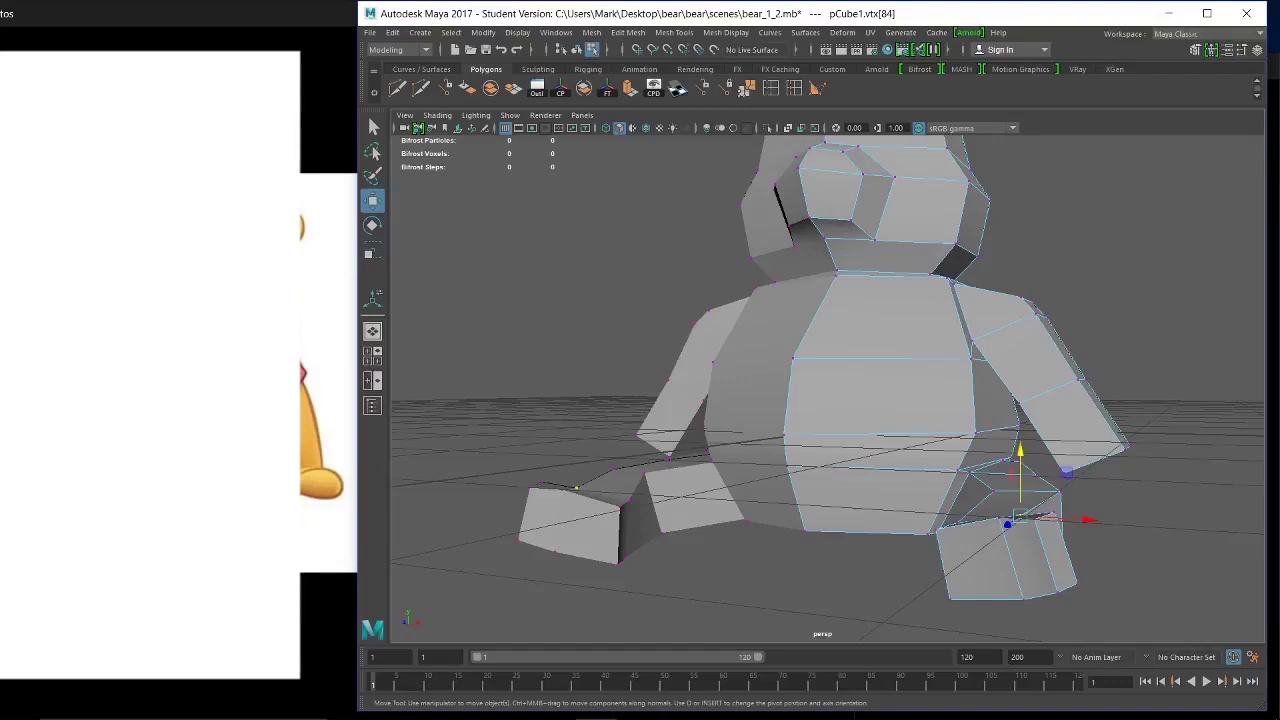
key(alt+Tab)
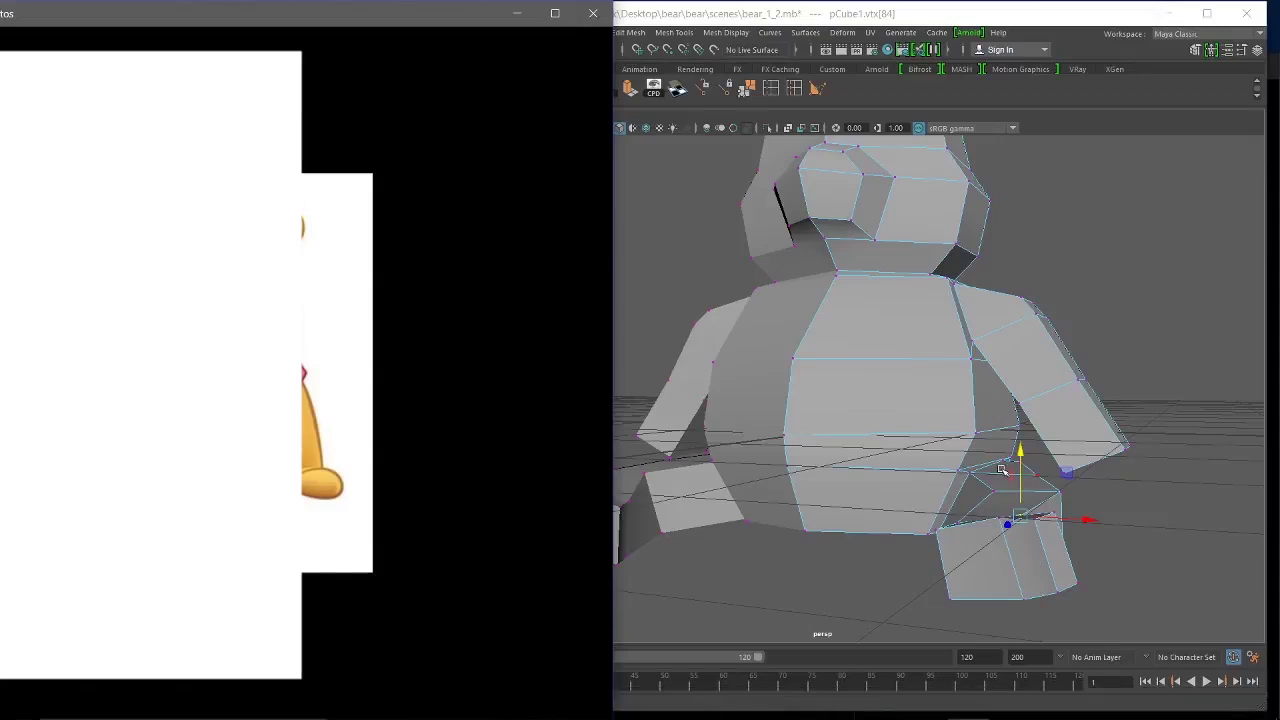
In edge selection, try raising the thigh's top edge where it joins the hip, and undo that move.
alt+drag(1050, 476, 951, 483)
alt+right_drag(951, 483, 1023, 546)
alt+middle_drag(1023, 546, 891, 454)
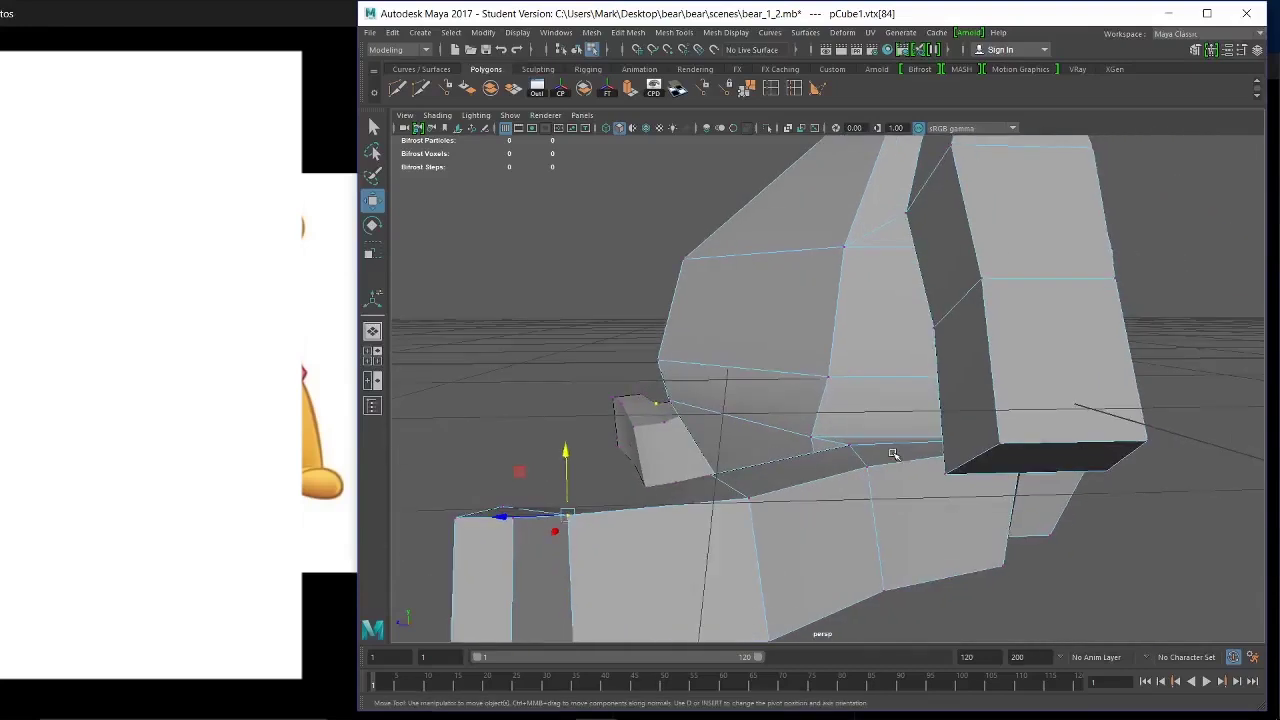
alt+drag(891, 454, 929, 449)
right_drag(929, 449, 925, 289)
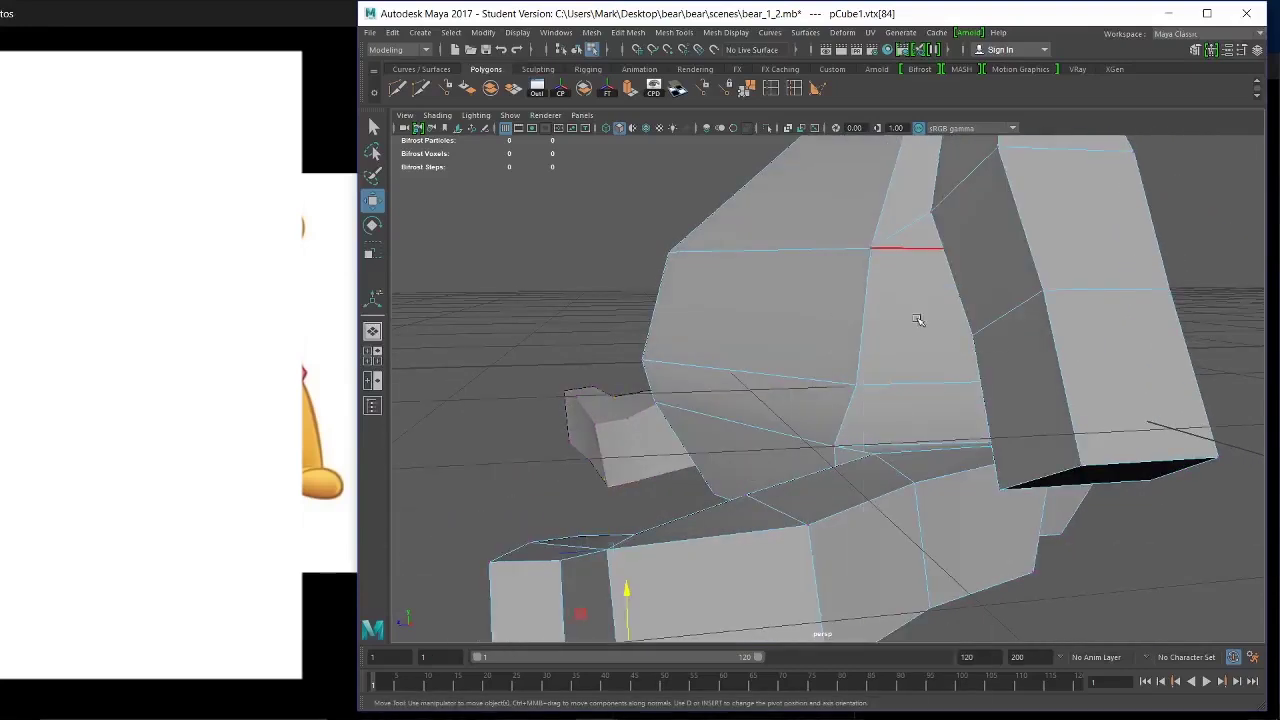
click(930, 409)
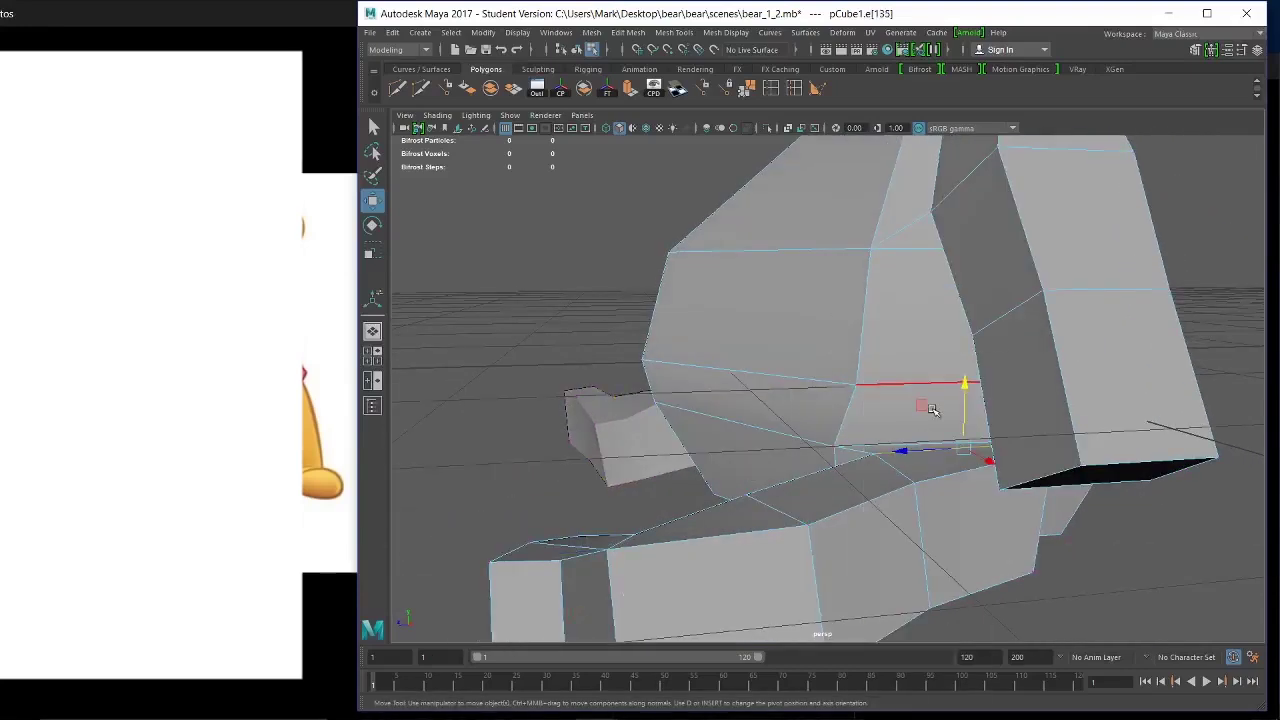
drag(965, 388, 970, 347)
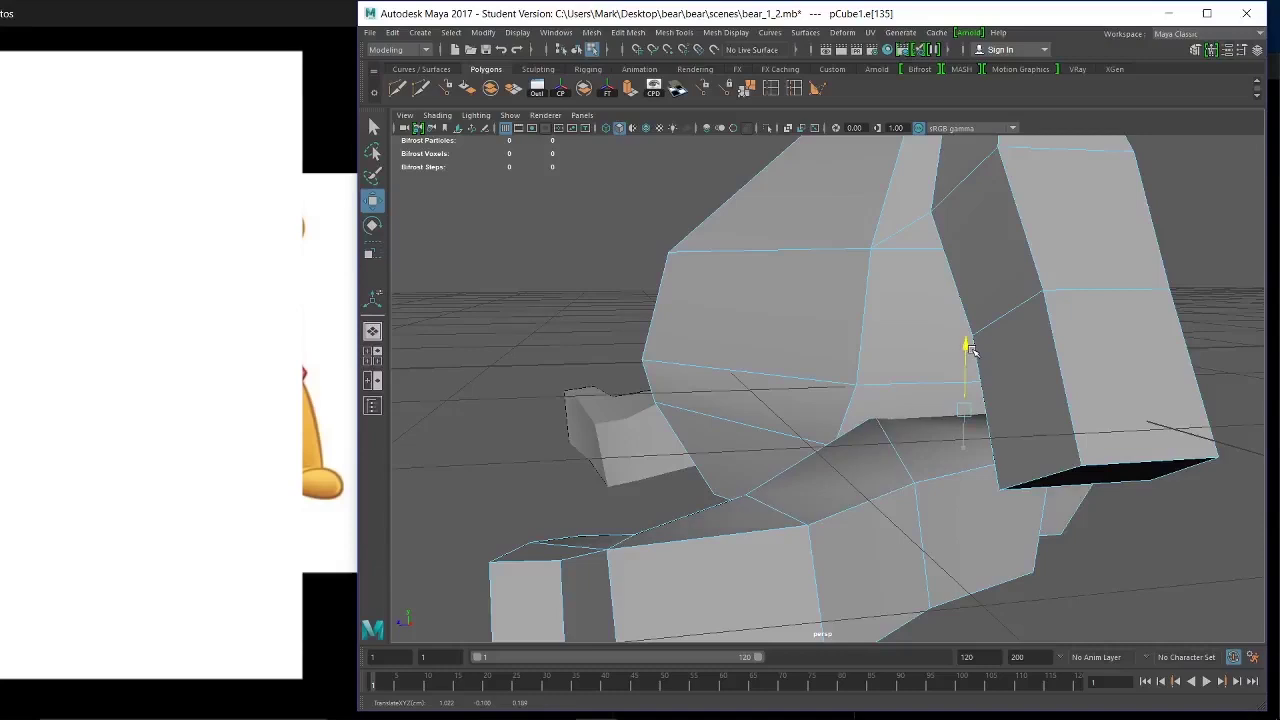
key(ctrl+z)
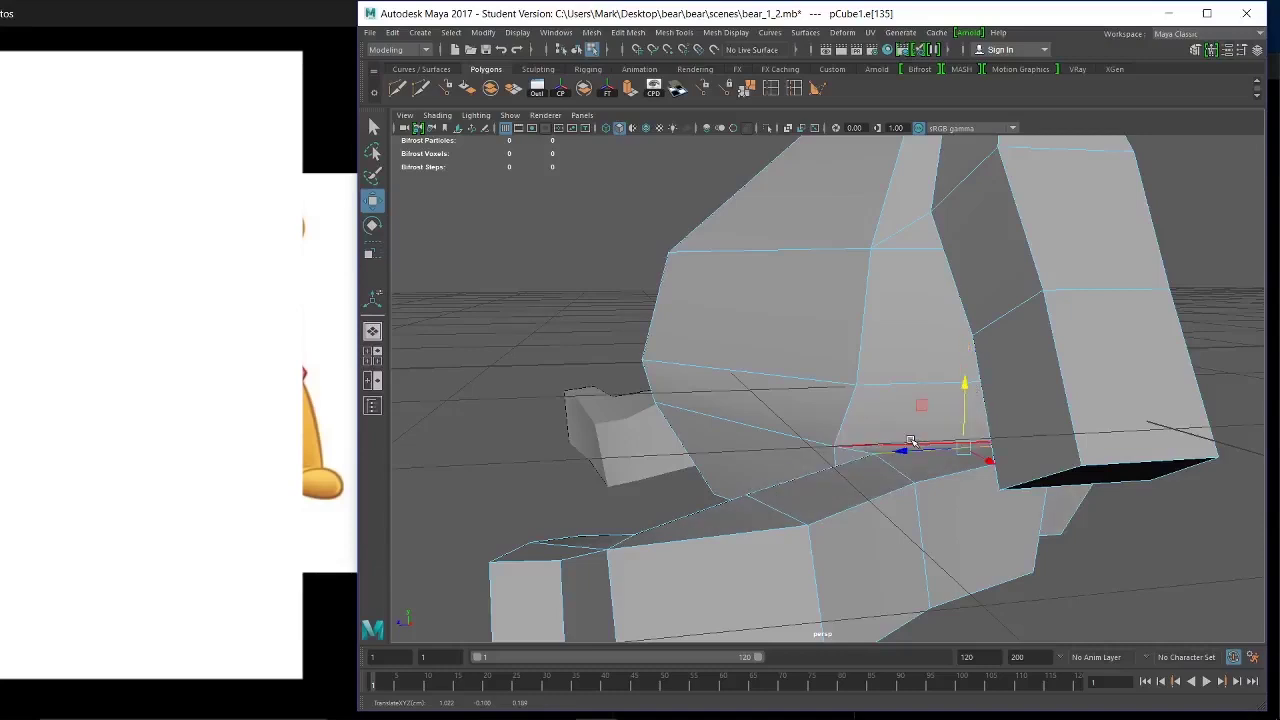
Raise the torso's lower side edge above the thigh, and move the thigh's top hip edge up and slightly outward.
click(987, 400)
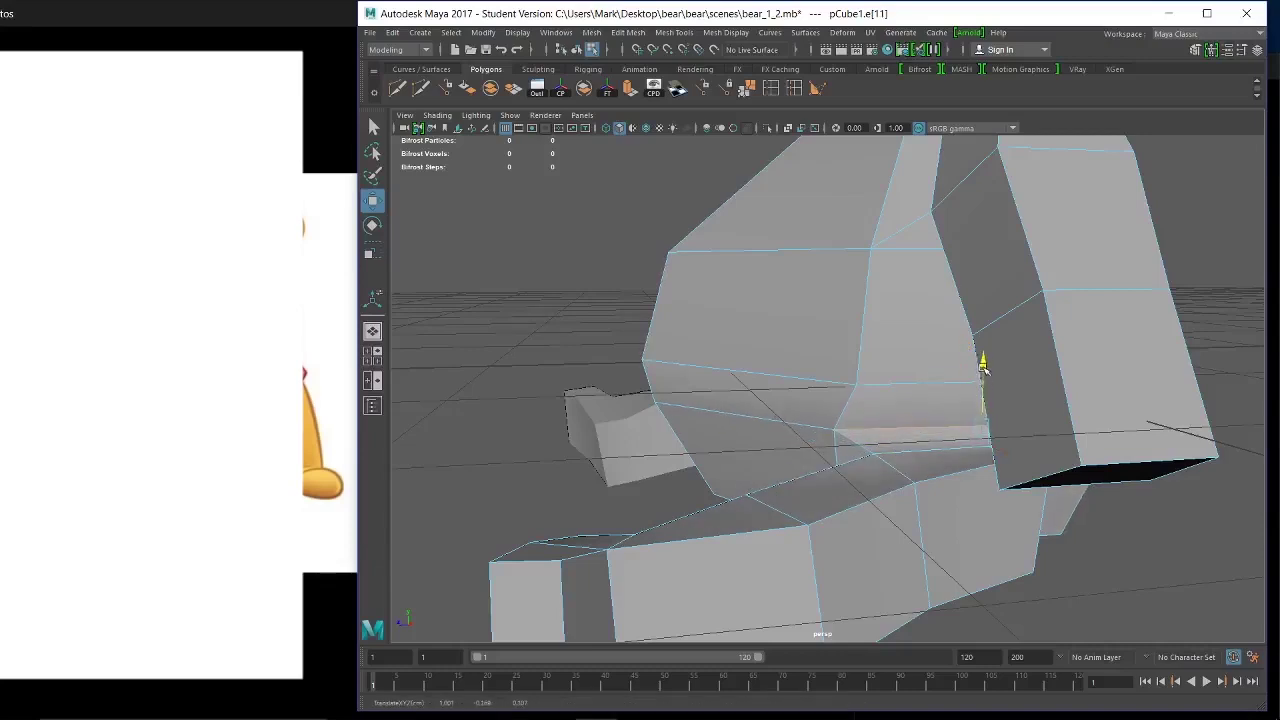
drag(983, 364, 985, 357)
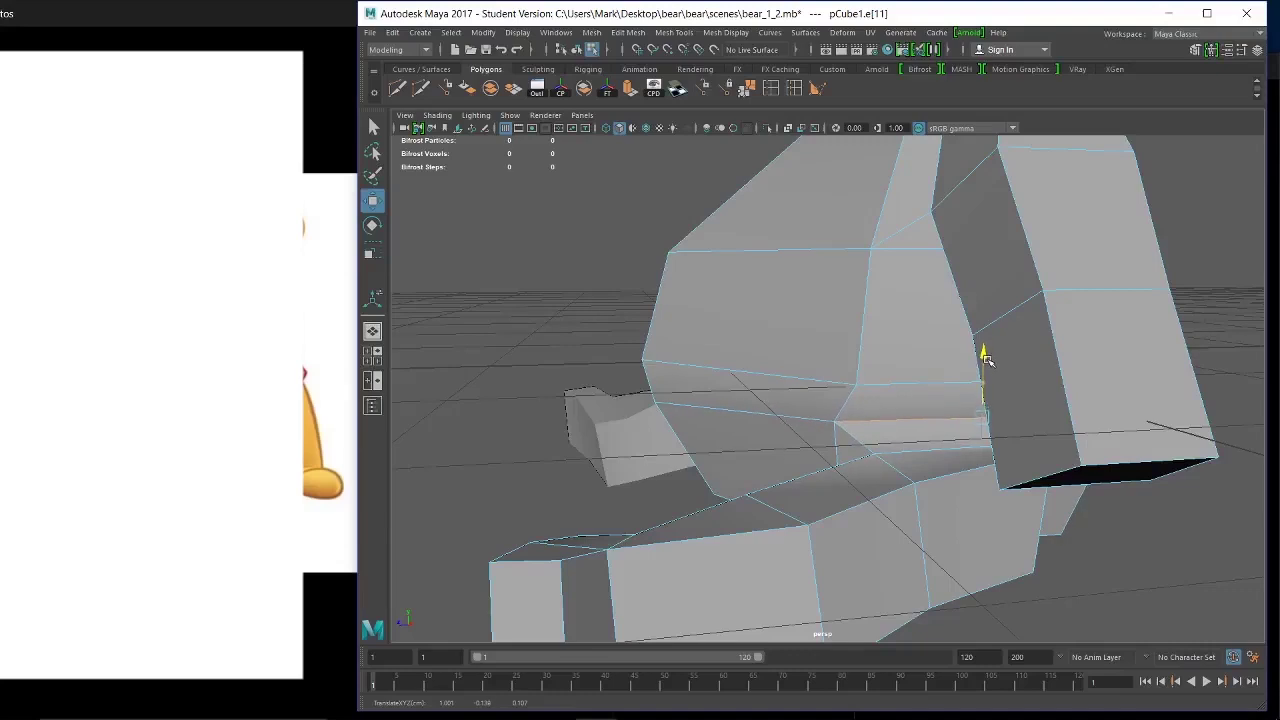
mouse_move(940, 425)
alt+mouse_down()
mouse_move(1038, 388)
mouse_move(1054, 398)
alt+mouse_up()
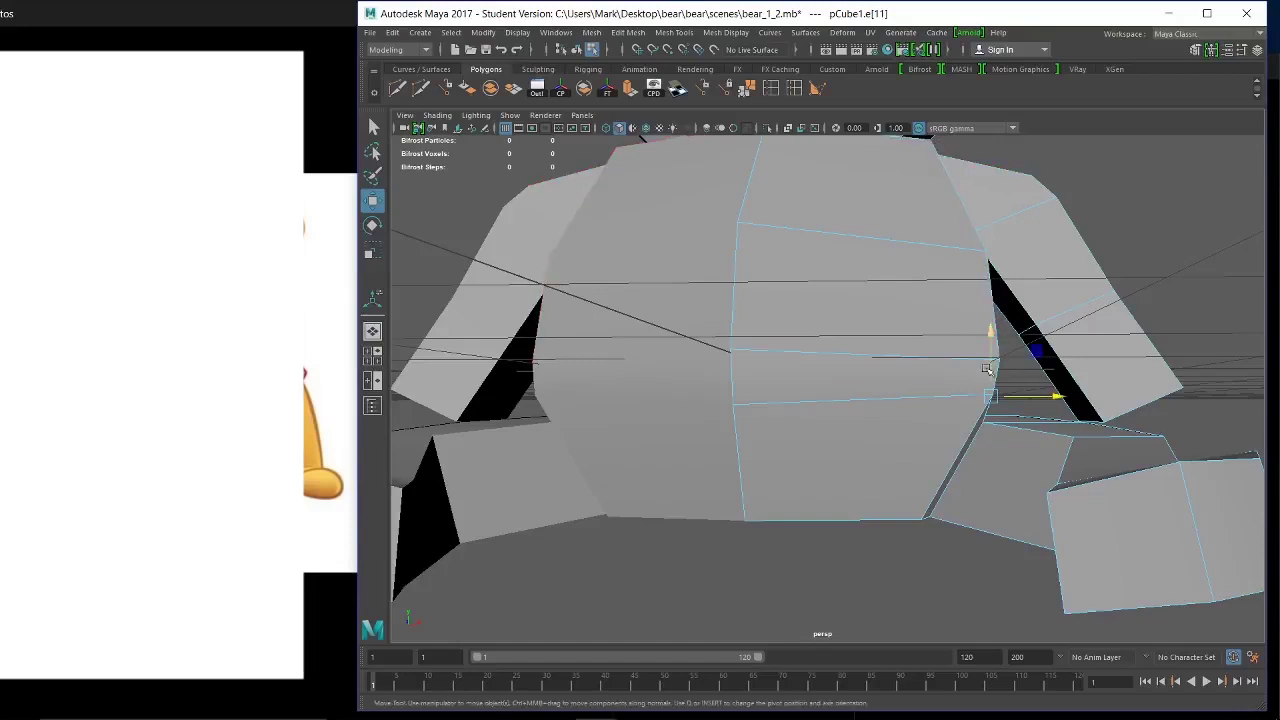
alt+drag(957, 462, 1005, 420)
click(1005, 420)
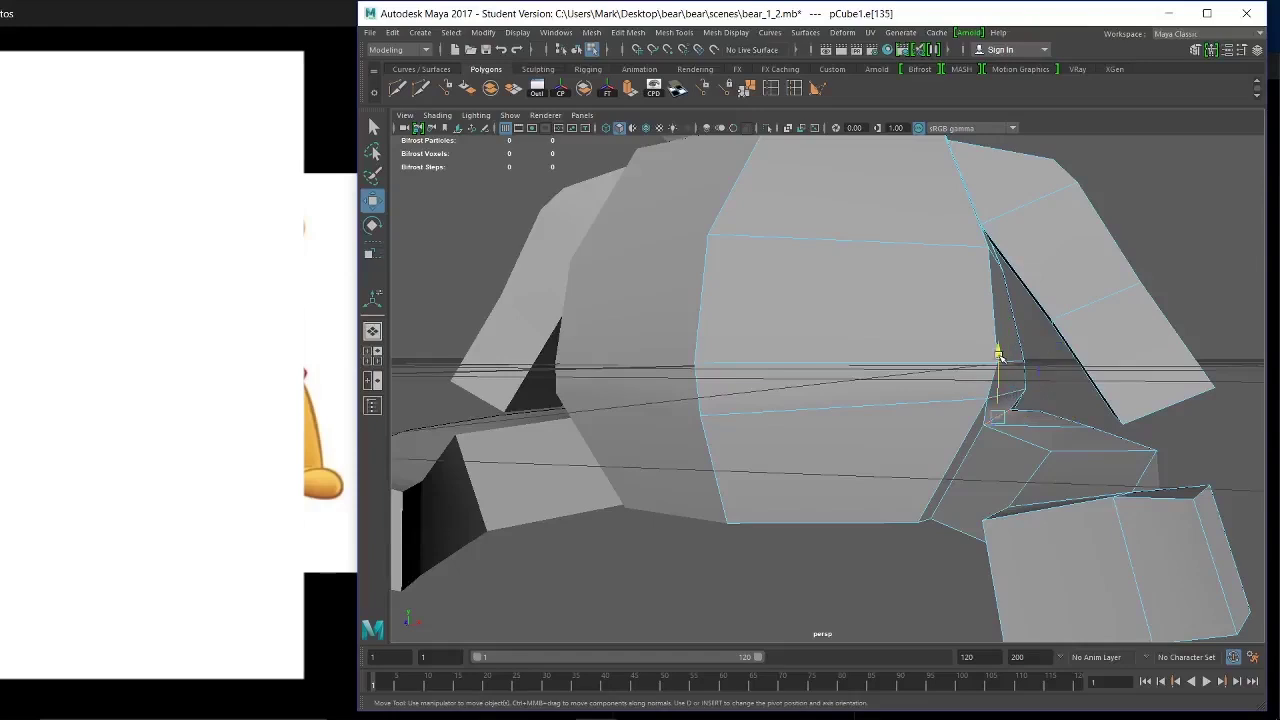
drag(999, 354, 1004, 345)
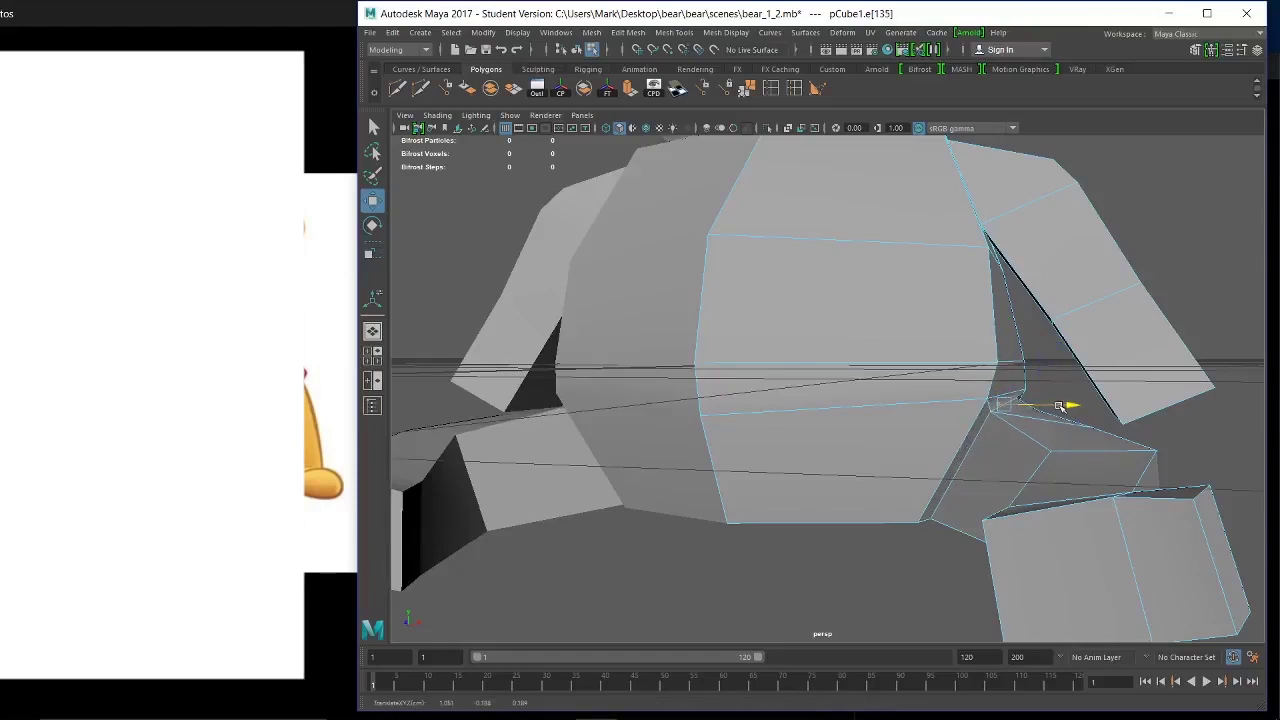
Raise the torso's side edge above the leg a little further and shift the thigh's top hip edge outward along X.
alt+drag(1020, 392, 897, 377)
alt+right_drag(897, 377, 1043, 563)
alt+middle_drag(1010, 405, 840, 480)
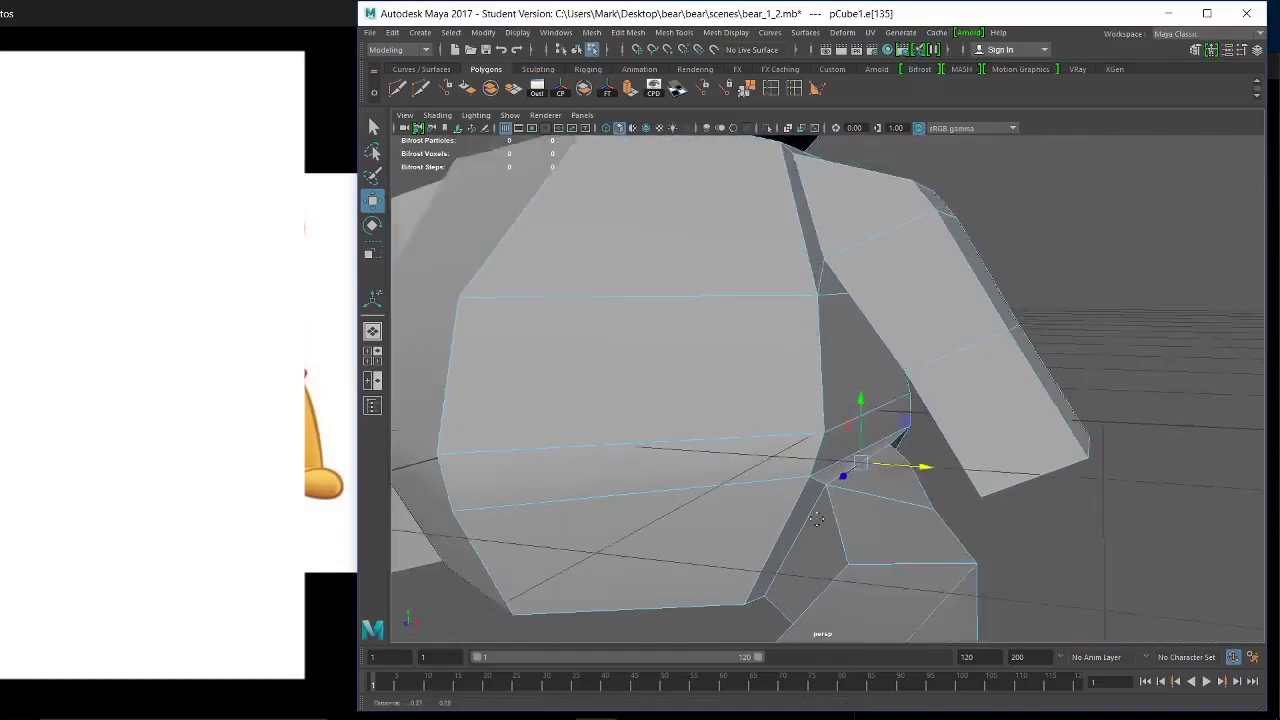
alt+drag(840, 480, 808, 455)
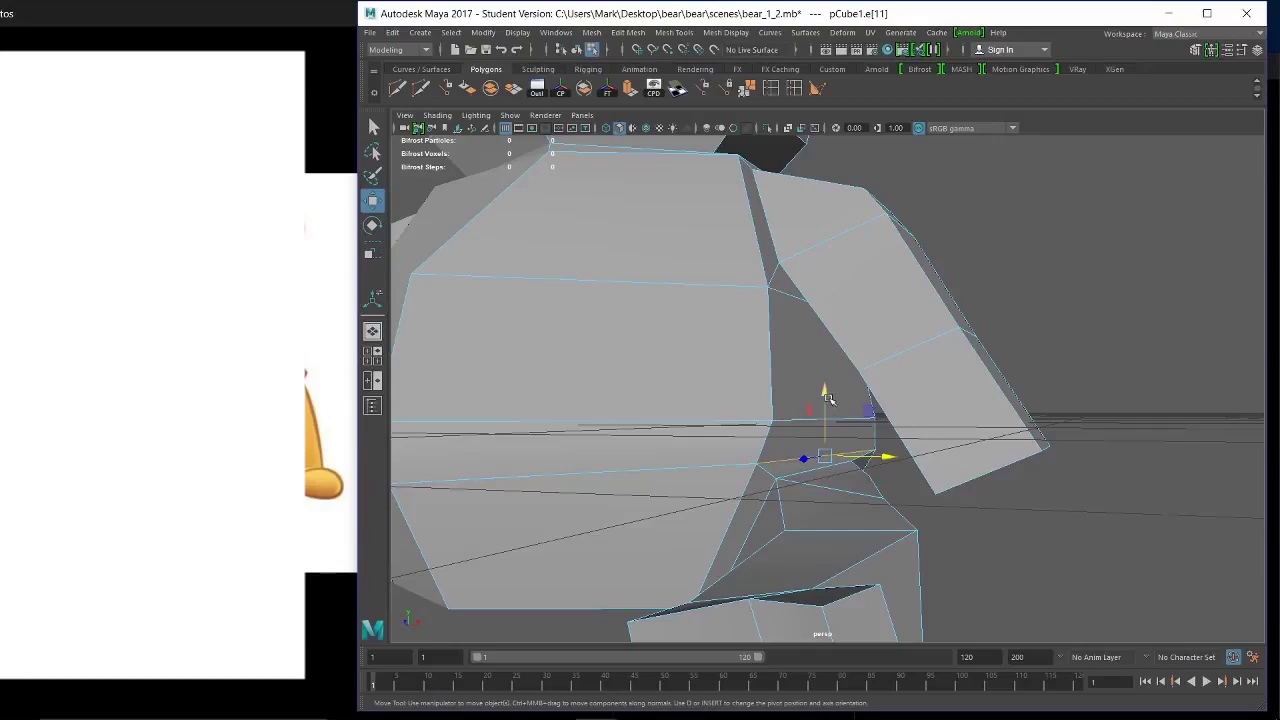
drag(828, 398, 838, 387)
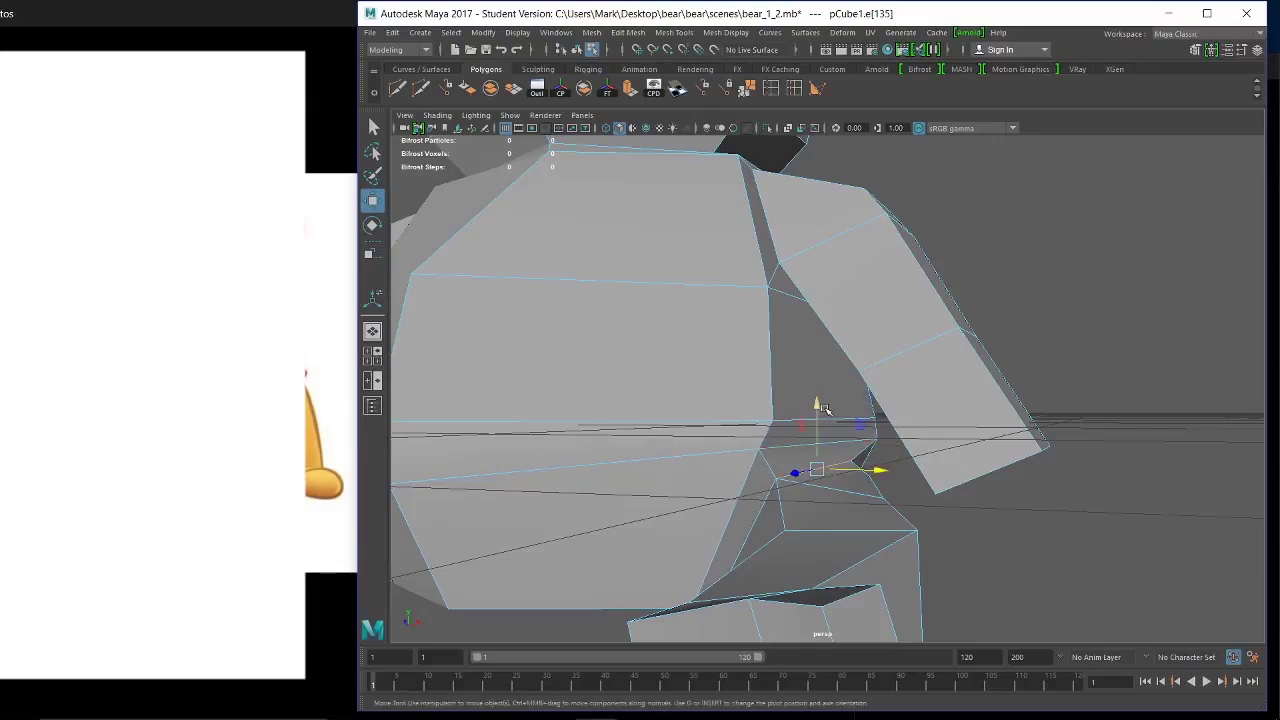
alt+drag(823, 412, 851, 445)
alt+right_drag(851, 445, 928, 551)
drag(848, 489, 853, 487)
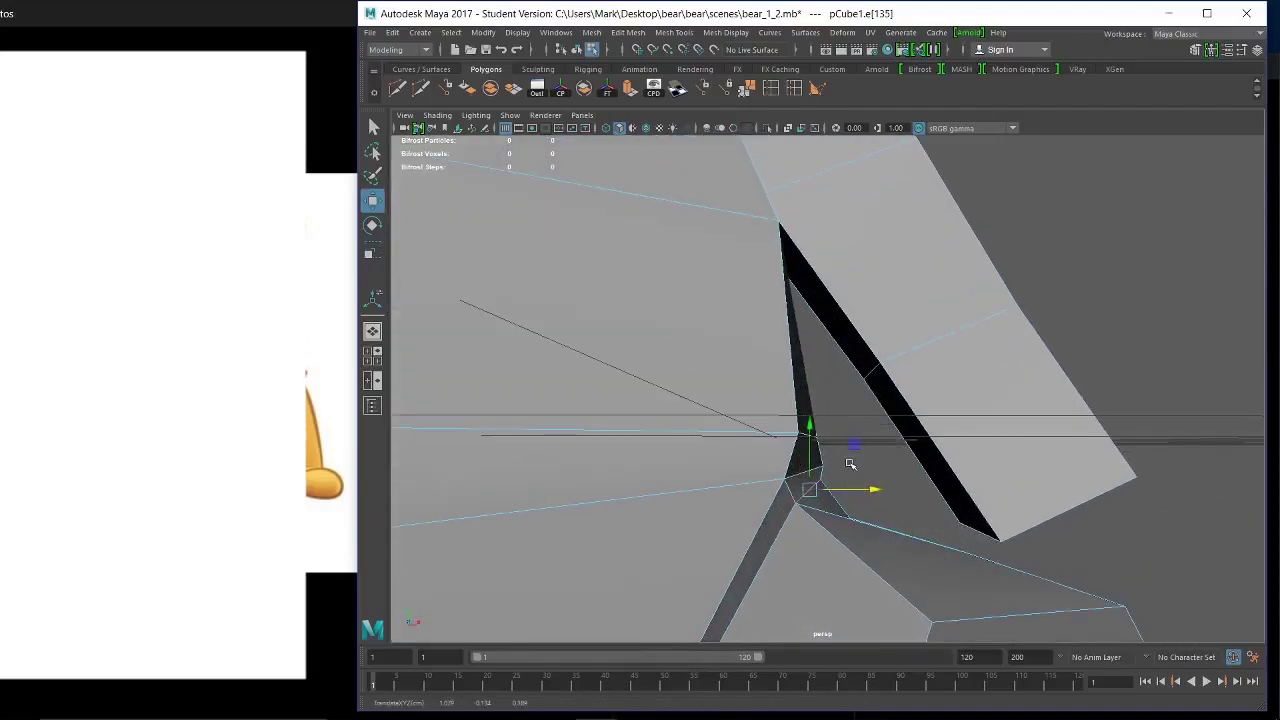
In vertex selection, lower the top vertex of the bear's ankle where the lower leg meets the foot.
alt+right_drag(850, 463, 774, 446)
alt+drag(1000, 558, 983, 546)
alt+right_drag(983, 546, 820, 500)
alt+drag(820, 500, 751, 502)
alt+right_drag(751, 500, 837, 572)
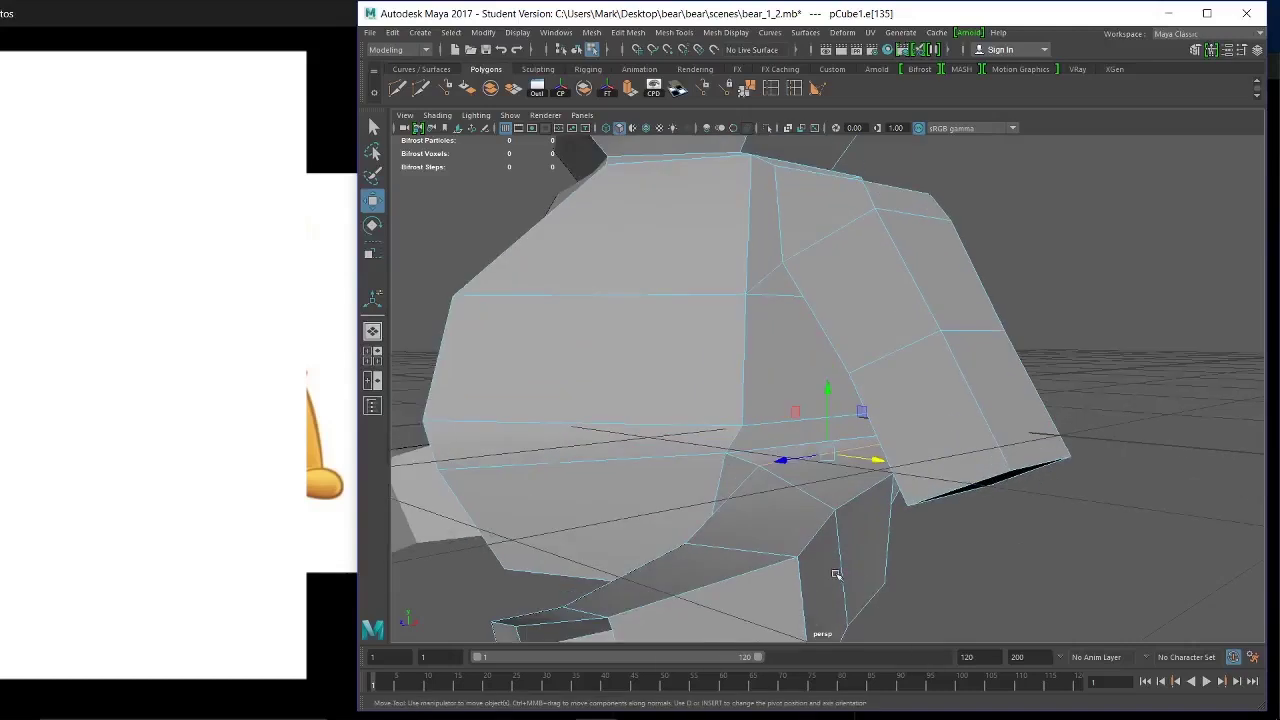
alt+middle_drag(837, 572, 941, 548)
alt+drag(1061, 585, 1215, 575)
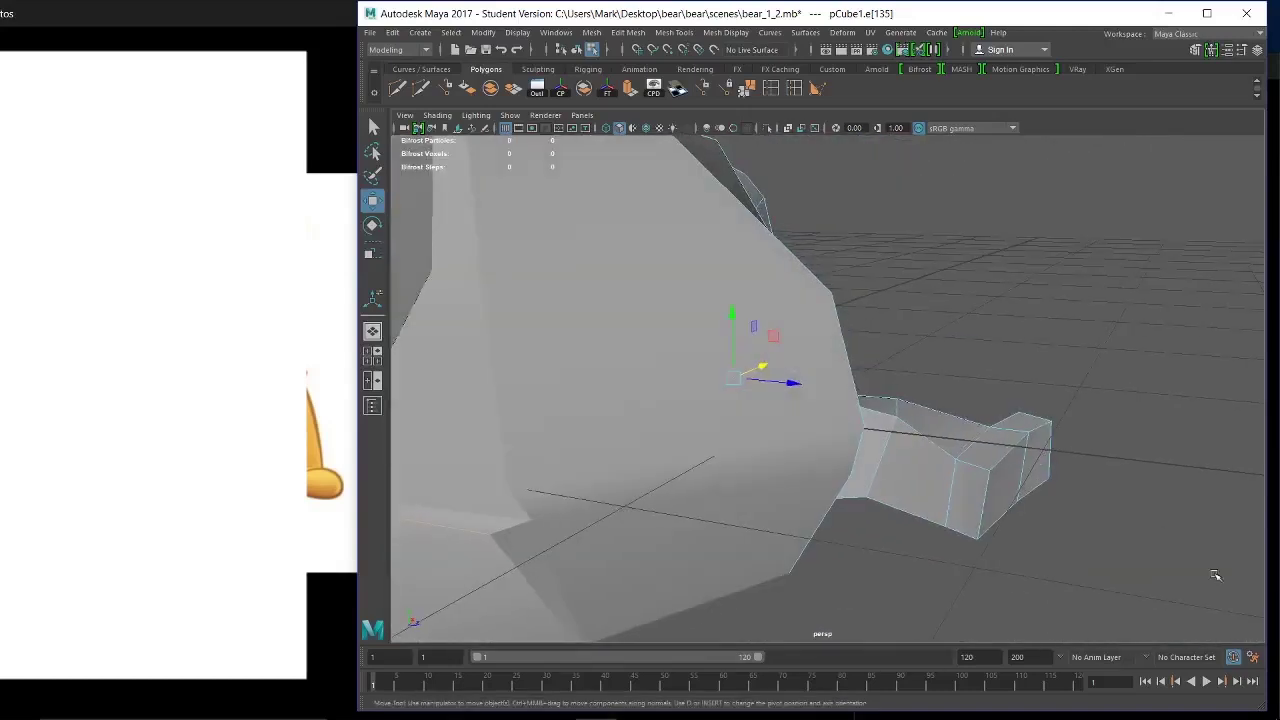
right_drag(985, 328, 950, 368)
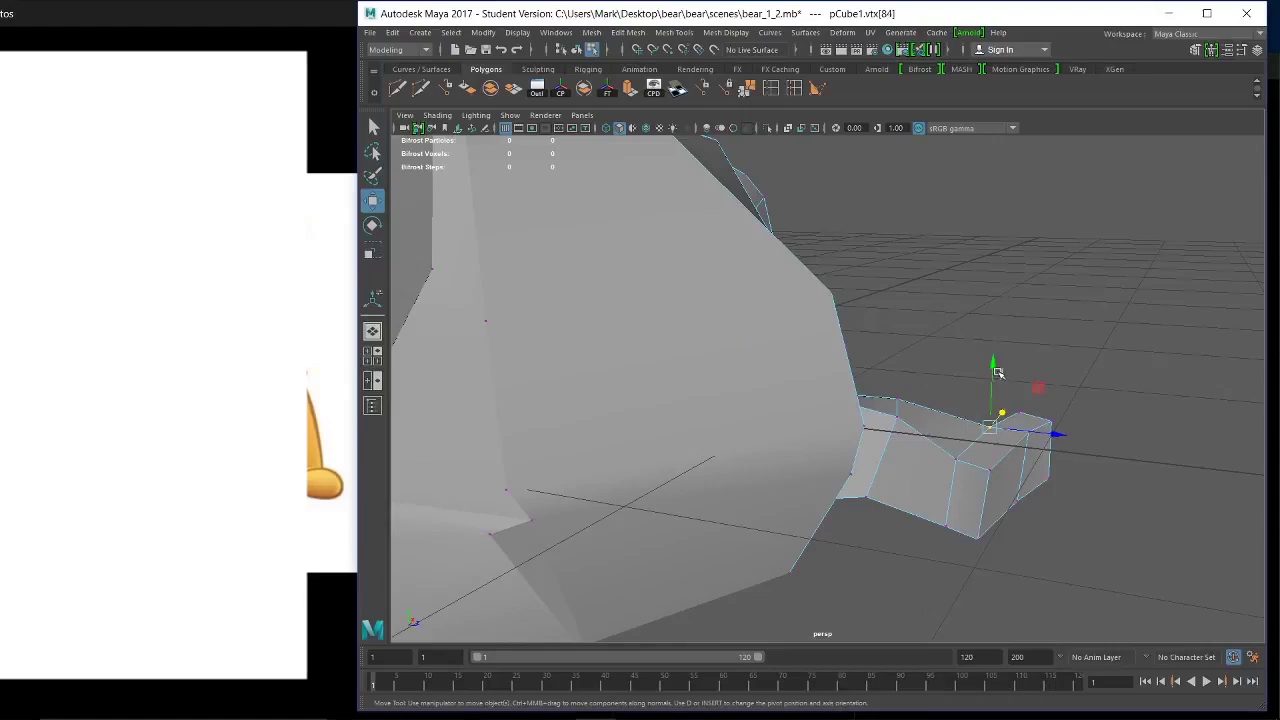
drag(993, 367, 991, 381)
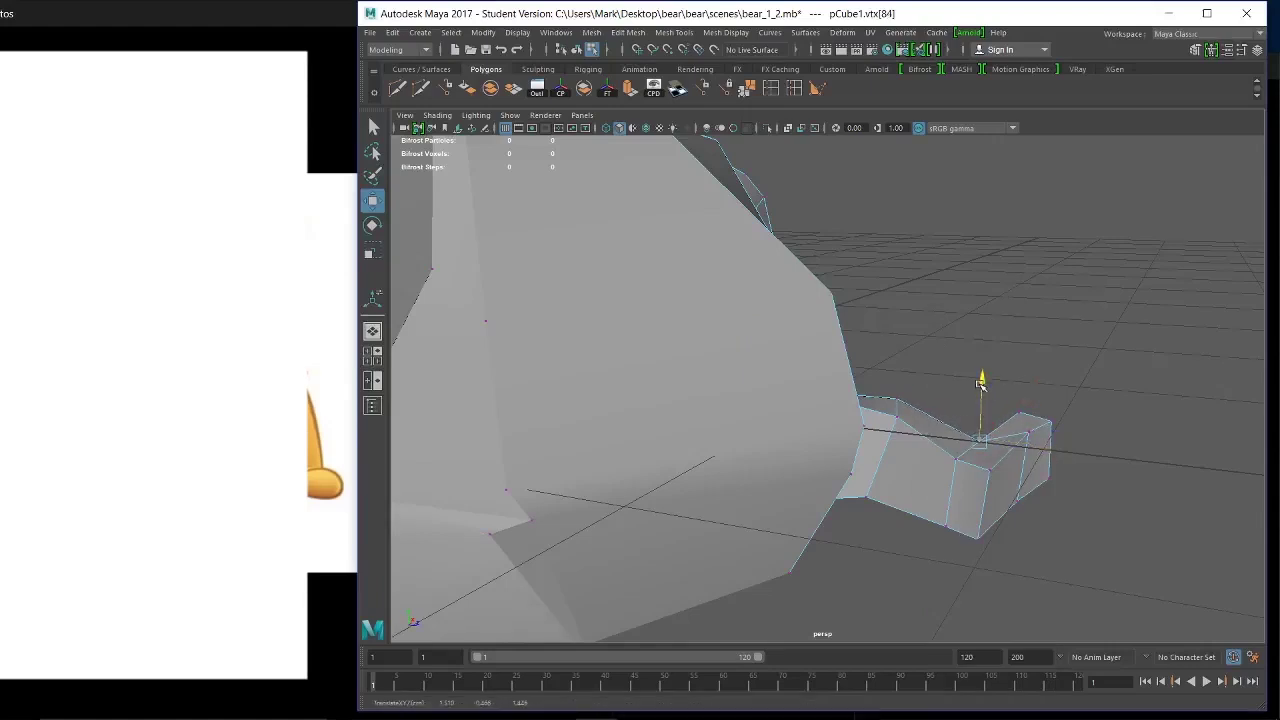
Try sliding the knee's two inner vertices back along Z, undo that, and nudge the pair slightly toward the hip.
alt+drag(980, 384, 861, 455)
scroll(828, 436, down, 5)
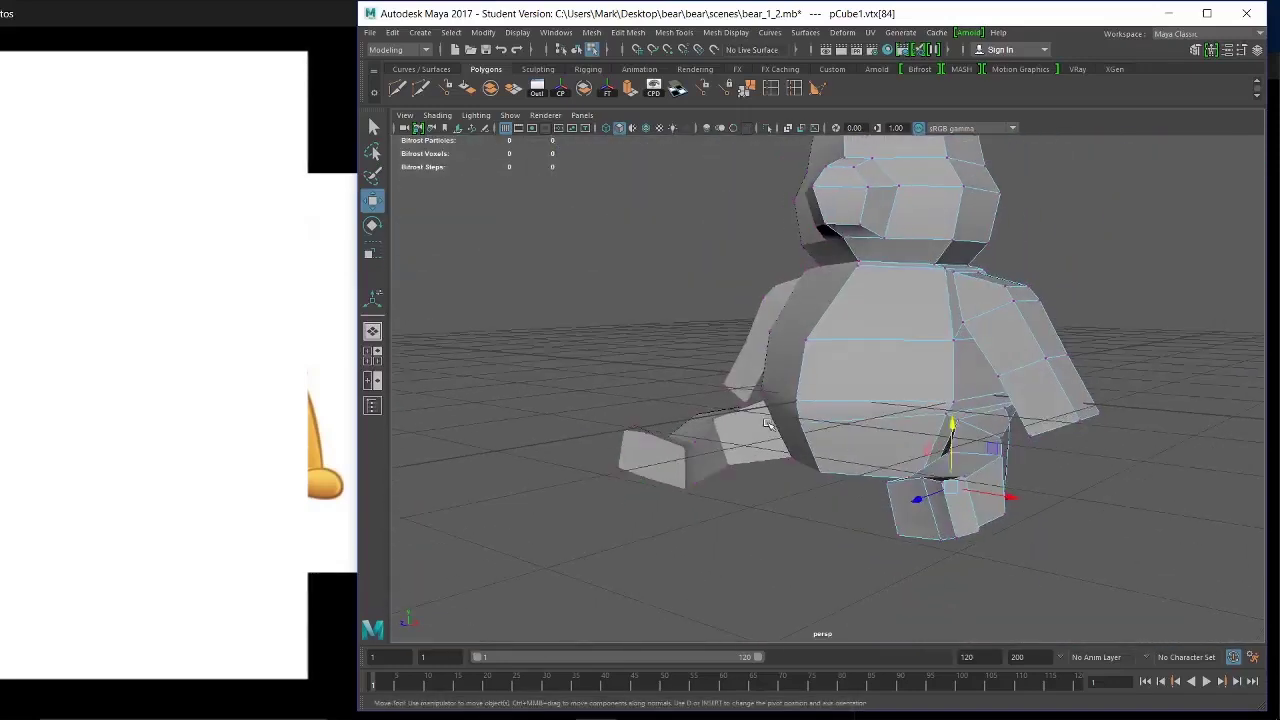
alt+drag(759, 448, 952, 481)
alt+drag(974, 526, 935, 556)
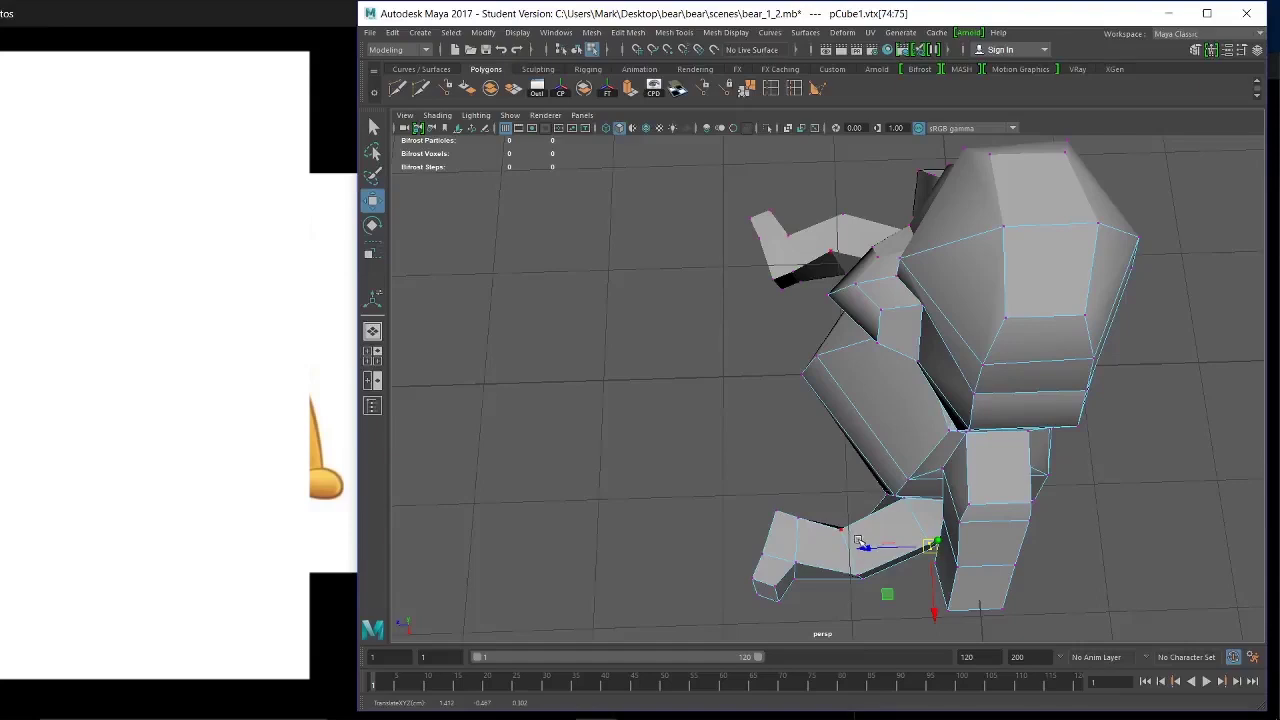
drag(826, 510, 864, 556)
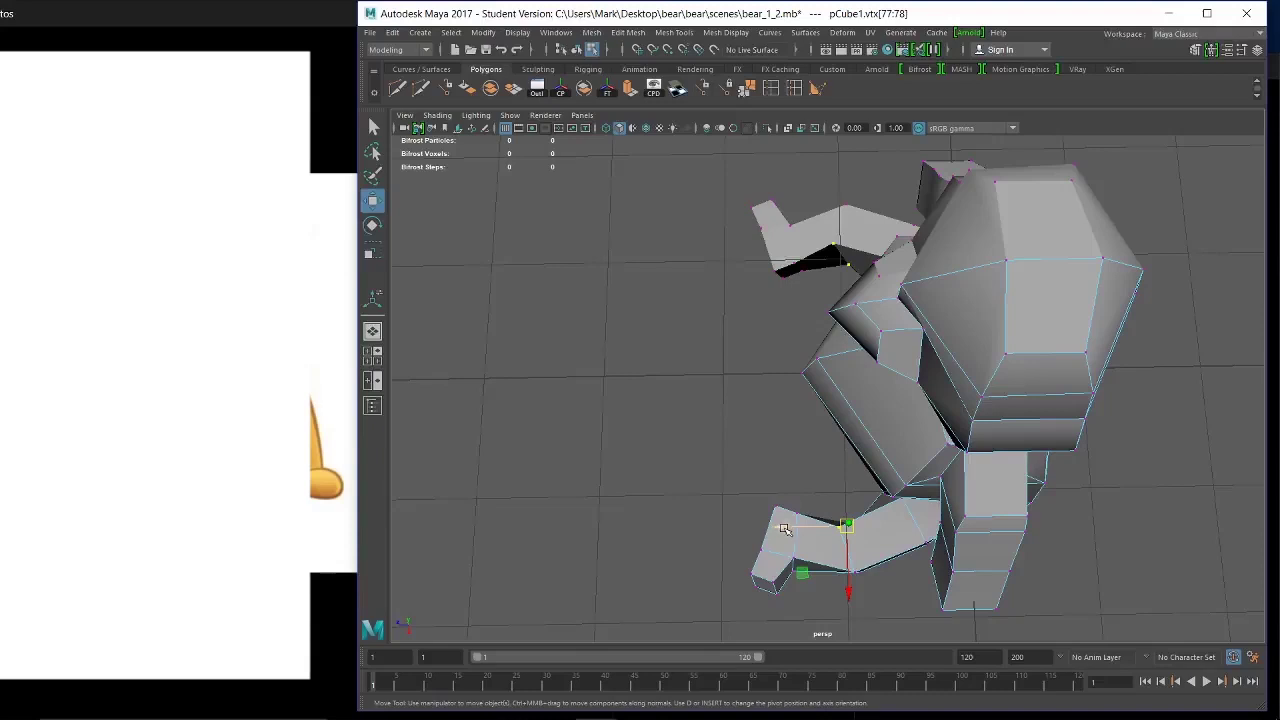
drag(784, 529, 806, 527)
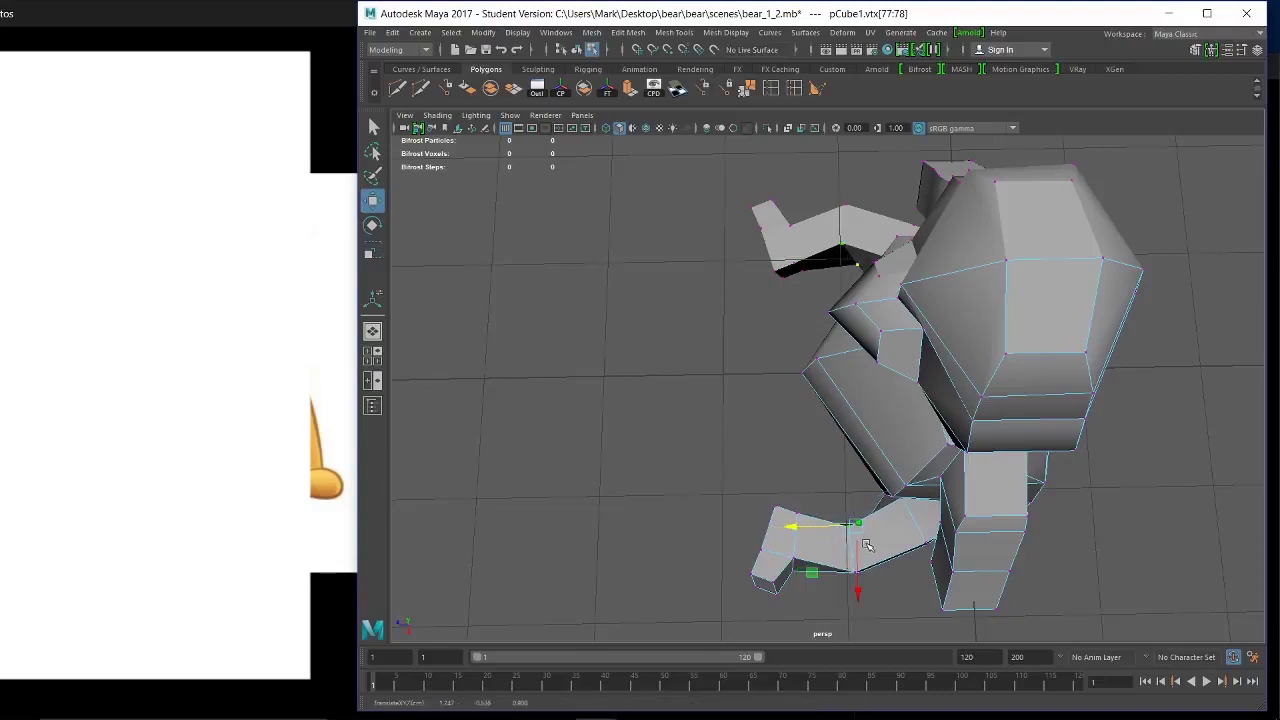
key(ctrl+z)
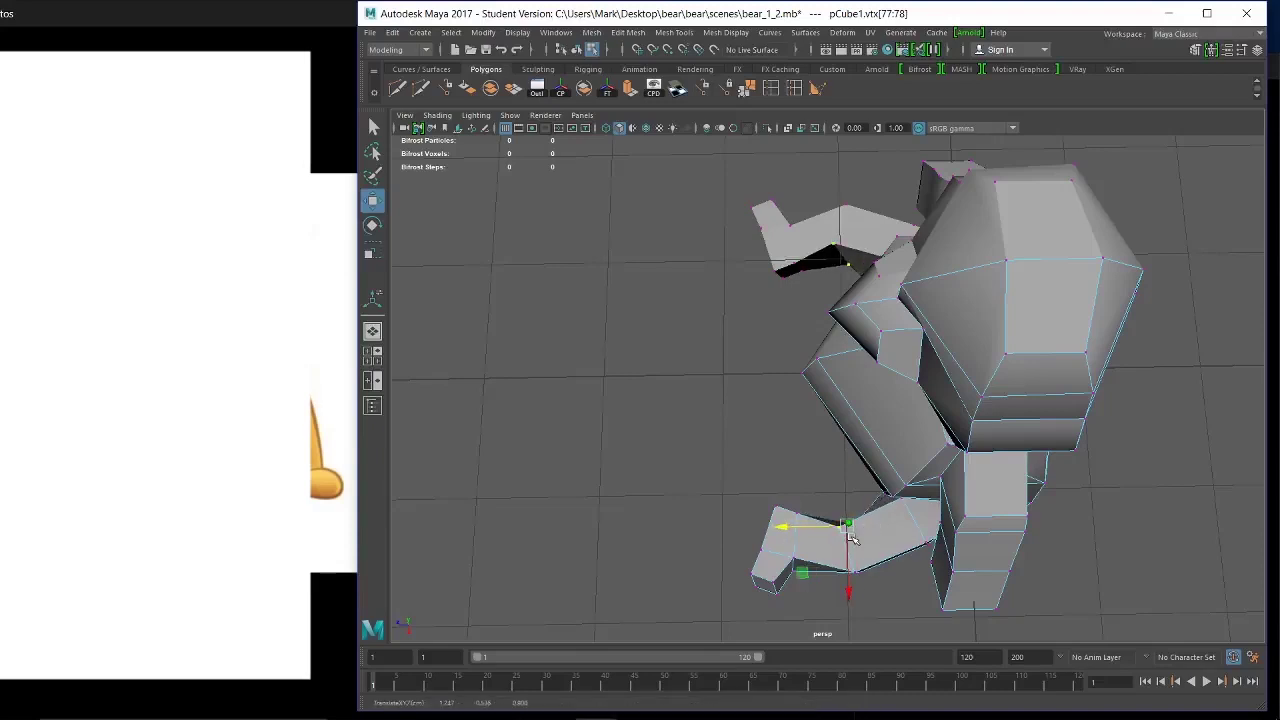
drag(849, 531, 835, 482)
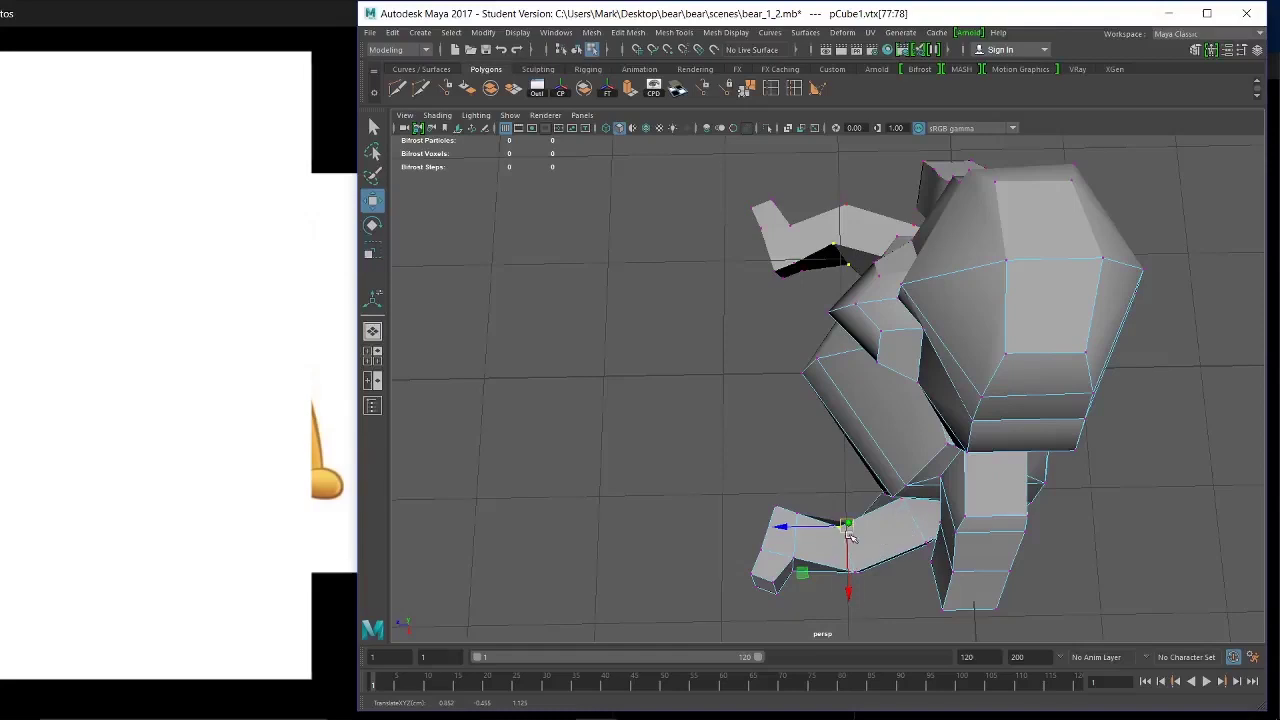
drag(848, 531, 853, 530)
Select the inner heel and ankle vertices of the foot and move them slightly outward, away from the body's centre.
mouse_move(790, 487)
alt+mouse_down()
mouse_move(788, 470)
mouse_move(791, 501)
alt+mouse_up()
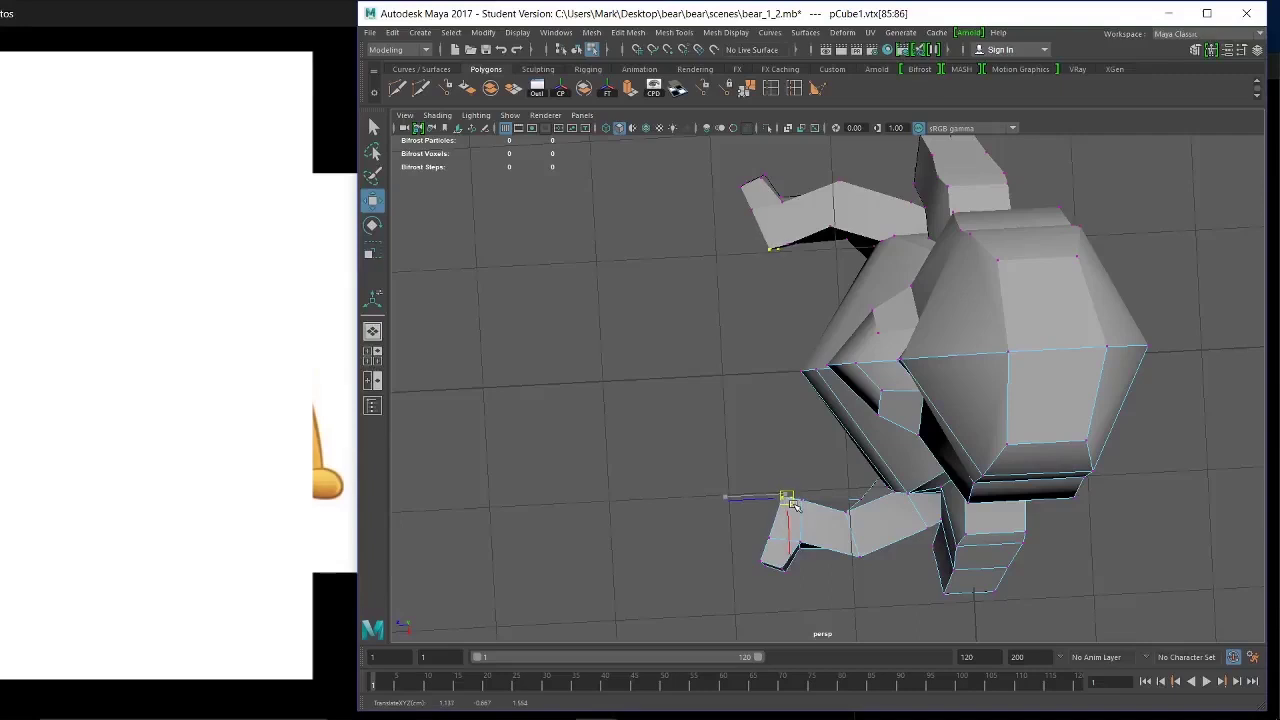
click(798, 502)
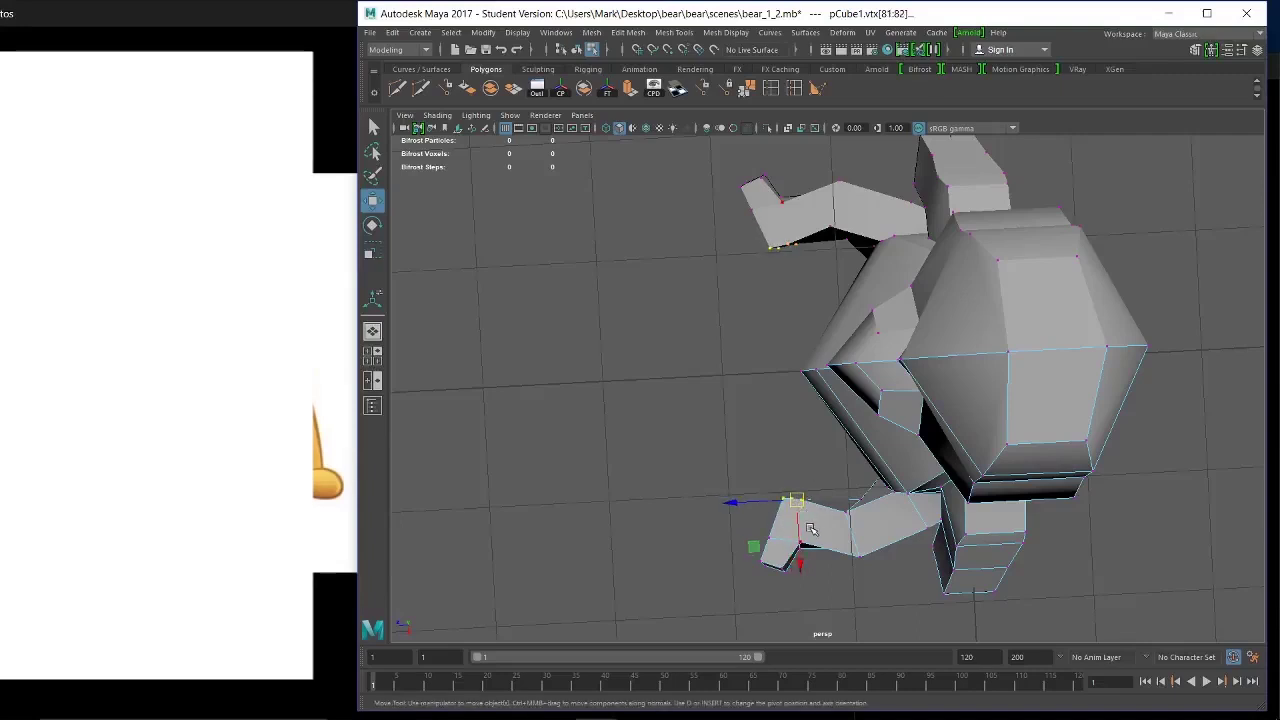
drag(806, 506, 808, 511)
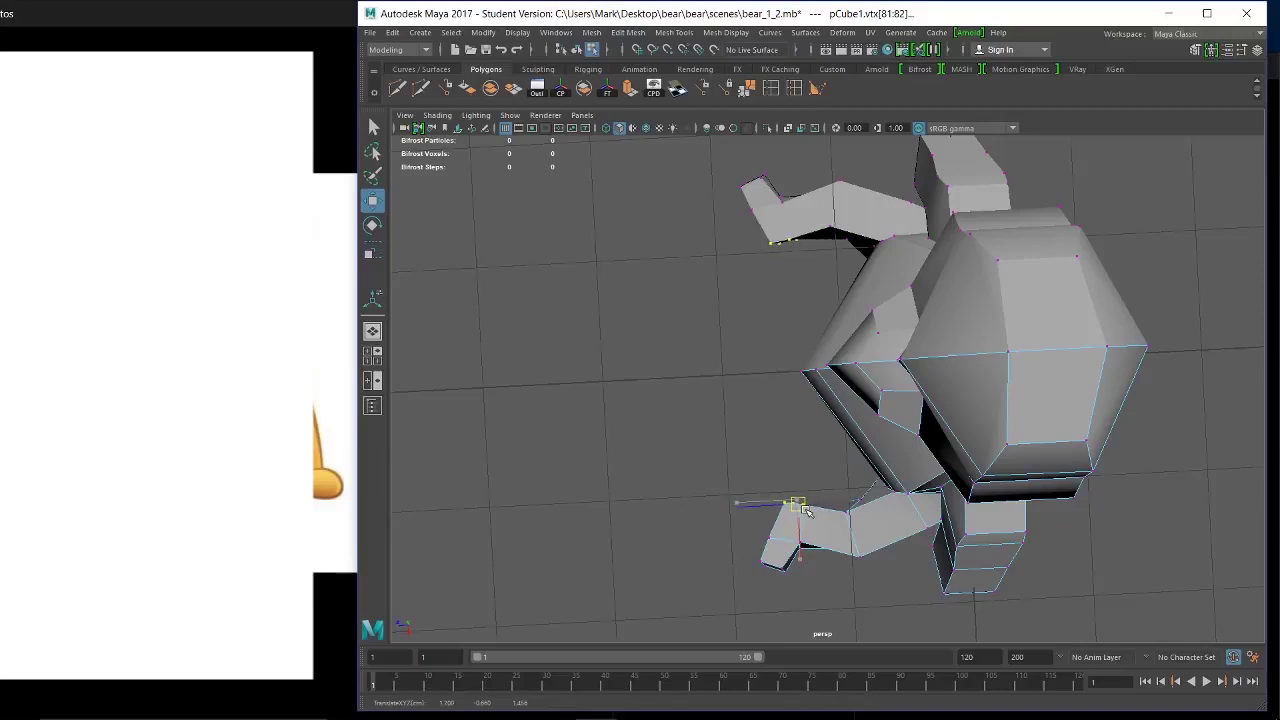
Select the thigh's top outer vertex beside the arm and adjust its position slightly from the side.
alt+drag(875, 554, 940, 462)
click(941, 459)
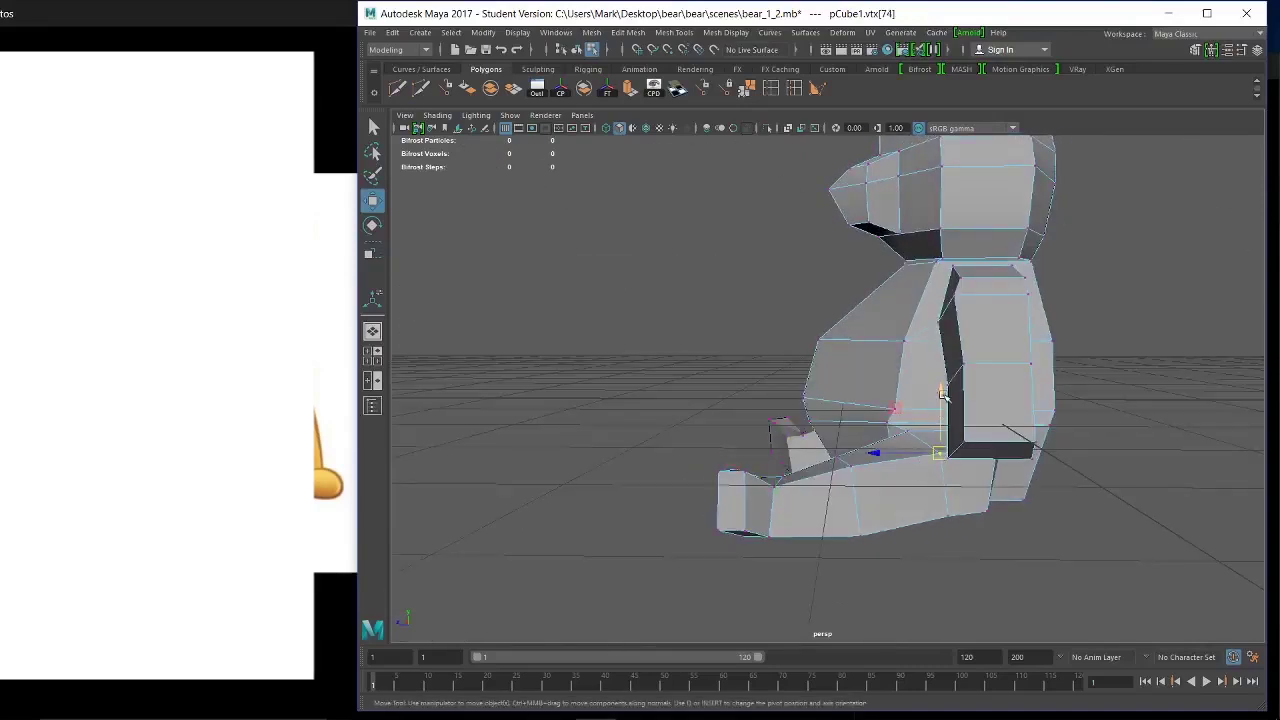
alt+drag(941, 392, 927, 541)
drag(876, 452, 940, 525)
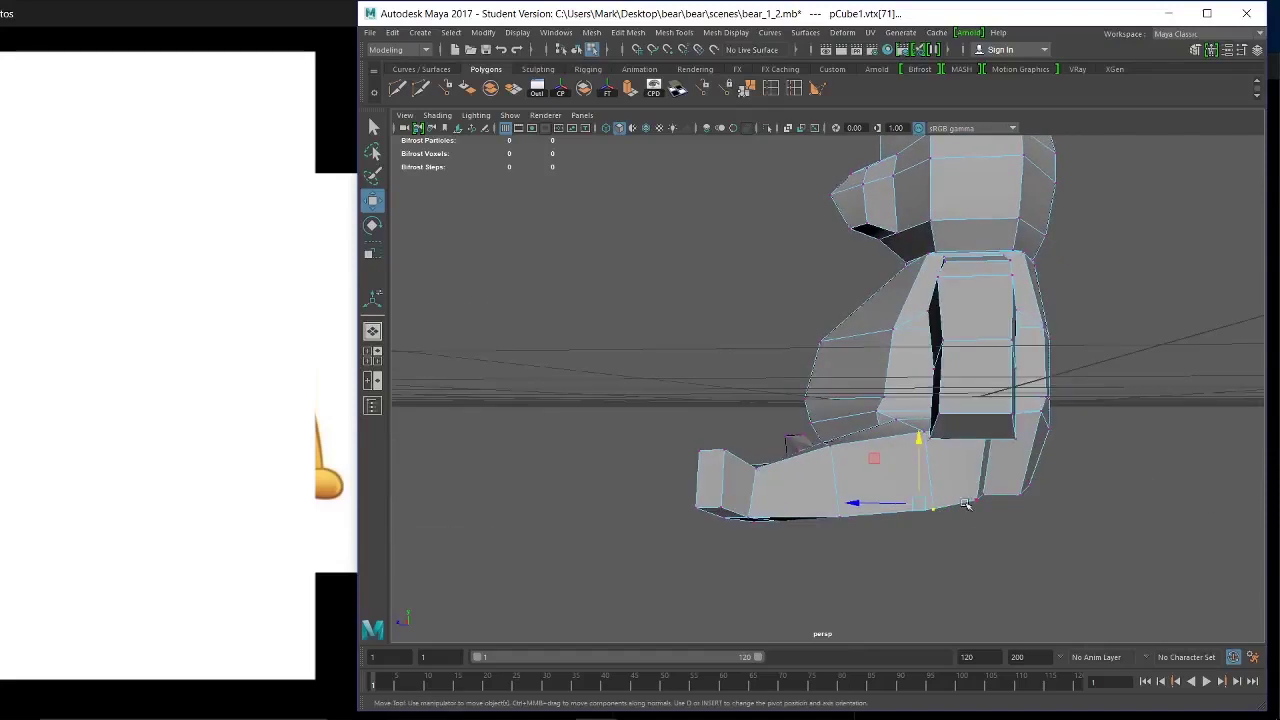
click(933, 468)
click(921, 432)
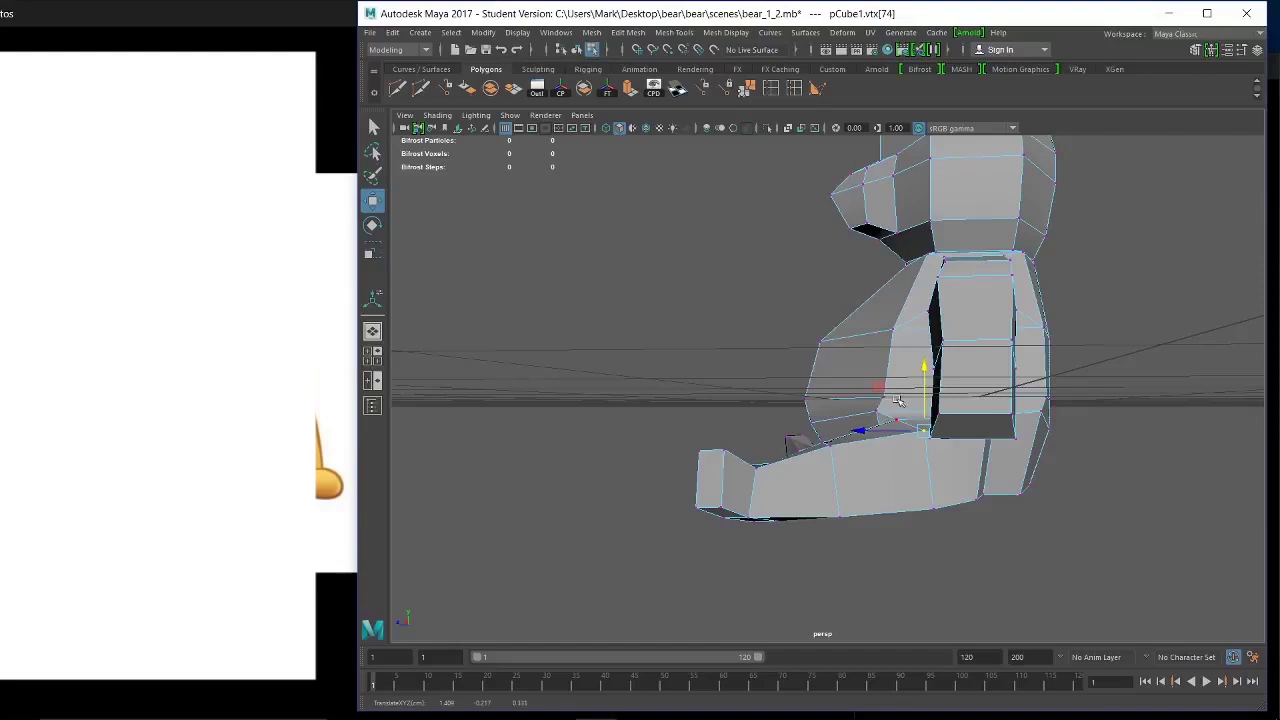
scroll(903, 400, up, 2)
alt+middle_drag(906, 370, 870, 367)
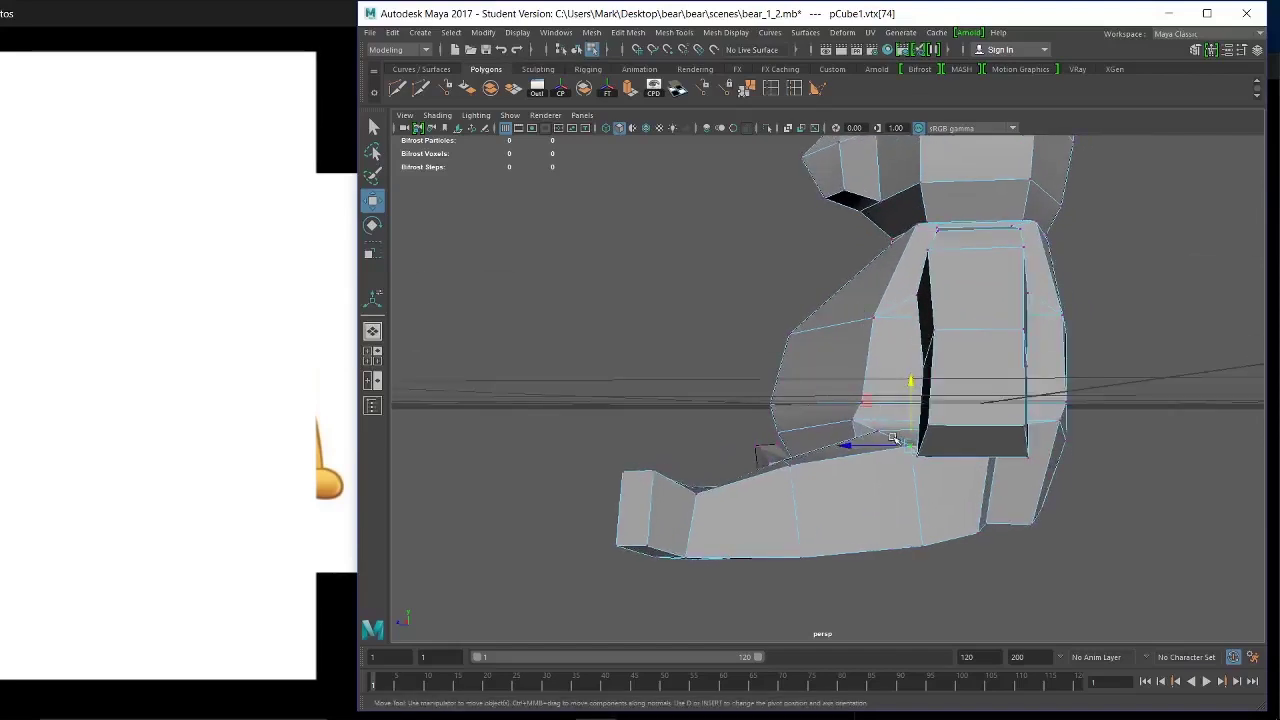
Move the torso's lower side vertex above the thigh slightly forward along Z and raise it a little.
click(760, 300)
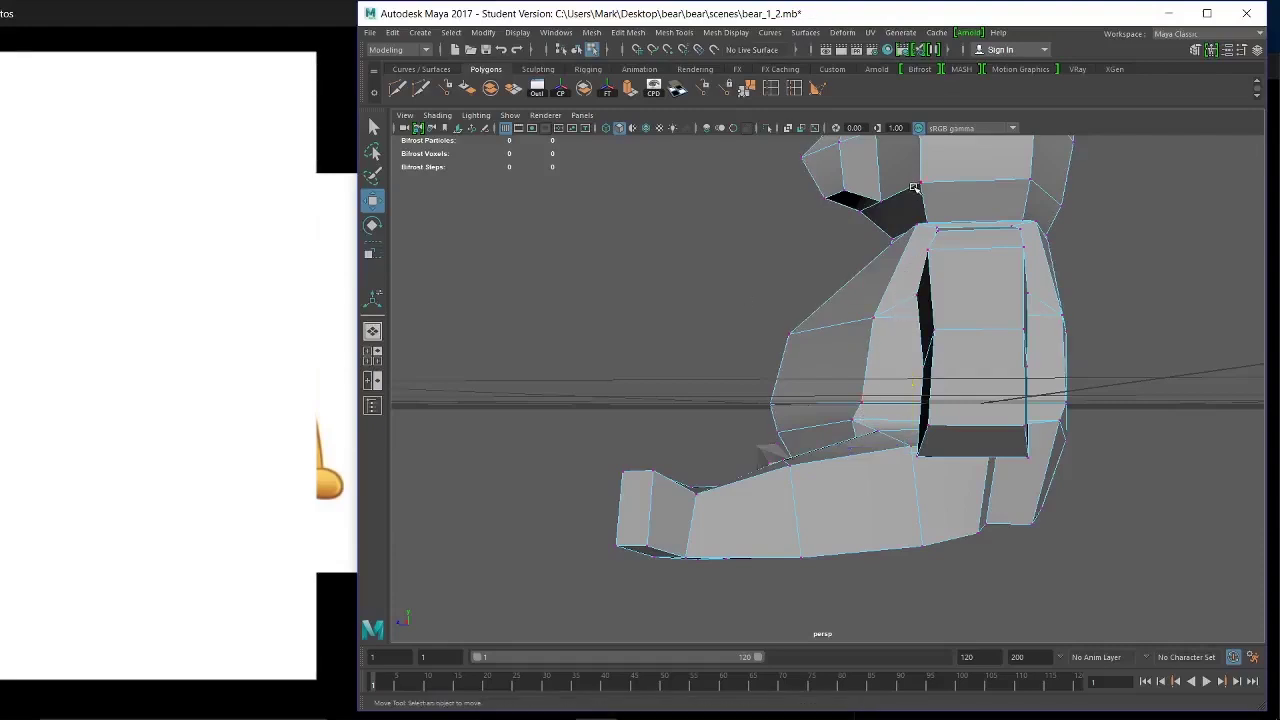
click(867, 402)
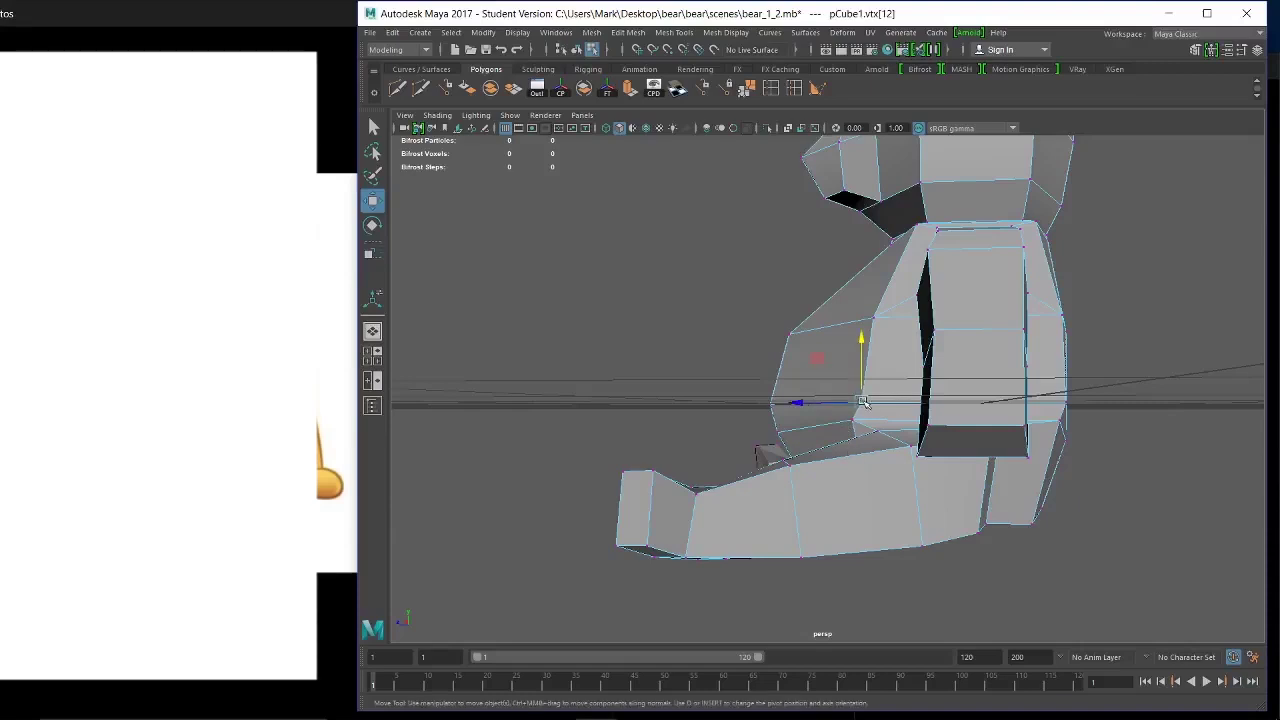
drag(791, 401, 790, 403)
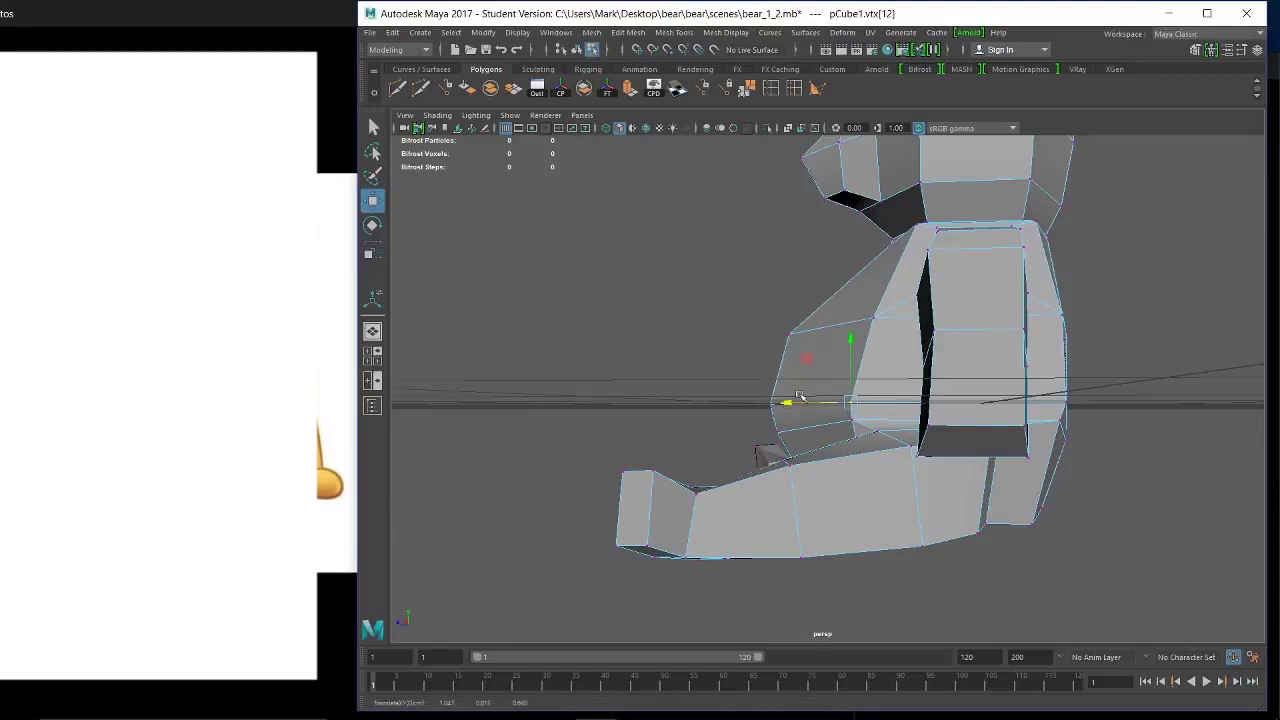
drag(851, 340, 860, 330)
drag(785, 392, 787, 392)
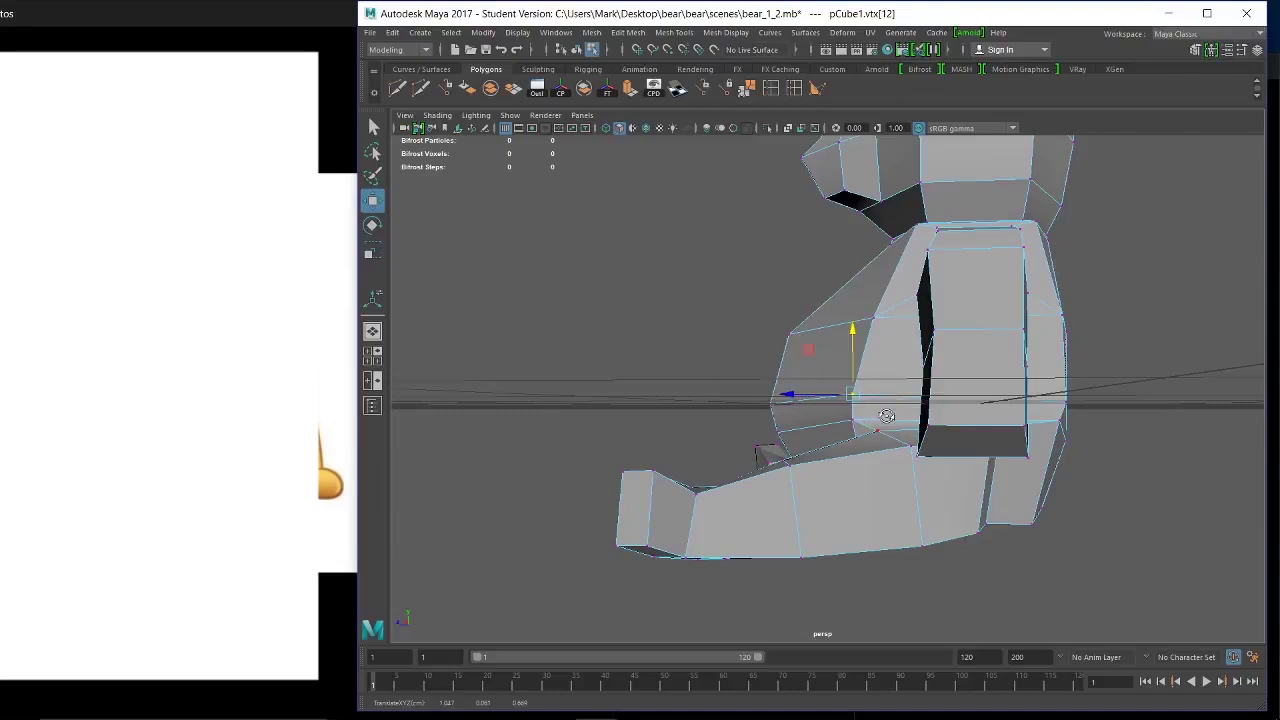
Select the middle and outer vertices along the foot's top and lower them slightly.
alt+drag(885, 424, 852, 402)
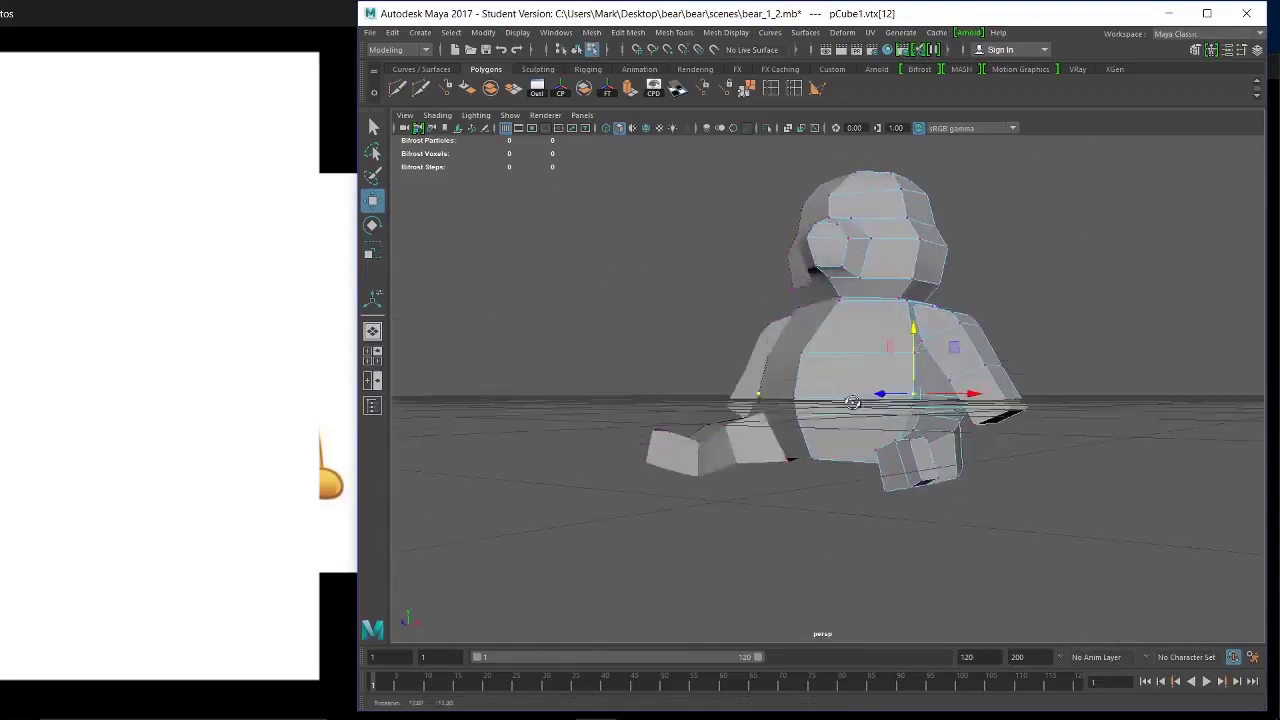
alt+right_drag(852, 402, 994, 540)
alt+drag(988, 510, 923, 506)
alt+middle_drag(923, 506, 931, 426)
alt+drag(931, 426, 997, 394)
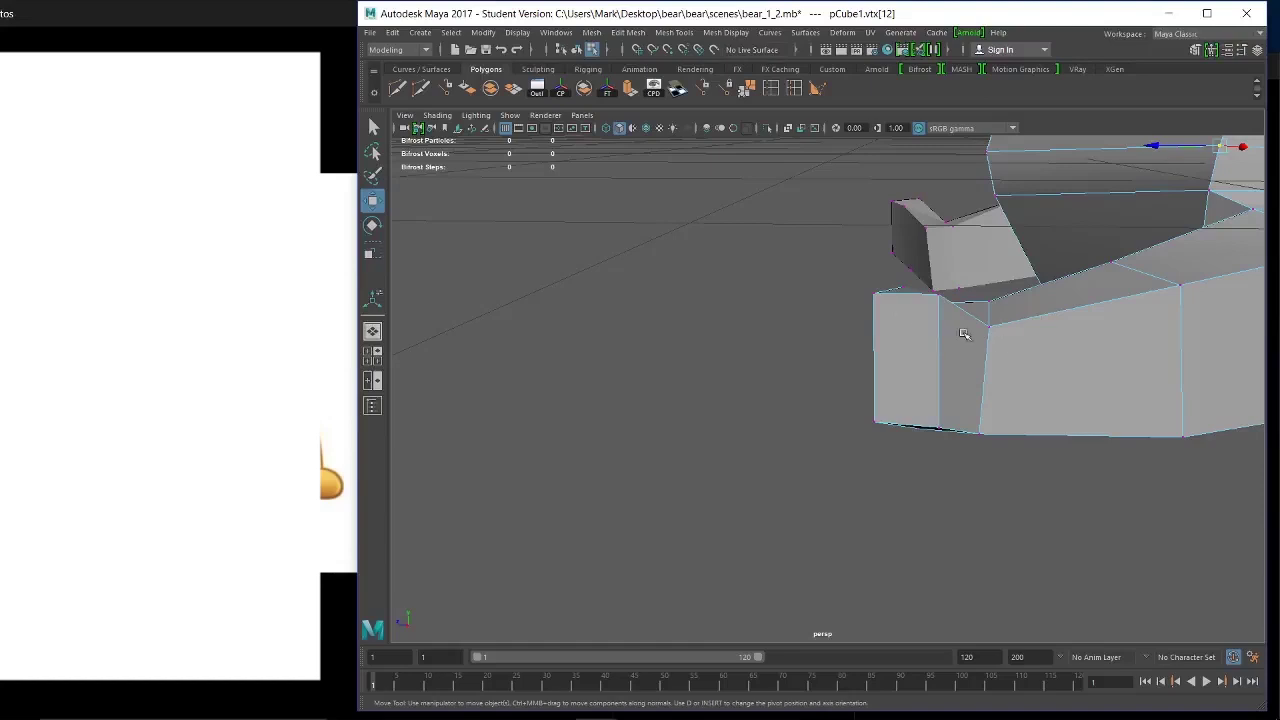
alt+drag(963, 333, 1134, 343)
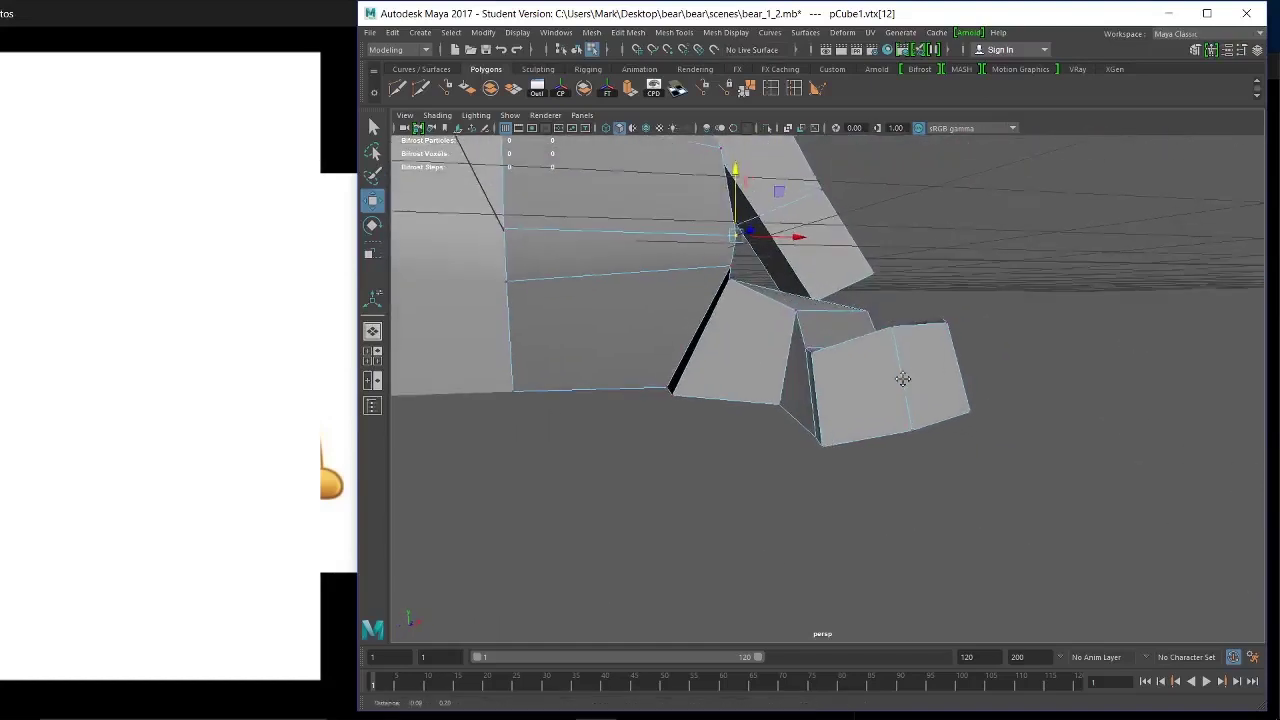
mouse_move(903, 378)
alt+mouse_down()
mouse_move(908, 394)
mouse_move(957, 386)
mouse_move(896, 381)
mouse_move(923, 380)
mouse_move(916, 360)
alt+mouse_up()
drag(870, 318, 715, 437)
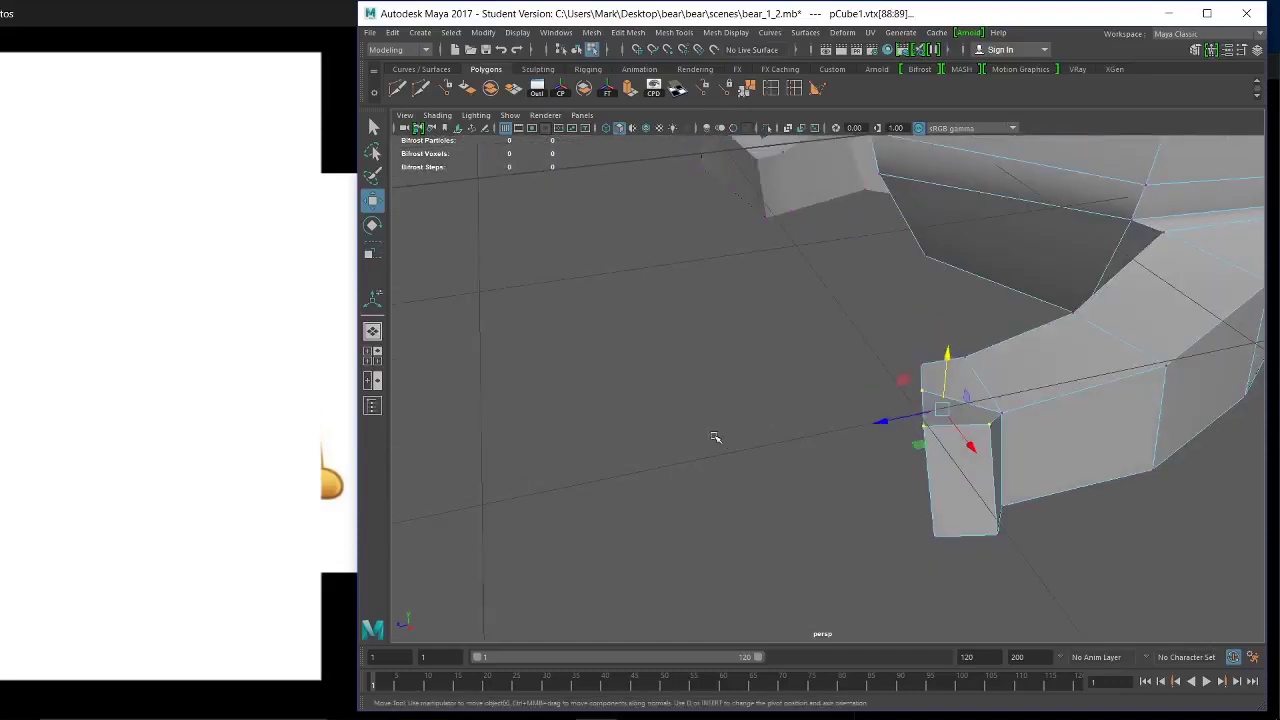
click(988, 461)
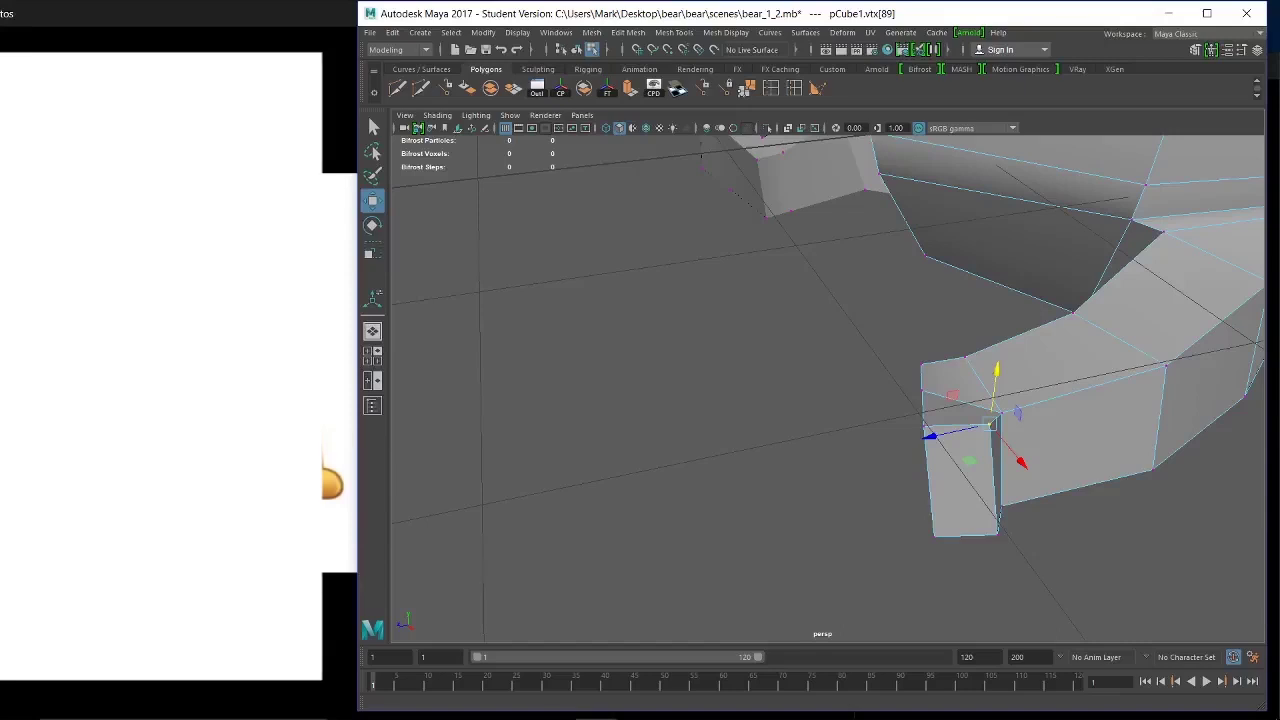
alt+drag(837, 471, 594, 514)
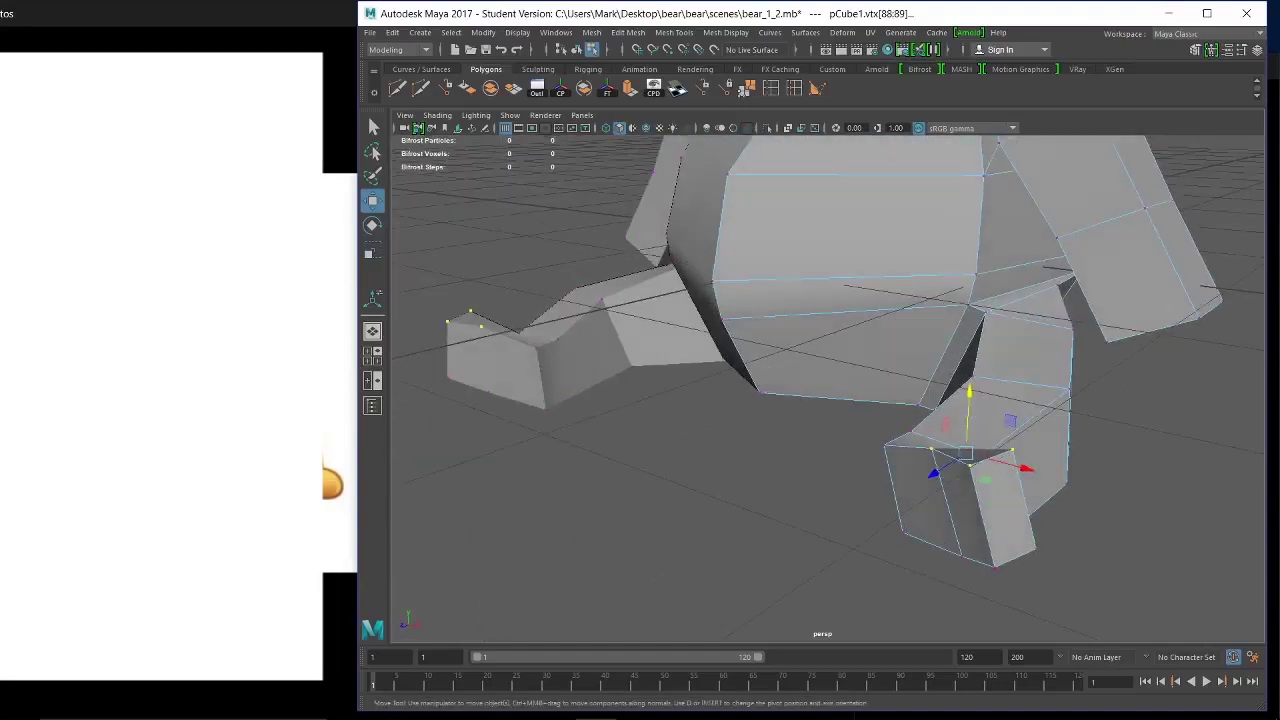
alt+drag(831, 534, 962, 443)
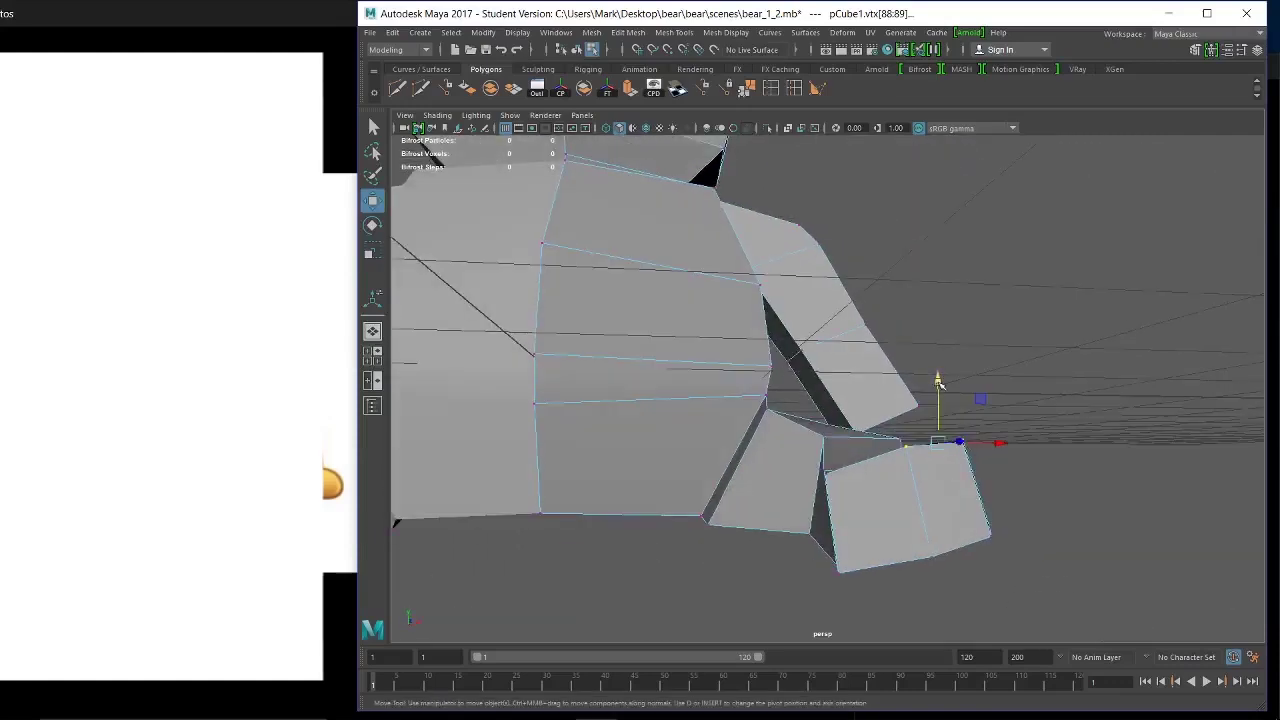
drag(938, 381, 944, 397)
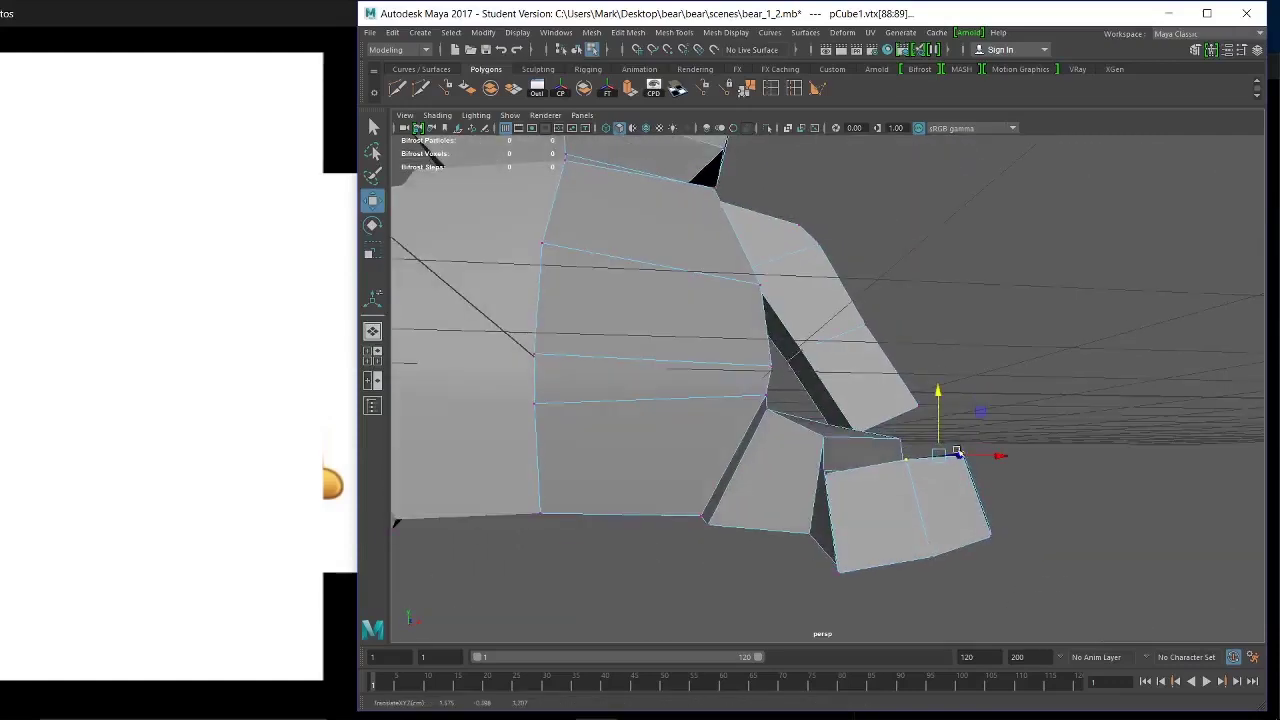
Examine the whole bear from the front and compare its proportions with the reference picture.
alt+drag(957, 454, 867, 543)
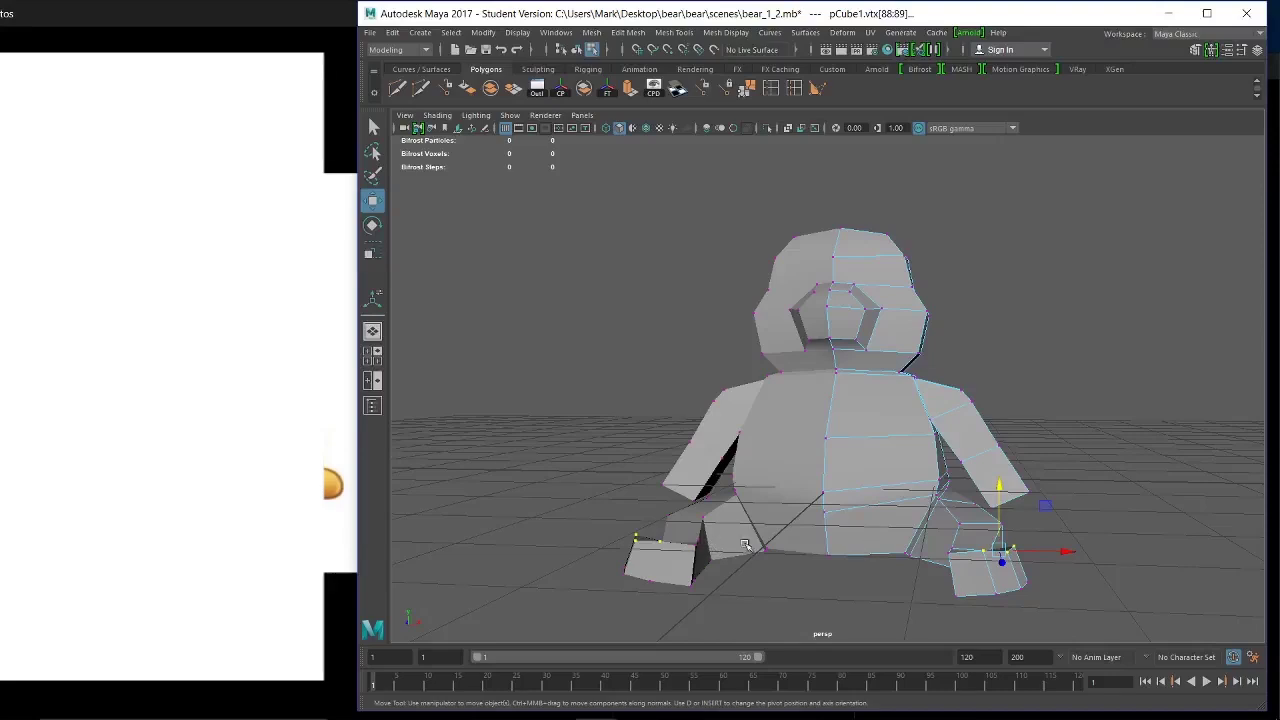
alt+drag(745, 545, 871, 623)
alt+drag(865, 531, 747, 518)
alt+drag(769, 468, 799, 493)
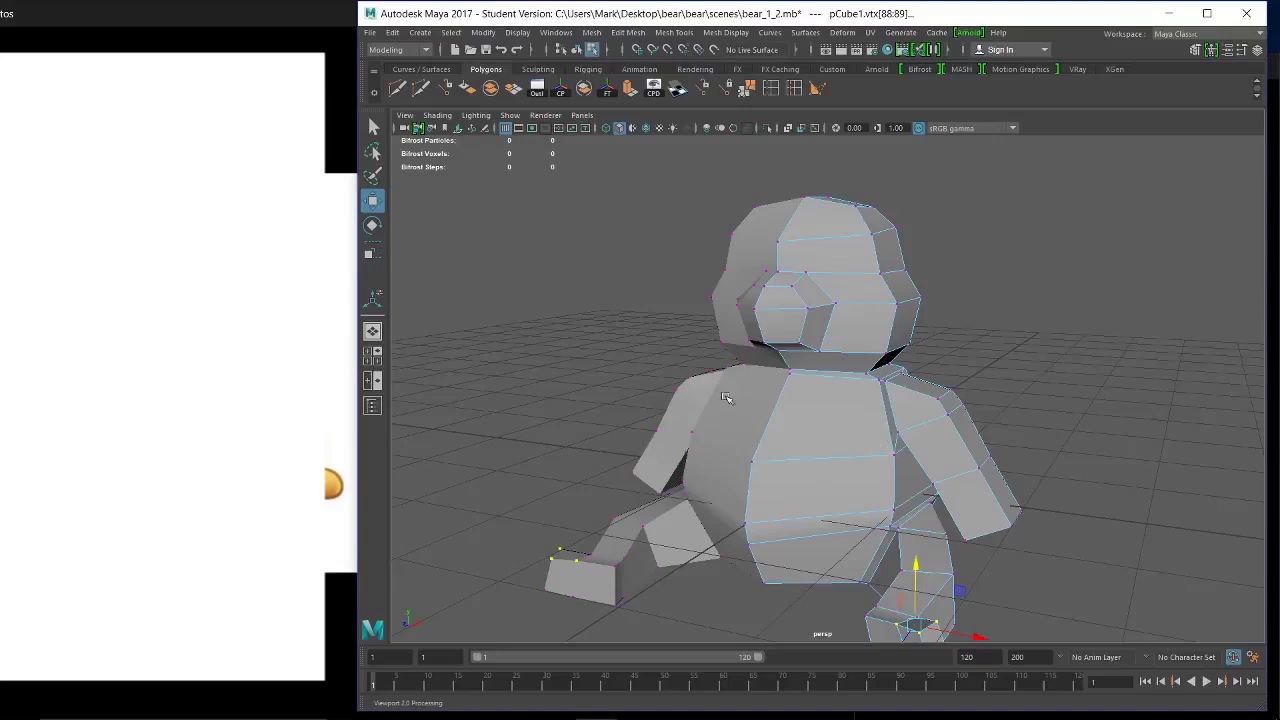
mouse_move(898, 382)
alt+mouse_down()
mouse_move(918, 376)
mouse_move(891, 400)
alt+mouse_up()
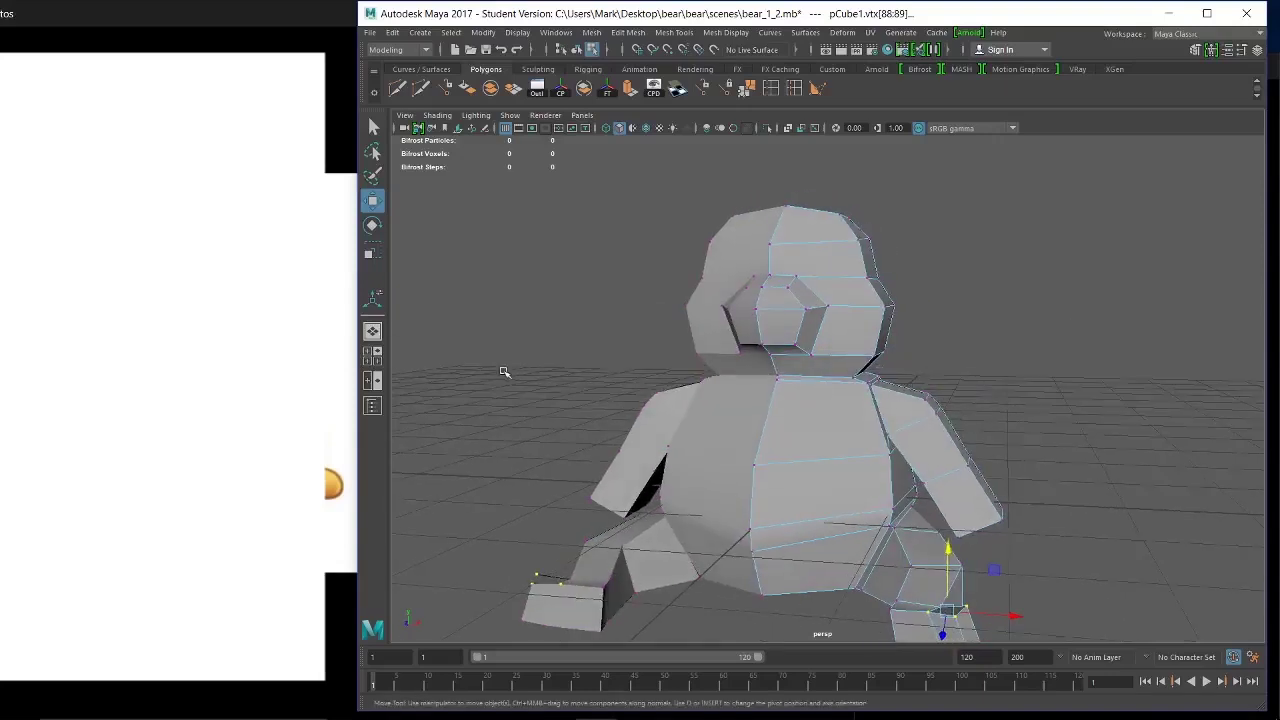
key(alt+Tab)
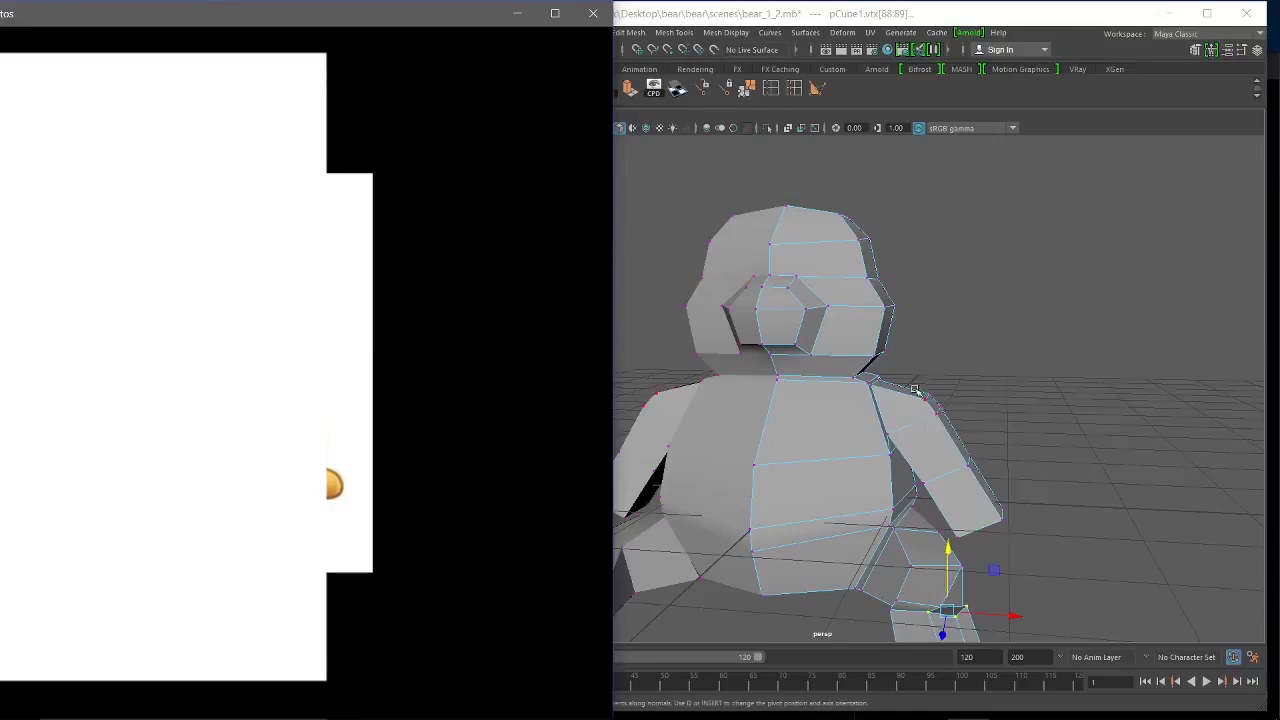
alt+drag(923, 417, 937, 414)
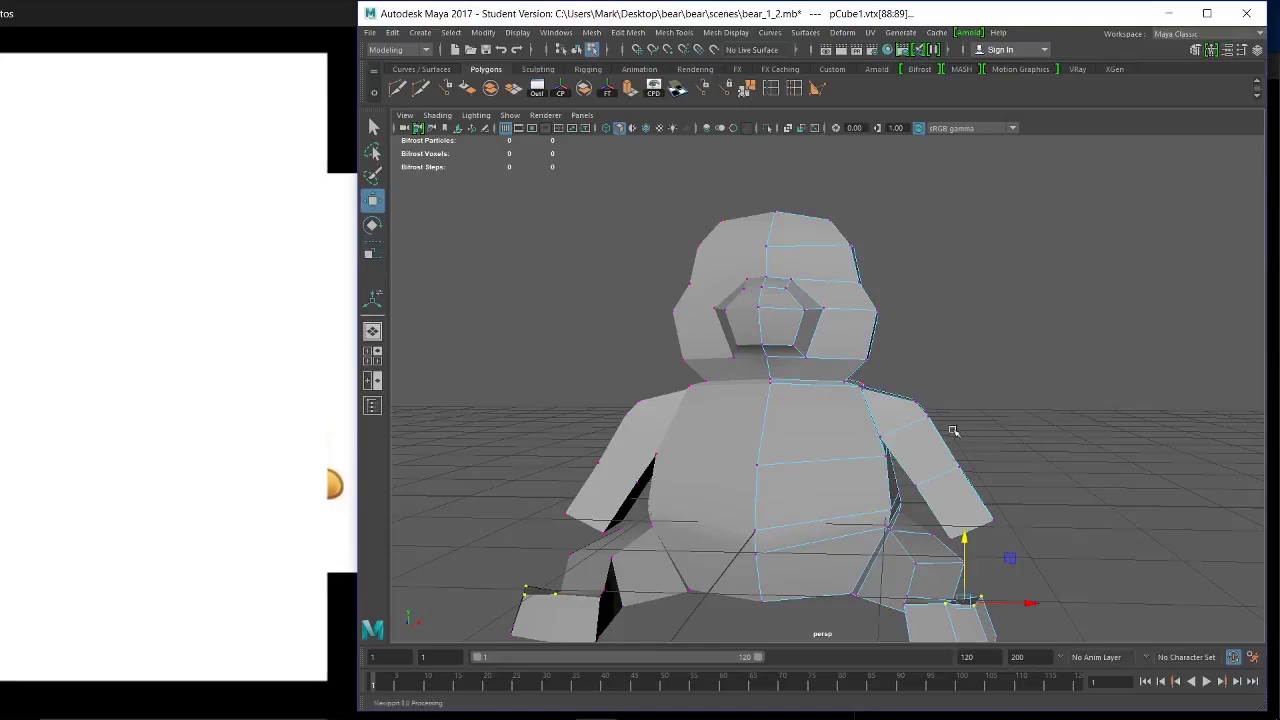
Raise the shoulder's top vertices between the neck and the arm slightly and fine-tune them along X.
alt+drag(951, 431, 948, 401)
drag(892, 346, 892, 338)
drag(950, 399, 944, 399)
drag(892, 336, 890, 333)
drag(948, 393, 955, 394)
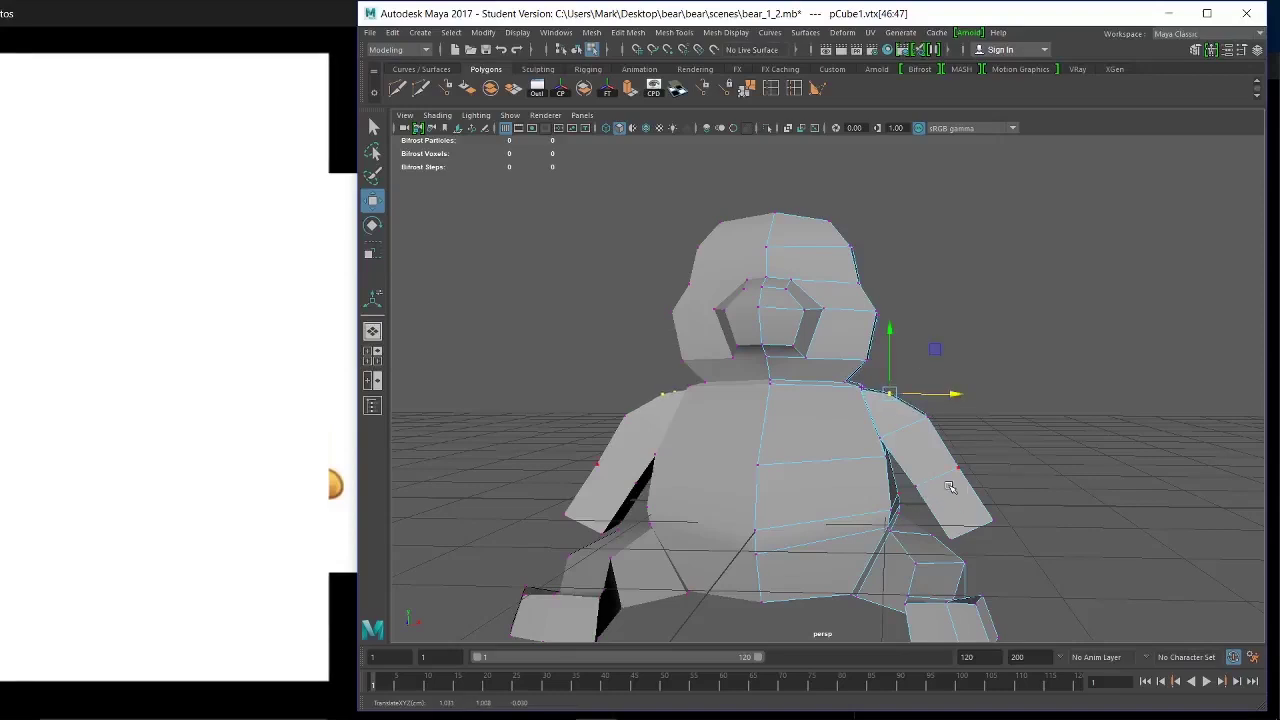
Move the arm's middle vertices inward along X and slightly down, and its end vertices inward along X.
alt+drag(951, 488, 1034, 503)
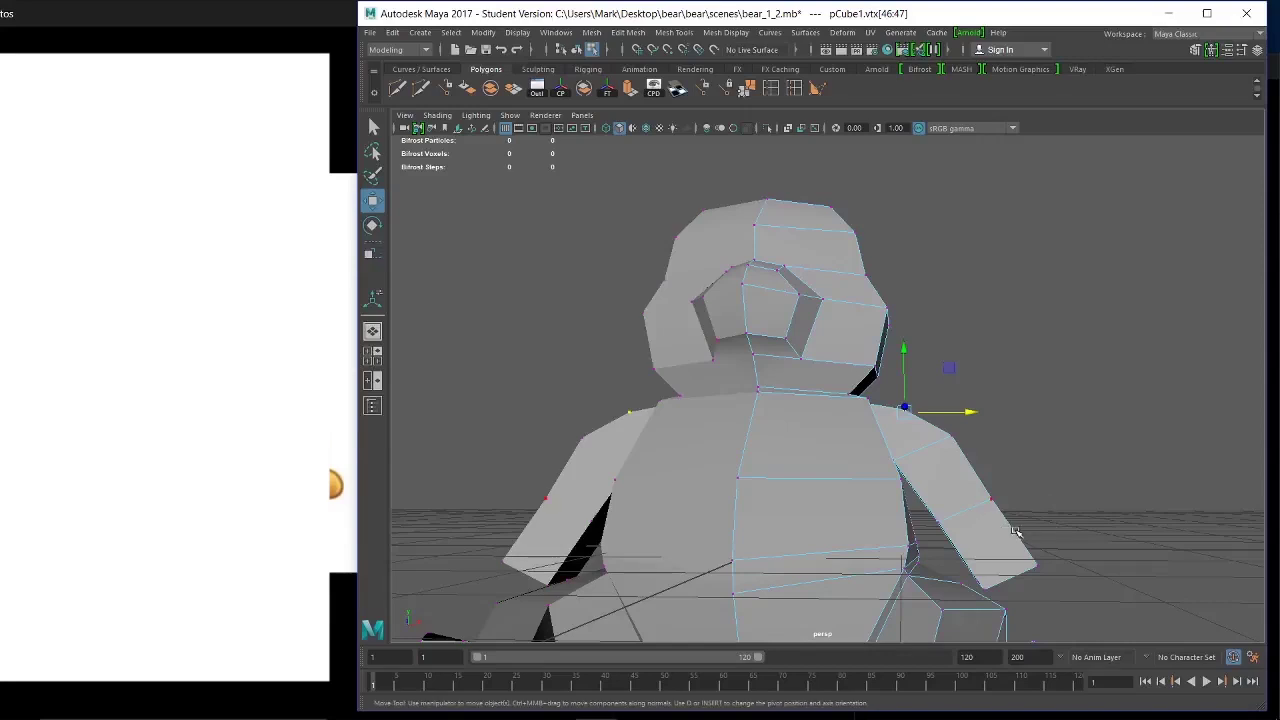
drag(981, 535, 922, 490)
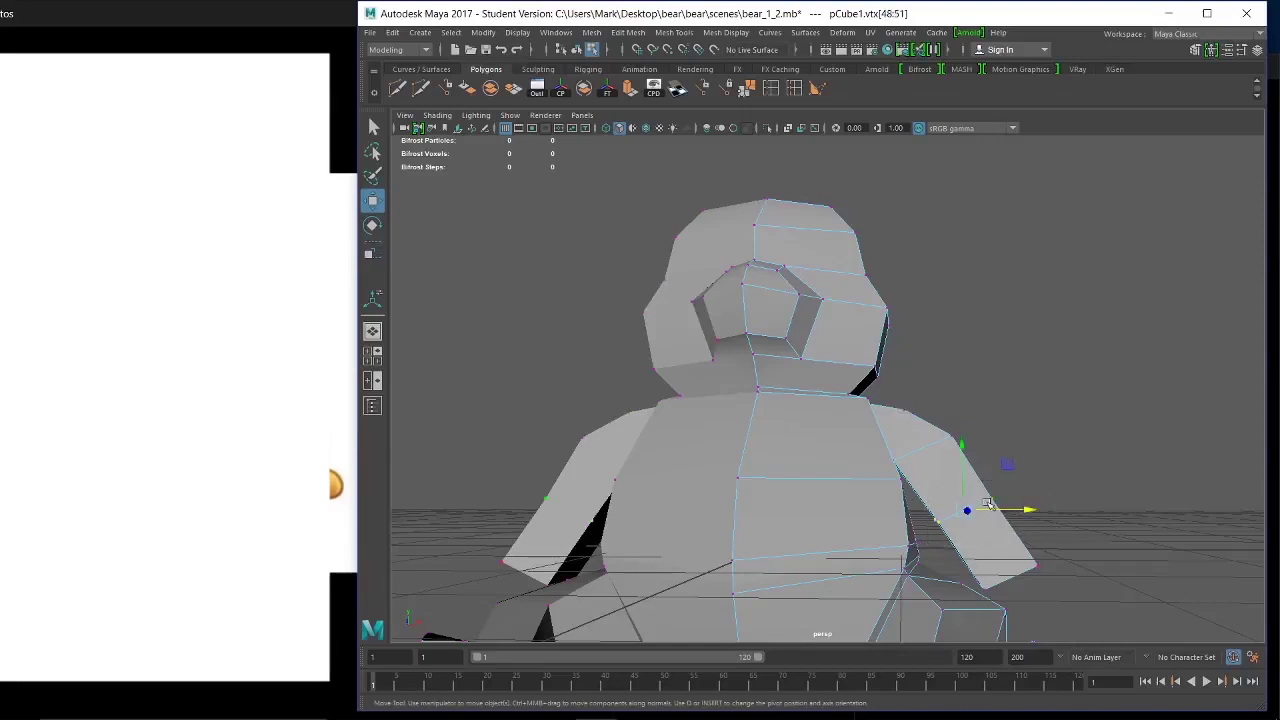
drag(1025, 510, 1011, 514)
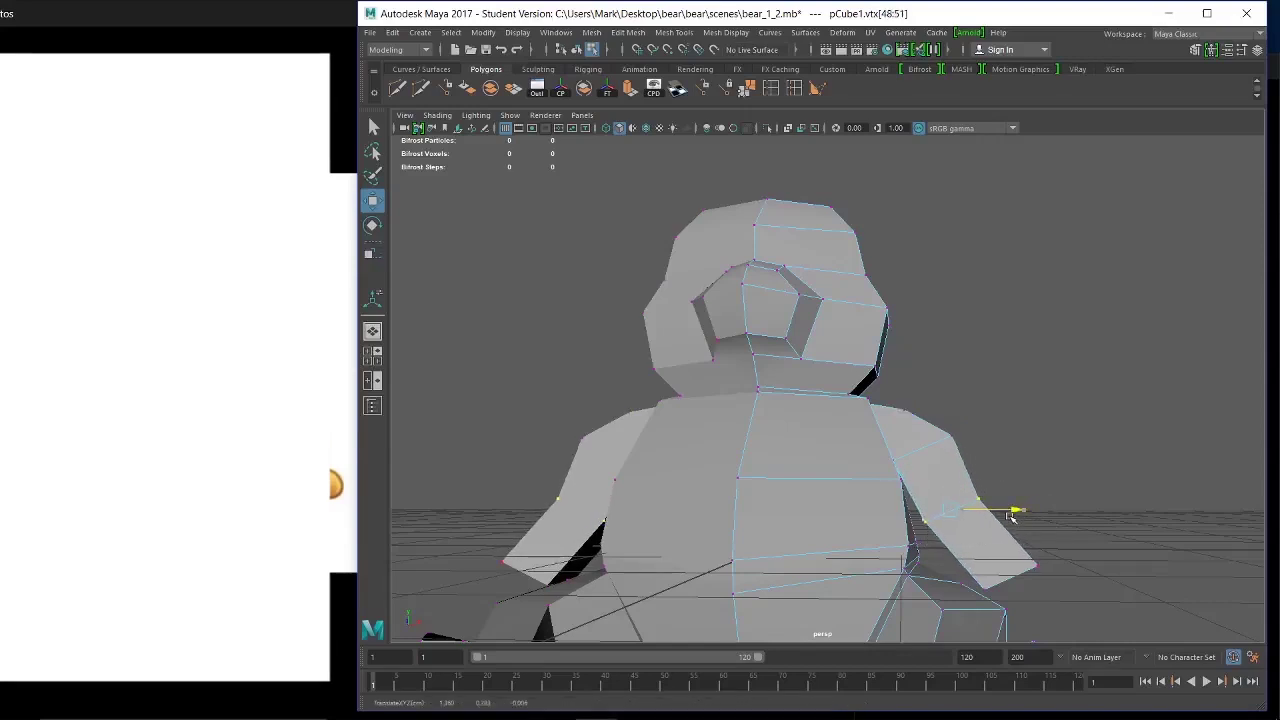
drag(948, 446, 949, 449)
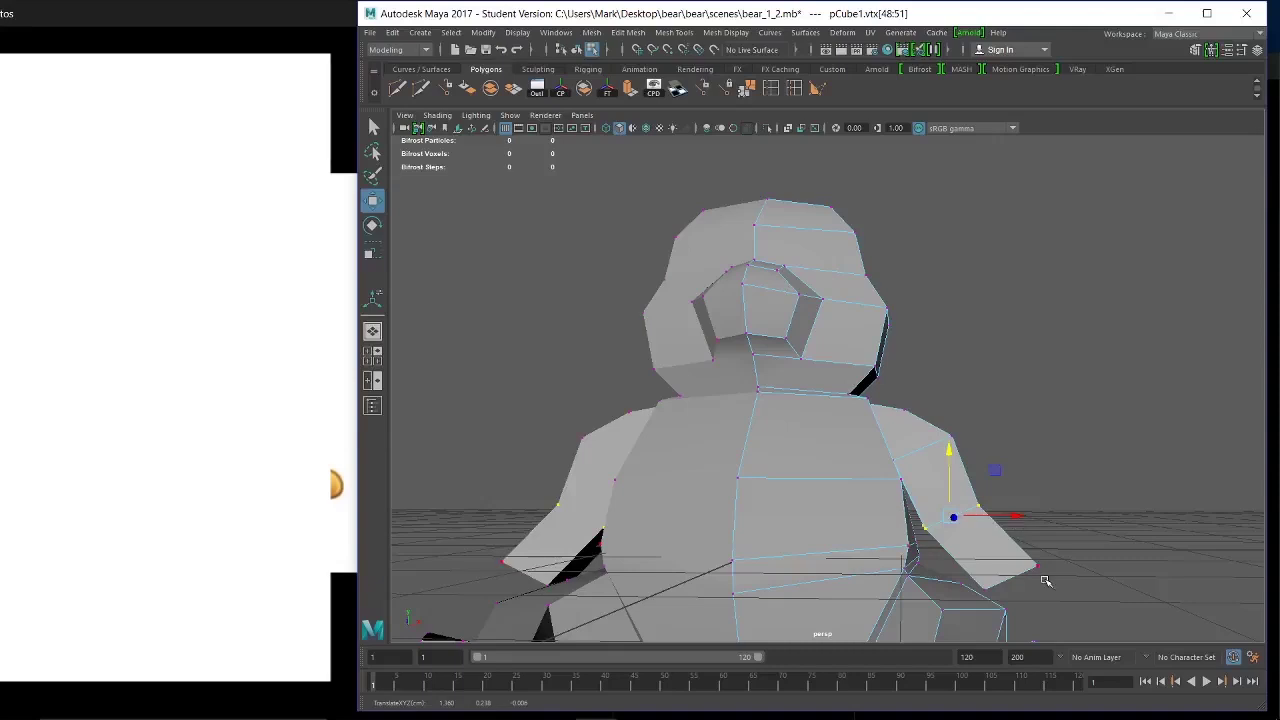
drag(1029, 584, 968, 545)
drag(1060, 577, 463, 490)
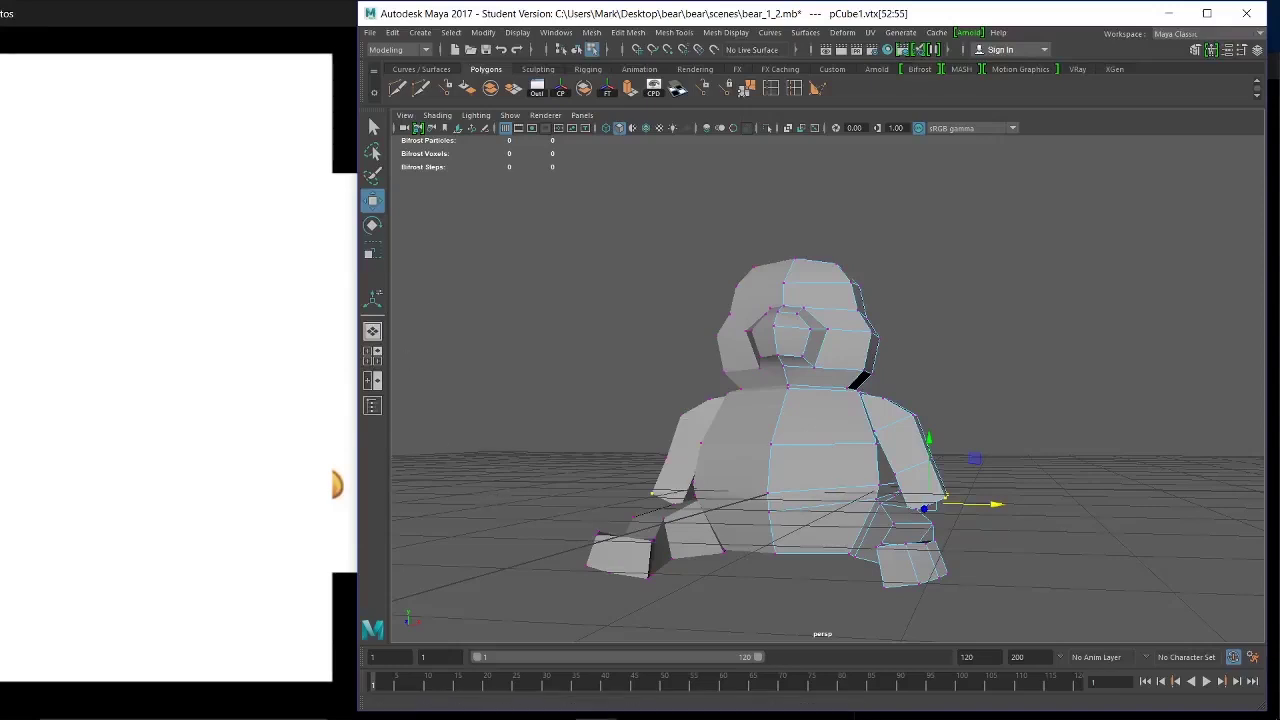
Try lowering the arm's end vertices along Y to lengthen the arm, and undo it.
alt+drag(885, 587, 983, 512)
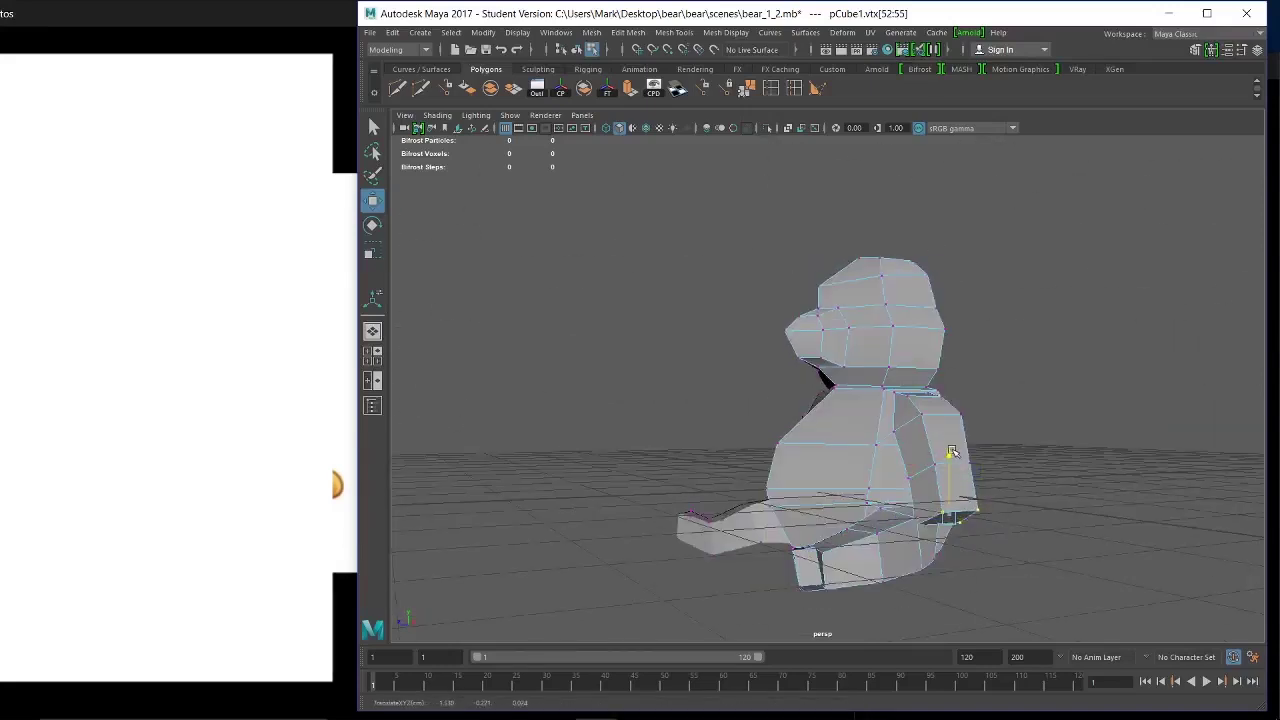
drag(951, 449, 950, 497)
alt+drag(1014, 529, 991, 586)
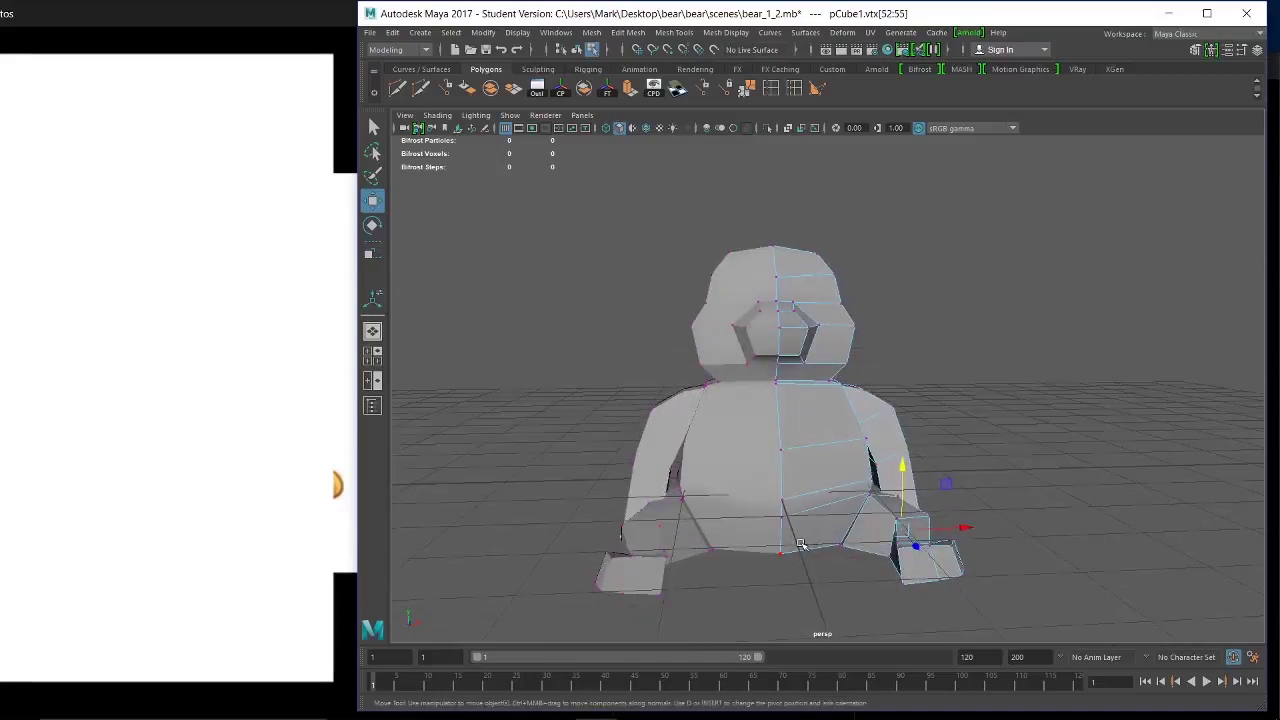
key(ctrl+z)
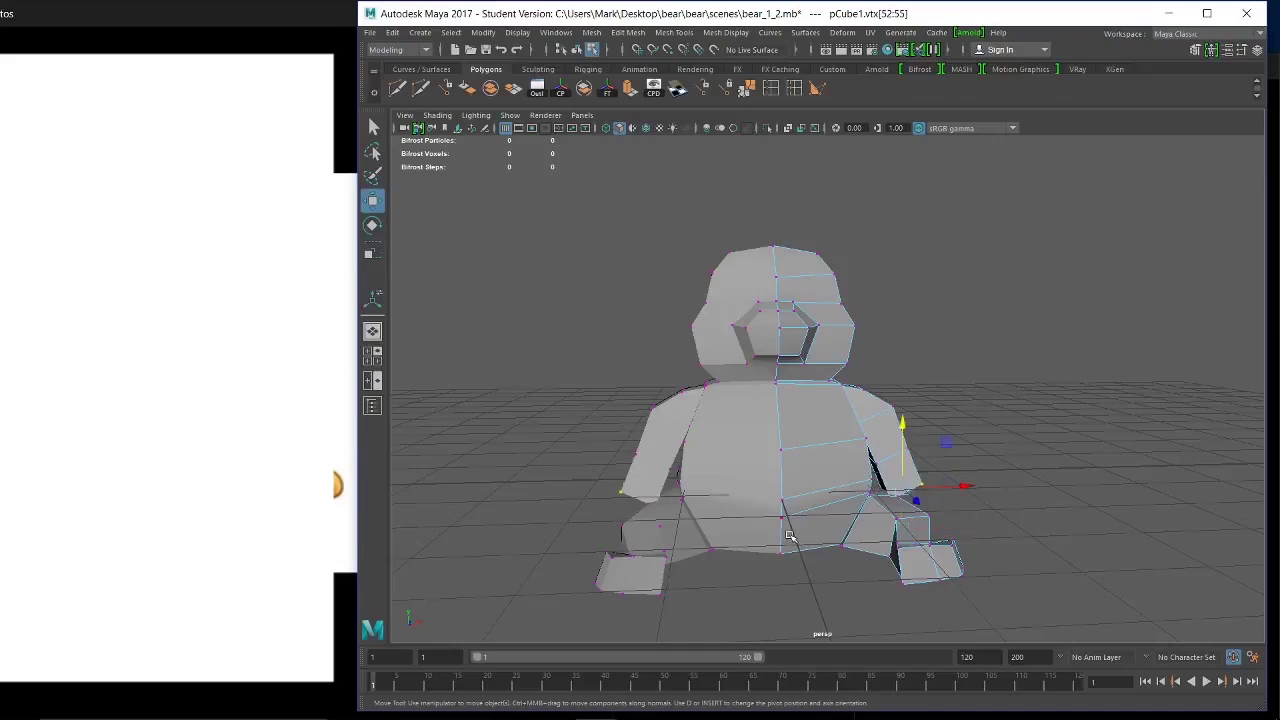
Try to move one half of the bear upward in object mode, and undo the attempts.
alt+drag(1036, 539, 1100, 519)
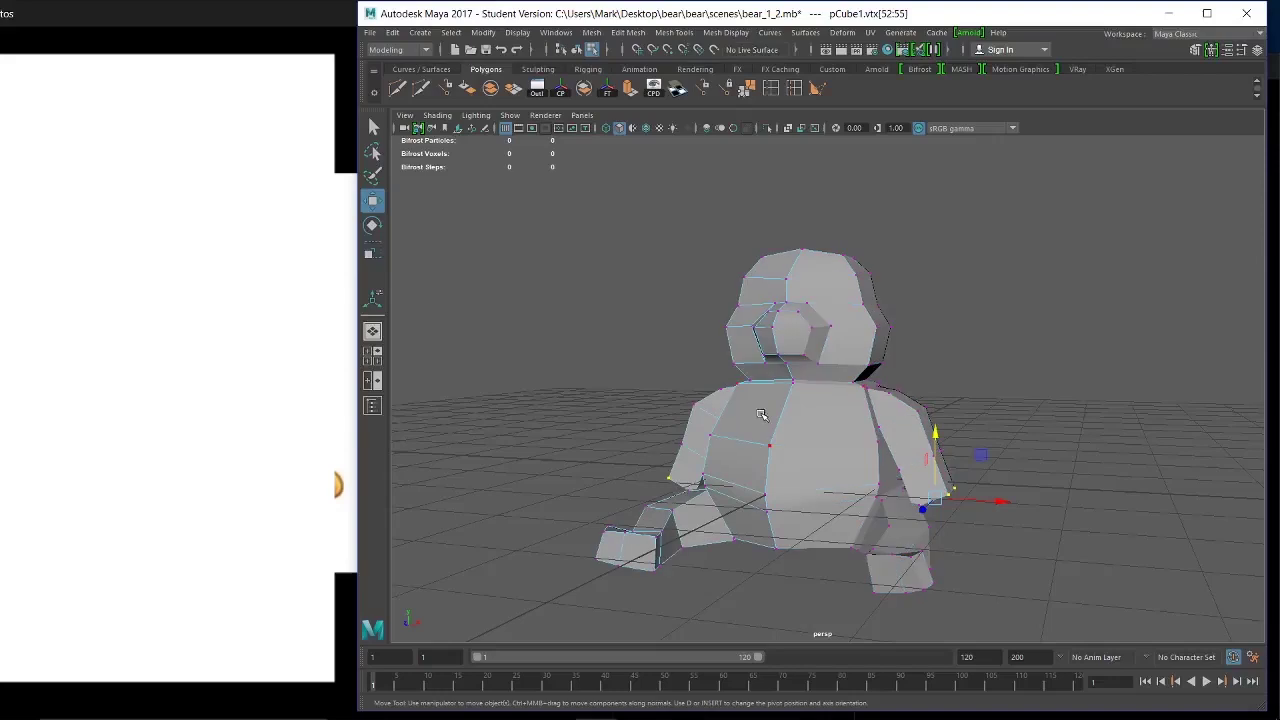
right_click(839, 425)
click(900, 303)
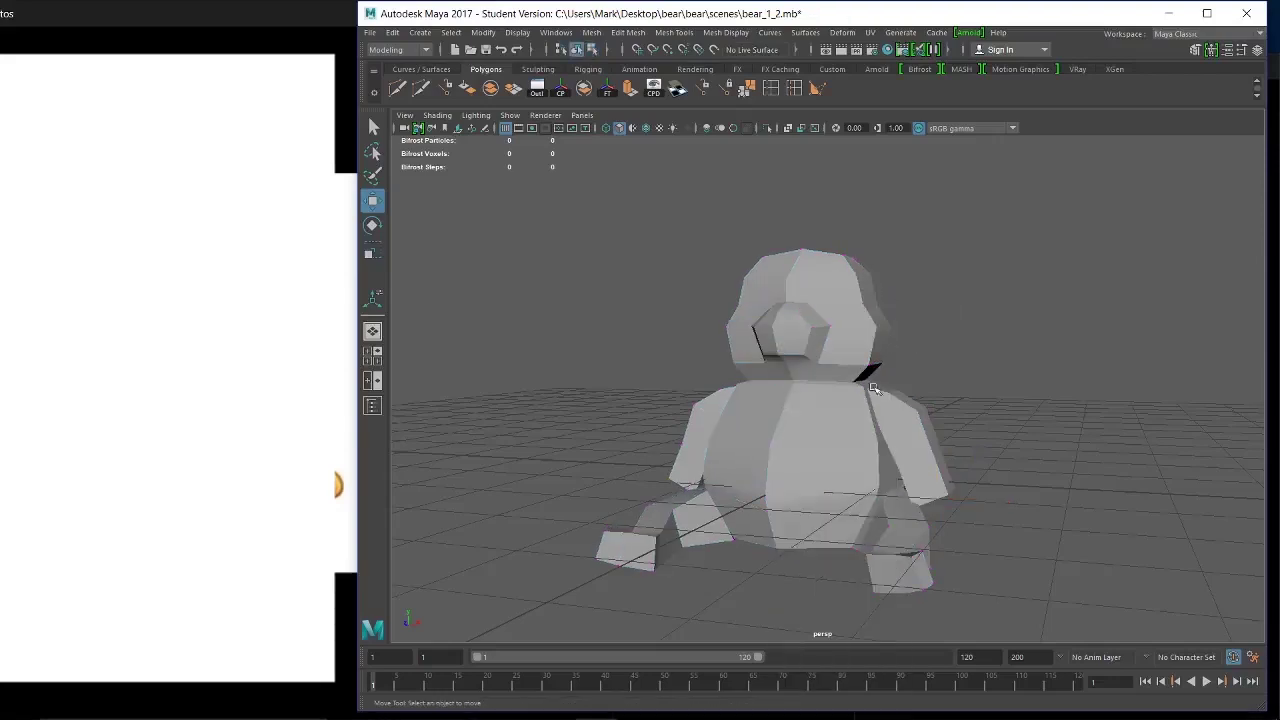
drag(808, 412, 822, 268)
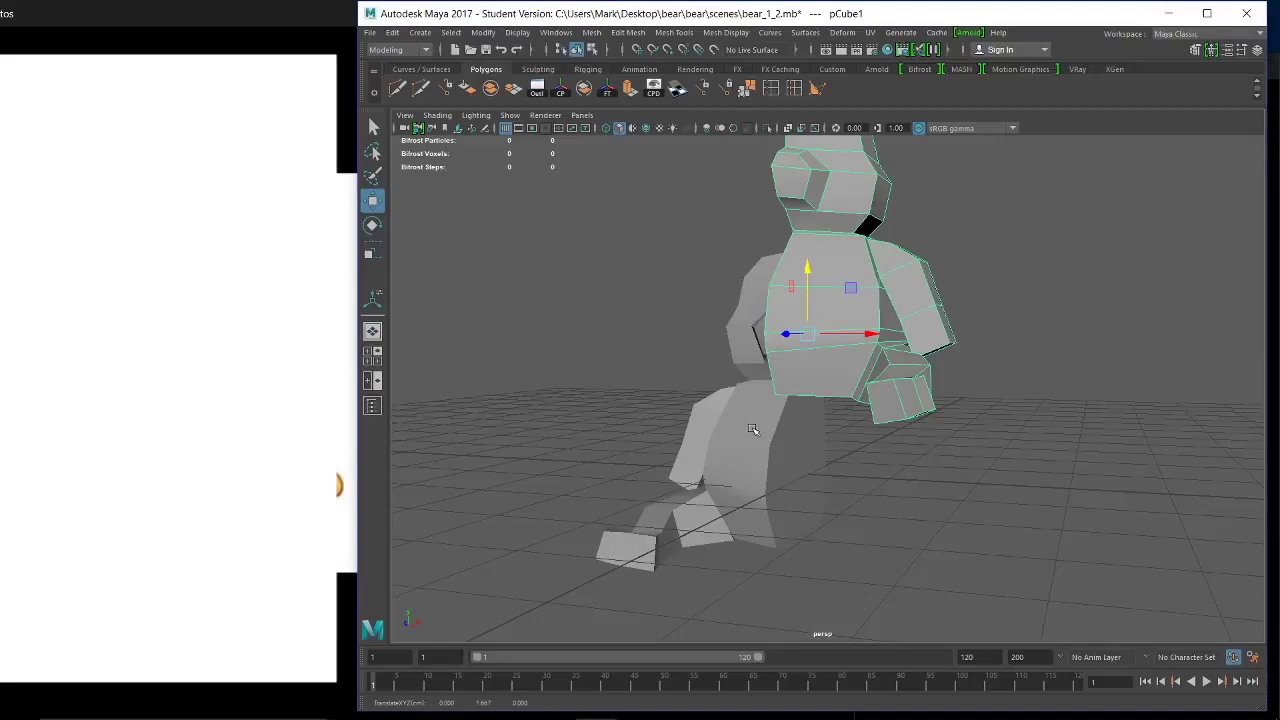
key(ctrl+z)
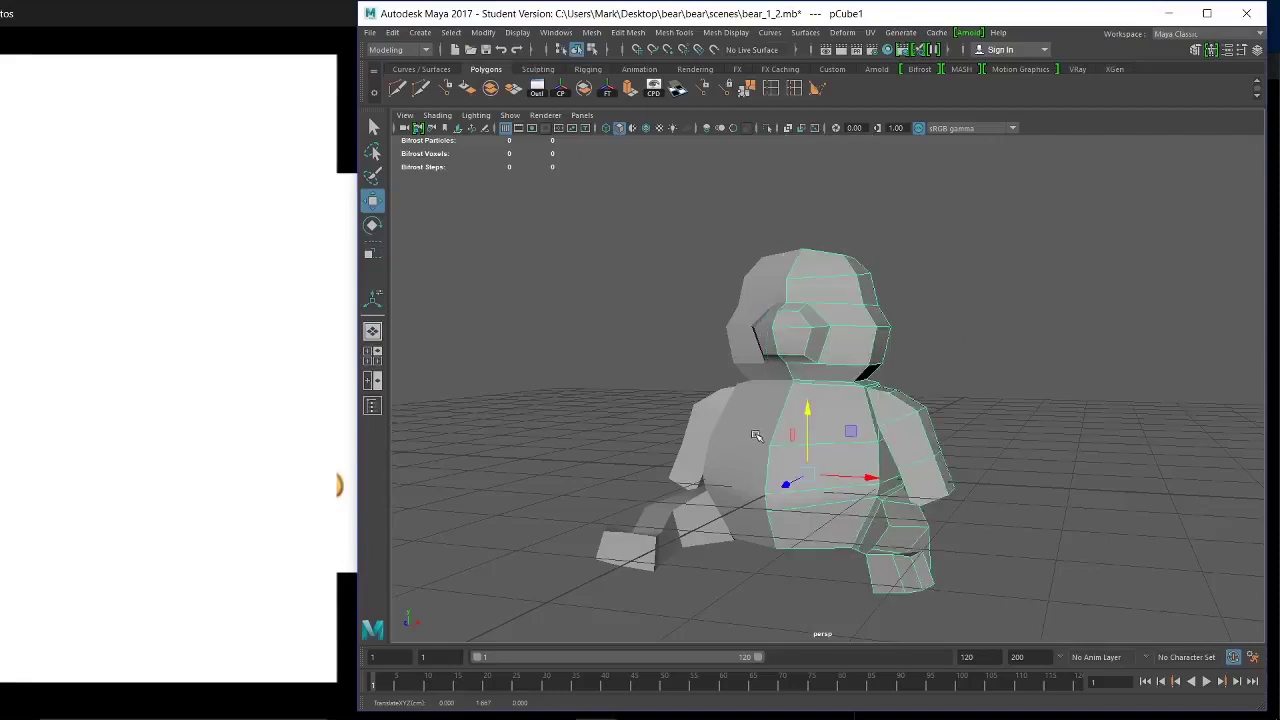
drag(798, 443, 755, 365)
key(ctrl+z)
Select all vertices of both bear halves, raise them together along Y, and check the underside against the grid.
right_drag(877, 448, 806, 322)
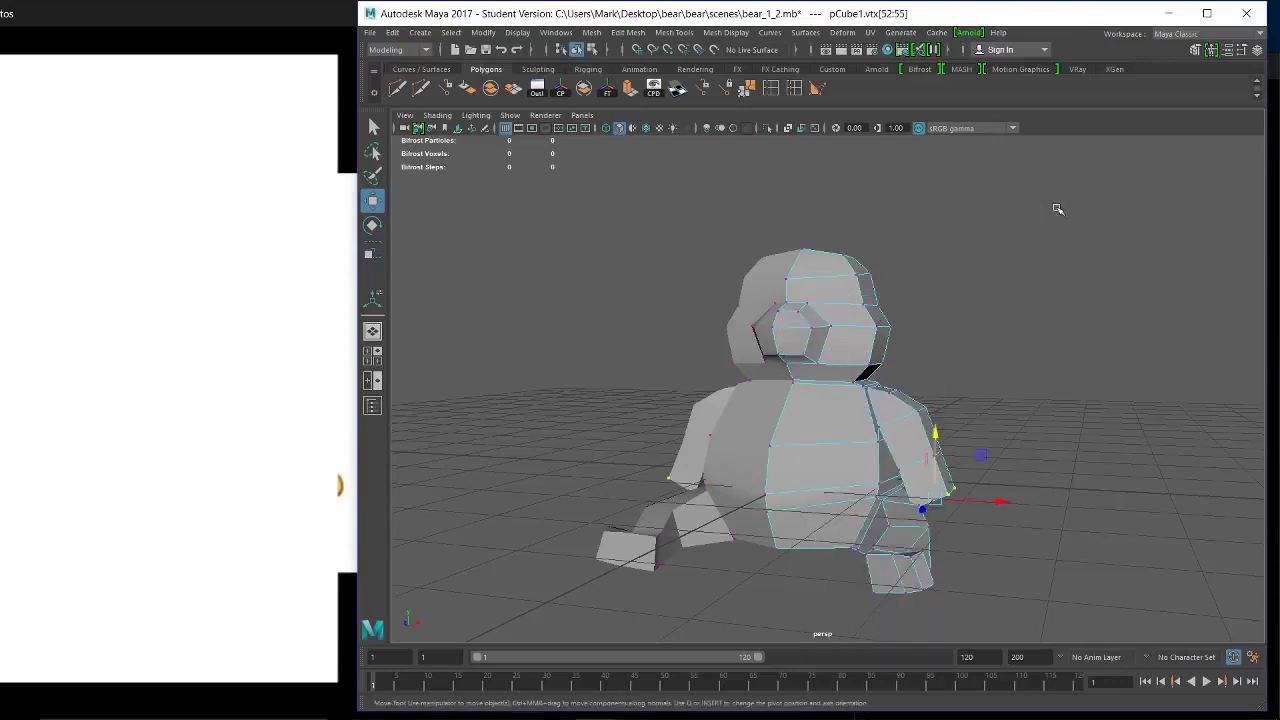
drag(1084, 193, 694, 642)
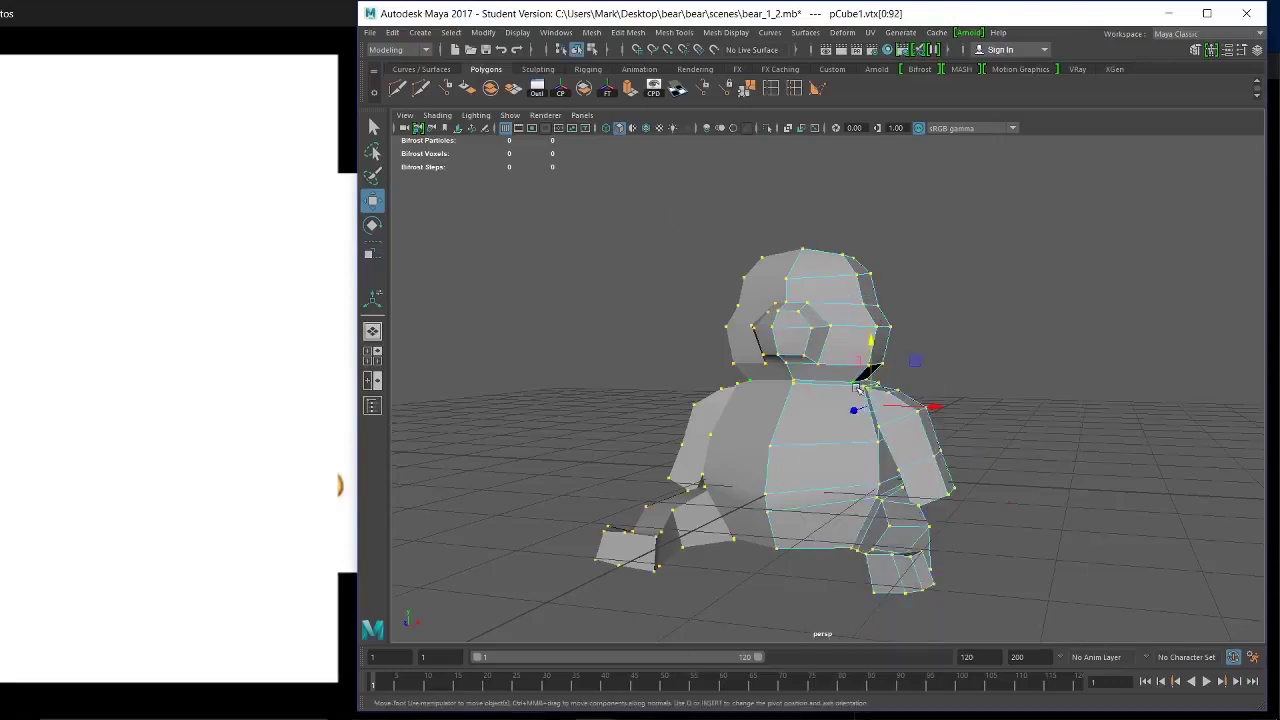
drag(857, 388, 877, 282)
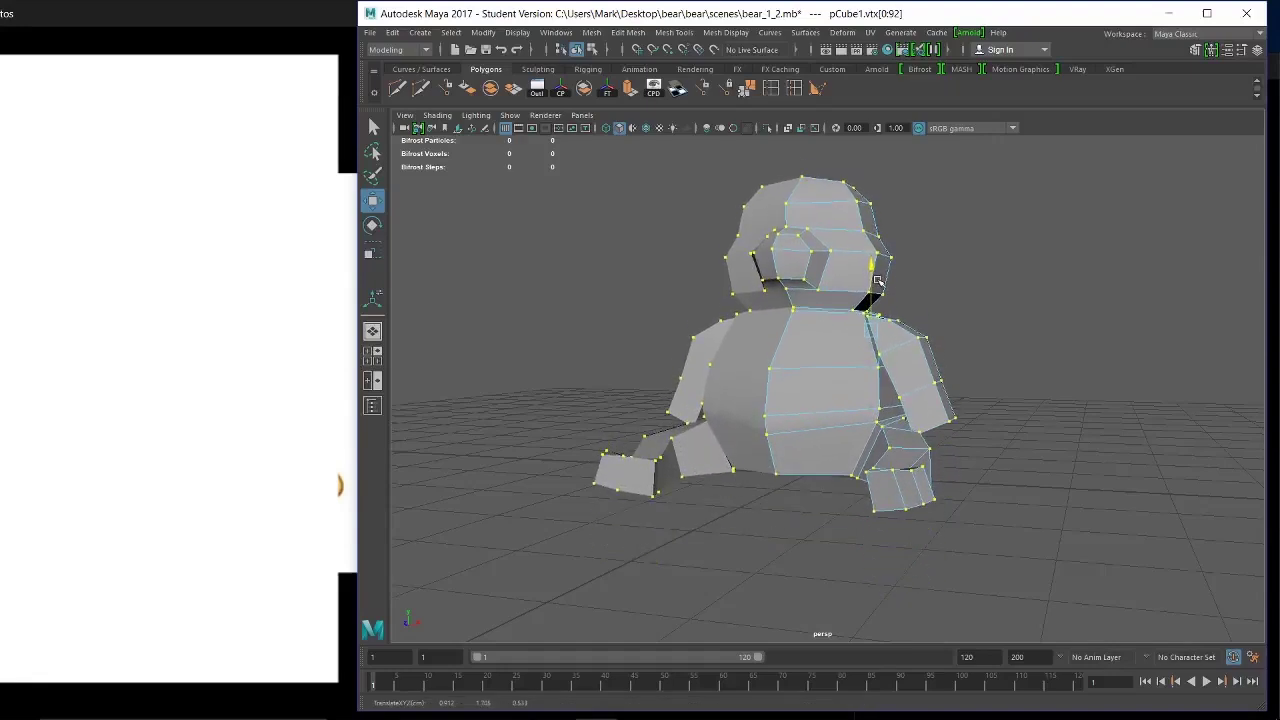
alt+drag(926, 392, 959, 382)
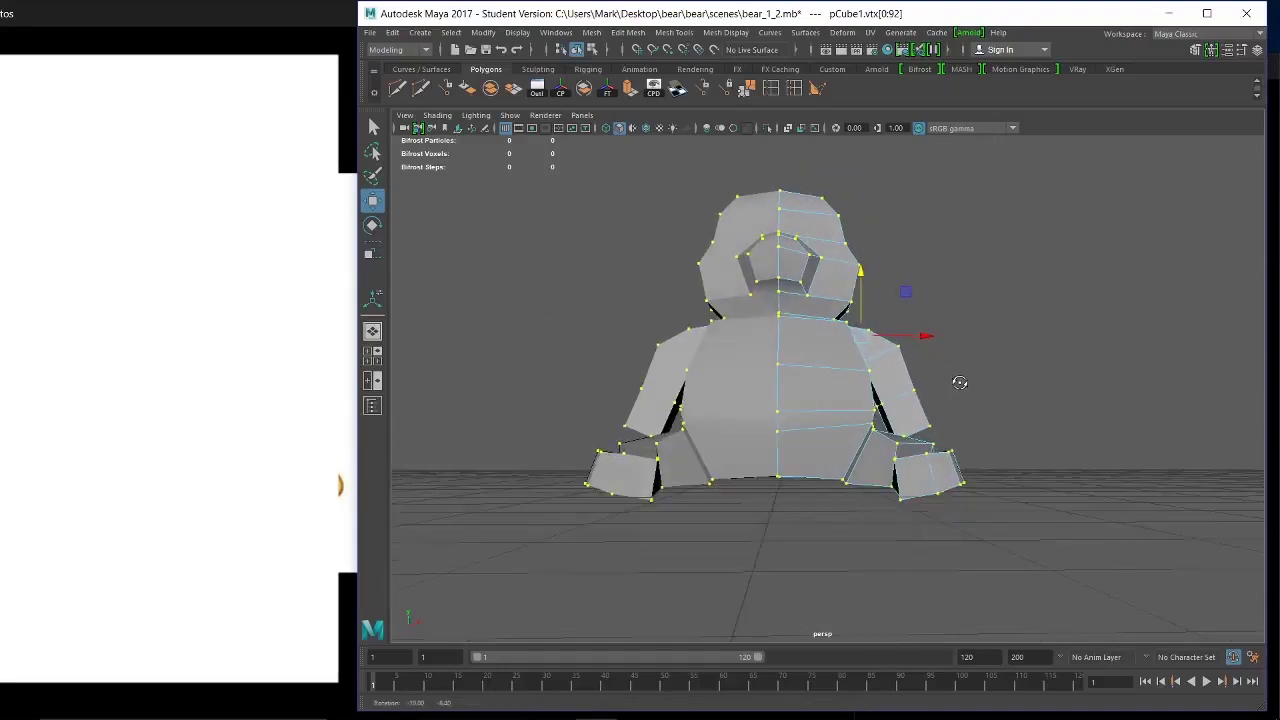
alt+right_drag(959, 382, 946, 477)
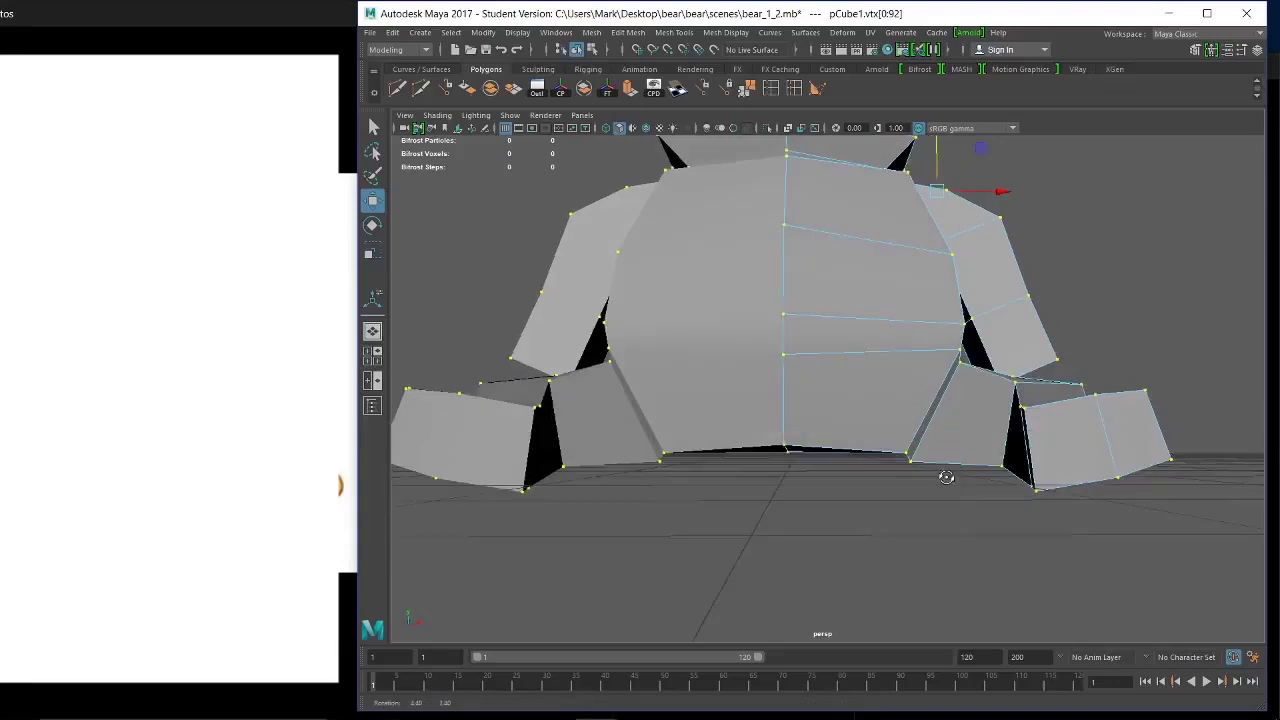
mouse_move(946, 477)
alt+mouse_down()
mouse_move(938, 501)
mouse_move(951, 486)
mouse_move(926, 486)
mouse_move(940, 495)
alt+mouse_up()
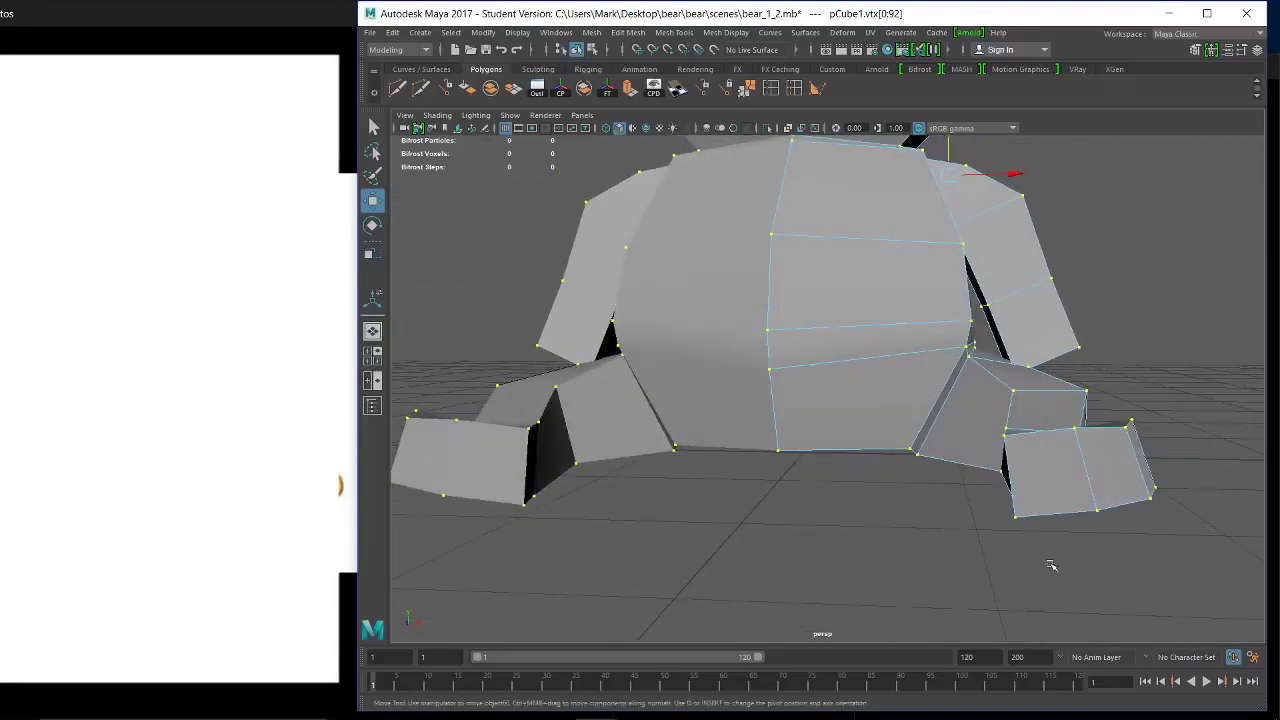
scroll(1050, 603, down, 3)
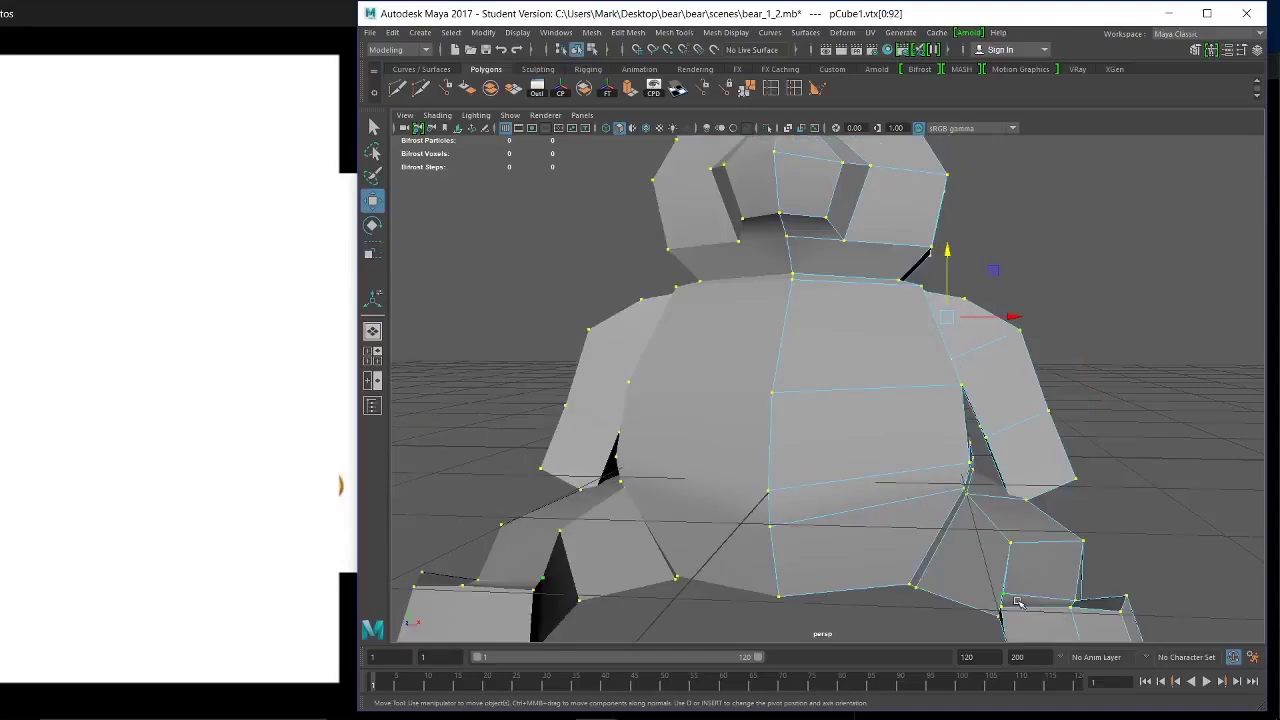
scroll(1000, 596, down, 3)
alt+drag(925, 538, 906, 537)
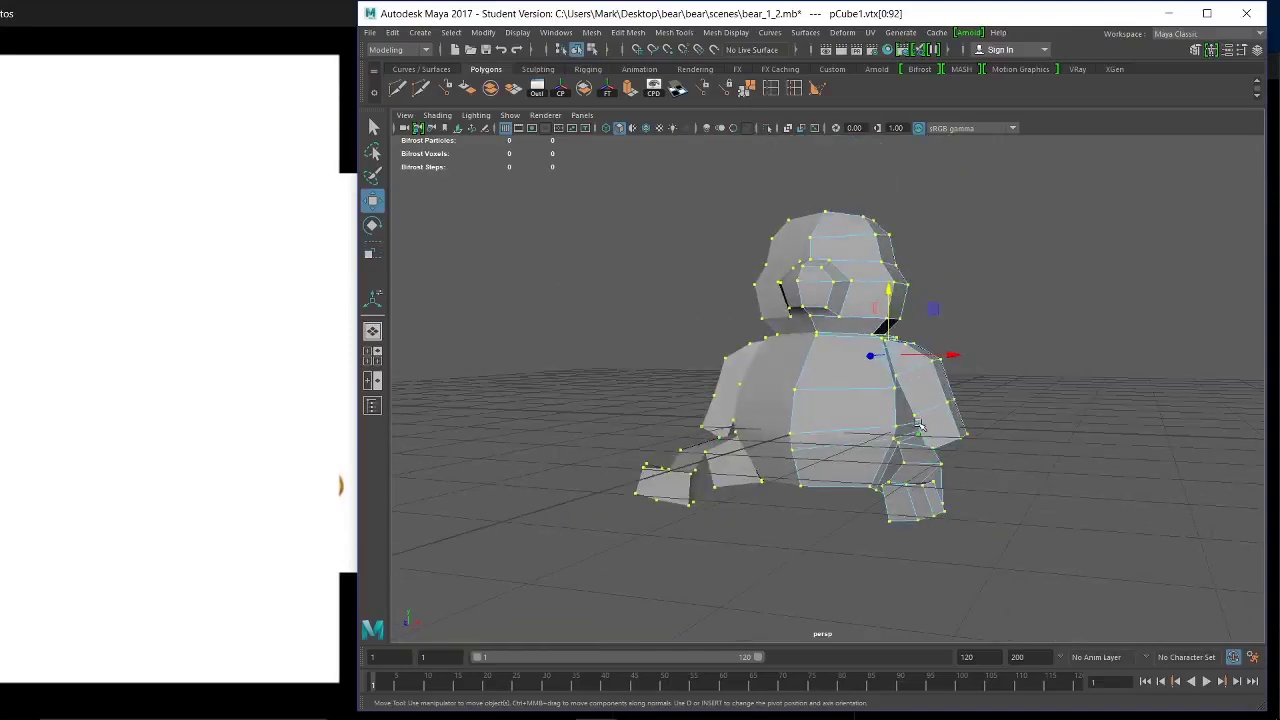
Return to object mode and delete the bear's mirrored half.
click(966, 343)
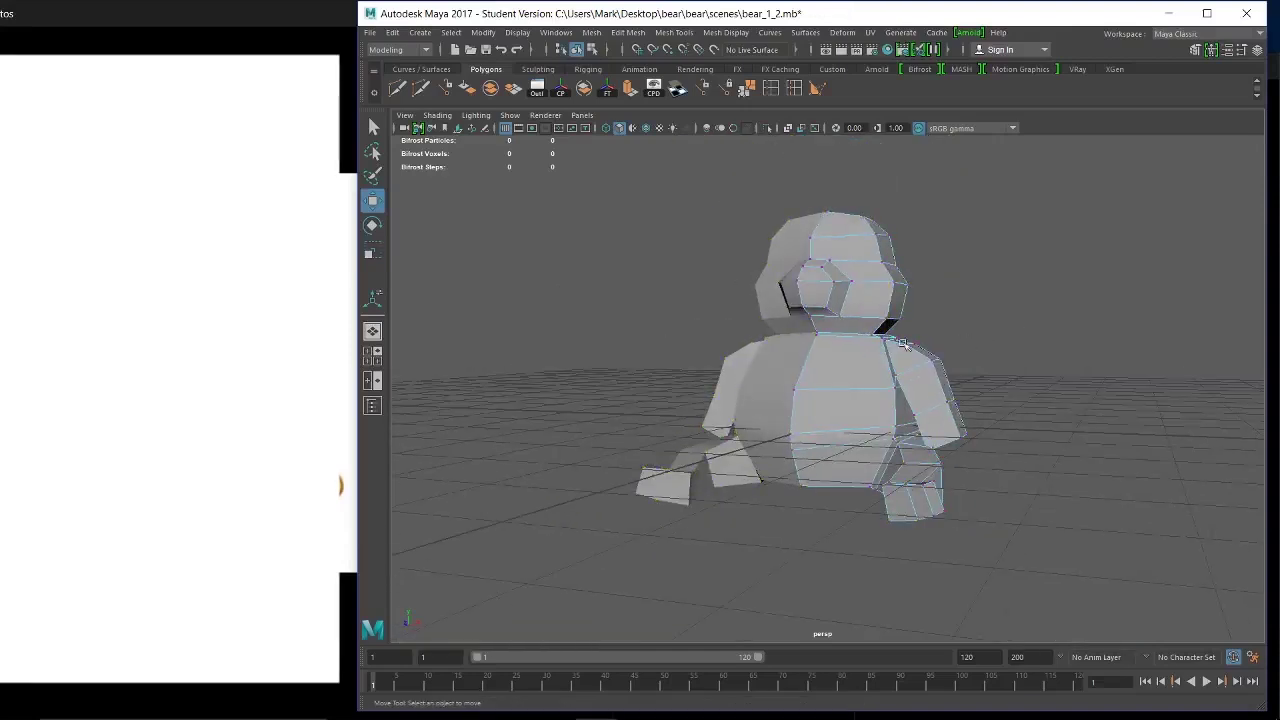
click(797, 385)
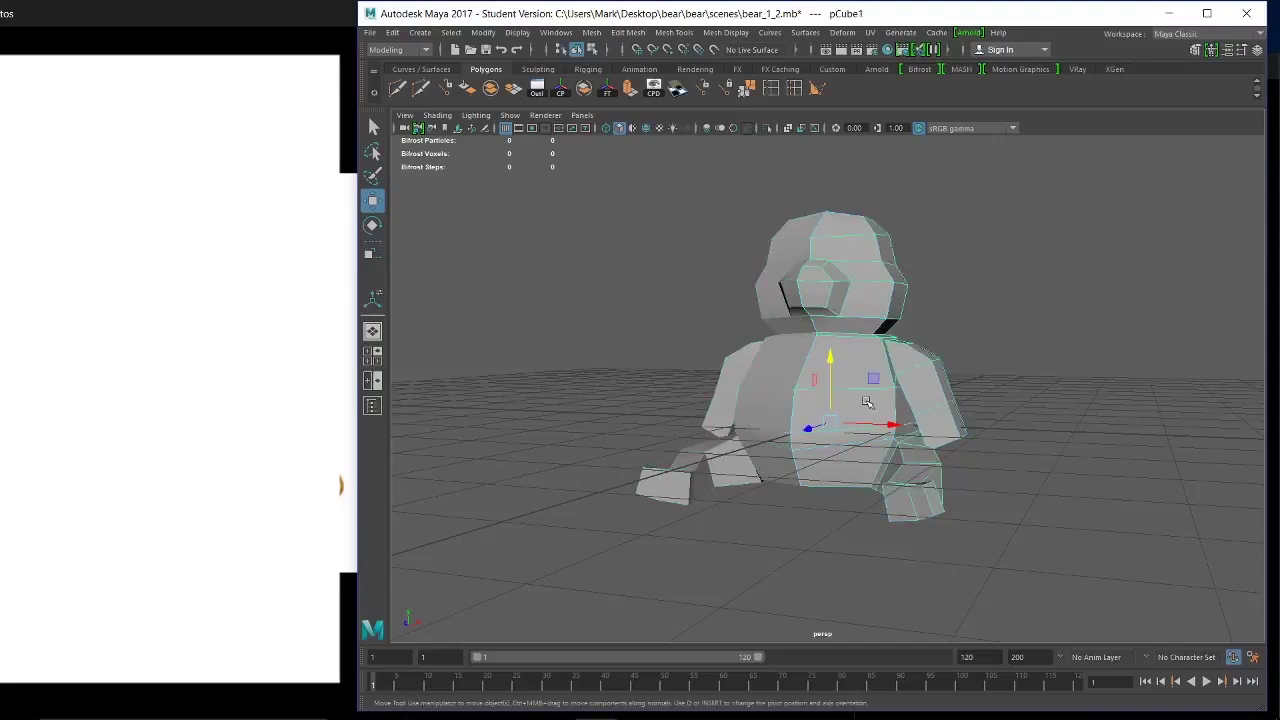
key(Delete)
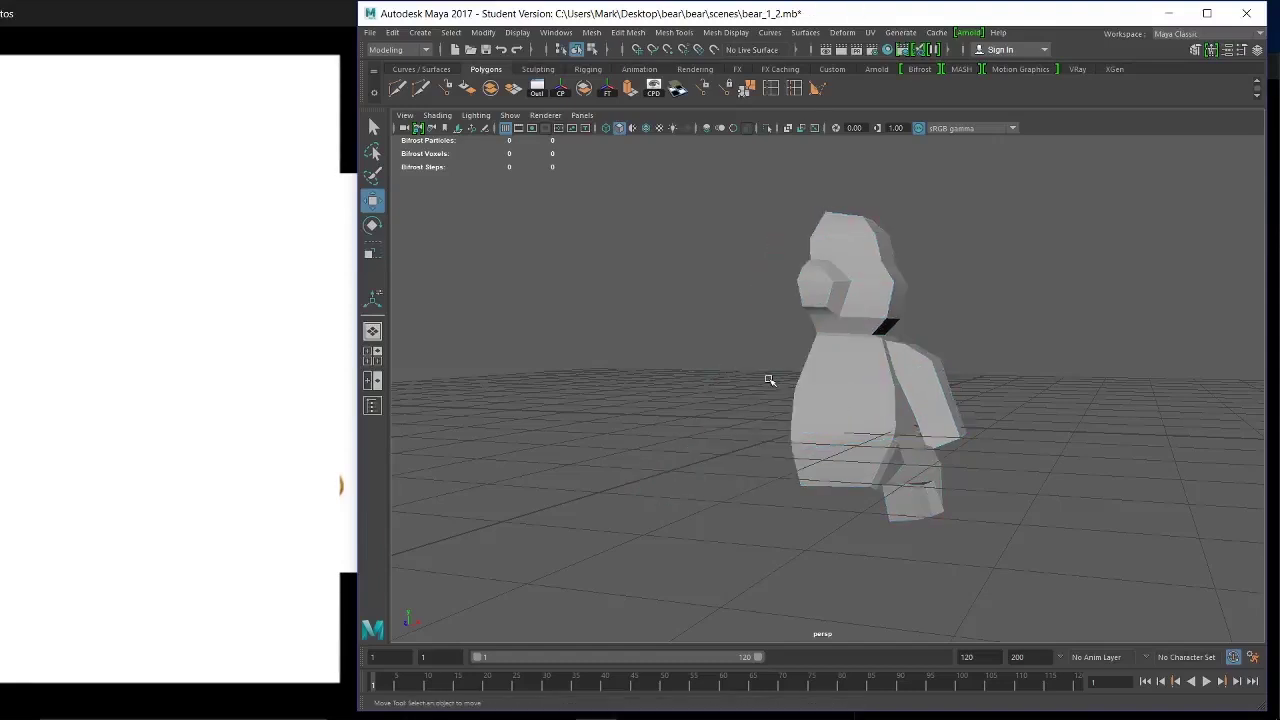
Snap the remaining half's pivot to the torso's bottom vertex beside the thigh.
click(845, 425)
alt+drag(845, 425, 908, 490)
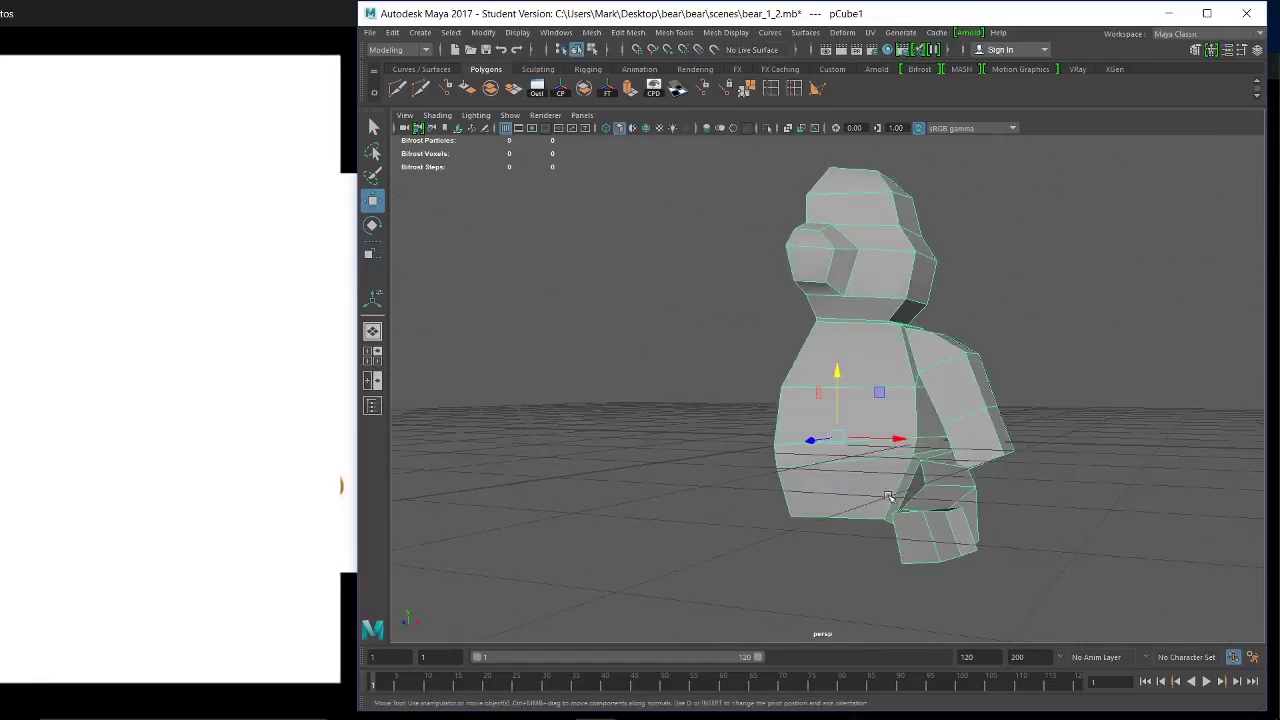
key(d)
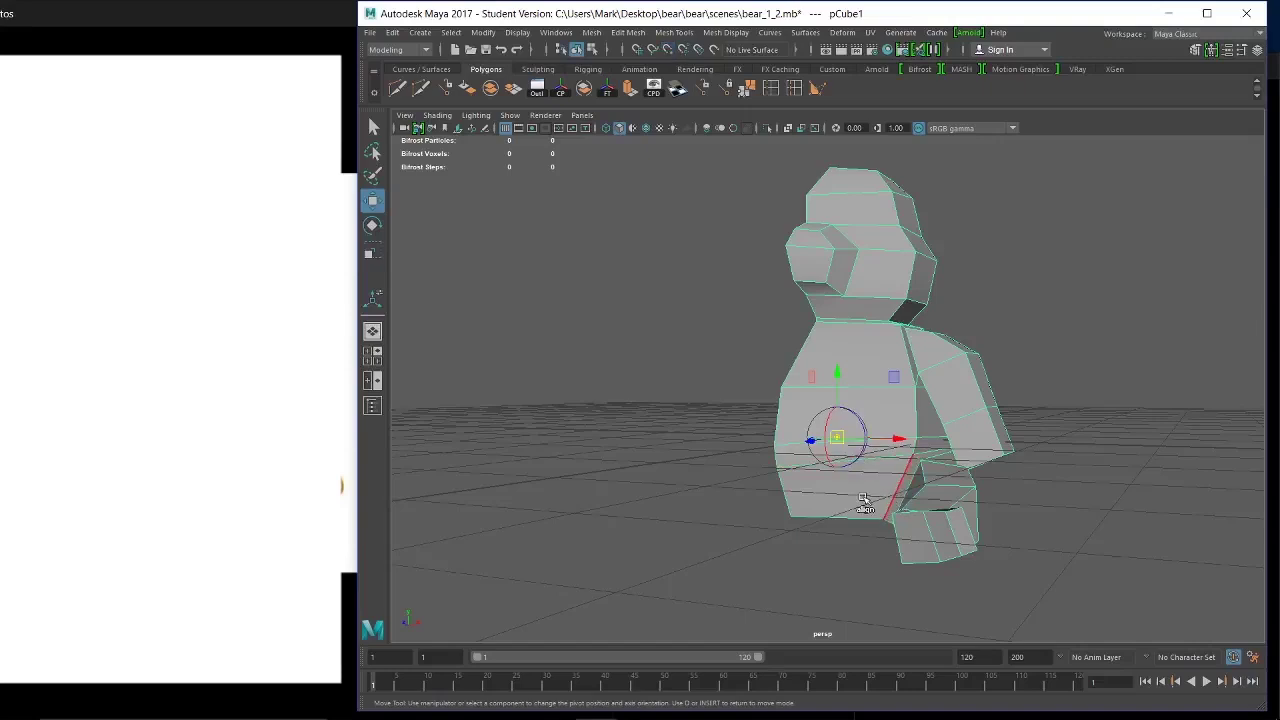
mouse_move(866, 503)
alt+mouse_down()
mouse_move(900, 494)
mouse_move(885, 495)
alt+mouse_up()
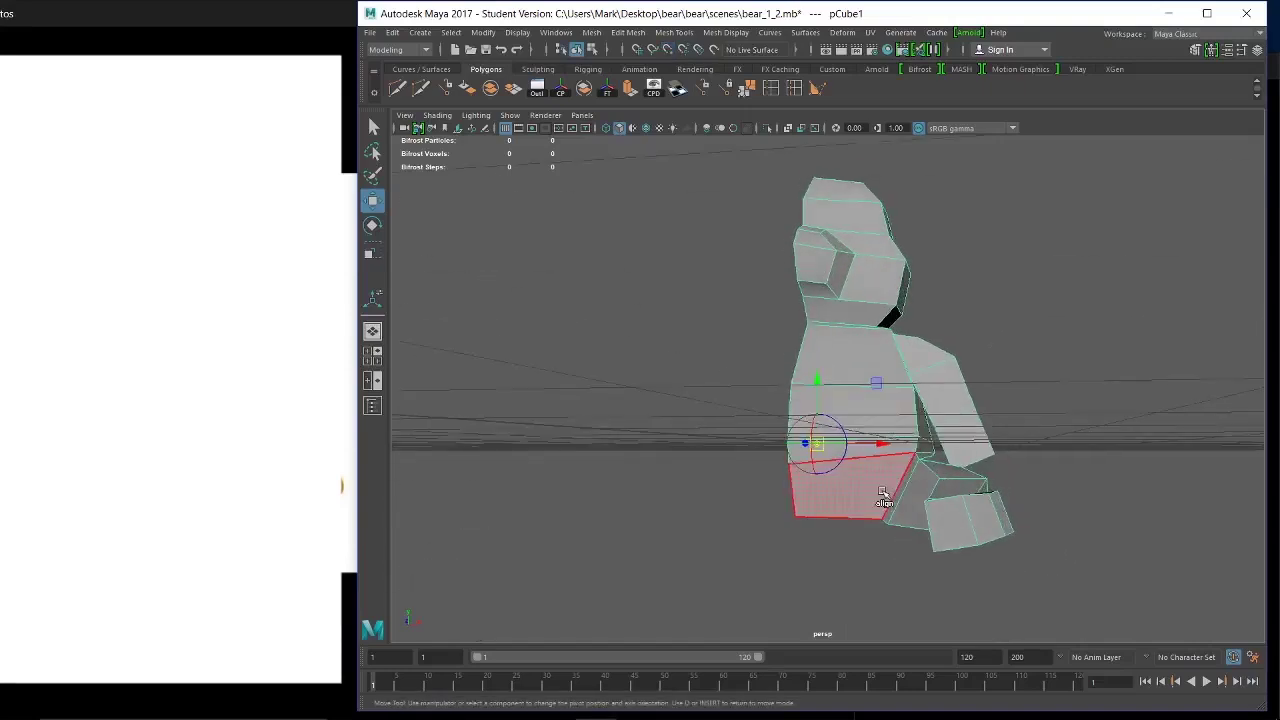
key(v)
drag(829, 447, 910, 511)
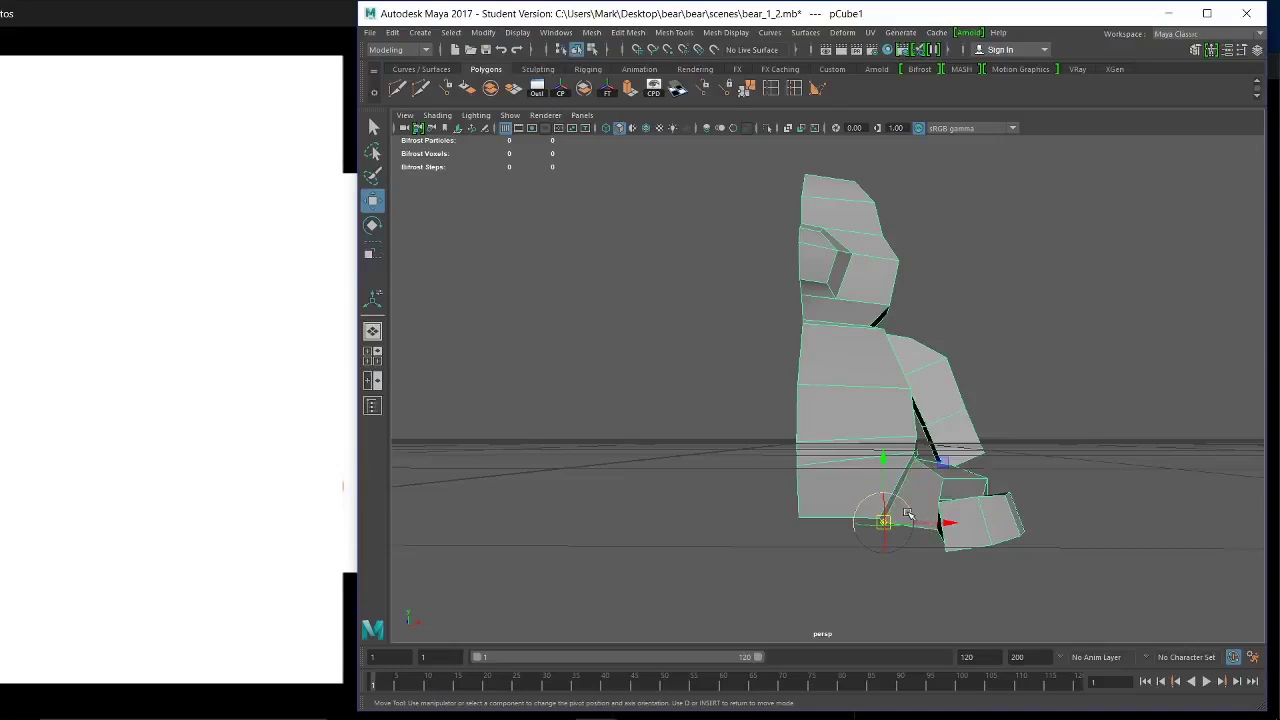
key(d)
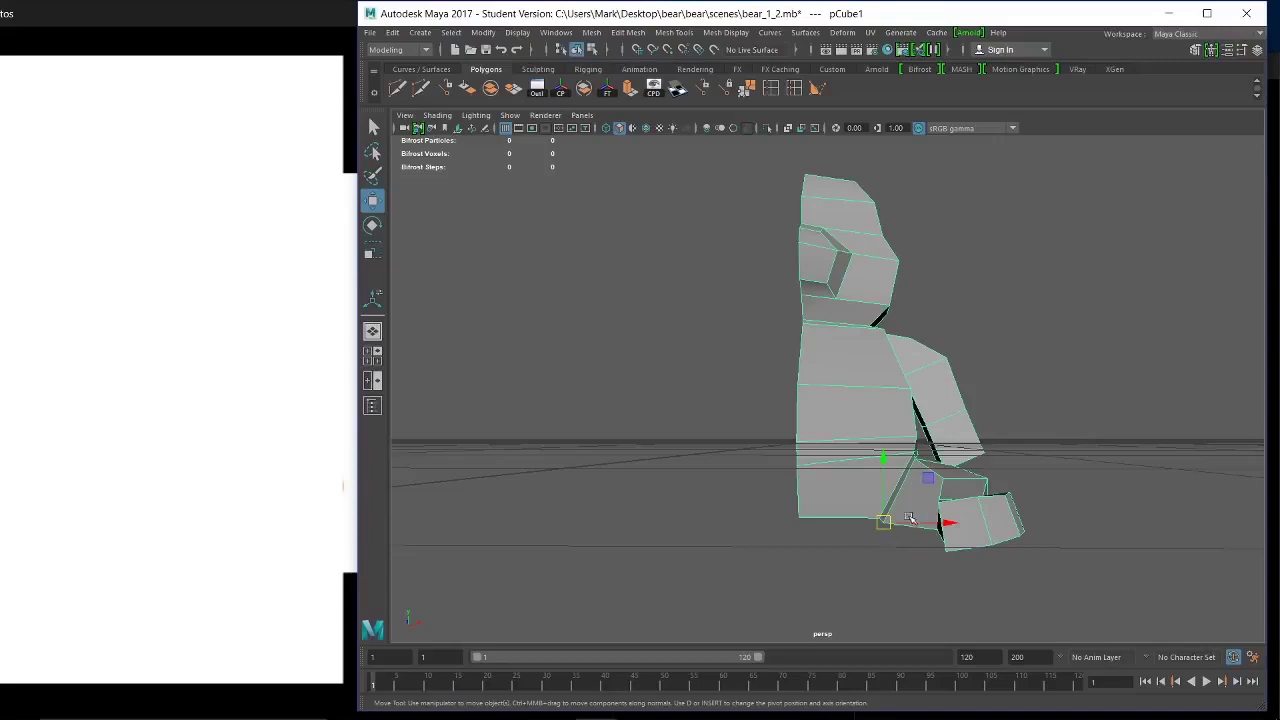
drag(886, 525, 910, 507)
key(ctrl+z)
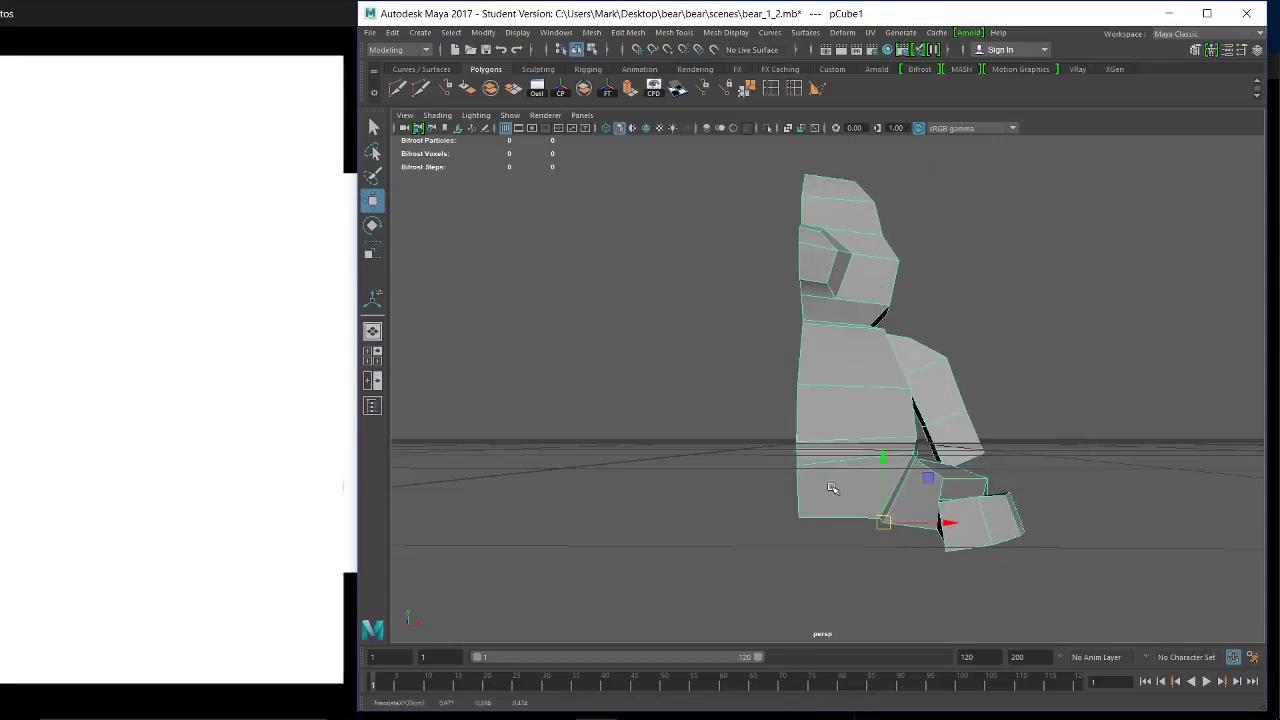
Raise the half bear along Y until its bottom rests on the grid, and check it from low angles.
alt+drag(832, 487, 877, 500)
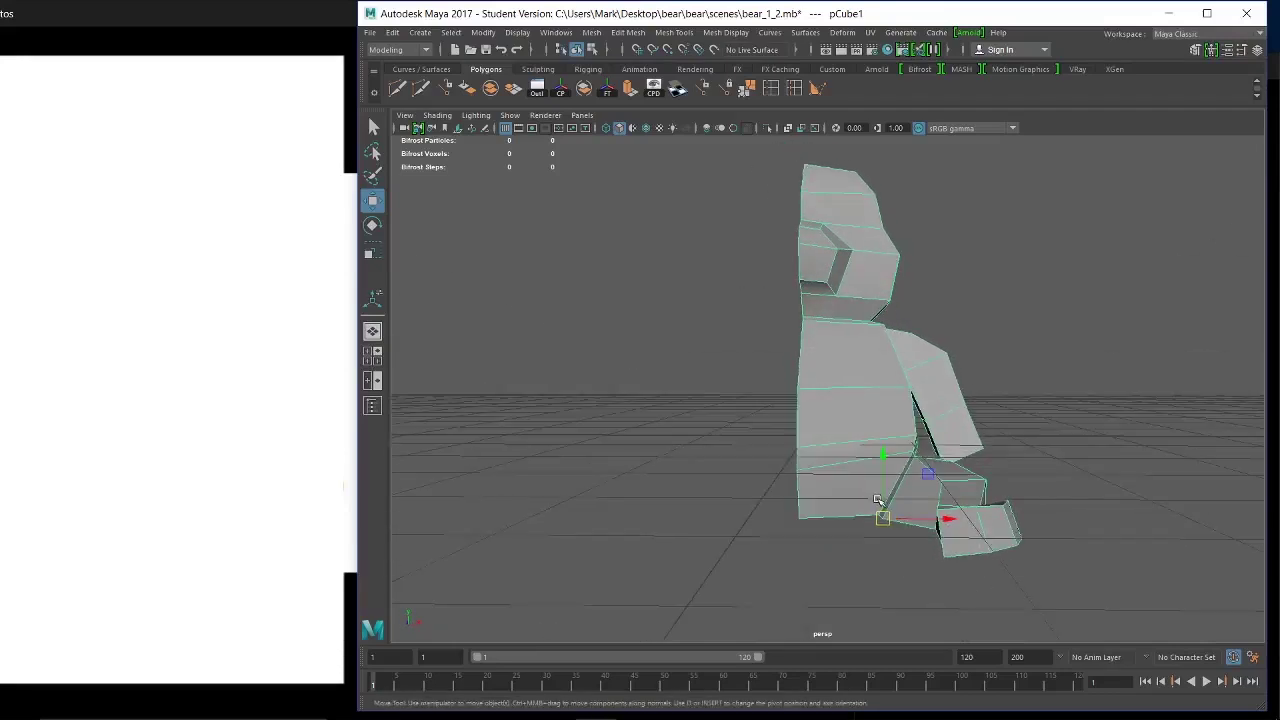
drag(888, 453, 878, 442)
mouse_move(914, 506)
alt+mouse_down()
mouse_move(920, 494)
mouse_move(933, 504)
alt+mouse_up()
alt+drag(829, 450, 885, 453)
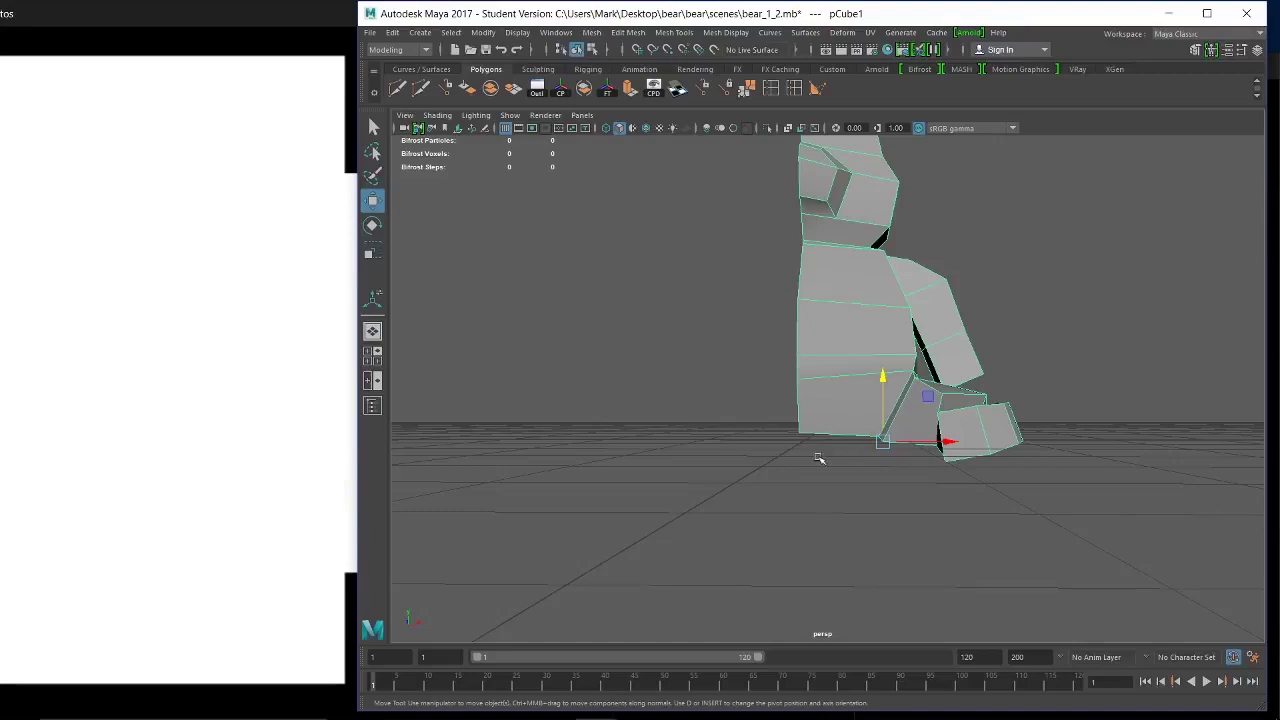
alt+drag(827, 447, 802, 447)
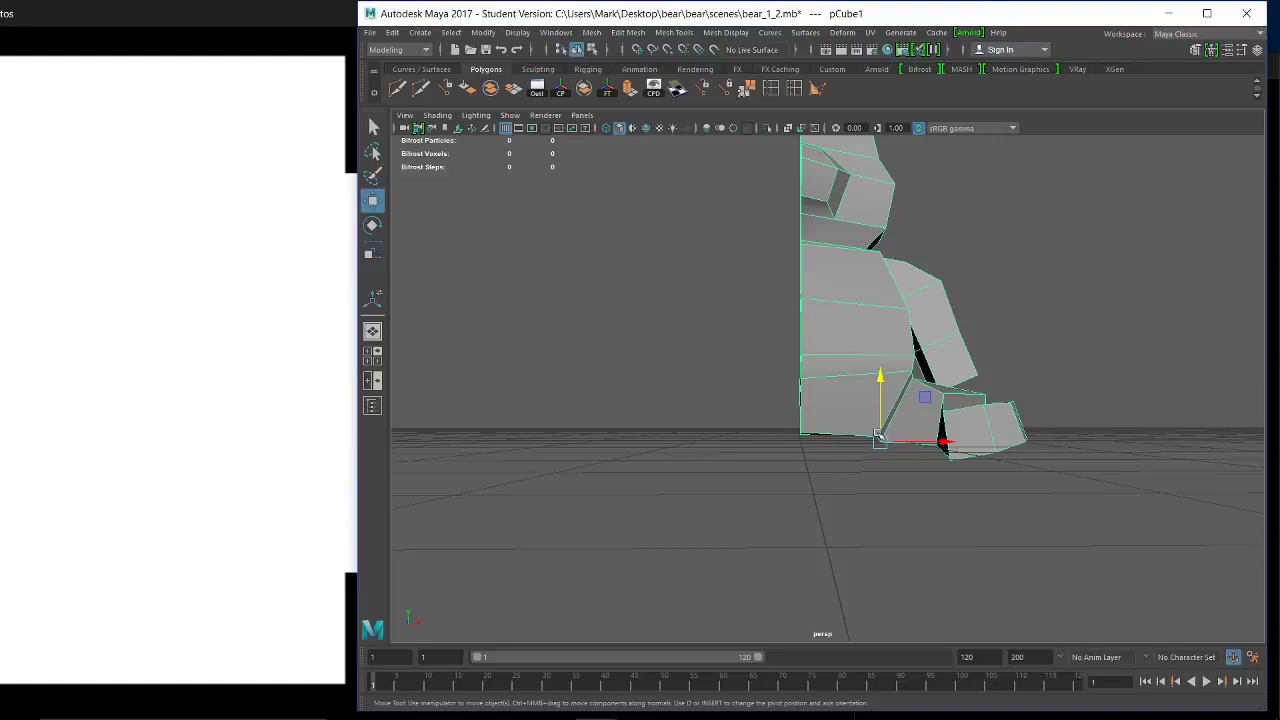
mouse_move(862, 446)
alt+mouse_down()
mouse_move(943, 457)
mouse_move(860, 465)
alt+mouse_up()
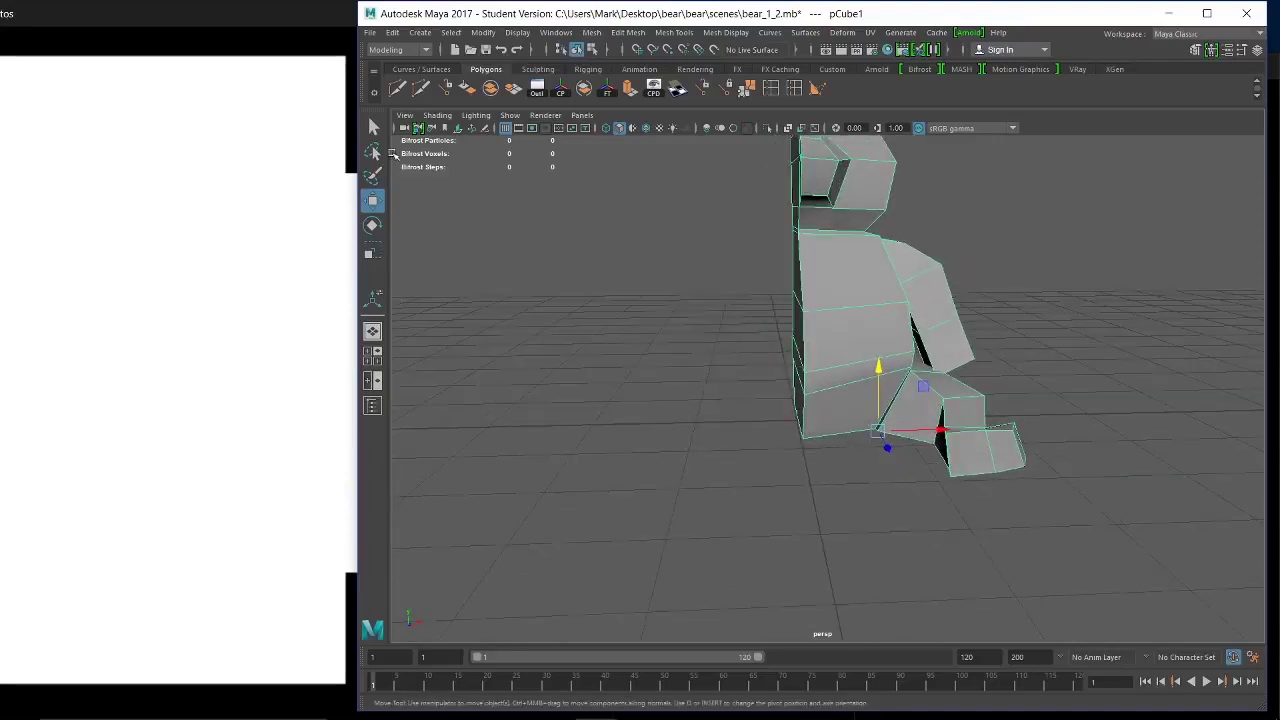
Create a polygon plane primitive.
click(420, 32)
mouse_move(470, 84)
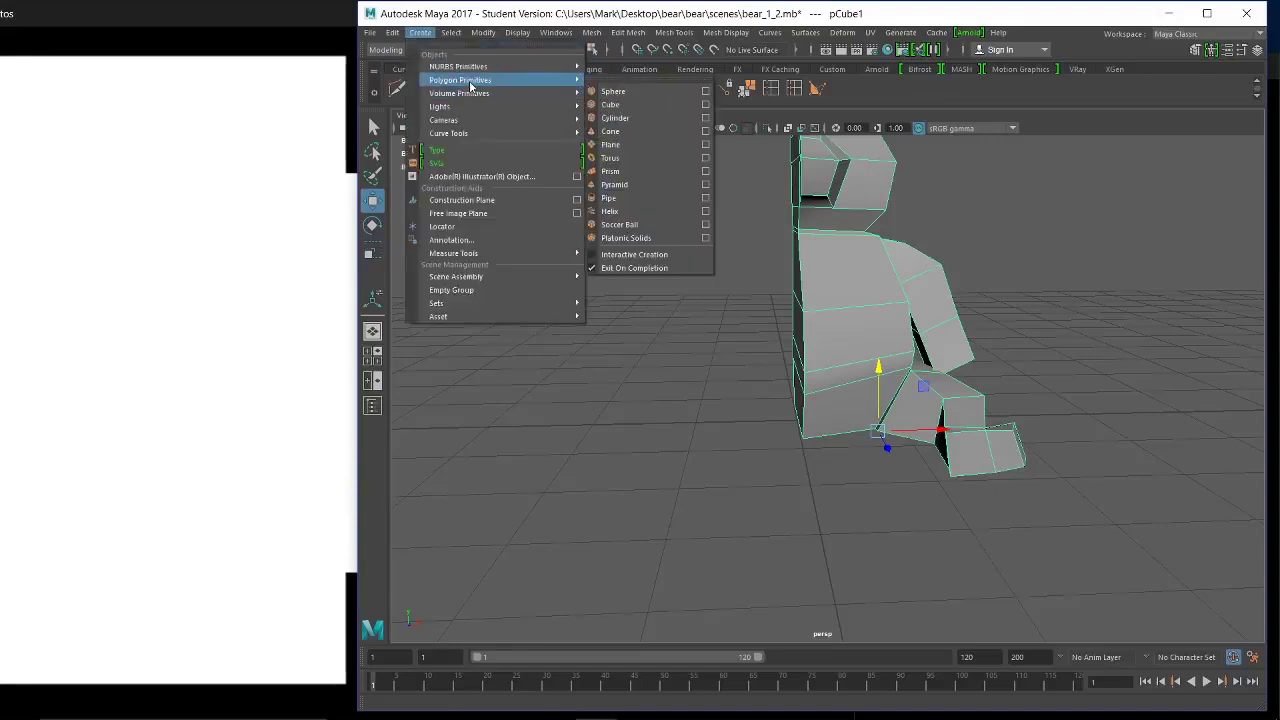
click(654, 148)
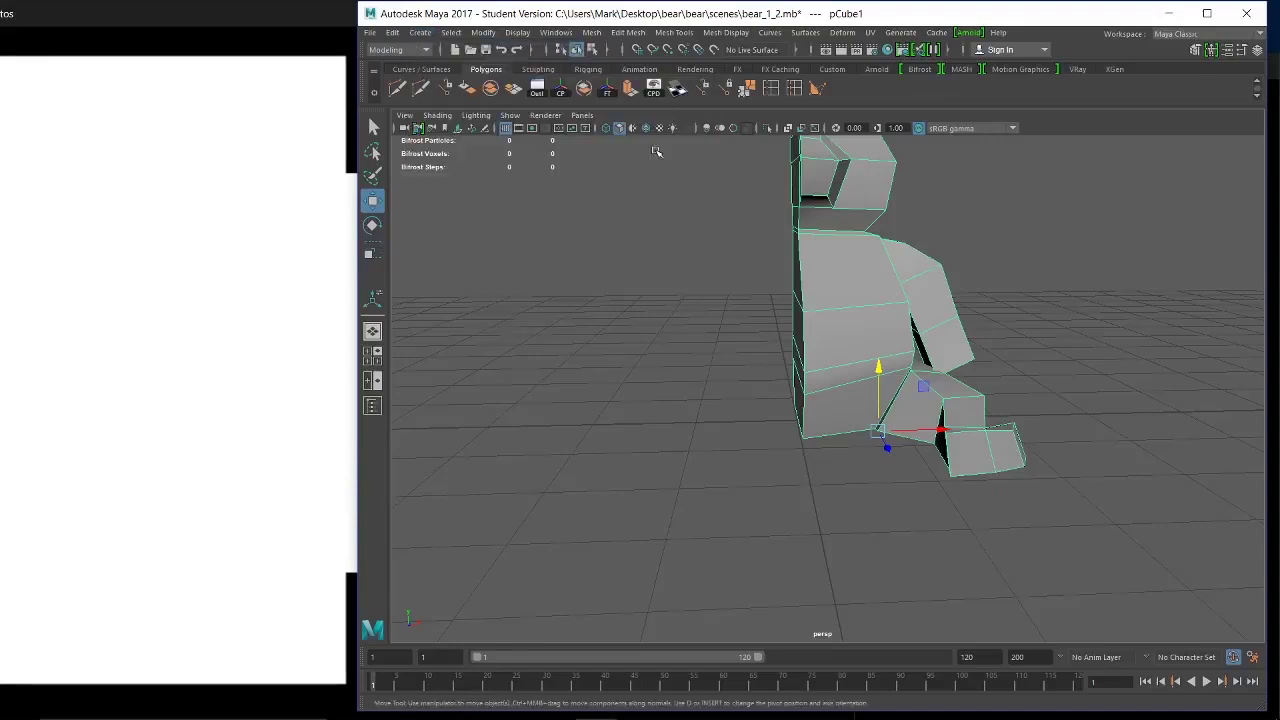
Scale the new plane up uniformly into a large ground plane under the bear and check the bear against it from the side.
key(r)
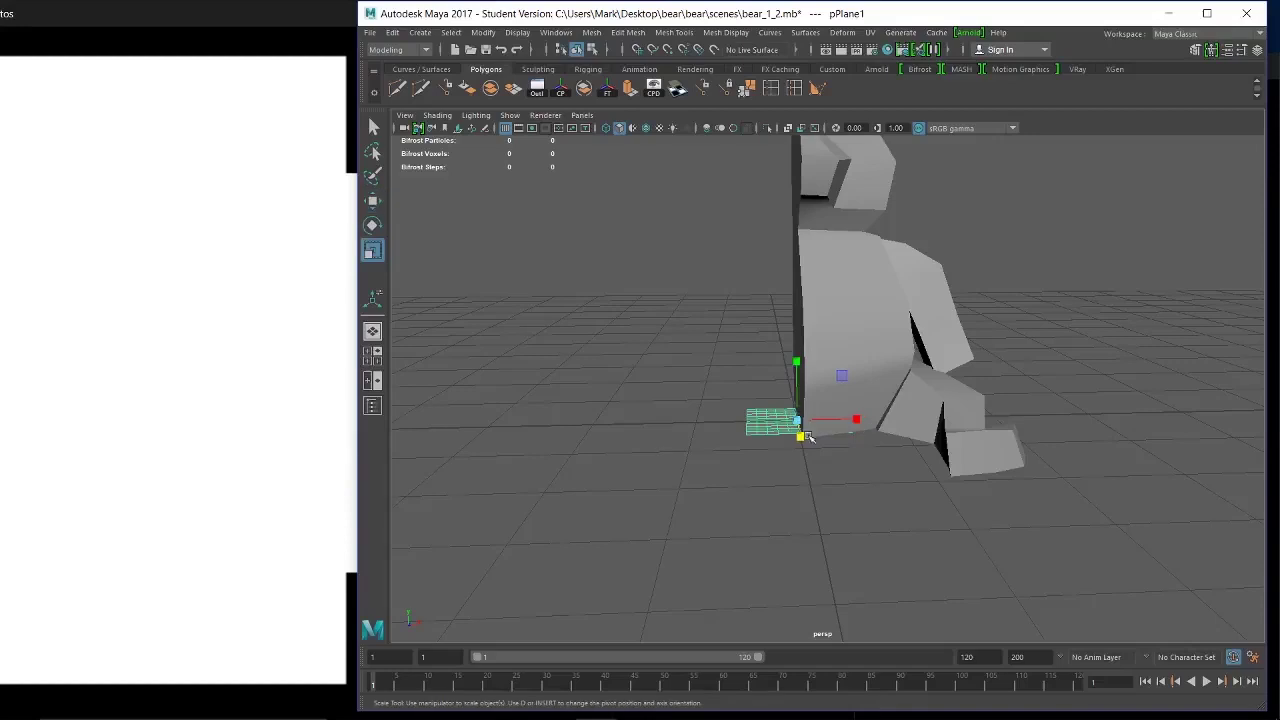
drag(797, 421, 1265, 693)
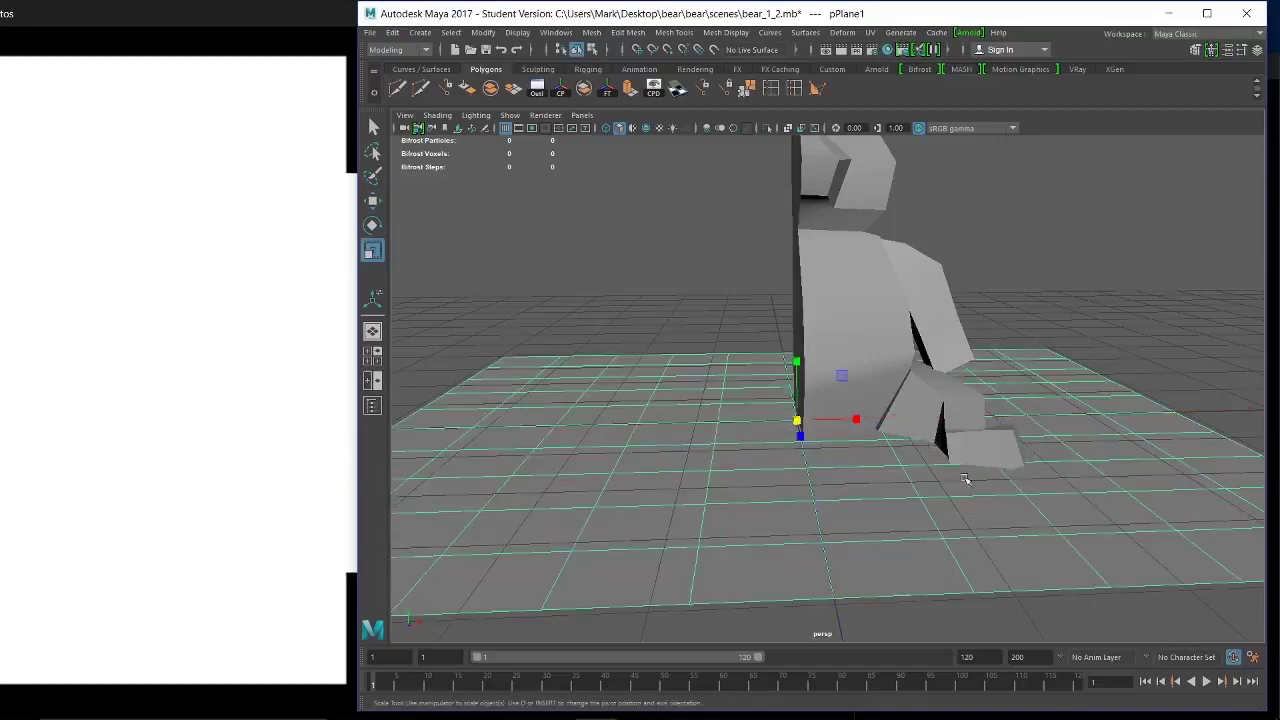
drag(798, 420, 1059, 492)
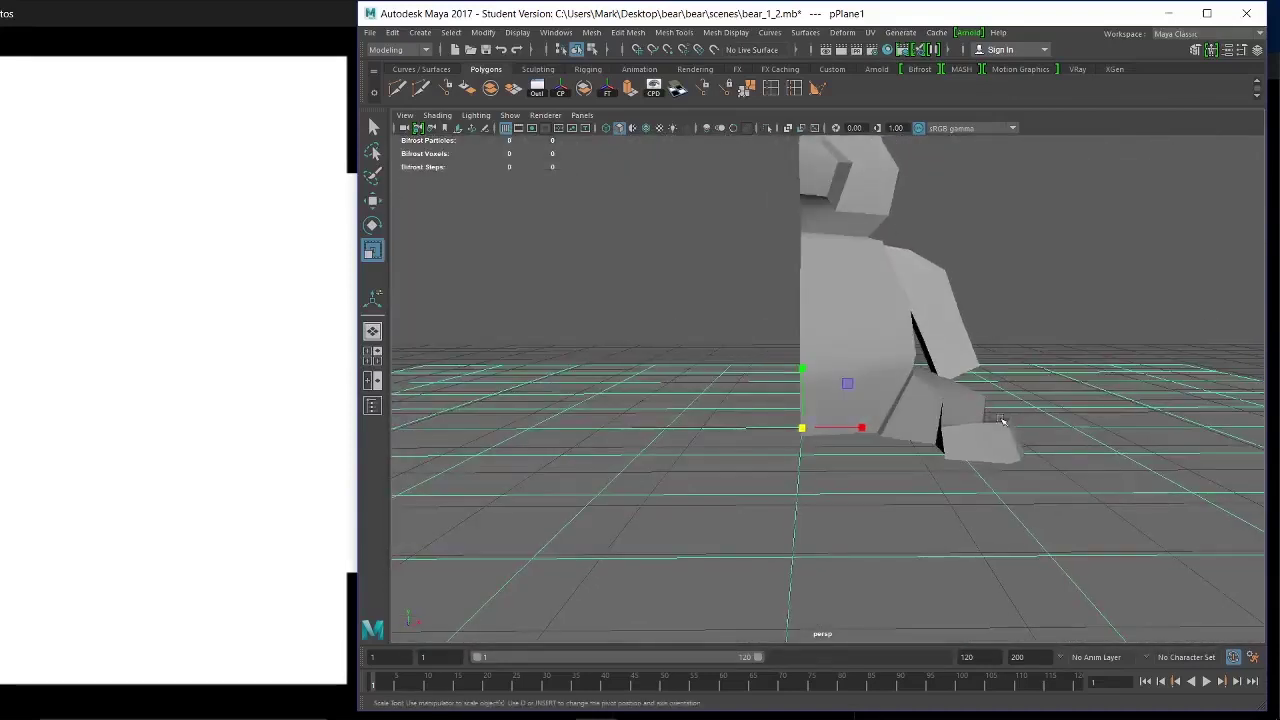
alt+drag(1003, 421, 919, 407)
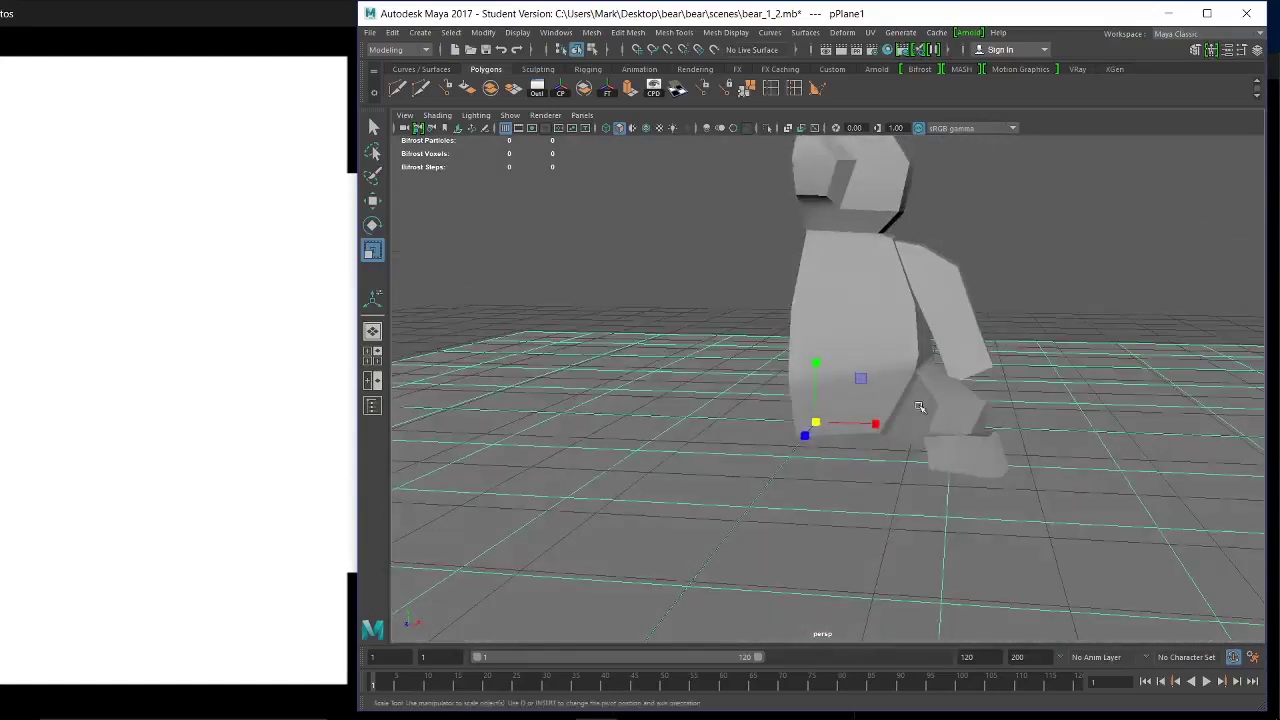
alt+drag(1040, 259, 895, 431)
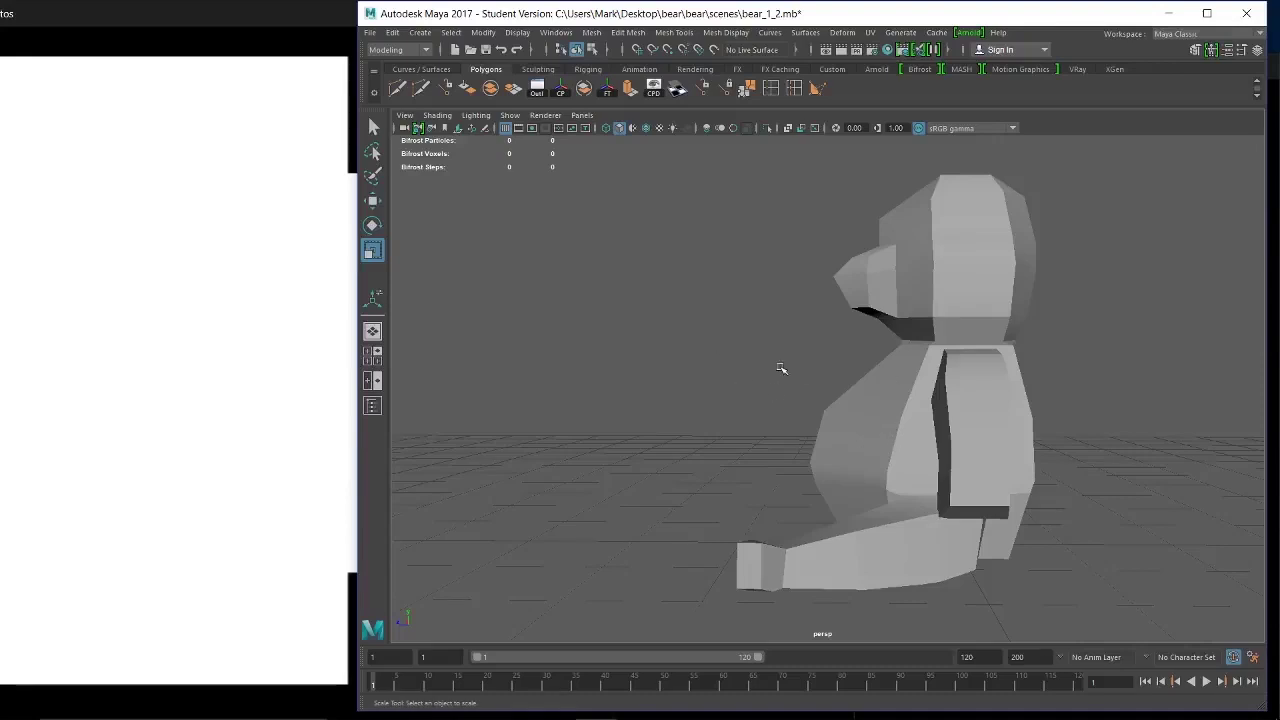
alt+drag(680, 360, 757, 369)
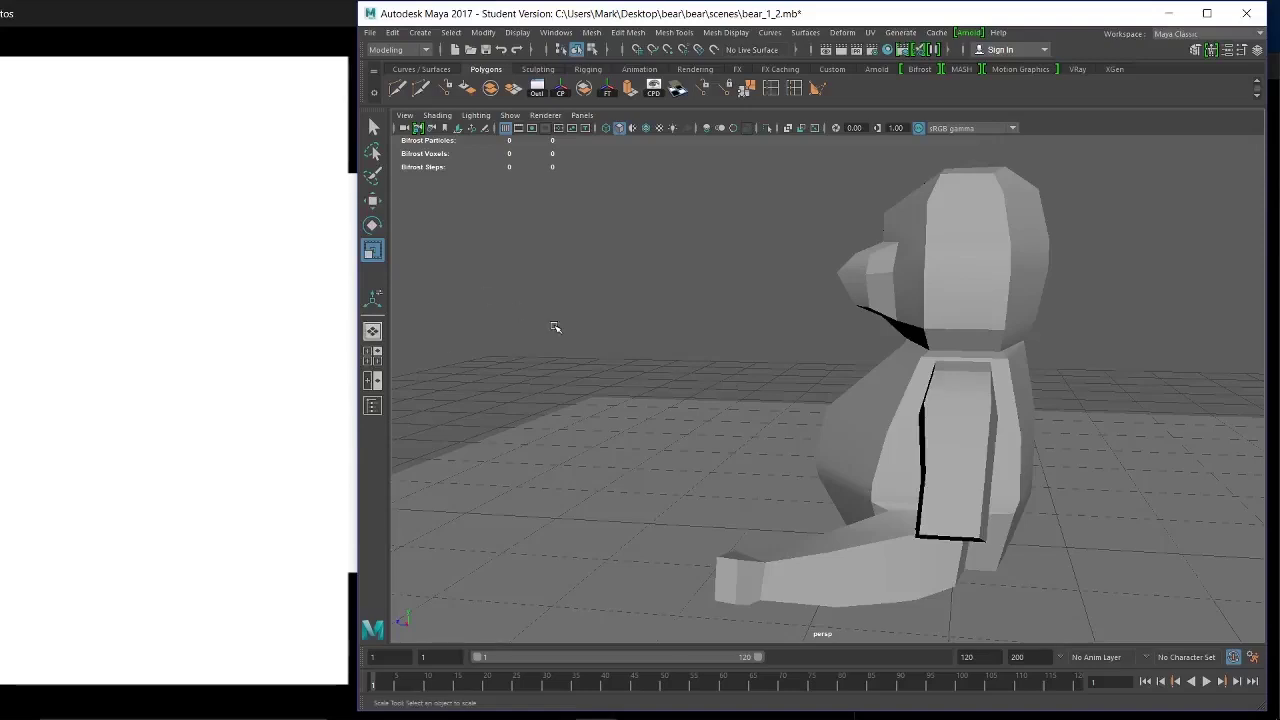
Try to mirror the half bear with Duplicate Special about its pivot beside the thigh, and undo it.
alt+drag(846, 371, 926, 400)
click(926, 400)
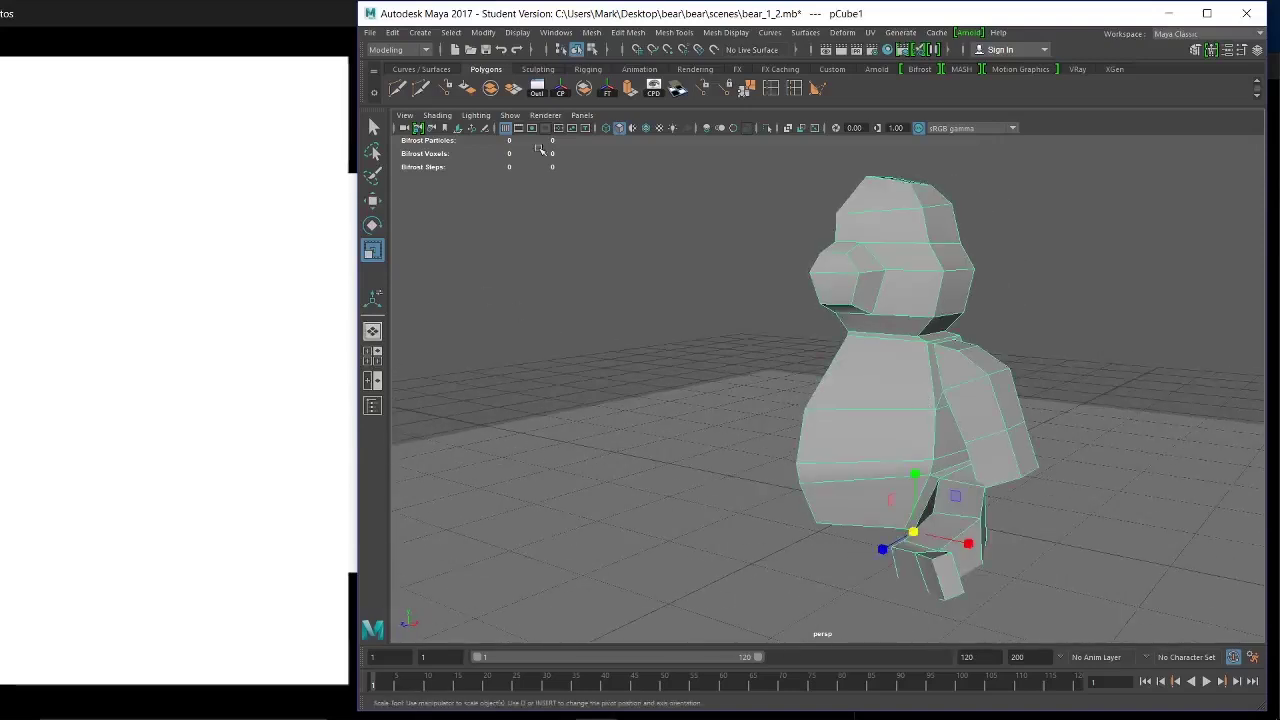
click(392, 32)
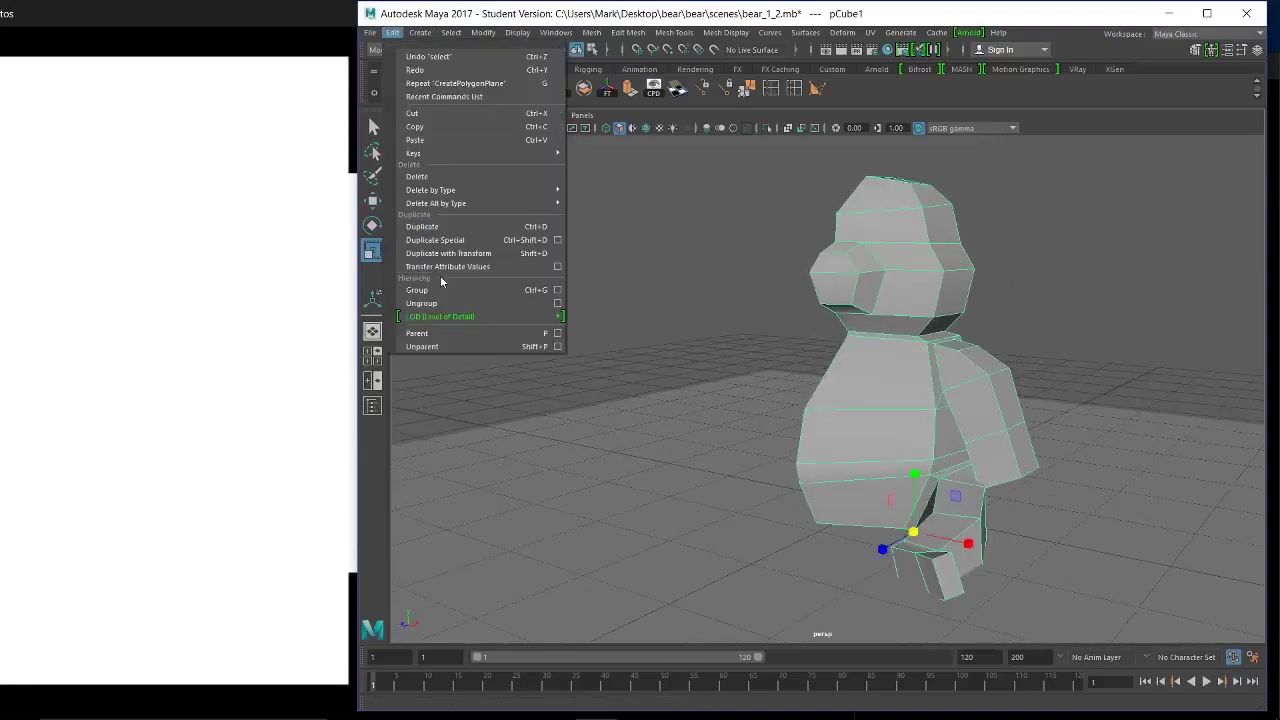
click(492, 240)
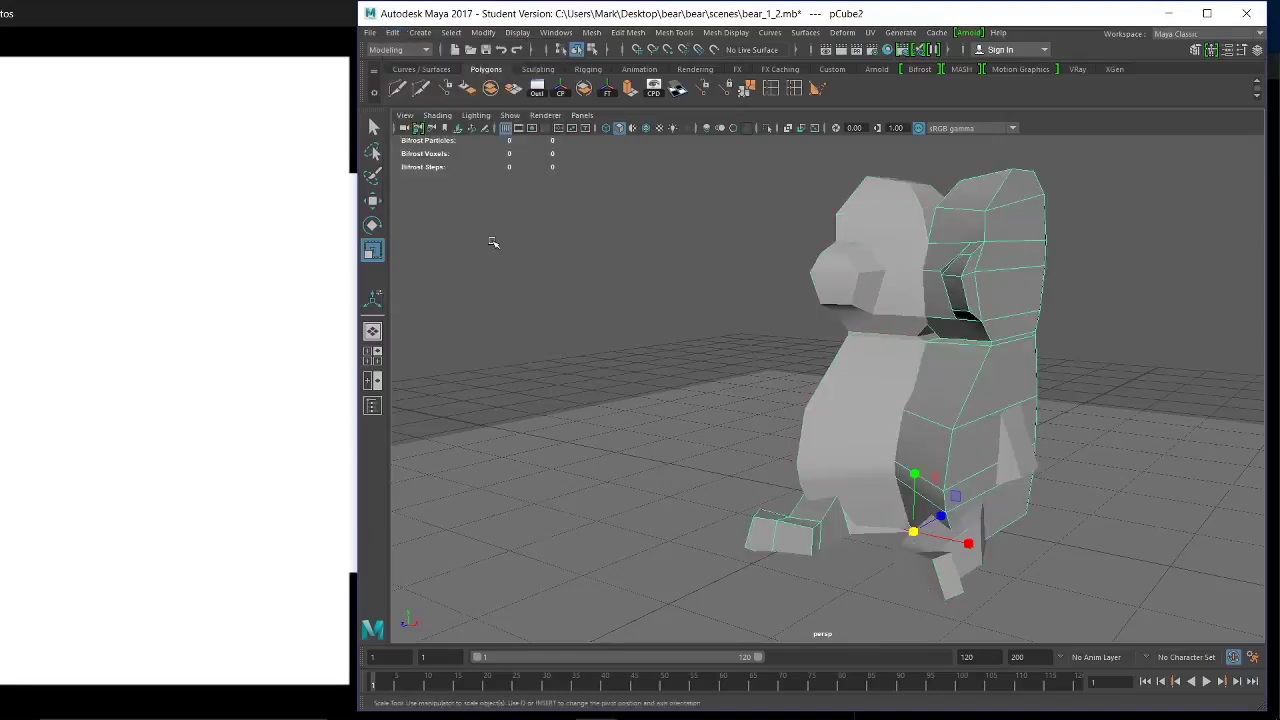
key(ctrl+z)
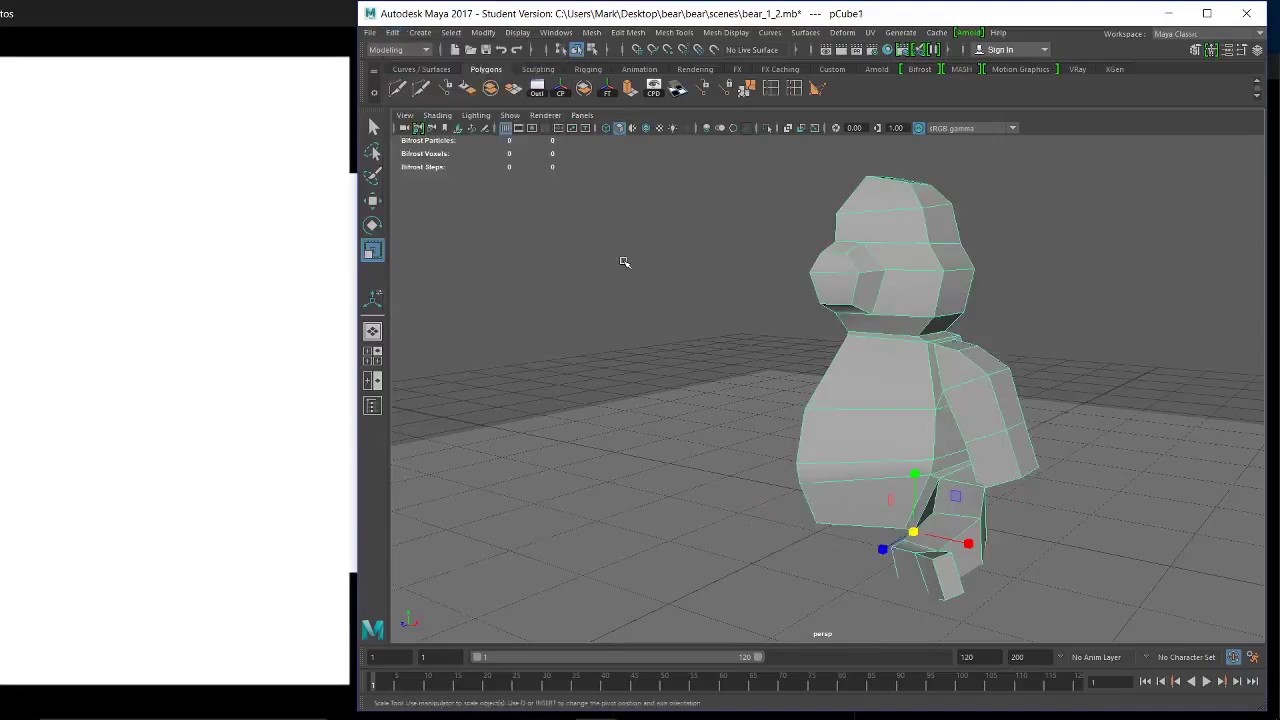
Snap the half bear's pivot to a belly vertex on the torso's open centre edge.
alt+drag(623, 263, 817, 347)
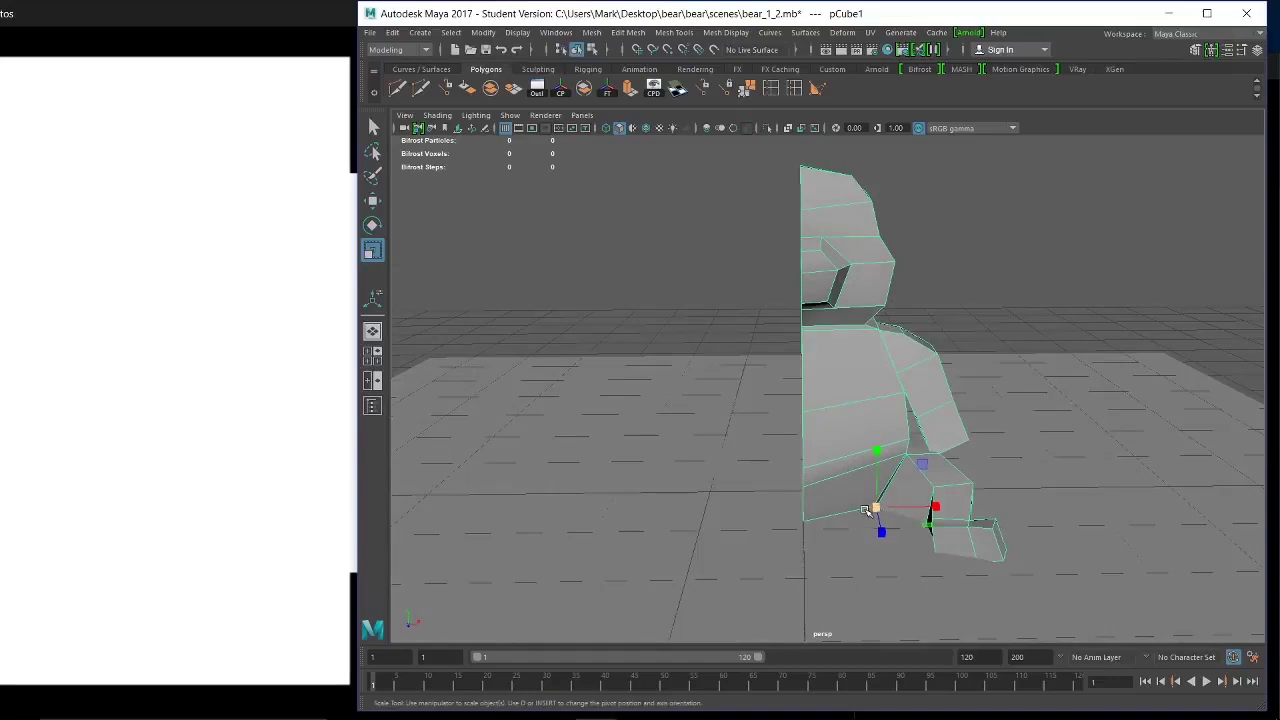
key(d)
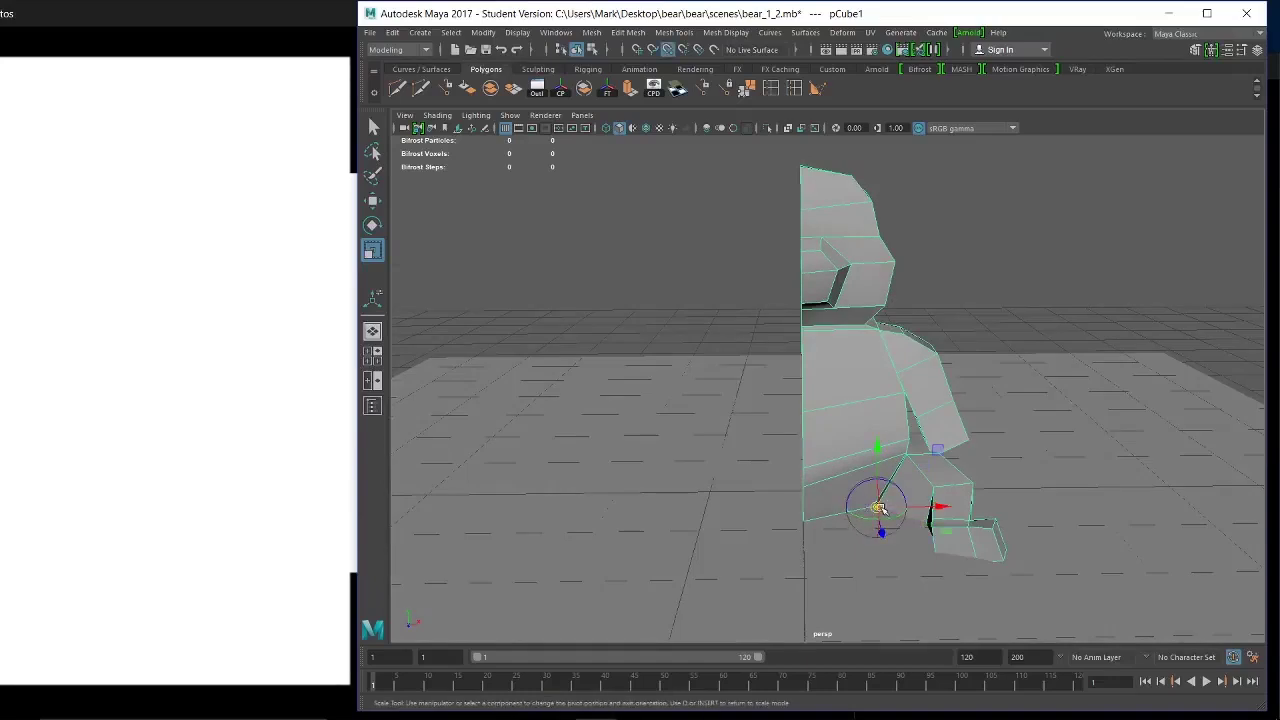
drag(879, 509, 781, 414)
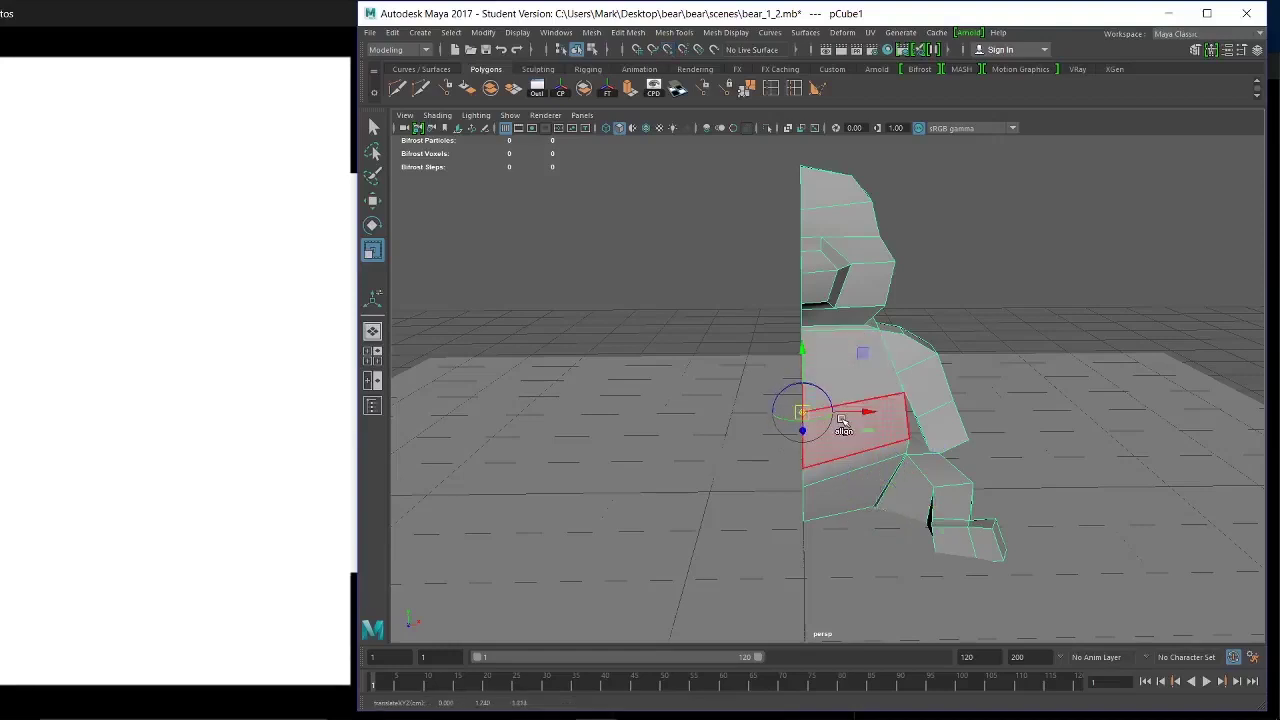
key(d)
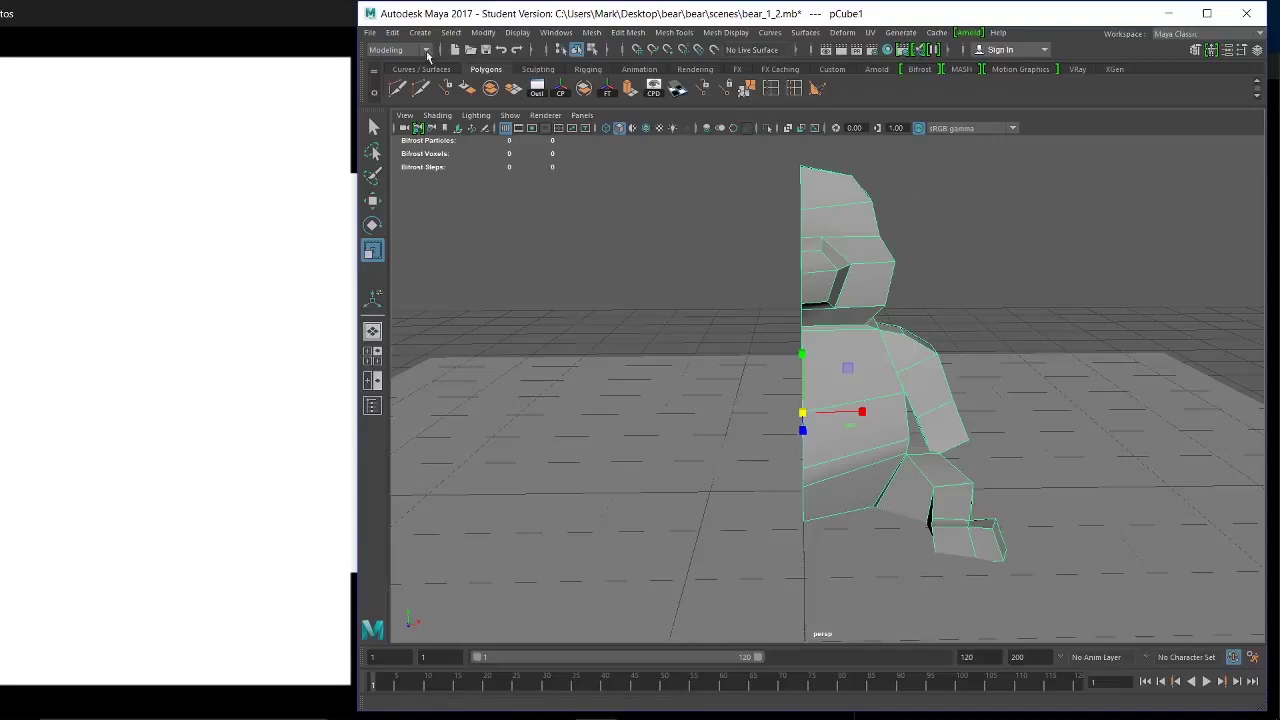
Mirror the half bear across its centre with Duplicate Special, and reselect the original half.
click(393, 32)
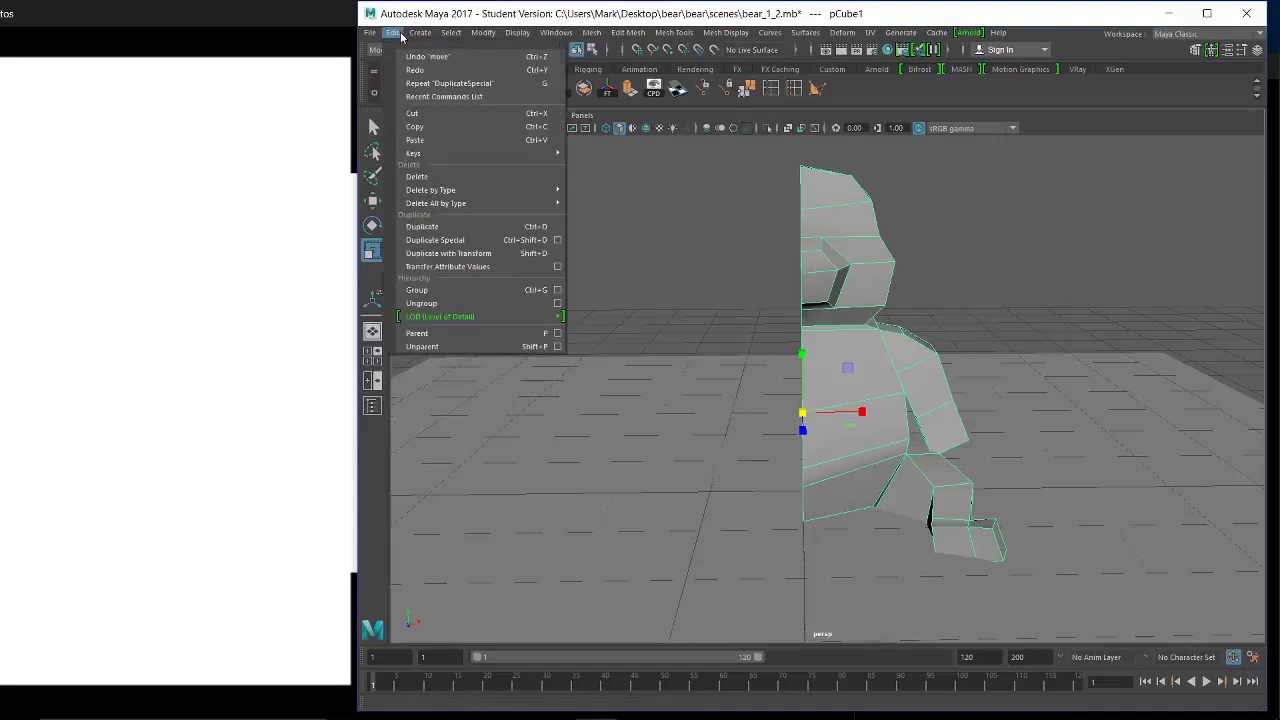
click(494, 241)
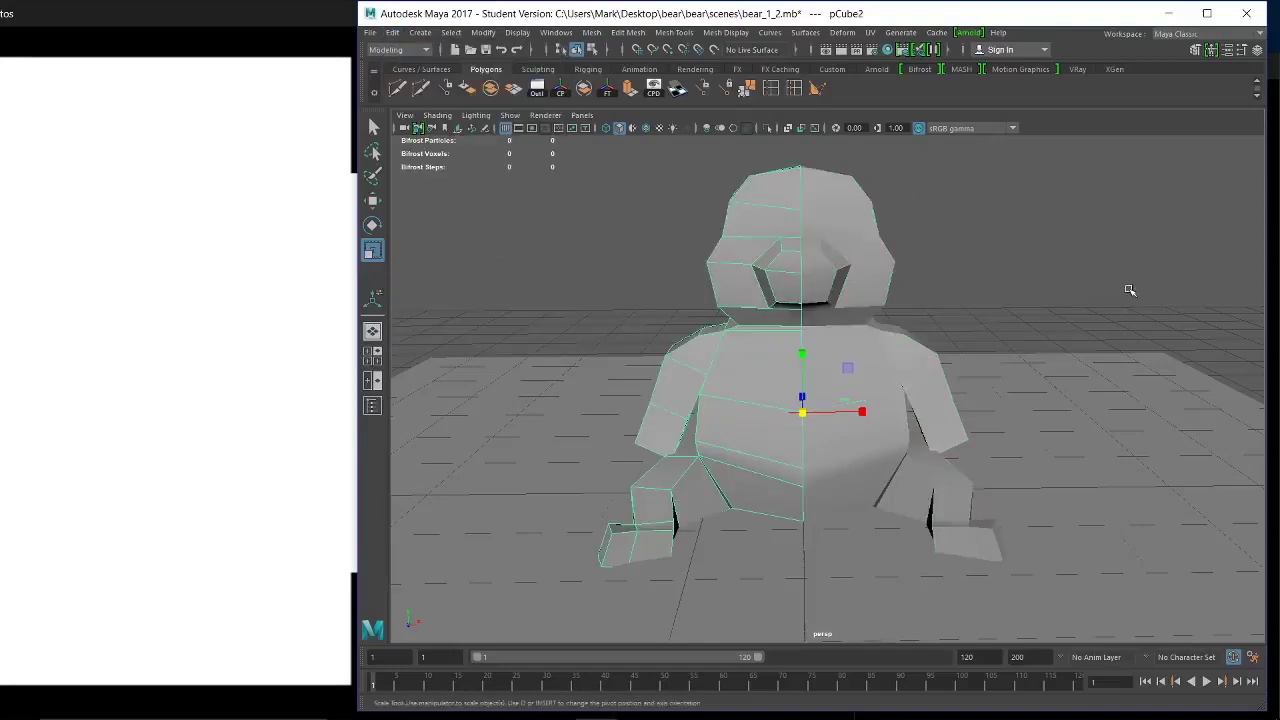
click(1014, 391)
click(938, 480)
Select the end face of the original half's arm and scale it narrower along Z to taper the arm.
alt+drag(938, 480, 997, 436)
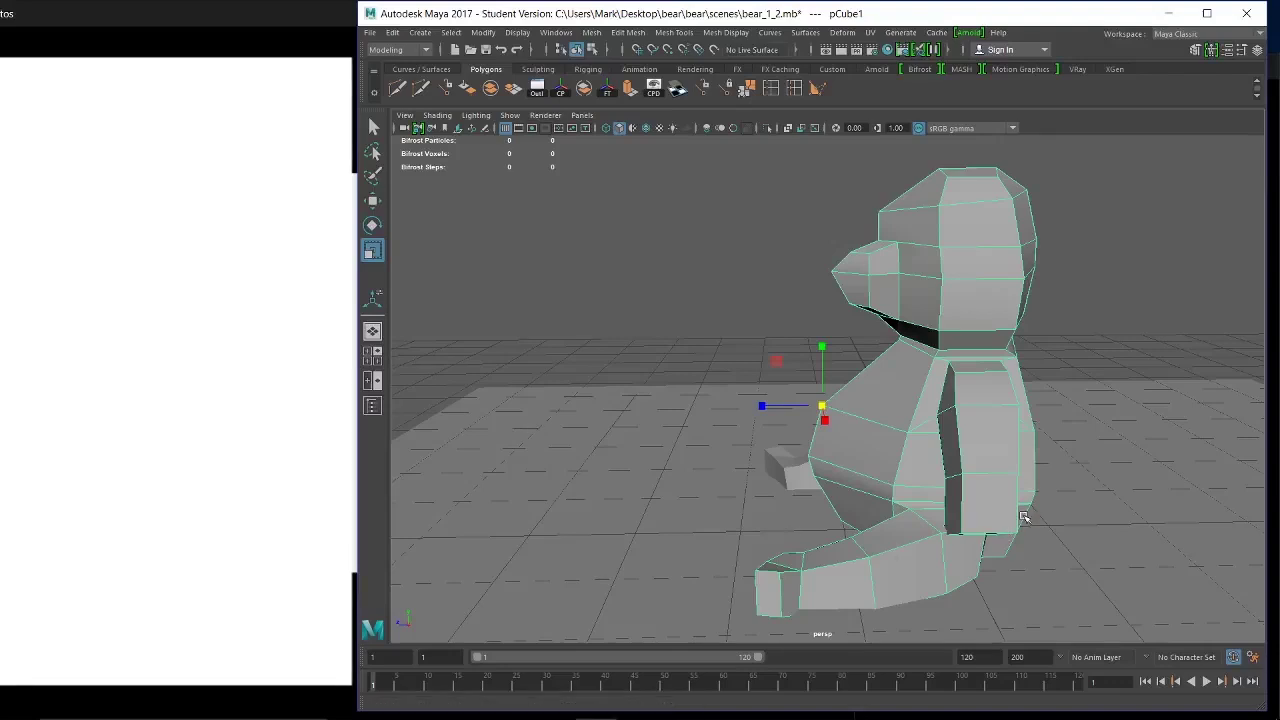
alt+drag(1020, 517, 938, 549)
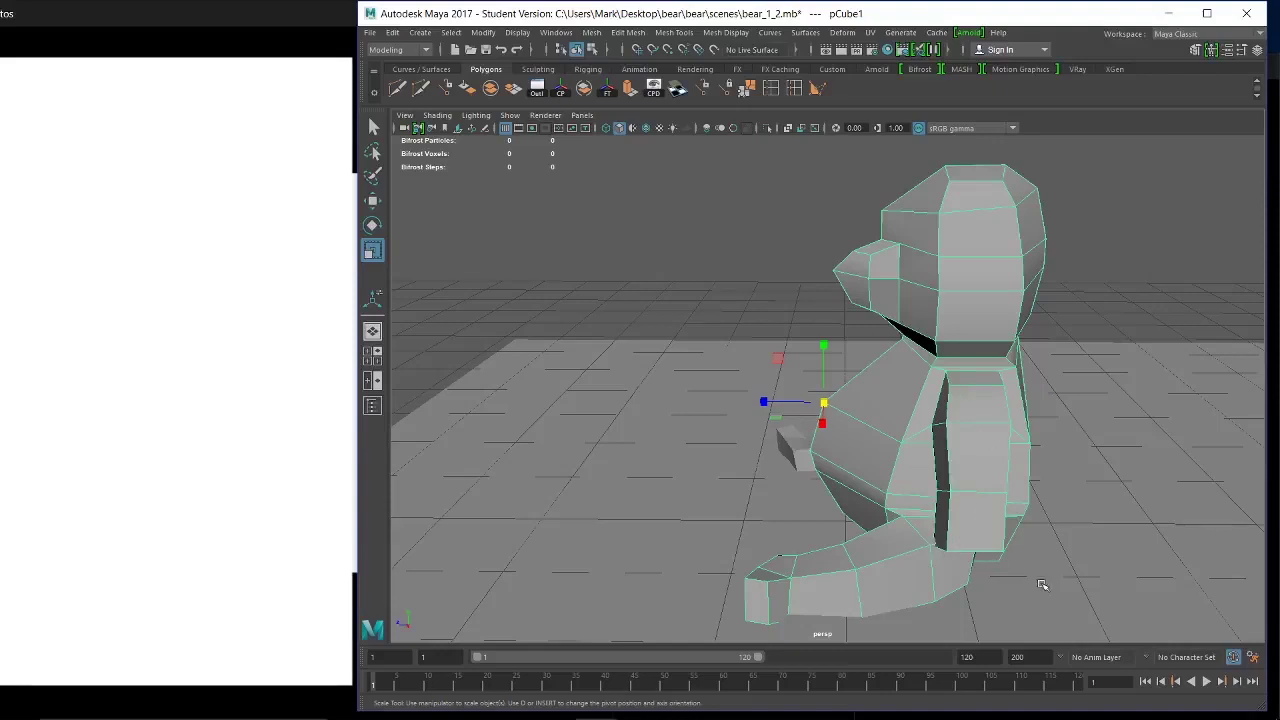
alt+drag(1042, 585, 1046, 560)
right_drag(966, 322, 976, 364)
click(966, 474)
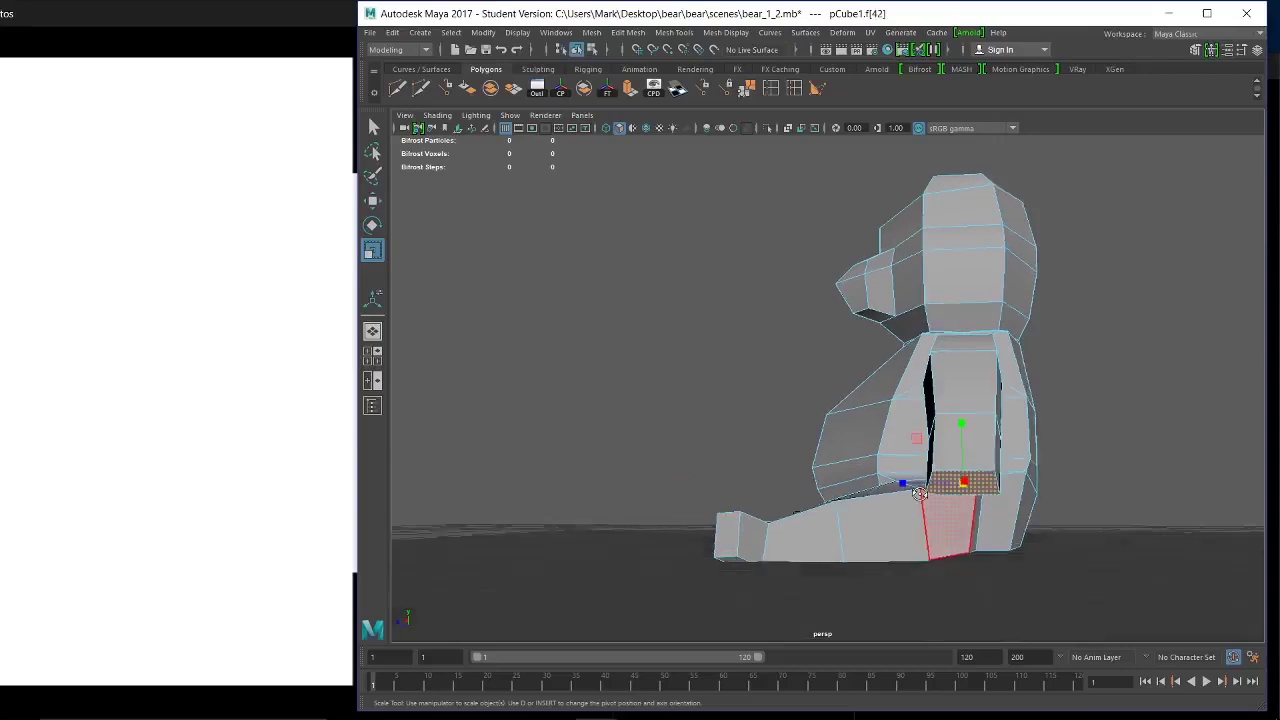
alt+drag(966, 478, 906, 537)
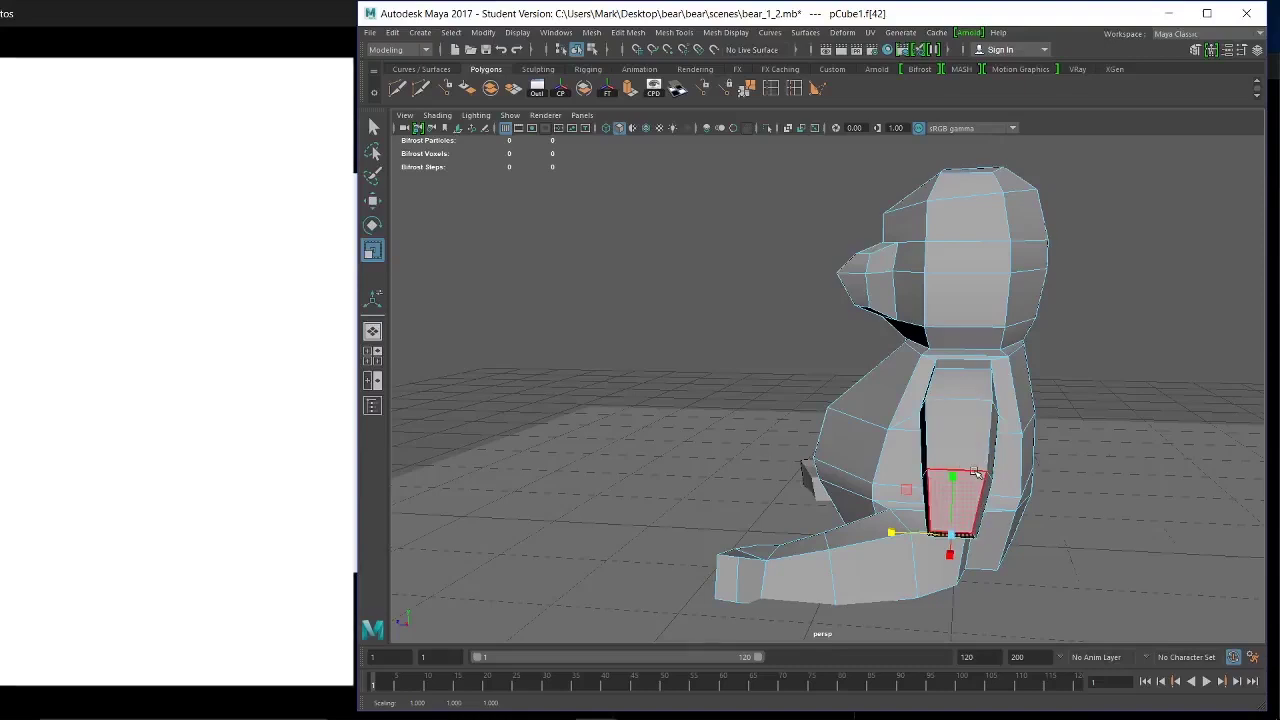
alt+drag(946, 485, 834, 466)
alt+middle_drag(860, 412, 834, 472)
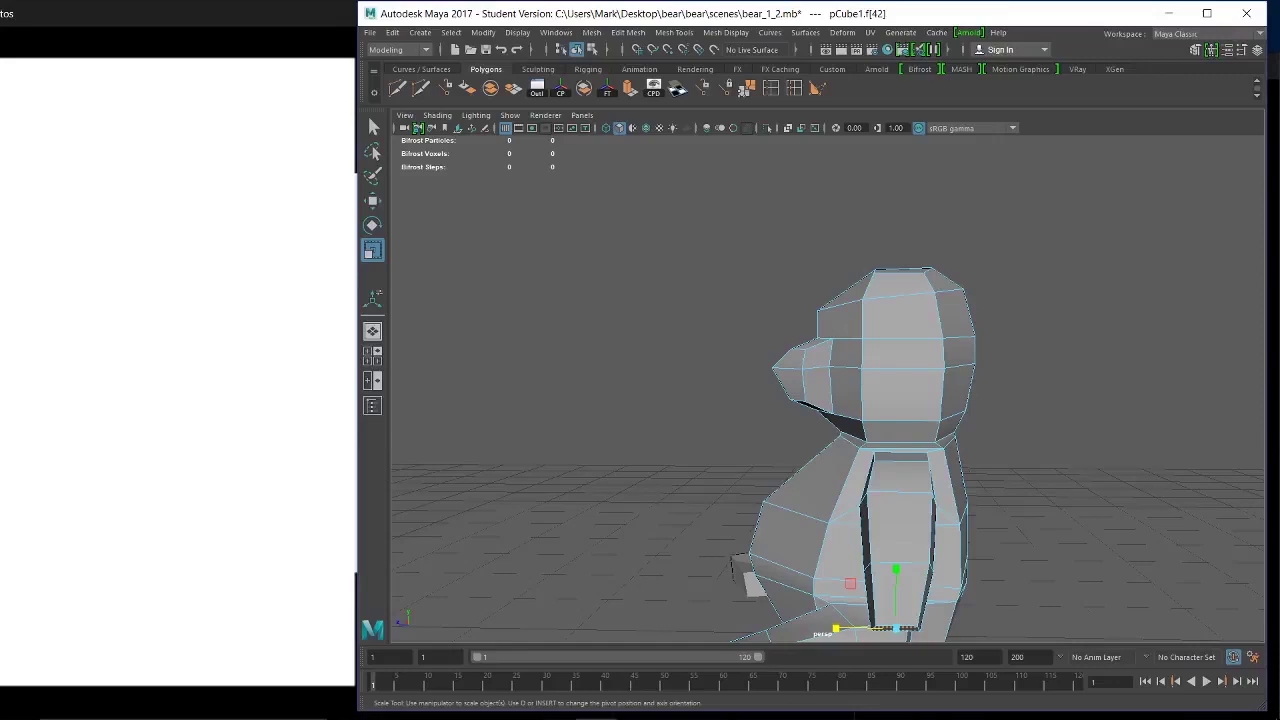
Open the reference image pooh-bear-clip-art-16.gif from the 3d for VR class 2 folder and fit its window beside the Maya model.
click(514, 705)
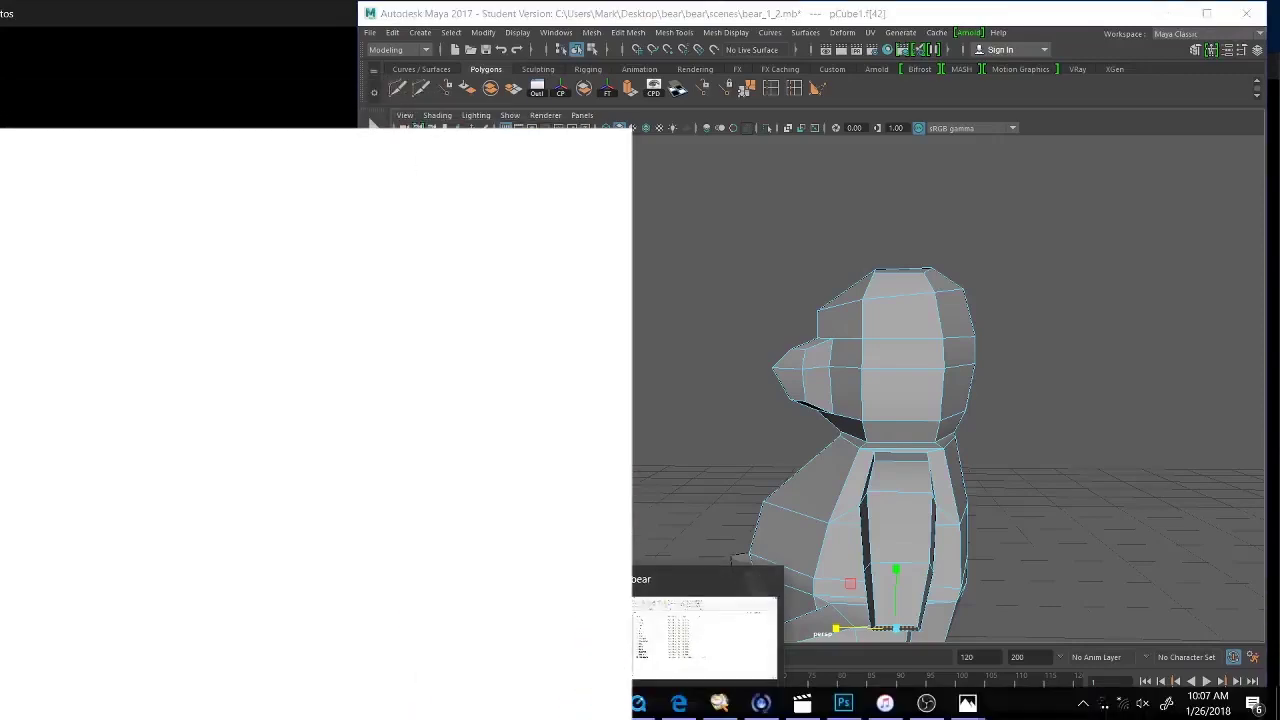
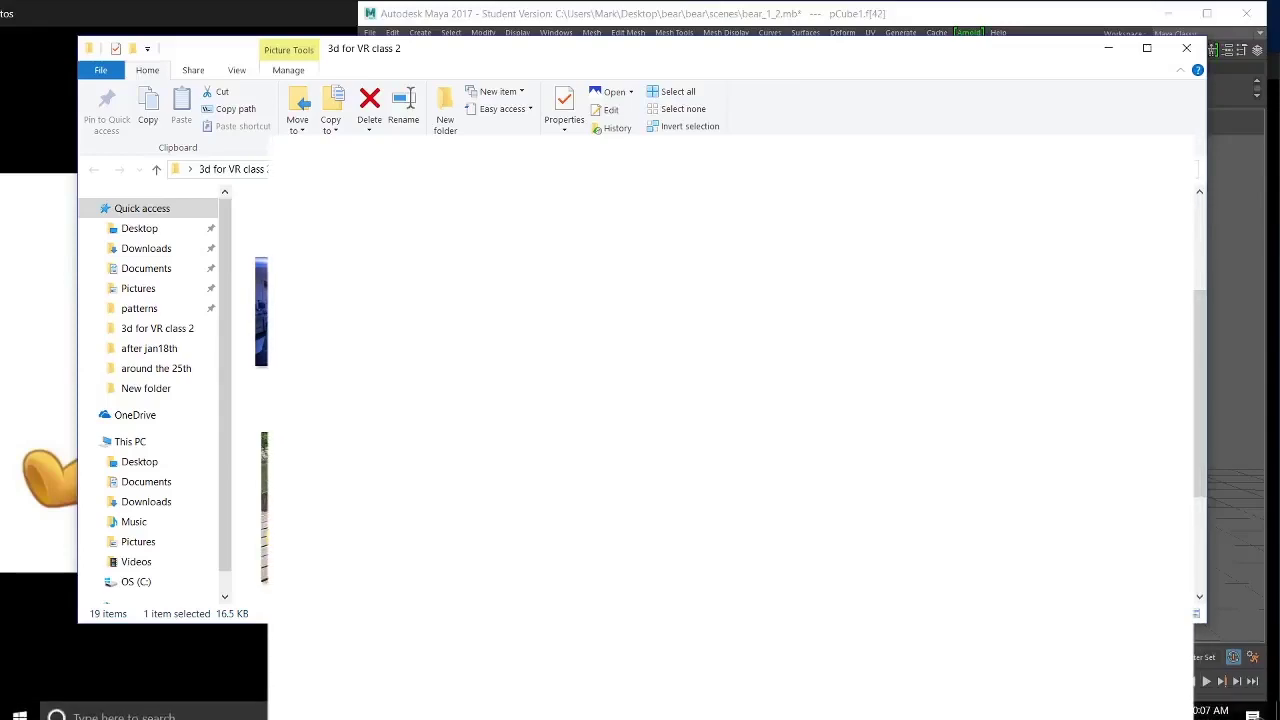
mouse_move(240, 703)
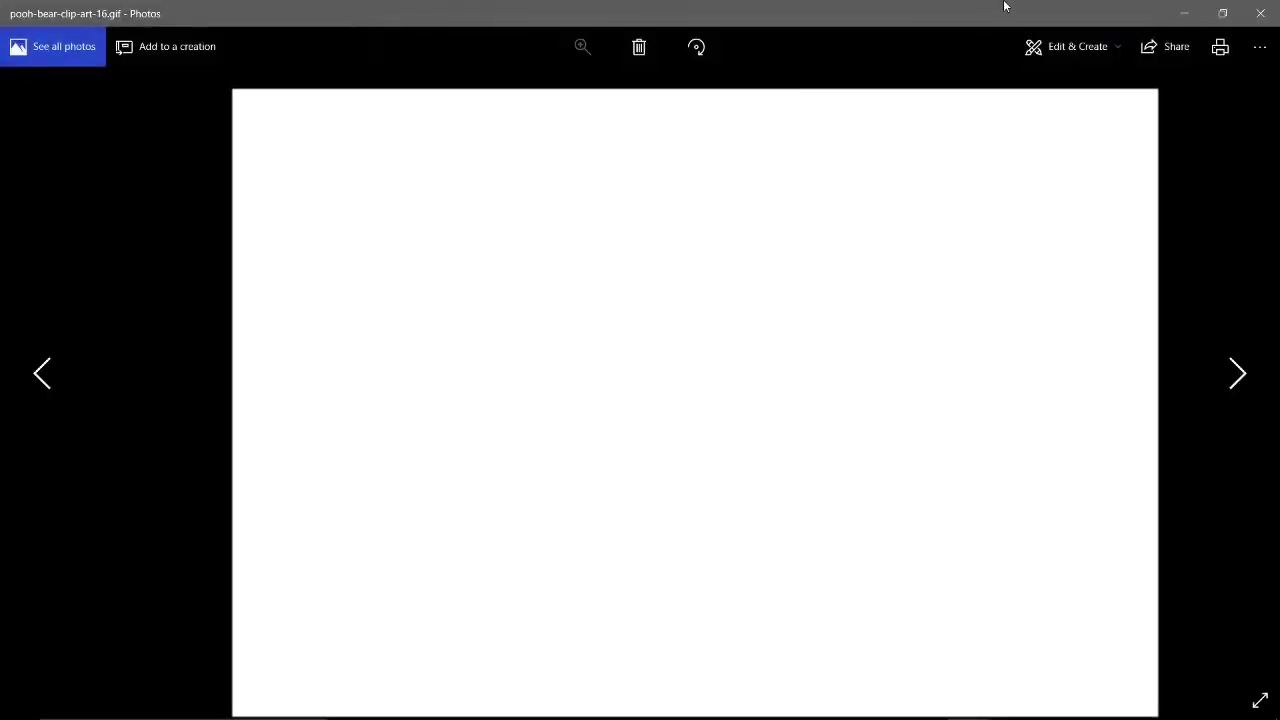
drag(1006, 8, 563, 82)
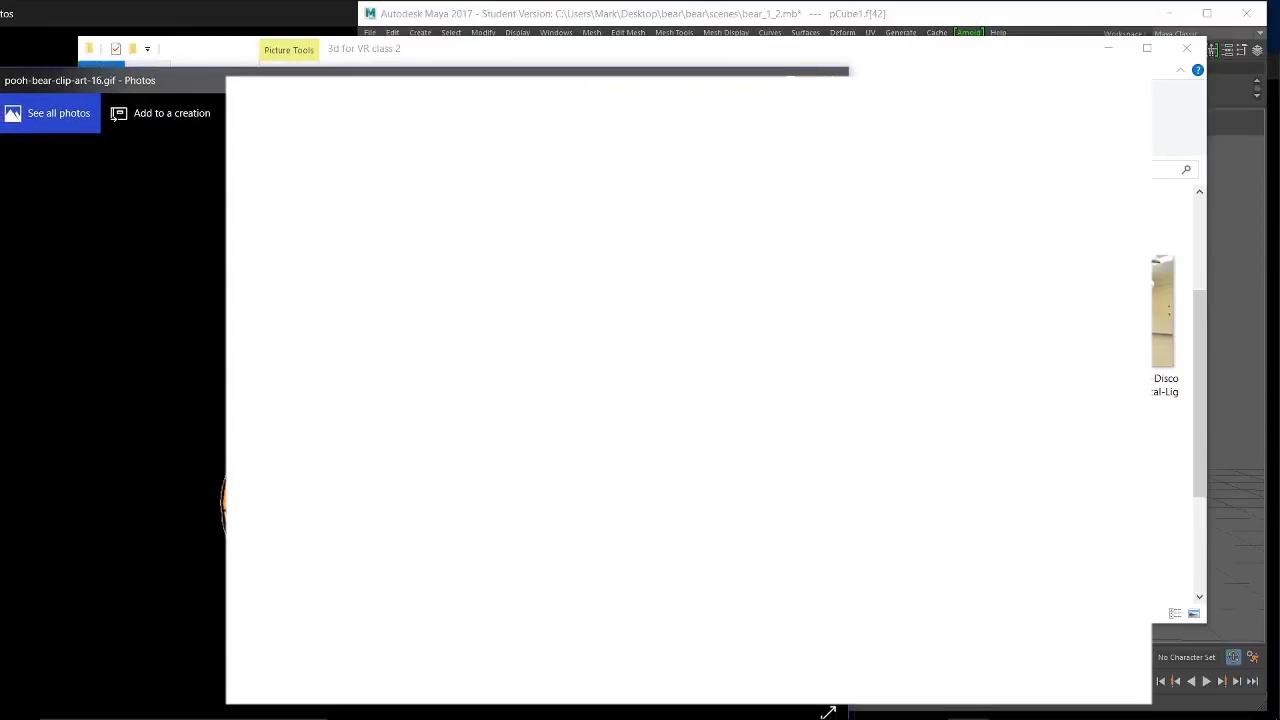
drag(826, 712, 391, 706)
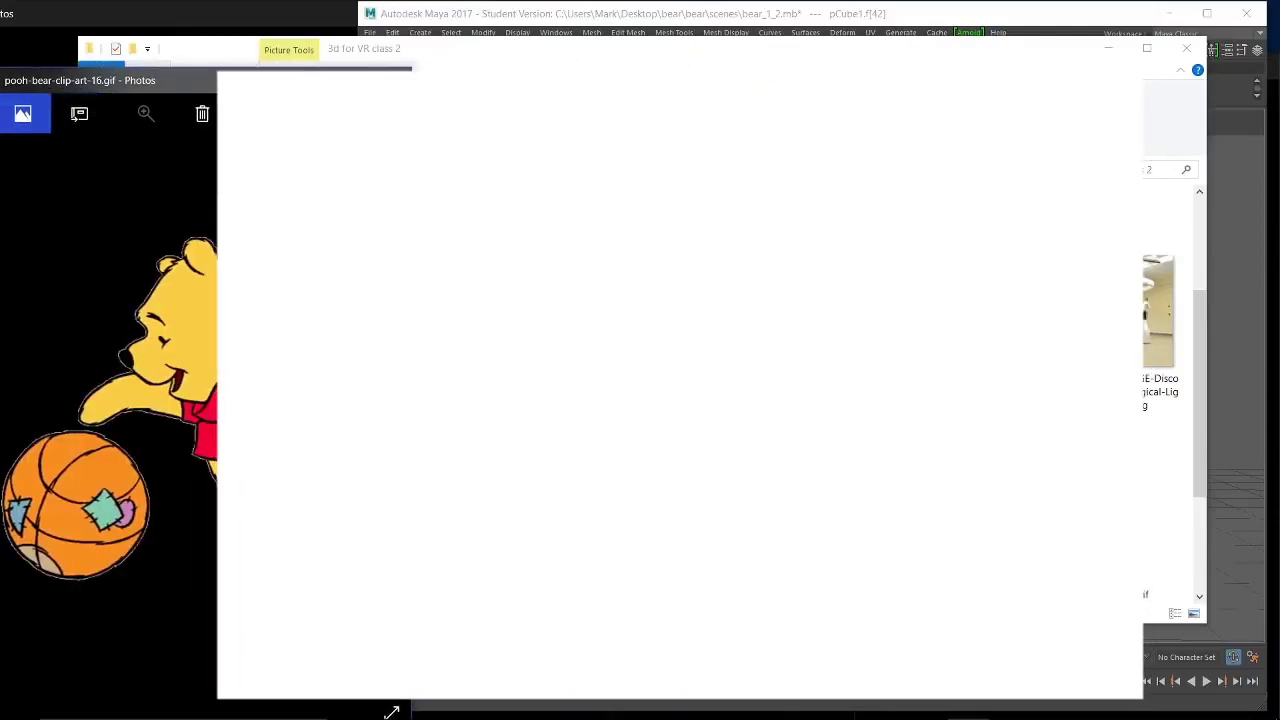
click(1110, 48)
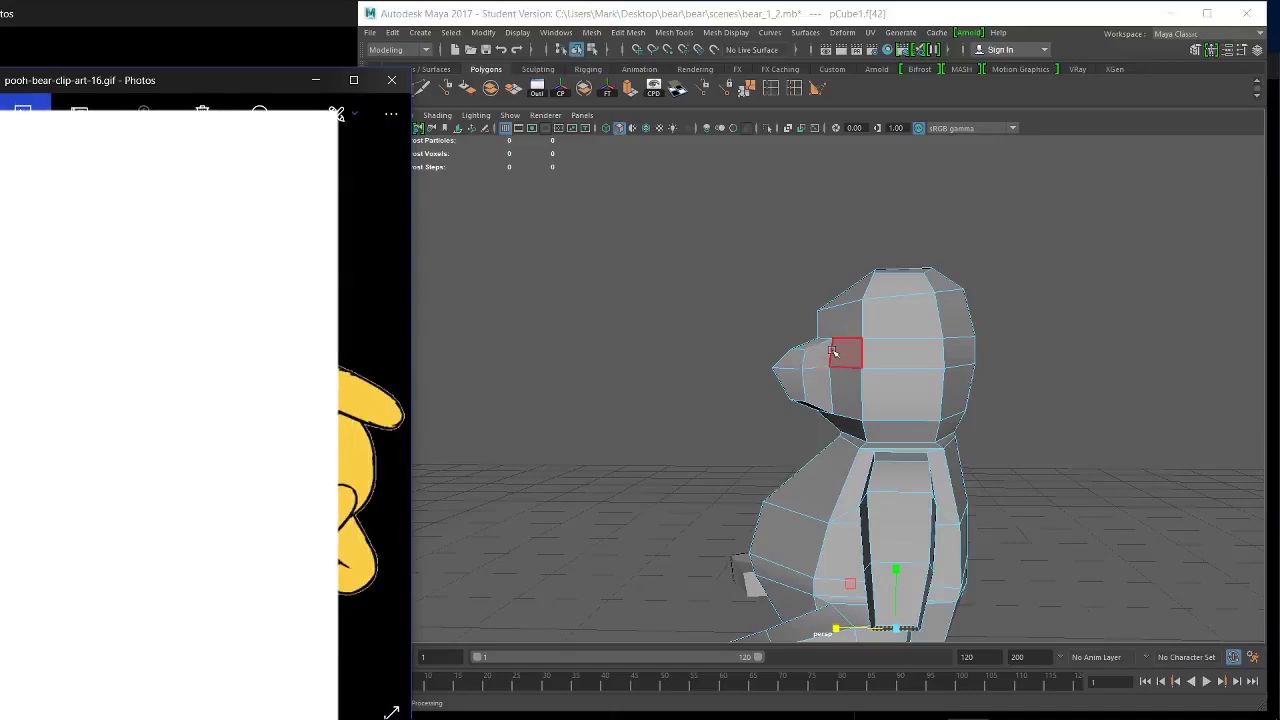
Move the upper vertex at the base of the bear's snout slightly forward and down.
right_click(832, 322)
click(771, 322)
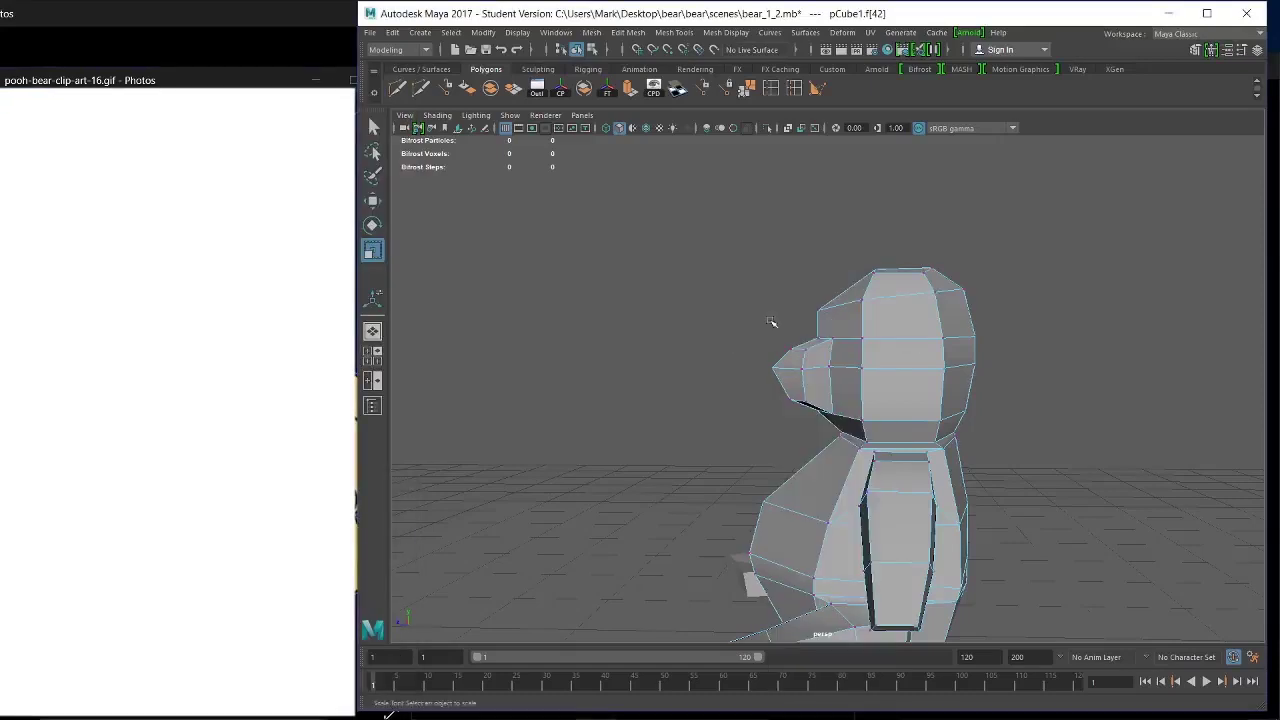
click(832, 340)
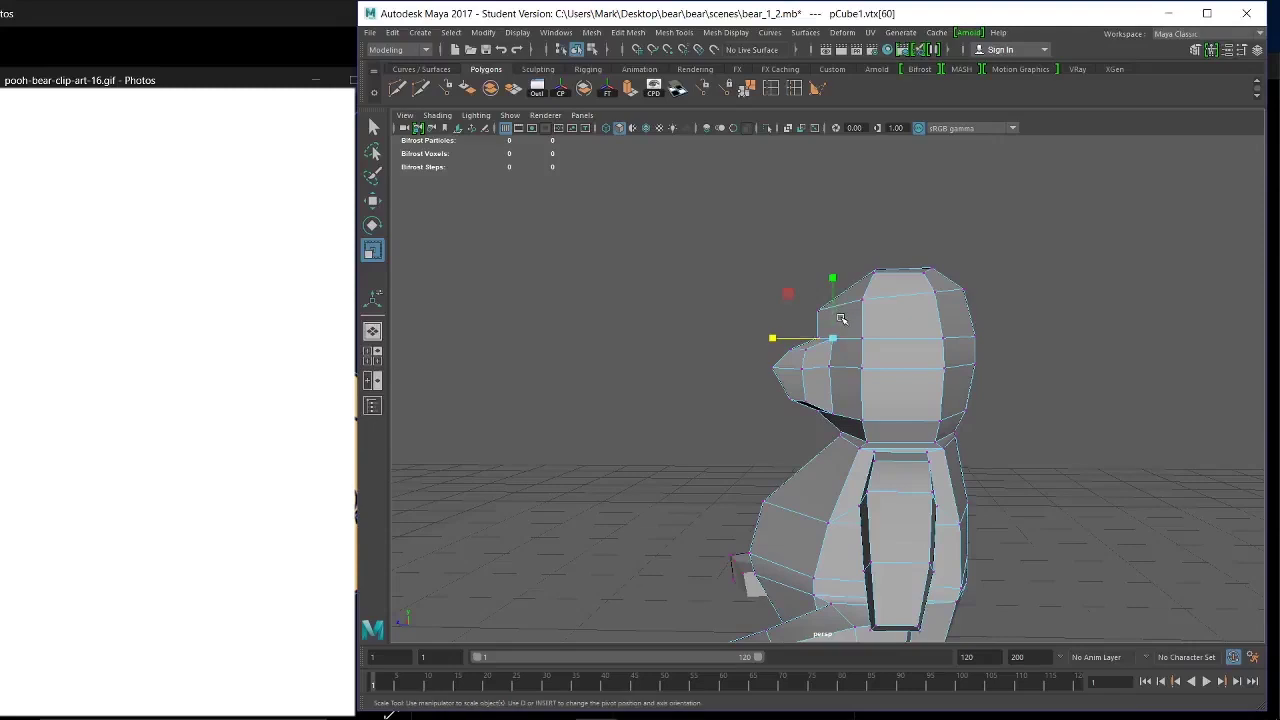
key(w)
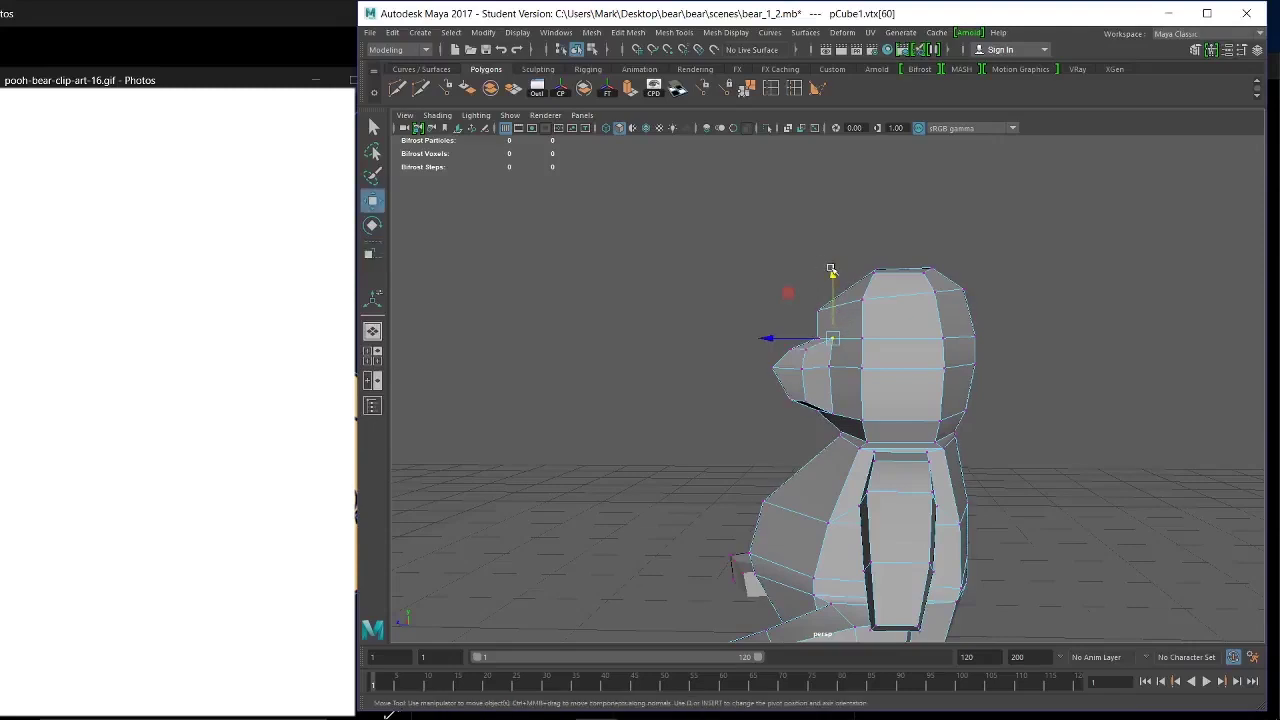
drag(779, 333, 766, 341)
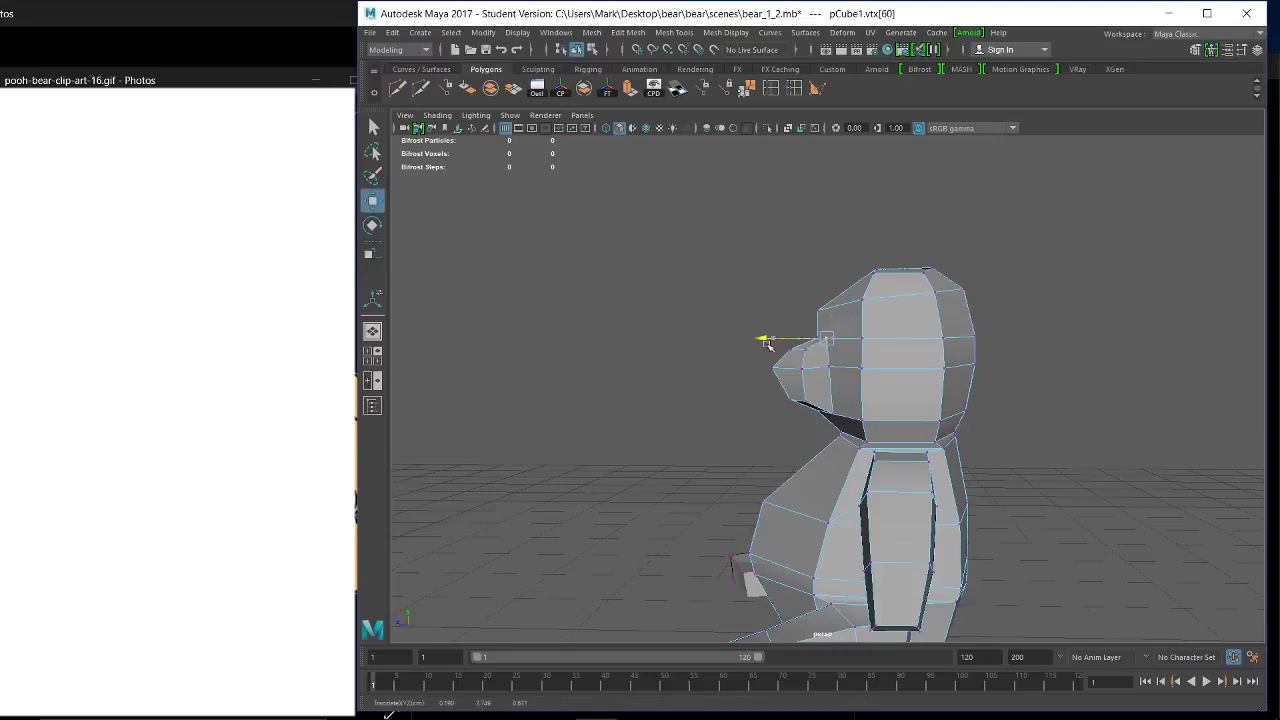
drag(826, 272, 825, 284)
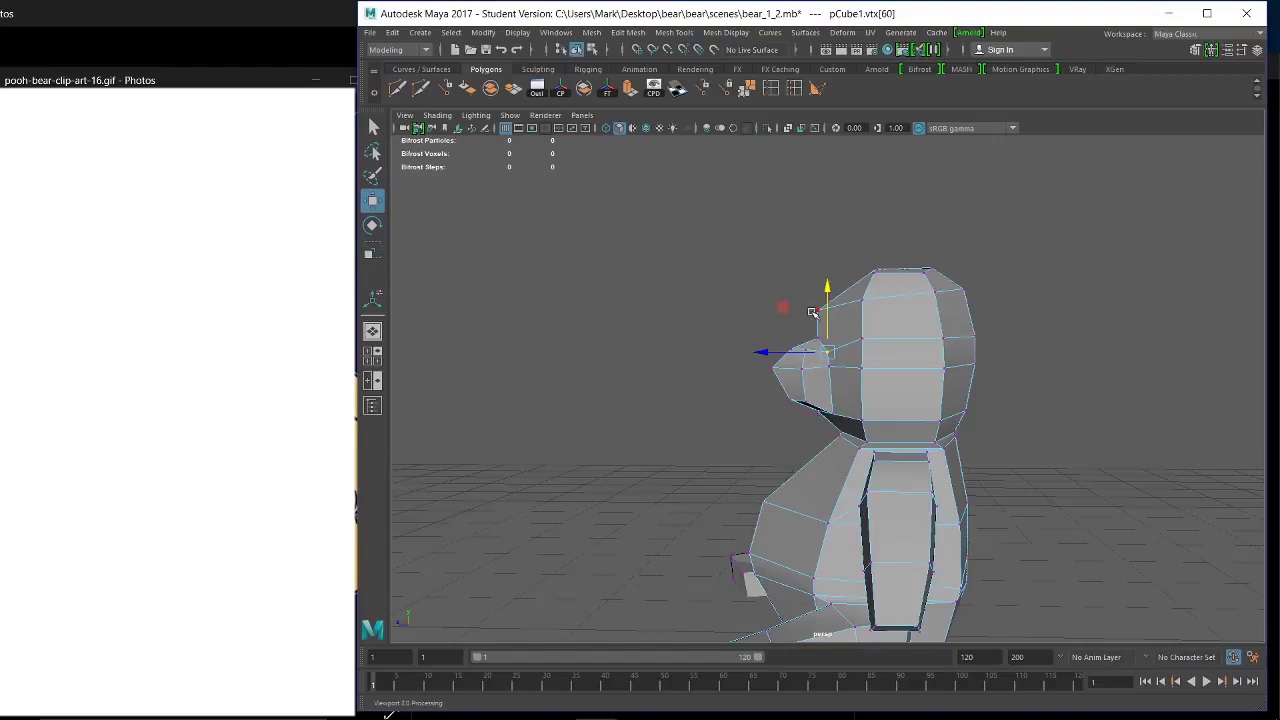
Nudge the upper vertex near the snout tip slightly forward and lower the vertex just behind it.
alt+drag(928, 462, 924, 452)
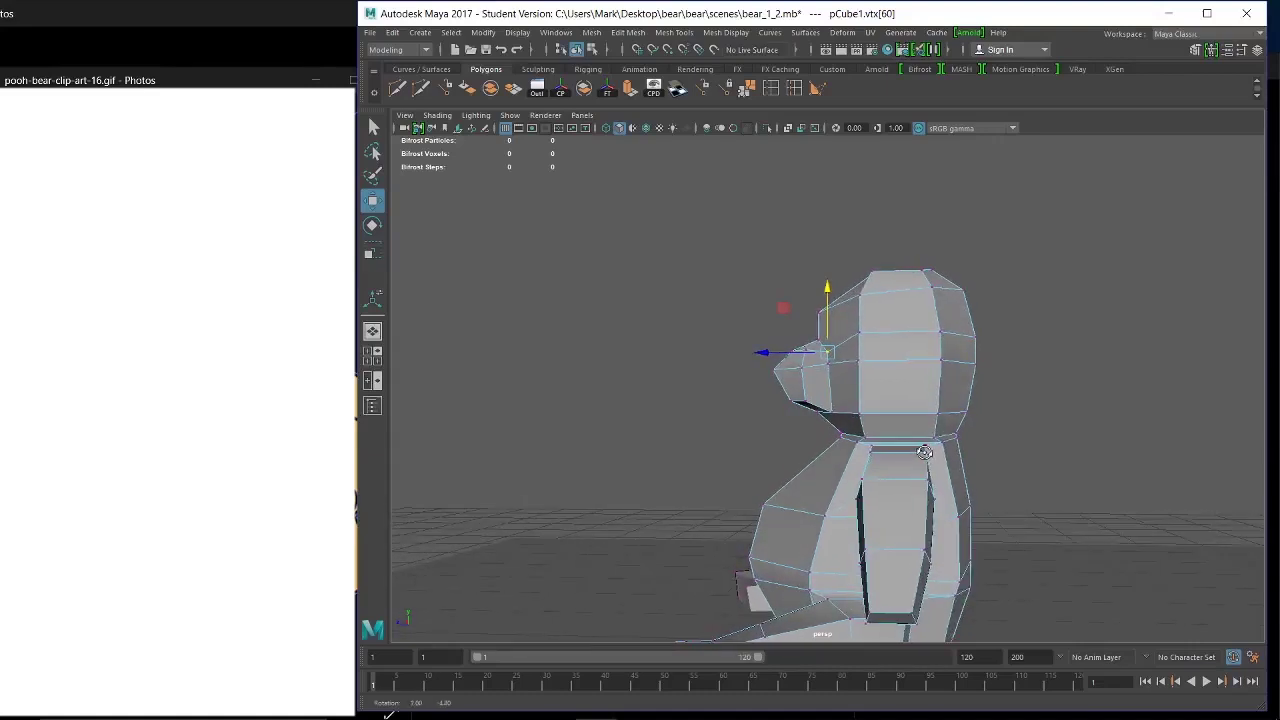
click(790, 352)
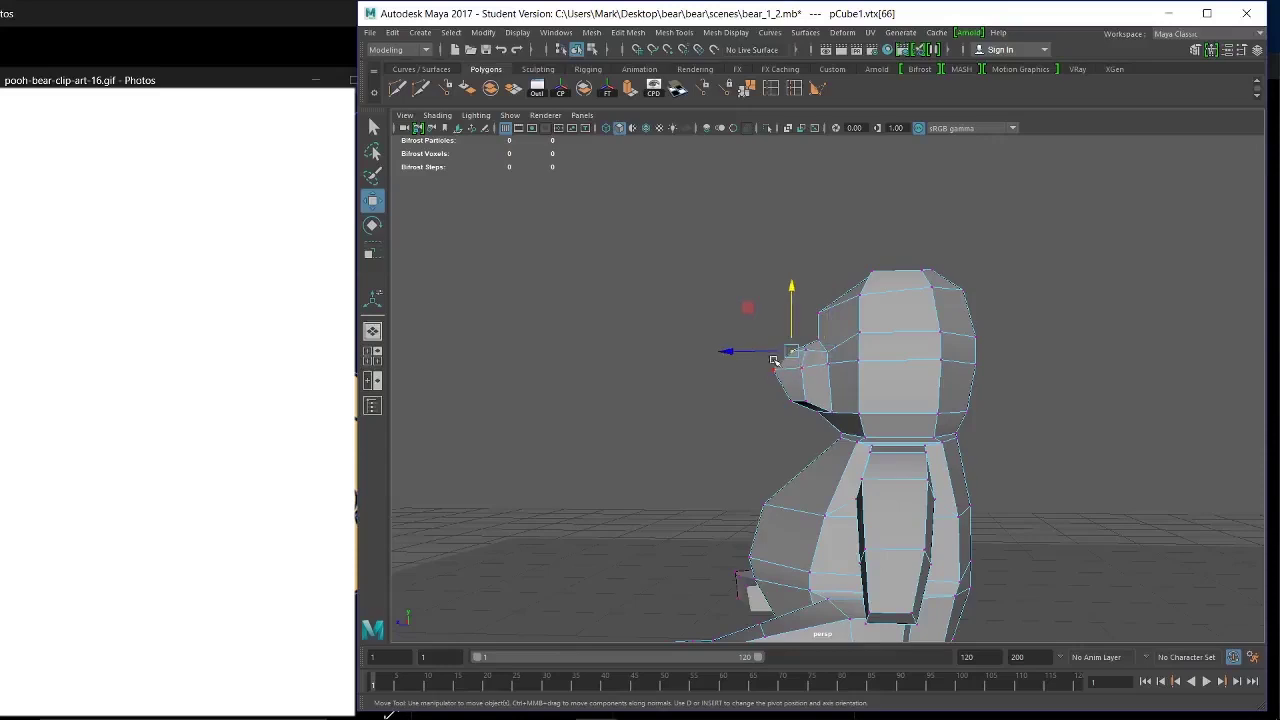
click(757, 352)
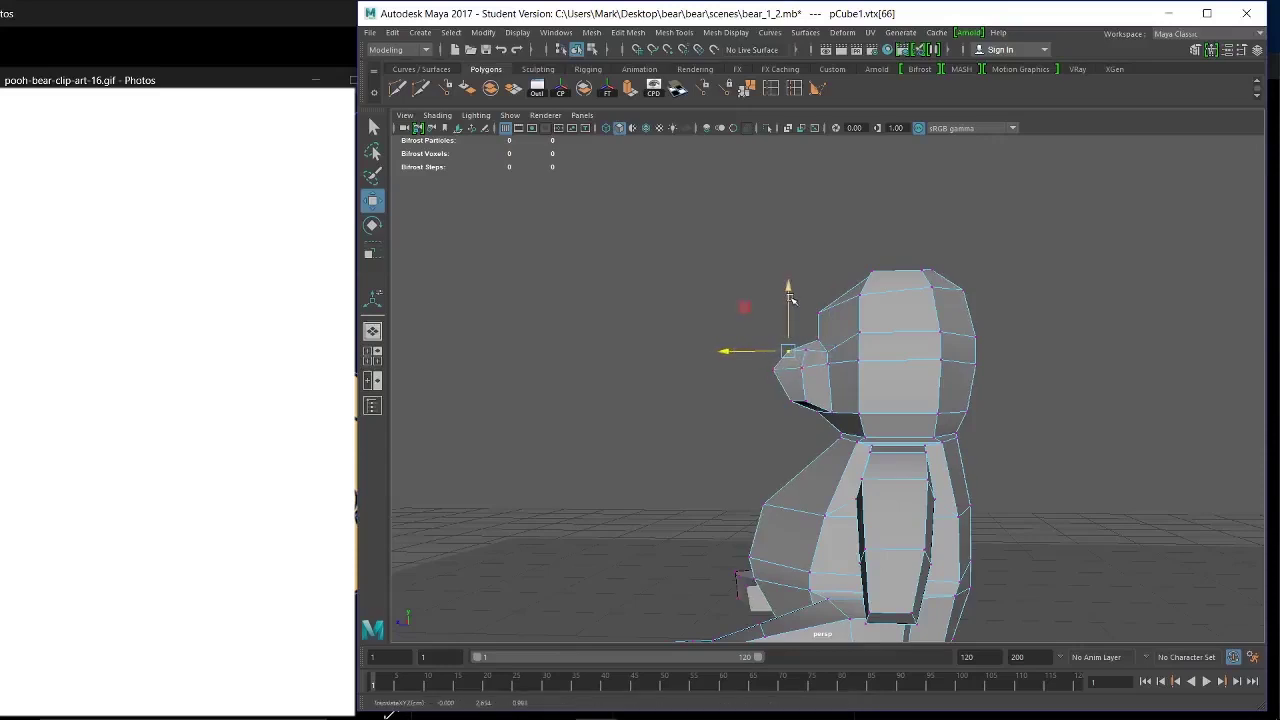
click(788, 293)
click(805, 350)
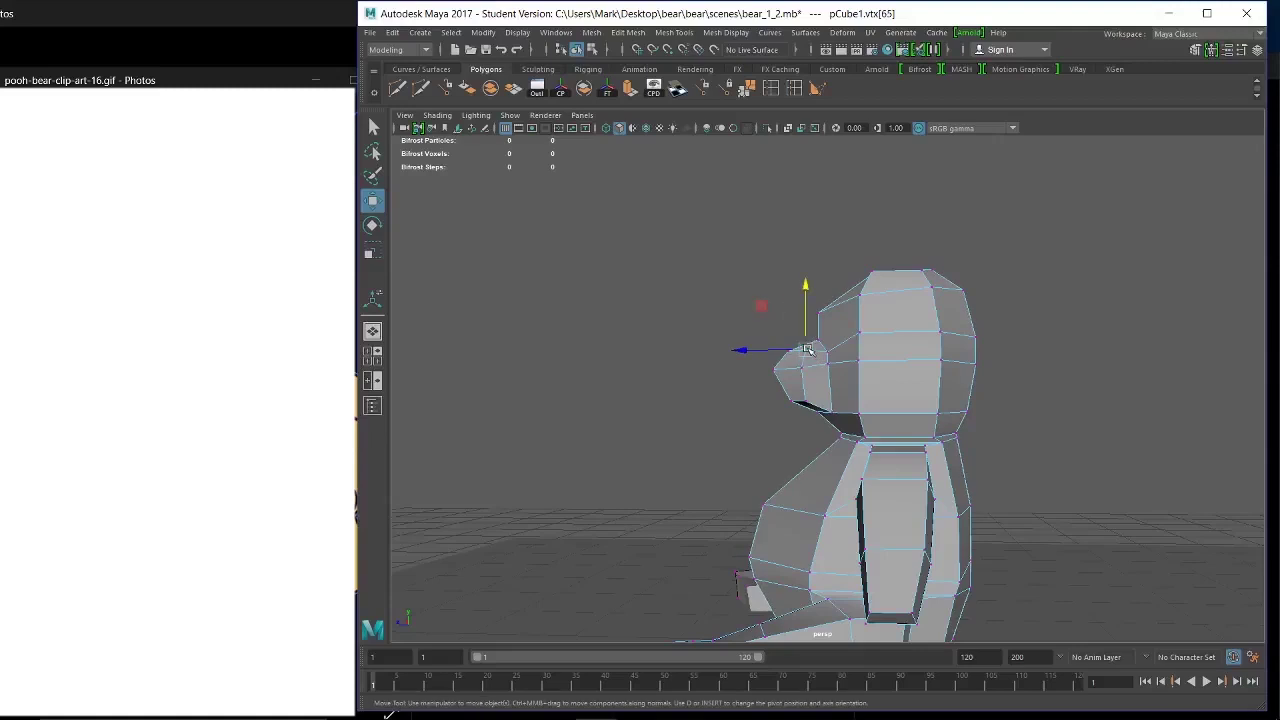
drag(805, 290, 805, 292)
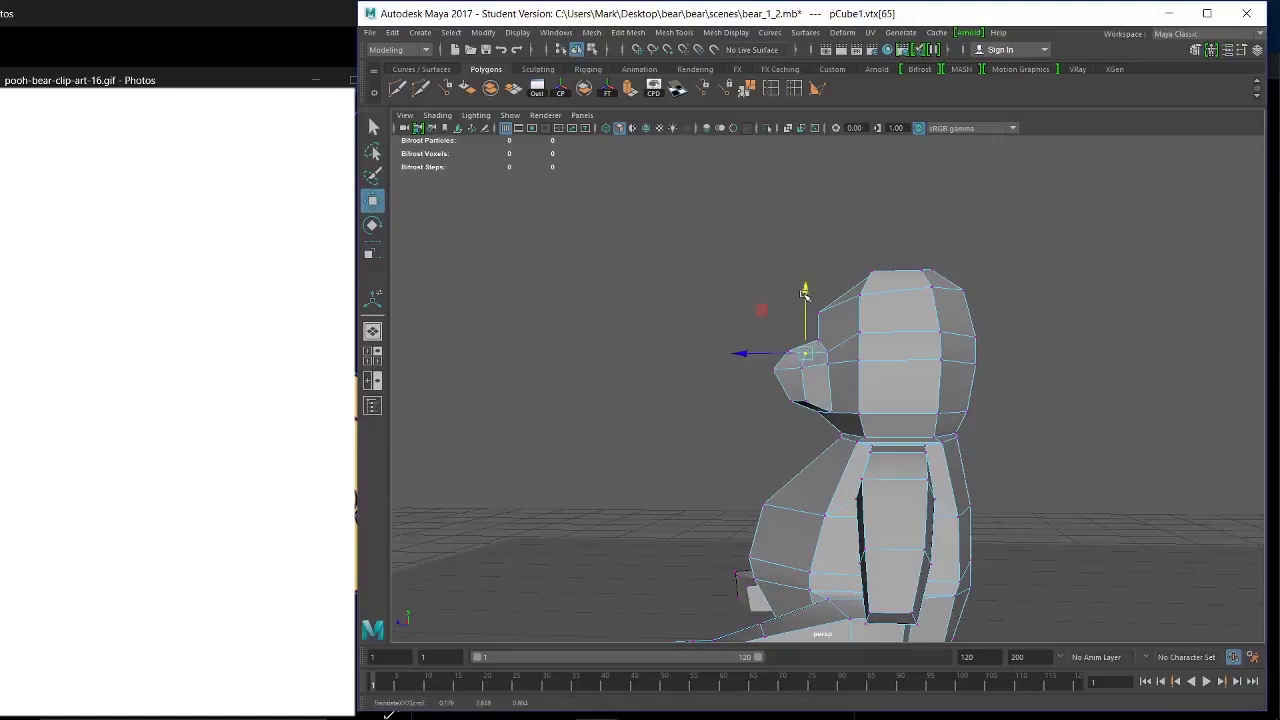
Raise the vertices along the underside of the snout, from its lower base corner to the tip and chin centre.
click(830, 410)
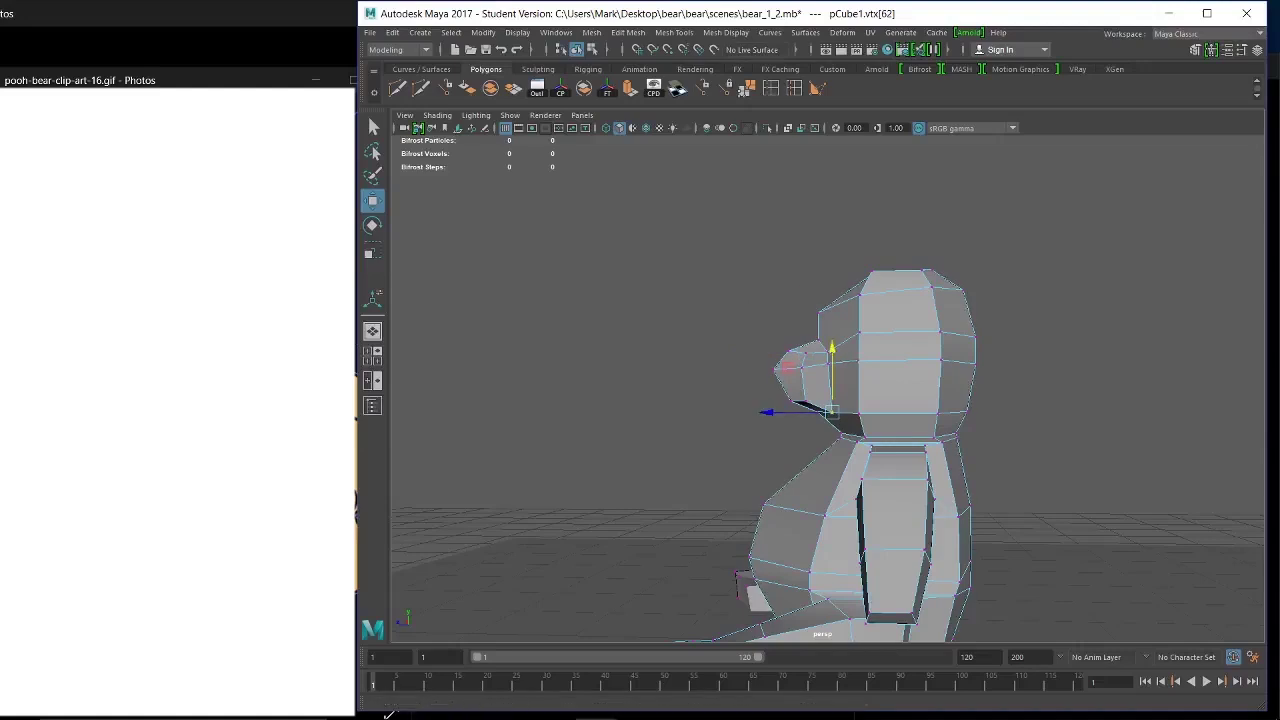
drag(832, 352, 808, 341)
click(805, 400)
drag(705, 374, 795, 427)
click(790, 398)
drag(790, 340, 791, 334)
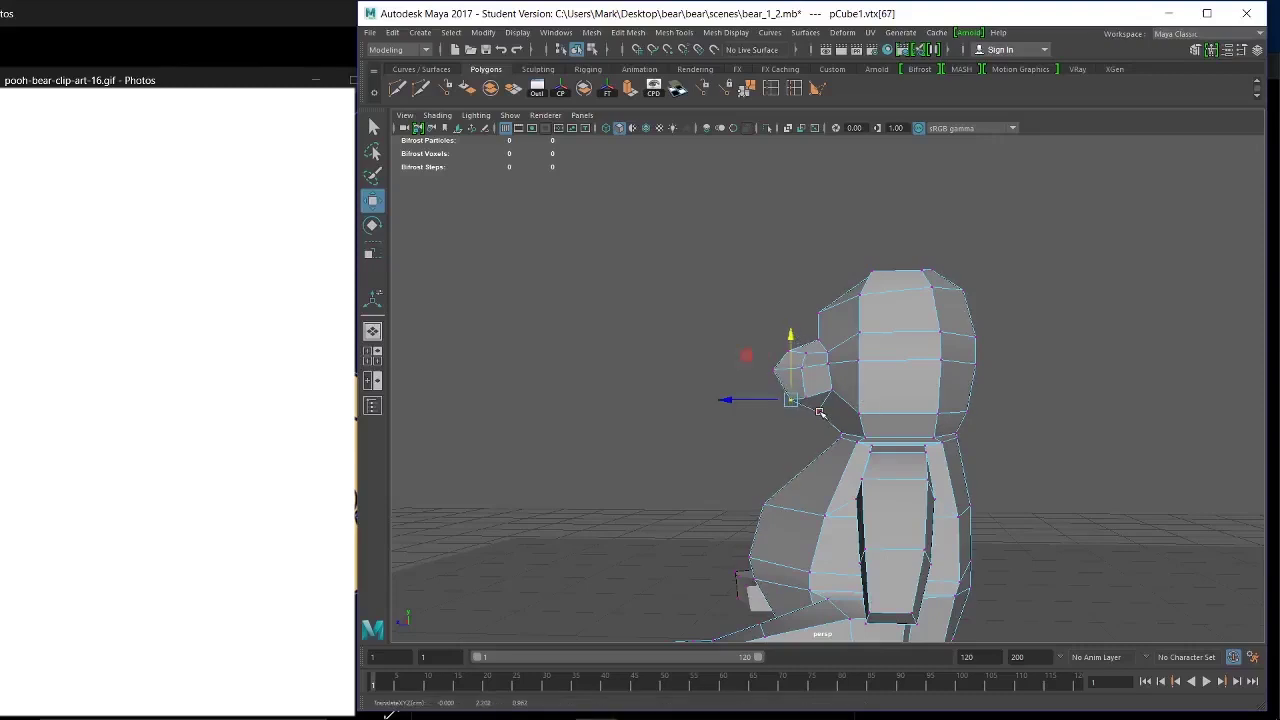
click(817, 405)
drag(817, 344, 817, 342)
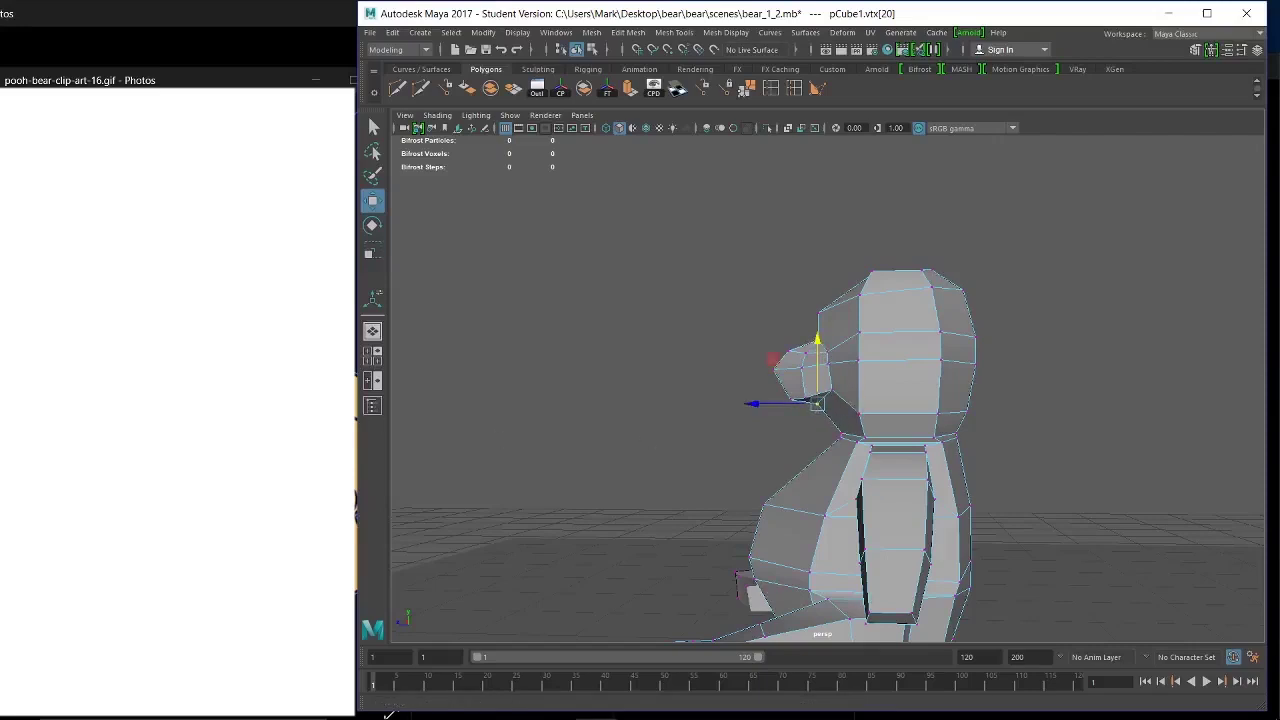
Examine the snout, head and body proportions of the bear from the front, below, behind and the side.
alt+drag(866, 447, 966, 460)
alt+drag(837, 429, 863, 417)
alt+right_drag(863, 417, 923, 617)
mouse_move(832, 460)
alt+mouse_down()
mouse_move(820, 430)
mouse_move(837, 437)
alt+mouse_up()
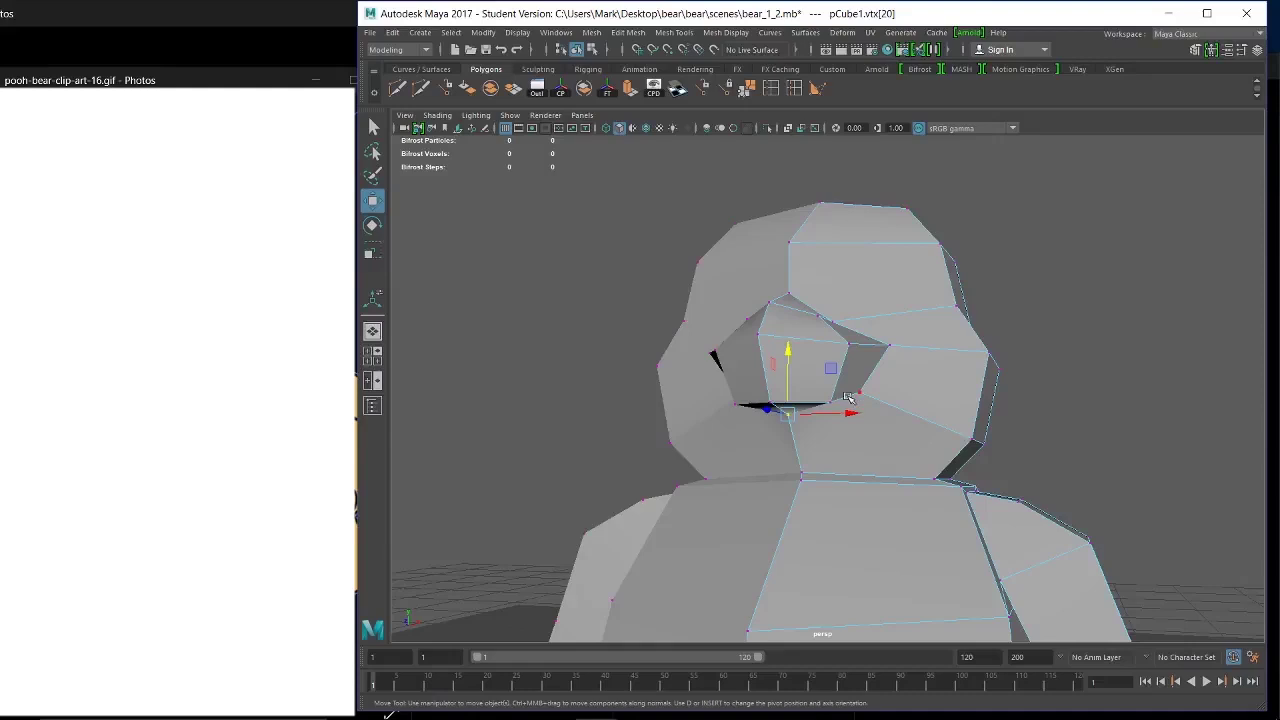
alt+drag(848, 398, 837, 443)
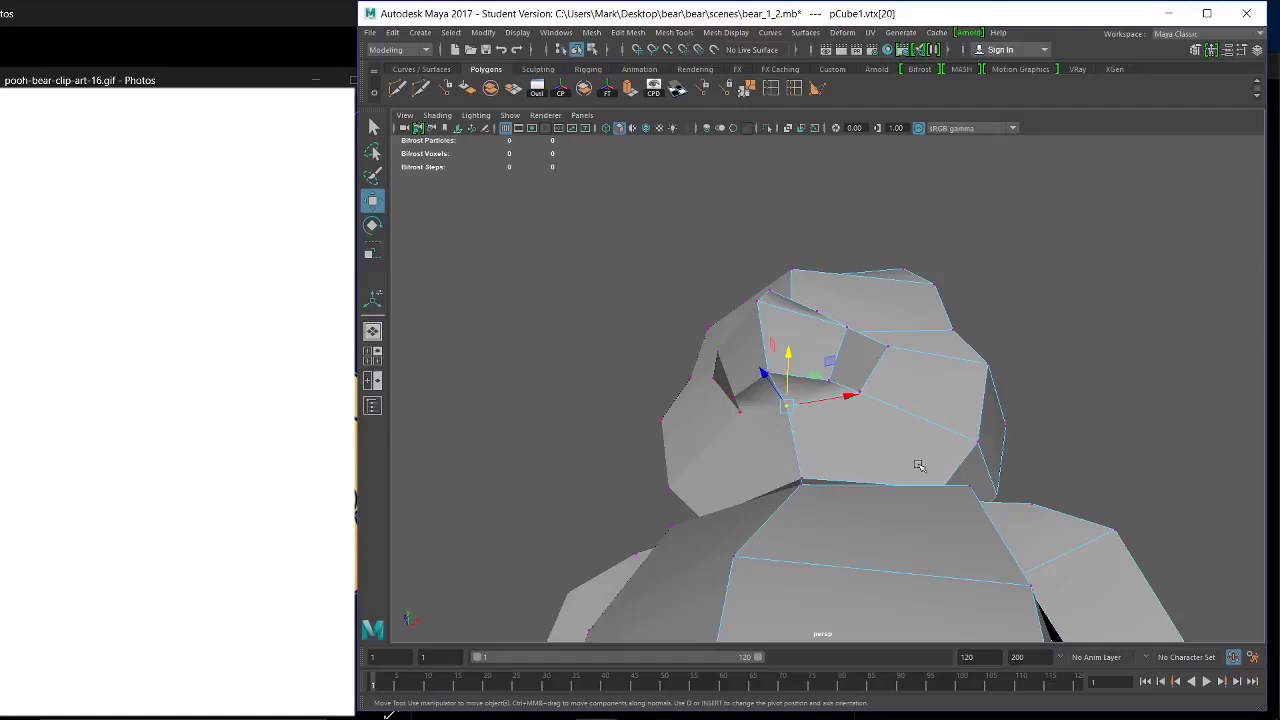
alt+right_drag(972, 474, 897, 403)
mouse_move(897, 403)
alt+mouse_down()
mouse_move(900, 471)
mouse_move(894, 369)
mouse_move(894, 397)
mouse_move(903, 390)
mouse_move(863, 371)
mouse_move(853, 316)
alt+mouse_up()
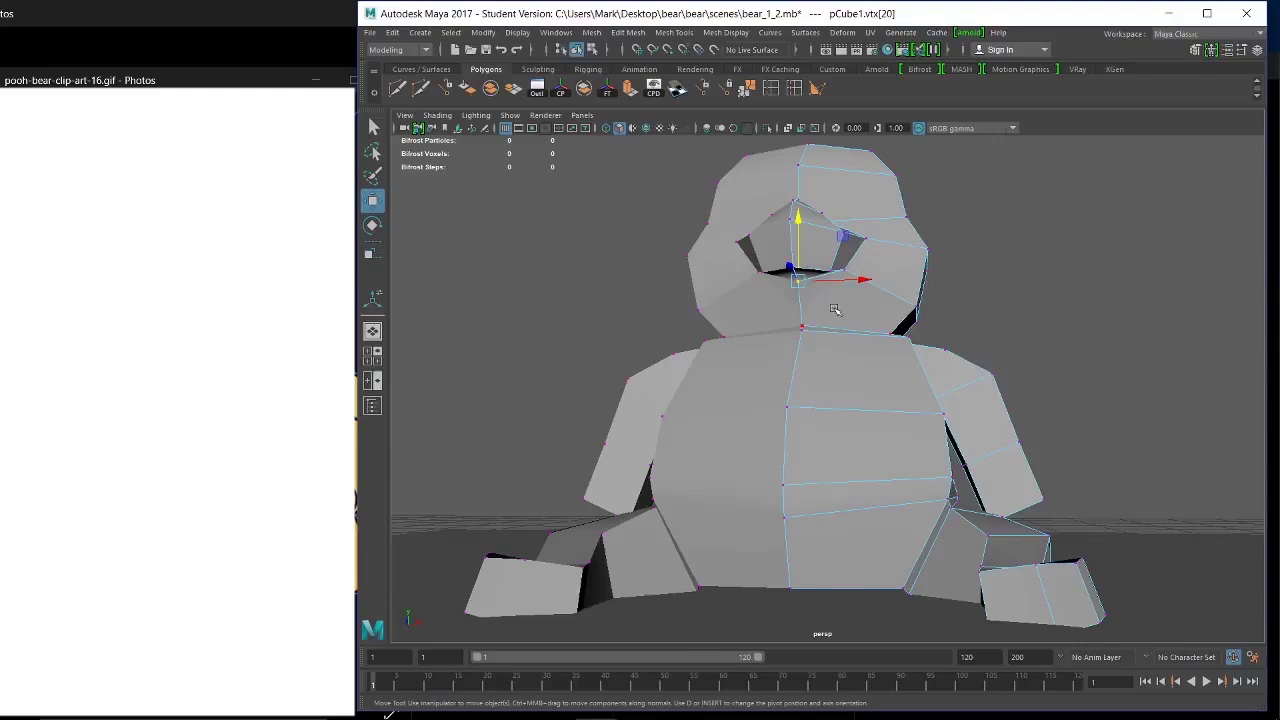
alt+drag(840, 310, 848, 337)
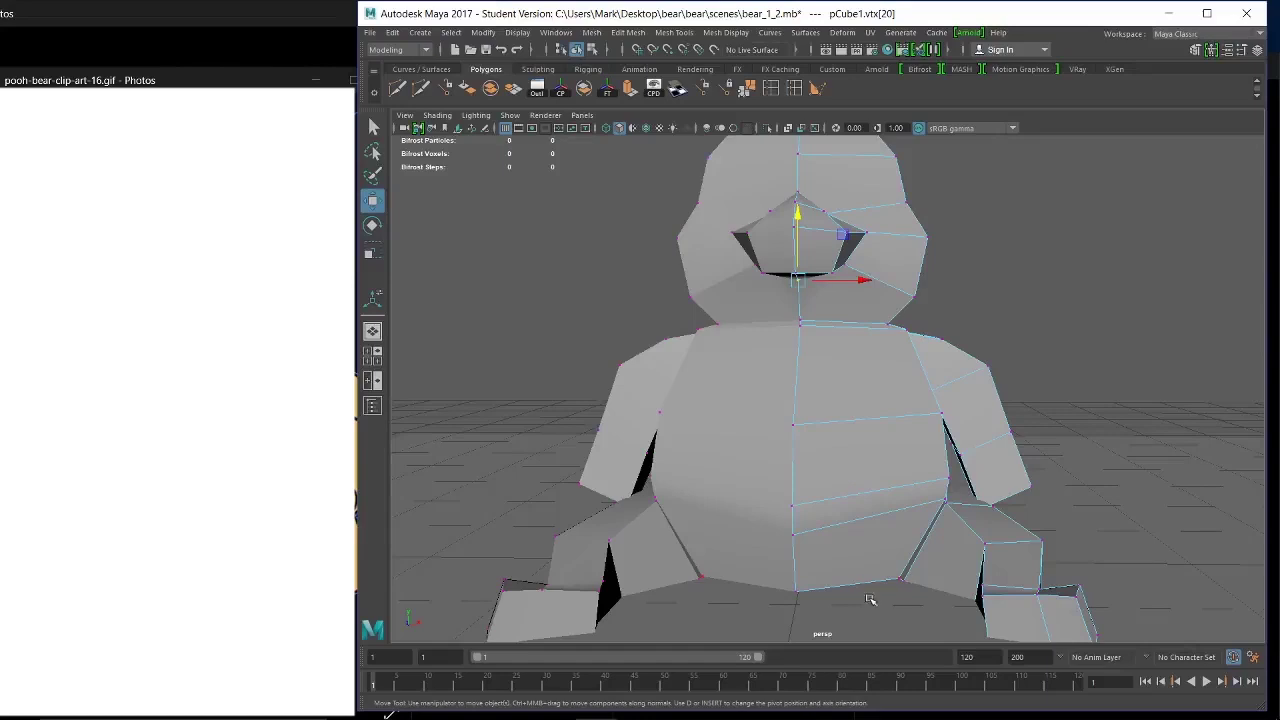
alt+drag(896, 210, 851, 508)
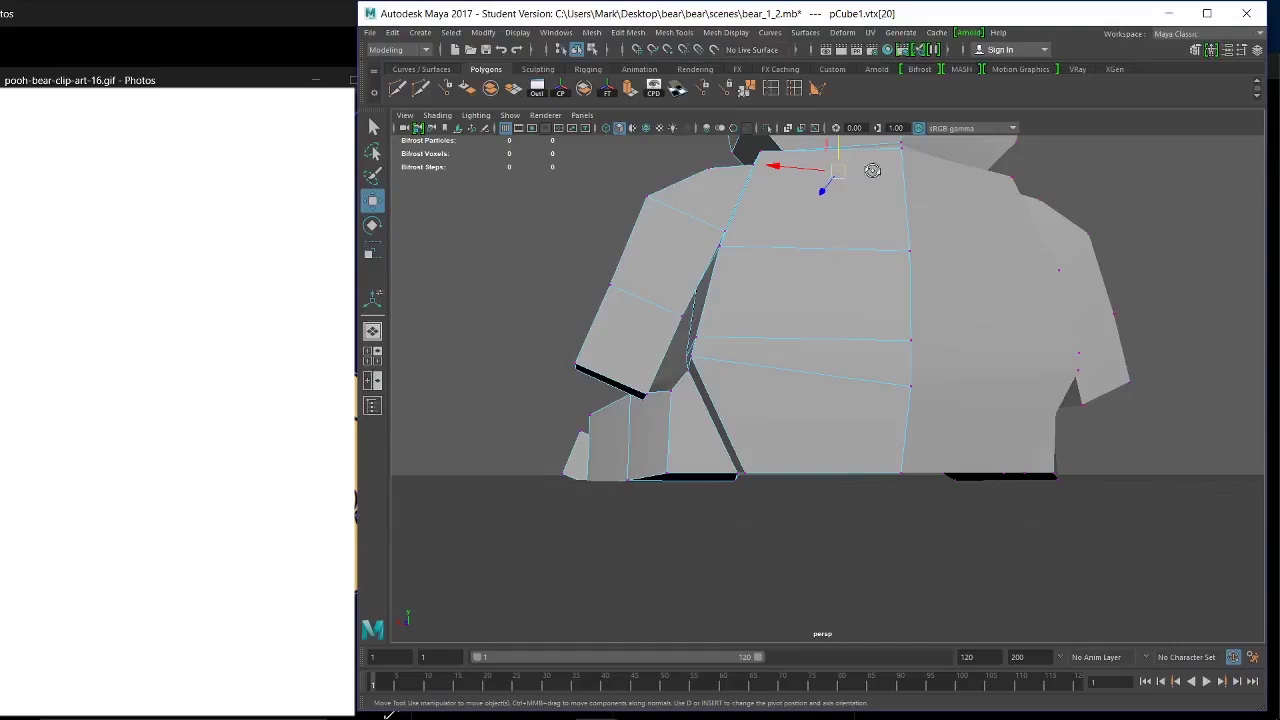
alt+drag(877, 169, 842, 547)
alt+drag(822, 343, 990, 422)
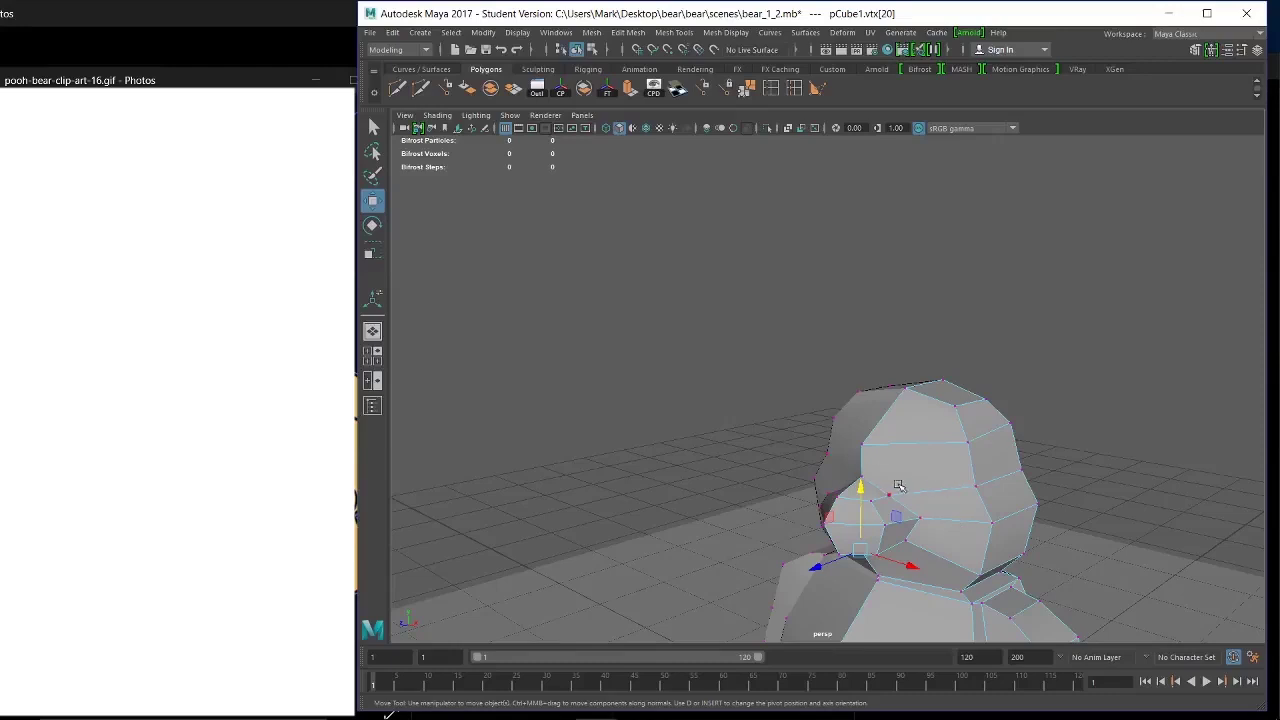
alt+drag(880, 496, 904, 396)
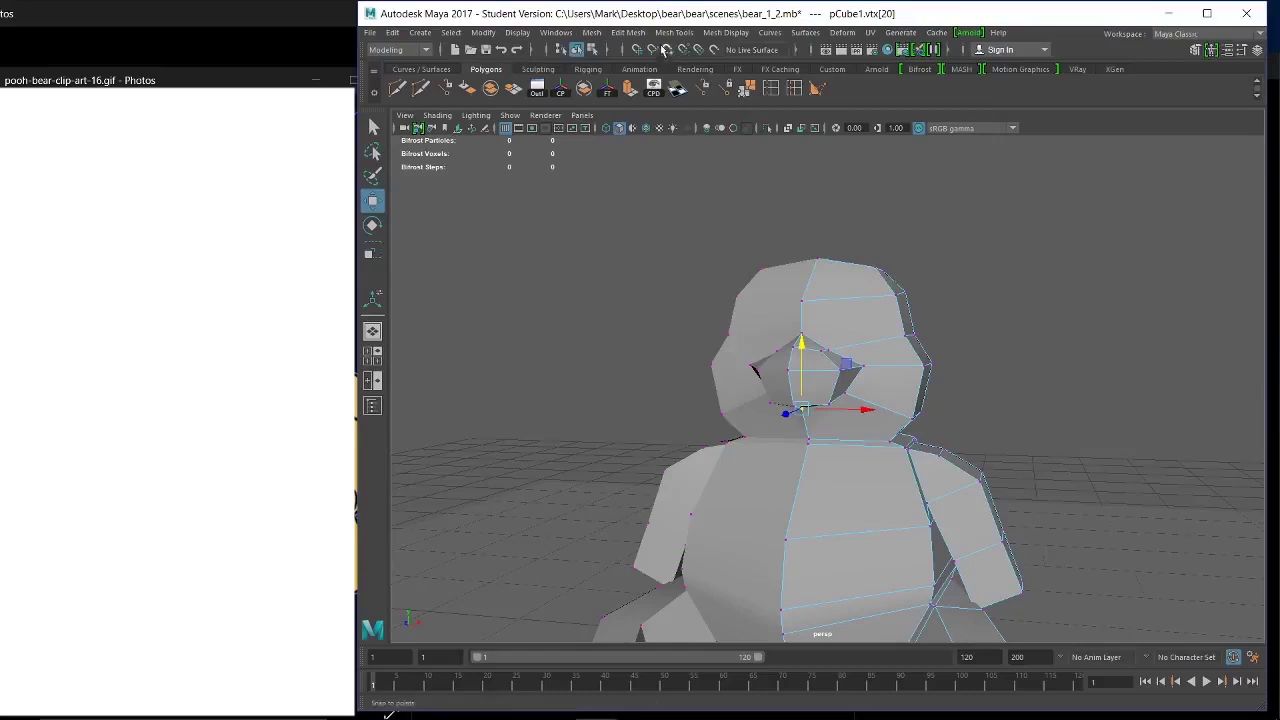
Multi-Cut a new edge from the snout's lower base corner down to about the middle of the upper neck edge.
click(680, 34)
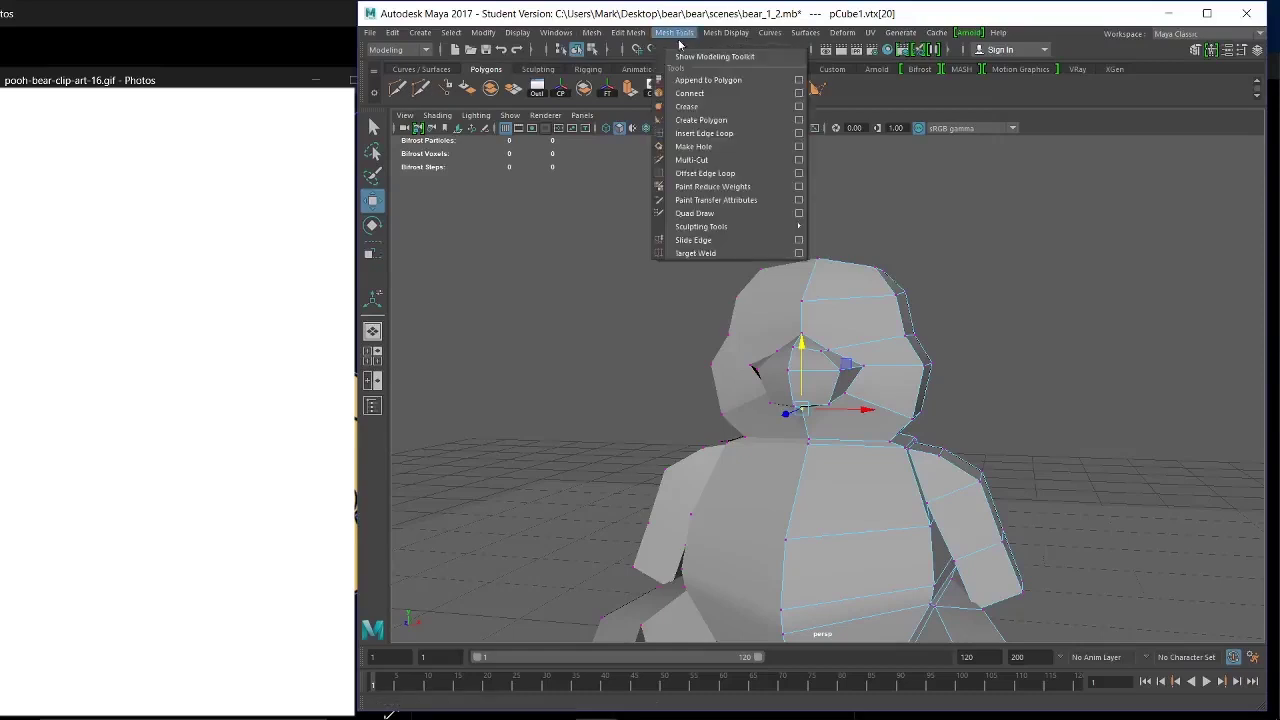
click(732, 160)
click(808, 442)
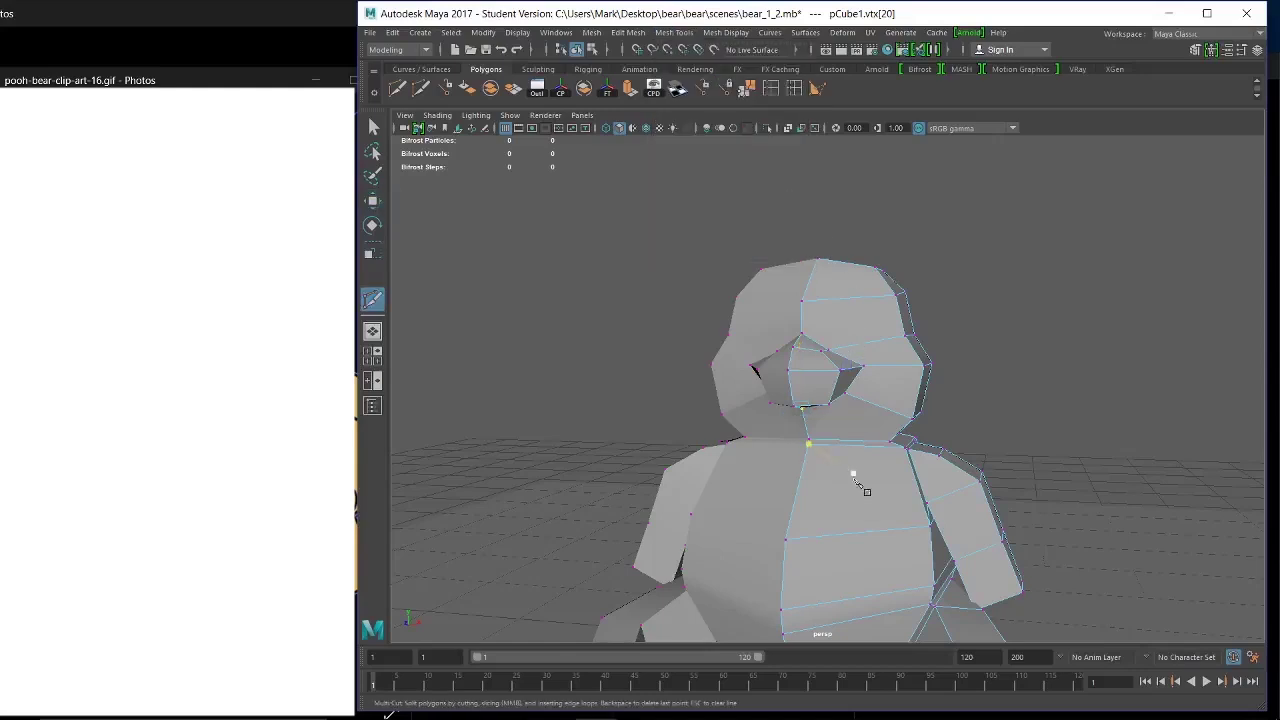
alt+drag(851, 500, 826, 361)
alt+right_drag(826, 361, 829, 420)
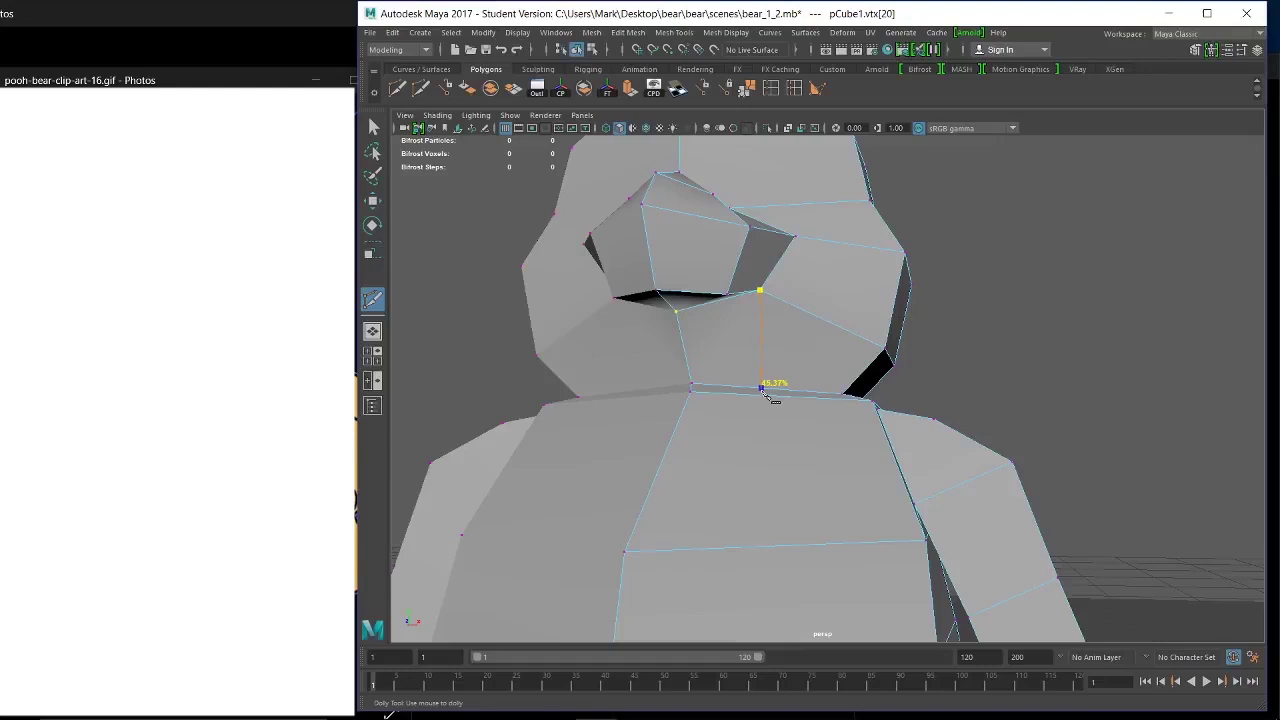
click(763, 388)
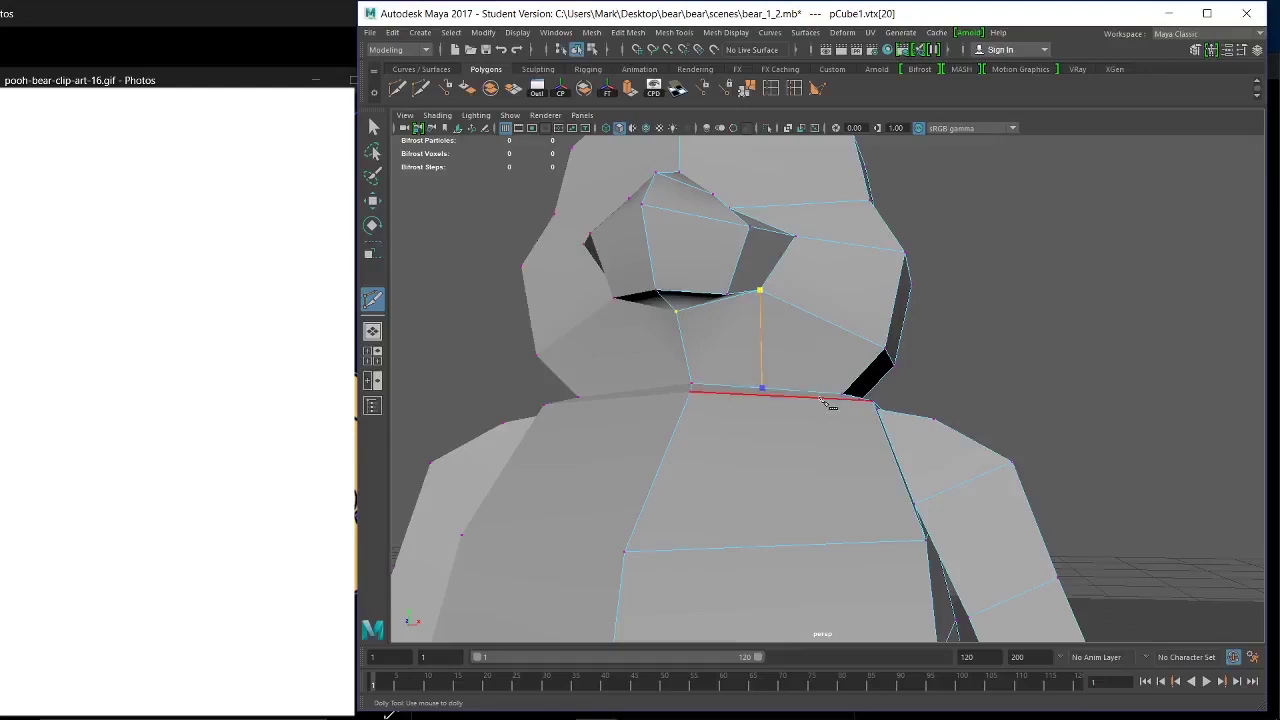
key(Return)
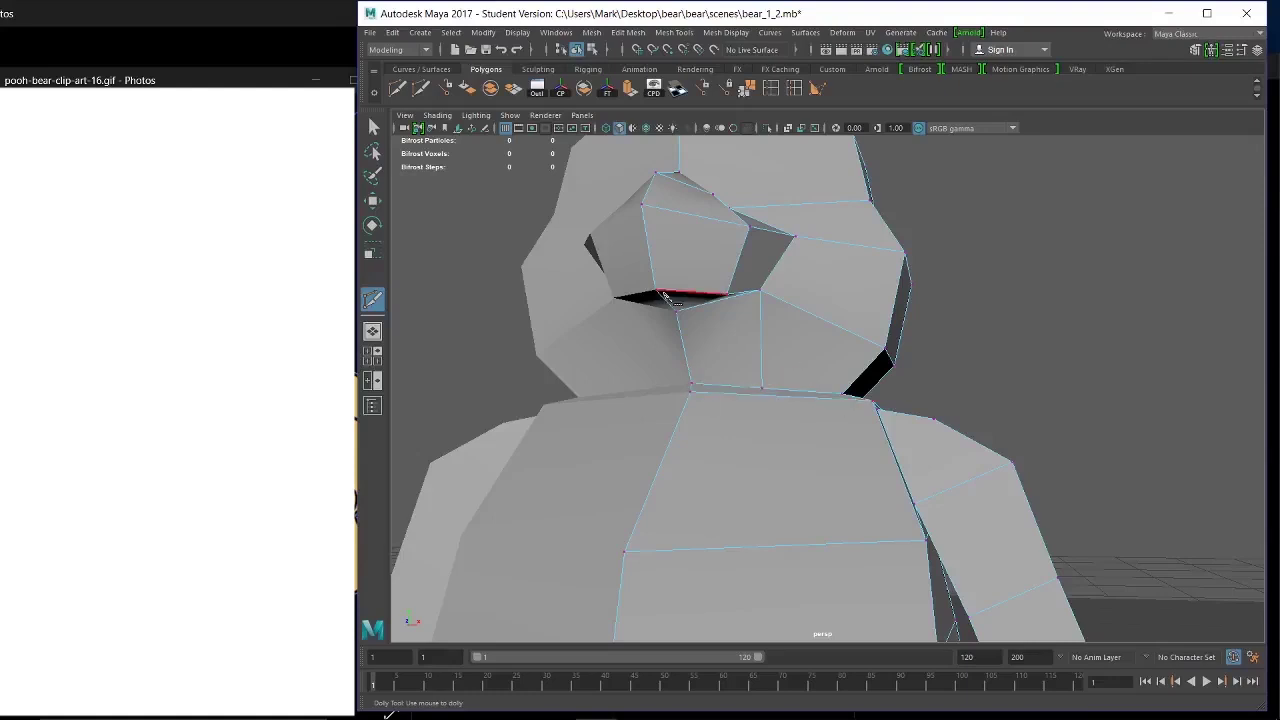
Insert a vertical edge loop down the front of the half bear's torso, roughly midway between the centre line and arm.
click(795, 90)
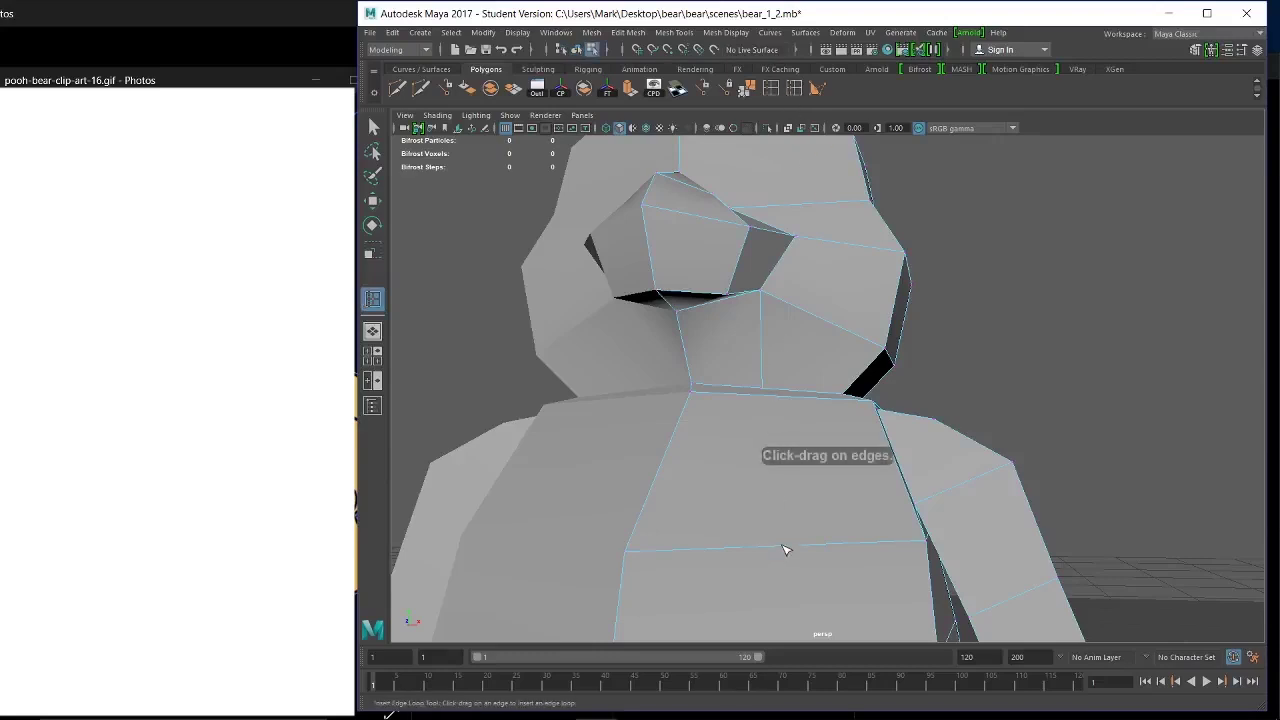
drag(755, 557, 754, 560)
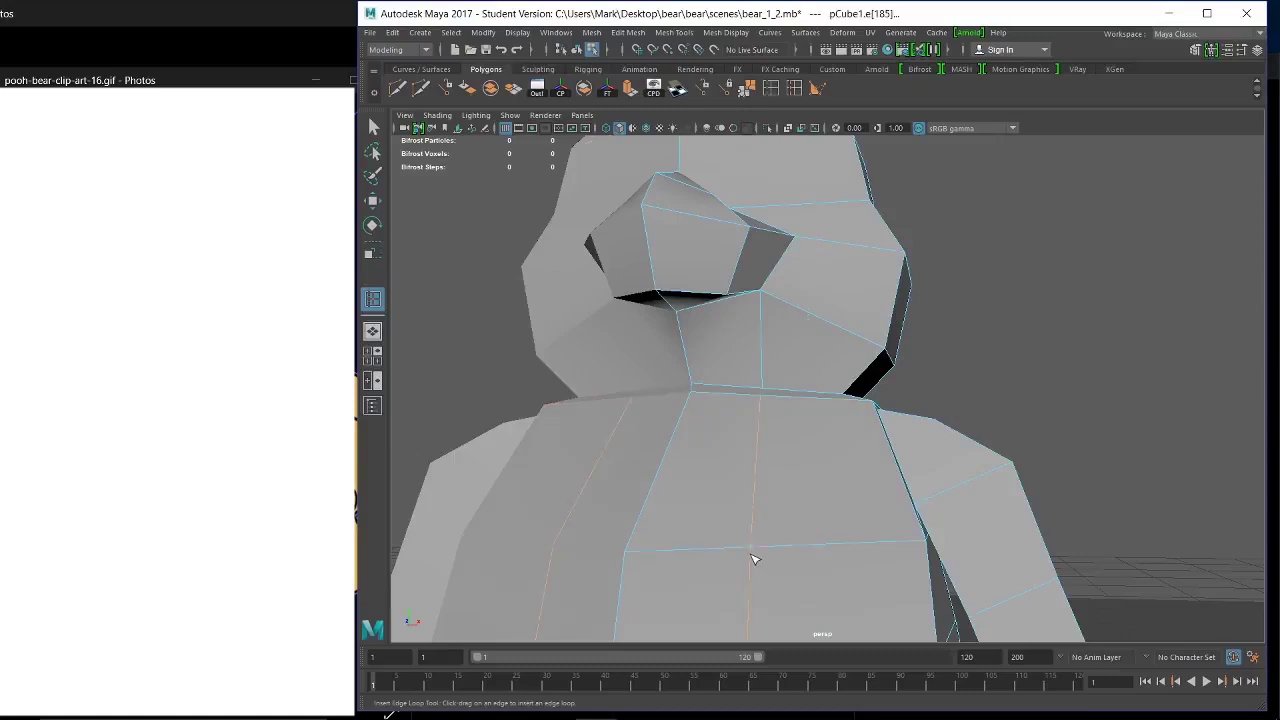
alt+drag(843, 480, 838, 432)
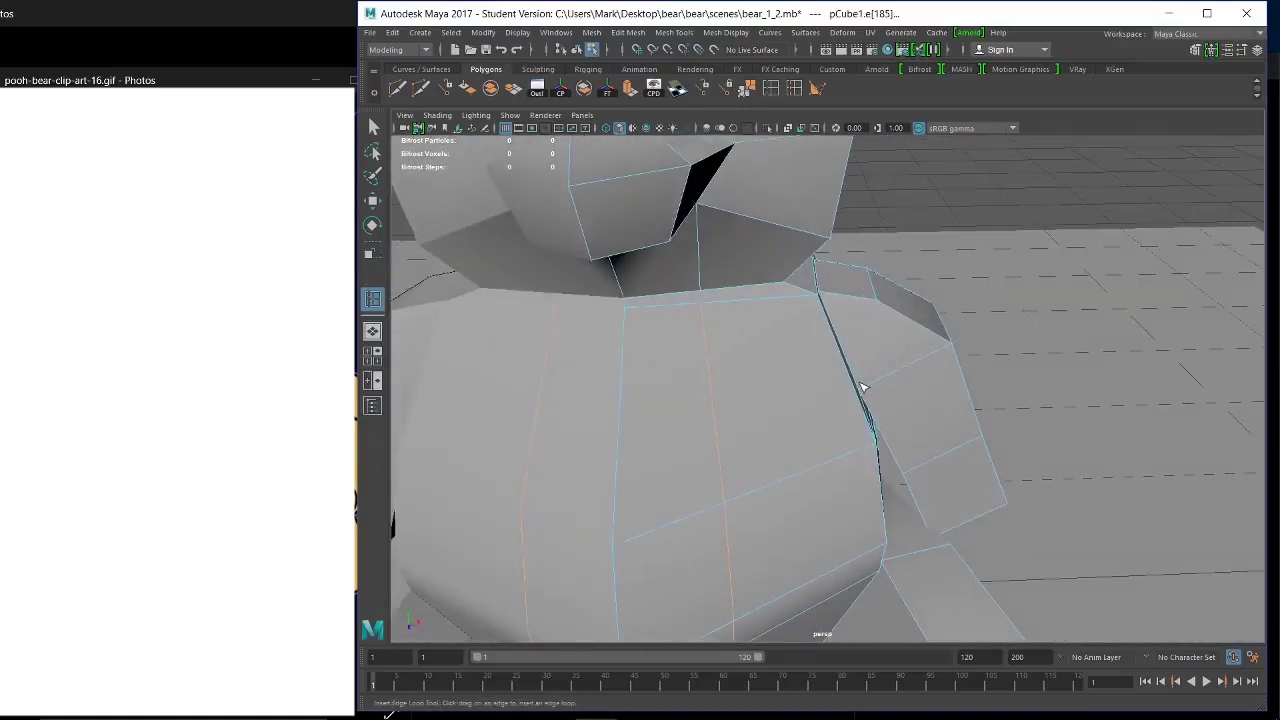
click(862, 388)
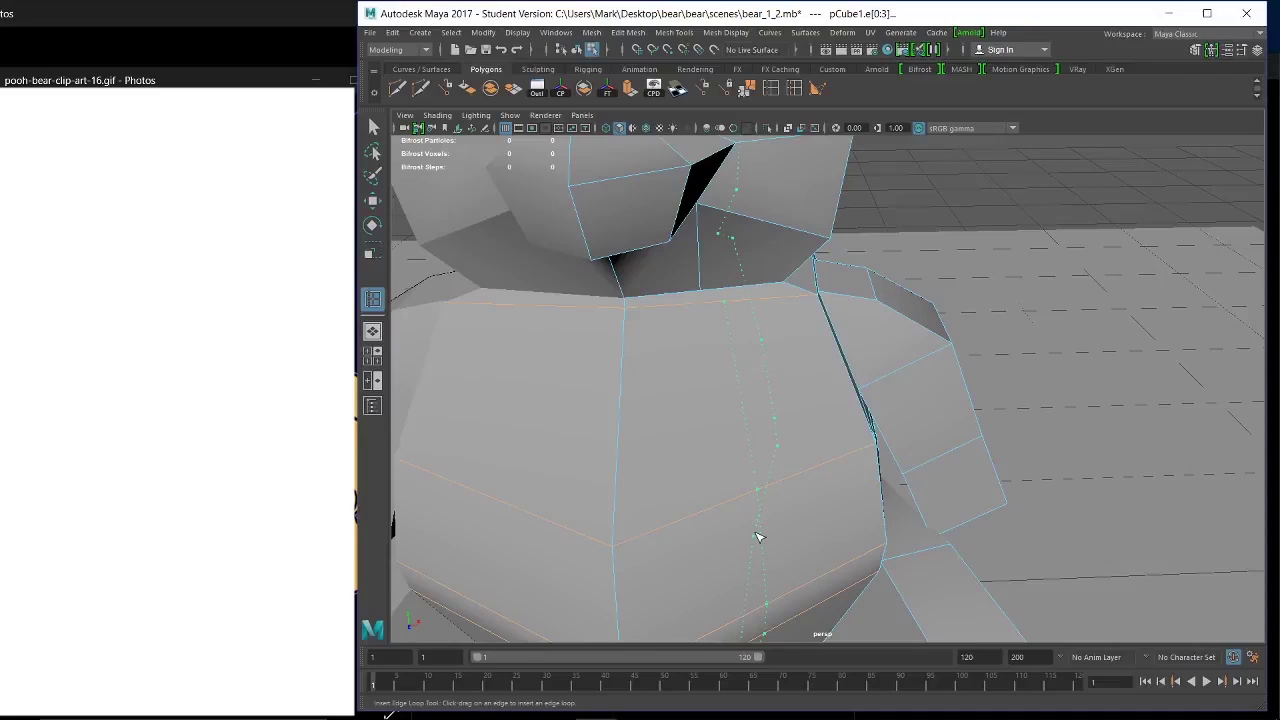
click(757, 537)
alt+drag(757, 456, 760, 435)
alt+right_drag(722, 350, 814, 514)
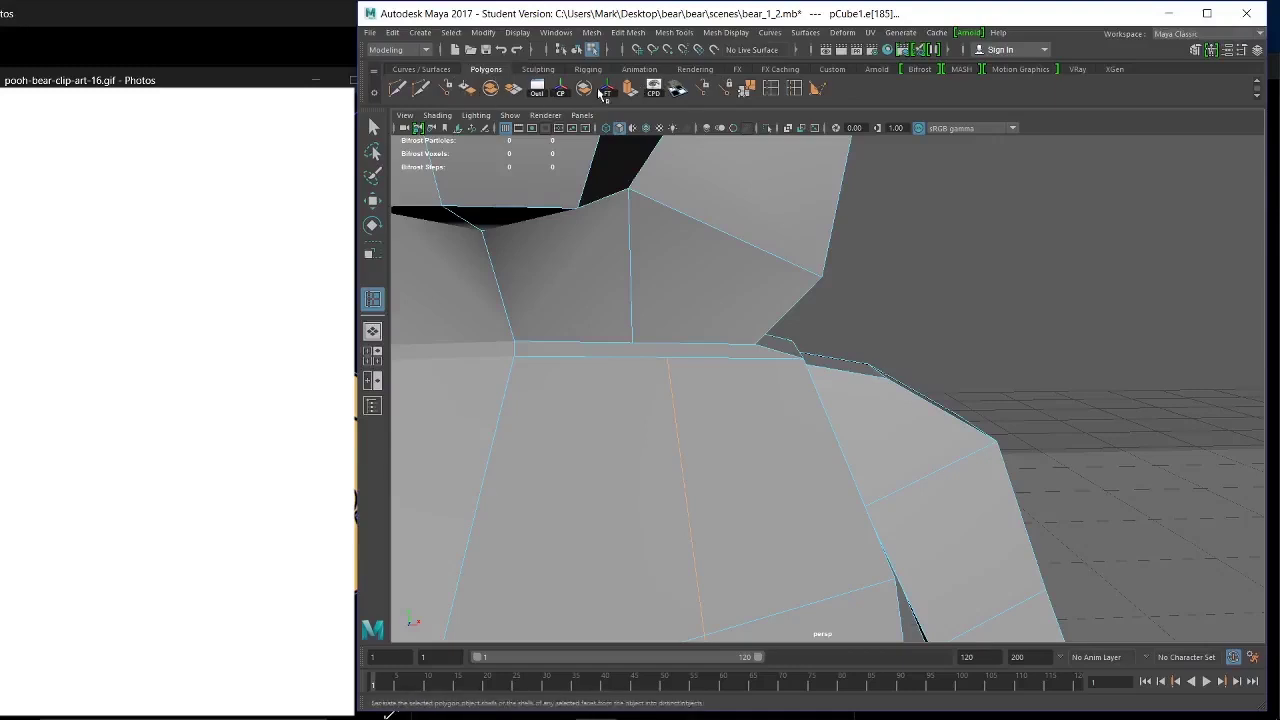
Multi-Cut an edge across the neck strip, joining the torso loop's upper end to the lower end of the head cut.
click(421, 88)
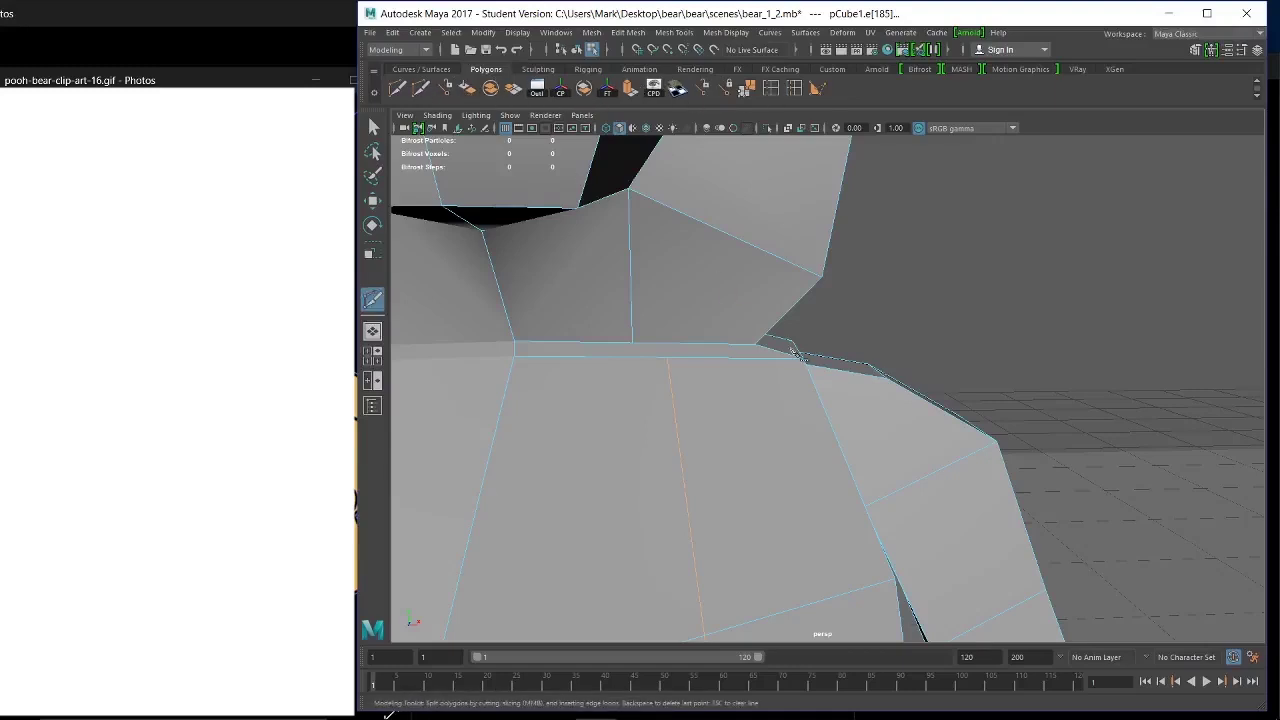
click(667, 360)
click(643, 352)
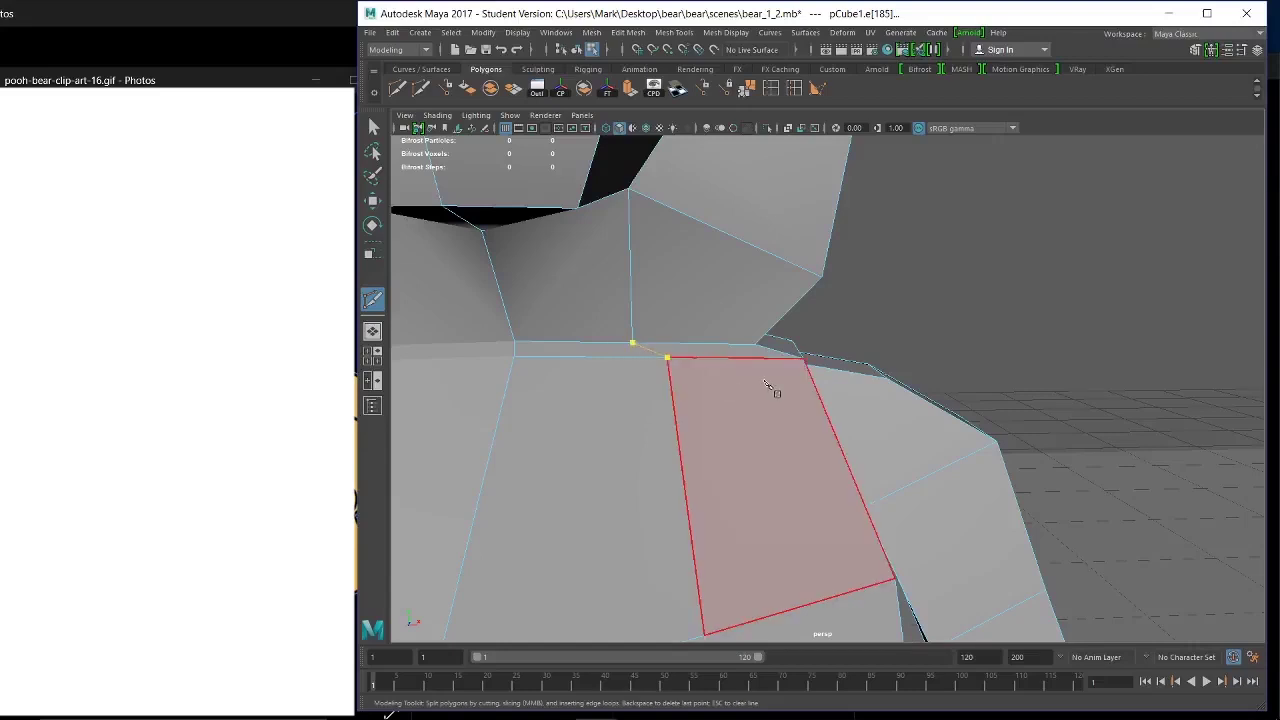
right_click(703, 370)
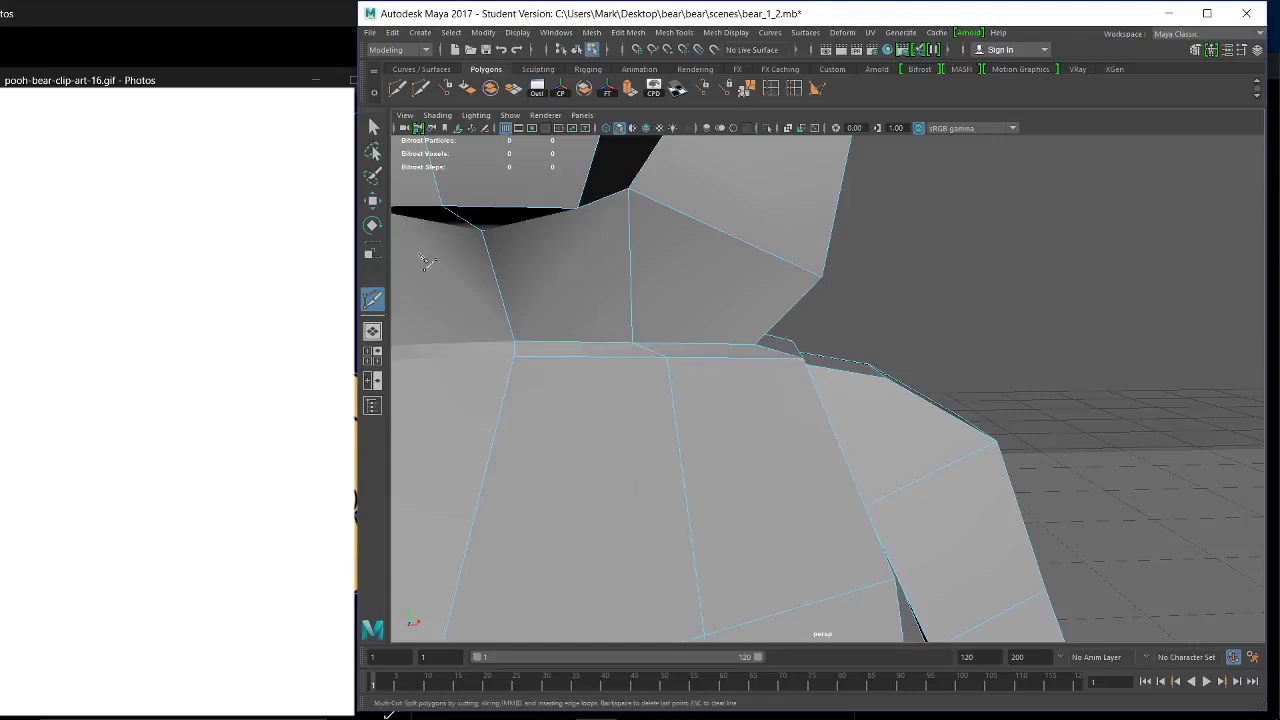
Move the neck vertex at the lower end of the head cut outward along X, closer to the torso loop.
key(w)
right_click(649, 354)
right_drag(650, 355, 604, 328)
click(631, 344)
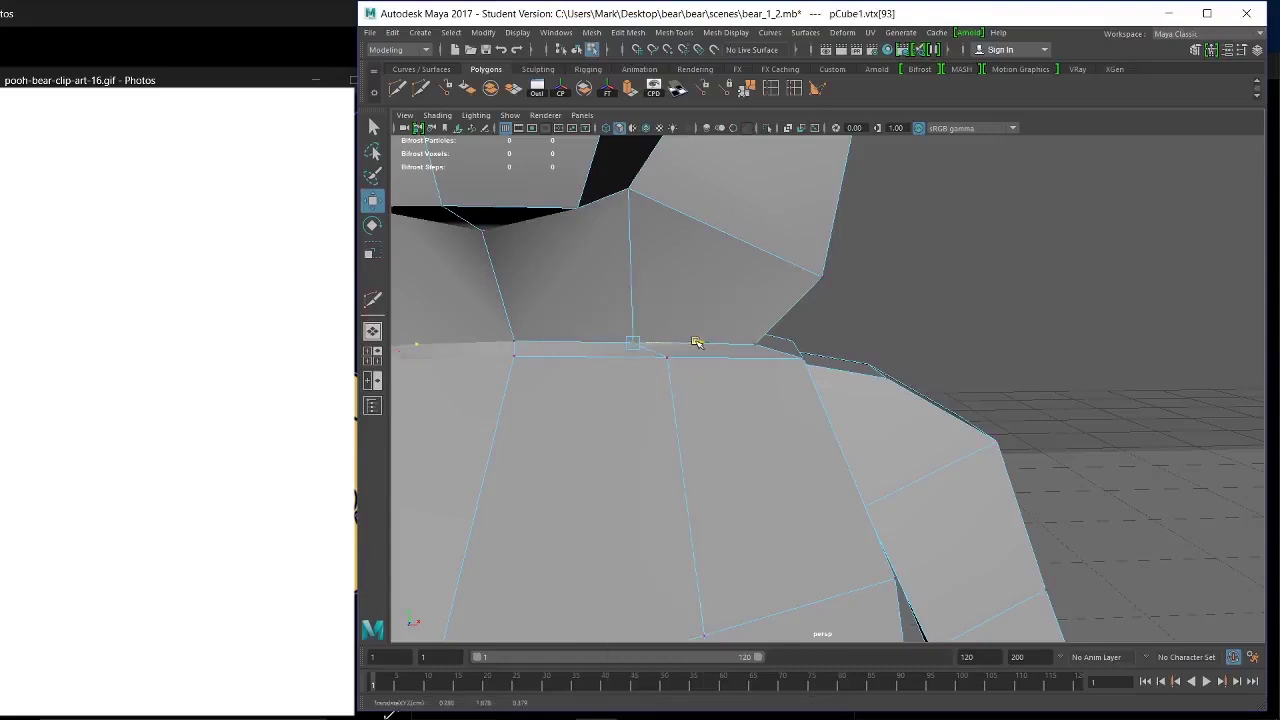
drag(694, 341, 713, 345)
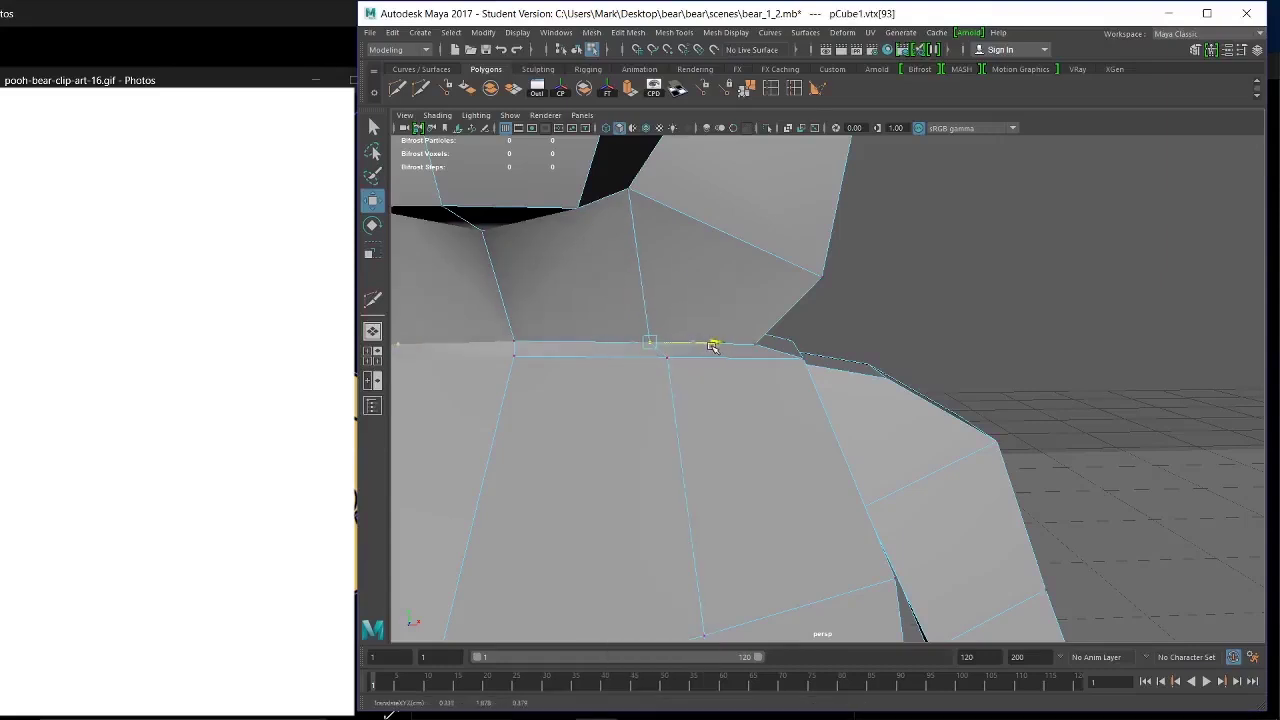
click(656, 359)
Show the bear in wireframe and move the new loop's front belly vertices forward and outward to round the belly.
alt+drag(749, 366, 609, 406)
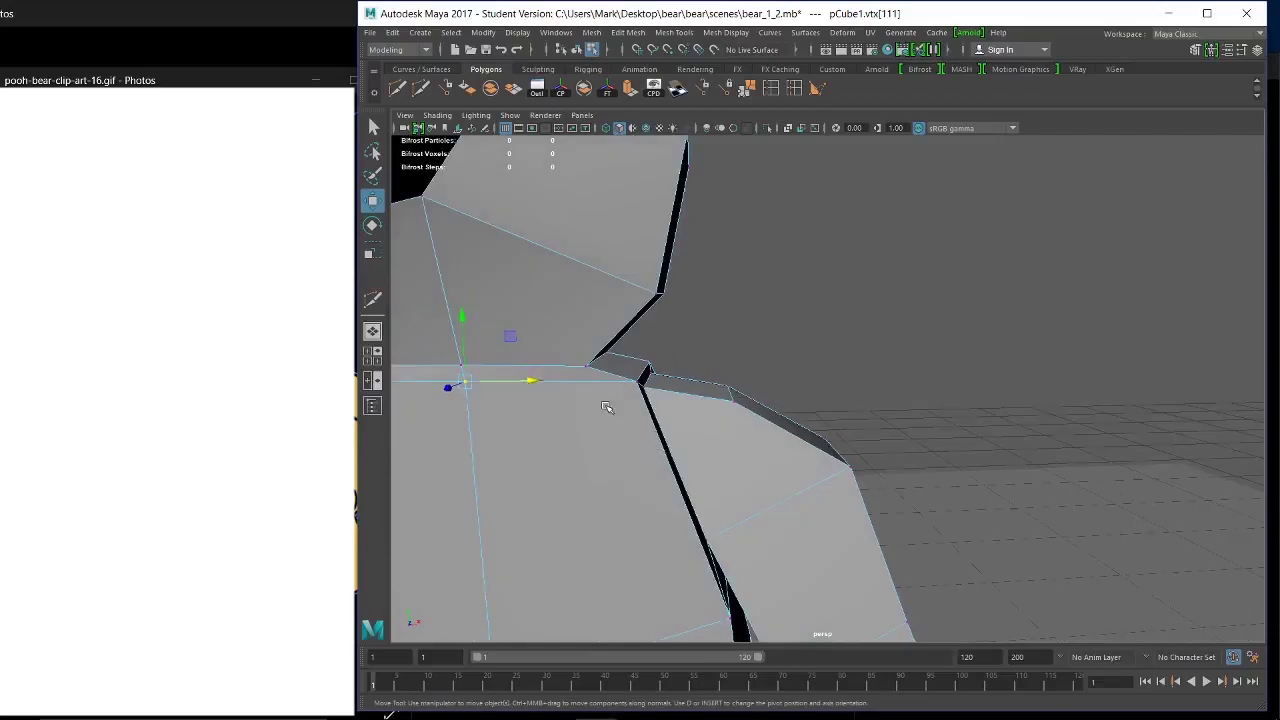
scroll(602, 390, down, 5)
scroll(602, 390, down, 6)
alt+drag(694, 334, 680, 378)
alt+right_drag(682, 378, 904, 594)
alt+middle_drag(908, 480, 972, 523)
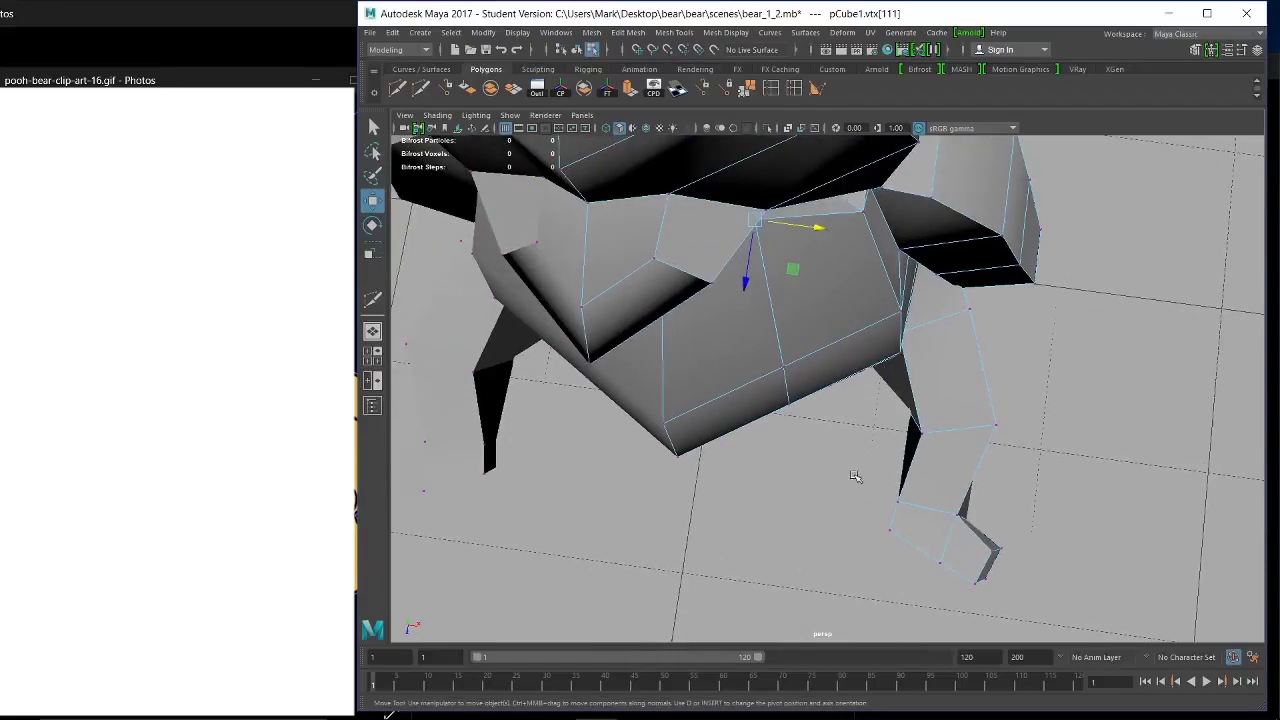
alt+drag(855, 477, 850, 332)
alt+drag(712, 505, 738, 519)
drag(884, 578, 802, 420)
key(4)
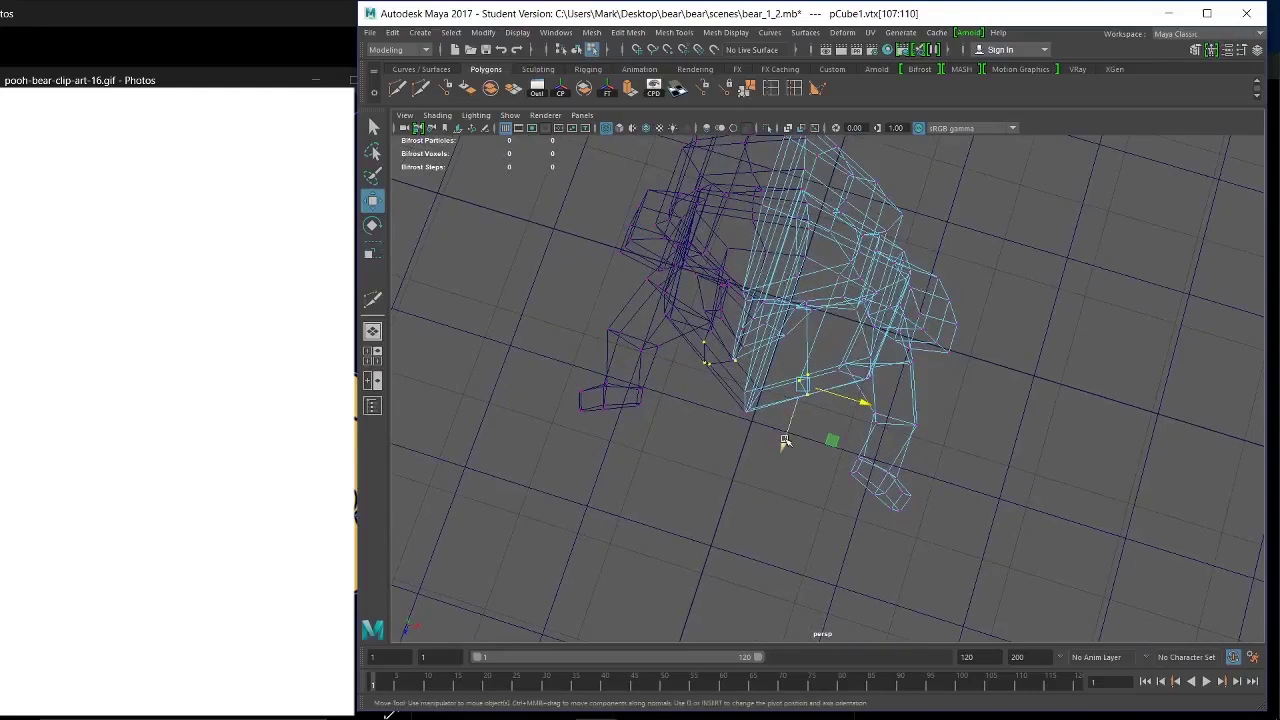
middle_drag(785, 440, 780, 450)
drag(848, 415, 855, 415)
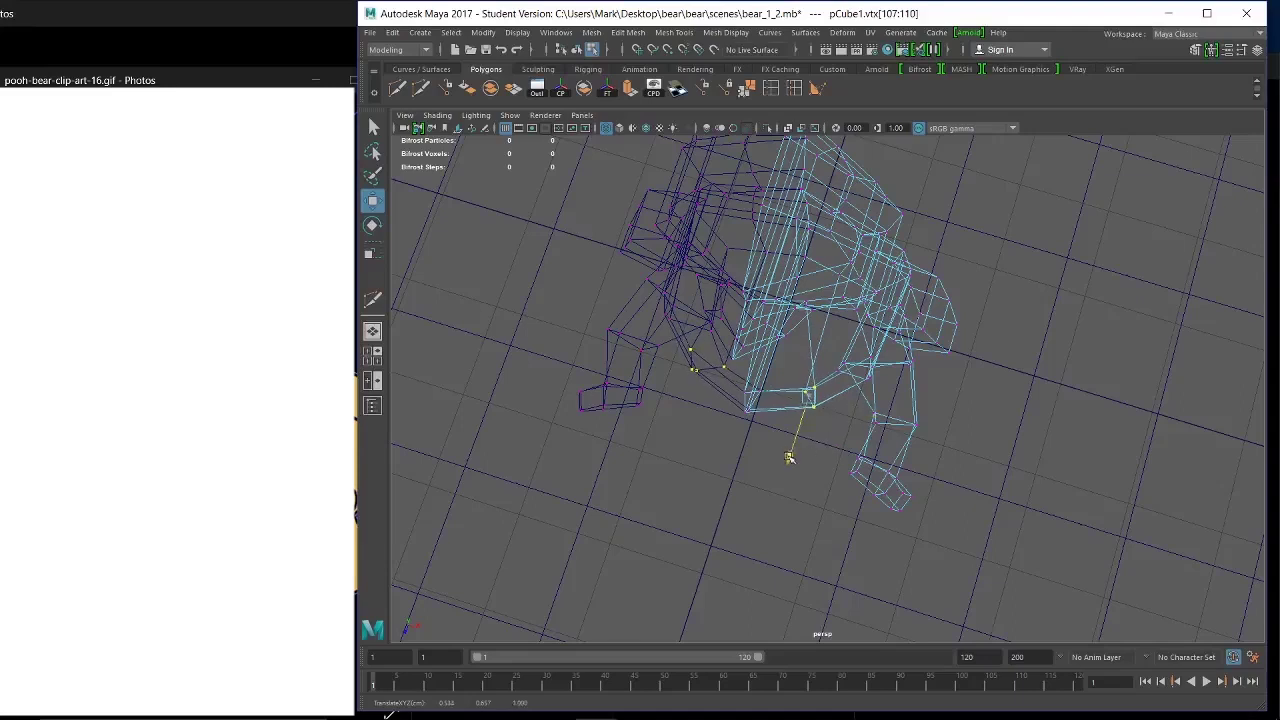
click(770, 494)
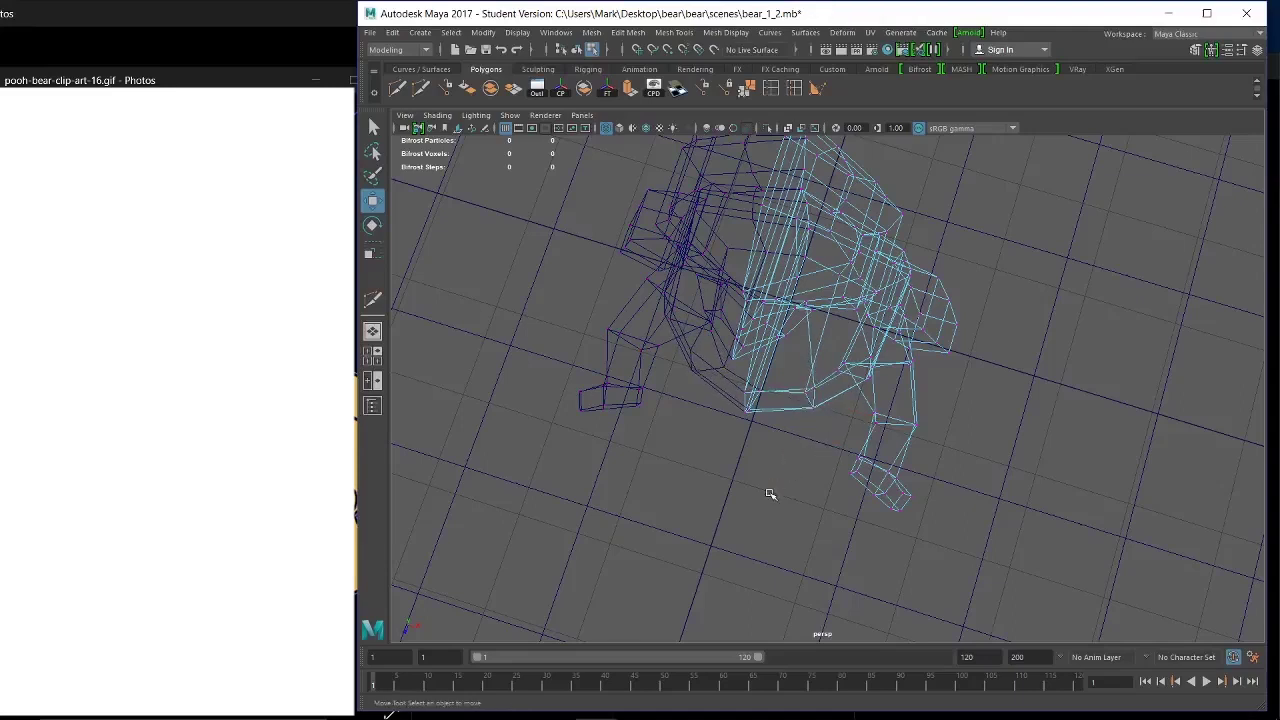
Return the bear to shaded display and bring its neck and upper torso into close view.
key(5)
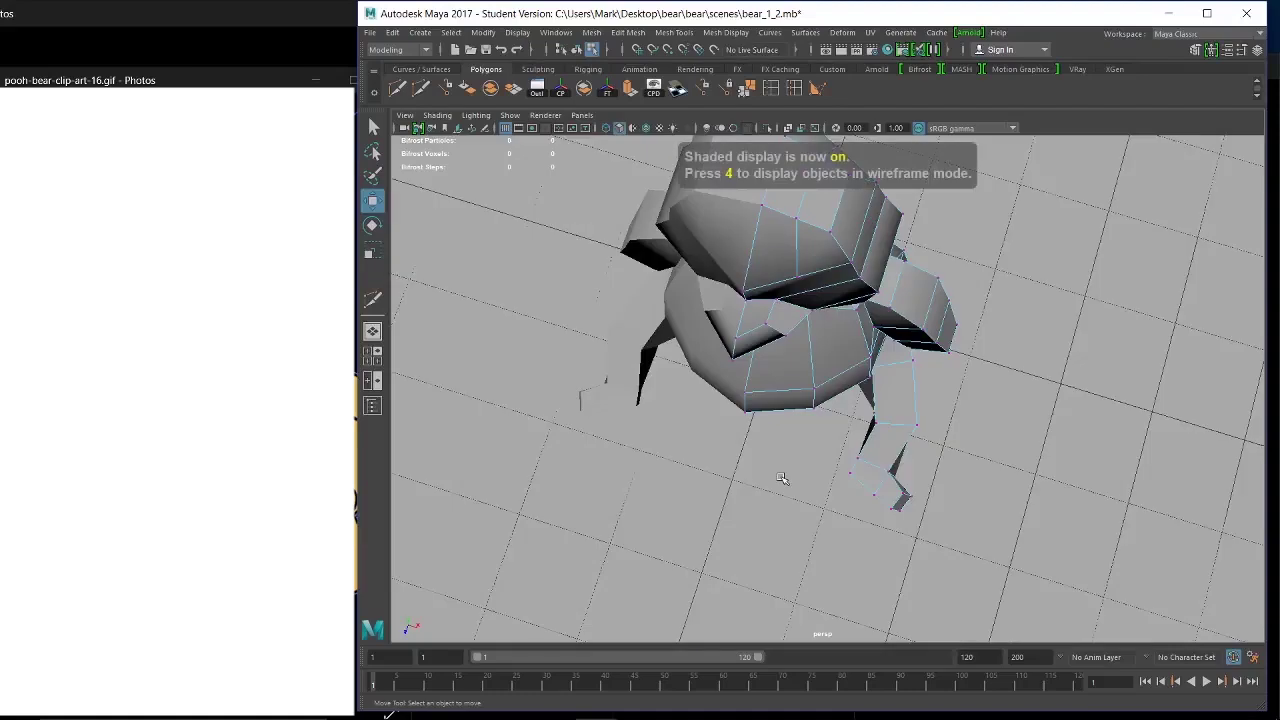
alt+drag(1028, 452, 894, 346)
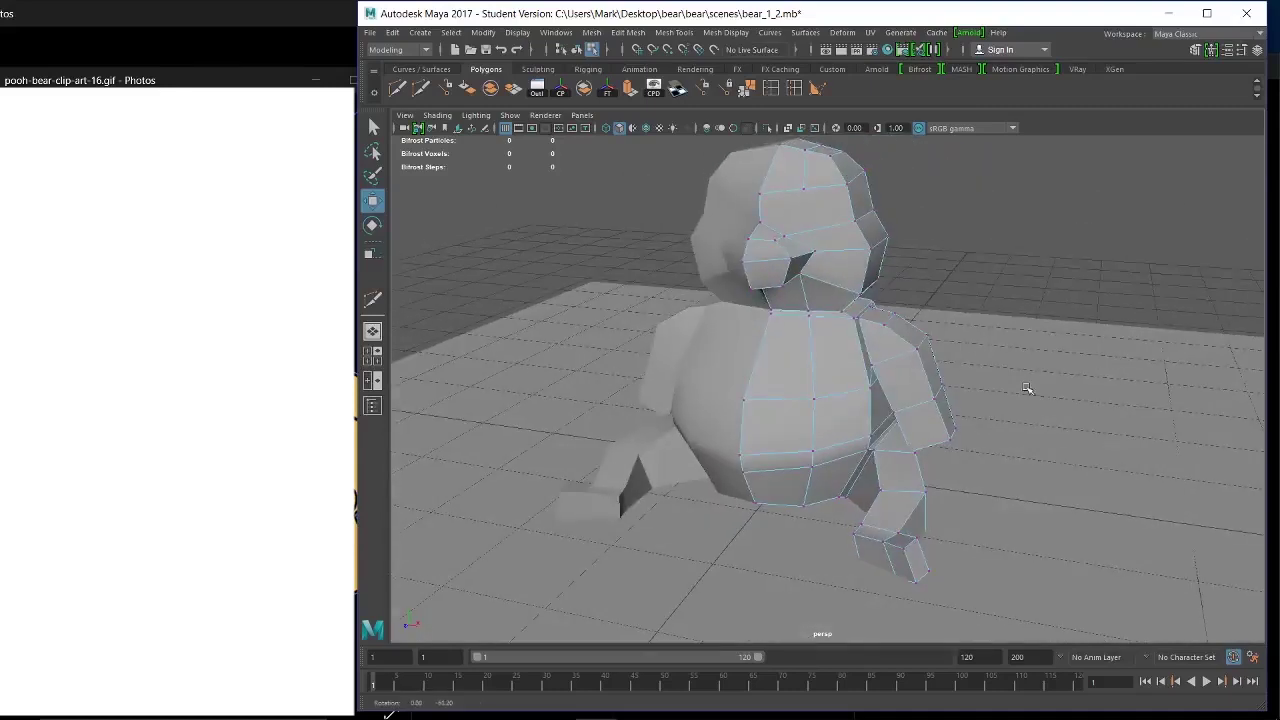
alt+right_drag(894, 346, 981, 451)
alt+middle_drag(981, 451, 1037, 520)
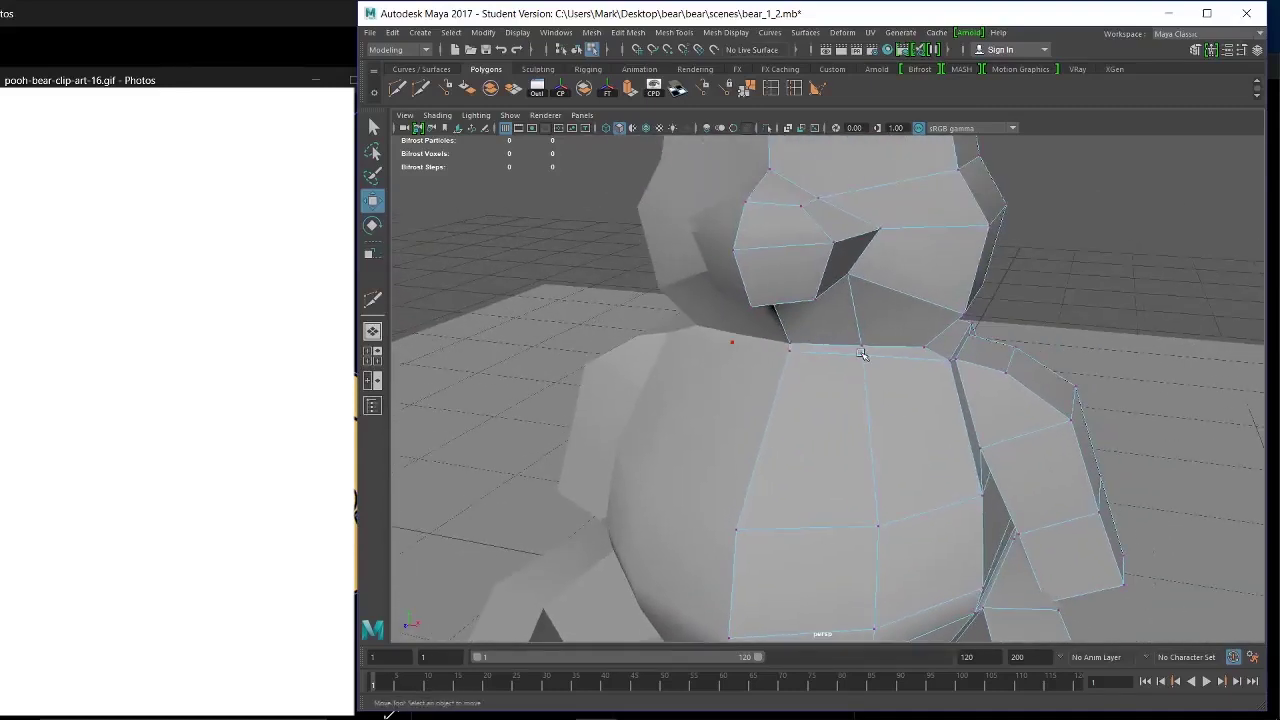
Try moving the front neck vertices and the jaw vertex above them outward, away from the centre line.
click(862, 357)
mouse_move(868, 385)
alt+mouse_down()
mouse_move(878, 405)
mouse_move(825, 399)
mouse_move(843, 349)
mouse_move(980, 329)
mouse_move(890, 391)
alt+mouse_up()
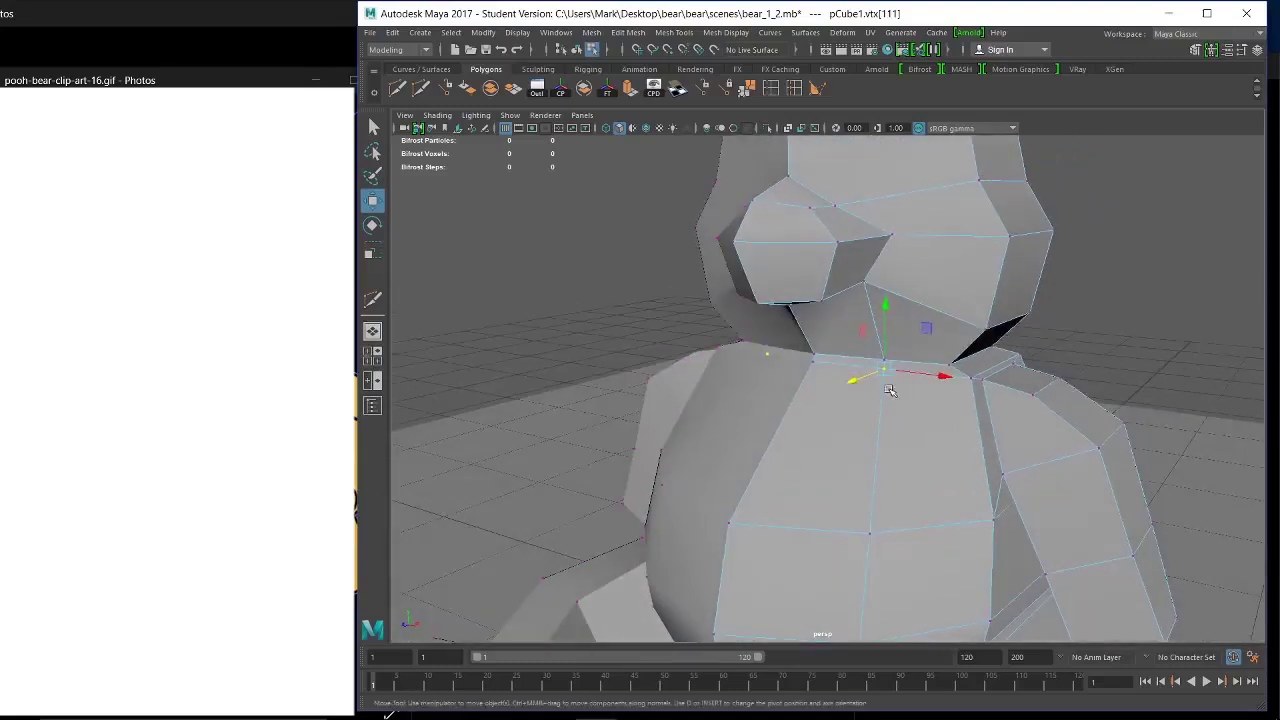
click(898, 316)
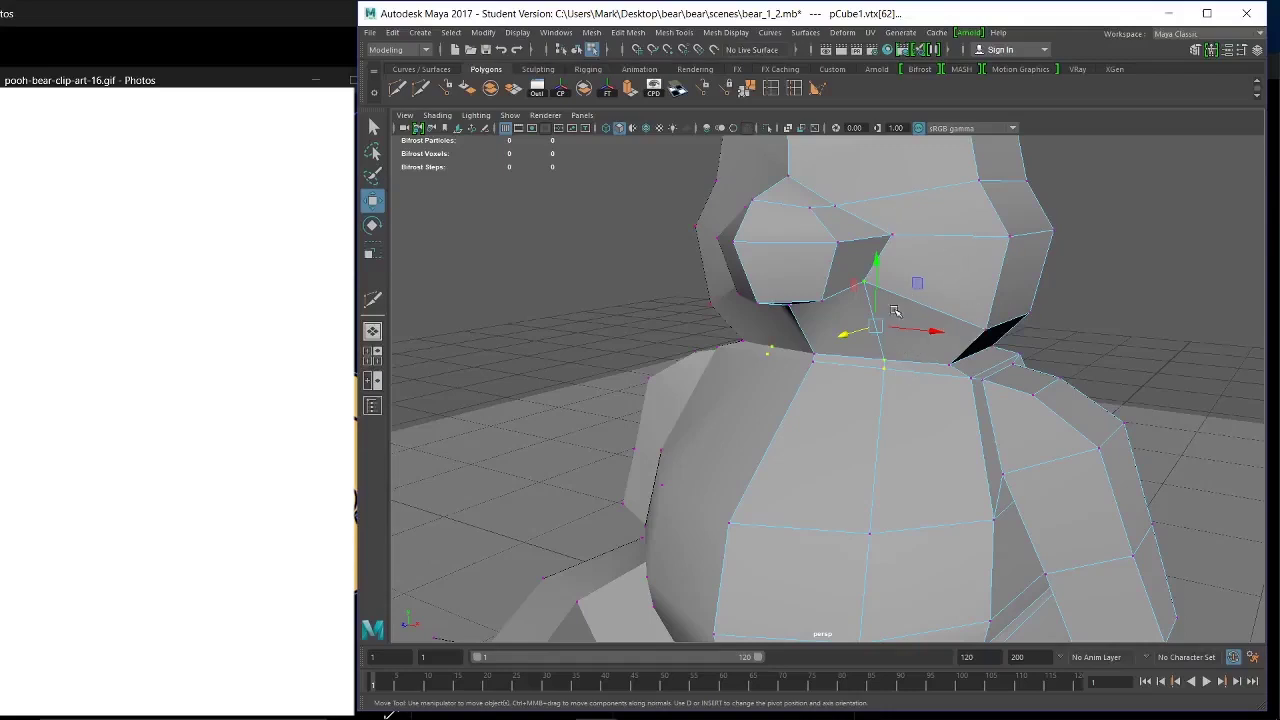
mouse_move(876, 326)
mouse_down()
mouse_move(888, 330)
mouse_move(895, 311)
mouse_move(893, 323)
mouse_up()
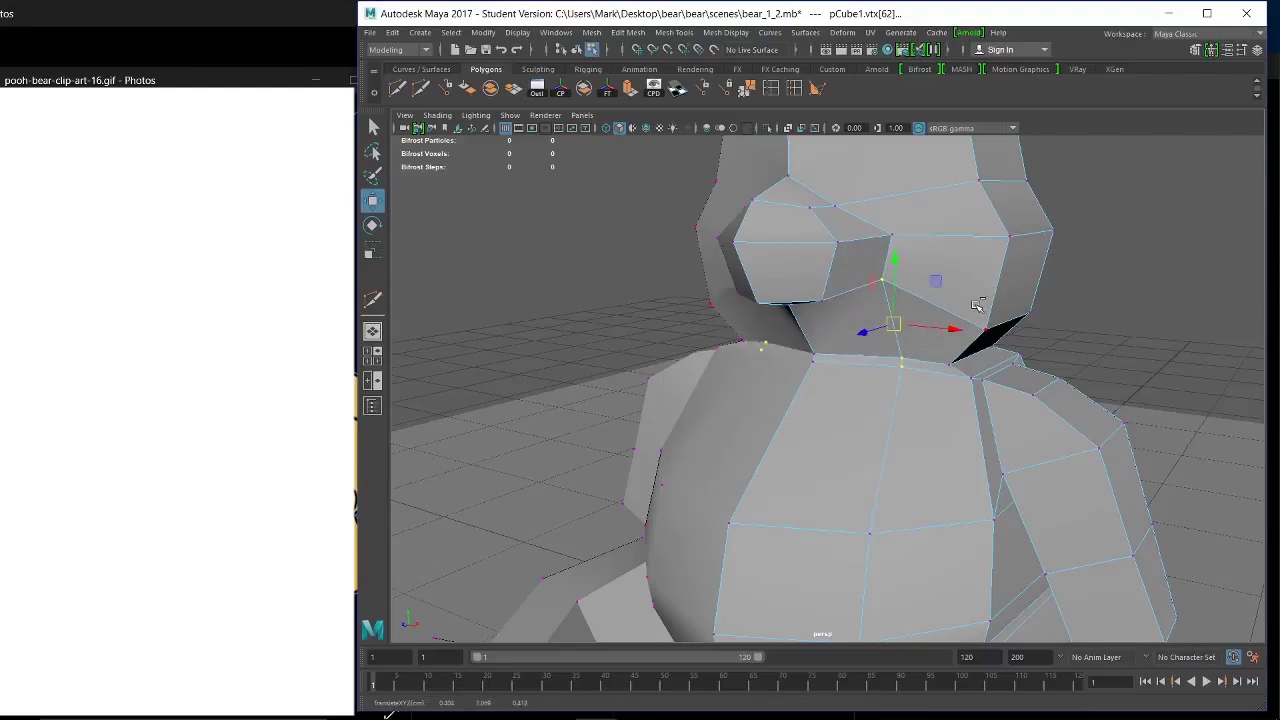
drag(977, 305, 957, 357)
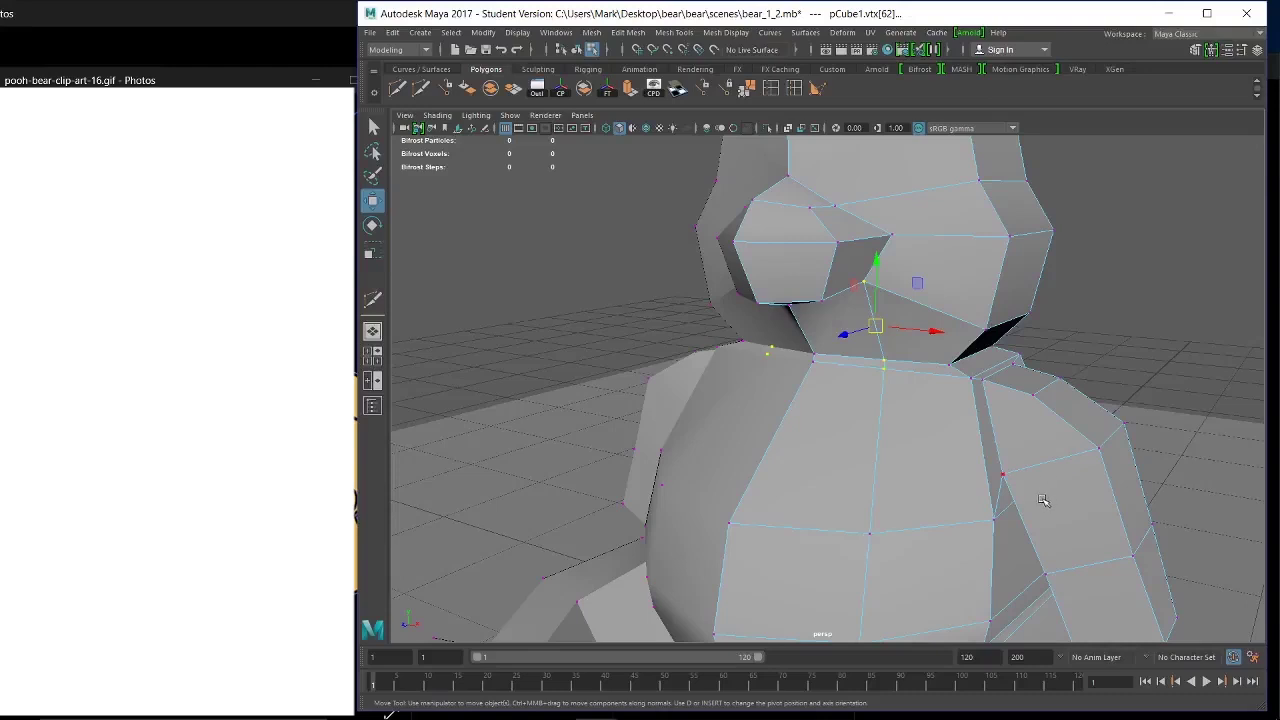
Move the front neck vertices and the jaw vertex above them slightly forward along Z.
alt+drag(919, 368, 914, 365)
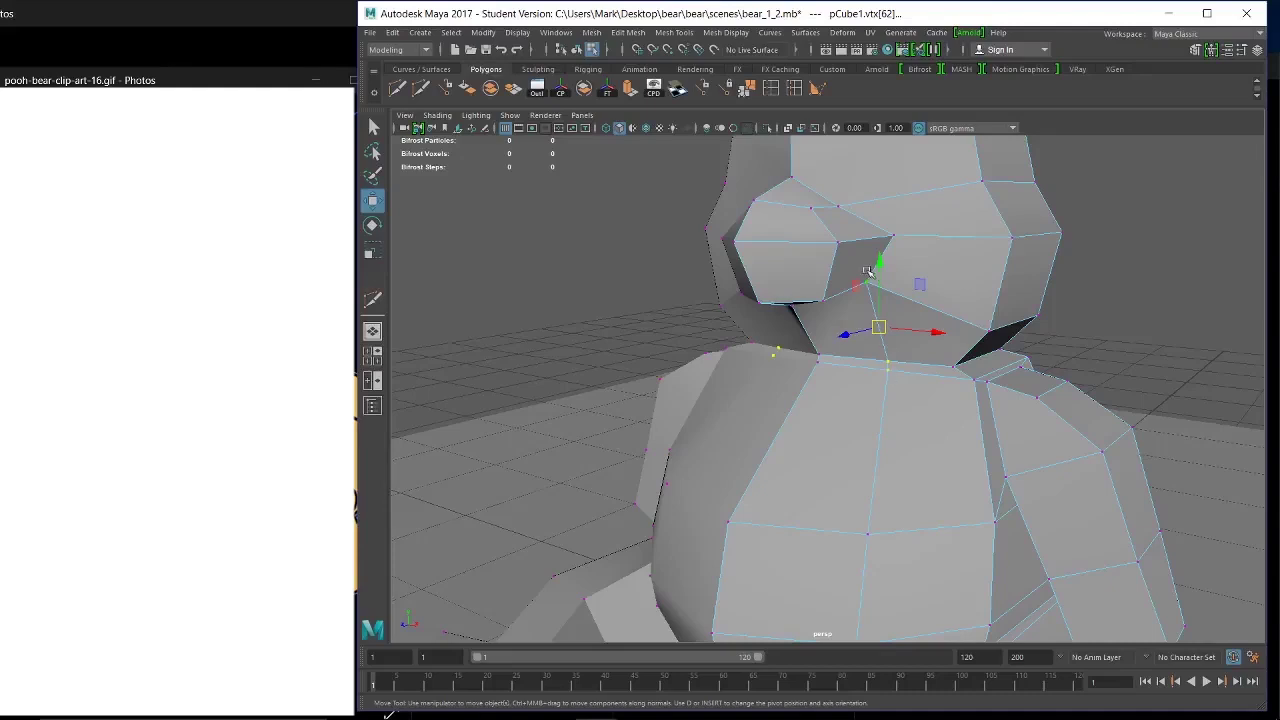
mouse_move(1044, 376)
alt+mouse_down()
mouse_move(1063, 409)
mouse_move(1067, 377)
alt+mouse_up()
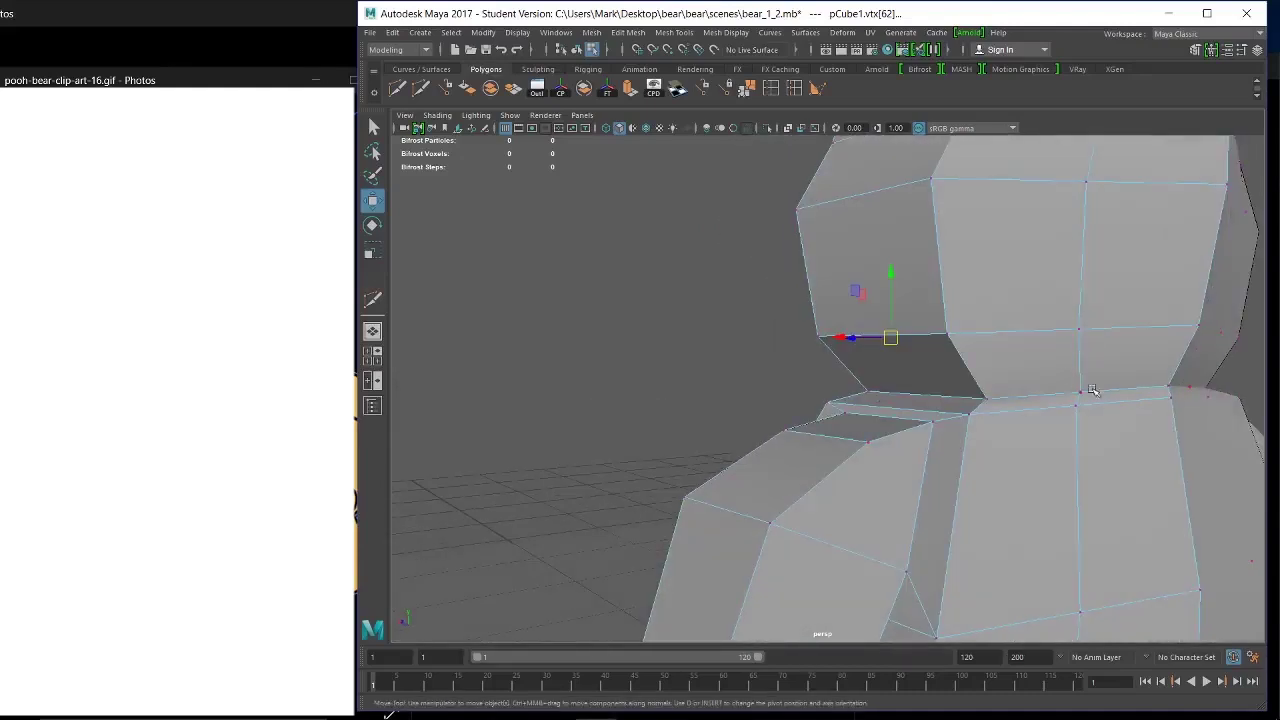
click(1171, 387)
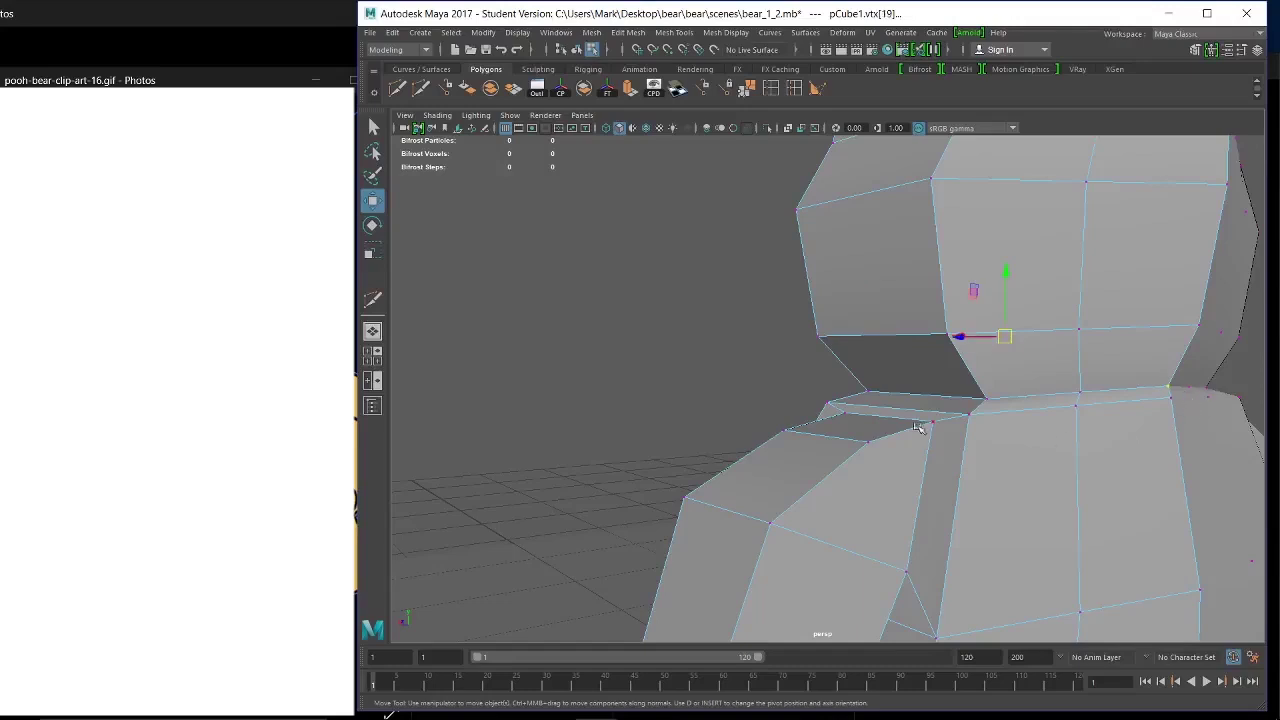
alt+drag(918, 427, 1098, 416)
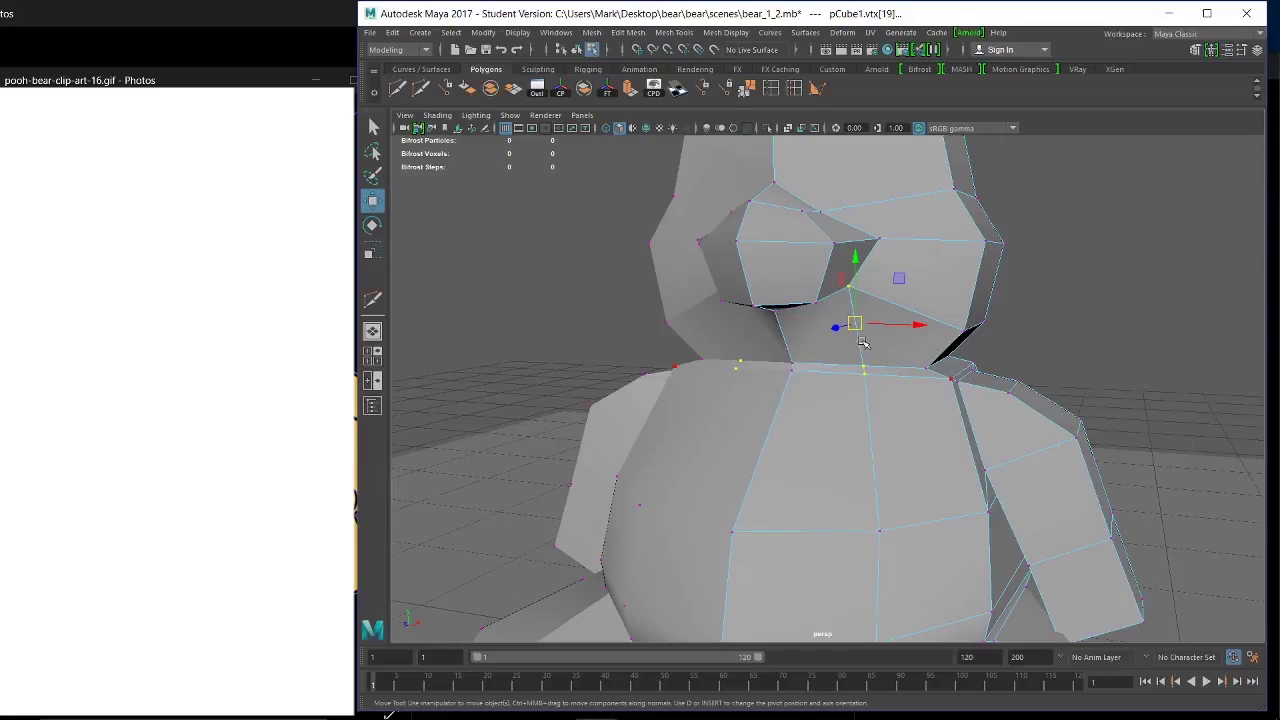
alt+drag(945, 394, 905, 390)
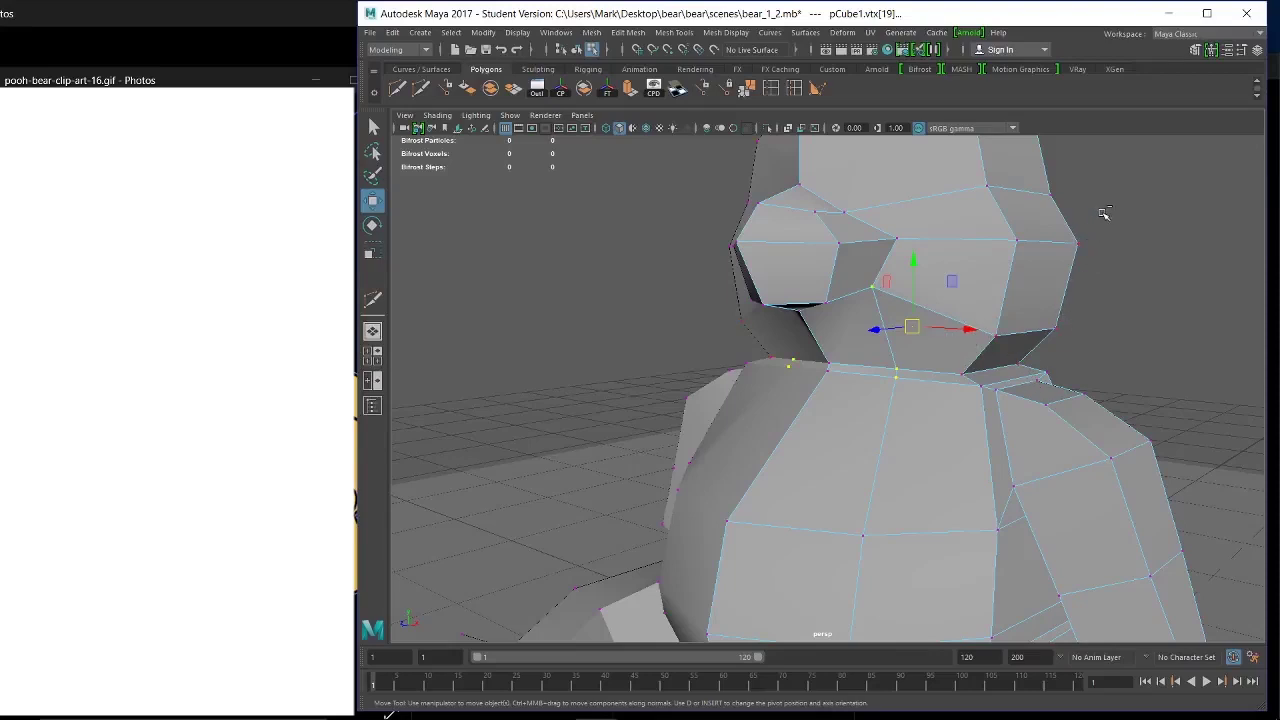
drag(1099, 222, 903, 446)
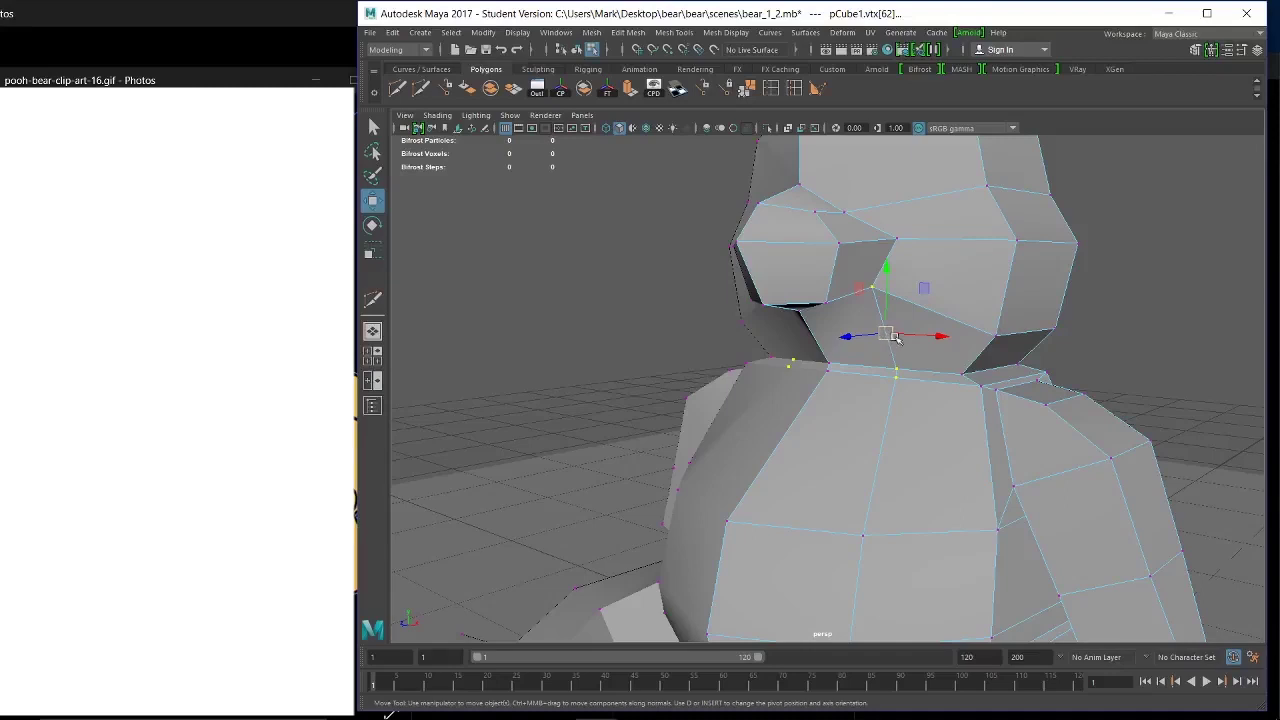
alt+drag(921, 386, 893, 379)
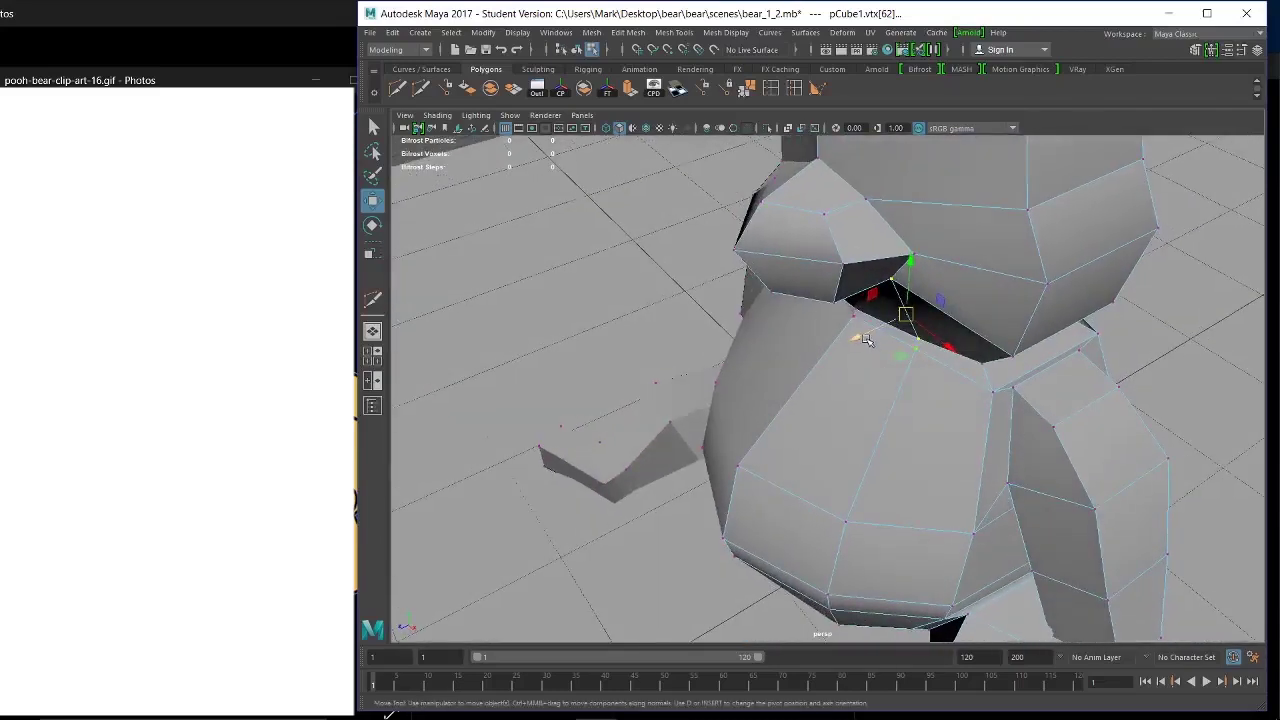
drag(870, 328, 867, 337)
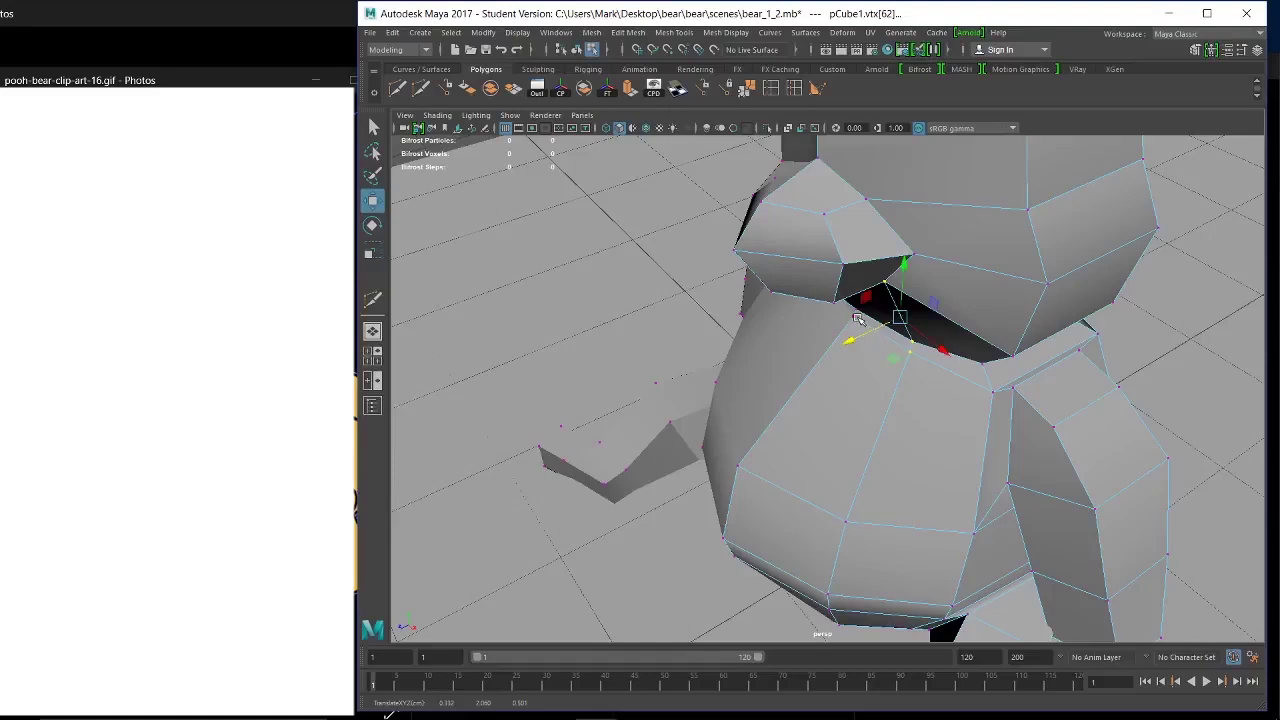
Nudge the torso's upper corner vertex beside the shoulder closer to the neck.
click(996, 395)
drag(965, 415, 963, 408)
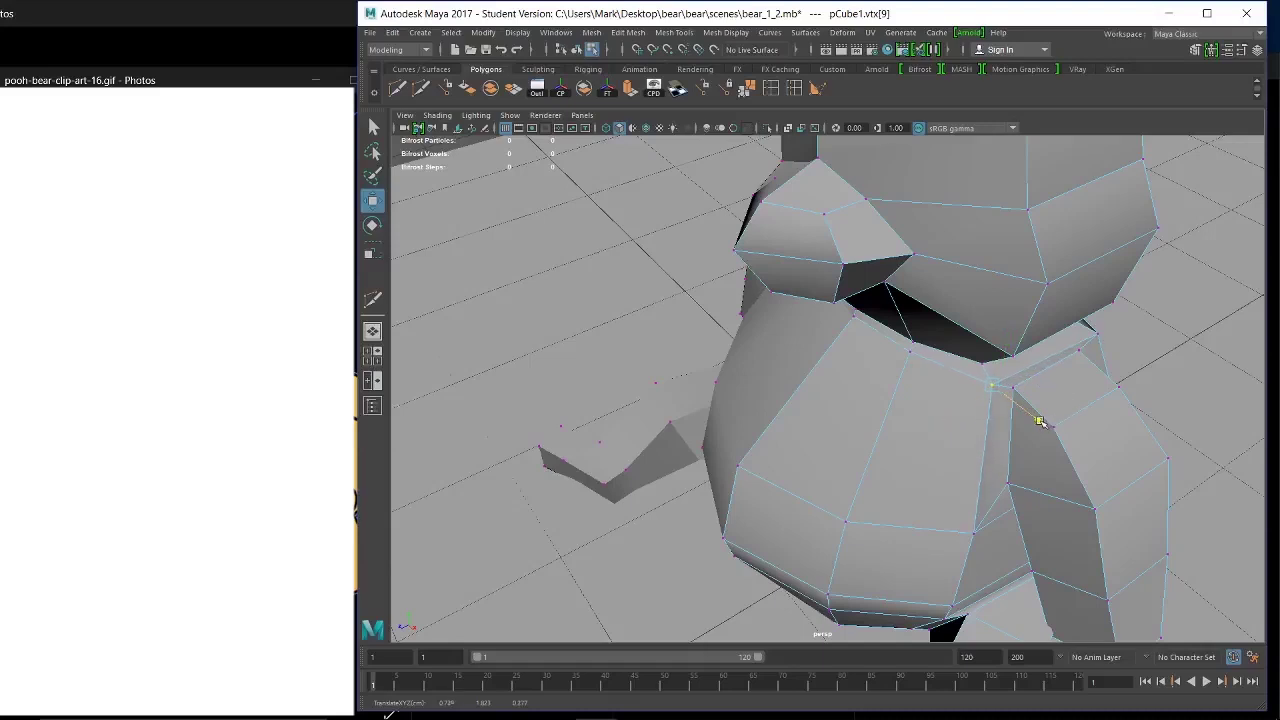
alt+drag(1035, 418, 903, 357)
Select the edge running from beside the snout down to the front of the neck and adjust it along Z.
right_click(914, 323)
right_drag(916, 341, 914, 288)
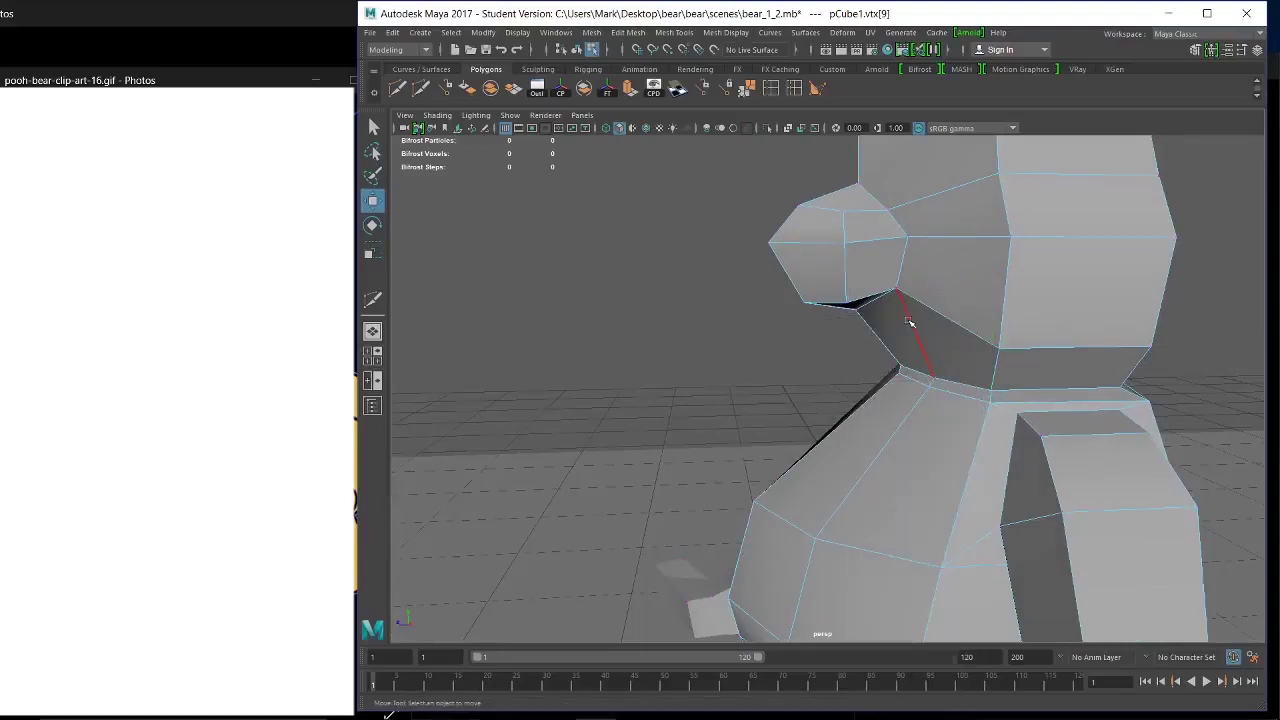
click(914, 323)
alt+drag(914, 323, 923, 371)
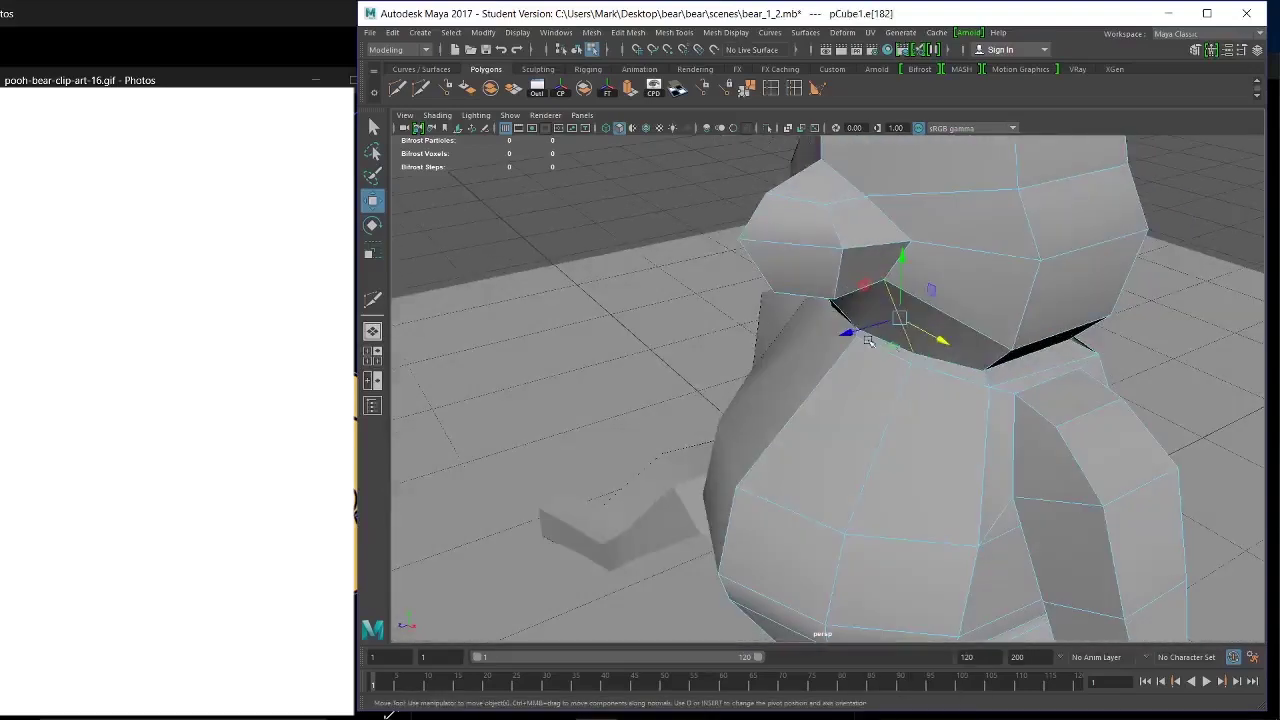
drag(856, 333, 1033, 315)
alt+drag(953, 333, 744, 342)
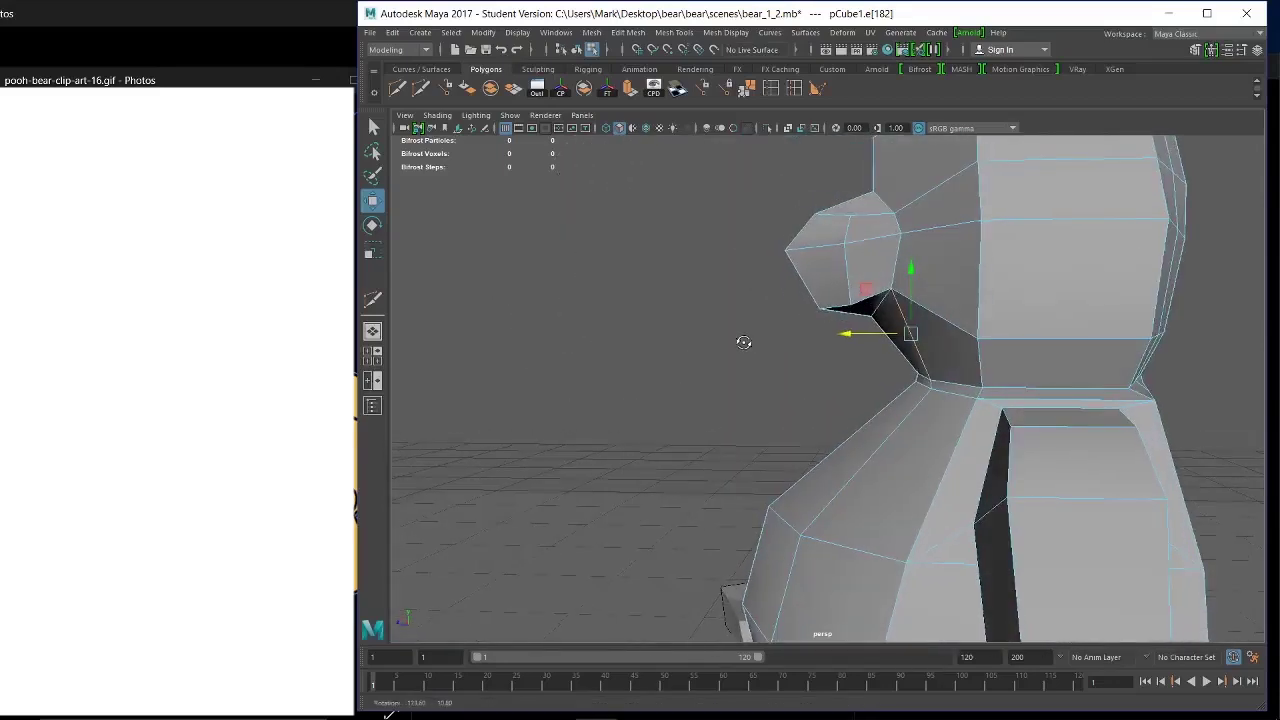
Move the jaw vertex at the snout's lower rear corner slightly backward along Z.
right_drag(871, 272, 830, 278)
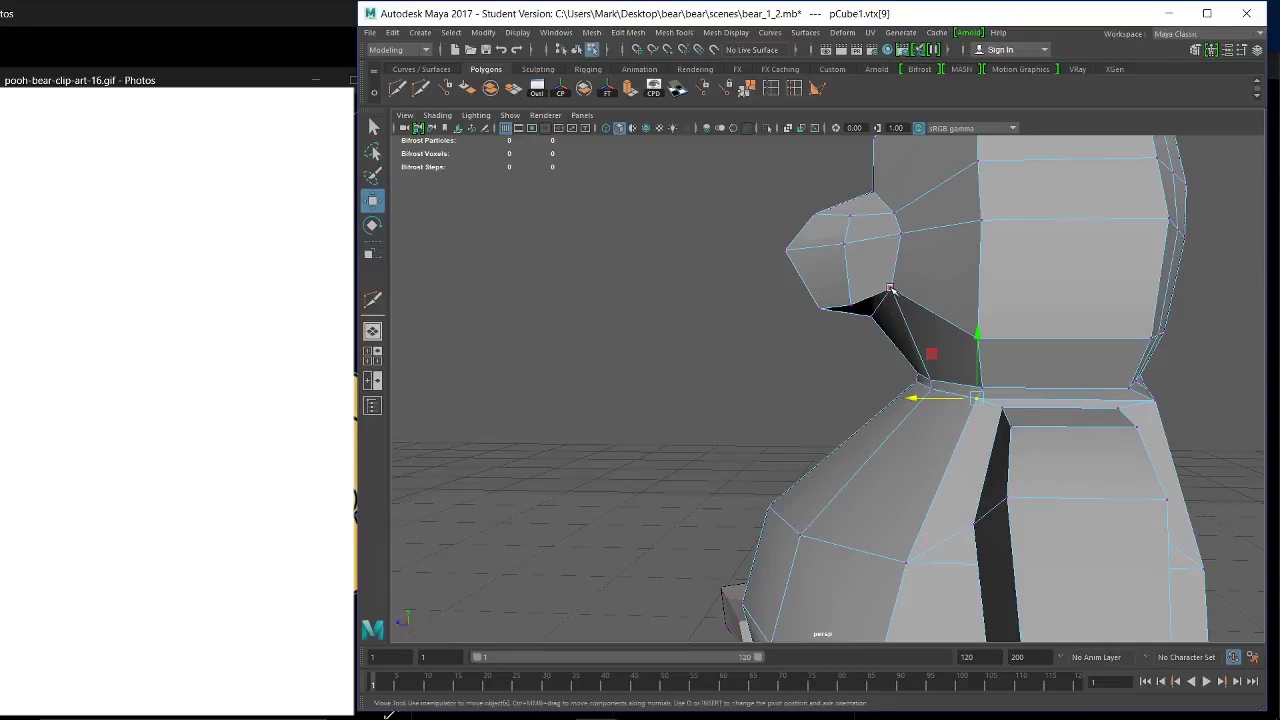
click(893, 291)
drag(834, 290, 835, 290)
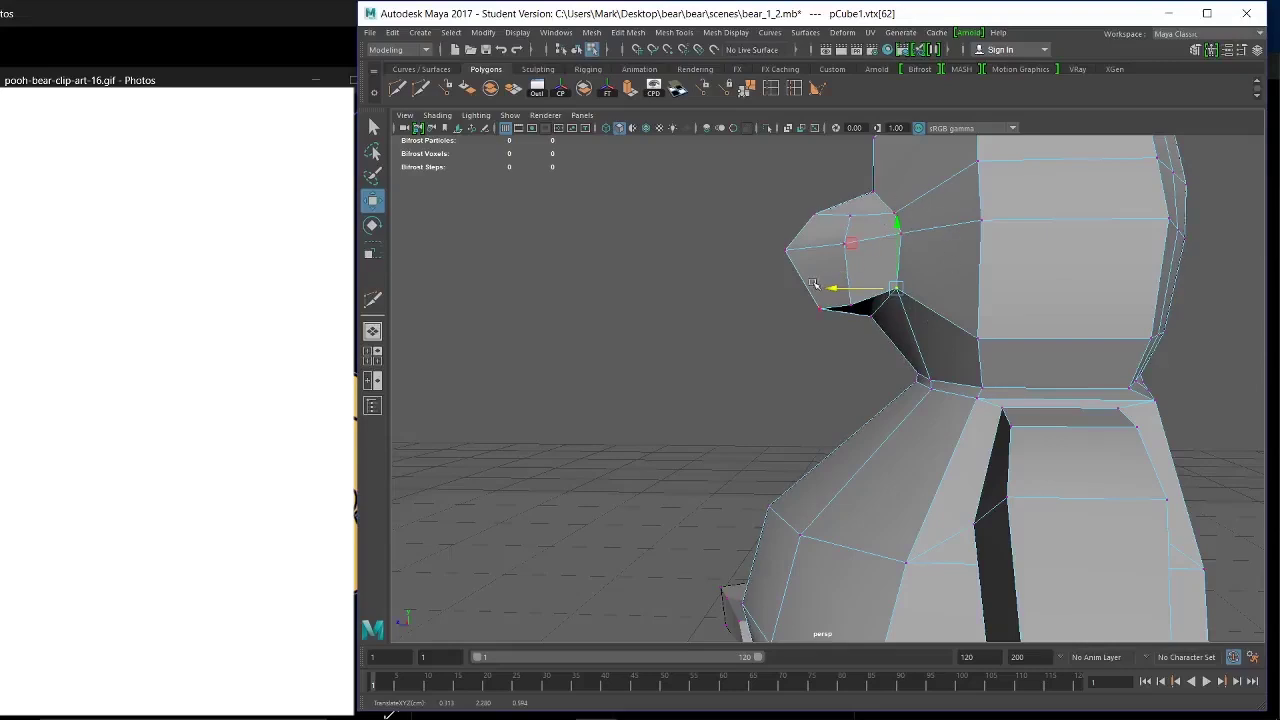
click(847, 292)
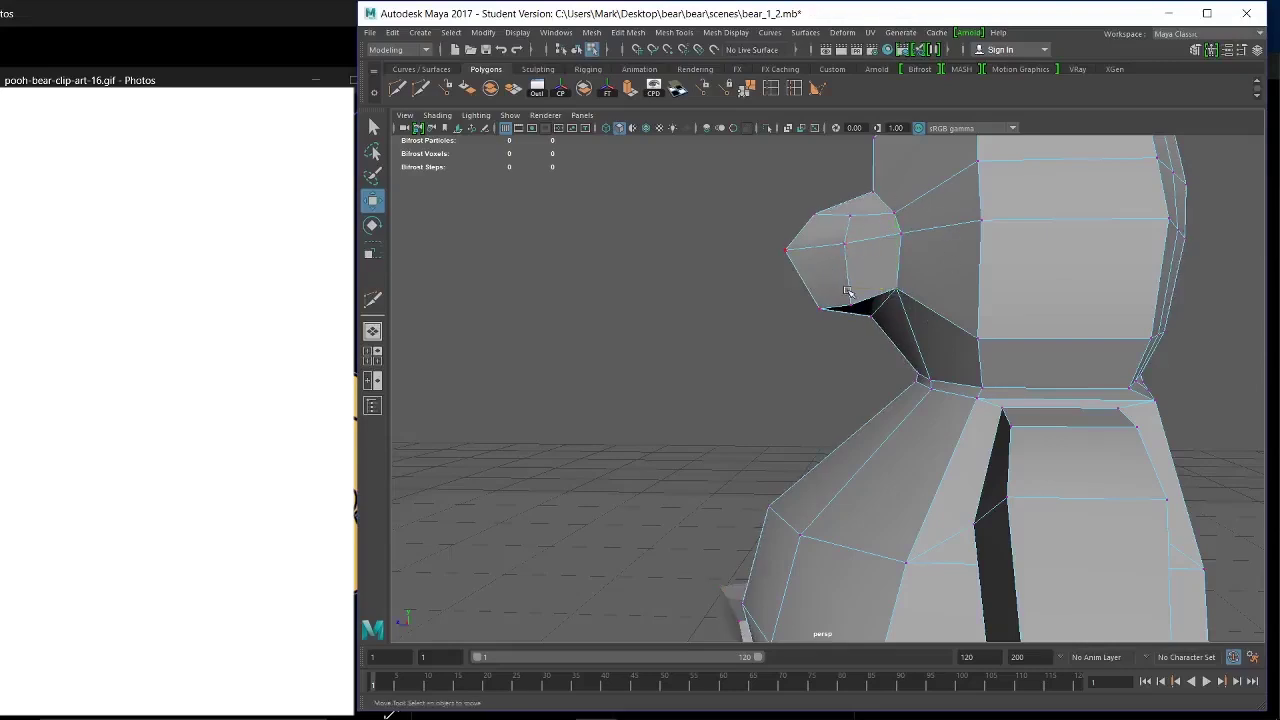
Move the middle side vertex near the snout's tip forward and slightly down to fill out the snout.
click(846, 243)
drag(786, 243, 762, 244)
drag(824, 195, 824, 204)
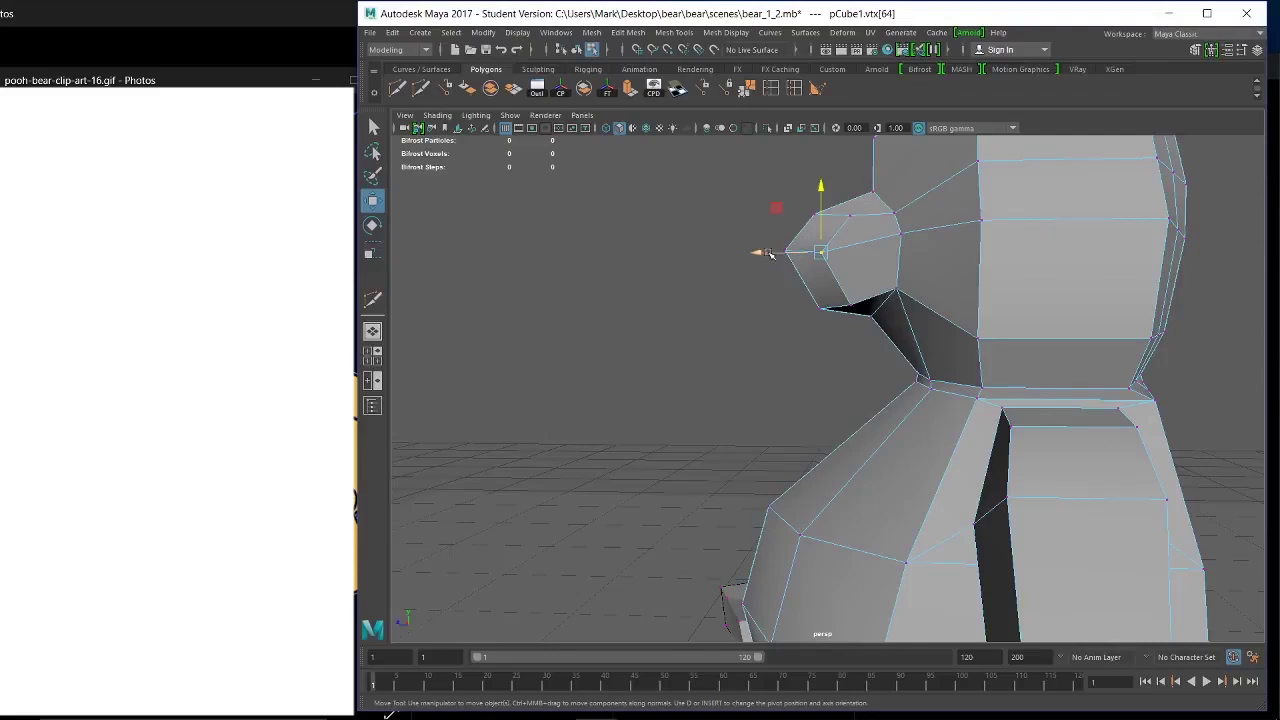
drag(762, 252, 757, 253)
drag(817, 186, 817, 183)
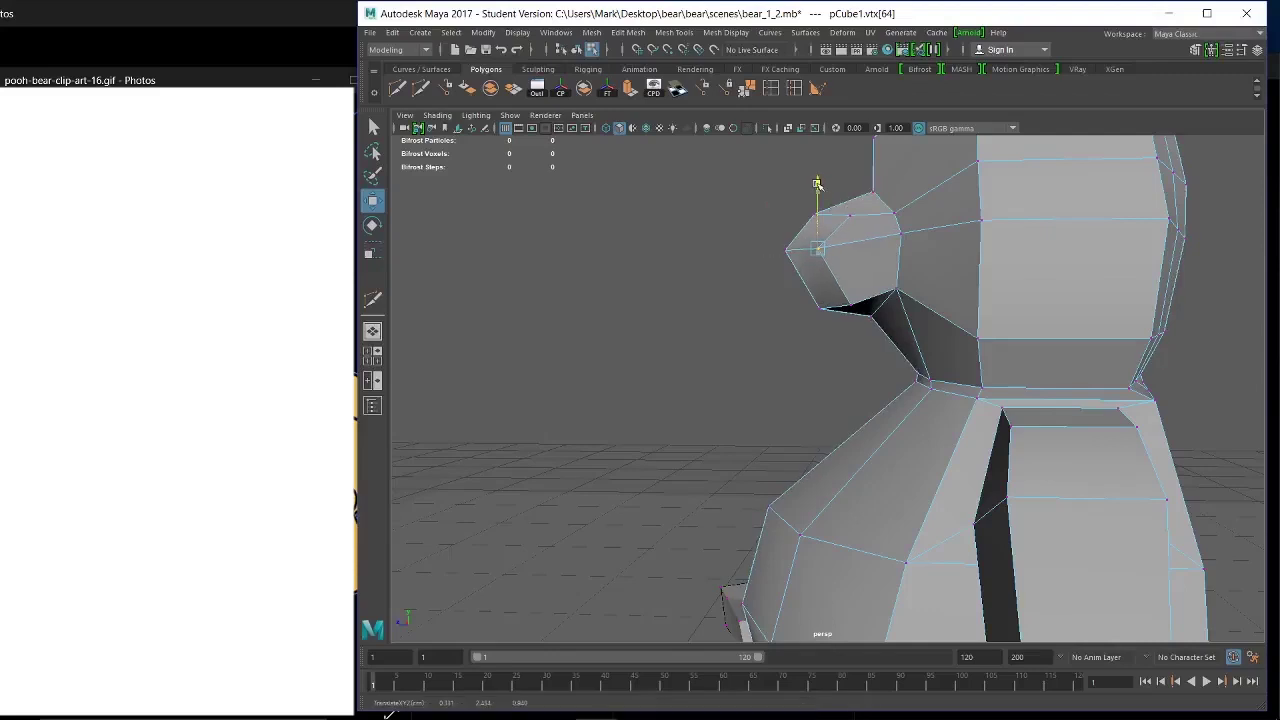
Shift the snout's upper side vertex slightly forward and down, and lower the vertex where the snout's side meets the cheek.
click(847, 215)
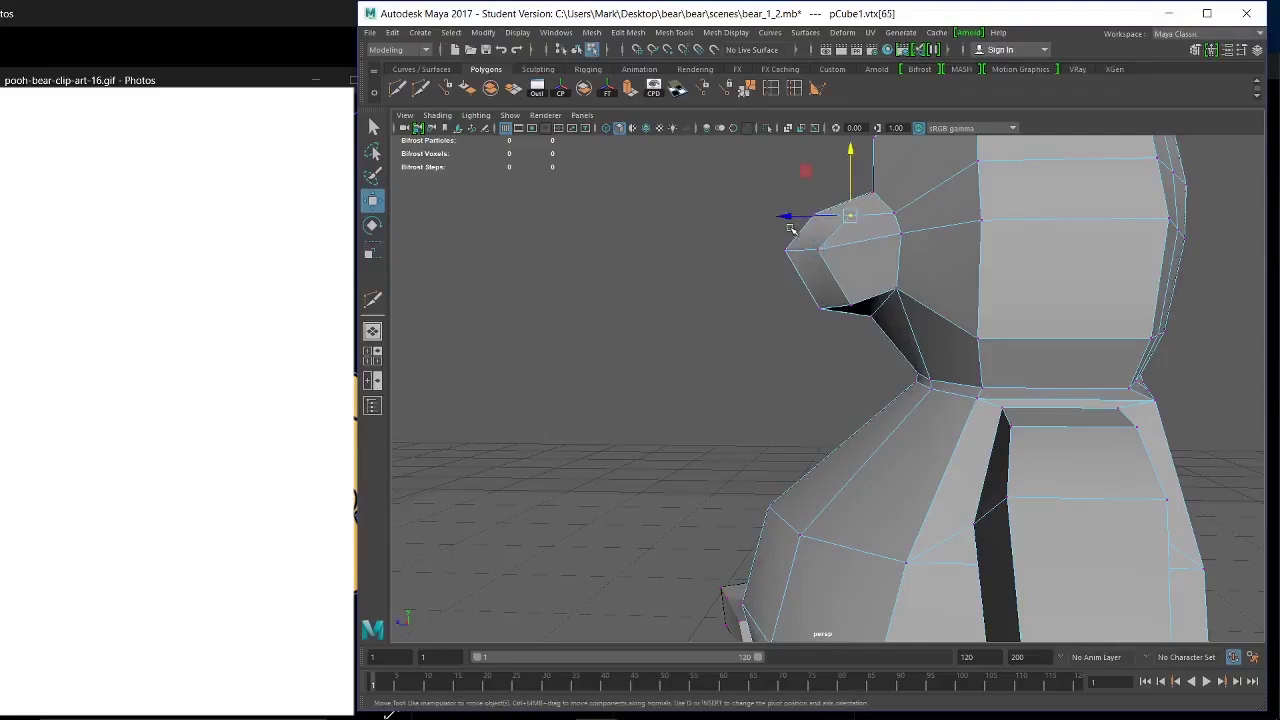
drag(783, 218, 777, 219)
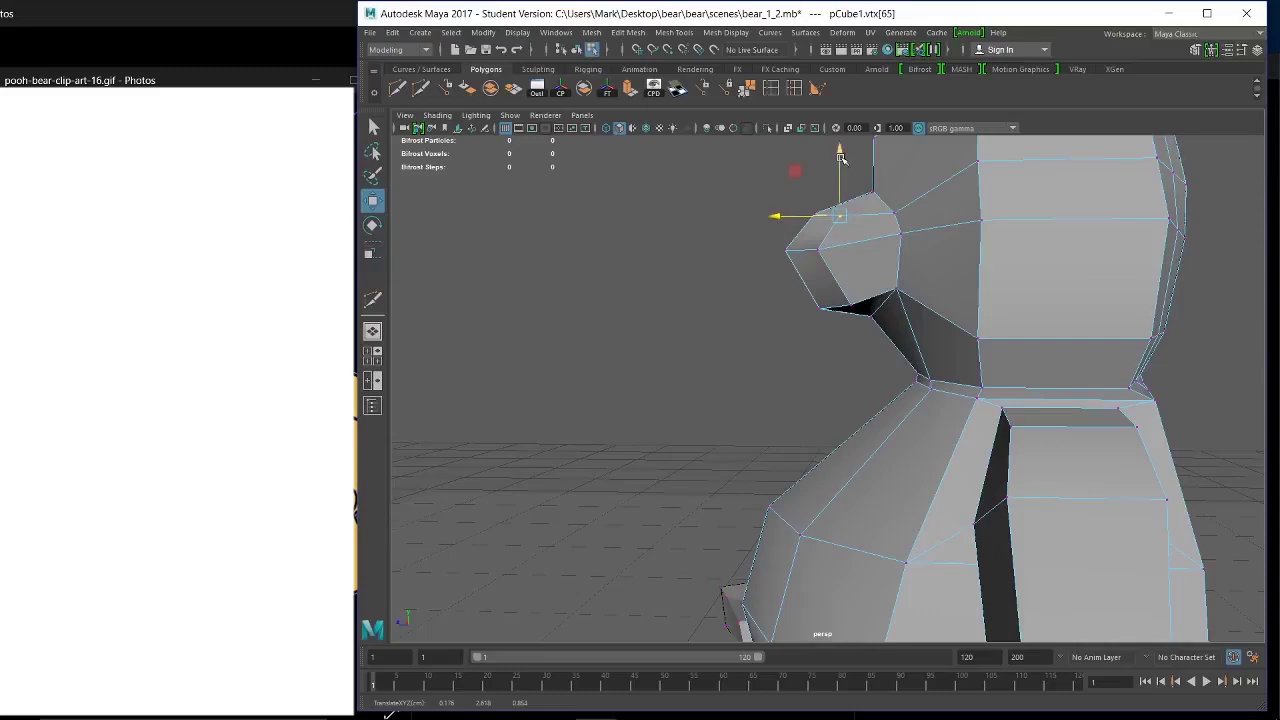
drag(839, 156, 840, 157)
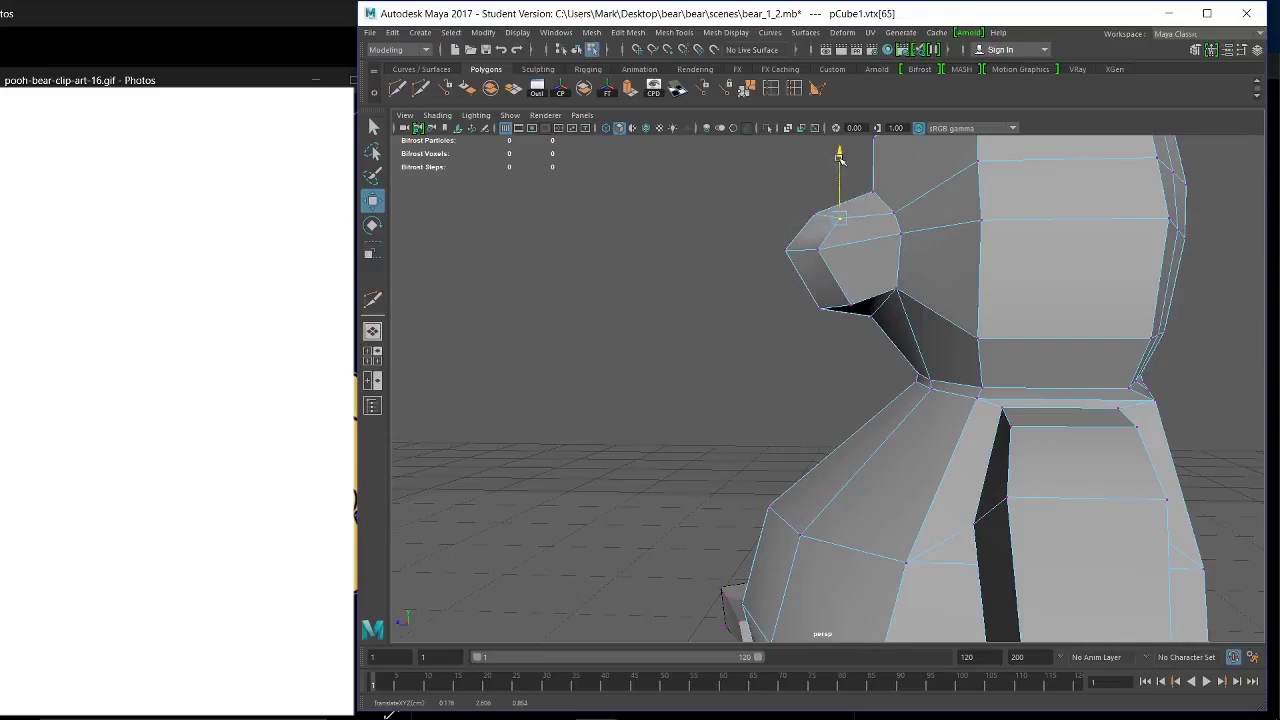
click(893, 214)
click(901, 239)
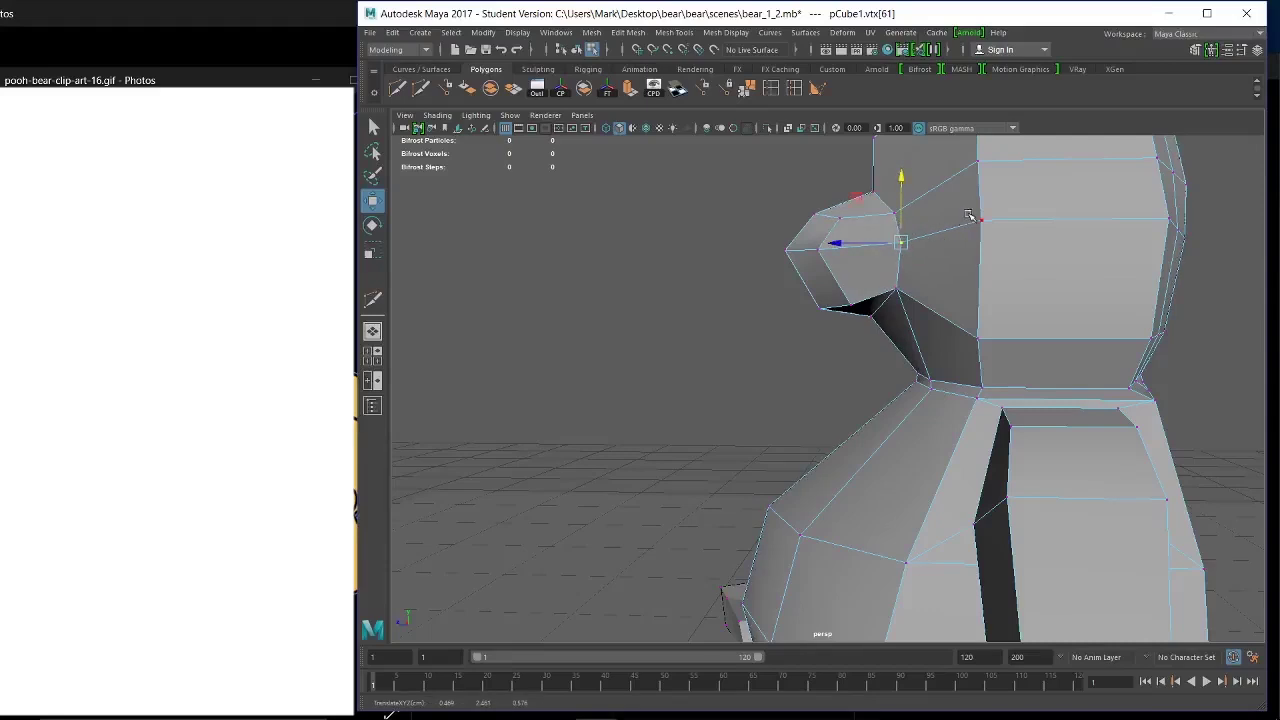
Examine the reshaped snout, head and neck from the front, side and back.
alt+right_drag(1050, 307, 851, 245)
alt+drag(851, 245, 920, 280)
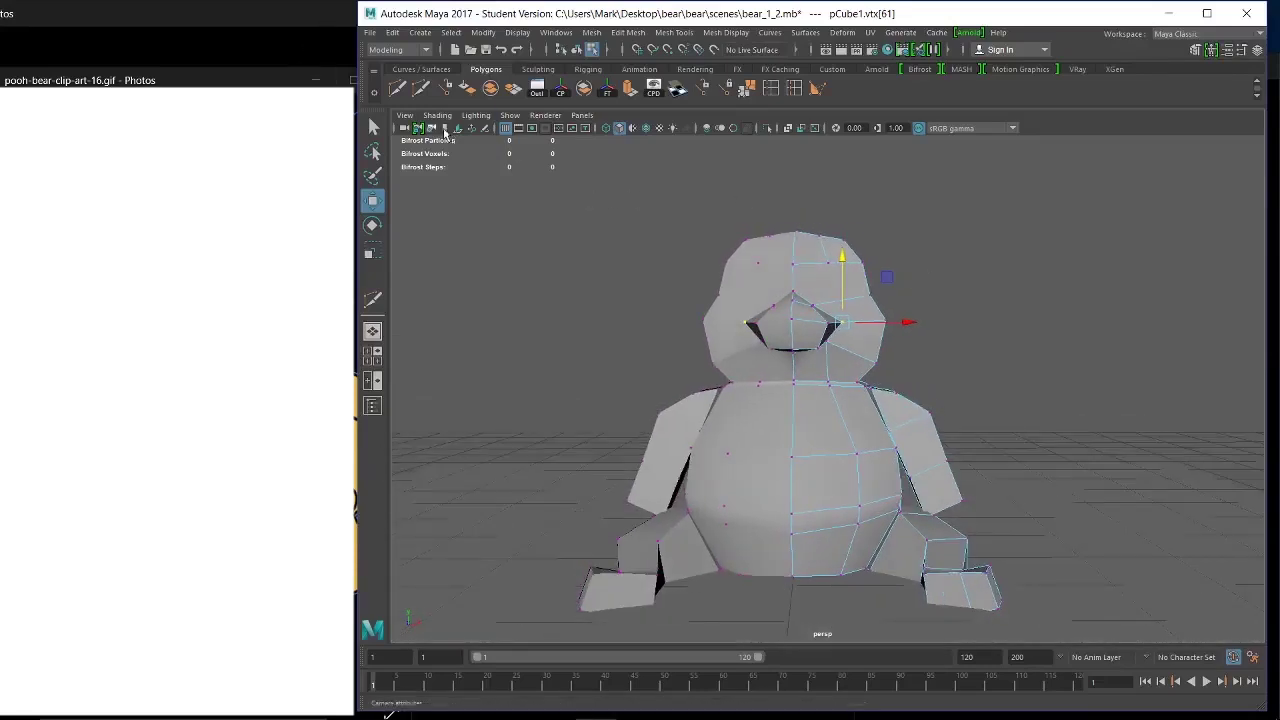
alt+drag(862, 313, 740, 309)
alt+right_drag(740, 309, 944, 450)
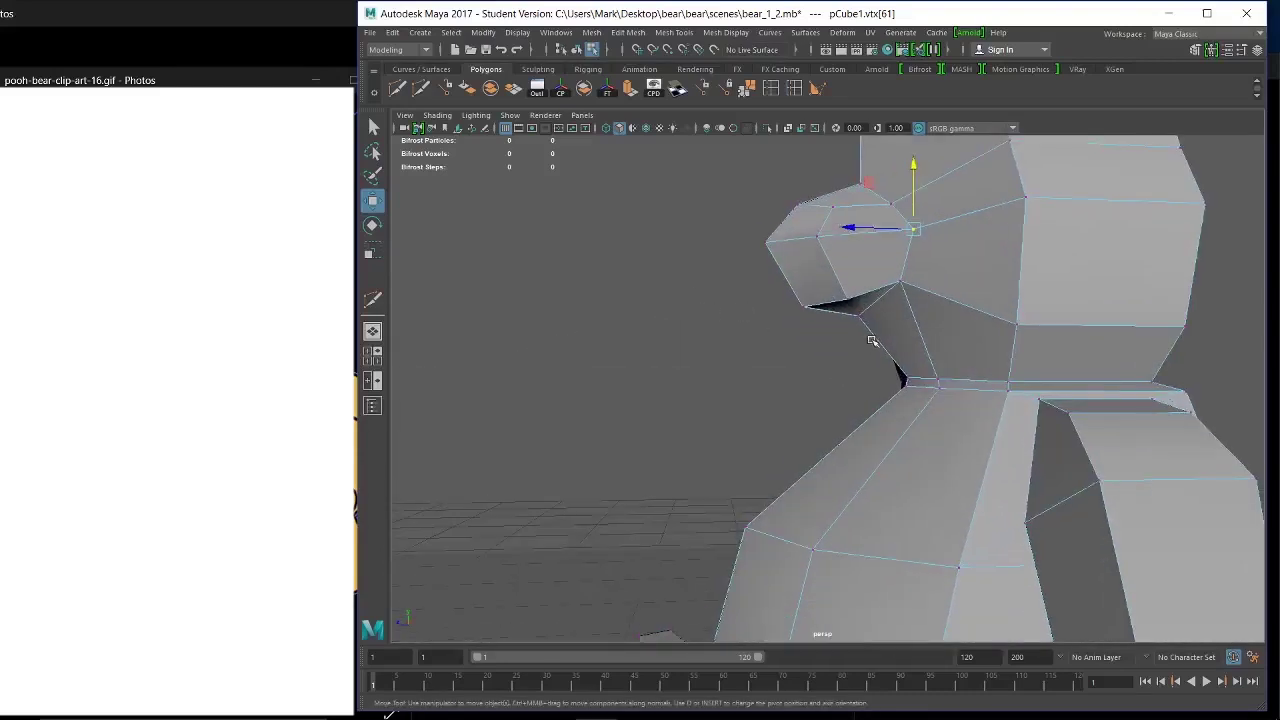
alt+drag(737, 320, 794, 423)
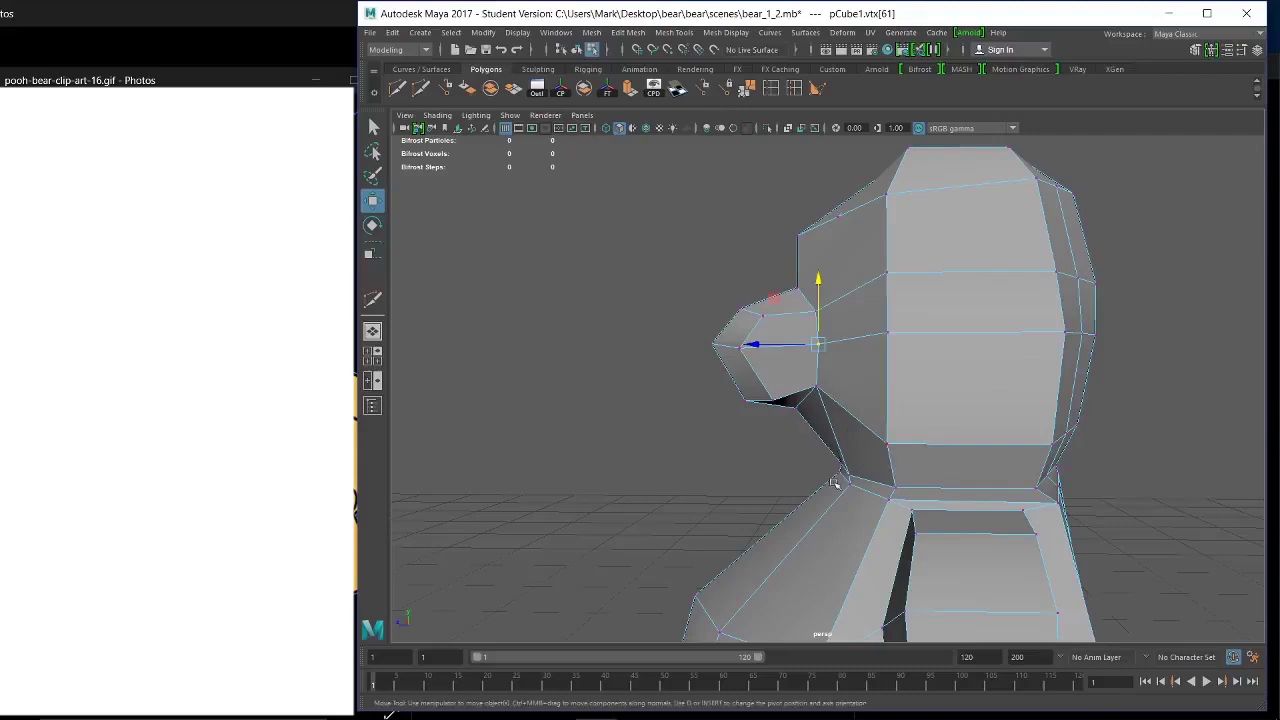
alt+drag(799, 513, 778, 470)
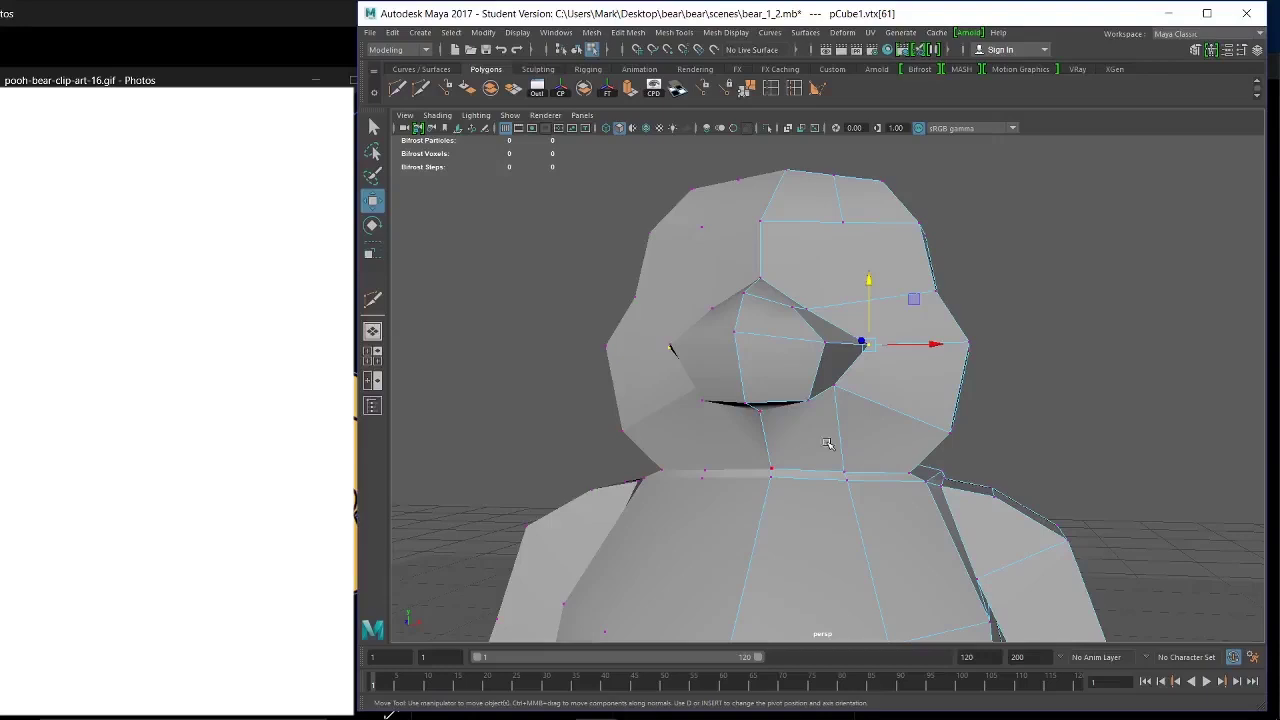
alt+drag(920, 459, 763, 451)
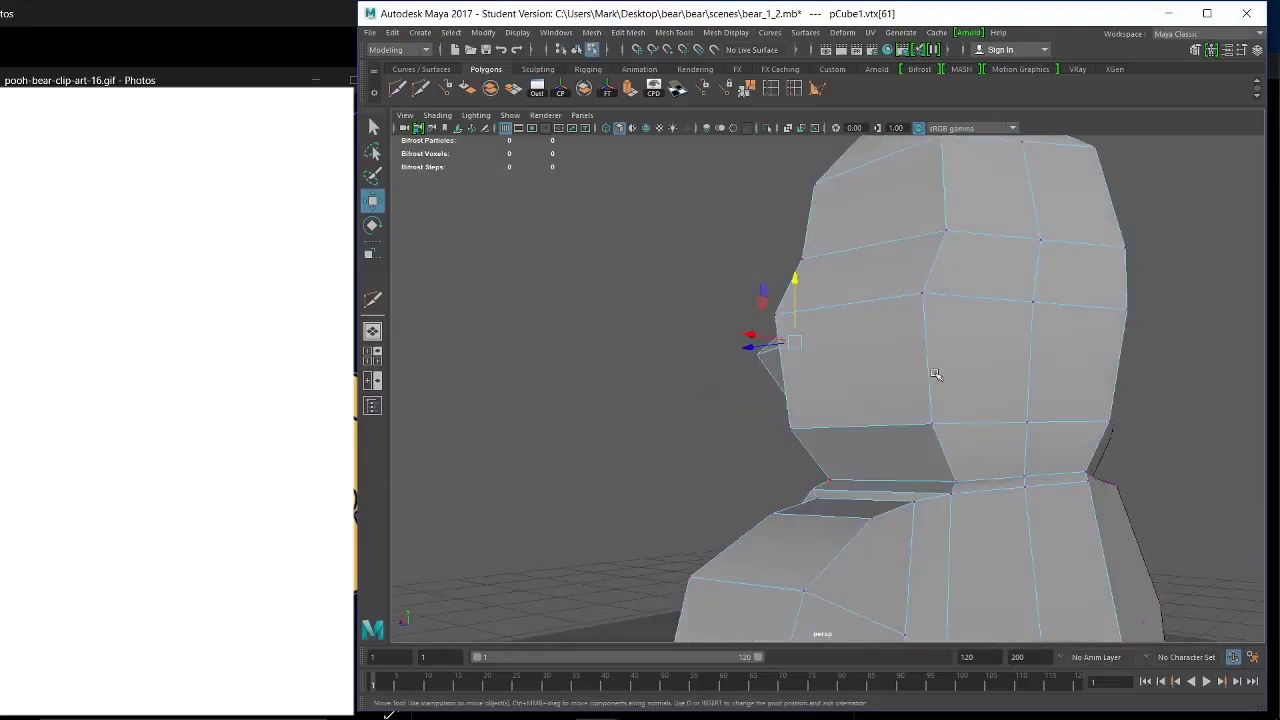
alt+drag(937, 374, 1087, 397)
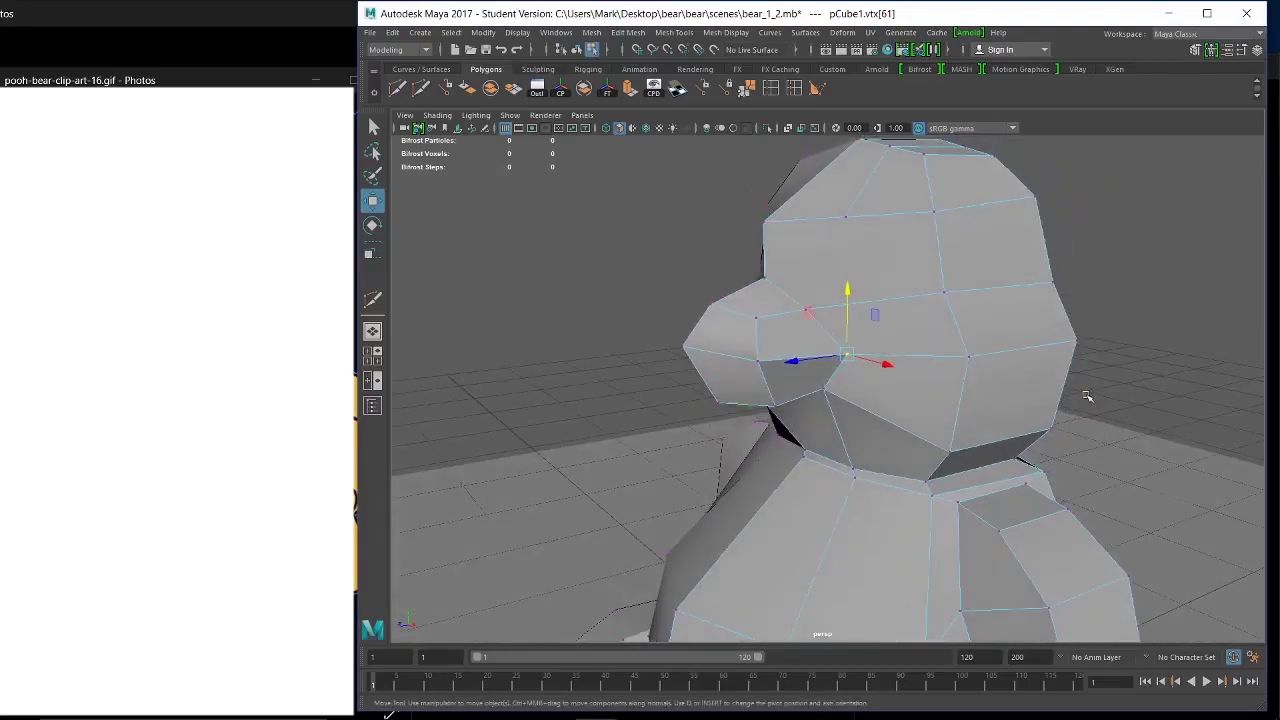
Insert an edge loop across the lower jaw between snout and neck, and pull its front chin vertices forward and slightly up.
click(794, 90)
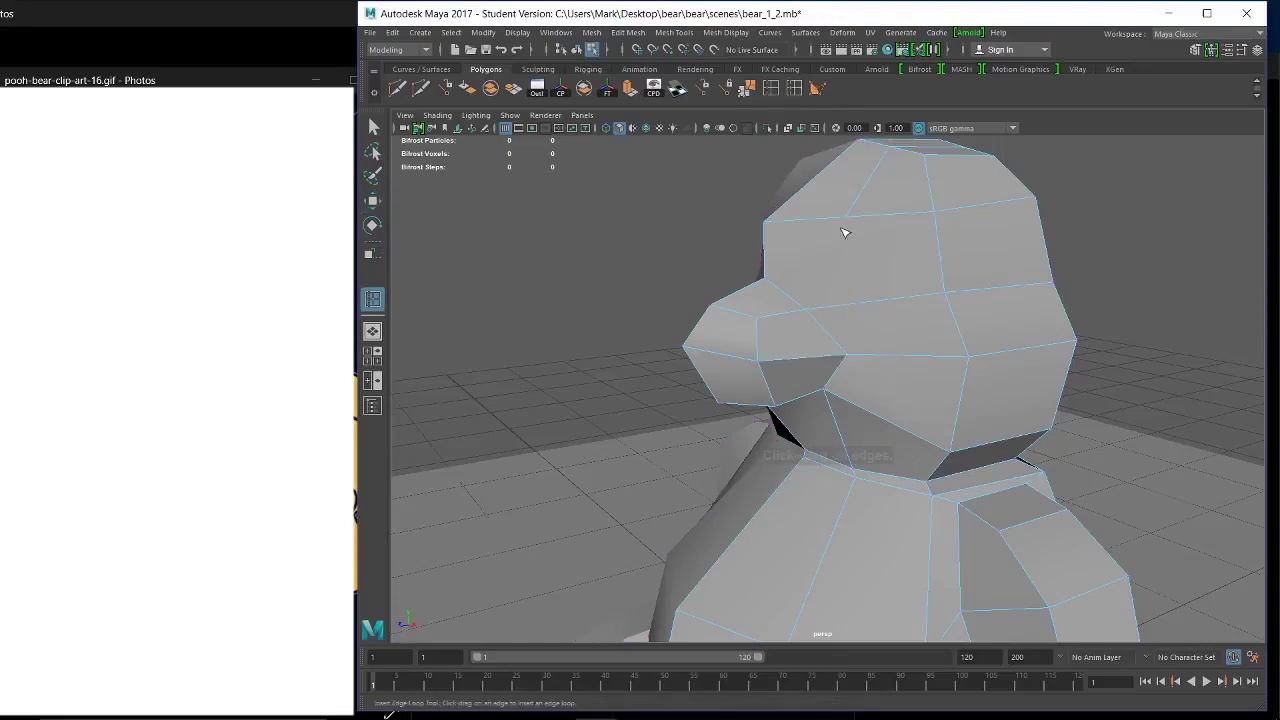
drag(840, 434, 840, 397)
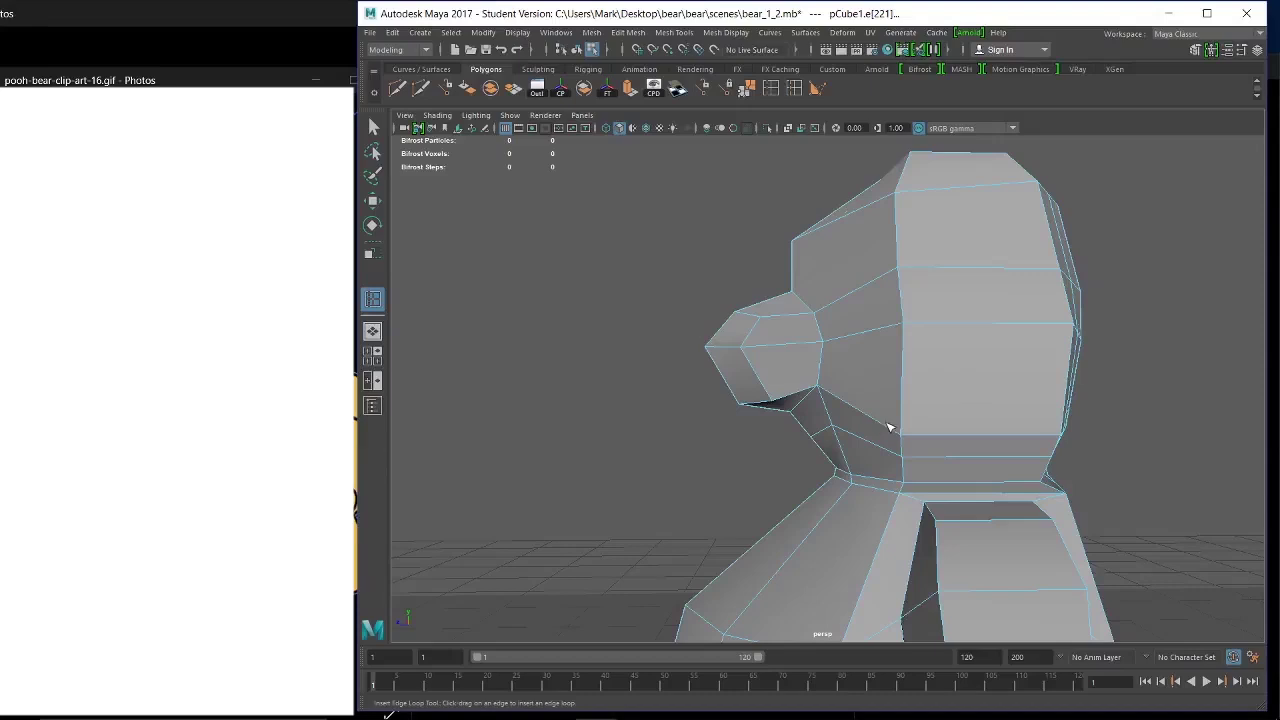
right_drag(866, 358, 860, 356)
key(w)
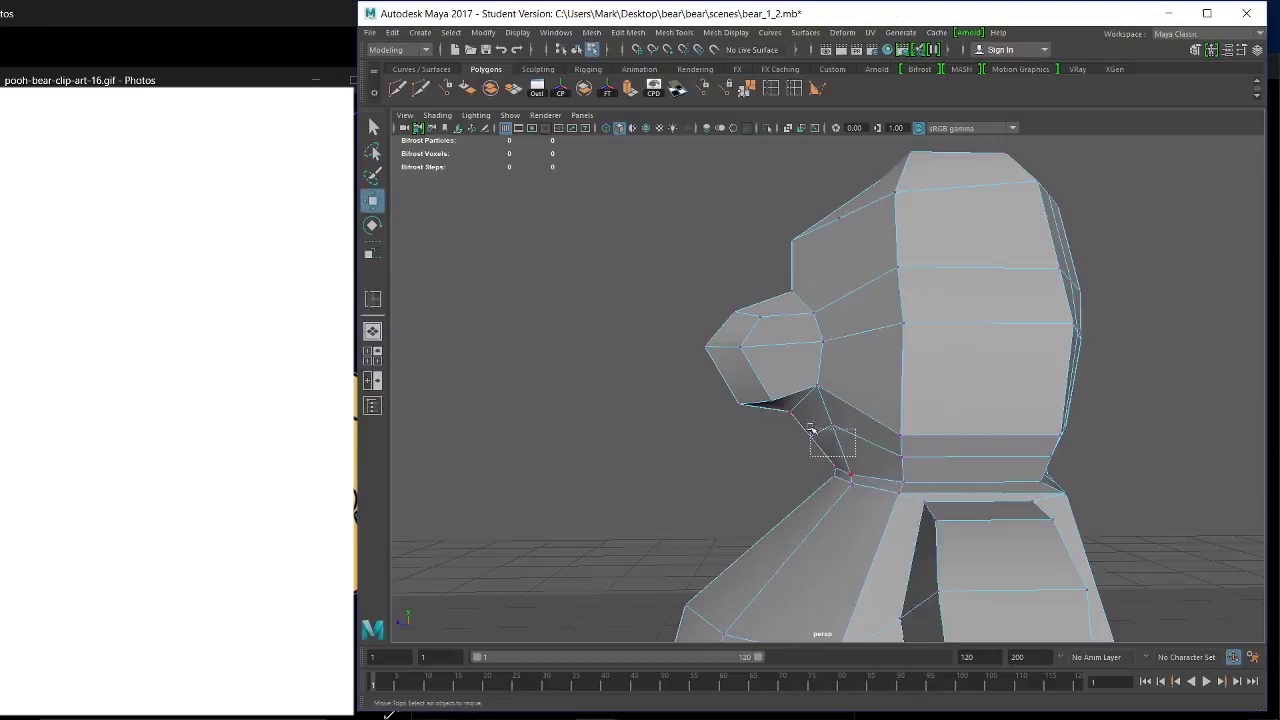
drag(812, 428, 742, 438)
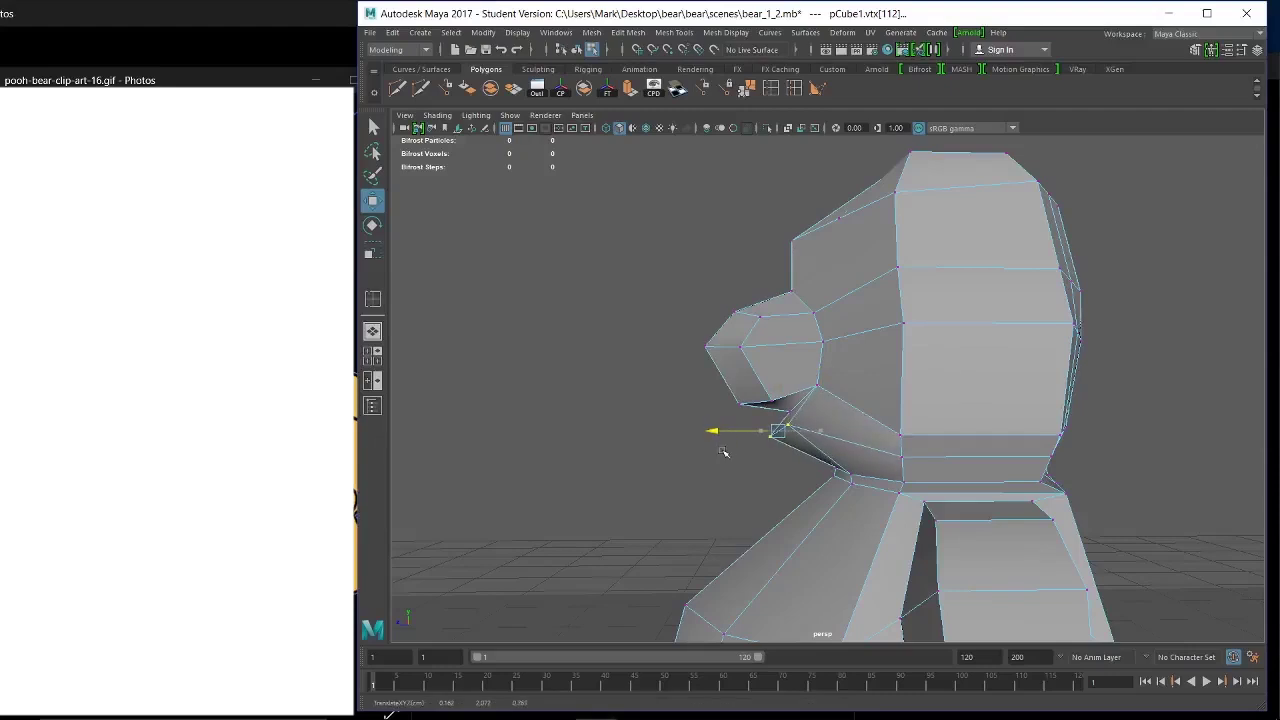
mouse_move(773, 361)
mouse_down()
mouse_move(765, 345)
mouse_move(759, 357)
mouse_up()
drag(737, 432, 708, 435)
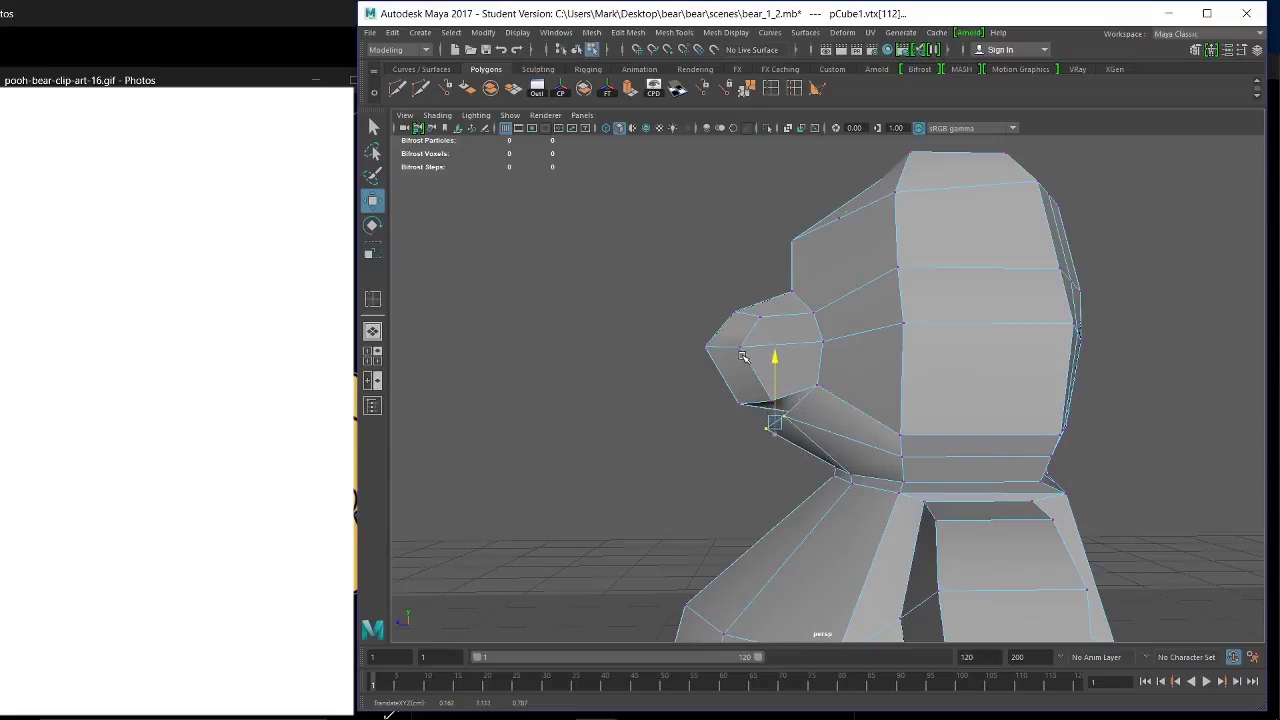
Move the new chin vertex beside the centre line inward along X to narrow the chin below the snout.
alt+drag(743, 357, 1046, 437)
scroll(910, 428, up, 3)
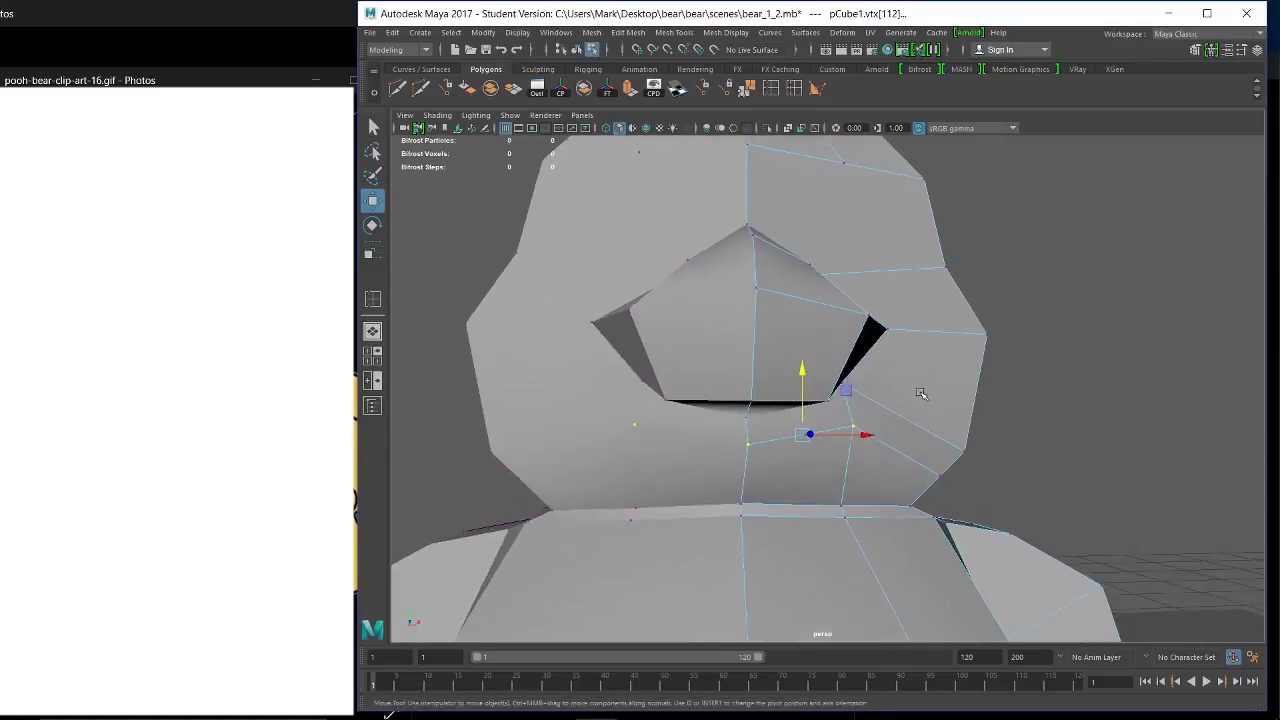
alt+drag(921, 393, 871, 426)
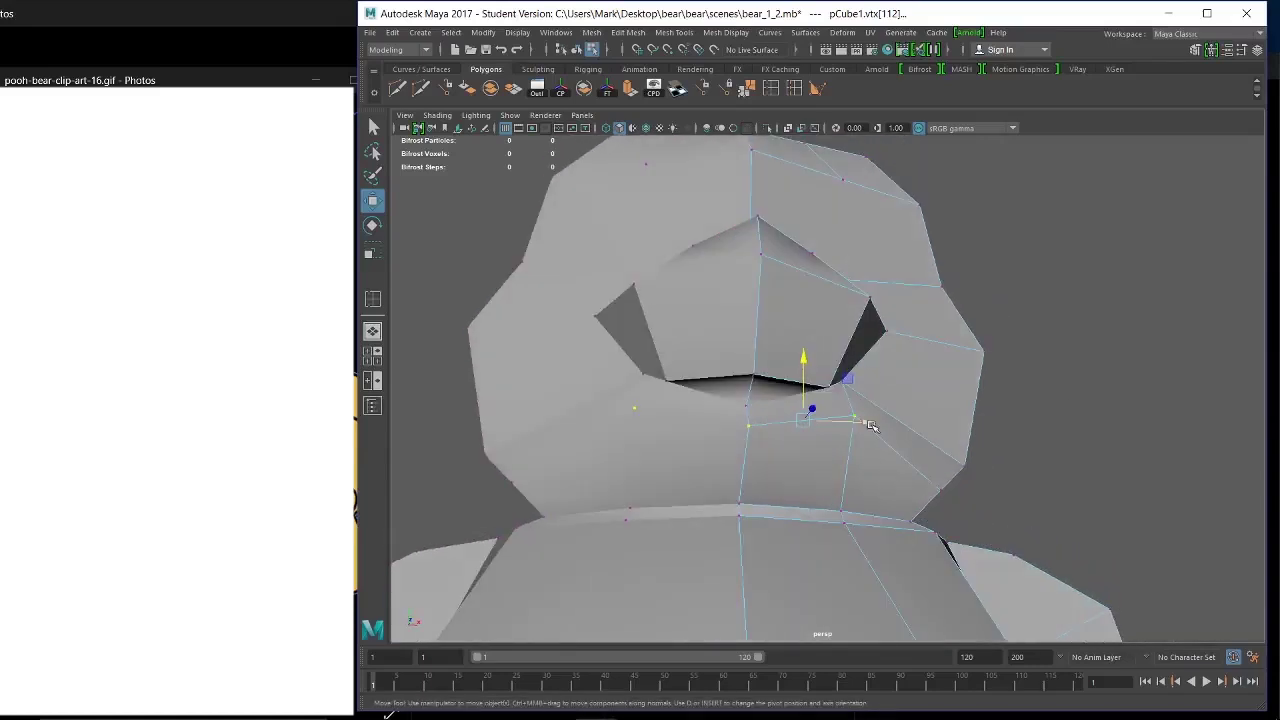
click(899, 431)
click(855, 417)
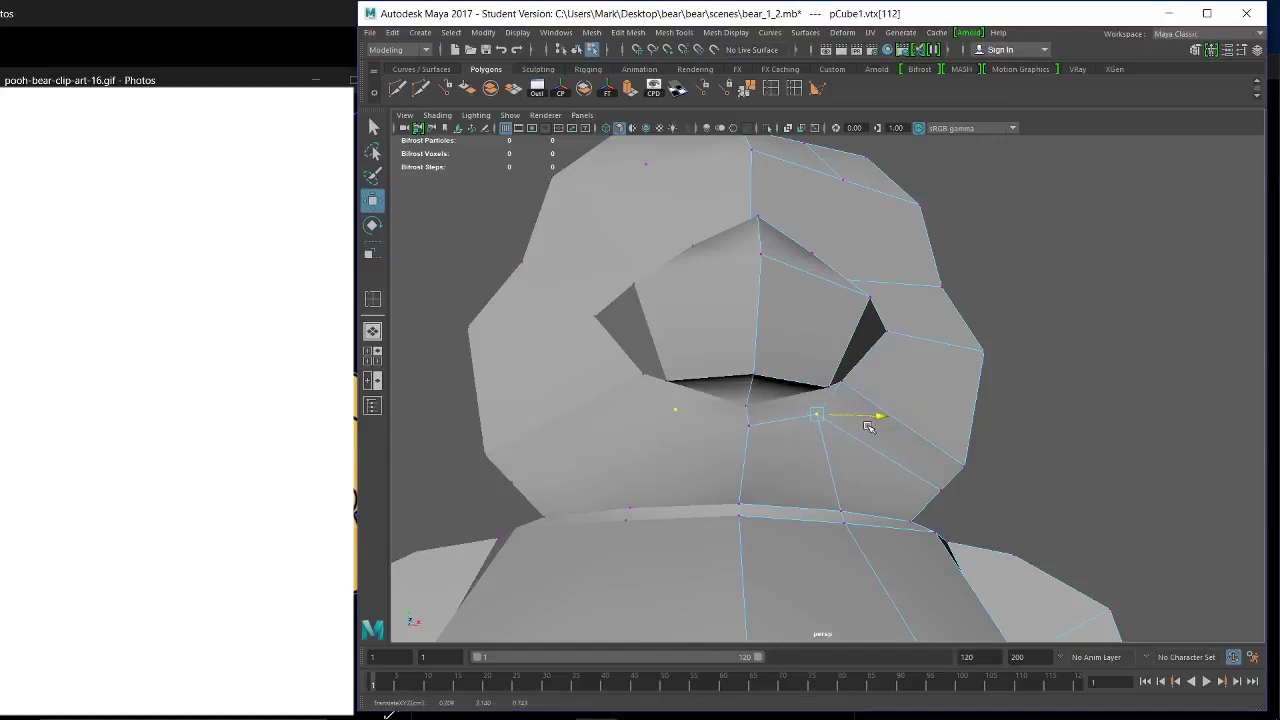
alt+drag(868, 427, 851, 454)
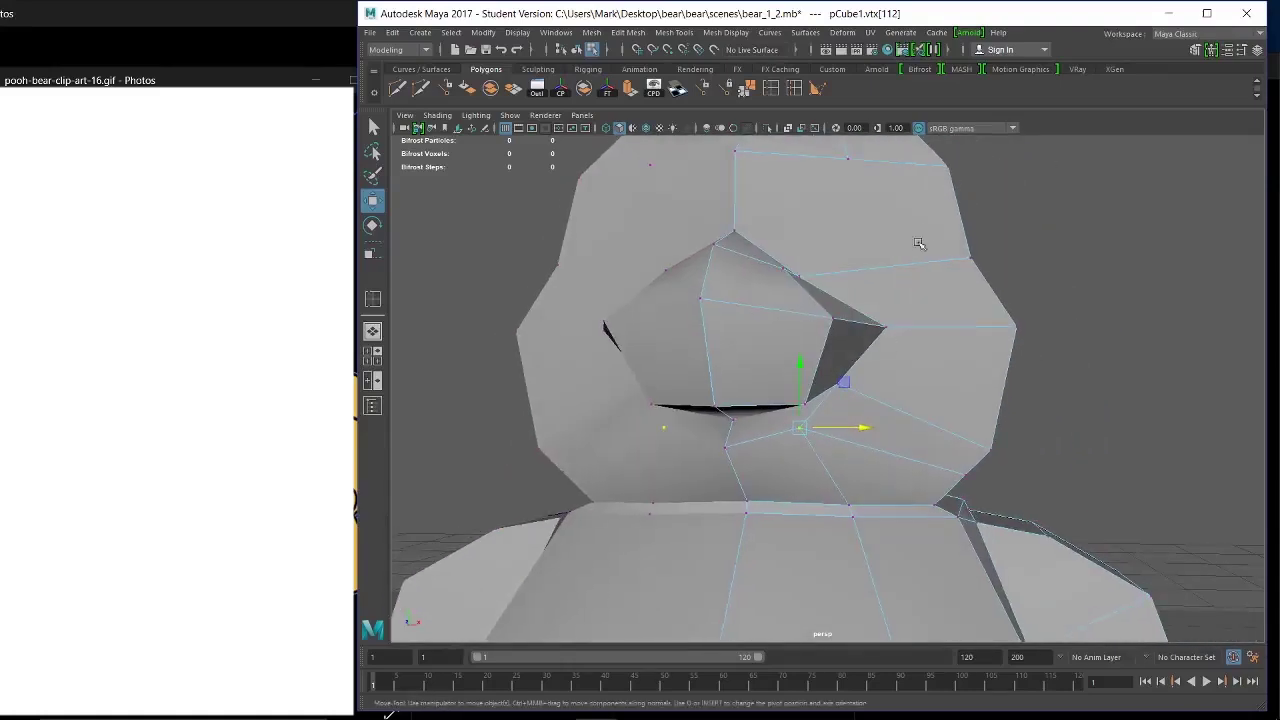
Minimise the blank Photos window in front, and move the forehead vertex above the snout inward along X toward the centre line.
alt+drag(920, 243, 781, 258)
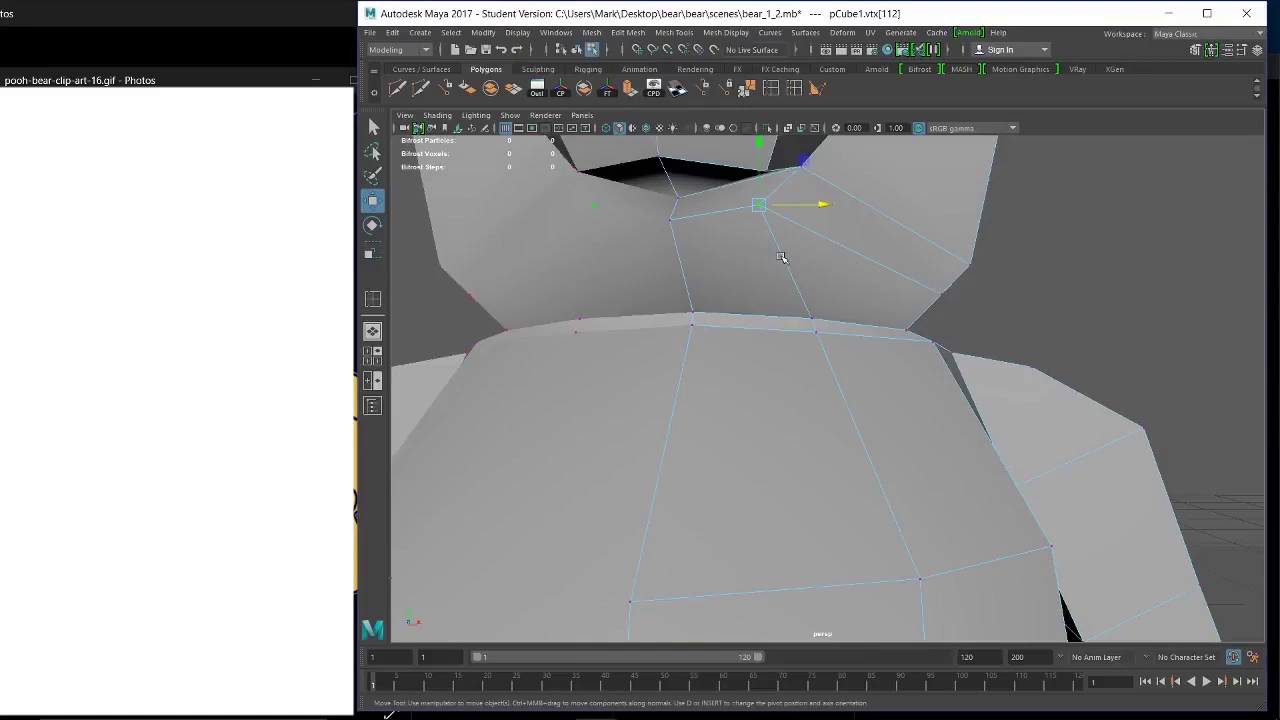
alt+middle_drag(888, 388, 868, 700)
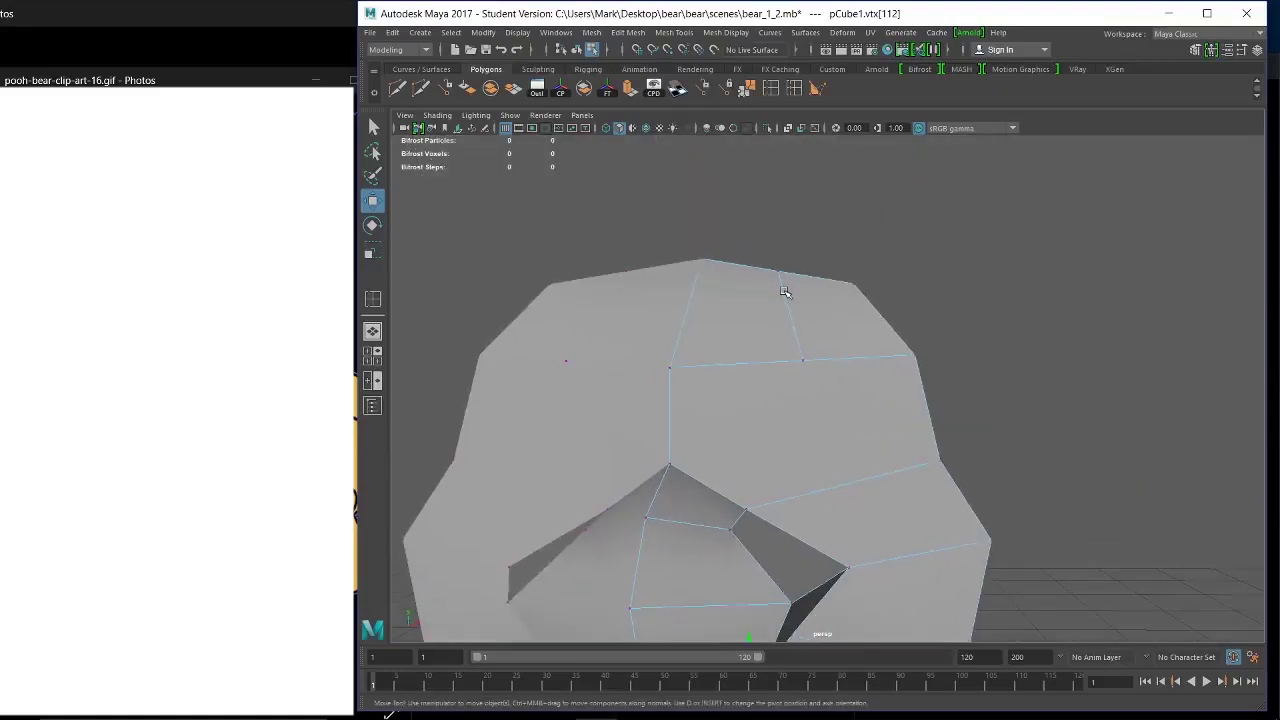
alt+drag(845, 514, 757, 323)
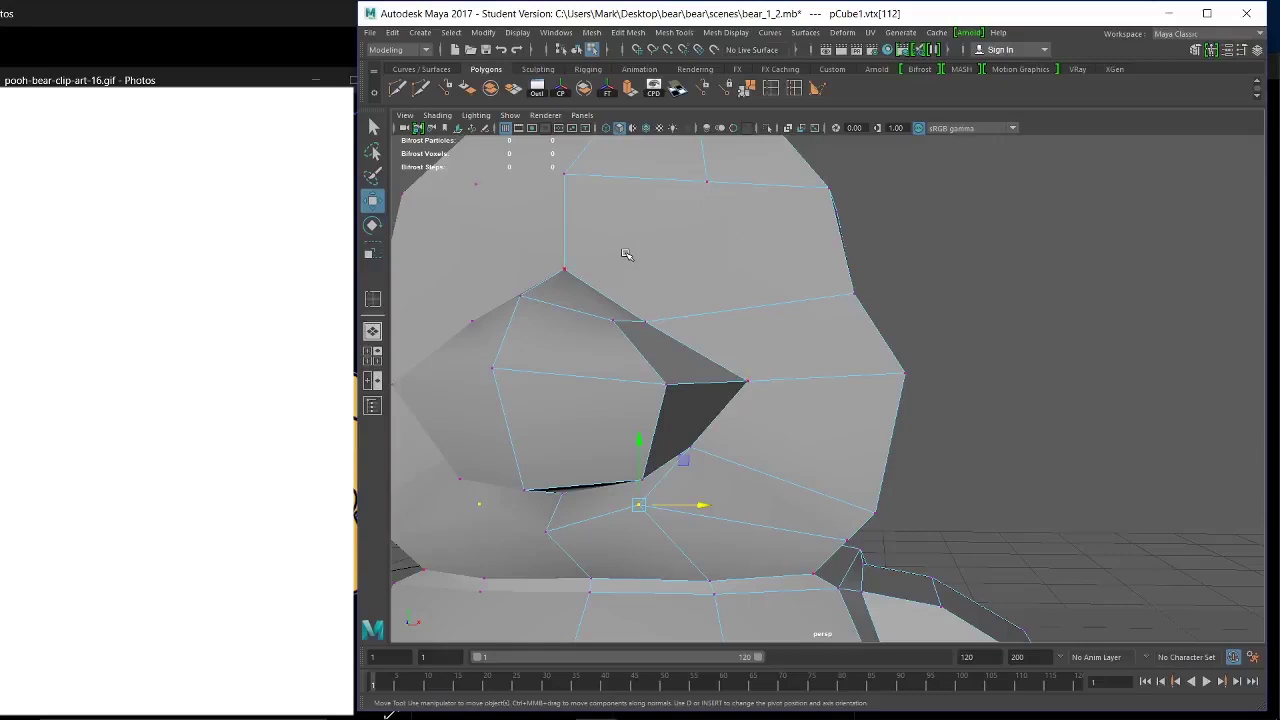
click(280, 17)
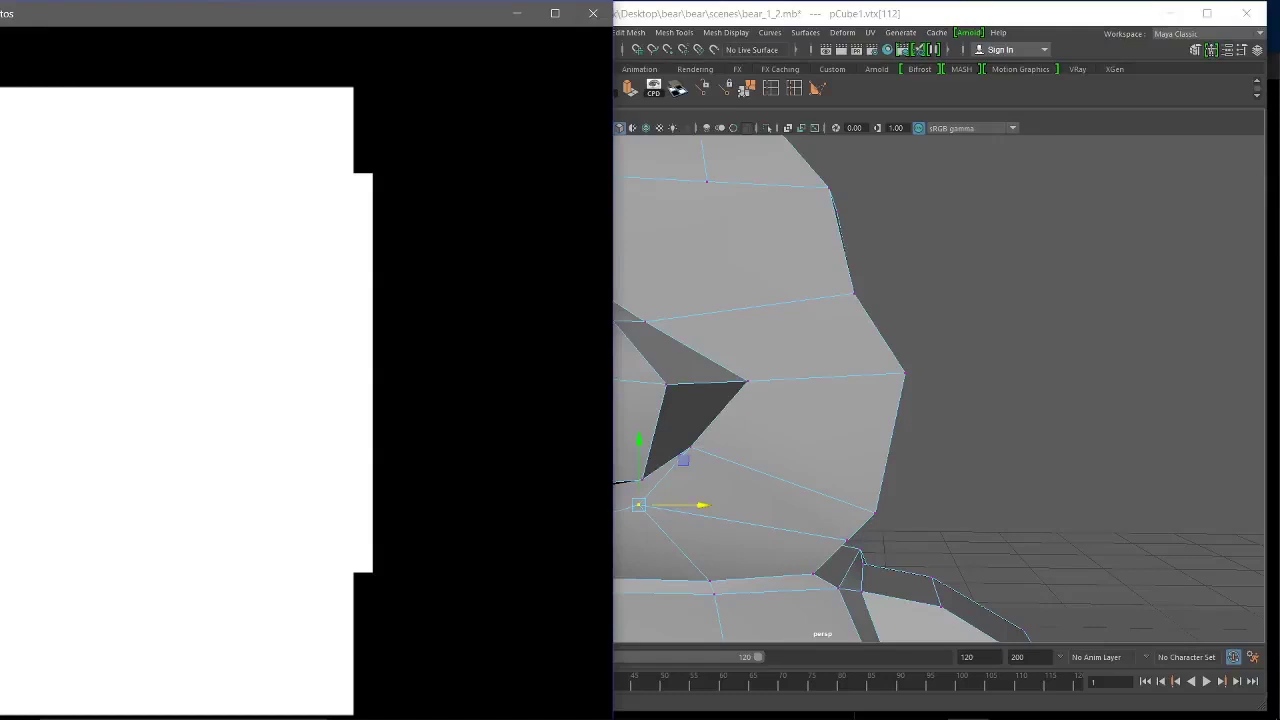
click(517, 17)
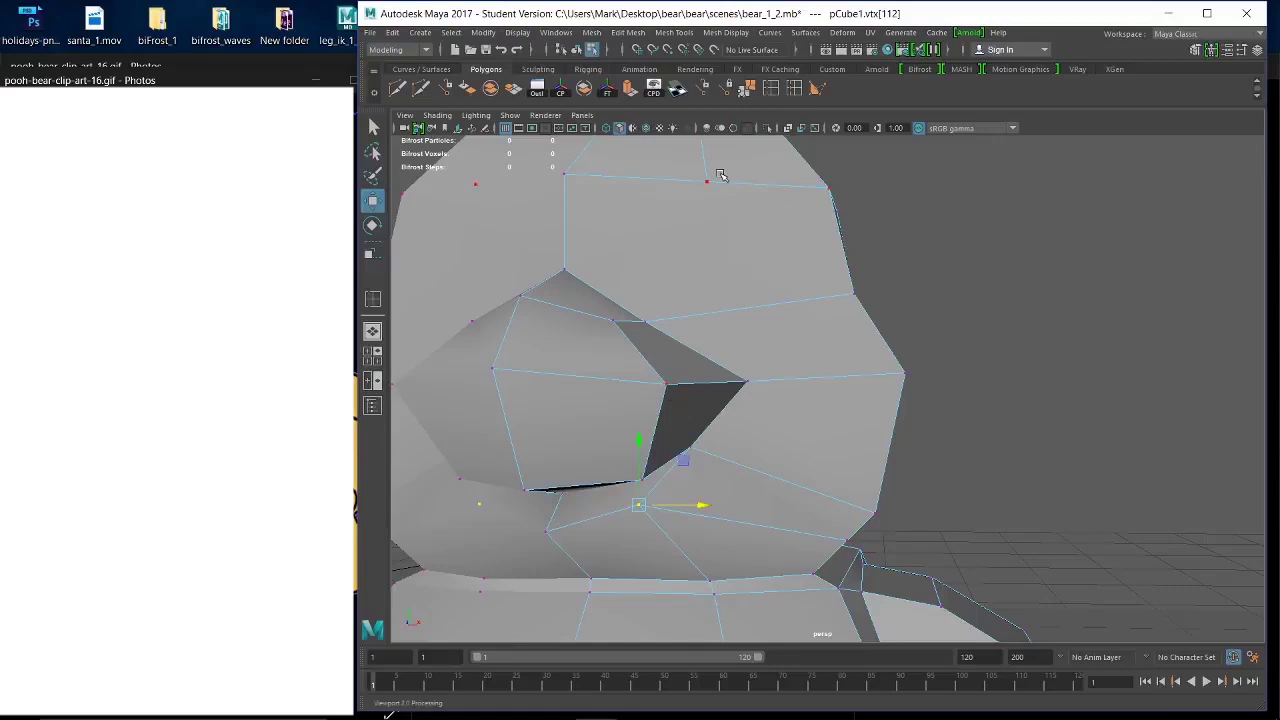
drag(692, 164, 716, 180)
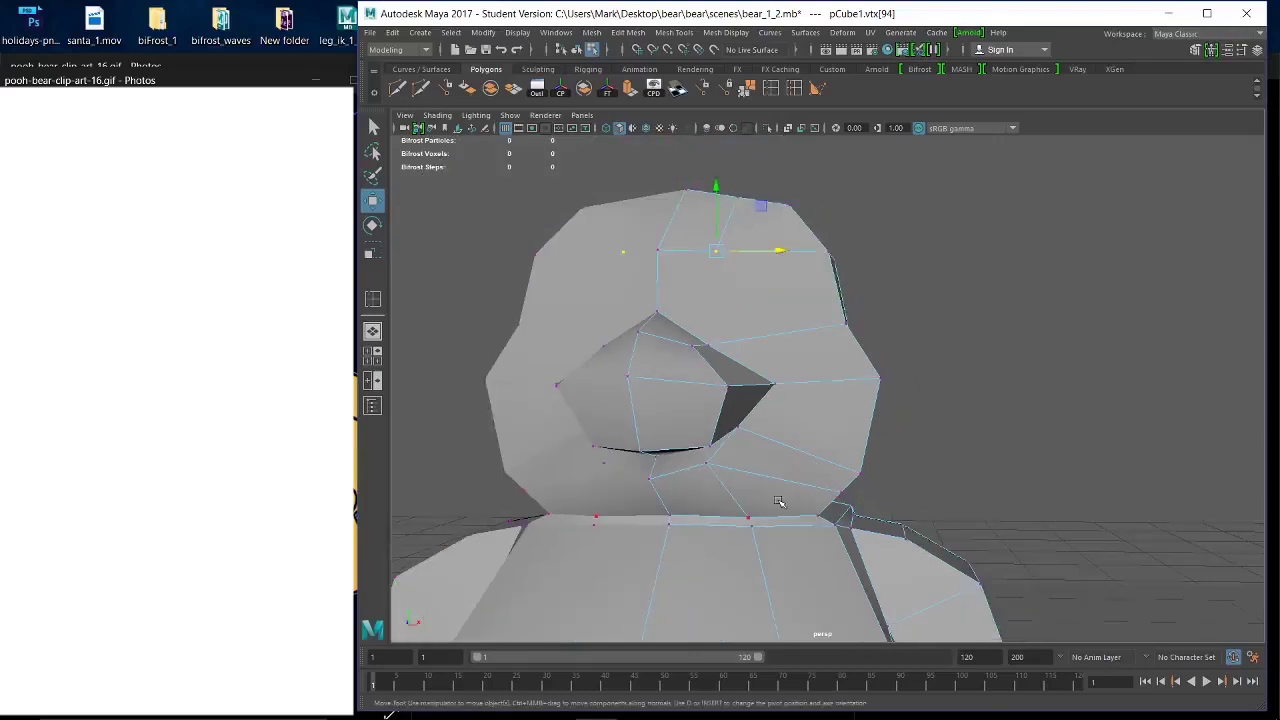
scroll(778, 506, down, 3)
alt+drag(818, 522, 747, 474)
alt+drag(817, 290, 602, 307)
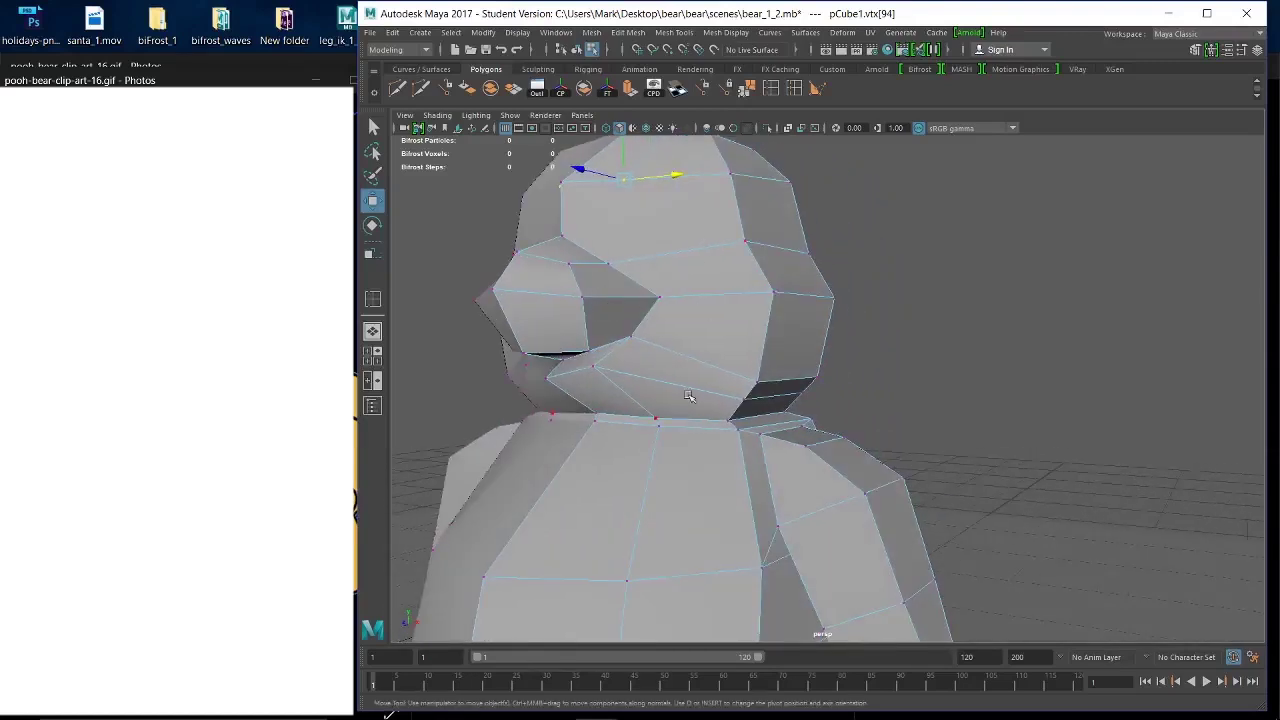
Move the vertex on the side of the forehead outward, away from the centre line, to widen the brow area.
alt+drag(724, 424, 792, 376)
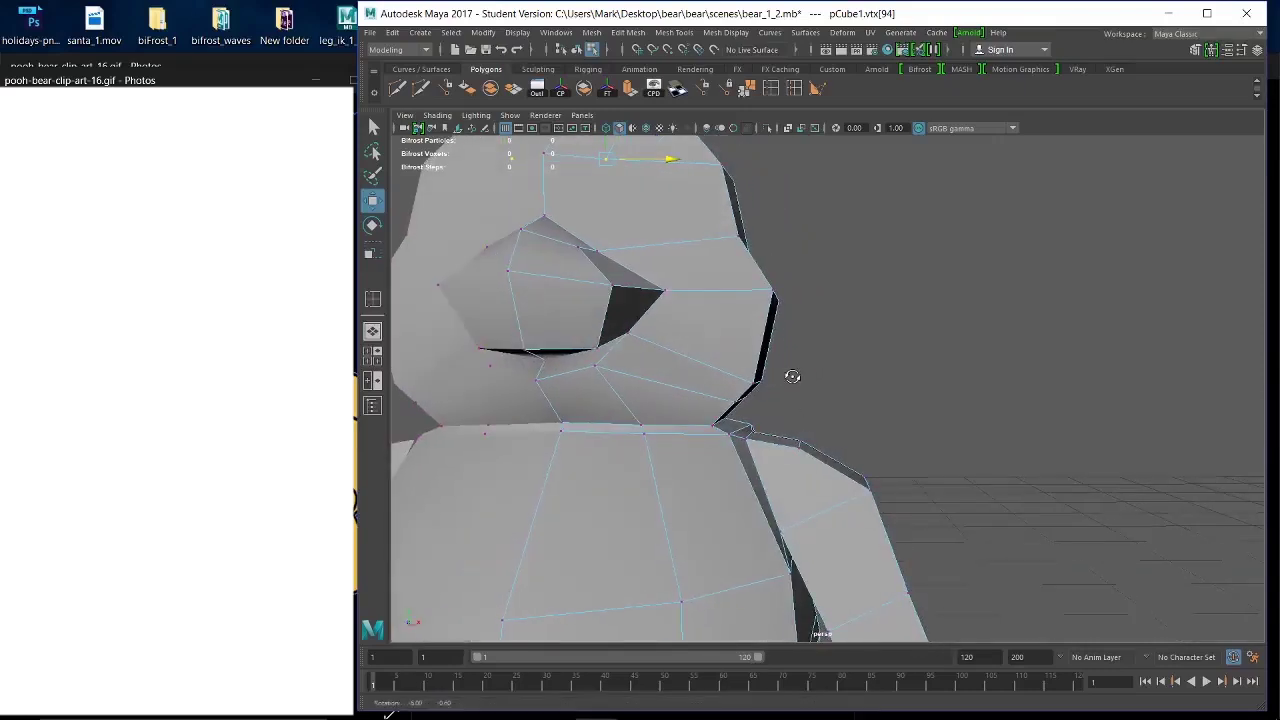
alt+middle_drag(694, 337, 780, 380)
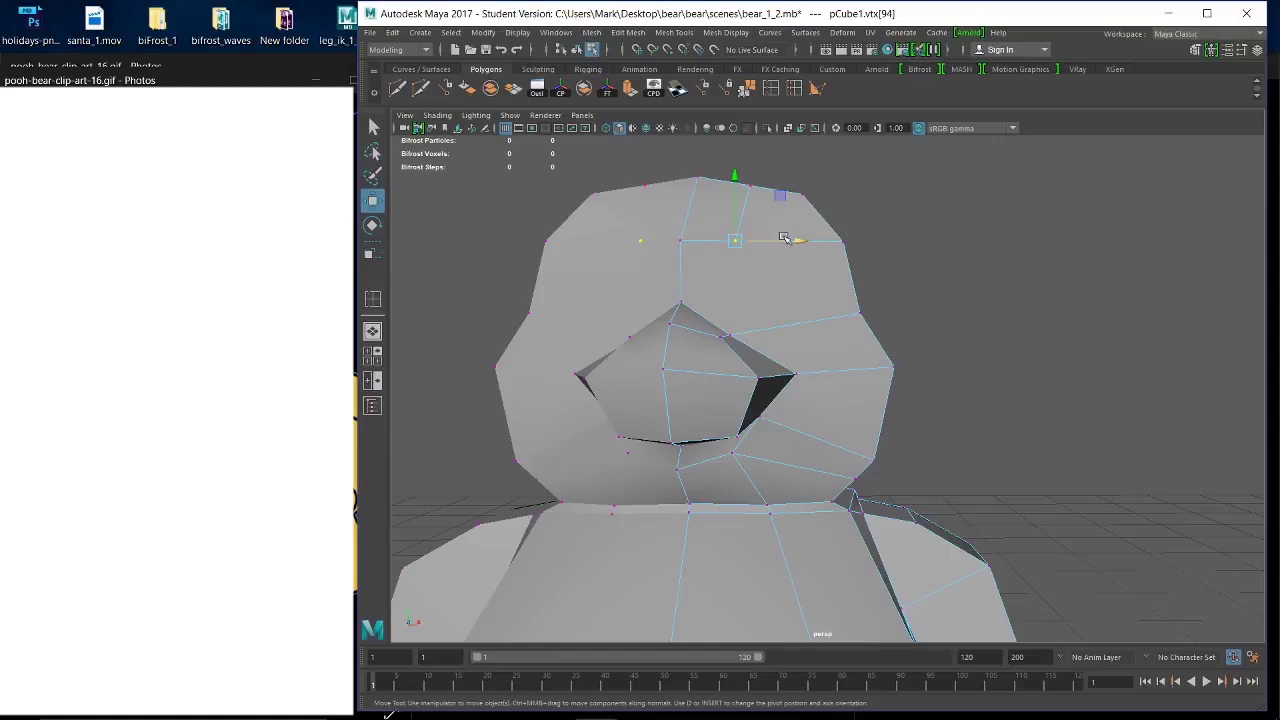
drag(796, 241, 840, 252)
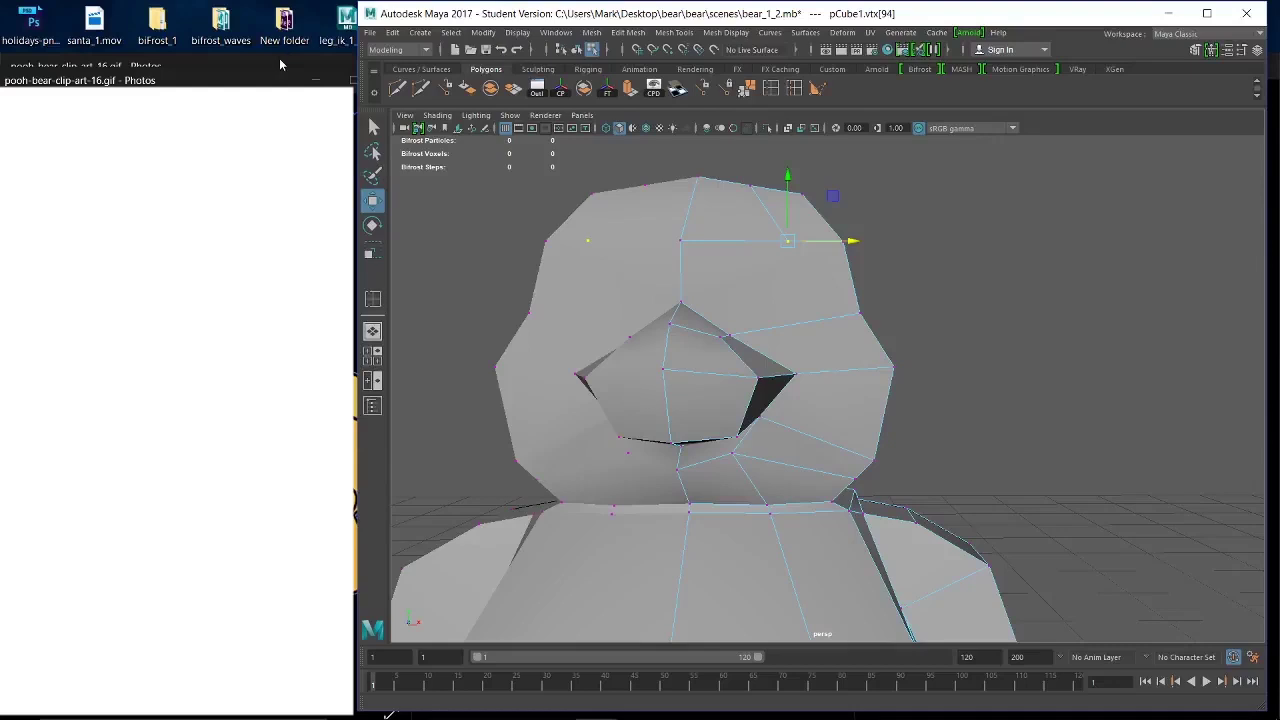
Rearrange the windows so the Photos reference image sits beside the Maya viewport.
click(280, 64)
click(758, 66)
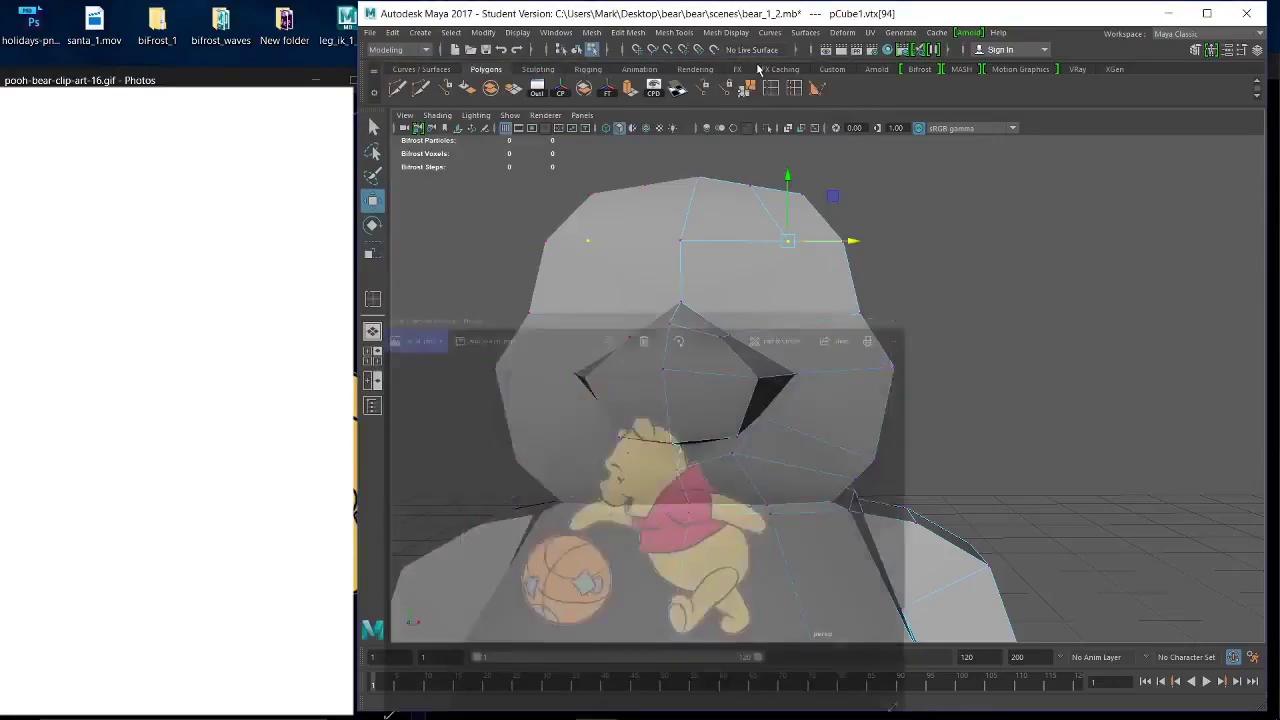
click(276, 80)
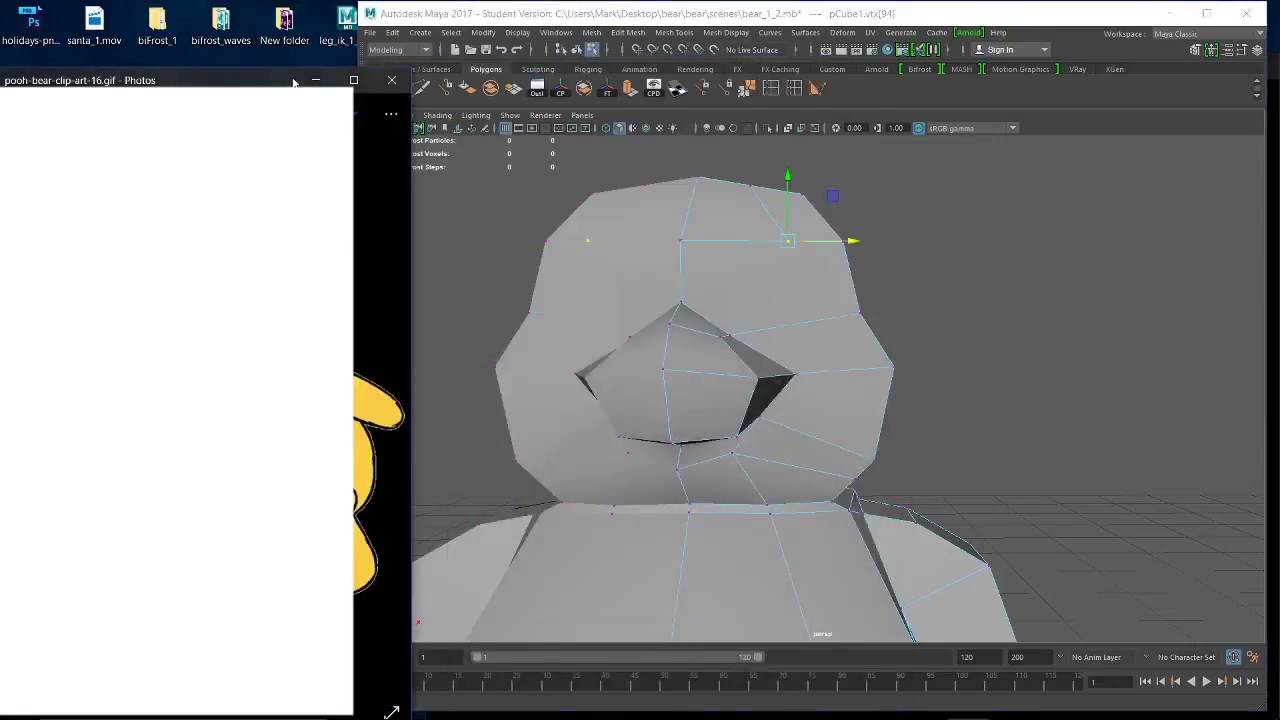
click(314, 80)
drag(509, 14, 84, 1)
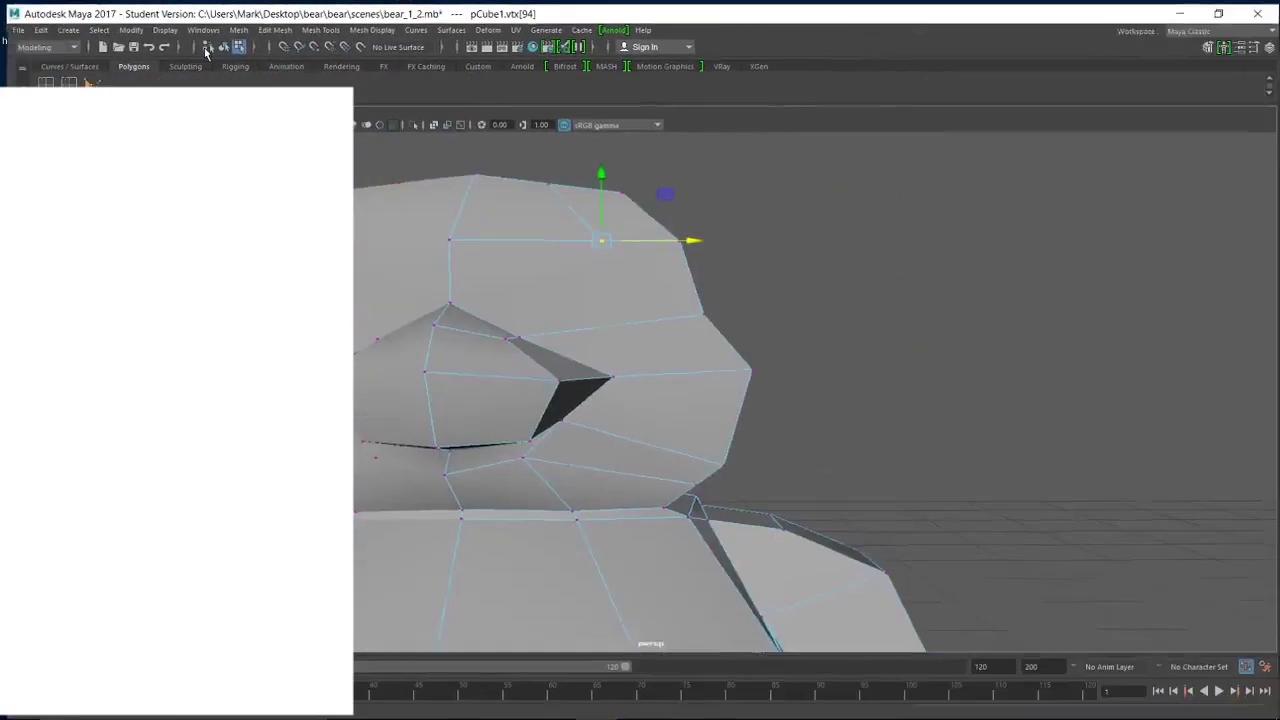
double_click(783, 18)
drag(783, 22, 410, 0)
double_click(970, 12)
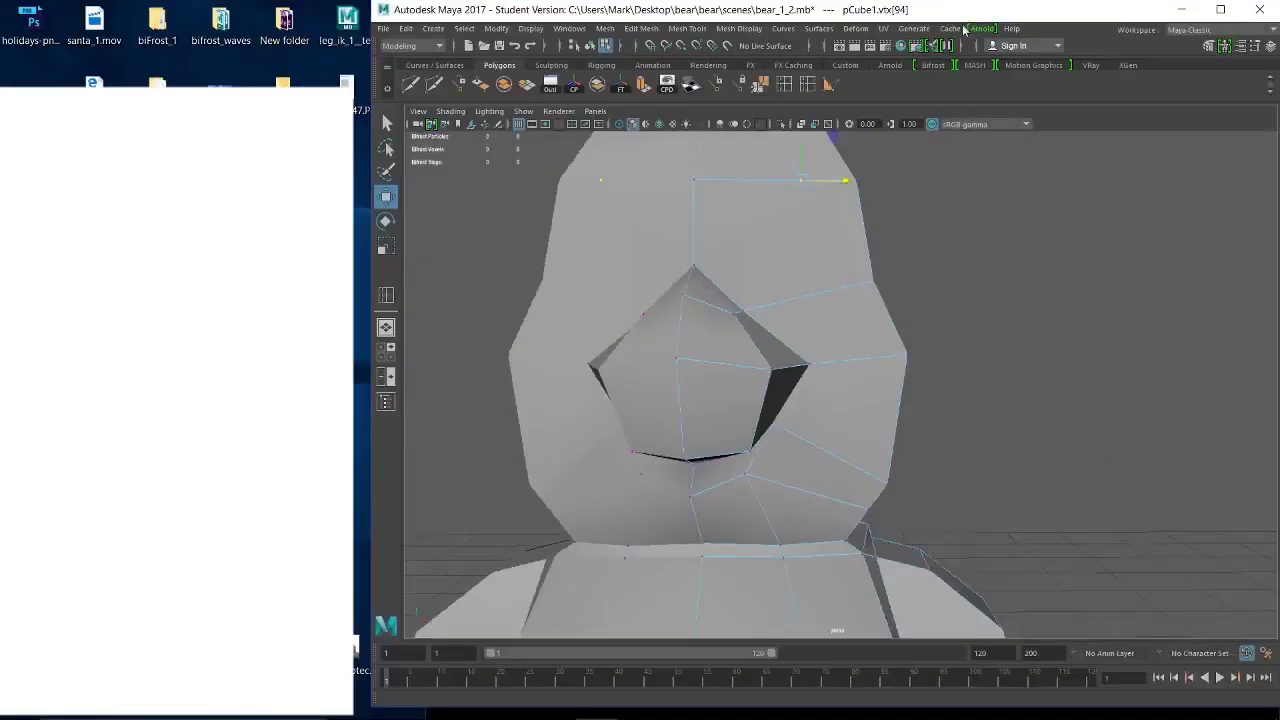
drag(916, 77, 266, 18)
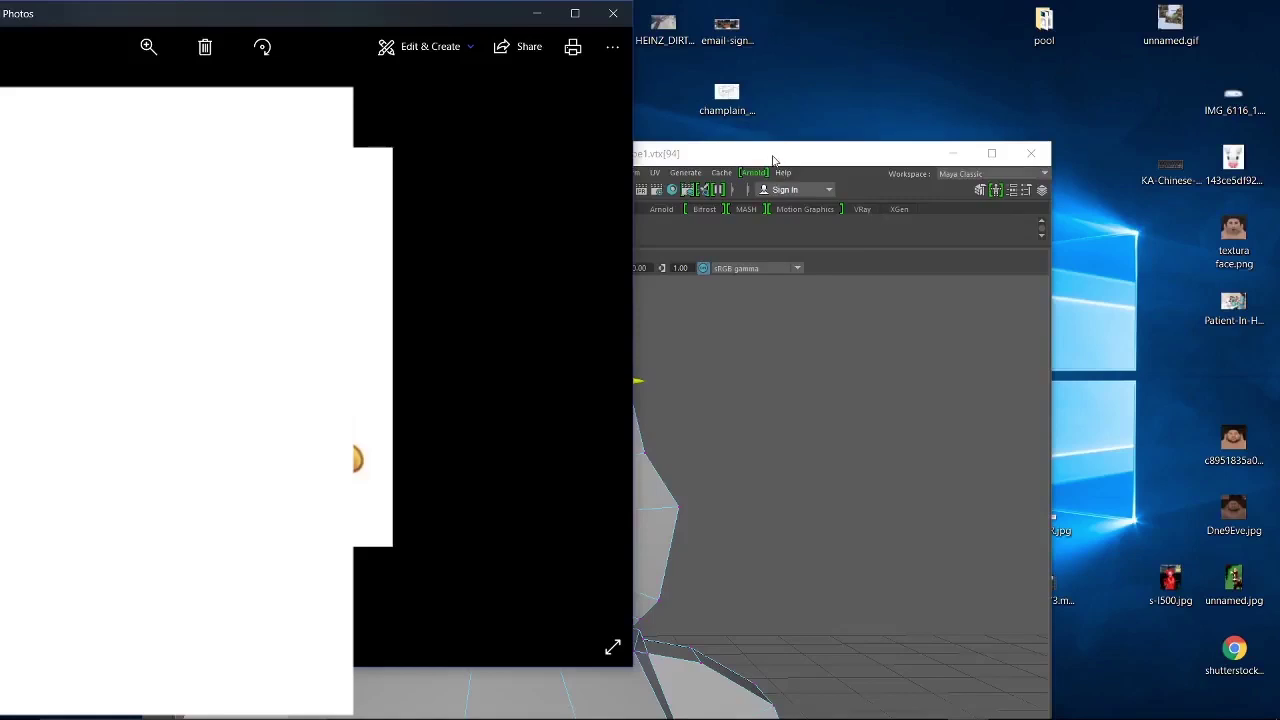
drag(771, 160, 1040, 19)
Select the vertices along the top of the bear's head and raise them to round the crown.
alt+right_drag(954, 394, 845, 356)
alt+middle_drag(845, 356, 854, 389)
mouse_move(854, 389)
alt+mouse_down()
mouse_move(855, 408)
mouse_move(850, 376)
alt+mouse_up()
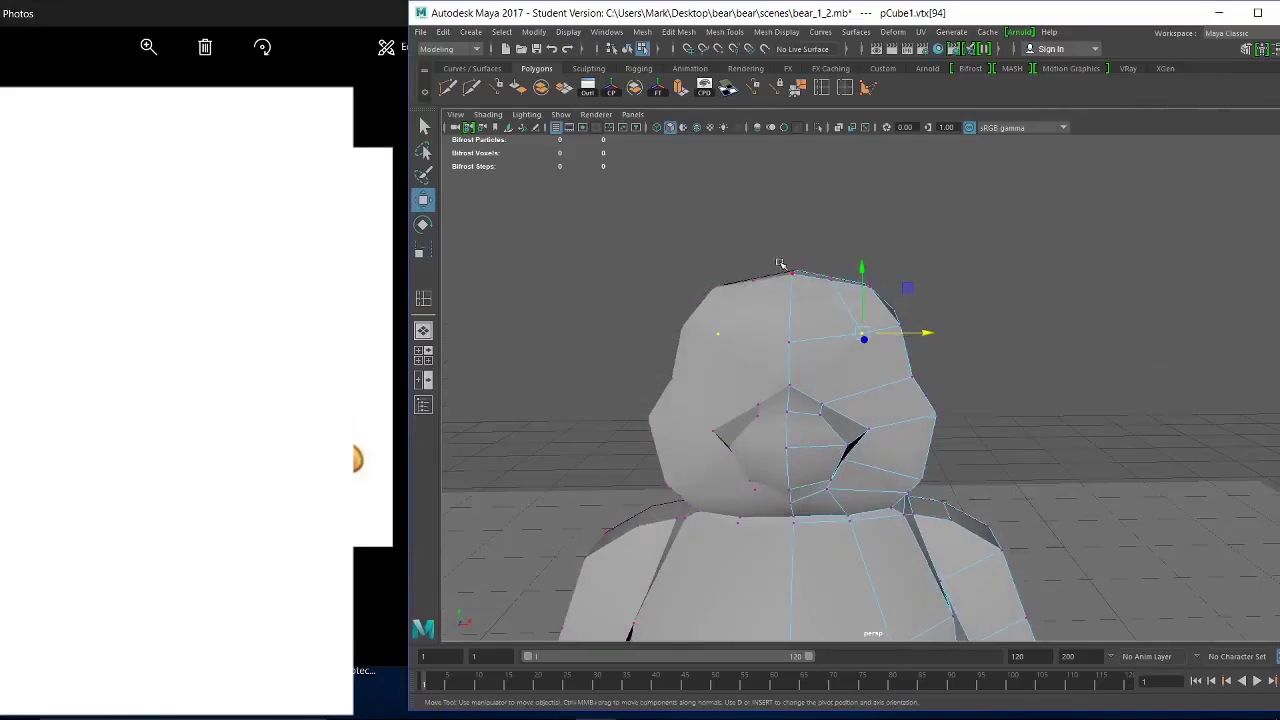
drag(753, 229, 842, 280)
drag(823, 224, 912, 314)
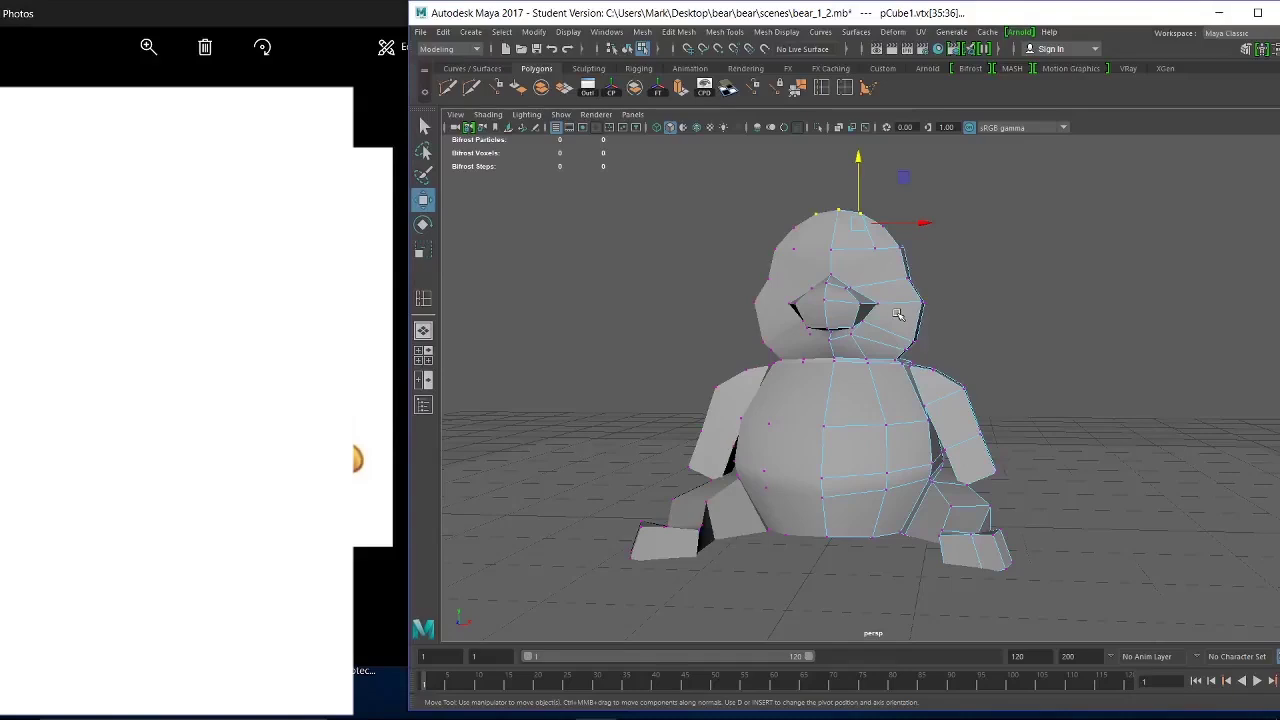
Move the upper and side vertices where the muzzle meets the face outward from the centre line.
alt+right_drag(864, 277, 976, 397)
alt+middle_drag(918, 313, 946, 421)
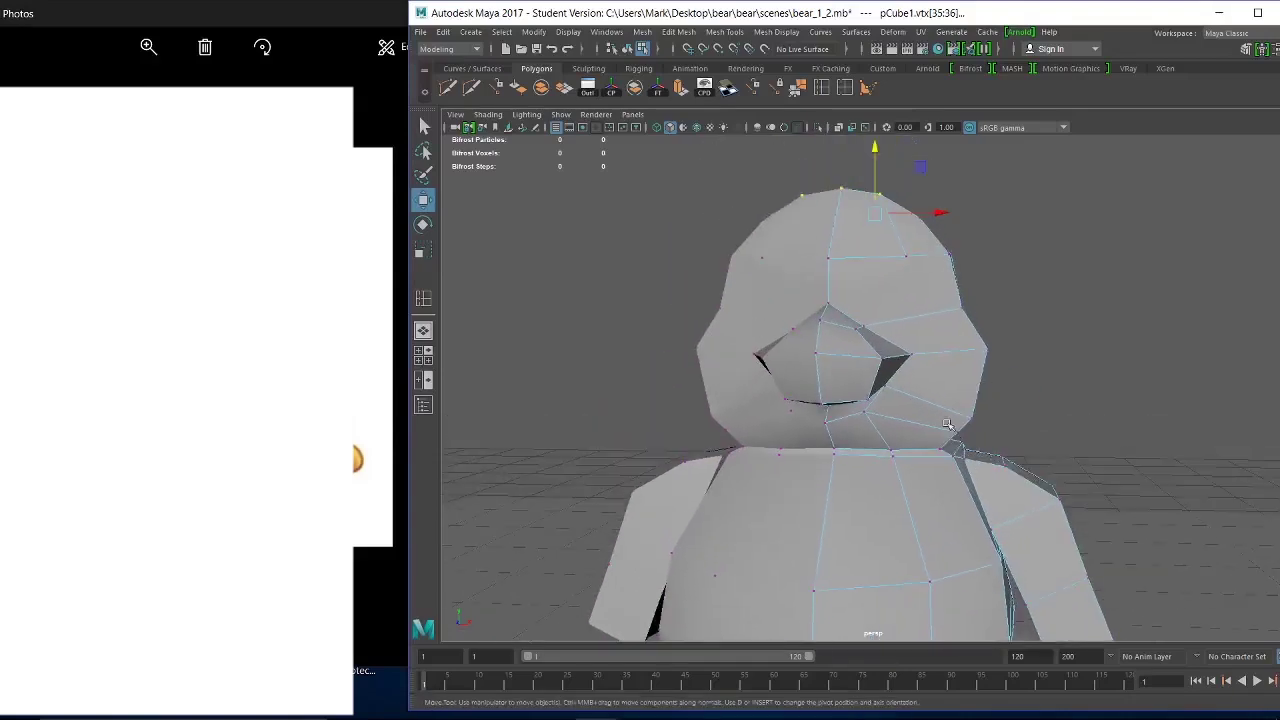
click(864, 327)
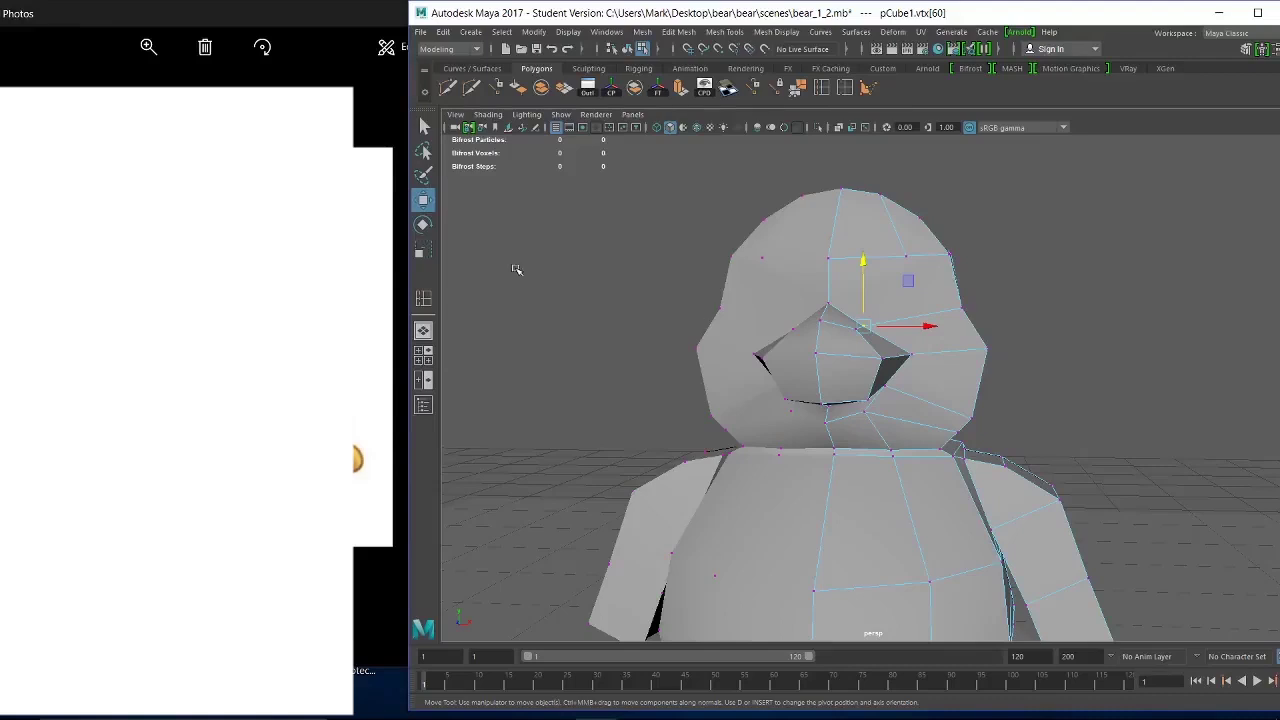
drag(899, 319, 943, 329)
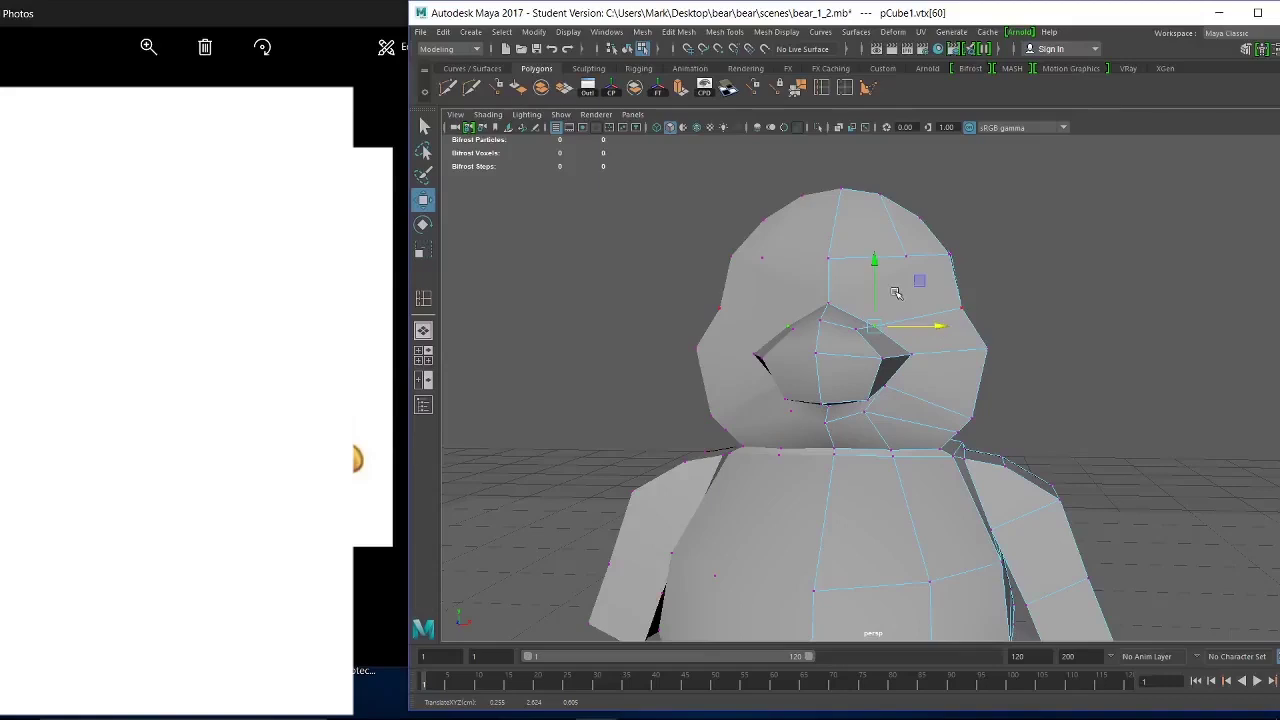
click(910, 356)
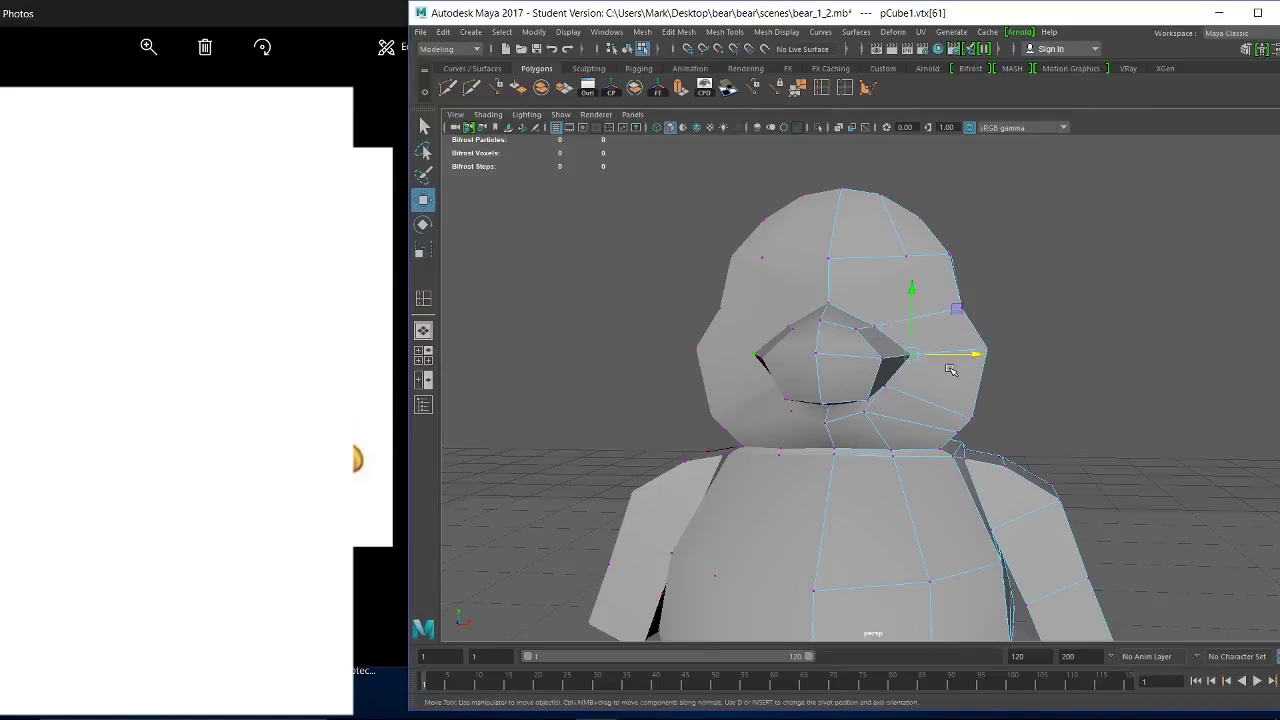
drag(982, 361, 831, 351)
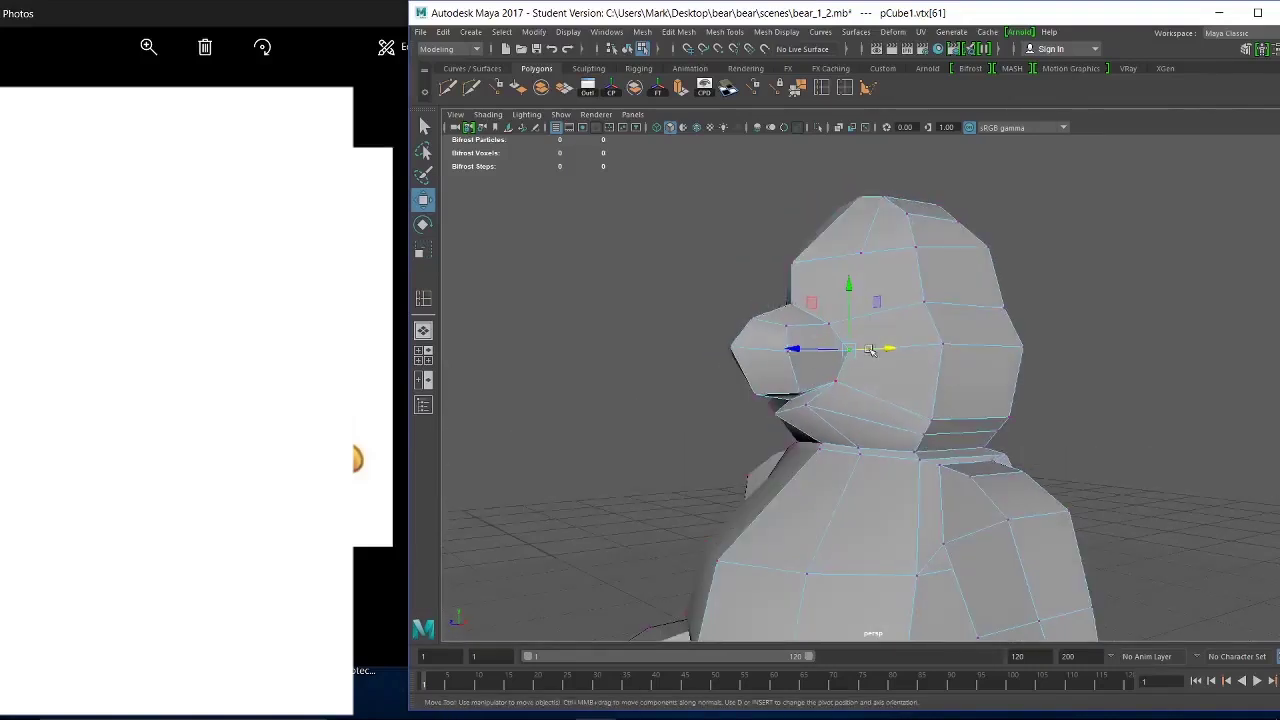
Check the muzzle from above and the side, and adjust its front side vertex along the depth axis.
alt+drag(891, 348, 859, 456)
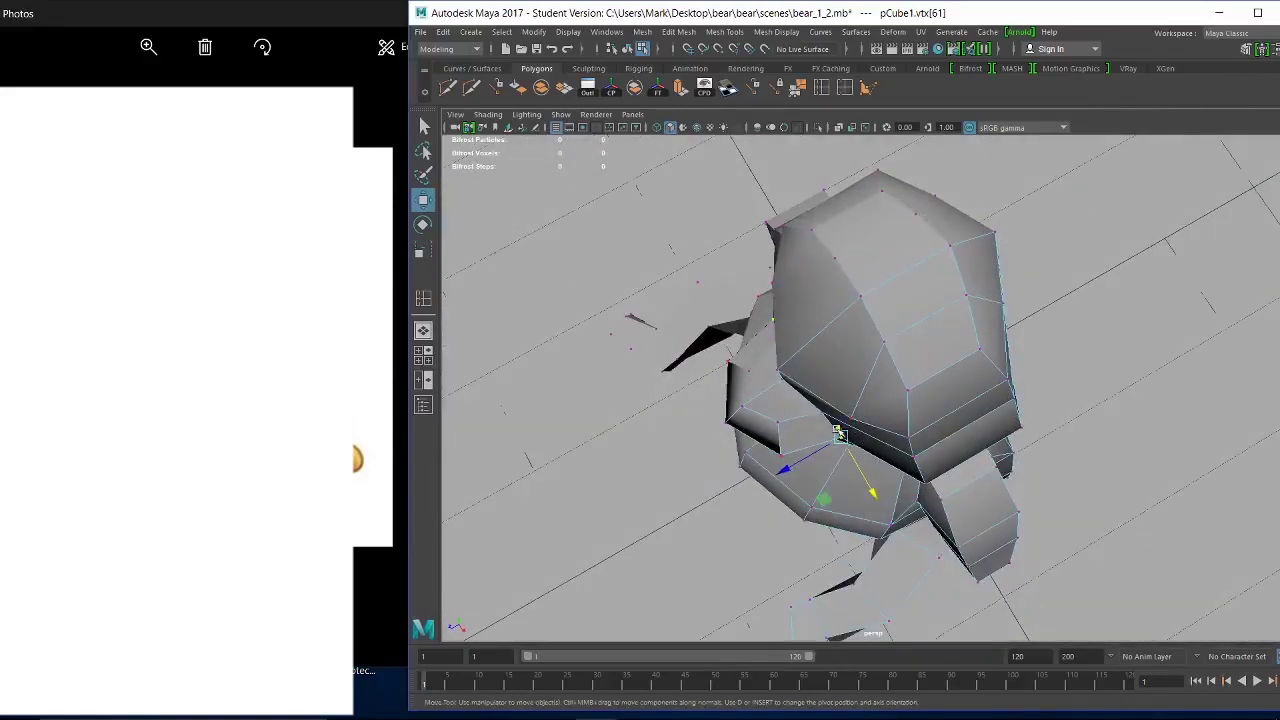
alt+drag(851, 457, 903, 405)
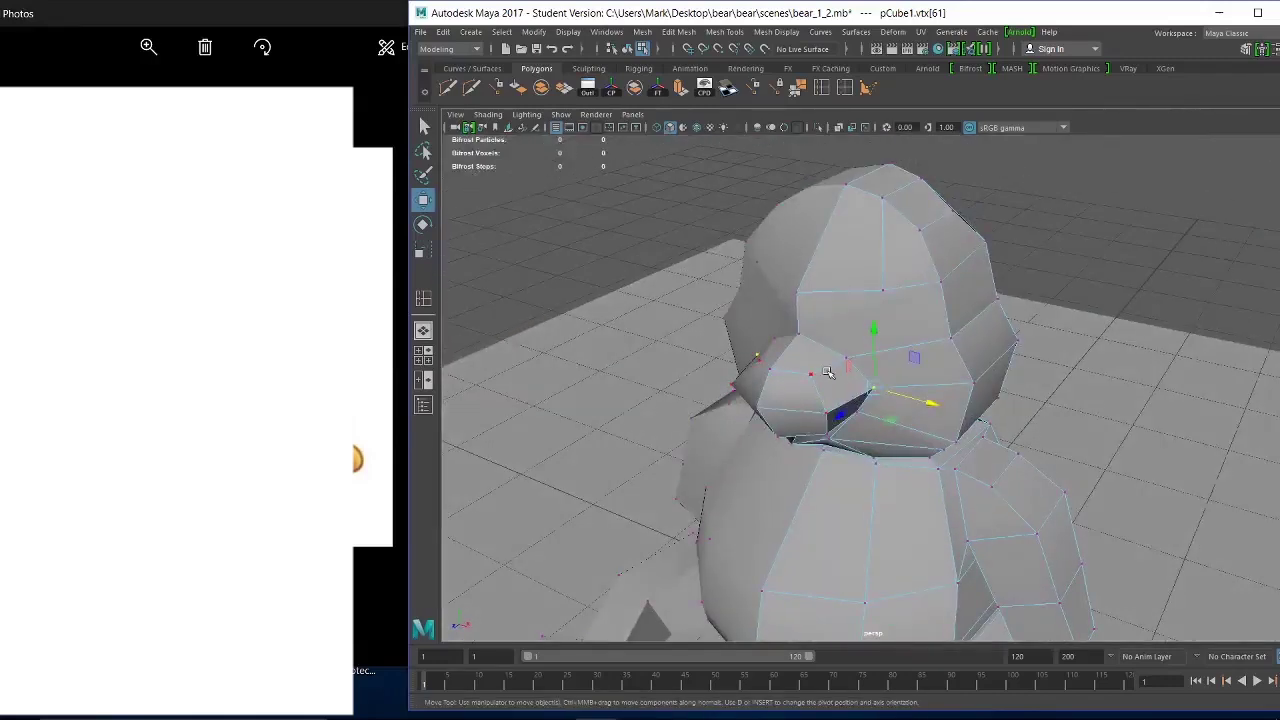
alt+drag(827, 372, 899, 375)
click(843, 397)
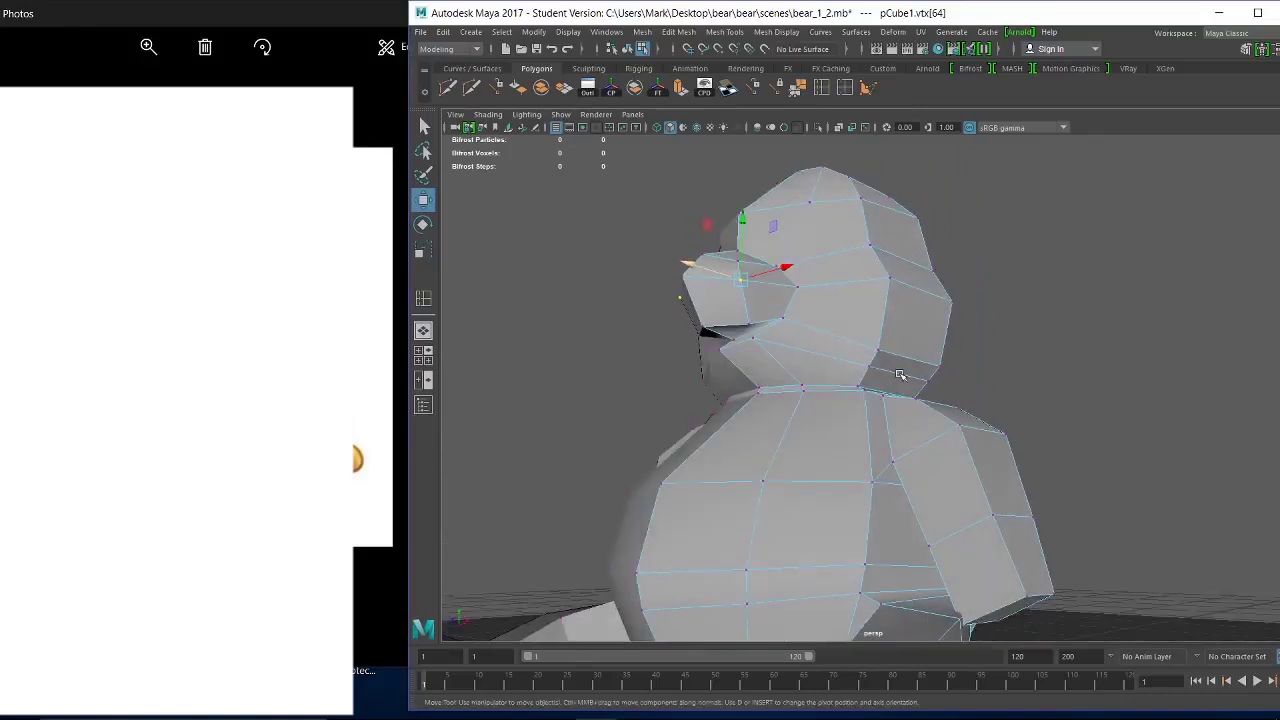
mouse_move(847, 316)
alt+mouse_down()
mouse_move(900, 324)
mouse_move(903, 209)
mouse_move(809, 323)
mouse_move(797, 320)
mouse_move(858, 314)
alt+mouse_up()
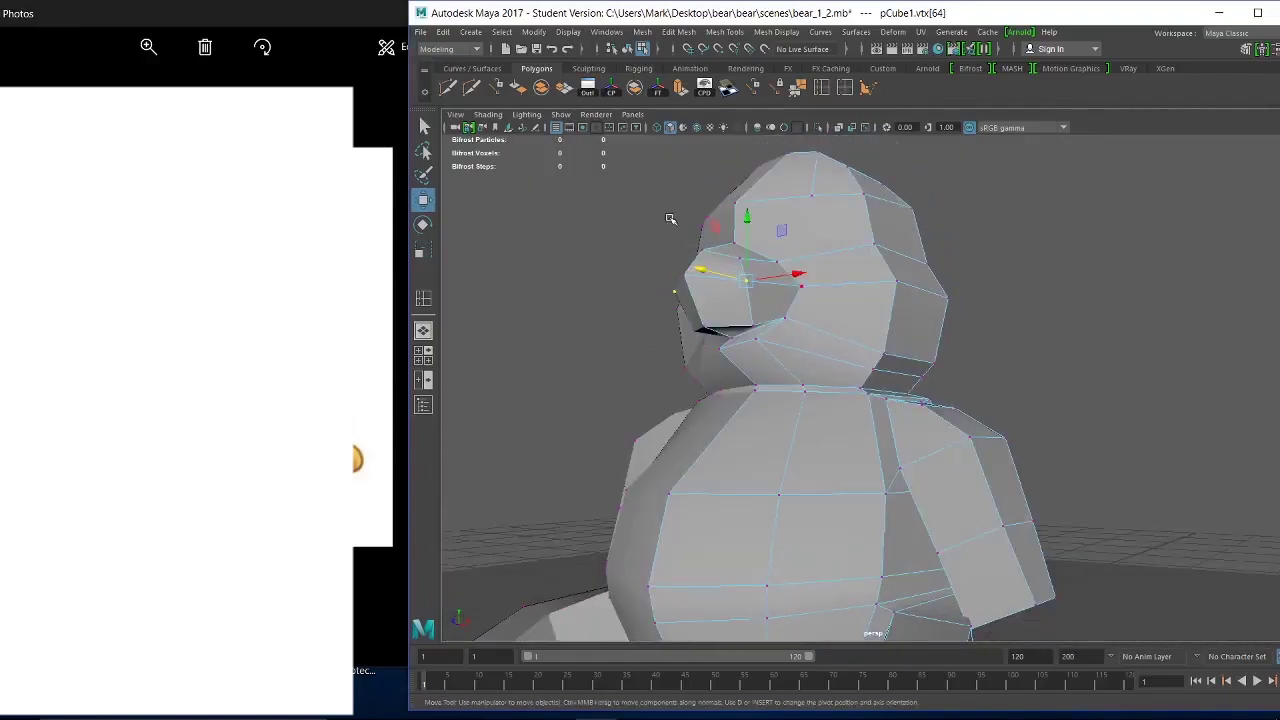
Switch to the pooh-bear-clip-art-16.gif reference in Photos and place it beside the model.
click(346, 20)
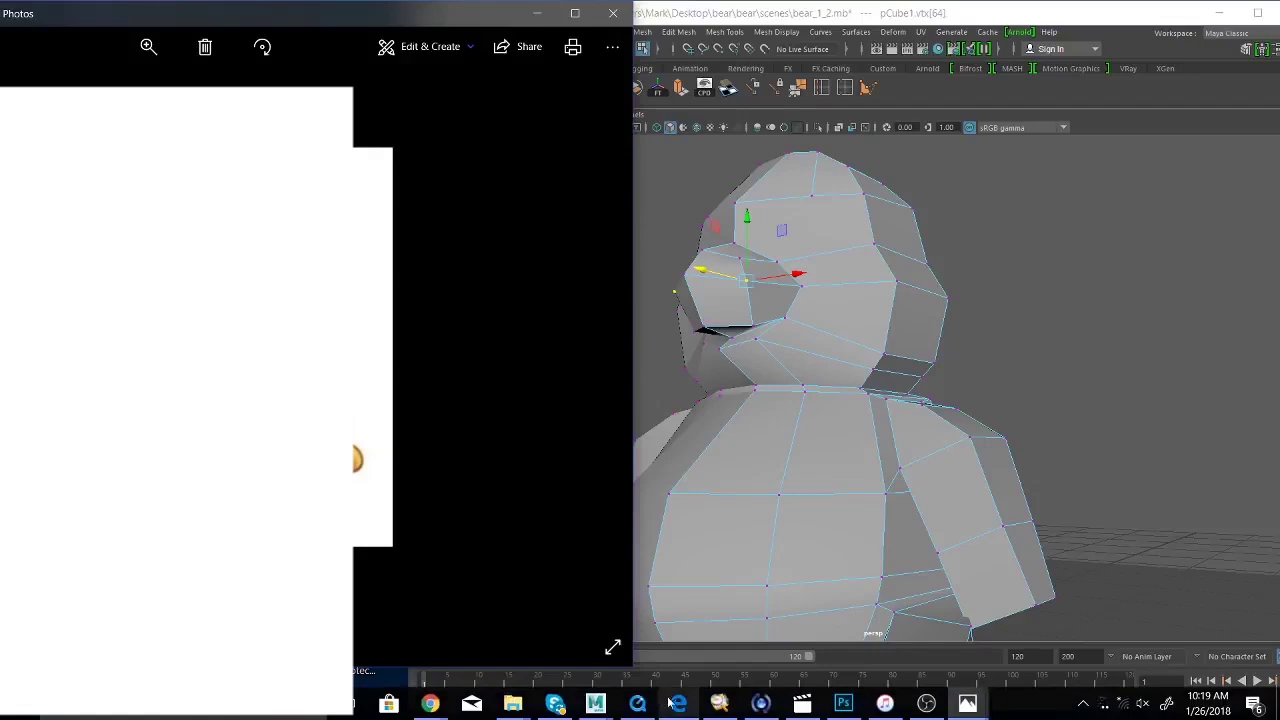
mouse_move(975, 708)
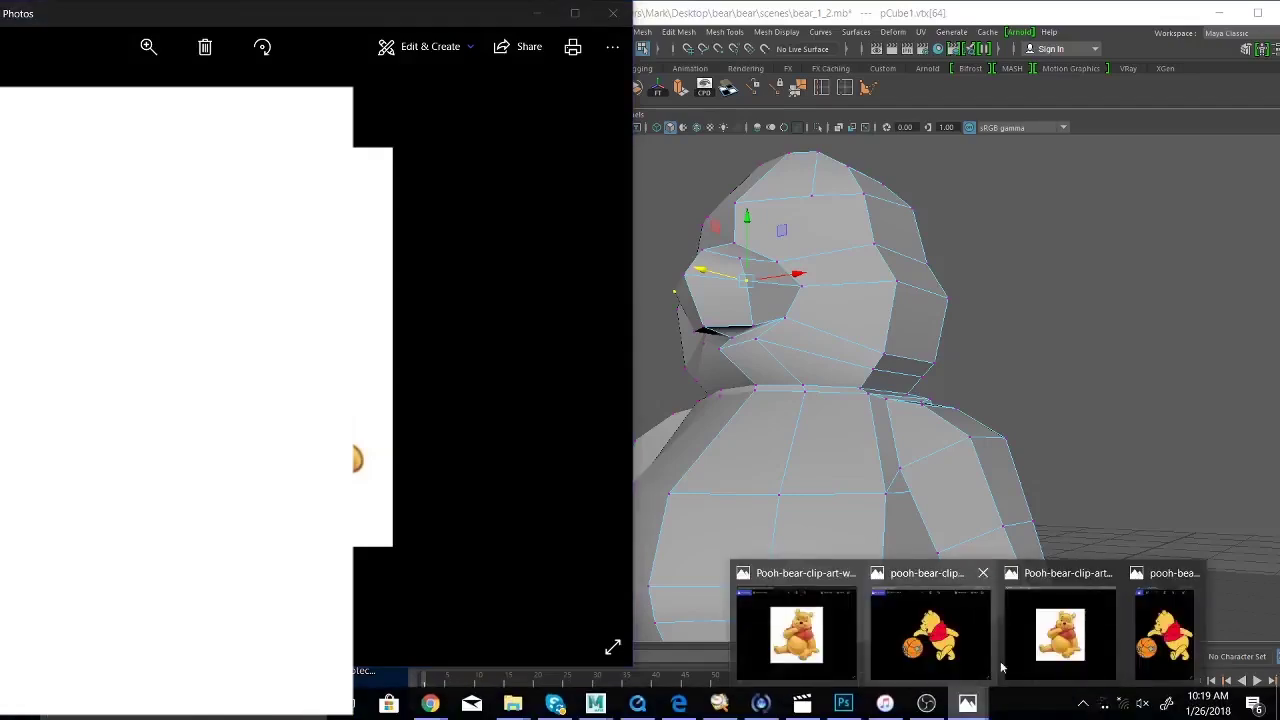
click(940, 644)
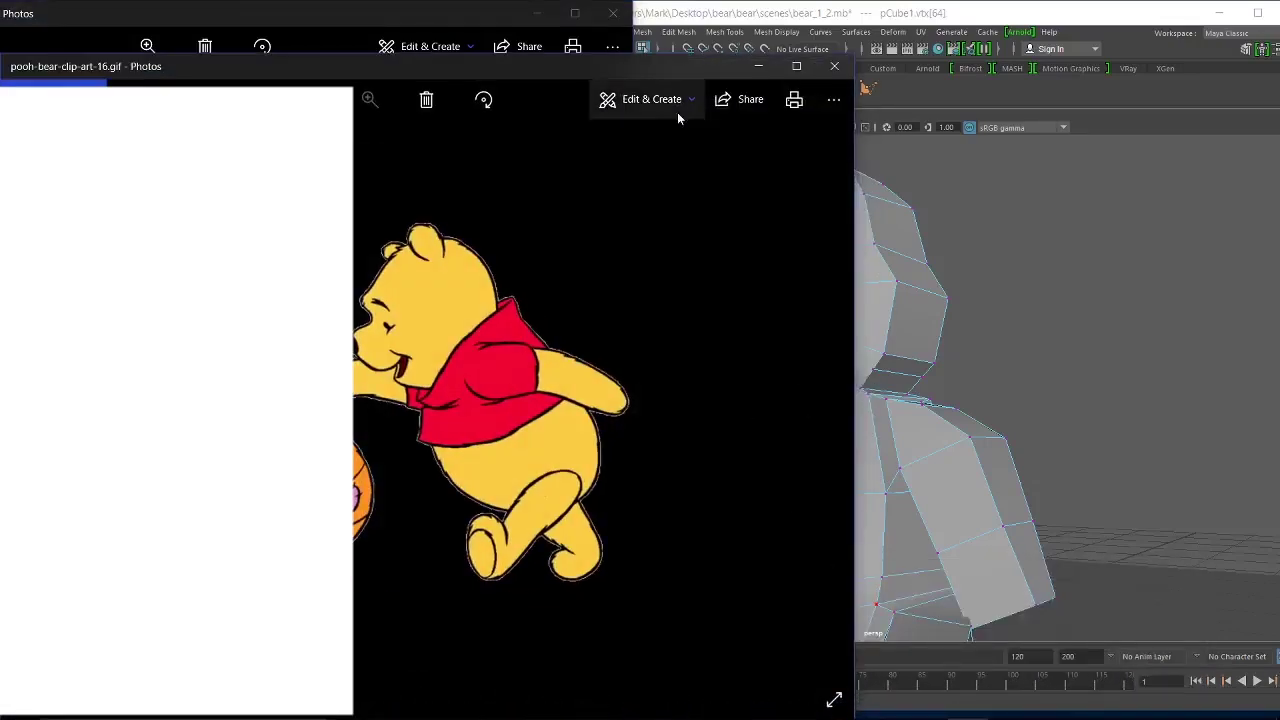
drag(720, 62, 476, 51)
In a side view, pull the centre forehead vertex above the muzzle forward and lower it slightly.
alt+drag(1105, 454, 1002, 463)
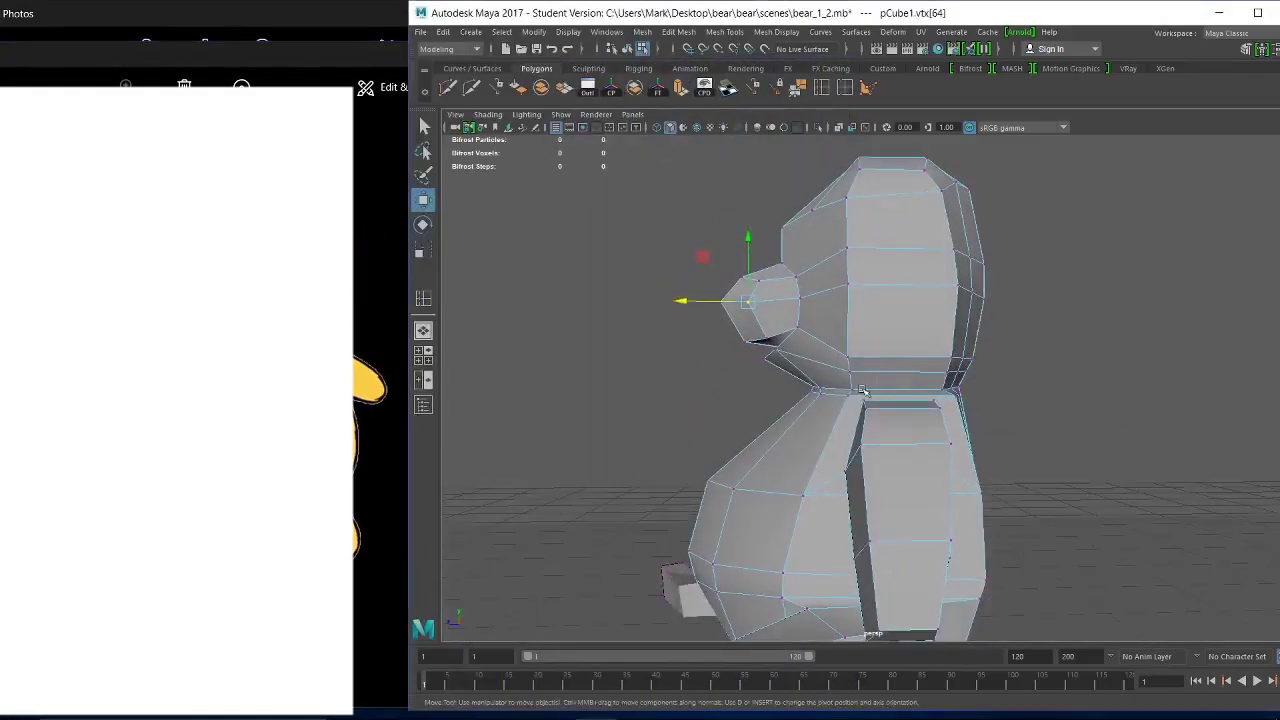
click(799, 327)
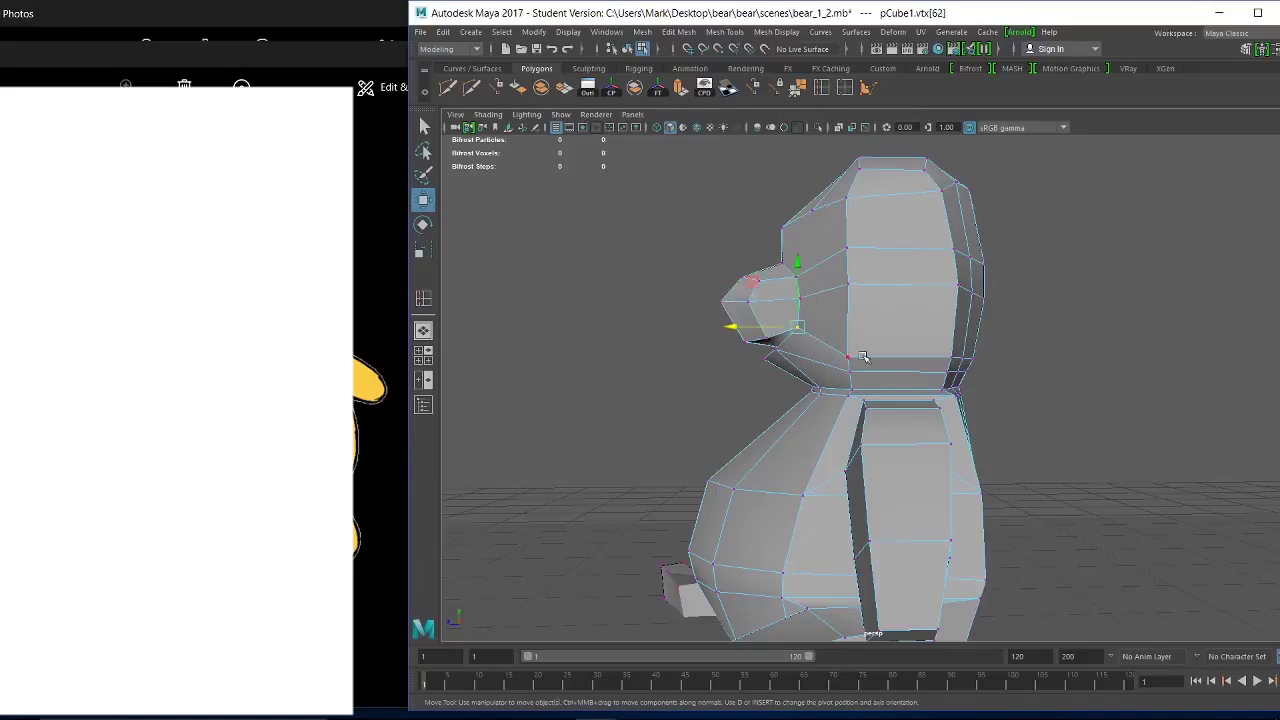
drag(766, 214, 740, 230)
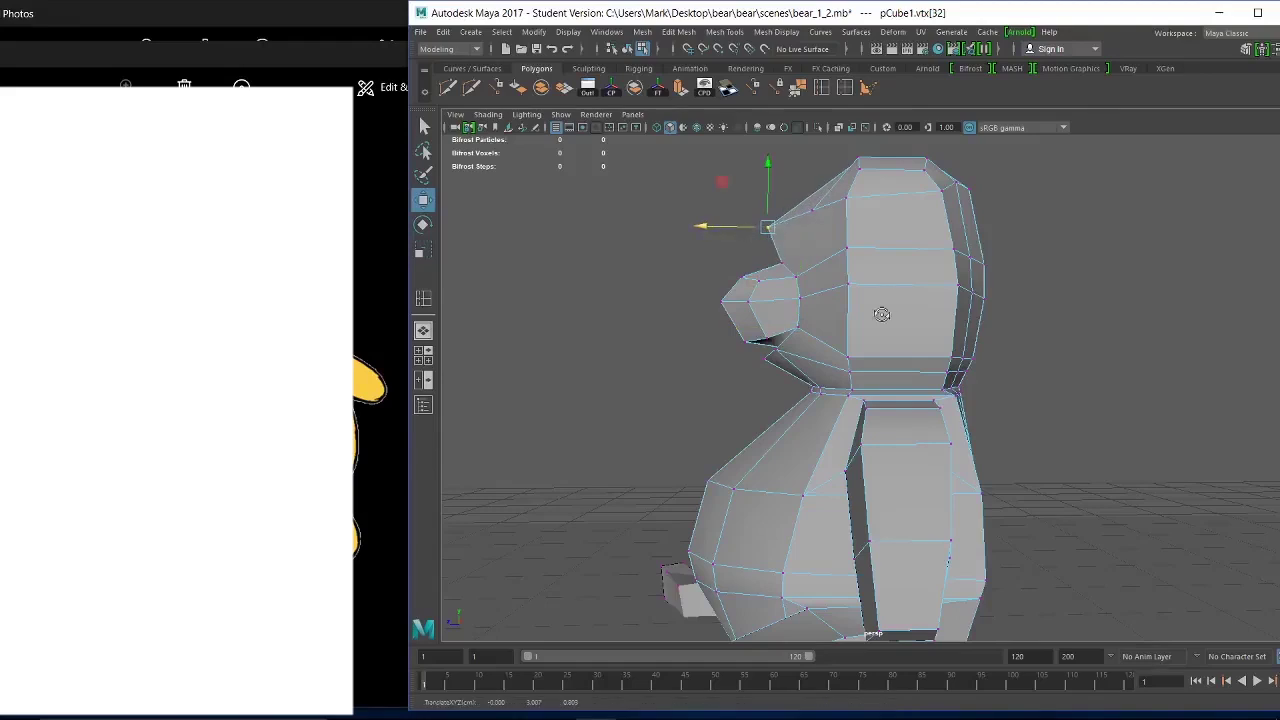
mouse_move(883, 314)
alt+mouse_down()
mouse_move(857, 317)
mouse_move(881, 314)
alt+mouse_up()
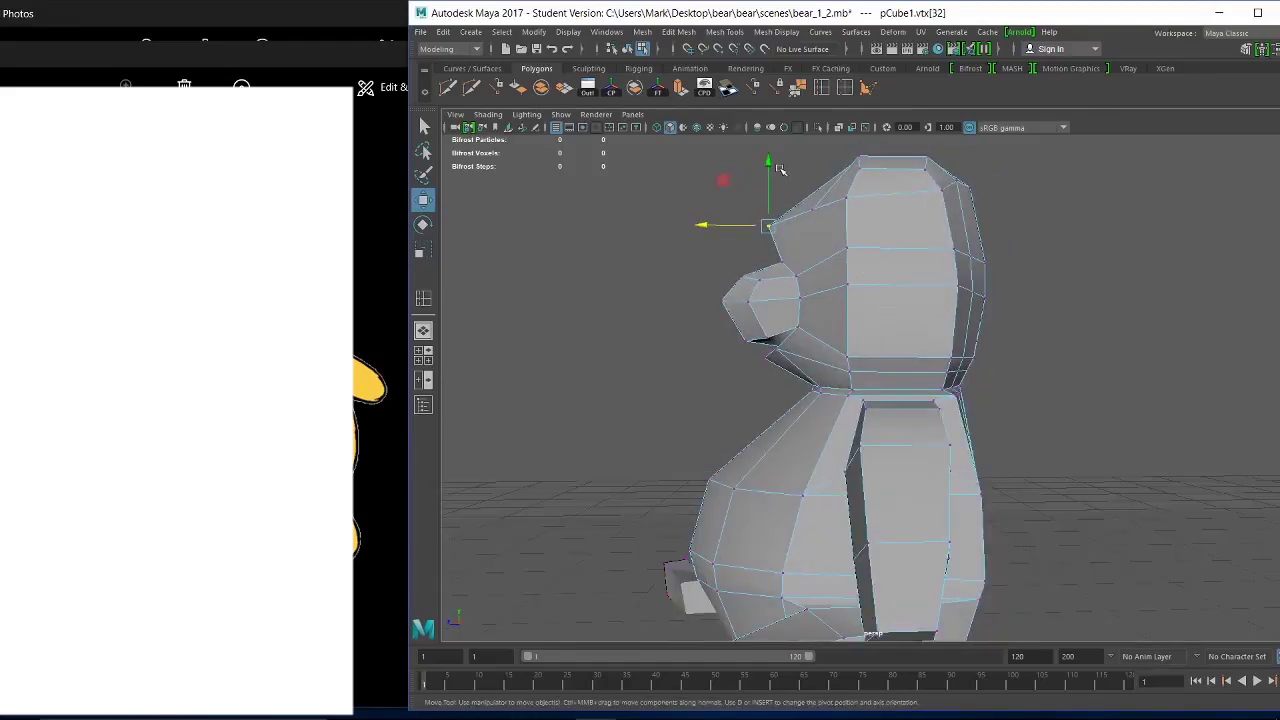
drag(770, 164, 771, 166)
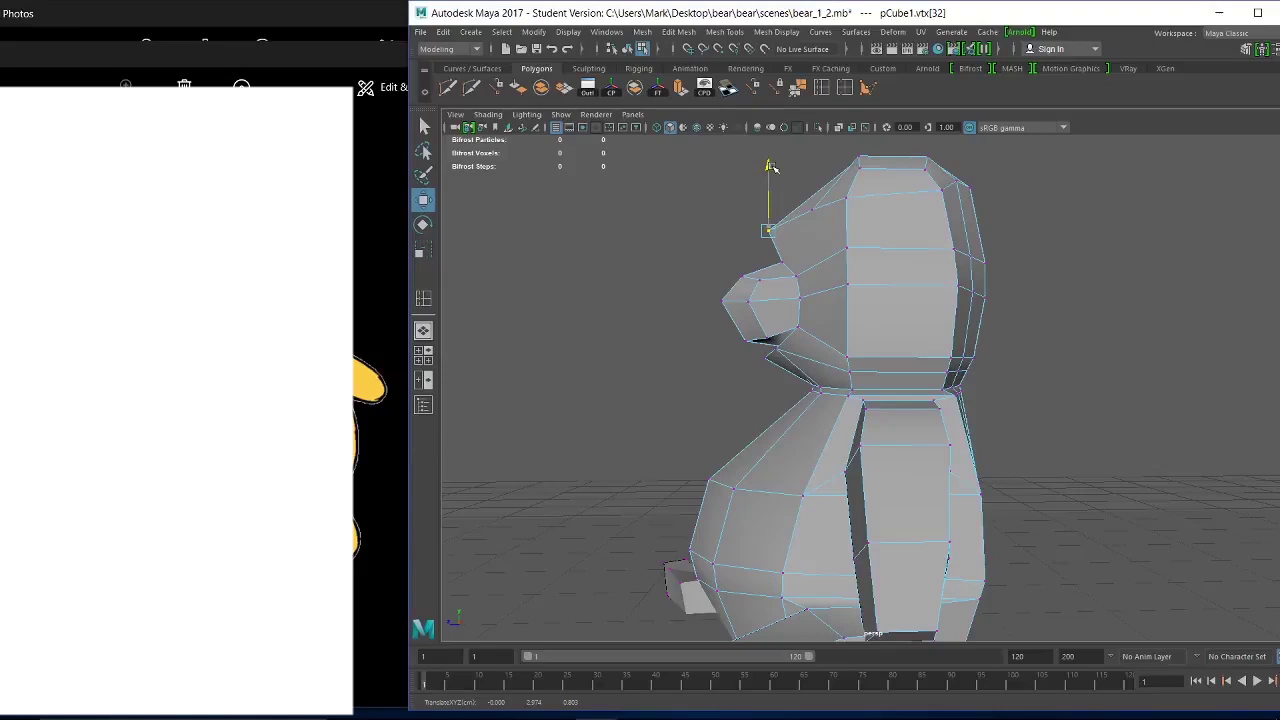
Lower the neighbouring side forehead vertex slightly and pull it forward to follow the brow.
click(812, 209)
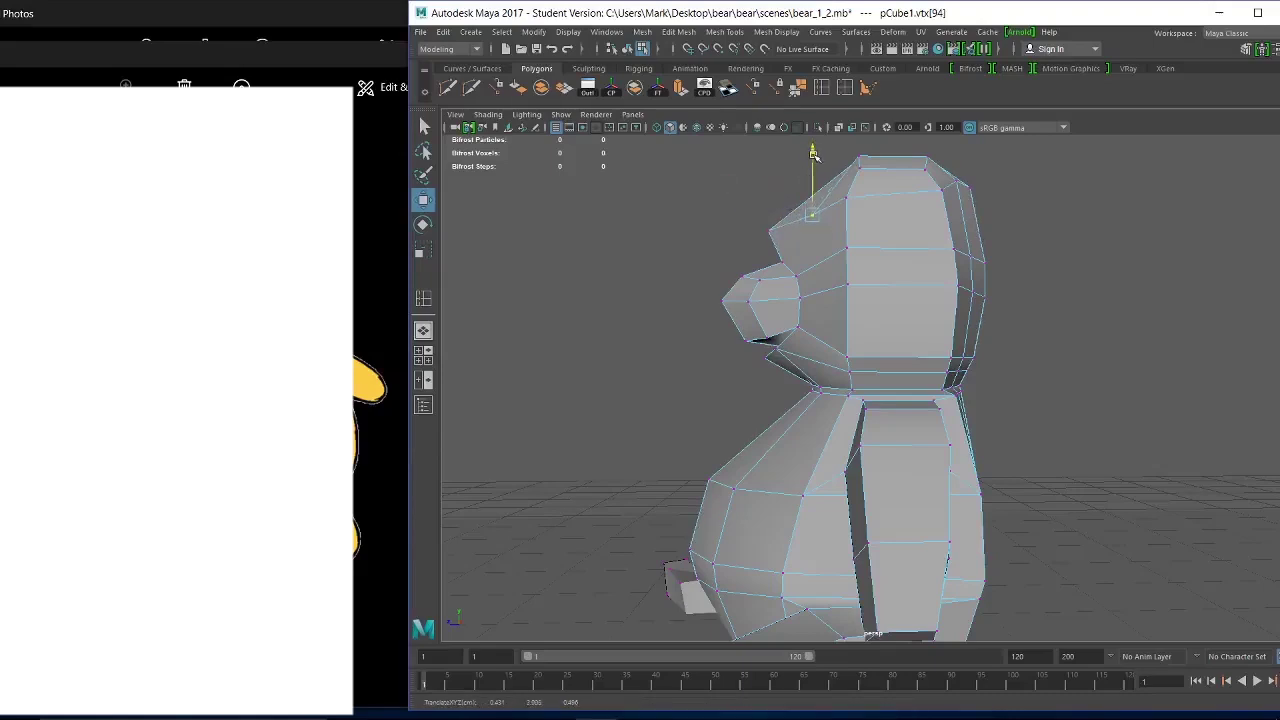
drag(757, 207, 737, 211)
drag(797, 145, 798, 149)
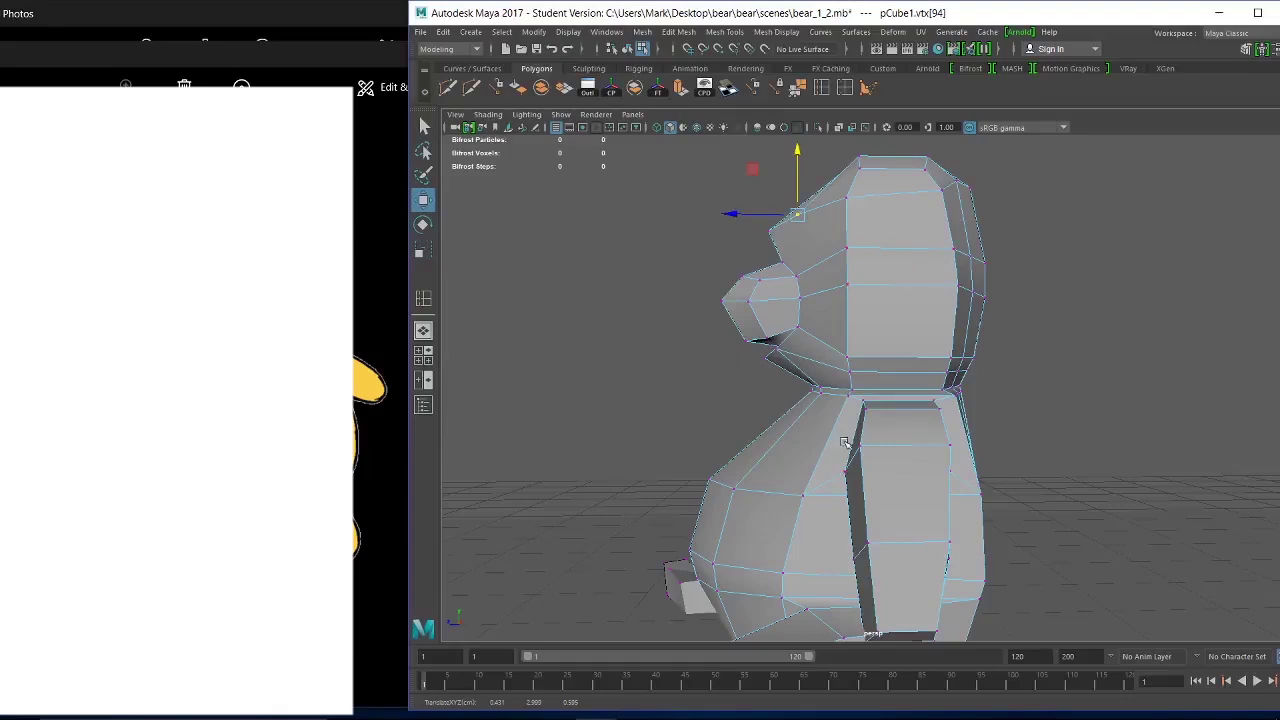
Pull the top front vertex of the muzzle forward and raise it slightly.
alt+drag(975, 430, 864, 374)
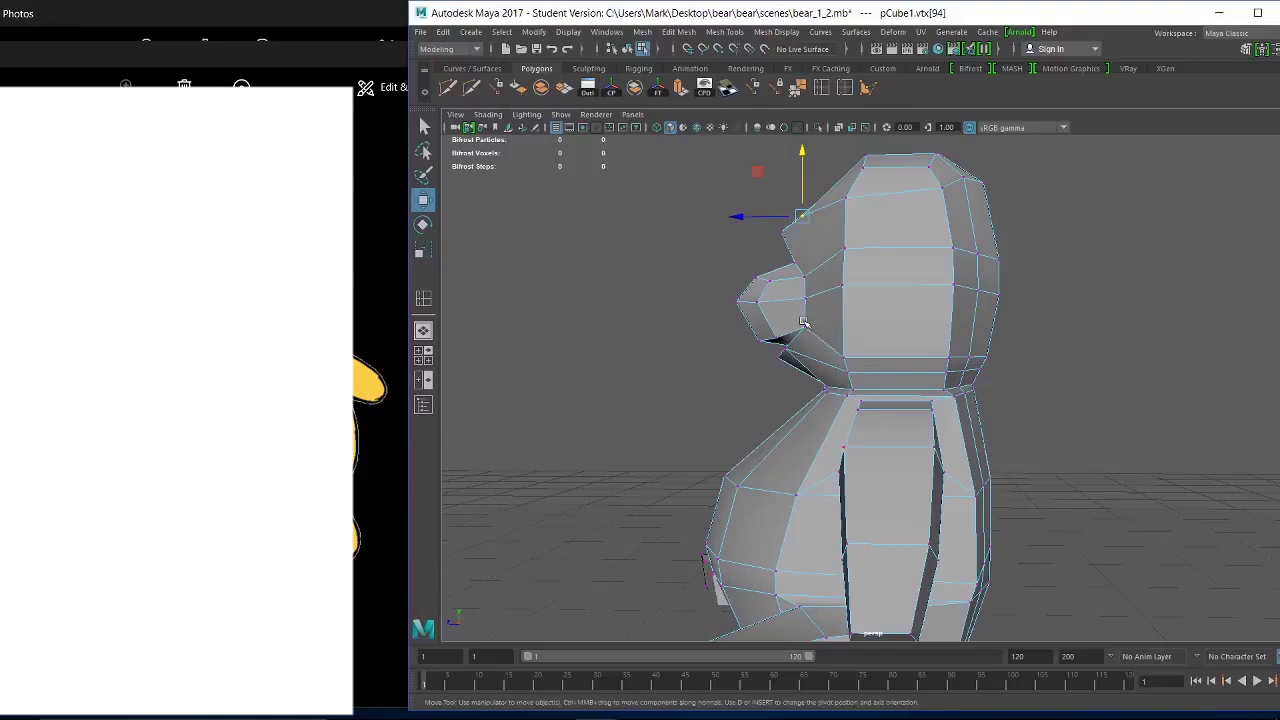
click(749, 276)
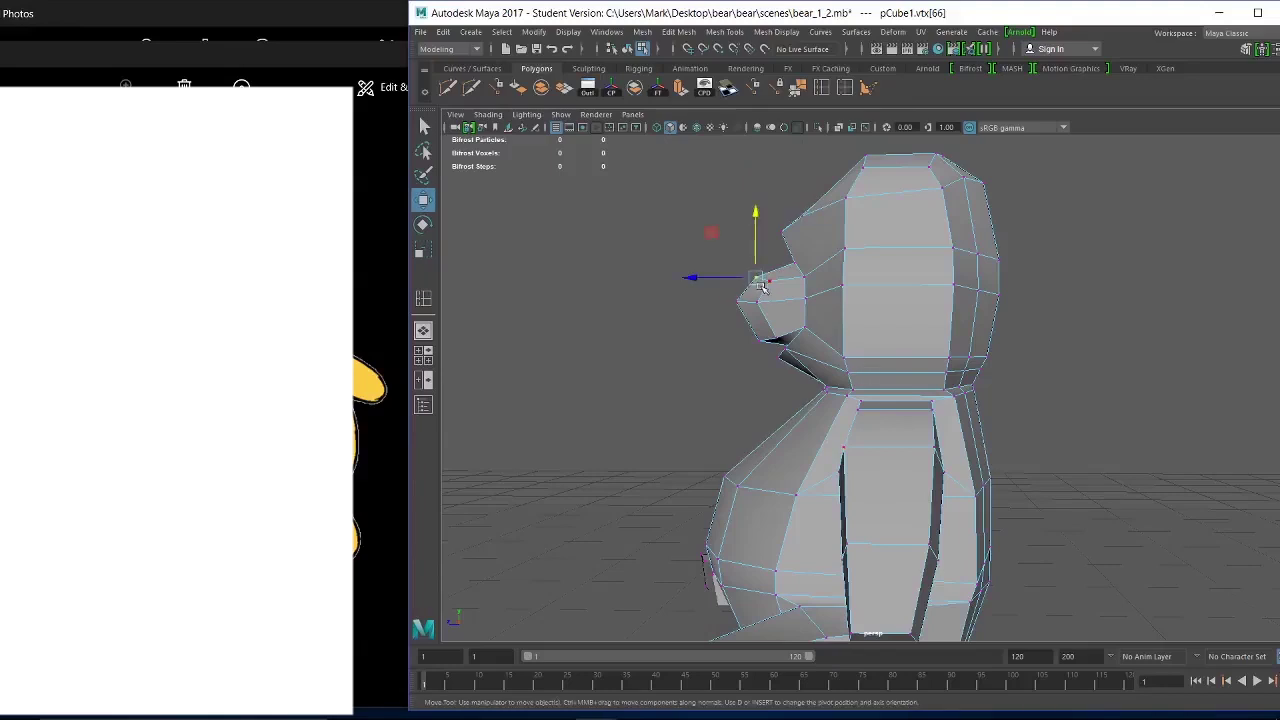
click(700, 277)
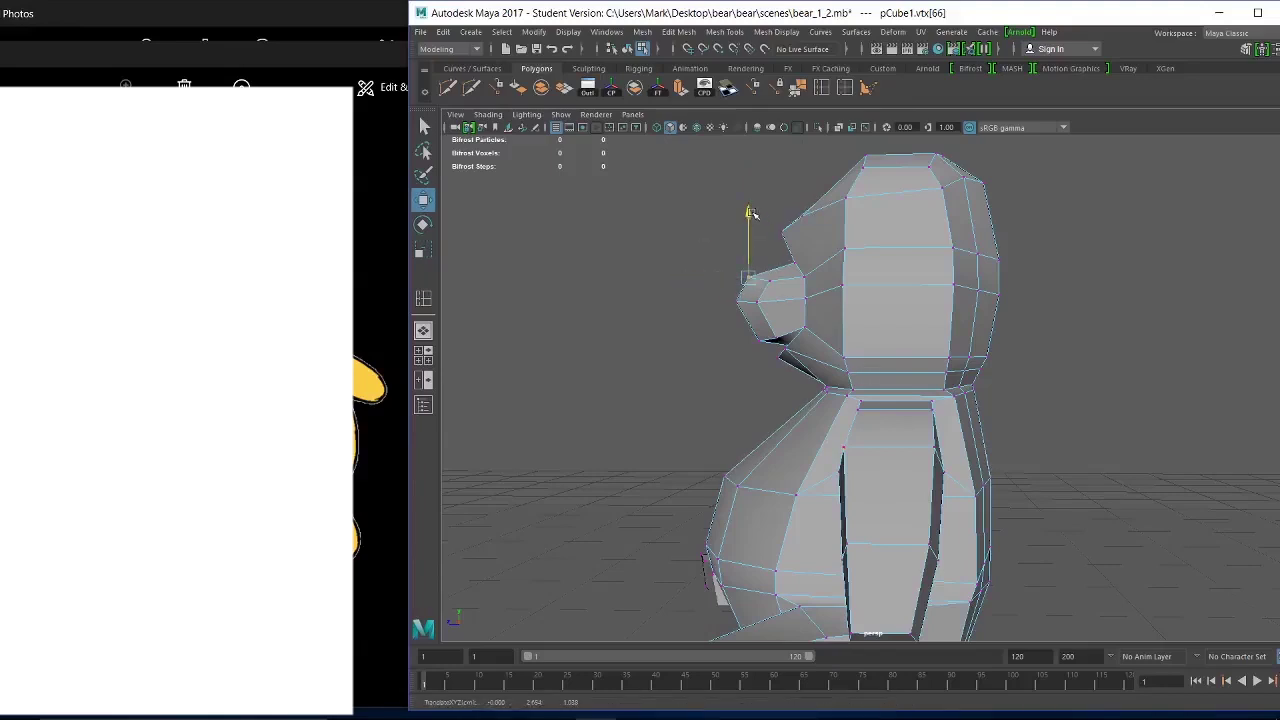
drag(752, 213, 753, 209)
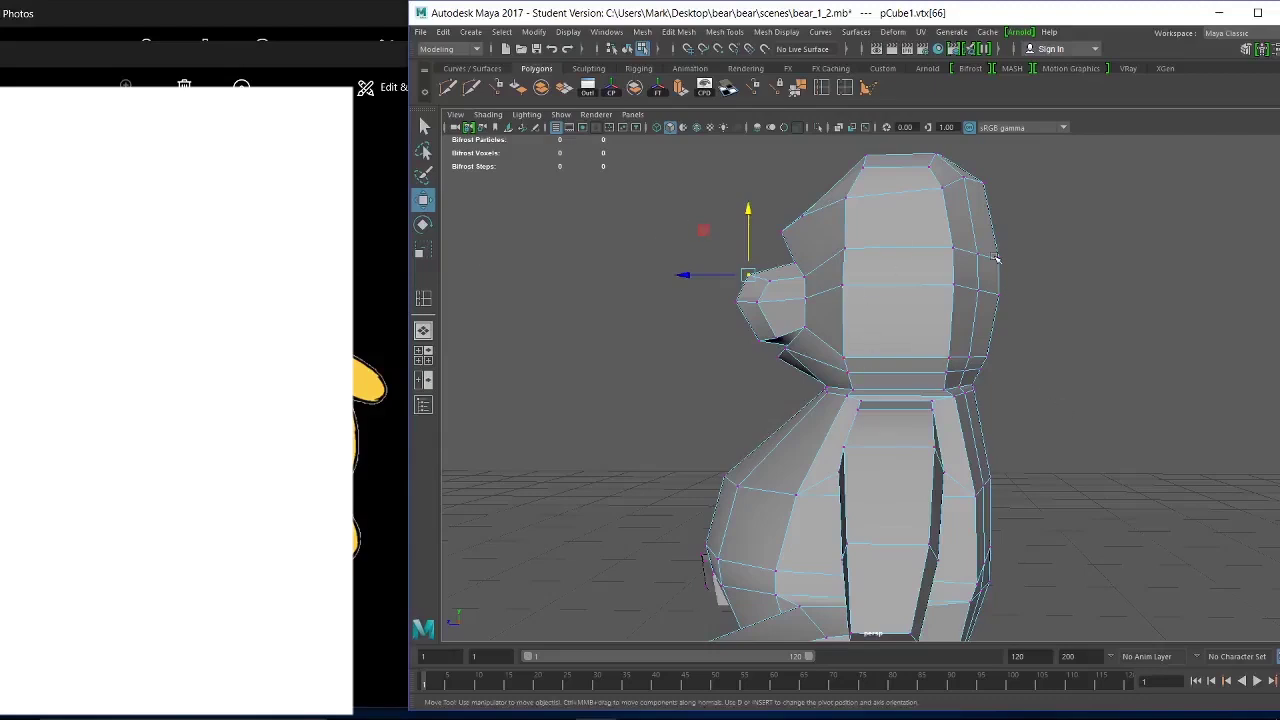
Lower the horizontal row of vertices across the middle of the head slightly, and raise its rear vertices to level the row.
drag(1024, 316, 828, 273)
drag(927, 229, 926, 240)
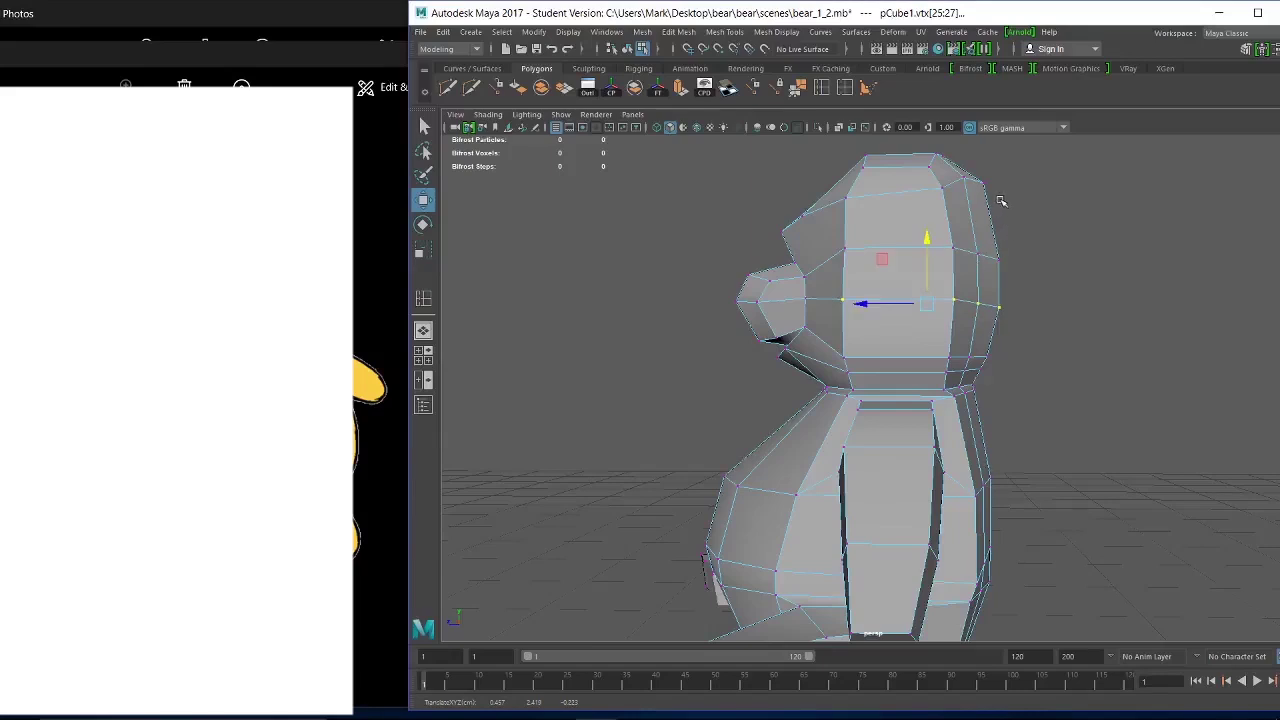
drag(994, 191, 956, 160)
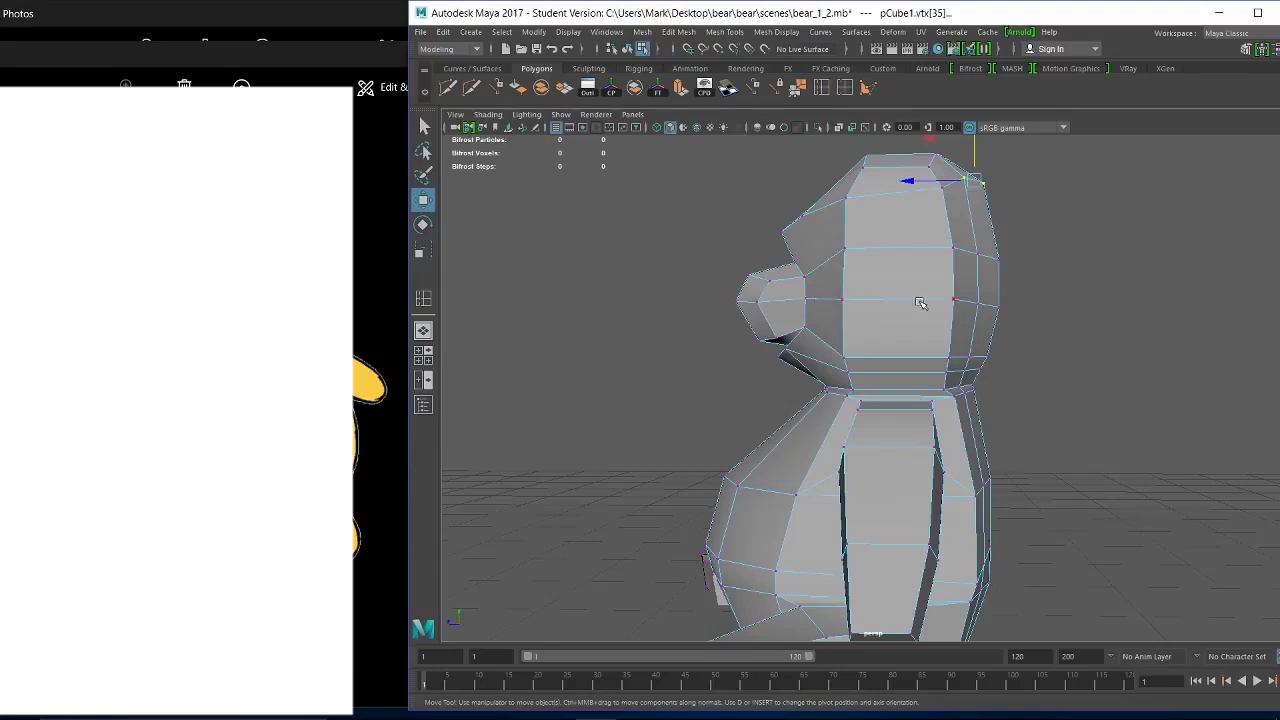
click(985, 302)
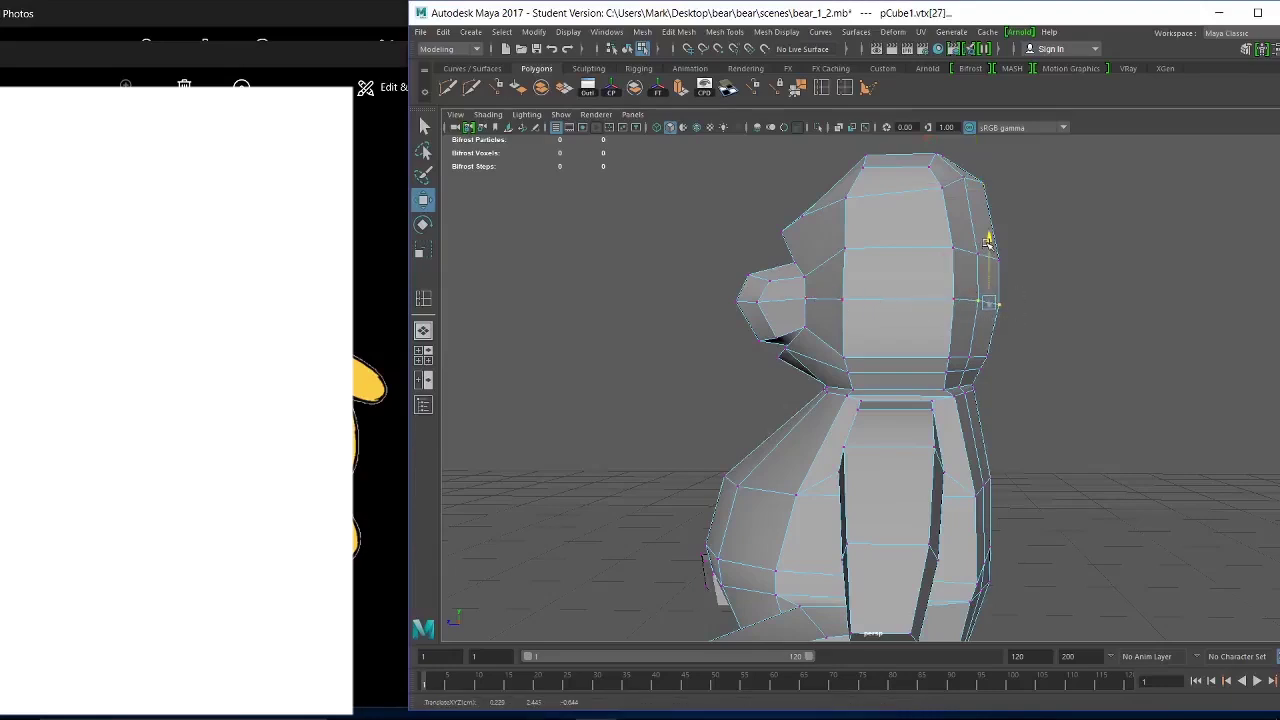
click(998, 302)
click(999, 241)
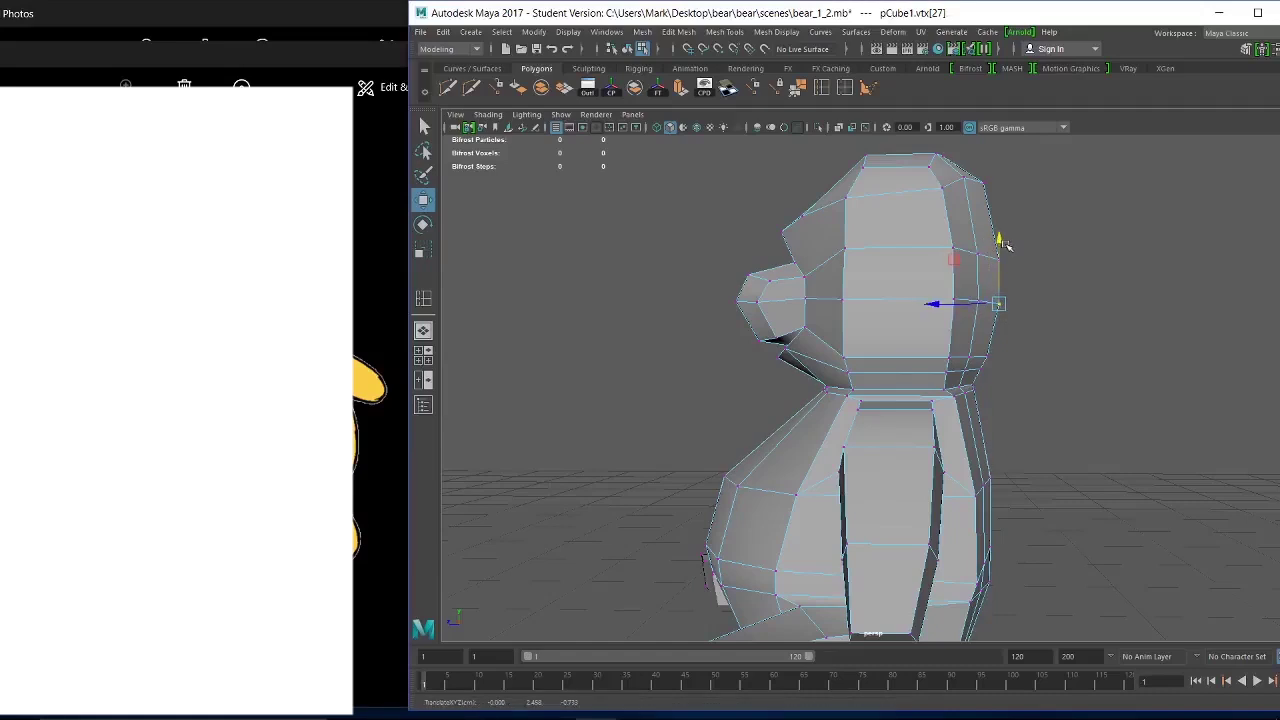
Raise the rear vertices of the next row up on the head slightly to even out the loop.
click(994, 240)
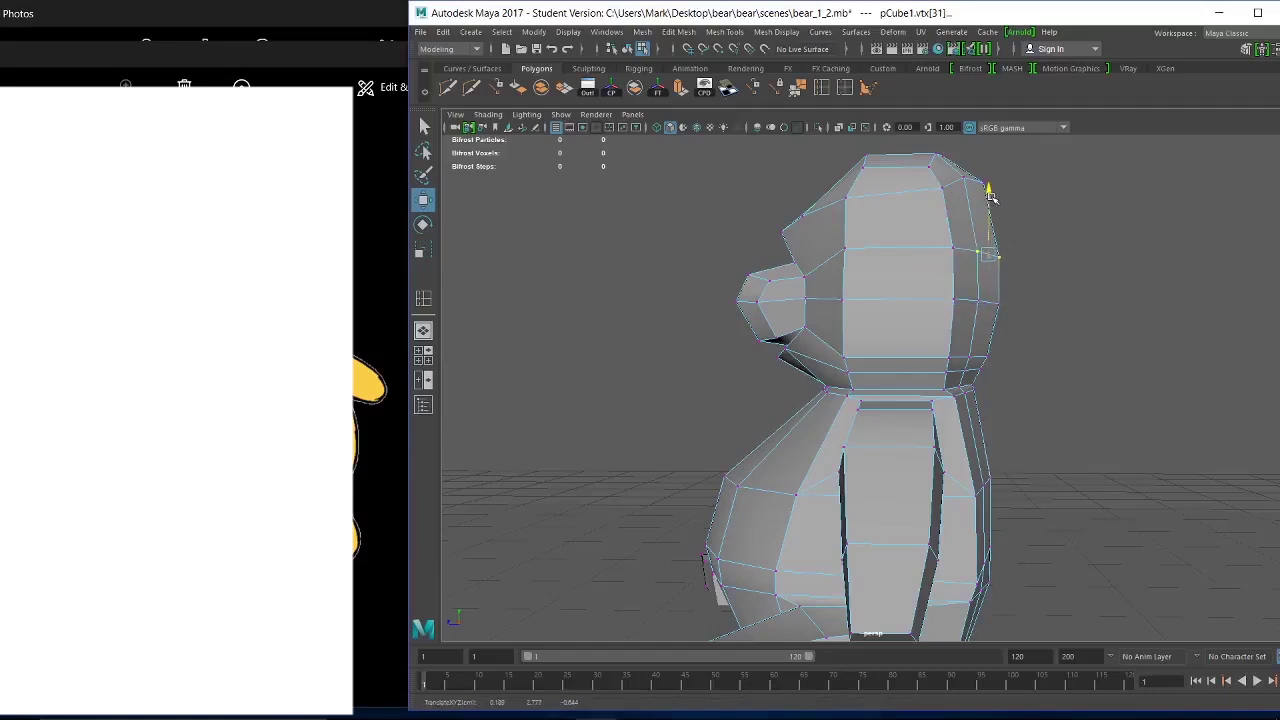
drag(1027, 275, 1004, 258)
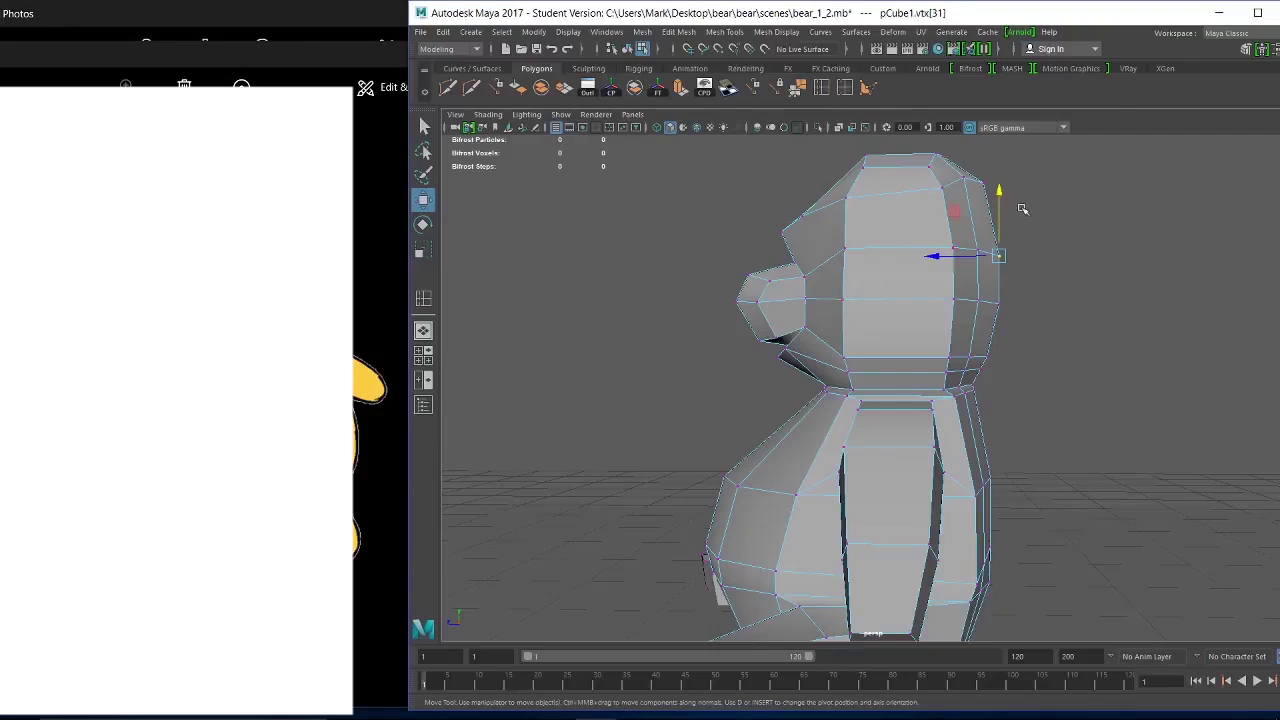
Lower the upper rear head vertices and push them back slightly, and shift the top rear vertex backward to round the skull.
drag(1024, 210, 1007, 190)
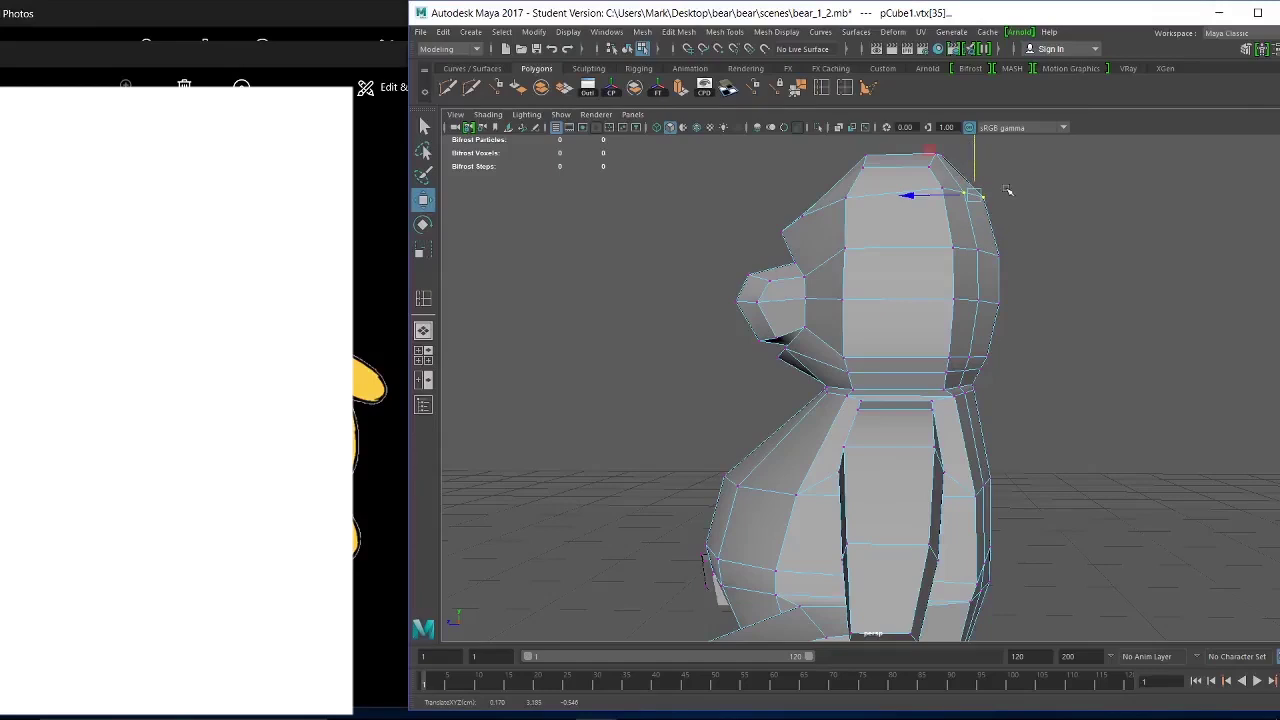
drag(909, 196, 922, 199)
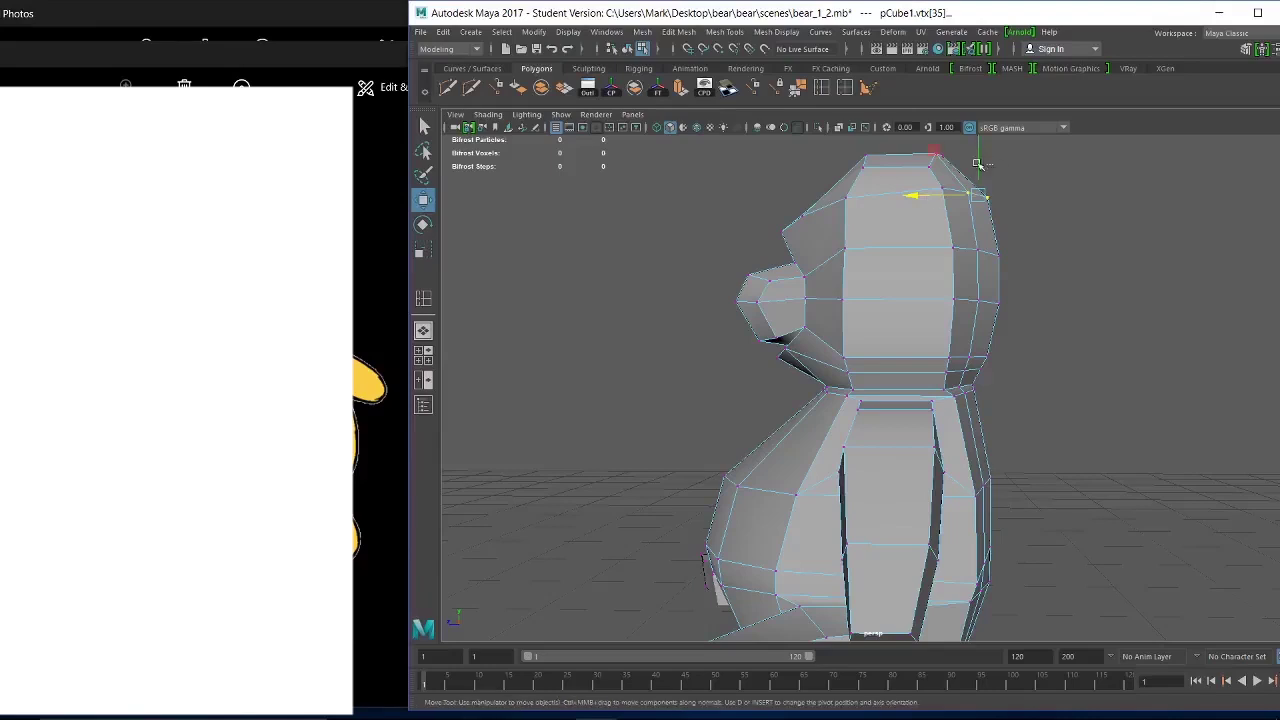
click(948, 155)
mouse_move(952, 153)
mouse_down()
mouse_move(956, 165)
mouse_move(950, 140)
mouse_up()
click(1032, 198)
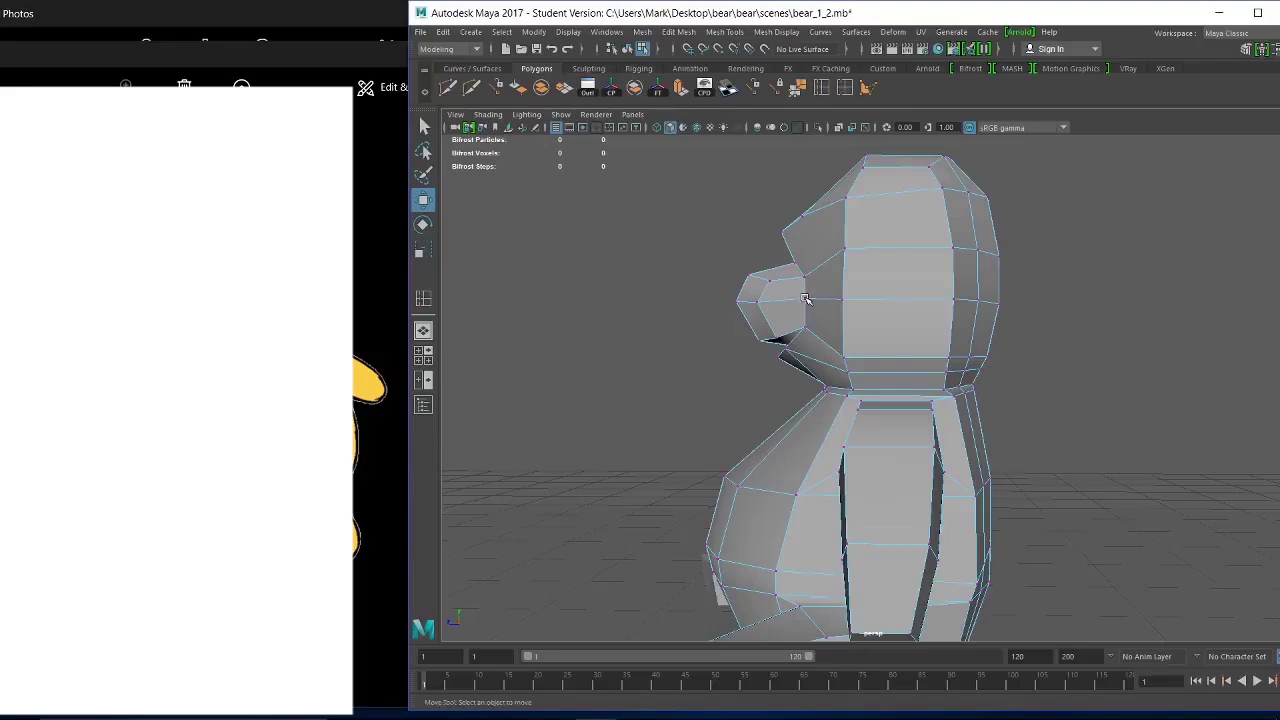
Pull the side vertex at the base of the muzzle forward slightly and check the head from the front.
click(802, 299)
drag(754, 300, 750, 302)
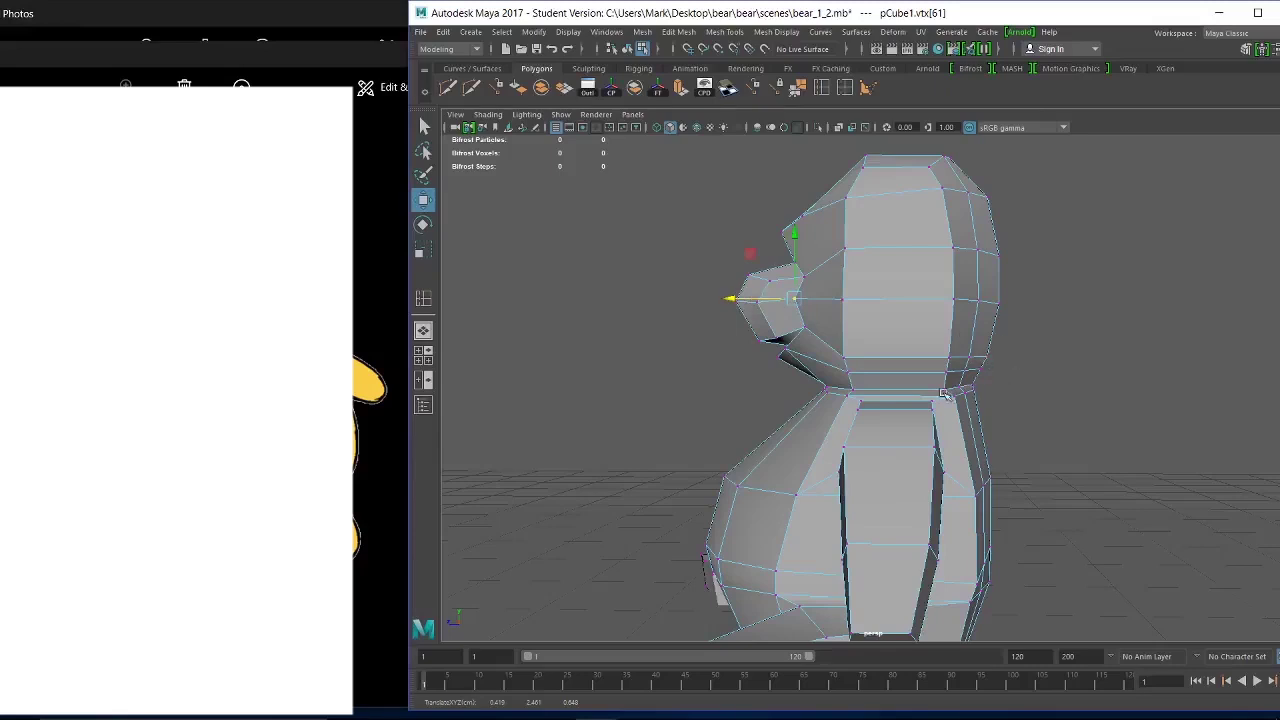
alt+drag(982, 458, 1023, 429)
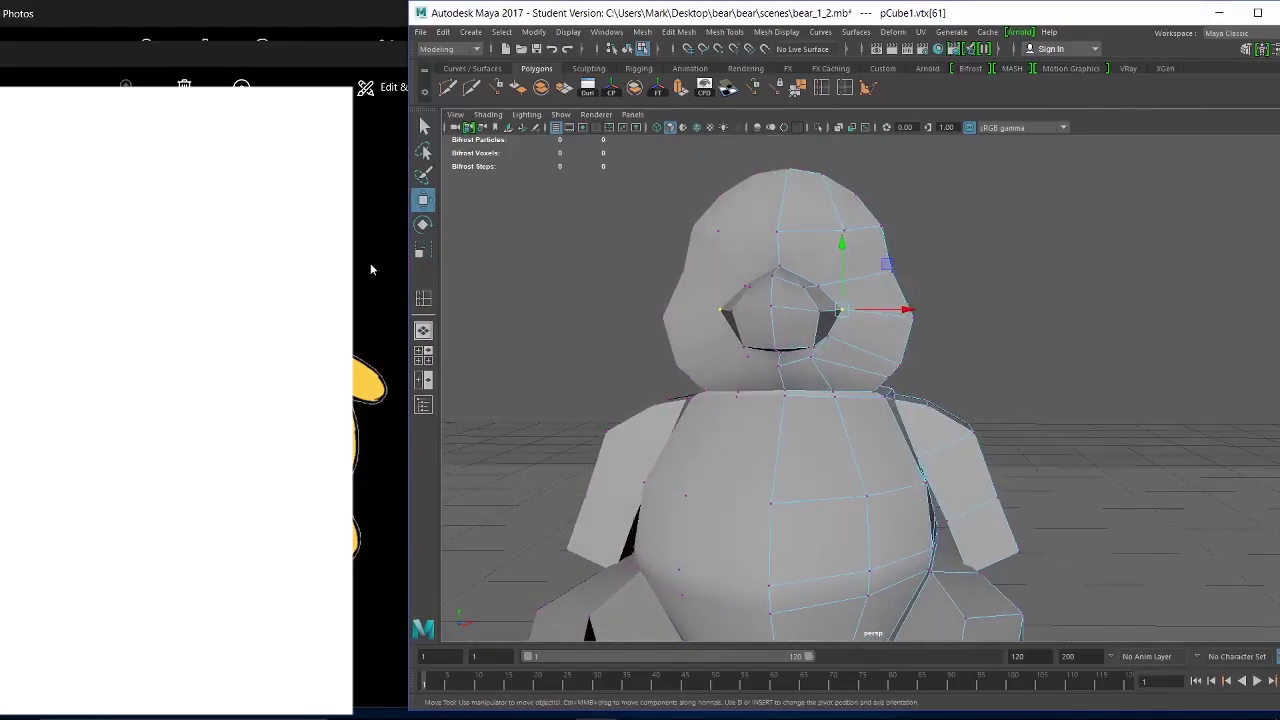
mouse_move(775, 392)
alt+mouse_down()
mouse_move(786, 363)
mouse_move(757, 384)
mouse_move(769, 378)
alt+mouse_up()
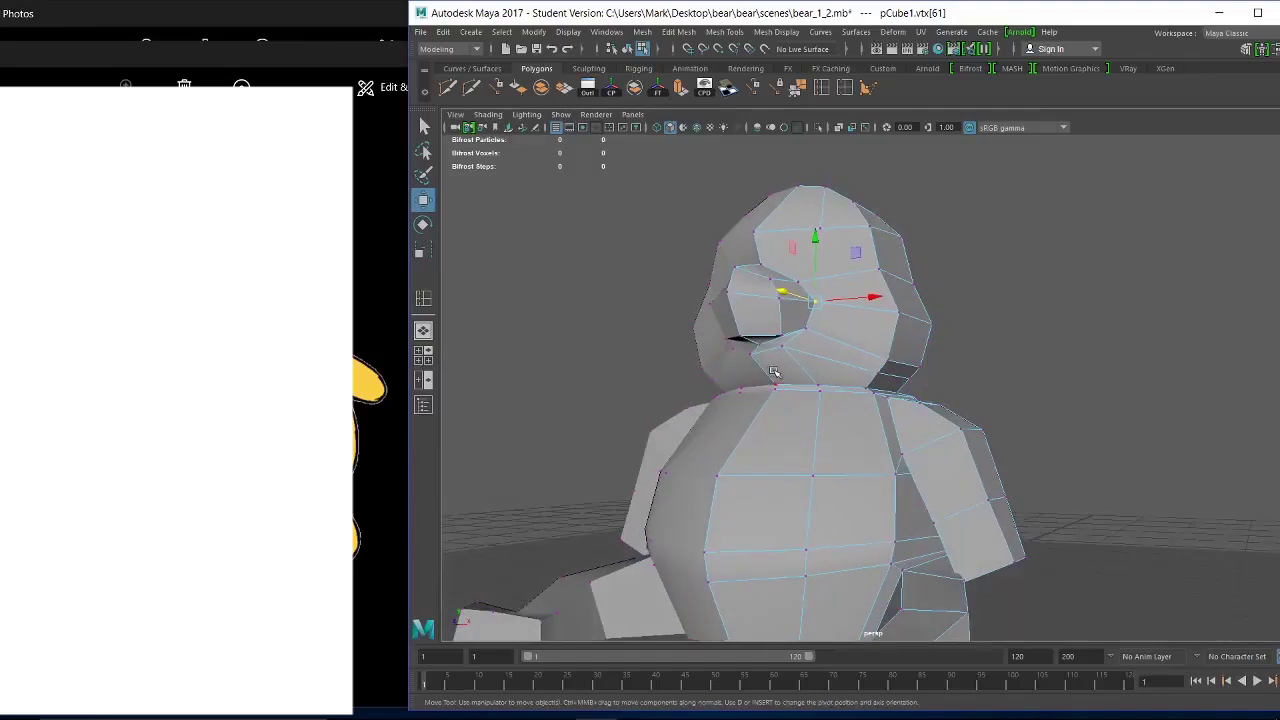
alt+drag(802, 366, 826, 380)
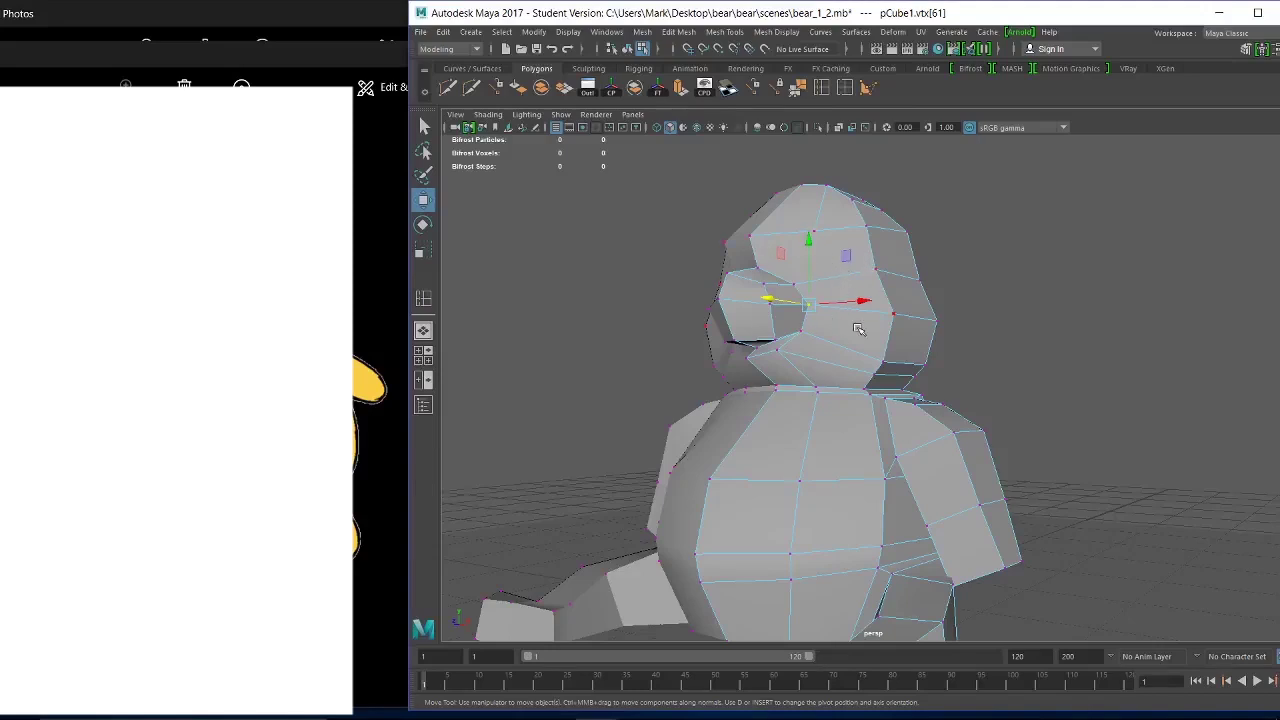
alt+drag(860, 330, 940, 337)
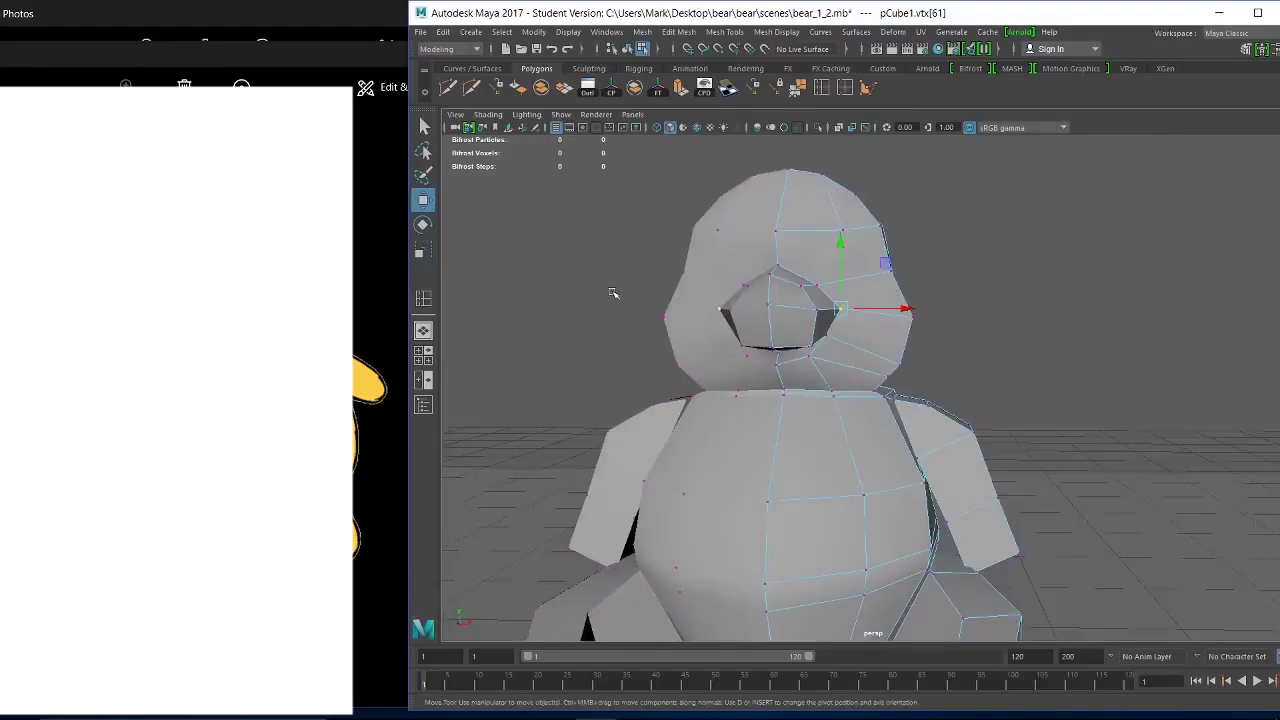
Switch to the other bear reference image in Photos and compare it with the model's front view.
click(306, 48)
click(512, 57)
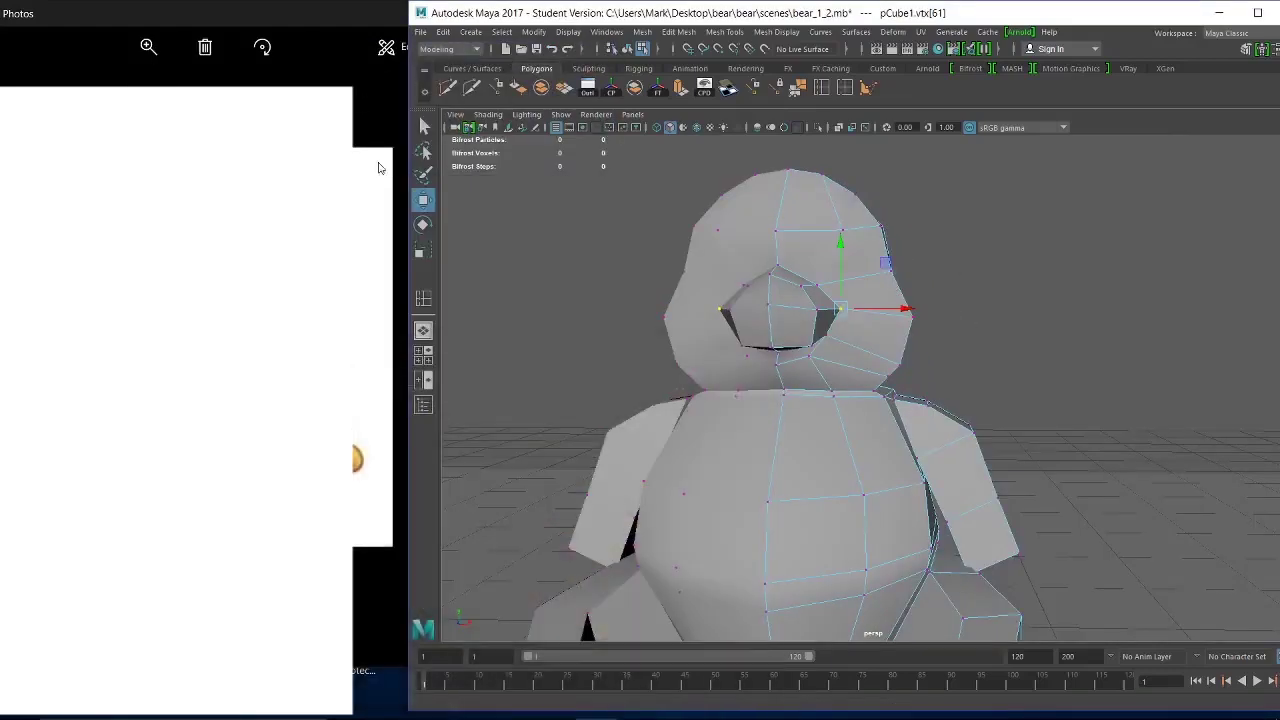
alt+drag(749, 403, 801, 375)
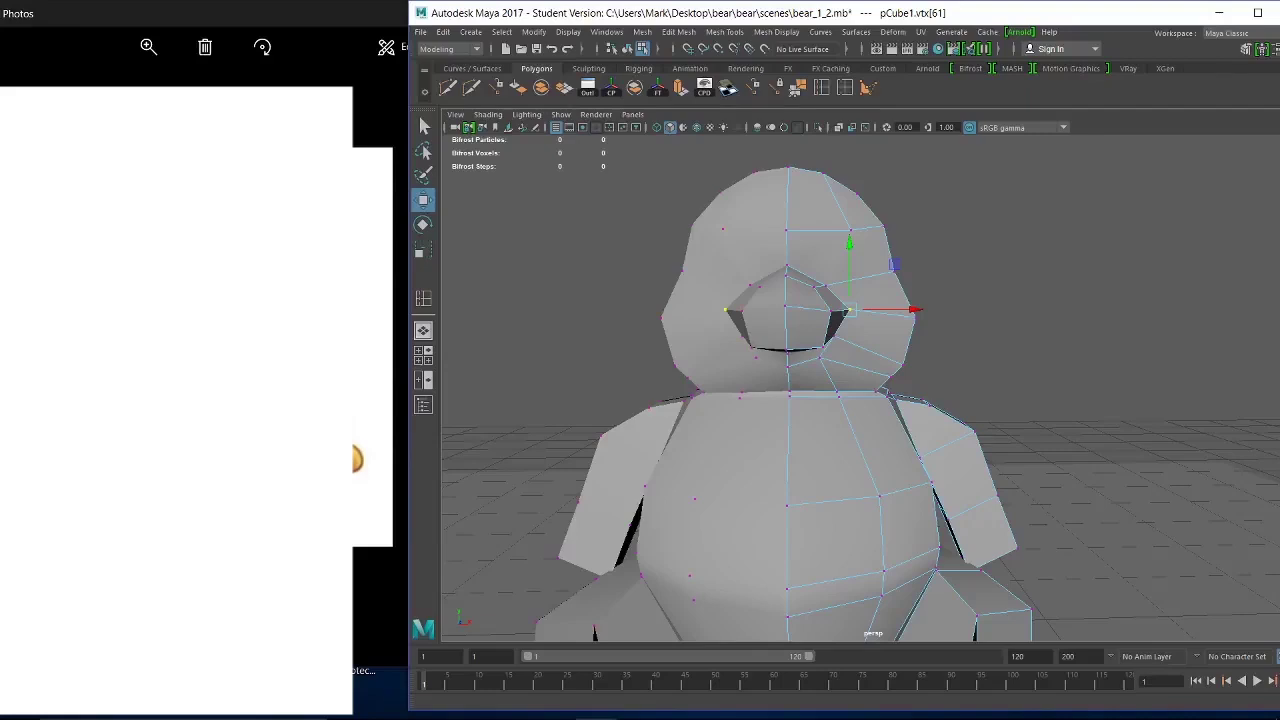
Select the side face of the head at eye level and move it inward slightly to narrow the head.
right_click(881, 234)
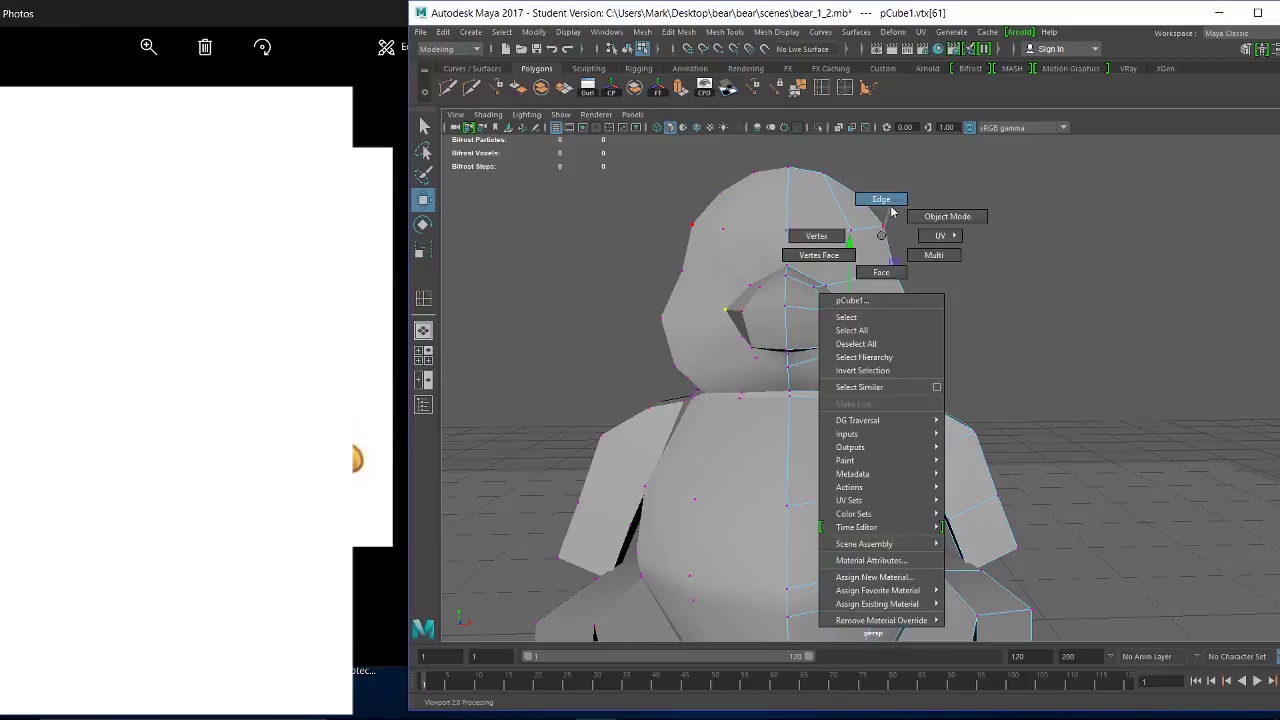
click(930, 218)
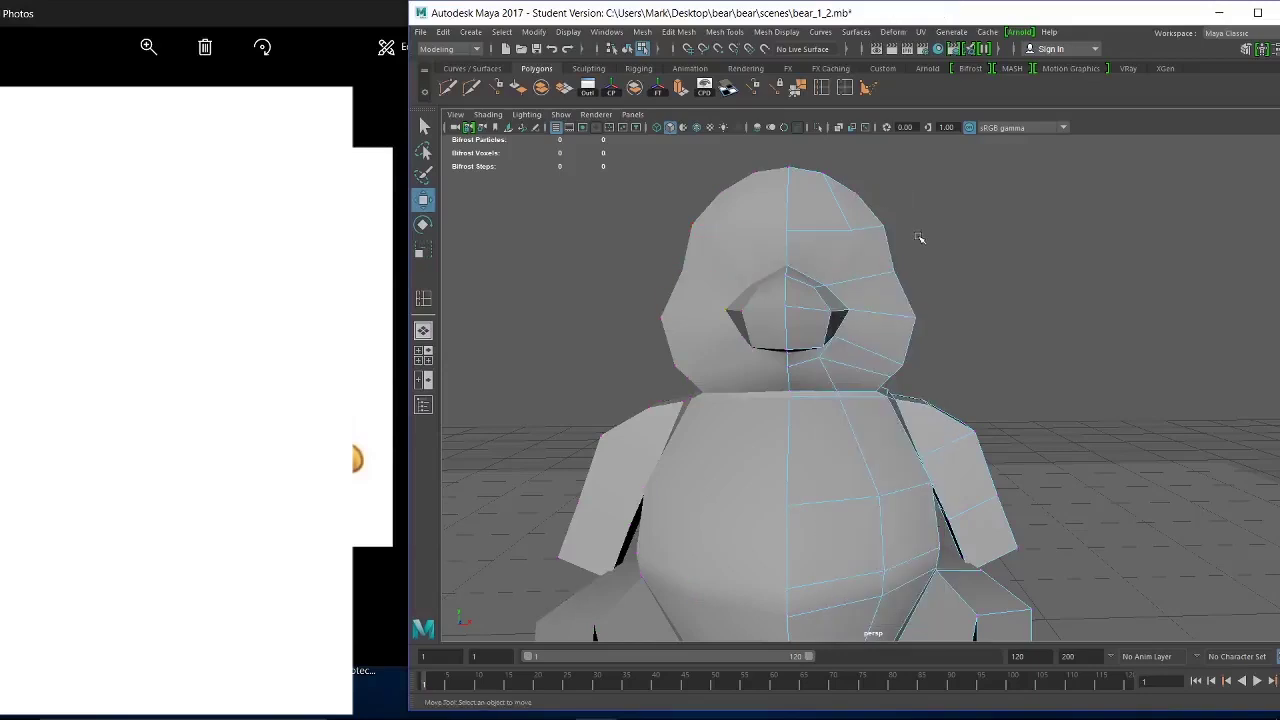
click(862, 249)
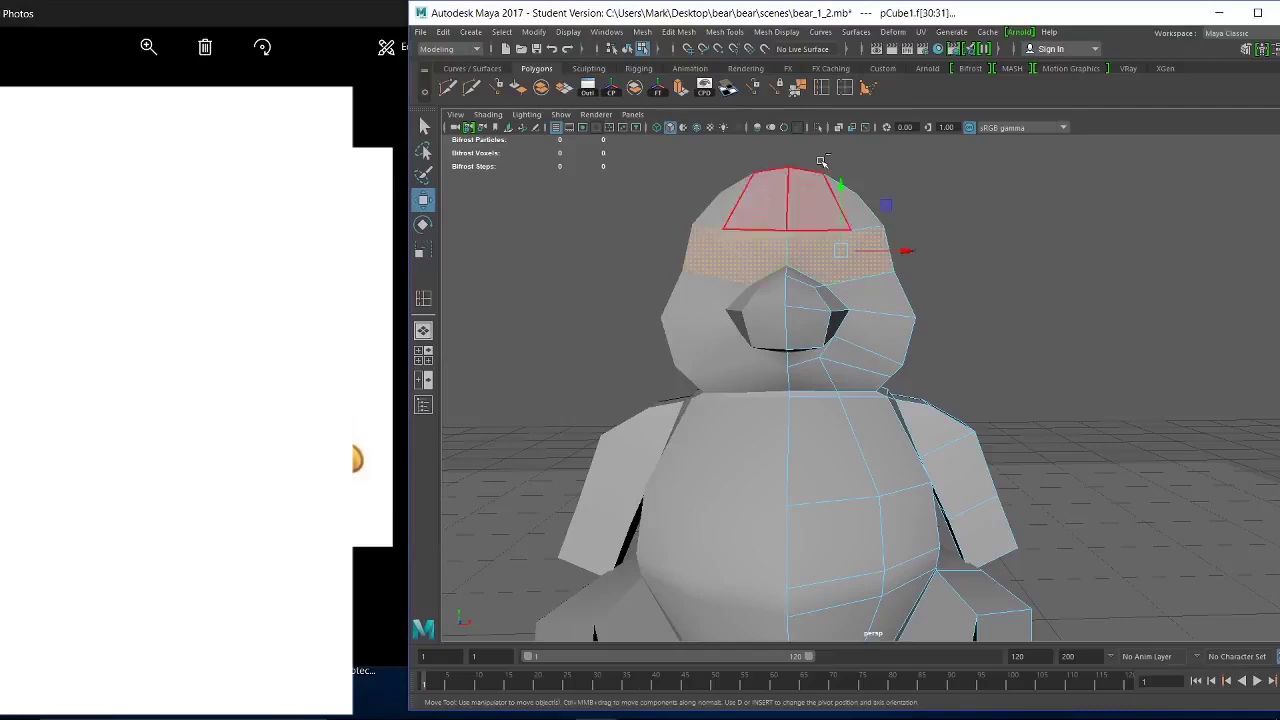
ctrl+drag(820, 157, 849, 318)
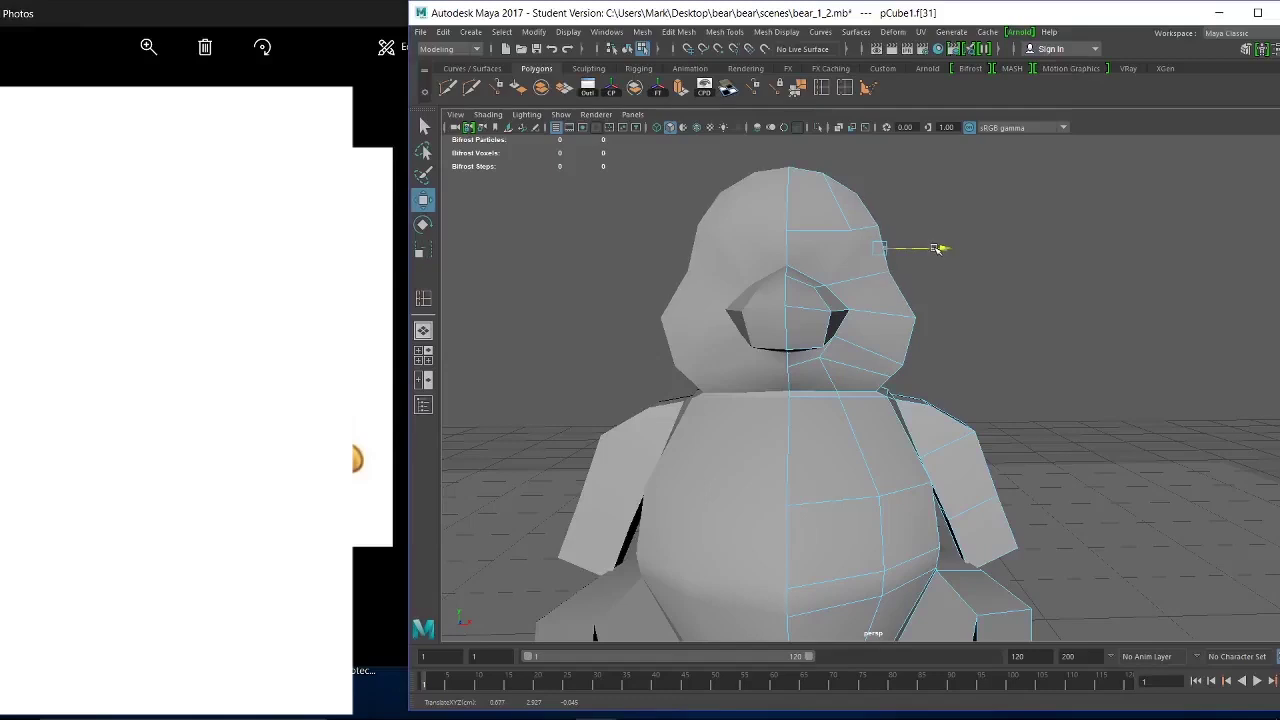
drag(935, 249, 936, 248)
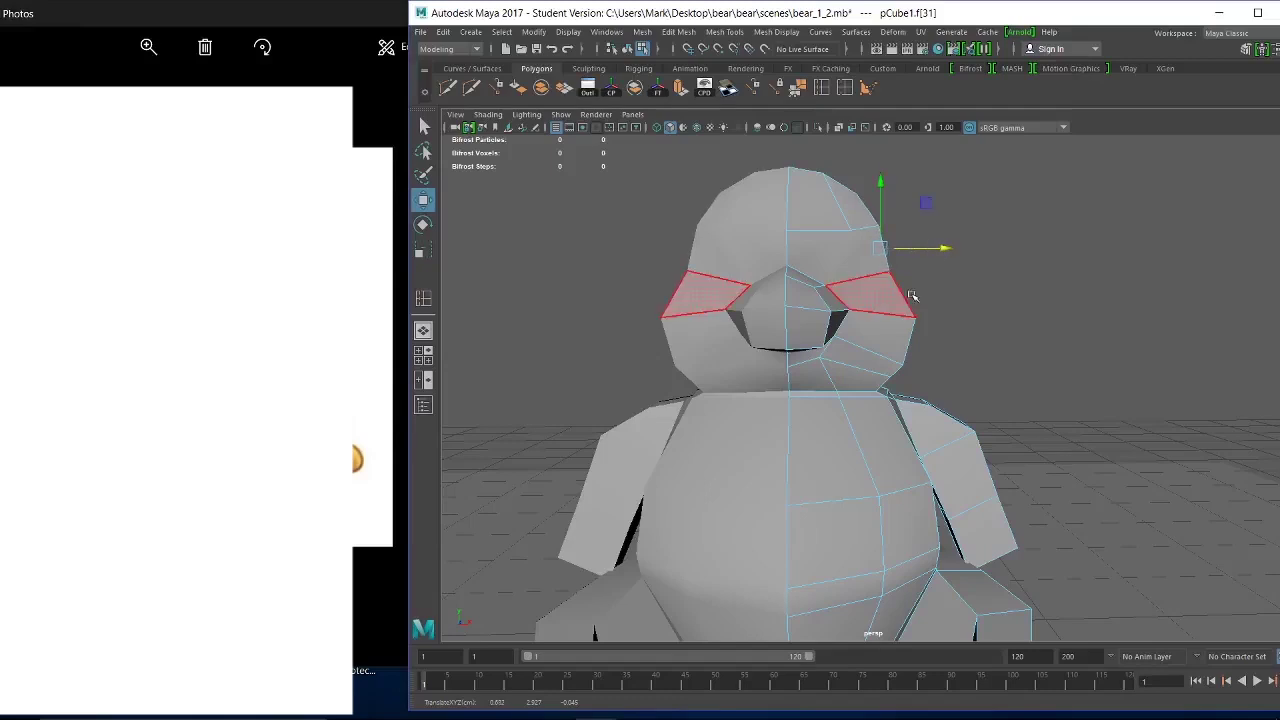
Return to vertex editing and lower the side vertices between the temple and the cheek slightly.
right_drag(885, 278, 883, 238)
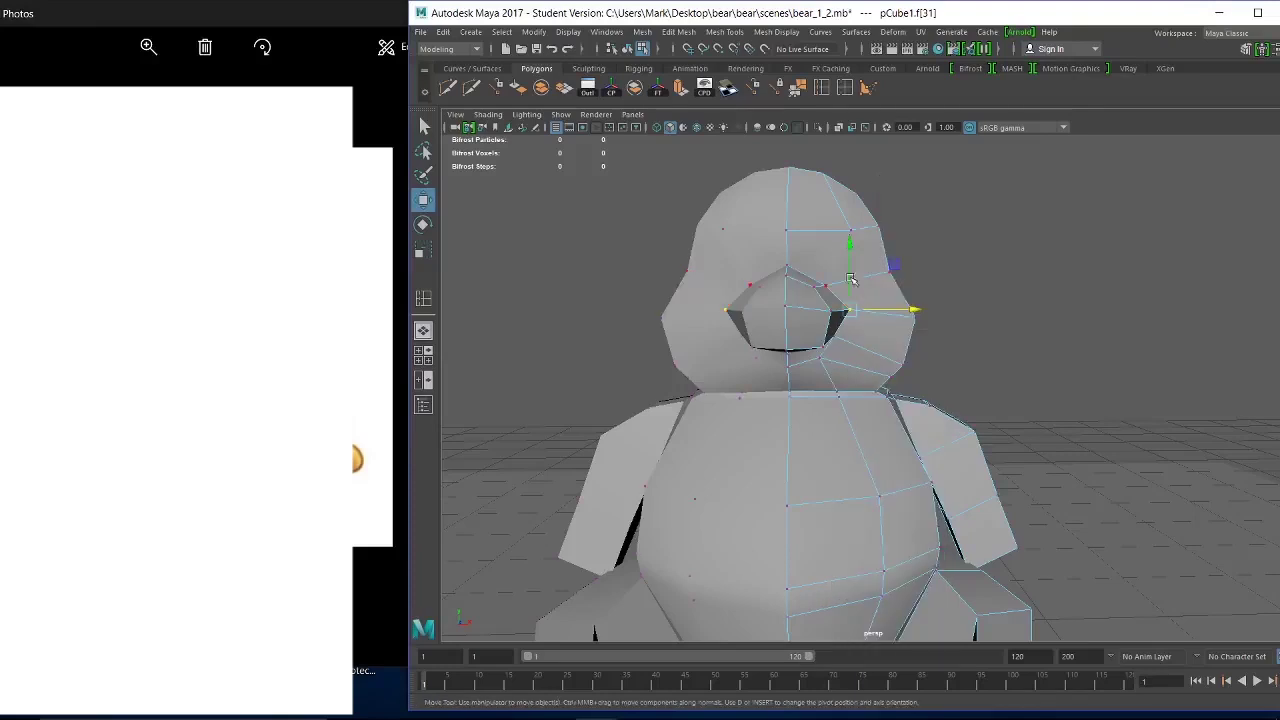
click(887, 266)
alt+drag(887, 266, 885, 218)
alt+drag(922, 282, 912, 281)
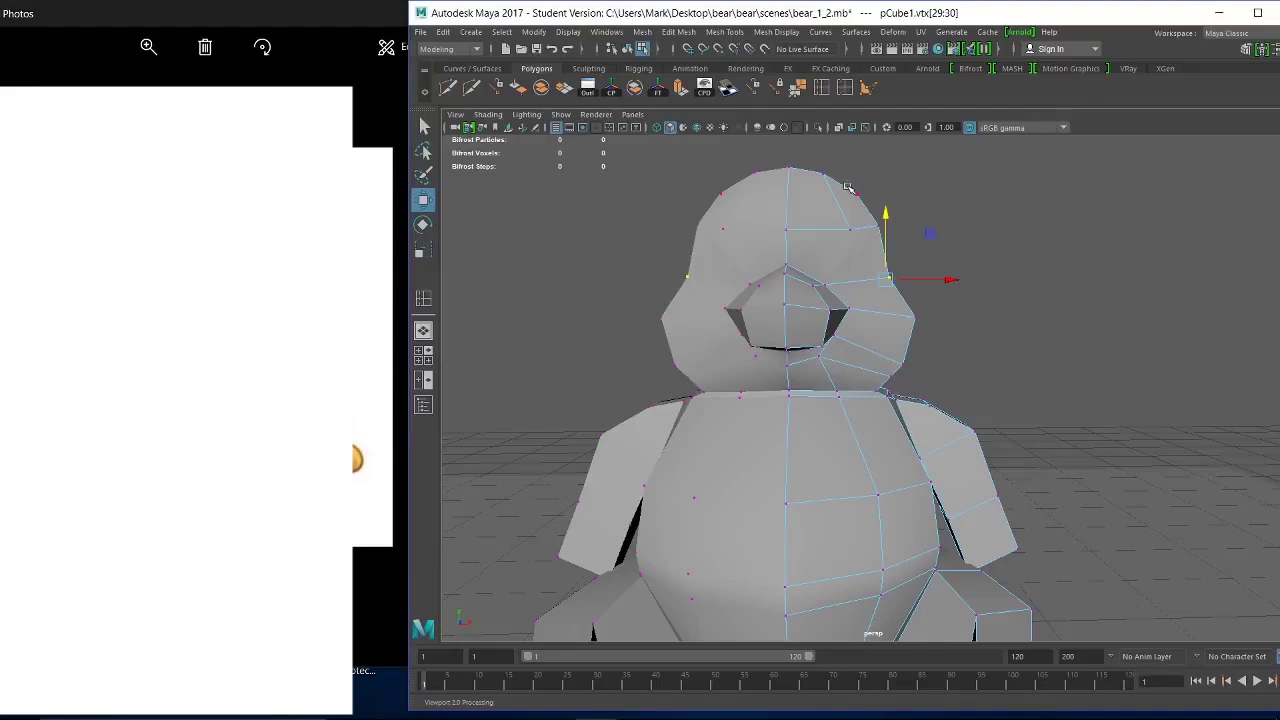
Move the upper side vertices and the vertex beside the crown outward slightly to round the top of the head.
drag(846, 187, 920, 194)
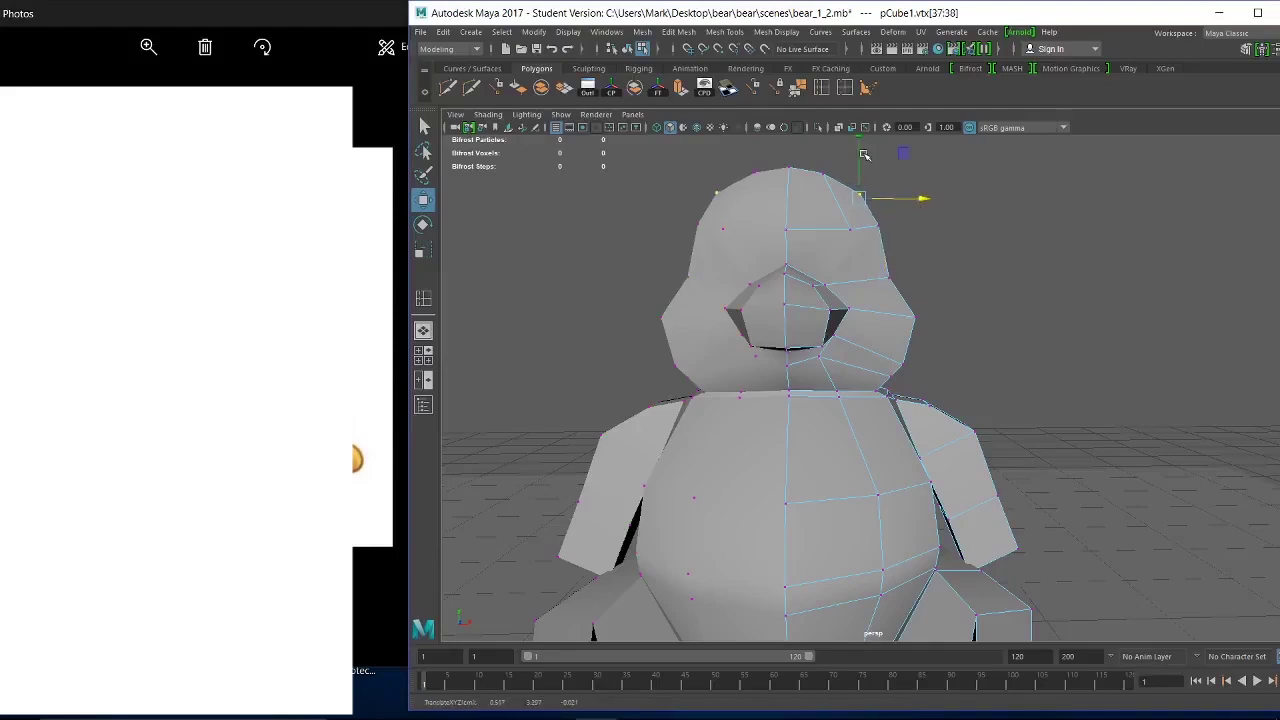
drag(861, 153, 860, 156)
click(822, 174)
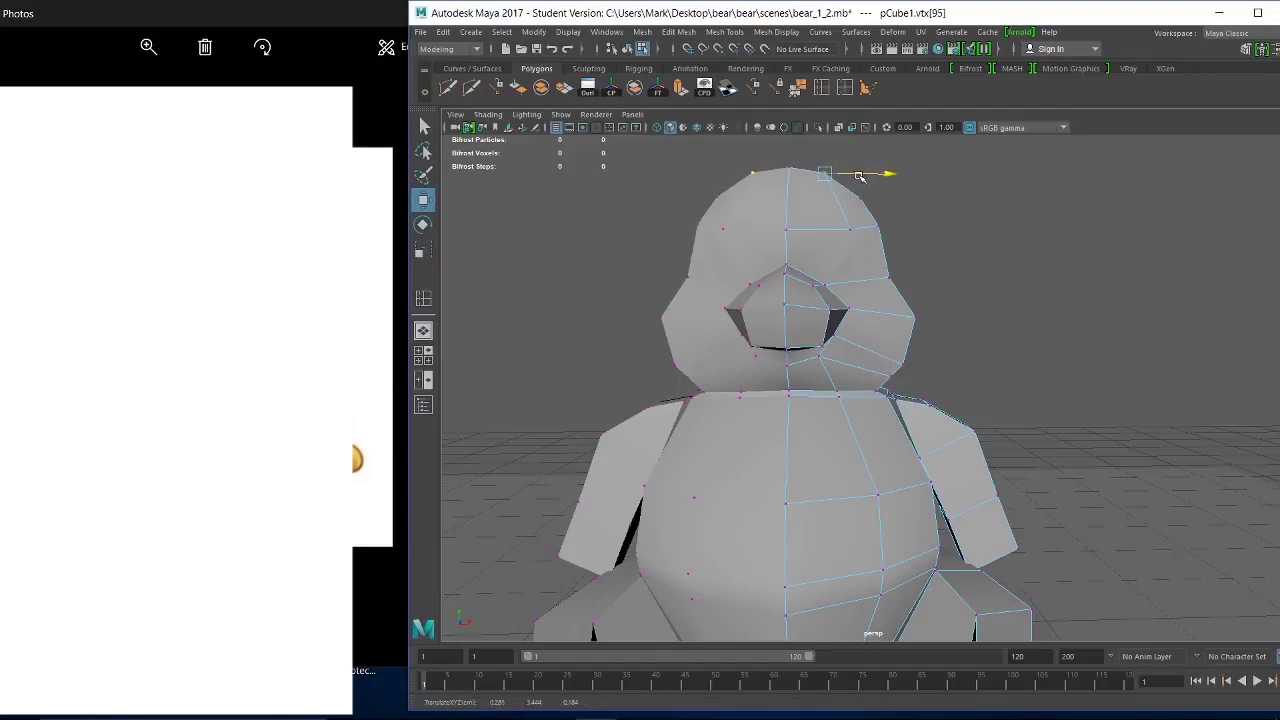
From the back view, select the body's hip vertex below the arm and move it inward toward the body.
alt+drag(974, 373, 835, 345)
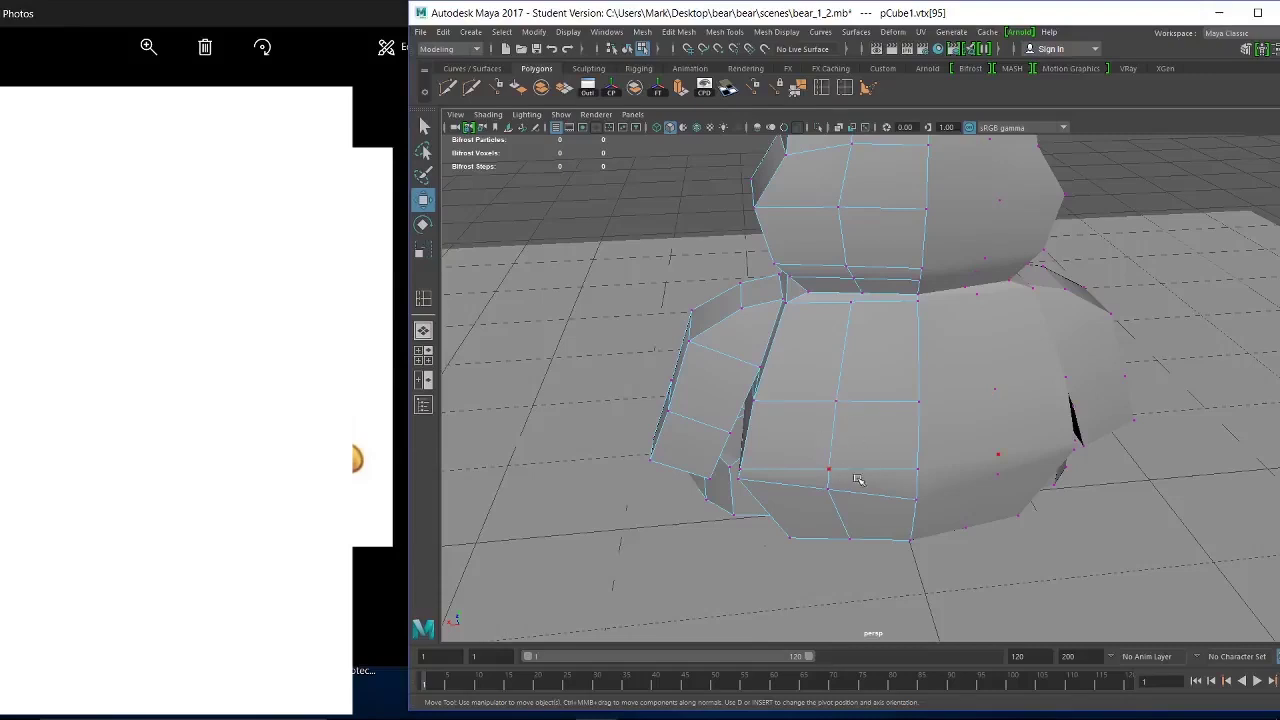
alt+drag(912, 506, 890, 432)
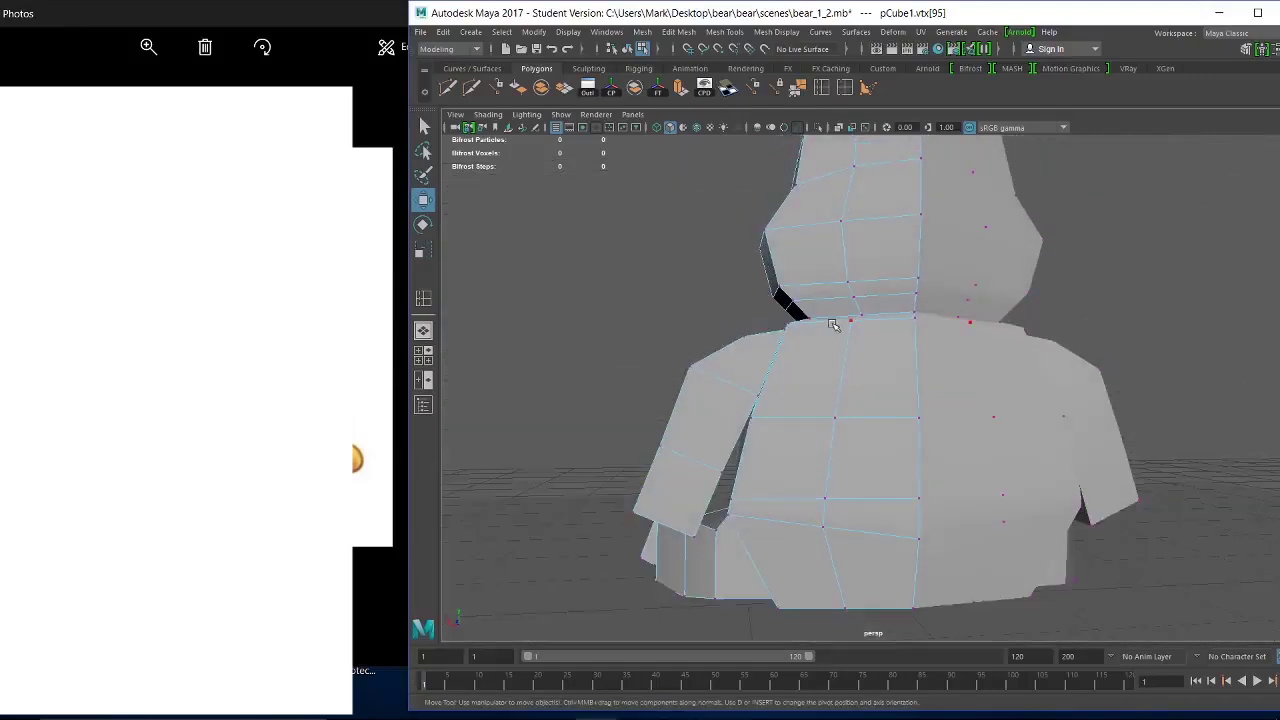
alt+drag(800, 566, 793, 544)
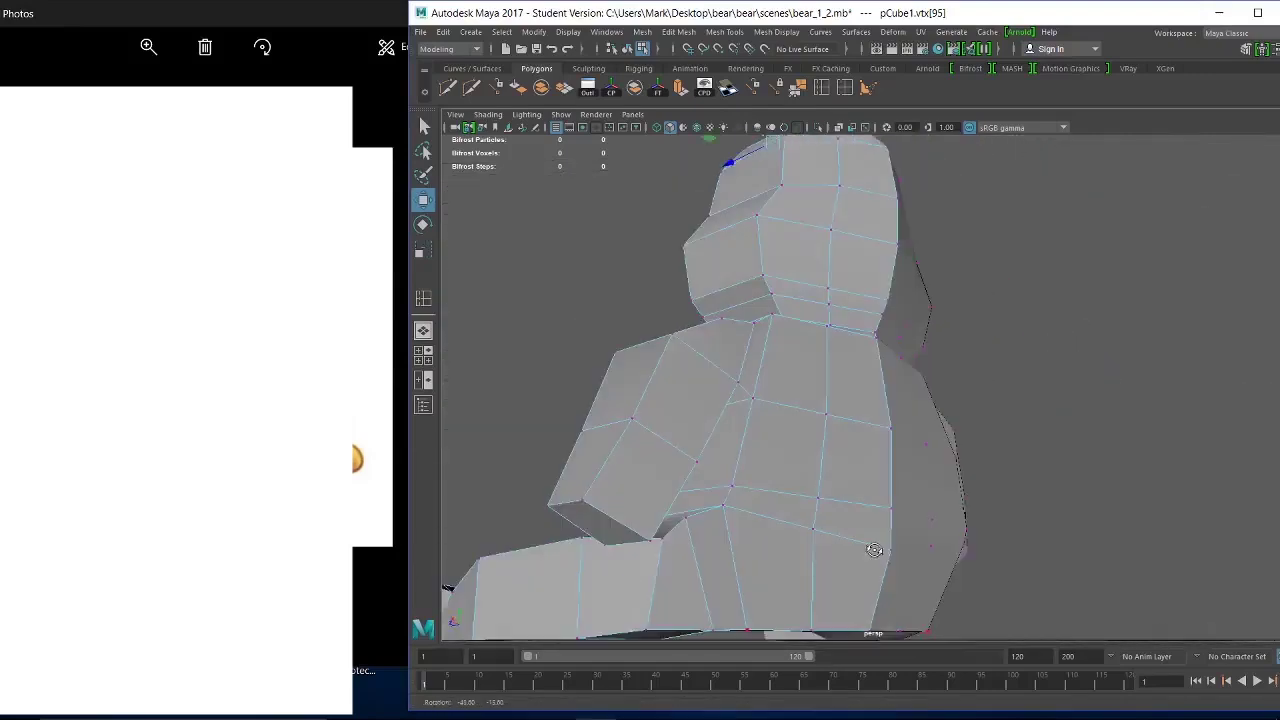
click(722, 502)
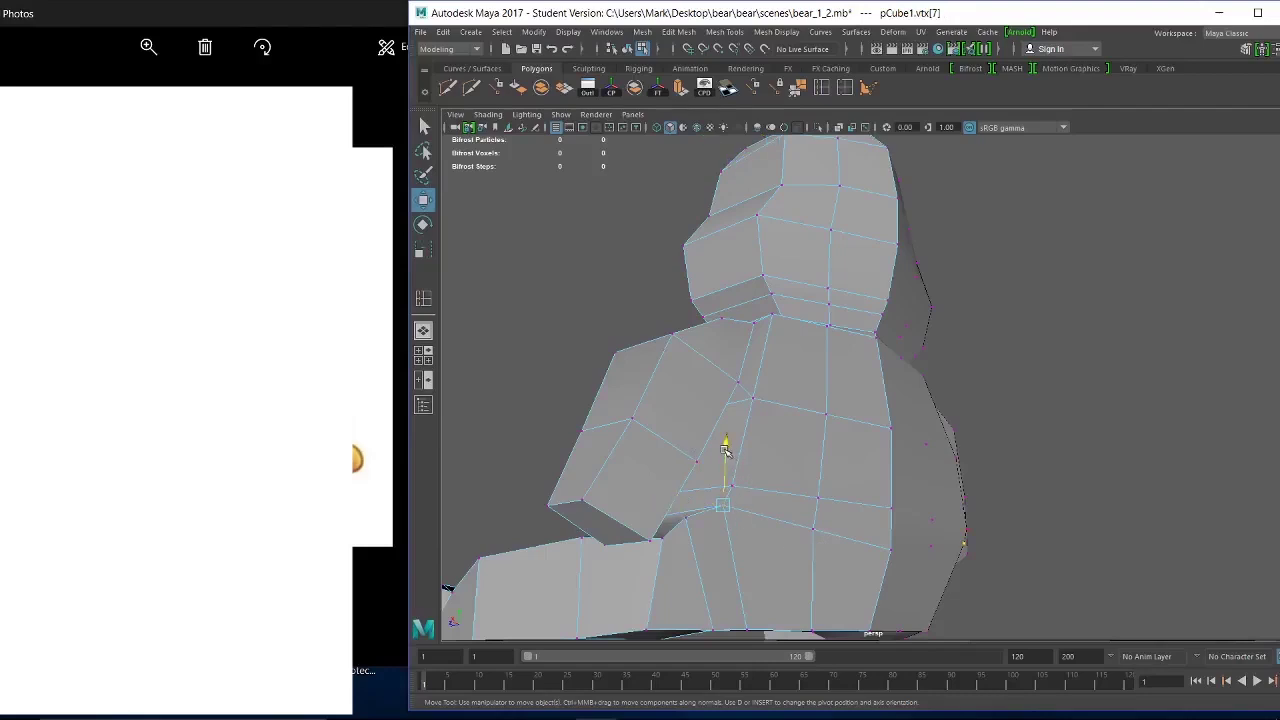
click(720, 447)
drag(719, 447, 867, 497)
alt+right_drag(868, 497, 888, 478)
alt+middle_drag(888, 478, 1000, 320)
alt+right_drag(1000, 320, 925, 409)
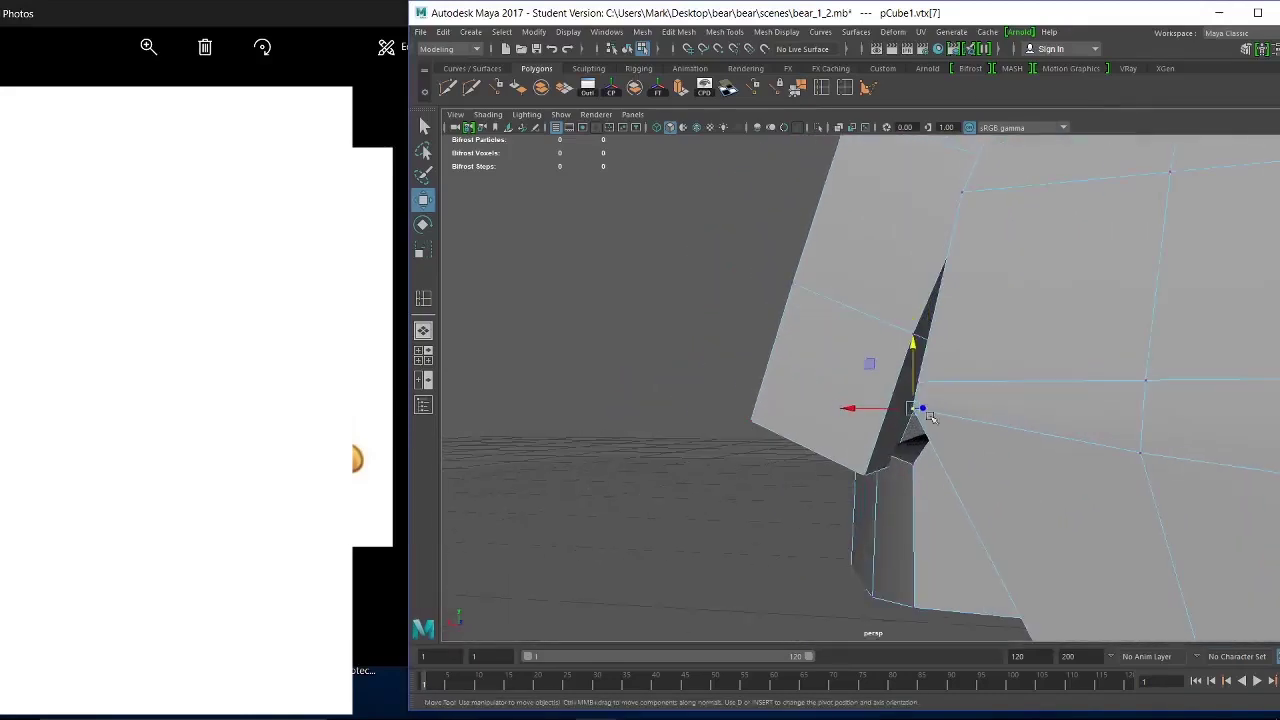
mouse_move(925, 409)
alt+mouse_down()
mouse_move(940, 409)
mouse_move(922, 432)
alt+mouse_up()
drag(778, 398, 858, 432)
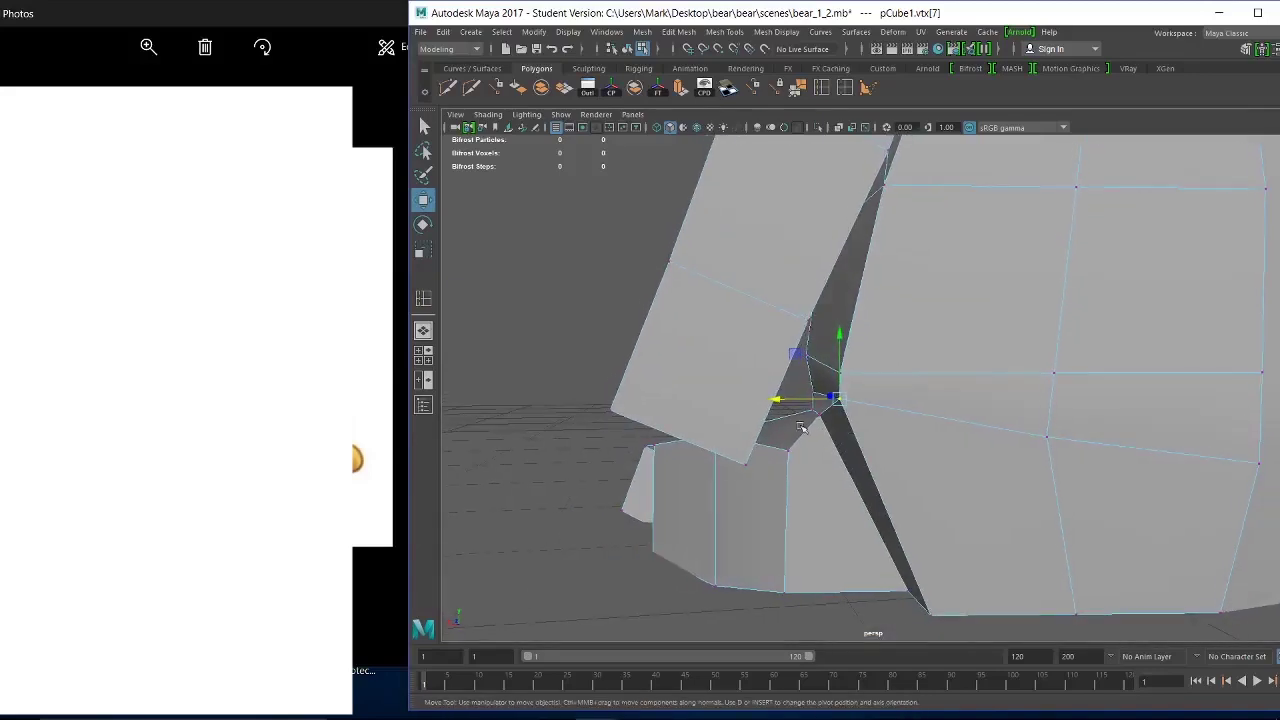
Move the neighbouring vertex in the gap between the body and the leg outward slightly.
click(567, 320)
click(813, 392)
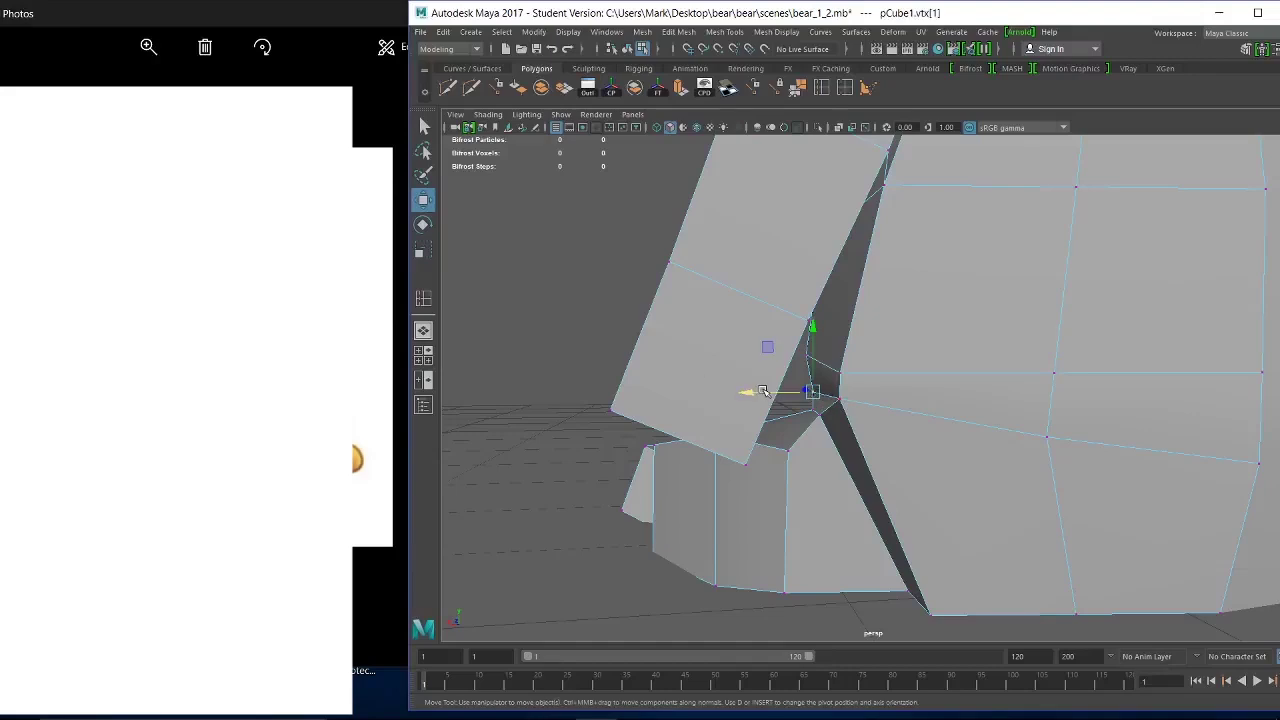
drag(762, 391, 757, 391)
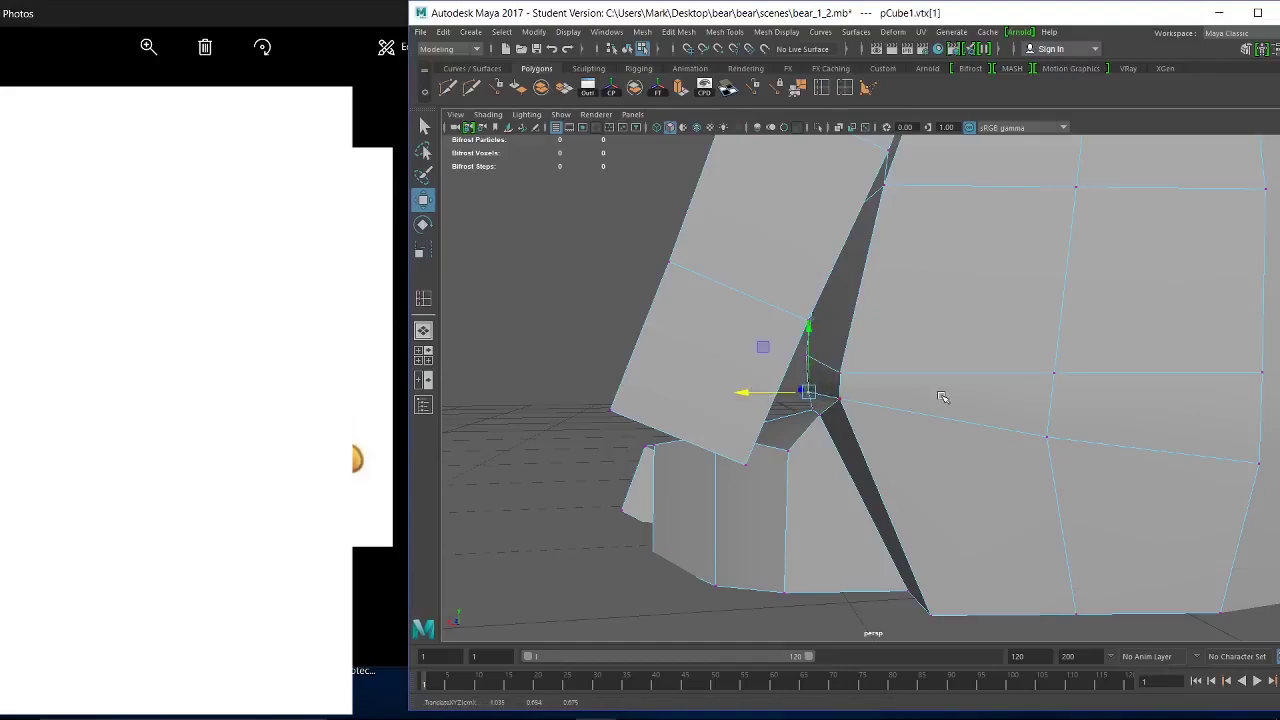
alt+drag(941, 397, 928, 371)
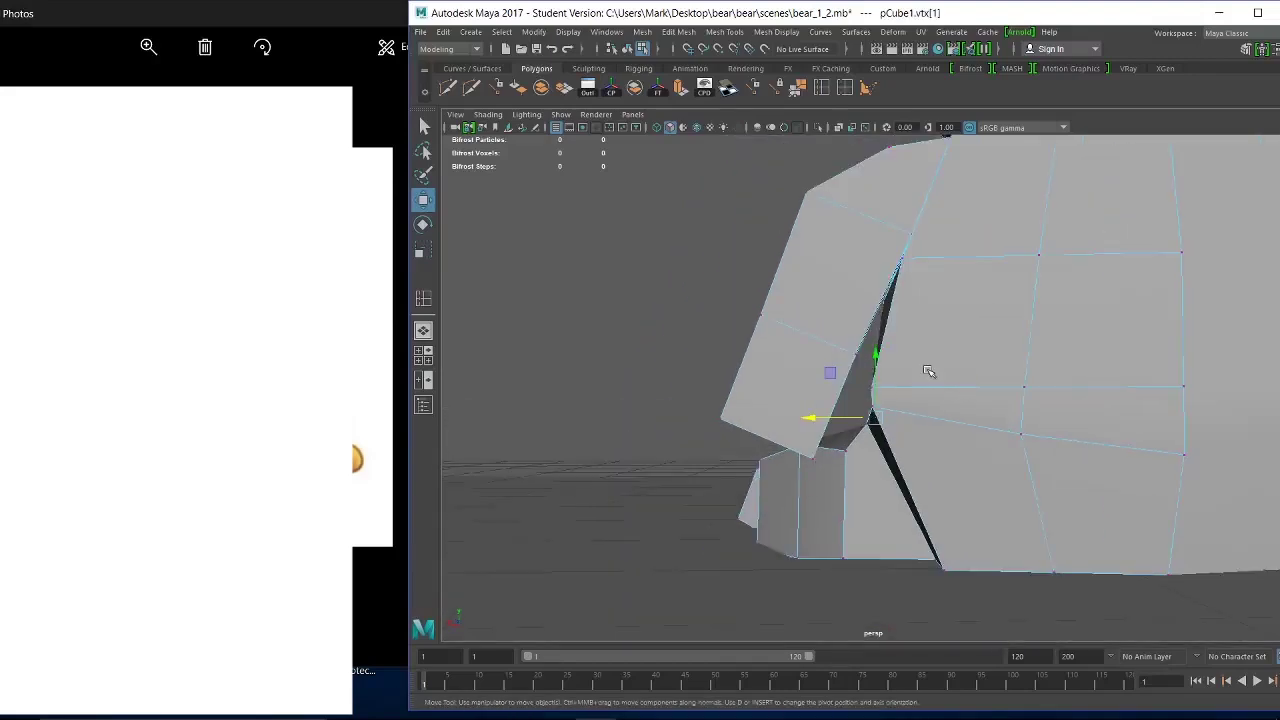
click(683, 306)
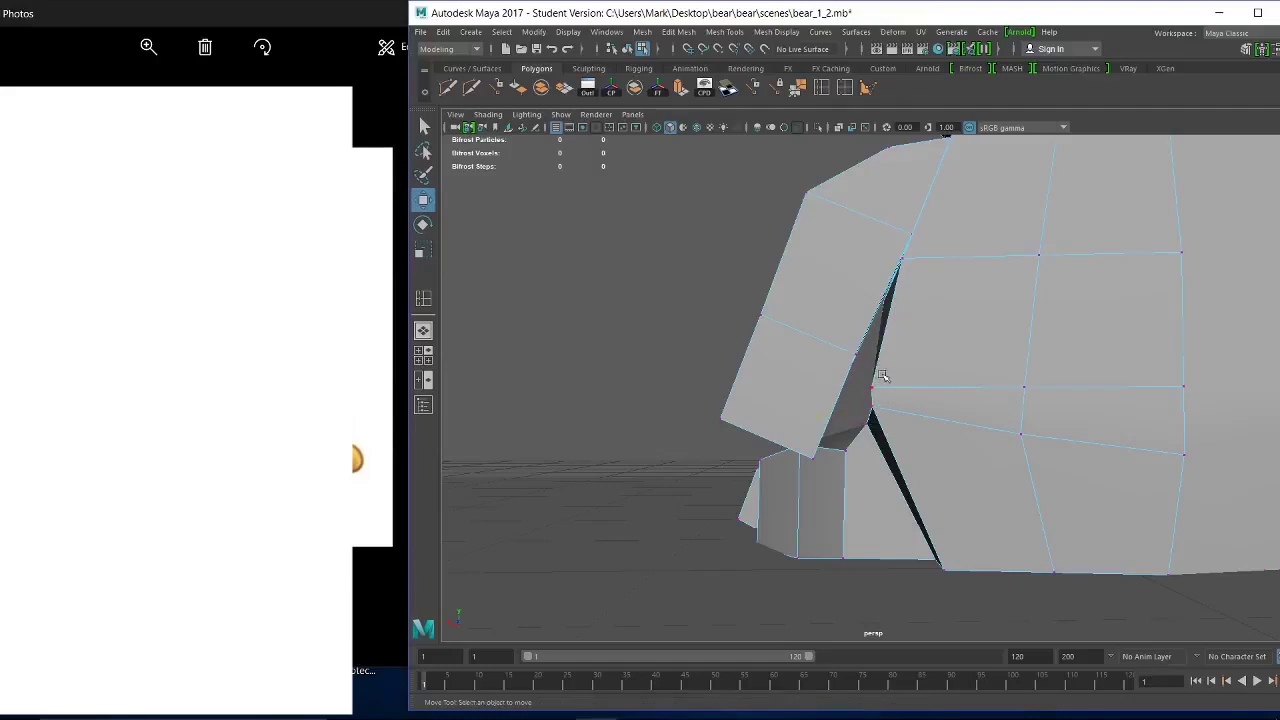
Raise the body's side vertex behind the arm and the next vertex toward the spine on the same lower-back row.
click(872, 403)
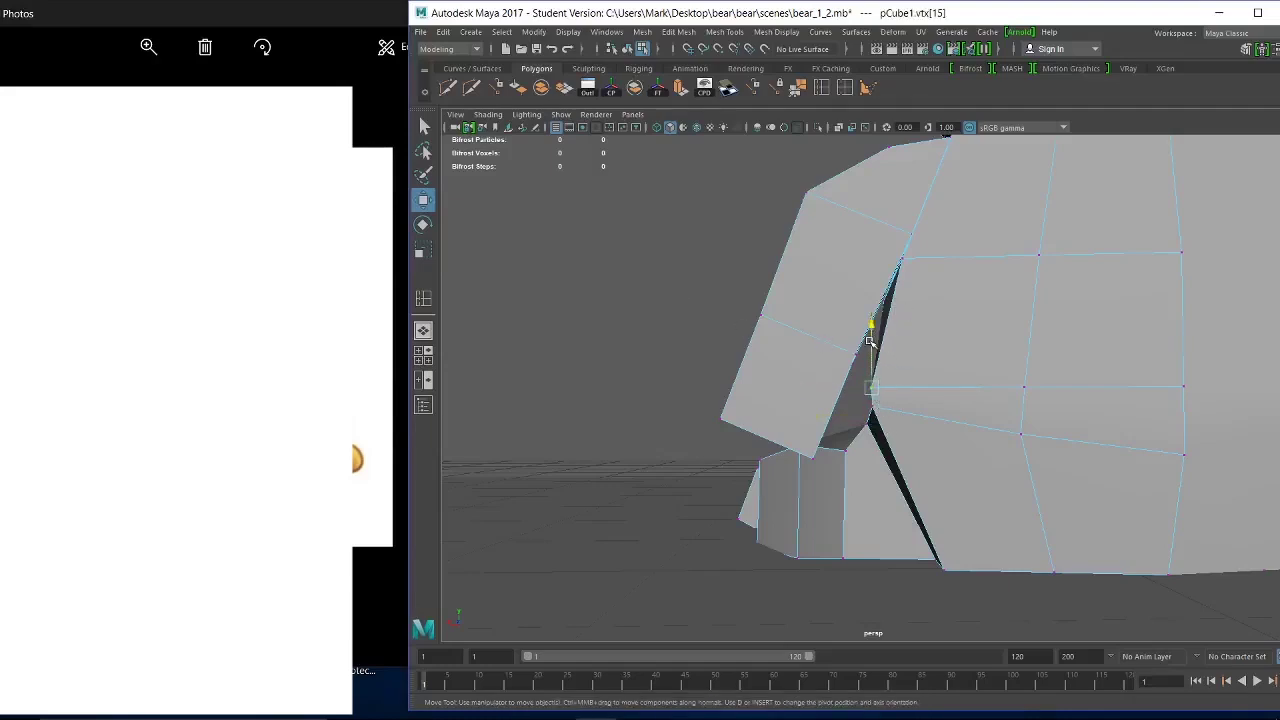
drag(872, 356, 878, 299)
drag(826, 349, 834, 352)
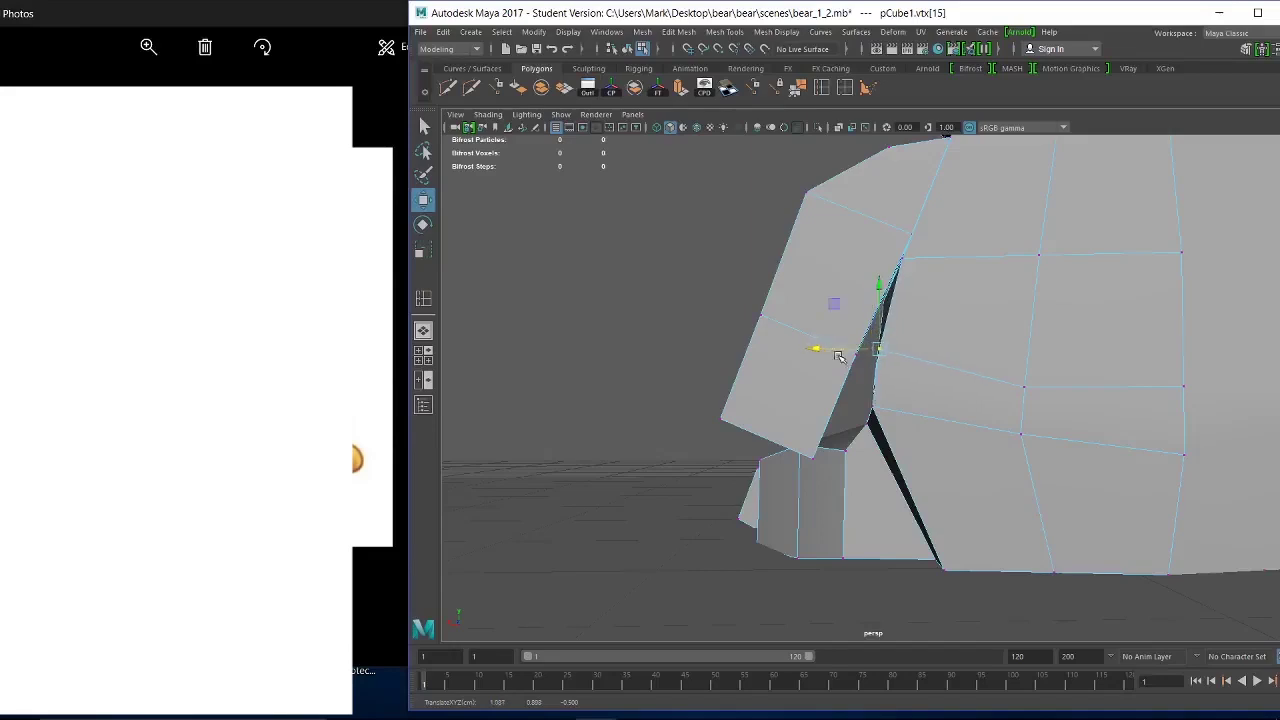
click(1021, 387)
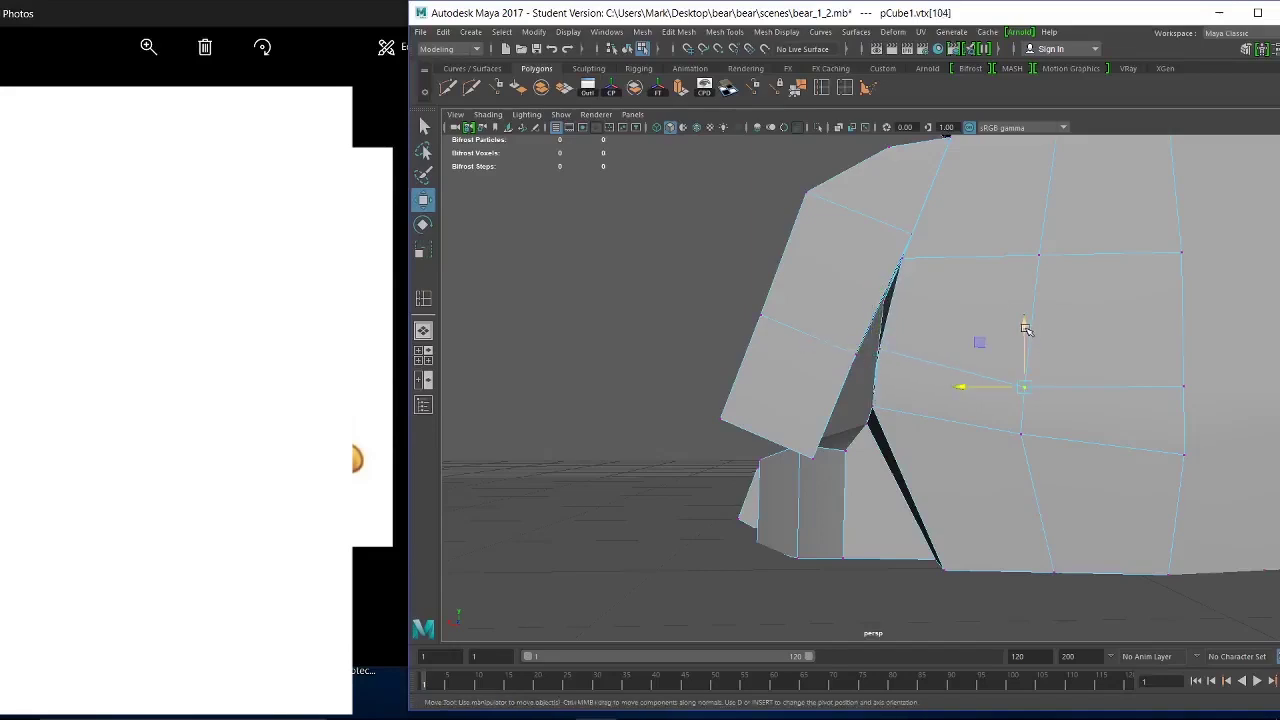
drag(1023, 334, 1025, 297)
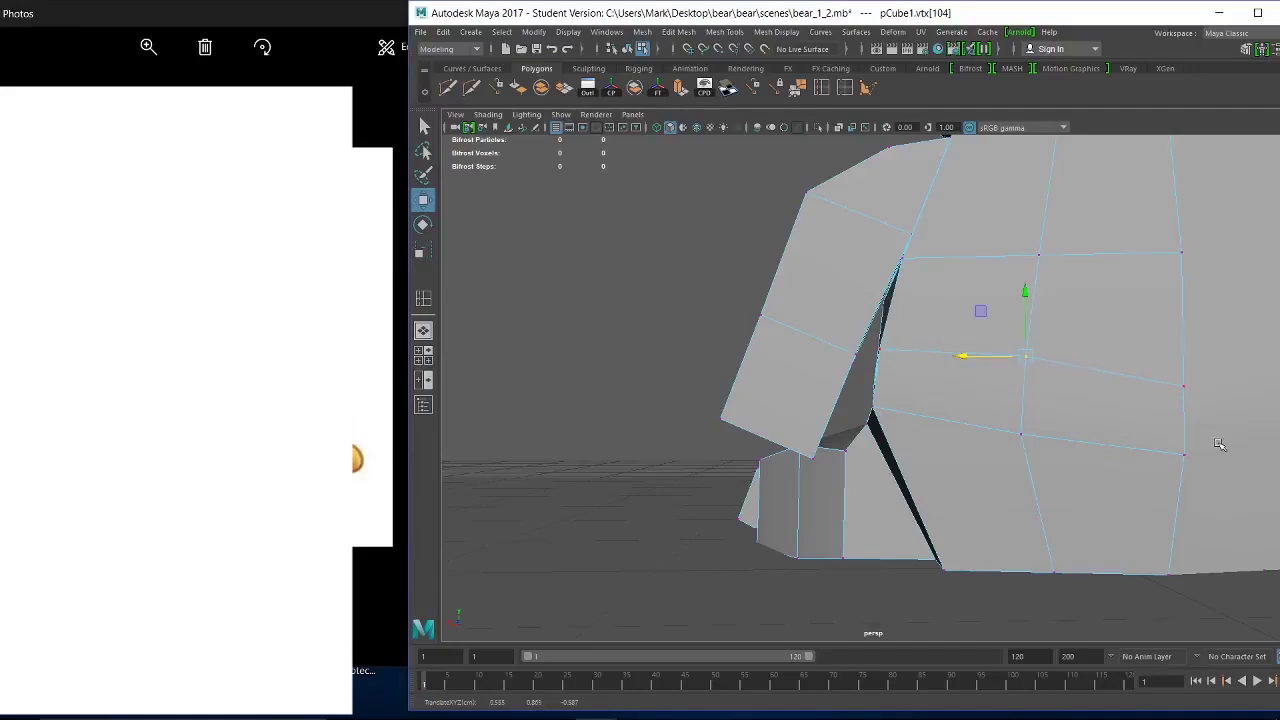
Raise the centre-line vertex of the lower back in line with the other vertices of its row.
click(1186, 389)
drag(1186, 330, 1186, 298)
alt+right_drag(1186, 420, 1140, 416)
alt+drag(1140, 416, 1002, 422)
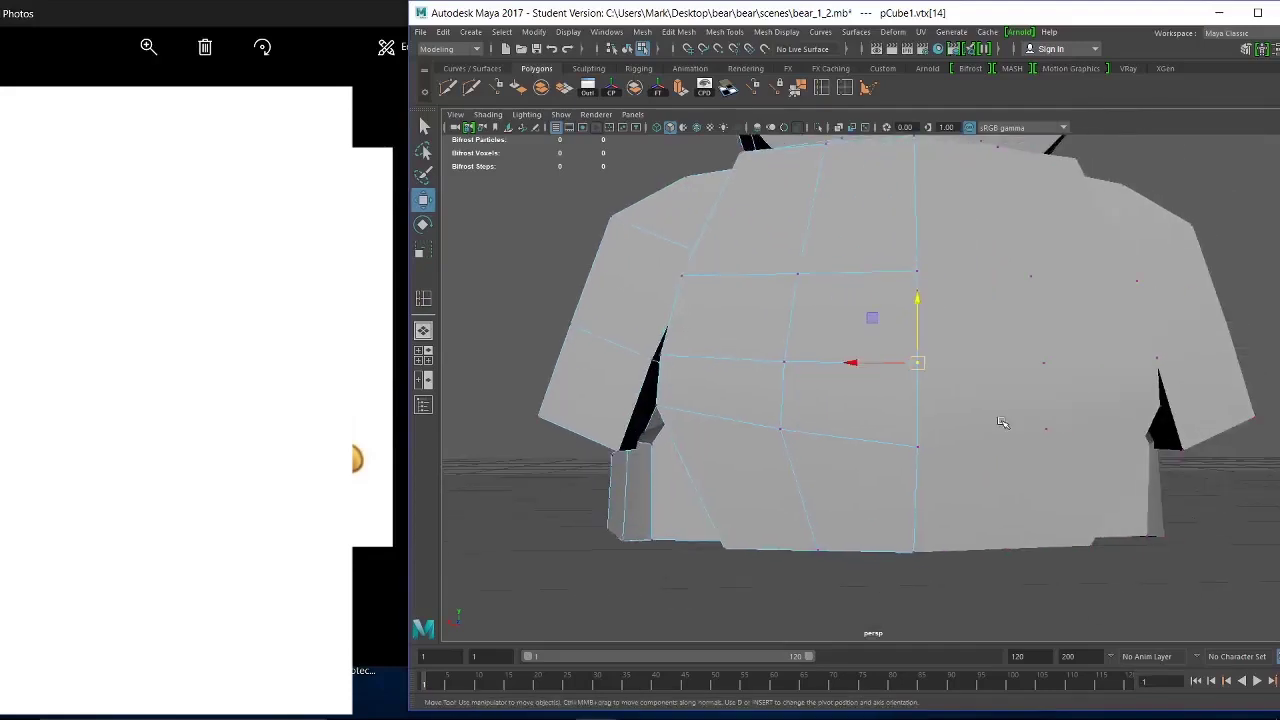
alt+drag(912, 335, 912, 268)
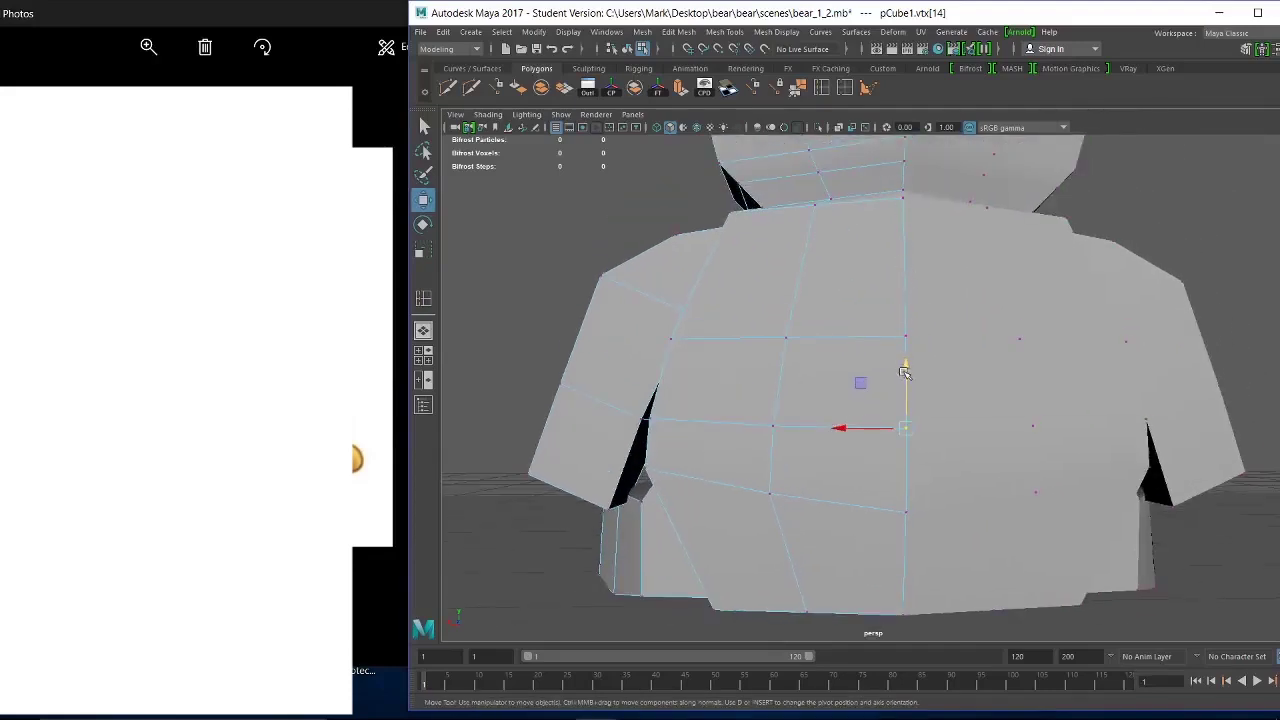
alt+drag(928, 554, 929, 547)
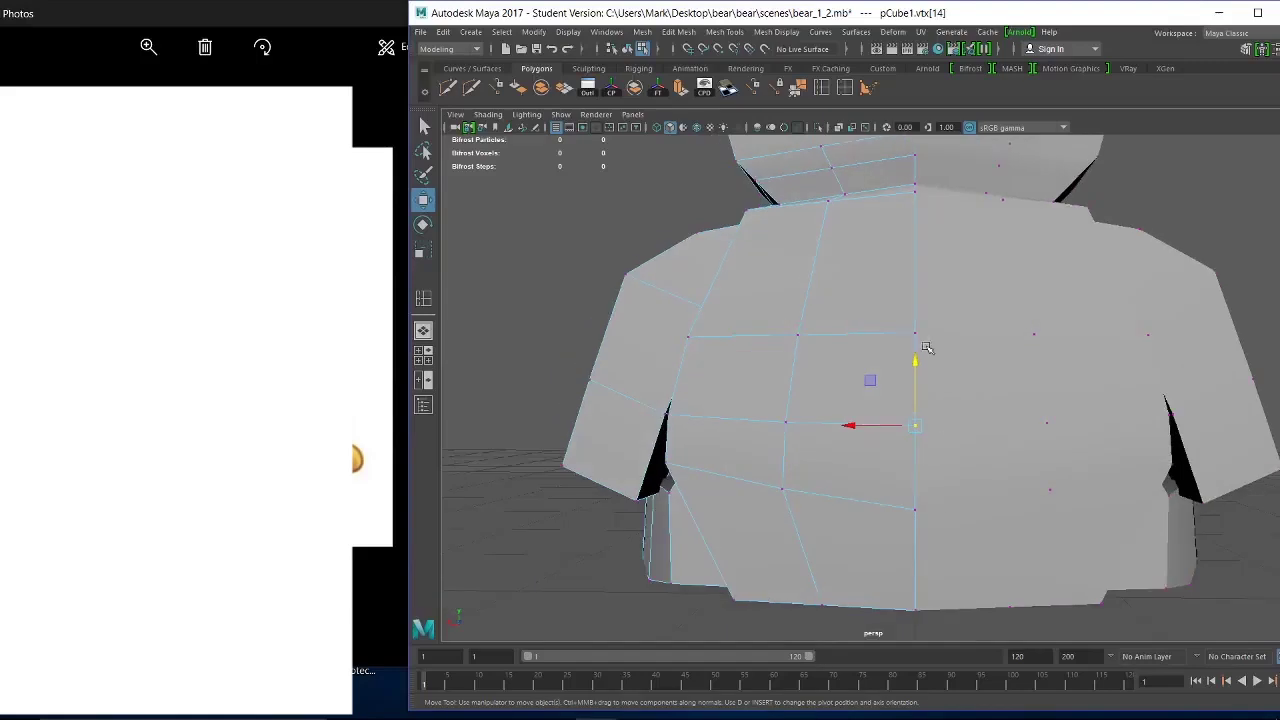
drag(854, 426, 857, 463)
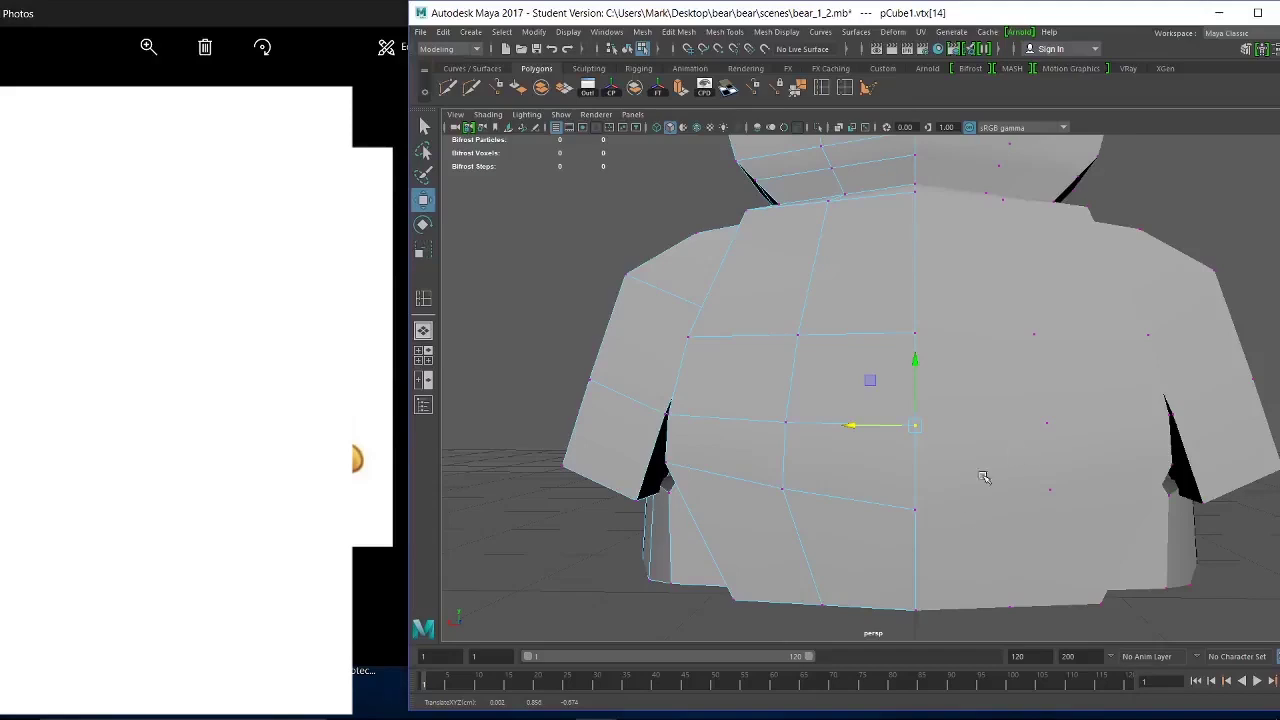
From the front, move the outer upper-arm vertices inward and slightly down to round the shoulder.
alt+drag(1003, 556, 789, 351)
alt+drag(998, 290, 996, 310)
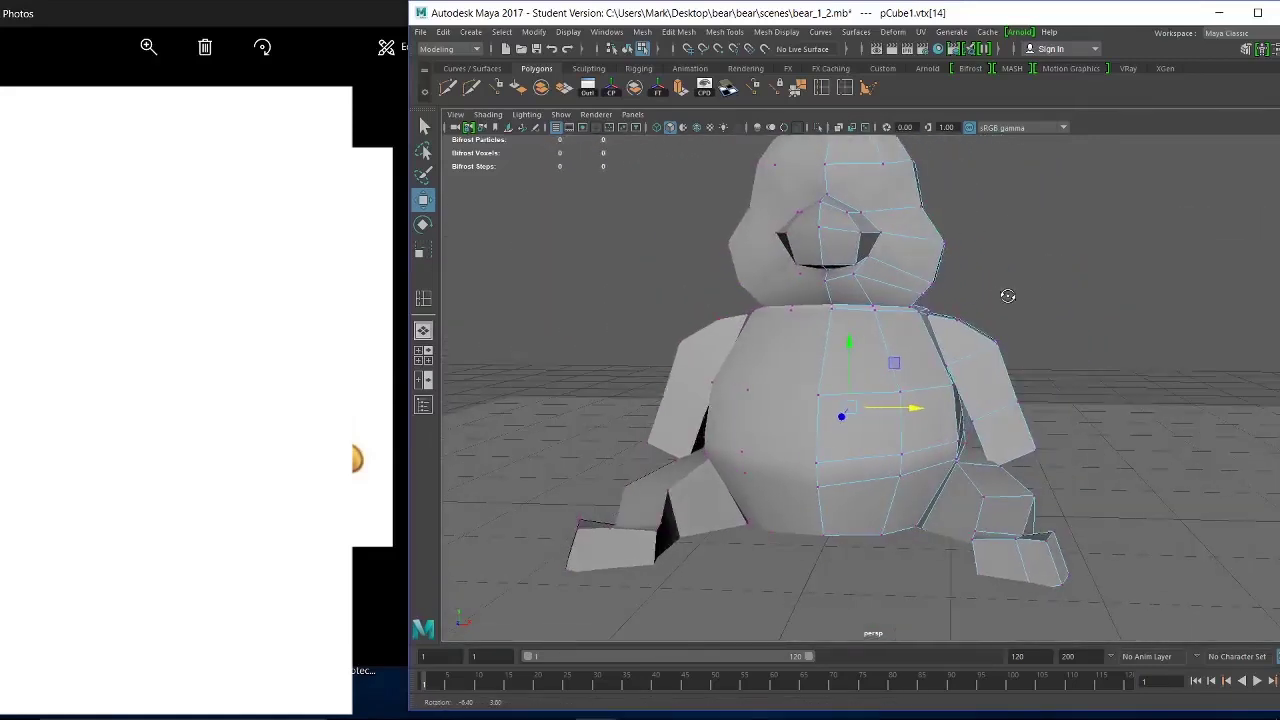
alt+drag(983, 363, 998, 360)
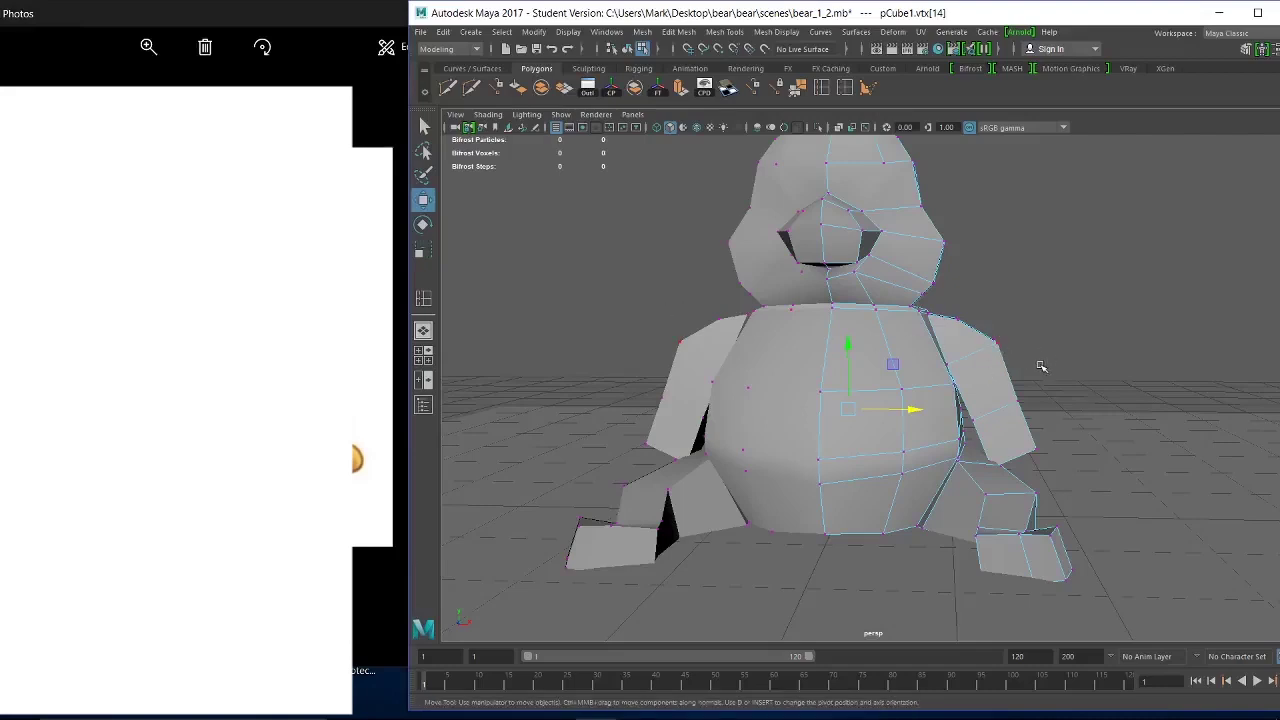
click(995, 341)
drag(1052, 342, 1043, 355)
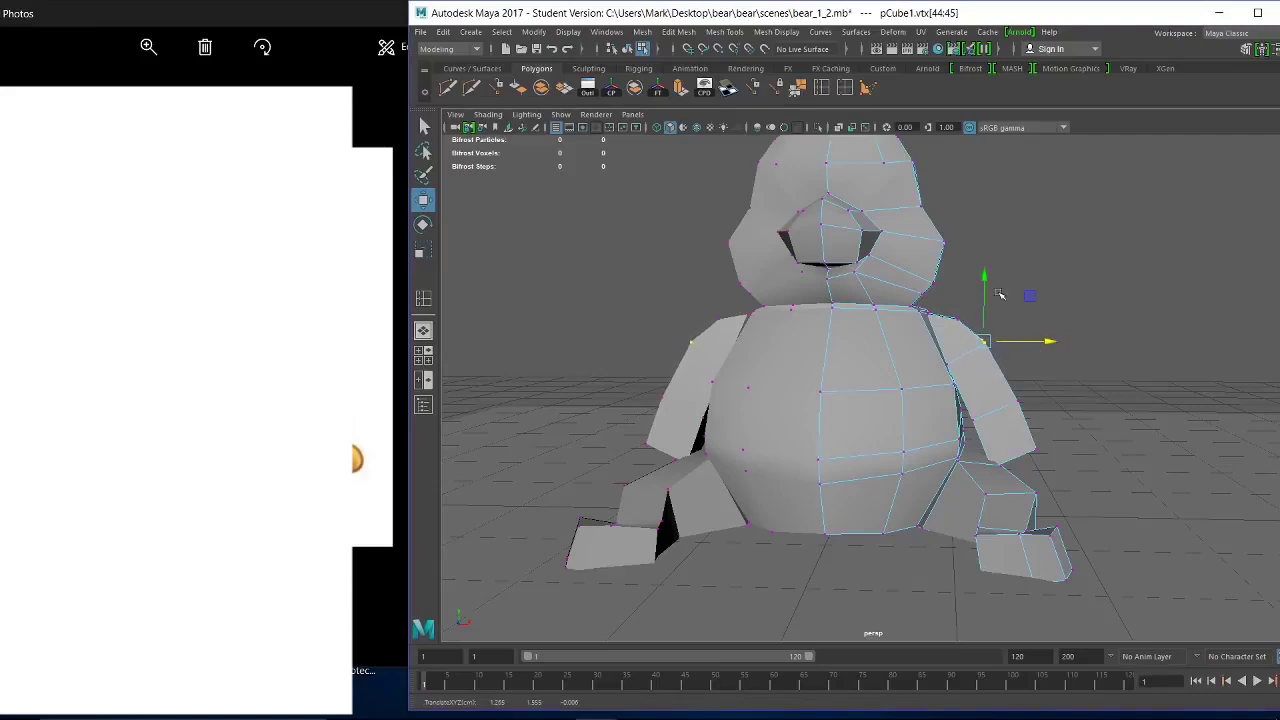
drag(985, 288, 985, 281)
drag(1043, 343, 1048, 345)
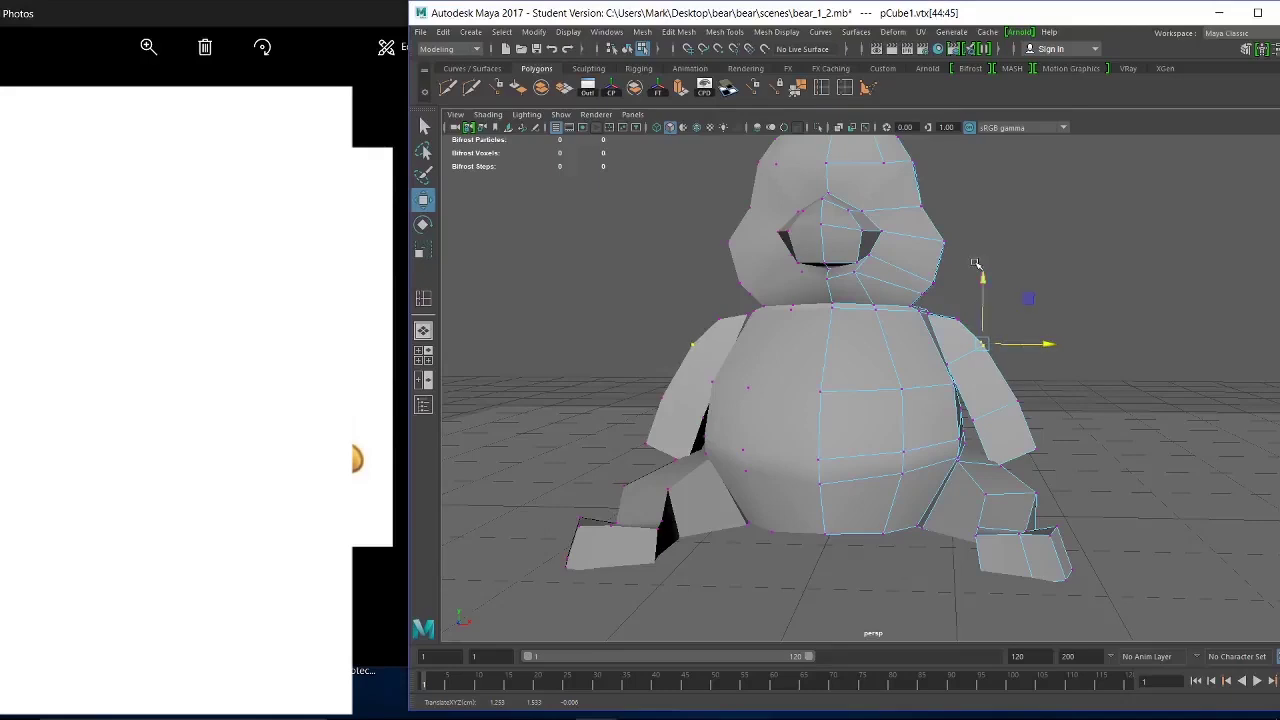
drag(980, 279, 981, 281)
Select the outer elbow vertices and move them slightly inward.
drag(1037, 414, 1006, 388)
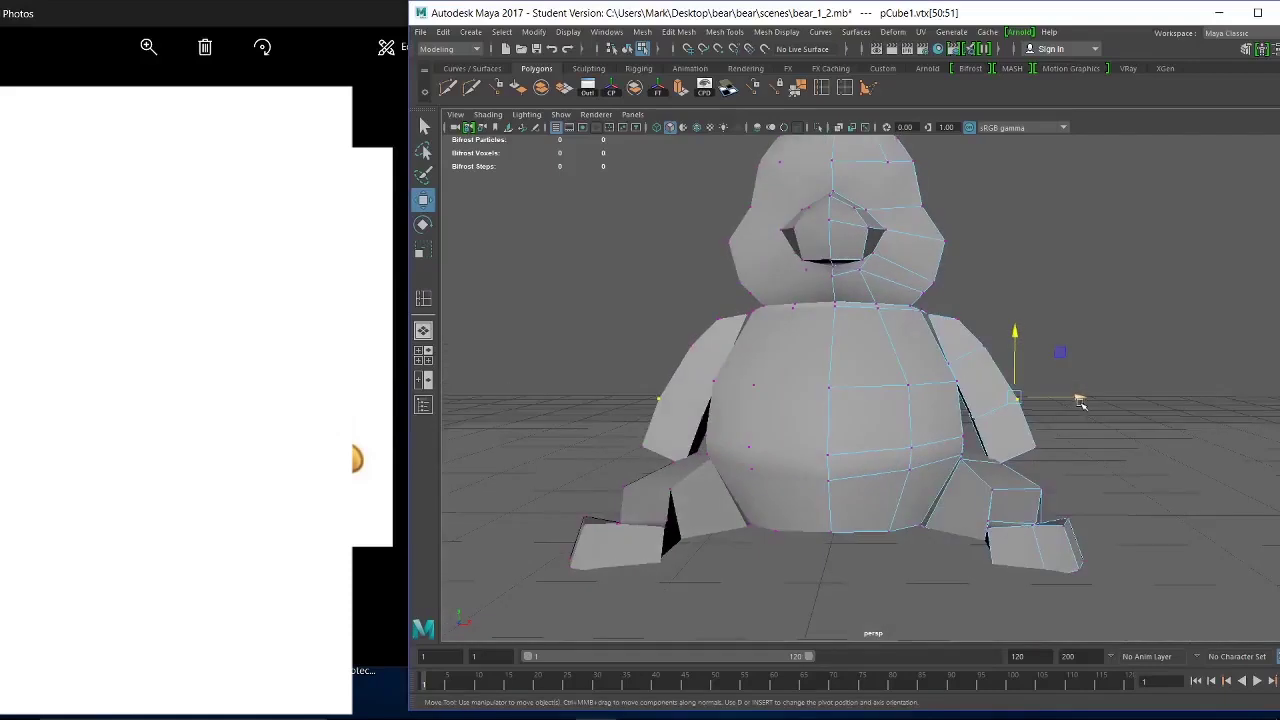
drag(1091, 404, 1087, 402)
alt+drag(1044, 456, 1021, 472)
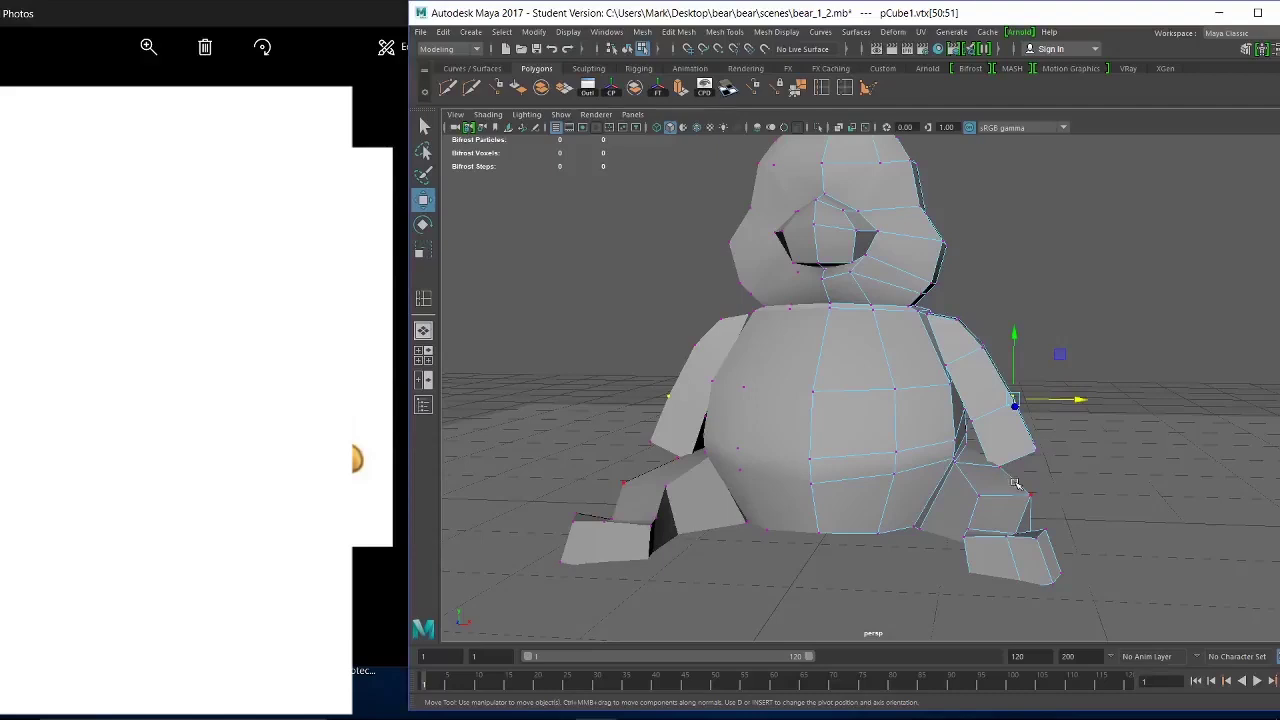
Select the two inner vertices at the arm's end, excluding the leg vertex with wireframe display, and move them slightly outward and up.
mouse_move(1015, 483)
mouse_down()
mouse_move(974, 448)
mouse_move(1007, 464)
mouse_up()
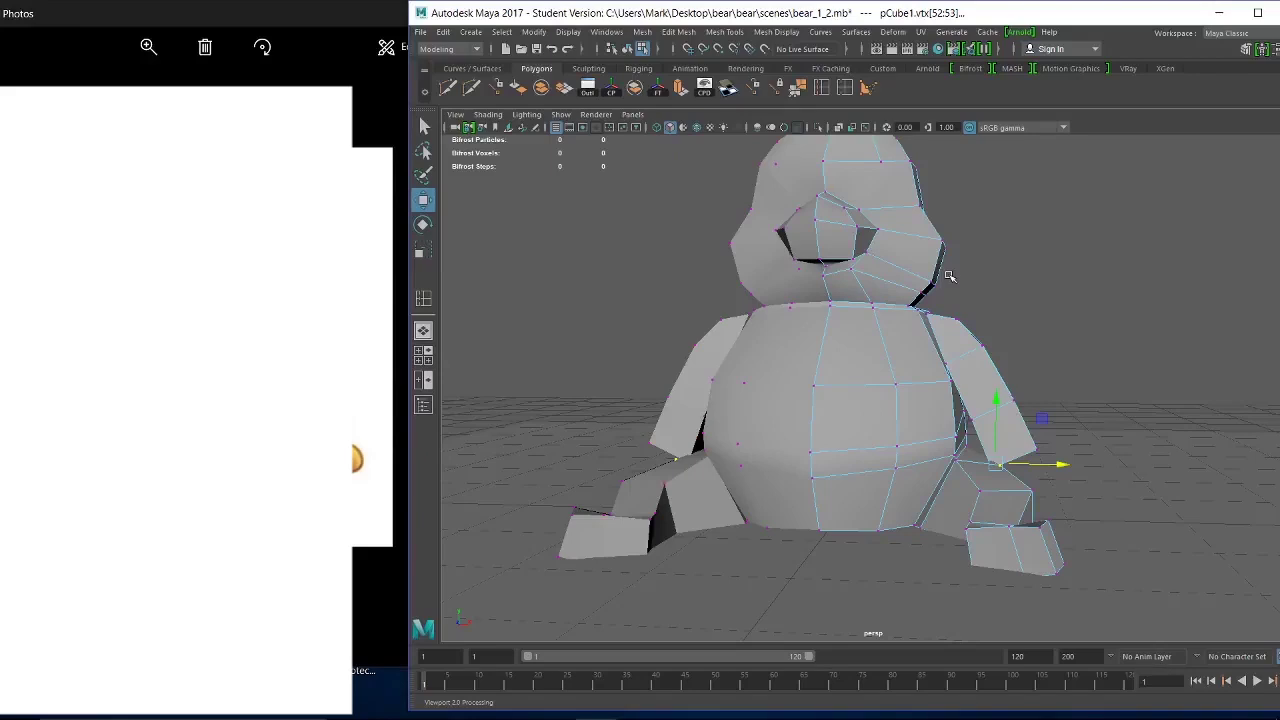
alt+right_drag(954, 269, 986, 294)
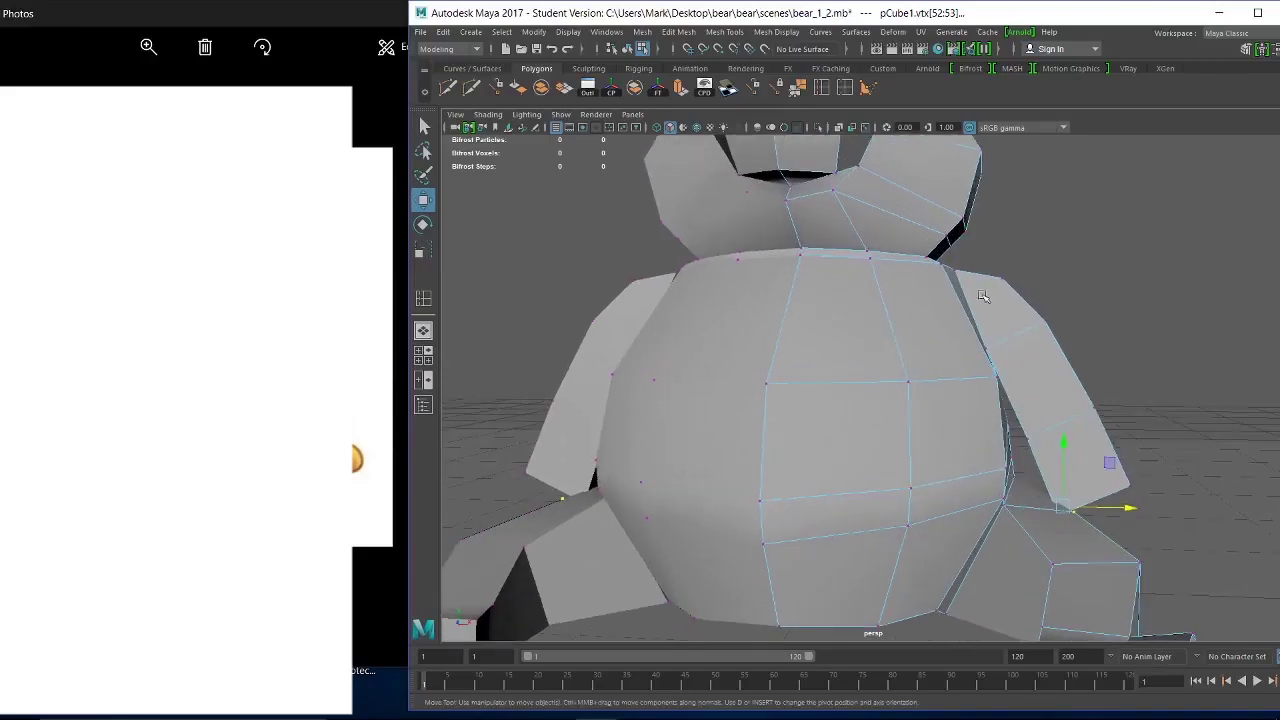
alt+middle_drag(986, 294, 966, 360)
alt+middle_drag(1013, 405, 904, 247)
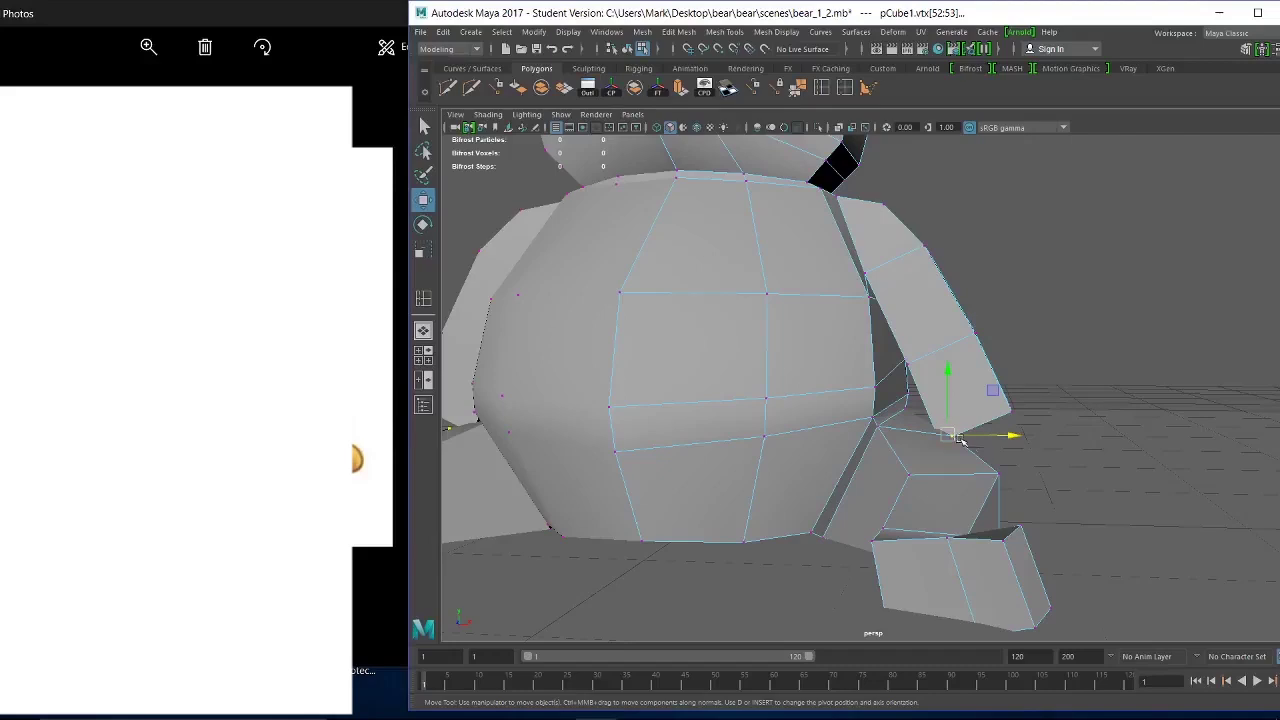
key(4)
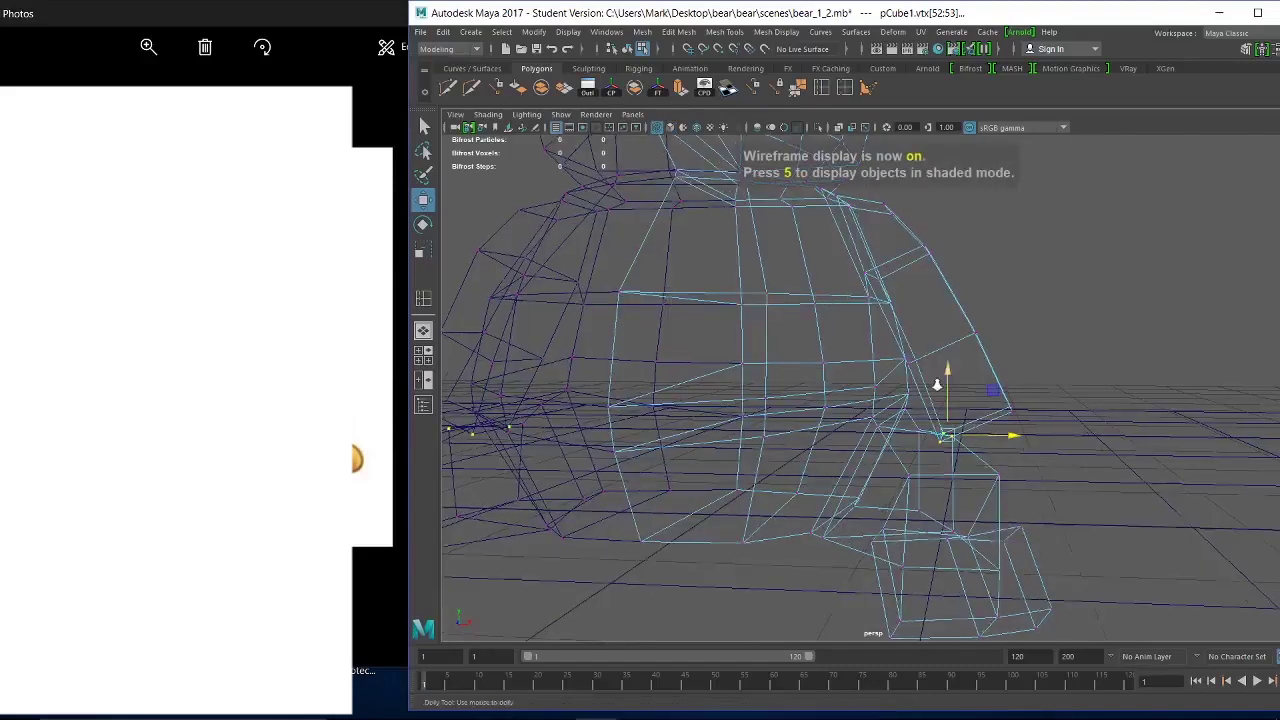
alt+right_drag(1003, 459, 1040, 482)
alt+drag(1040, 482, 960, 462)
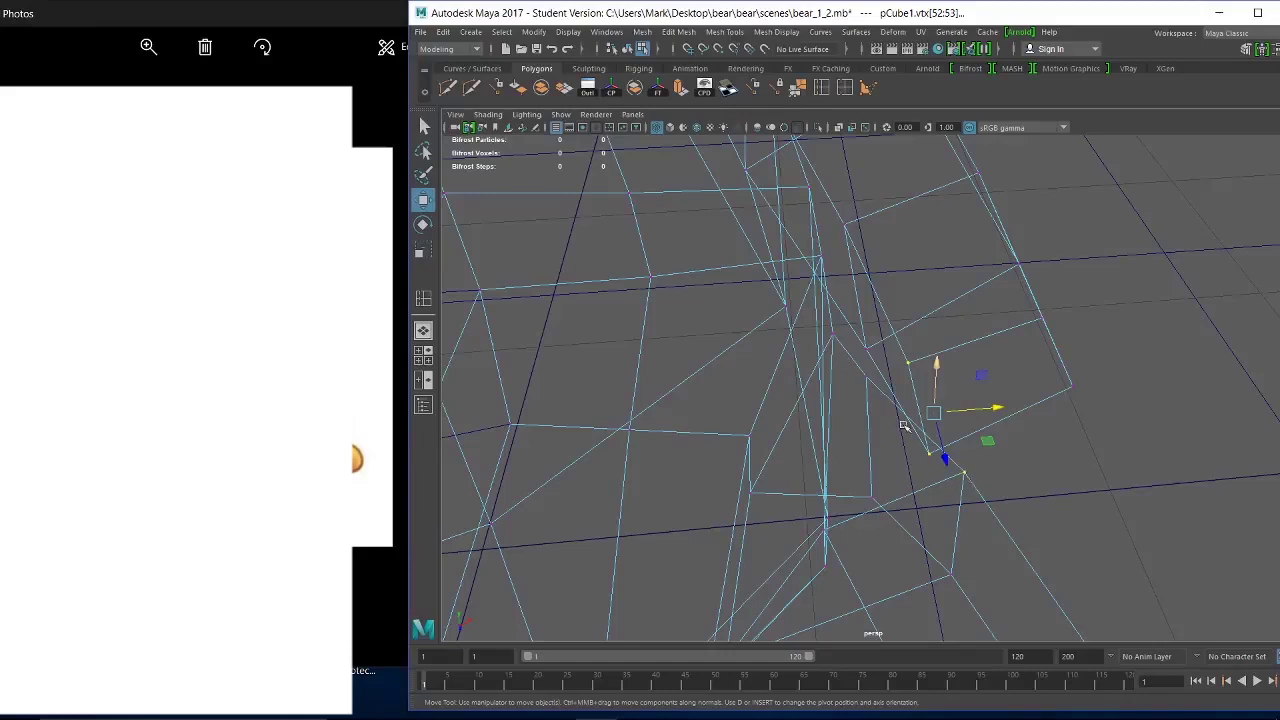
drag(1040, 532, 1081, 506)
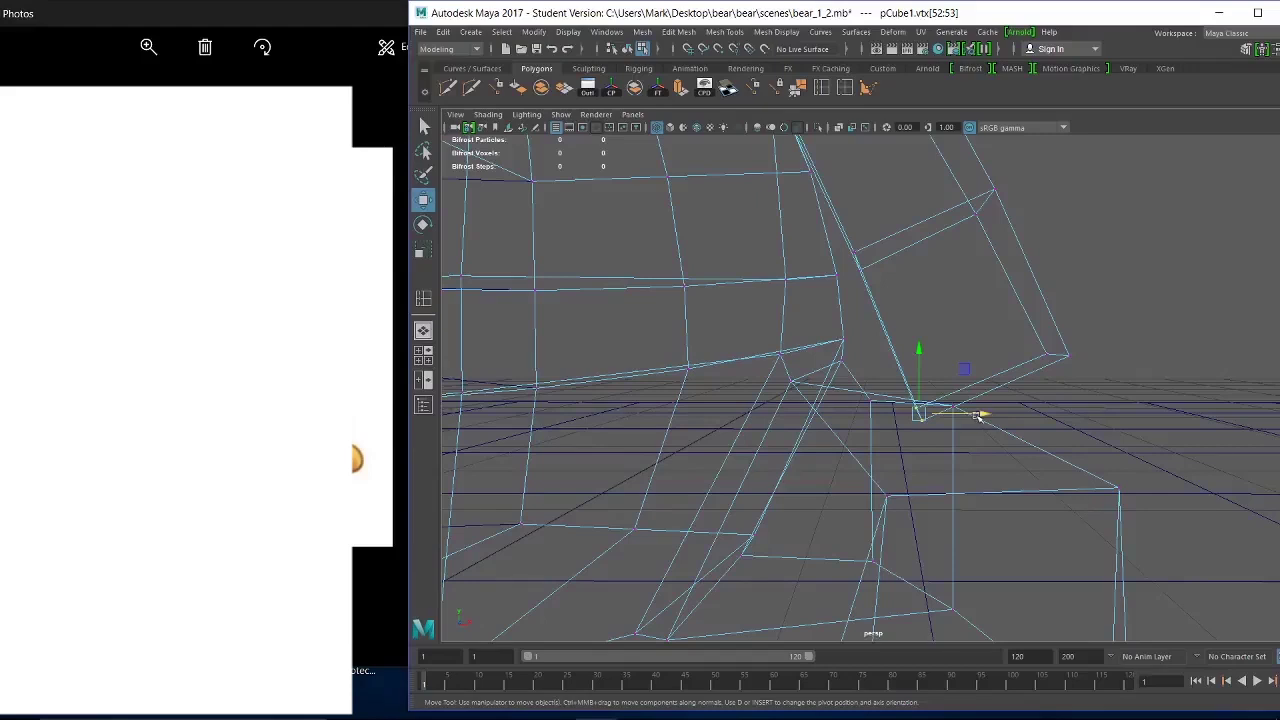
key(5)
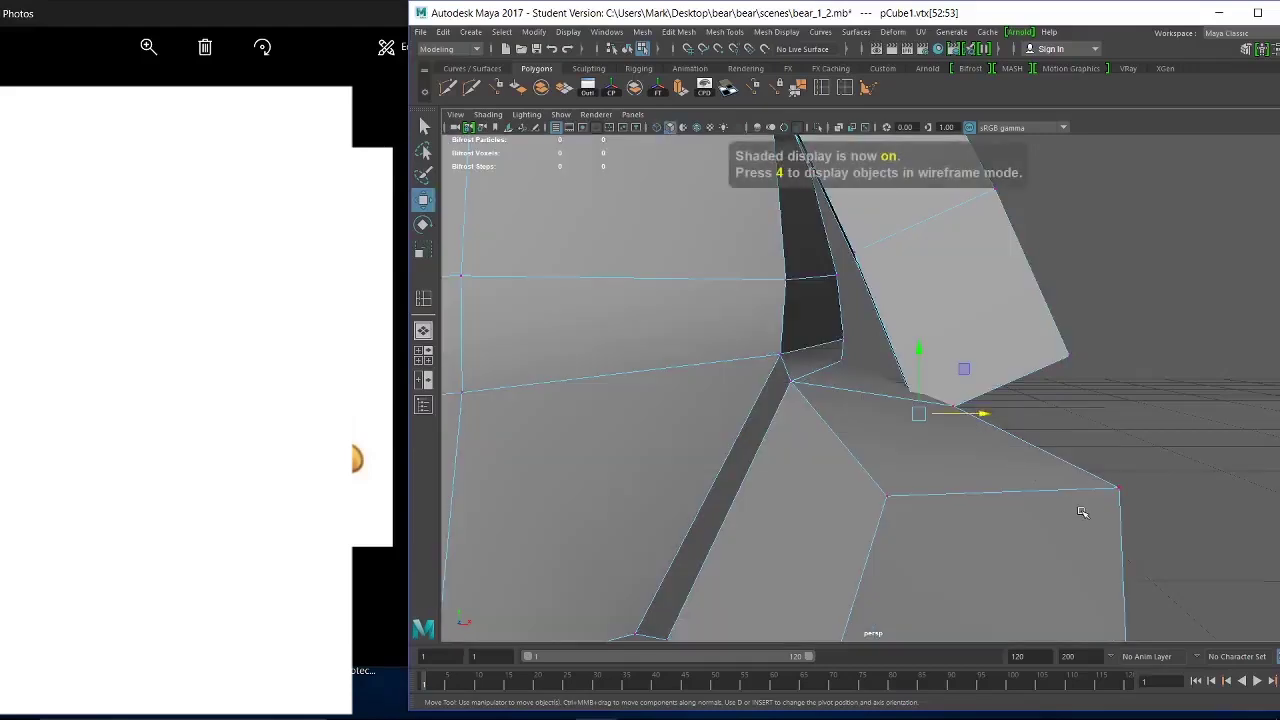
scroll(1081, 512, down, 8)
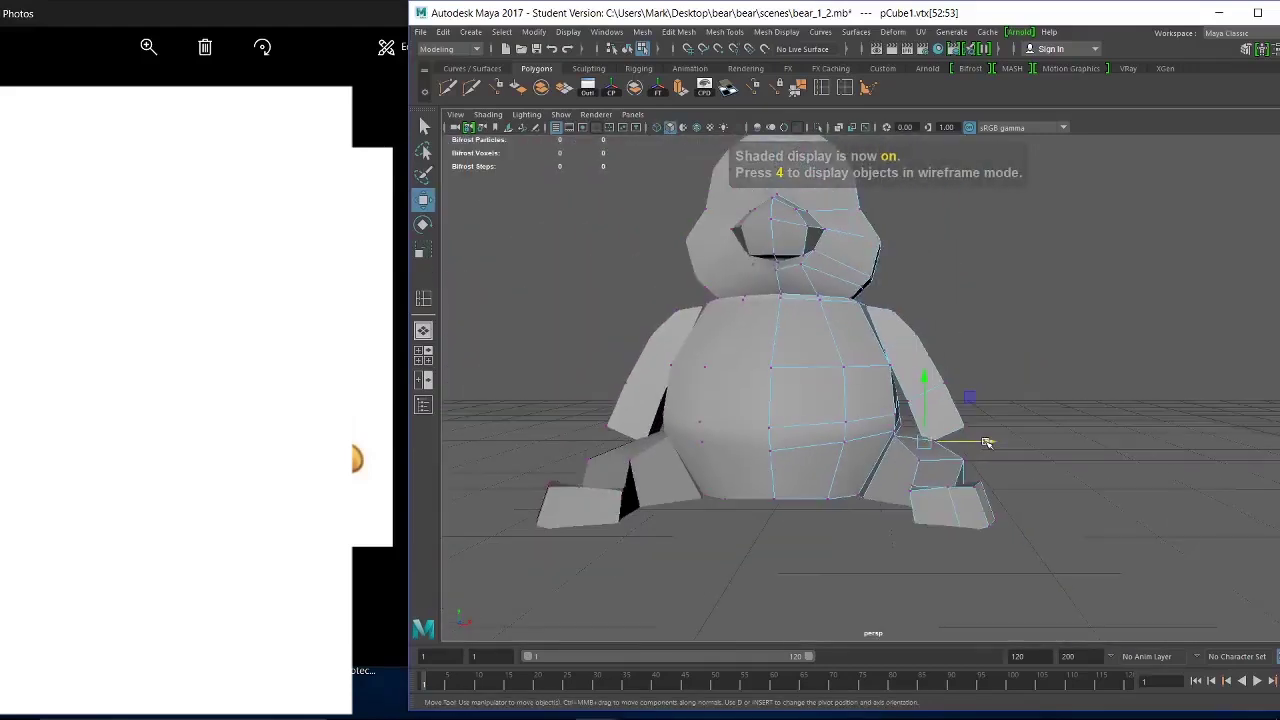
drag(987, 443, 994, 443)
drag(930, 383, 936, 366)
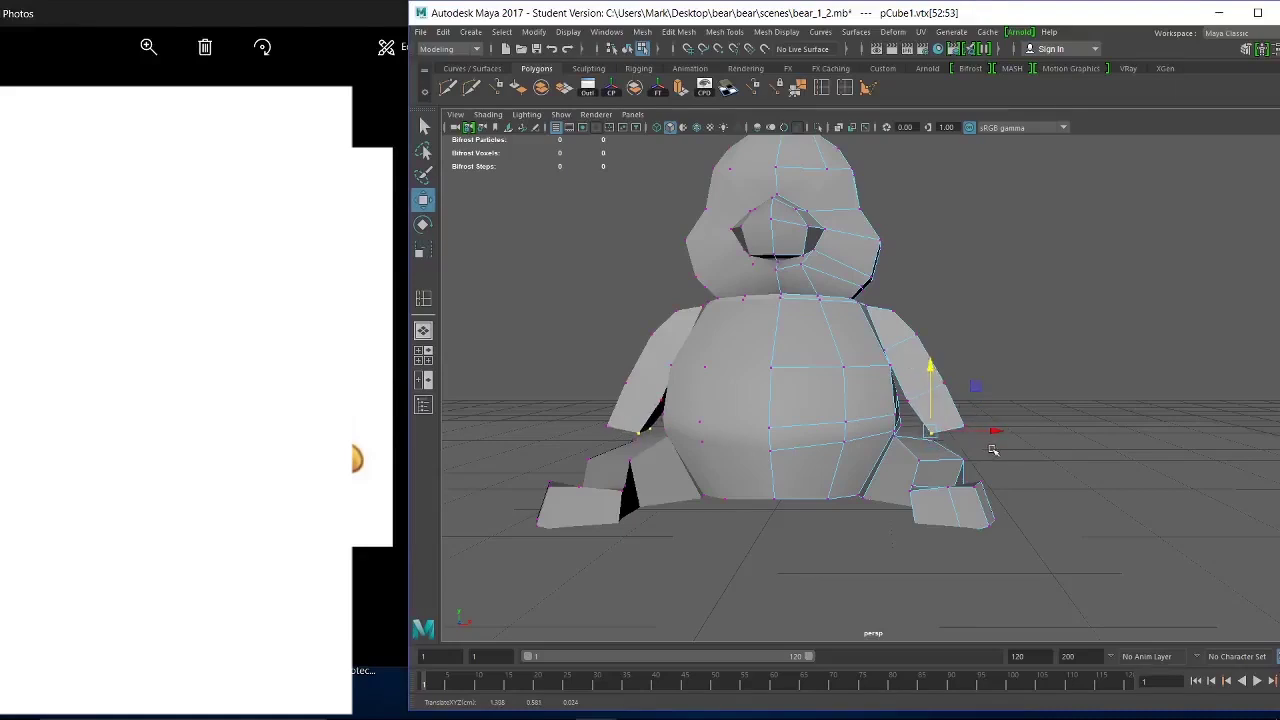
Try to lengthen the arm by moving its four end vertices far down and outward, check the reference image, and undo the moves.
alt+drag(993, 450, 969, 484)
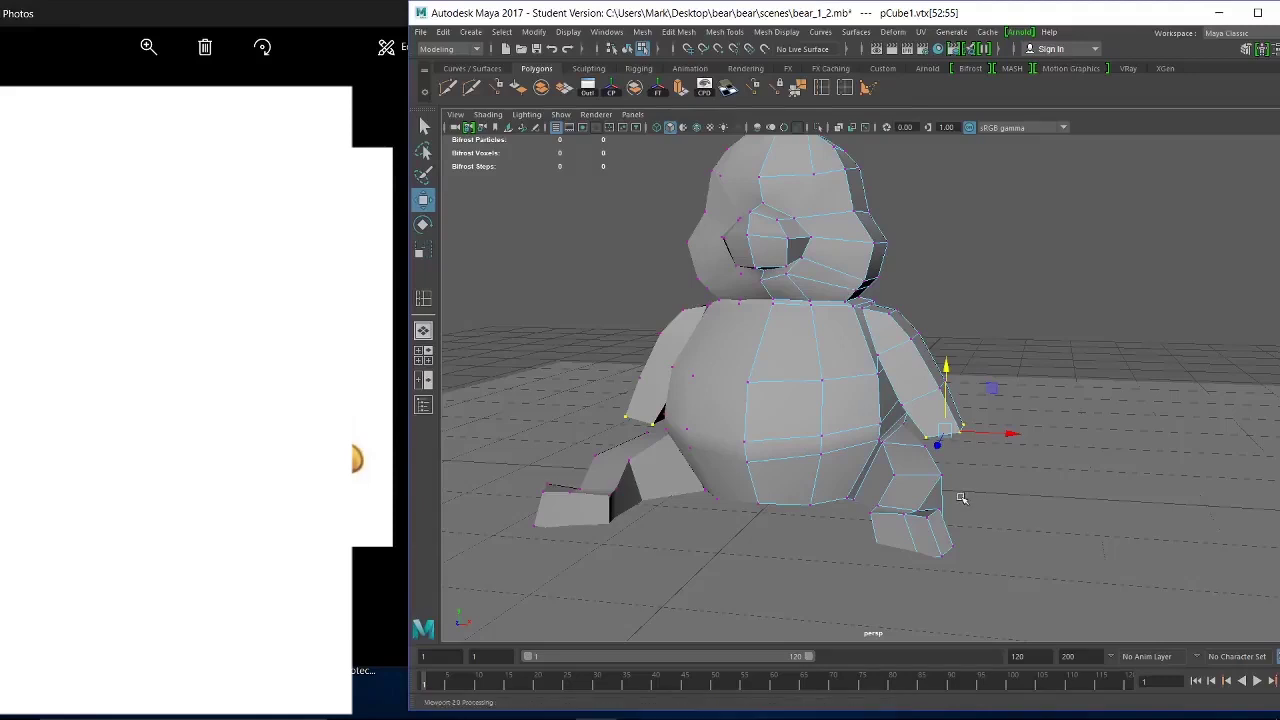
alt+drag(961, 498, 965, 418)
drag(946, 374, 969, 440)
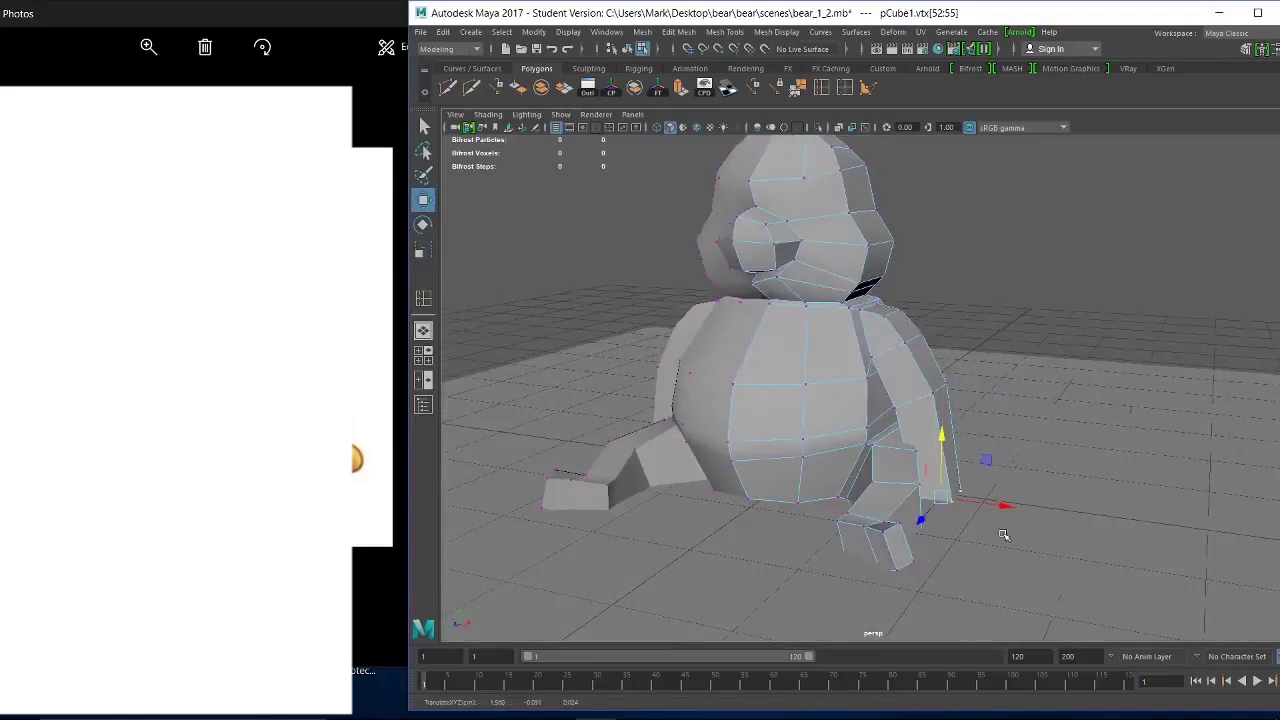
alt+drag(1005, 535, 1043, 502)
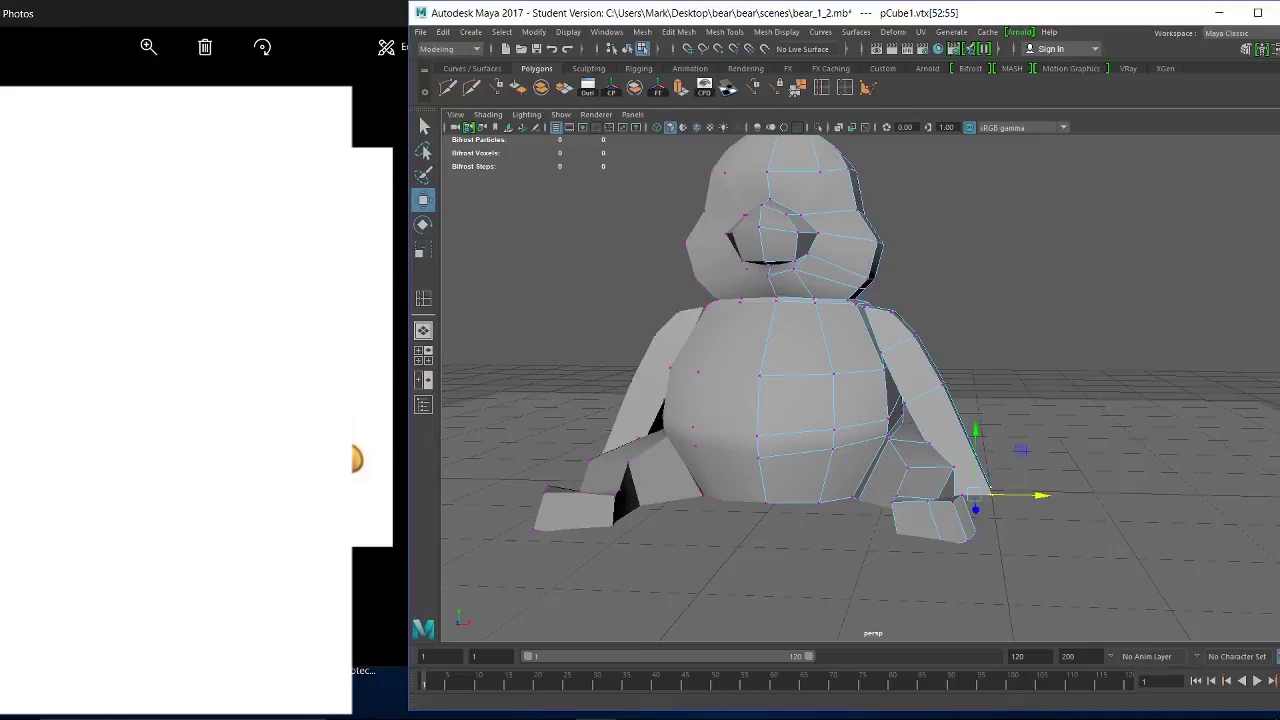
key(alt+Tab)
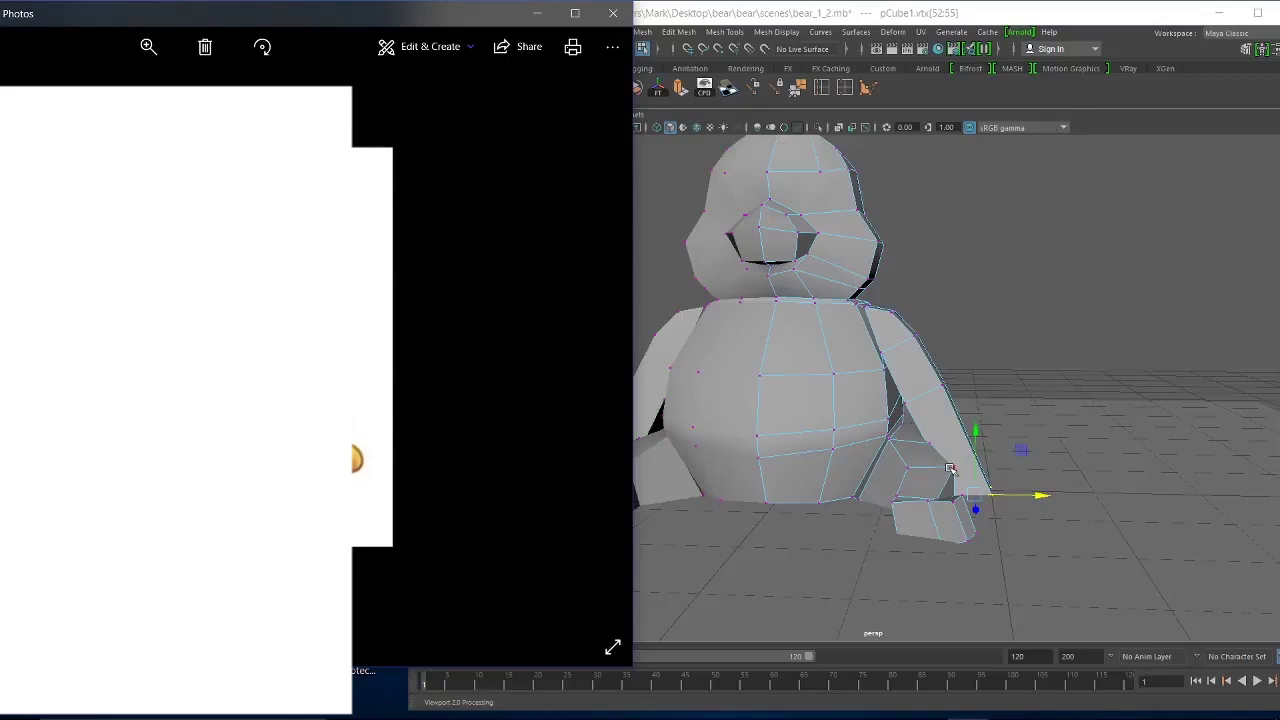
click(950, 470)
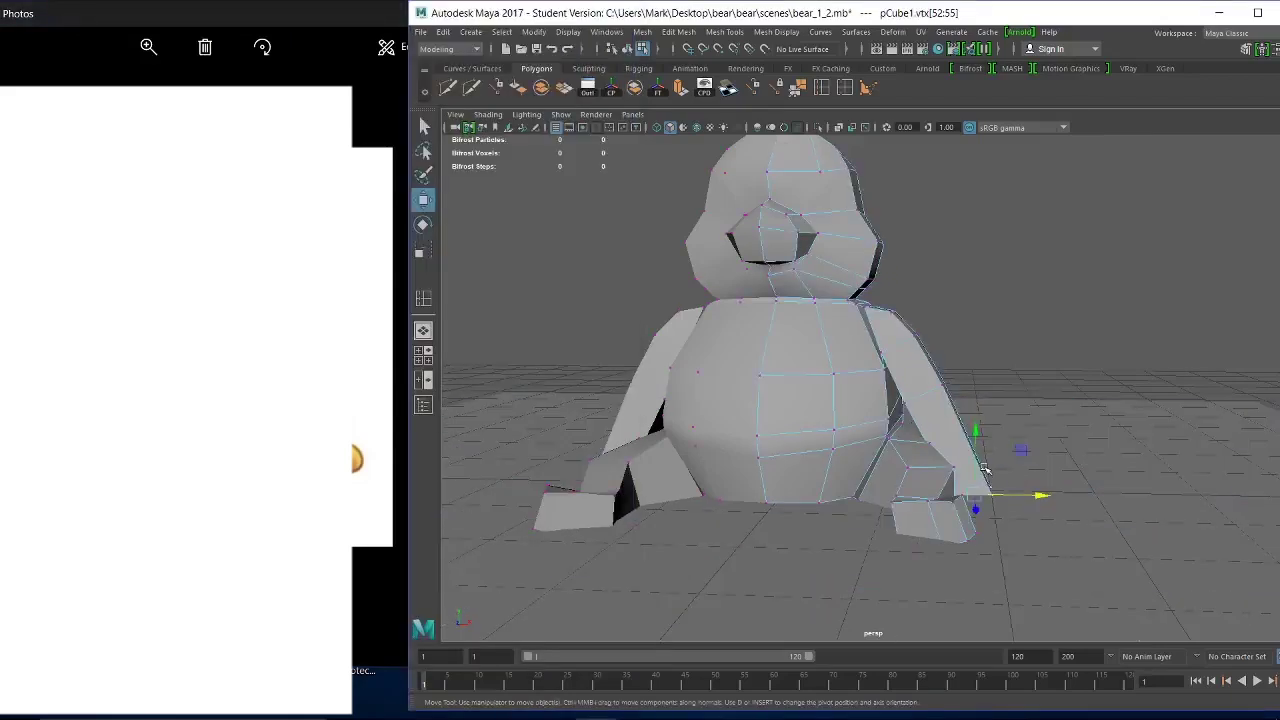
key(ctrl+z)
key(ctrl+z)
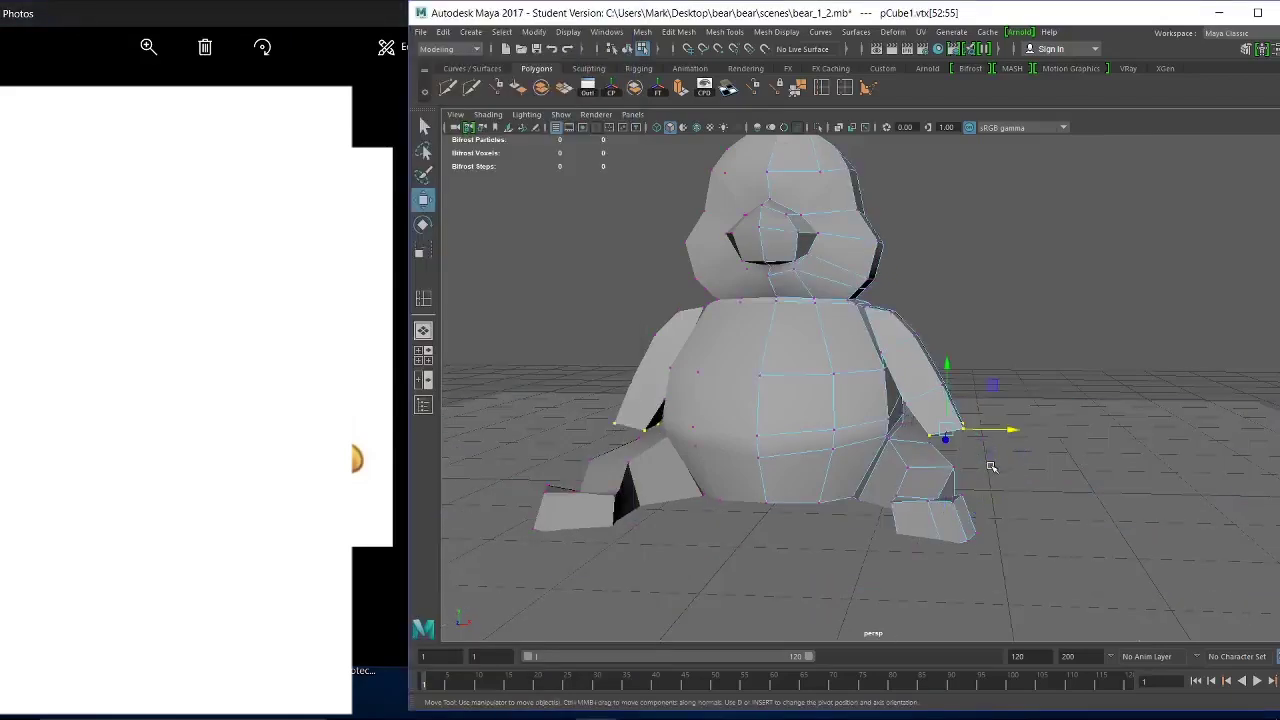
Lower the arm's four end vertices slightly and move them outward so the hand sits just above the leg.
drag(945, 364, 945, 383)
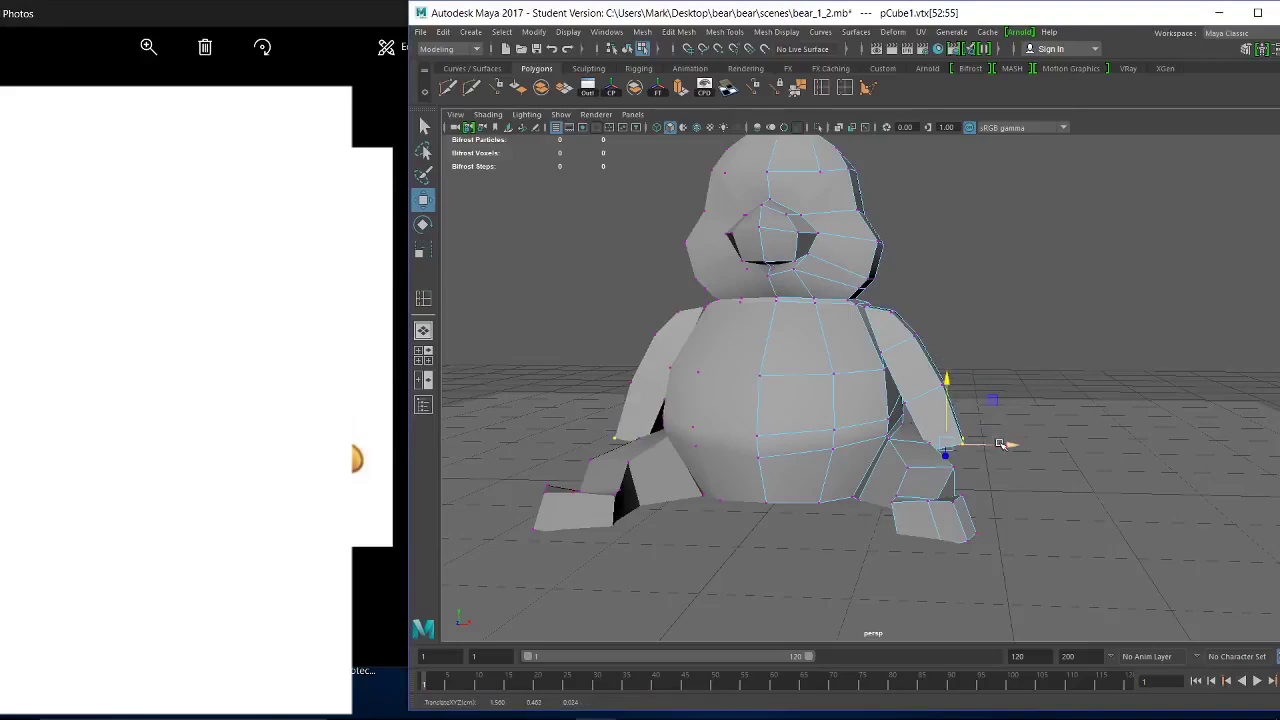
drag(1000, 444, 1012, 447)
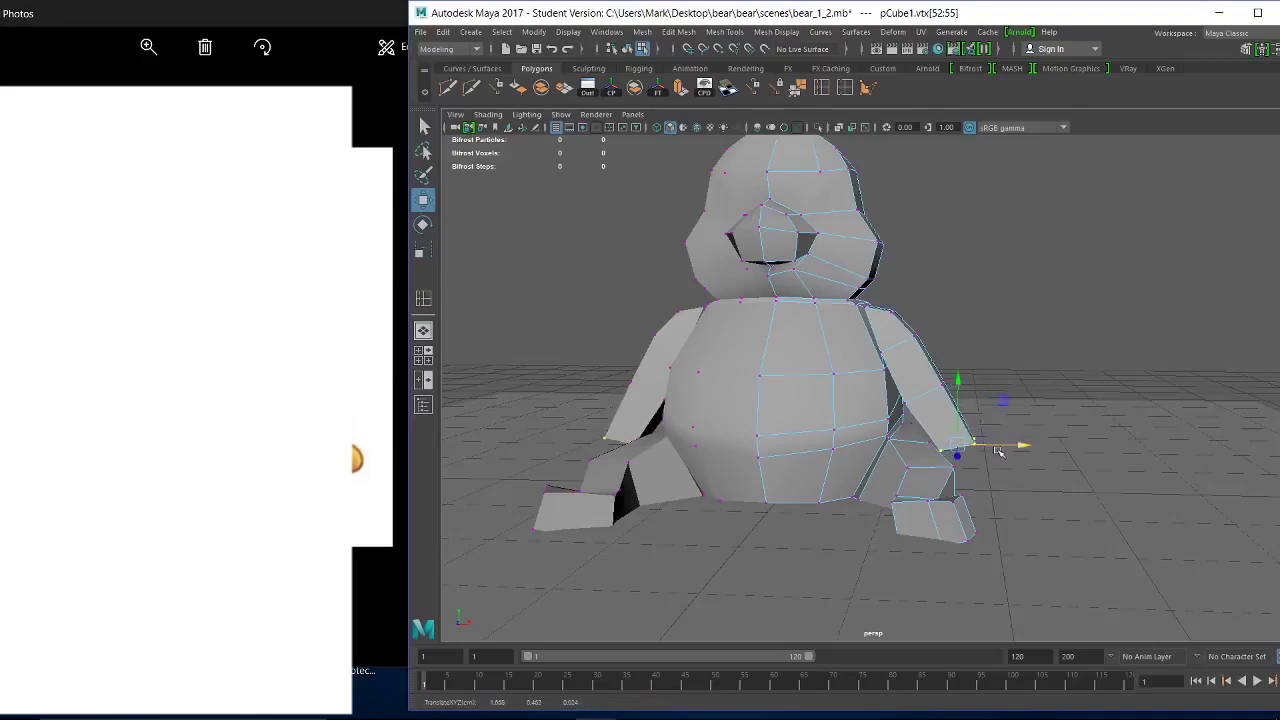
mouse_move(928, 463)
alt+mouse_down()
mouse_move(945, 458)
mouse_move(927, 457)
alt+mouse_up()
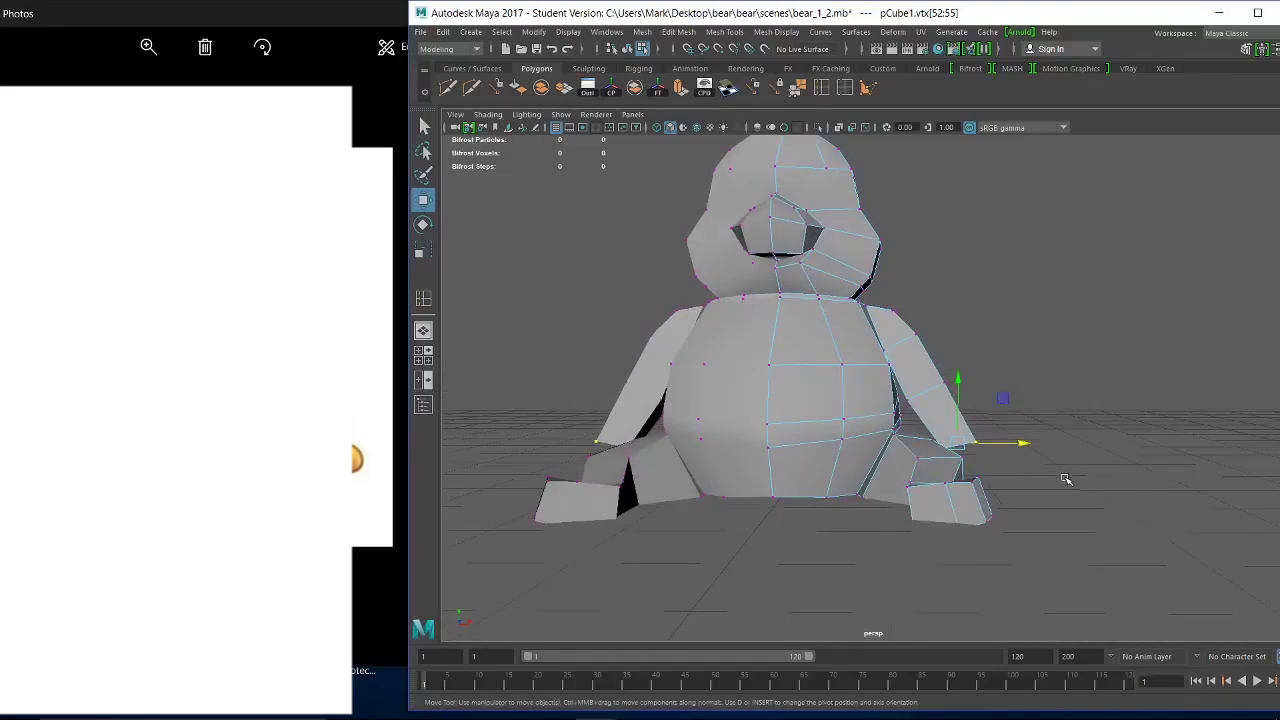
drag(959, 383, 959, 380)
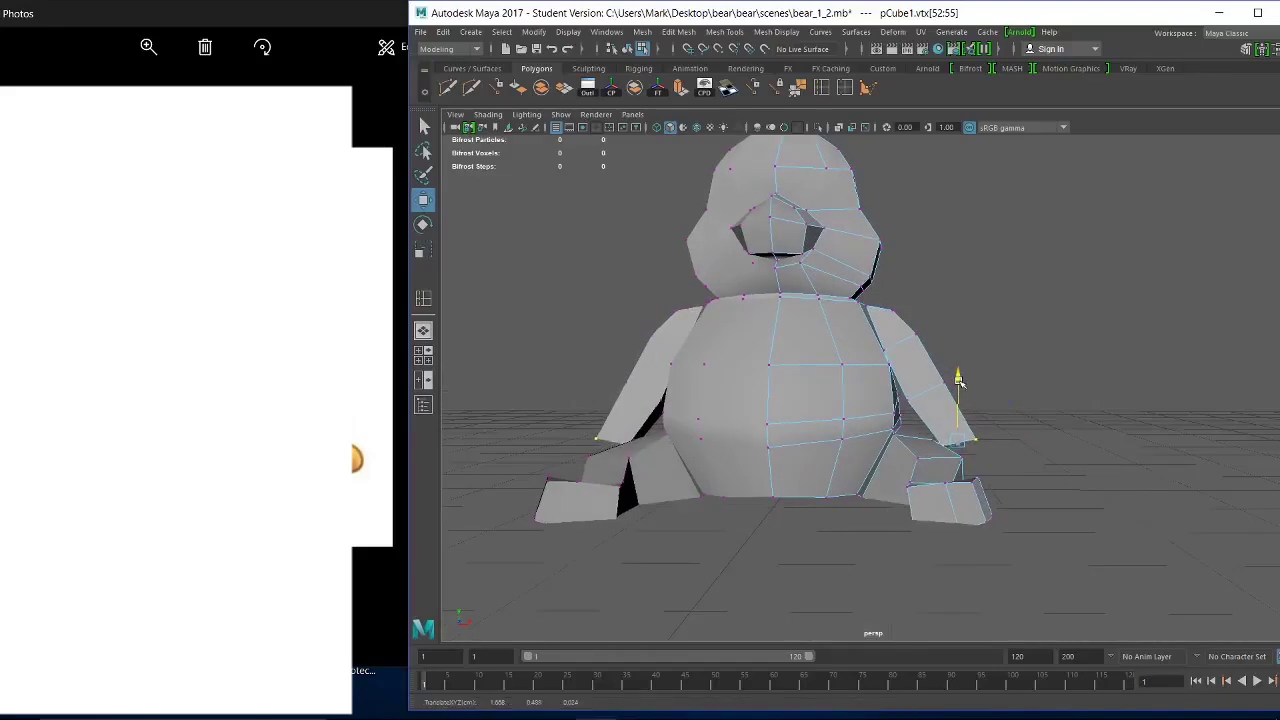
drag(1008, 446, 1019, 440)
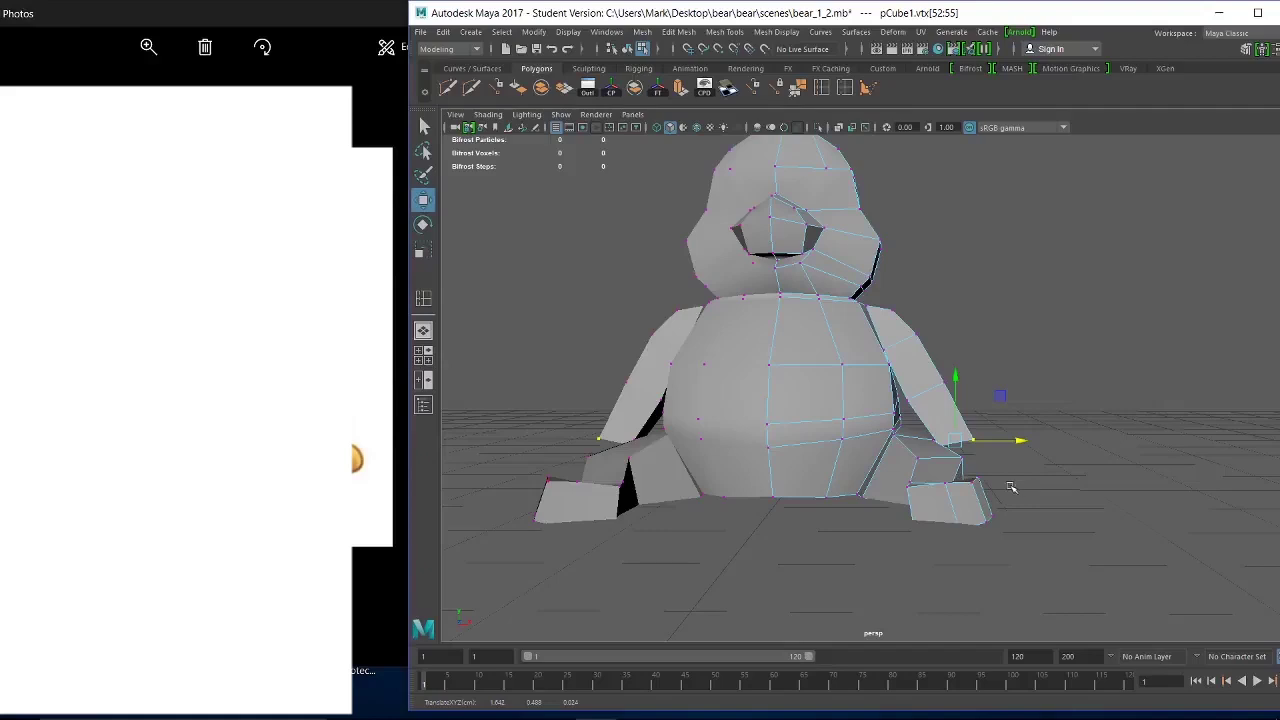
alt+drag(948, 459, 855, 444)
alt+drag(715, 303, 720, 297)
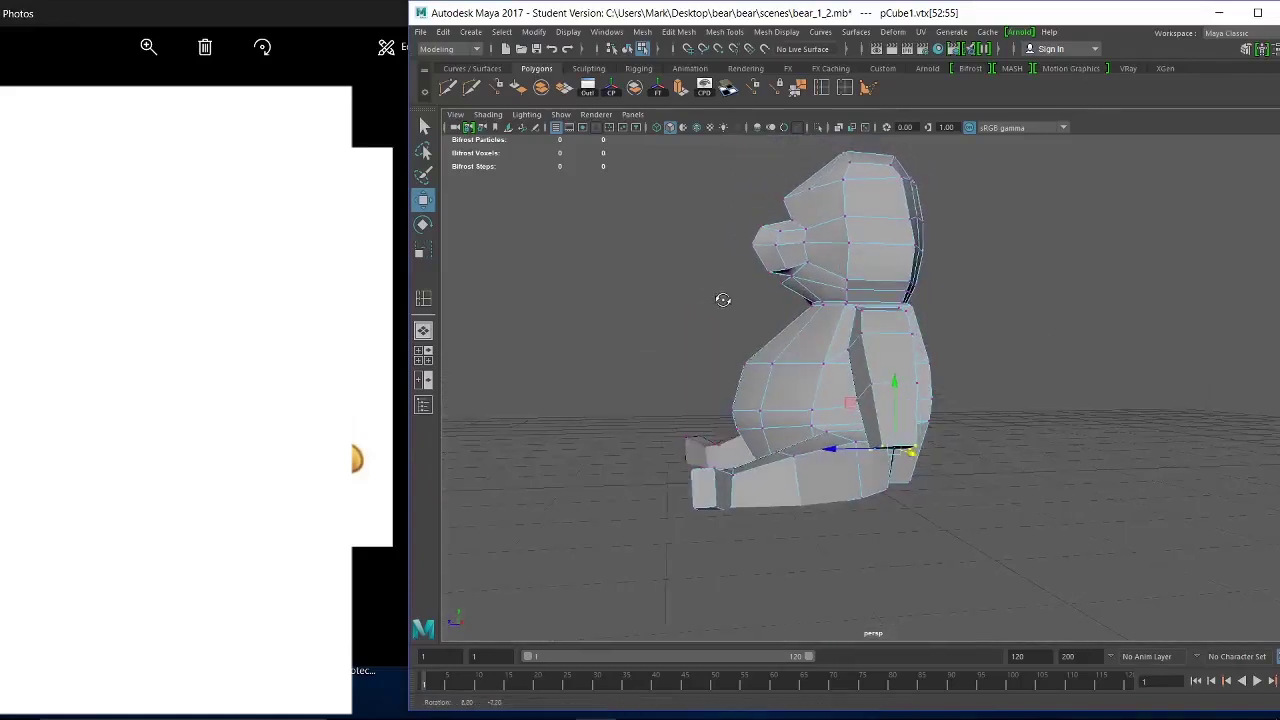
Select the torso's vertex row at waist height, exclude the elbow vertices, and raise the row slightly.
alt+right_drag(720, 297, 914, 503)
alt+middle_drag(850, 465, 963, 431)
alt+drag(807, 410, 810, 410)
scroll(776, 285, down, 8)
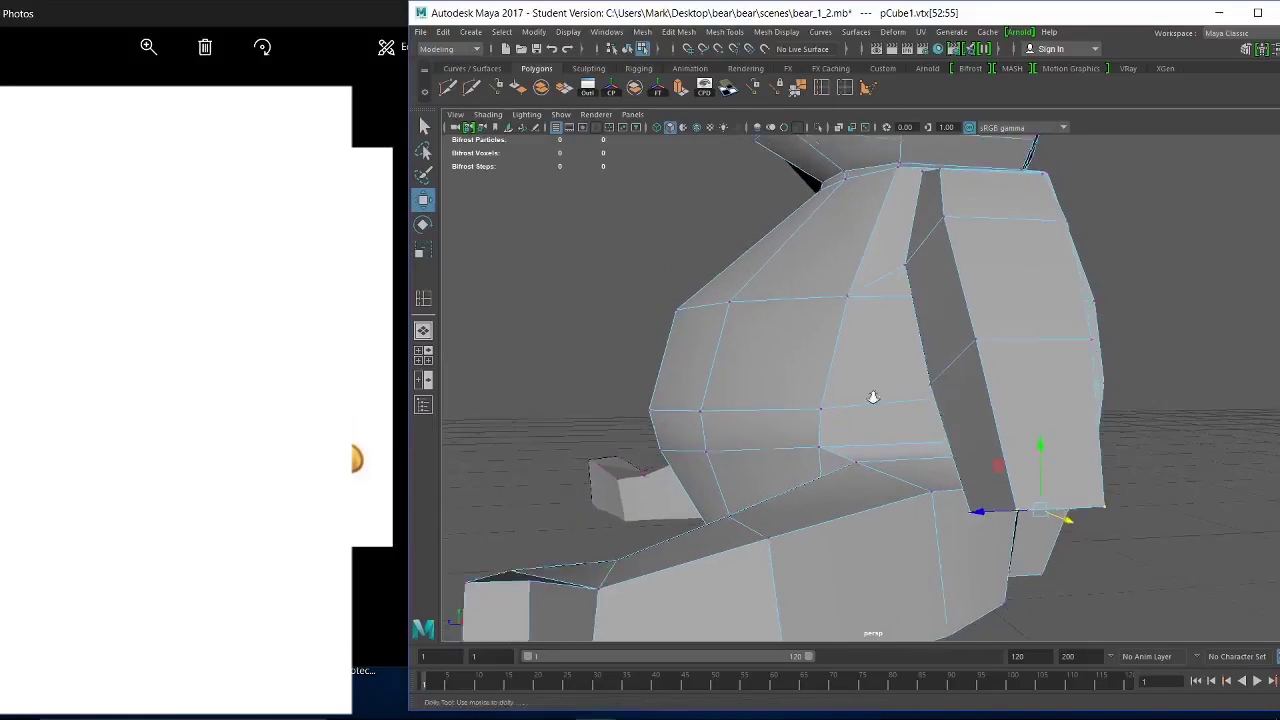
alt+drag(776, 285, 763, 294)
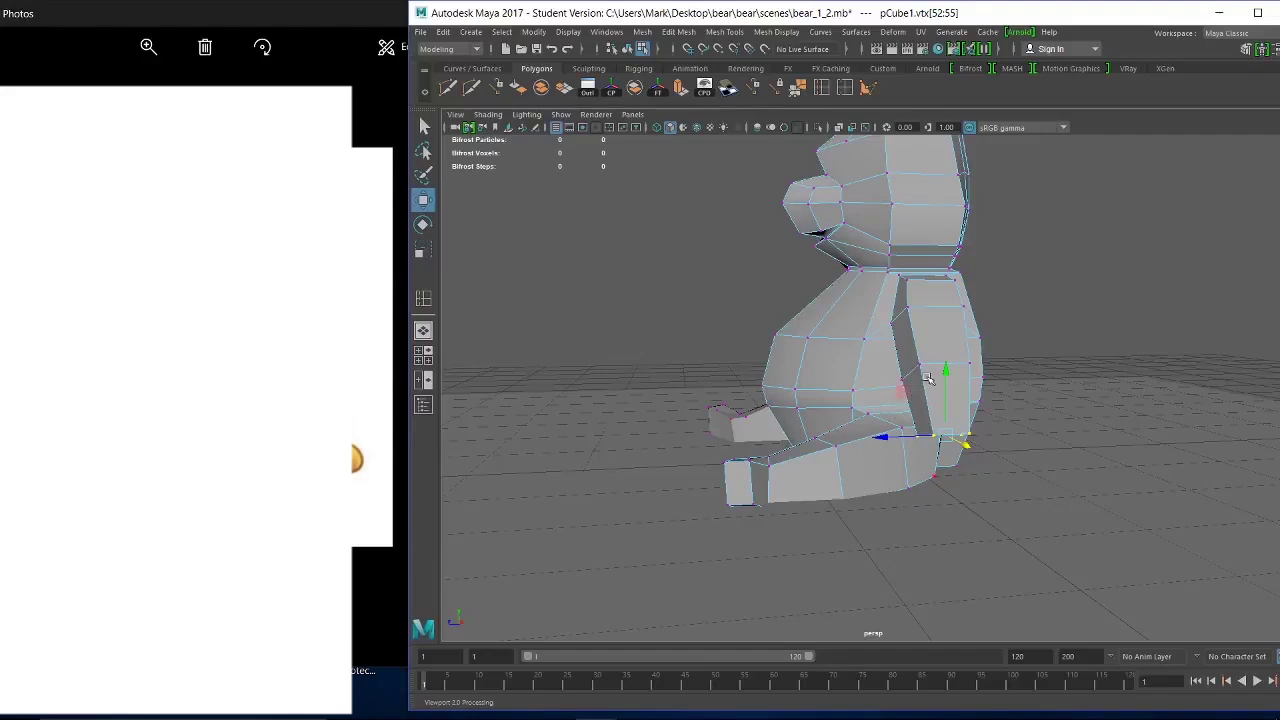
alt+drag(926, 378, 904, 373)
drag(732, 359, 1070, 399)
alt+drag(940, 400, 846, 405)
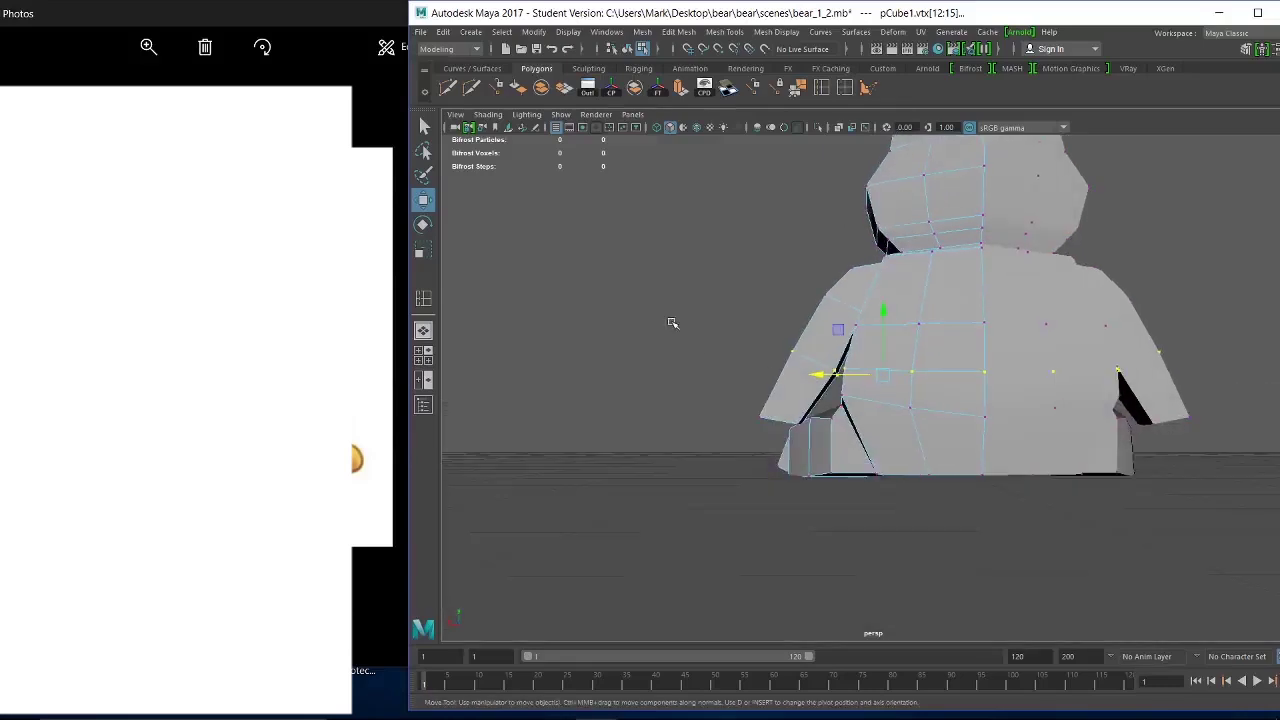
ctrl+drag(719, 305, 803, 405)
alt+right_drag(834, 411, 940, 489)
alt+middle_drag(940, 489, 1006, 517)
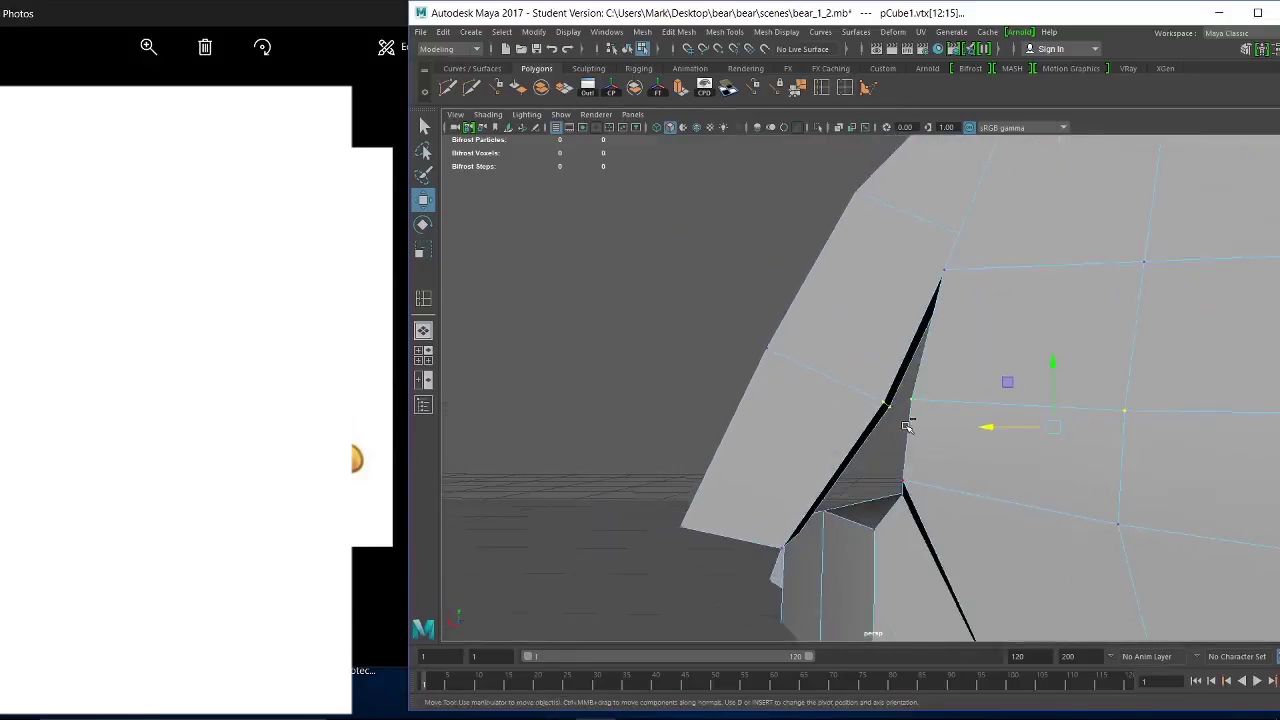
alt+drag(859, 395, 800, 414)
alt+right_drag(890, 400, 783, 366)
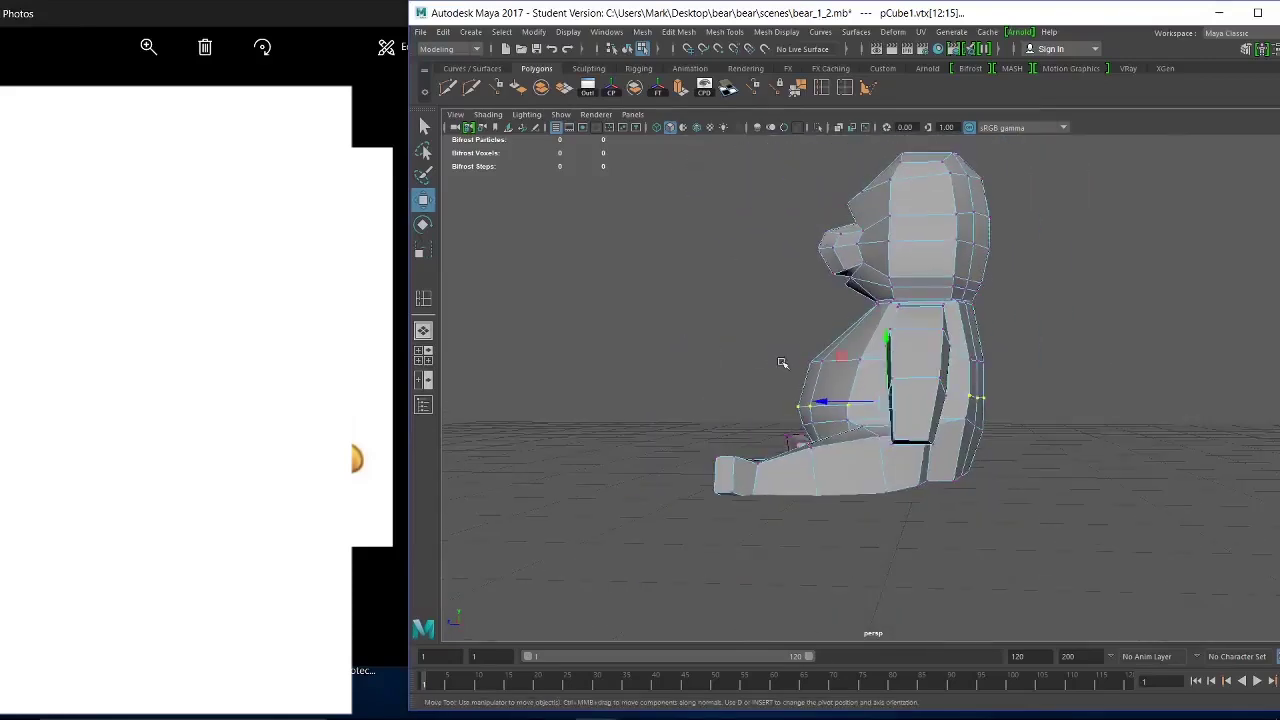
alt+middle_drag(912, 344, 918, 363)
drag(897, 352, 902, 333)
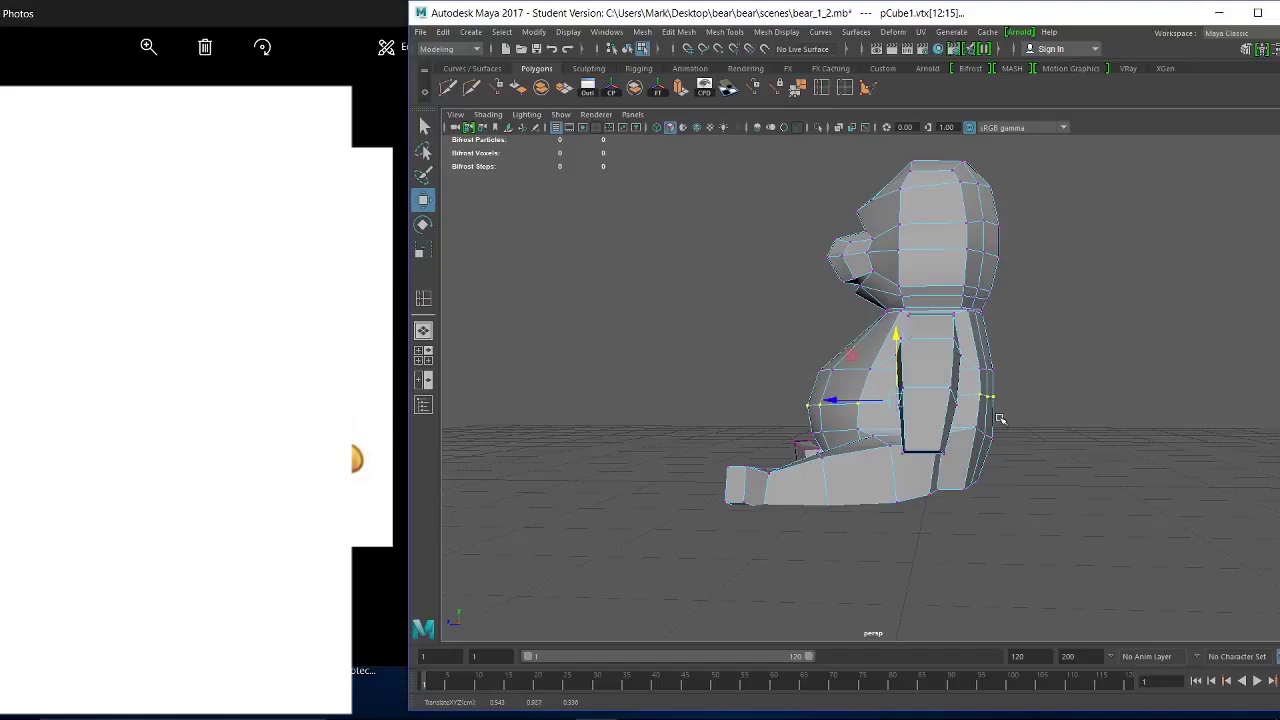
Slightly lower the two side vertices behind the arm at waist and hip height, and adjust the height of the rear hip vertex.
scroll(991, 403, up, 5)
alt+drag(958, 433, 930, 437)
click(909, 422)
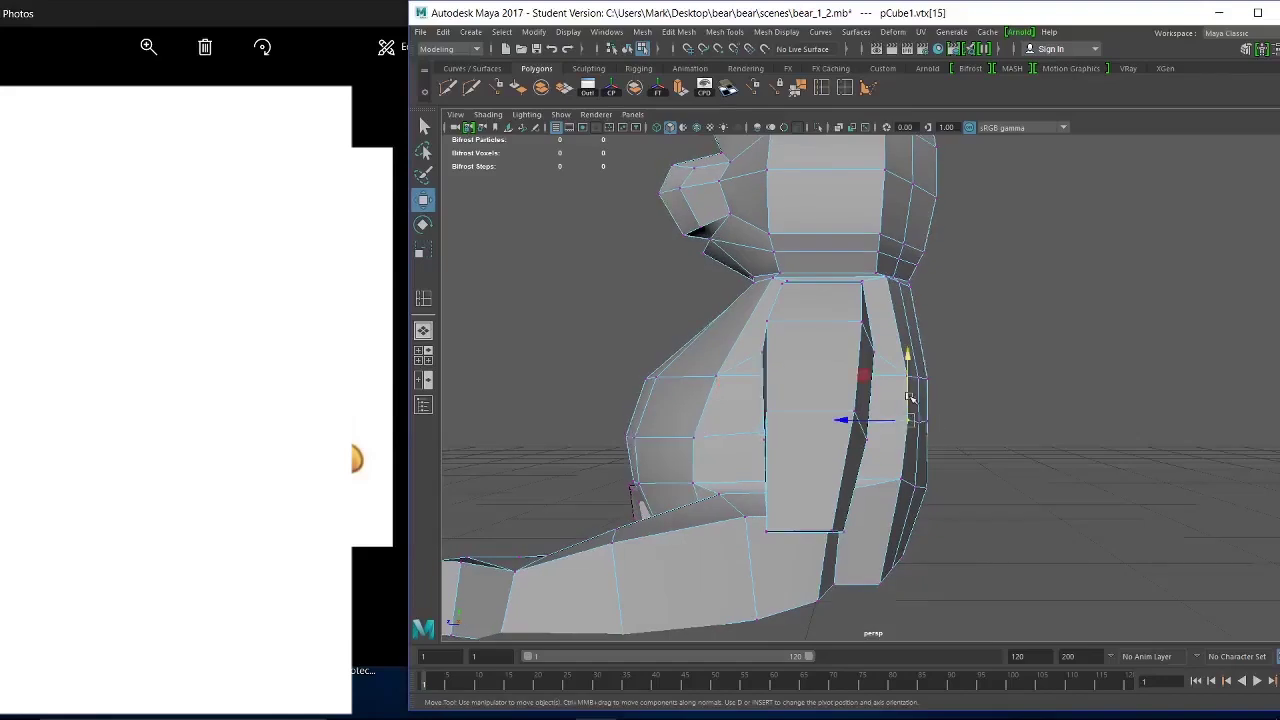
drag(909, 367, 908, 367)
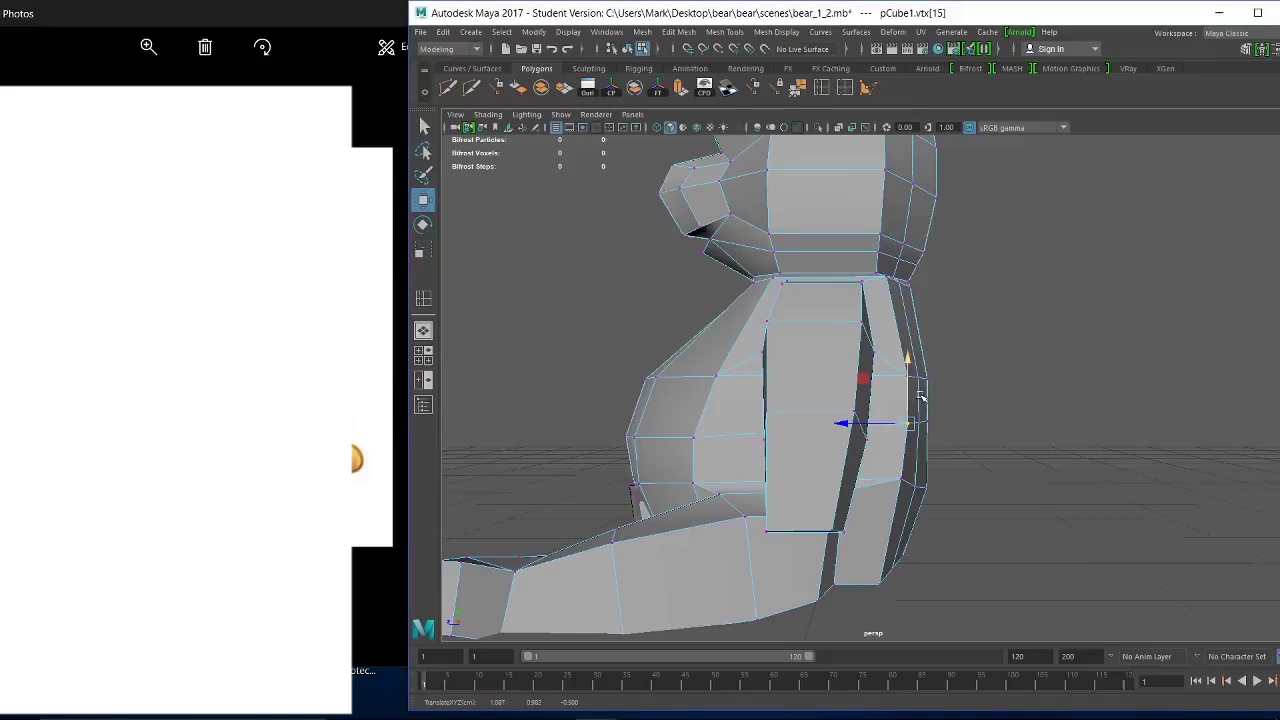
click(900, 478)
drag(910, 428, 945, 496)
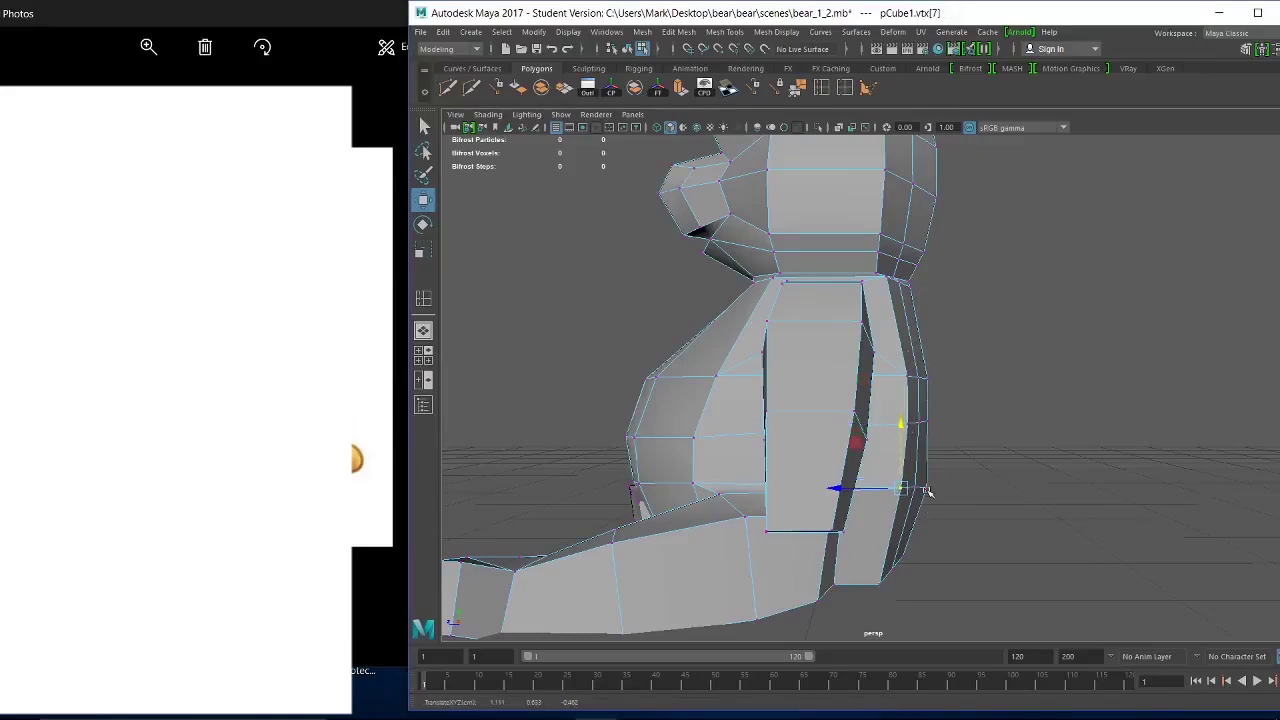
click(927, 489)
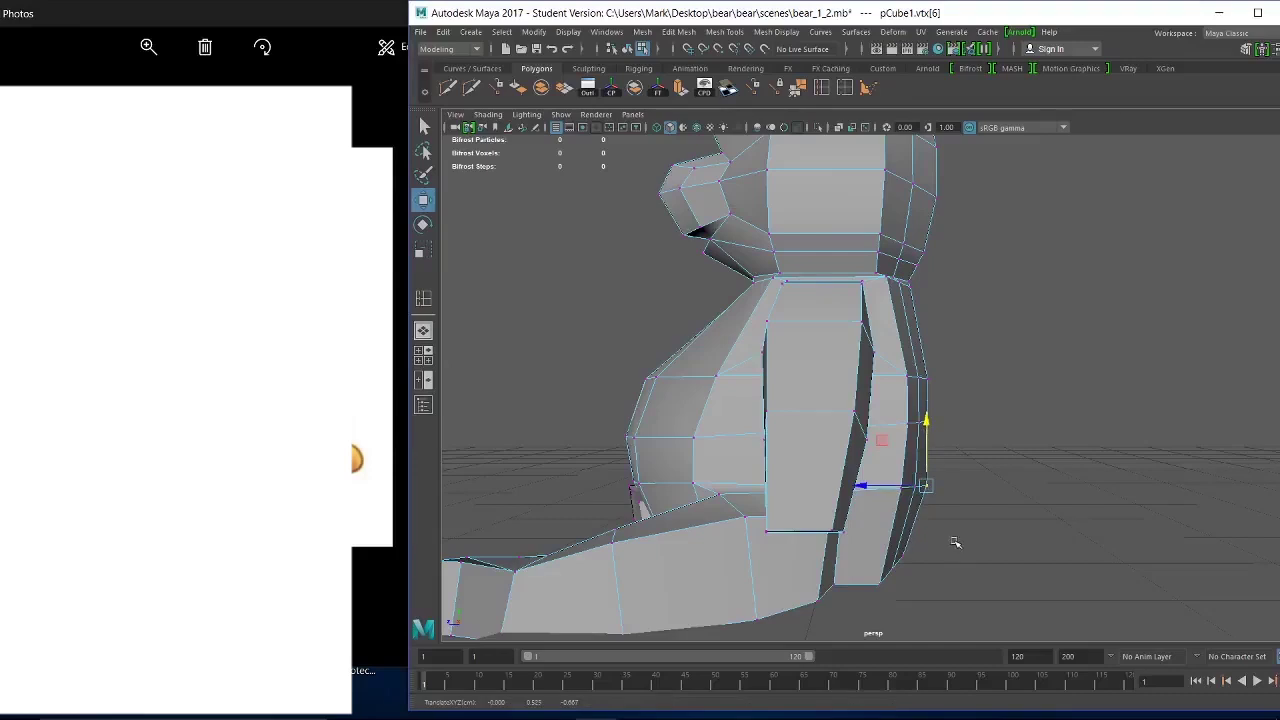
Examine the proportions of the body, arms and legs from the front and the side.
alt+drag(927, 551, 988, 526)
alt+right_drag(966, 519, 771, 480)
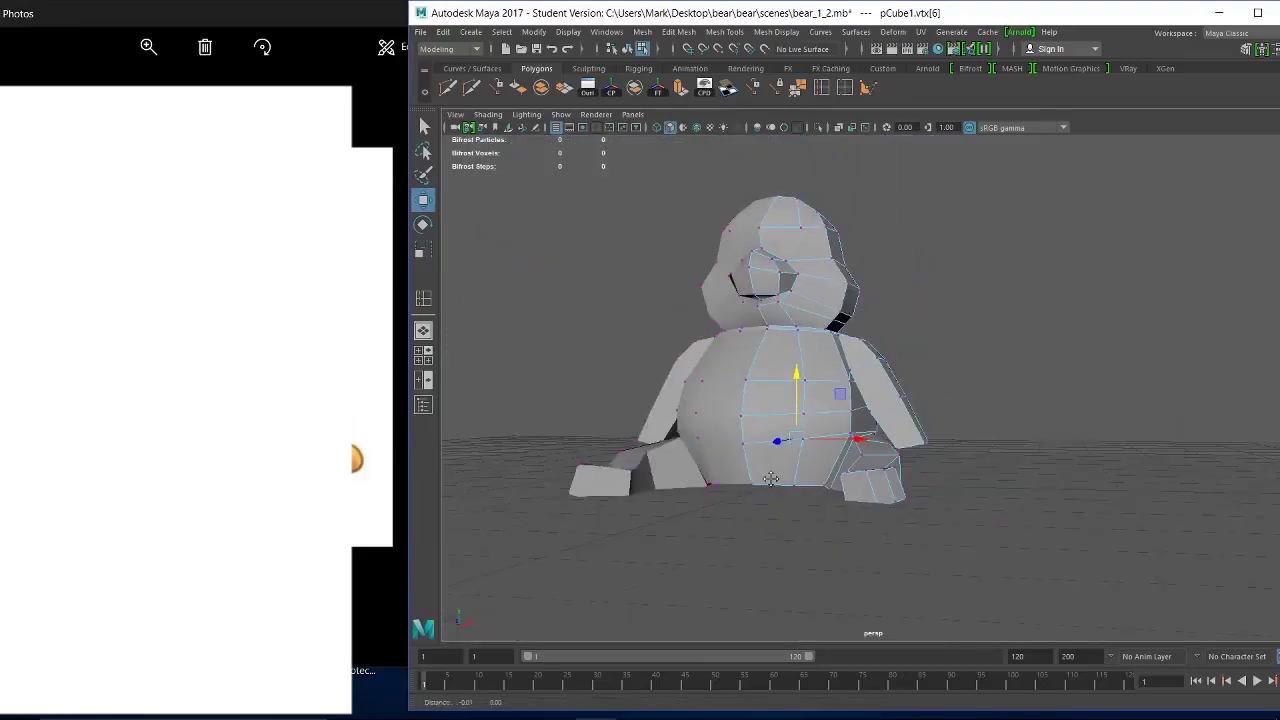
alt+drag(771, 480, 877, 513)
scroll(845, 483, up, 5)
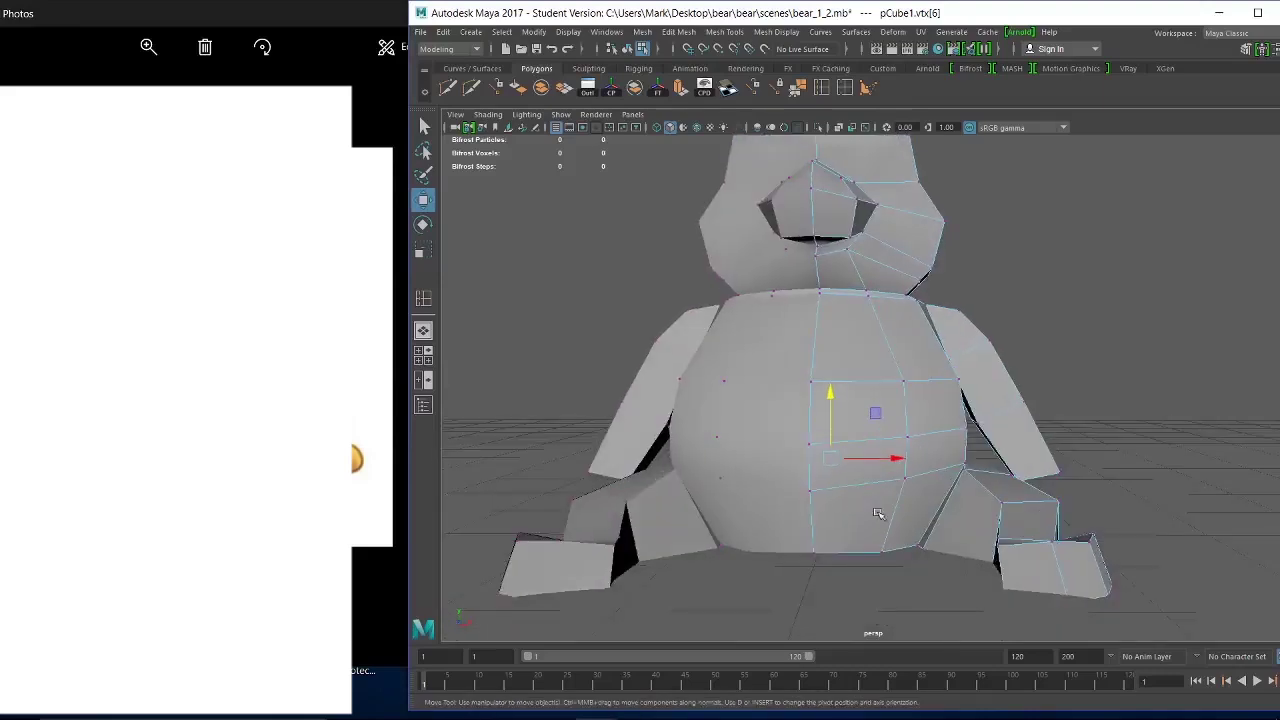
alt+drag(1040, 560, 1108, 520)
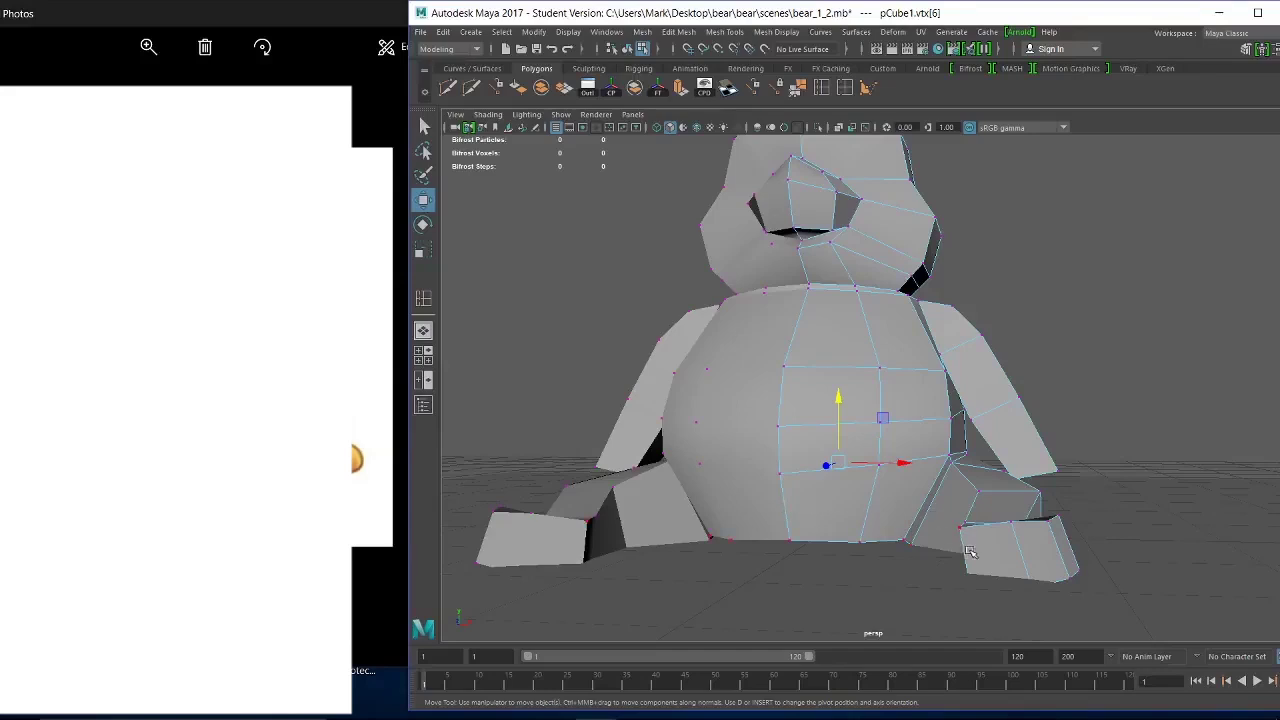
alt+drag(1070, 577, 925, 577)
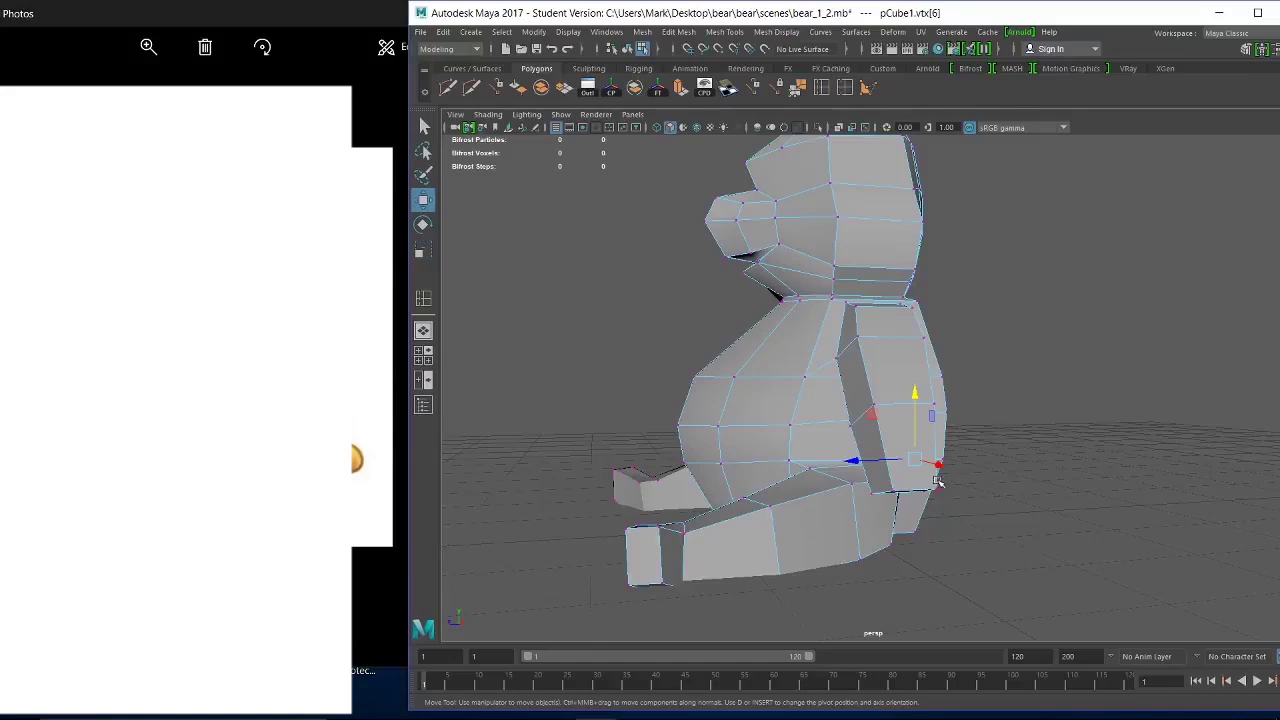
alt+drag(938, 482, 905, 530)
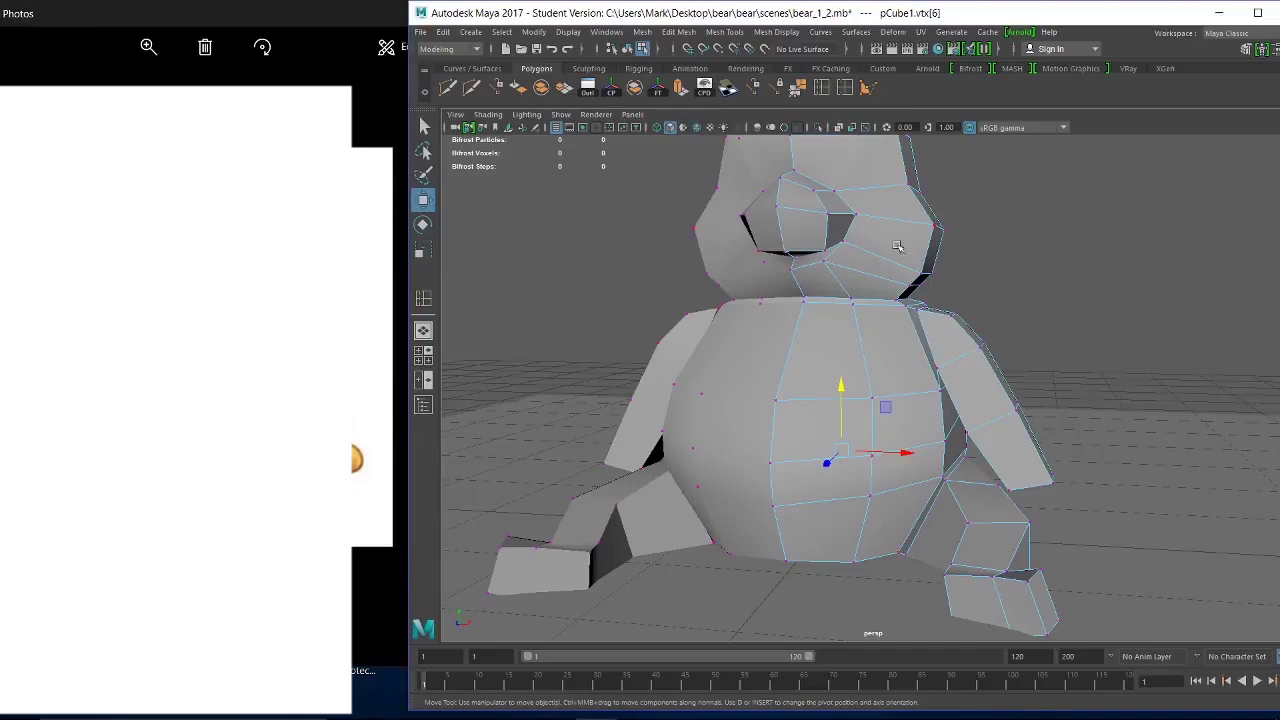
Select the outer corner vertices of the upper neck edge and move them slightly outward.
alt+middle_drag(920, 280, 886, 326)
alt+drag(886, 326, 900, 326)
alt+right_drag(898, 322, 940, 440)
alt+middle_drag(894, 333, 920, 369)
alt+right_drag(898, 317, 906, 345)
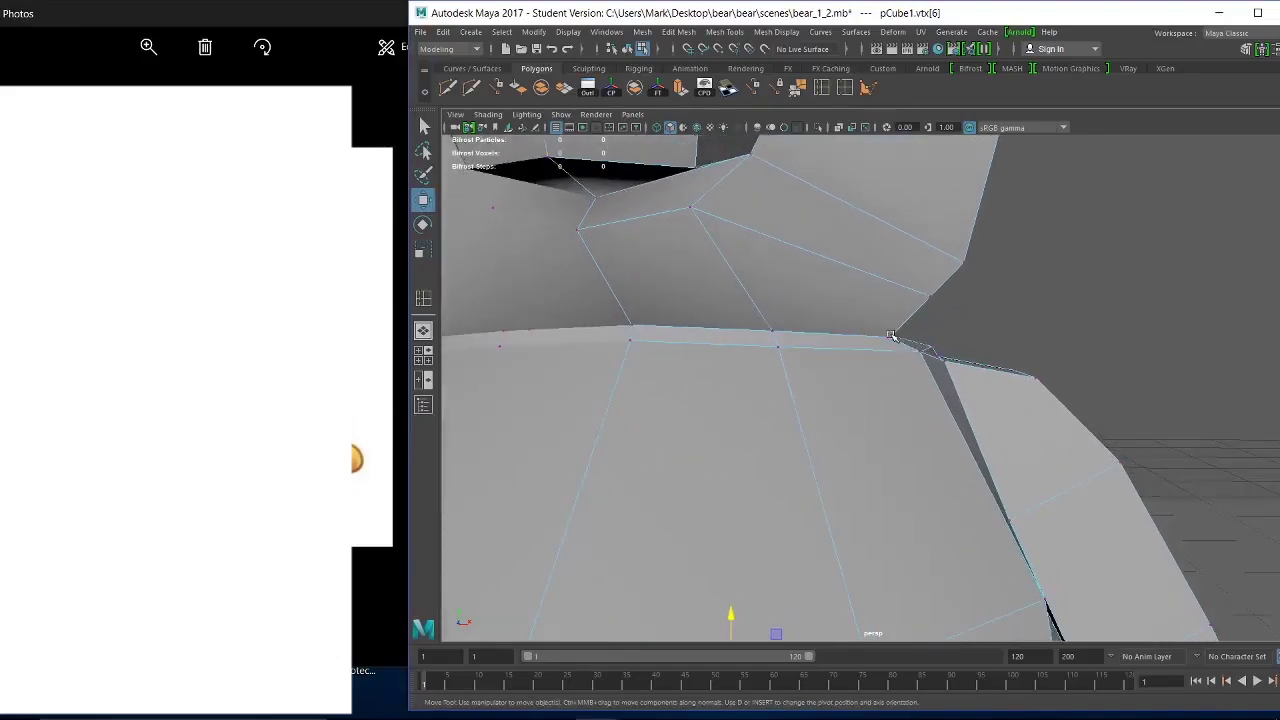
drag(910, 318, 976, 367)
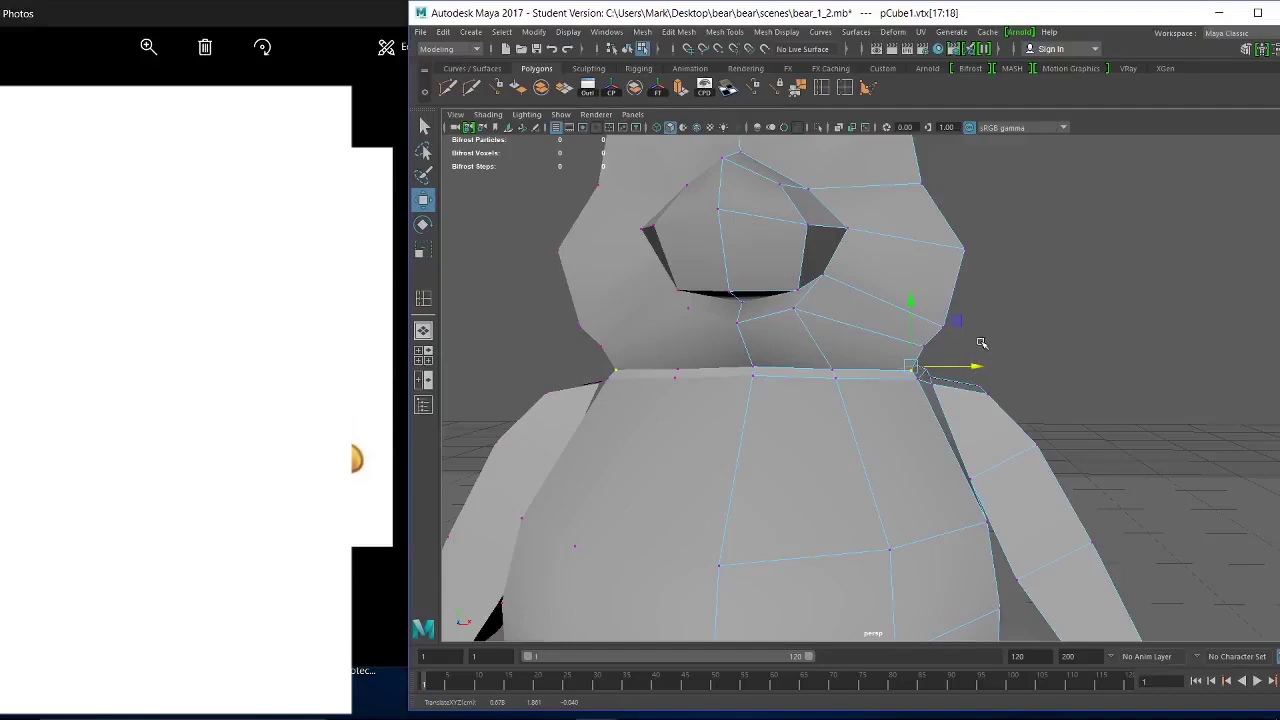
Move the lower cheek vertices slightly outward, and move the jaw vertices below them up and outward to round the cheeks.
alt+drag(982, 343, 974, 246)
drag(1002, 297, 1015, 296)
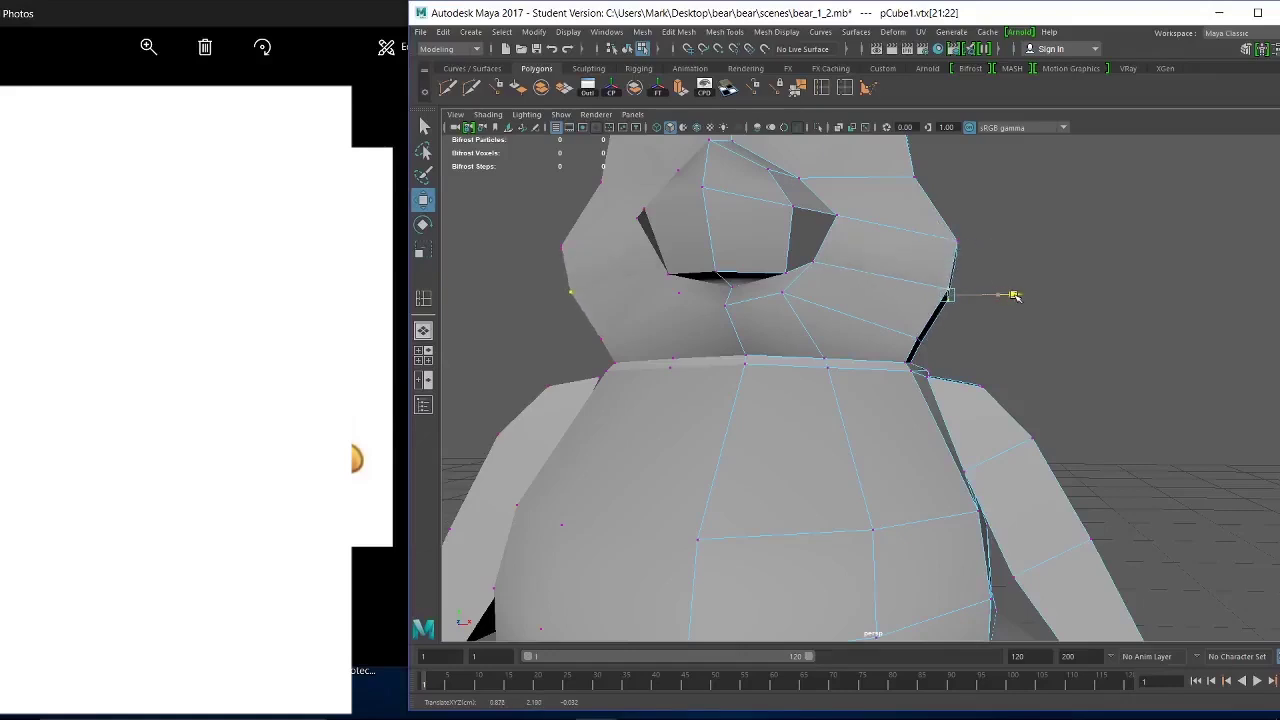
click(934, 350)
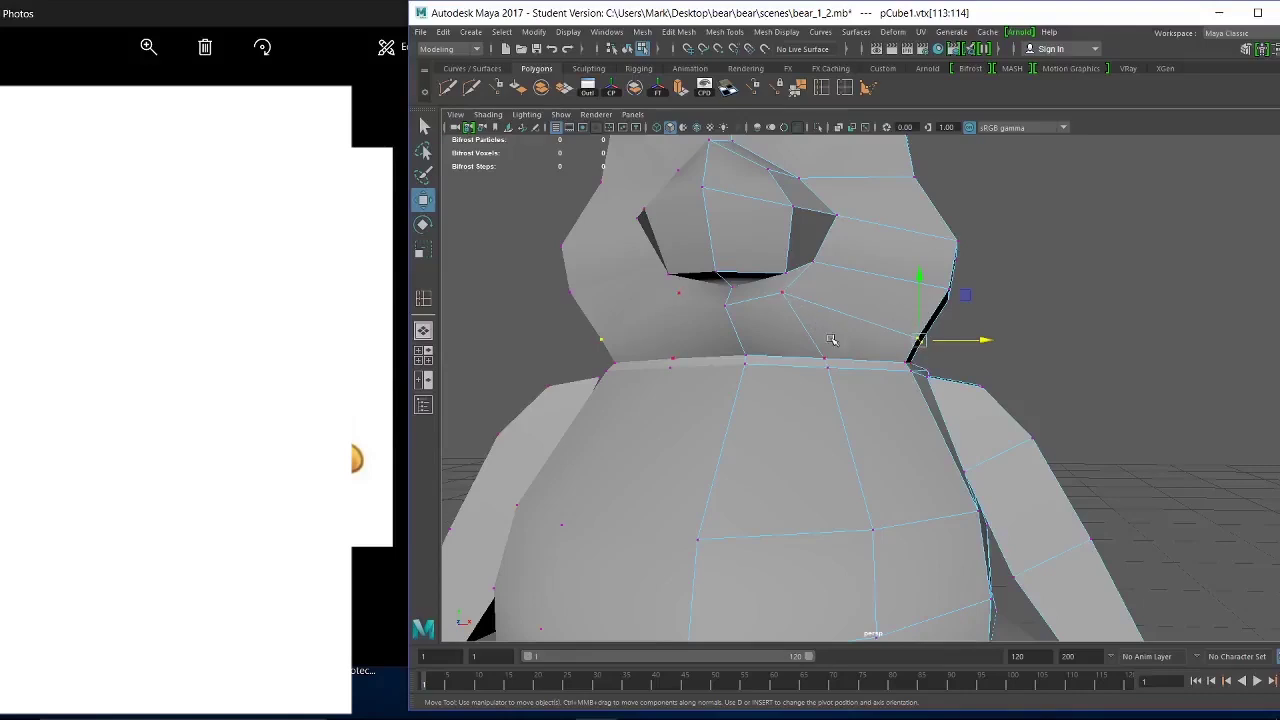
drag(918, 278, 920, 259)
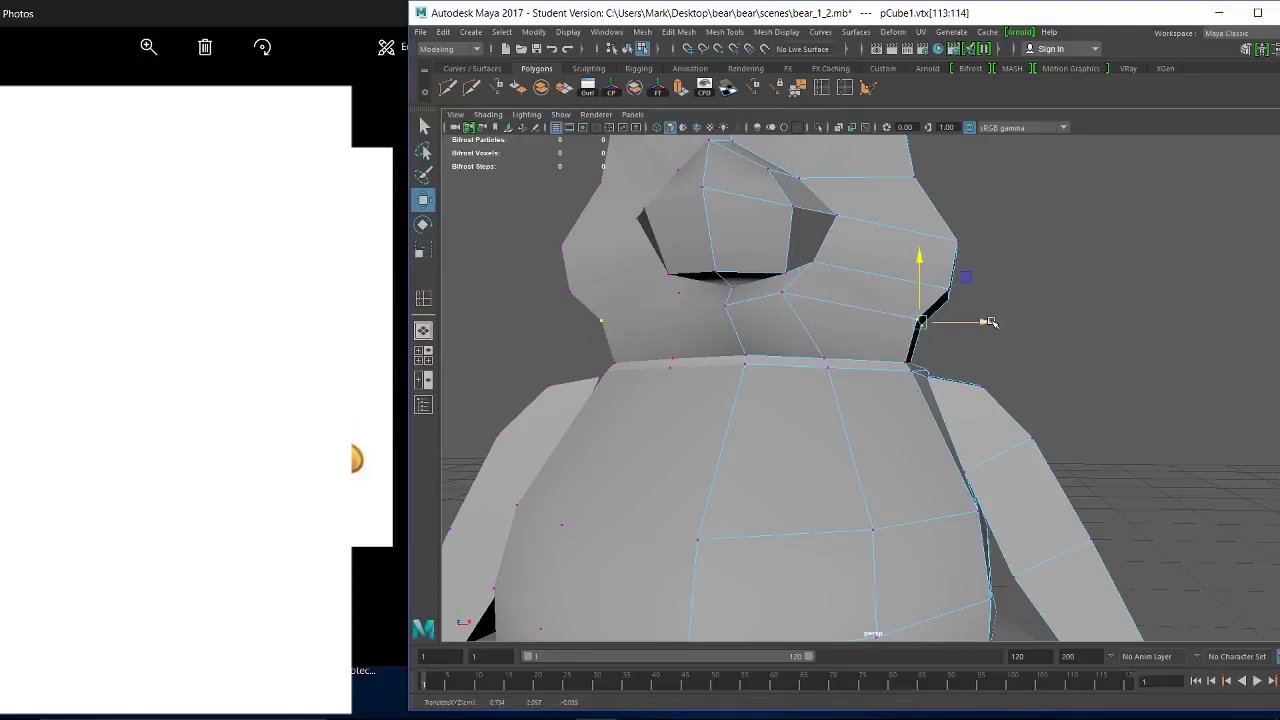
drag(990, 321, 1006, 325)
alt+right_drag(925, 328, 830, 325)
alt+drag(860, 320, 901, 333)
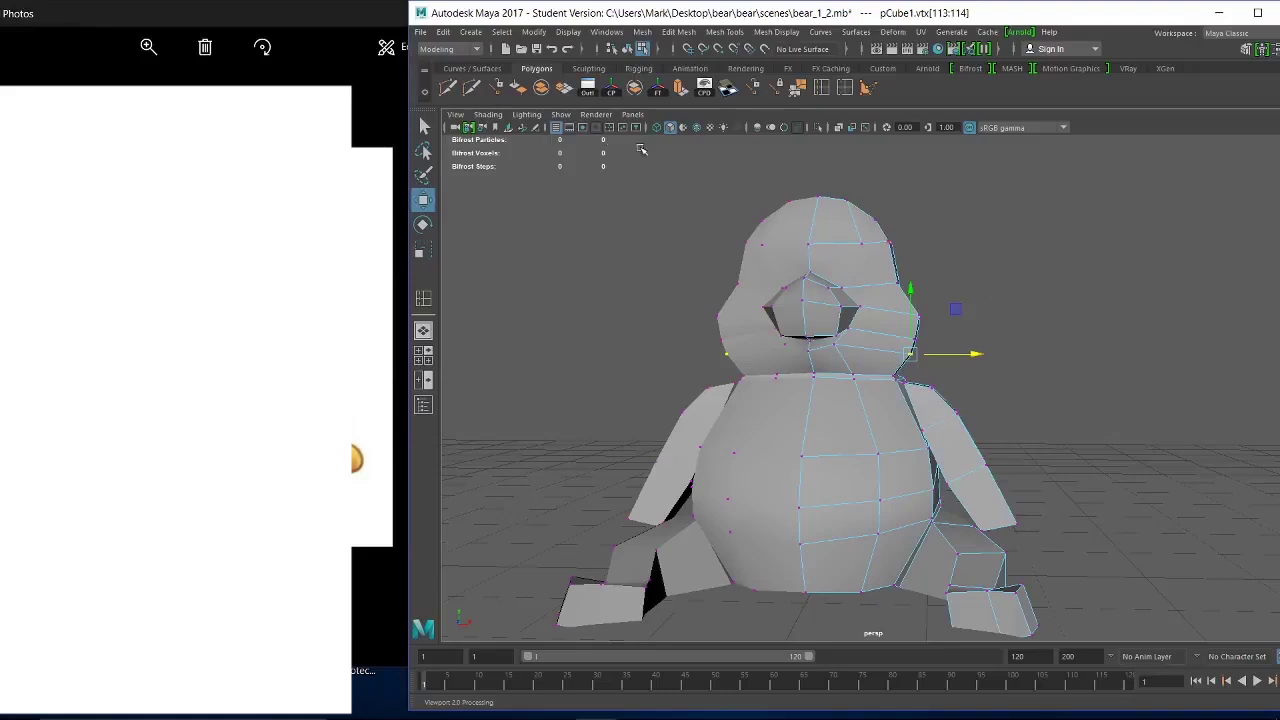
Cut a new vertical edge line with Multi-Cut from the forehead vertex down across the cheek to the neck.
click(472, 87)
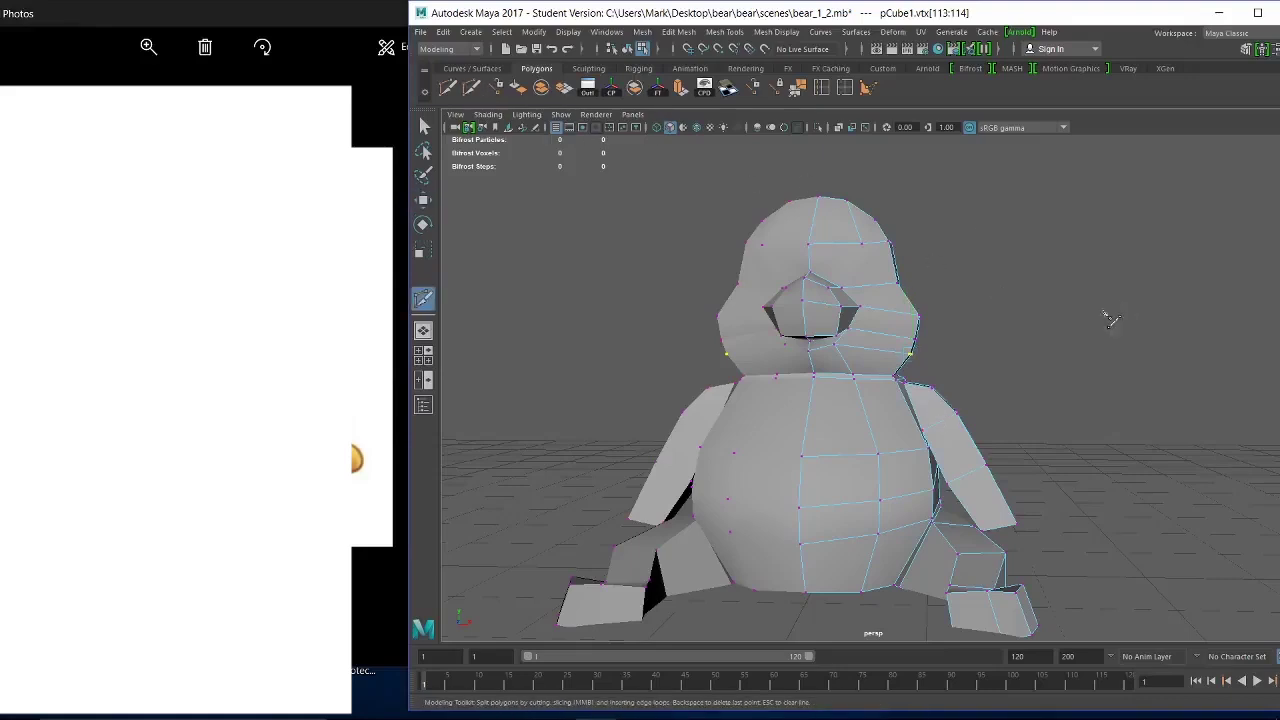
alt+right_drag(942, 215, 940, 260)
alt+middle_drag(910, 242, 920, 303)
mouse_move(862, 255)
alt+mouse_down()
mouse_move(896, 258)
mouse_move(884, 252)
alt+mouse_up()
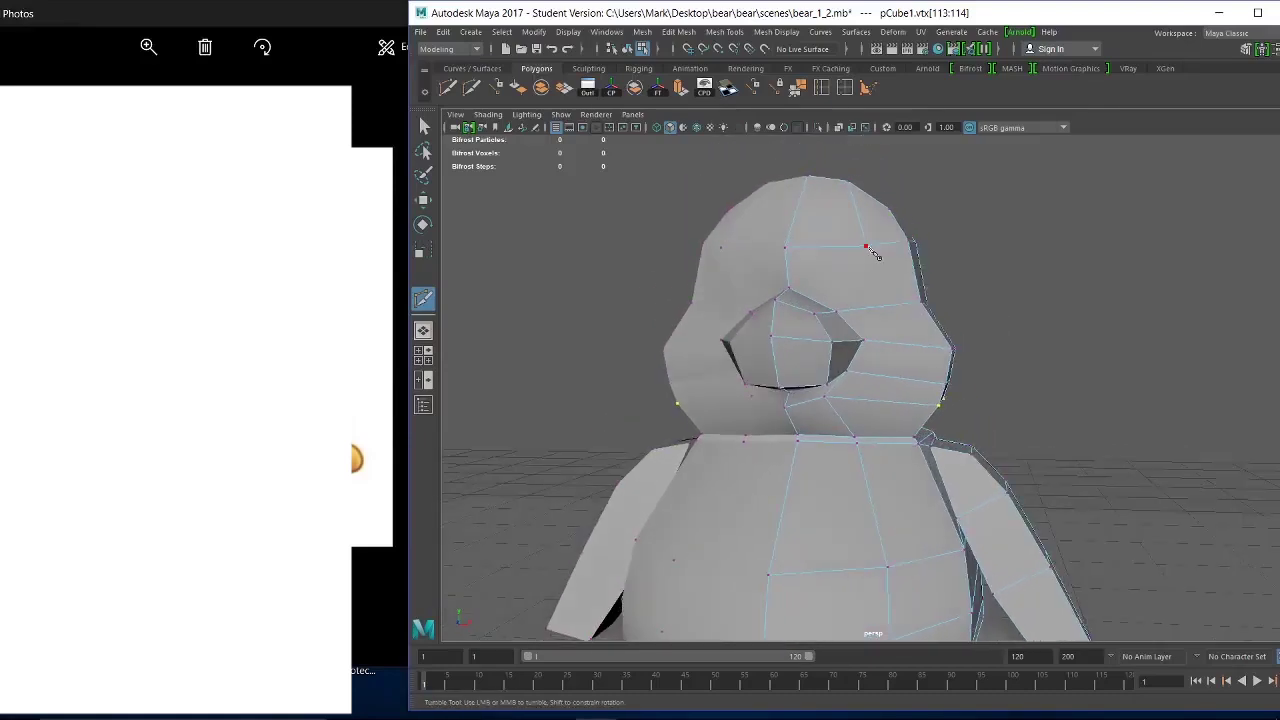
click(895, 283)
click(900, 305)
click(914, 345)
click(902, 378)
click(891, 401)
click(887, 437)
right_click(1114, 405)
Move the new cheek edge line's vertex at brow level forward toward the muzzle.
alt+drag(1005, 340, 934, 334)
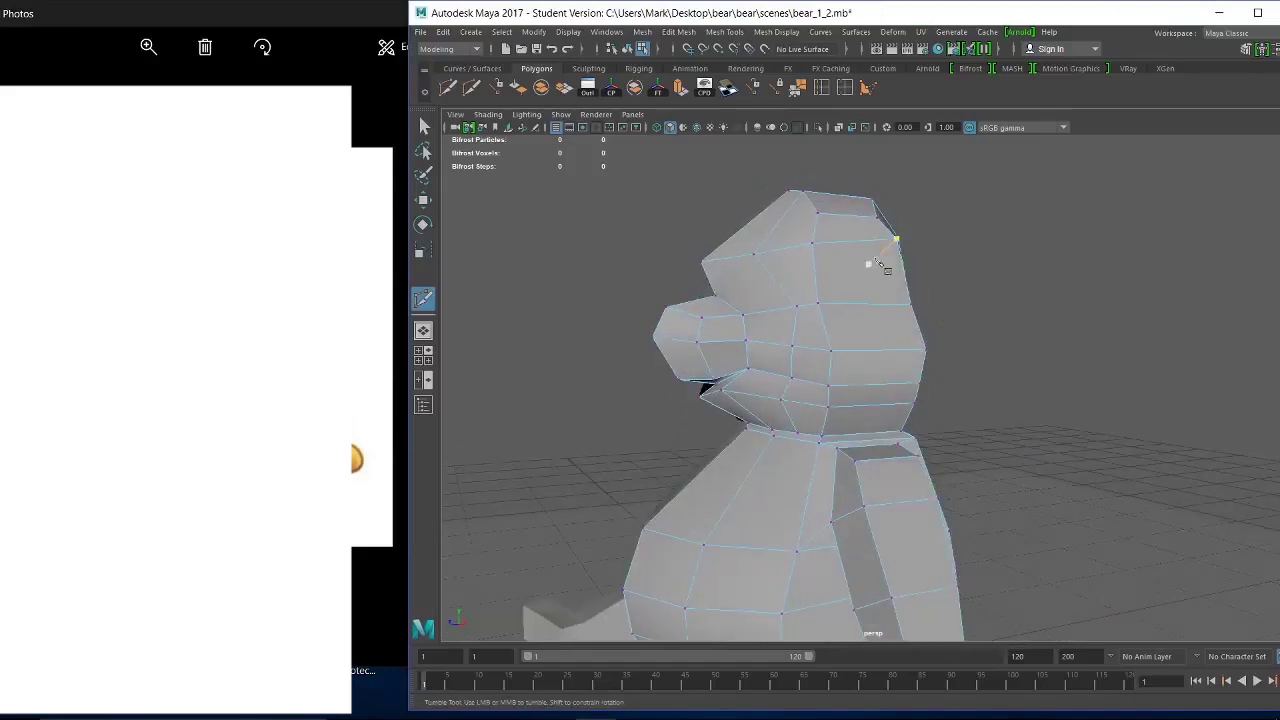
mouse_move(733, 272)
alt+mouse_down()
mouse_move(800, 286)
mouse_move(748, 278)
alt+mouse_up()
key(w)
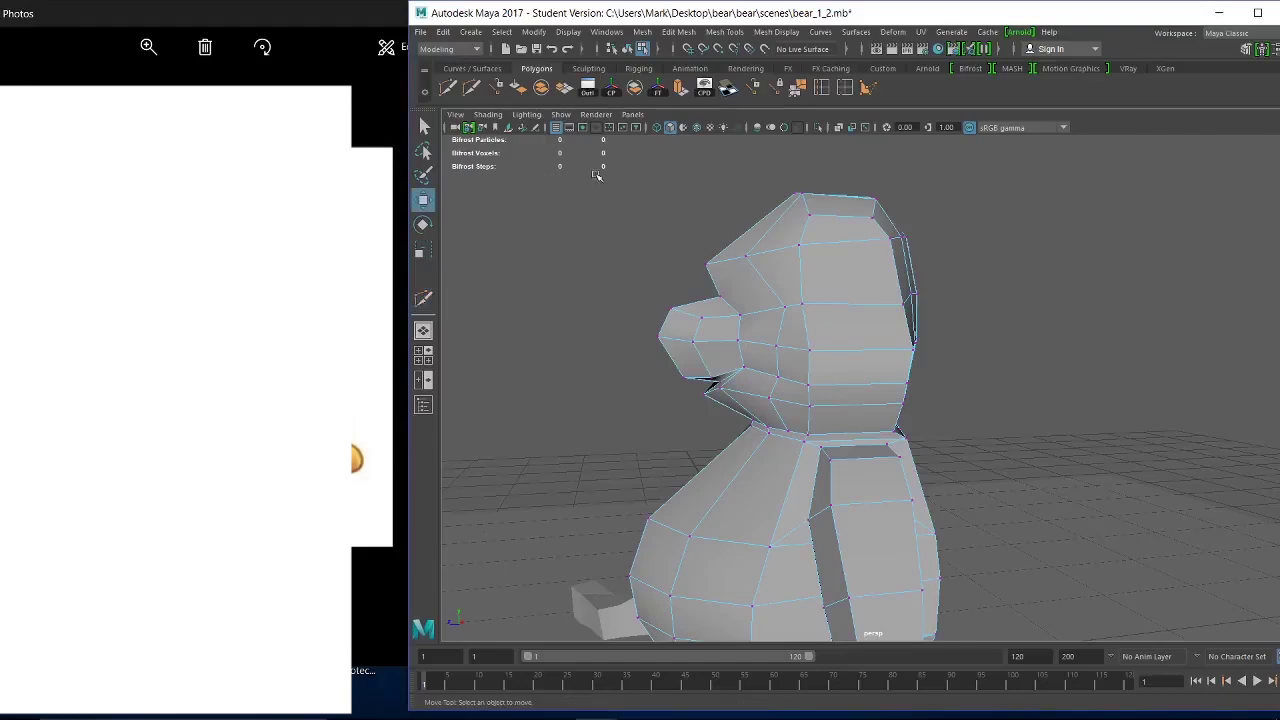
click(785, 307)
drag(741, 306, 716, 316)
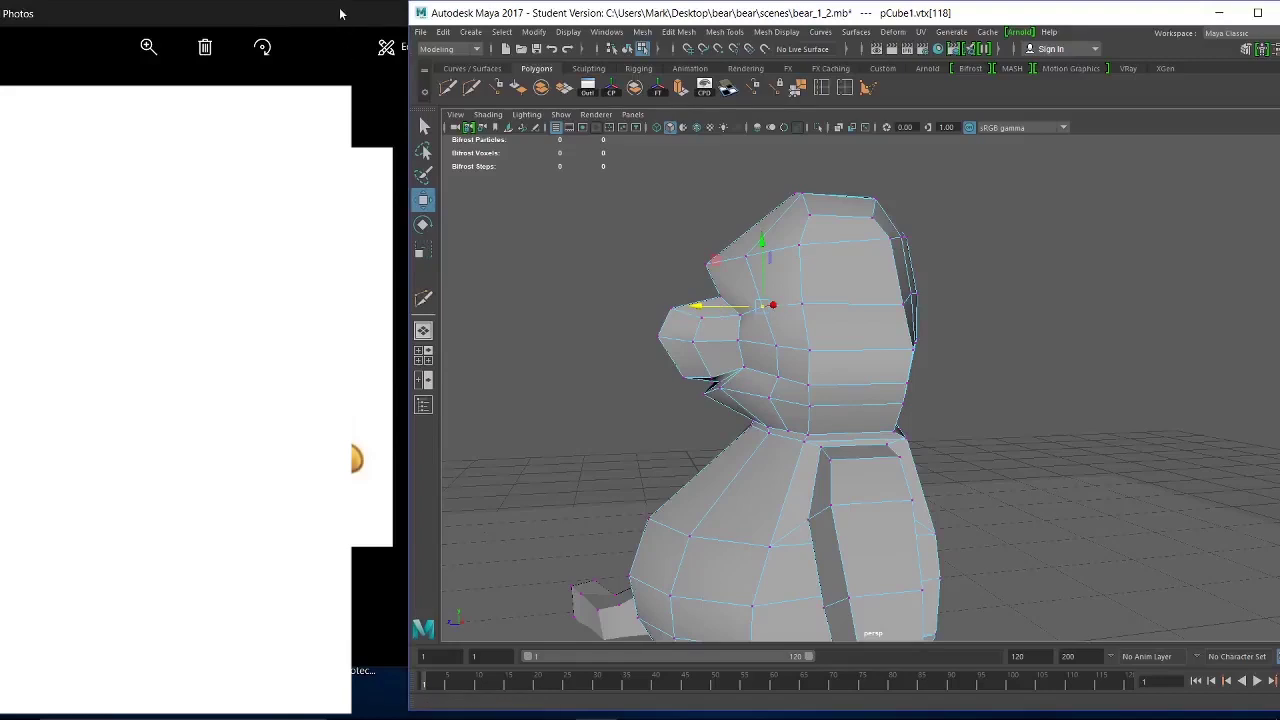
Switch to Photos and examine the bear reference images for the shape of the face.
mouse_move(343, 14)
mouse_down()
mouse_move(366, 53)
mouse_move(329, 2)
mouse_up()
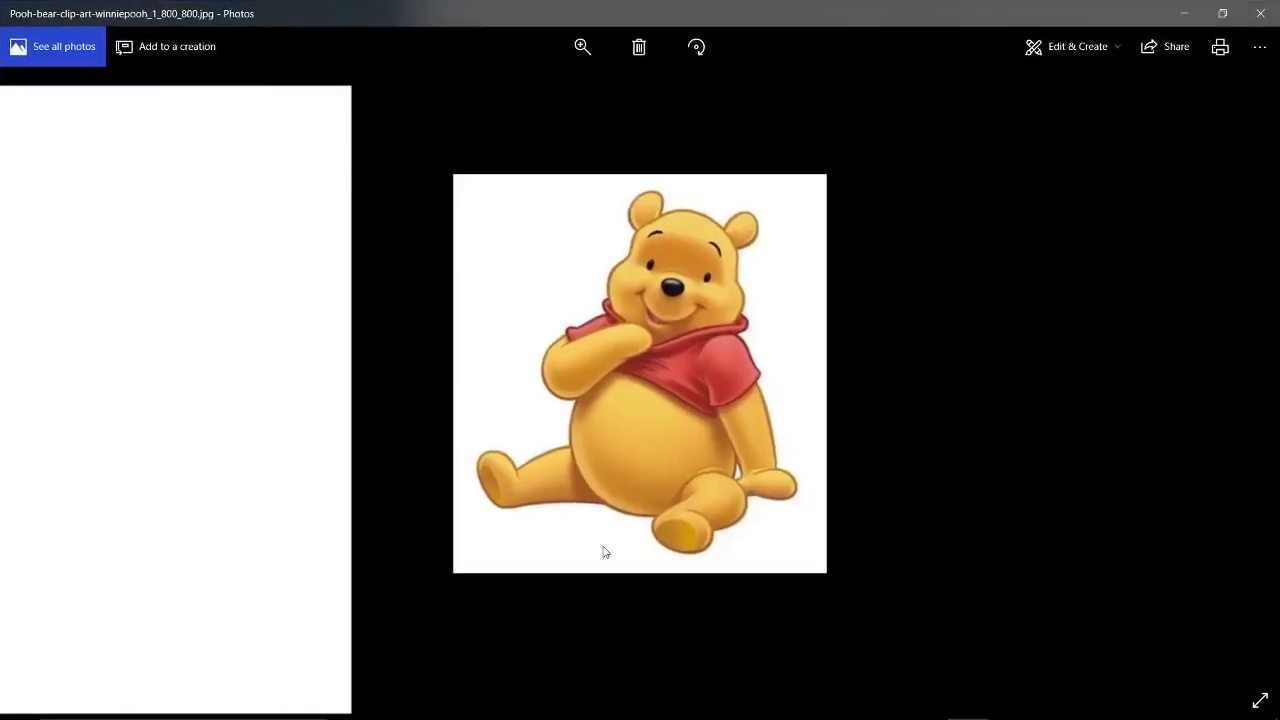
drag(774, 6, 185, 39)
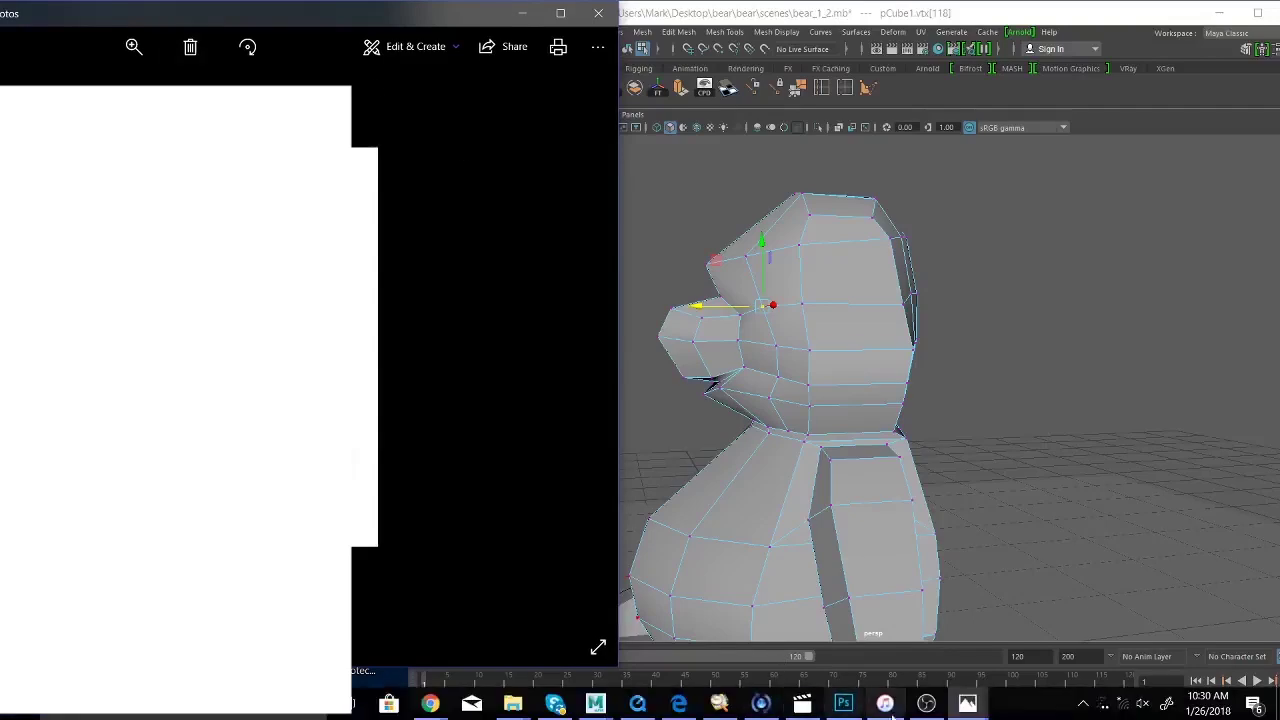
mouse_move(978, 708)
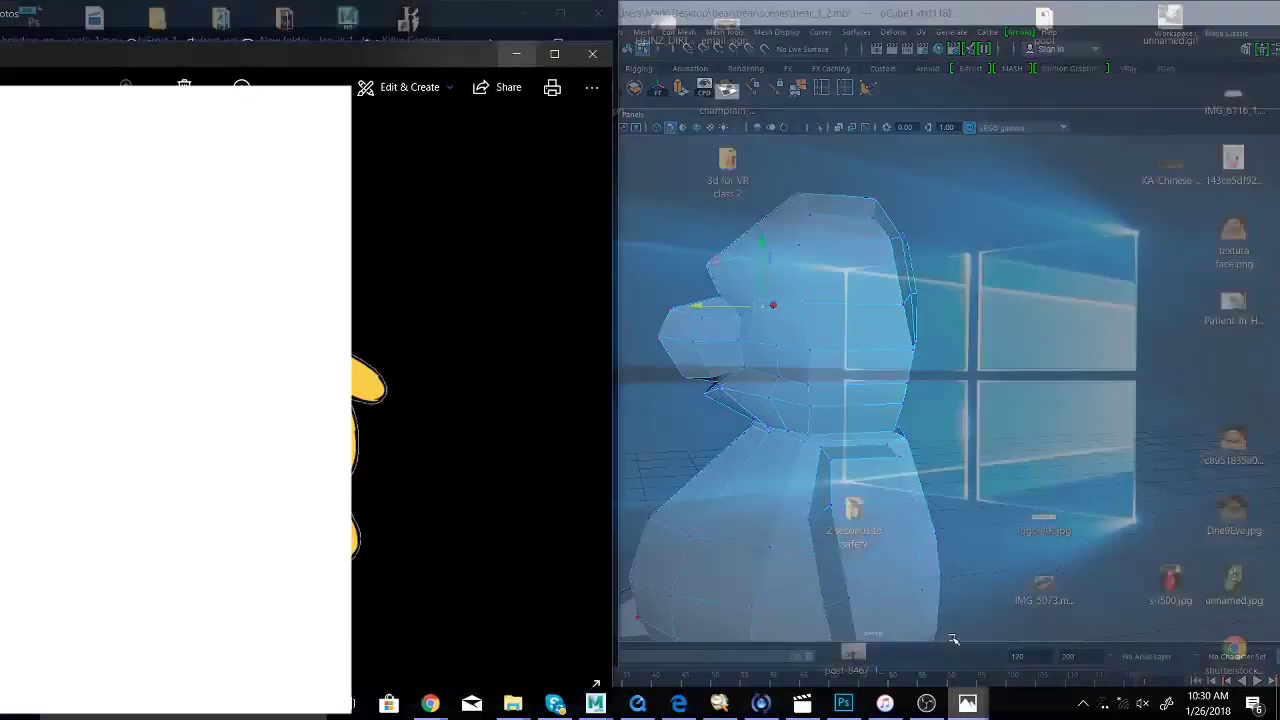
click(958, 640)
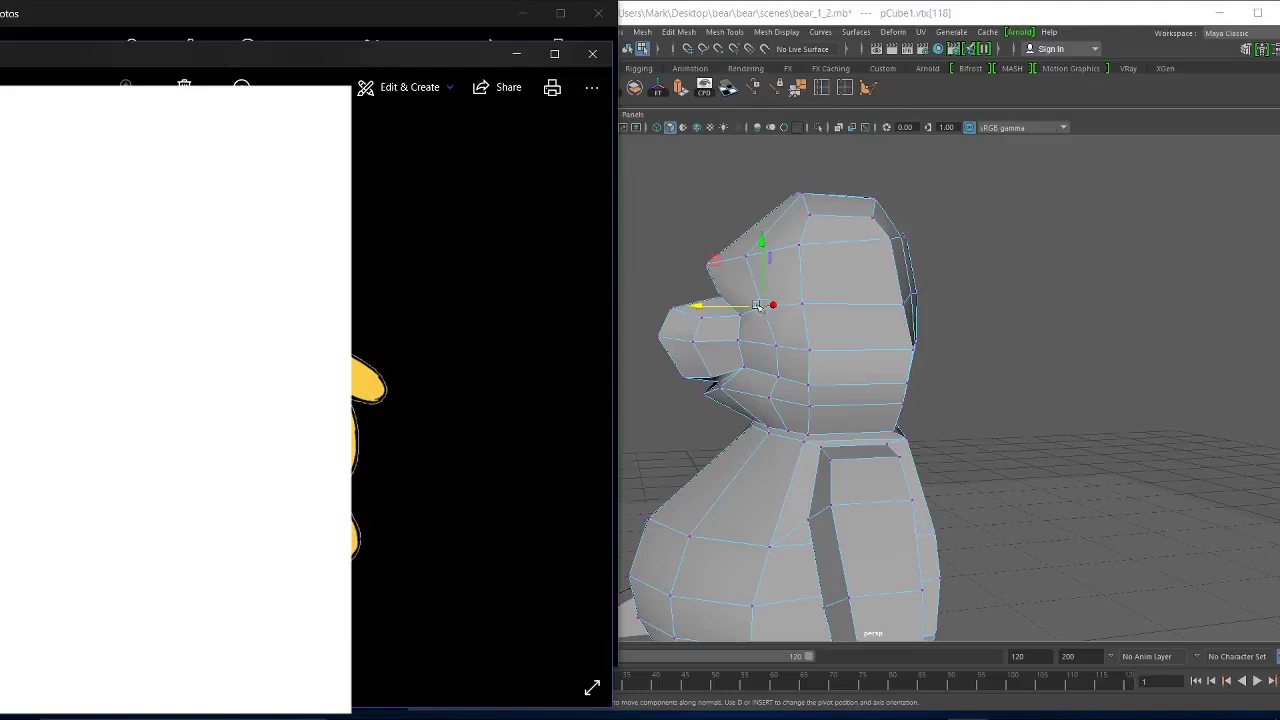
Move the new cheek edge line's mid-cheek vertex and the vertex below it forward toward the muzzle.
click(778, 347)
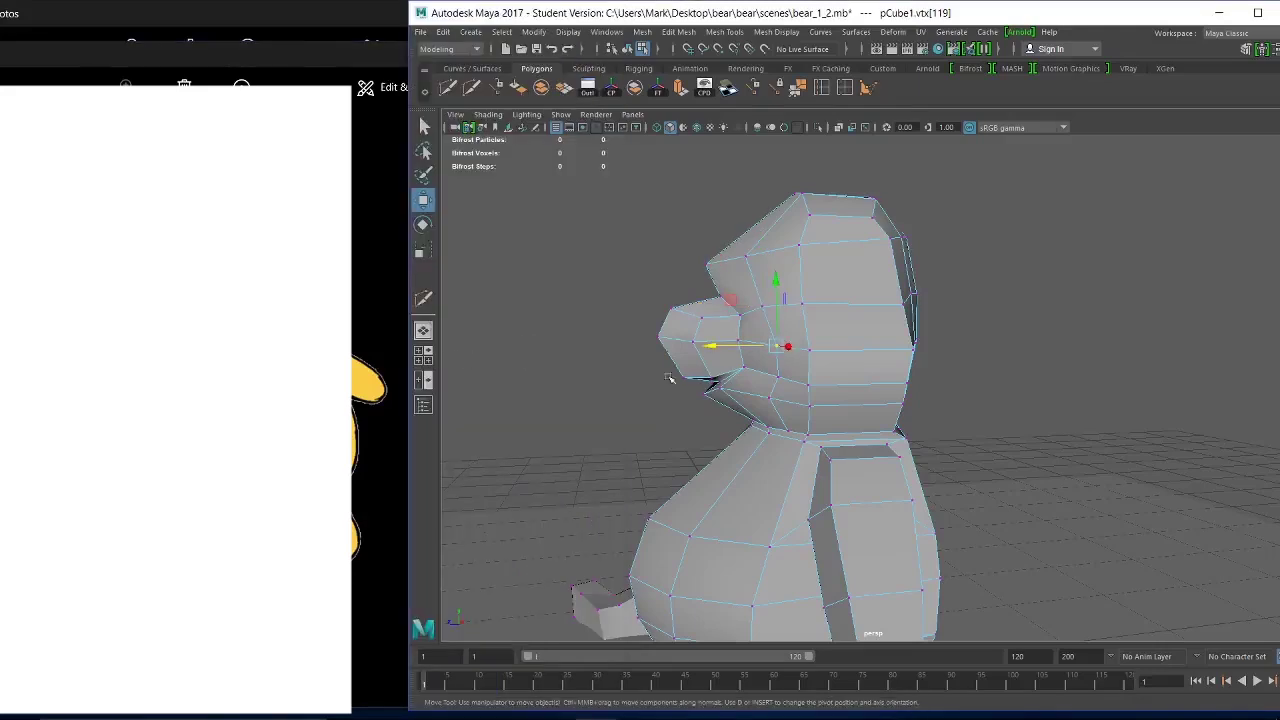
drag(720, 345, 693, 349)
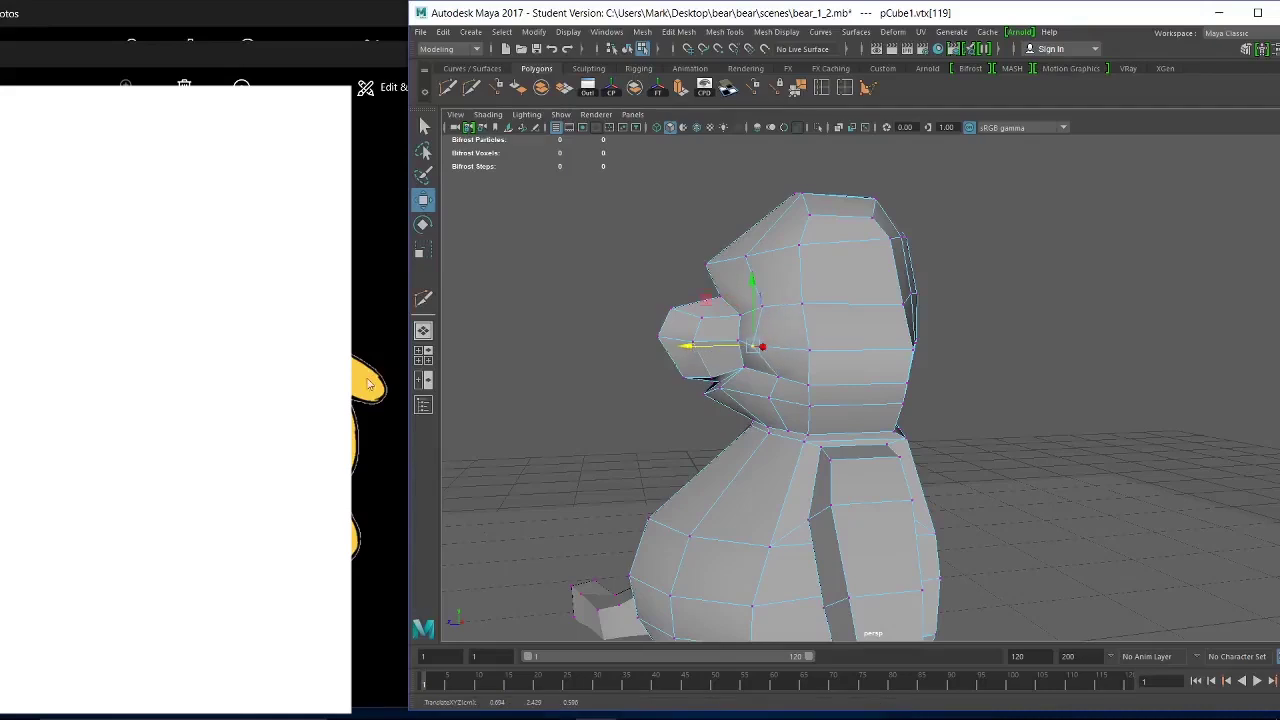
click(778, 378)
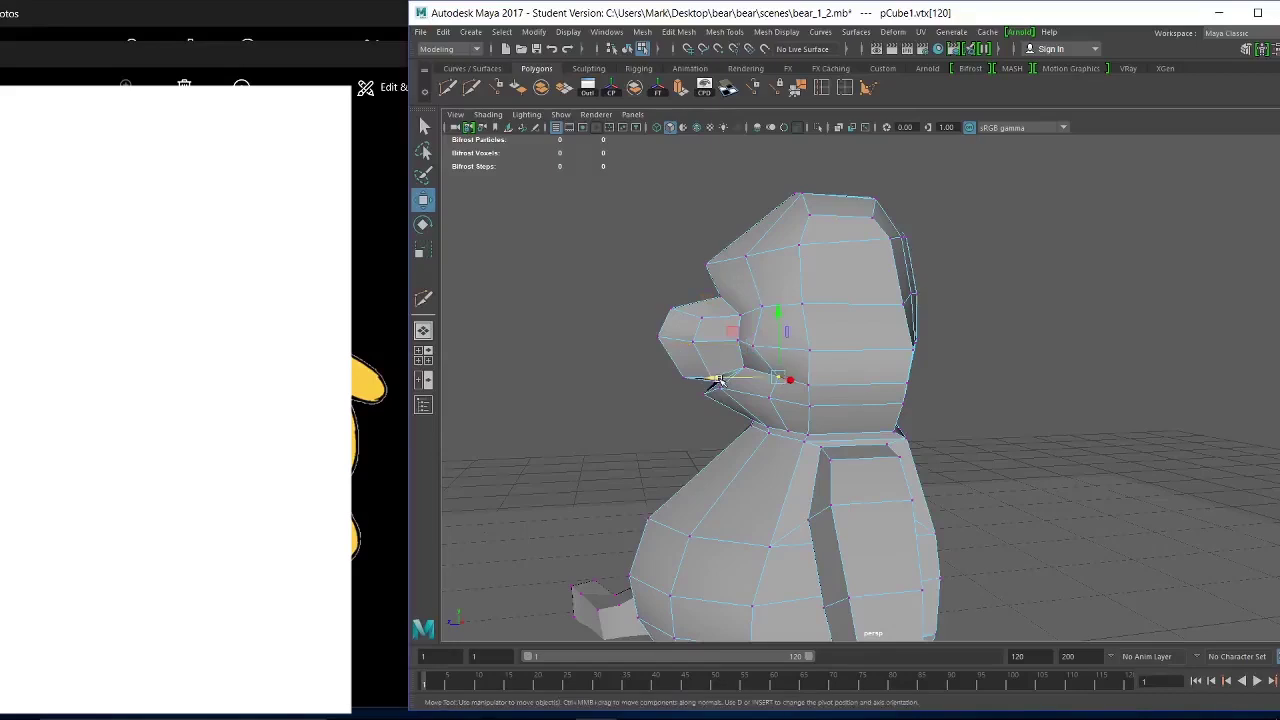
drag(718, 380, 699, 382)
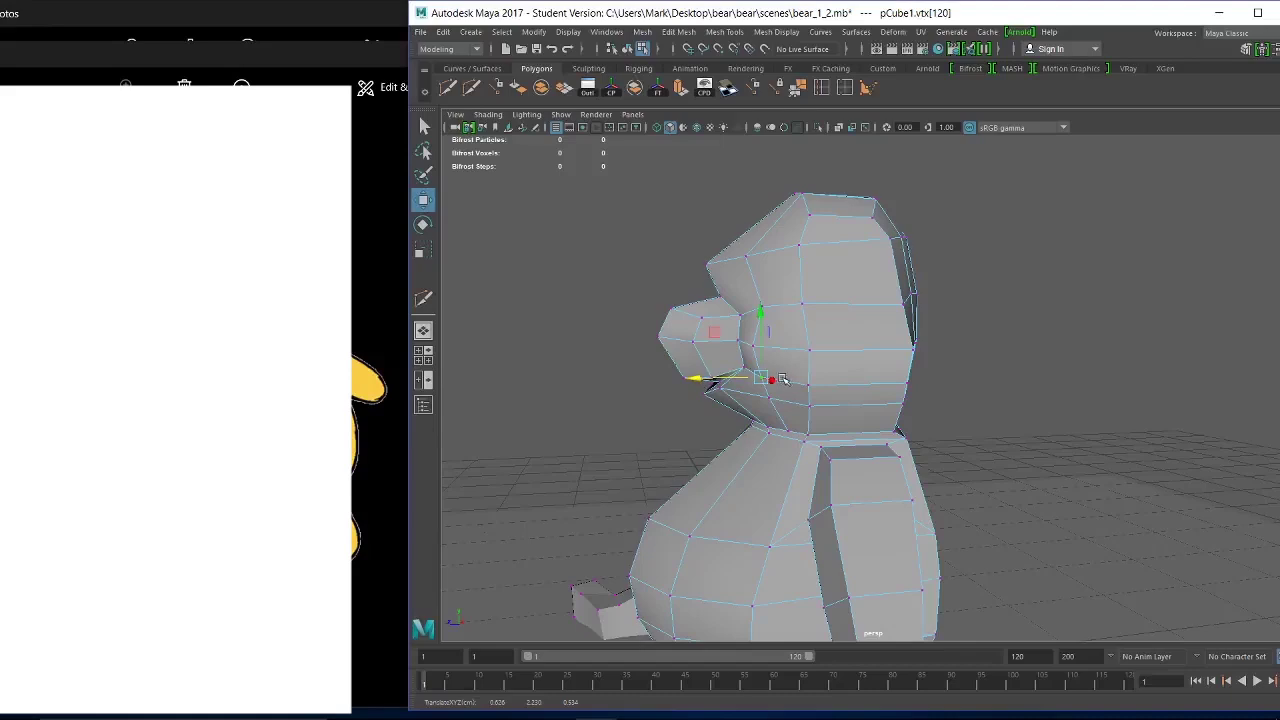
Move the vertices around the side of the muzzle's base forward, away from the cheek.
click(743, 370)
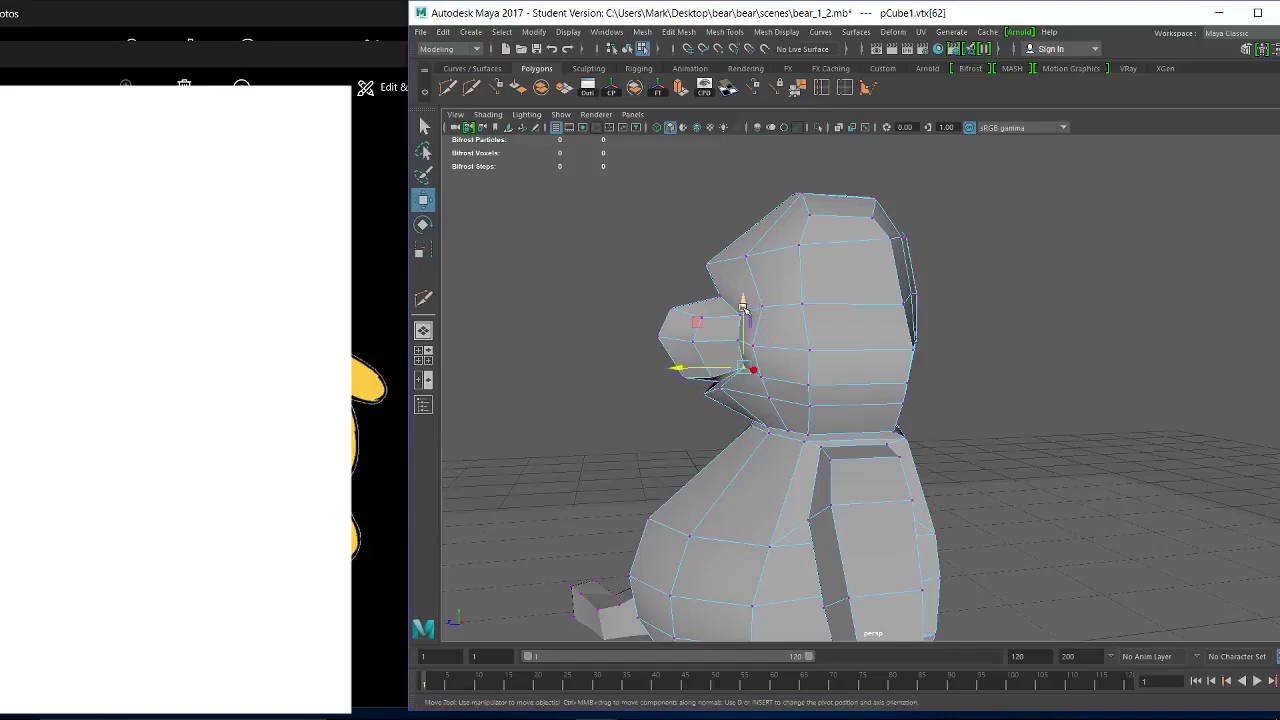
drag(742, 318, 722, 340)
click(738, 341)
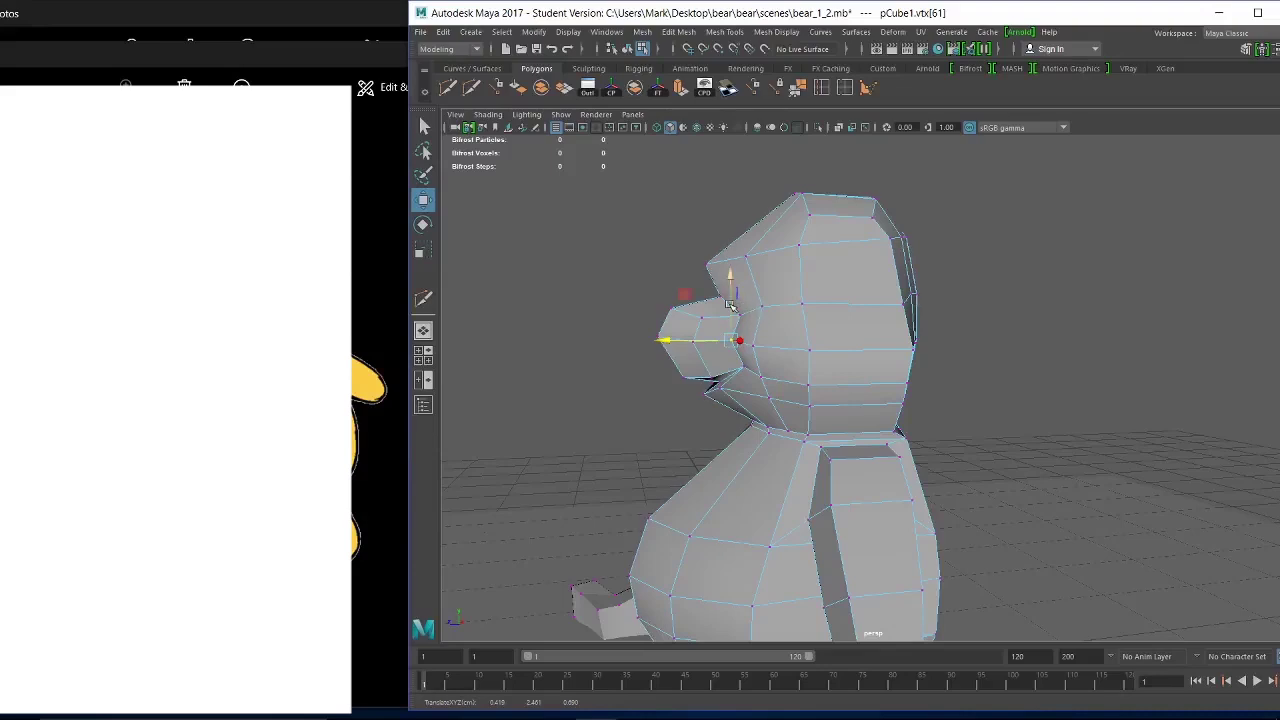
click(748, 316)
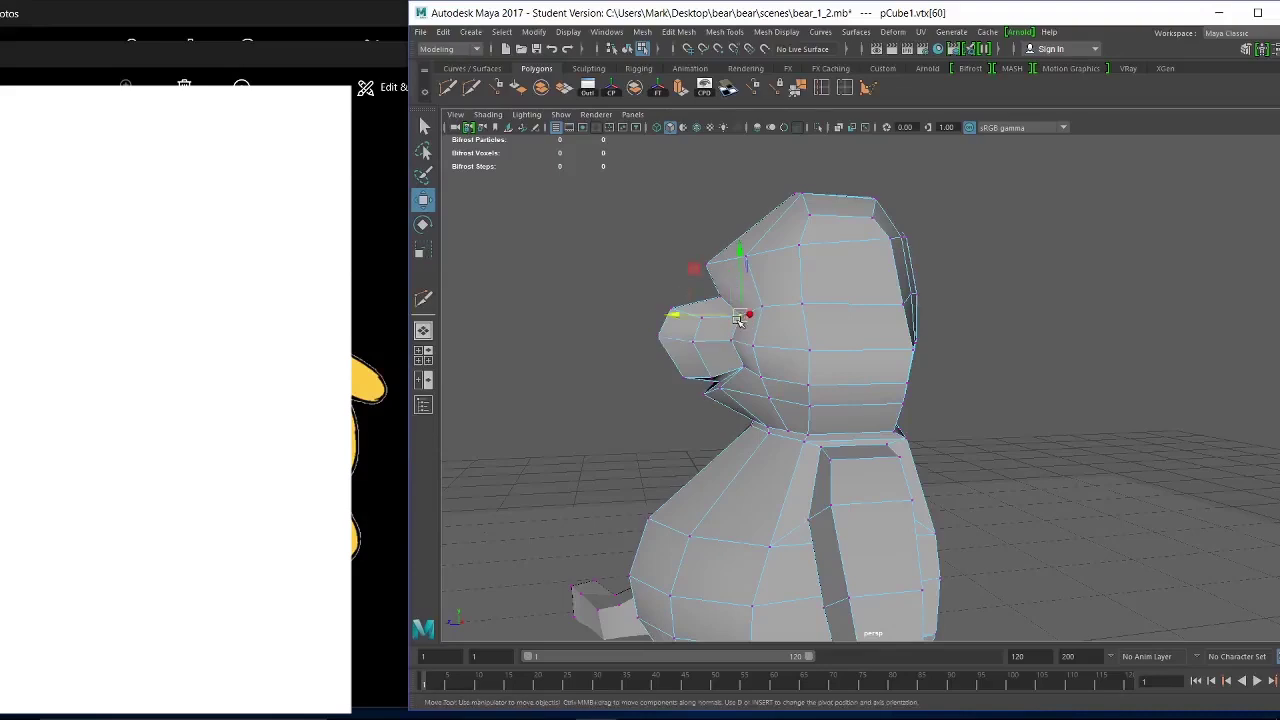
drag(728, 318, 700, 316)
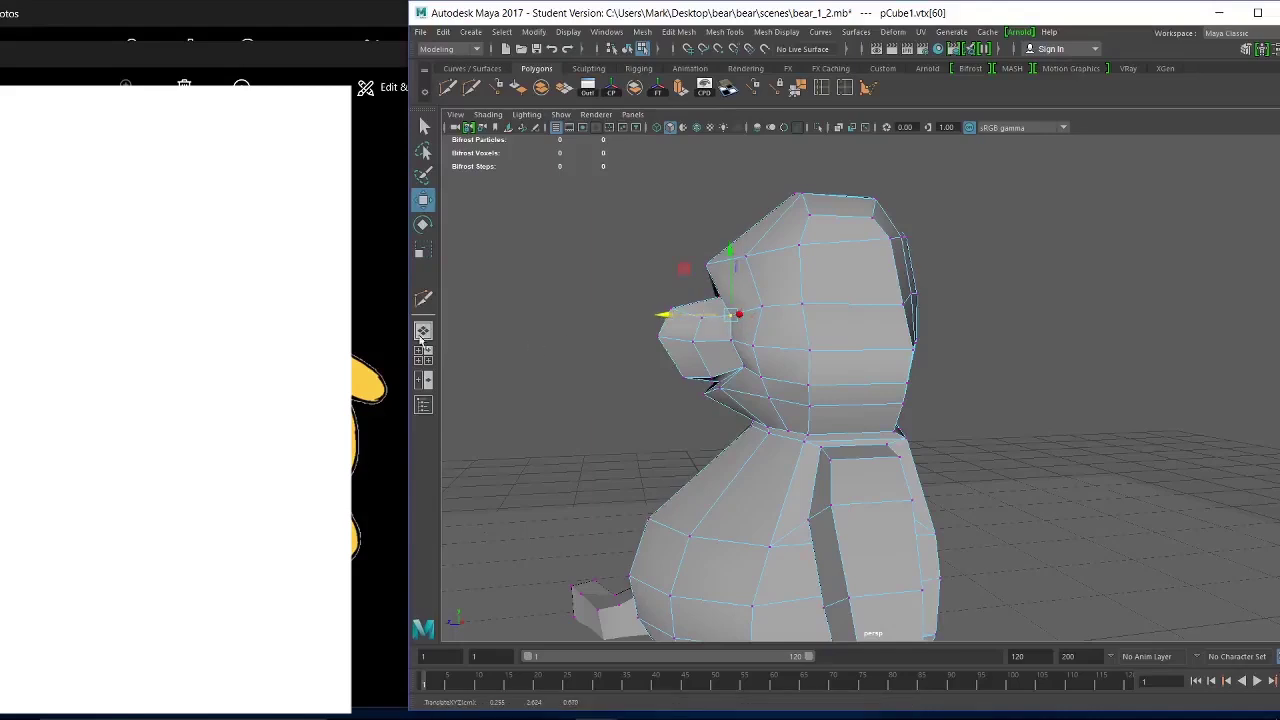
Move the brow vertex beside the front of the forehead slightly forward and down.
click(423, 332)
click(763, 308)
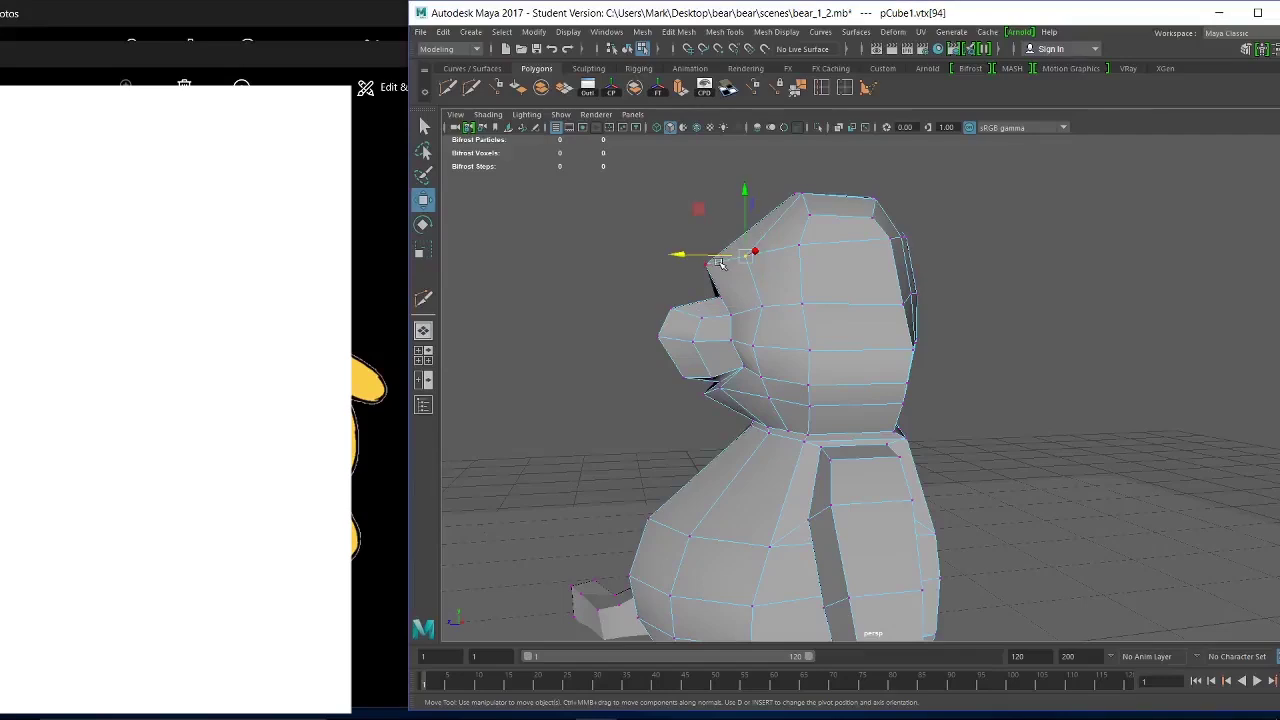
click(741, 251)
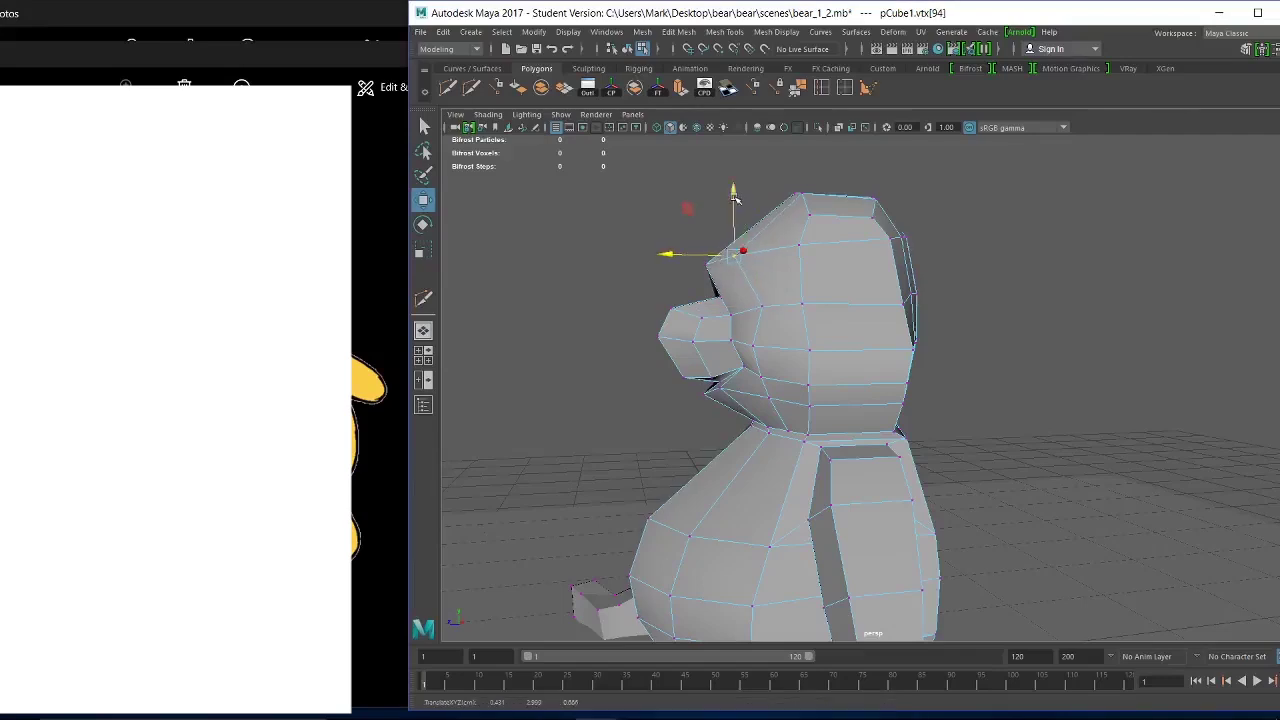
drag(733, 196, 733, 202)
Examine the reshaped cheek and muzzle area from the front and the side.
click(765, 308)
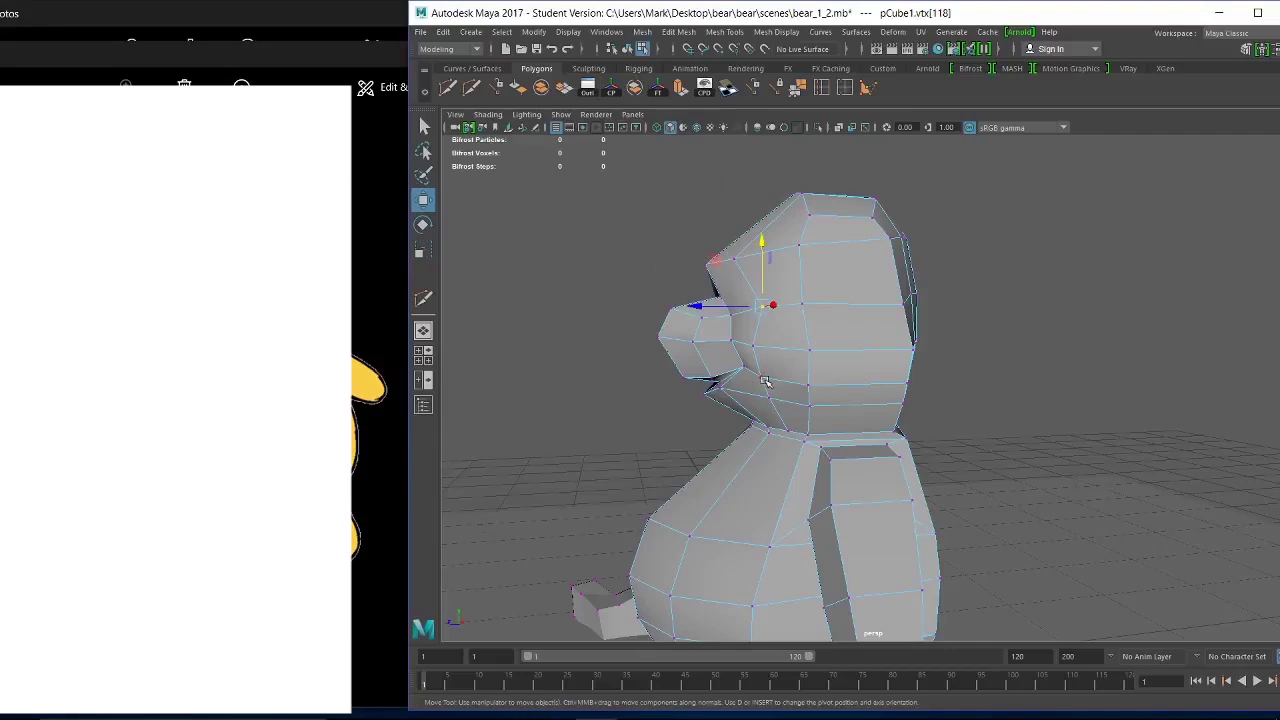
click(765, 383)
alt+drag(760, 410, 895, 415)
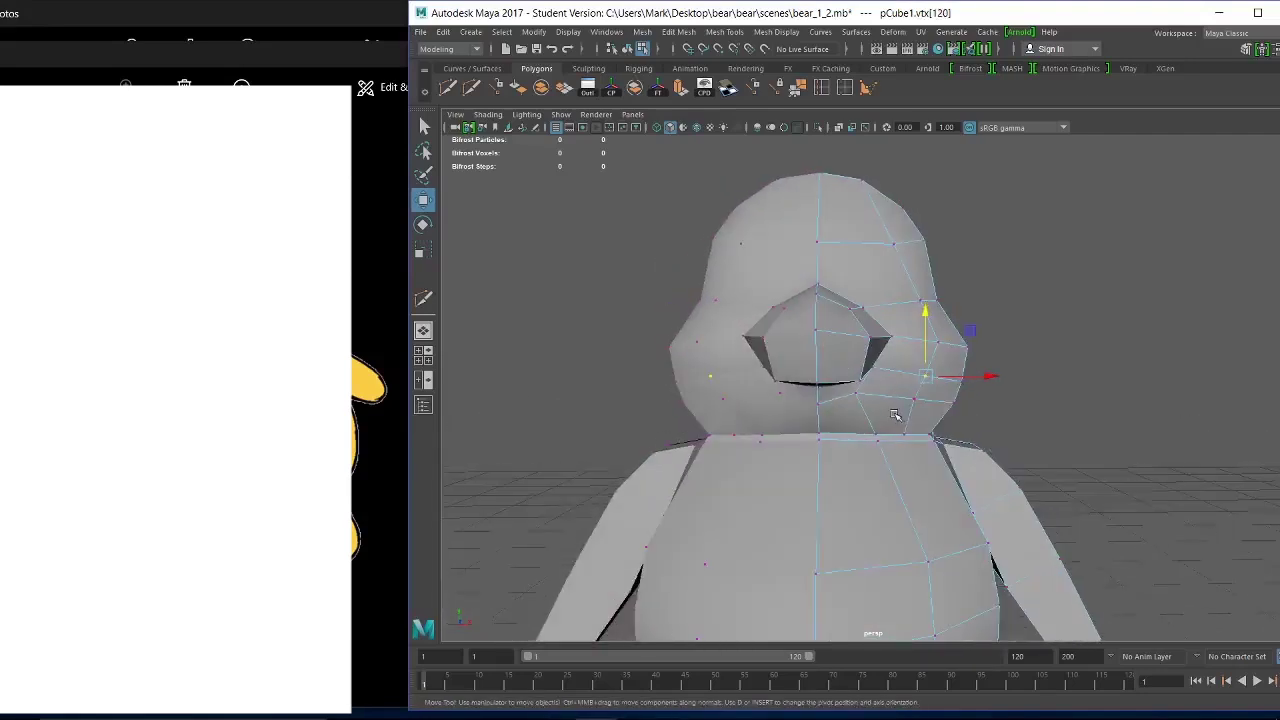
alt+right_drag(895, 414, 731, 380)
alt+drag(731, 380, 606, 375)
alt+right_drag(722, 400, 990, 536)
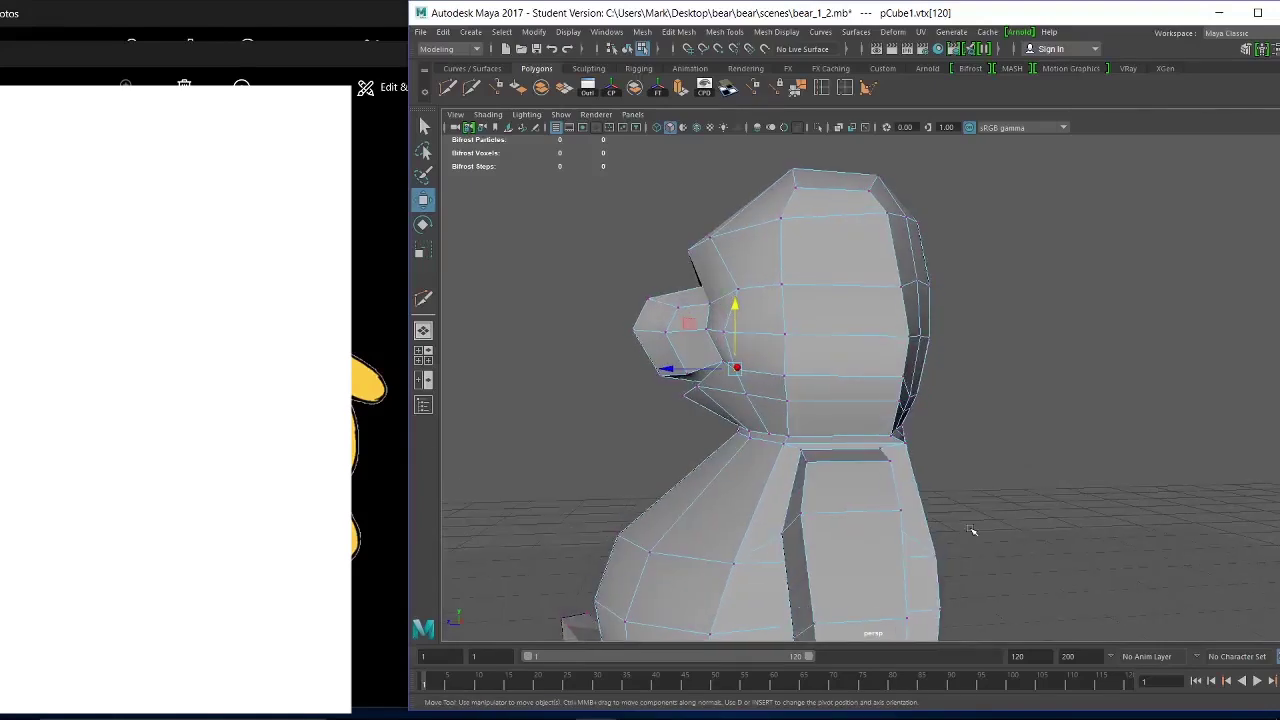
key(super)
key(super)
Move the cheek edge line's neck vertex and its mid-cheek vertex slightly inward toward the face.
alt+drag(646, 408, 858, 478)
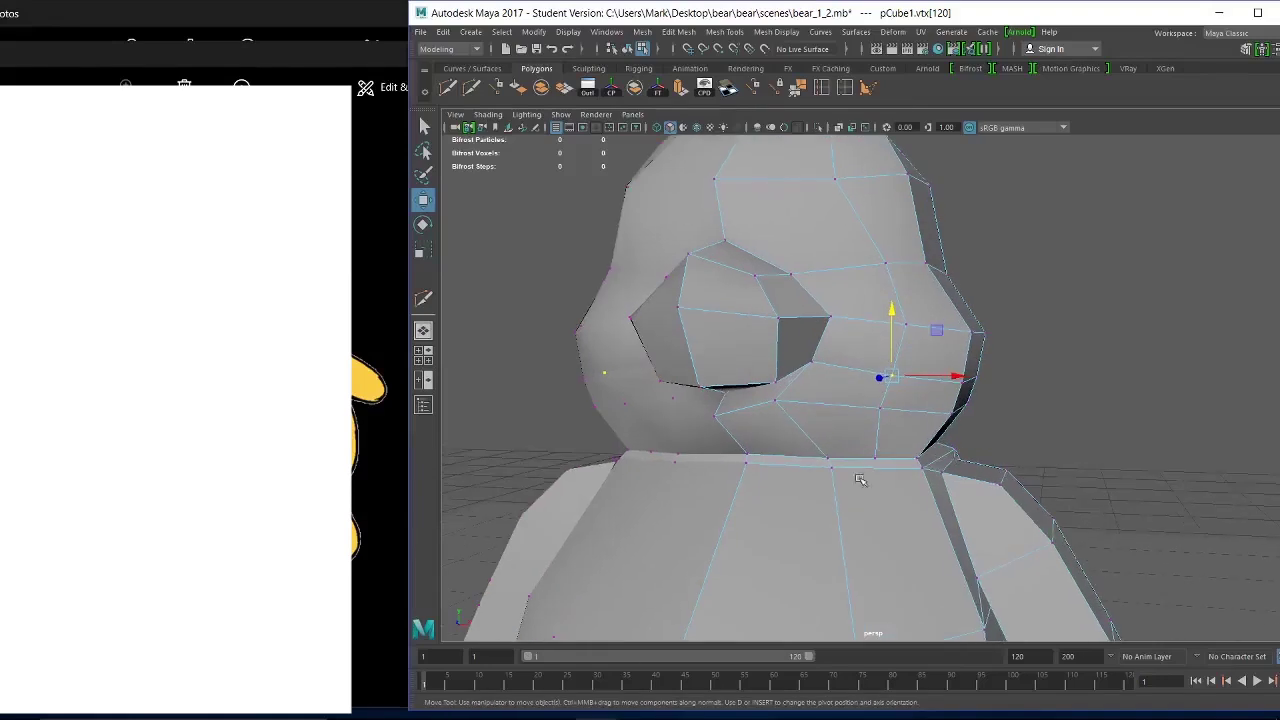
click(884, 463)
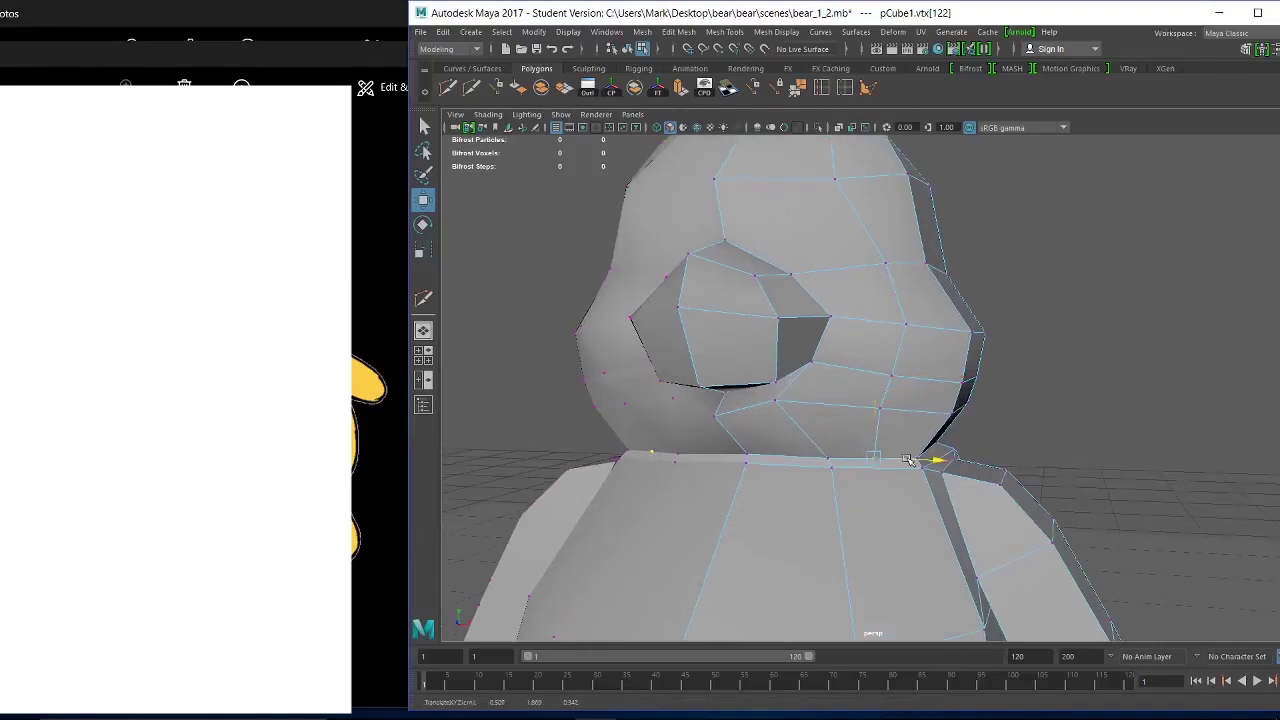
alt+drag(887, 466, 928, 363)
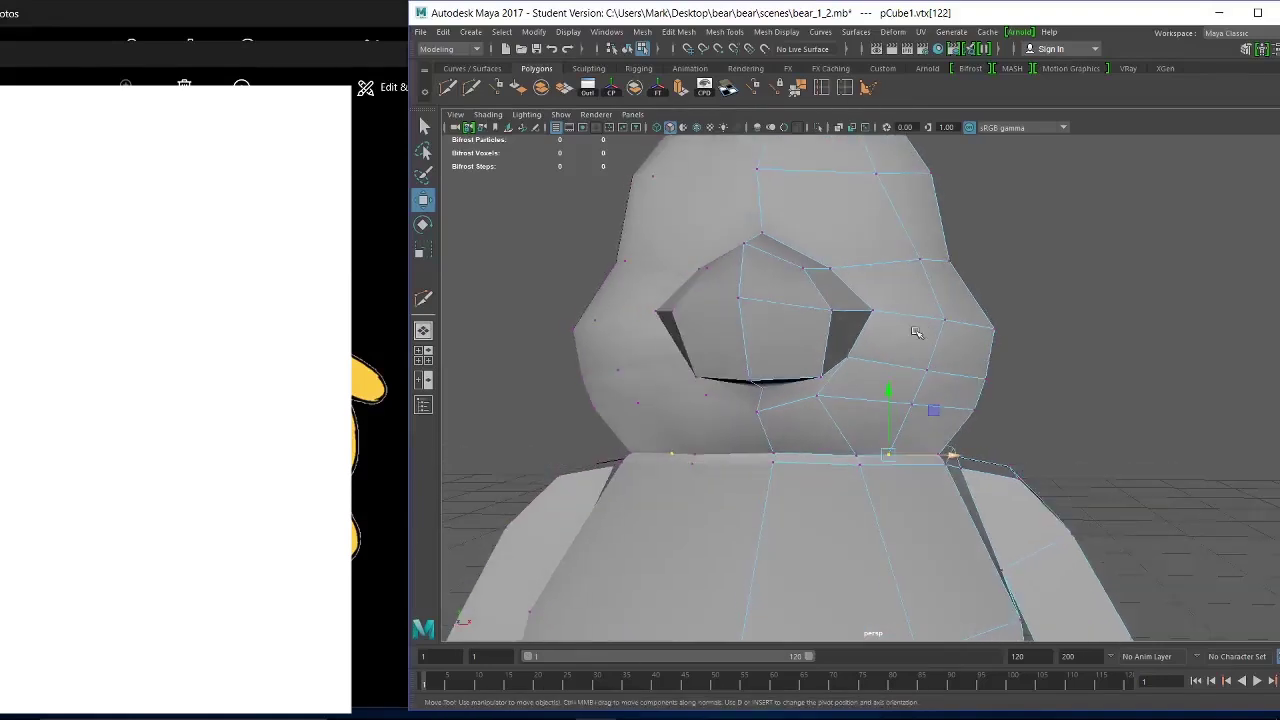
click(945, 320)
drag(1007, 318, 998, 319)
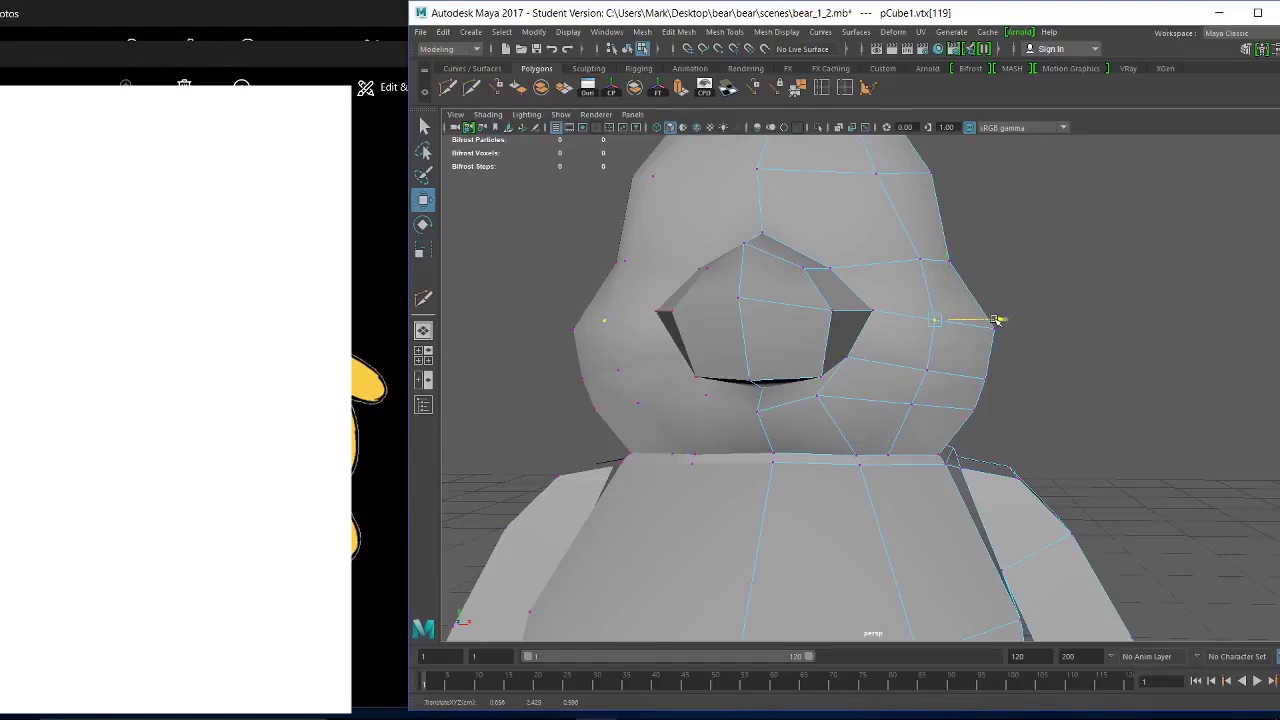
Examine the head's outline from the front and the whole bear's proportions from several angles.
alt+drag(990, 262, 934, 365)
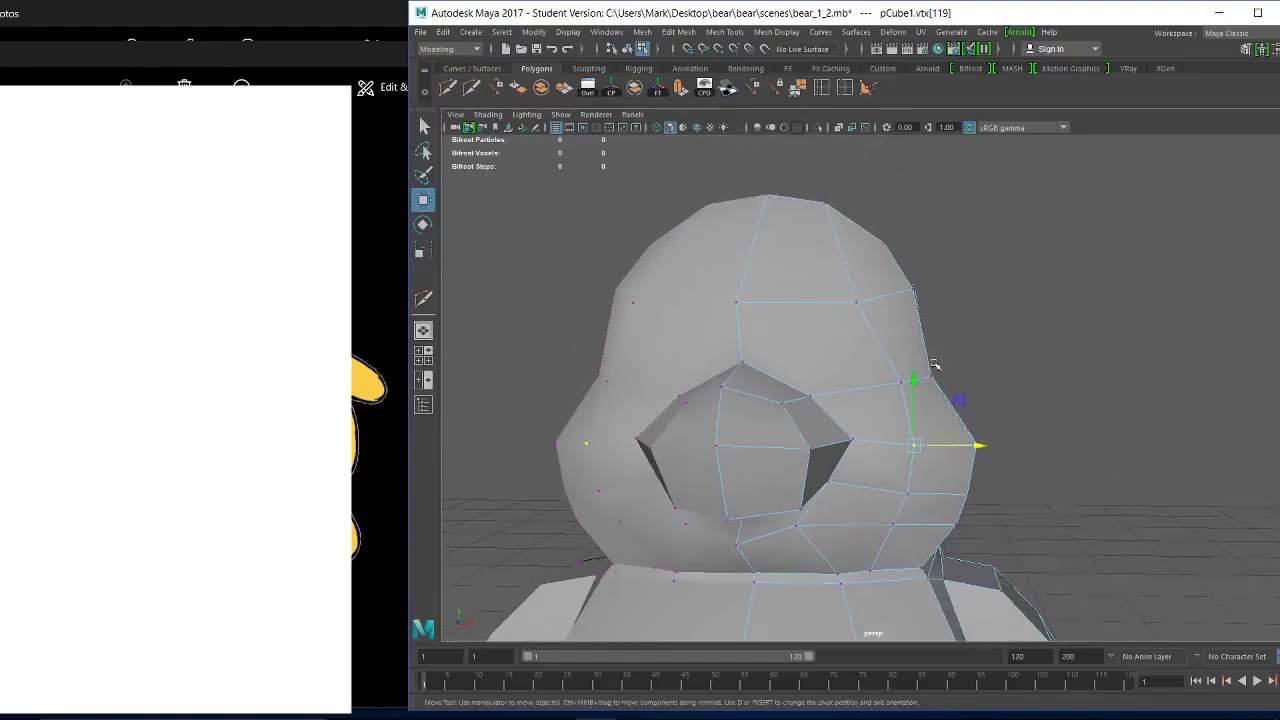
click(1047, 357)
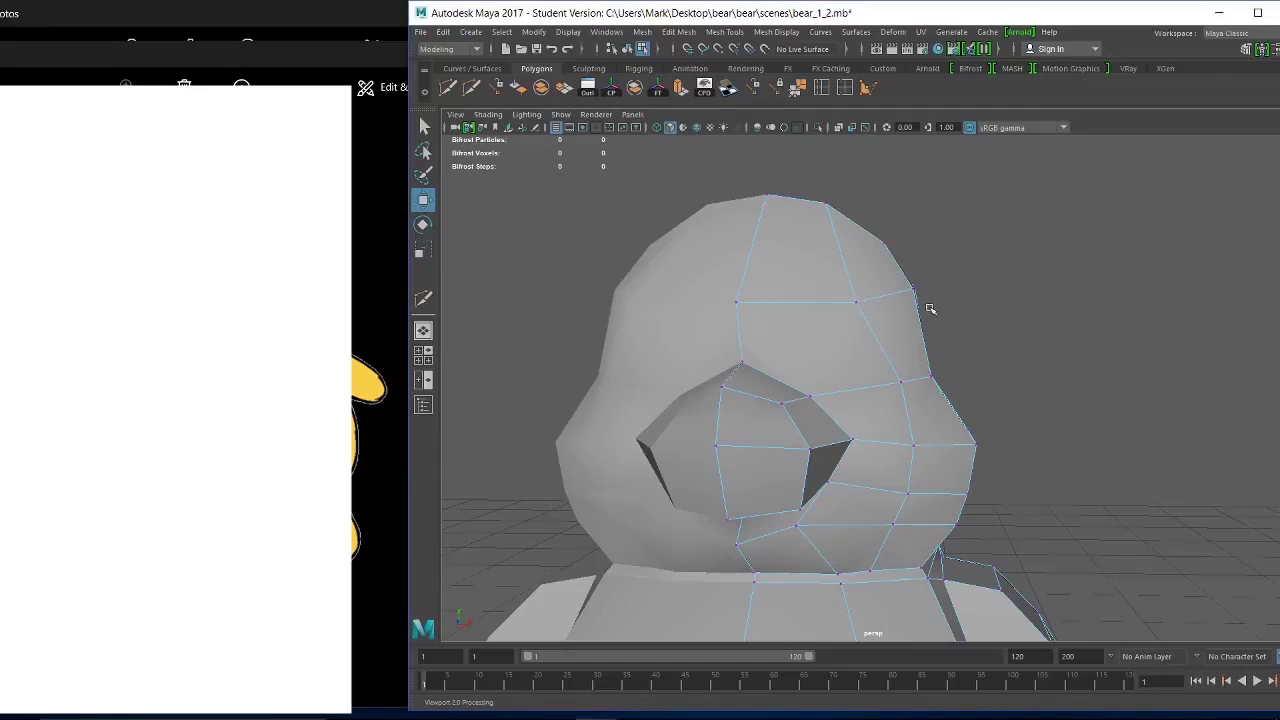
alt+drag(936, 525, 968, 479)
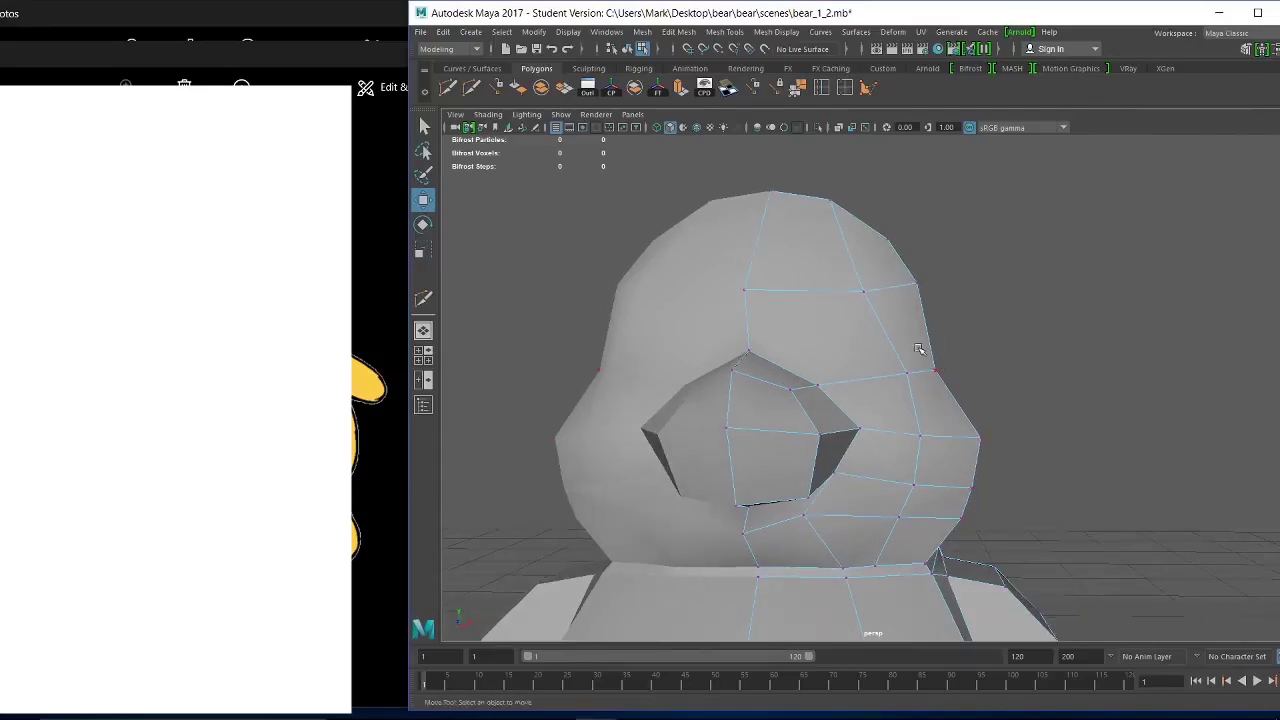
click(908, 373)
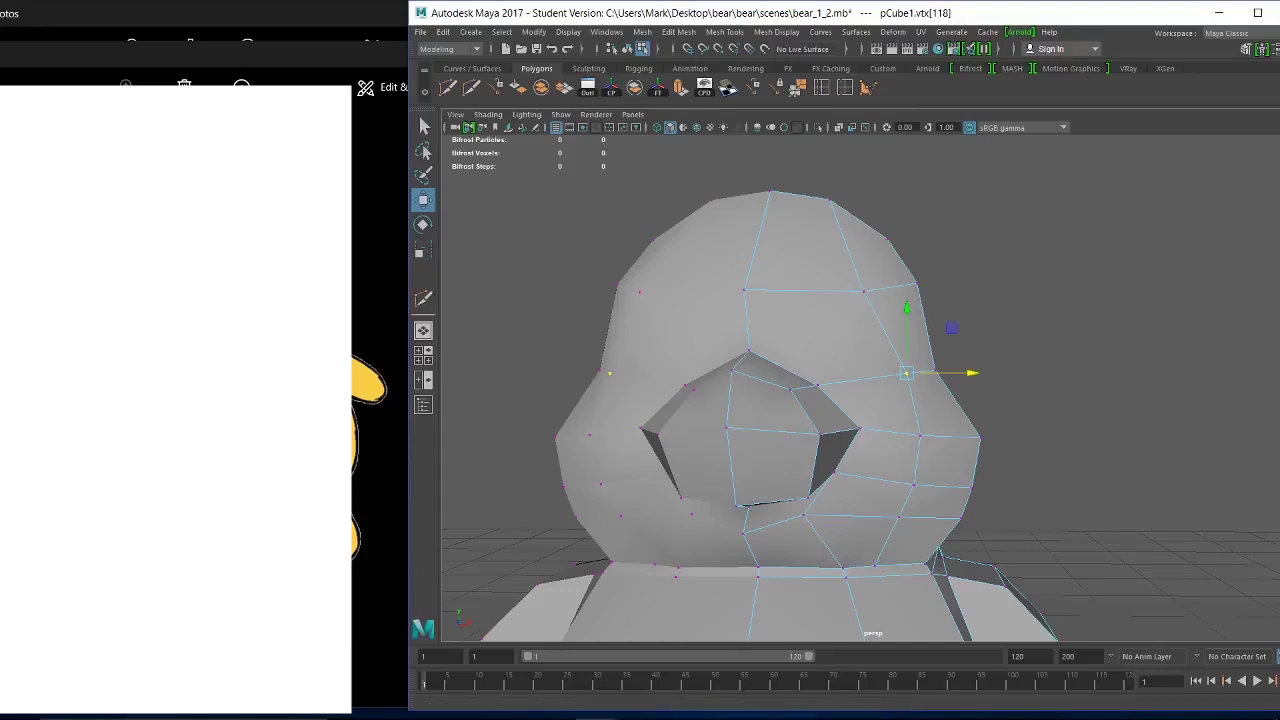
alt+drag(978, 477, 1026, 506)
alt+right_drag(1026, 506, 846, 426)
alt+middle_drag(846, 426, 851, 418)
alt+drag(849, 418, 874, 534)
alt+right_drag(874, 534, 855, 410)
alt+drag(855, 410, 821, 451)
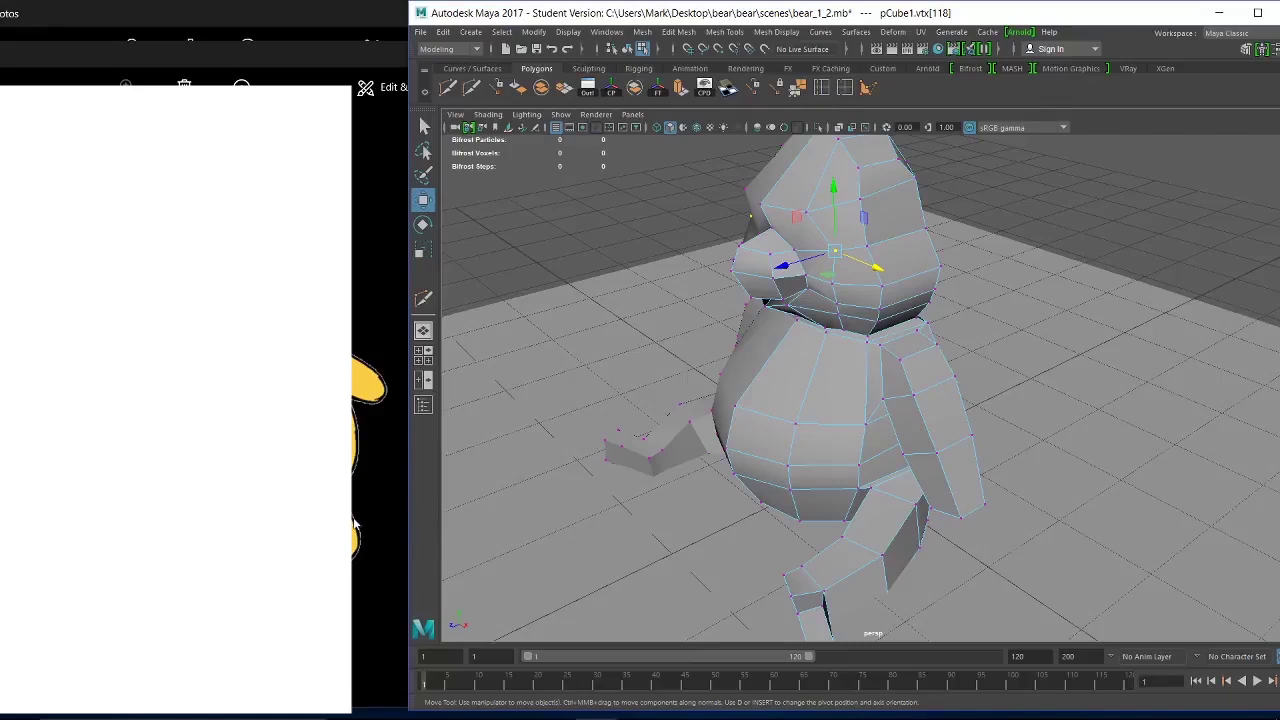
Switch to Photos for the bear reference image and compare it with the model's body from the side.
click(292, 12)
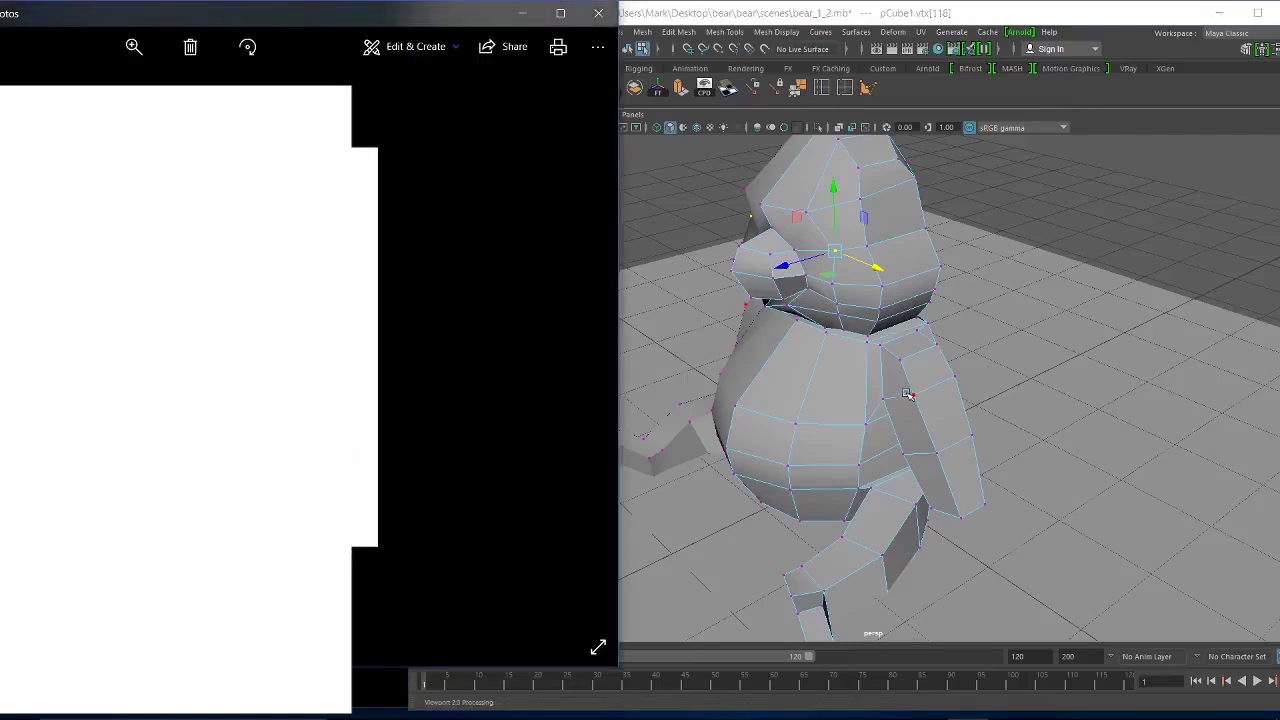
alt+drag(935, 347, 942, 388)
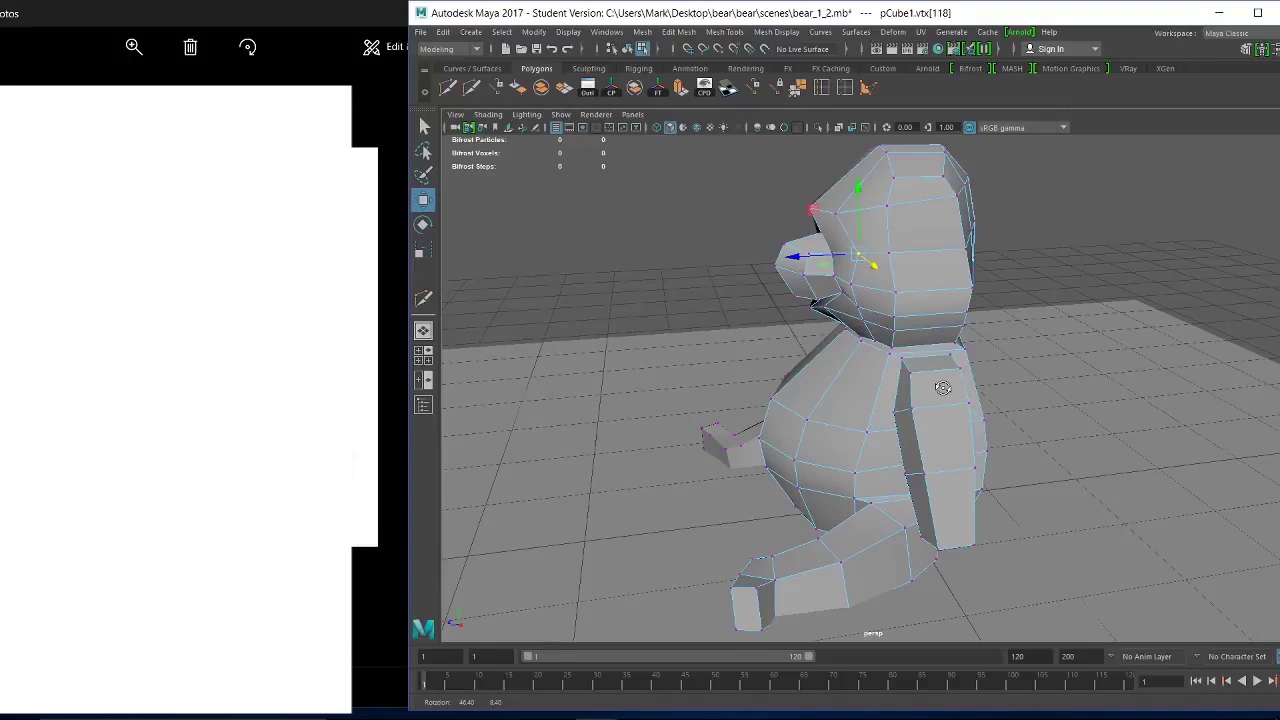
alt+drag(943, 387, 893, 387)
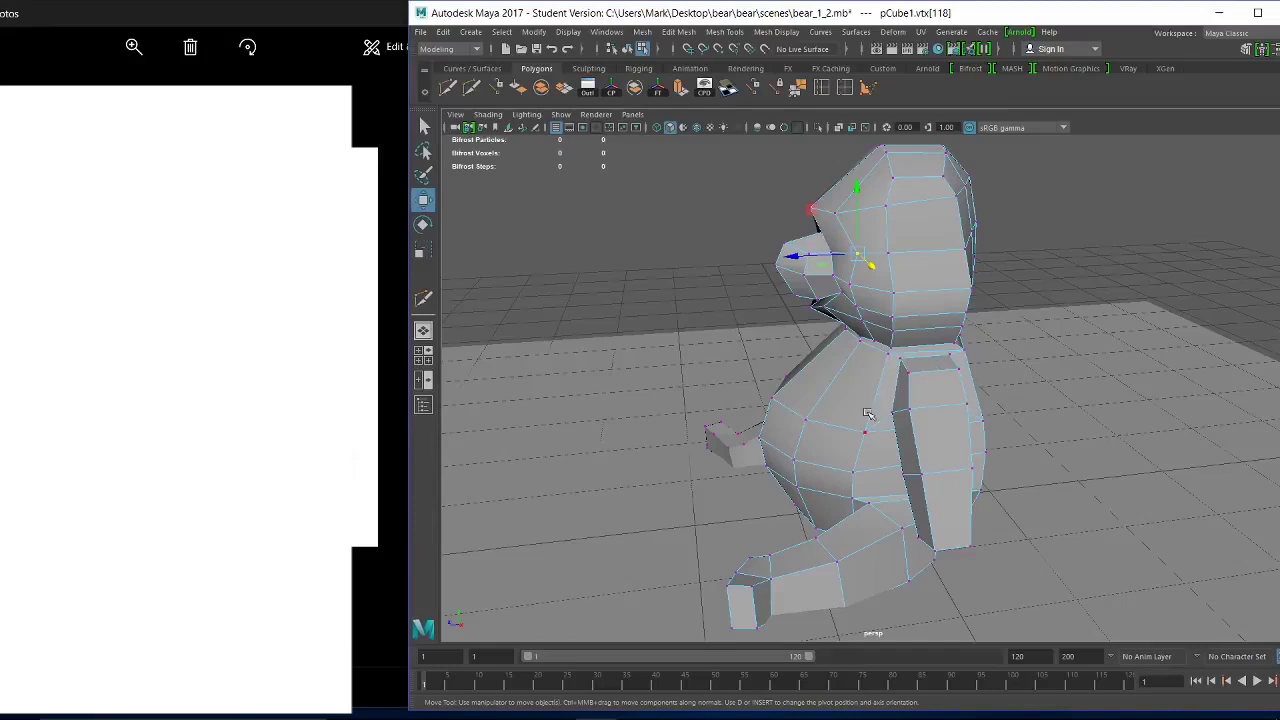
Insert an edge loop around the upper body between the neck and the belly with the Insert Edge Loop tool.
click(822, 88)
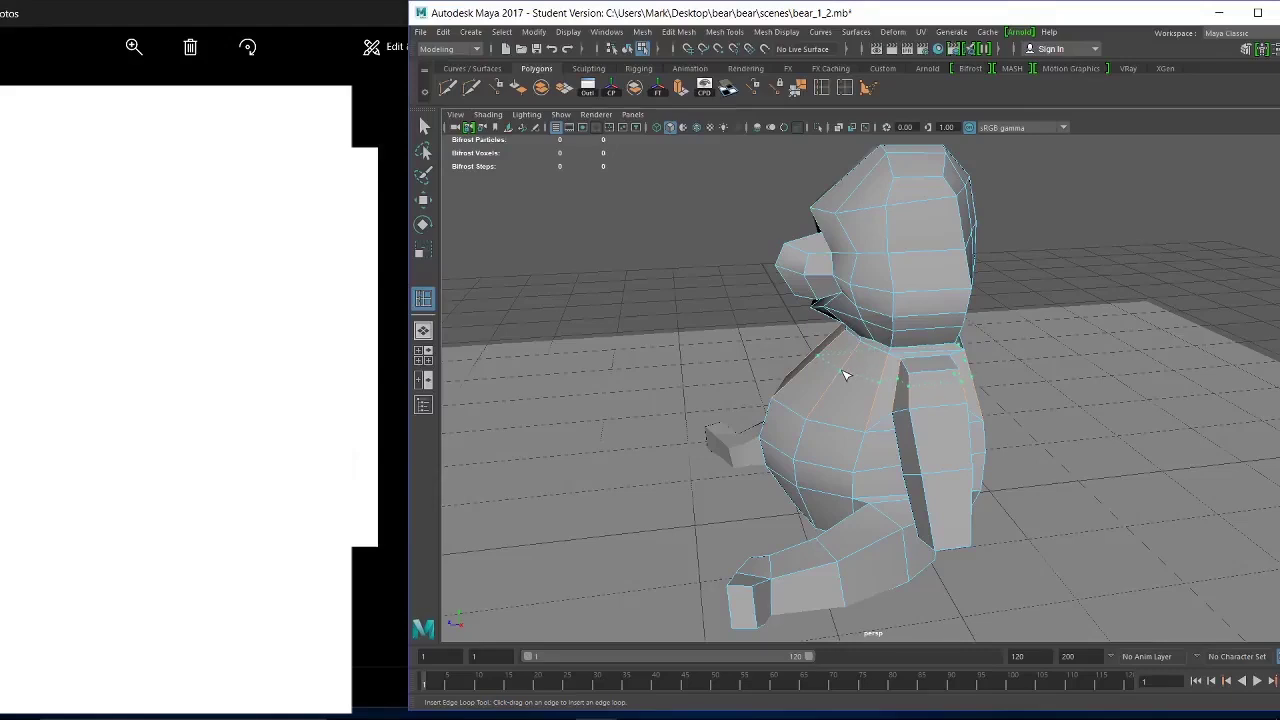
click(896, 418)
alt+drag(851, 434, 823, 414)
alt+right_drag(823, 414, 1008, 517)
alt+middle_drag(978, 441, 1023, 481)
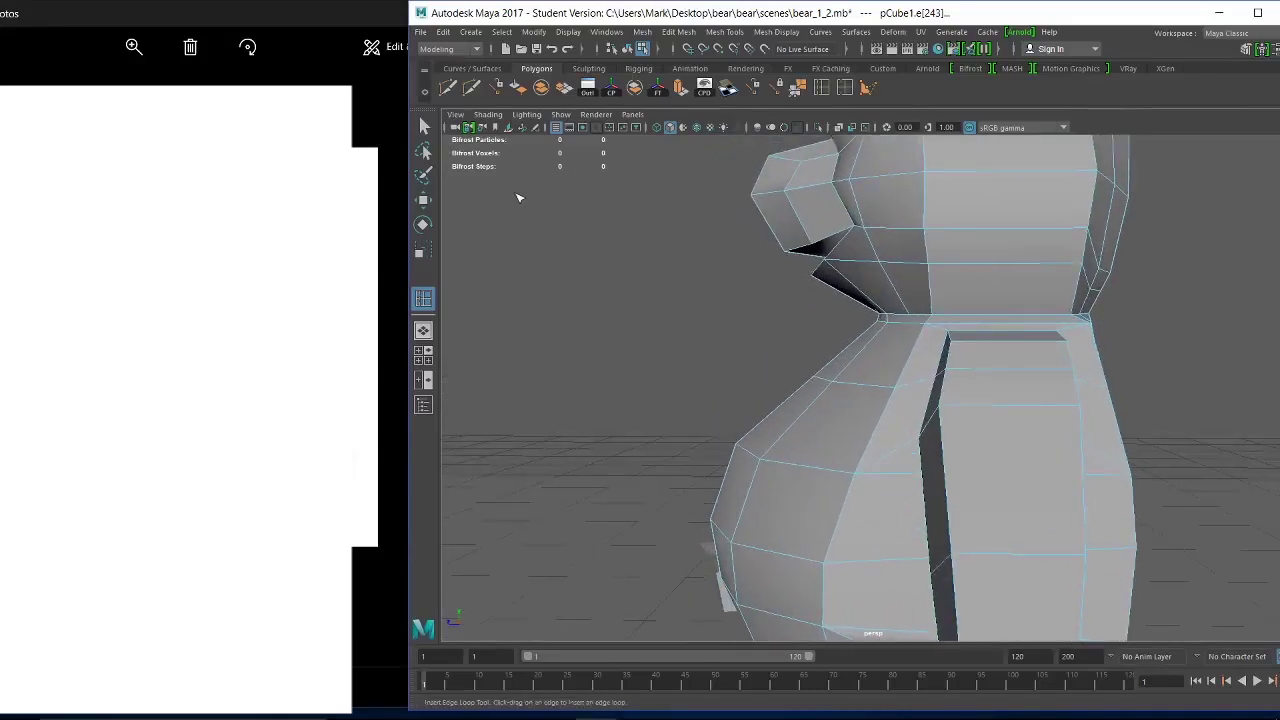
Move the new loop's front chest vertices forward and up to round the chest below the neck.
key(w)
right_drag(864, 322, 797, 329)
drag(866, 409, 786, 354)
mouse_move(886, 382)
alt+mouse_down()
mouse_move(869, 392)
mouse_move(878, 383)
alt+mouse_up()
drag(759, 378, 744, 377)
drag(809, 319, 809, 308)
alt+right_drag(874, 369, 794, 343)
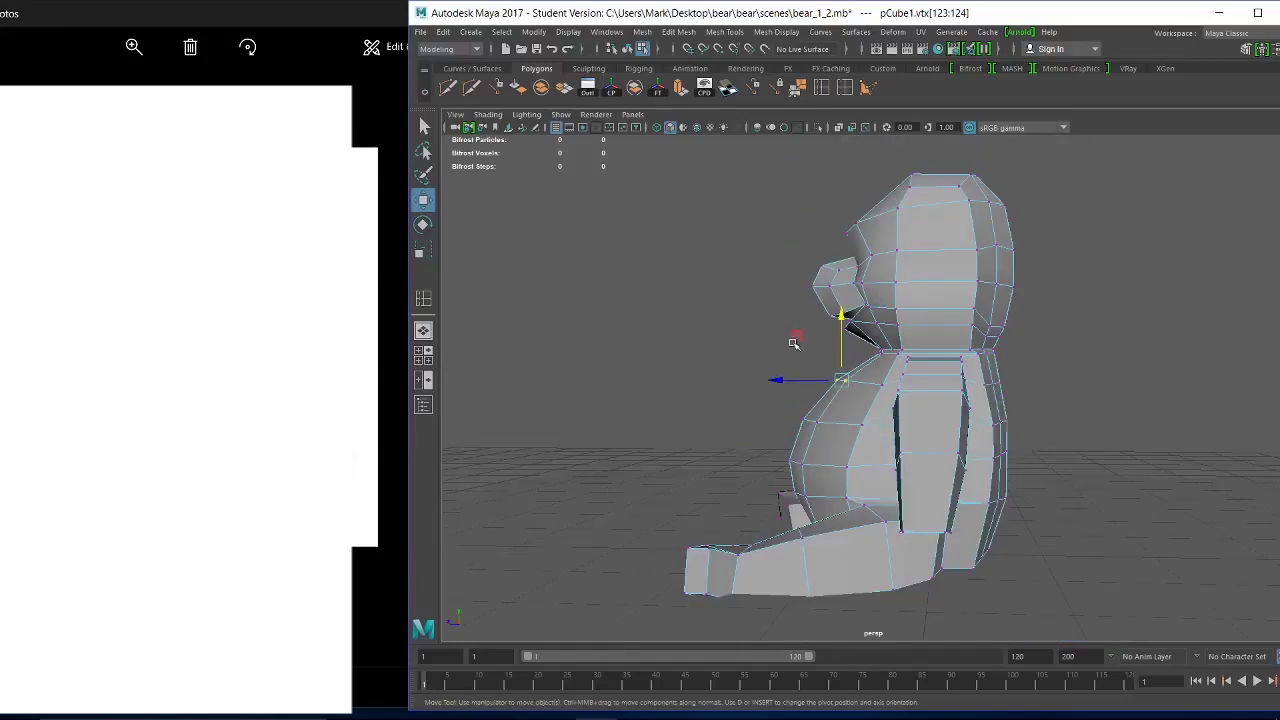
alt+drag(793, 343, 799, 342)
alt+right_drag(799, 342, 846, 383)
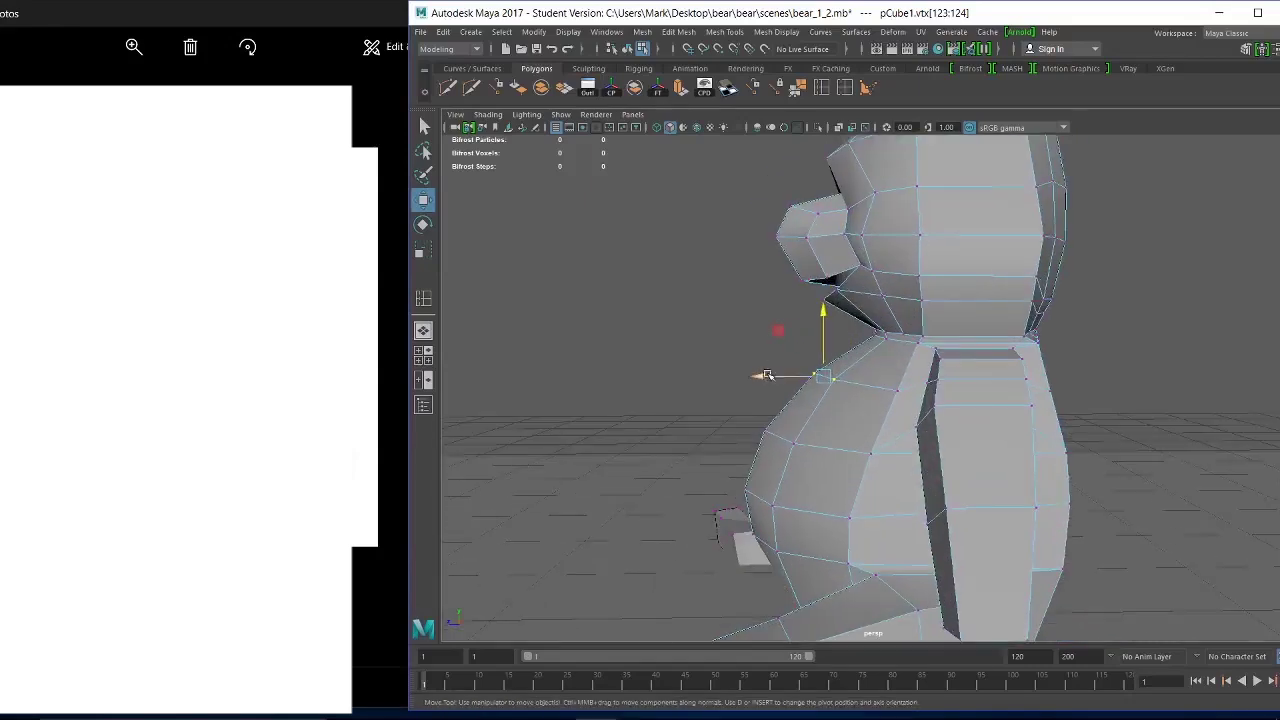
drag(767, 375, 771, 376)
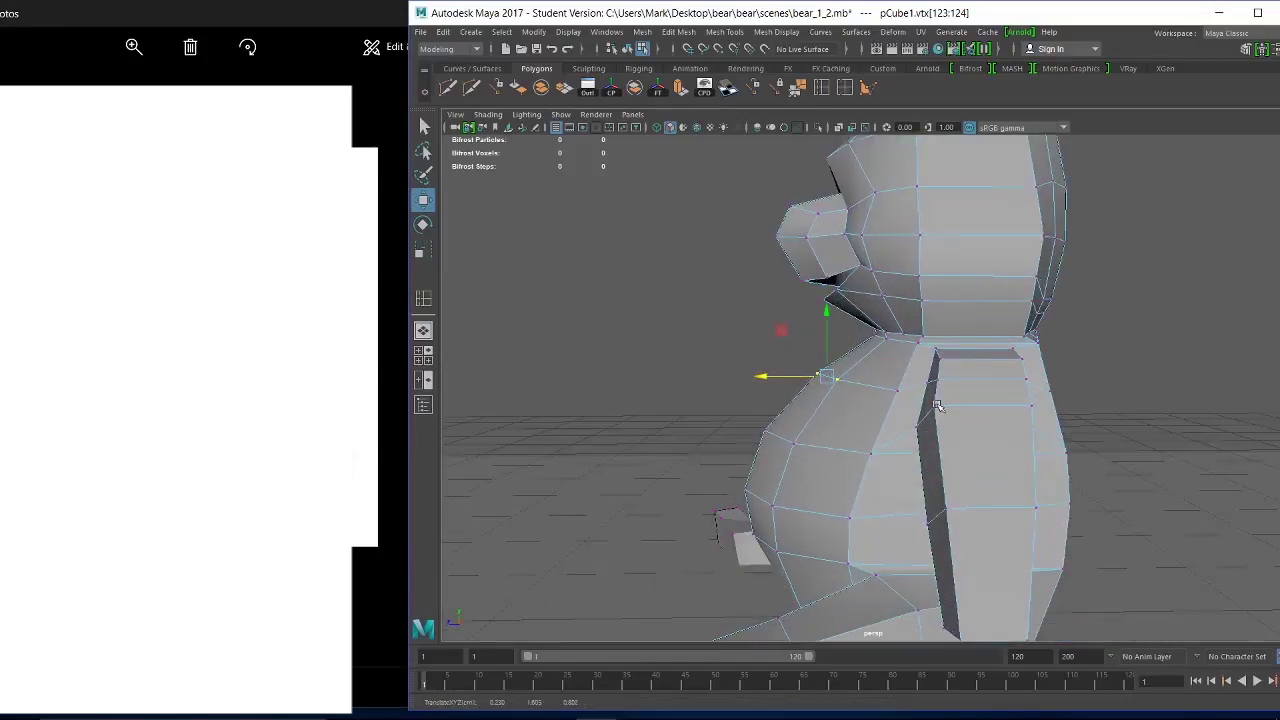
Move the vertices at the back of the neck slightly down, lowering the rearmost ones a little further.
click(897, 390)
alt+drag(897, 390, 806, 376)
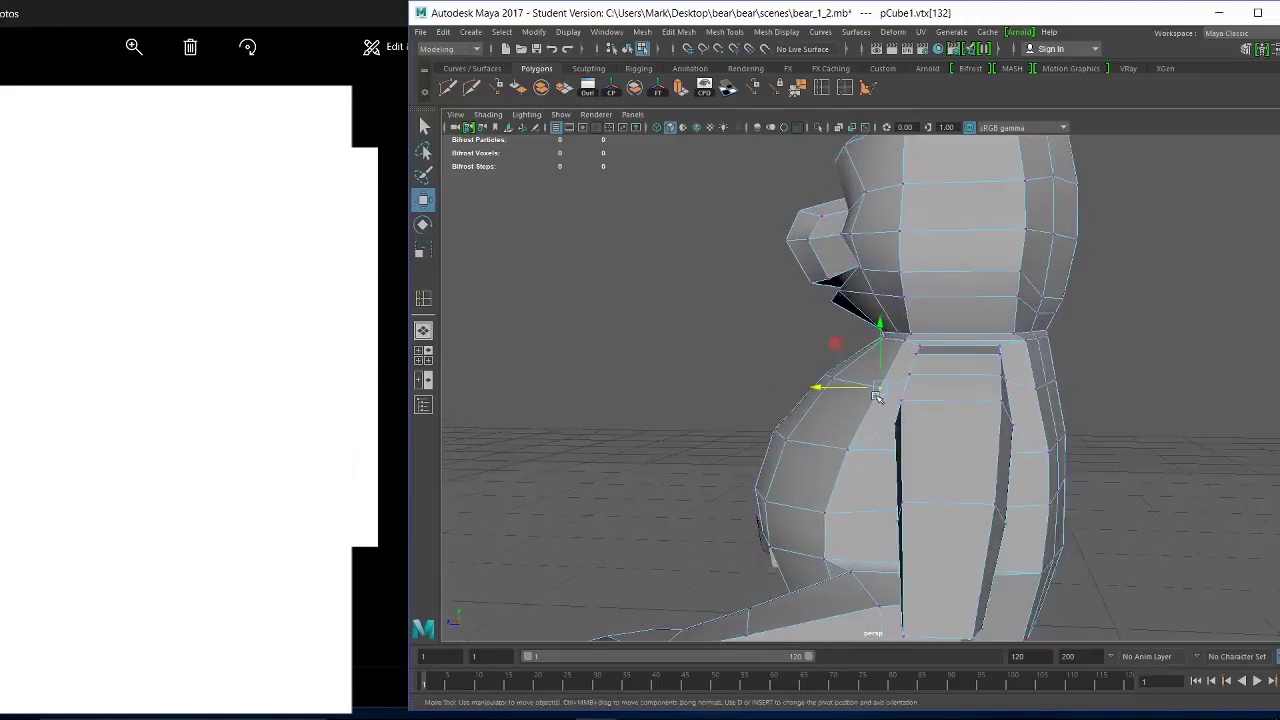
click(904, 341)
alt+drag(1097, 413, 1051, 410)
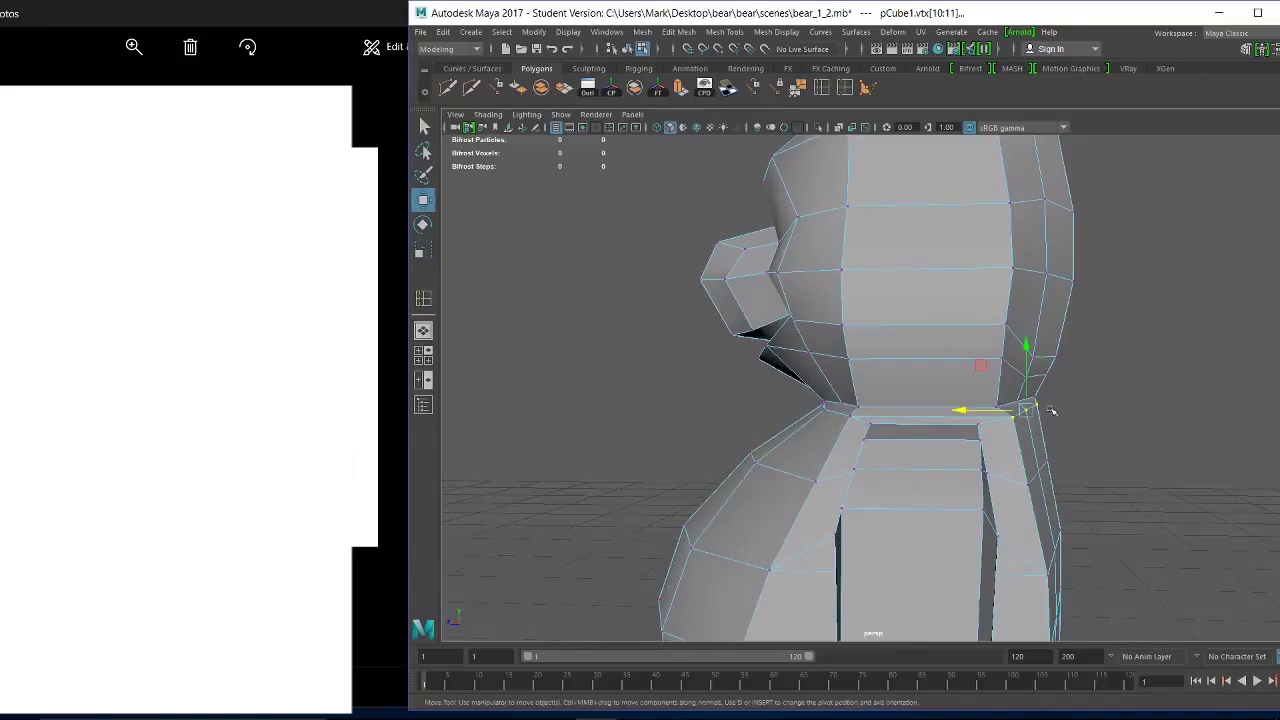
drag(1025, 346, 1026, 348)
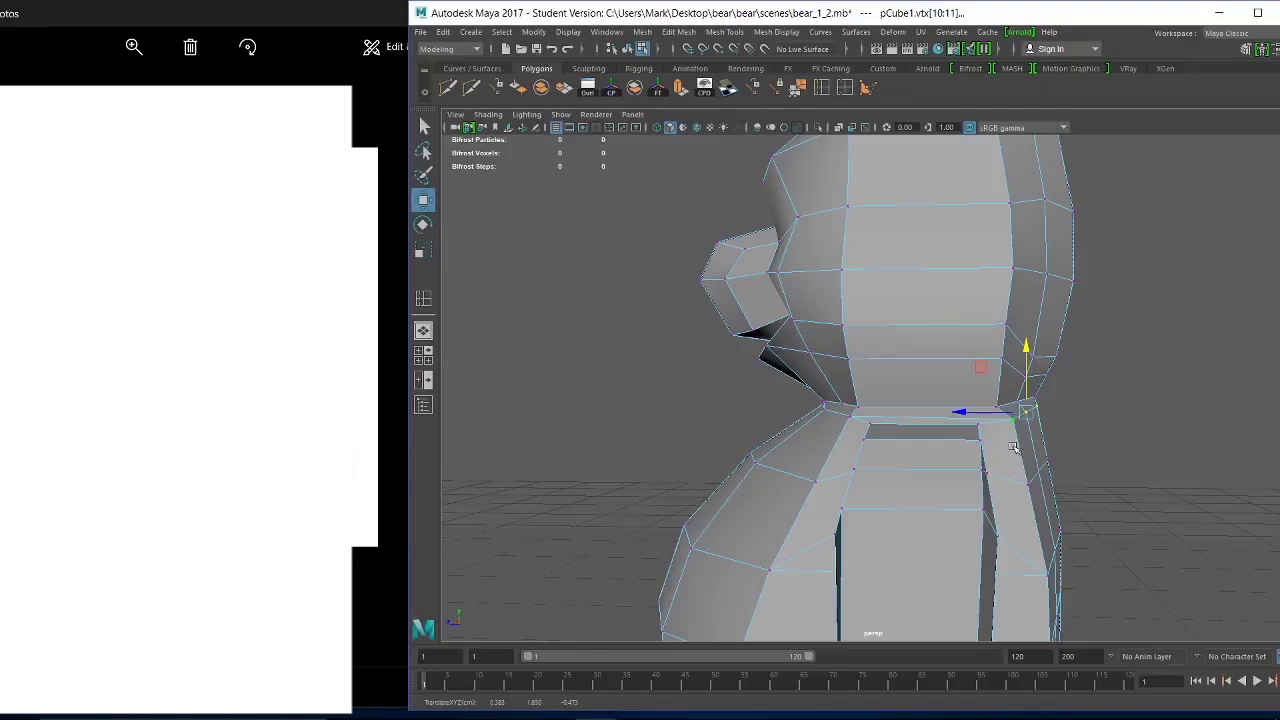
ctrl+click(1013, 420)
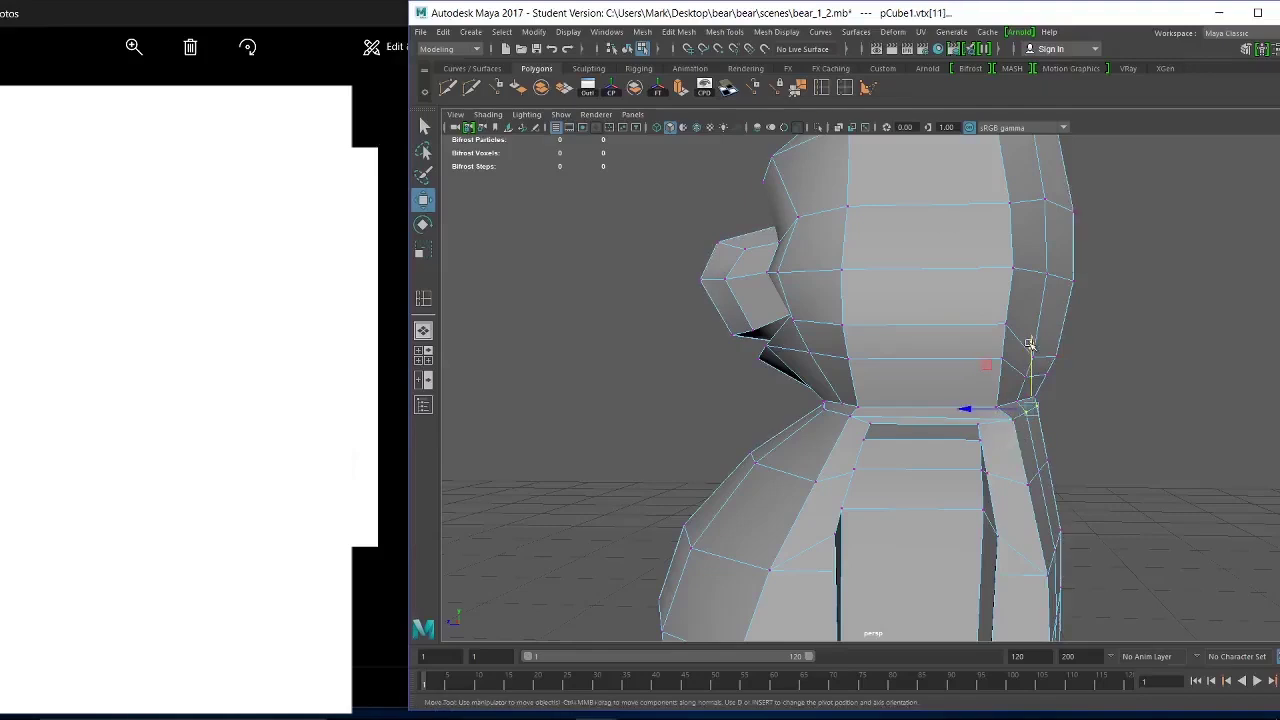
drag(1030, 343, 1030, 349)
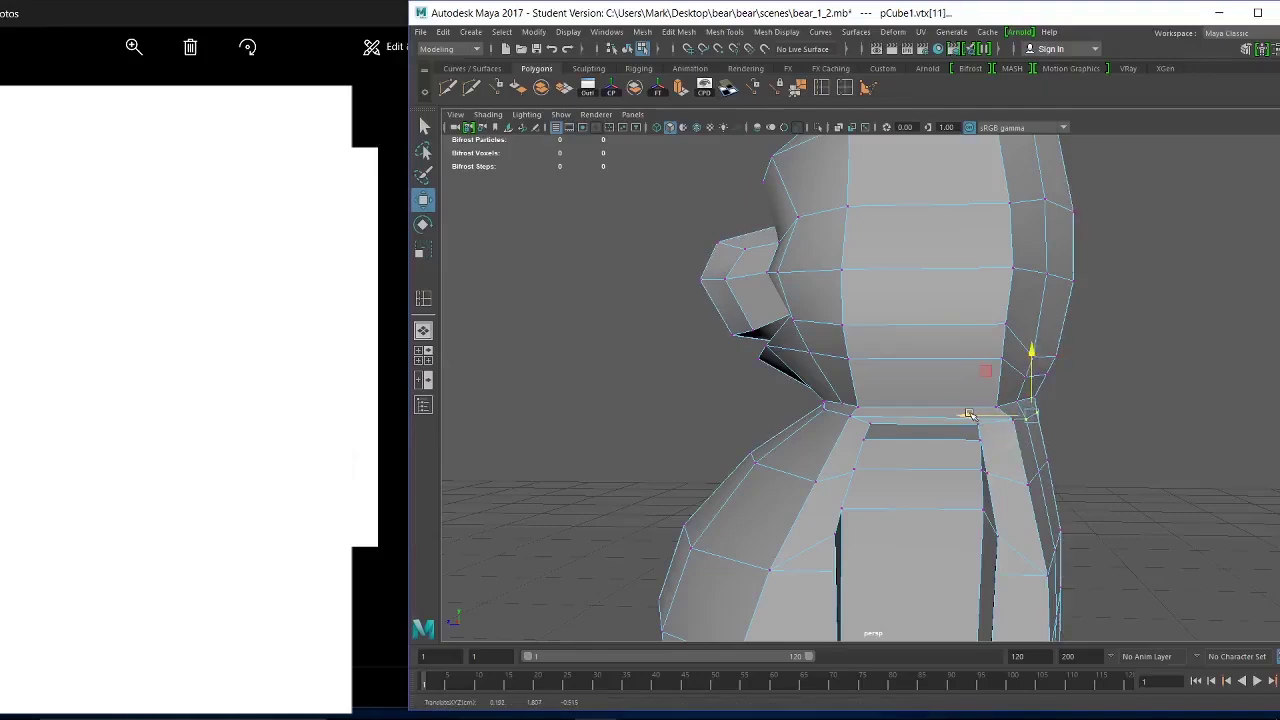
Nudge the rearmost neck vertex and raise the vertices at the lower back of the head, shifting them slightly to smooth the curve.
drag(967, 414, 969, 414)
click(1114, 388)
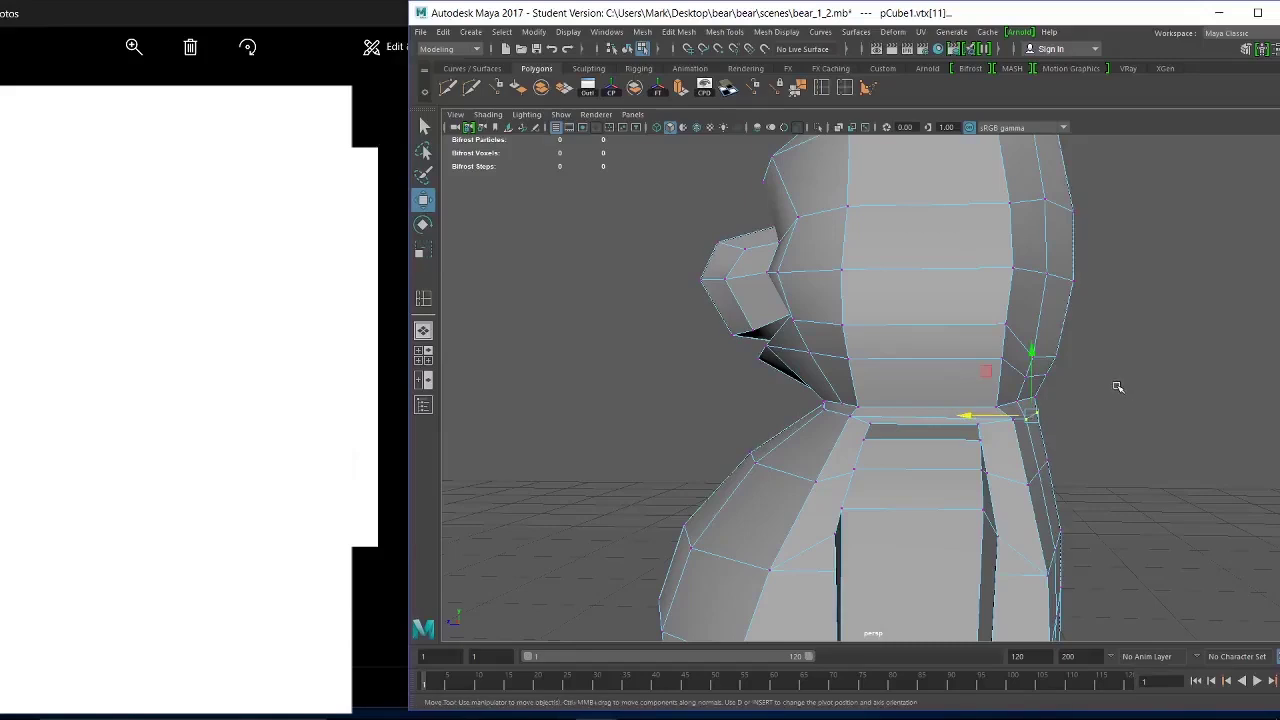
drag(1022, 346, 1022, 347)
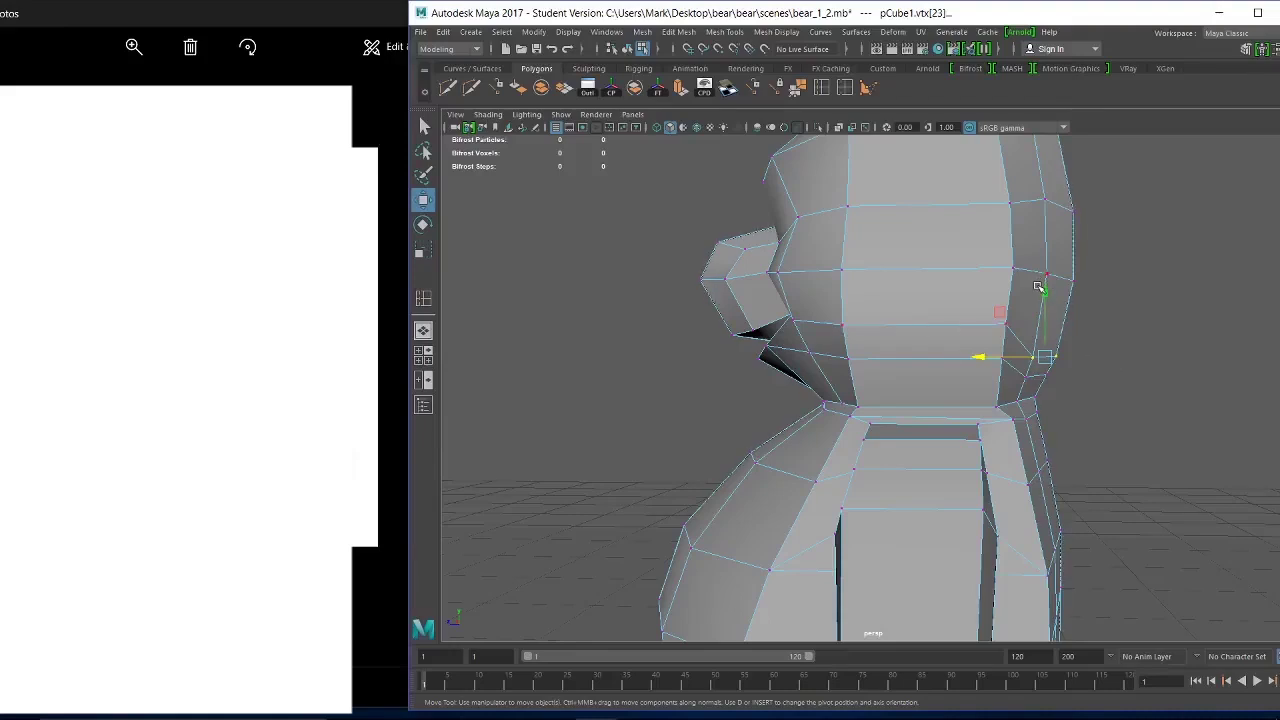
drag(1039, 287, 1050, 266)
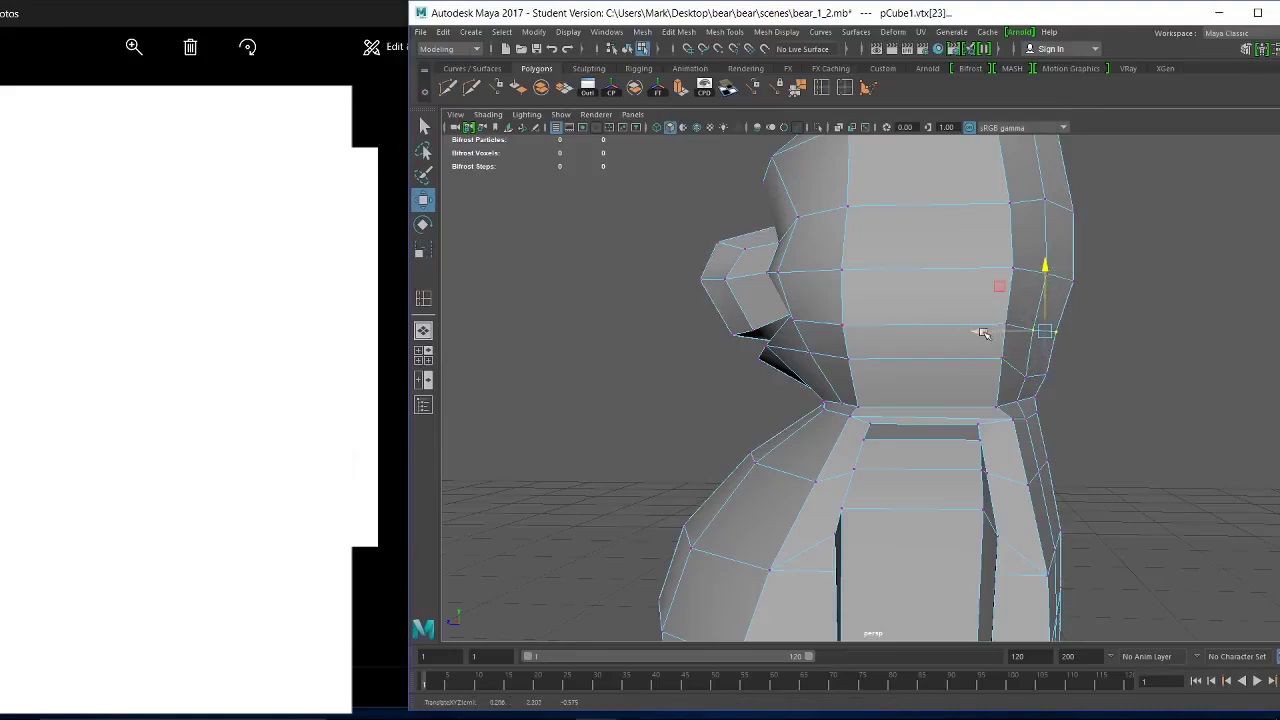
drag(983, 333, 989, 334)
click(1157, 346)
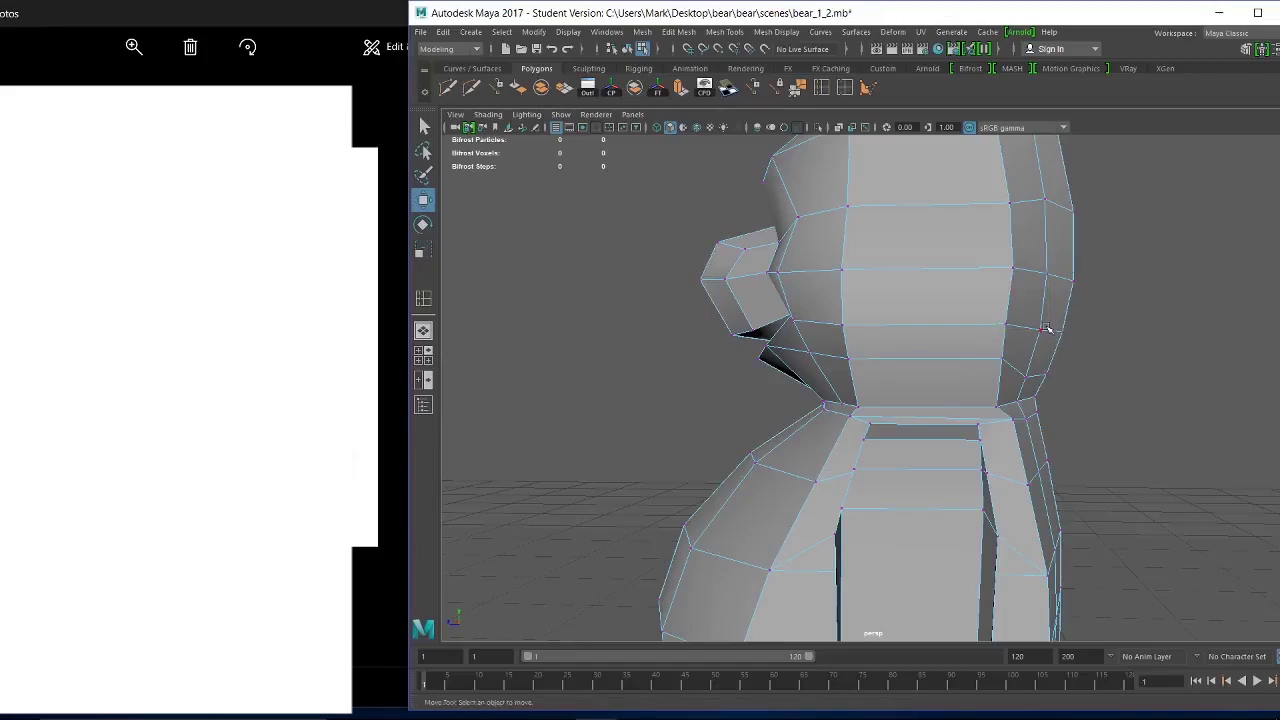
click(1041, 329)
drag(1042, 303, 1042, 297)
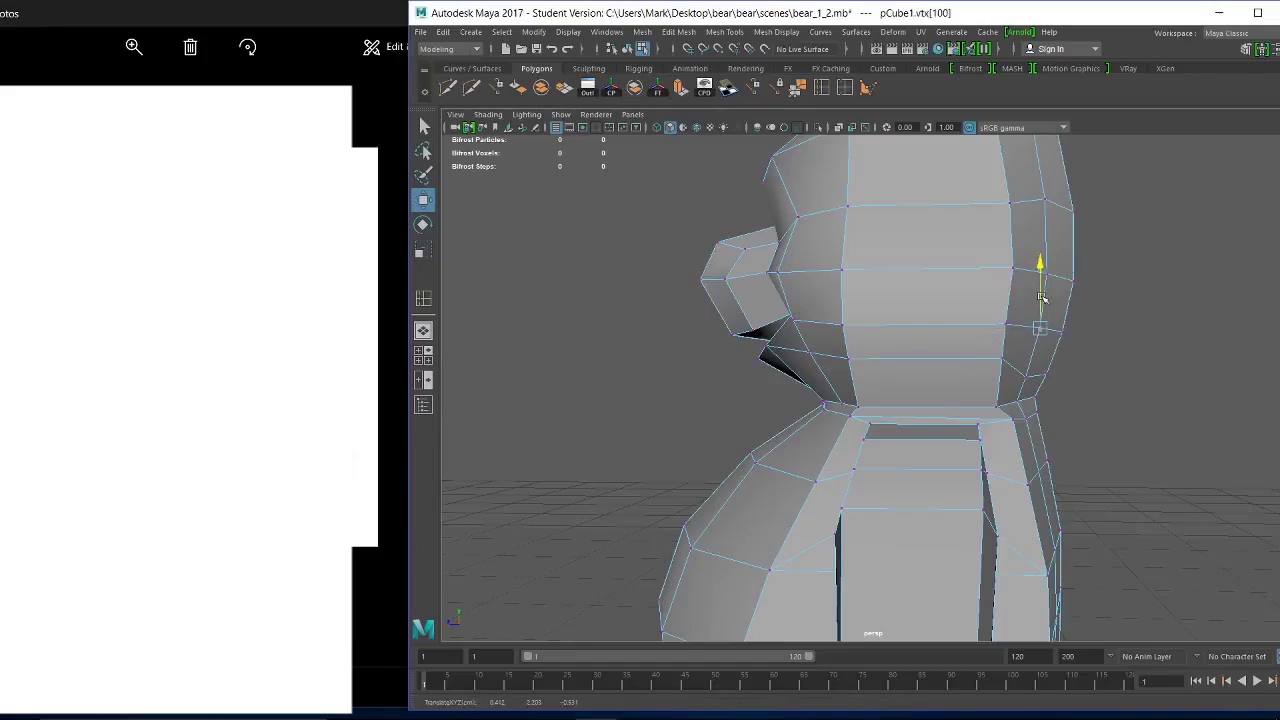
click(1155, 340)
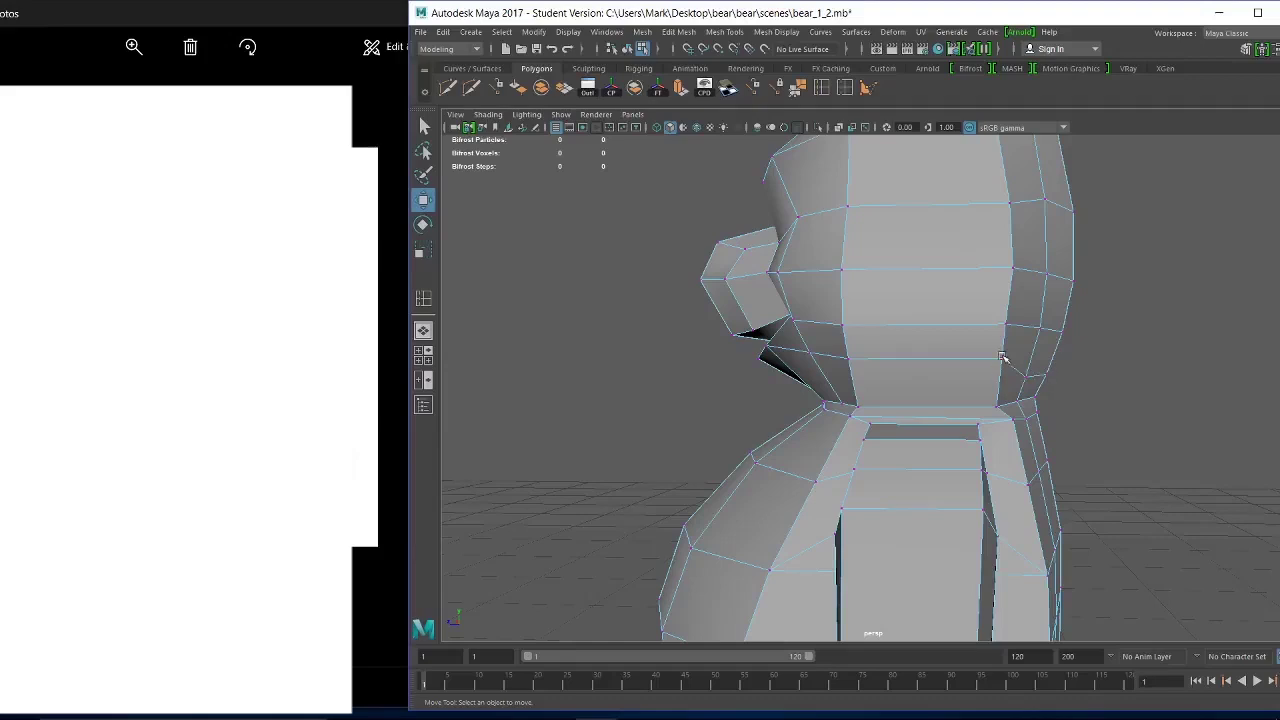
Lower the two vertices between the side and back of the head slightly to even out the horizontal edge rows.
alt+drag(1098, 271, 1089, 349)
click(1075, 336)
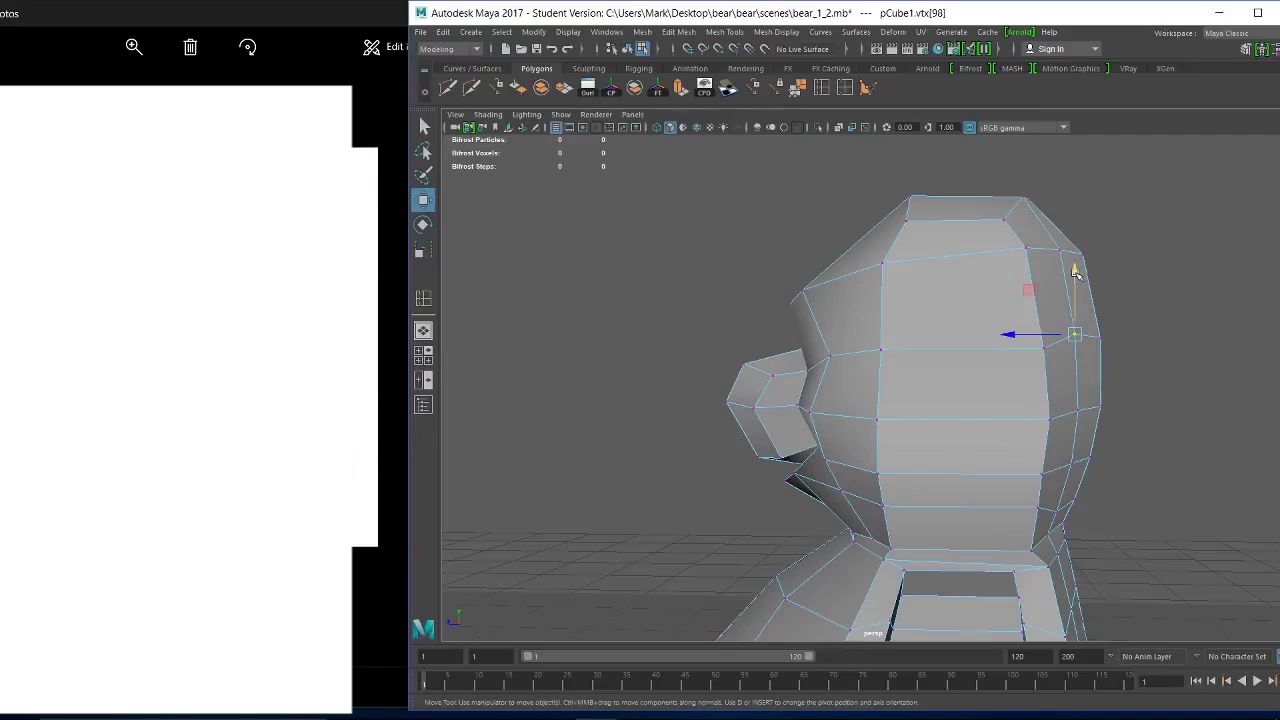
click(1081, 409)
alt+drag(1090, 385, 1078, 344)
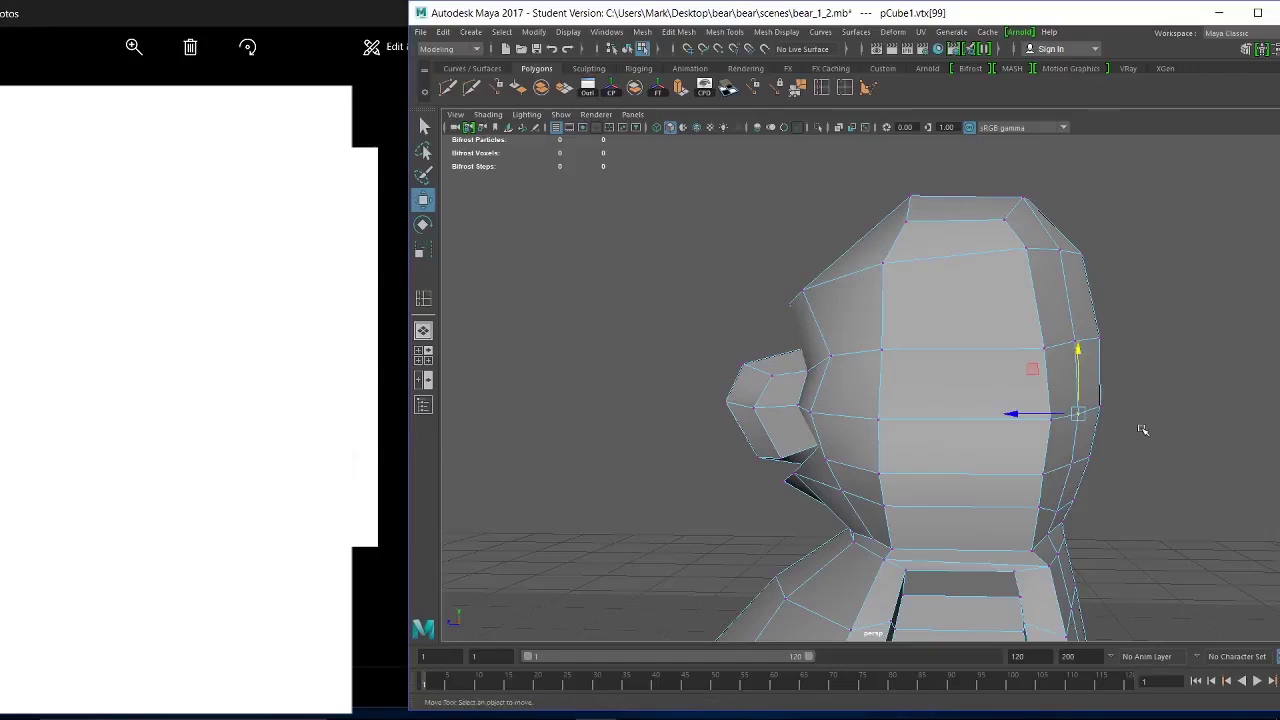
click(1117, 452)
Select the vertices on top of the shoulder and scale them closer together from front to back.
scroll(917, 403, down, 5)
alt+drag(887, 391, 980, 428)
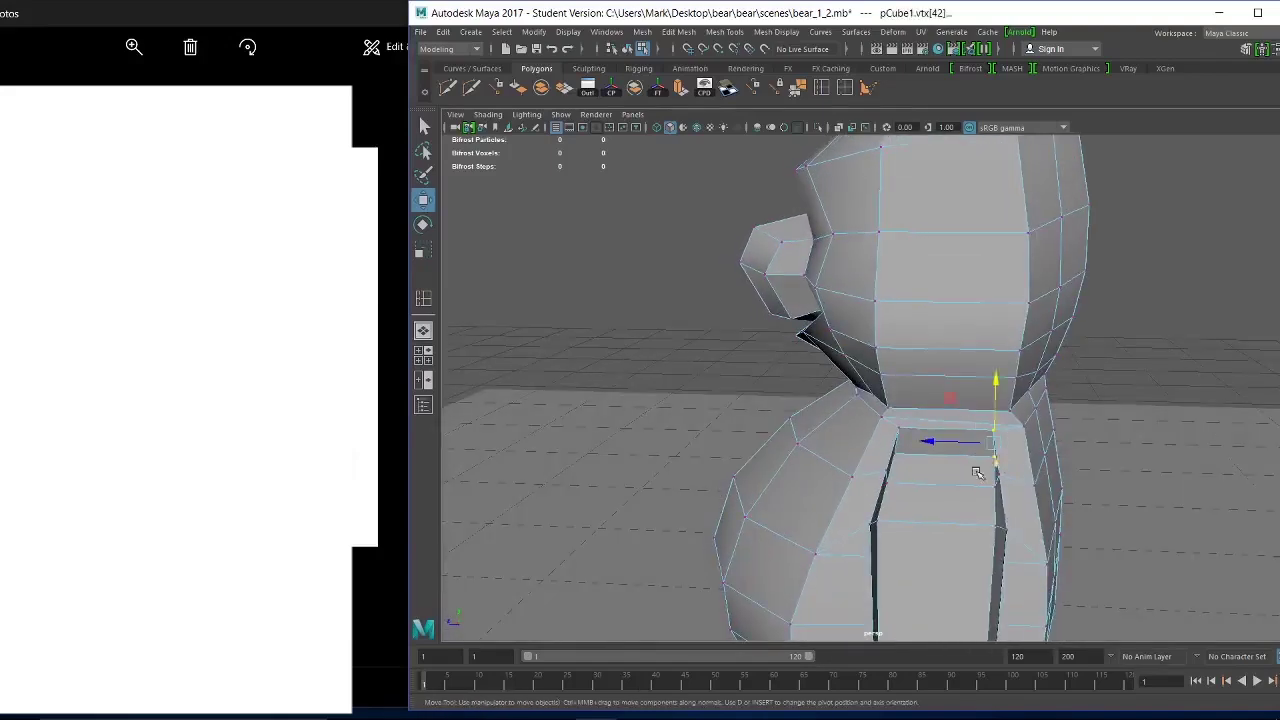
shift+click(898, 430)
alt+drag(963, 481, 1004, 428)
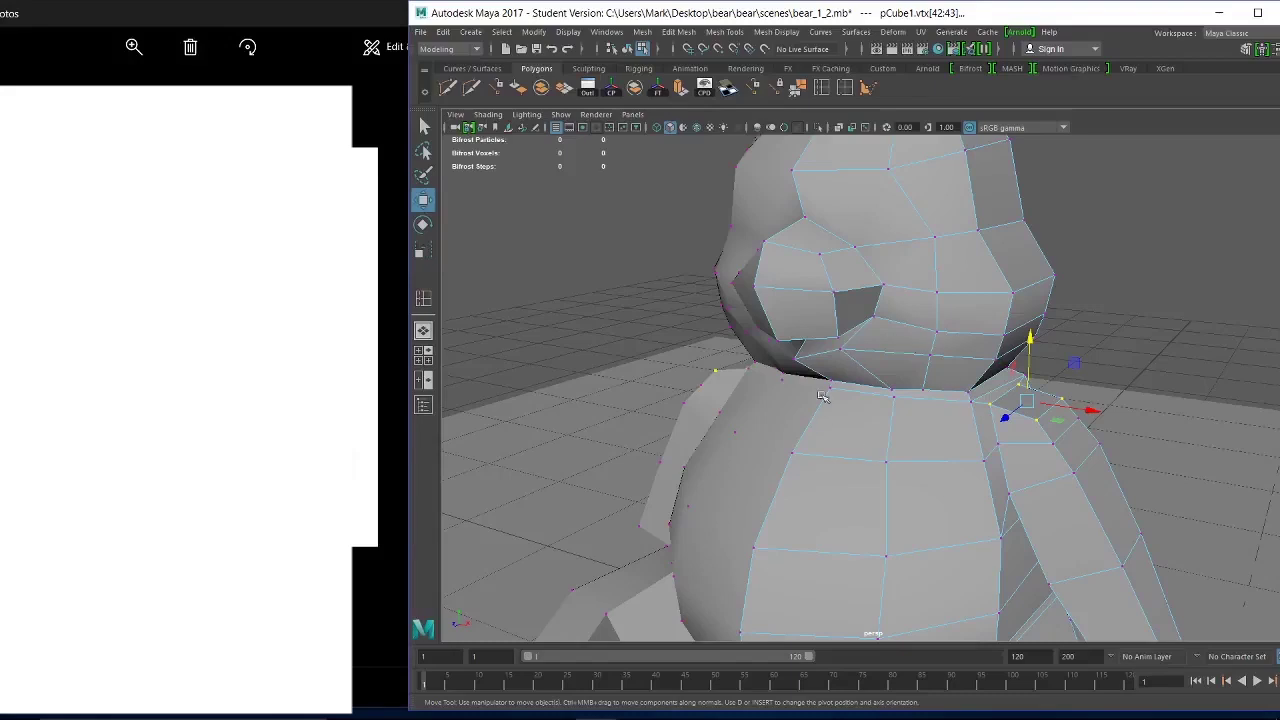
mouse_move(995, 457)
alt+mouse_down()
mouse_move(937, 363)
mouse_move(926, 457)
mouse_move(1010, 447)
mouse_move(1014, 480)
mouse_move(1000, 480)
alt+mouse_up()
key(r)
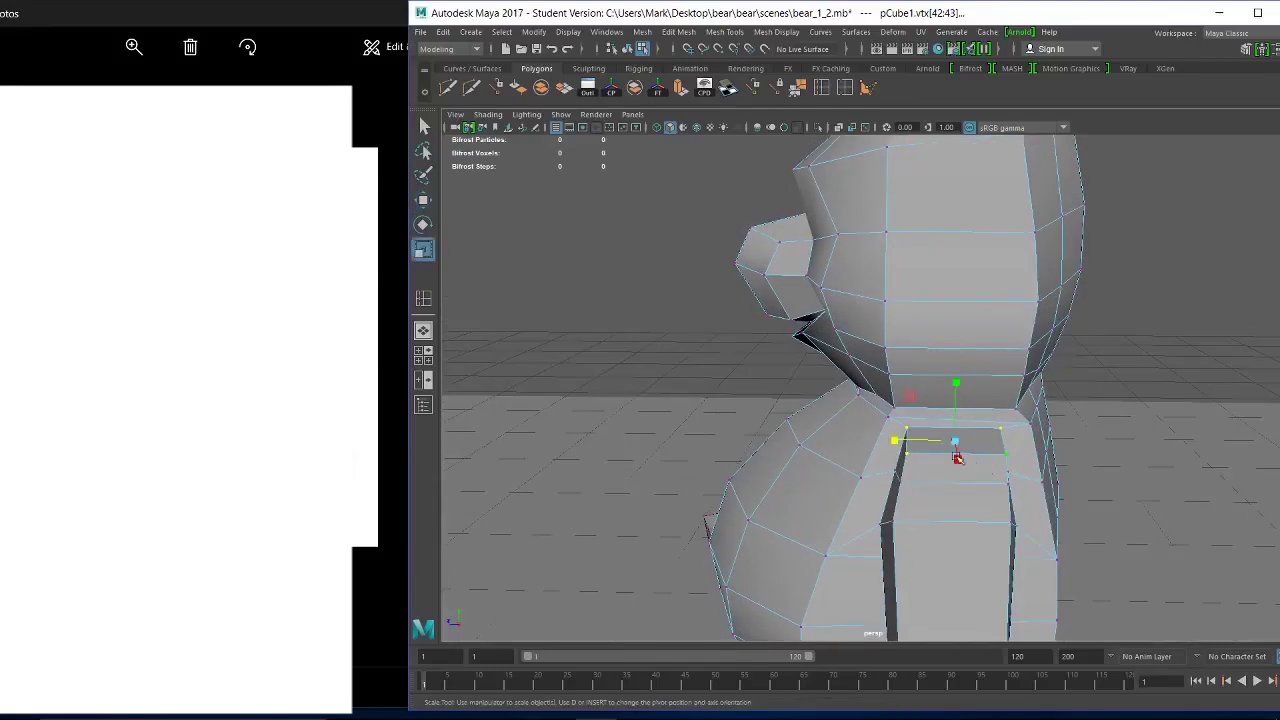
drag(894, 443, 918, 451)
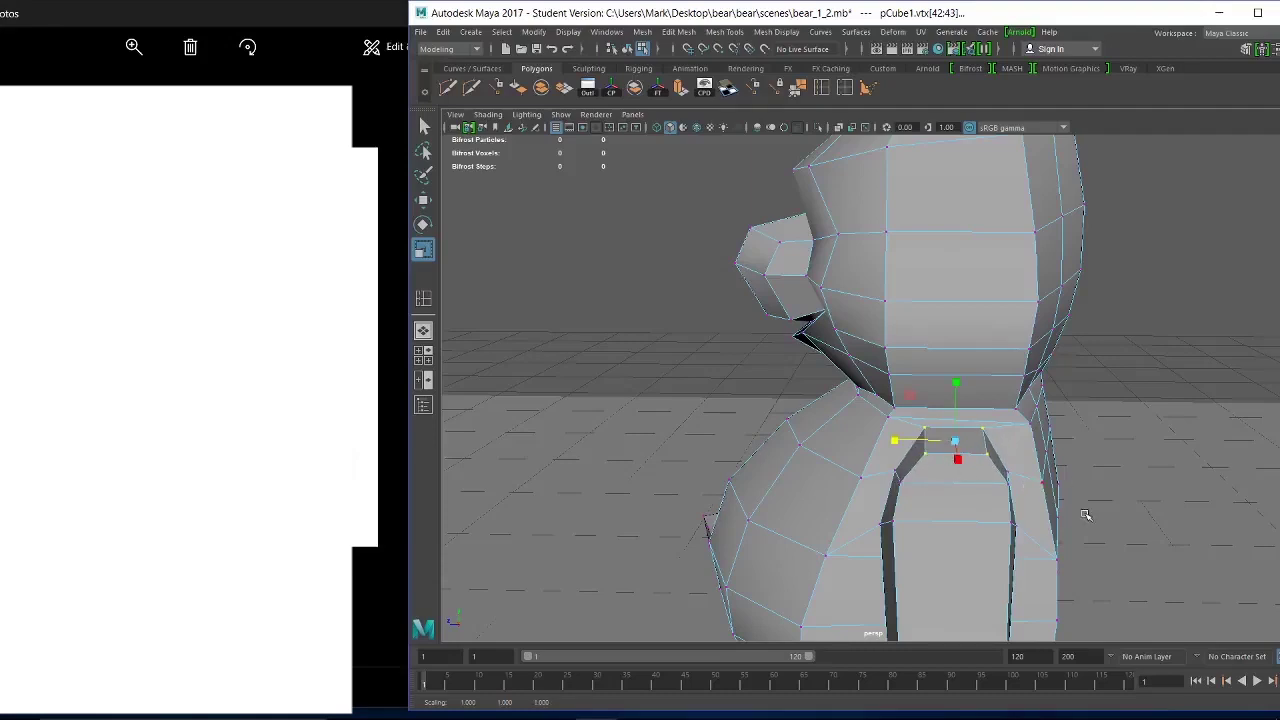
alt+drag(1086, 515, 1118, 447)
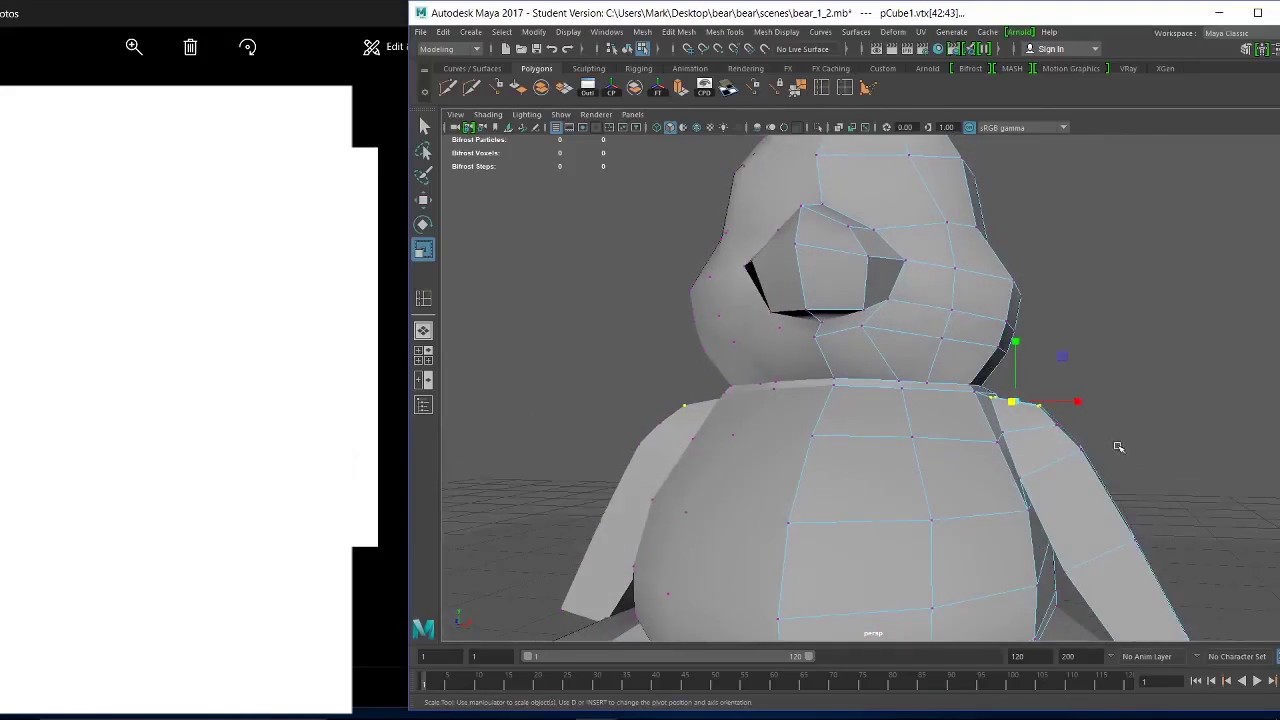
Move the outer vertices on top of the shoulder inward toward the neck and slightly up.
alt+right_drag(1118, 447, 1186, 540)
alt+middle_drag(1186, 540, 1128, 567)
drag(1041, 389, 998, 458)
key(w)
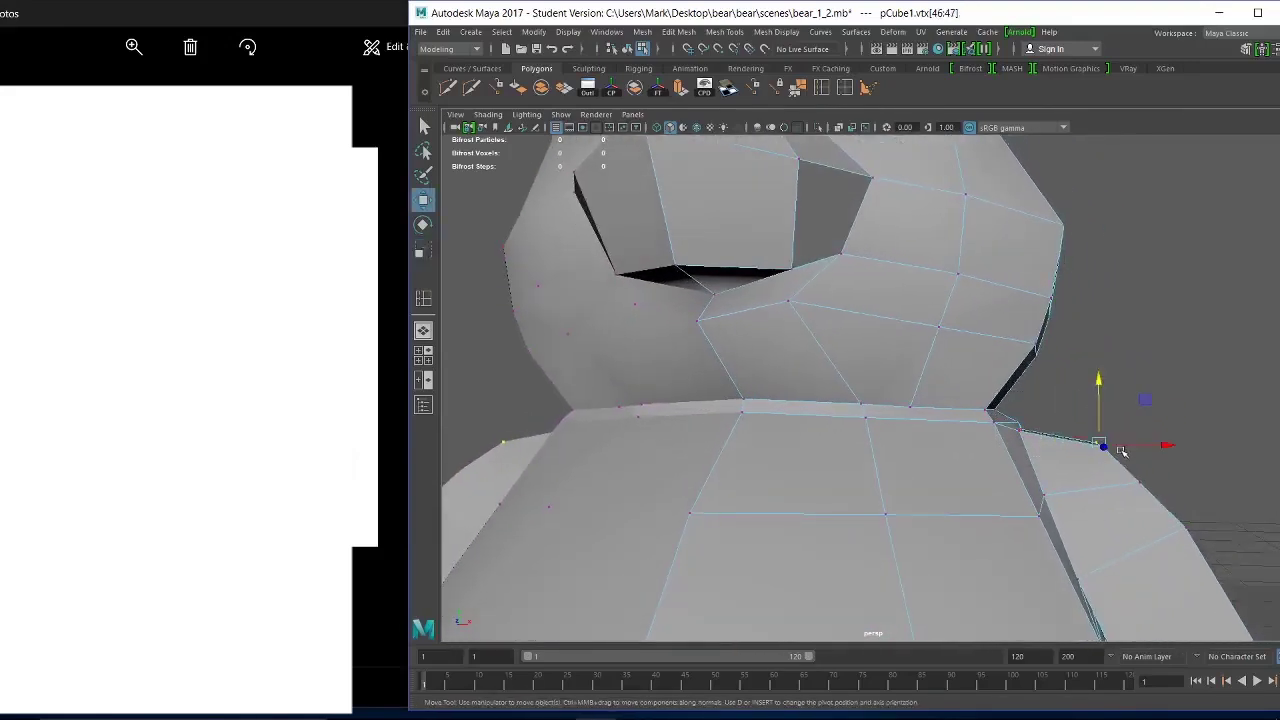
drag(1162, 446, 1134, 449)
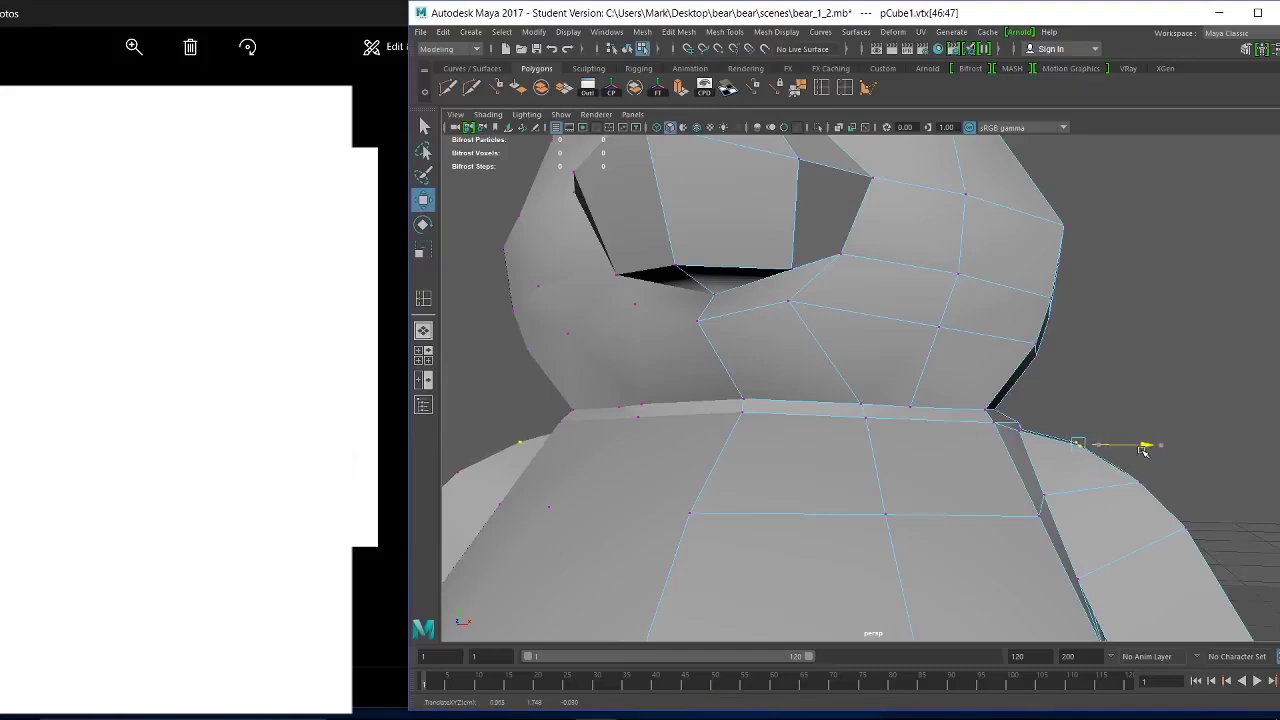
drag(1082, 392, 1077, 375)
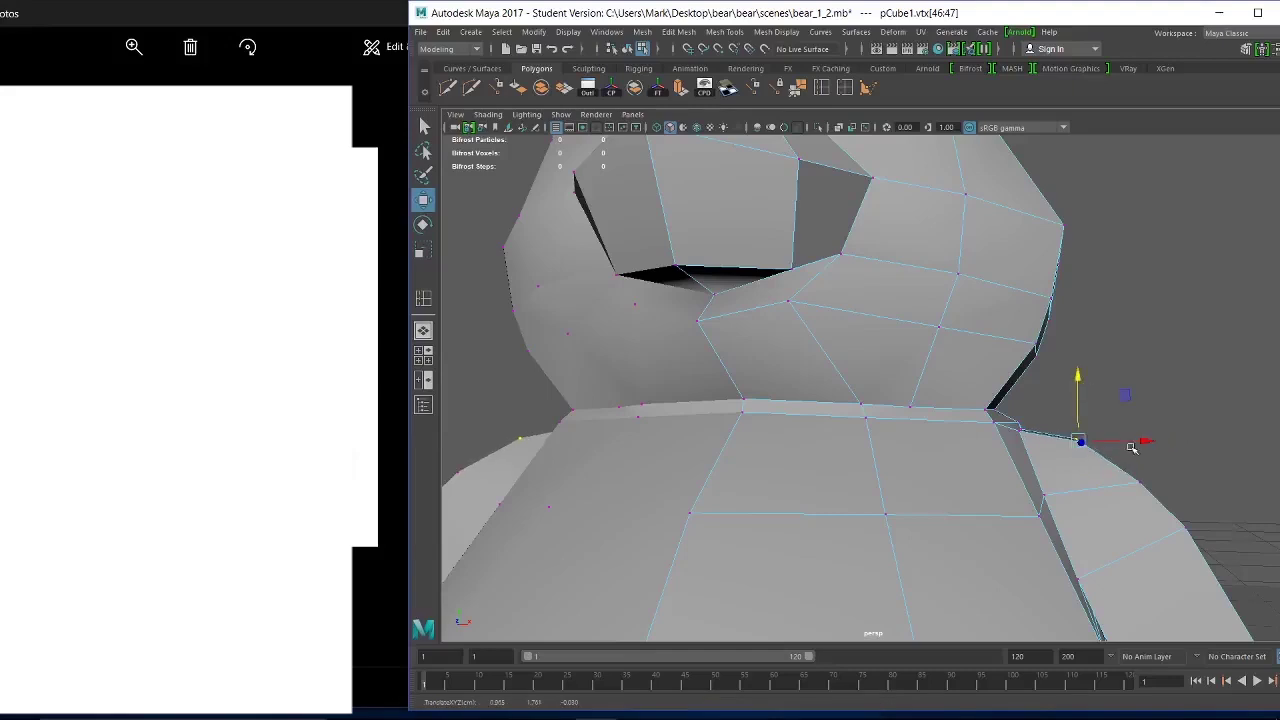
Move the next pair of outer vertices down the upper arm slightly inward and up to round the shoulder.
alt+right_drag(1196, 500, 1040, 456)
alt+drag(1040, 456, 878, 443)
alt+drag(972, 472, 1086, 457)
alt+right_drag(1029, 416, 1080, 494)
alt+middle_drag(1080, 494, 1022, 515)
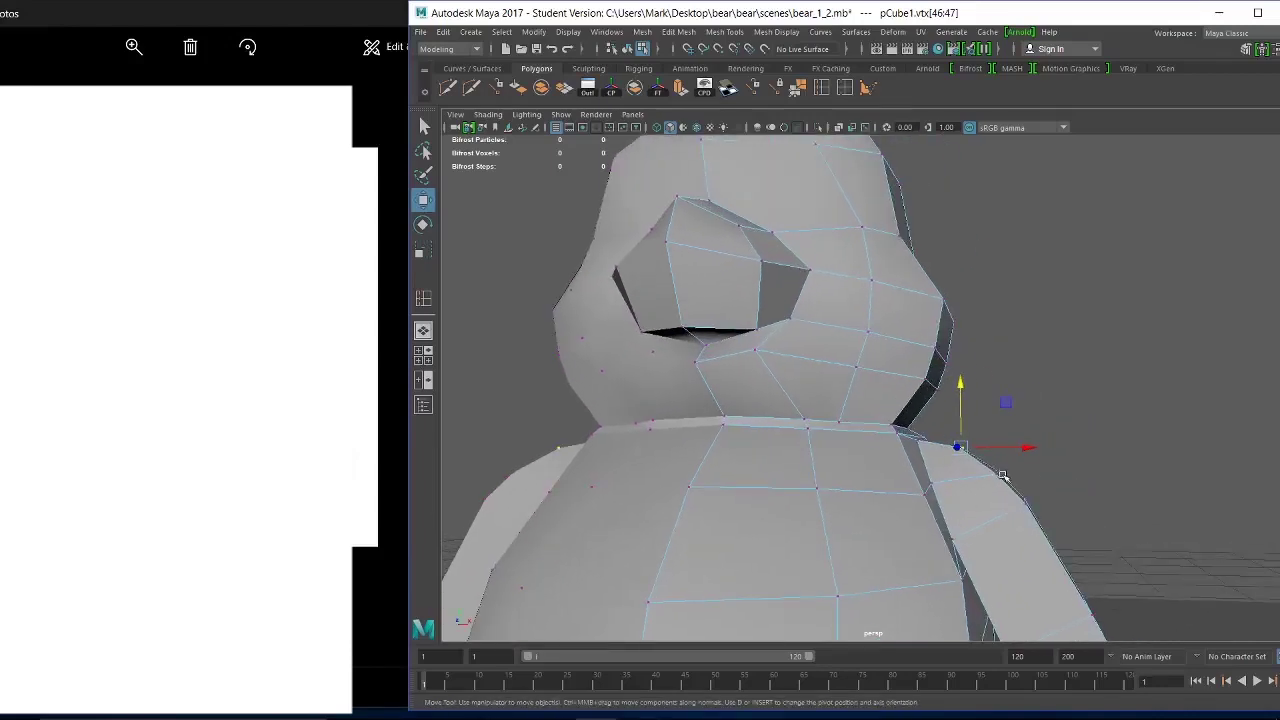
click(990, 479)
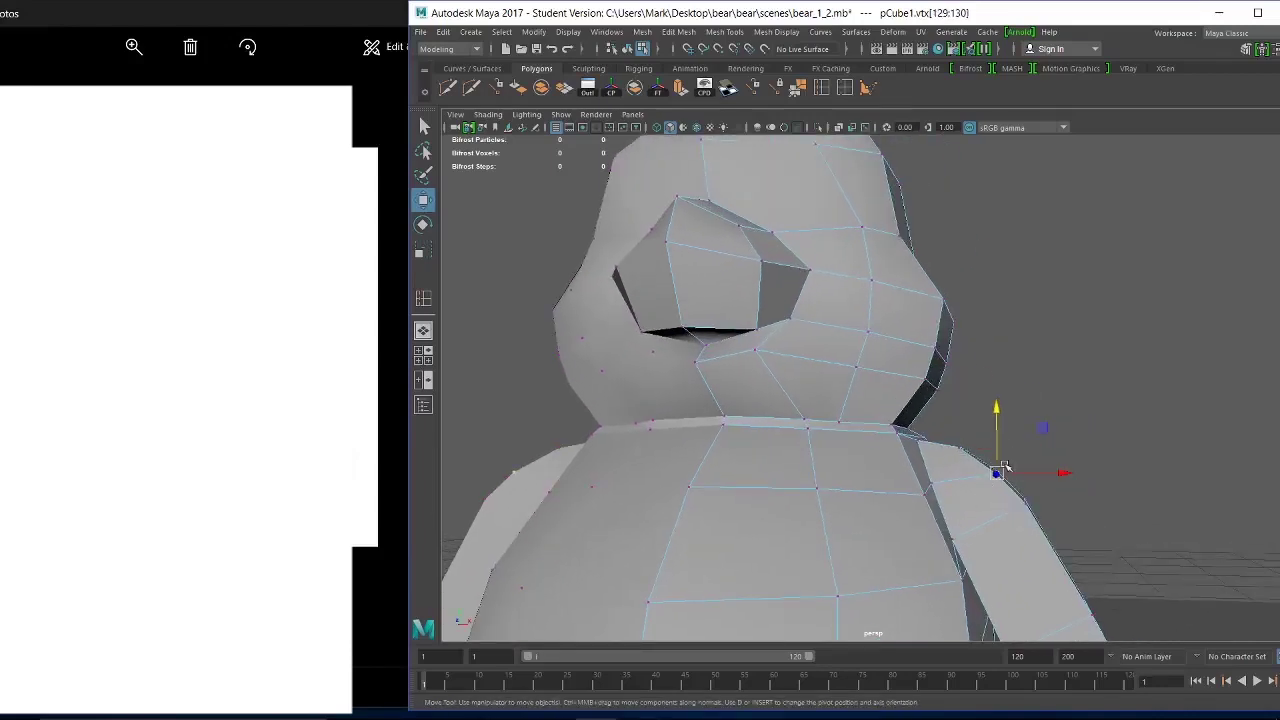
drag(1004, 468, 959, 447)
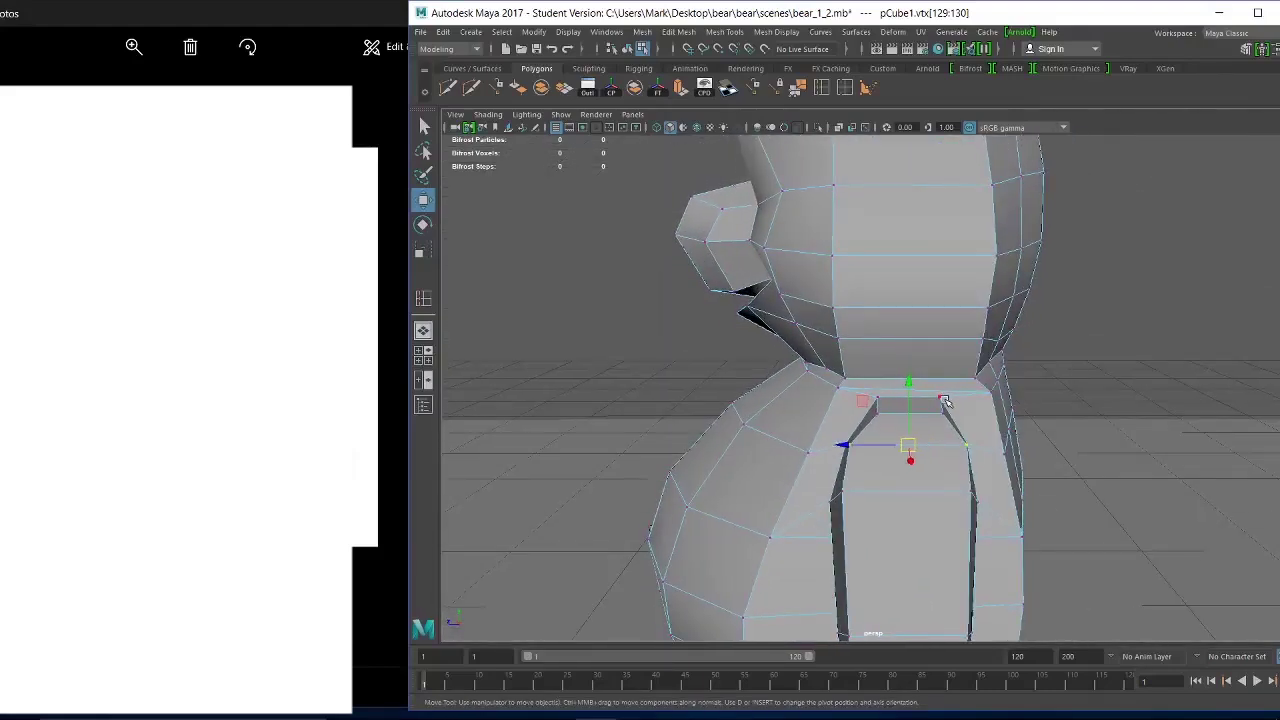
Nudge the front and back outer vertices on top of the shoulder closer to each other.
click(942, 410)
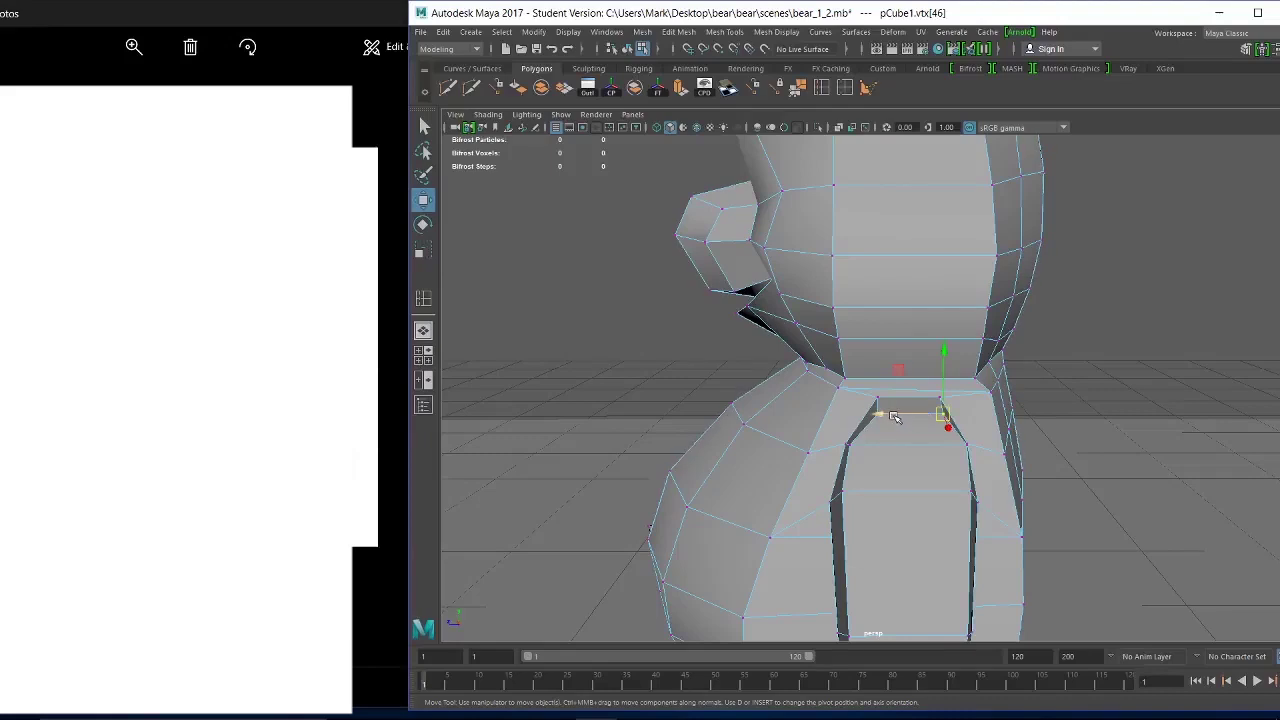
click(887, 415)
click(942, 420)
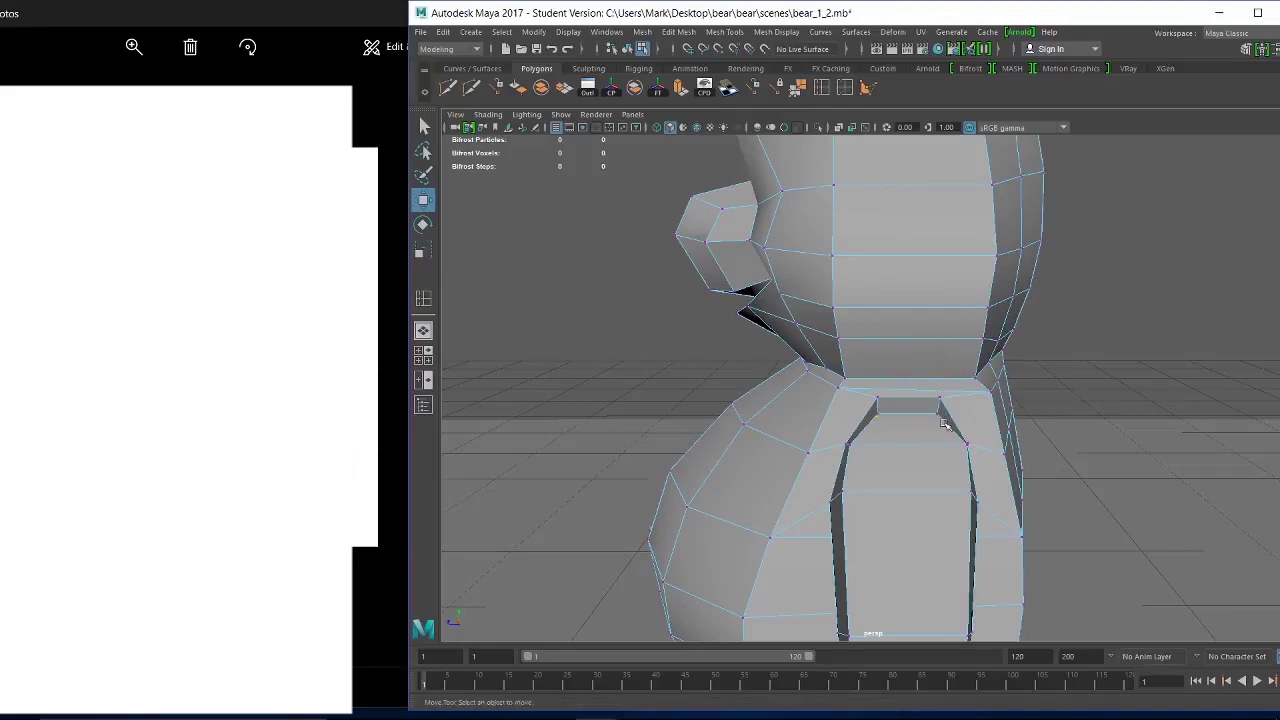
click(877, 416)
drag(855, 413, 860, 415)
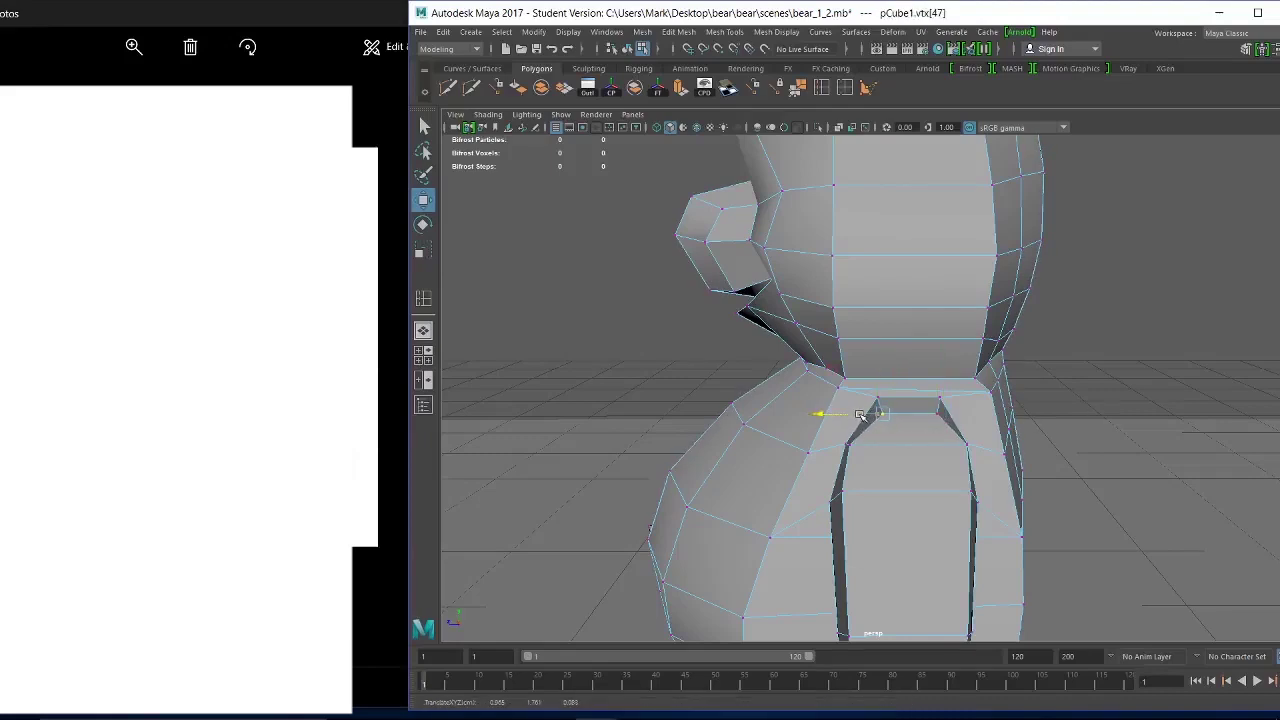
click(1098, 395)
Raise the front and back vertices where the upper arm joins the body just below the shoulder.
alt+drag(925, 497, 892, 491)
click(847, 451)
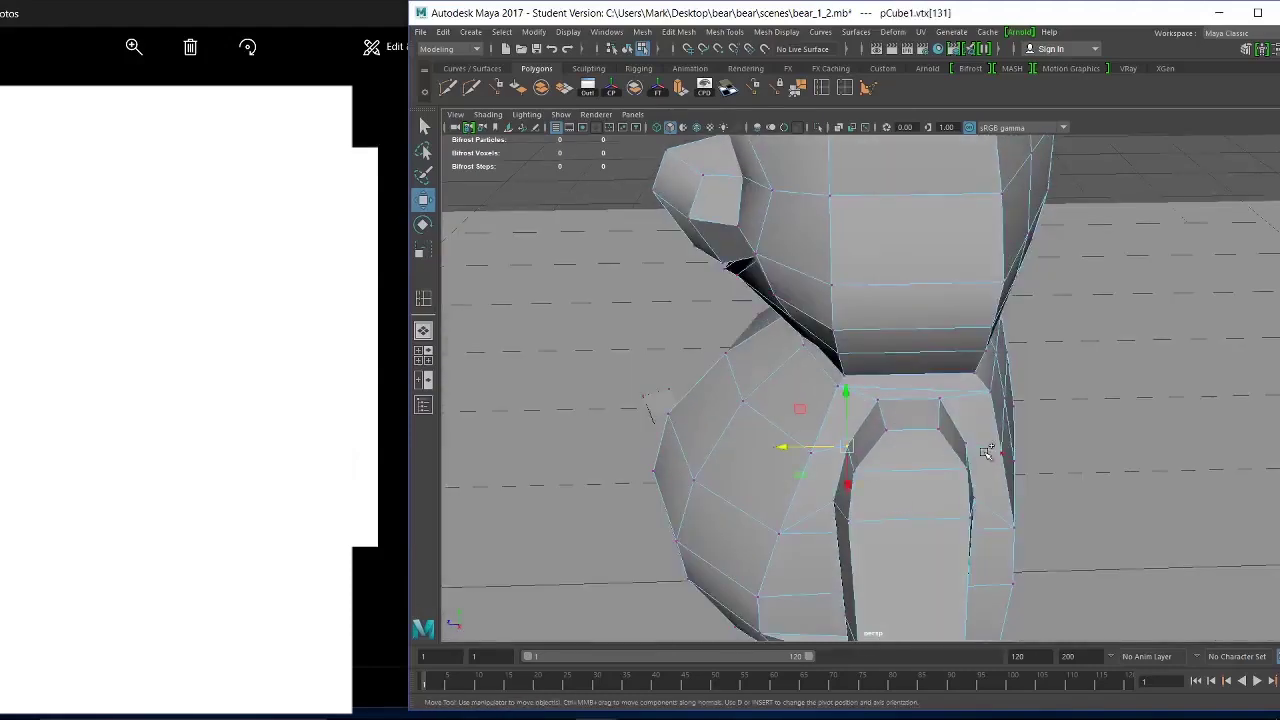
alt+drag(979, 483, 905, 368)
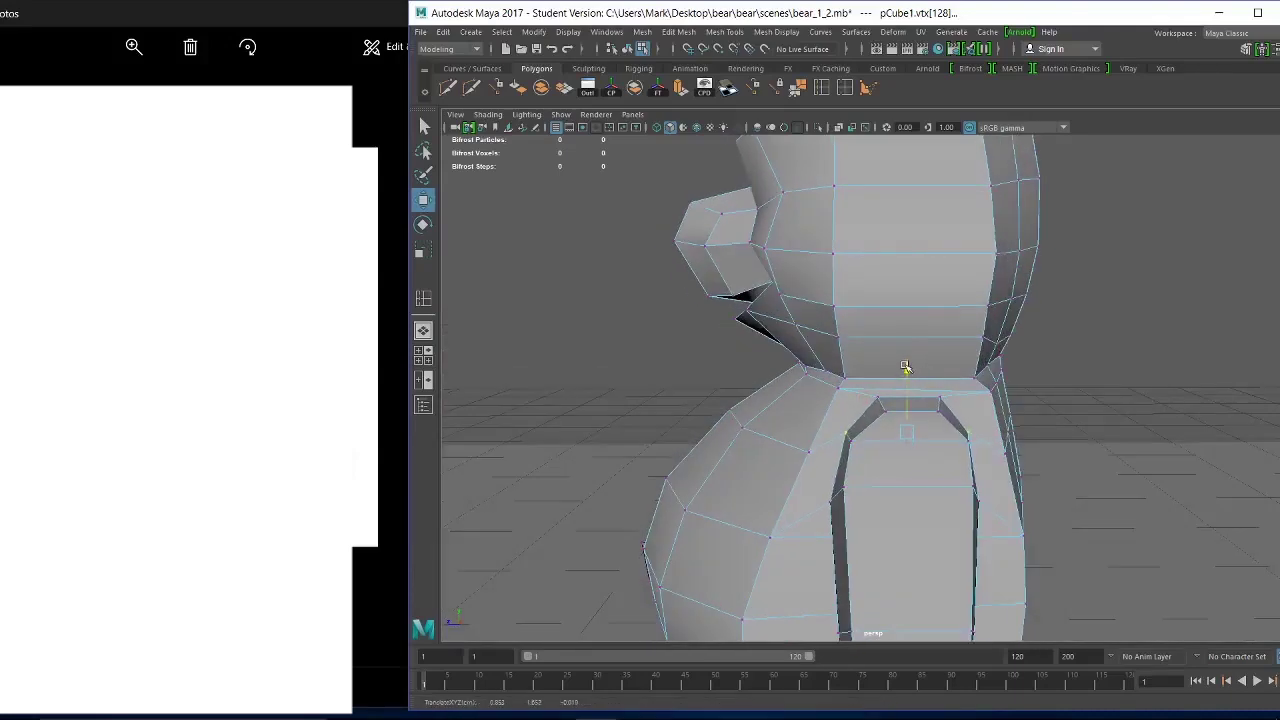
alt+drag(905, 368, 892, 431)
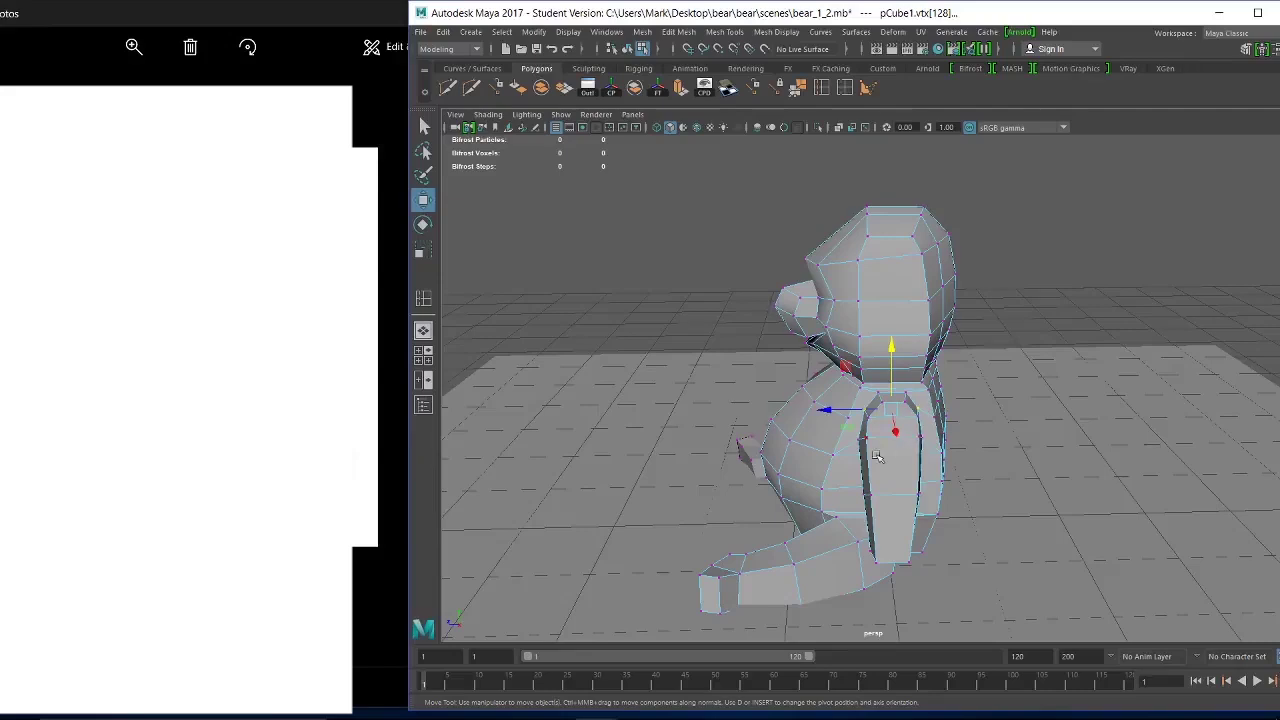
Return to vertex editing on the bear mesh and move the upper chest vertex just in front of the arm slightly up.
alt+right_drag(869, 434, 950, 542)
alt+drag(878, 494, 880, 466)
alt+right_drag(814, 465, 900, 485)
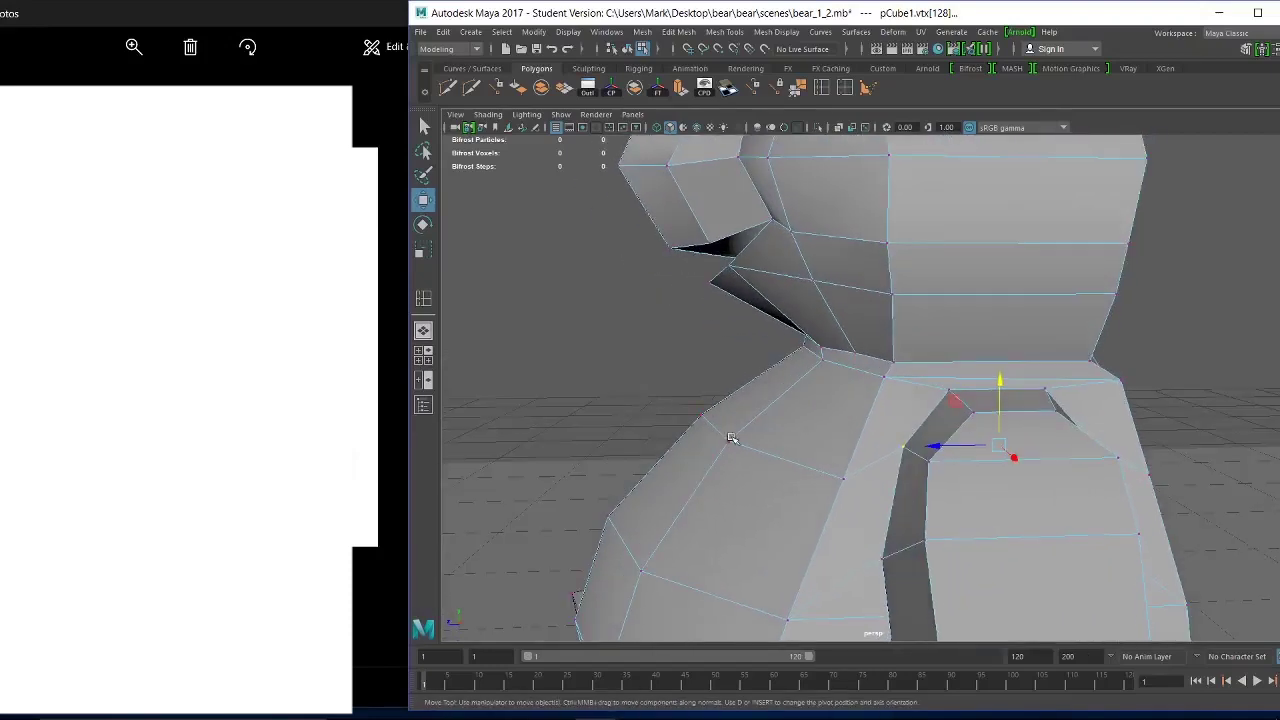
alt+drag(910, 476, 883, 477)
alt+right_drag(883, 477, 837, 443)
alt+drag(837, 443, 795, 424)
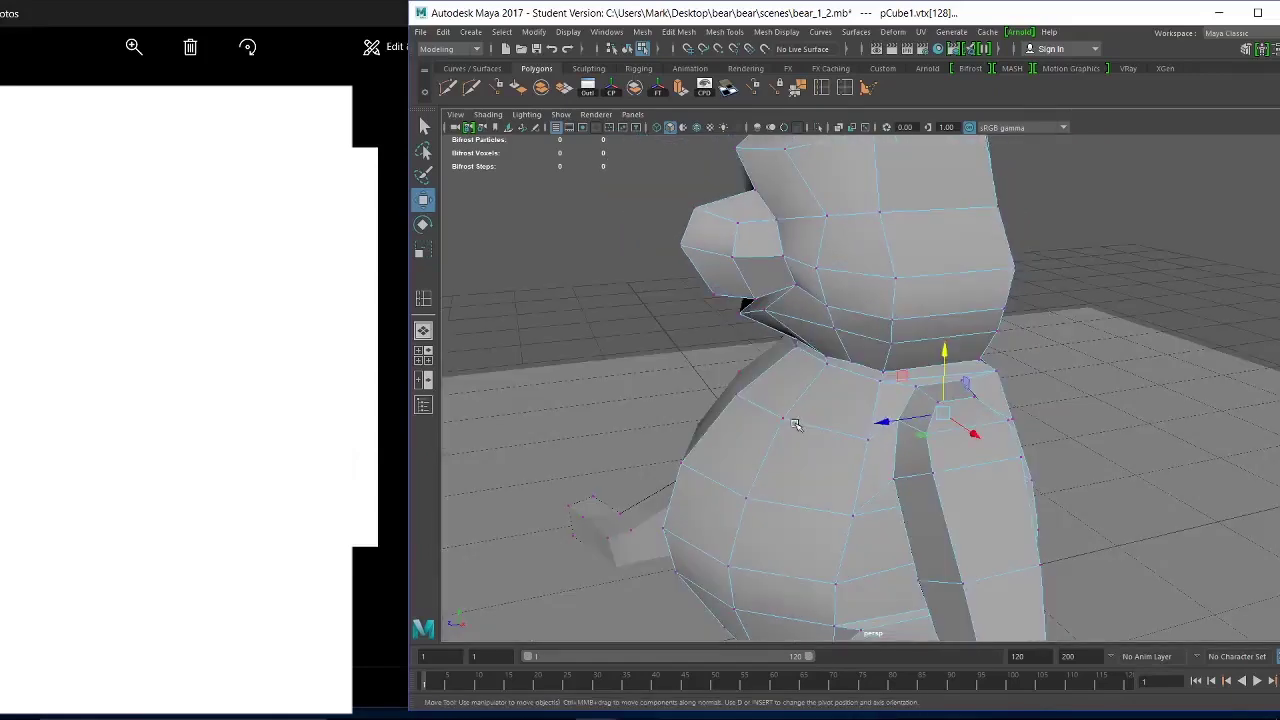
click(853, 438)
click(1204, 300)
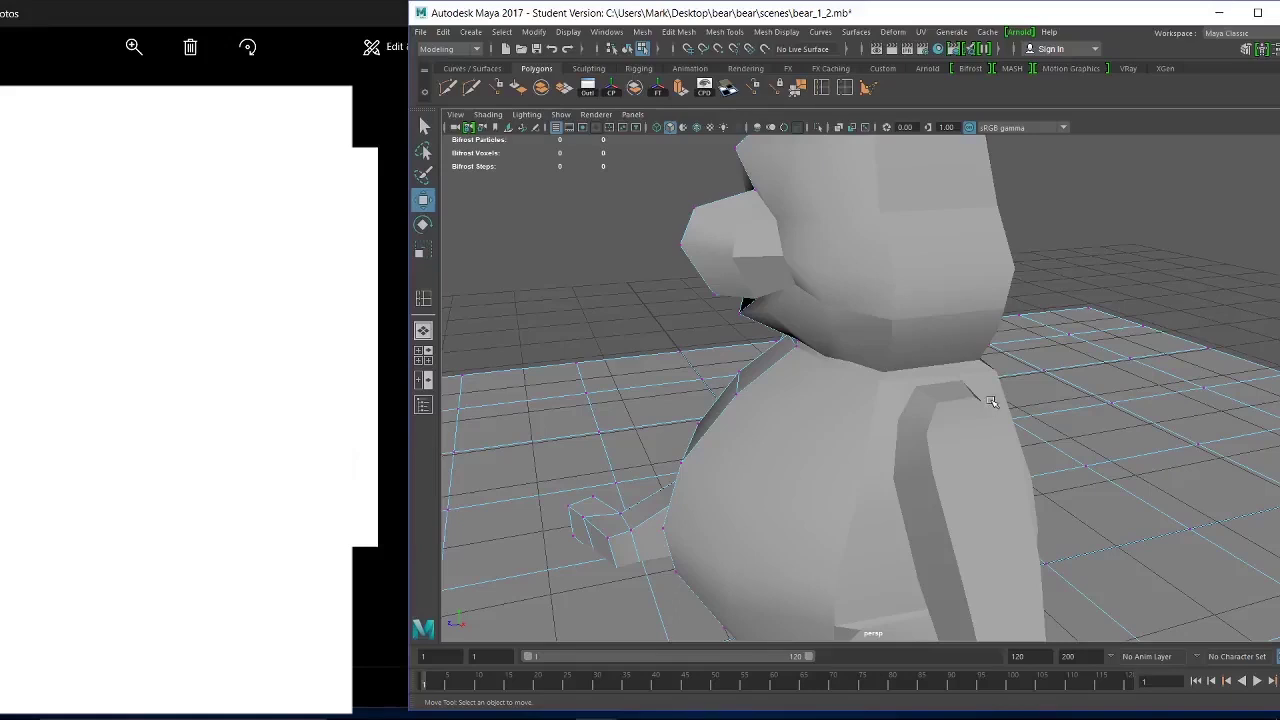
right_drag(990, 401, 1055, 305)
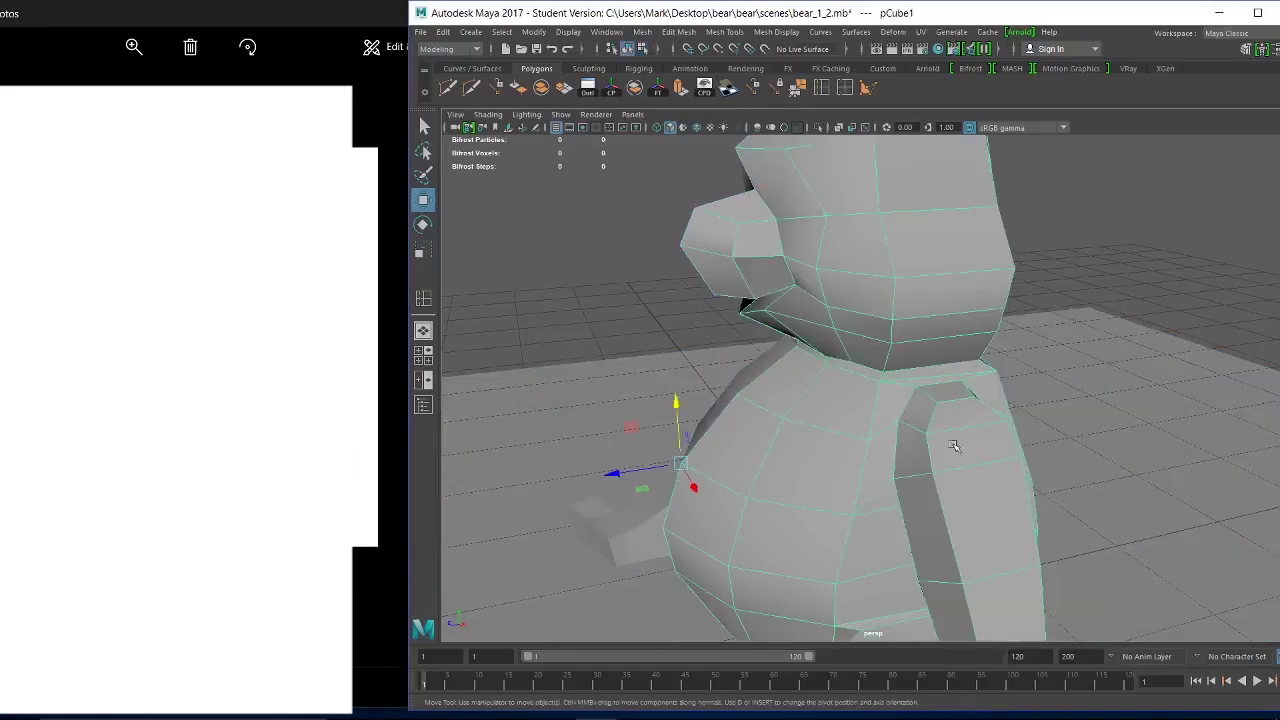
alt+drag(903, 471, 876, 455)
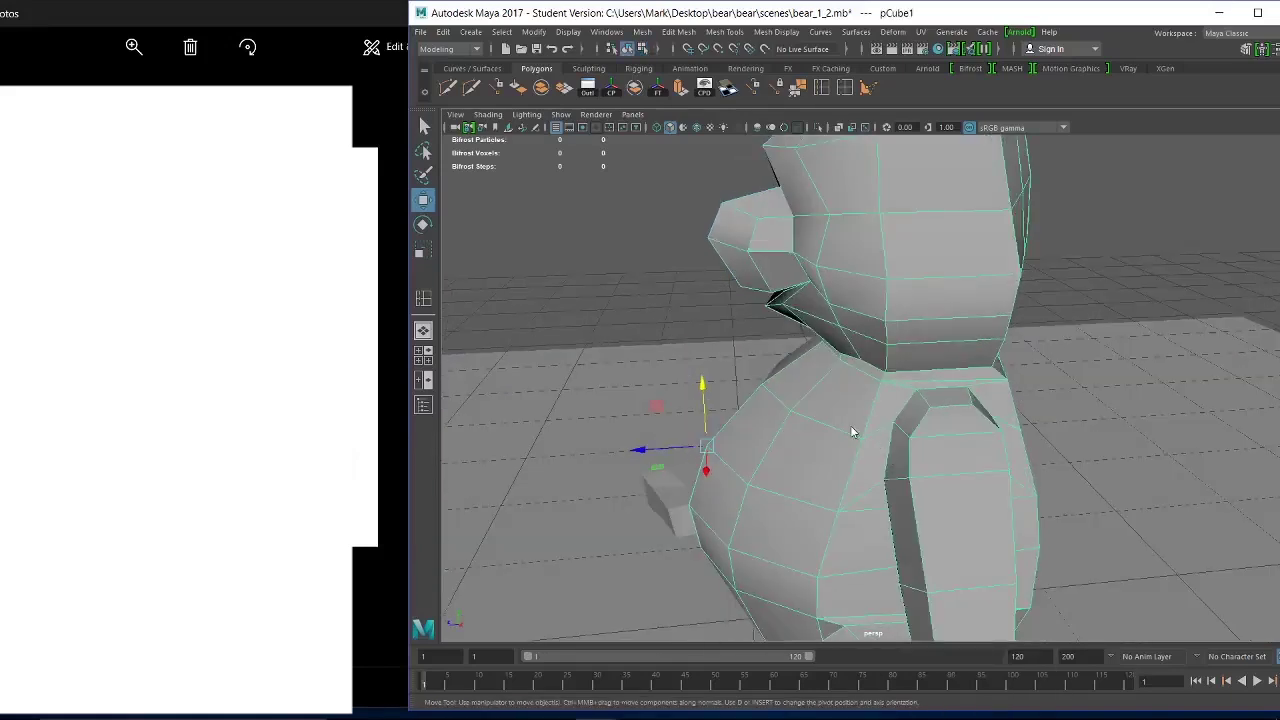
right_drag(855, 322, 793, 328)
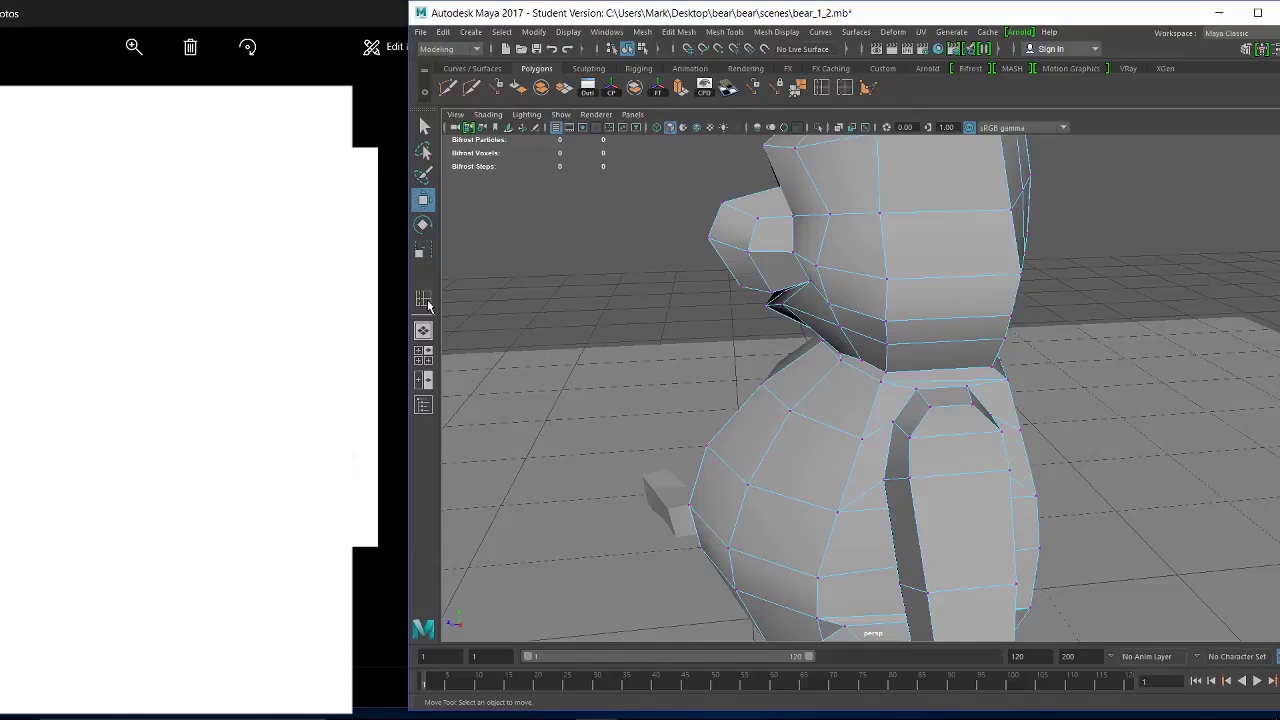
alt+drag(903, 446, 869, 438)
click(864, 430)
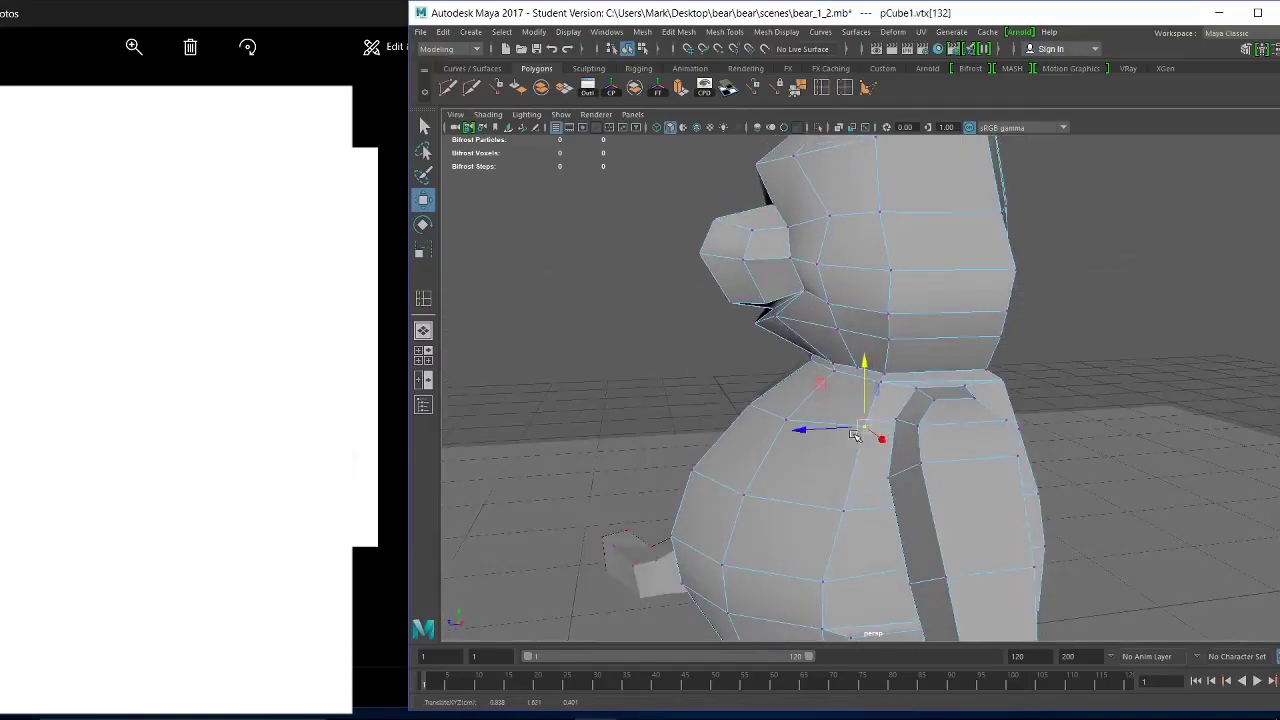
Examine the reshaped shoulder, chest and whole body from above and from the side.
alt+drag(910, 461, 1051, 474)
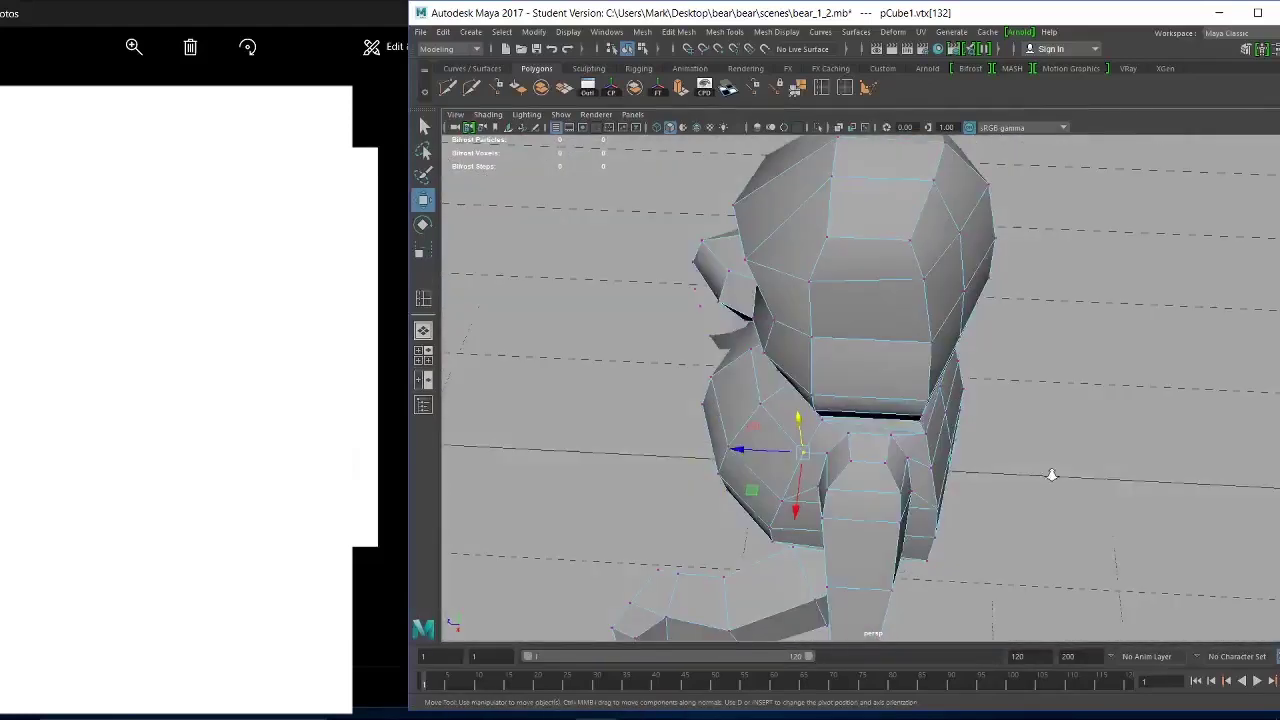
alt+right_drag(1051, 474, 734, 397)
alt+drag(734, 397, 757, 339)
alt+right_drag(758, 339, 1093, 497)
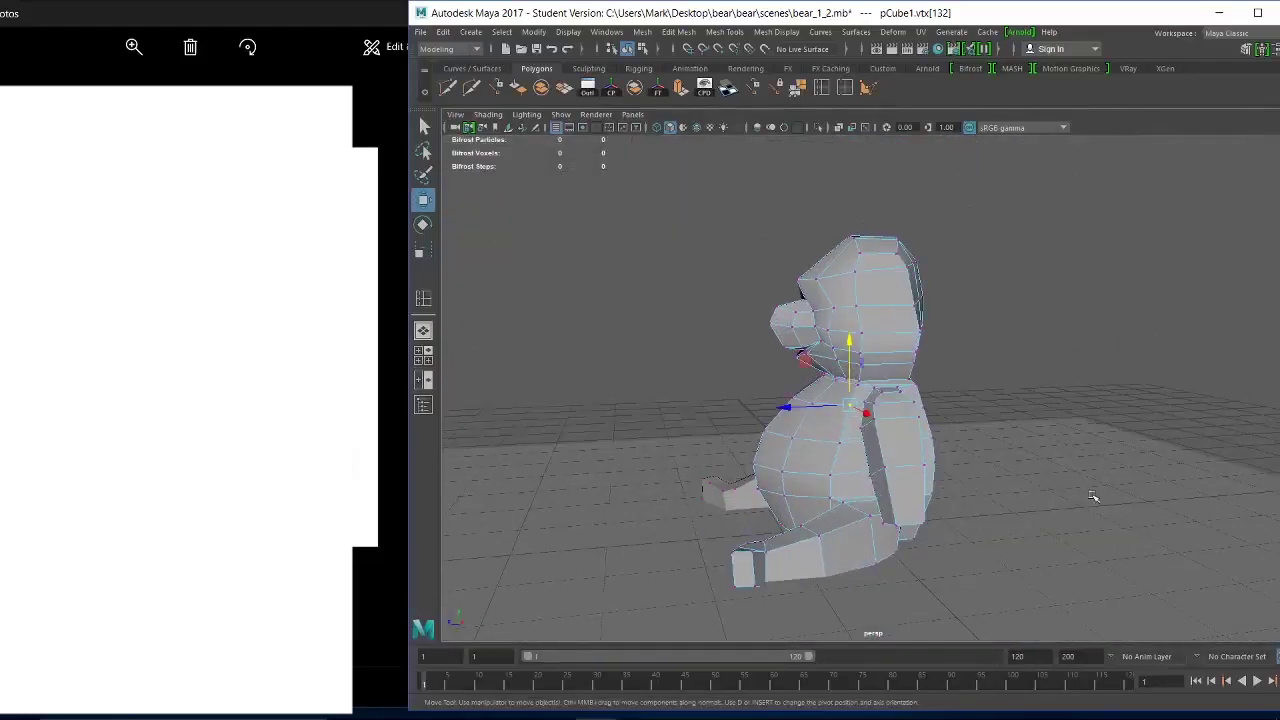
click(1064, 360)
alt+drag(1051, 389, 982, 467)
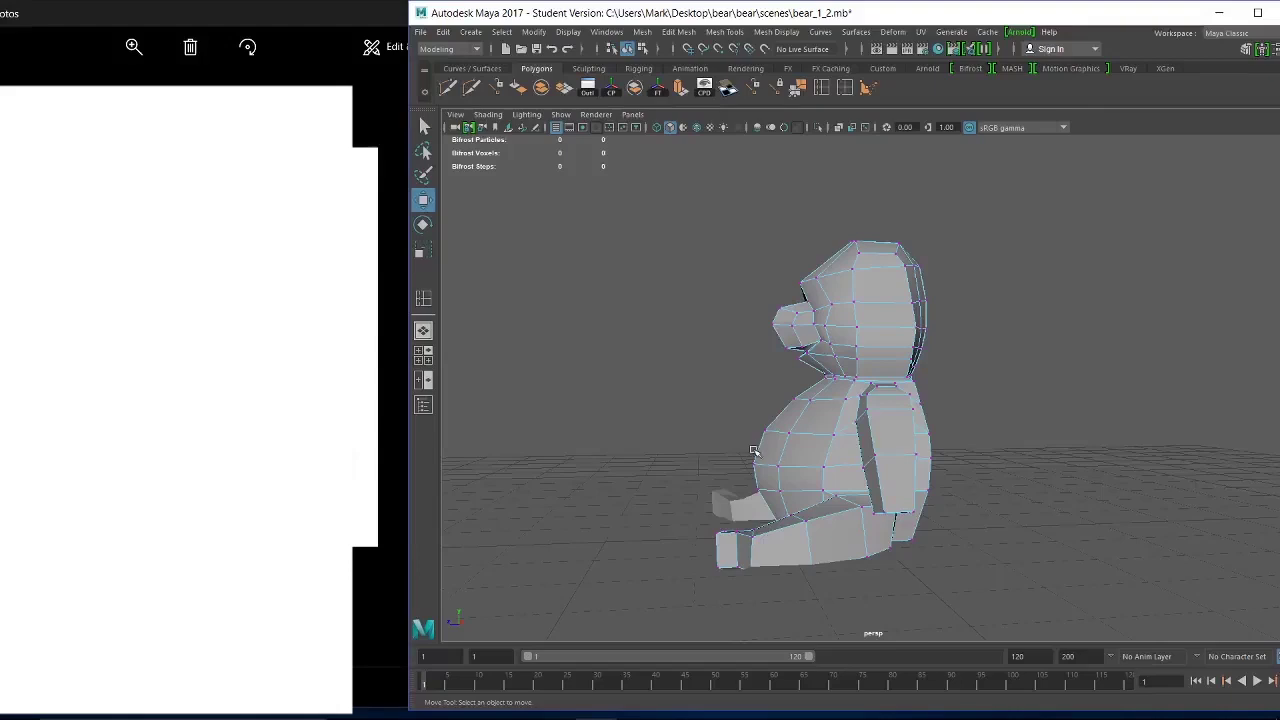
Shift the vertices at the lower end of the arm slightly along the bear's front-to-back direction.
alt+drag(754, 451, 748, 449)
alt+drag(827, 446, 939, 512)
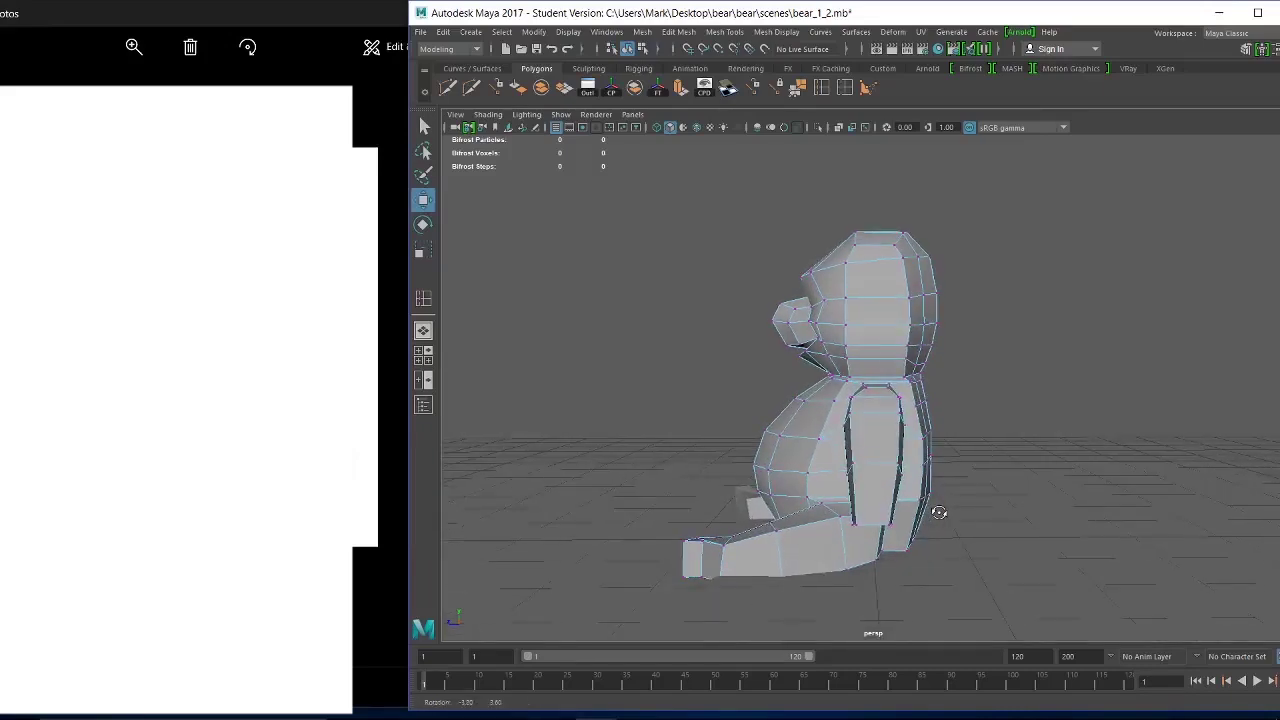
drag(854, 515, 818, 521)
drag(803, 517, 806, 519)
Nudge the rear shoulder-top vertex, the upper-back vertex below the neck and a lower back-of-head vertex slightly toward the centre line.
alt+drag(957, 535, 885, 511)
alt+right_drag(885, 511, 1008, 618)
alt+middle_drag(917, 453, 1031, 458)
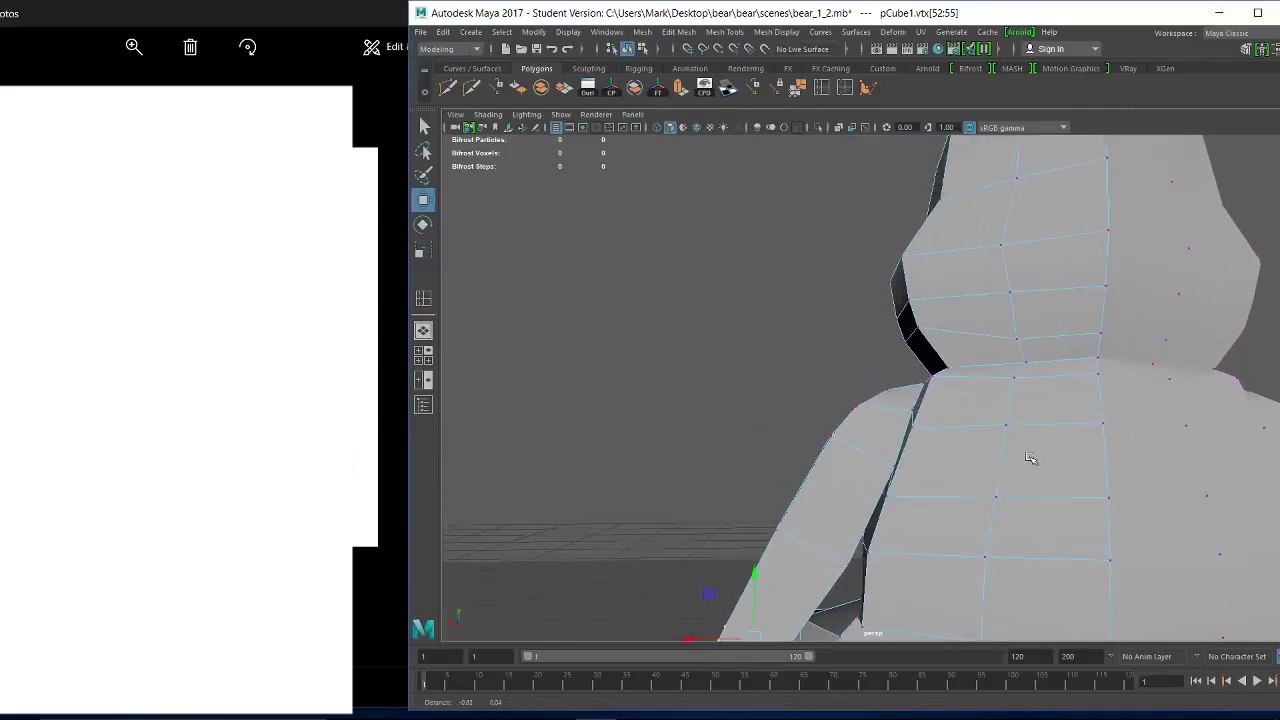
drag(932, 378, 932, 333)
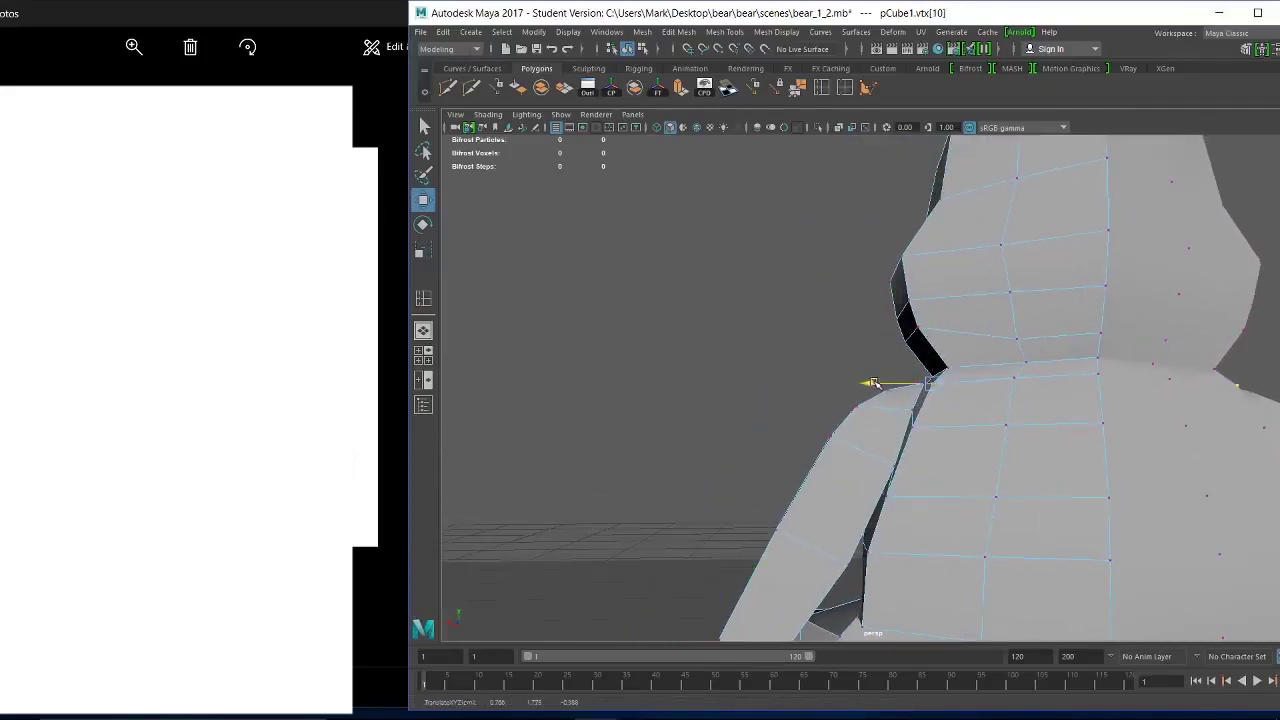
drag(873, 383, 875, 385)
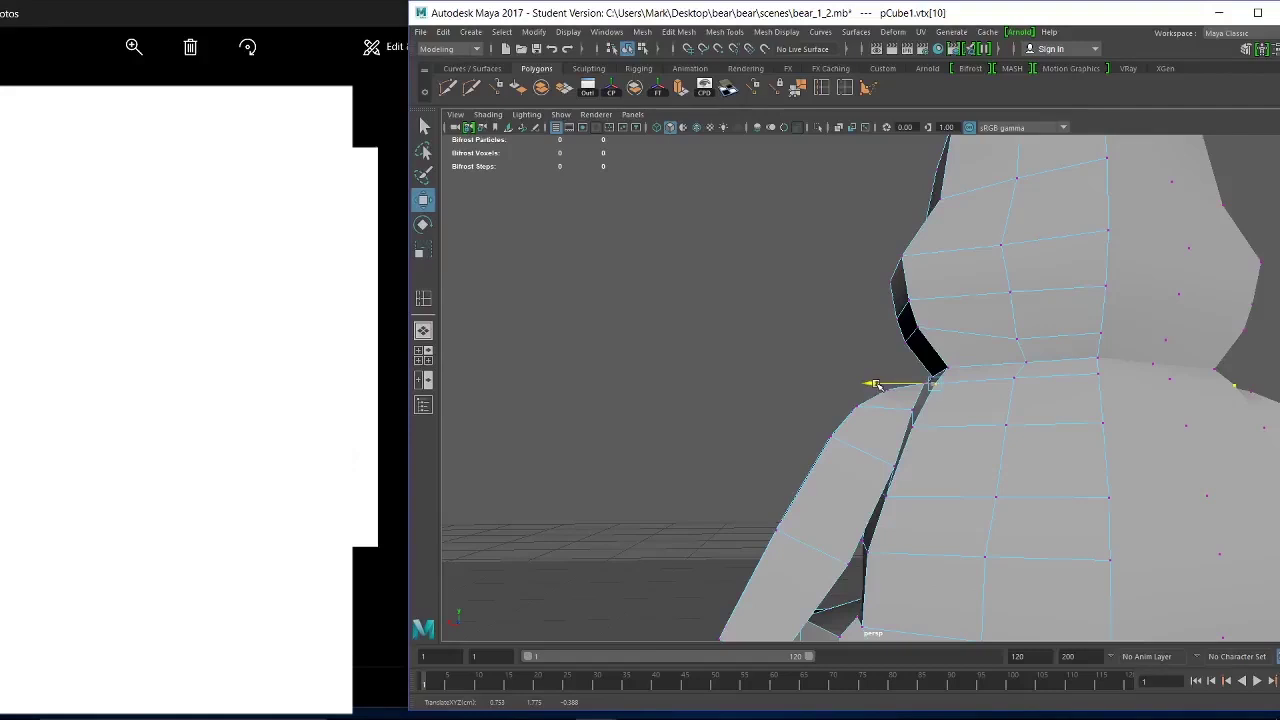
click(1015, 381)
drag(972, 380, 976, 381)
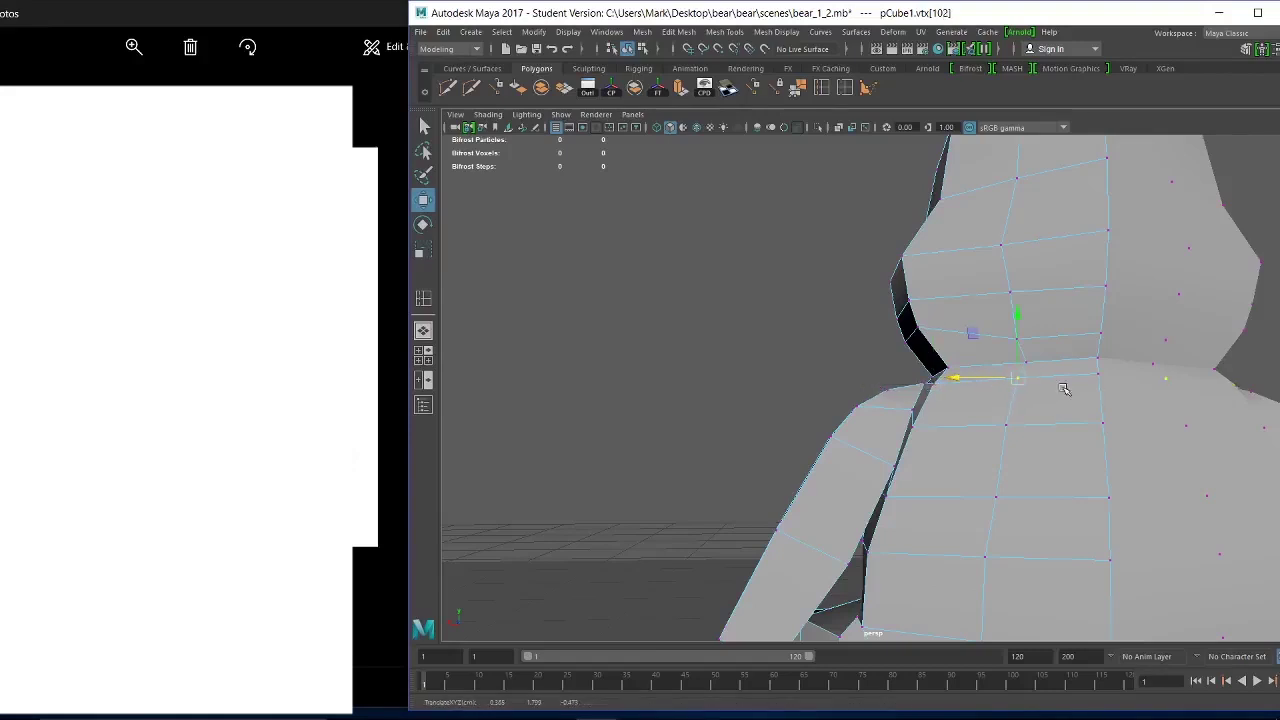
click(1006, 291)
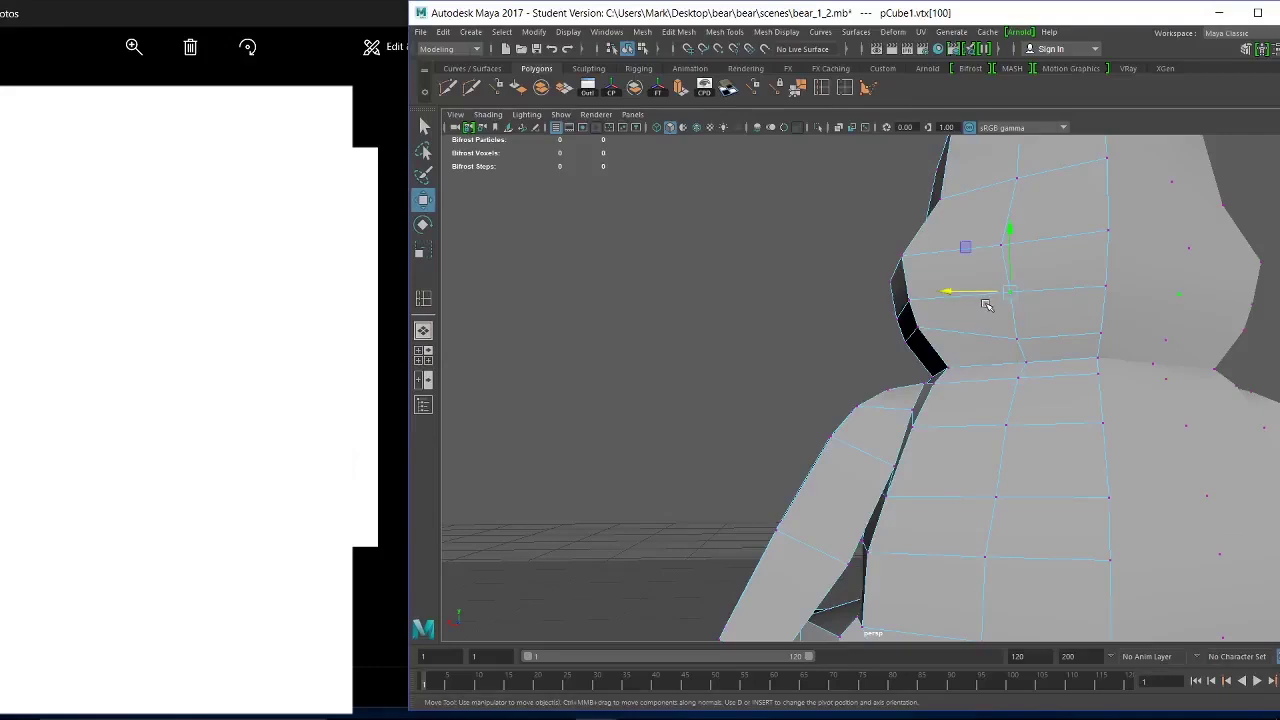
drag(978, 293, 980, 295)
Move the outer vertex on the lowest row of the back beside the hip slightly down and inward.
alt+right_drag(997, 423, 900, 418)
mouse_move(900, 418)
alt+mouse_down()
mouse_move(931, 423)
mouse_move(900, 420)
mouse_move(915, 422)
alt+mouse_up()
alt+right_drag(915, 422, 949, 437)
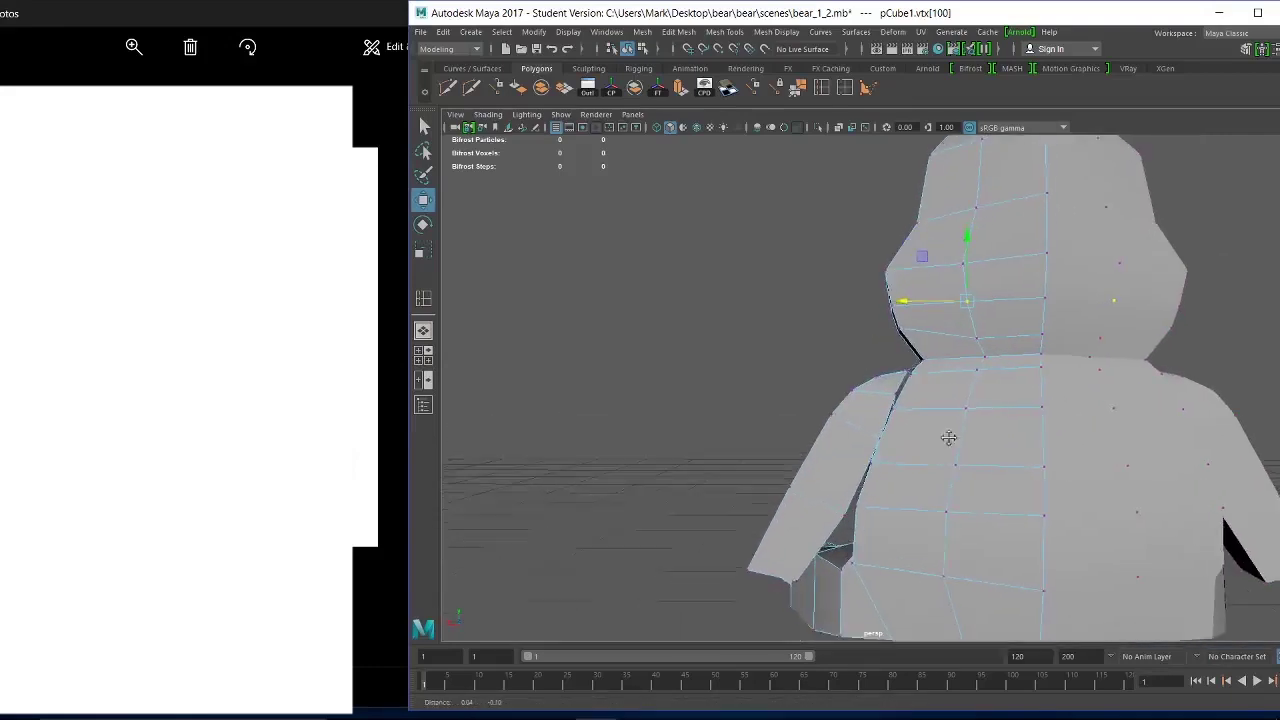
alt+middle_drag(949, 437, 921, 365)
mouse_move(866, 430)
alt+mouse_down()
mouse_move(889, 426)
mouse_move(854, 438)
alt+mouse_up()
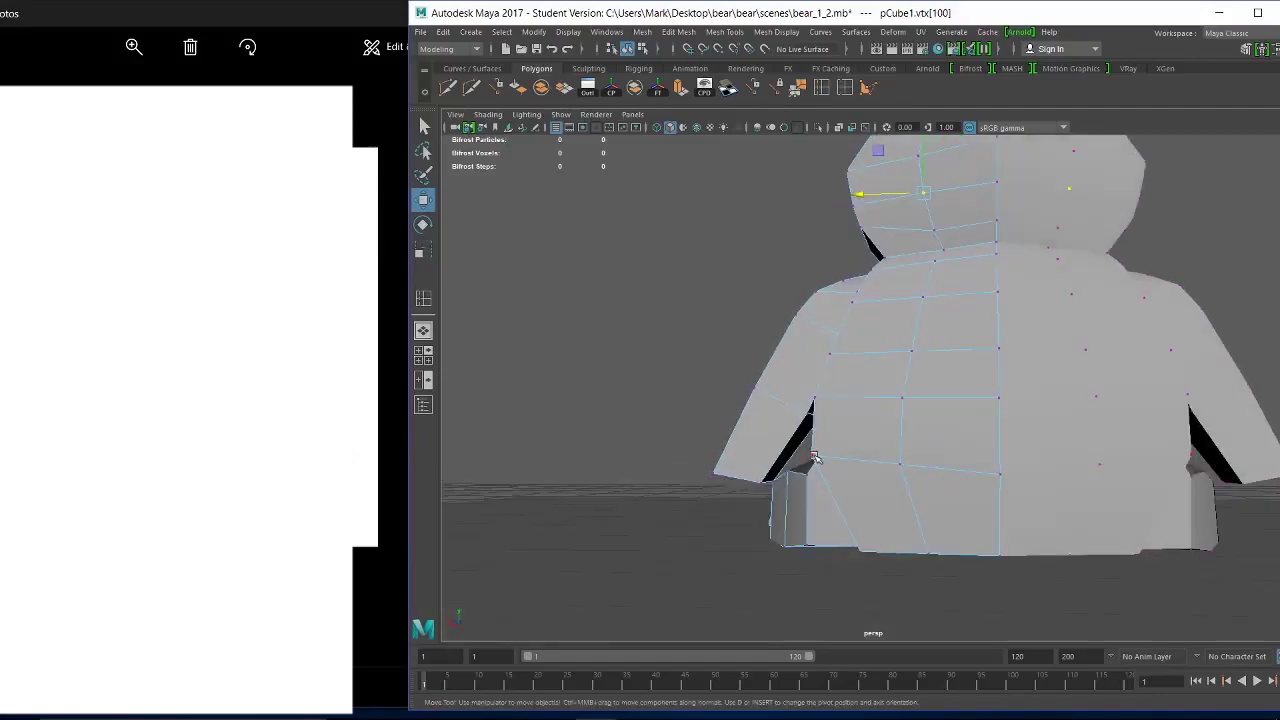
click(813, 456)
drag(809, 393, 812, 405)
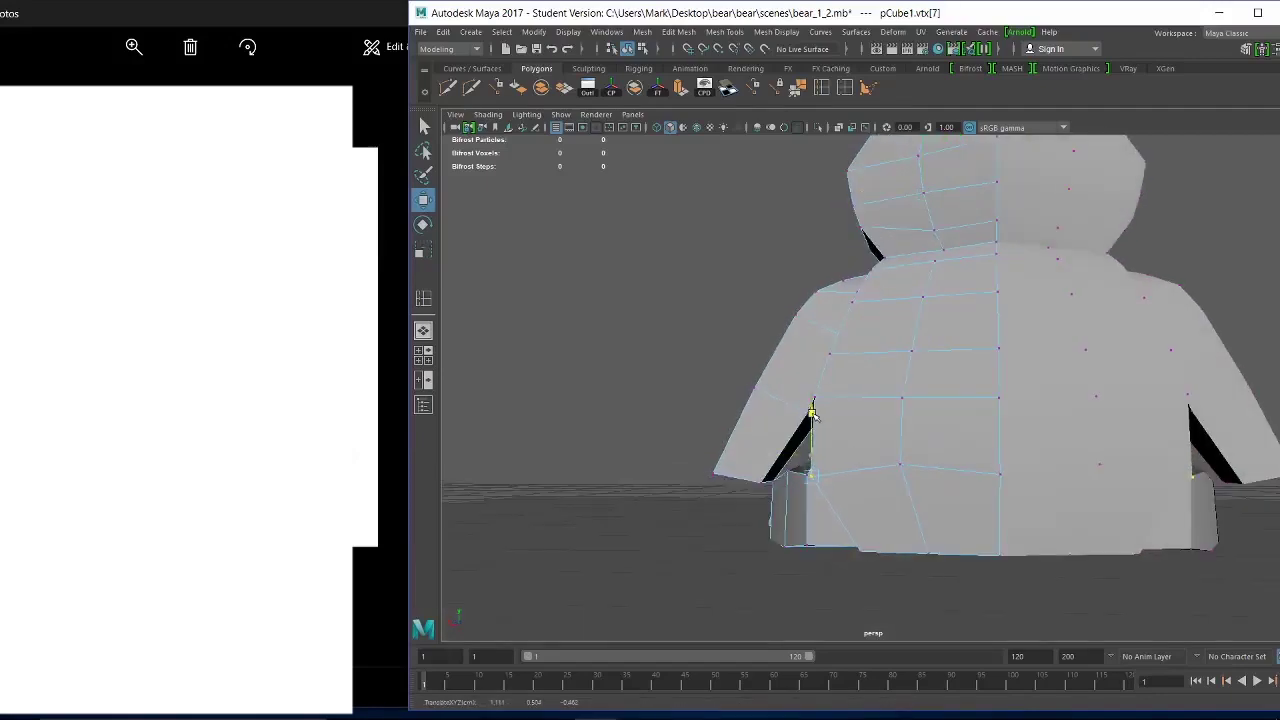
middle_drag(748, 479, 760, 478)
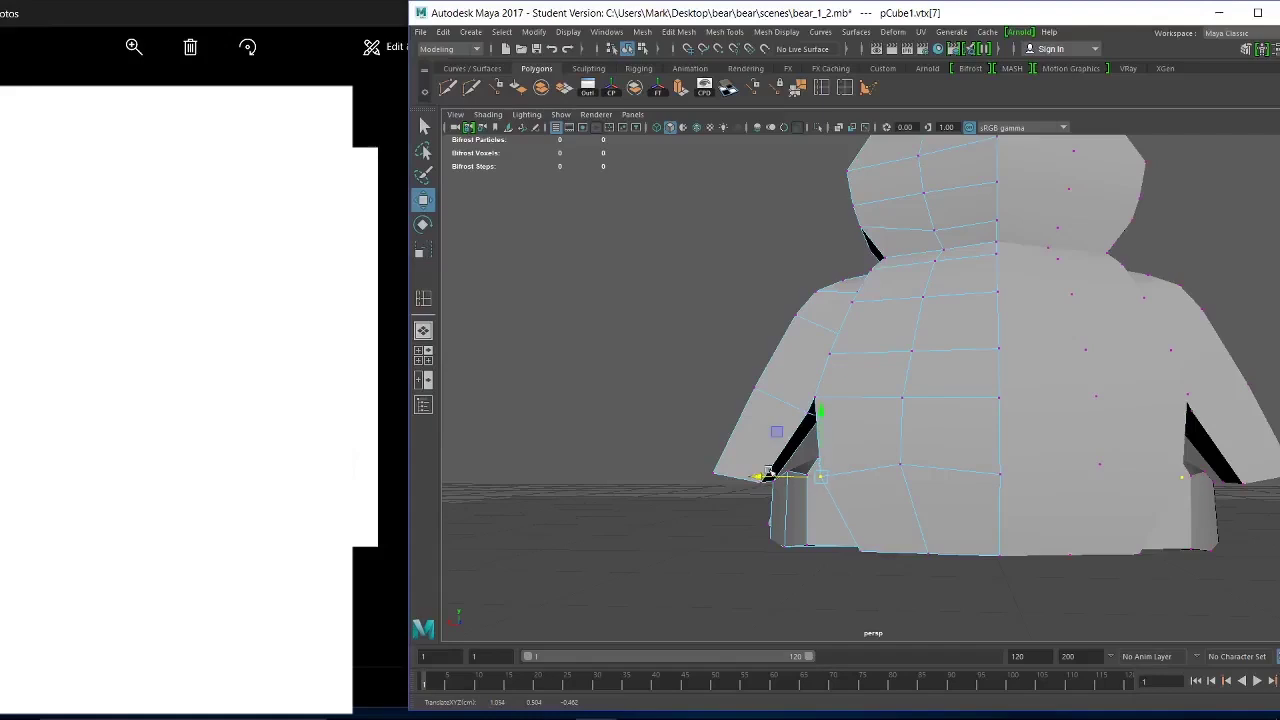
Lower the outer back vertex just above the hip vertex, where the body side meets the arm opening.
click(773, 376)
click(816, 400)
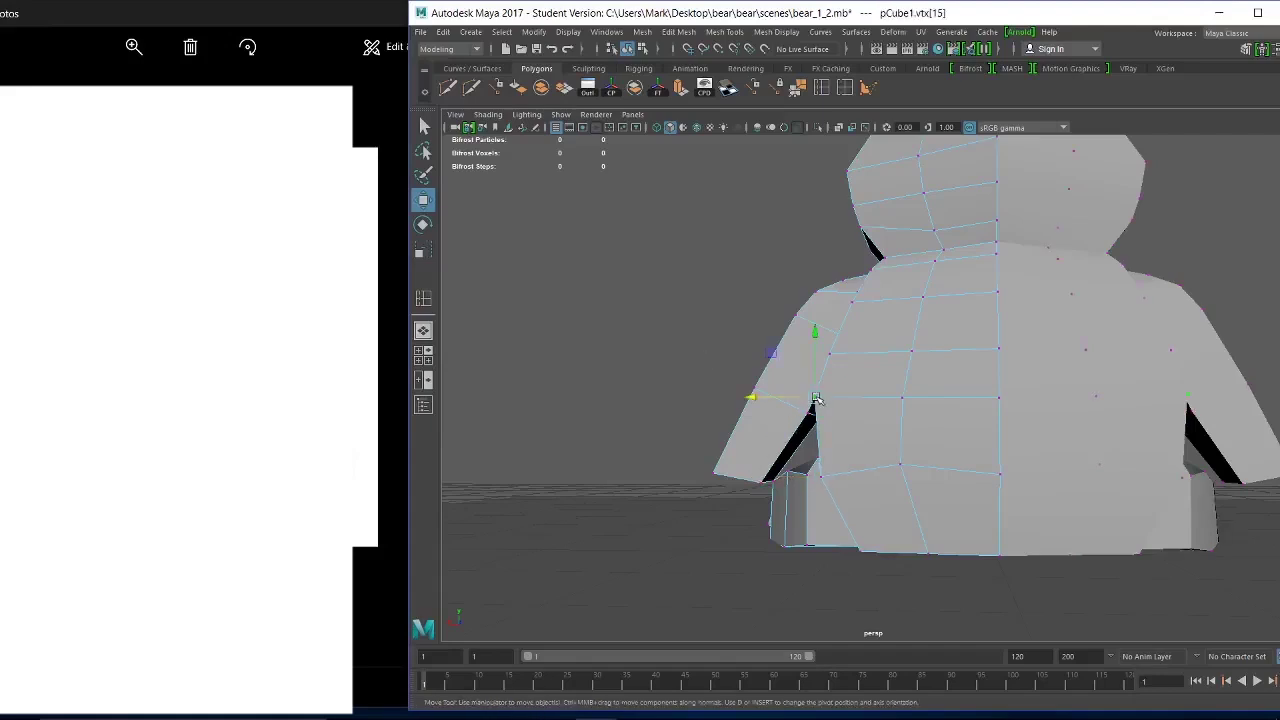
middle_drag(815, 337, 792, 413)
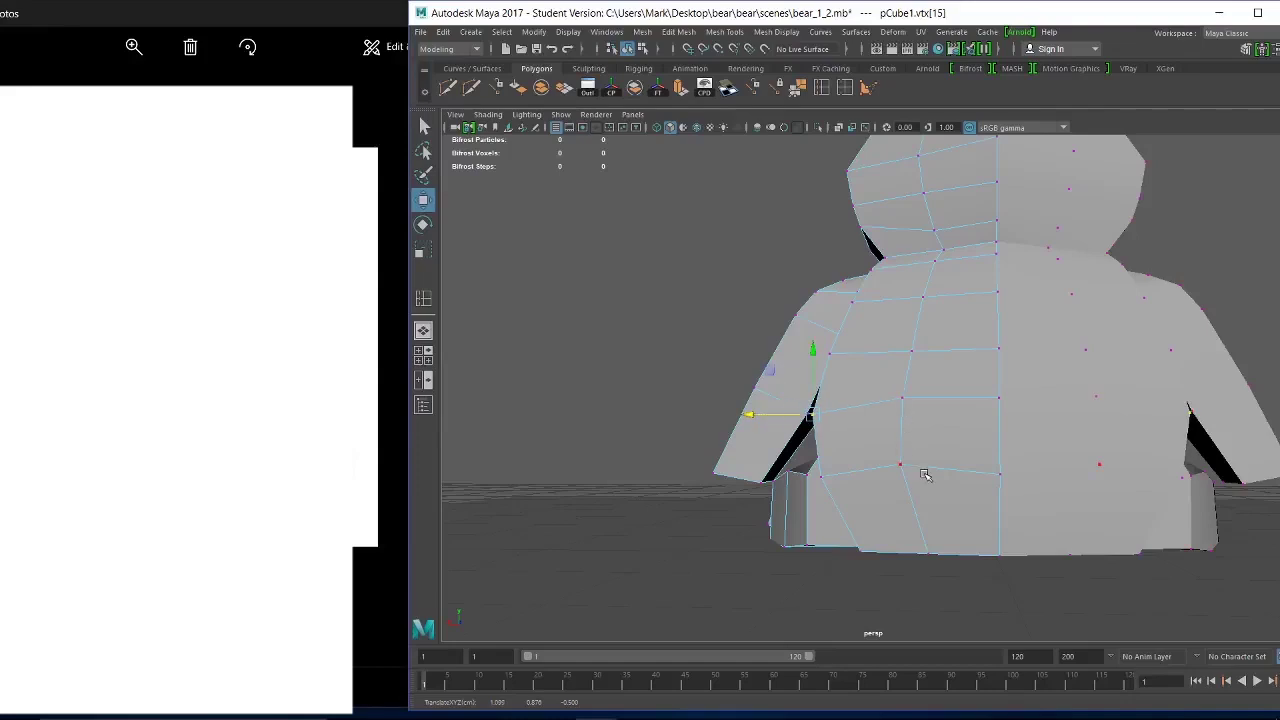
Lower the two inner lower-back vertices between the body's side and the centre line together.
alt+drag(921, 476, 928, 525)
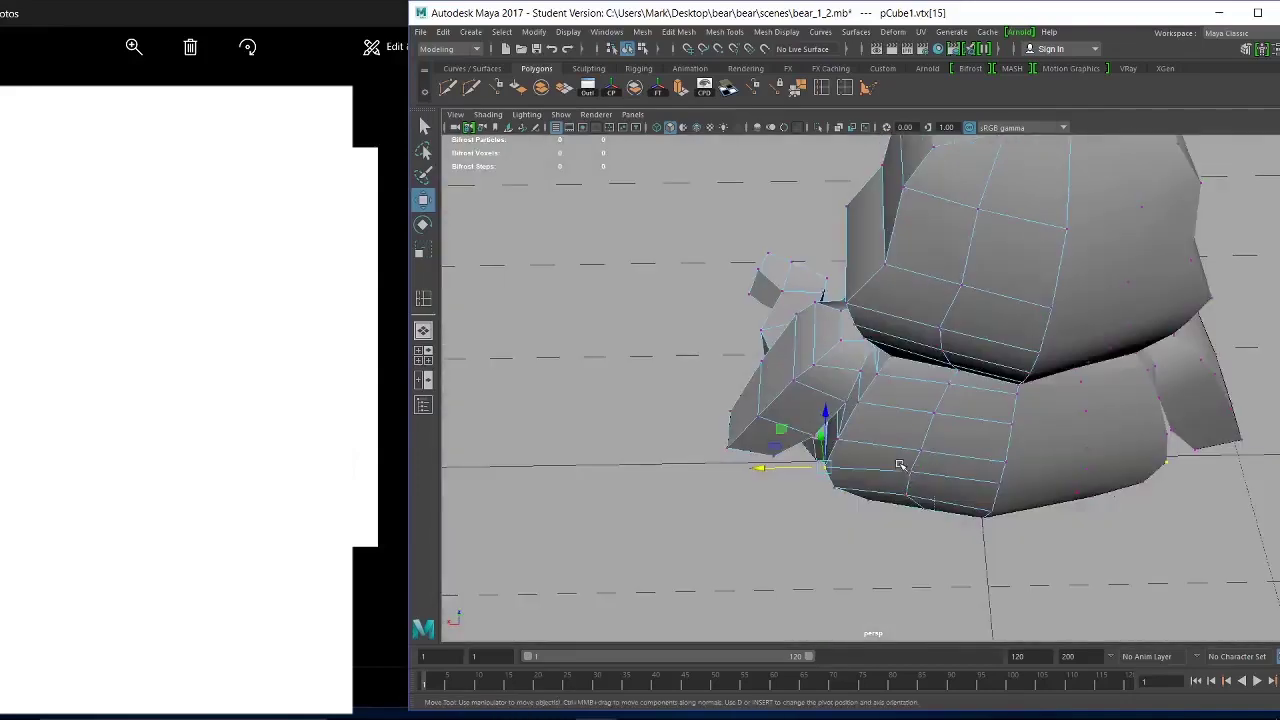
drag(900, 465, 928, 512)
alt+drag(928, 512, 952, 430)
ctrl+drag(971, 580, 938, 481)
drag(915, 360, 913, 380)
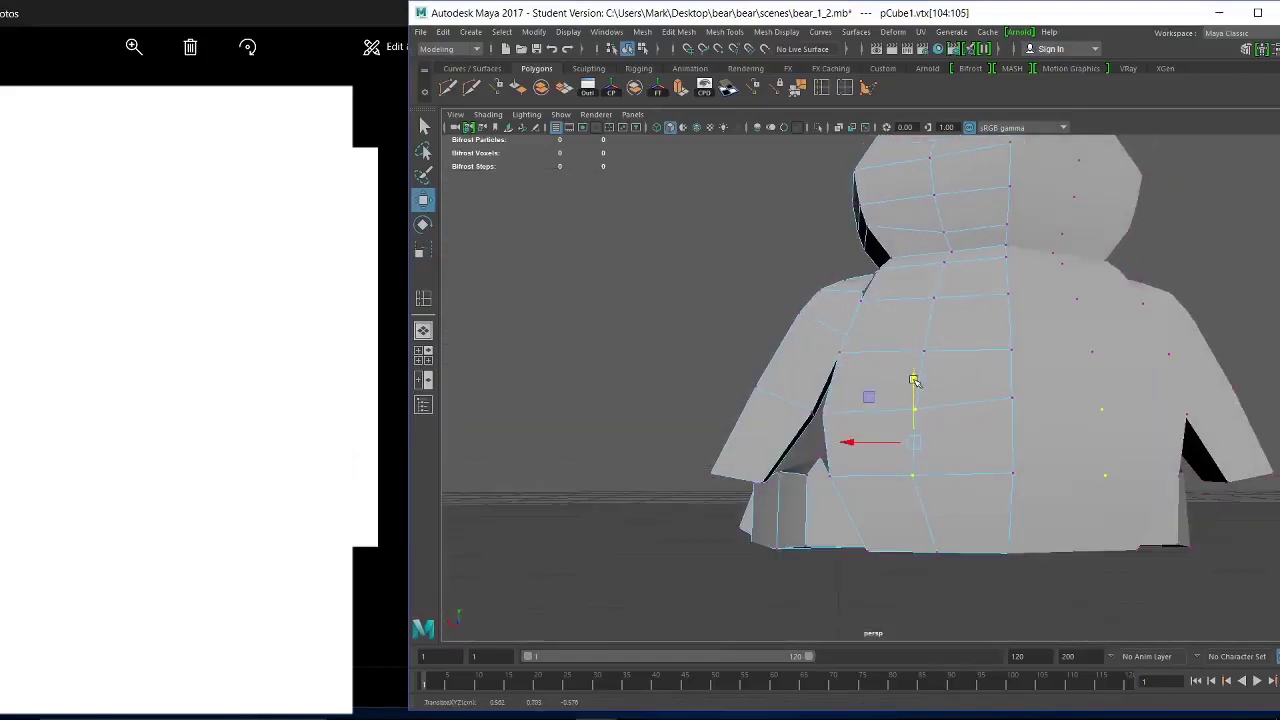
Snap the three lower centre-line vertices of the back vertically to the height of their neighbouring vertices.
click(1012, 399)
key(v)
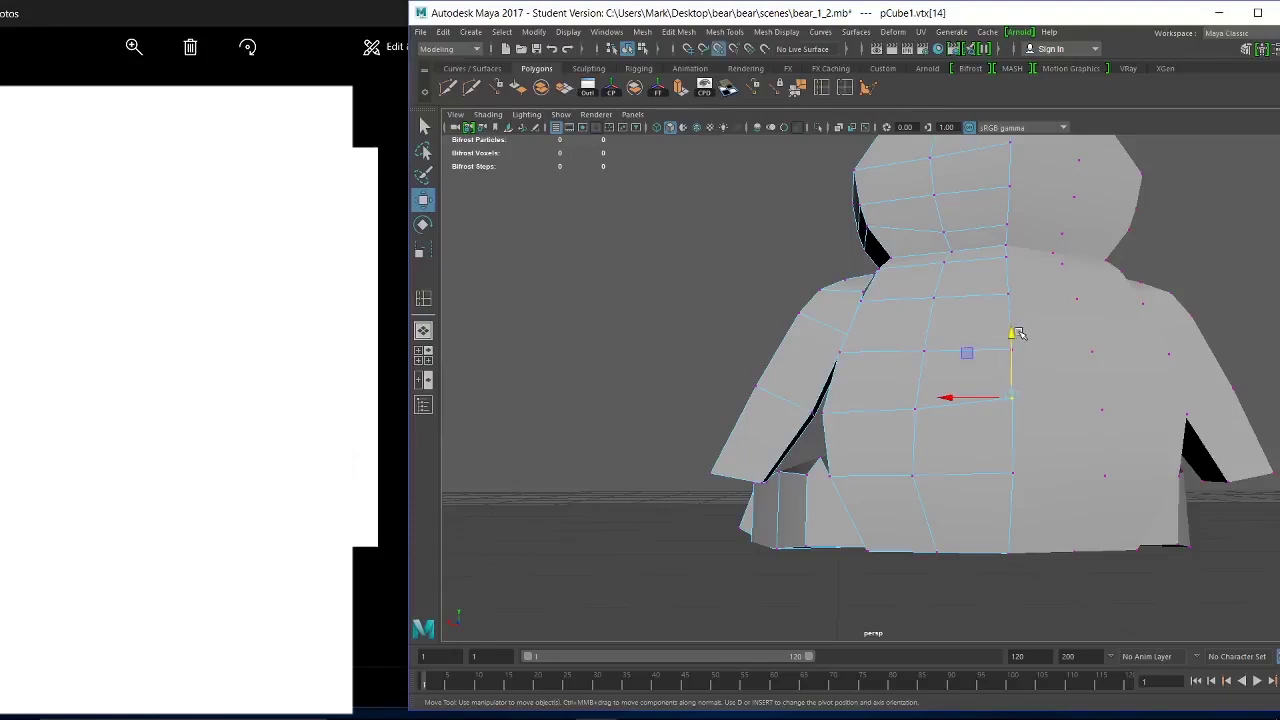
drag(1015, 333, 903, 413)
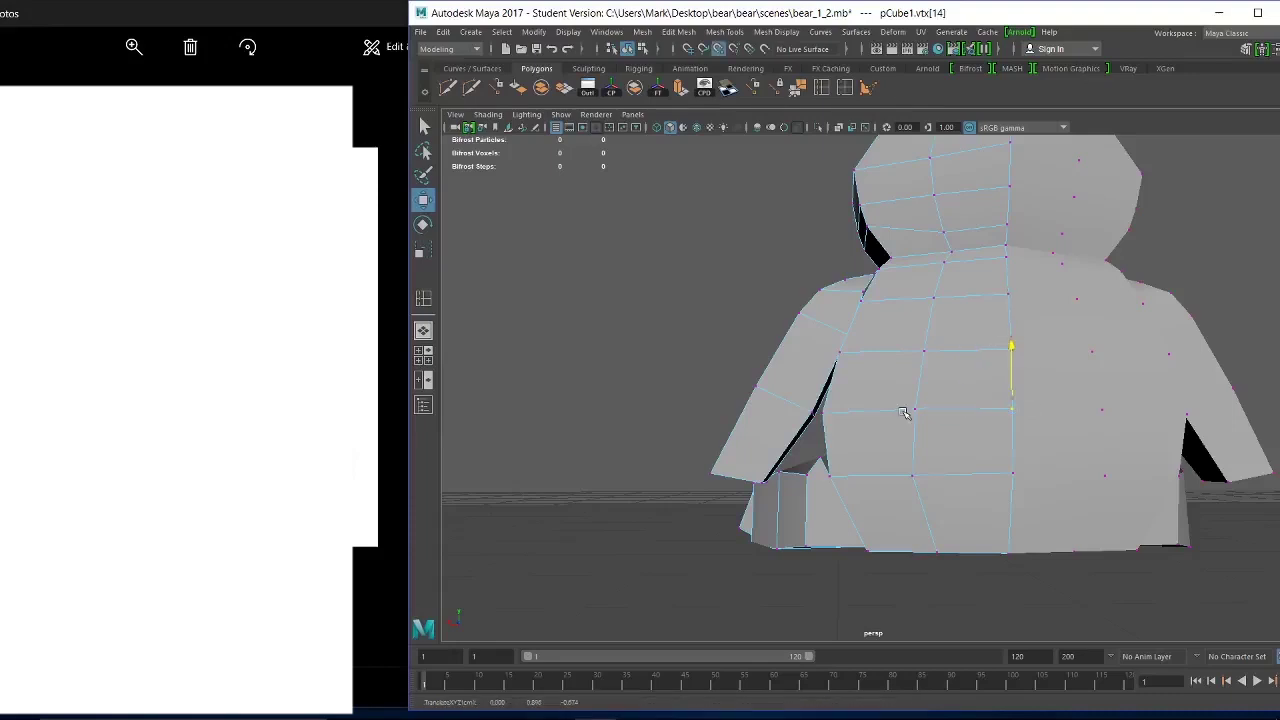
click(1012, 468)
drag(1012, 410, 911, 475)
click(1012, 350)
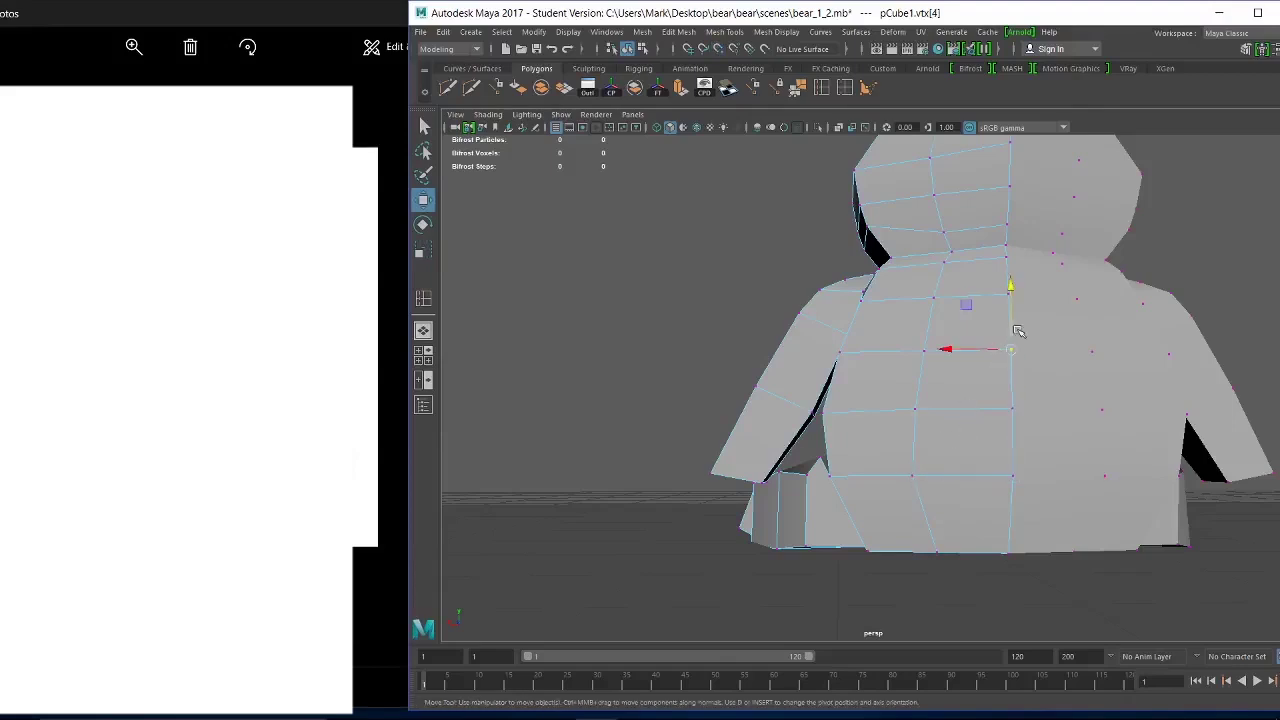
key(v)
drag(1012, 285, 946, 372)
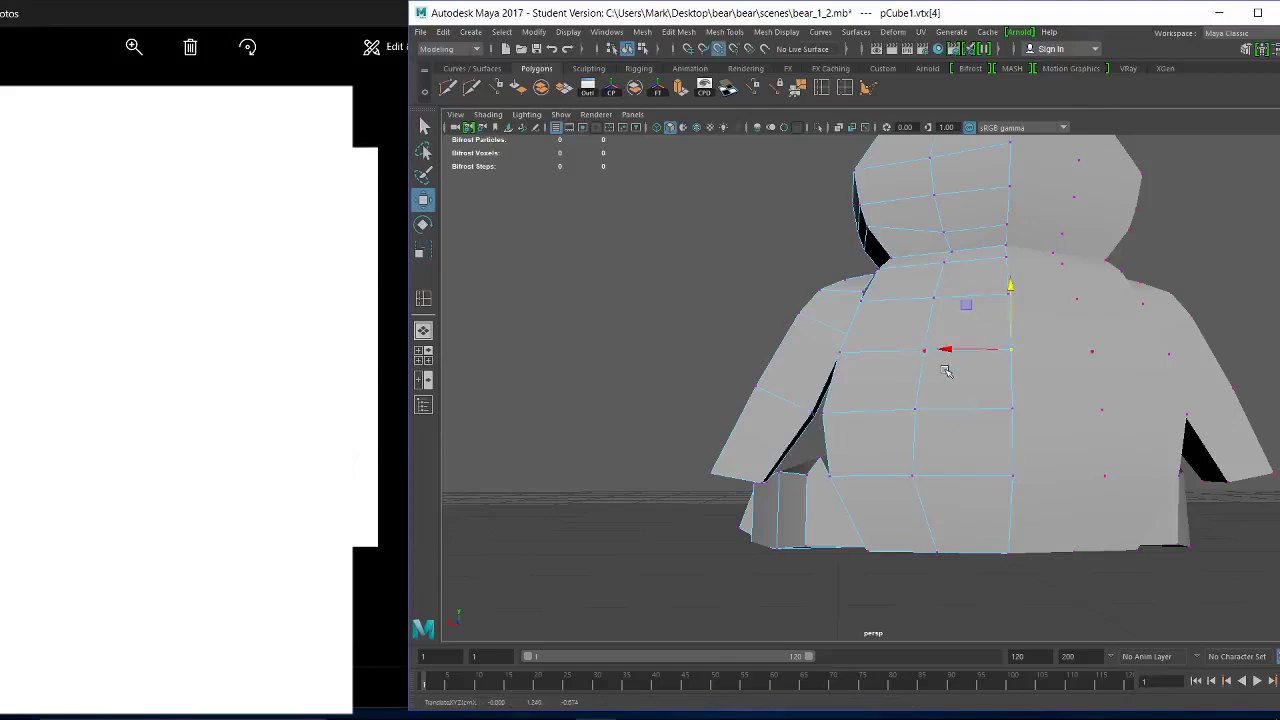
Nudge the outer back vertex beside the arm sideways and move the inner lowest-row back vertex slightly toward the body's side.
alt+drag(995, 552, 857, 291)
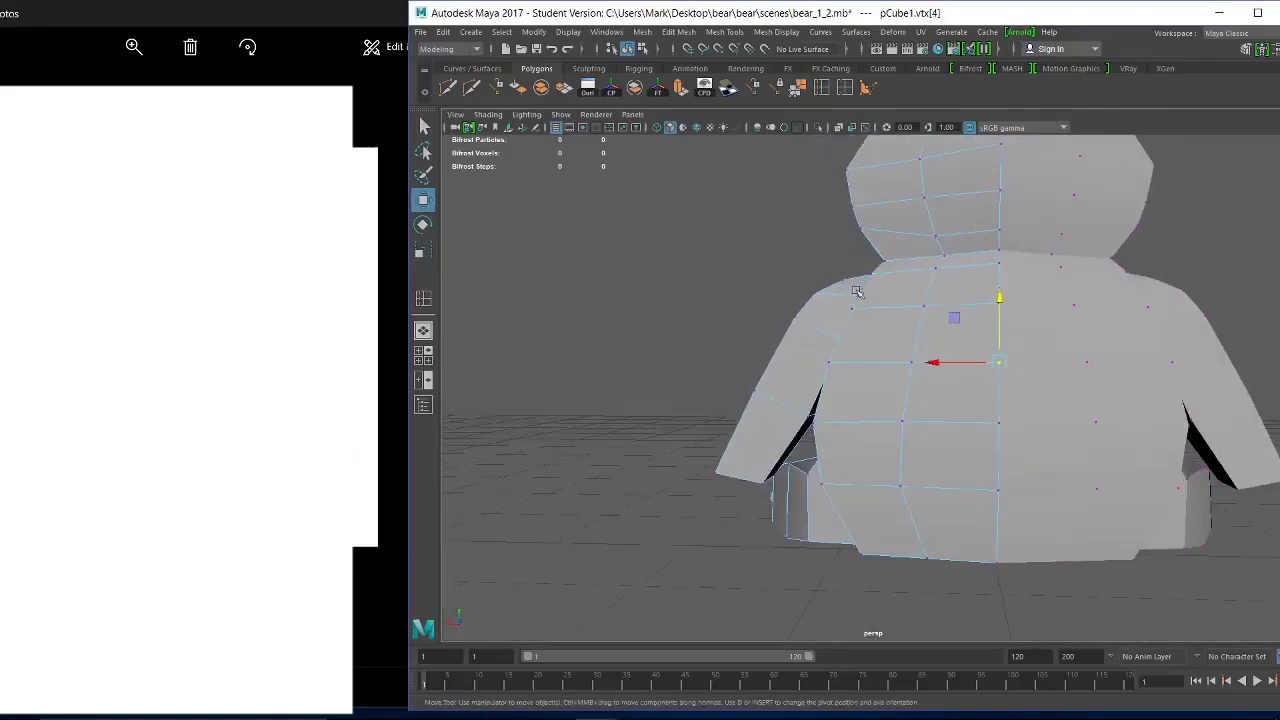
click(815, 421)
drag(775, 421, 779, 422)
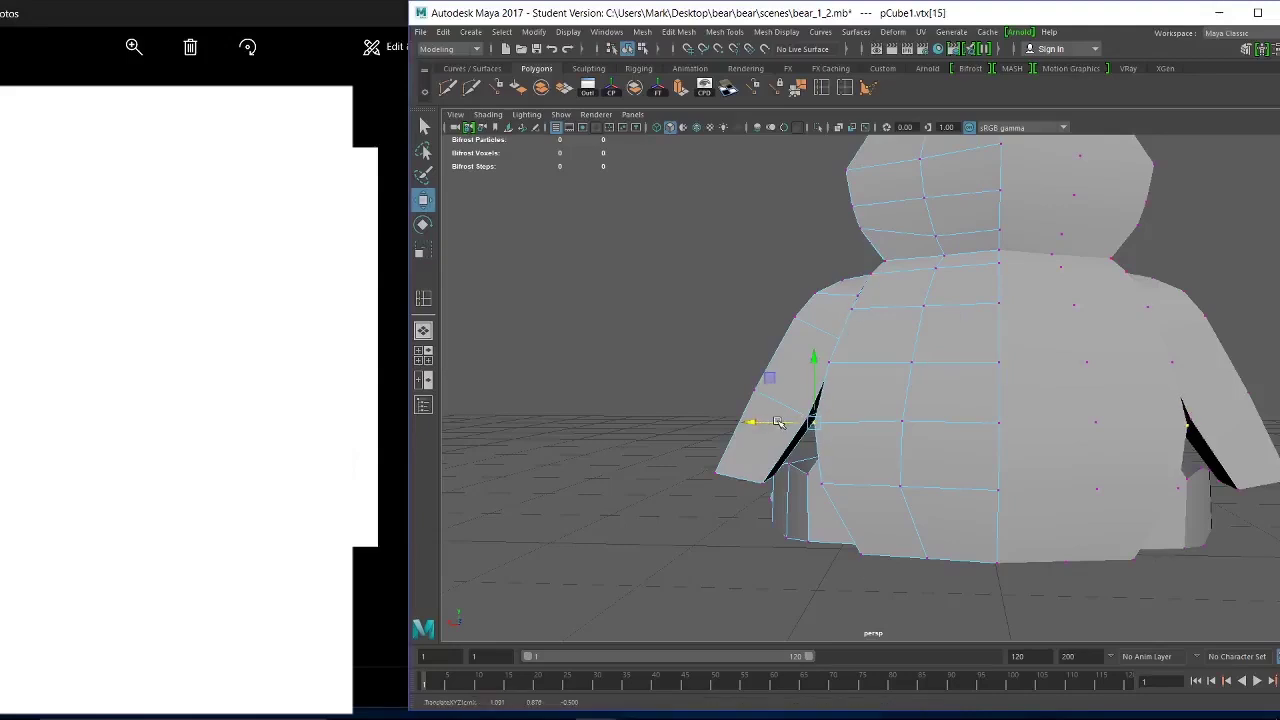
click(902, 485)
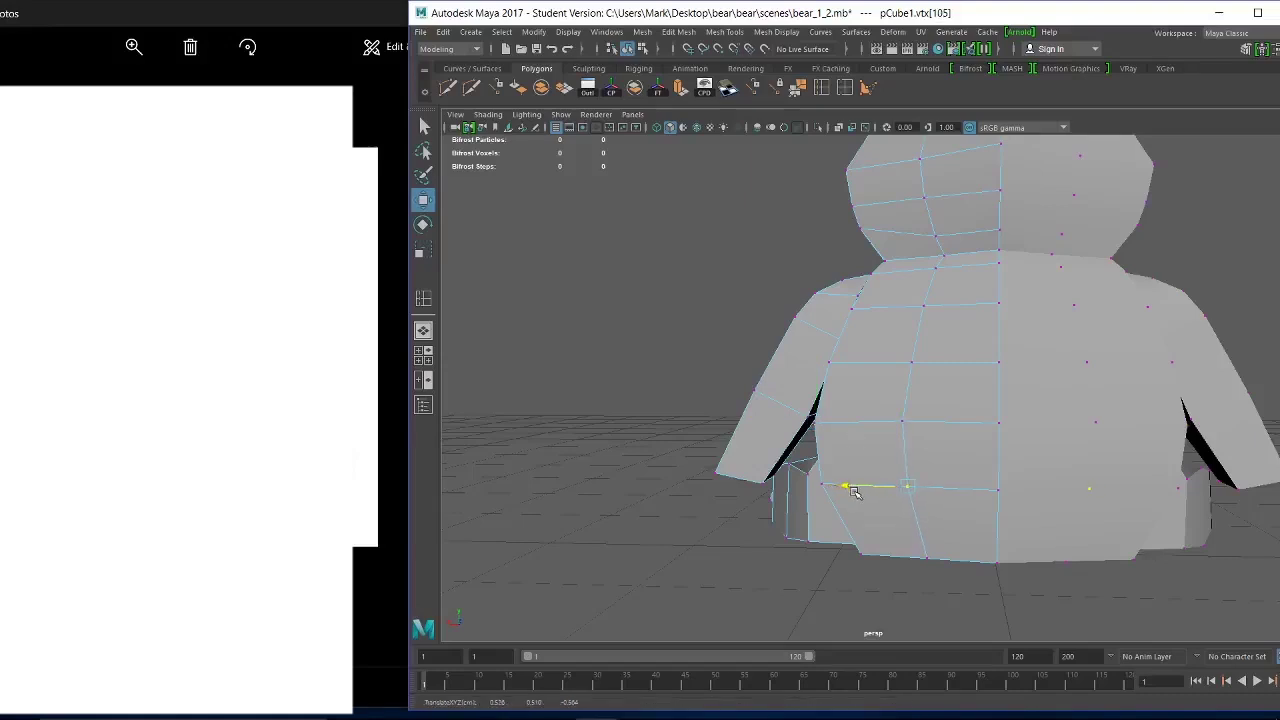
Select only the outer column of back vertices behind the arm, from the neck down to the base.
alt+drag(890, 471, 988, 401)
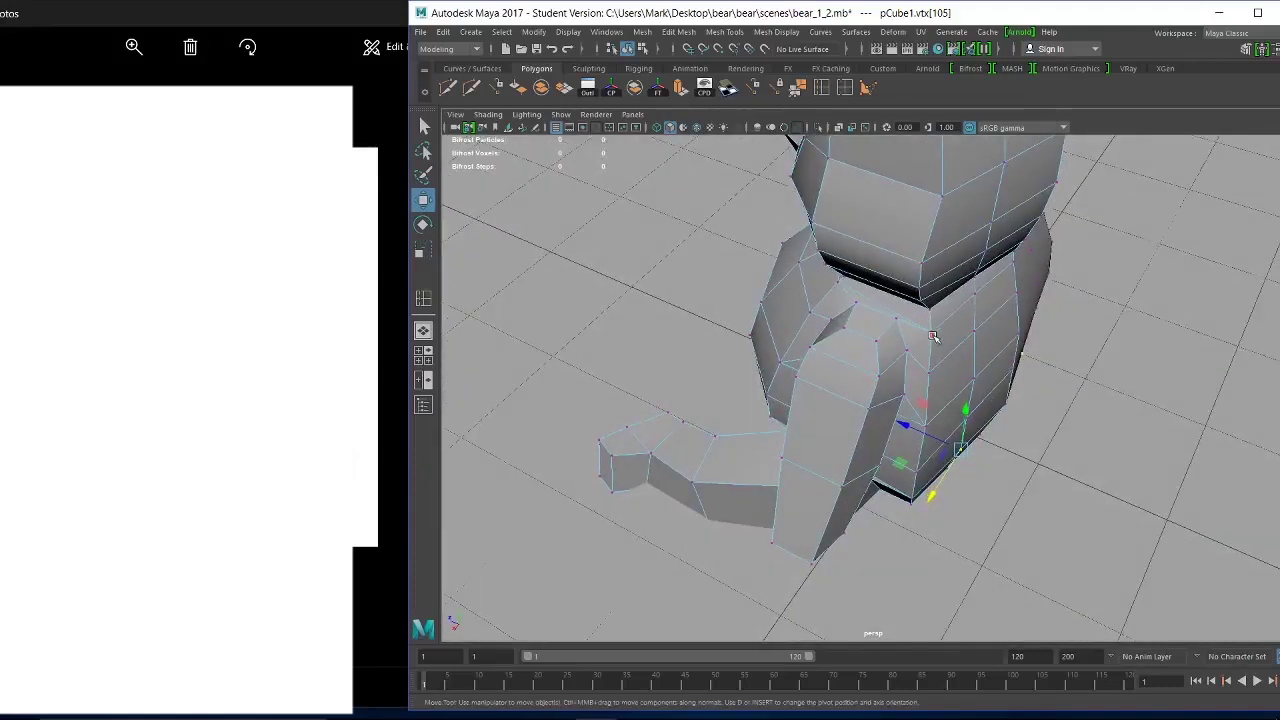
drag(943, 319, 912, 540)
ctrl+drag(857, 375, 906, 446)
ctrl+drag(789, 407, 899, 630)
drag(1067, 577, 944, 233)
alt+drag(1032, 463, 1085, 452)
alt+drag(1080, 452, 835, 410)
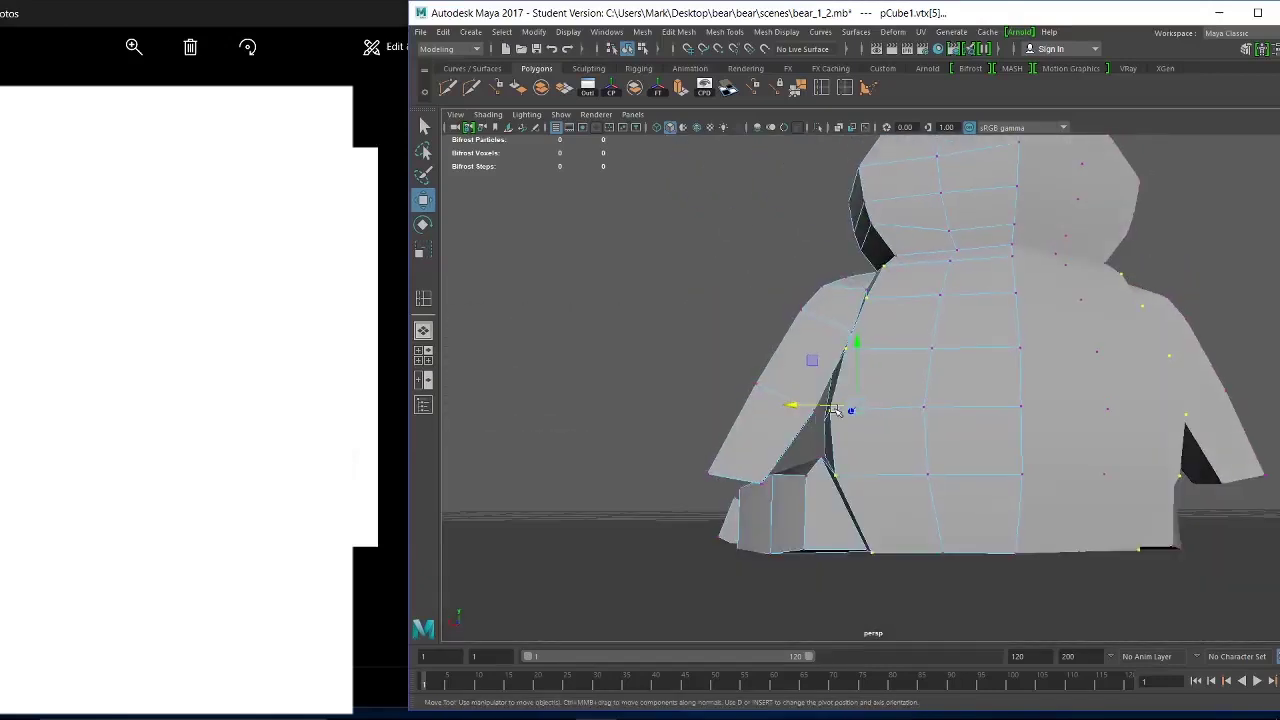
Examine the arm, thigh, hip and lower back from the side and from behind.
alt+drag(840, 483, 881, 295)
alt+drag(836, 494, 930, 358)
alt+drag(940, 311, 893, 343)
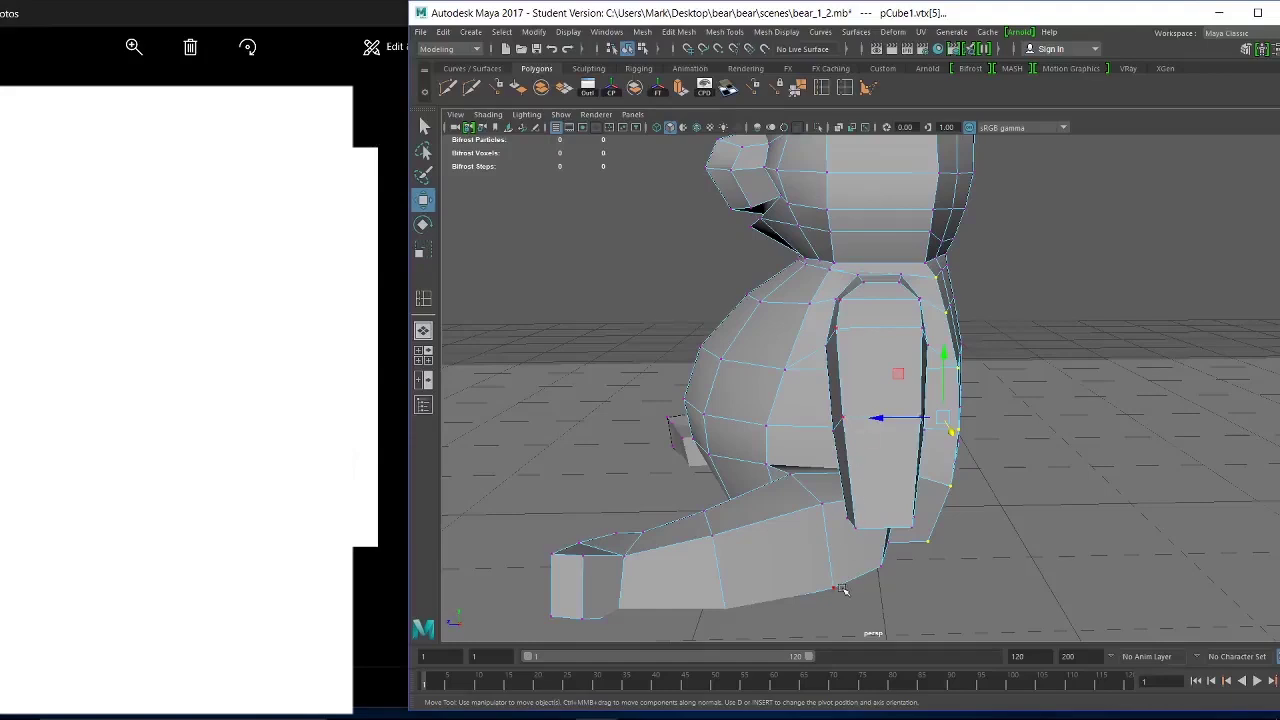
alt+drag(856, 487, 903, 302)
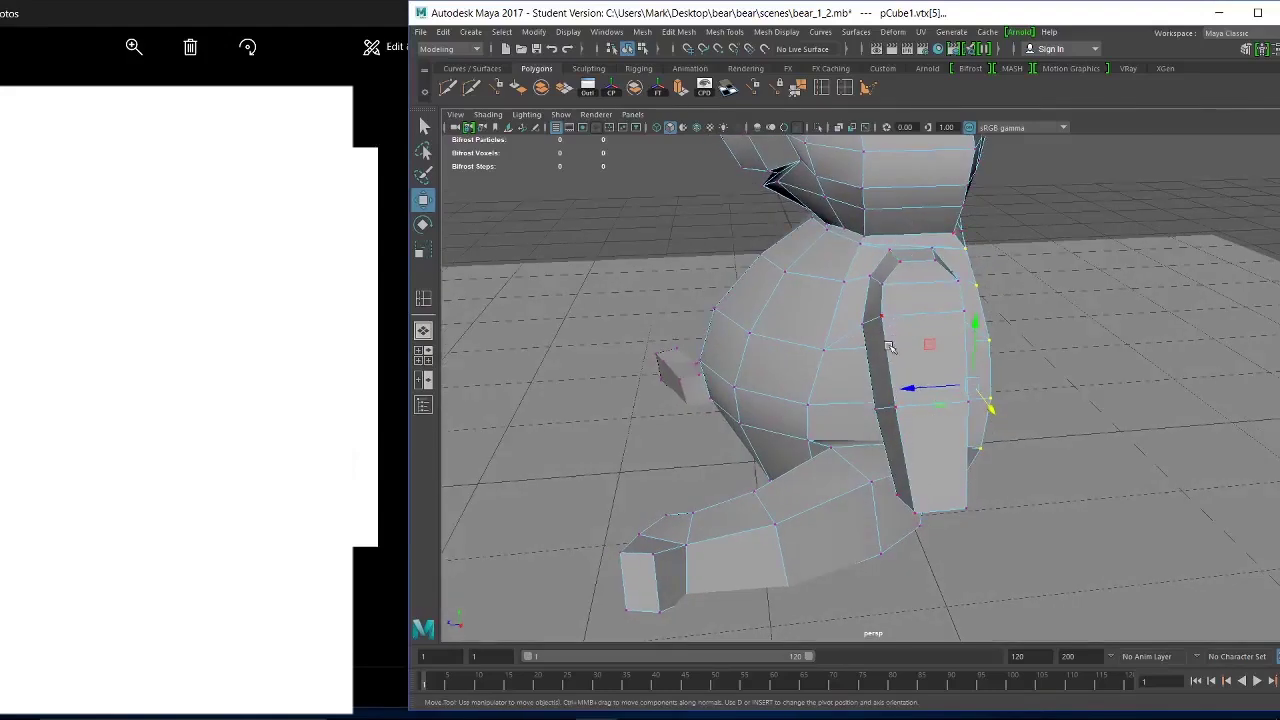
click(872, 458)
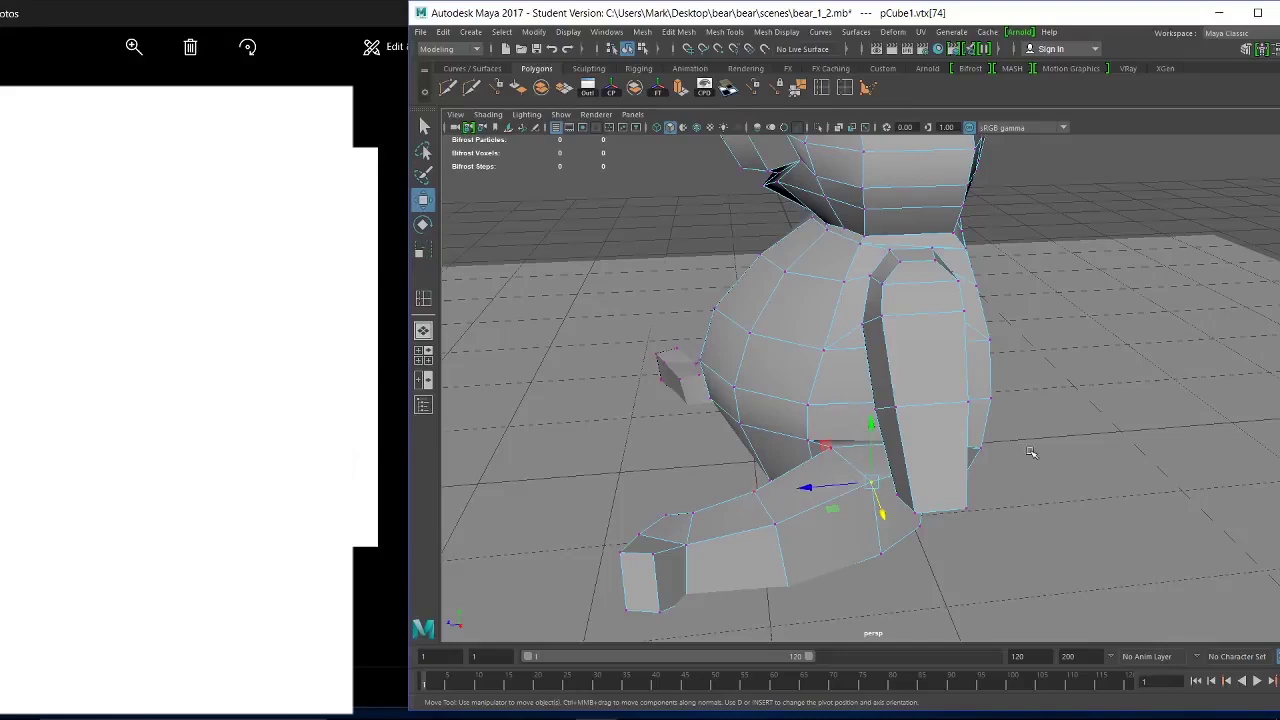
alt+drag(1031, 452, 840, 423)
alt+right_drag(840, 423, 1000, 563)
alt+drag(940, 550, 905, 492)
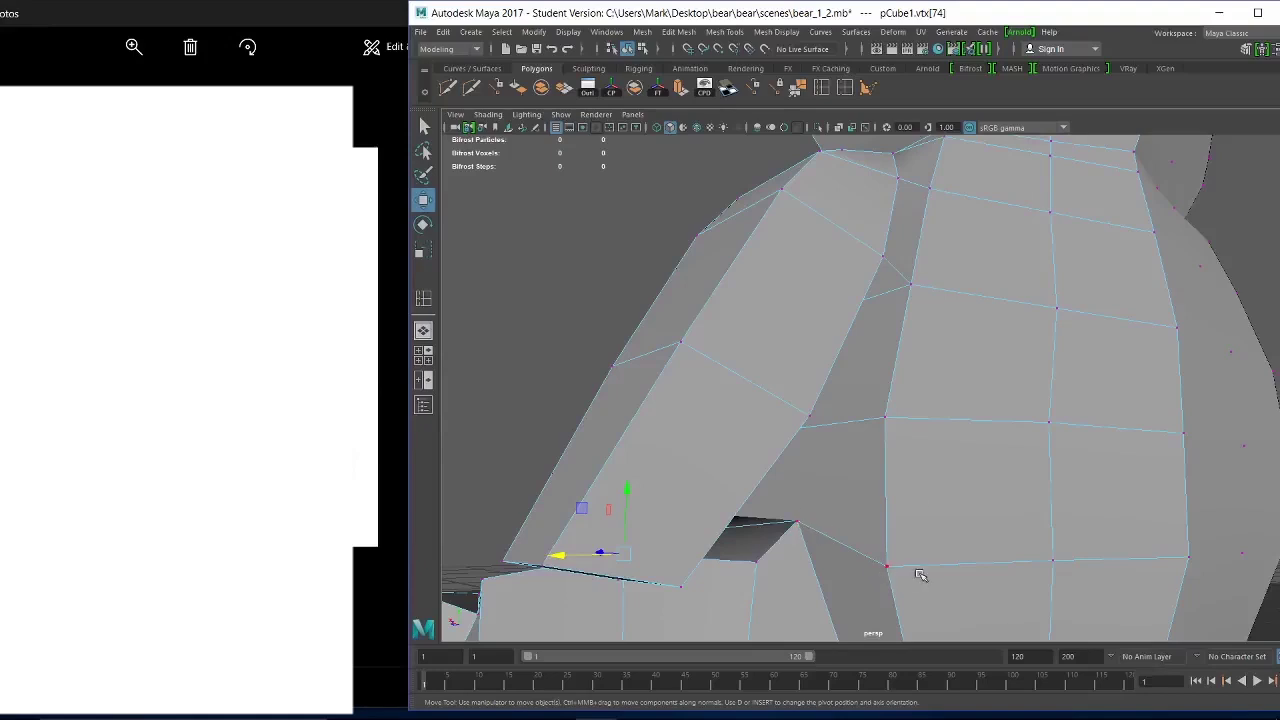
alt+middle_drag(995, 606, 980, 489)
mouse_move(980, 489)
alt+mouse_down()
mouse_move(947, 480)
mouse_move(1023, 506)
mouse_move(929, 503)
mouse_move(960, 476)
alt+mouse_up()
alt+right_drag(960, 476, 948, 478)
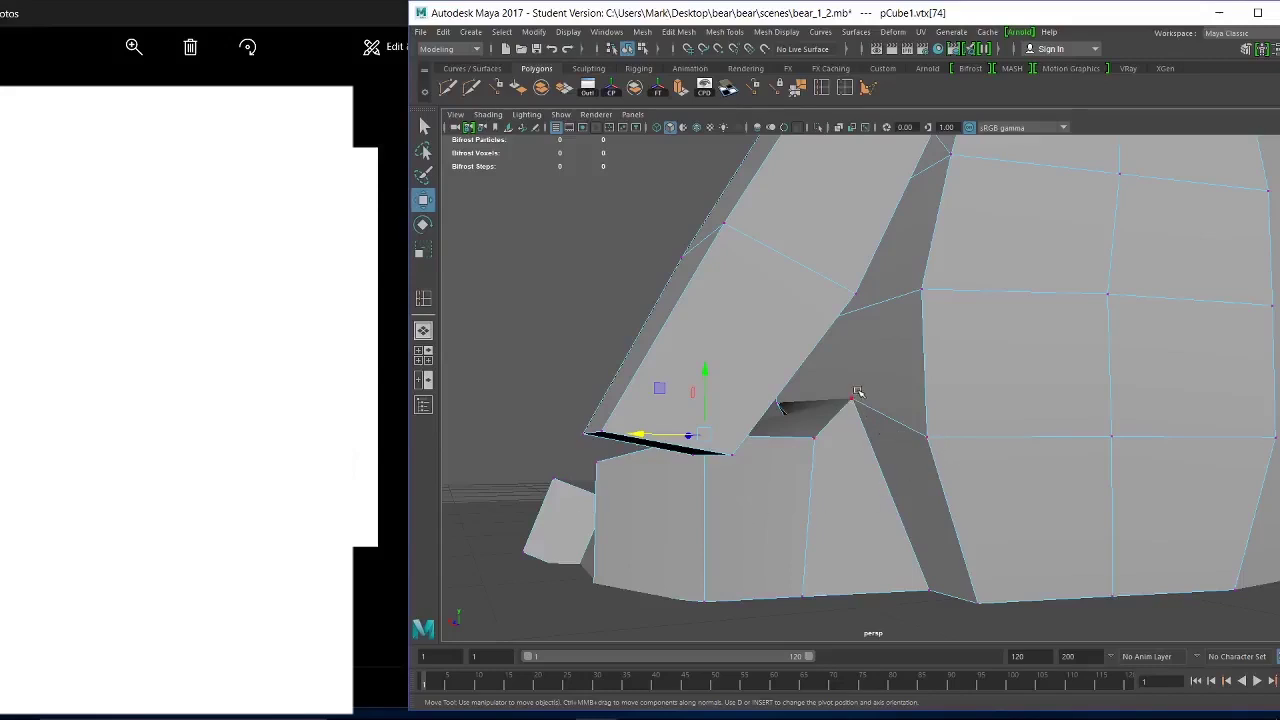
alt+drag(870, 441, 803, 440)
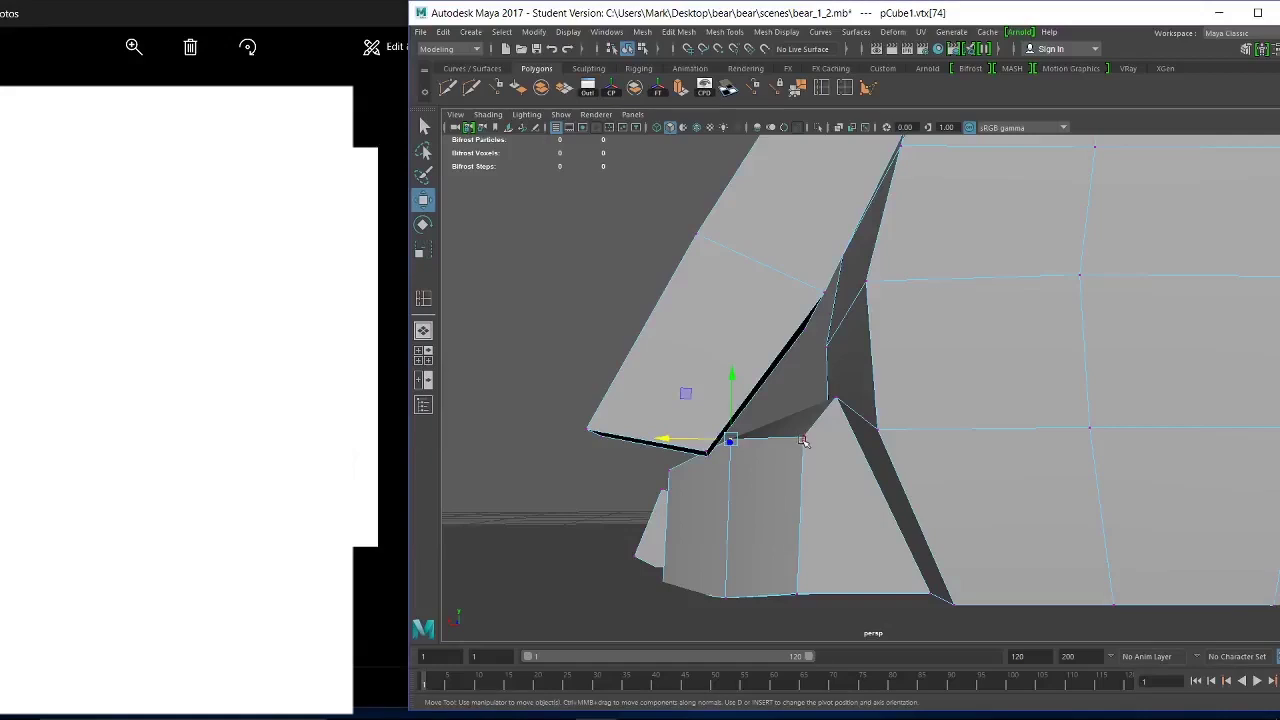
Adjust the height of the rear vertex on top of the thigh near the hip and check the side profile.
click(801, 438)
drag(803, 392, 1031, 501)
alt+right_drag(1031, 501, 803, 406)
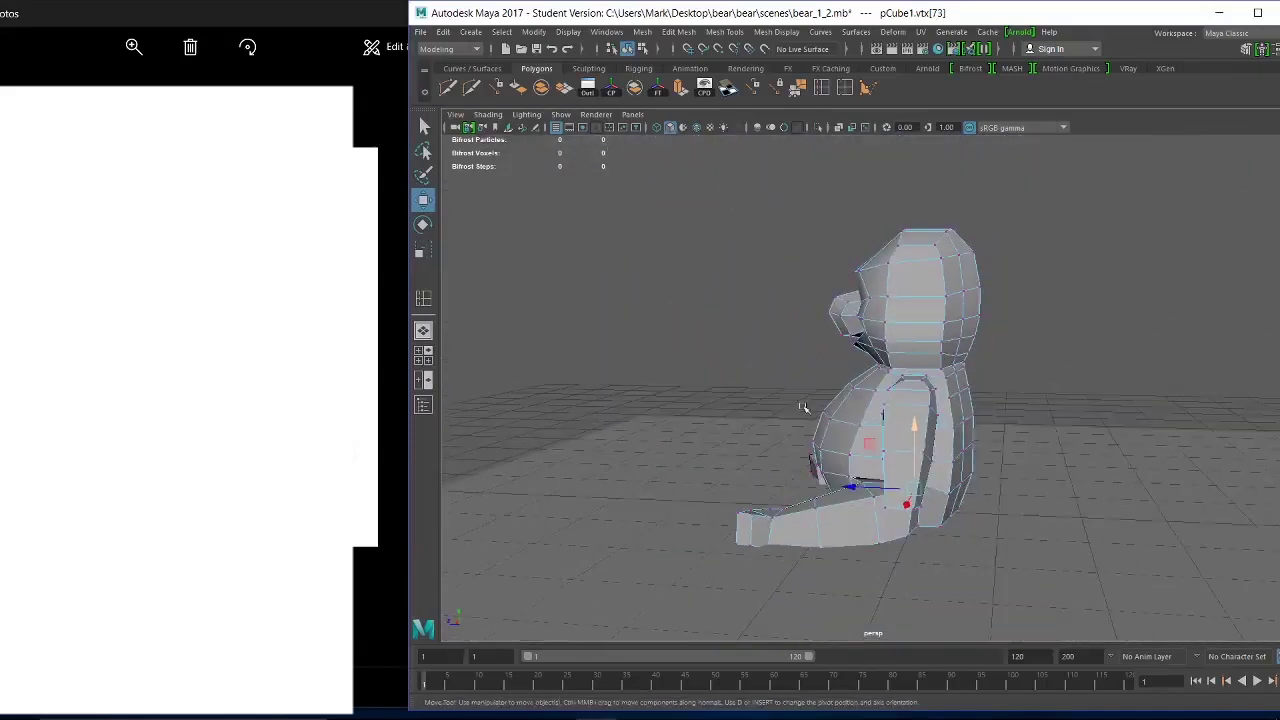
alt+drag(803, 407, 888, 437)
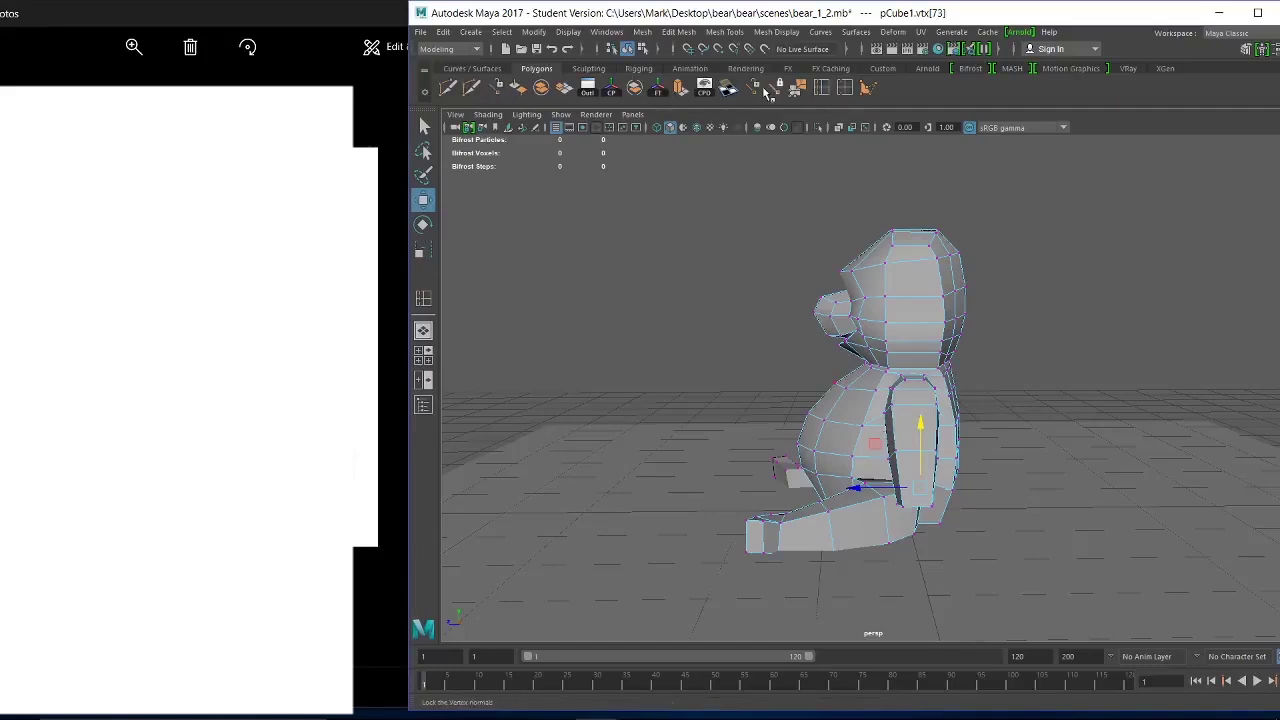
Insert a lengthwise edge loop down the middle of the arm's outer side, running through the side of the head and the thigh.
click(822, 88)
alt+drag(950, 558, 880, 545)
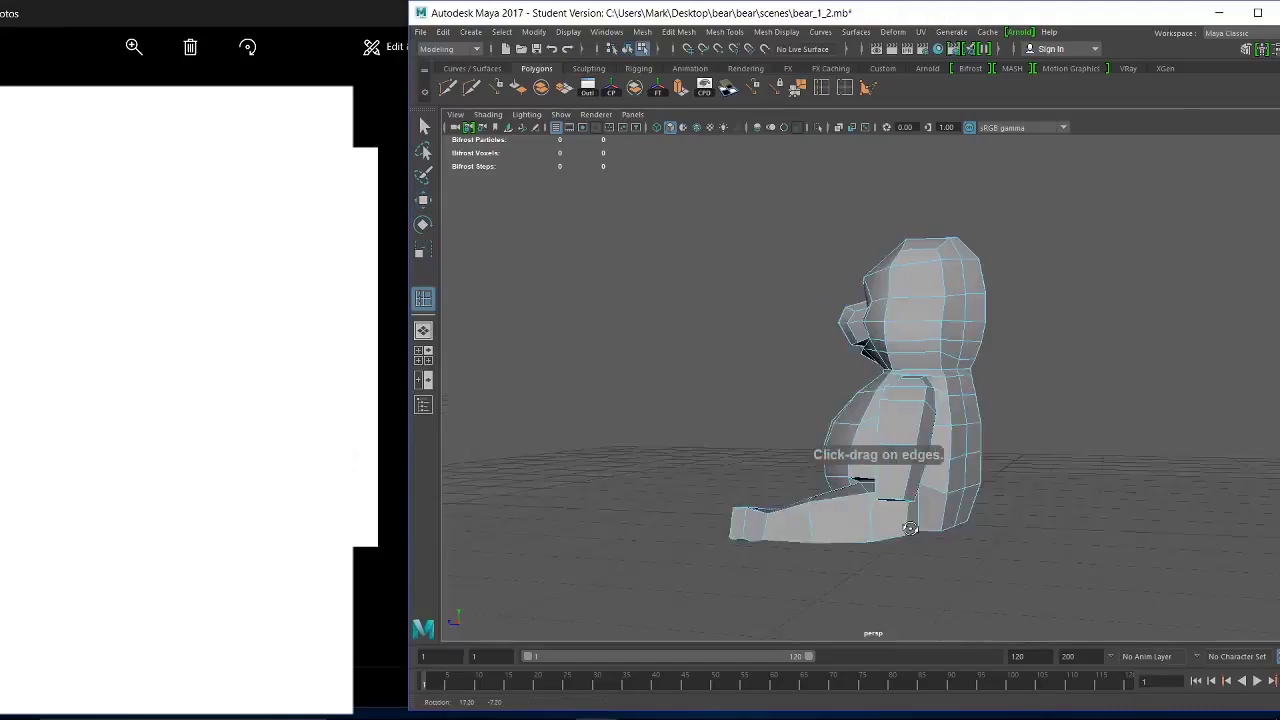
alt+right_drag(940, 590, 1075, 590)
alt+middle_drag(1030, 565, 968, 453)
alt+drag(913, 390, 857, 367)
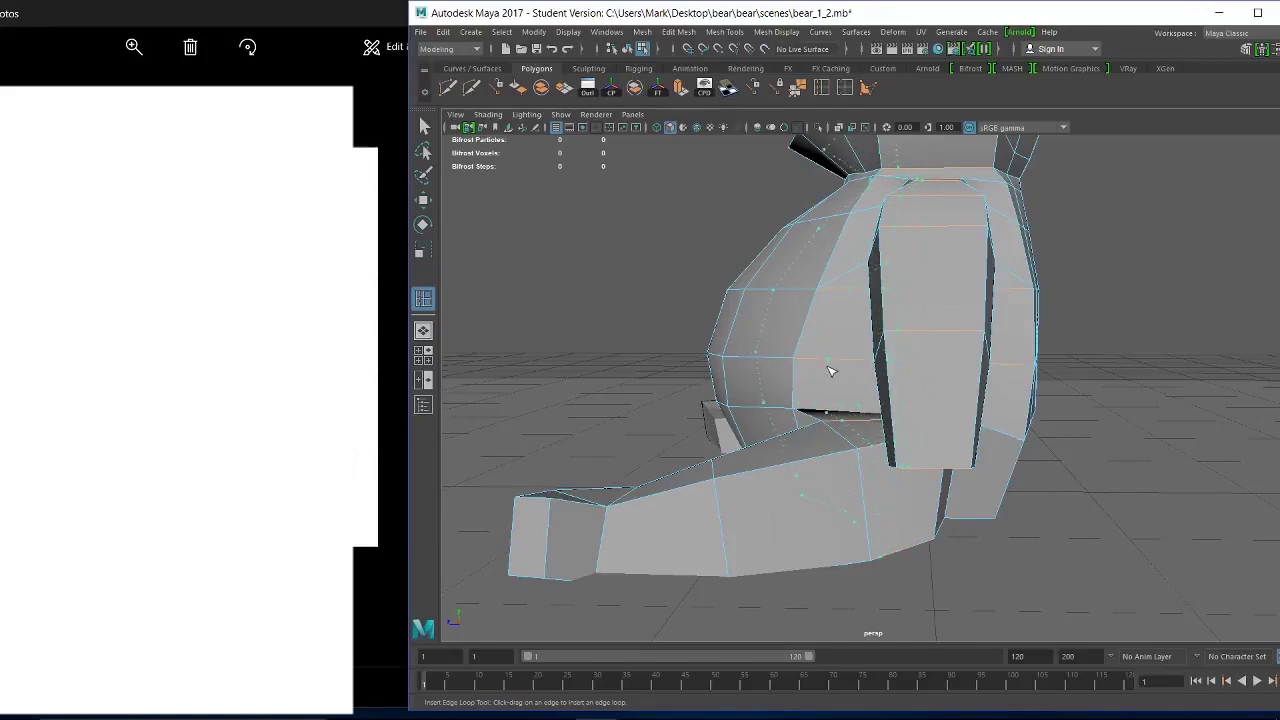
drag(848, 374, 875, 378)
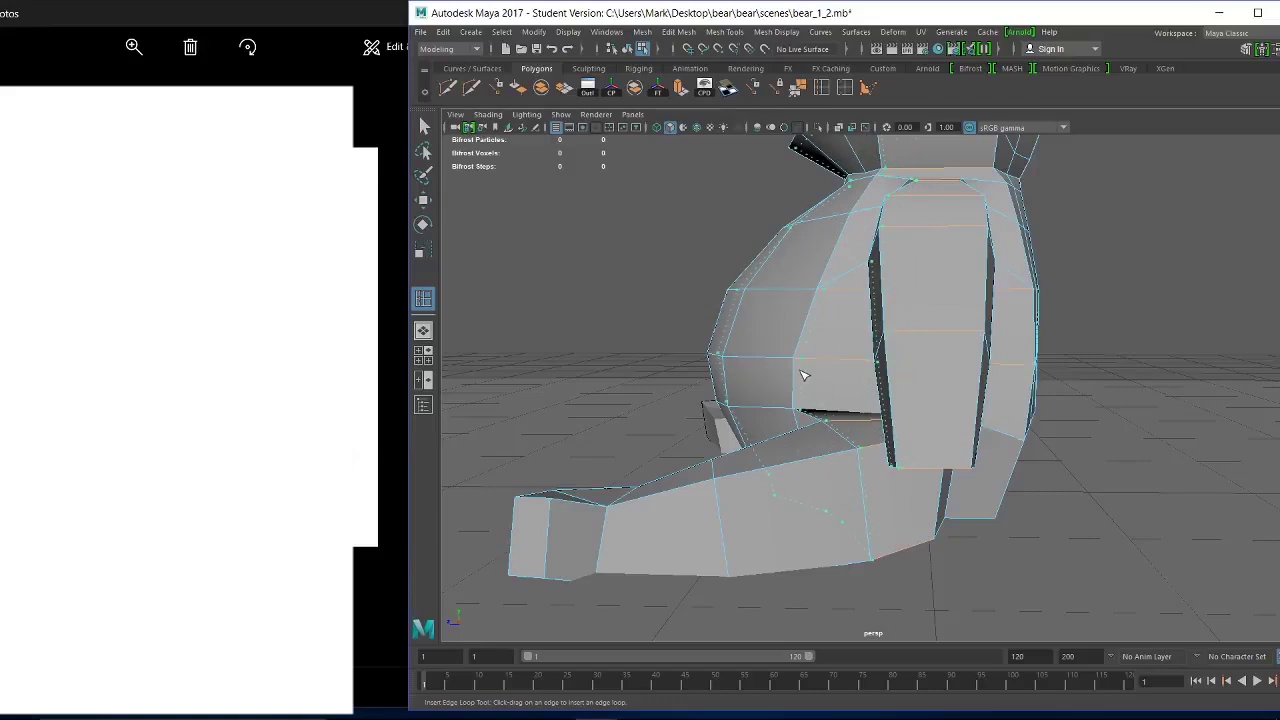
click(915, 397)
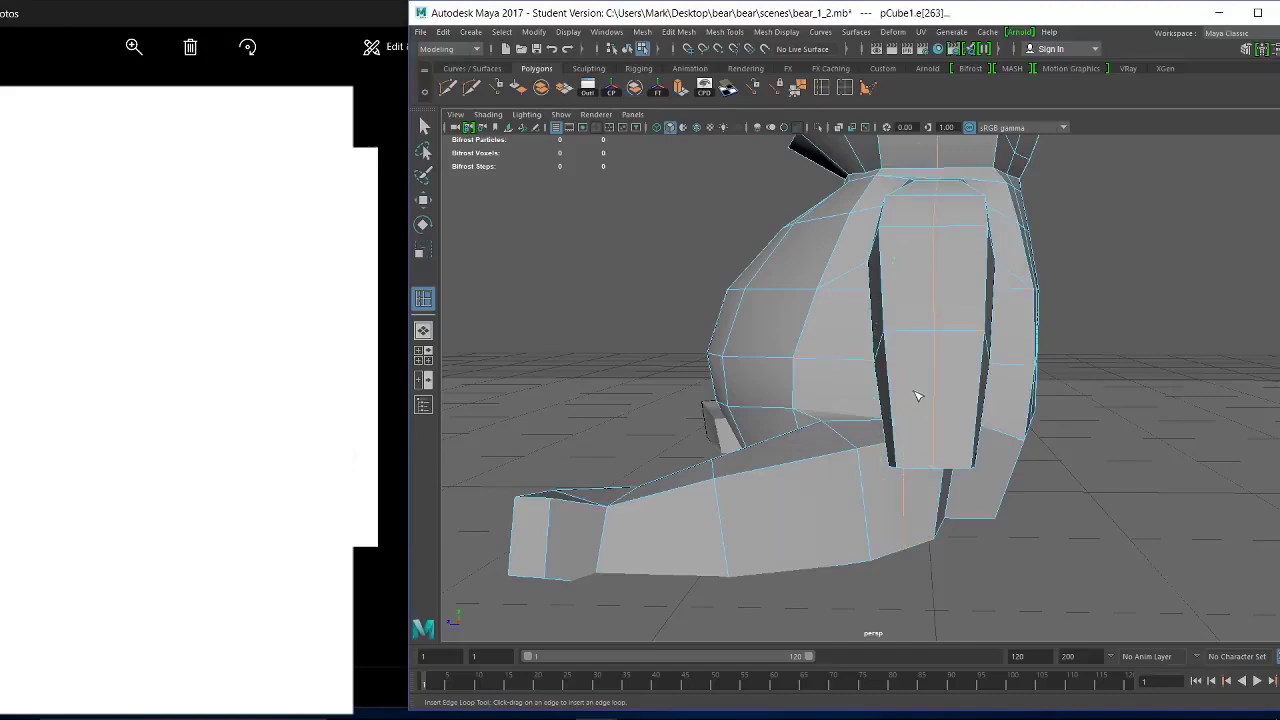
Examine the head, body and arm from the side and front after the edge loop insertion.
alt+drag(1063, 400, 1040, 406)
alt+middle_drag(1040, 406, 1049, 629)
alt+right_drag(1049, 629, 786, 383)
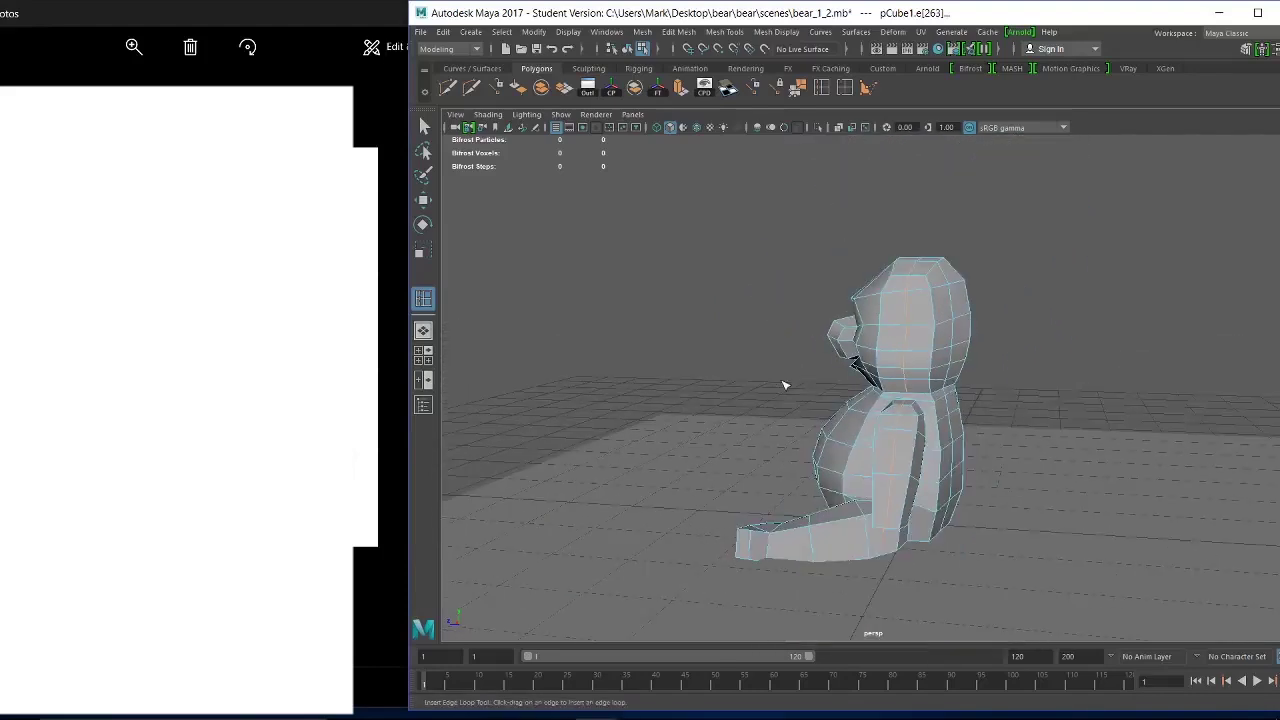
alt+drag(786, 383, 874, 398)
scroll(965, 300, up, 3)
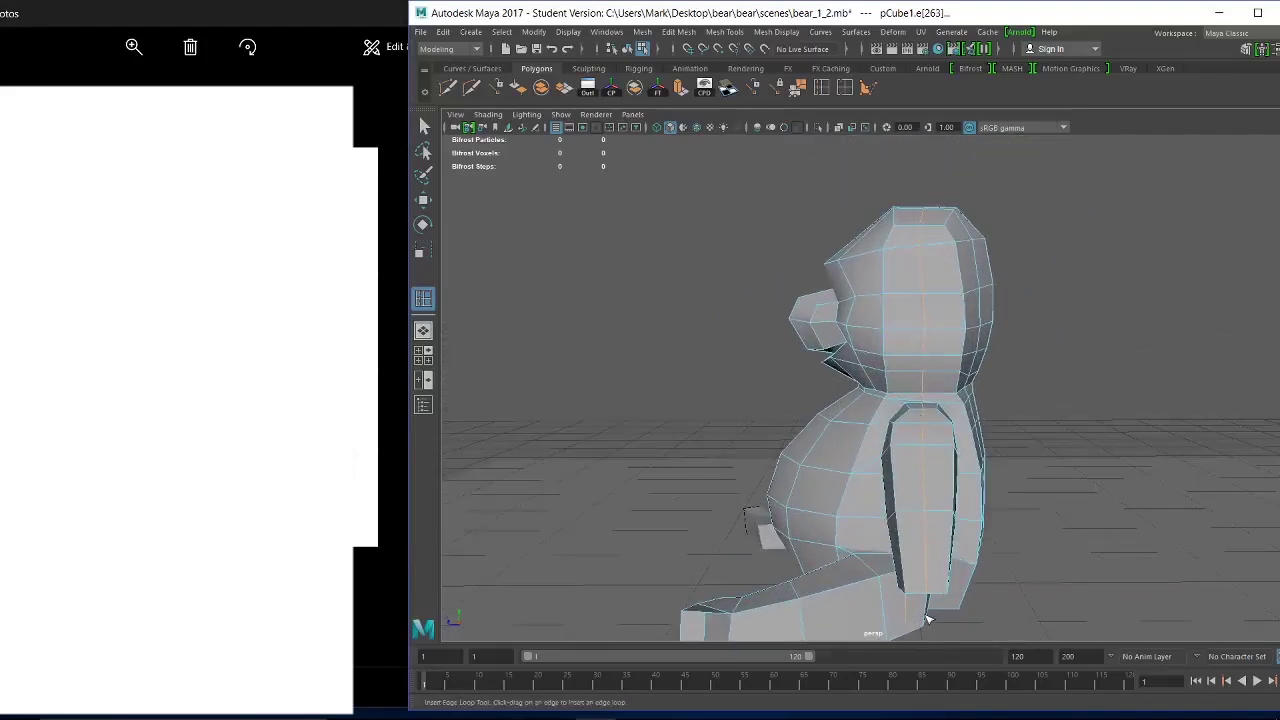
alt+drag(921, 614, 978, 465)
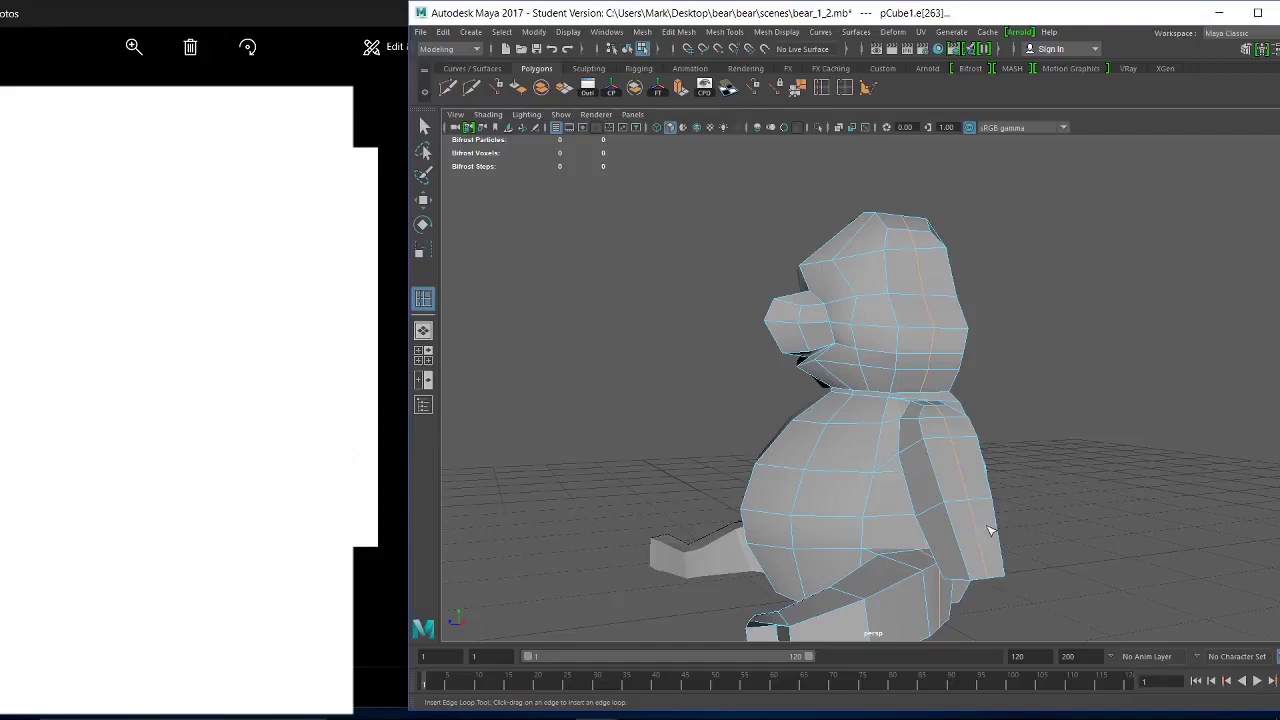
alt+drag(989, 530, 918, 462)
key(w)
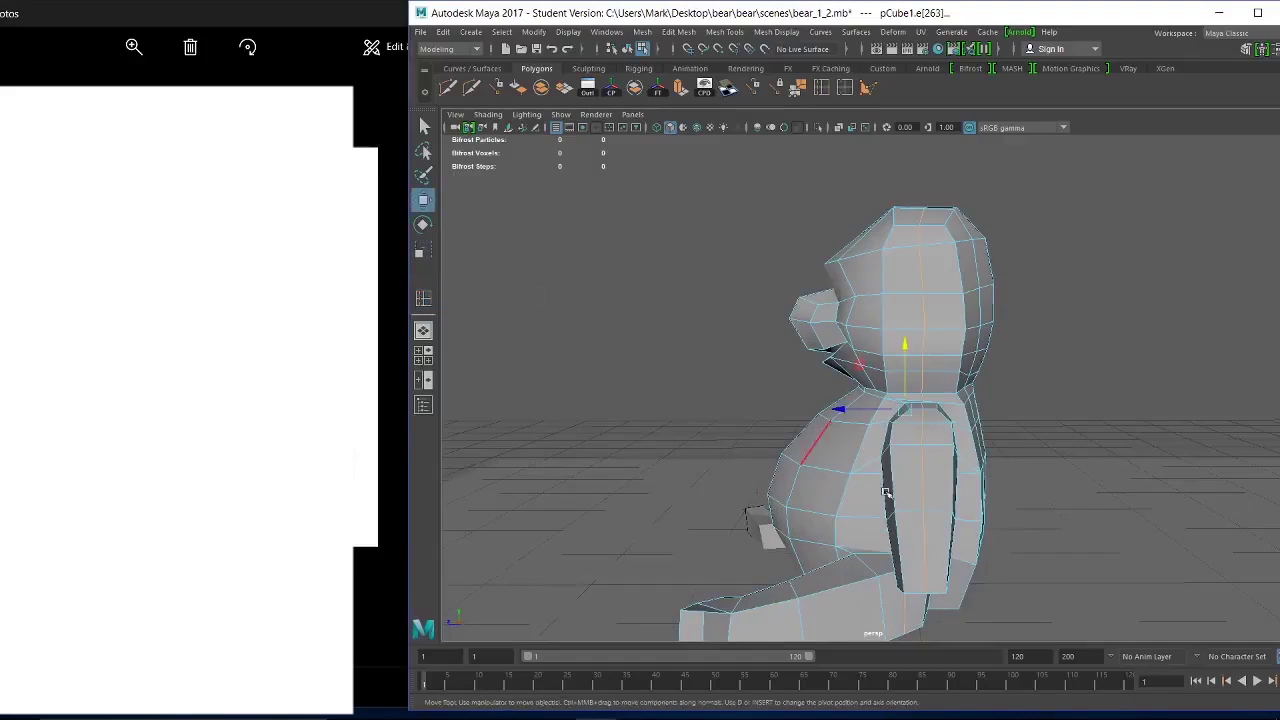
Move the outer corner vertices at the arm's lower end slightly inward and up.
alt+drag(1035, 508, 894, 426)
scroll(894, 426, up, 3)
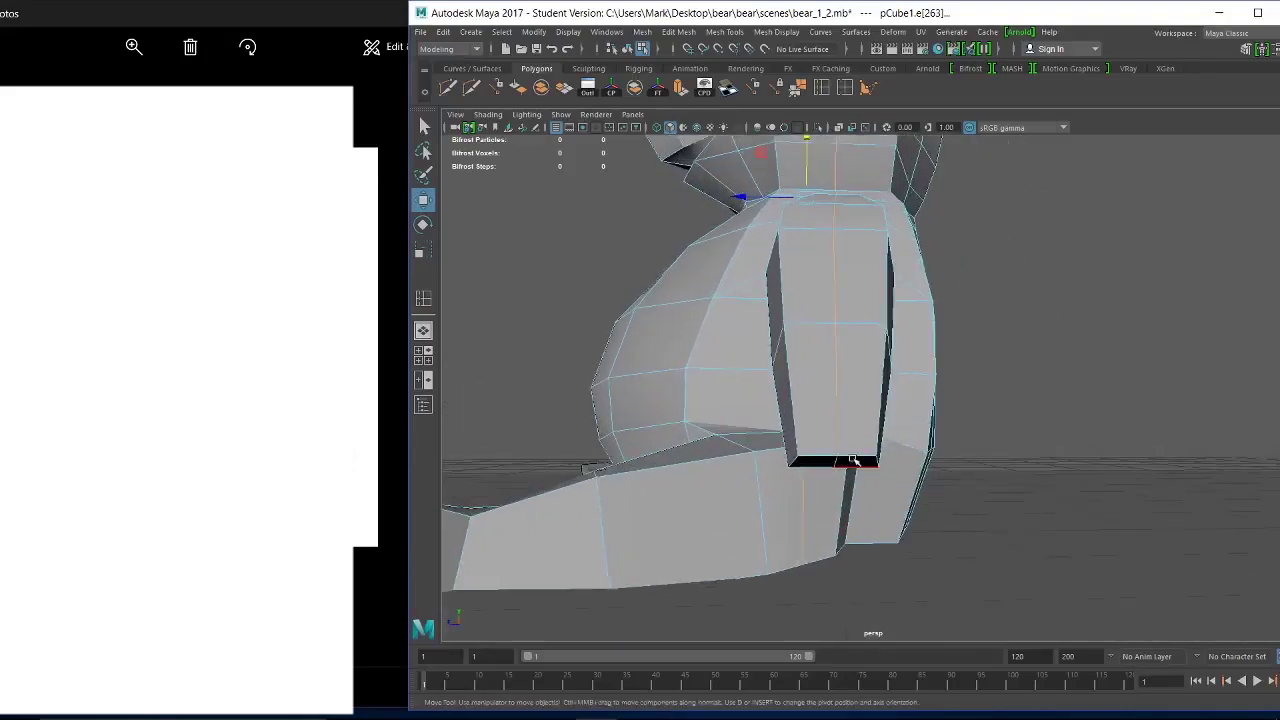
right_drag(846, 320, 857, 286)
click(834, 465)
alt+drag(834, 465, 965, 545)
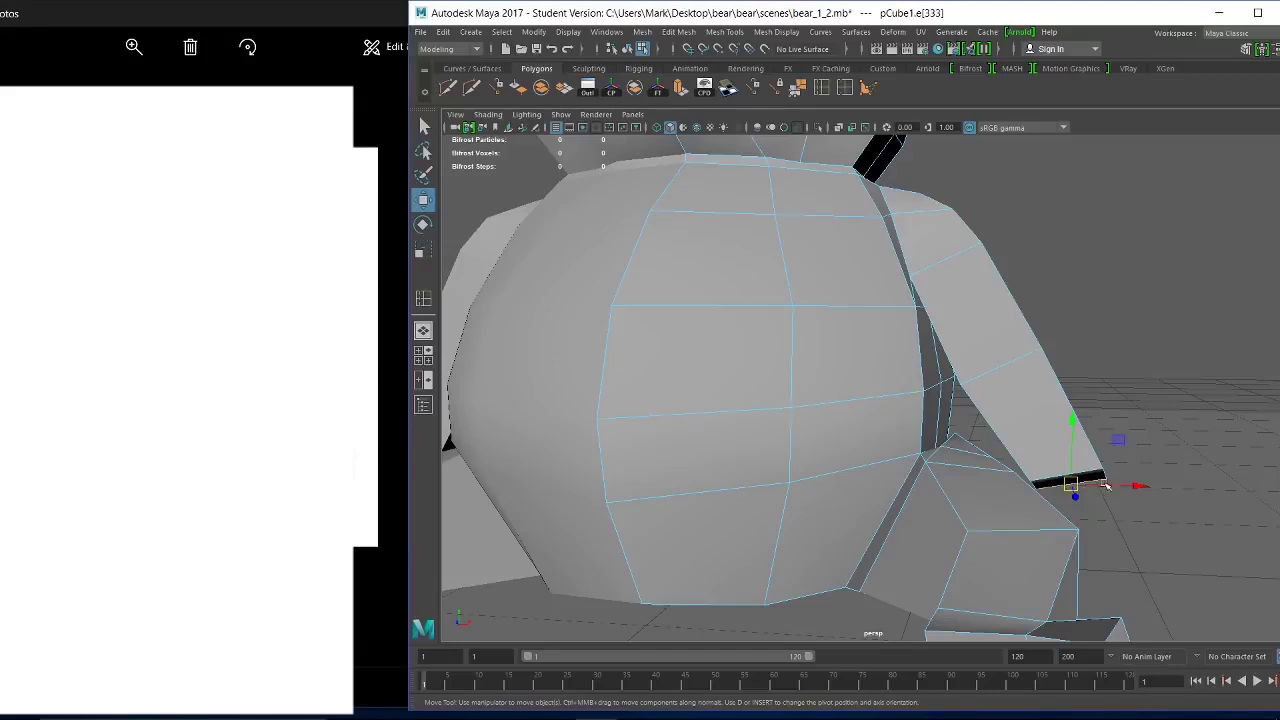
right_drag(1085, 450, 1022, 322)
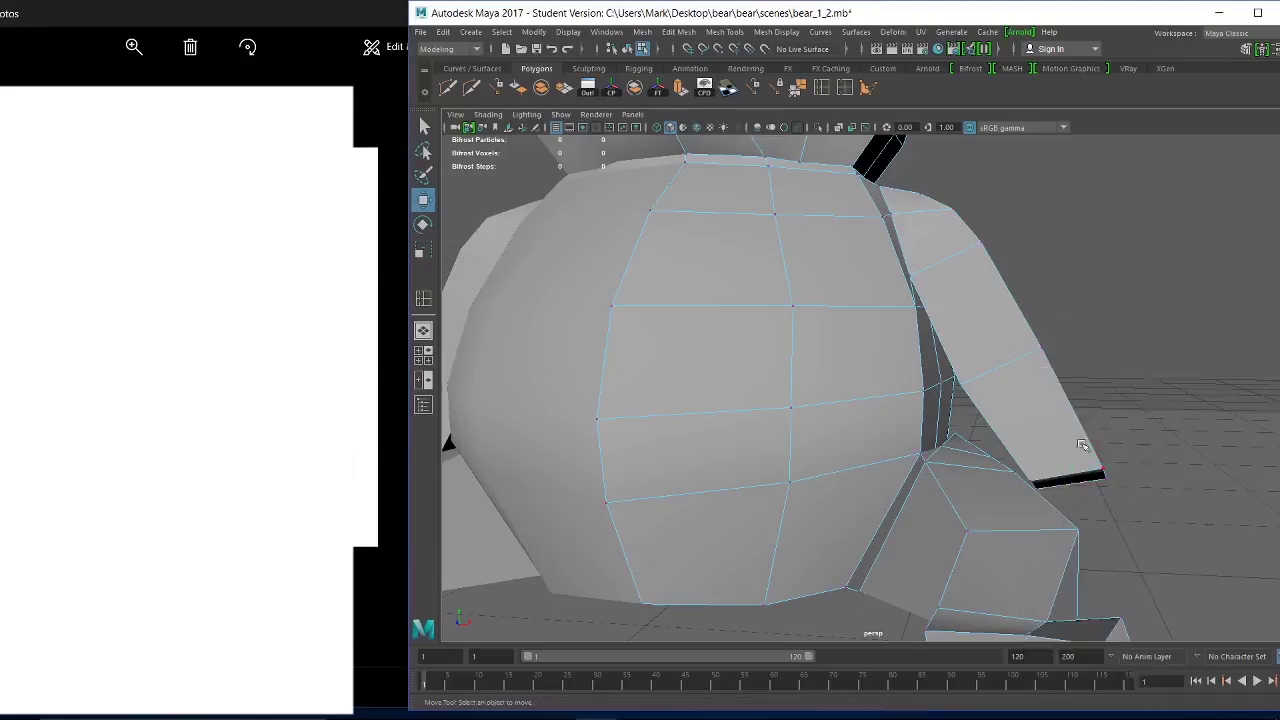
drag(1115, 463, 825, 478)
drag(687, 441, 692, 444)
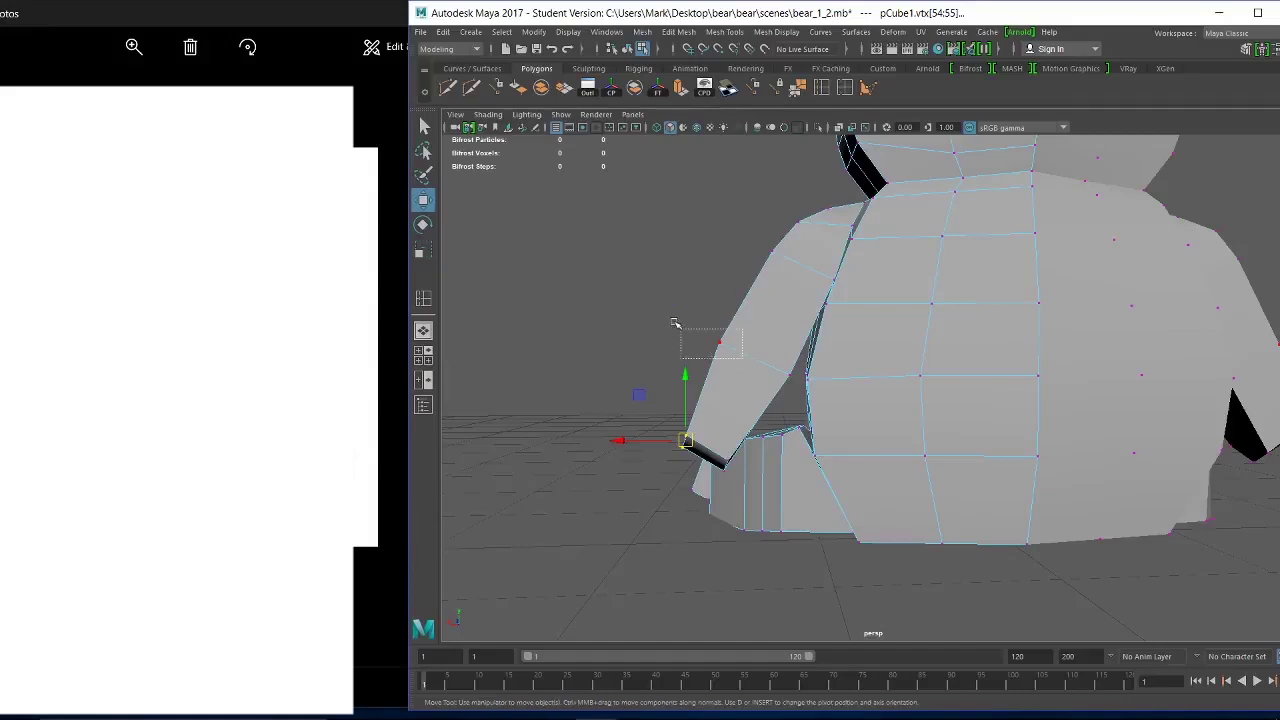
Adjust the outer and inner vertex pairs at the elbow to refine the forearm's silhouette.
alt+drag(766, 370, 1038, 347)
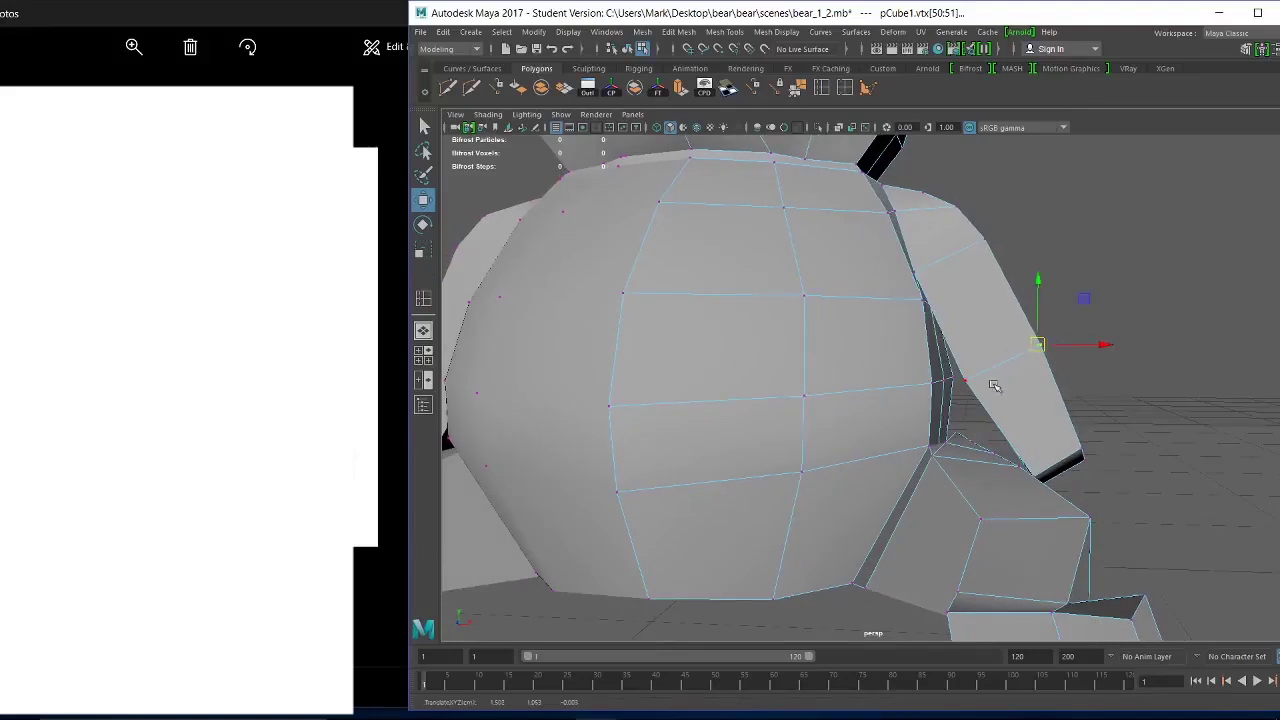
mouse_move(998, 389)
alt+mouse_down()
mouse_move(984, 393)
mouse_move(959, 360)
mouse_move(995, 398)
alt+mouse_up()
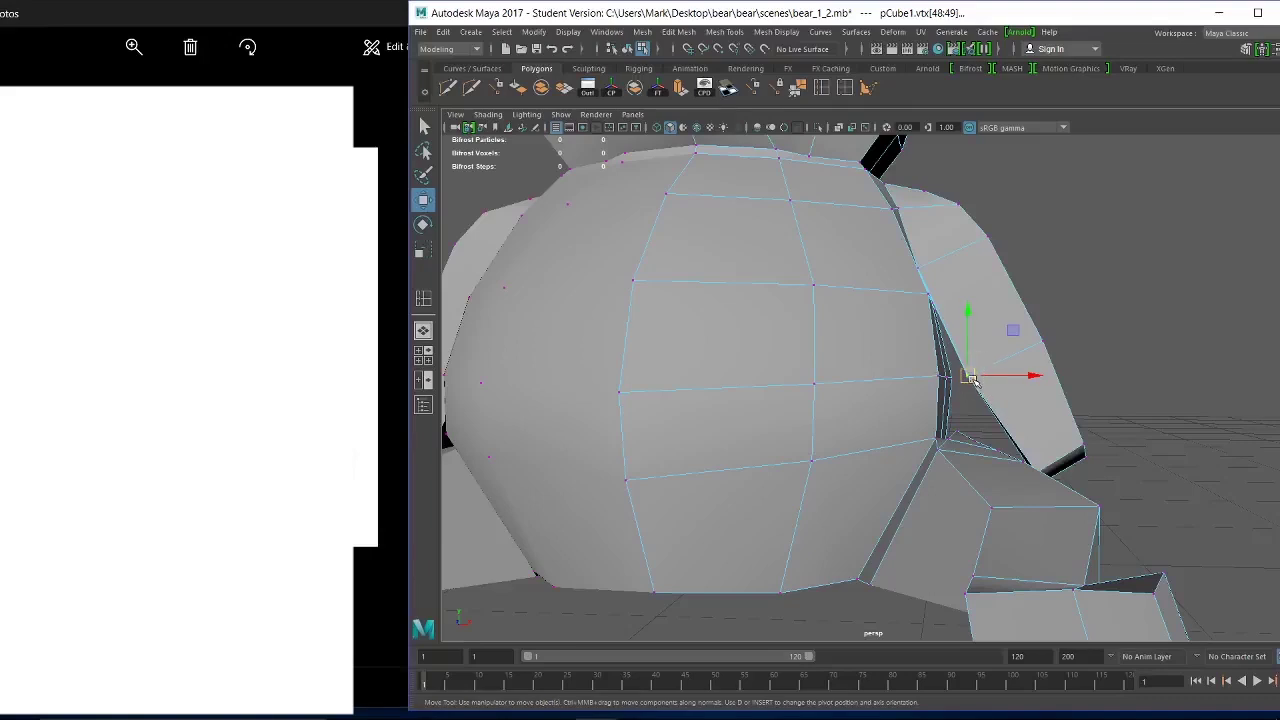
drag(972, 379, 975, 380)
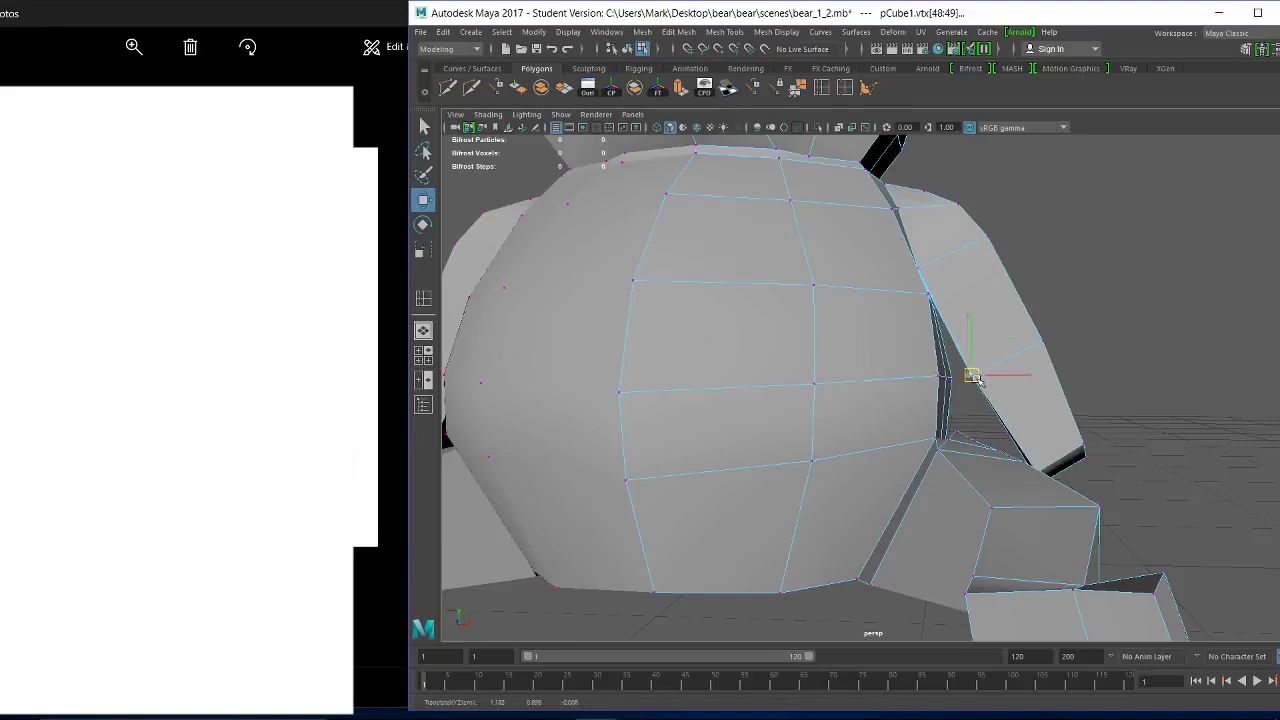
Select the midline vertices on the arm's outer side from shoulder to elbow and shift them sideways to round the arm.
alt+drag(975, 380, 1048, 468)
alt+right_drag(1048, 468, 768, 409)
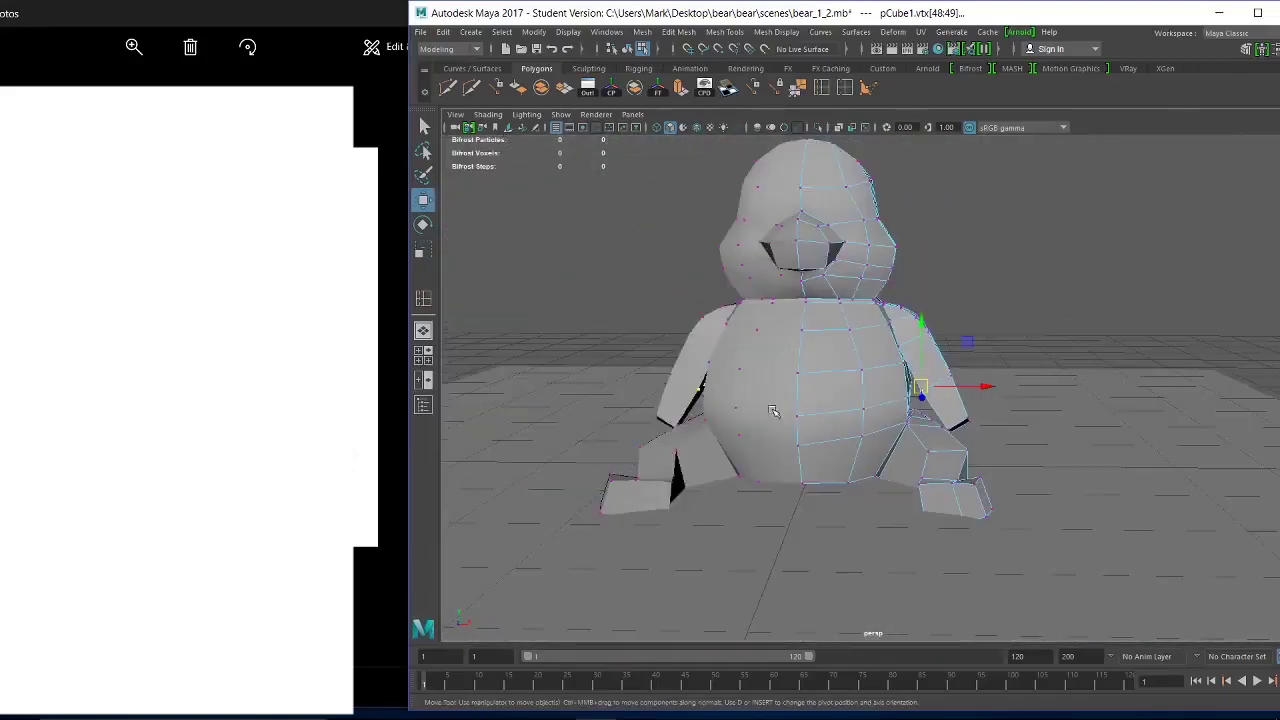
alt+drag(768, 409, 711, 393)
alt+right_drag(803, 341, 935, 525)
alt+drag(881, 436, 872, 304)
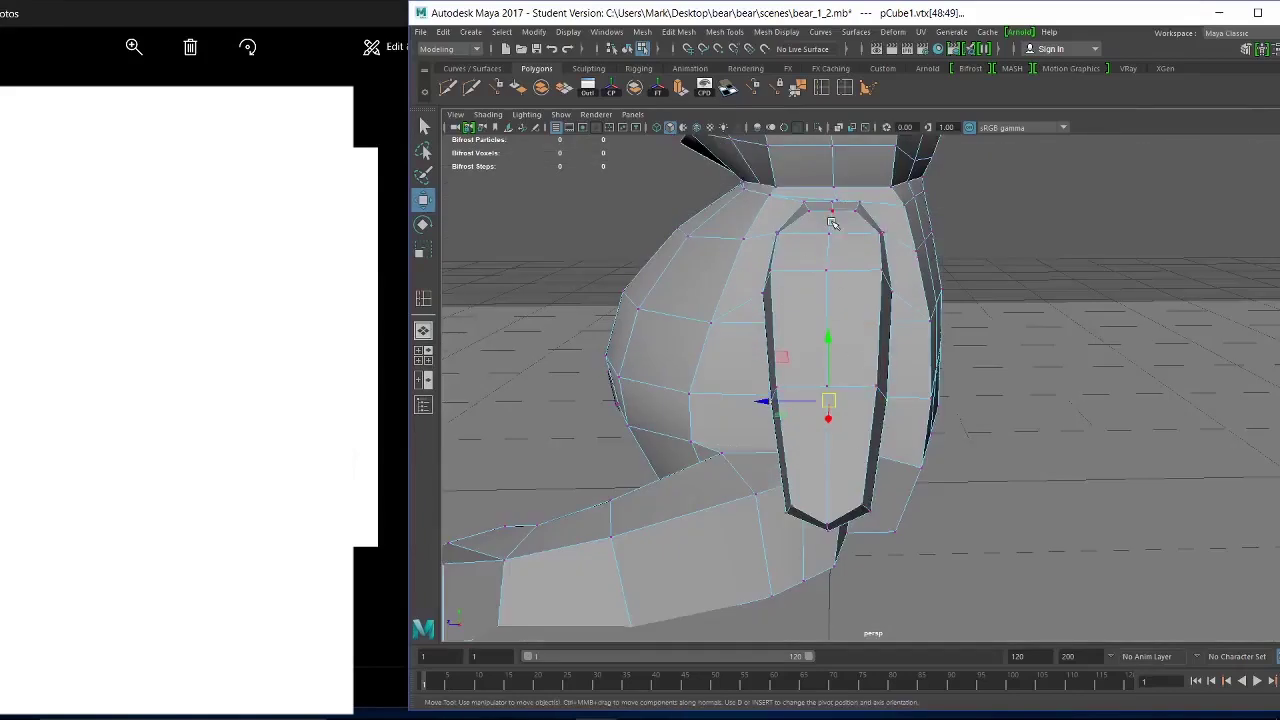
alt+drag(851, 434, 852, 263)
drag(822, 217, 985, 307)
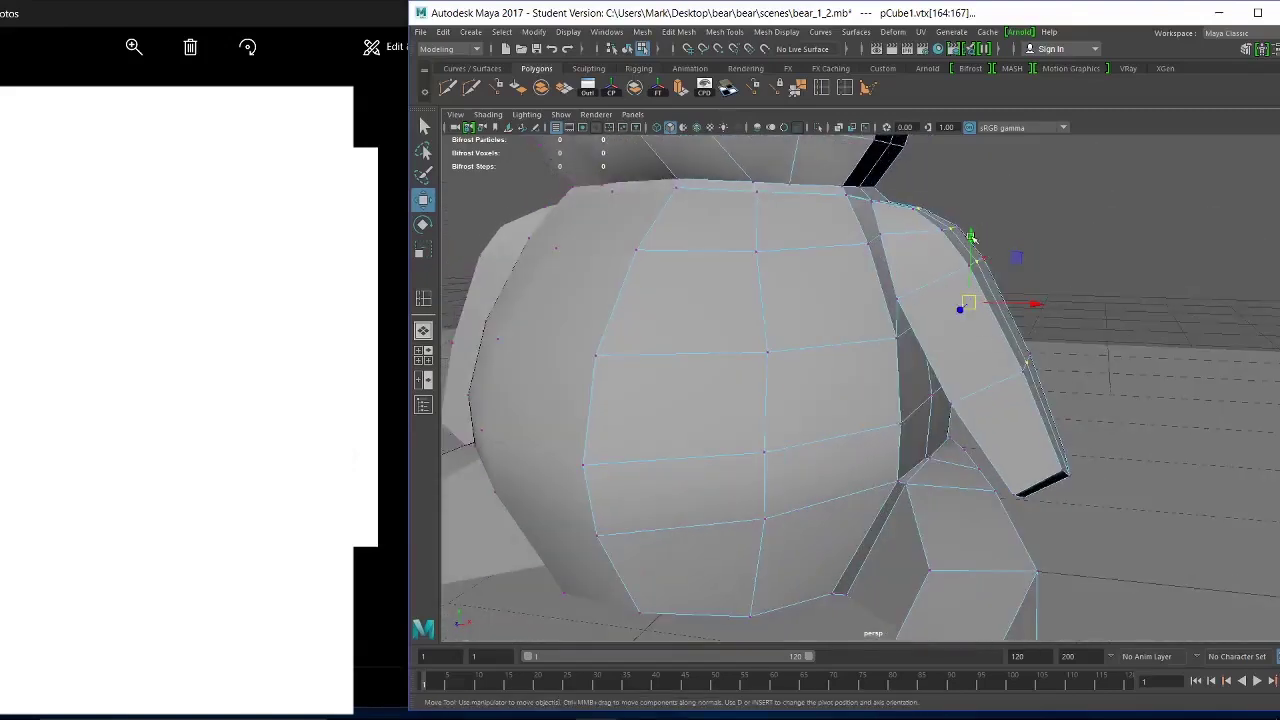
mouse_move(1002, 375)
alt+mouse_down()
mouse_move(1026, 357)
mouse_move(1002, 351)
alt+mouse_up()
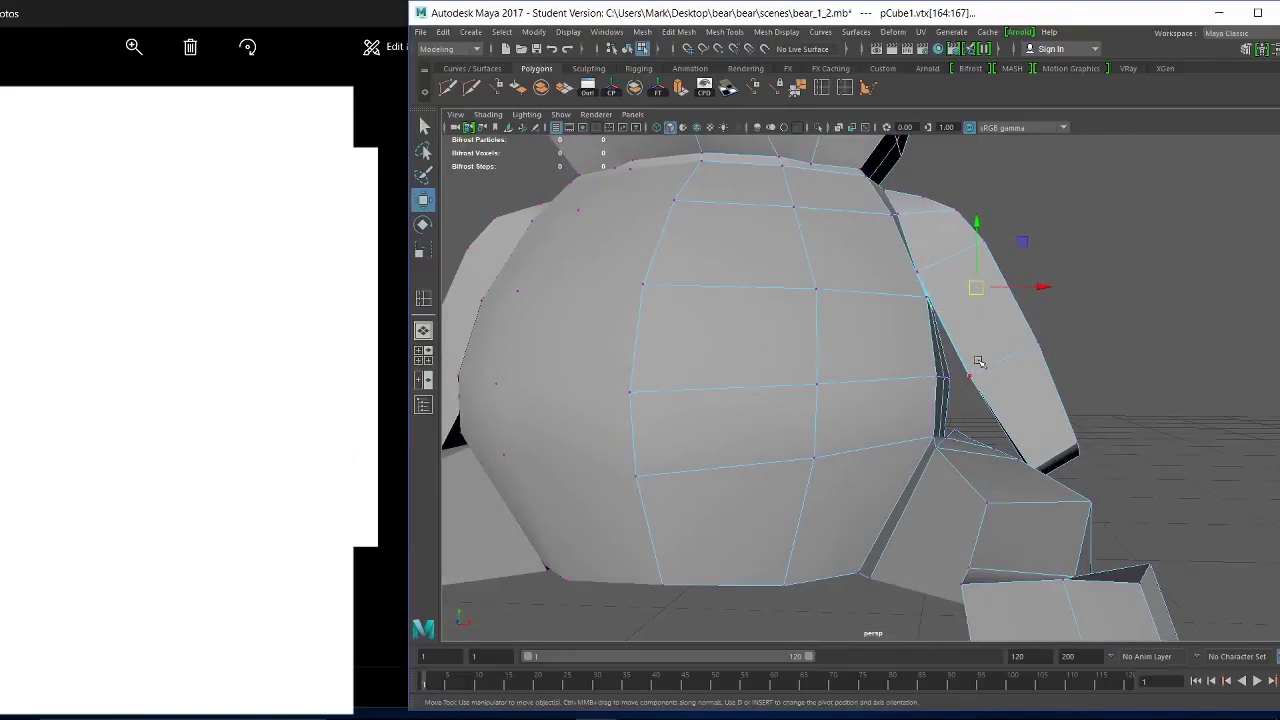
middle_drag(975, 413, 938, 370)
ctrl+drag(945, 342, 883, 273)
alt+drag(1014, 327, 898, 322)
key(4)
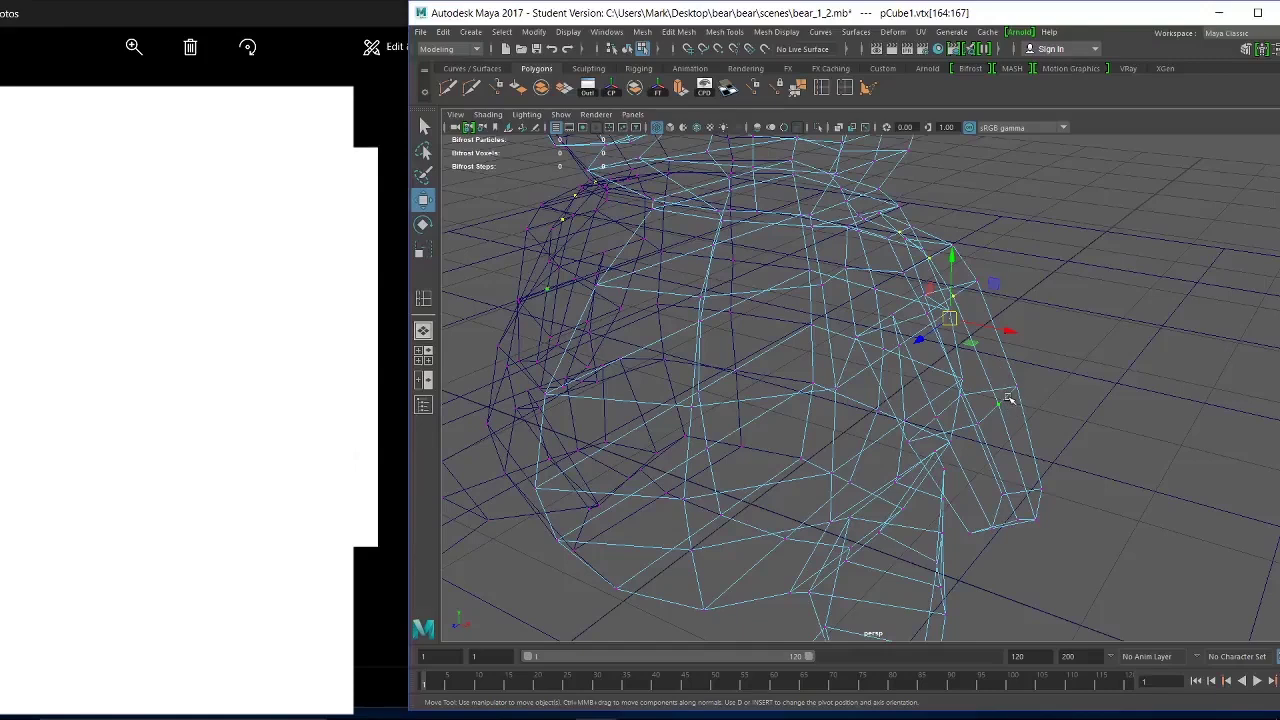
key(5)
alt+drag(1014, 378, 1053, 359)
drag(1040, 287, 1045, 287)
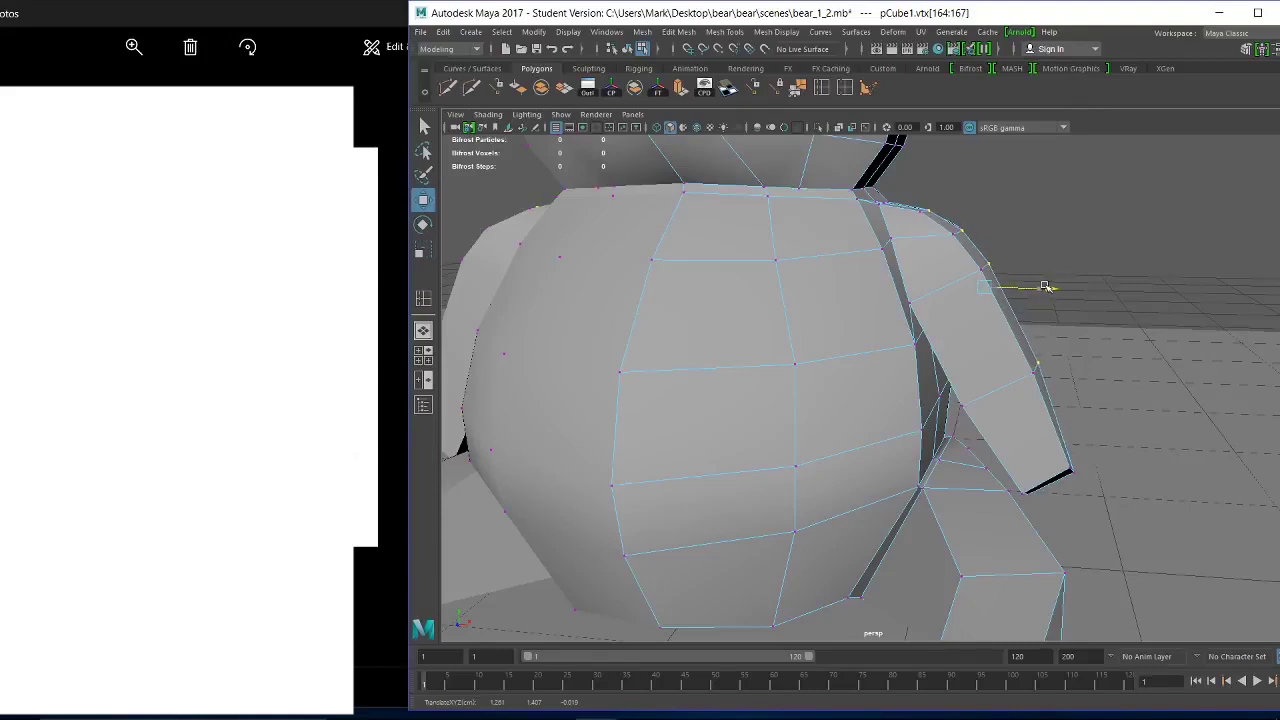
drag(1044, 287, 1041, 287)
Move the outer corner vertices at the elbow slightly inward toward the body.
mouse_move(1065, 392)
mouse_down()
mouse_move(1019, 351)
mouse_move(1078, 369)
mouse_up()
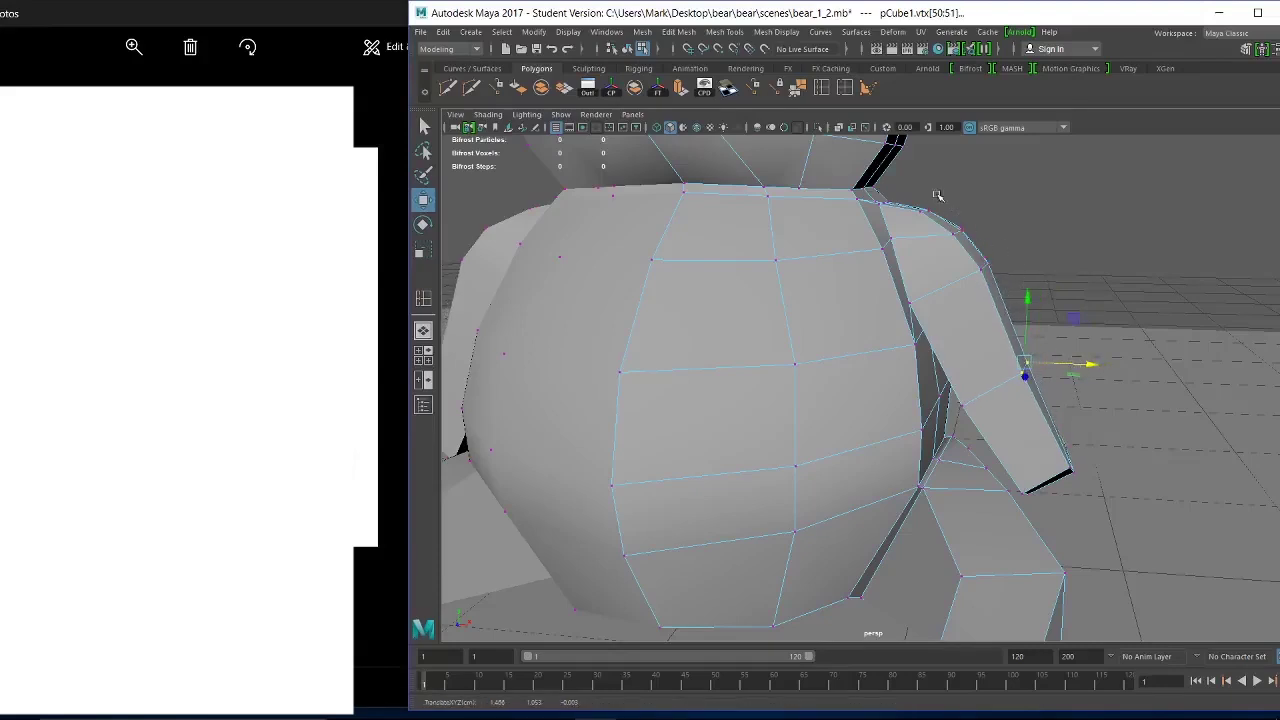
alt+drag(1004, 282, 1024, 274)
mouse_move(1068, 424)
alt+mouse_down()
mouse_move(1069, 410)
mouse_move(1082, 418)
alt+mouse_up()
alt+drag(1096, 483, 1048, 423)
Scale the inner pair of elbow vertices closer together front to back and raise them slightly.
alt+drag(1106, 467, 930, 470)
click(858, 406)
alt+drag(858, 406, 781, 427)
shift+click(829, 437)
key(r)
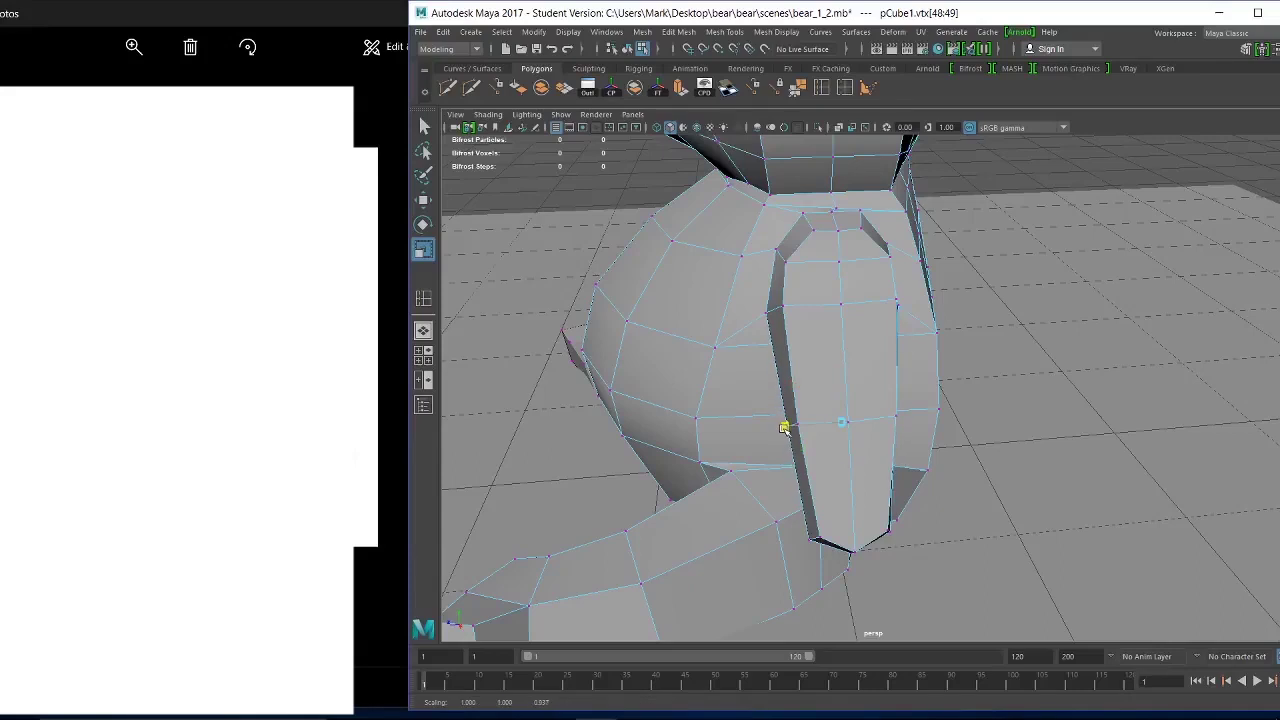
alt+drag(941, 480, 796, 447)
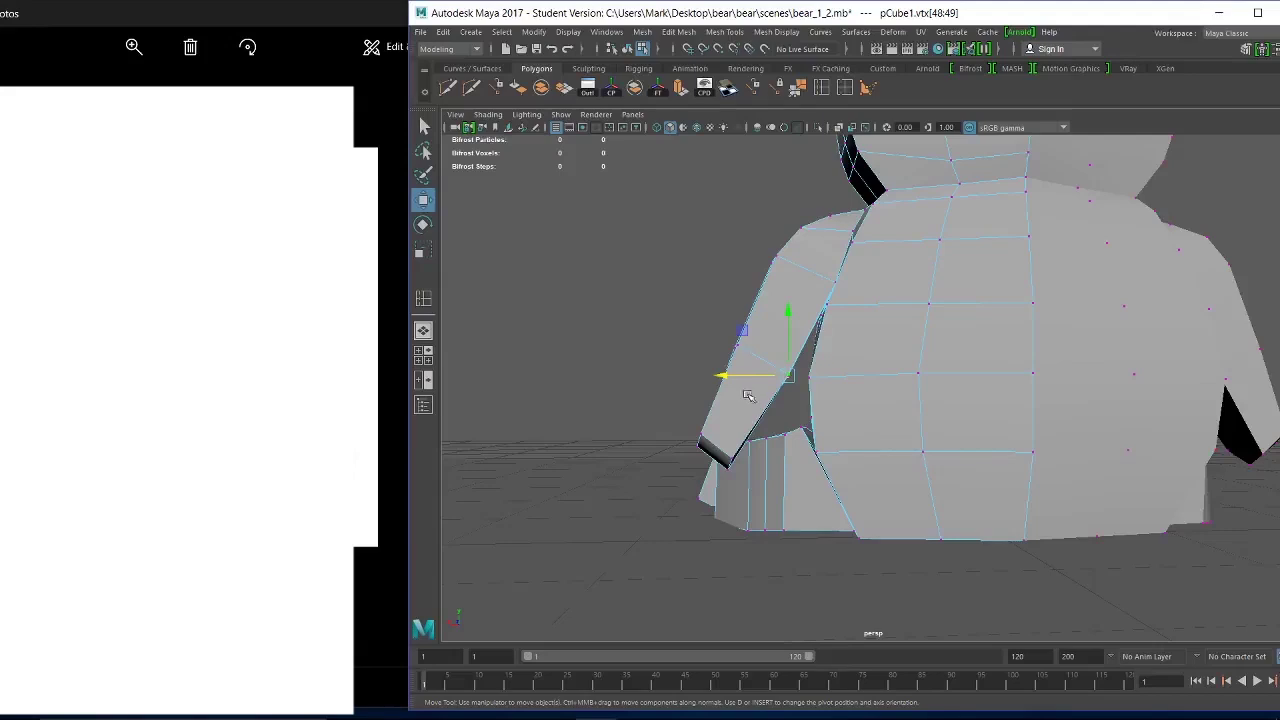
drag(726, 375, 735, 368)
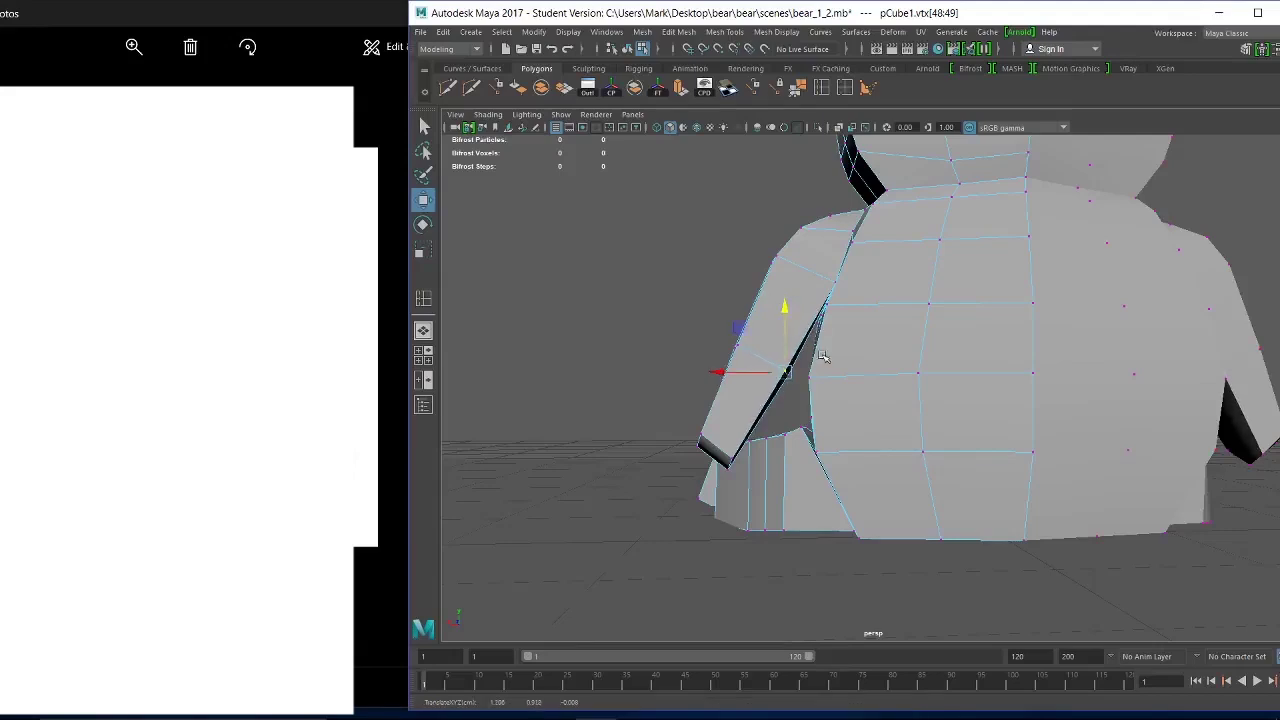
Move the upper-back vertex between the spine and the arm slightly outward.
alt+drag(870, 385, 888, 325)
click(918, 322)
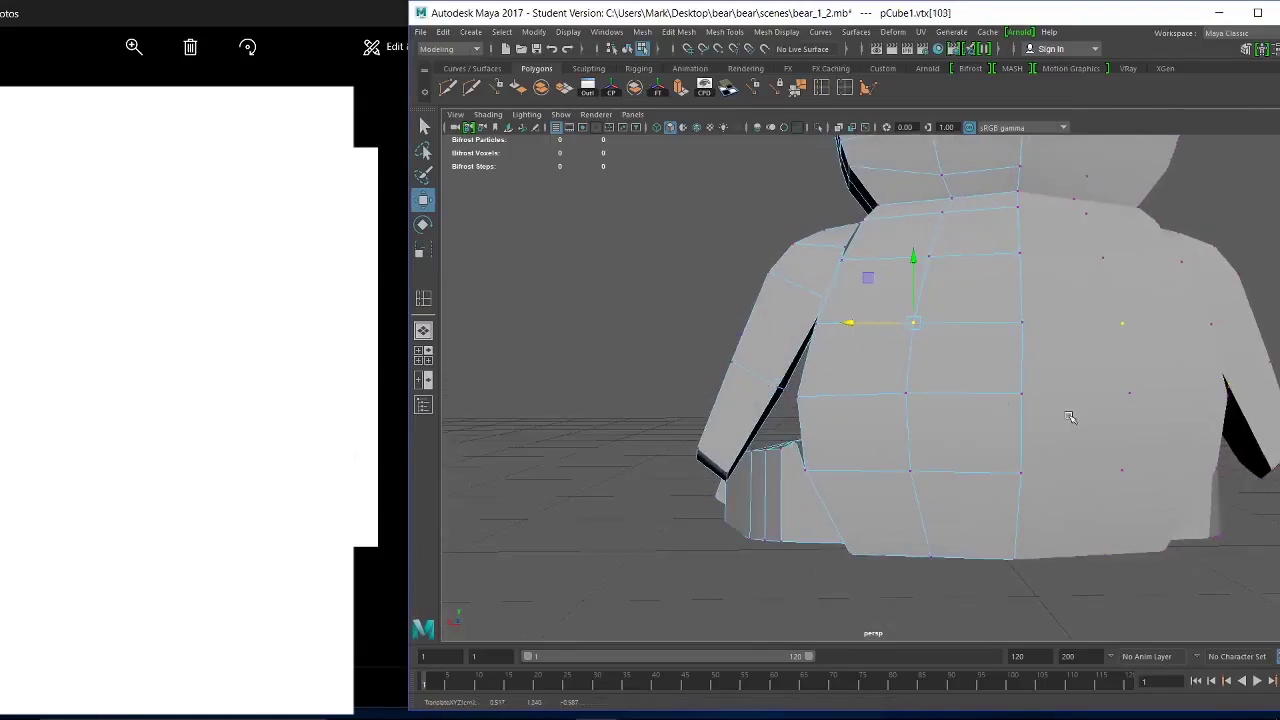
alt+drag(1069, 417, 1099, 409)
alt+middle_drag(1082, 418, 1010, 529)
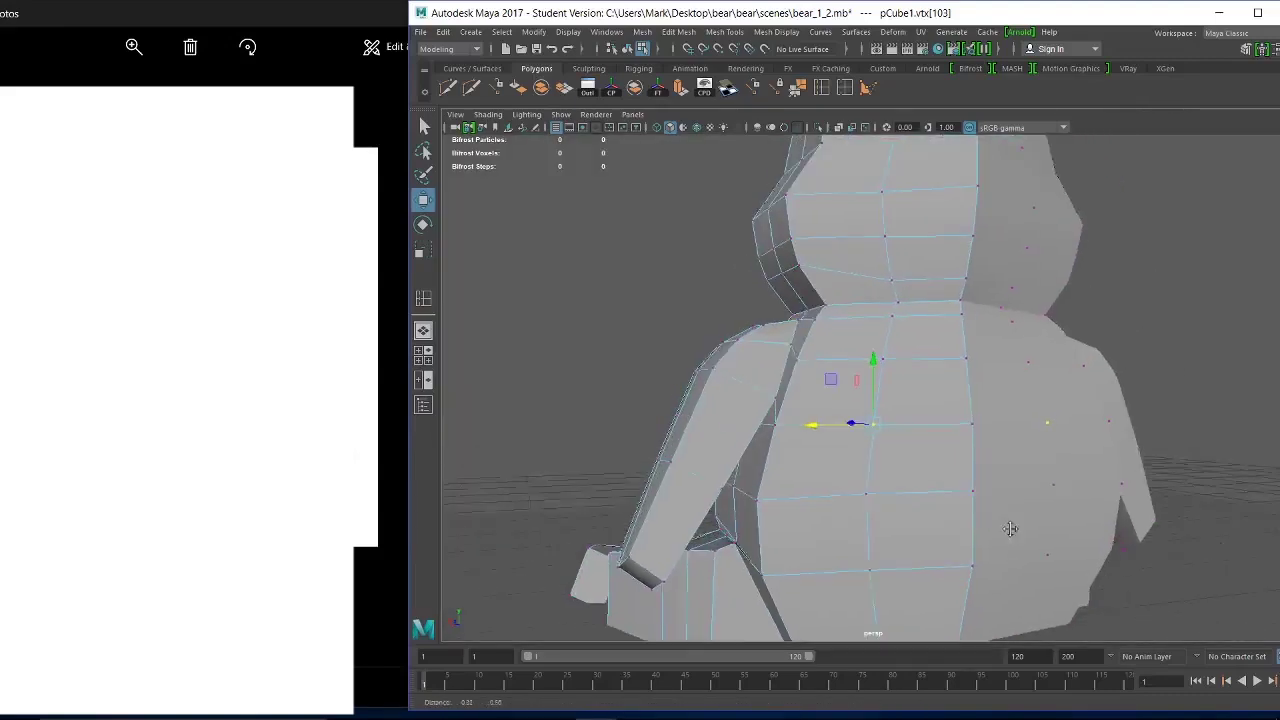
alt+drag(1010, 529, 1036, 437)
scroll(910, 350, up, 3)
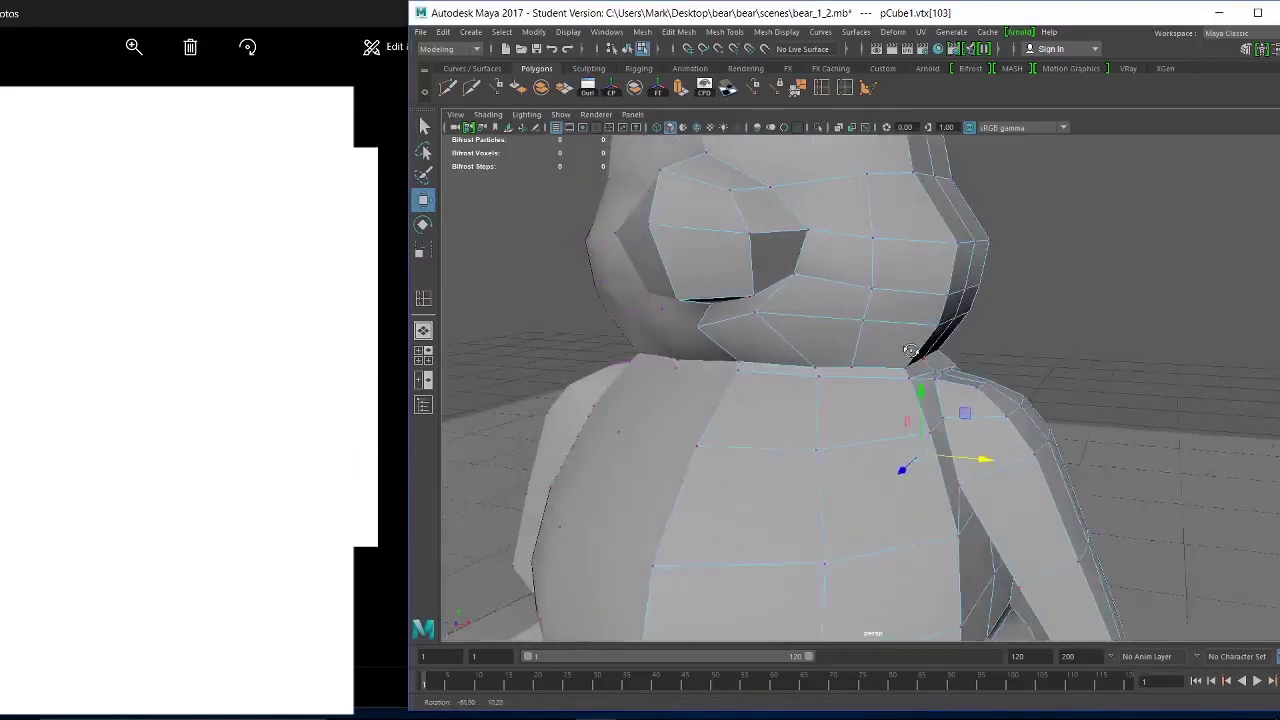
Select the two stacked vertices on the front neck seam beside the centre line and move them toward the centre.
alt+drag(910, 350, 990, 355)
alt+right_drag(990, 355, 980, 429)
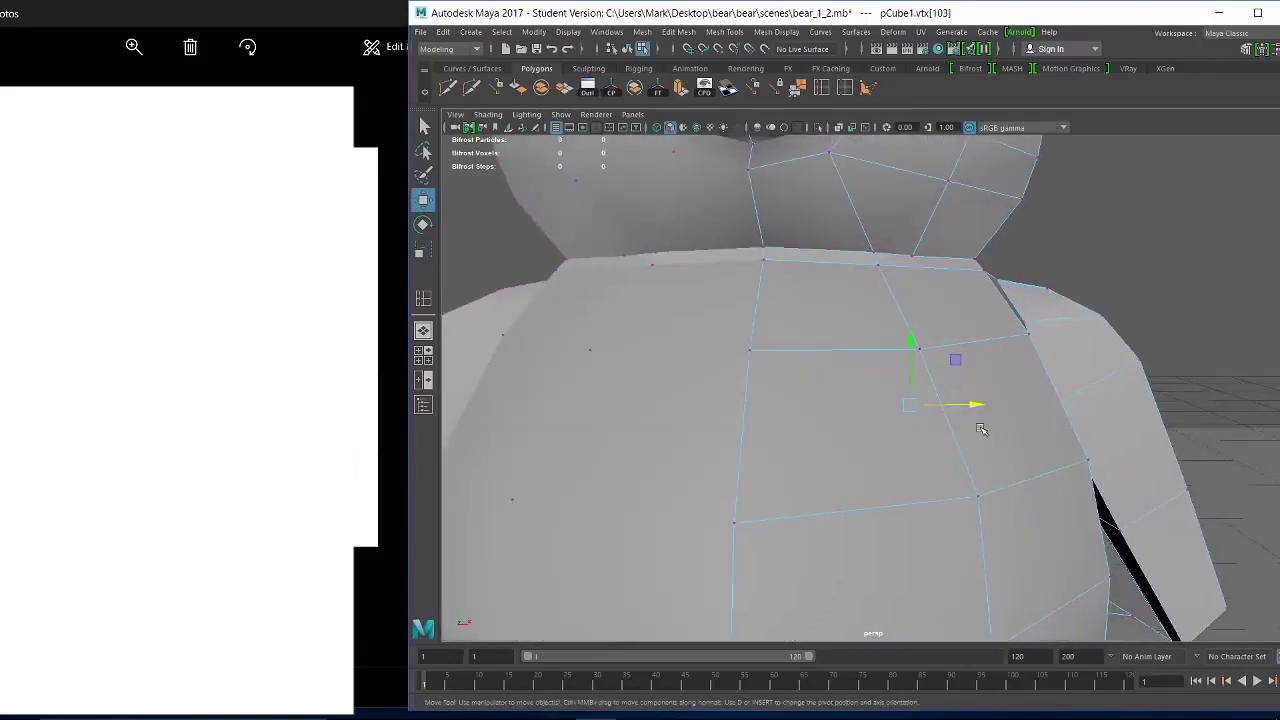
scroll(981, 428, down, 3)
alt+drag(914, 366, 906, 388)
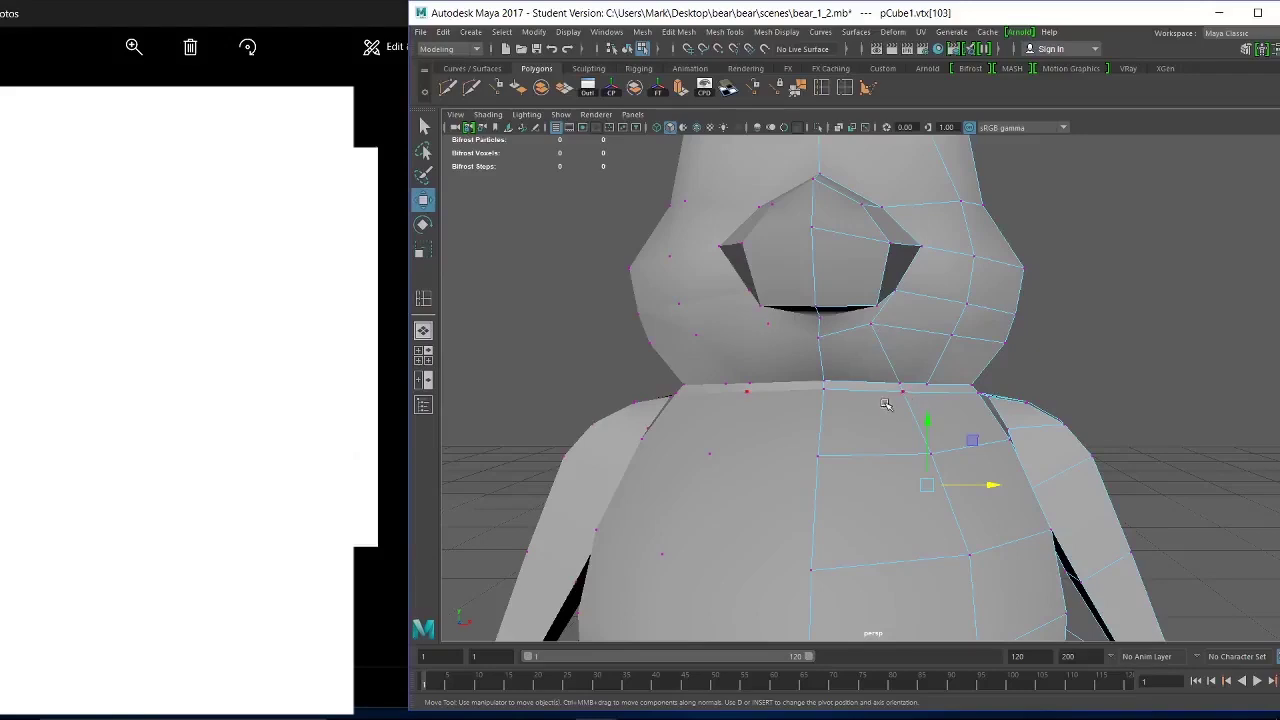
mouse_move(910, 404)
alt+mouse_down()
mouse_move(895, 386)
mouse_move(903, 409)
alt+mouse_up()
click(905, 400)
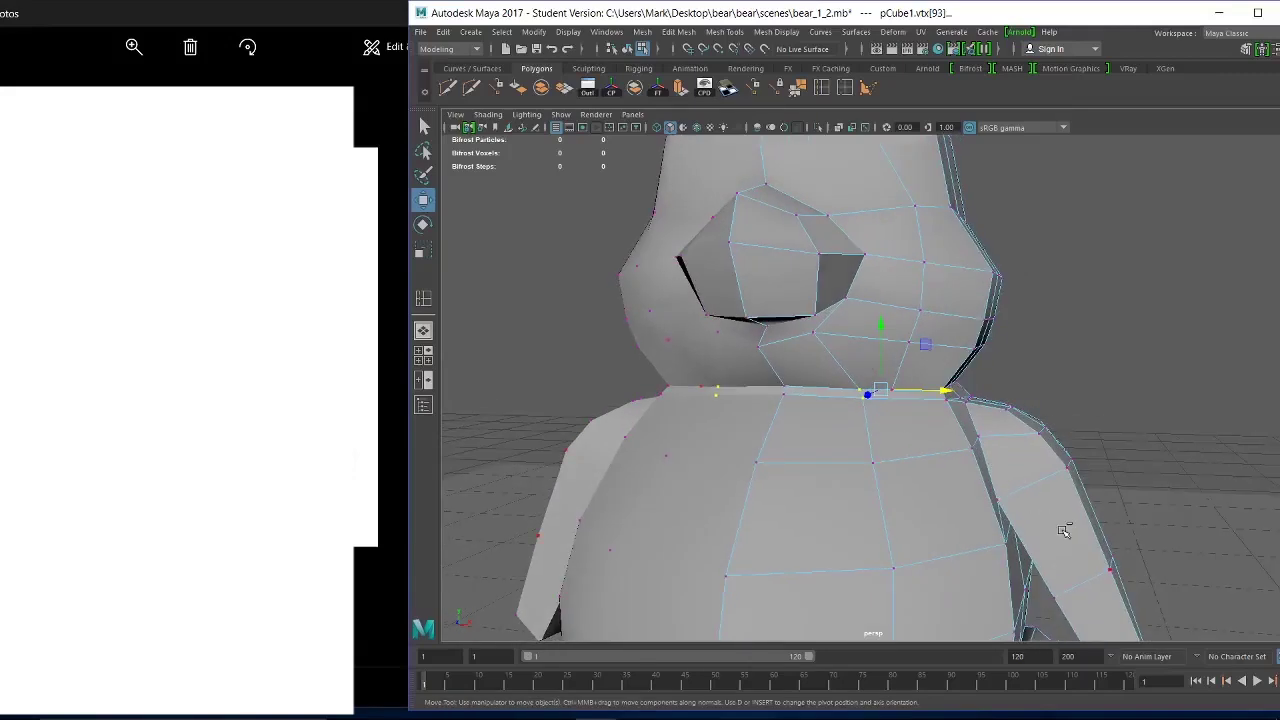
drag(1063, 530, 874, 247)
Snap the lower and upper centre vertices of the front neck seam to the heights of their neighbouring vertices.
alt+drag(848, 388, 709, 386)
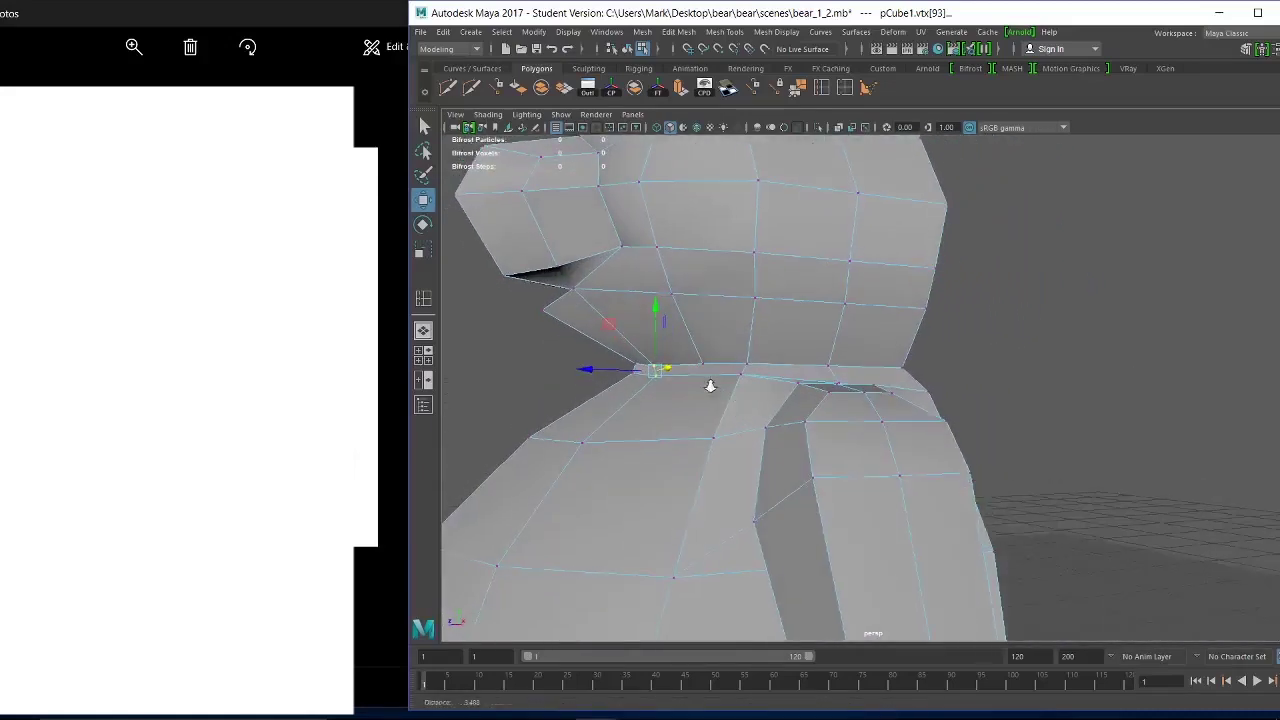
alt+right_drag(709, 386, 735, 408)
alt+middle_drag(735, 408, 665, 384)
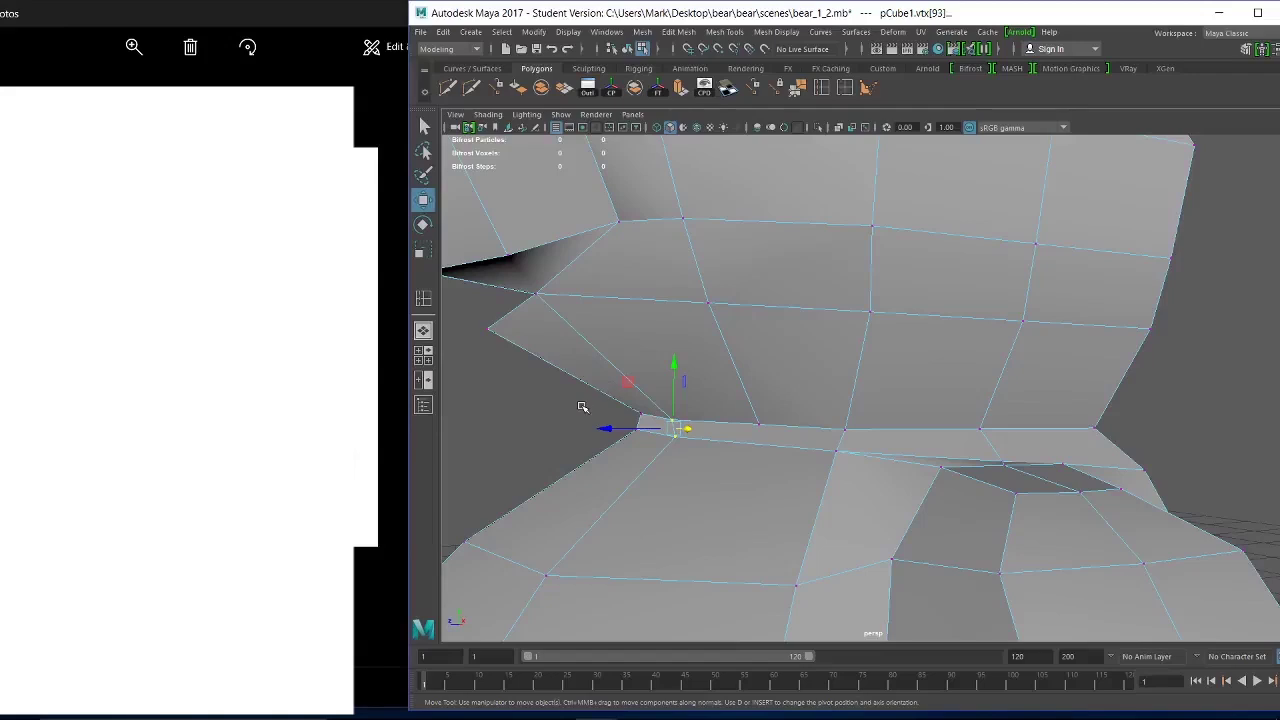
click(642, 416)
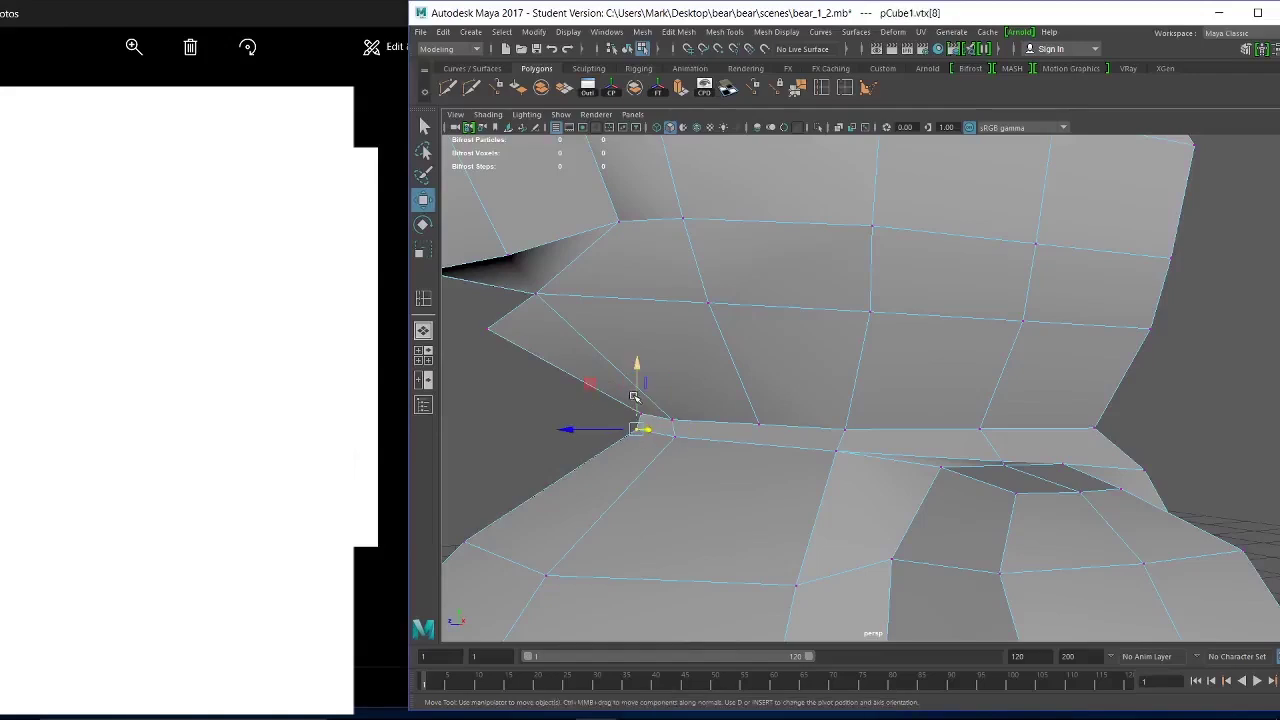
drag(636, 366, 675, 441)
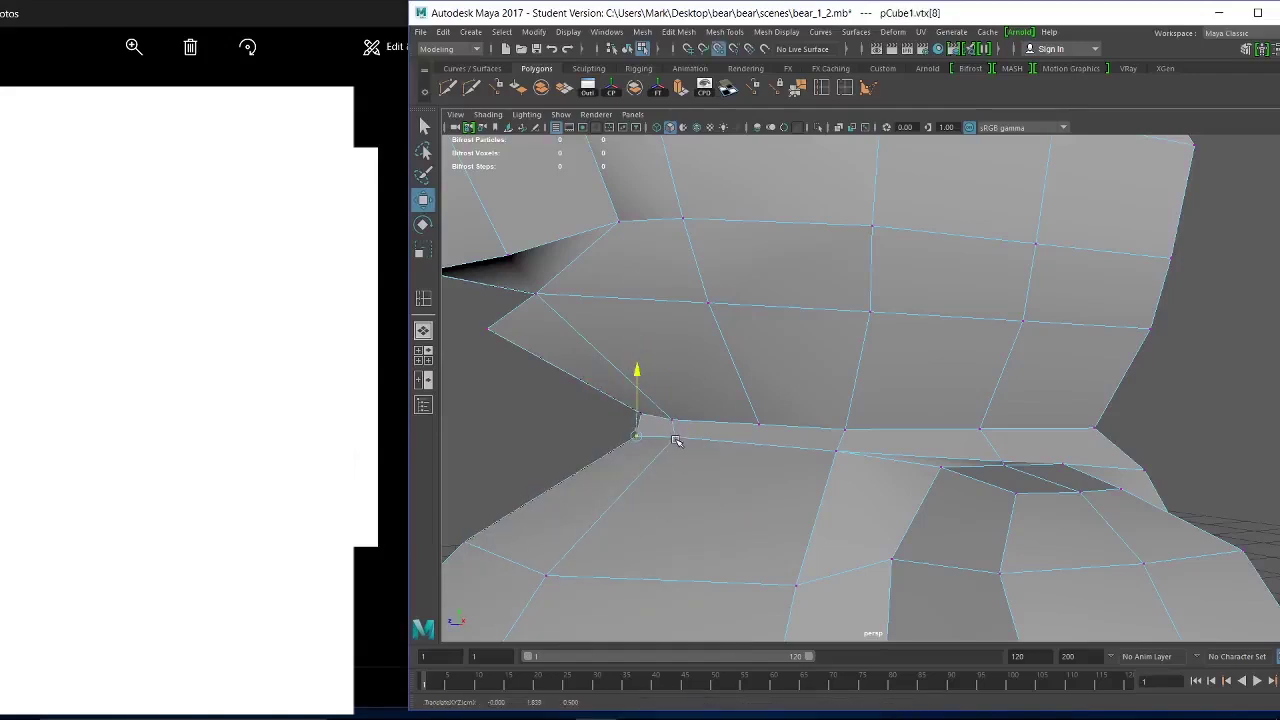
click(629, 415)
click(643, 416)
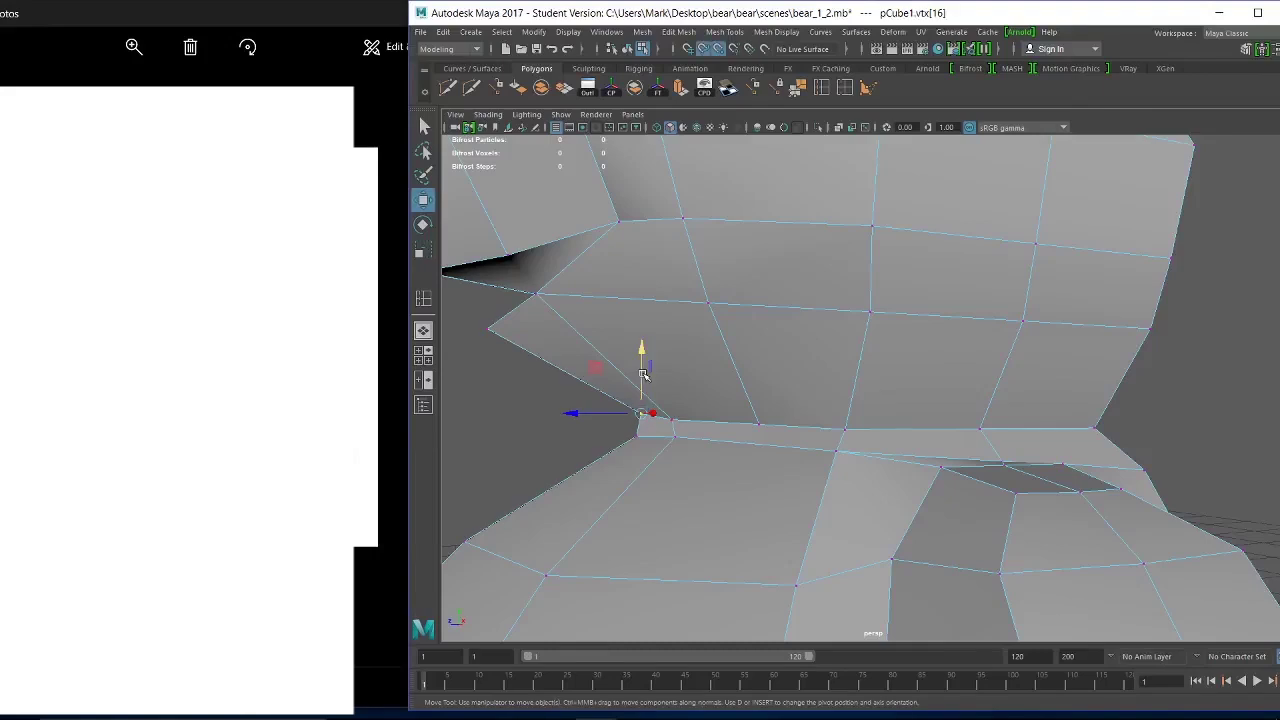
drag(643, 357, 644, 440)
Nudge the lower neck seam vertex beside the centre forward and move the next upper seam vertex toward the centre.
click(674, 437)
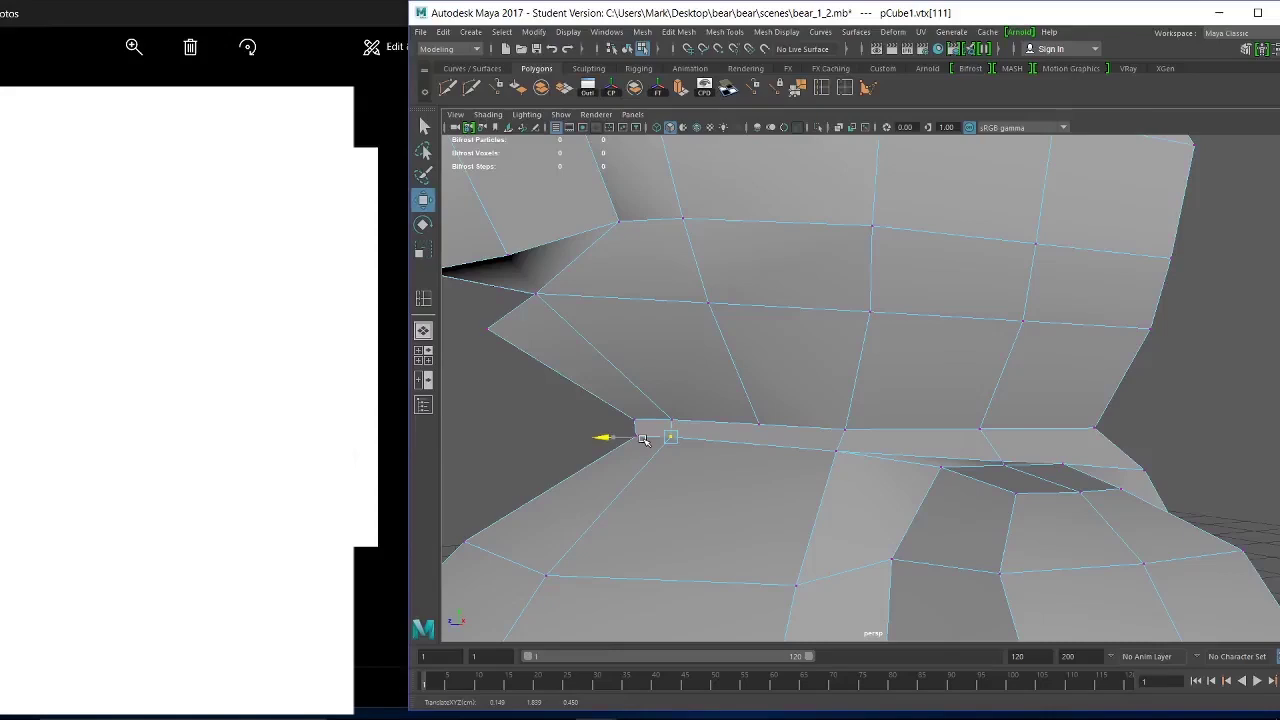
alt+right_drag(847, 443, 591, 374)
alt+drag(591, 374, 738, 390)
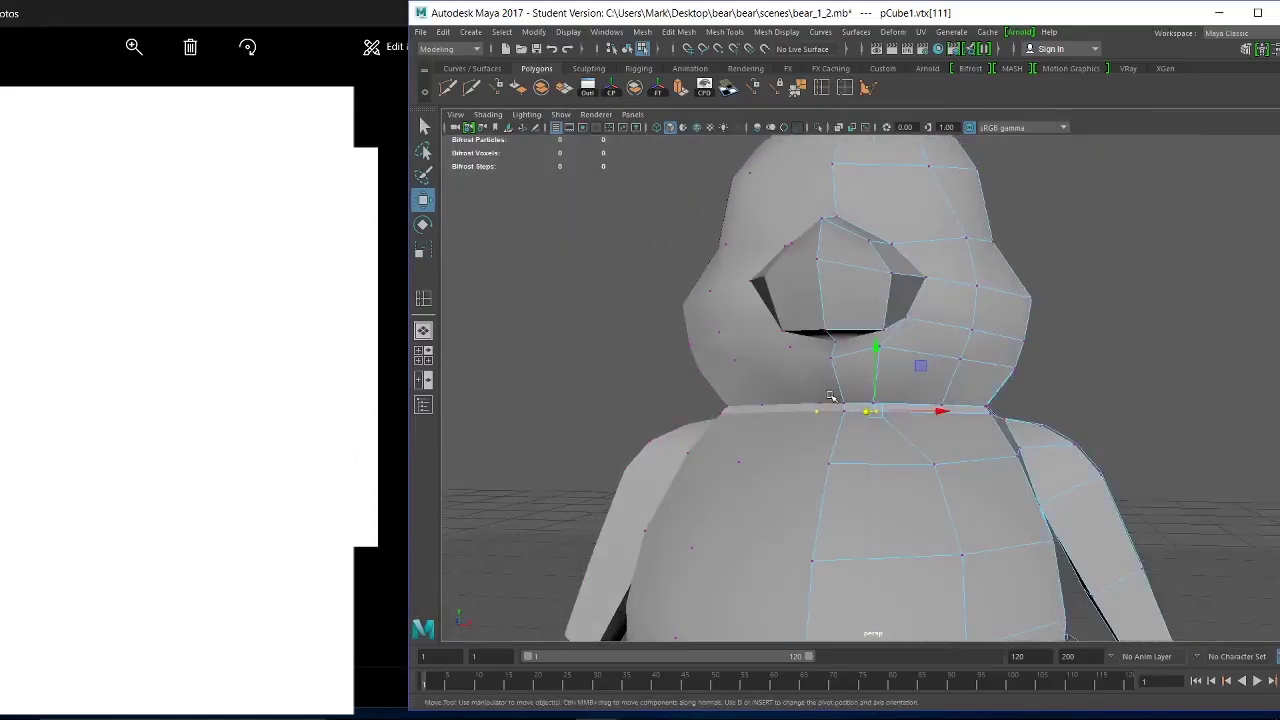
click(941, 404)
drag(969, 406, 954, 410)
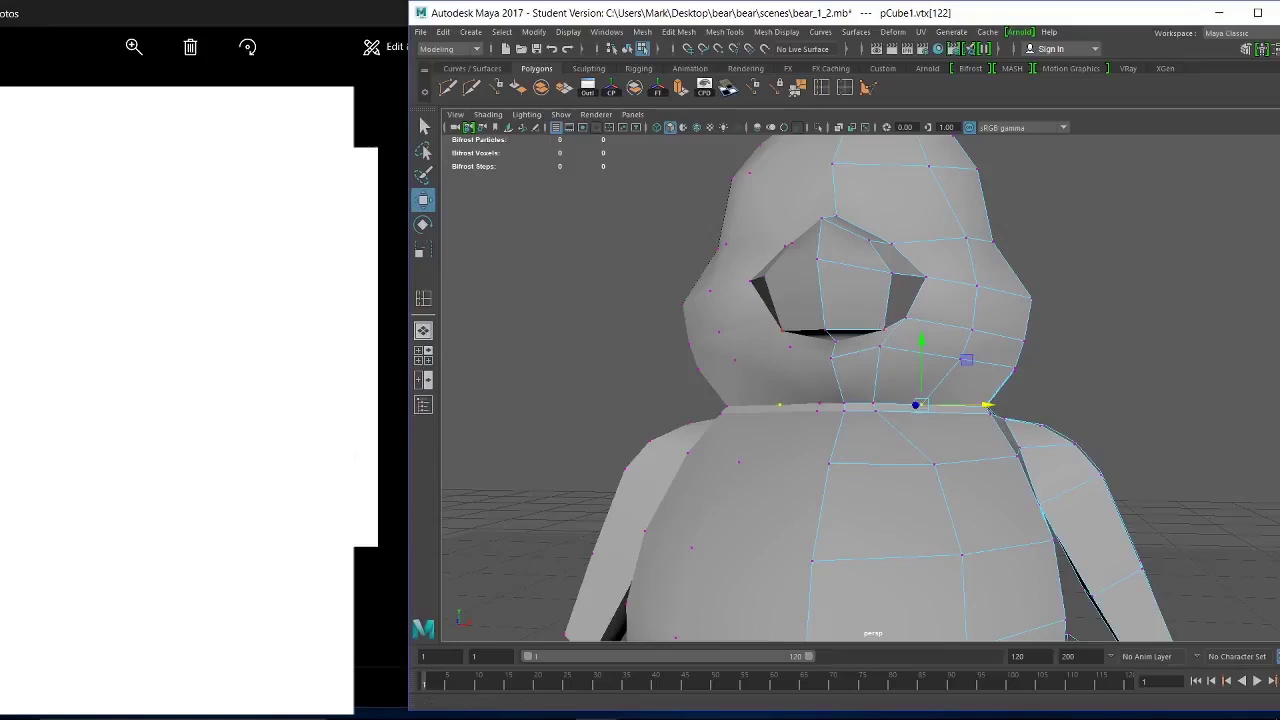
Select the column of vertices down the back of the torso just behind the arm and nudge it slightly forward.
mouse_move(1001, 362)
alt+mouse_down()
mouse_move(934, 362)
mouse_move(997, 360)
mouse_move(985, 349)
mouse_move(997, 359)
mouse_move(1006, 347)
alt+mouse_up()
scroll(1002, 405, down, 4)
alt+middle_drag(1000, 443, 975, 397)
alt+right_drag(975, 398, 973, 408)
alt+drag(973, 408, 857, 338)
alt+drag(835, 462, 906, 380)
scroll(862, 385, up, 3)
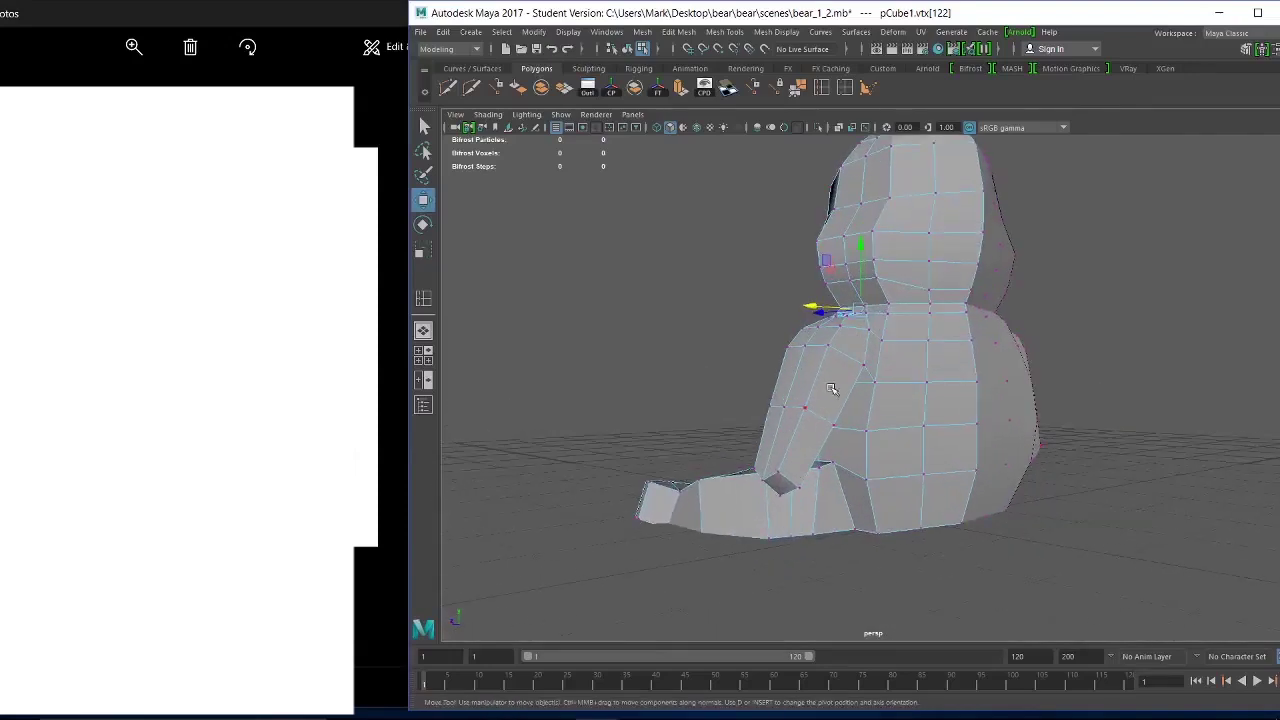
alt+drag(894, 437, 905, 523)
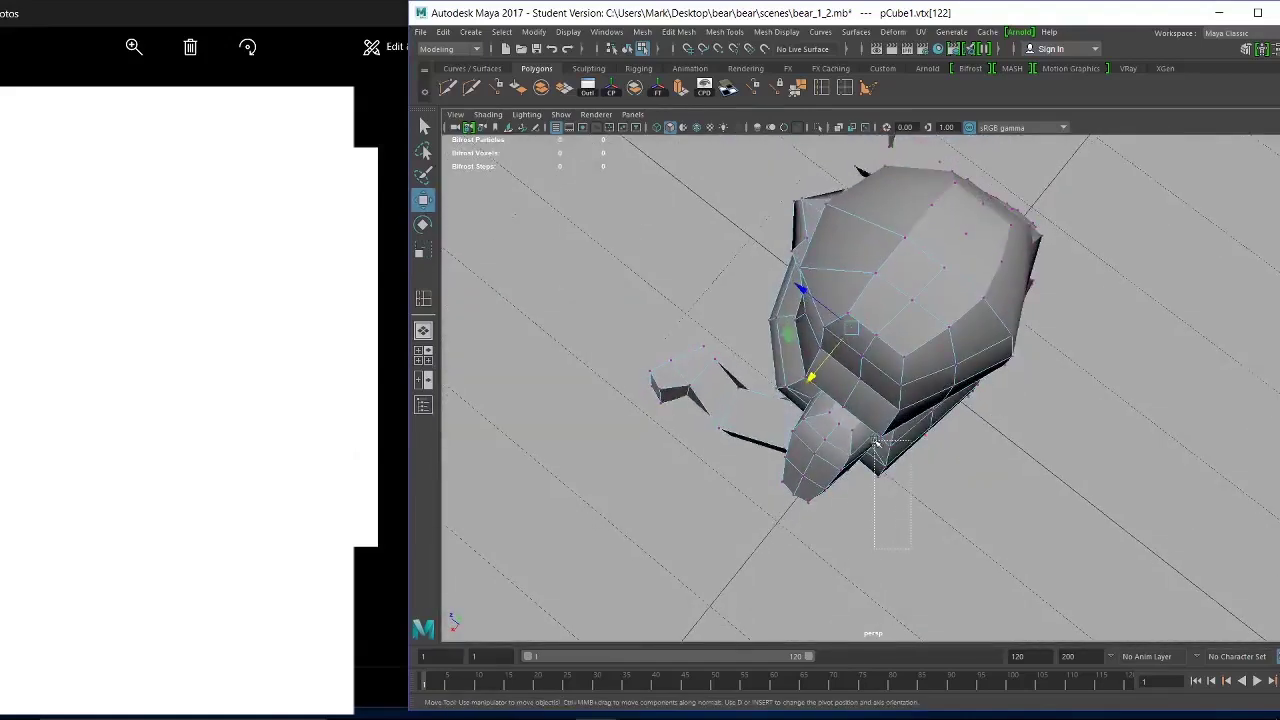
alt+drag(929, 530, 922, 466)
drag(862, 437, 860, 436)
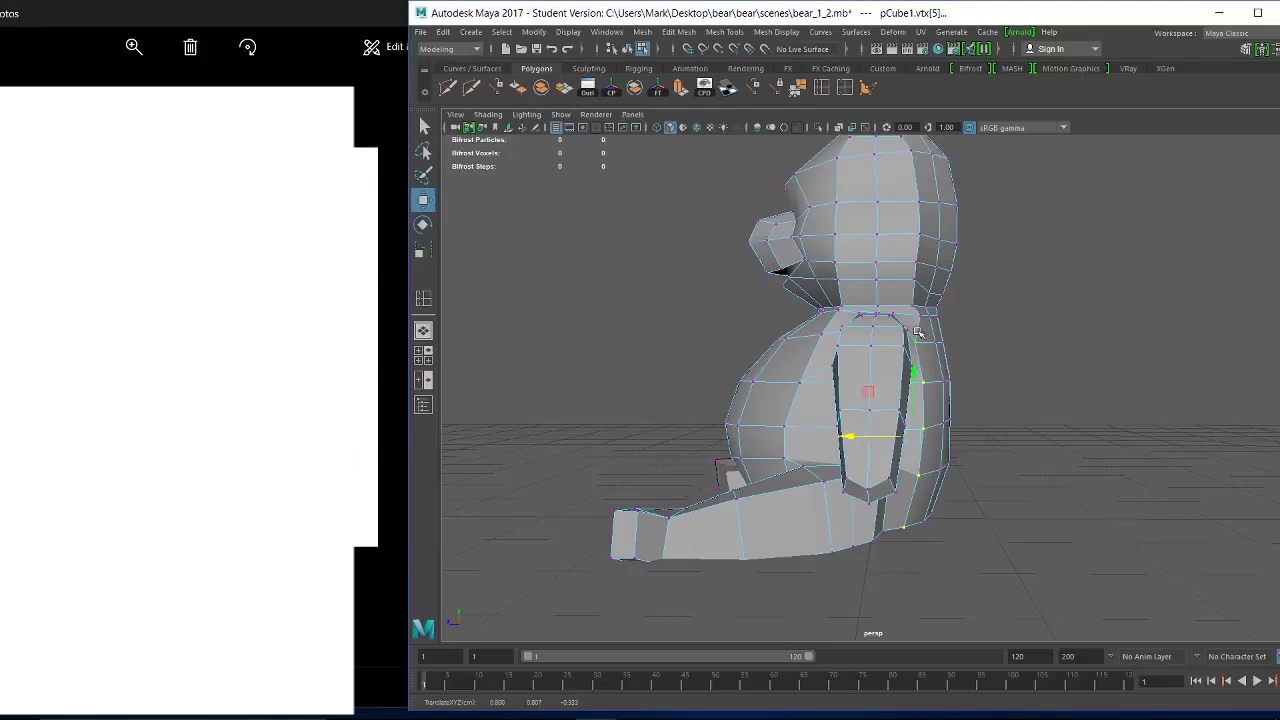
Adjust the lowest outer vertex of the back and the upper-back vertex beside the shoulder.
alt+drag(941, 455, 862, 481)
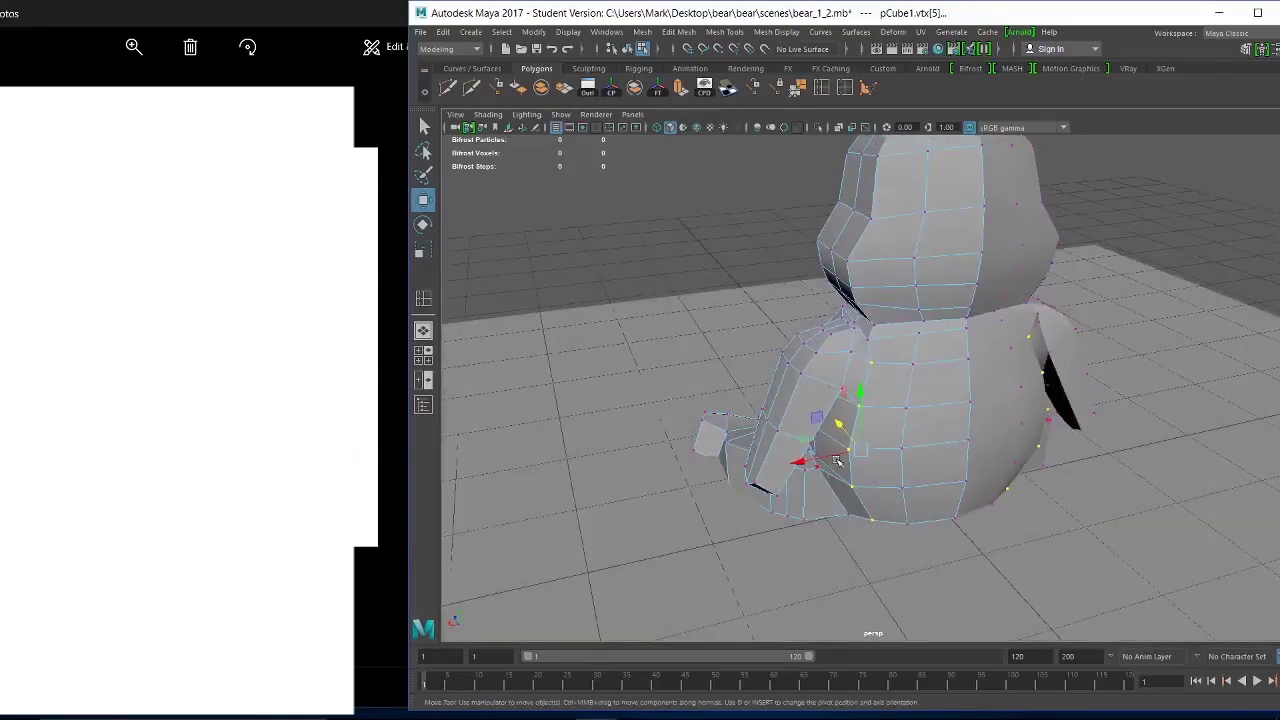
click(845, 480)
alt+drag(864, 462, 862, 404)
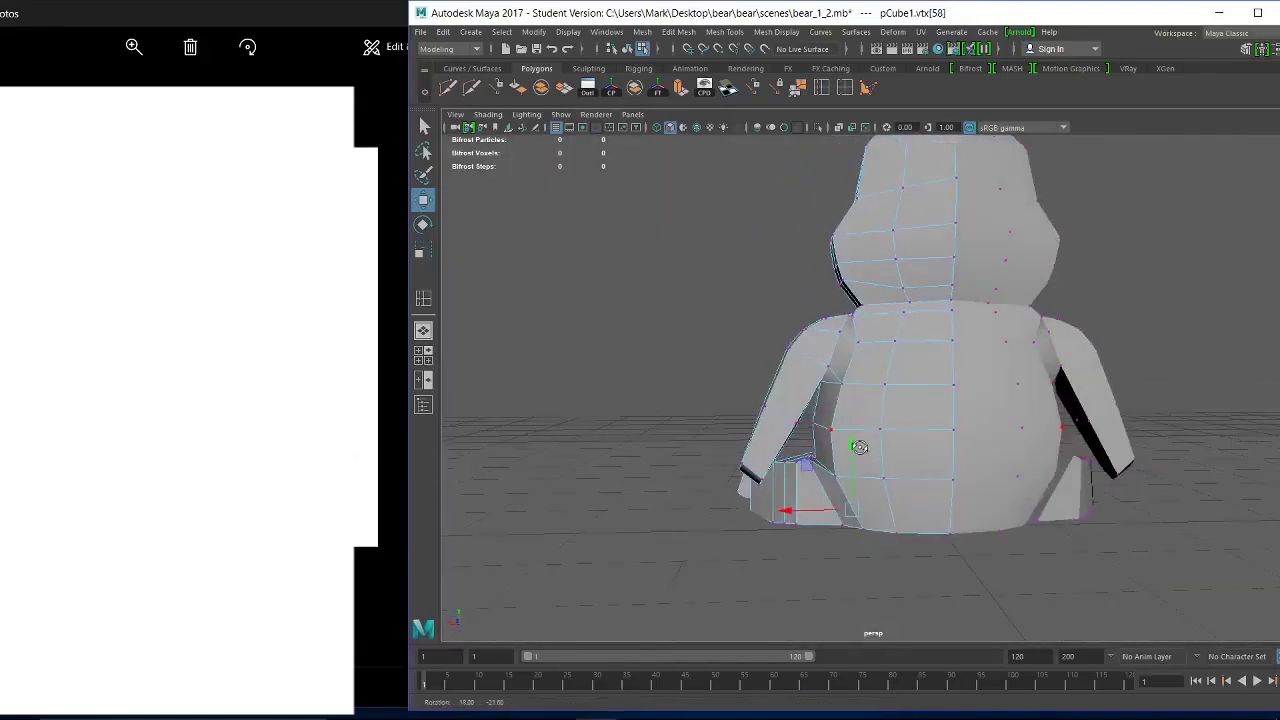
click(885, 358)
scroll(871, 366, up, 5)
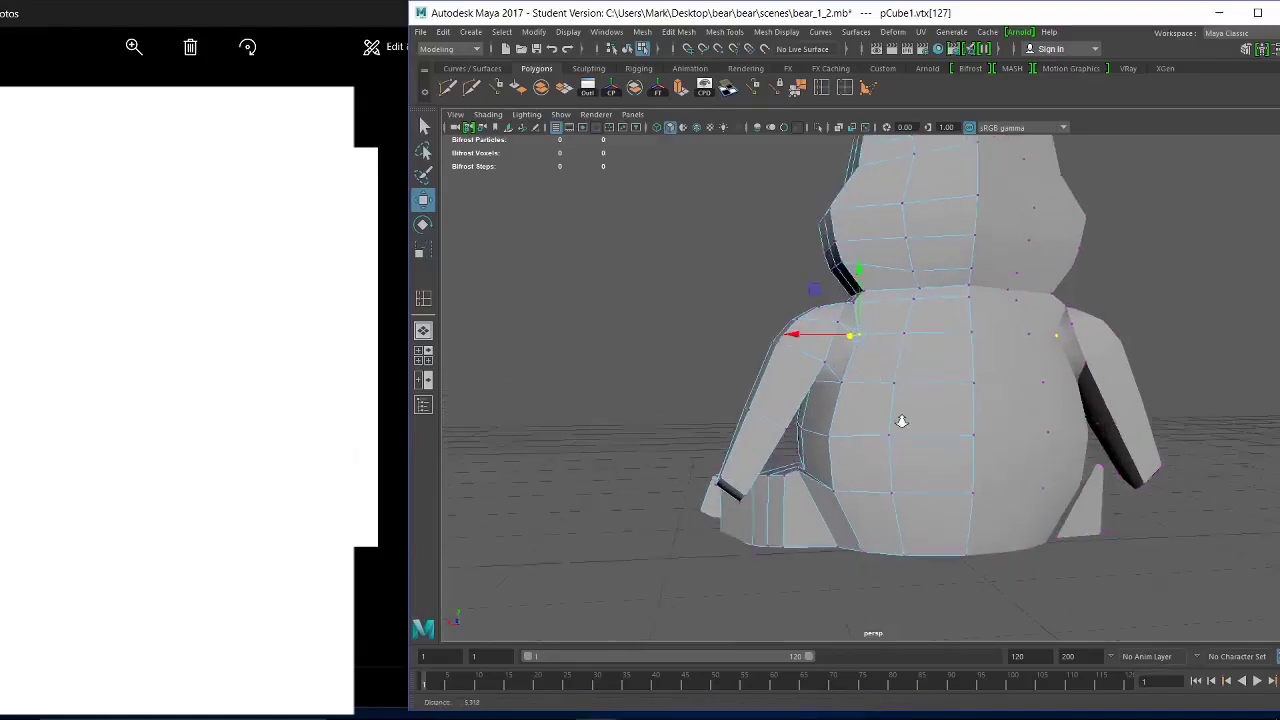
drag(845, 394, 905, 395)
click(990, 381)
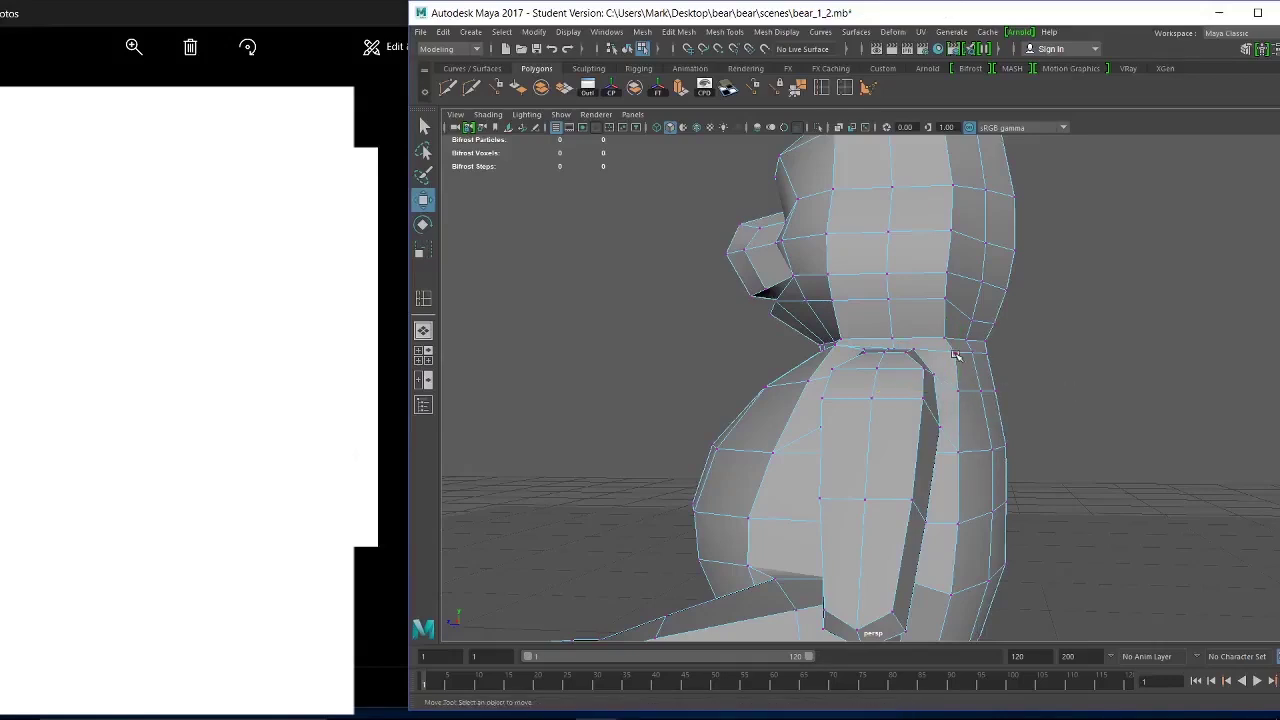
Move the rear shoulder vertex just below the neck seam slightly forward.
click(955, 355)
drag(938, 353, 927, 354)
click(1053, 377)
Shift the torso vertex behind the upper arm sideways to smooth the outline of the back.
click(957, 455)
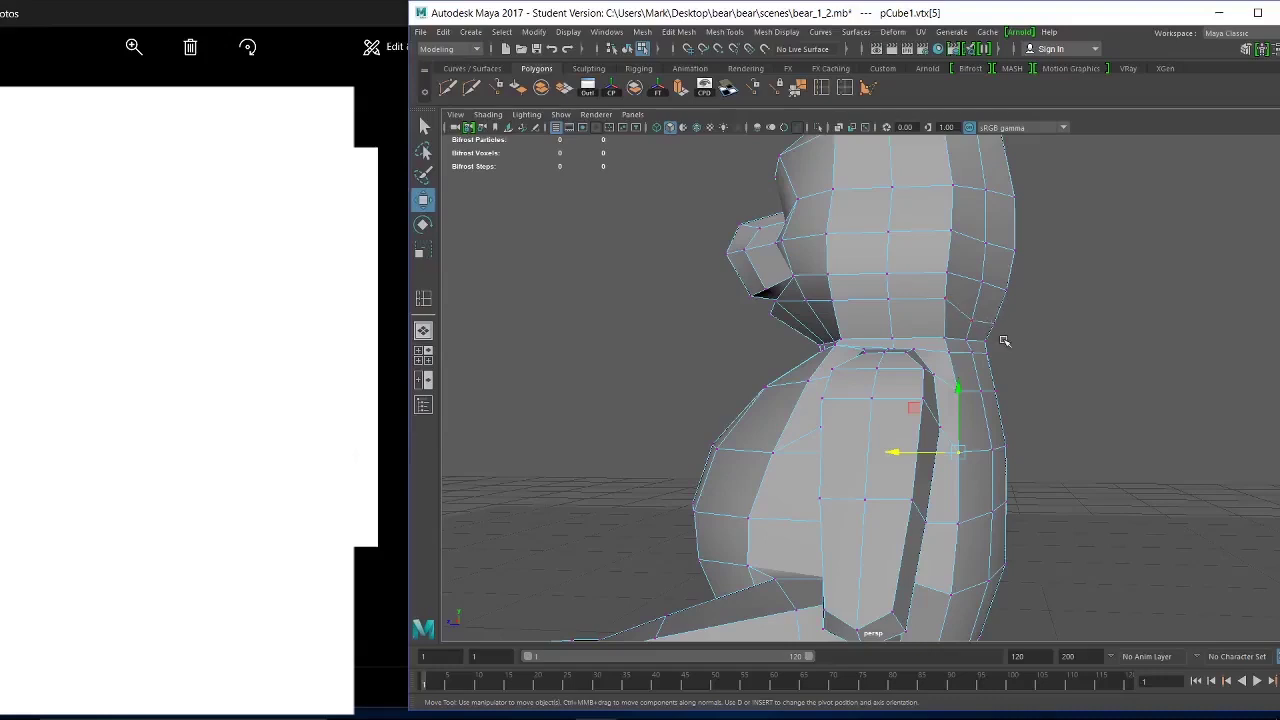
alt+drag(995, 502, 855, 500)
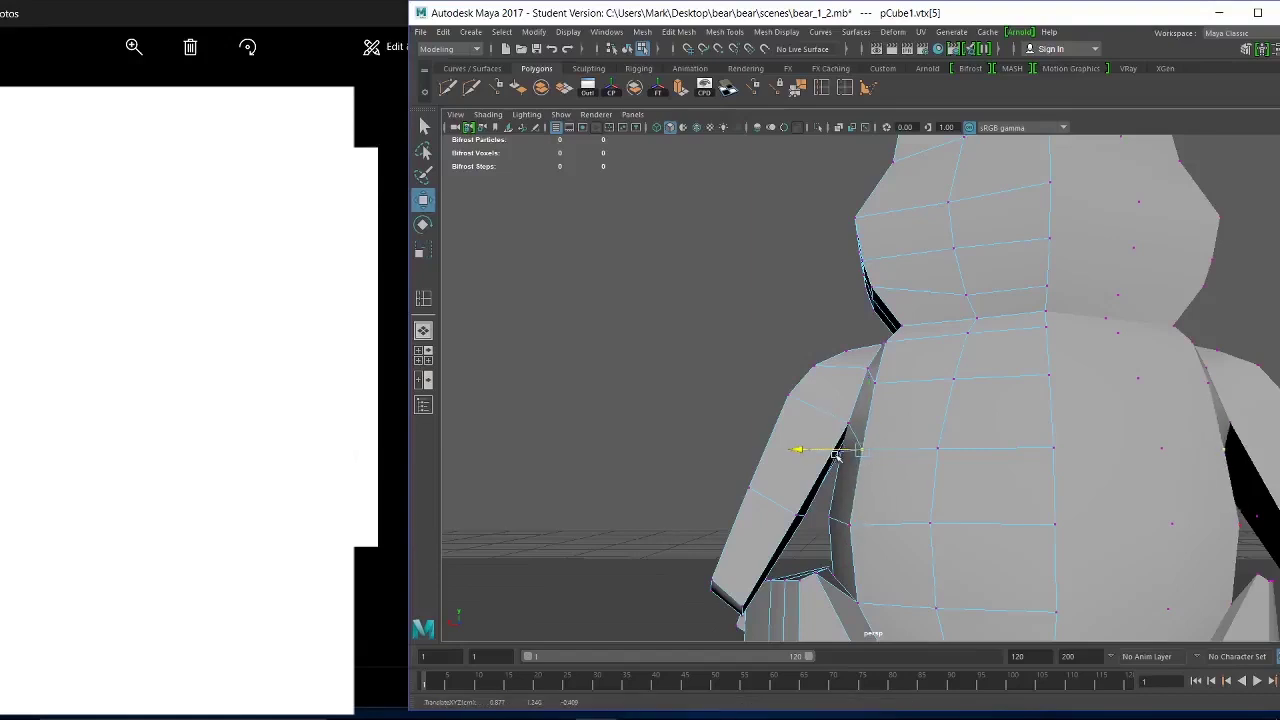
alt+drag(835, 458, 926, 455)
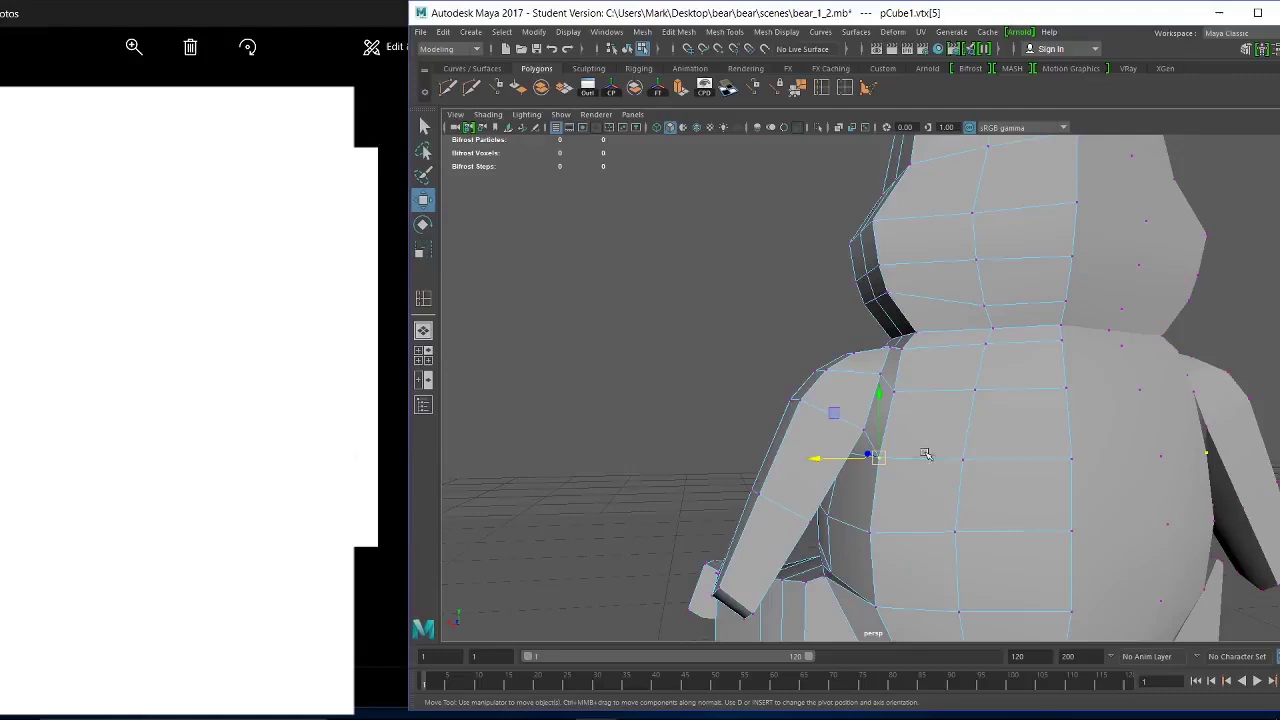
Adjust the rear outer vertex below the neck seam and move the torso vertex behind the upper arm slightly backward.
click(893, 350)
drag(873, 347, 1072, 398)
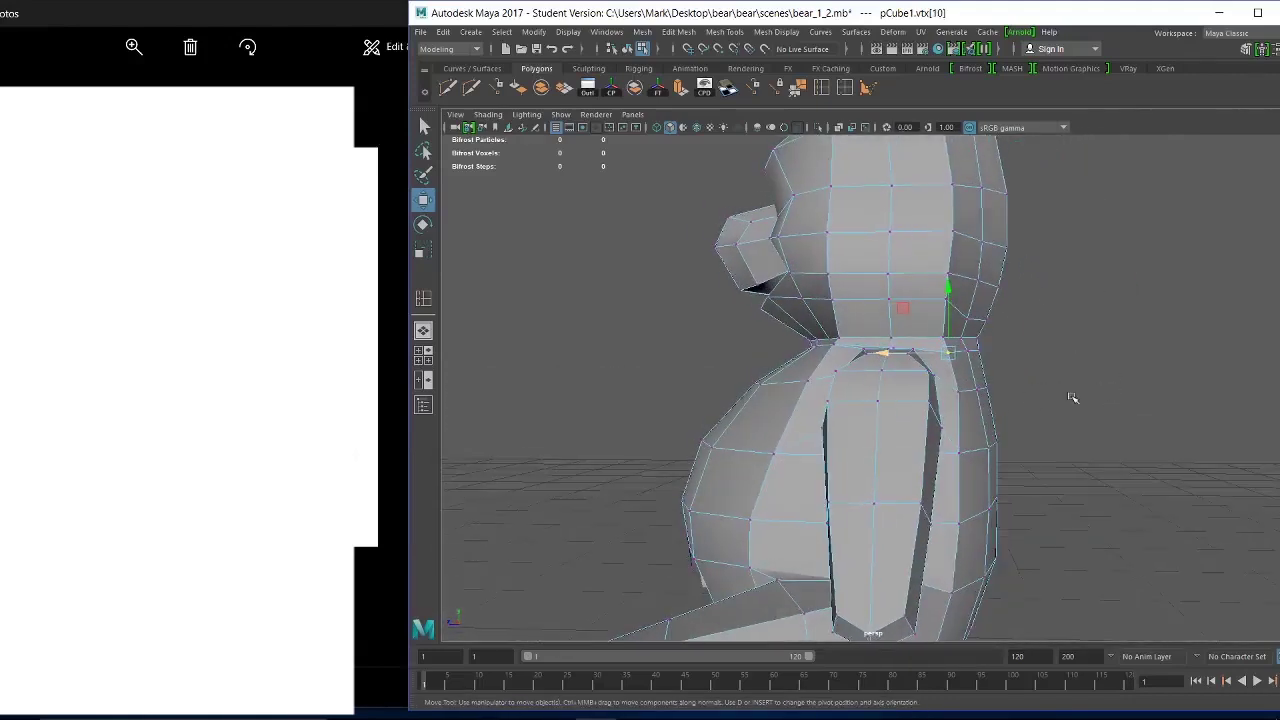
click(961, 453)
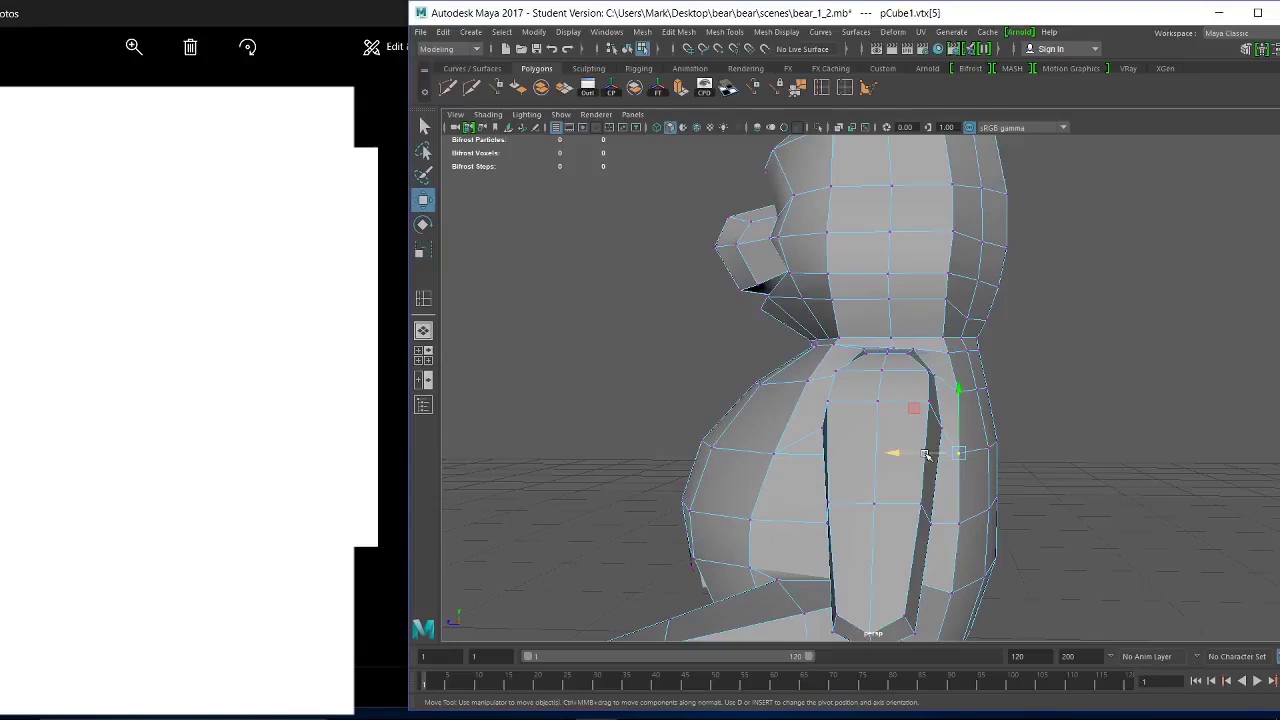
drag(926, 455, 945, 427)
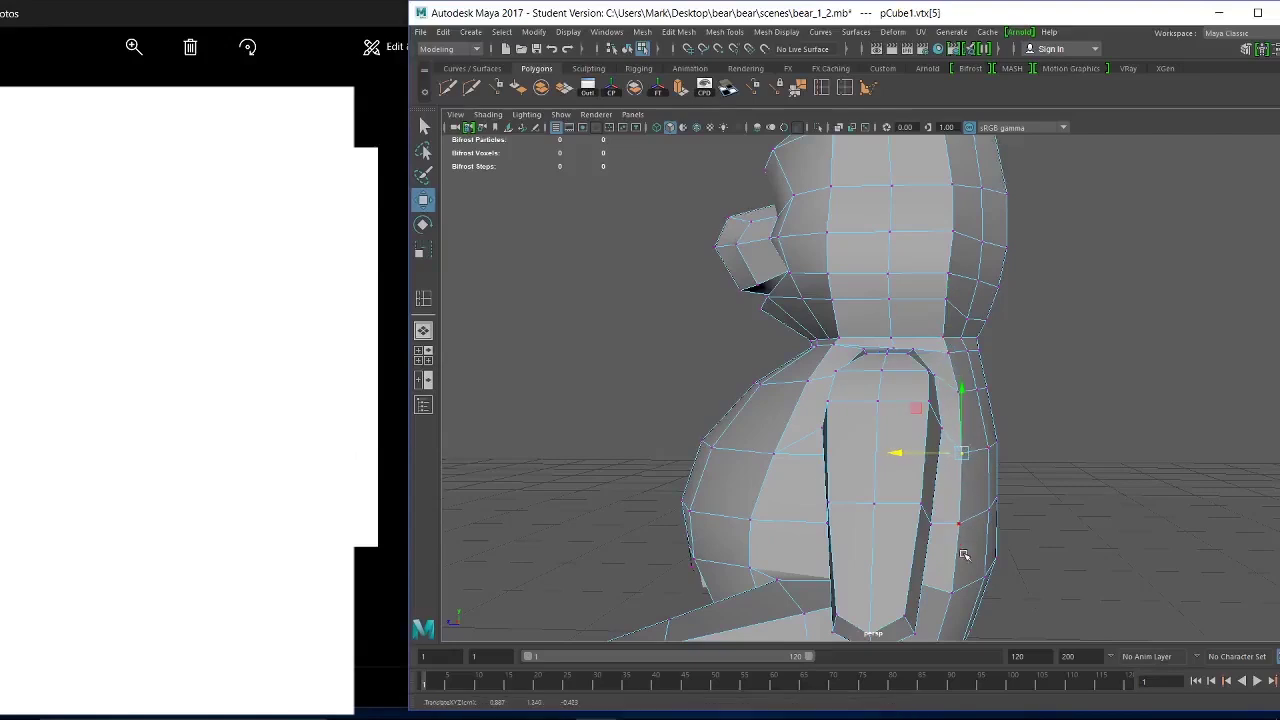
Refine the back's side profile at the mid-back vertices near the spine, selecting the upper one beside it.
click(1060, 508)
alt+drag(1060, 508, 1037, 505)
click(989, 510)
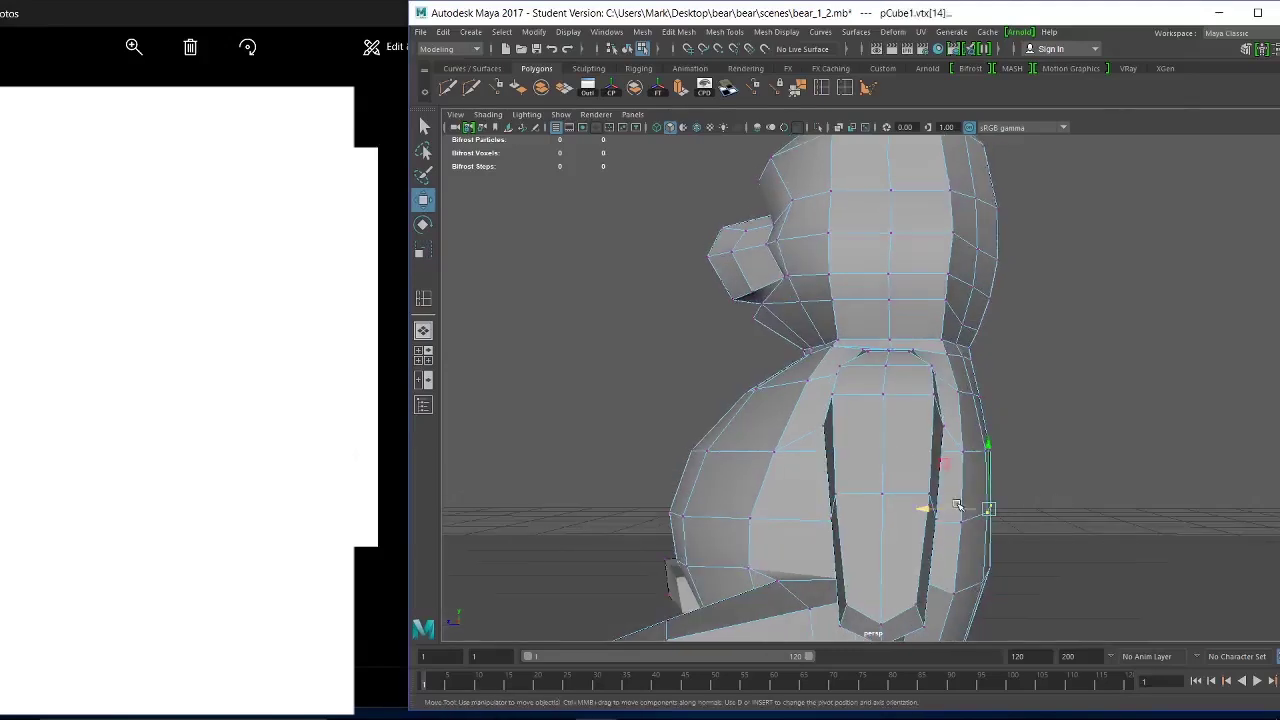
click(997, 386)
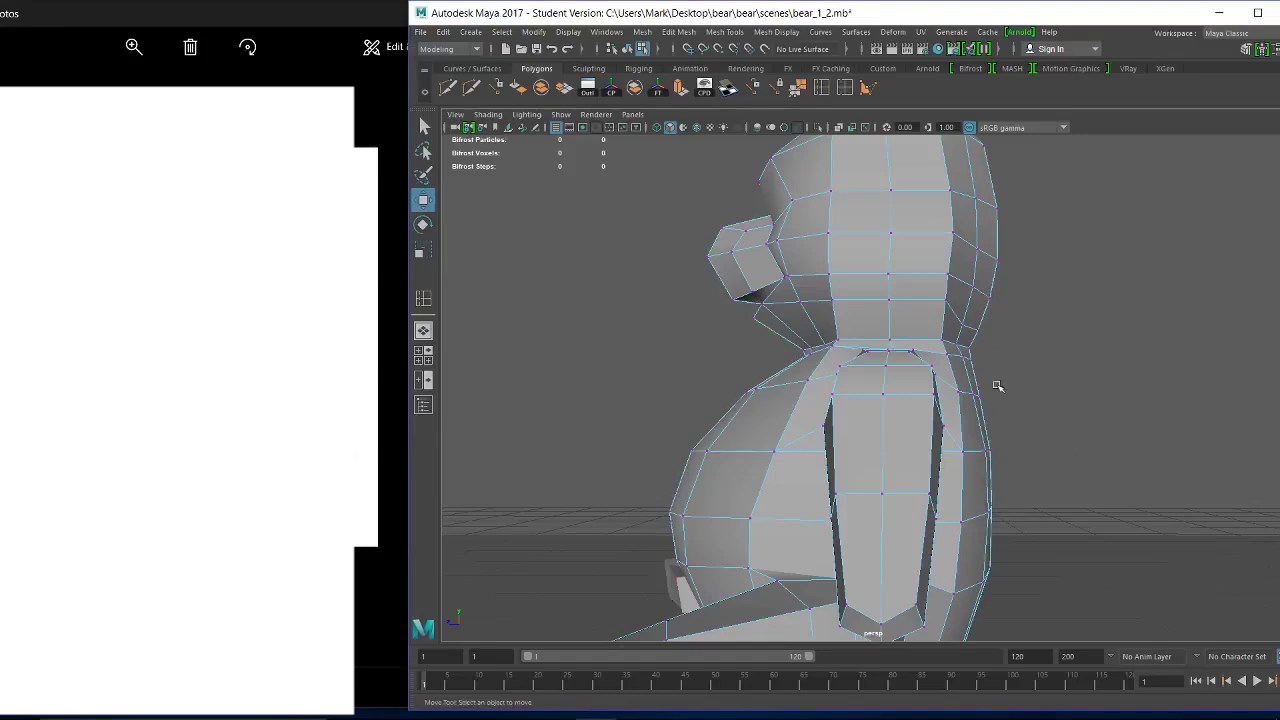
click(986, 455)
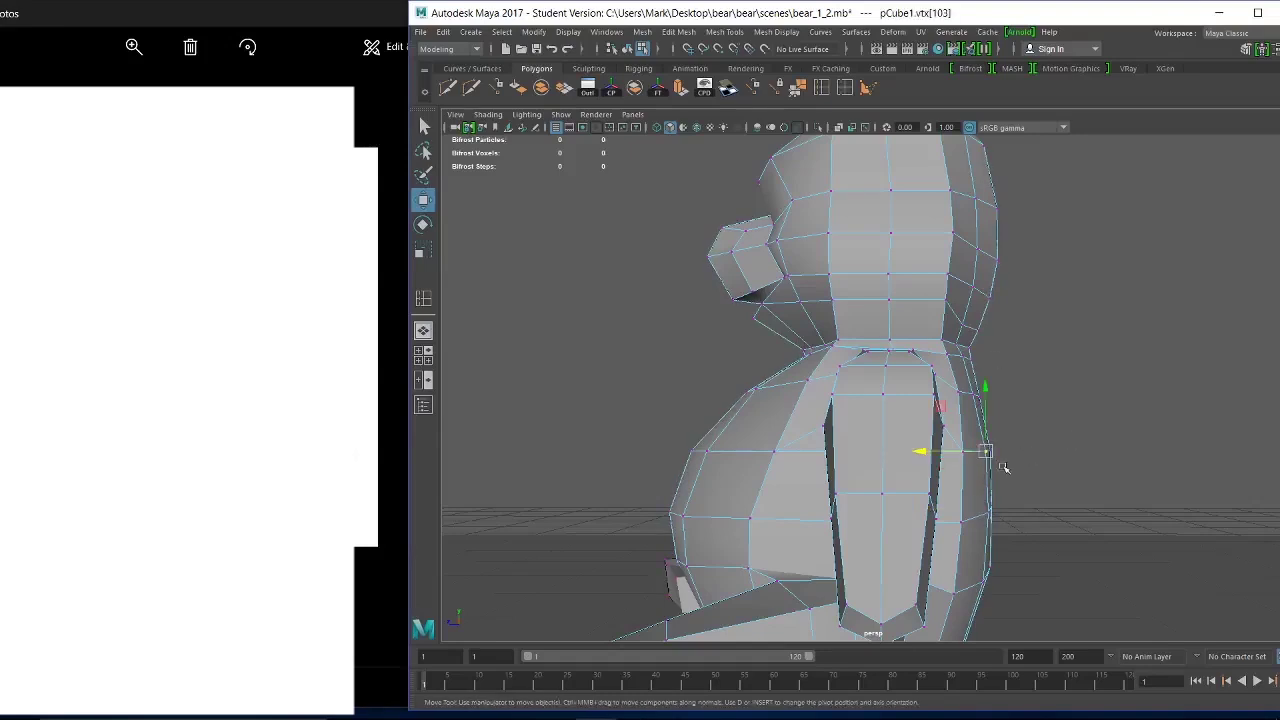
Move the outer rear vertex of the neck seam slightly toward the centre.
alt+drag(1032, 532, 988, 582)
alt+drag(988, 581, 980, 506)
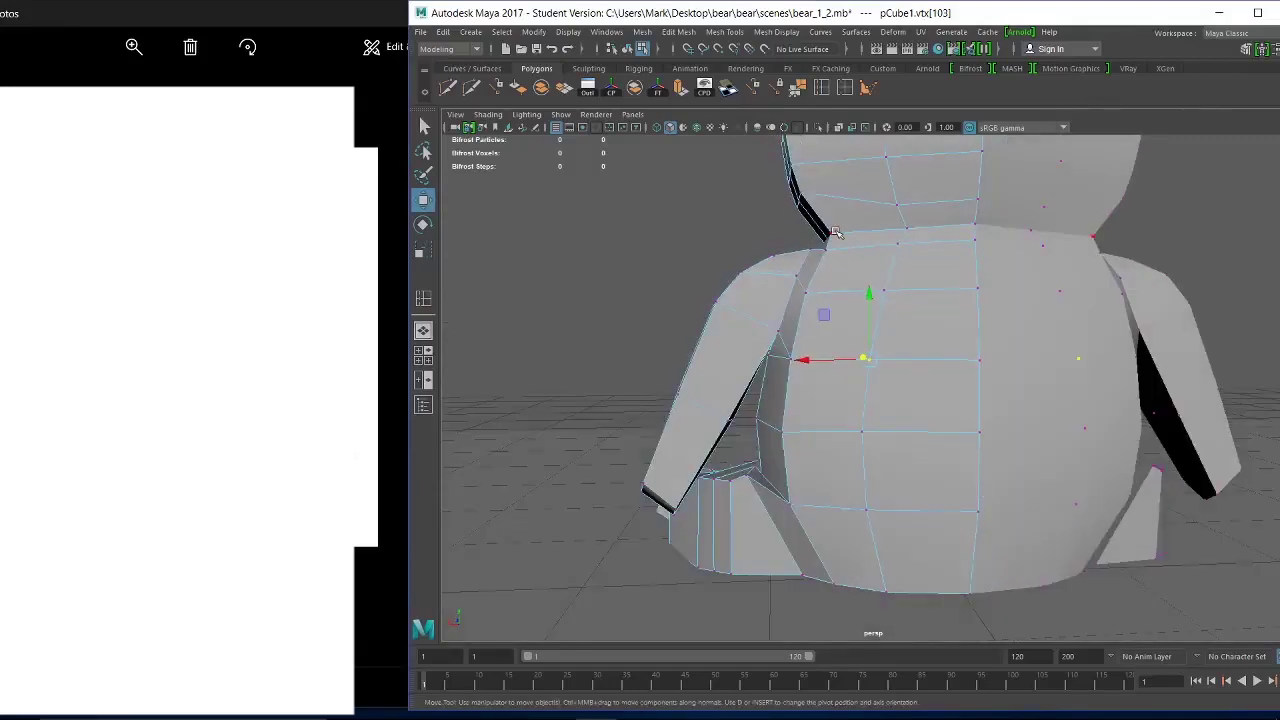
drag(803, 233, 803, 233)
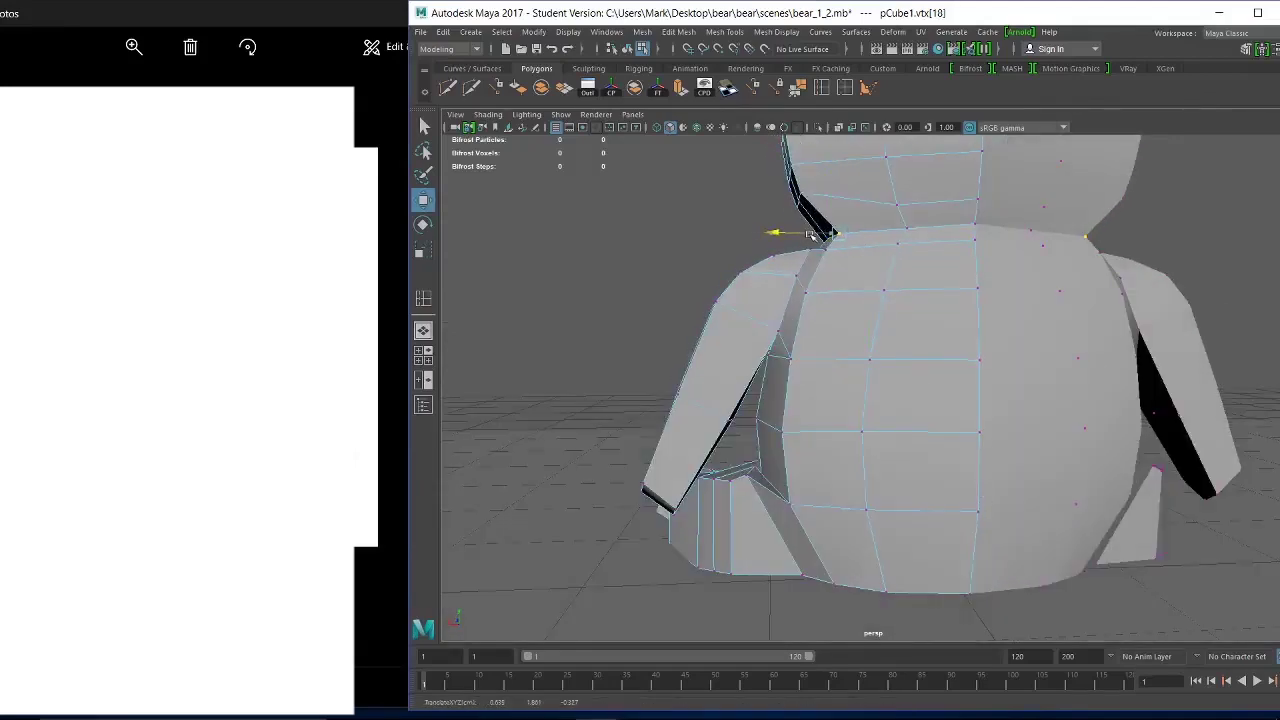
Select the outer cheek vertices above the front neck corner and move them slightly toward the centre.
alt+drag(877, 261, 1012, 326)
alt+drag(870, 320, 838, 306)
scroll(946, 414, up, 5)
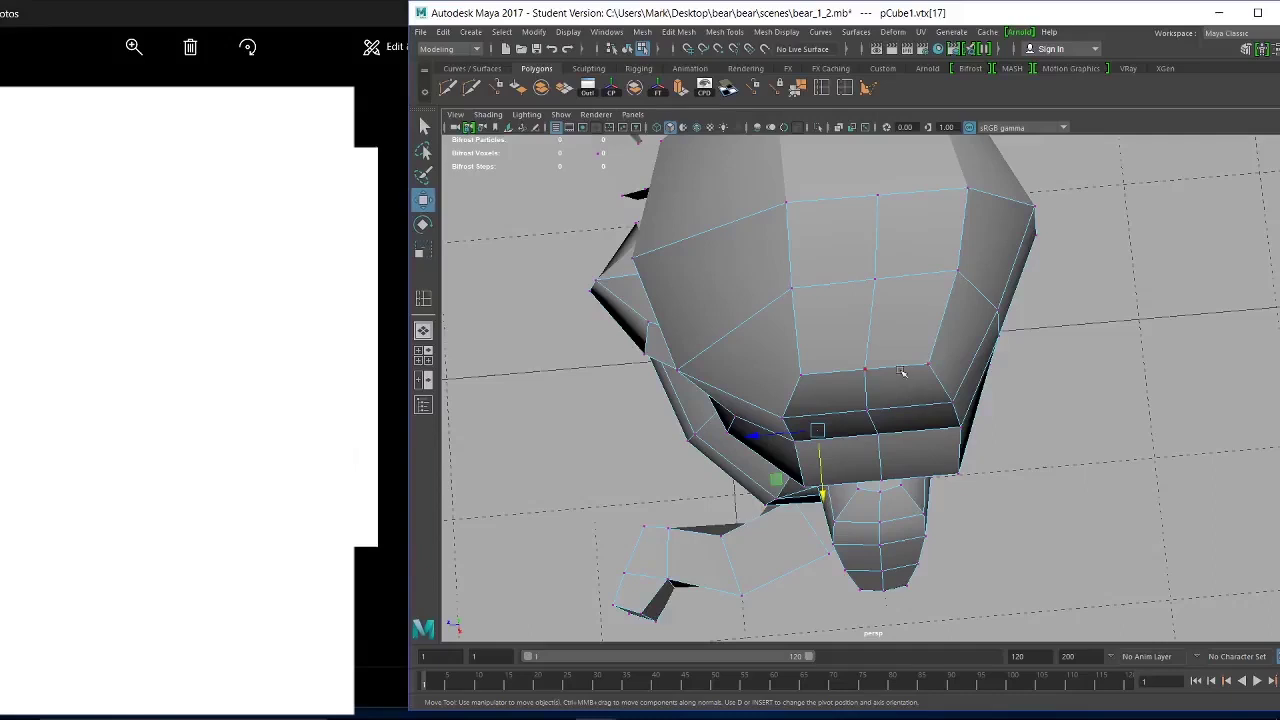
alt+drag(889, 441, 878, 300)
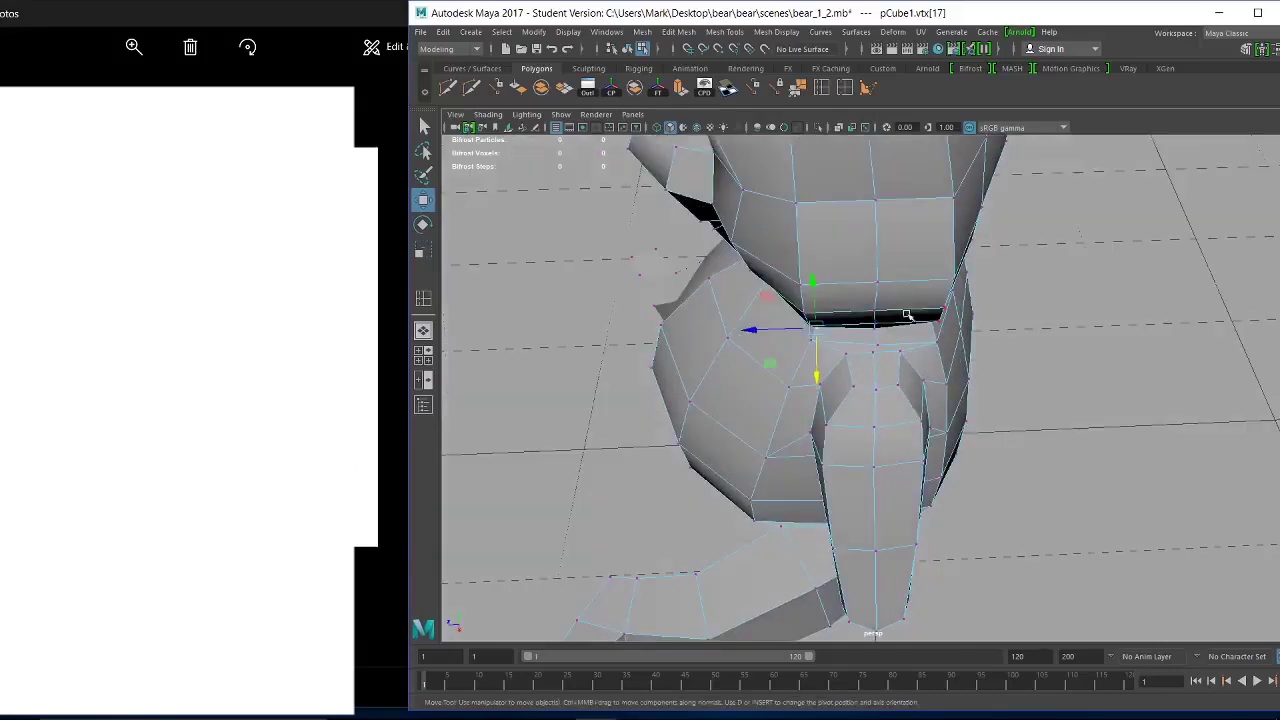
alt+drag(870, 355, 860, 278)
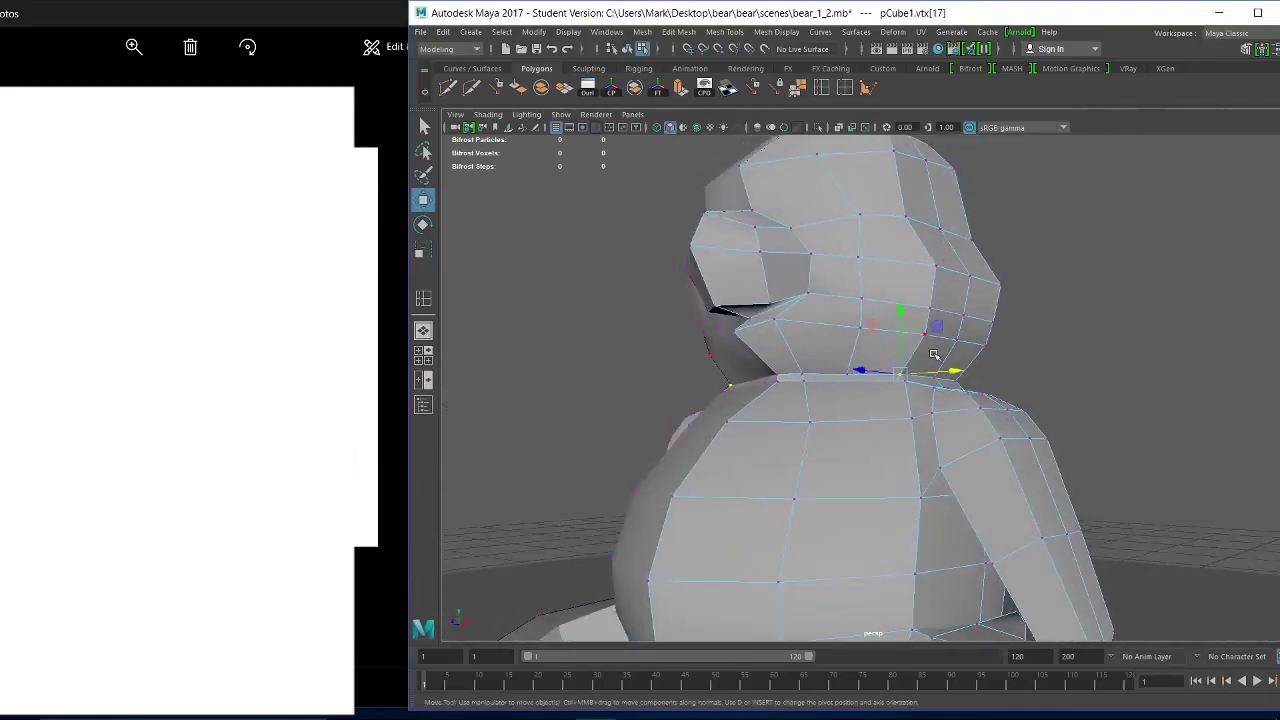
alt+drag(911, 292, 887, 265)
drag(901, 342, 1041, 316)
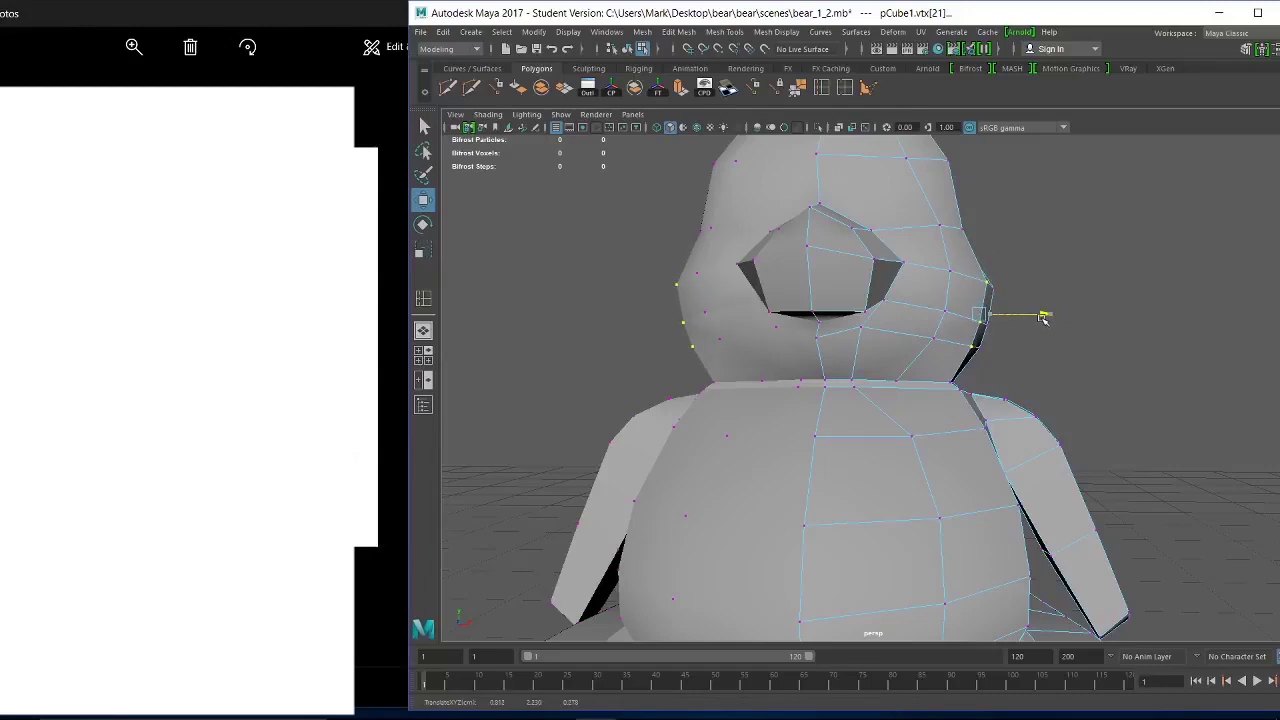
Select the rear outer vertices of the lower head down to the neck seam and move them toward the centre.
alt+drag(1045, 318, 903, 458)
click(932, 256)
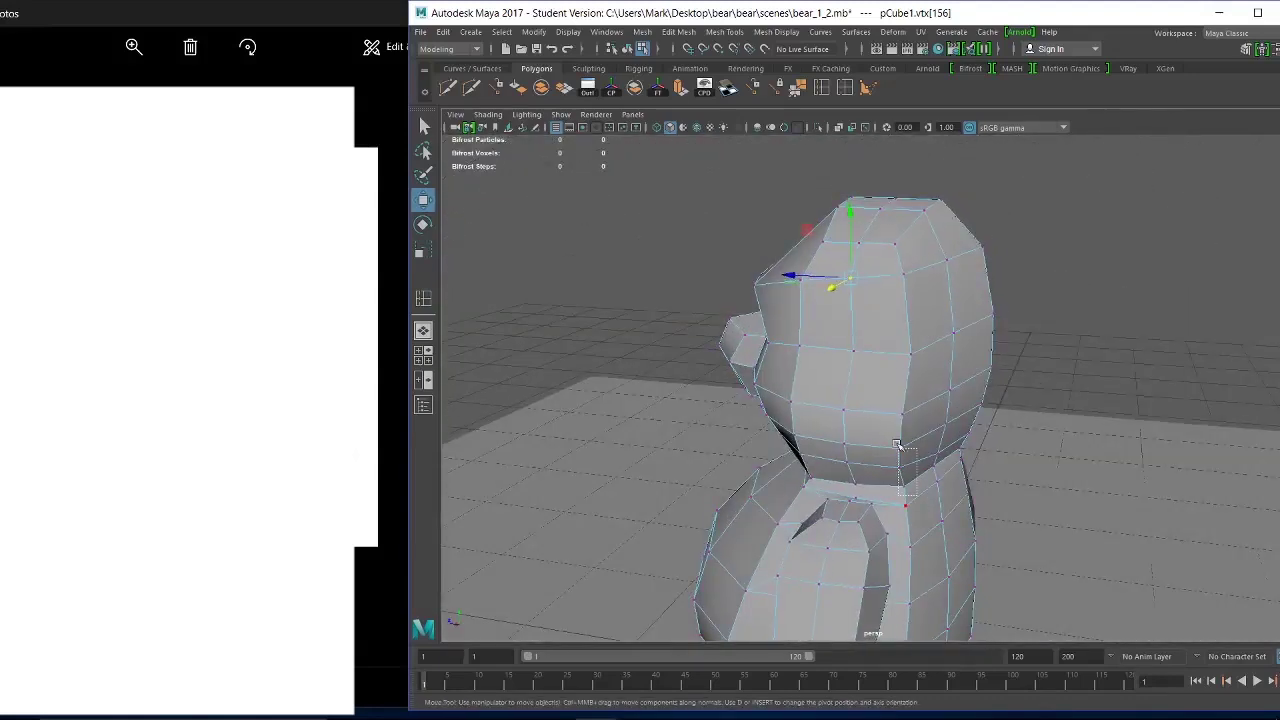
drag(890, 403, 889, 402)
alt+drag(894, 468, 789, 437)
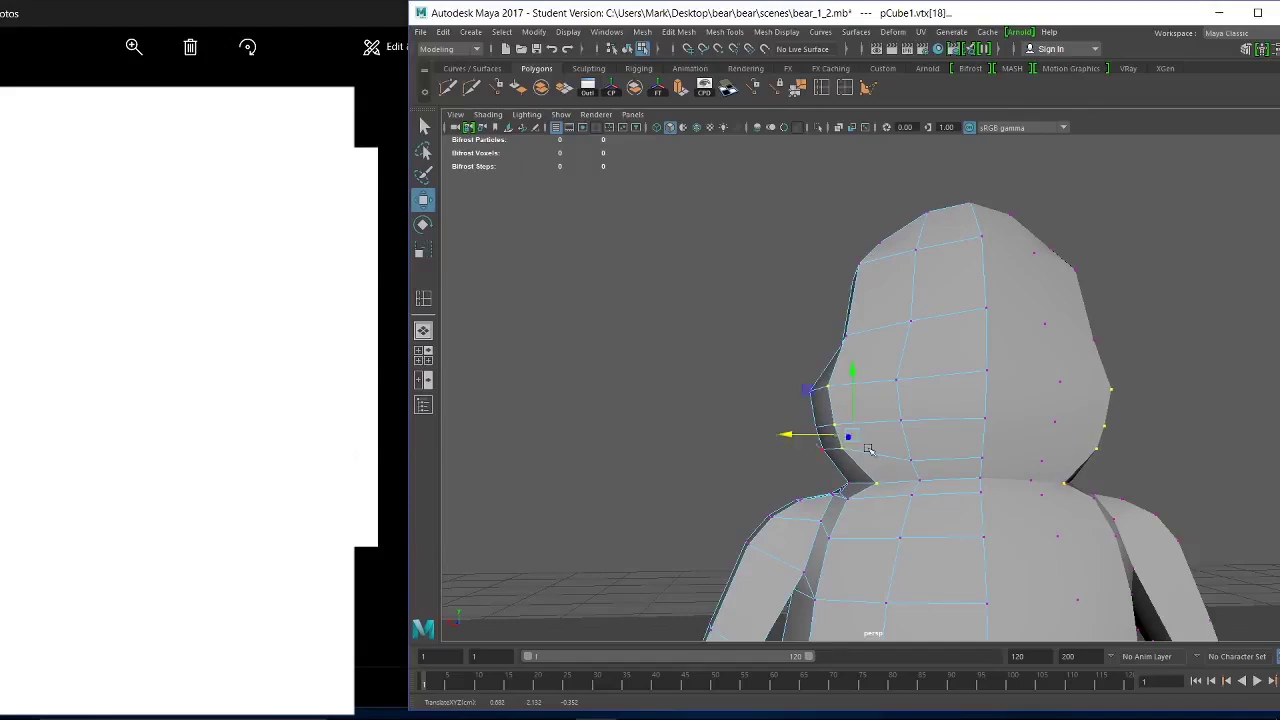
Adjust the rear head vertices beside the centre line, nudging the one above the lower column slightly backward.
alt+drag(868, 450, 866, 424)
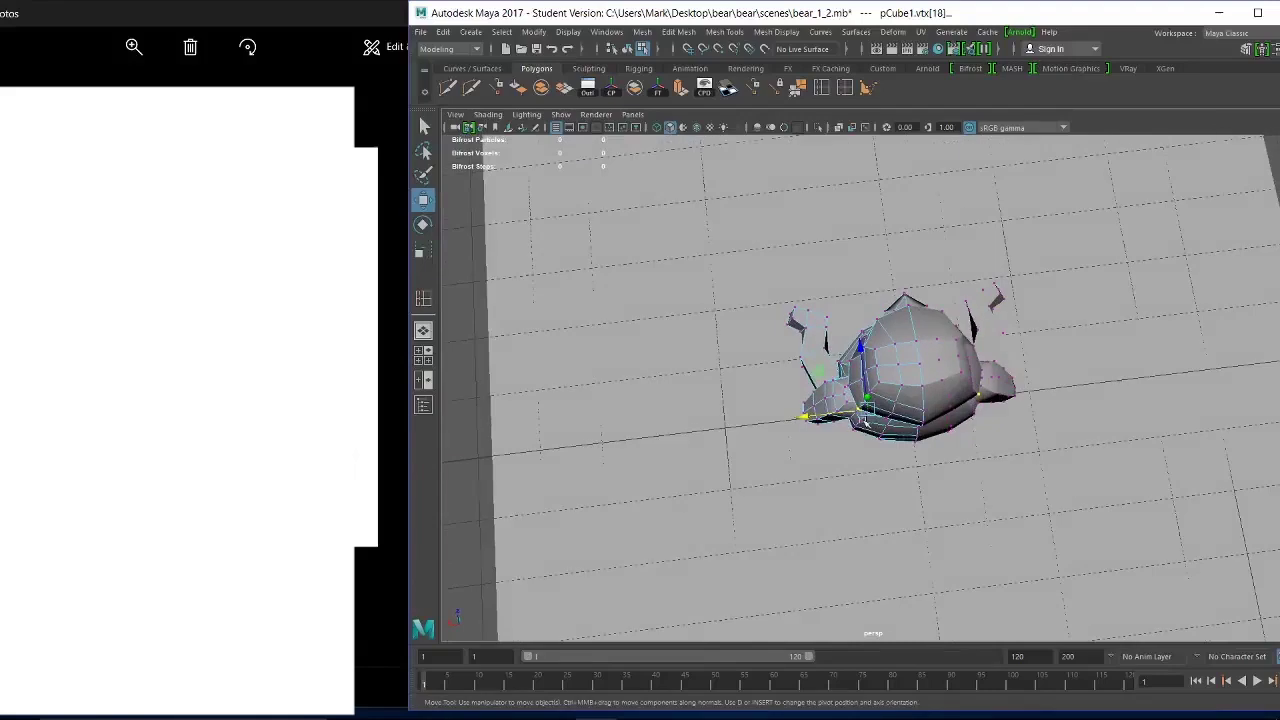
alt+right_drag(866, 422, 1061, 621)
alt+drag(1011, 563, 932, 401)
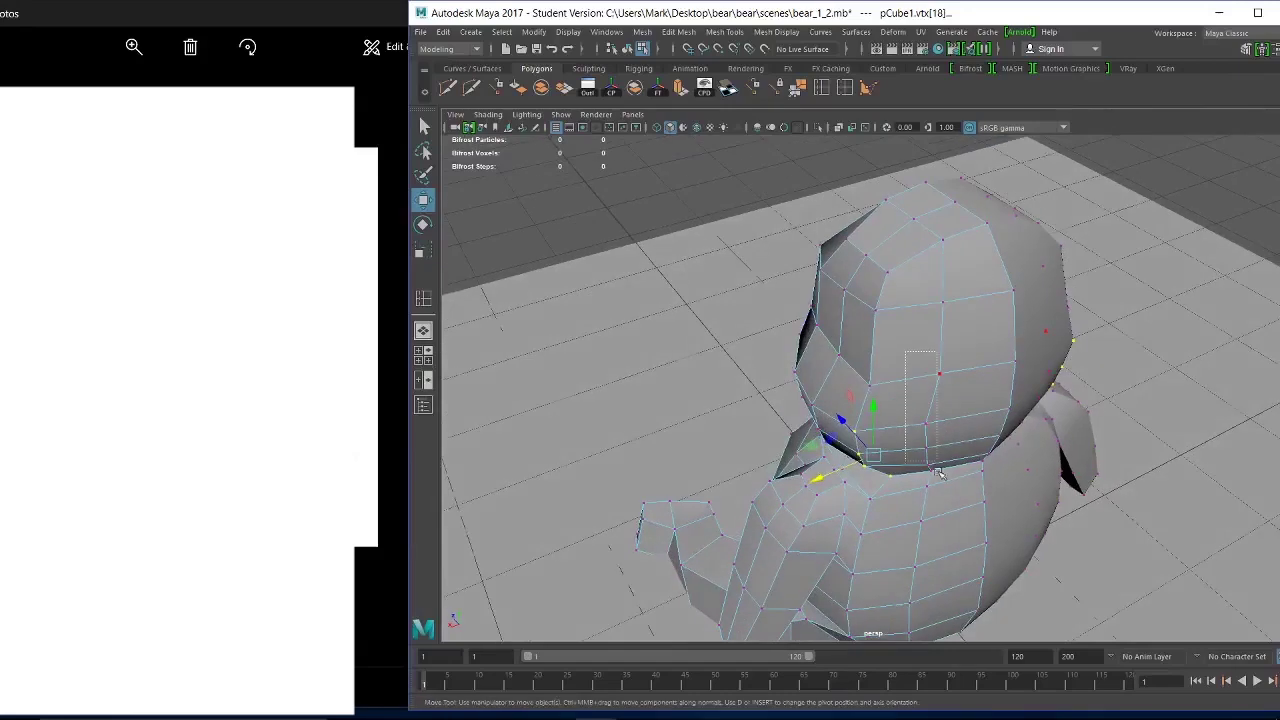
alt+drag(951, 536, 906, 398)
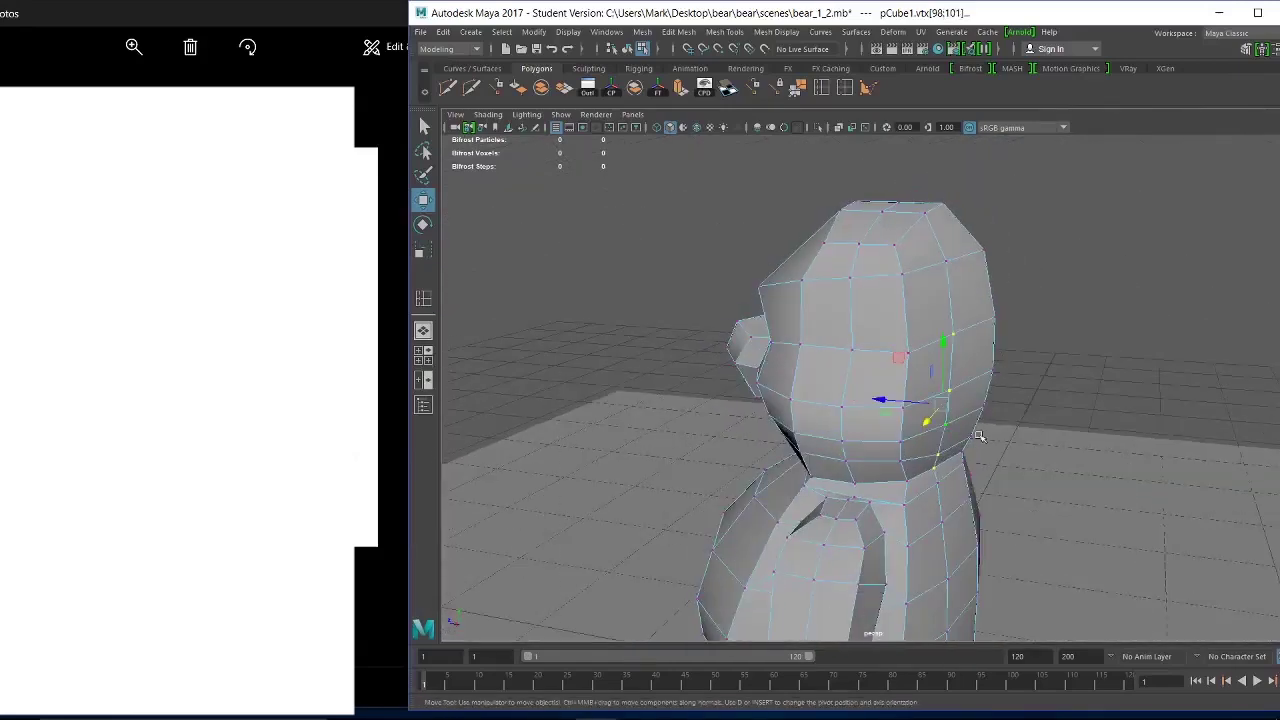
alt+drag(979, 436, 958, 410)
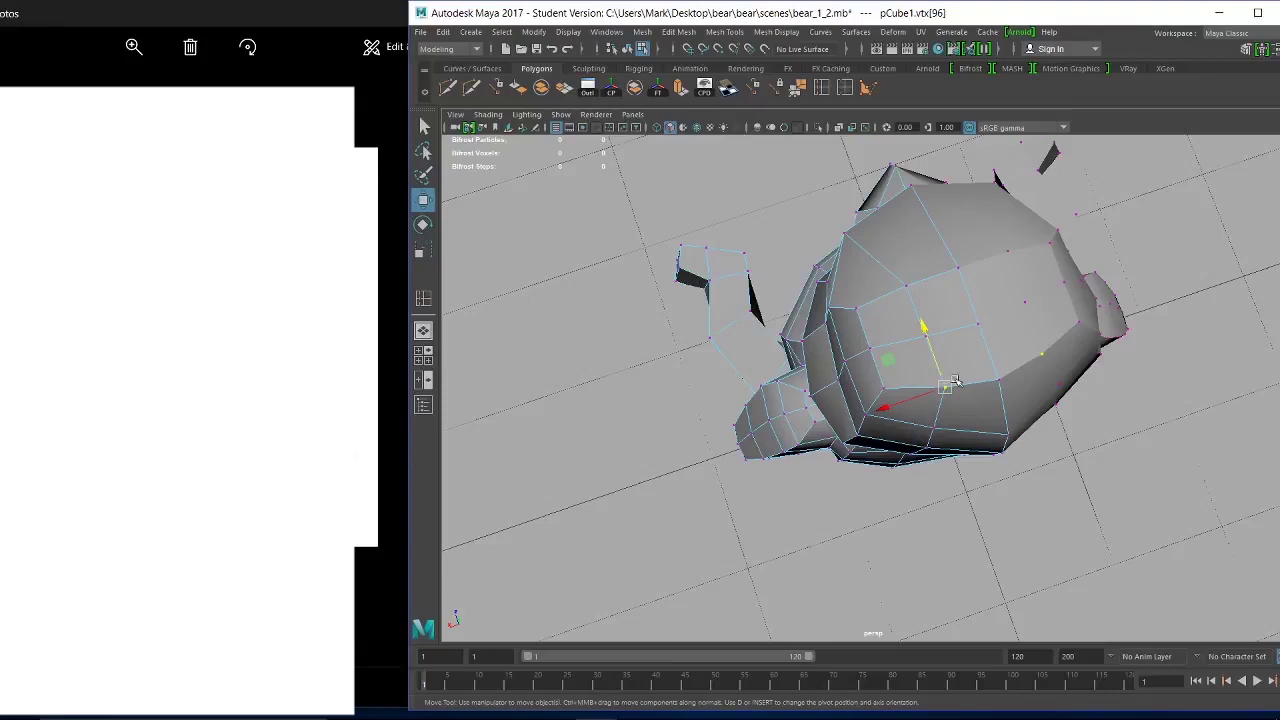
drag(925, 325, 923, 330)
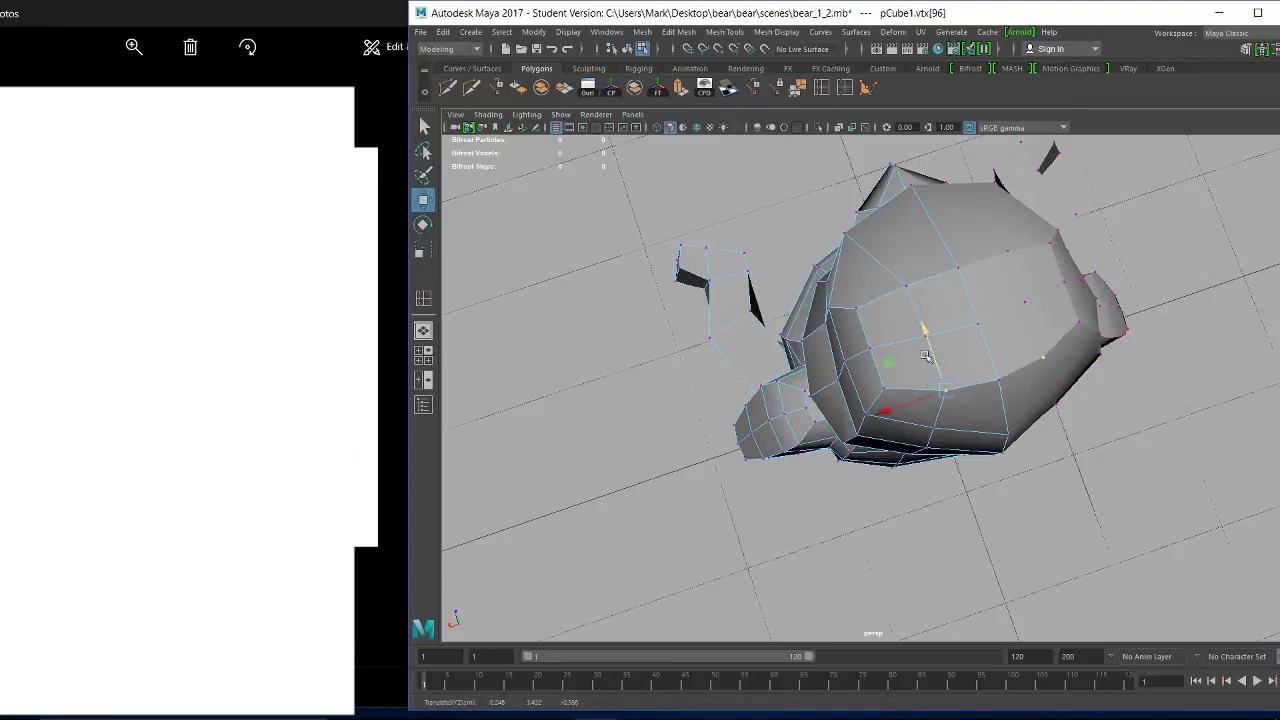
Move the rear side vertex of the head just above the cheek bulge toward the centre.
click(869, 395)
click(856, 307)
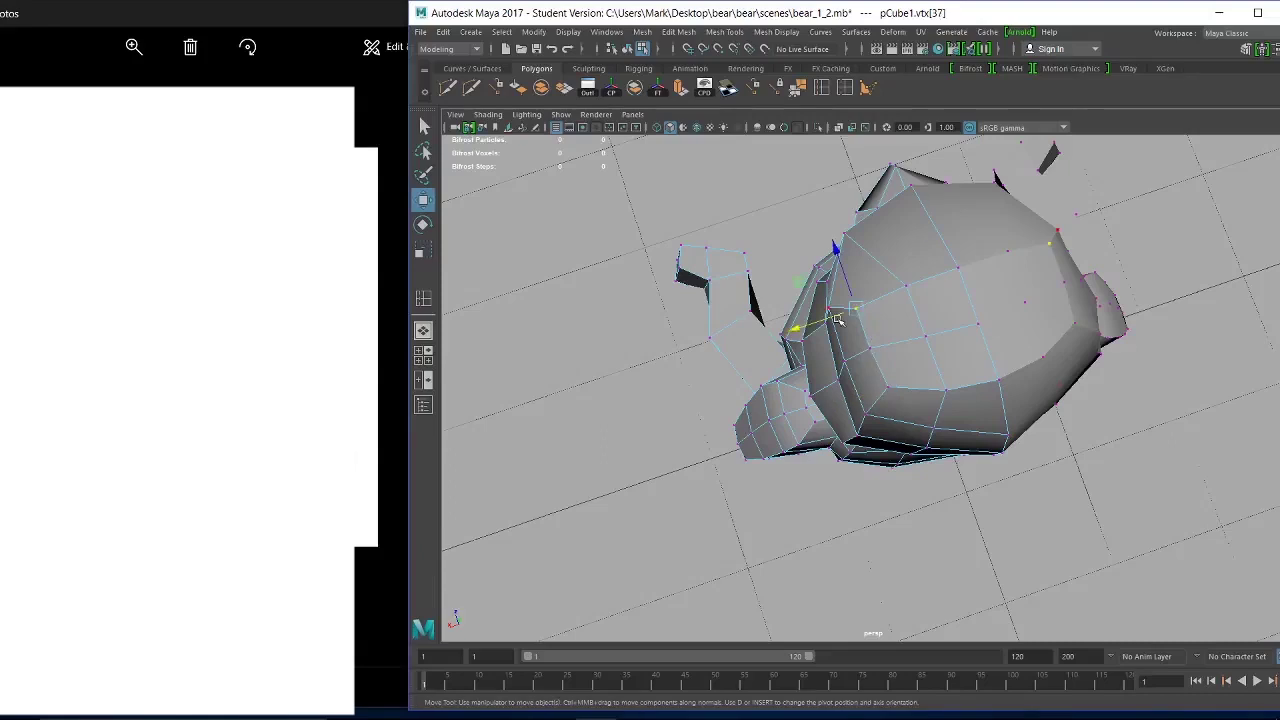
click(866, 414)
mouse_move(903, 457)
alt+mouse_down()
mouse_move(923, 463)
mouse_move(908, 452)
alt+mouse_up()
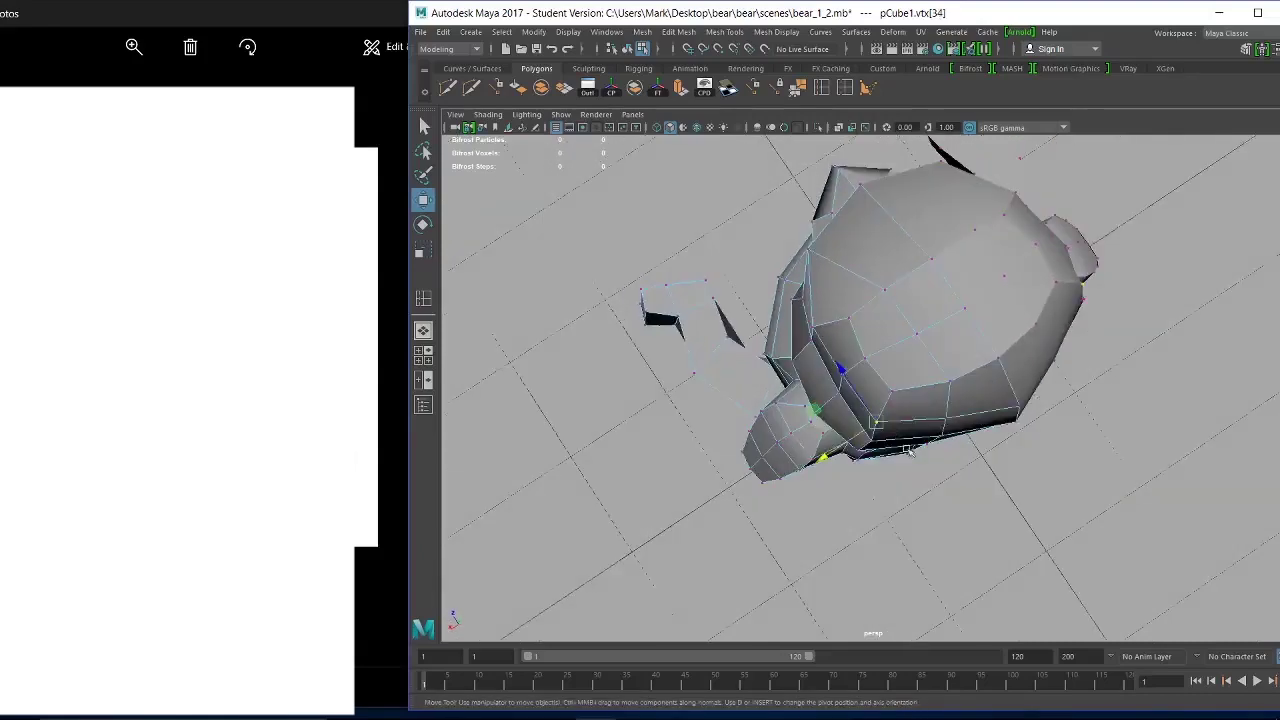
alt+drag(847, 398, 815, 350)
click(845, 348)
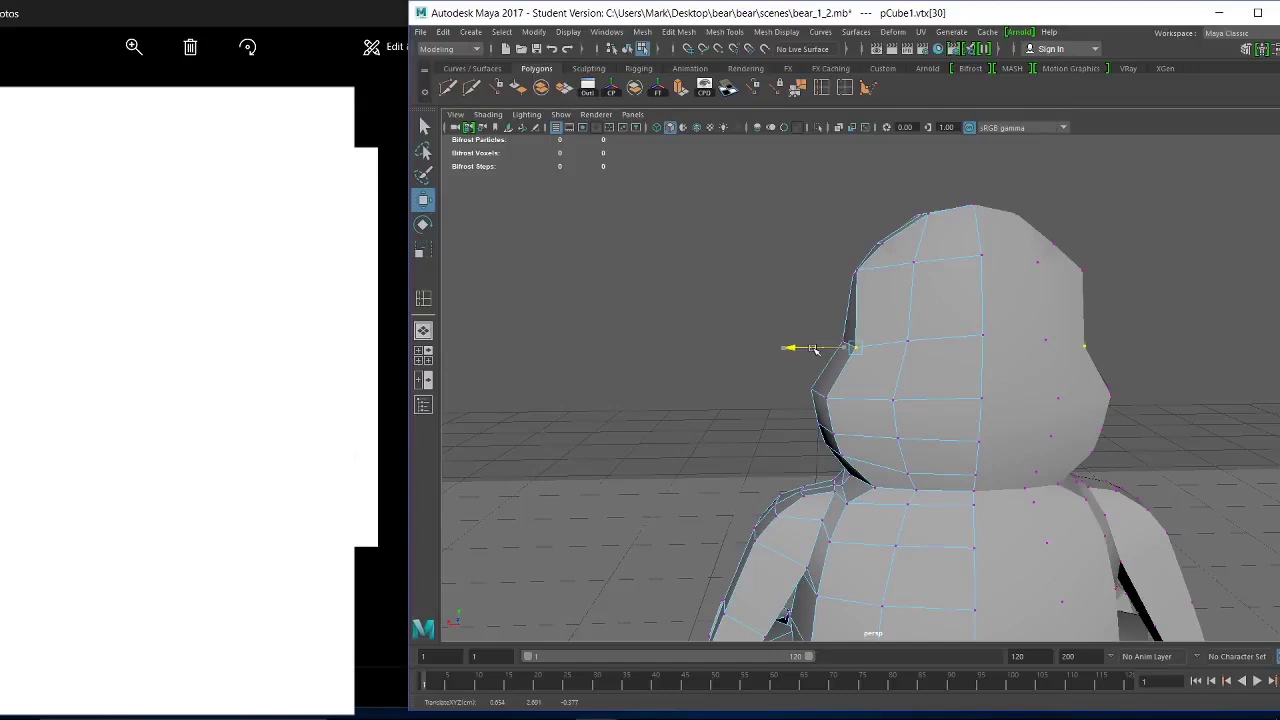
Move the upper rear side vertex of the head slightly toward the centre to round the crown.
click(875, 318)
click(854, 272)
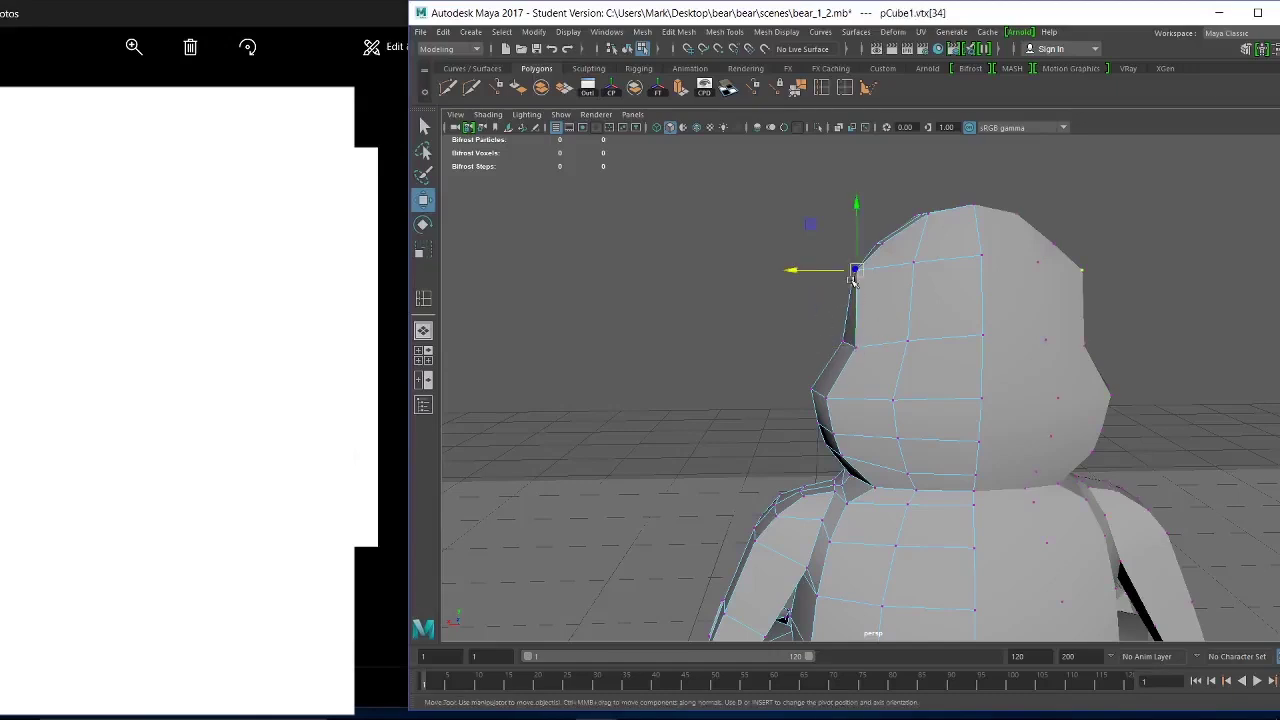
drag(822, 271, 829, 270)
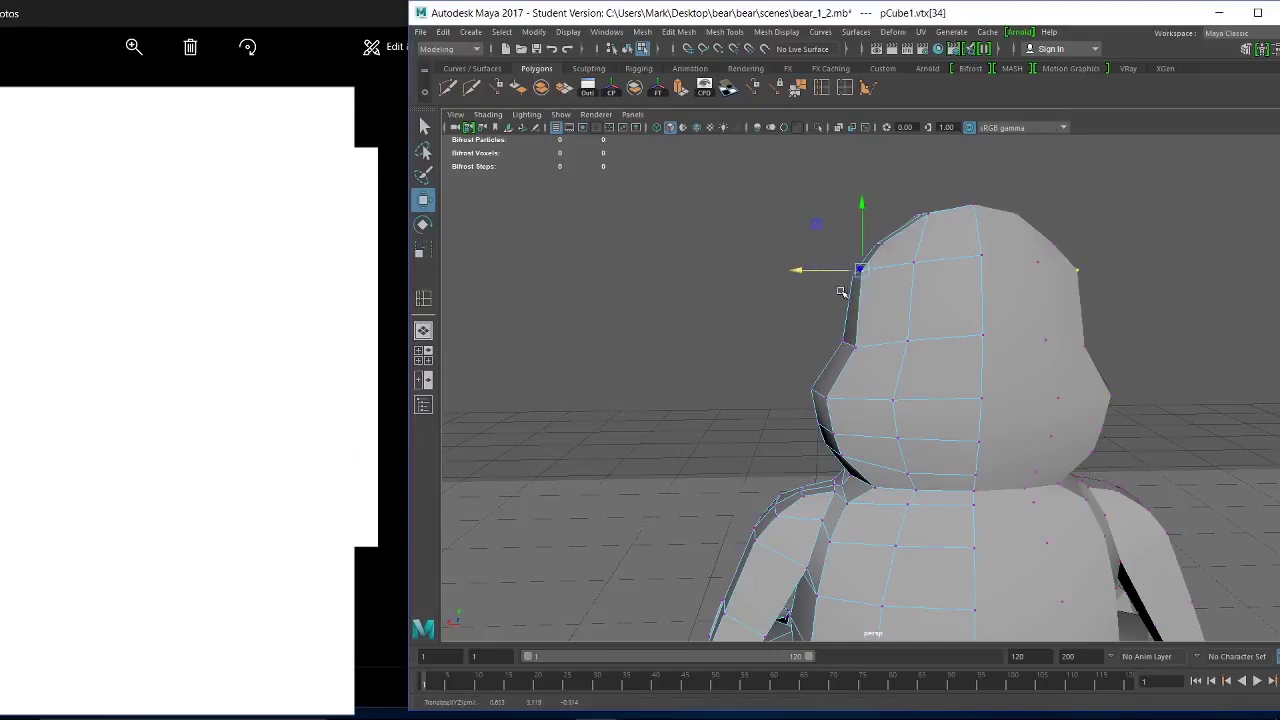
alt+drag(889, 437, 1054, 423)
alt+right_drag(997, 446, 880, 429)
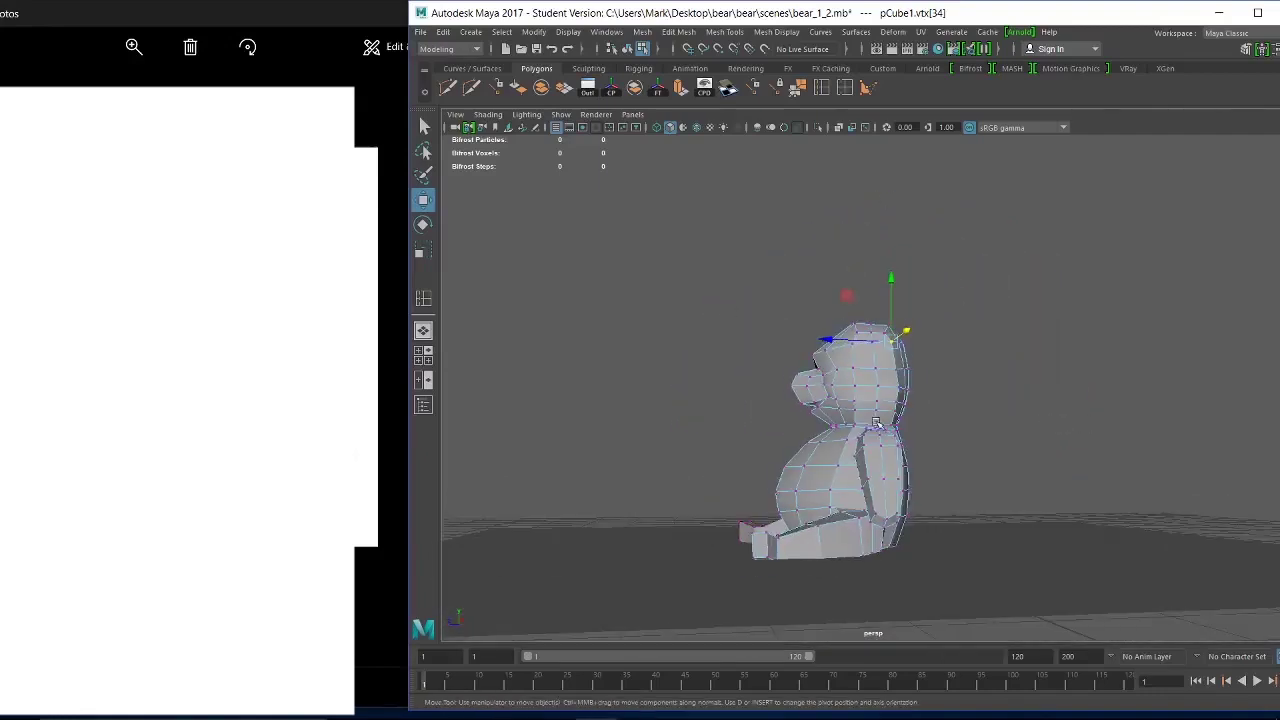
Select the middle vertex on the upper edge of the bear's foot and raise it slightly.
alt+drag(880, 429, 1011, 437)
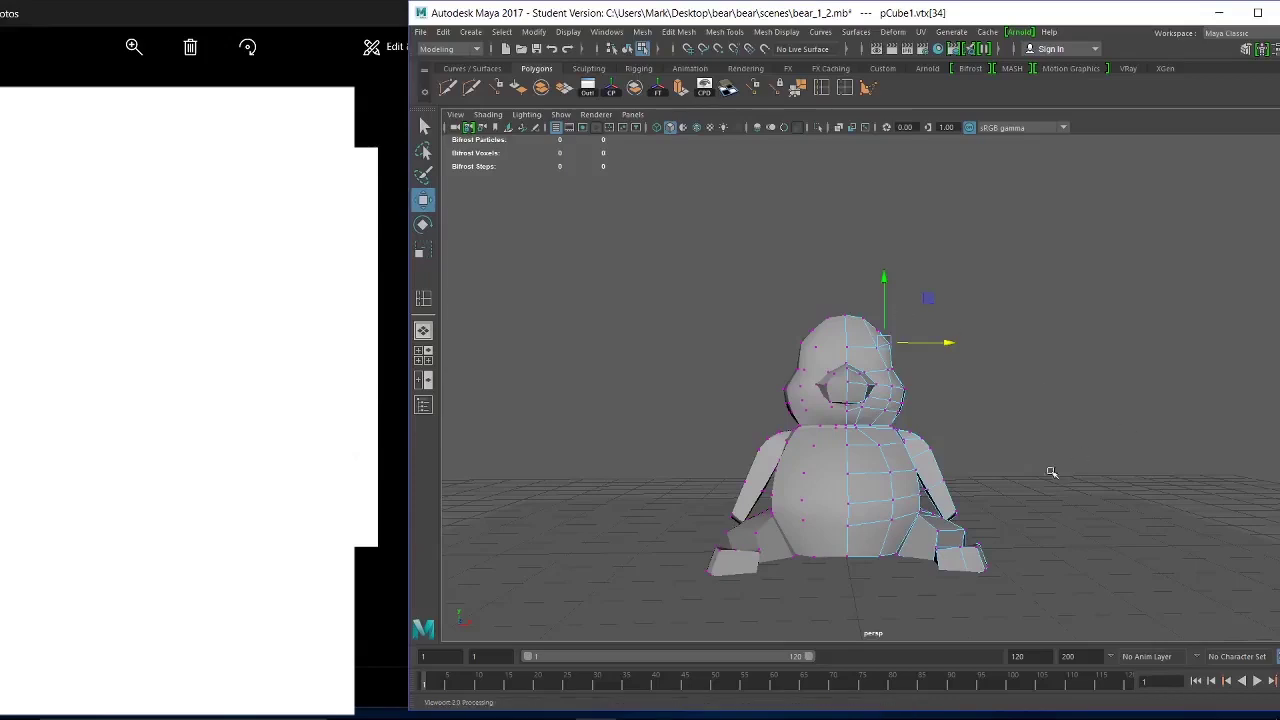
alt+right_drag(990, 476, 1078, 527)
alt+middle_drag(1078, 527, 951, 329)
alt+right_drag(951, 329, 1086, 549)
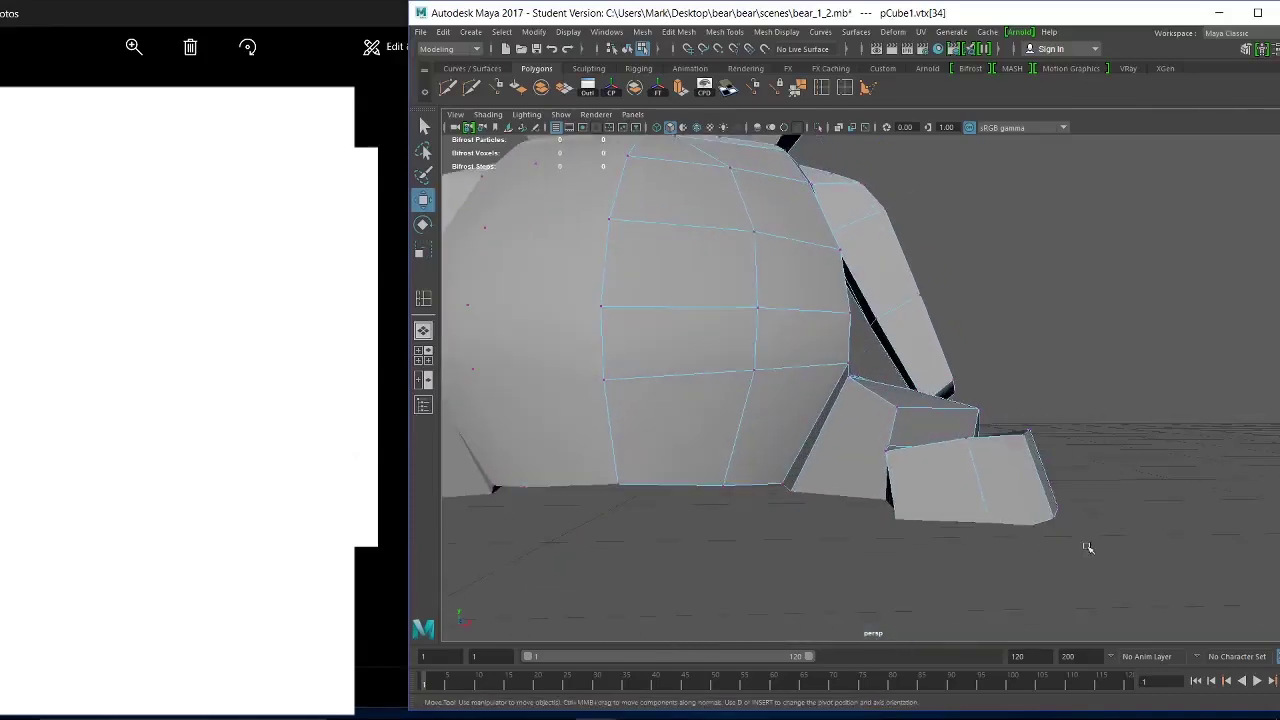
alt+drag(998, 438, 996, 466)
right_click(1033, 530)
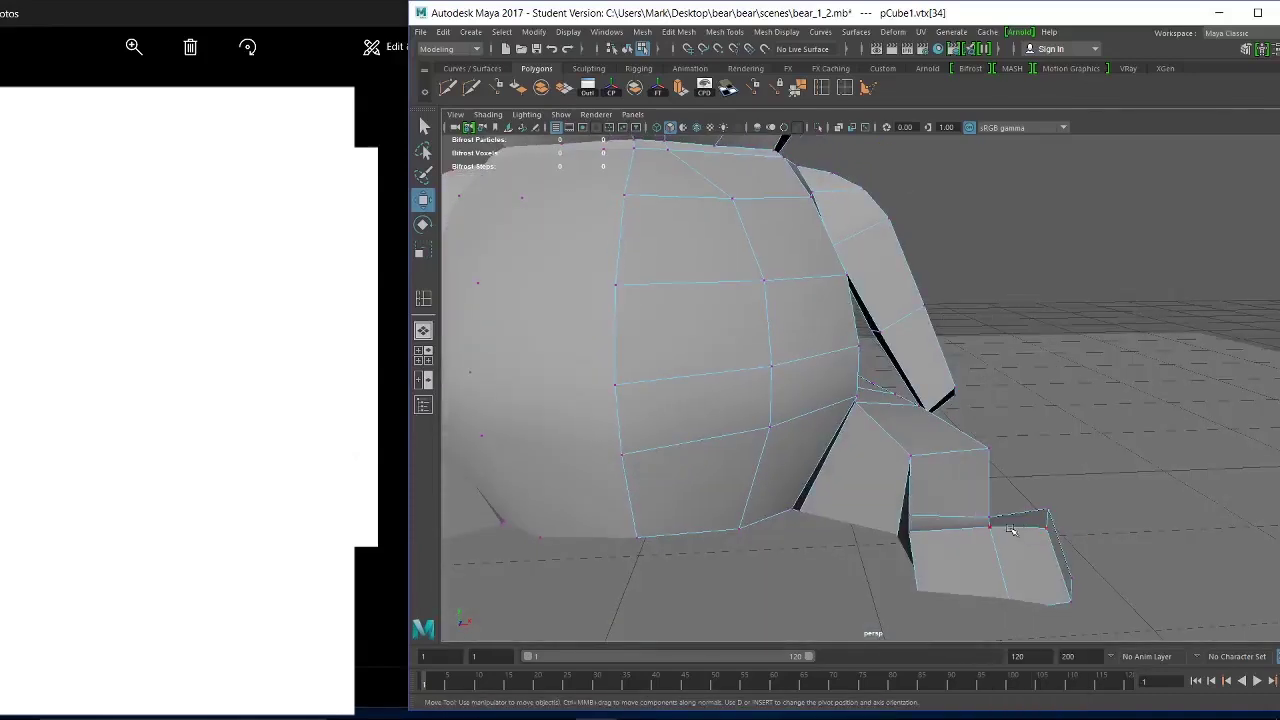
alt+drag(1001, 532, 928, 562)
drag(958, 636, 672, 354)
alt+drag(725, 447, 847, 450)
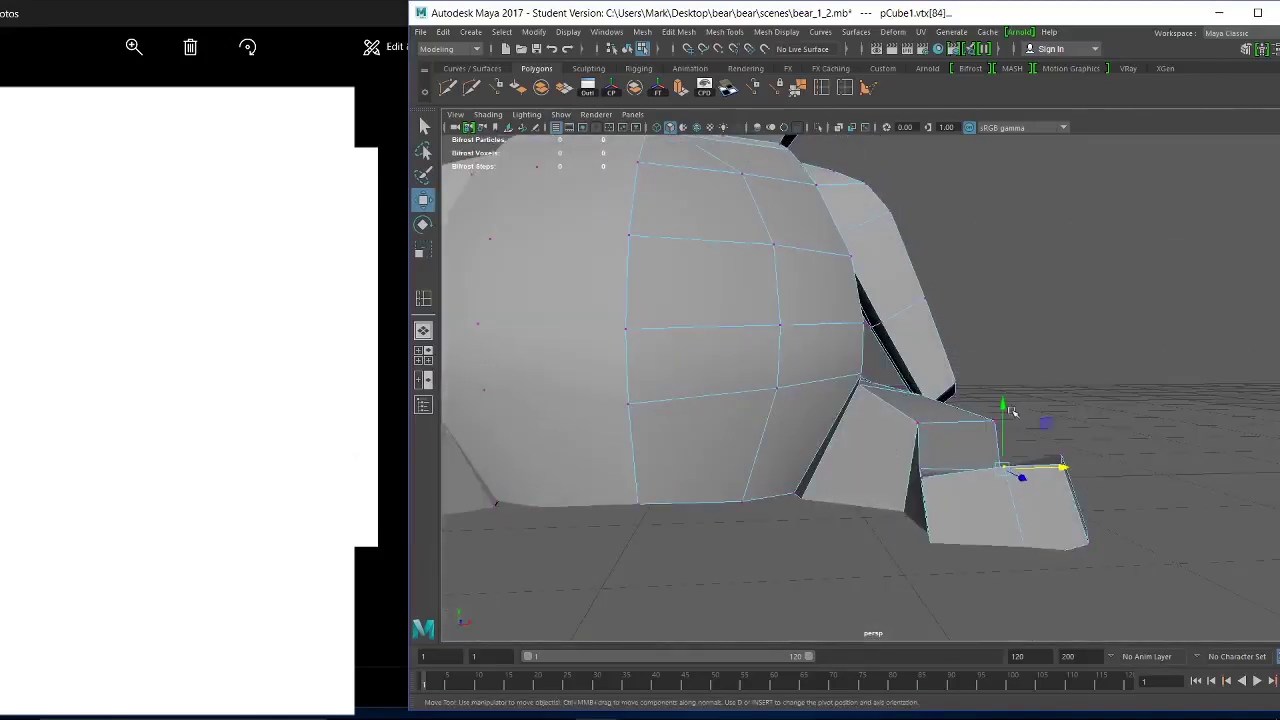
drag(1005, 406, 1007, 403)
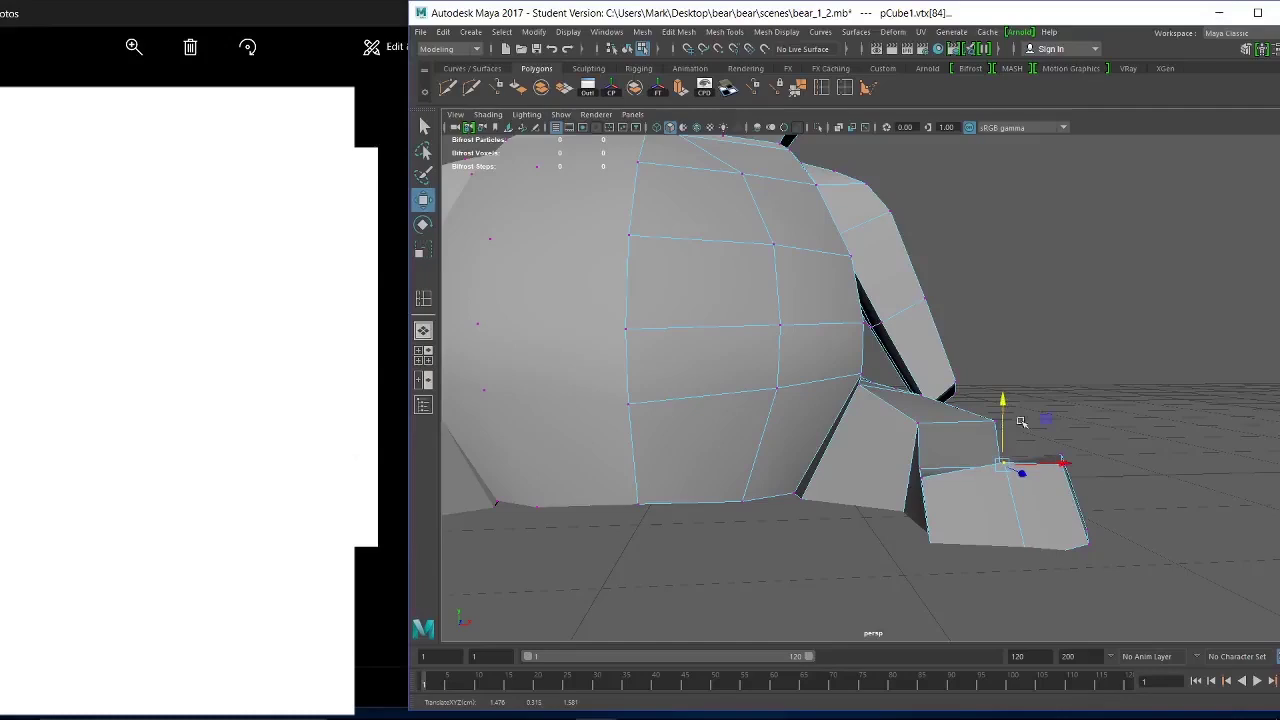
Select the outermost side vertex at the belly's widest point and adjust its sideways position.
alt+drag(1047, 446, 1052, 464)
alt+middle_drag(1090, 483, 1066, 461)
drag(1012, 447, 906, 417)
alt+drag(932, 442, 983, 403)
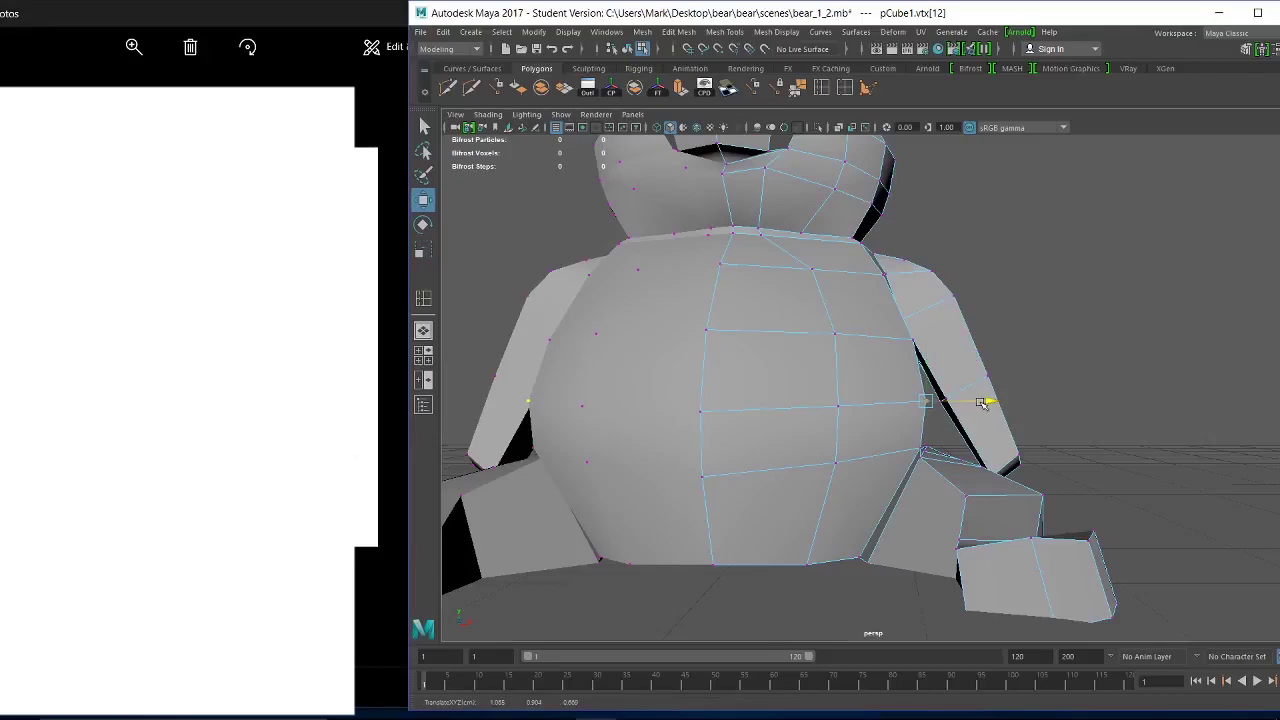
Select the outer body vertex at the neck seam beside the shoulder and adjust its sideways position.
alt+middle_drag(1030, 412, 1079, 481)
alt+drag(1011, 420, 1016, 482)
alt+right_drag(977, 380, 1012, 426)
alt+middle_drag(1012, 426, 1022, 492)
alt+drag(1022, 492, 1017, 396)
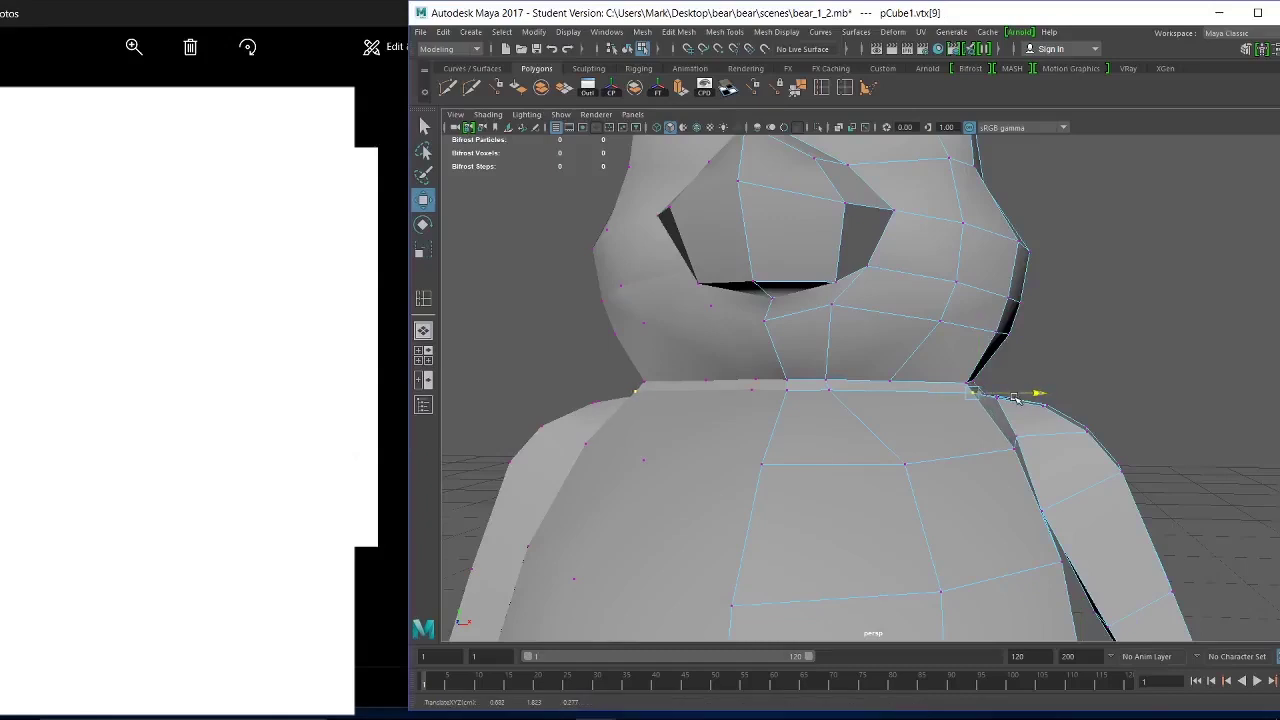
Examine the bear's head, arm and body proportions from the side and from the front.
alt+right_drag(1083, 452, 1035, 430)
alt+drag(1035, 430, 848, 399)
alt+middle_drag(800, 326, 725, 397)
alt+right_drag(986, 440, 926, 420)
alt+middle_drag(926, 420, 920, 252)
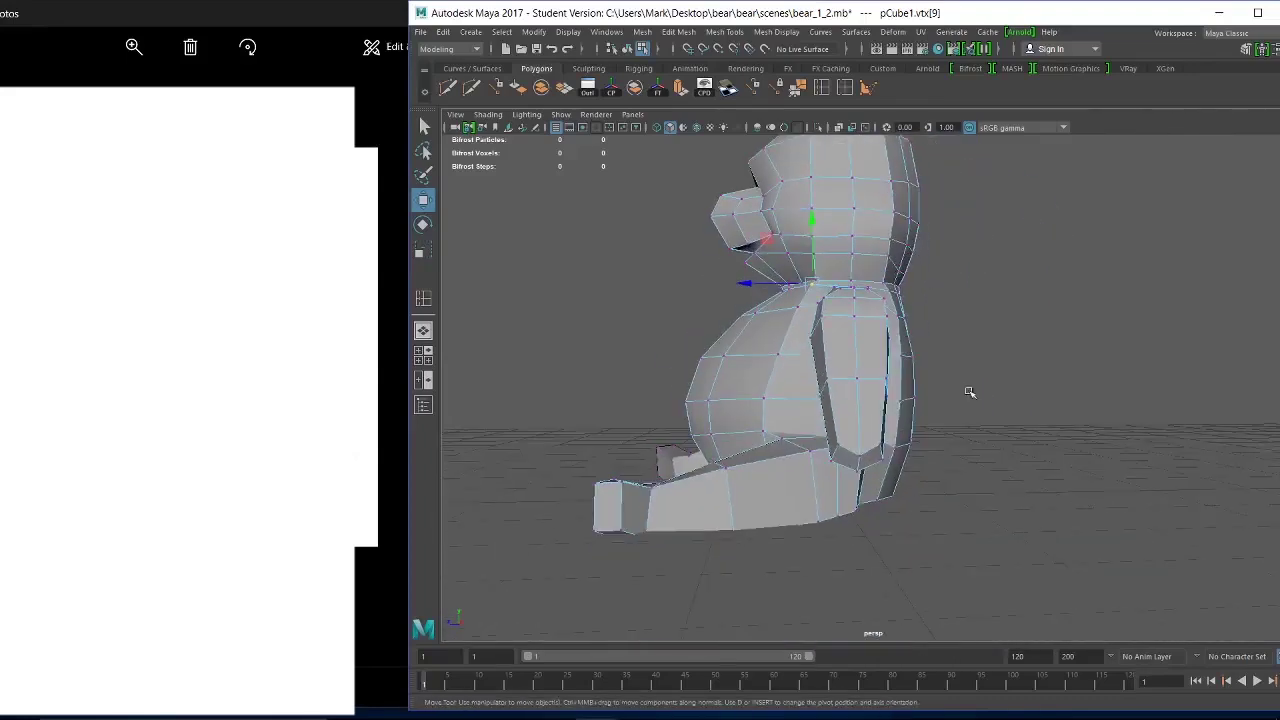
alt+middle_drag(971, 391, 1067, 438)
alt+drag(1068, 438, 1158, 440)
Select only the lower arm faces in face mode, excluding the leg faces, try to move them outward, and undo that move.
right_click(1018, 321)
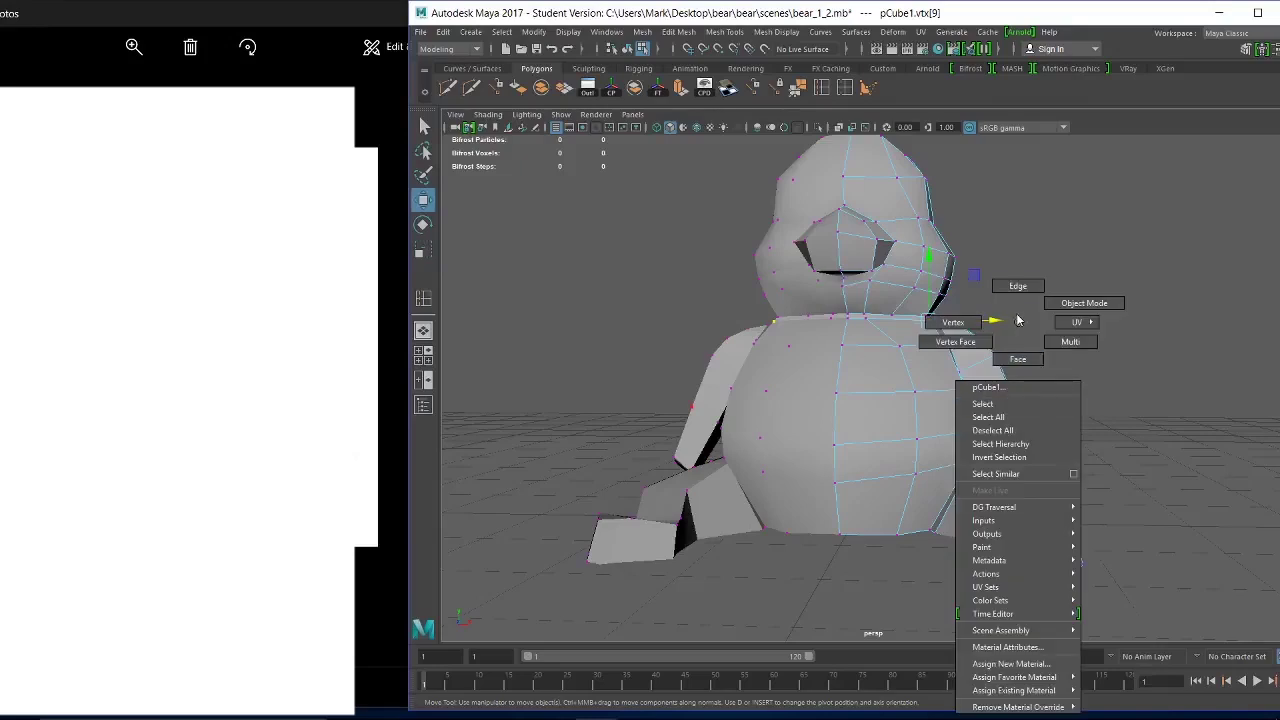
right_drag(1018, 321, 1024, 378)
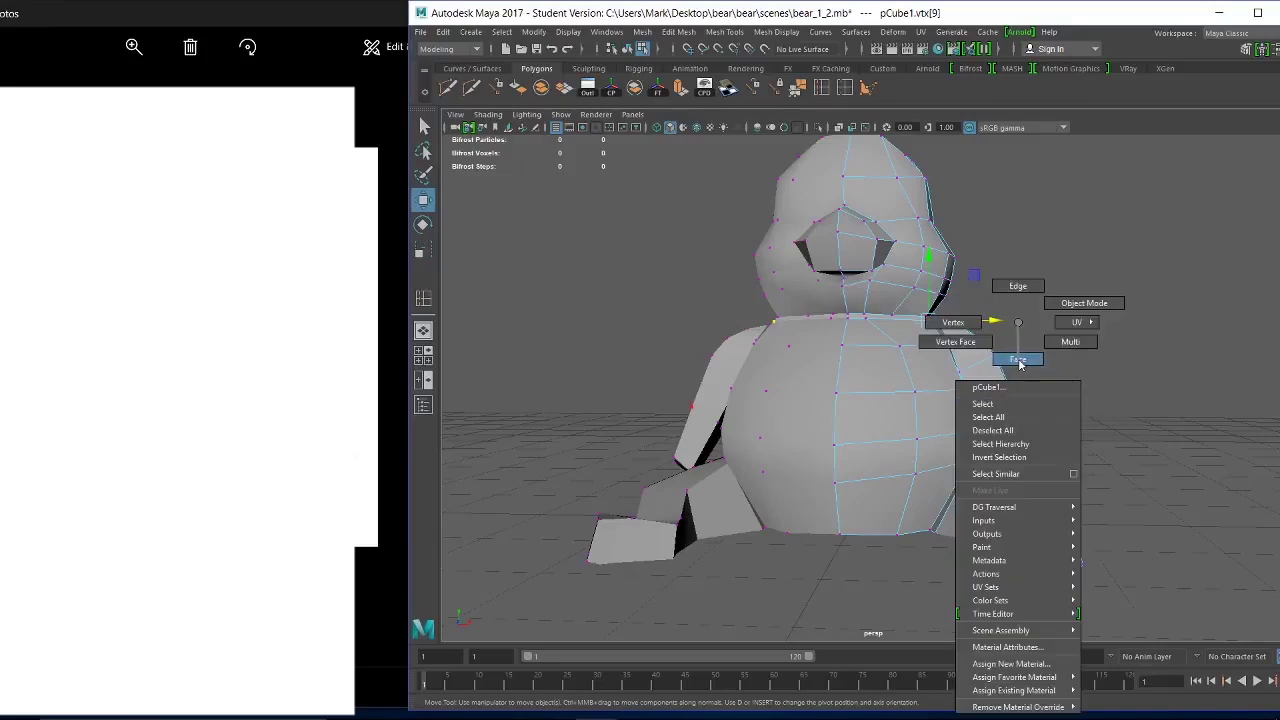
right_drag(1021, 365, 1022, 367)
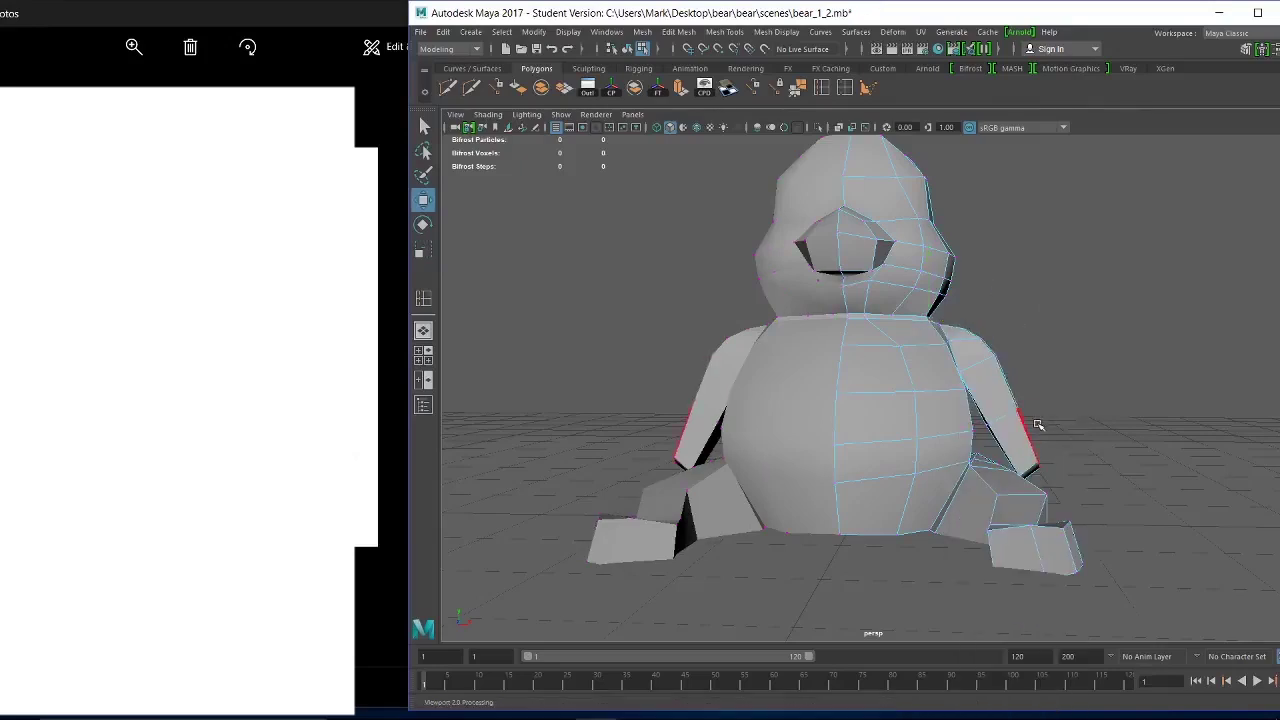
drag(975, 382, 976, 383)
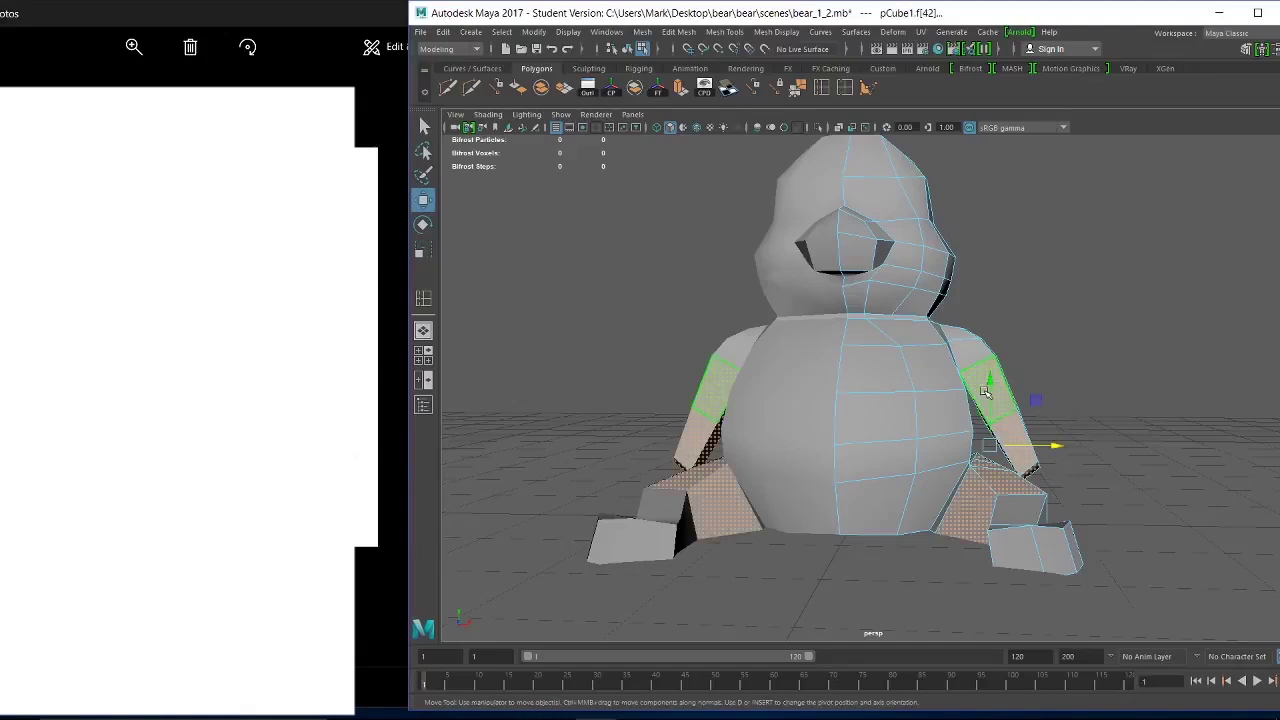
drag(897, 432, 986, 562)
drag(1145, 627, 903, 486)
alt+drag(1063, 506, 1160, 488)
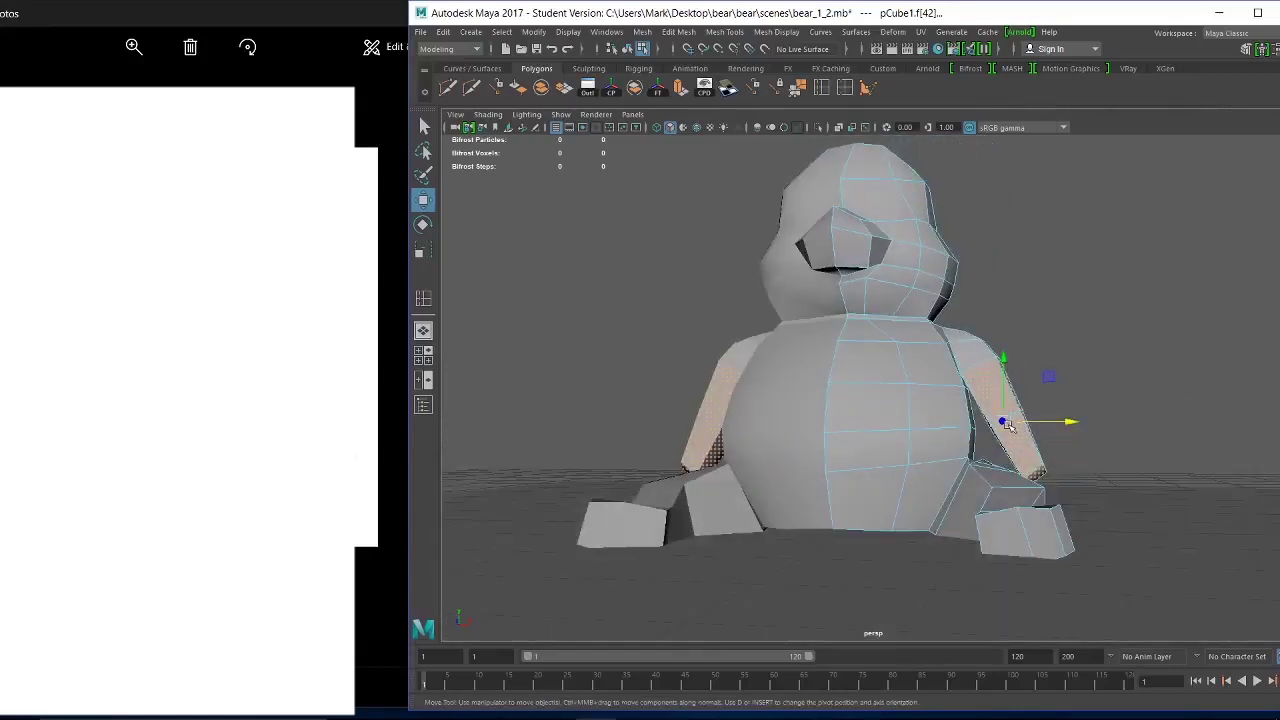
drag(1007, 425, 1092, 414)
key(ctrl+z)
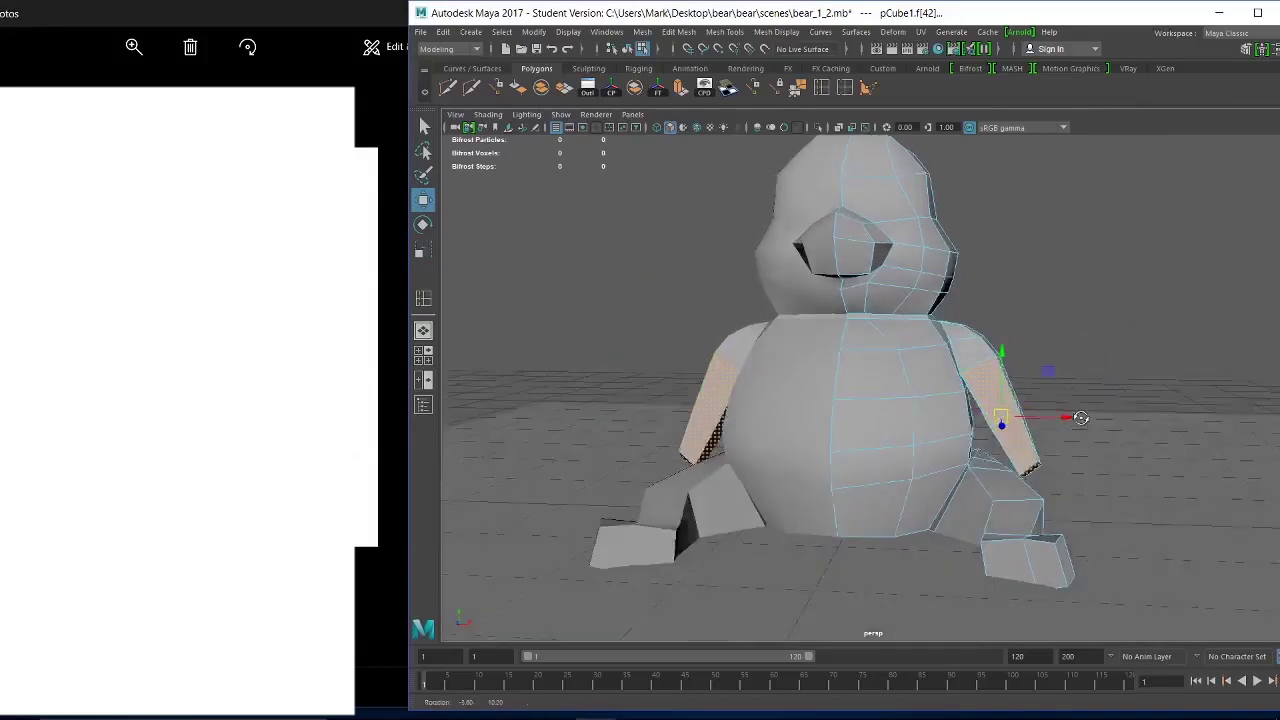
Scale up the selected forearm faces uniformly and lower them slightly along the vertical axis.
key(r)
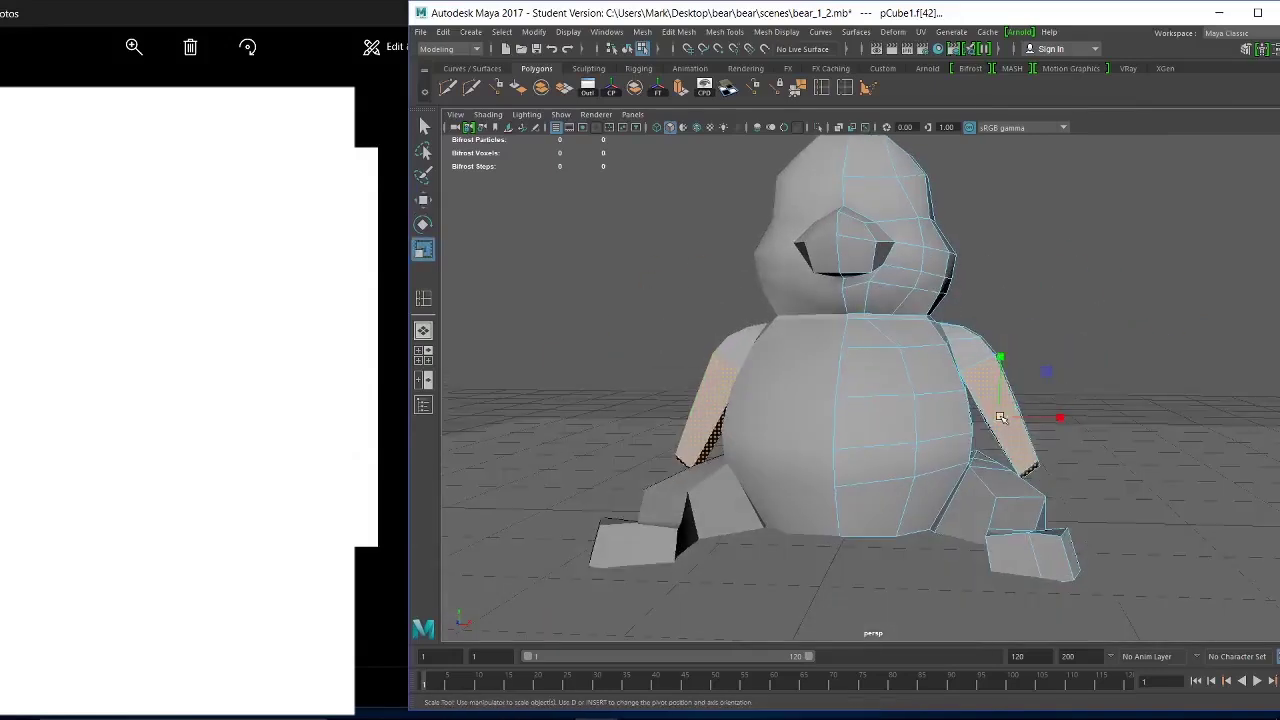
drag(1000, 417, 1011, 428)
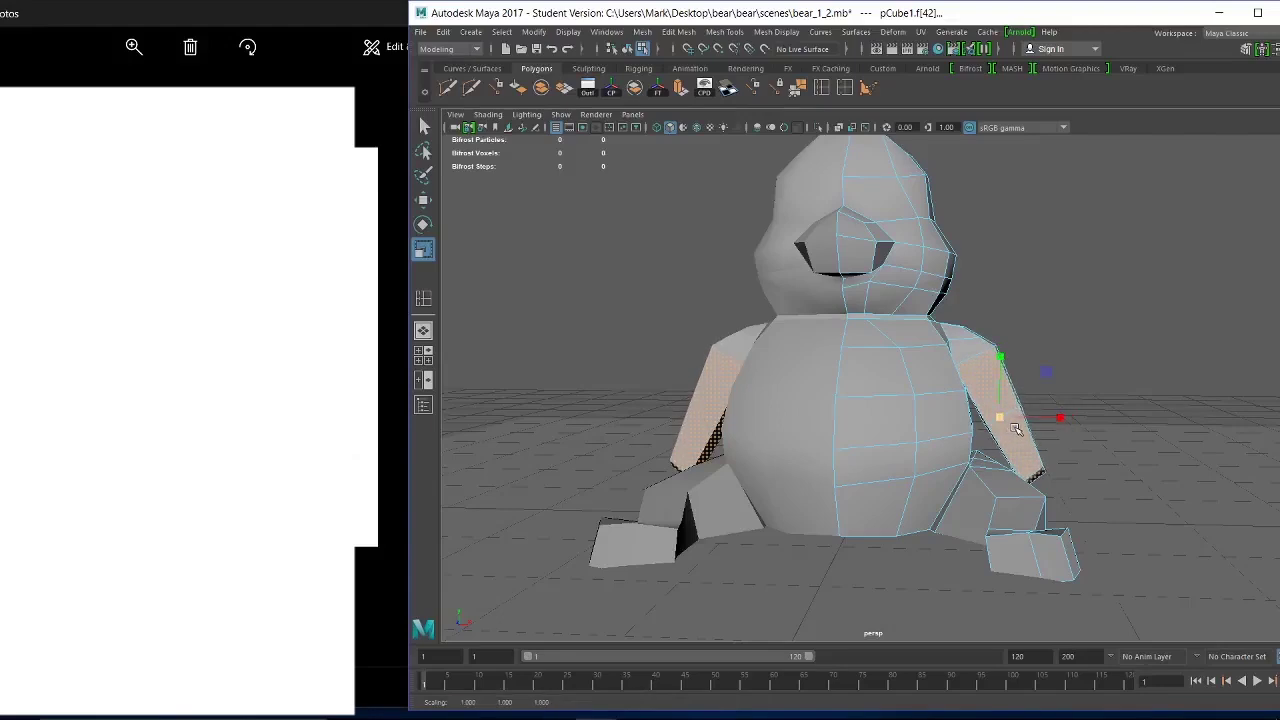
key(w)
drag(999, 355, 1000, 364)
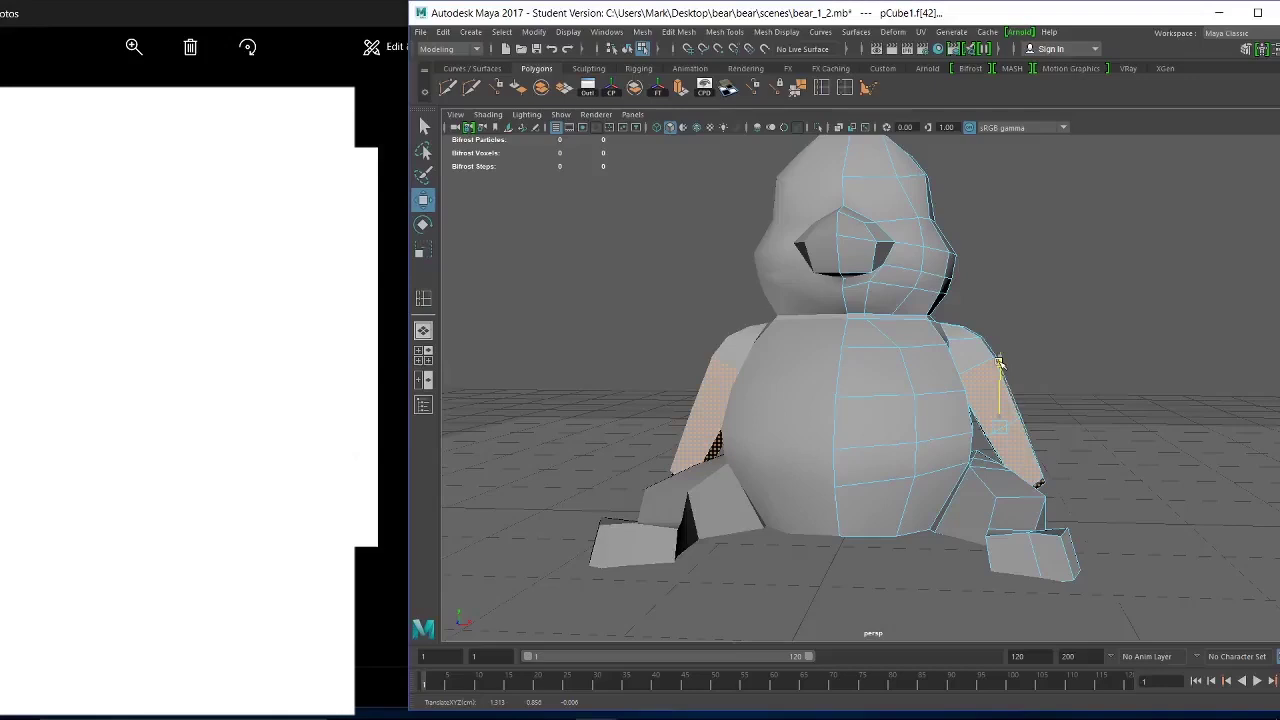
Scale the selected forearm faces slightly narrower from front to back.
alt+drag(1089, 397, 900, 404)
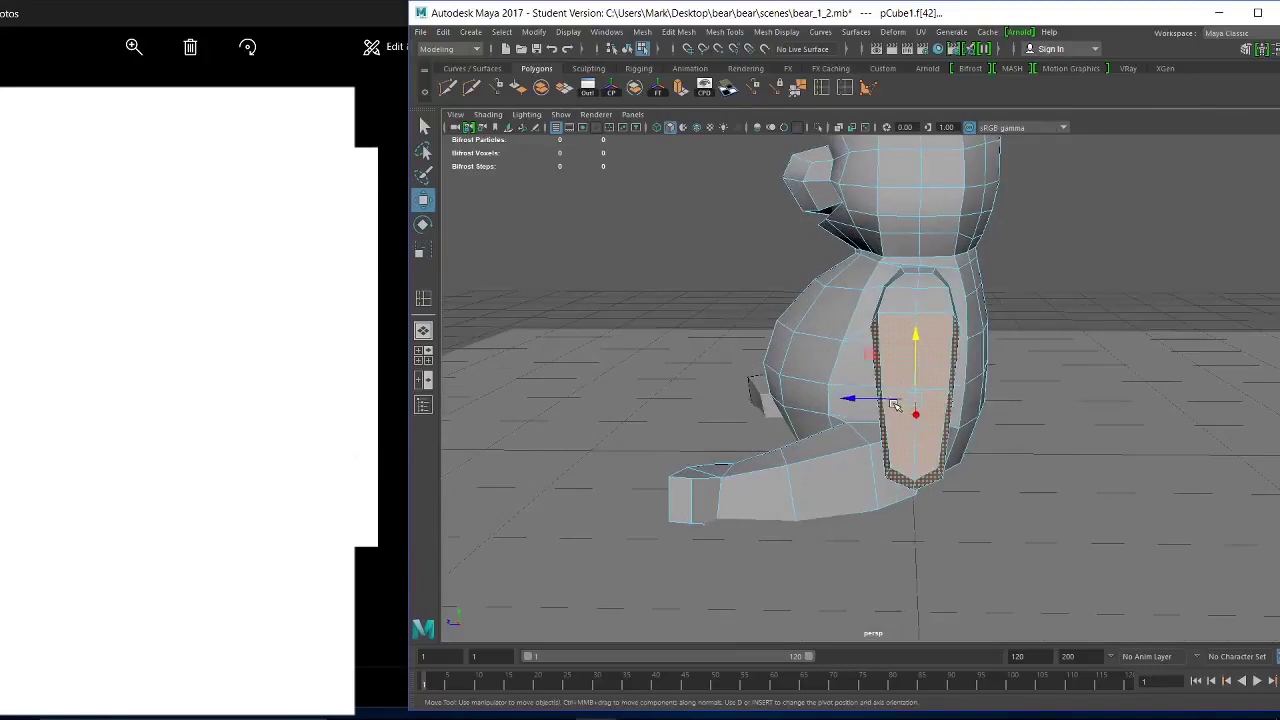
key(r)
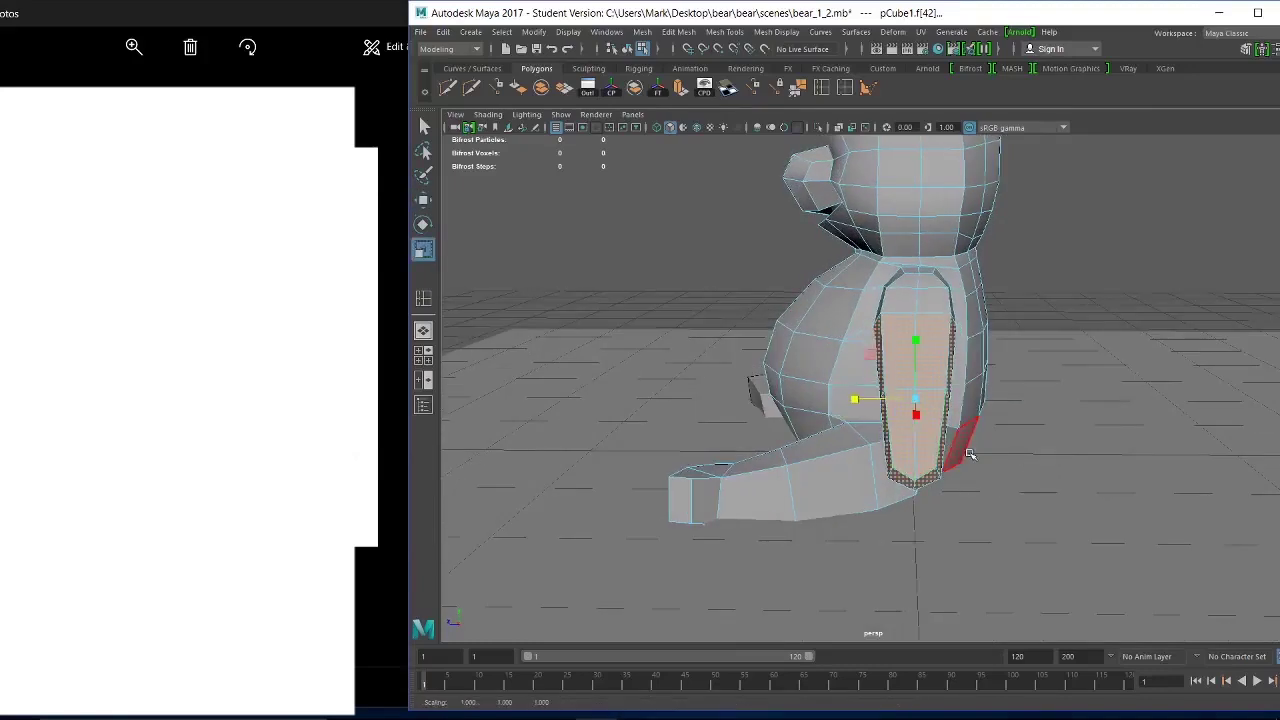
alt+drag(969, 455, 961, 447)
drag(847, 391, 847, 391)
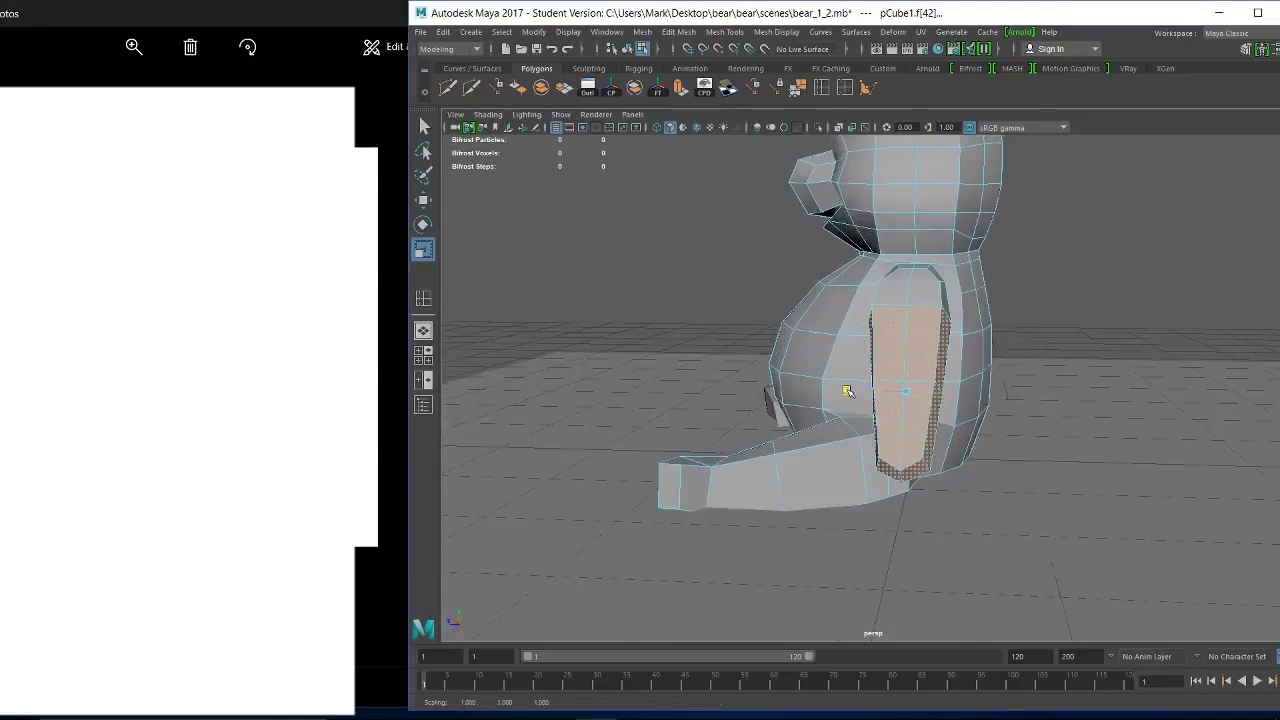
In vertex mode, lower the centre vertex at the bottom front of the belly and slightly lower its neighbouring bottom vertex.
alt+drag(940, 420, 1103, 420)
alt+right_drag(1103, 420, 928, 391)
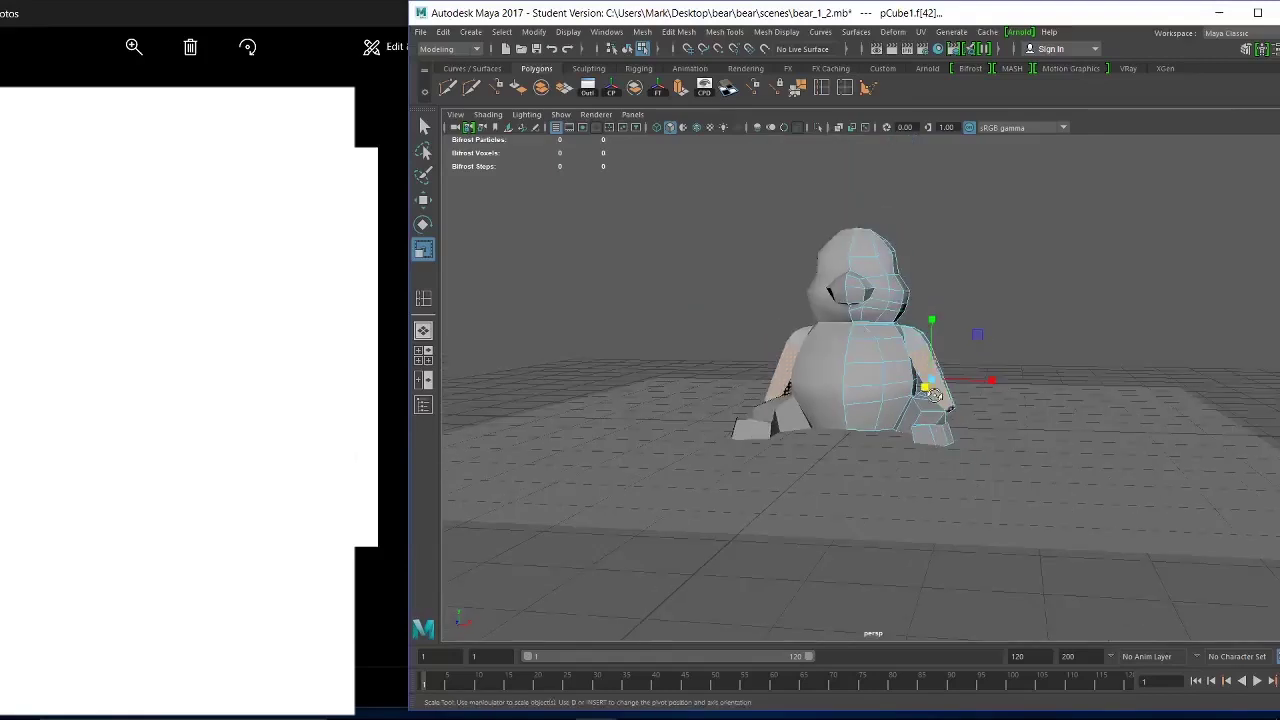
alt+drag(928, 391, 1007, 466)
alt+right_drag(1007, 466, 1037, 528)
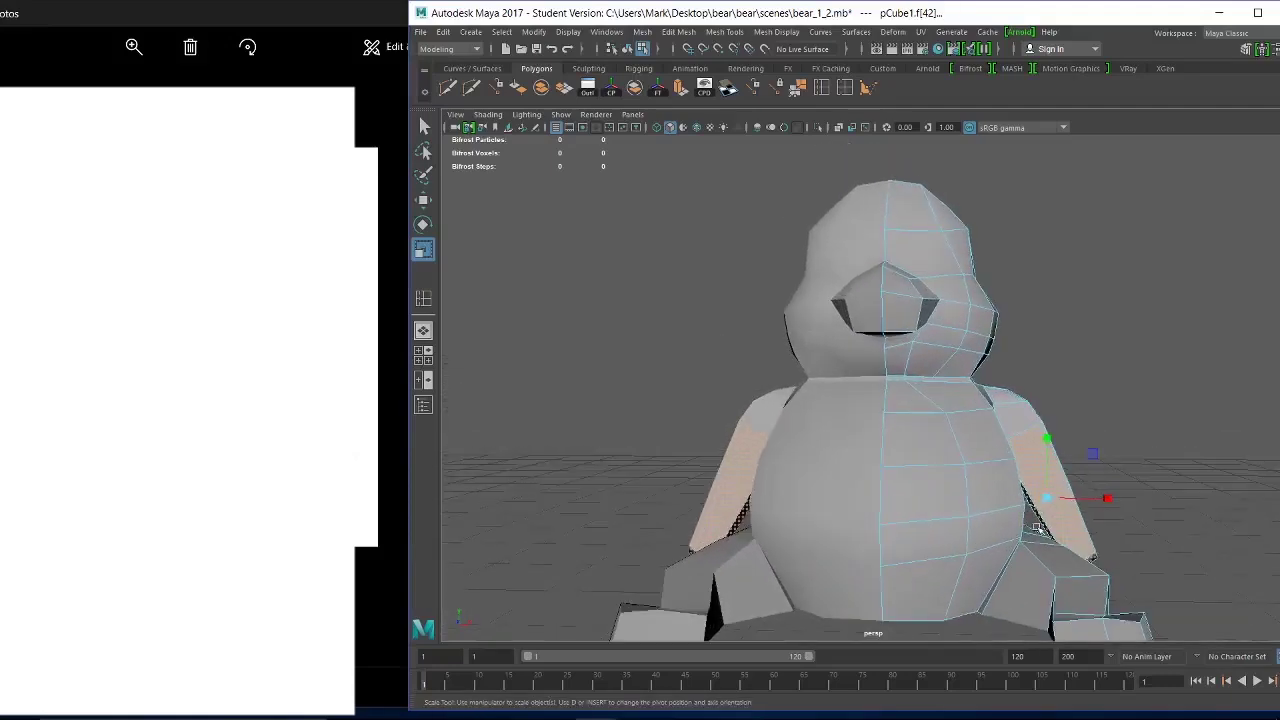
alt+middle_drag(1037, 528, 1058, 372)
right_drag(901, 322, 901, 427)
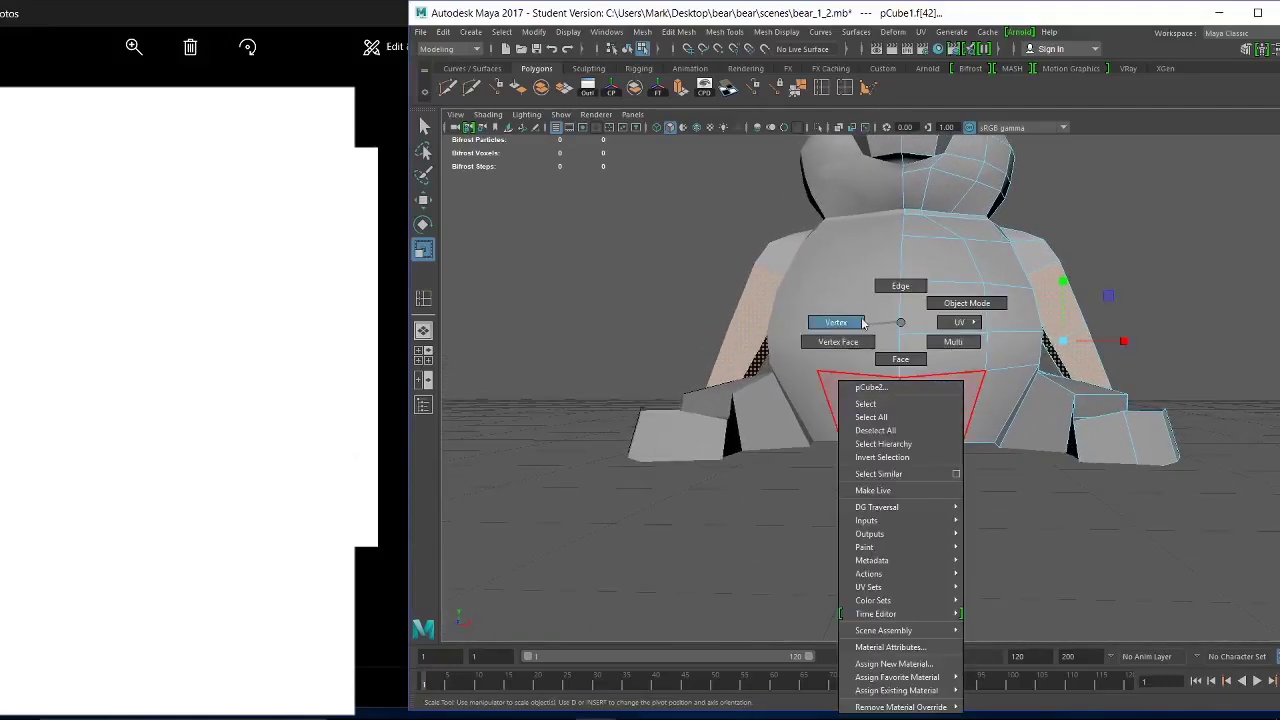
right_drag(863, 322, 863, 322)
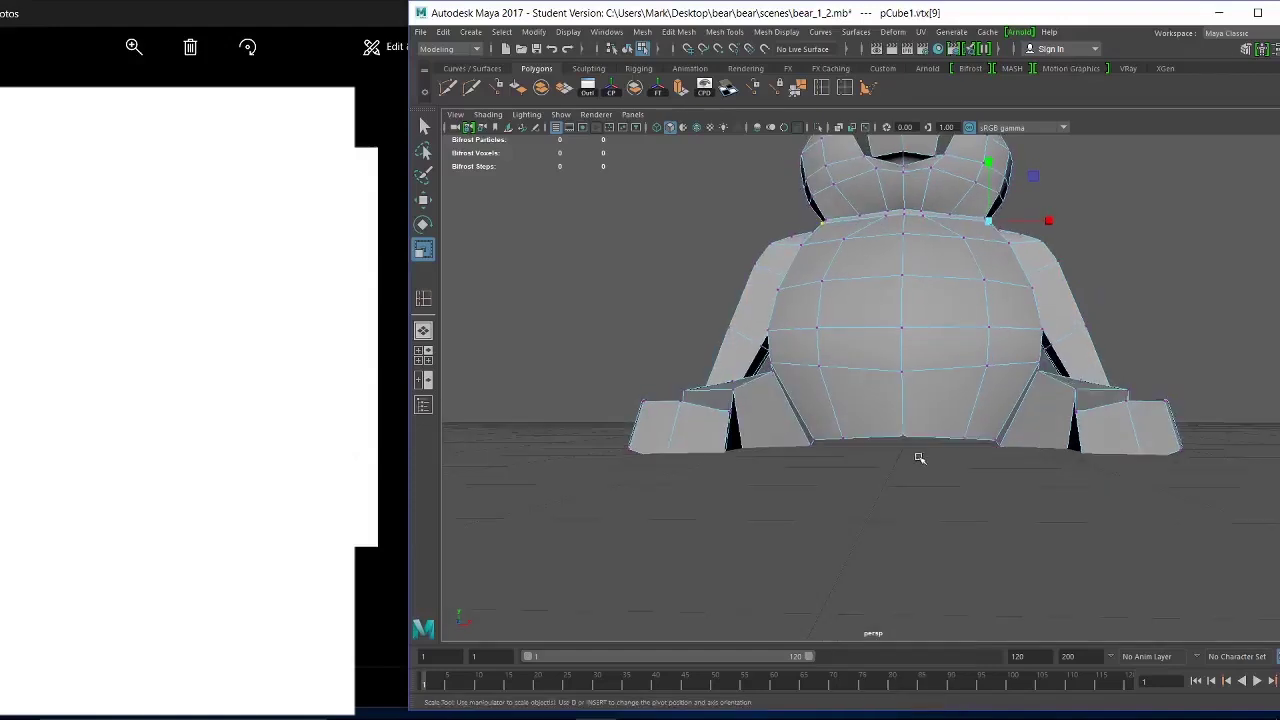
key(w)
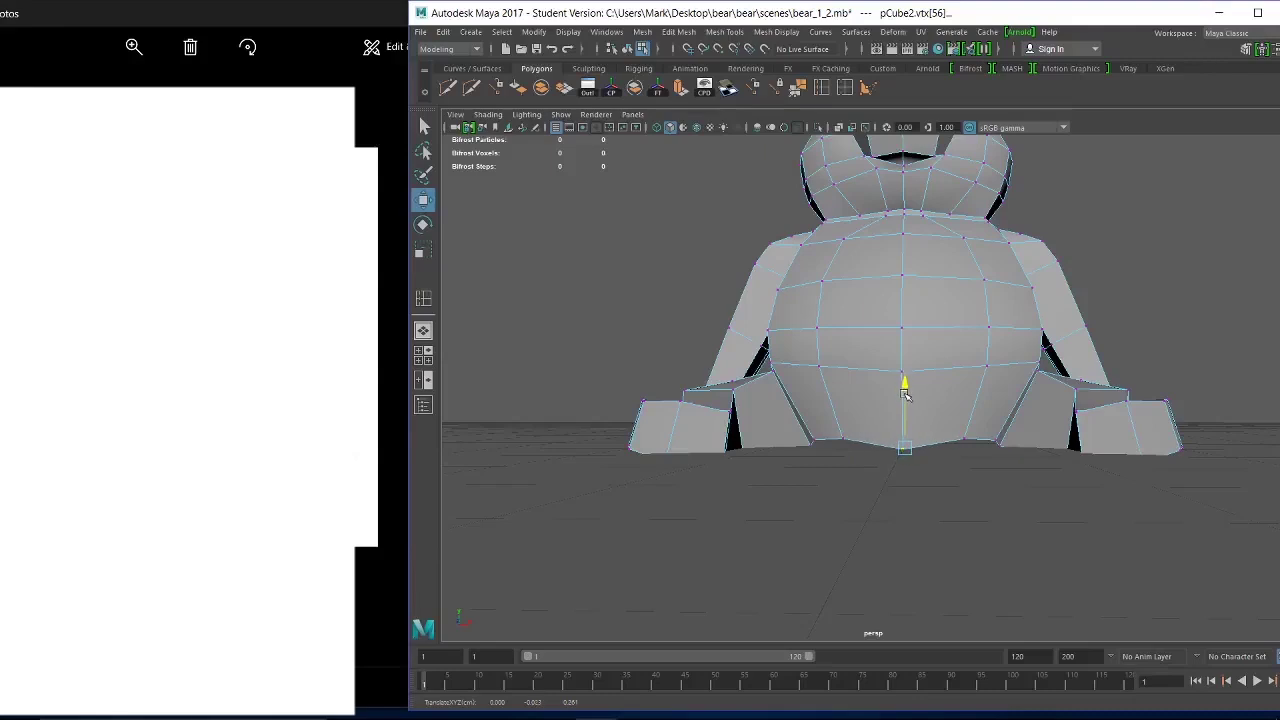
drag(975, 474, 956, 386)
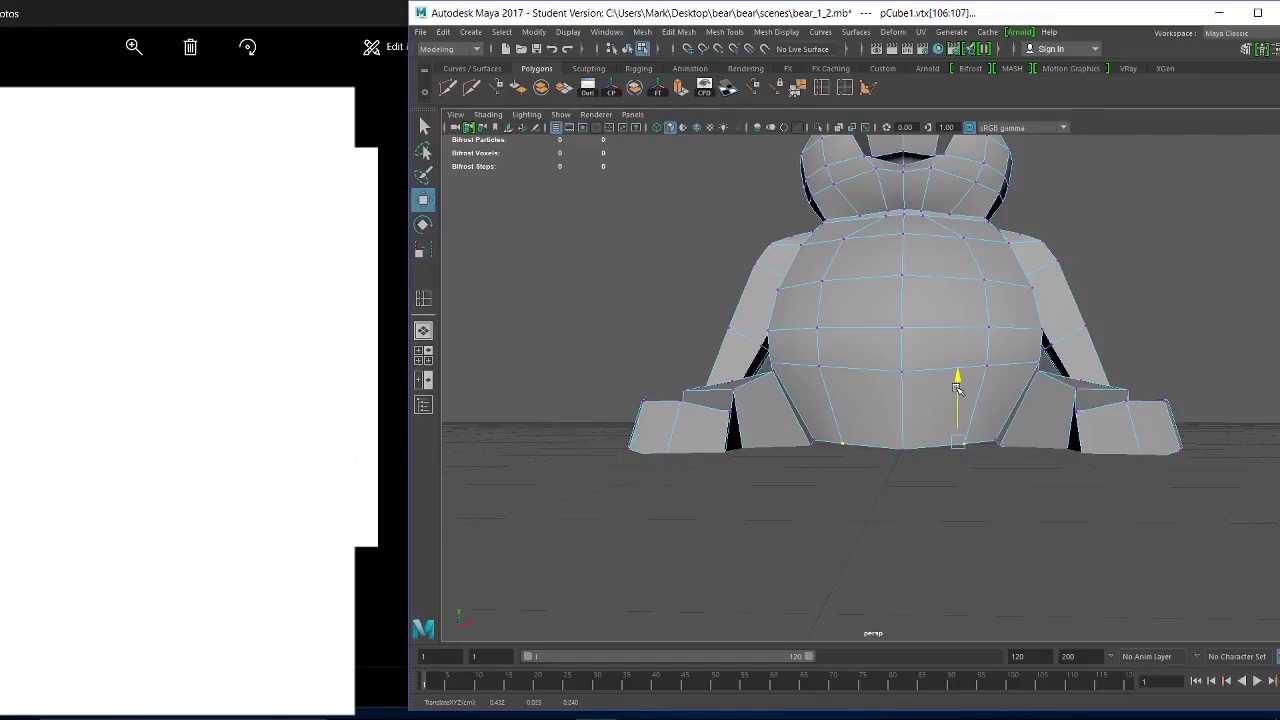
alt+drag(1005, 410, 730, 394)
alt+drag(852, 414, 879, 414)
drag(842, 328, 840, 336)
key(ctrl+z)
Return to object mode, select the bear's body and switch it to vertex editing.
alt+drag(1006, 437, 927, 478)
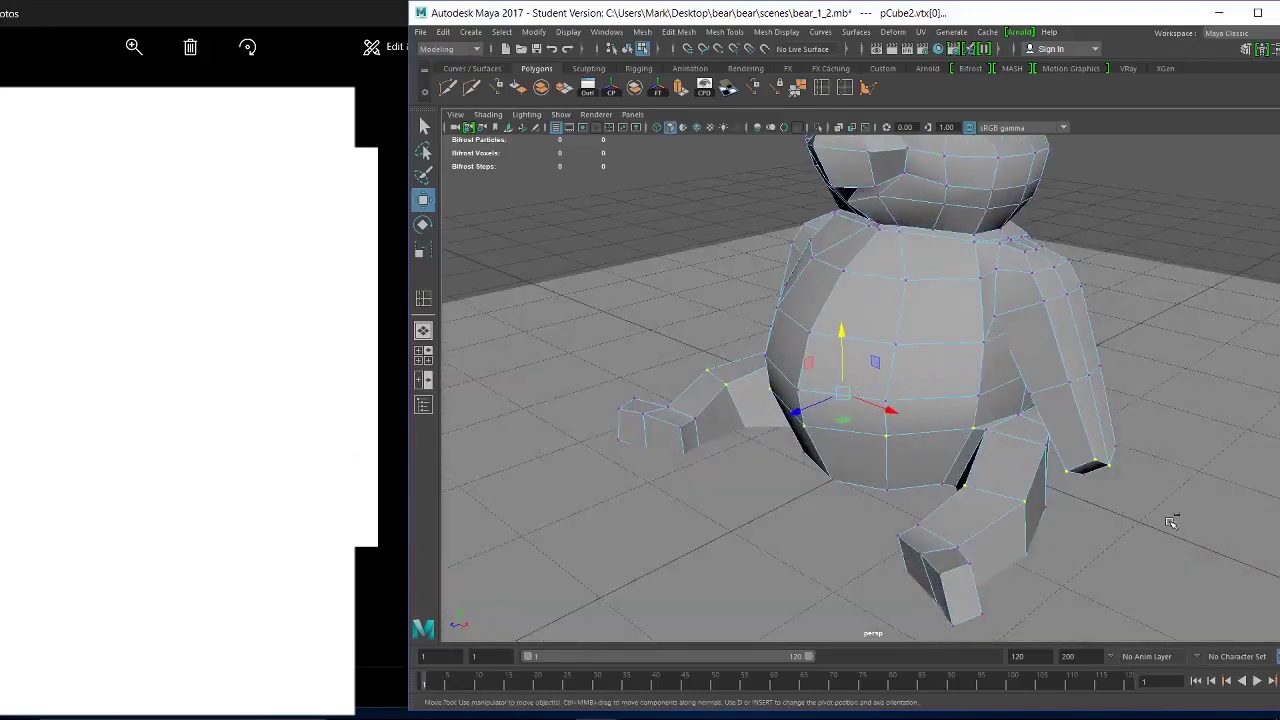
click(746, 520)
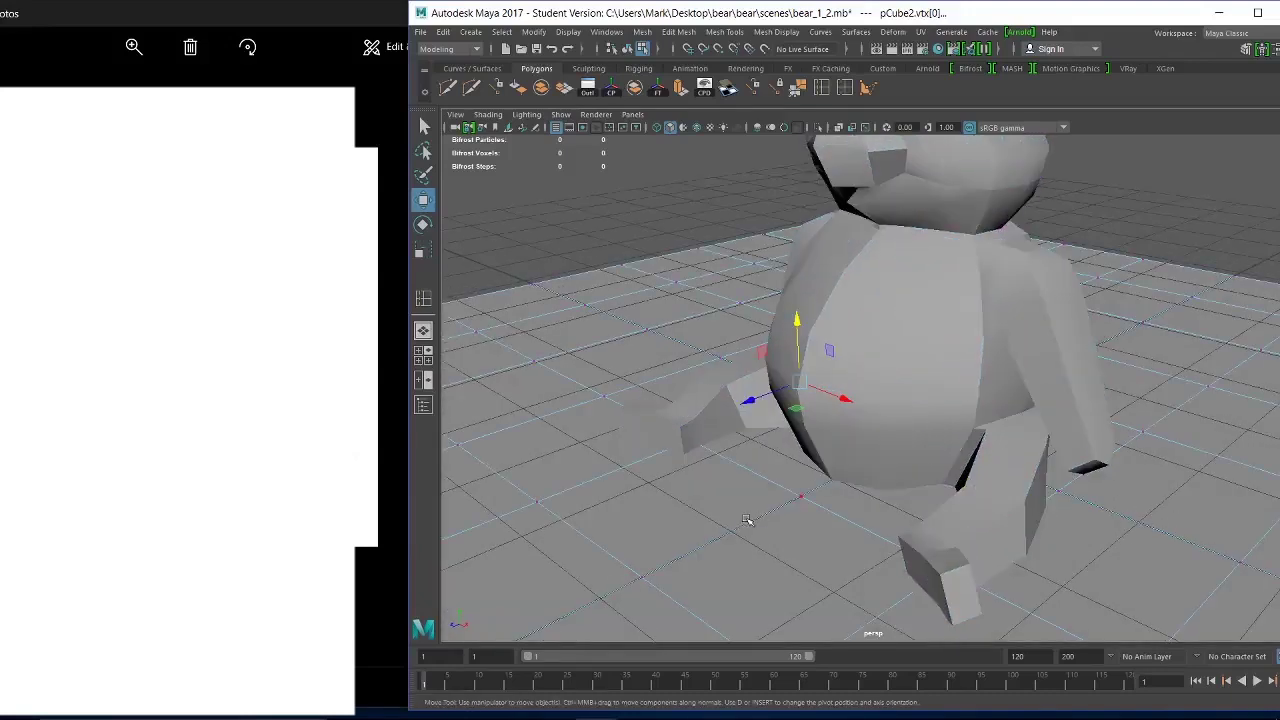
click(884, 464)
right_drag(863, 323, 927, 304)
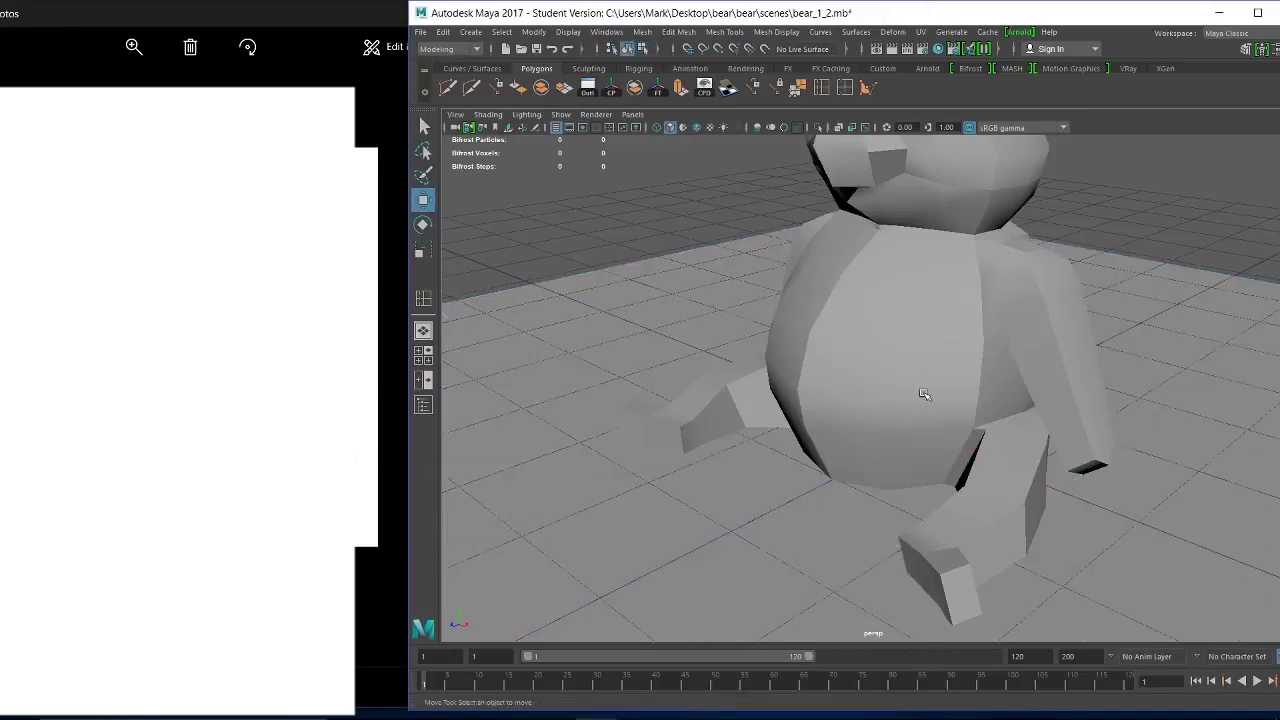
click(936, 430)
right_drag(931, 454, 871, 329)
Limit the vertex selection to the lower belly row, excluding the leg and arm vertices, and adjust the row vertically.
alt+drag(1017, 515, 826, 418)
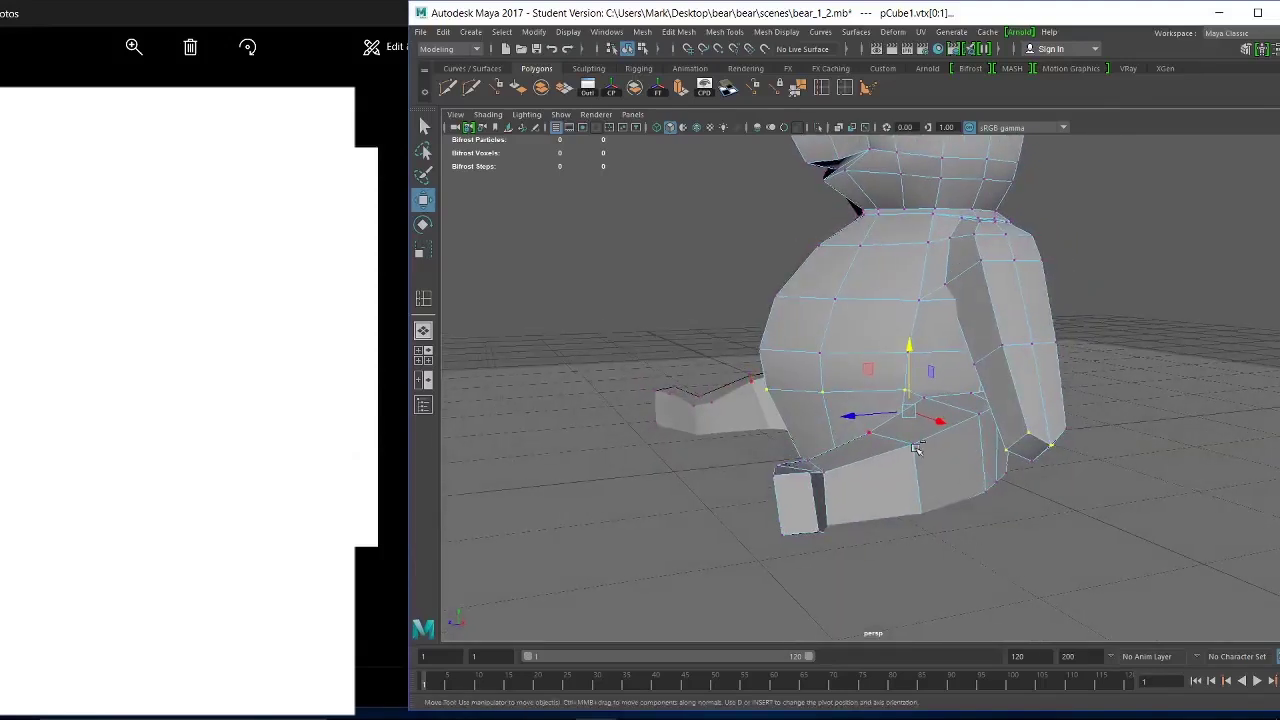
ctrl+drag(1083, 519, 985, 382)
ctrl+drag(1142, 514, 986, 317)
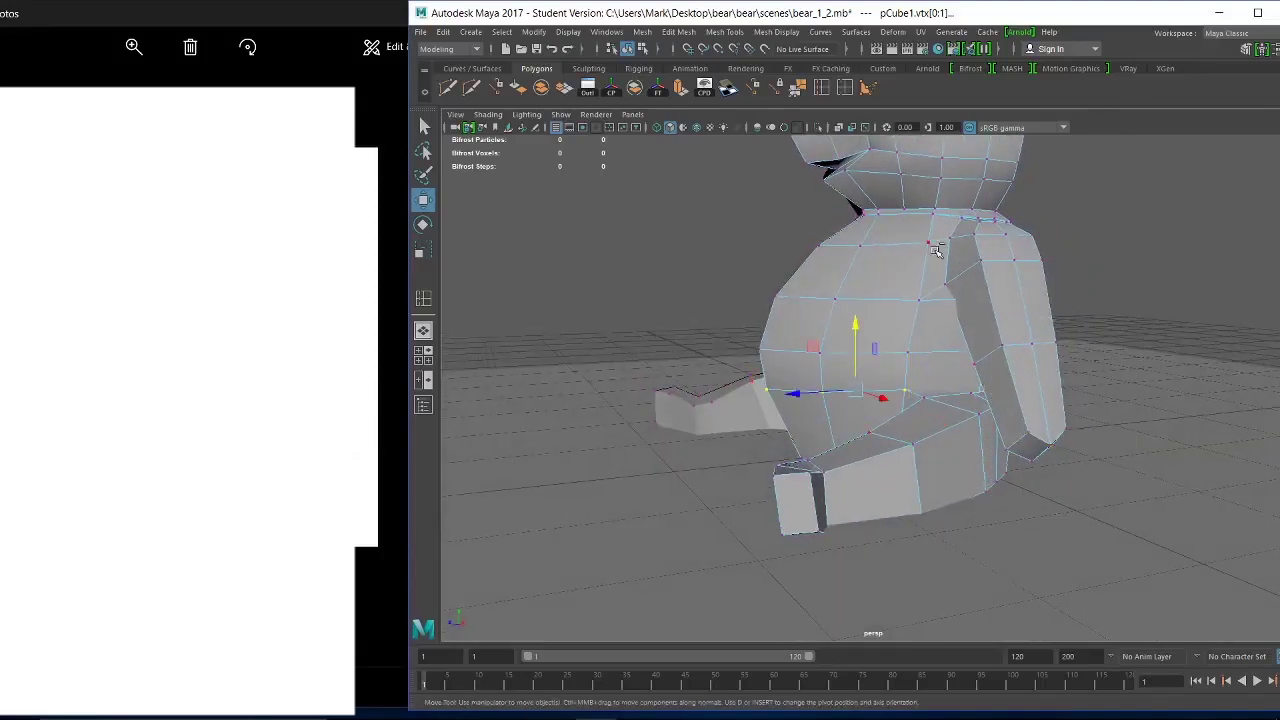
alt+drag(942, 407, 885, 390)
alt+right_drag(885, 390, 980, 458)
alt+drag(980, 458, 906, 456)
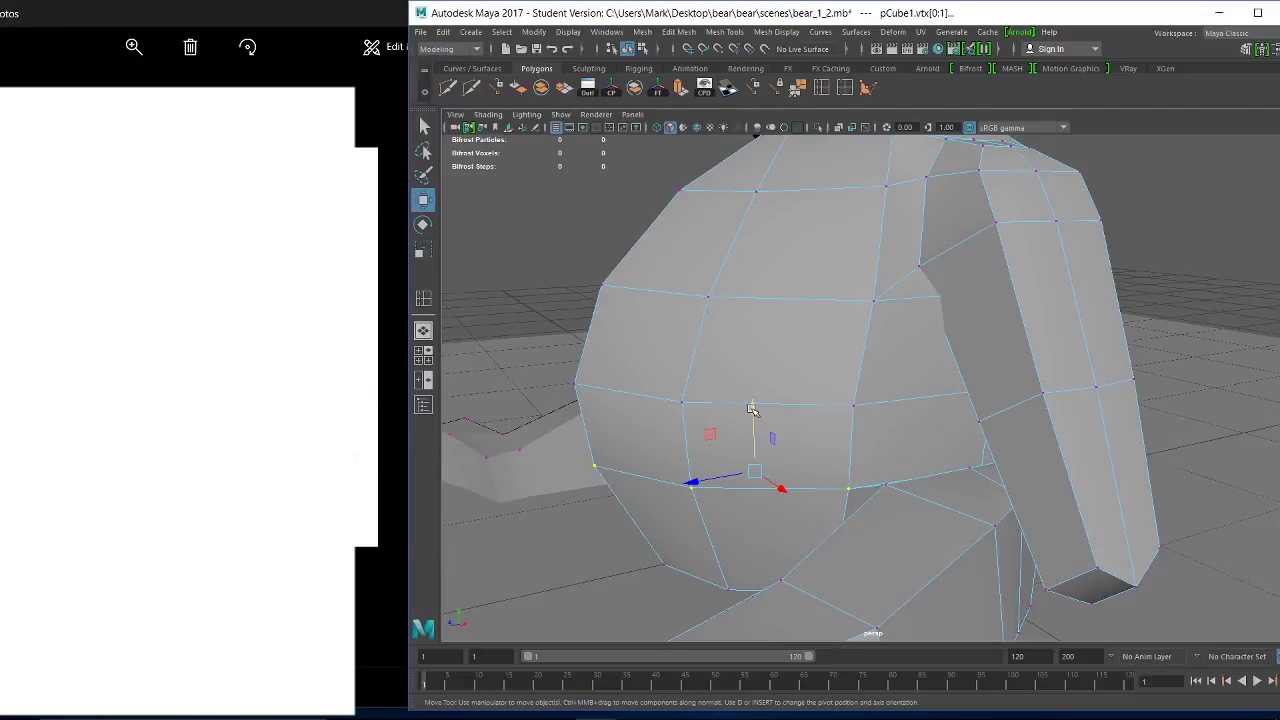
drag(753, 410, 998, 455)
Raise the body vertex behind the arm just above the hip slightly and shift it along the front-to-back axis.
click(998, 525)
drag(1000, 410, 793, 427)
alt+middle_drag(714, 414, 835, 479)
alt+right_drag(772, 426, 717, 497)
alt+middle_drag(717, 497, 792, 462)
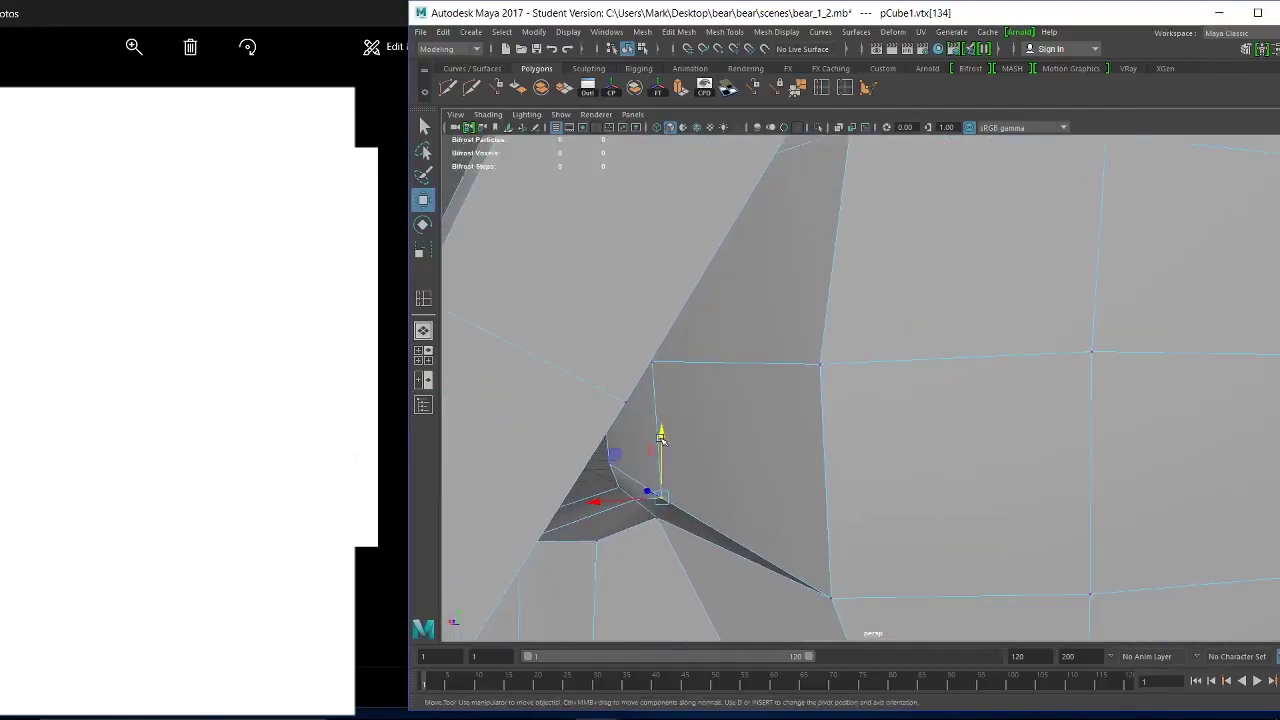
drag(661, 439, 877, 494)
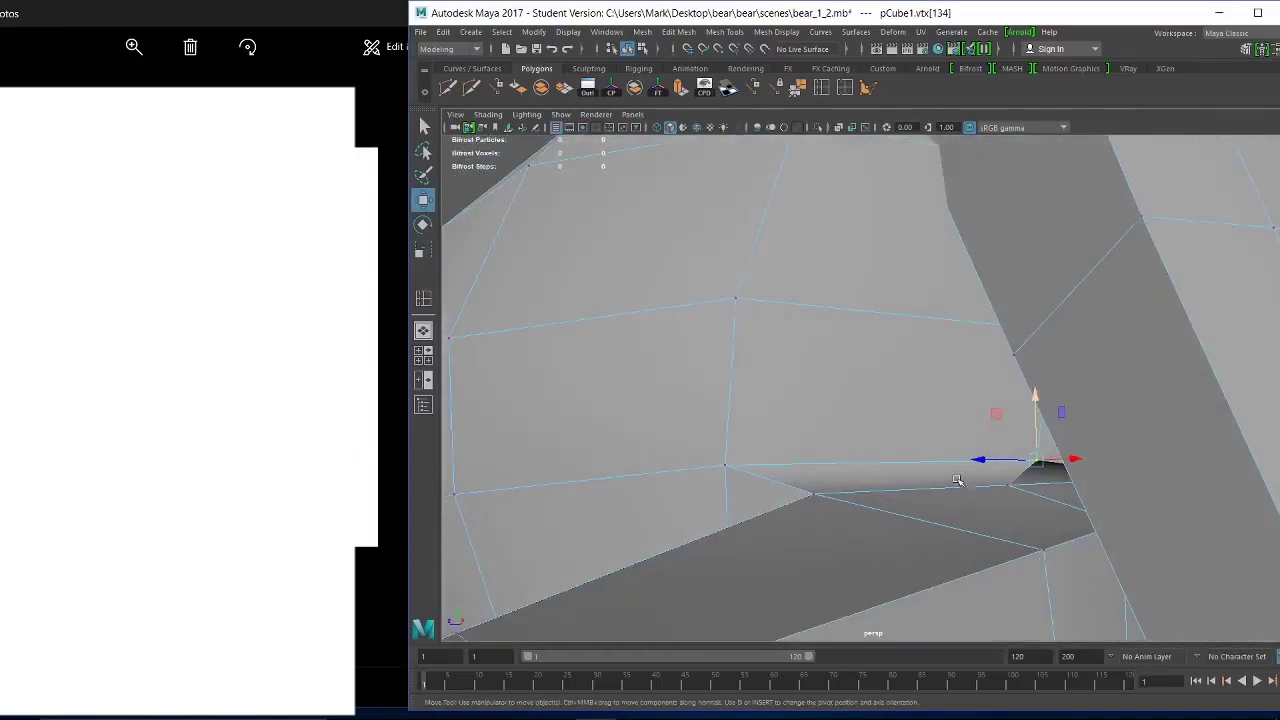
drag(979, 459, 879, 515)
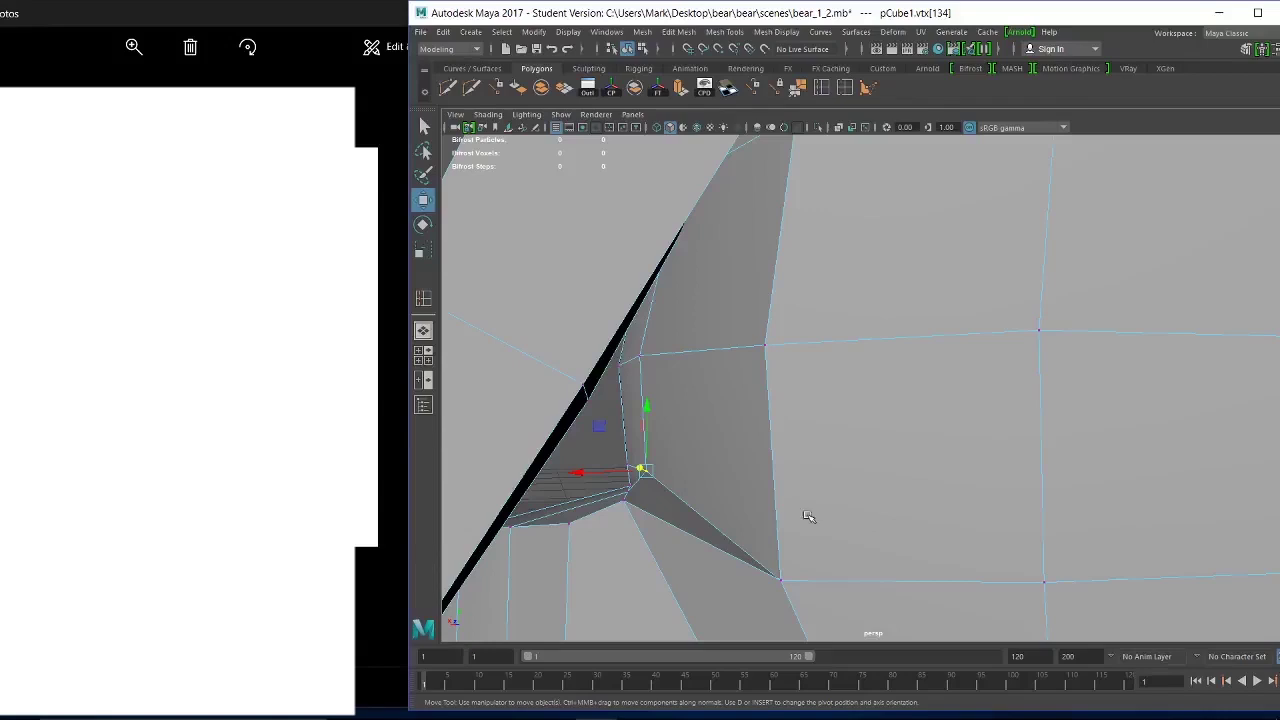
Start a Multi-Cut at the rear armpit vertex and run it down the body's side to the edge above the hip.
alt+right_drag(808, 516, 766, 489)
alt+drag(766, 489, 821, 487)
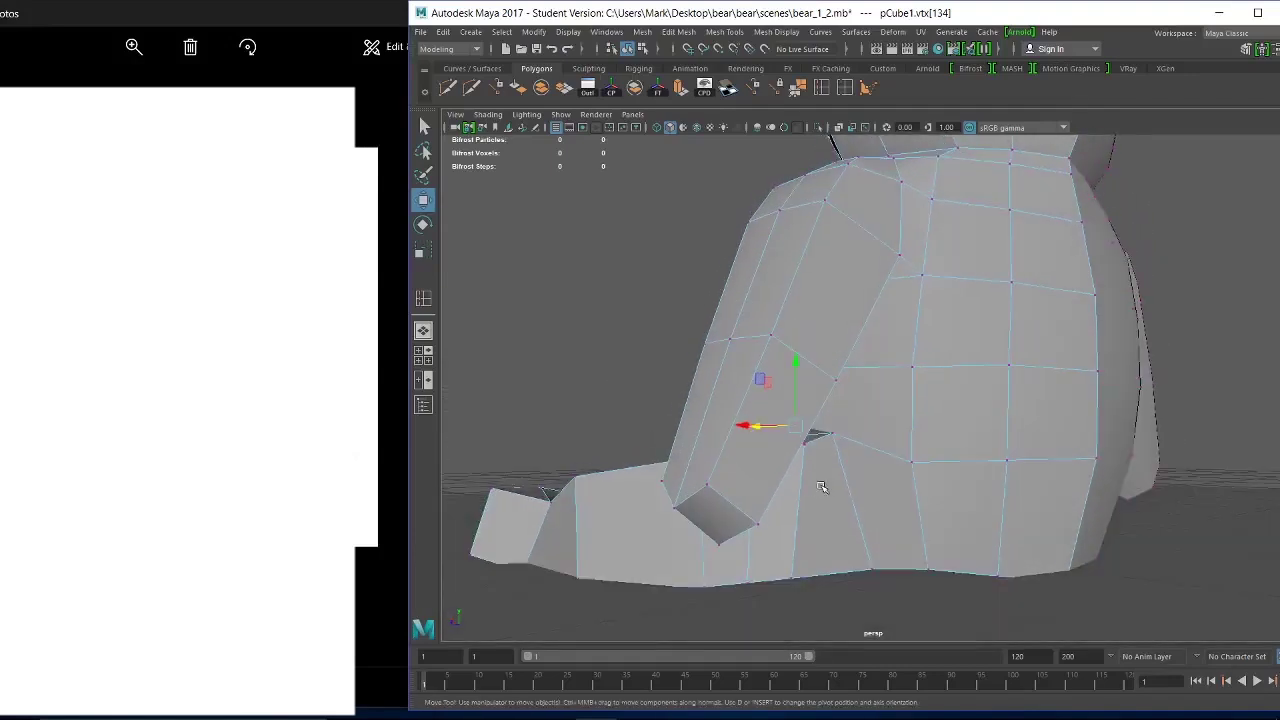
click(899, 256)
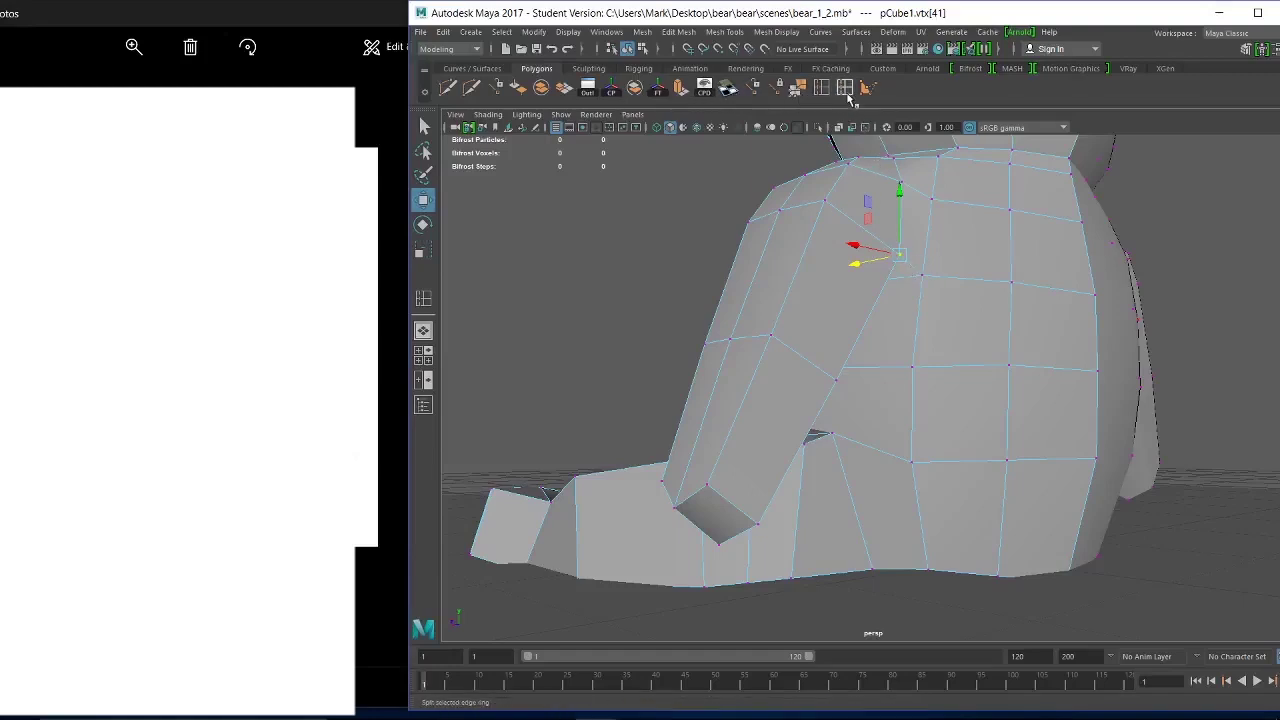
click(472, 88)
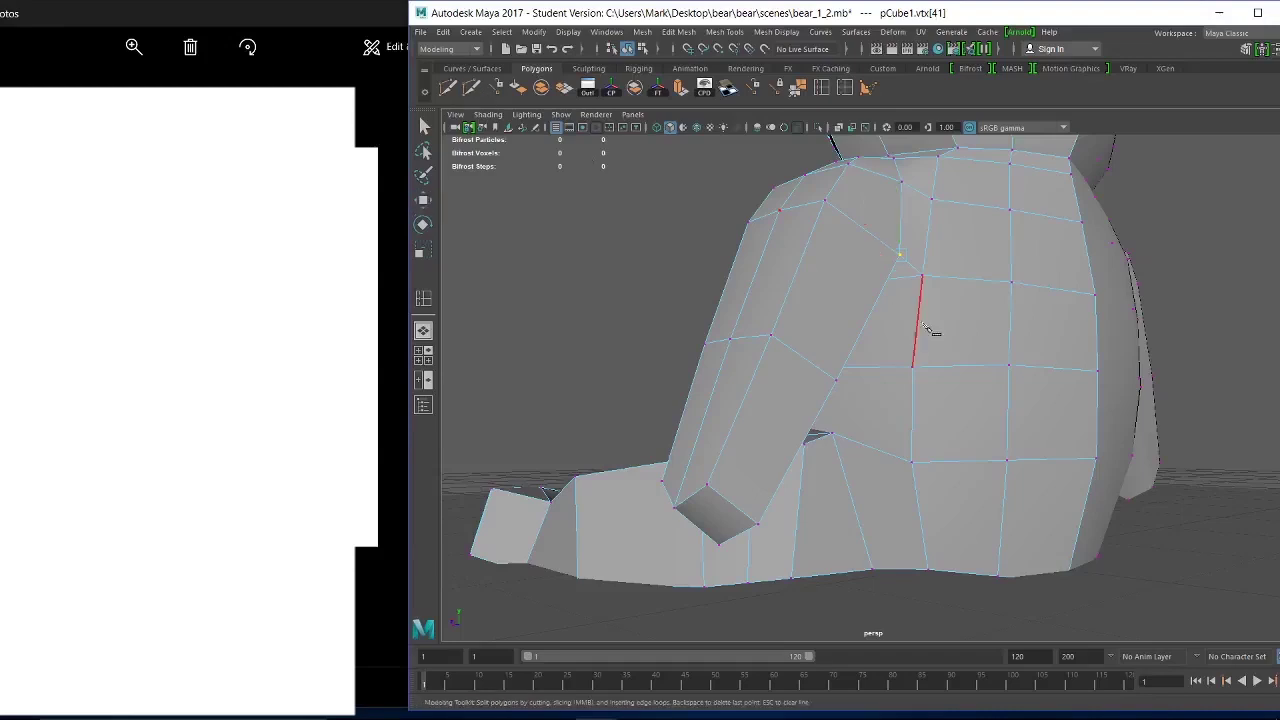
click(899, 256)
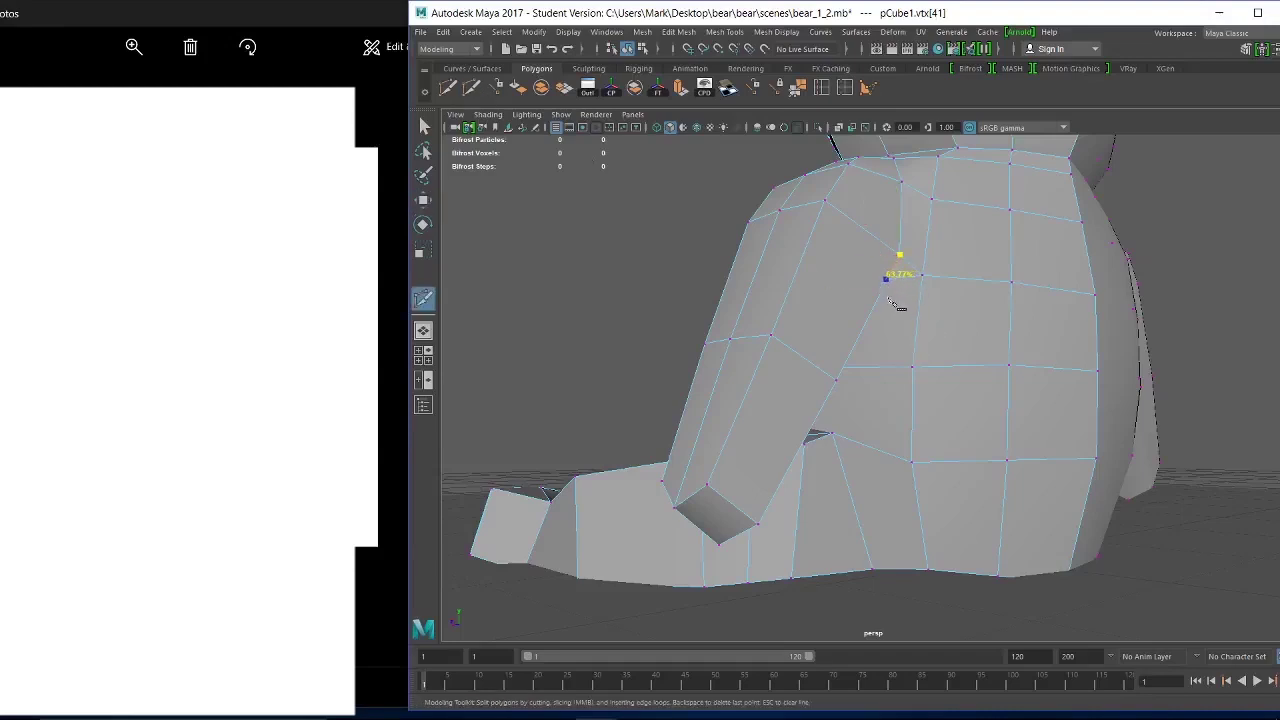
click(888, 298)
click(857, 406)
click(911, 462)
click(829, 458)
click(912, 462)
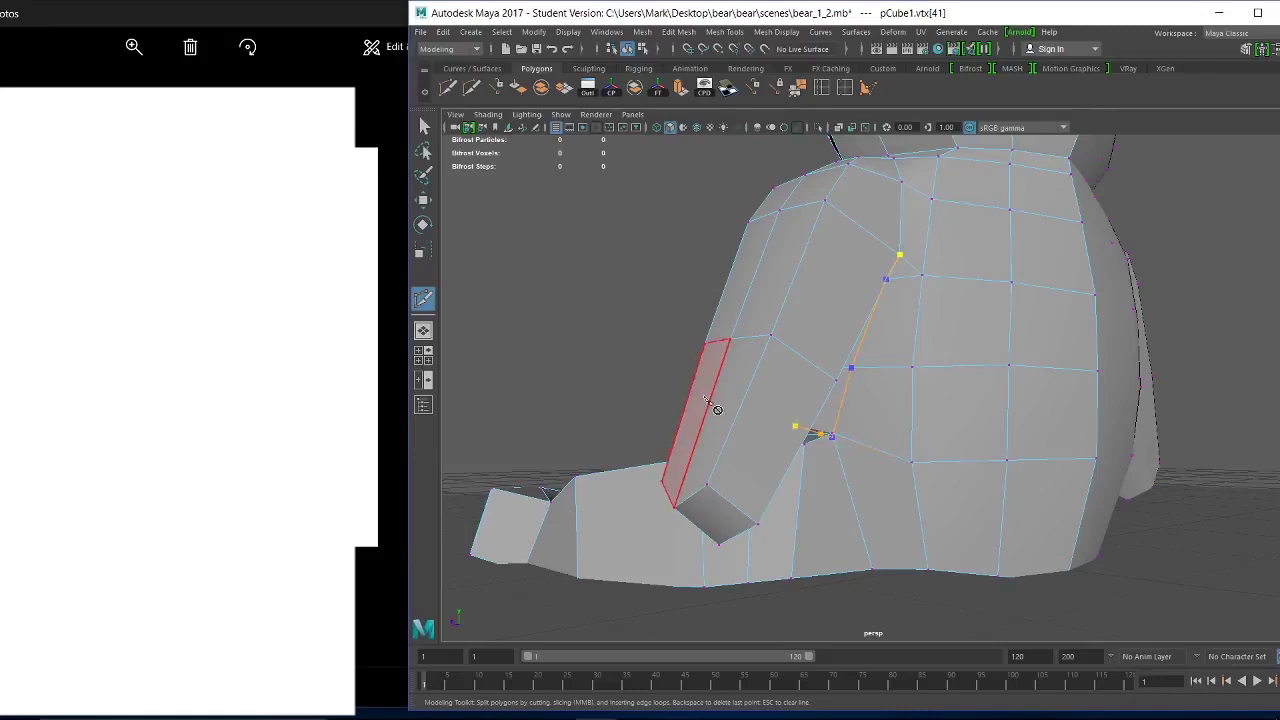
click(858, 446)
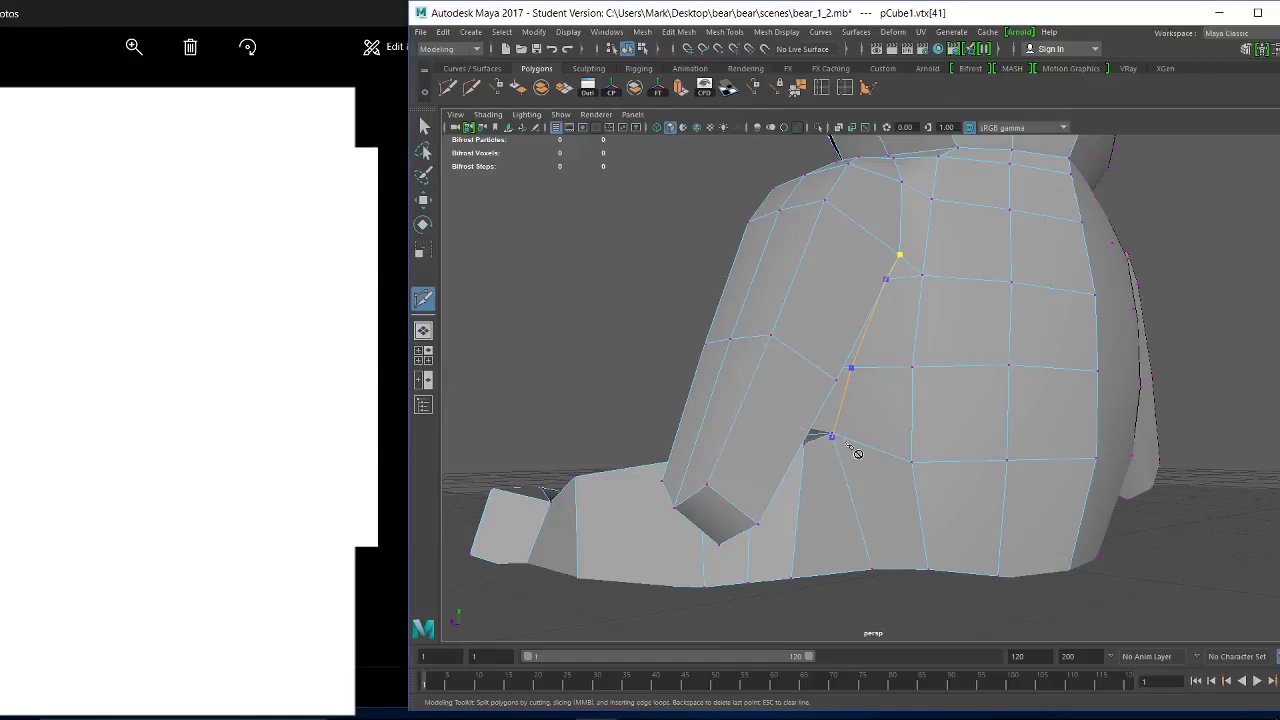
End the cut at the top vertex of the leg beside the hip and apply it.
alt+drag(862, 449, 803, 455)
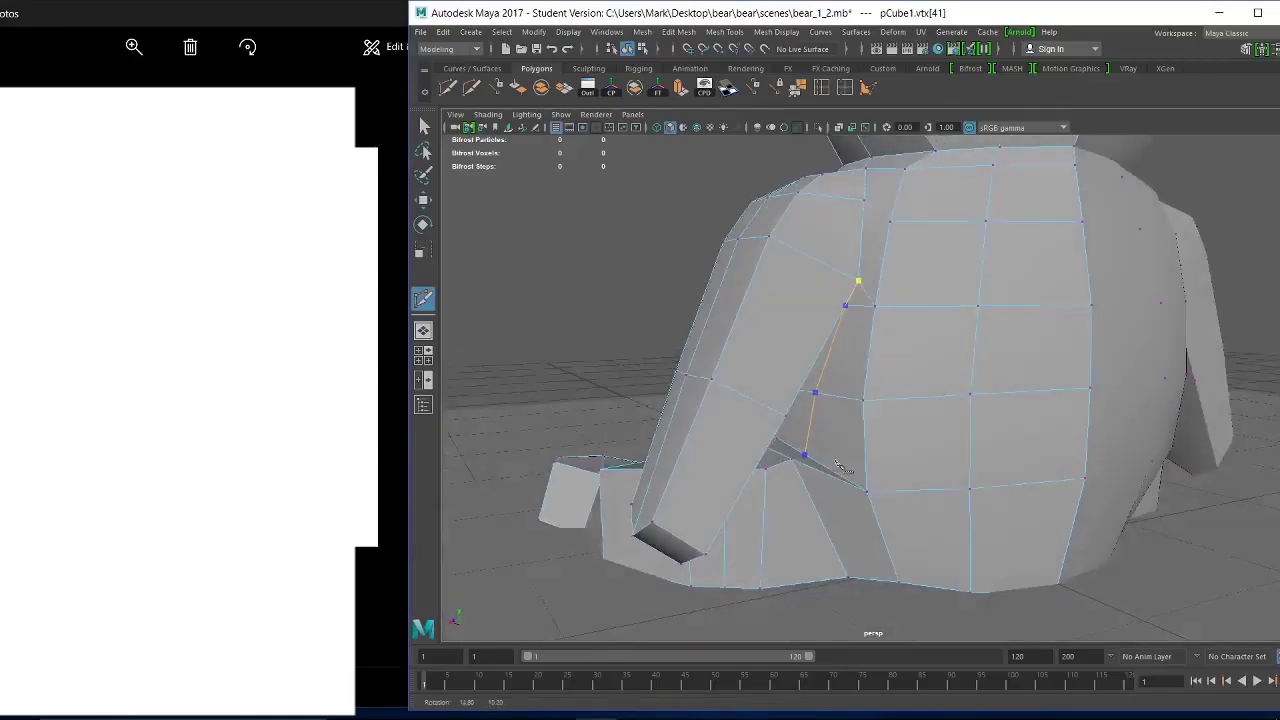
alt+right_drag(803, 455, 906, 531)
alt+drag(906, 531, 828, 498)
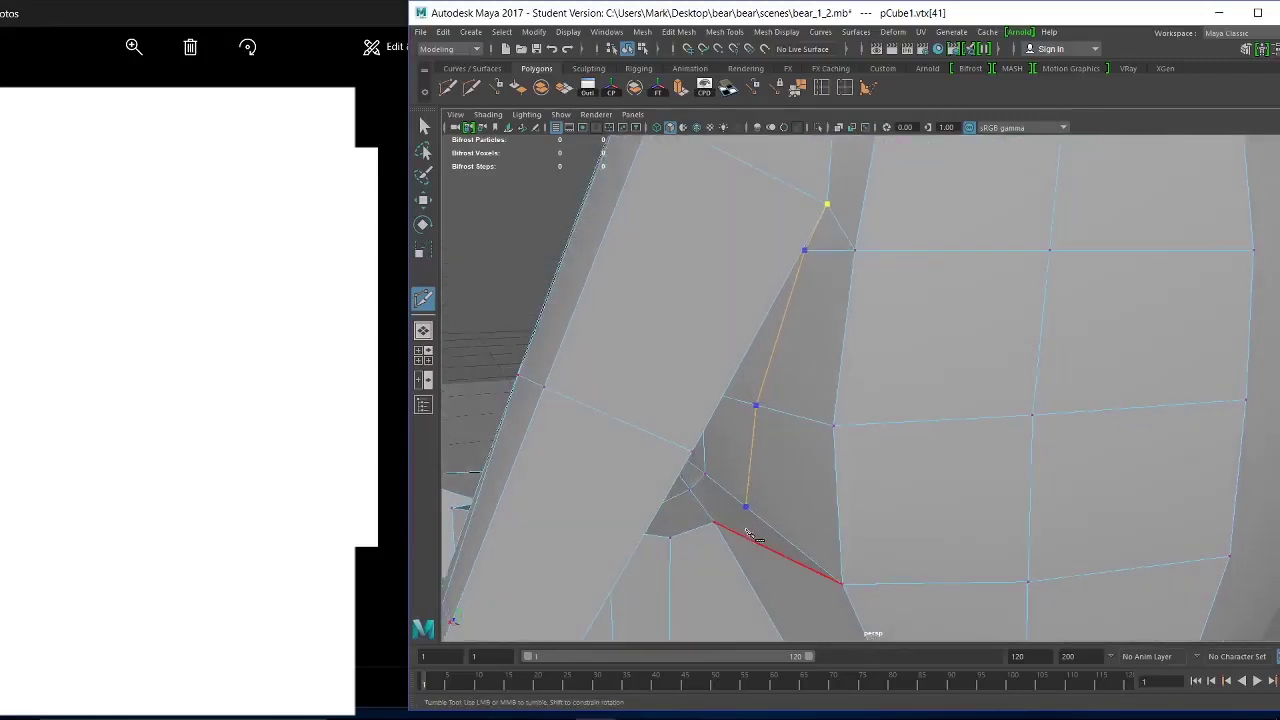
click(713, 522)
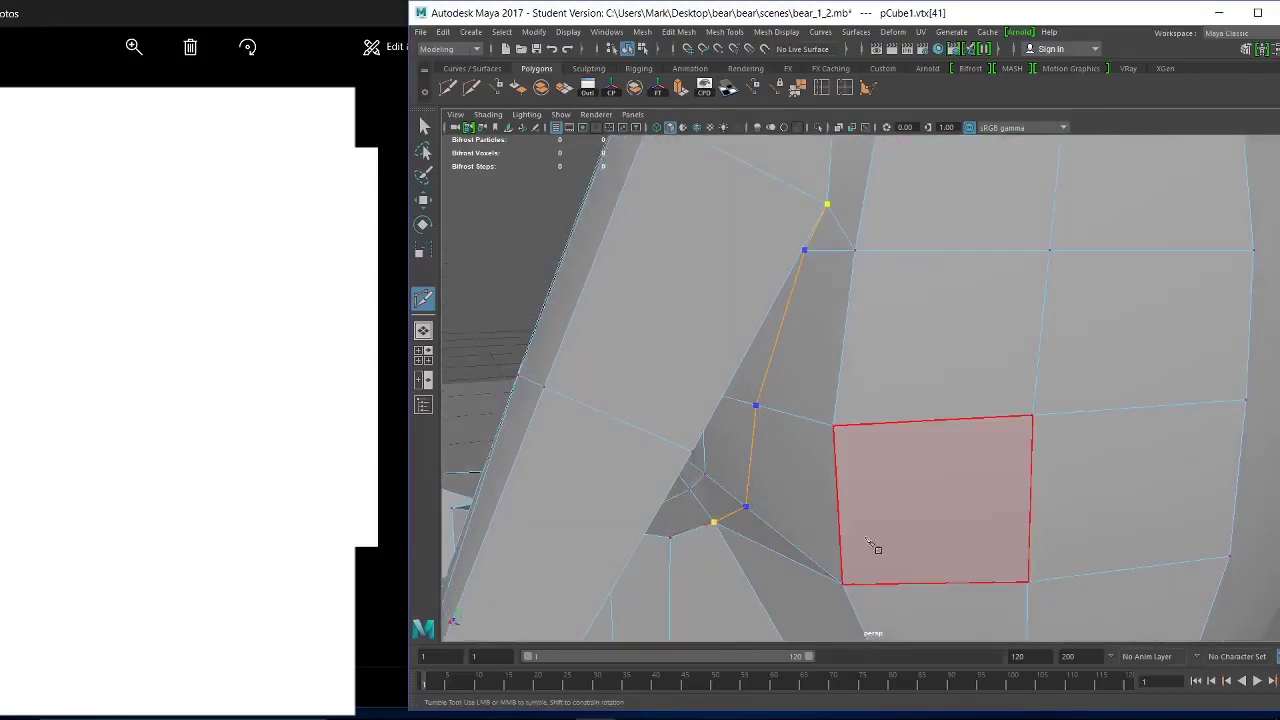
key(Return)
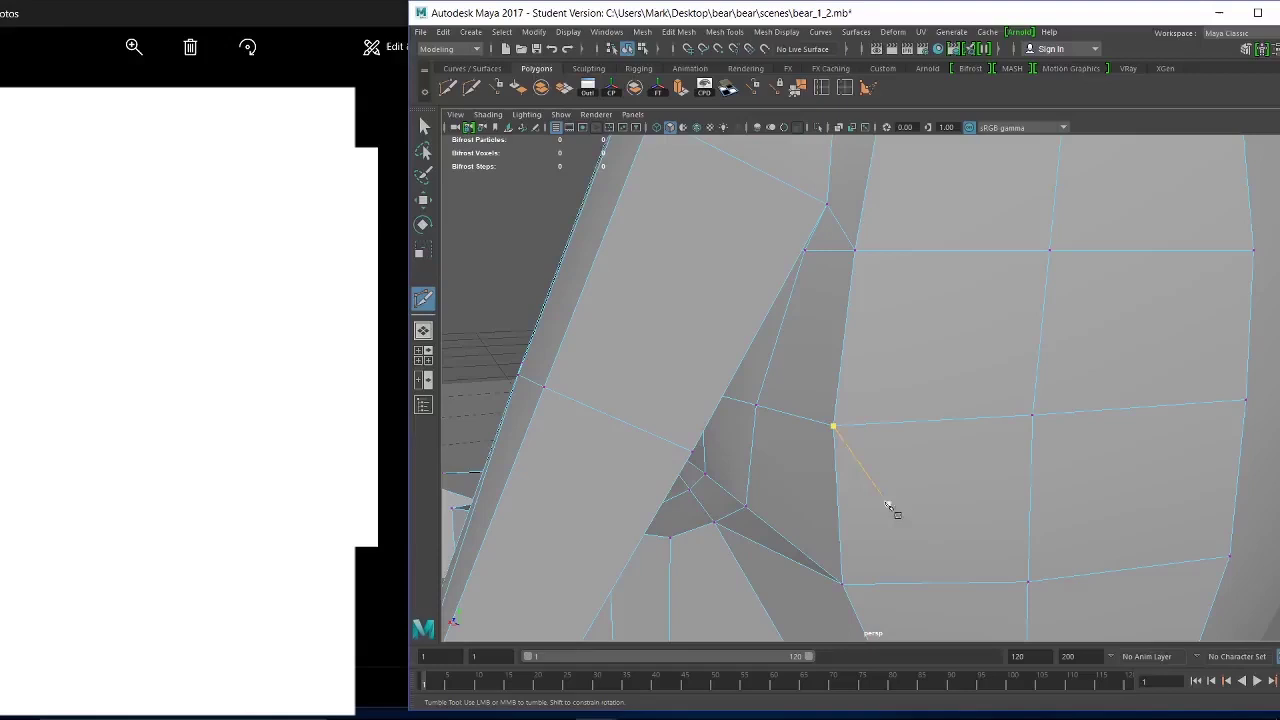
Move the new vertex at the lower end of the cut, just above the hip, sideways along the X axis.
click(423, 201)
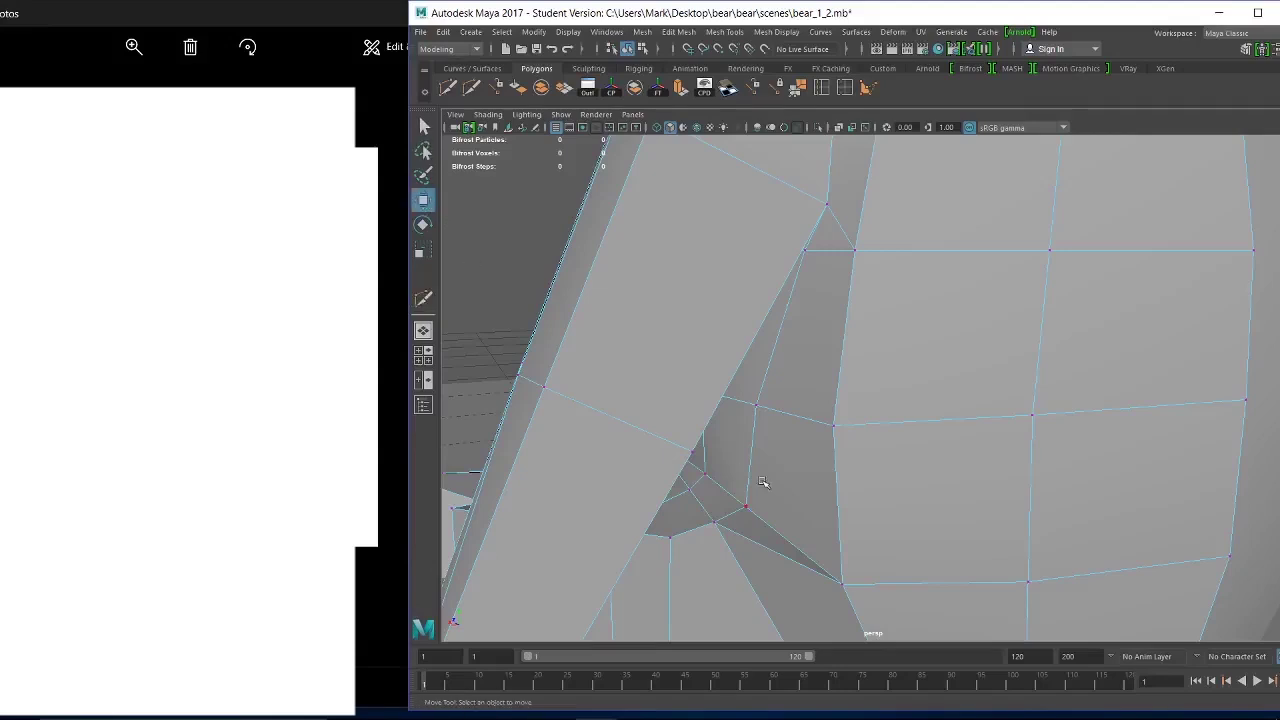
click(744, 507)
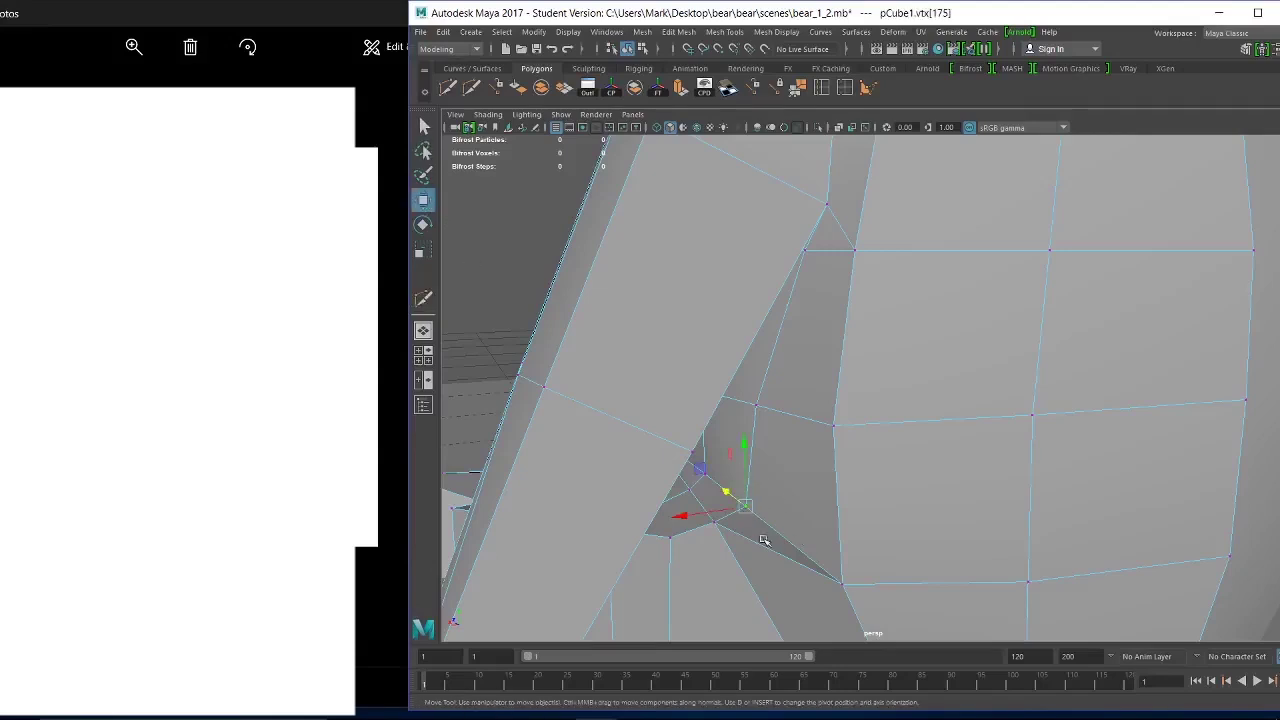
alt+drag(763, 540, 696, 441)
alt+drag(700, 476, 792, 482)
alt+drag(709, 509, 652, 506)
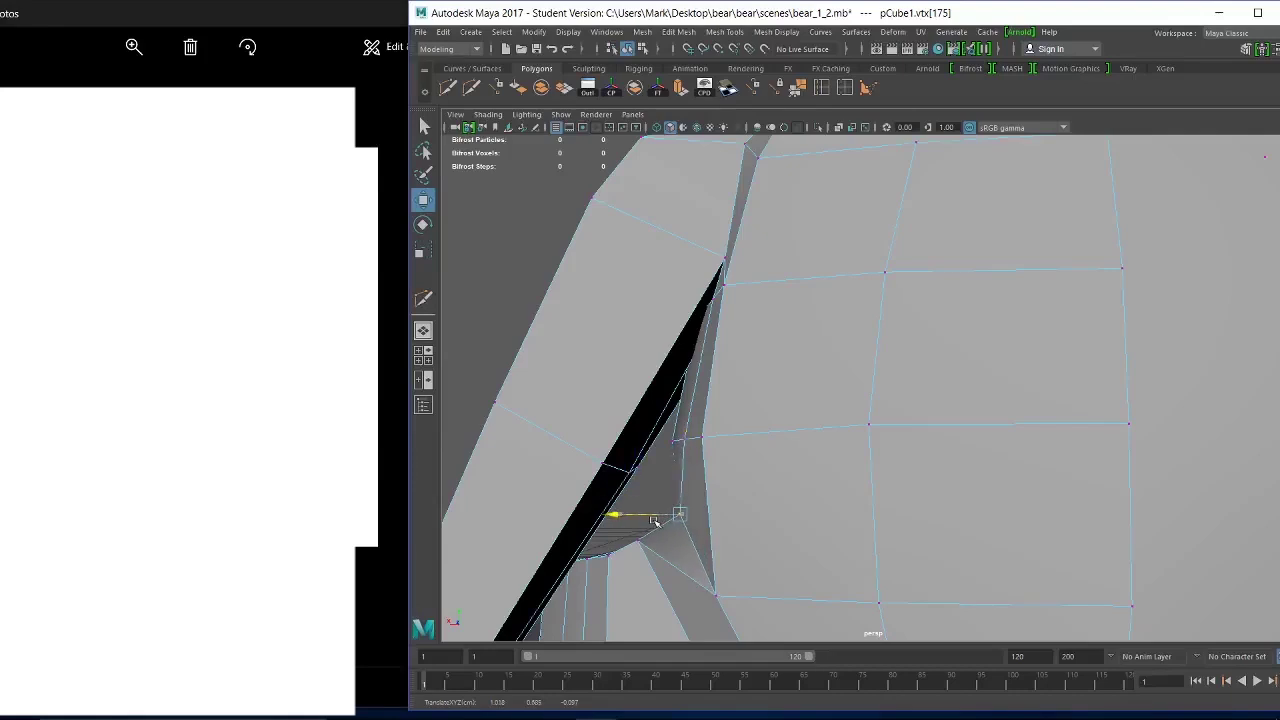
alt+drag(655, 521, 931, 520)
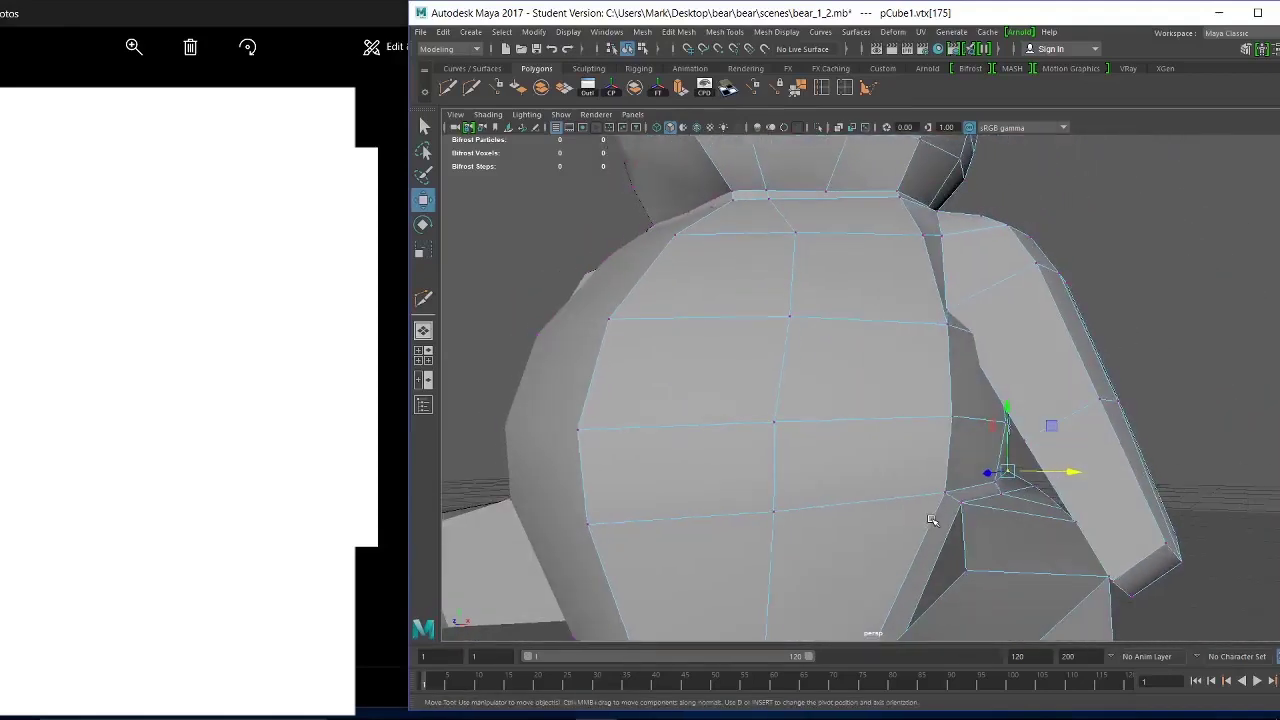
Raise the vertex on top of the leg where it meets the side of the belly slightly along the Y axis.
drag(1047, 468, 779, 497)
click(754, 513)
alt+middle_drag(788, 546, 828, 461)
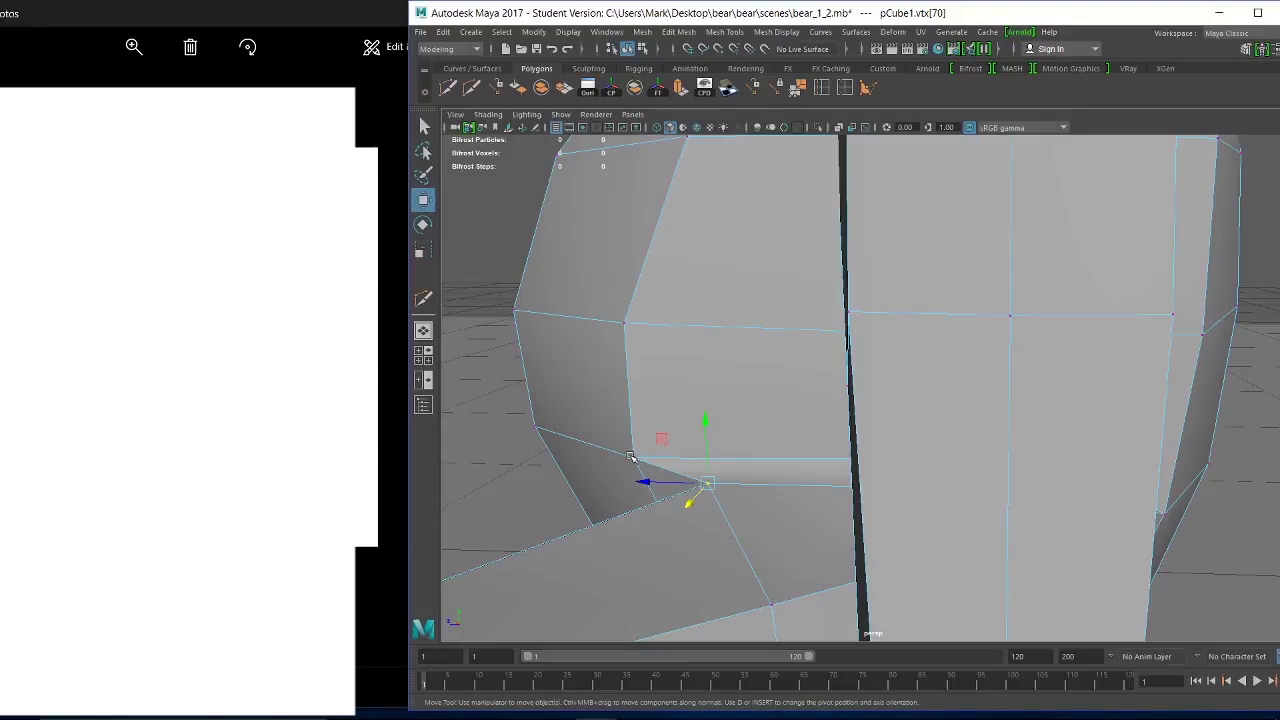
drag(688, 483, 689, 446)
alt+right_drag(896, 516, 684, 420)
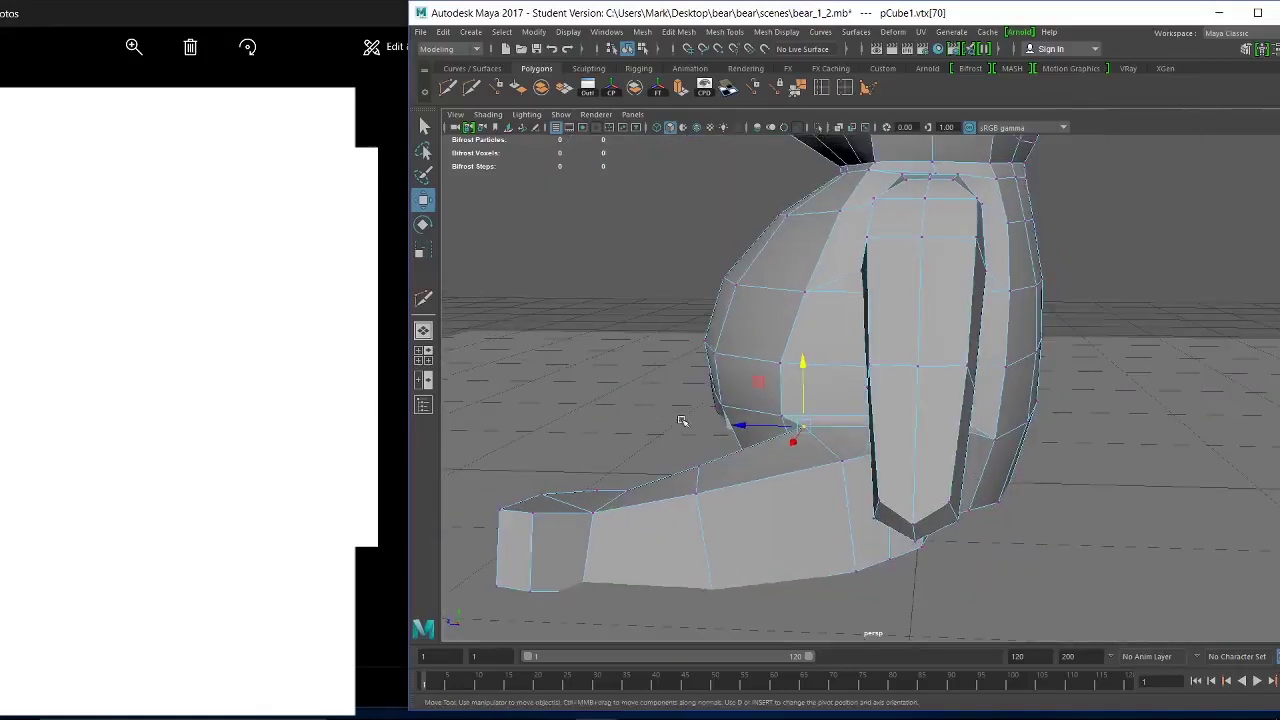
alt+drag(700, 410, 837, 418)
scroll(837, 418, up, 5)
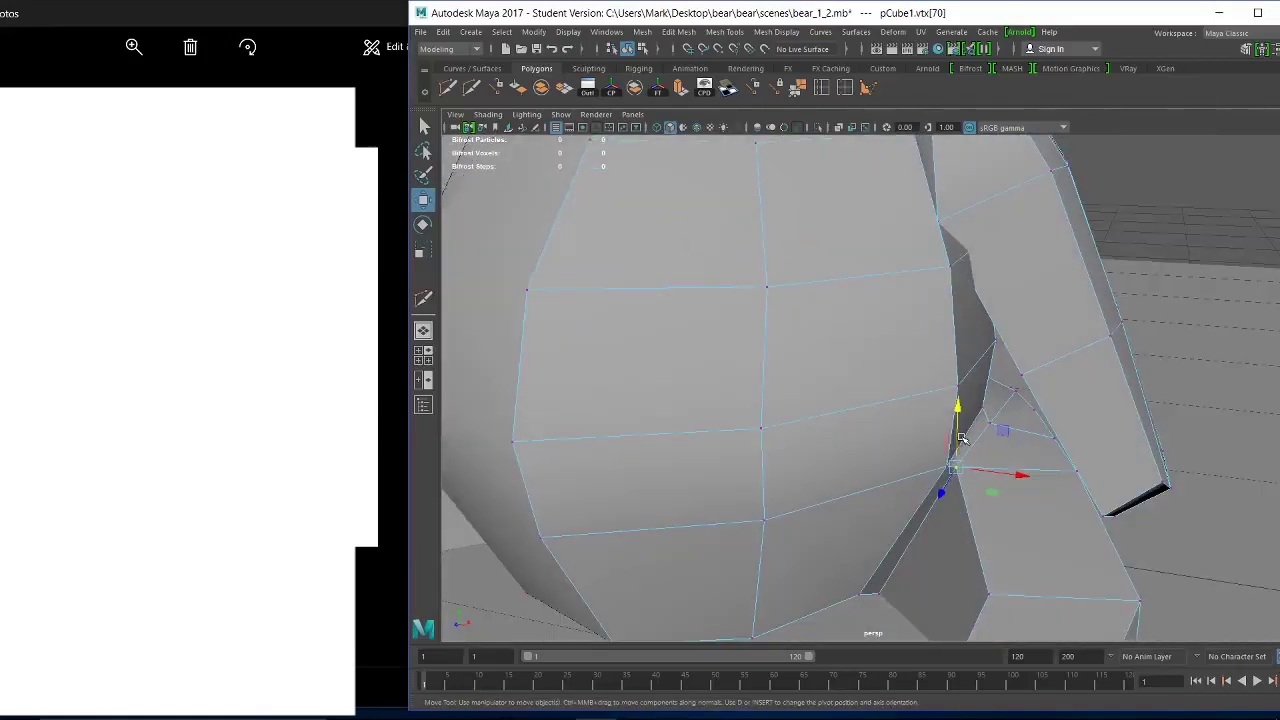
alt+drag(1009, 406, 1002, 403)
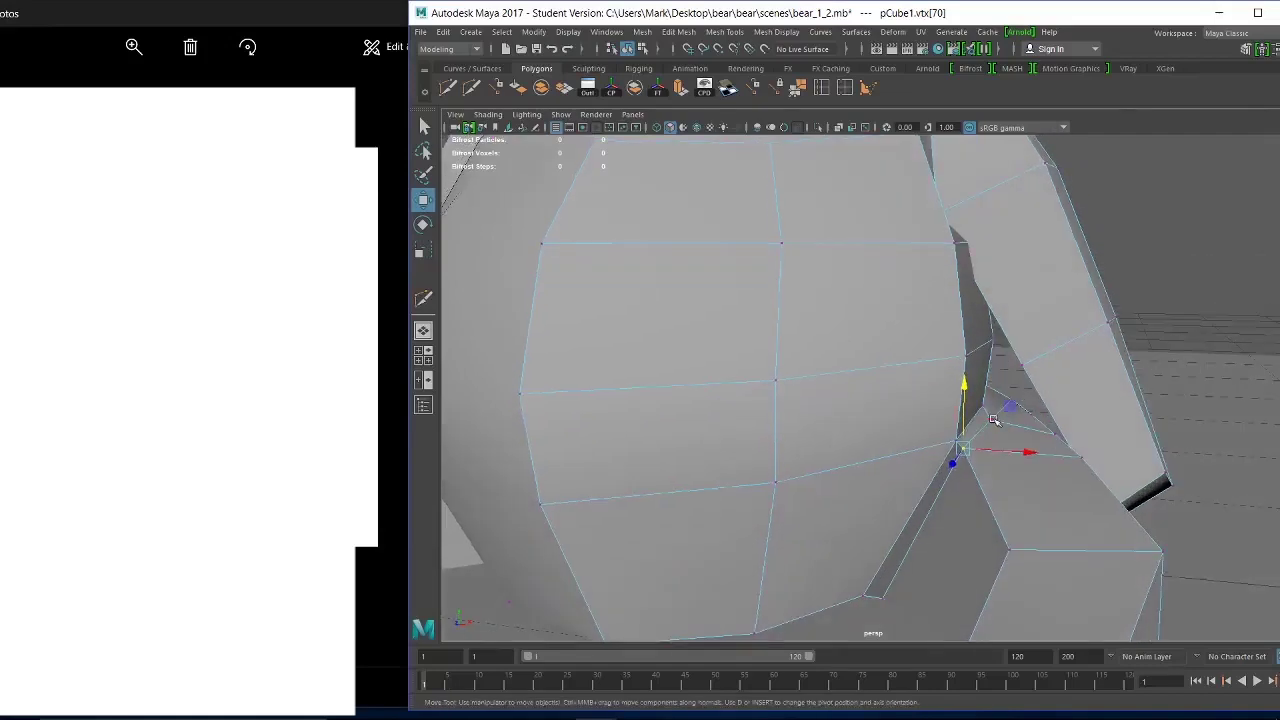
Shift the neighbouring hip vertex at the top of the leg under the arm sideways along the X axis.
click(993, 419)
alt+drag(1000, 450, 901, 463)
alt+right_drag(901, 463, 900, 557)
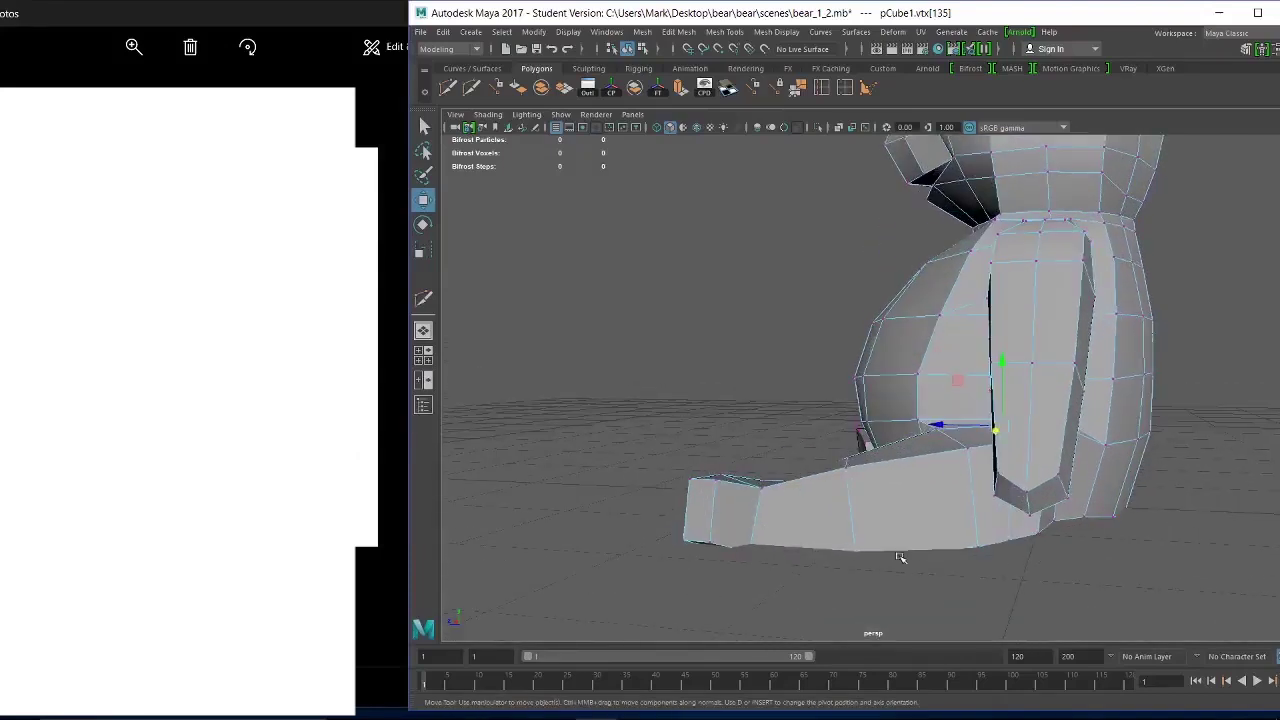
Slightly raise the upper and lower corner vertices at the tip of the foot, and the bottom belly vertex beside the inner thigh.
alt+drag(900, 558, 886, 480)
click(744, 437)
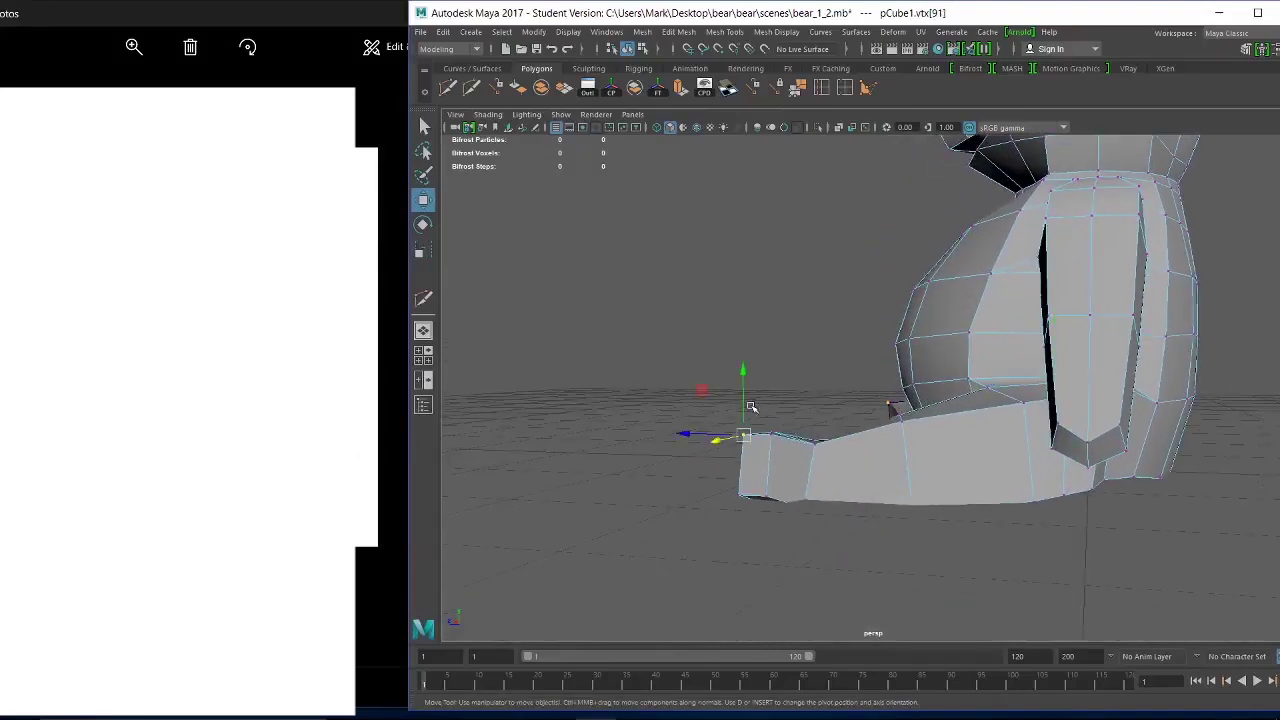
click(748, 416)
right_drag(764, 455, 705, 338)
drag(742, 411, 747, 401)
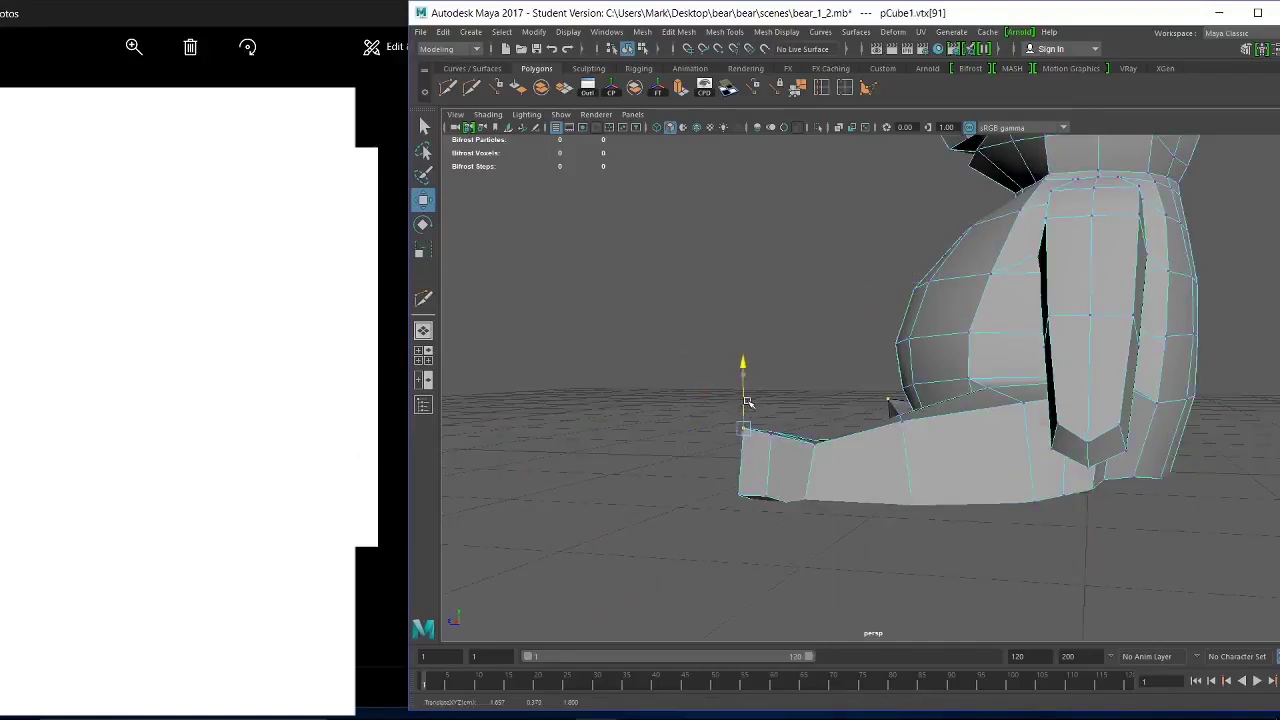
click(740, 494)
drag(738, 463, 739, 457)
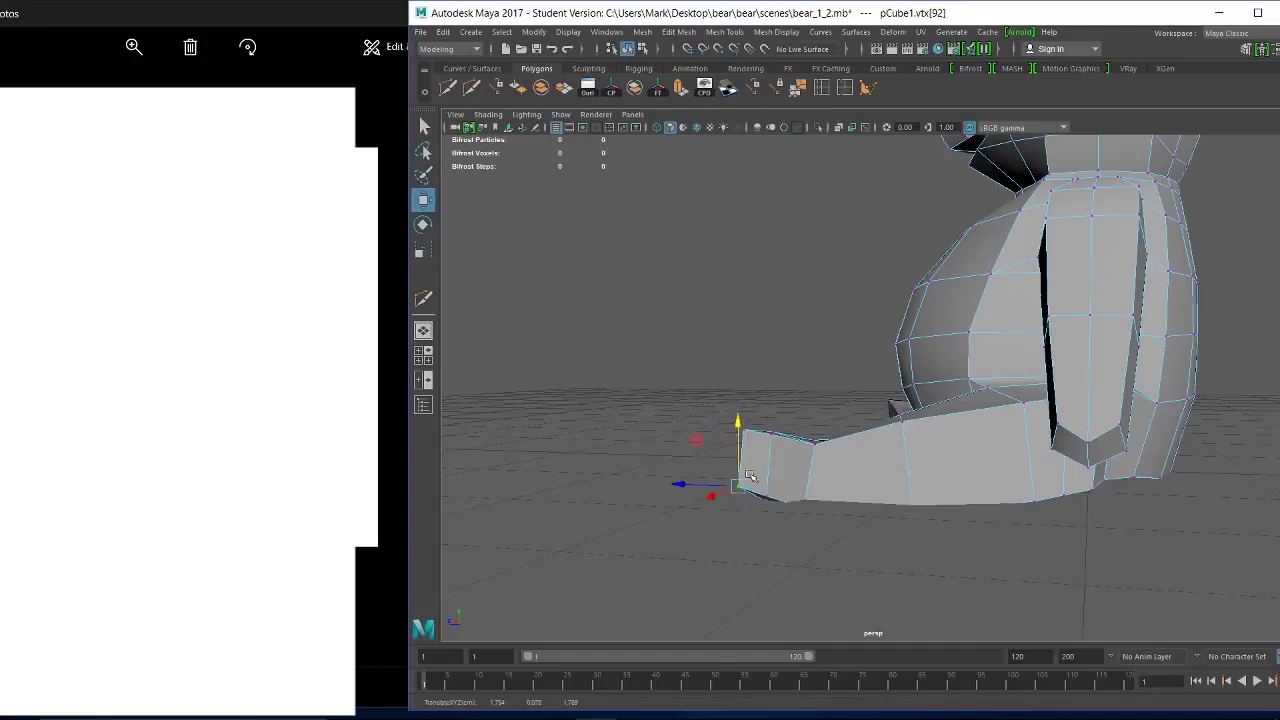
alt+drag(829, 466, 941, 462)
click(914, 472)
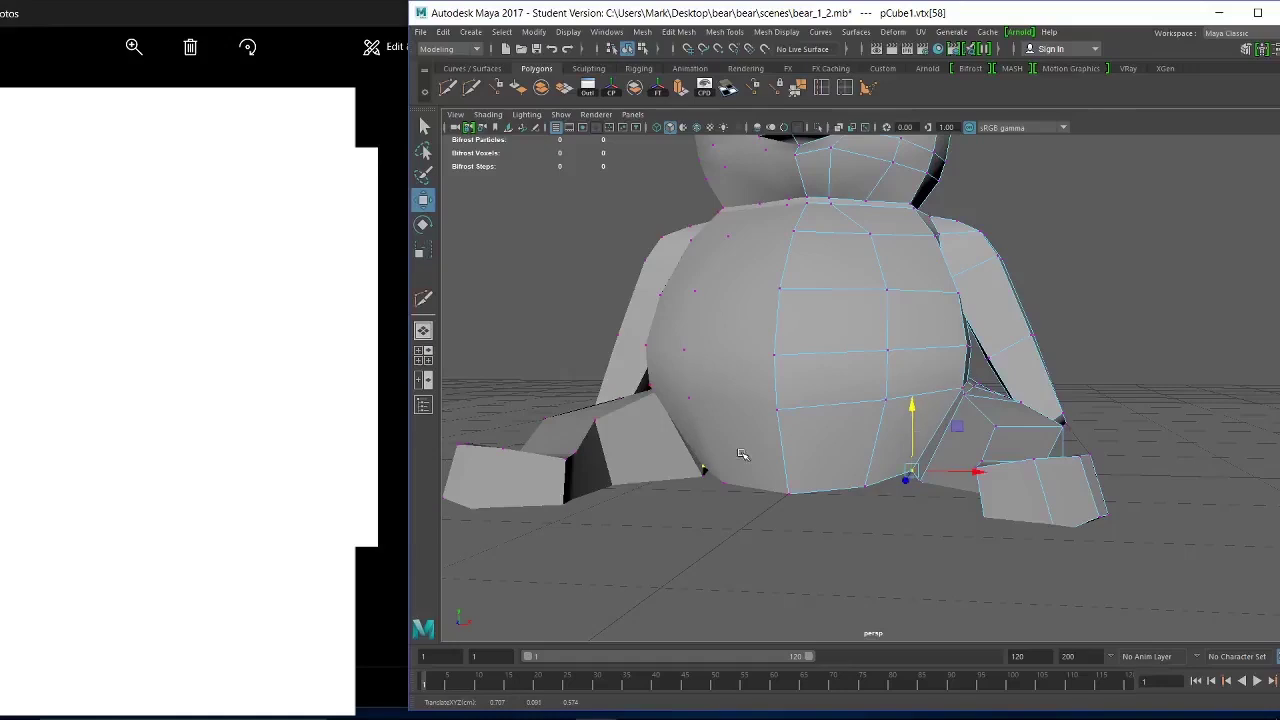
Move the mid-belly vertex and the upper chest vertex beside the centre line sideways along the X axis.
alt+right_drag(855, 369, 814, 366)
alt+drag(823, 367, 872, 365)
click(889, 362)
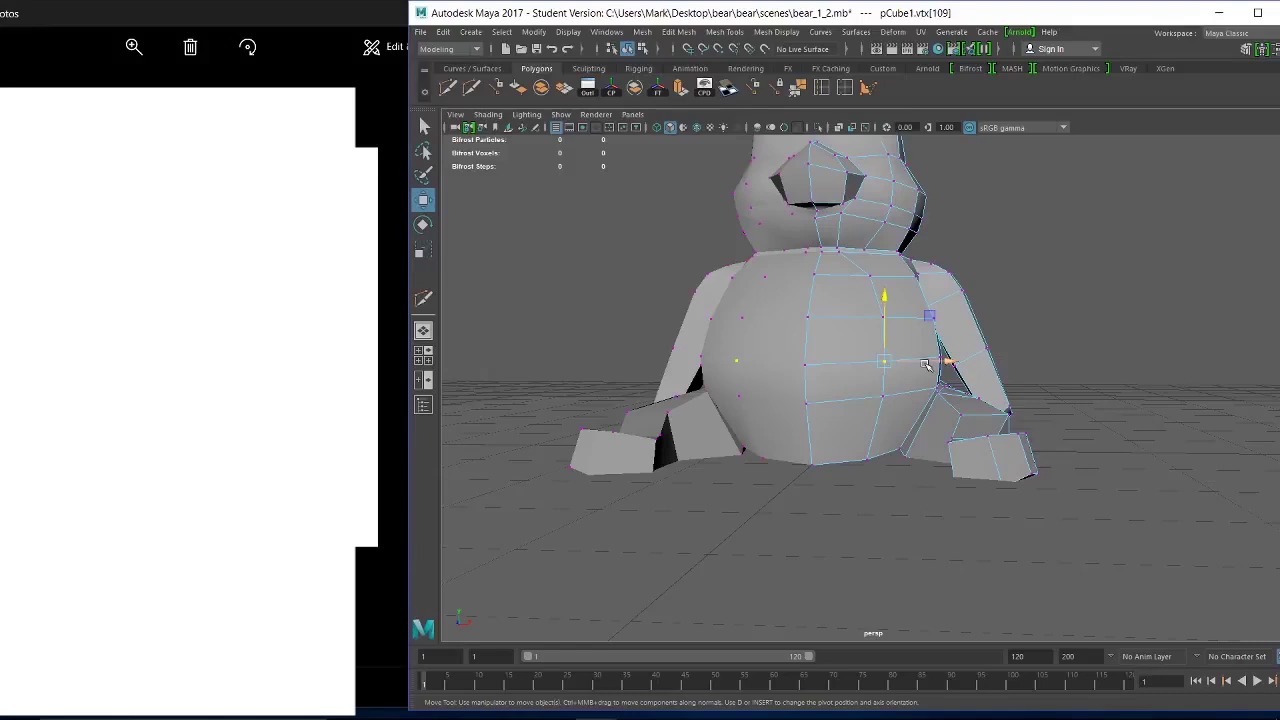
alt+middle_drag(906, 306, 870, 360)
alt+right_drag(870, 360, 892, 393)
click(829, 292)
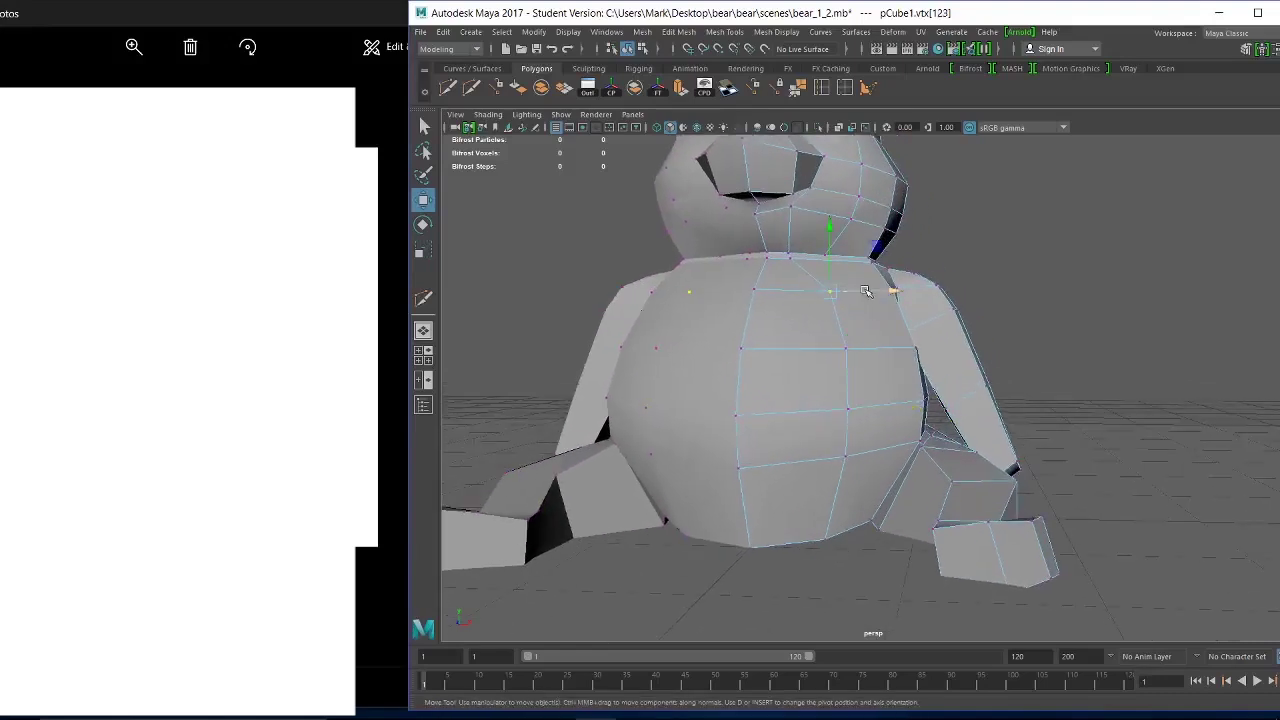
scroll(834, 314, up, 5)
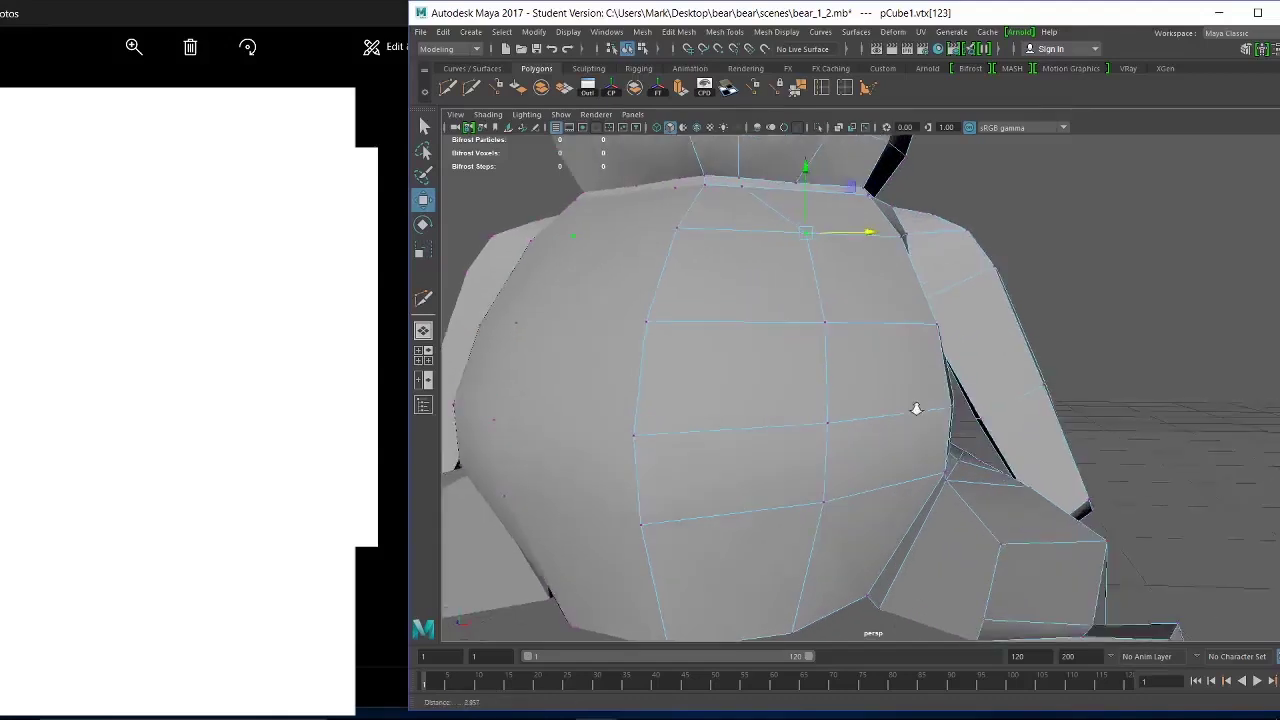
scroll(858, 263, down, 5)
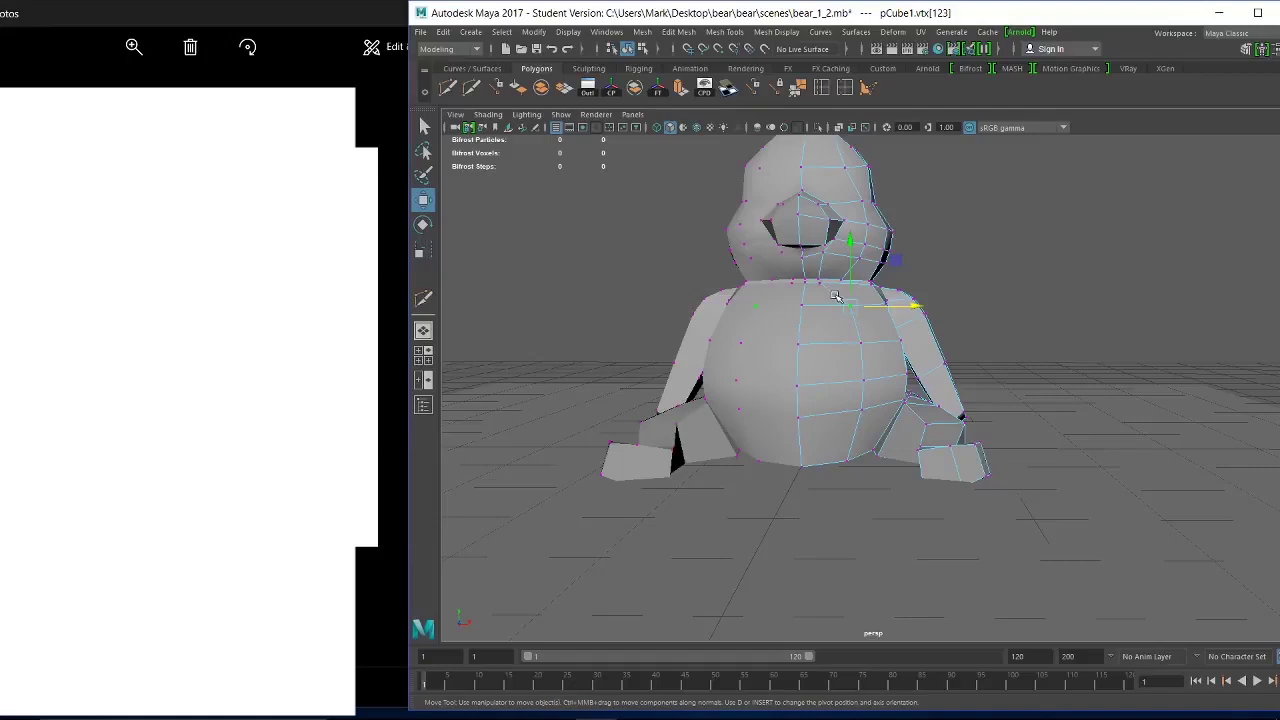
Delete the diagonal edge on the upper chest that runs from the chest vertex up to the neck.
shift+right_drag(836, 296, 836, 258)
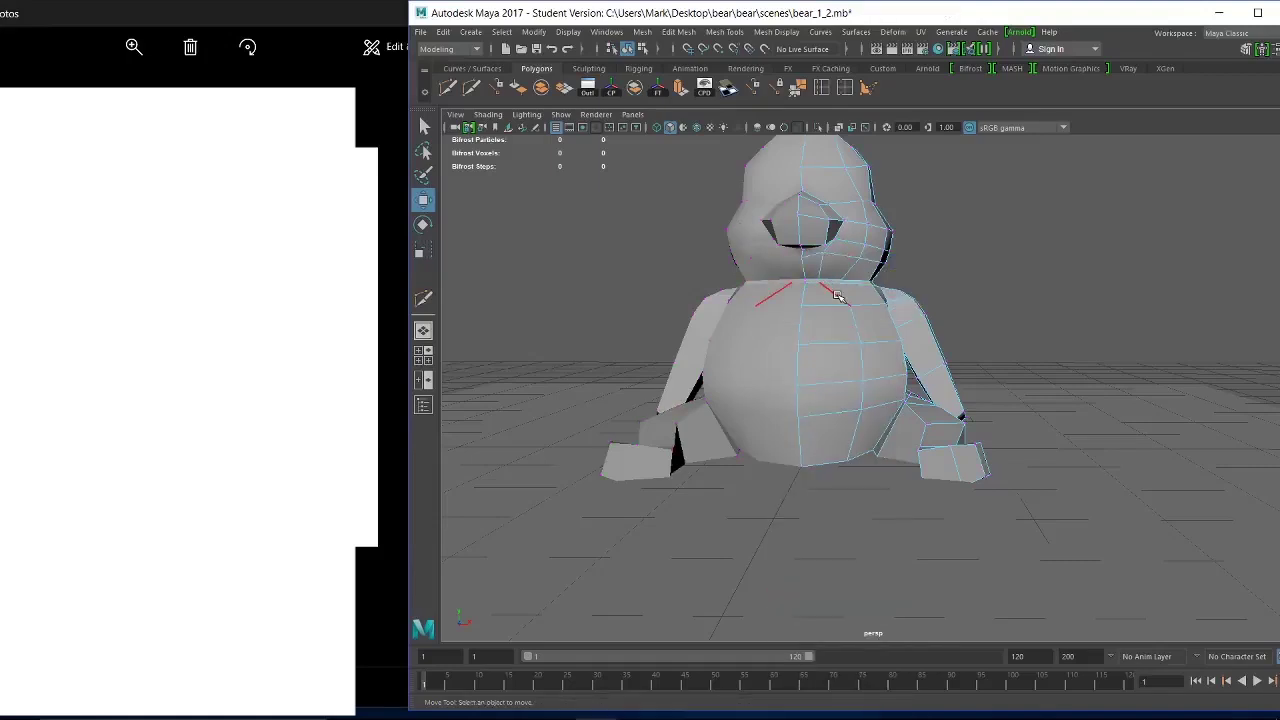
click(838, 296)
key(Delete)
Multi-Cut a new edge from the upper chest vertex straight up to the head's edge line at the neck.
click(423, 298)
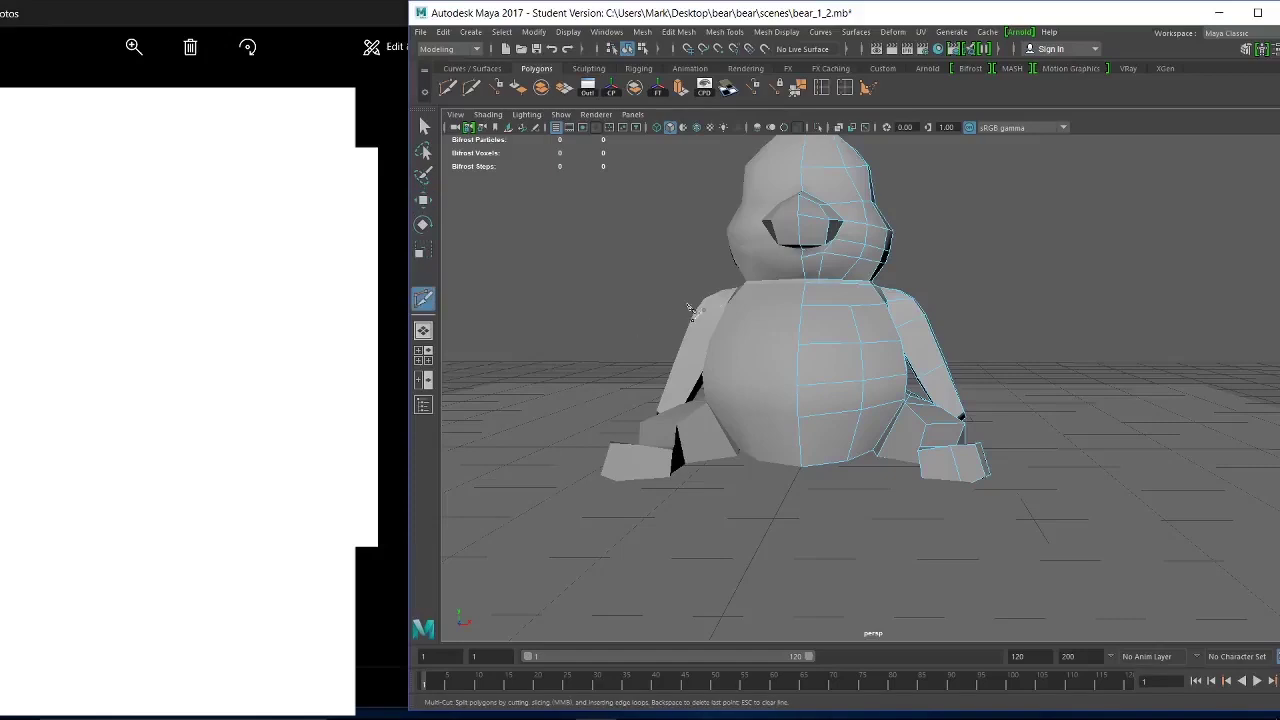
alt+right_drag(786, 274, 830, 366)
alt+middle_drag(830, 366, 754, 483)
alt+right_drag(754, 483, 920, 546)
alt+middle_drag(704, 368, 864, 446)
key(super)
key(super)
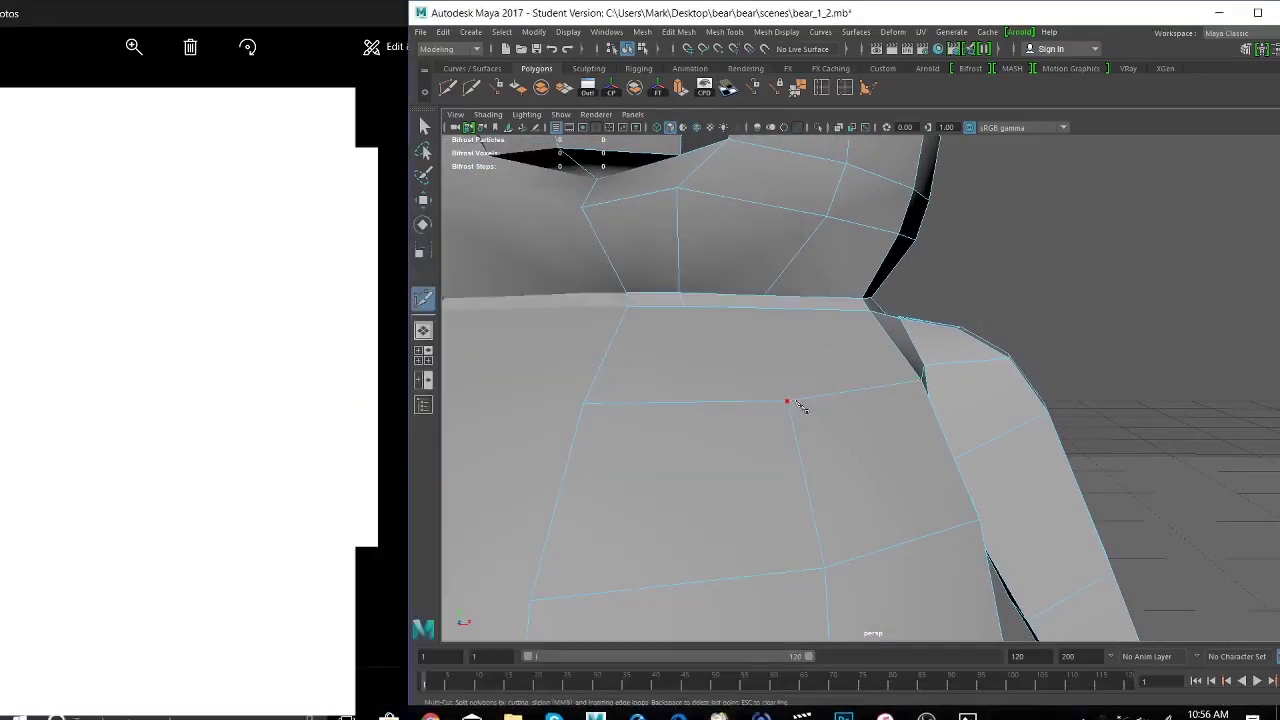
click(789, 401)
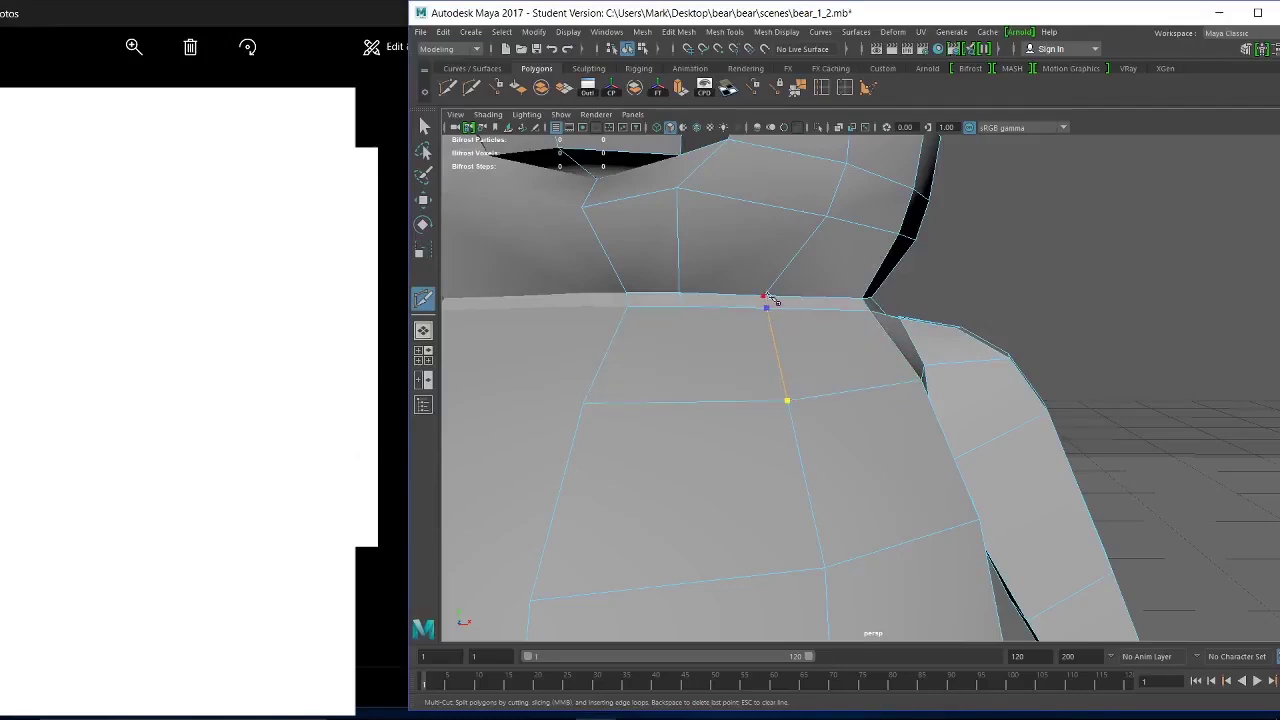
click(766, 298)
key(Return)
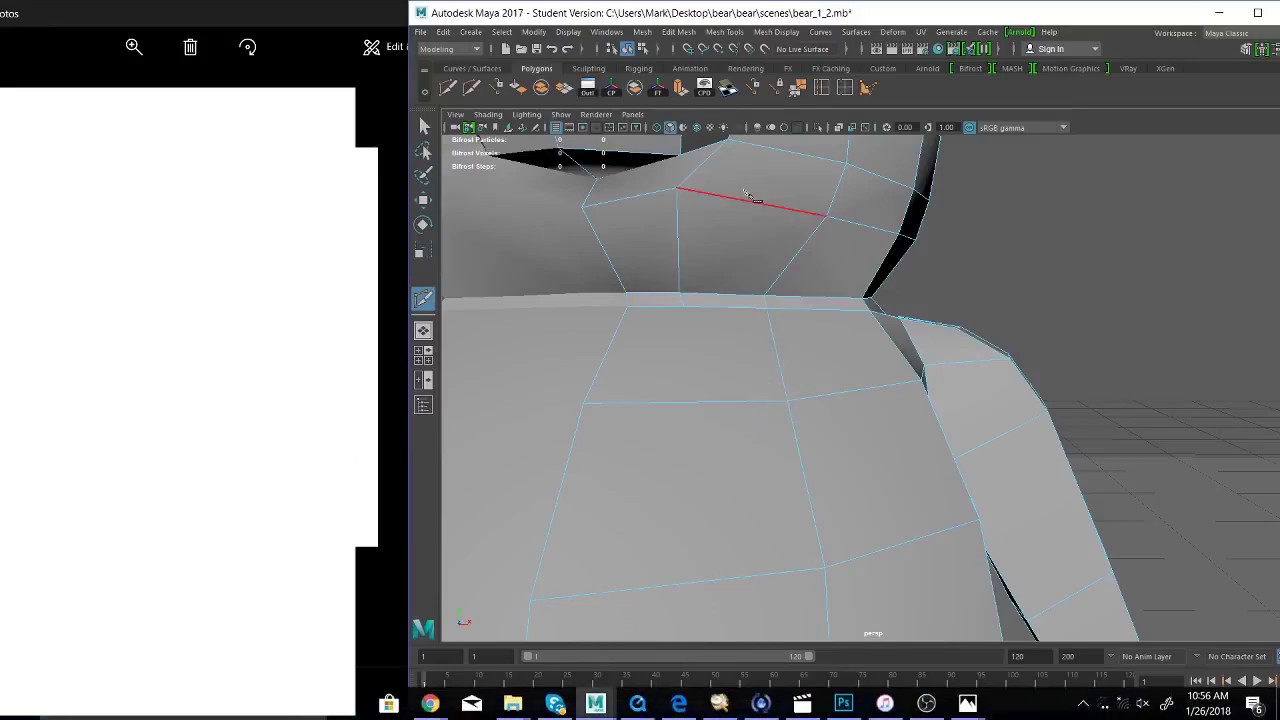
Examine the whole bear from the front and side to check the shape of the body, arms and legs.
key(f)
alt+drag(790, 305, 842, 322)
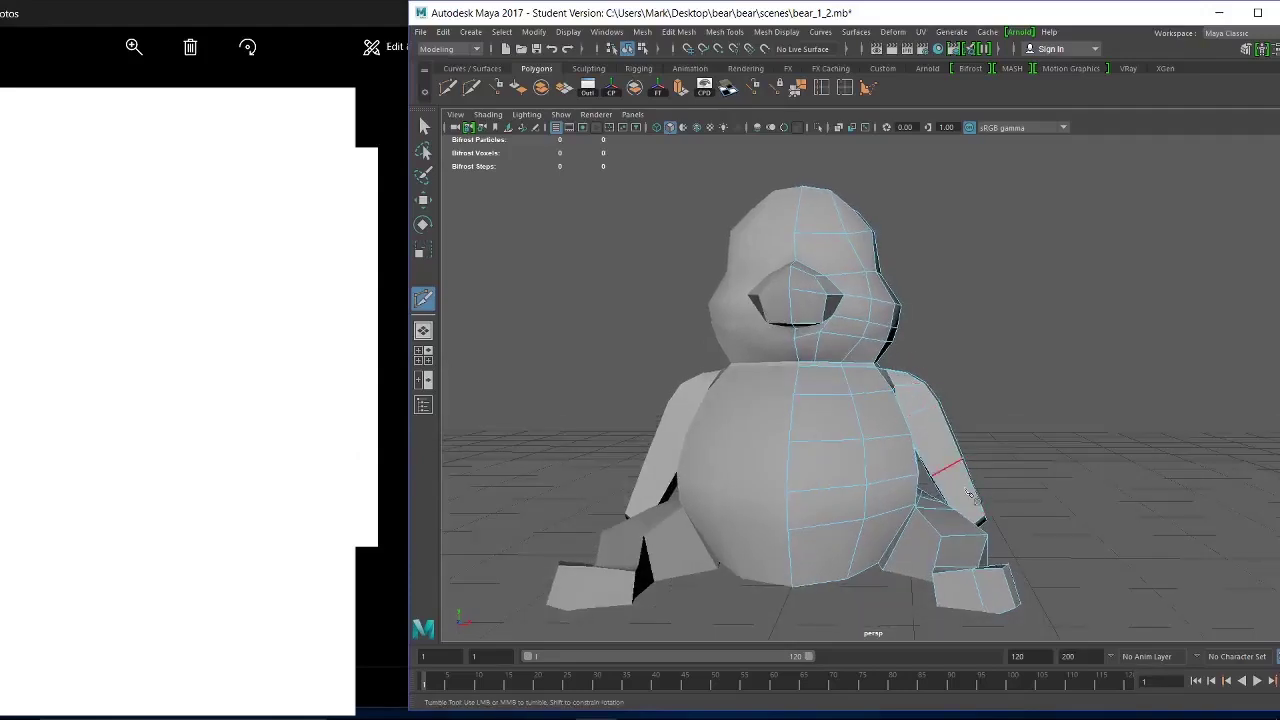
alt+drag(940, 455, 757, 443)
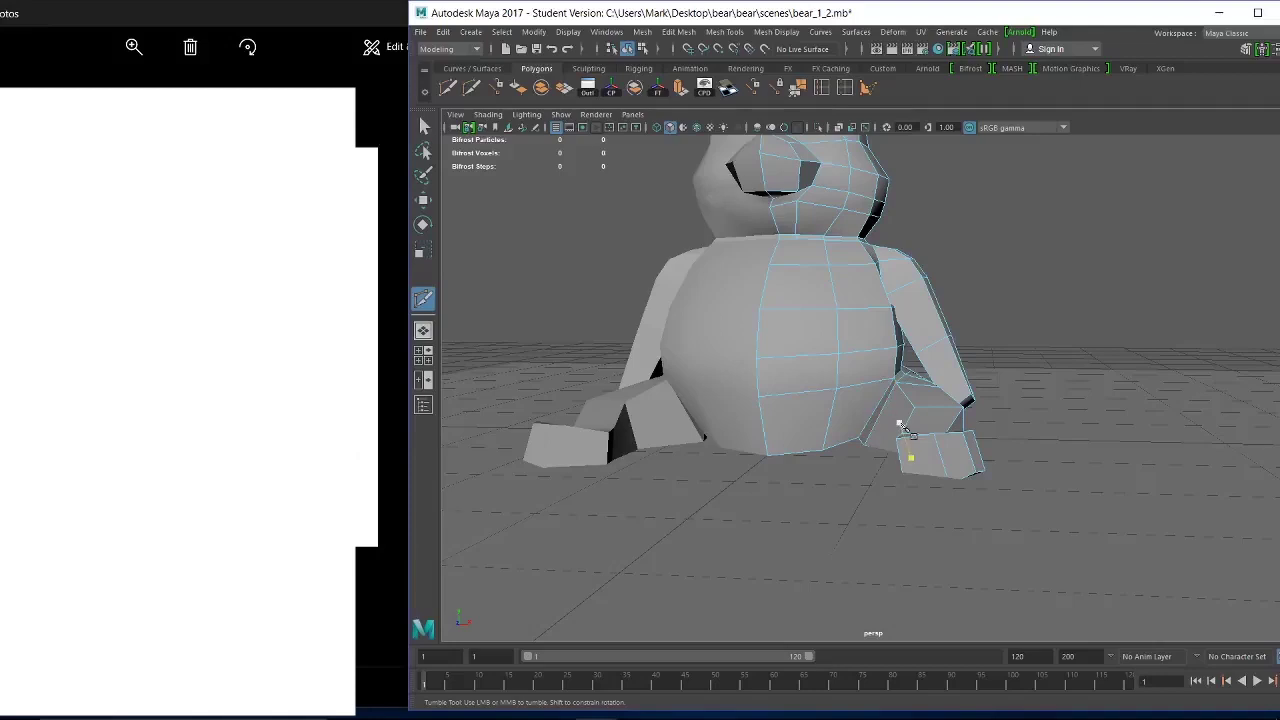
alt+drag(983, 460, 595, 487)
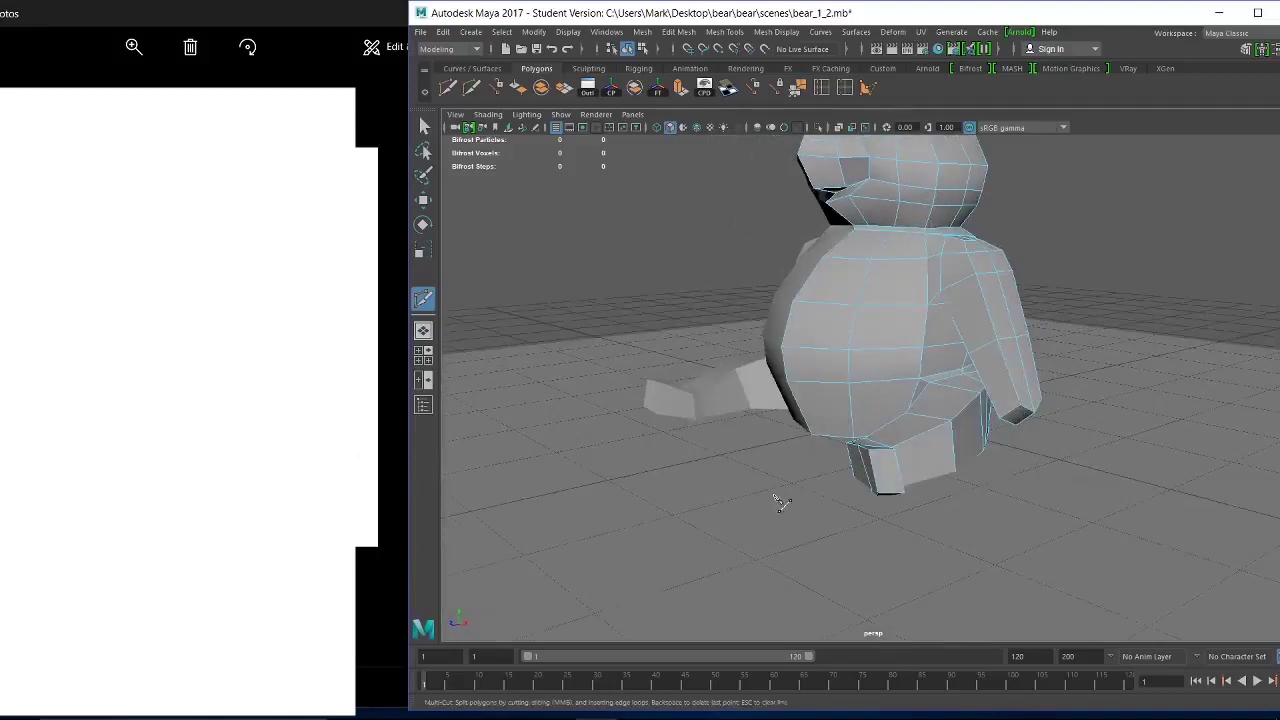
alt+drag(777, 503, 888, 474)
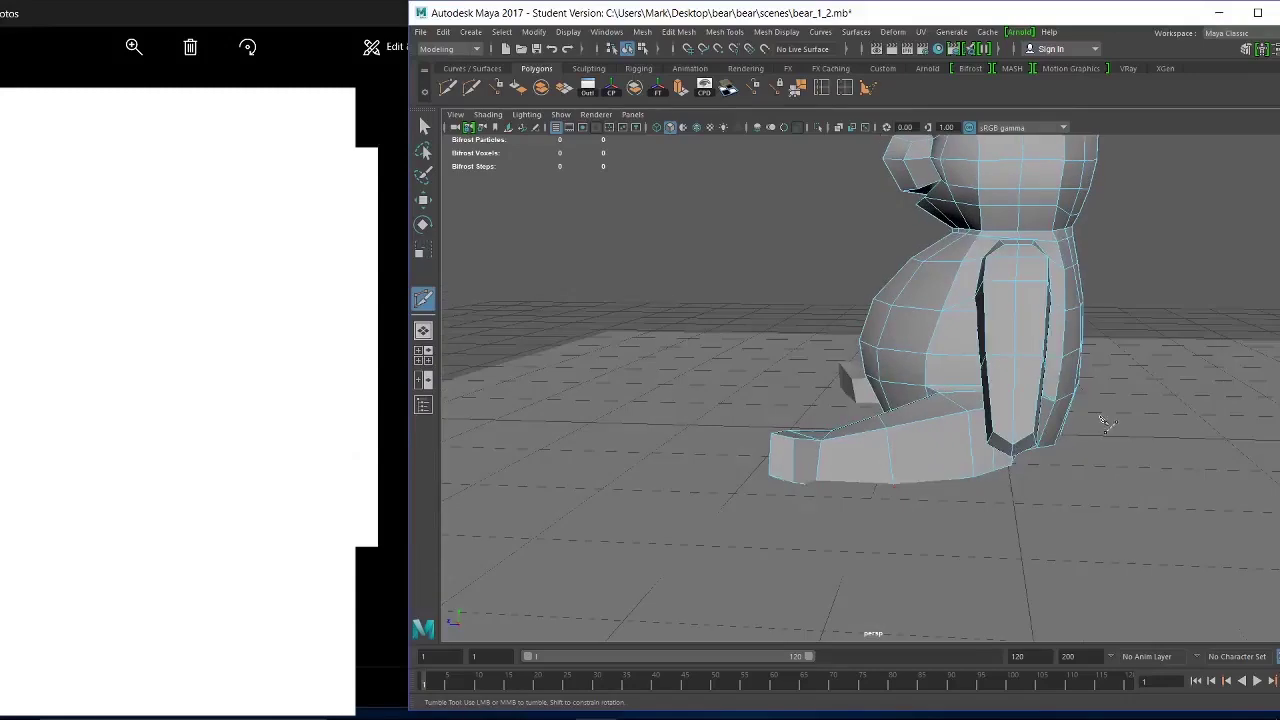
alt+drag(1107, 424, 980, 427)
alt+drag(1095, 470, 1085, 498)
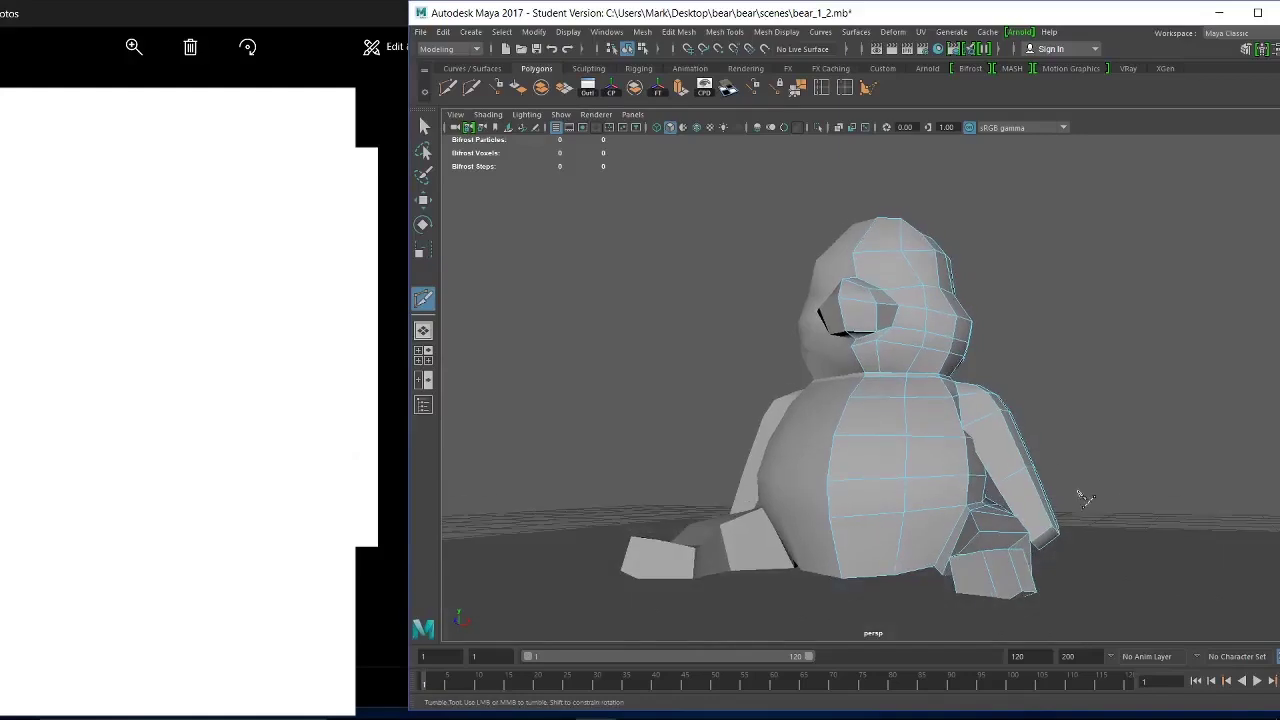
Move the front armpit vertex slightly outward along the X axis.
alt+drag(995, 410, 968, 414)
alt+right_drag(968, 414, 1020, 470)
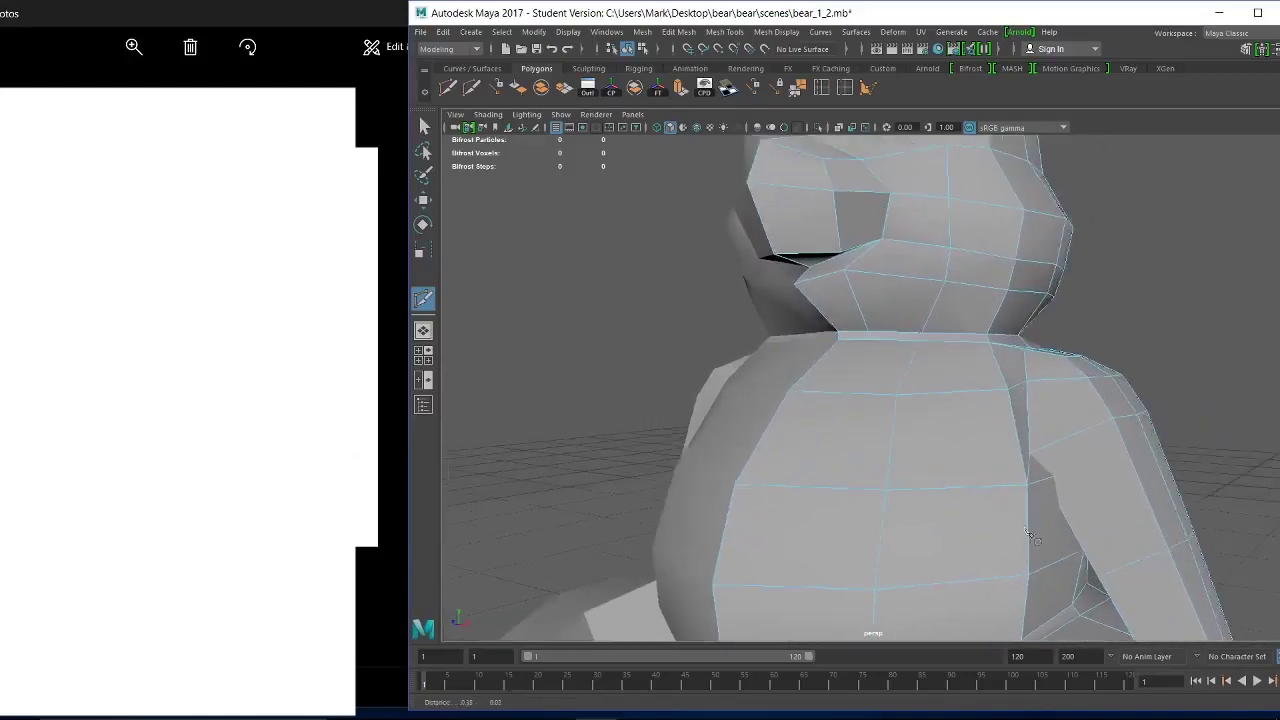
alt+drag(1020, 470, 938, 456)
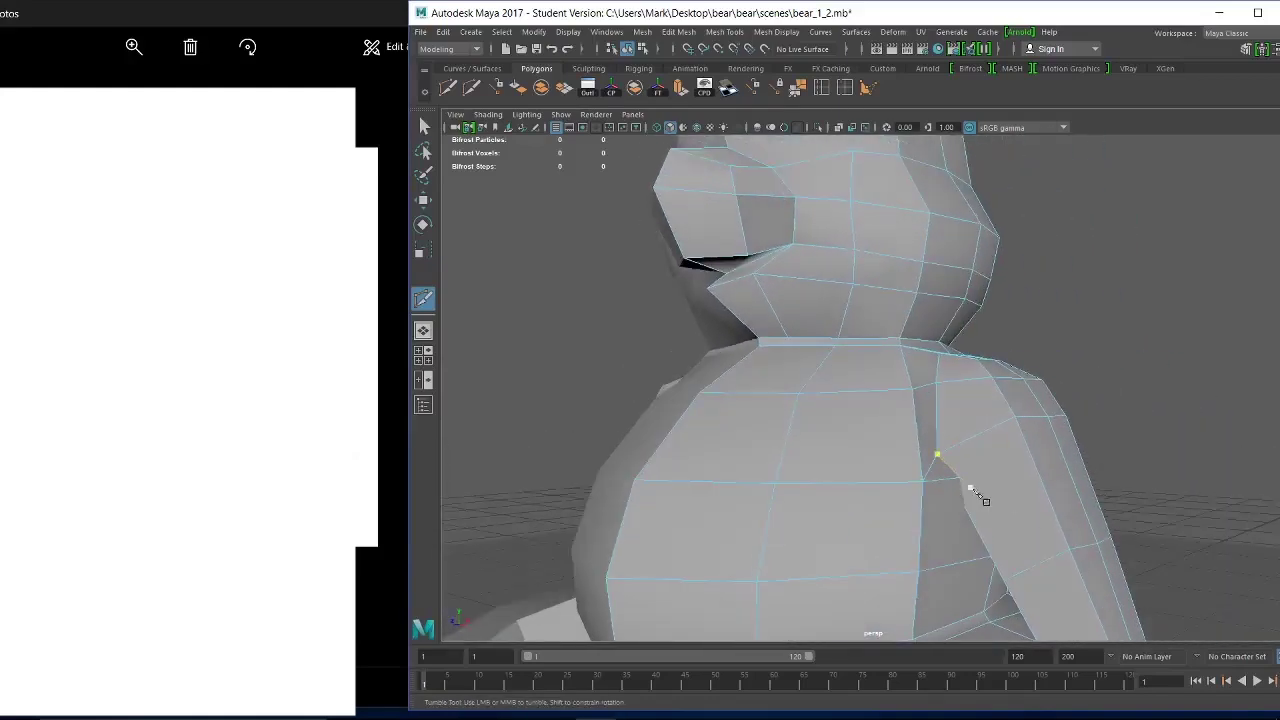
alt+drag(984, 500, 944, 485)
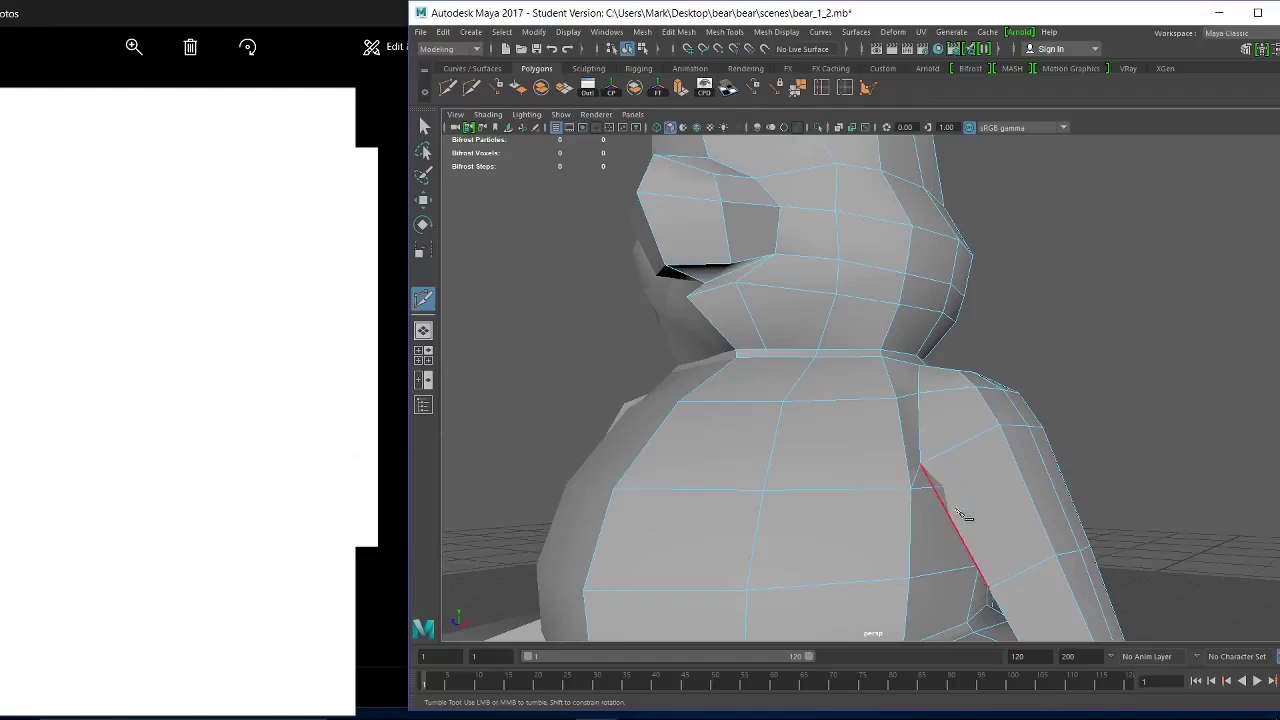
key(w)
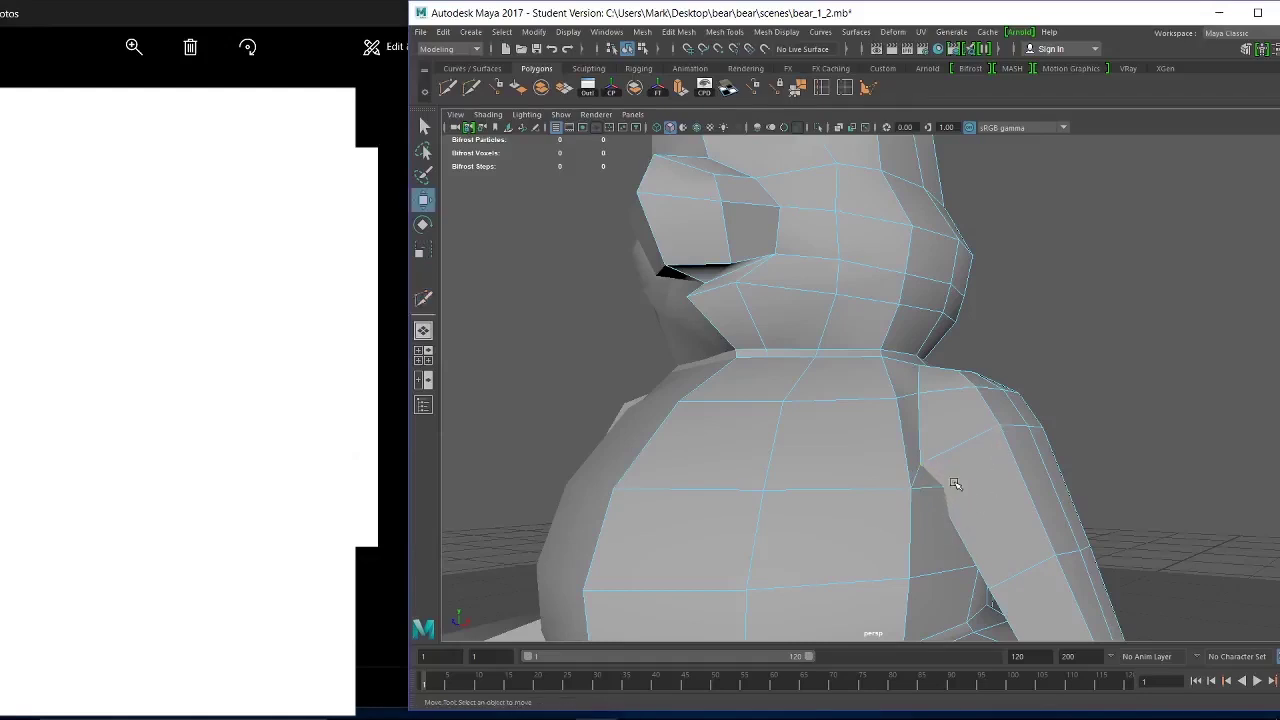
right_drag(940, 461, 885, 338)
click(920, 467)
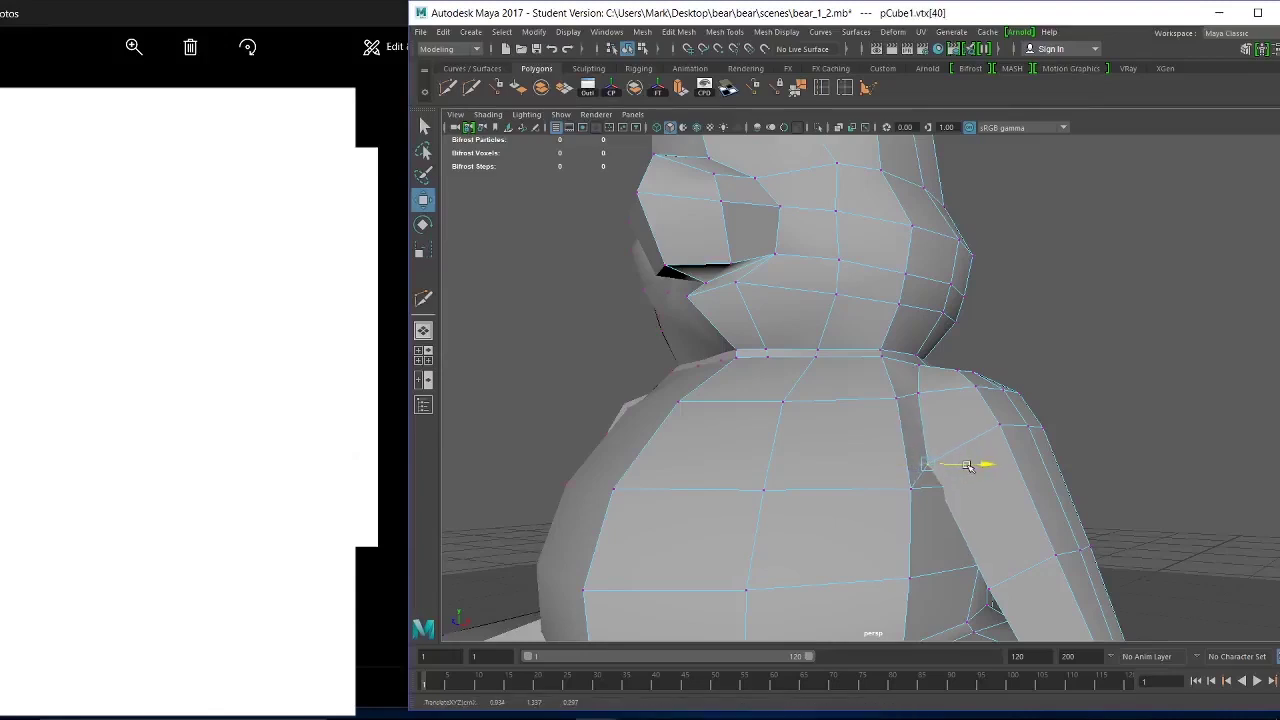
drag(958, 465, 964, 470)
Raise the centre forehead vertex above the snout along the Y axis.
scroll(954, 474, down, 3)
alt+drag(875, 451, 935, 460)
alt+middle_drag(830, 400, 929, 449)
alt+right_drag(929, 449, 786, 389)
mouse_move(799, 411)
alt+mouse_down()
mouse_move(831, 403)
mouse_move(820, 406)
alt+mouse_up()
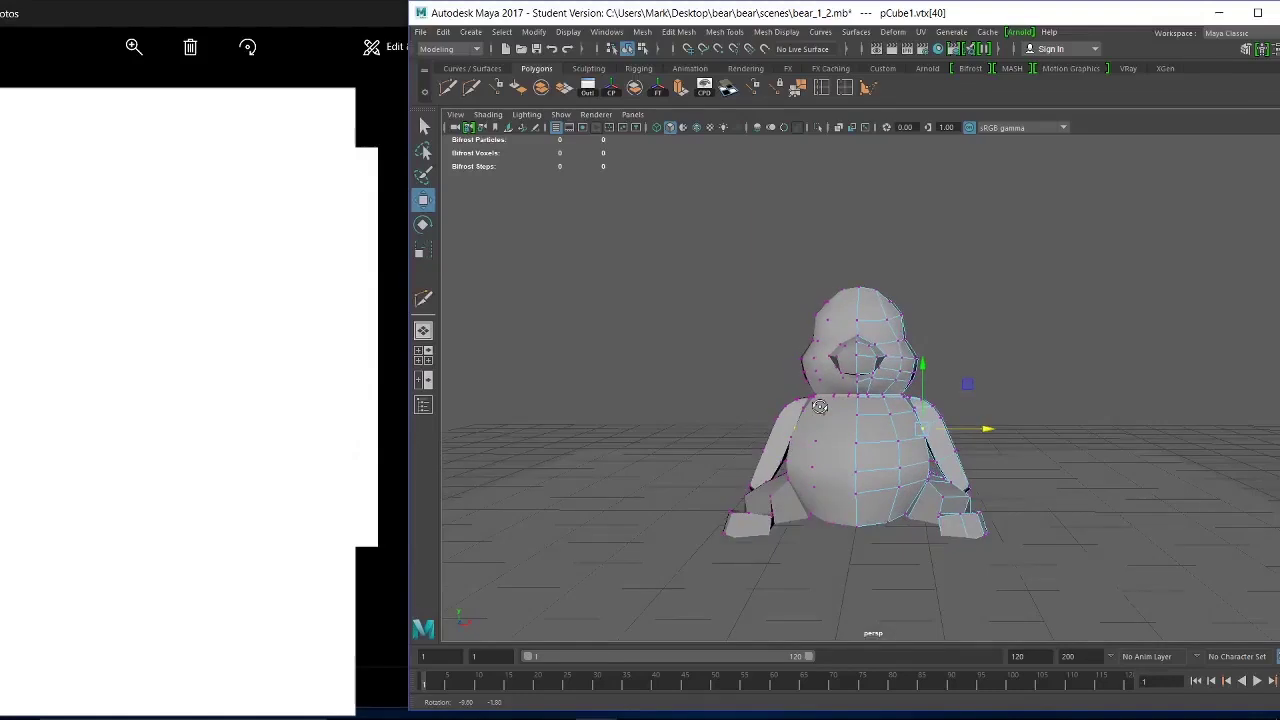
alt+drag(819, 406, 819, 408)
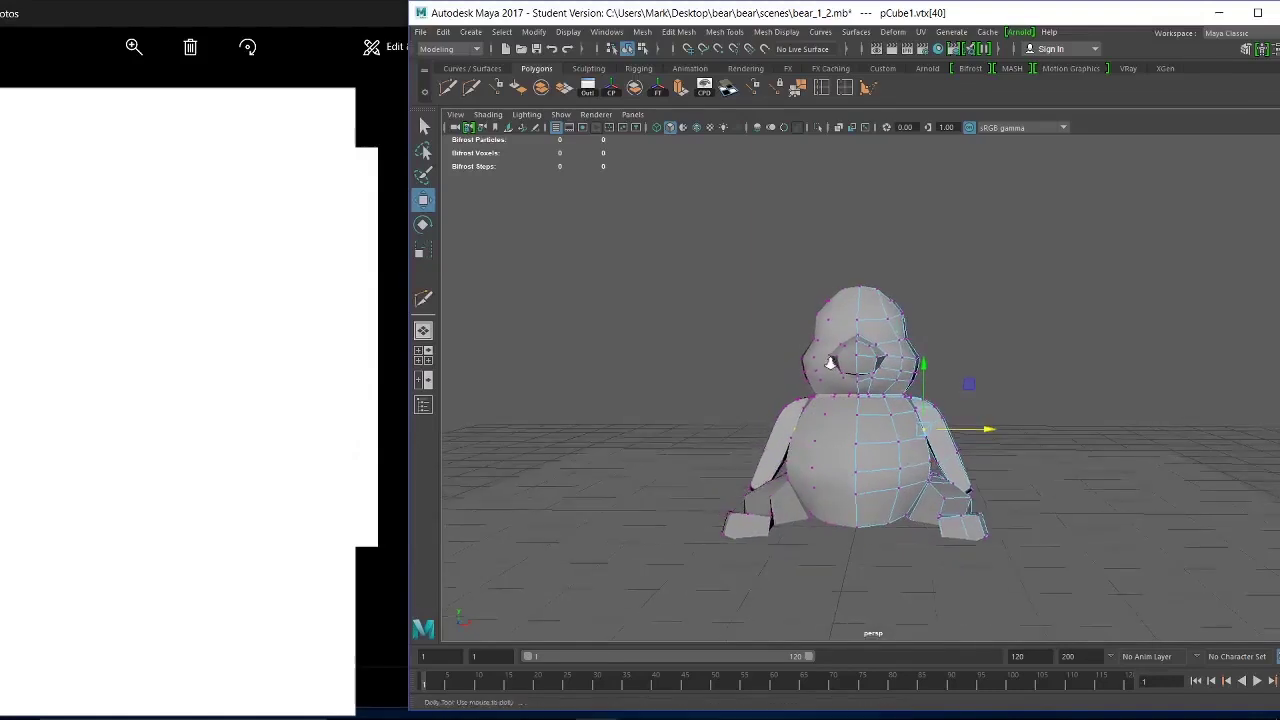
alt+right_drag(819, 406, 887, 367)
click(882, 324)
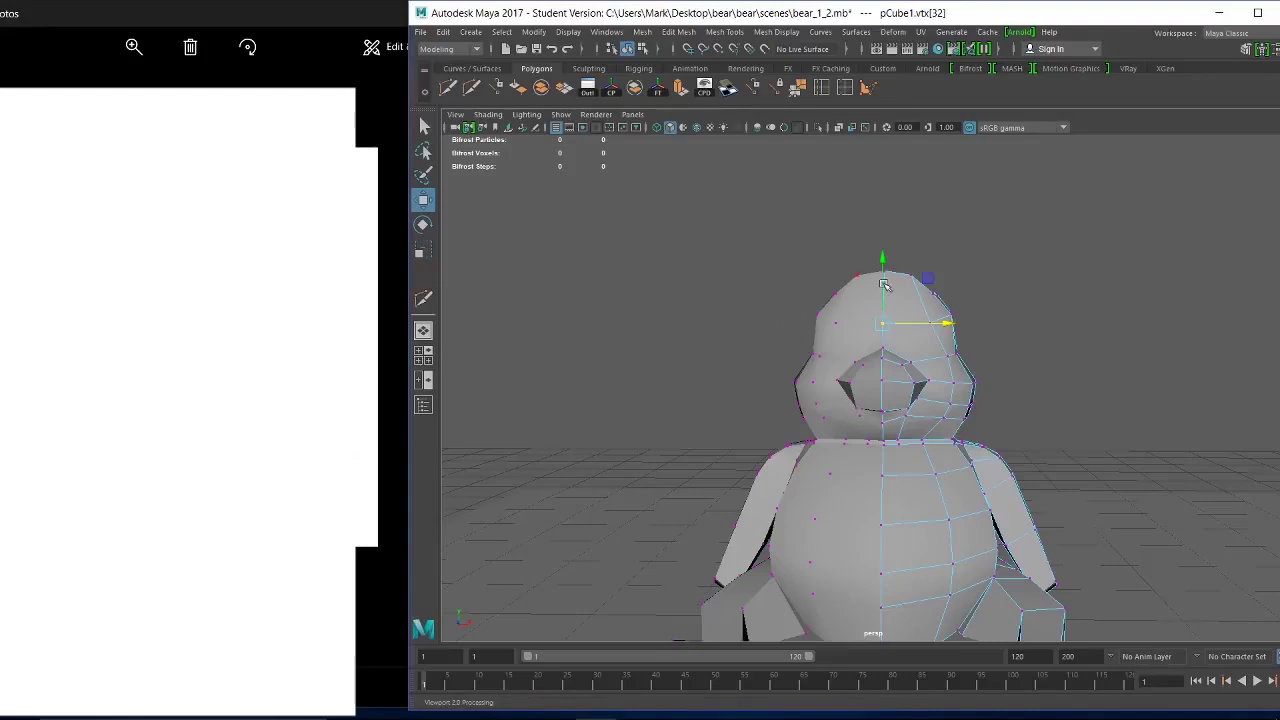
drag(886, 290, 891, 270)
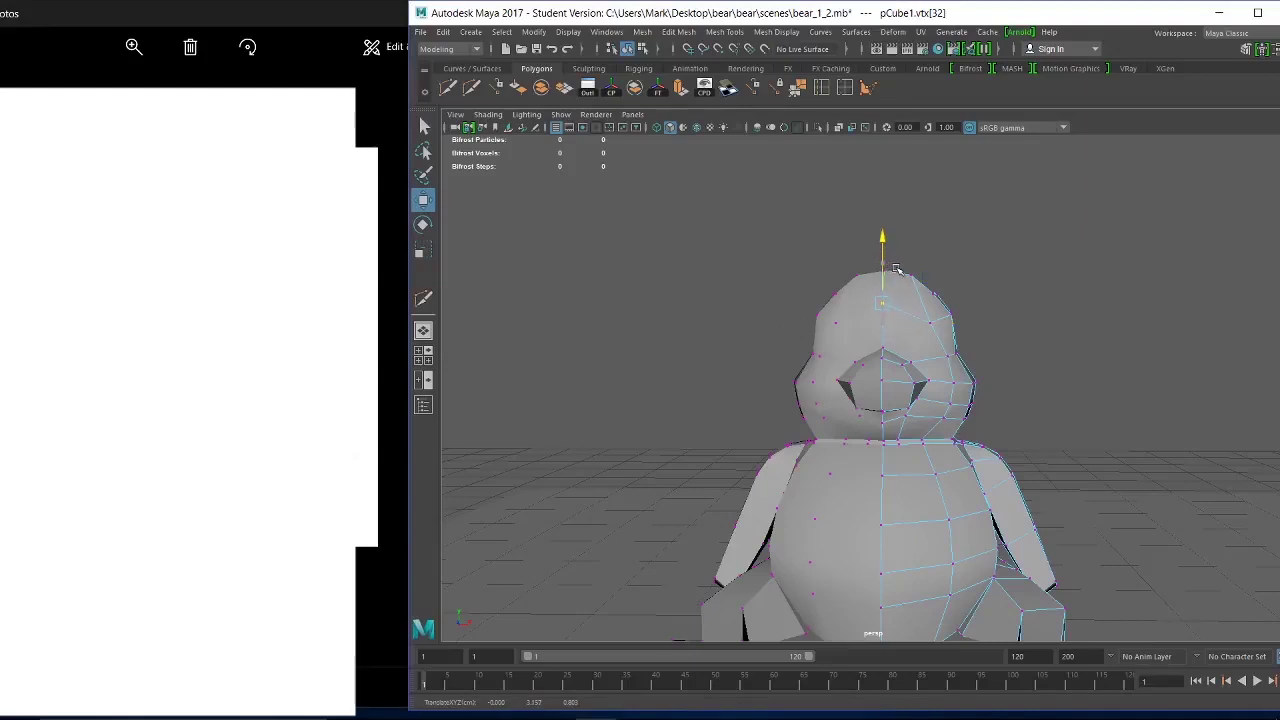
drag(896, 268, 896, 268)
Move the outer forehead vertex slightly outward along the X axis and lower the centre forehead vertex a little along Y.
click(929, 315)
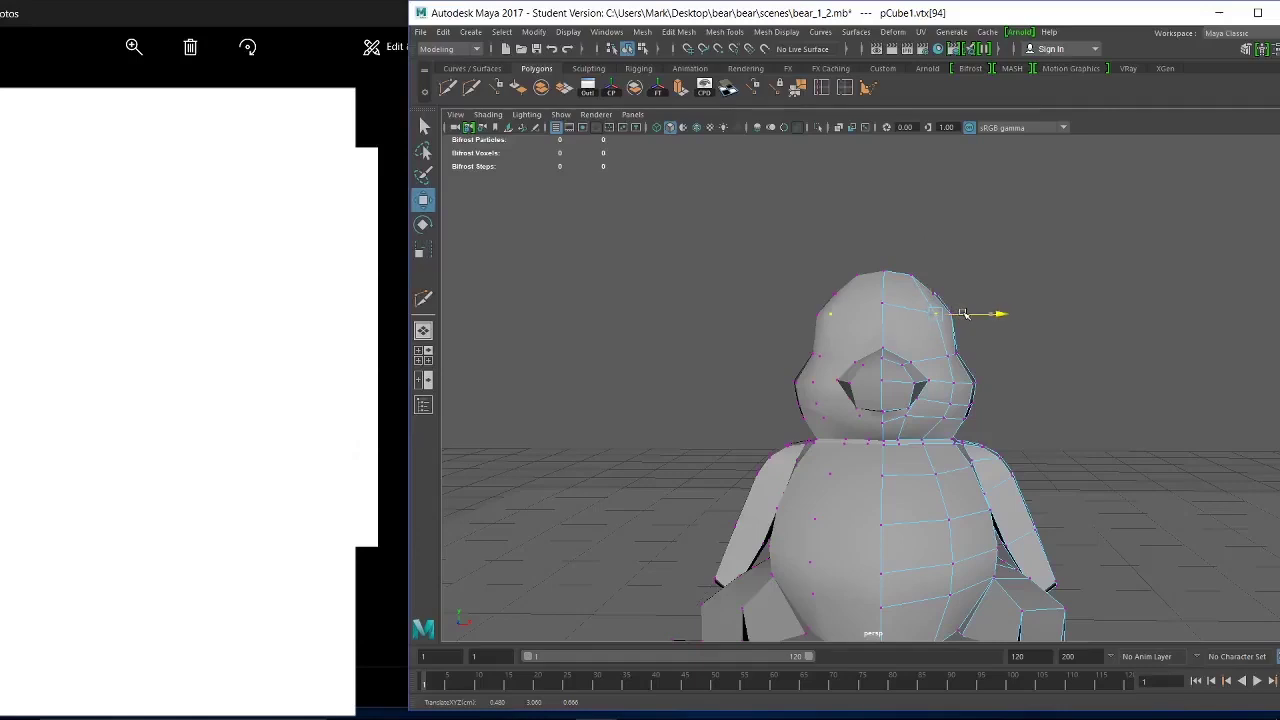
alt+drag(972, 336, 826, 357)
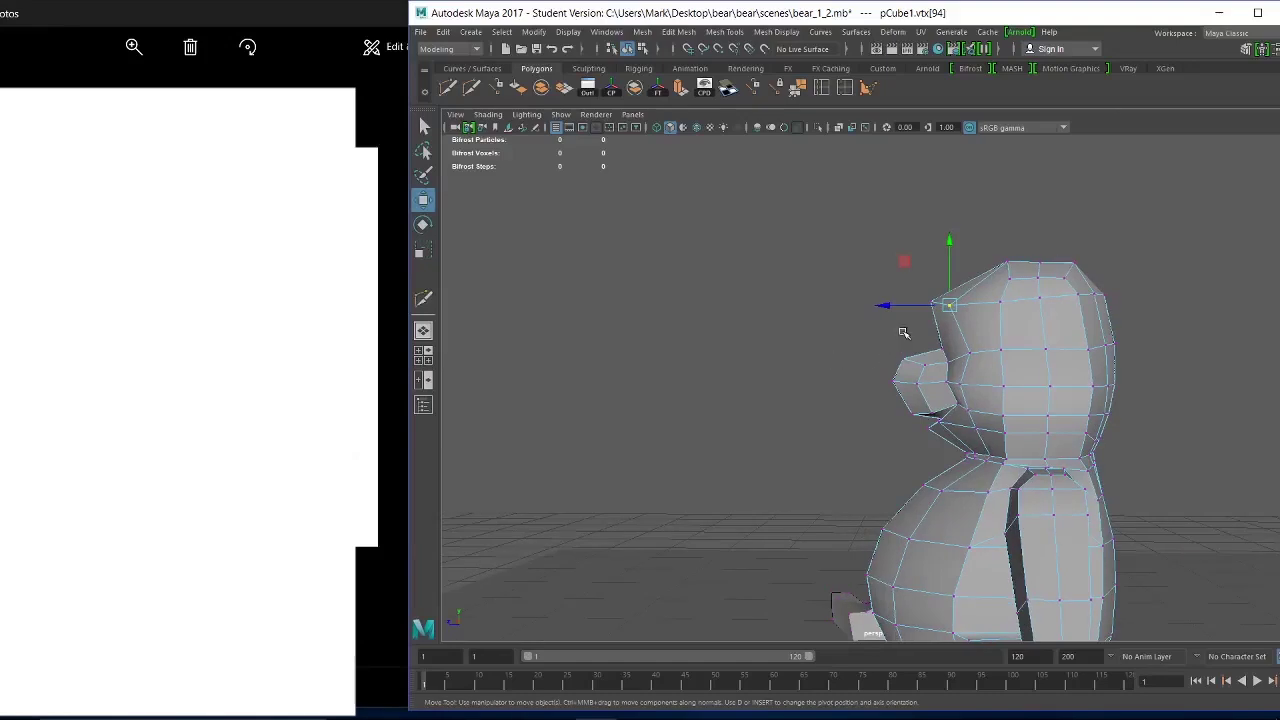
drag(936, 318, 950, 323)
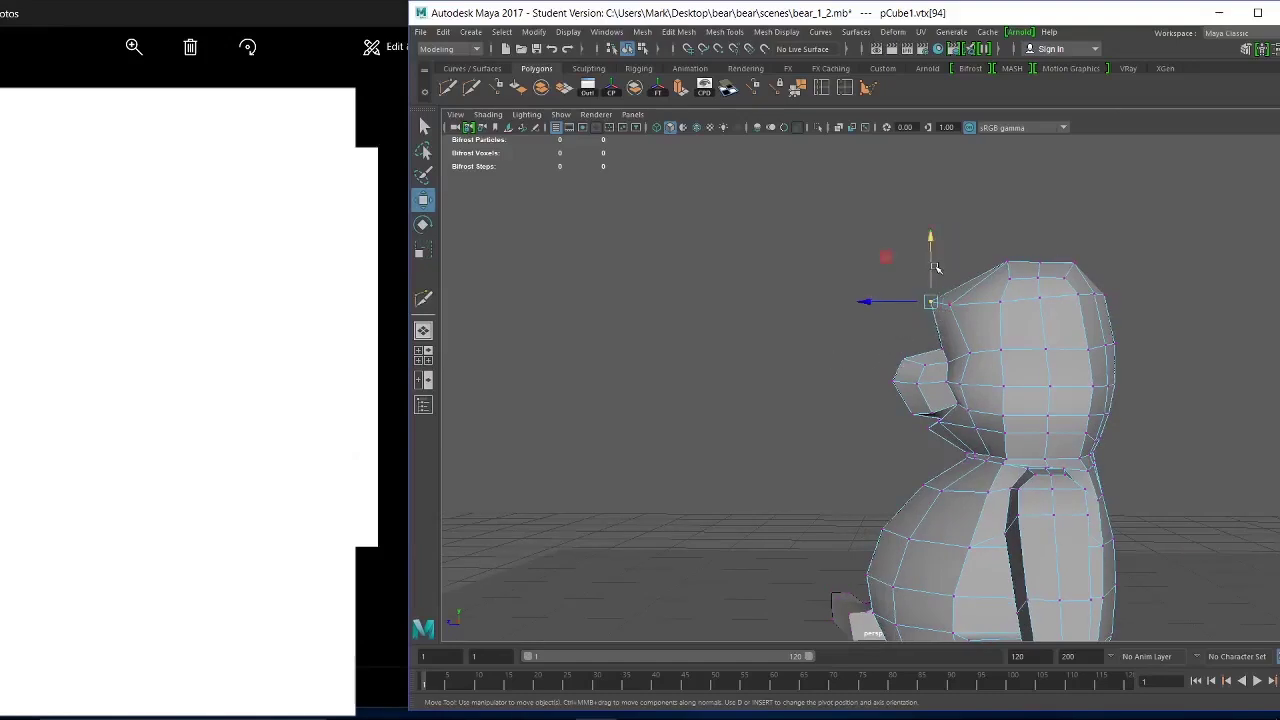
drag(931, 266, 930, 272)
alt+drag(975, 341, 971, 345)
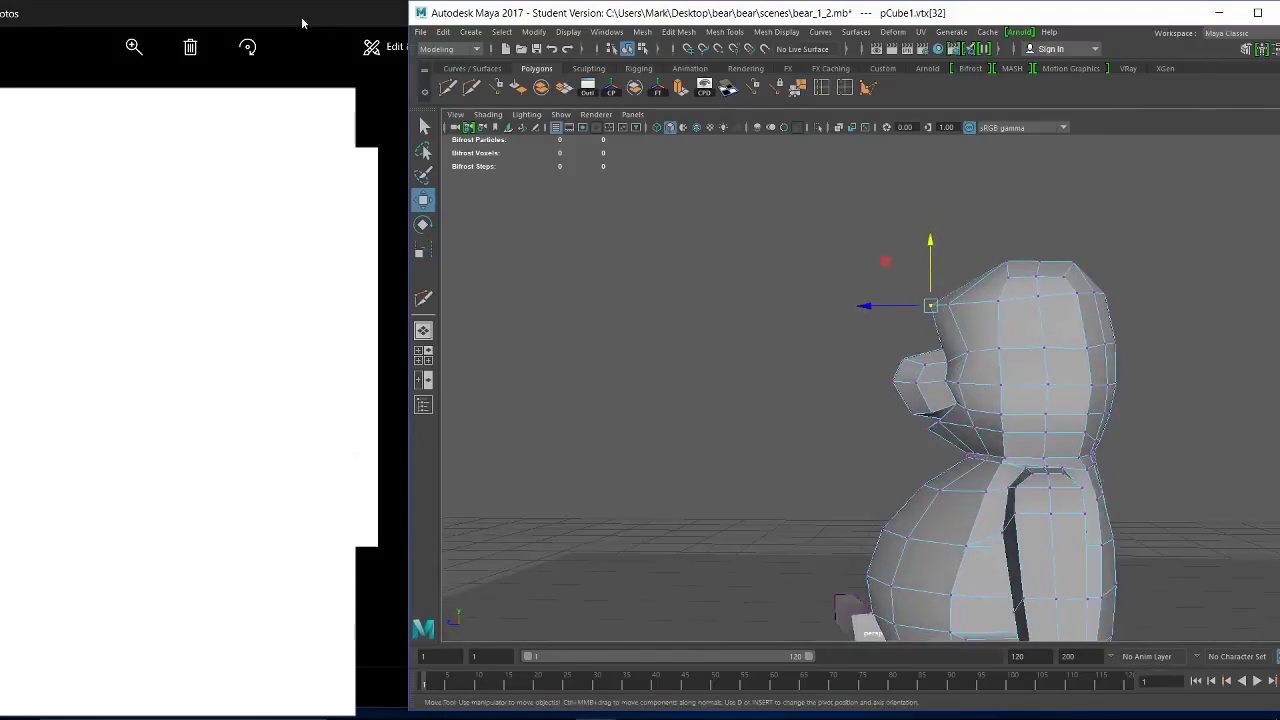
Minimise the reference image window and lower the centre and outer front forehead vertices together slightly along the Y axis.
click(348, 26)
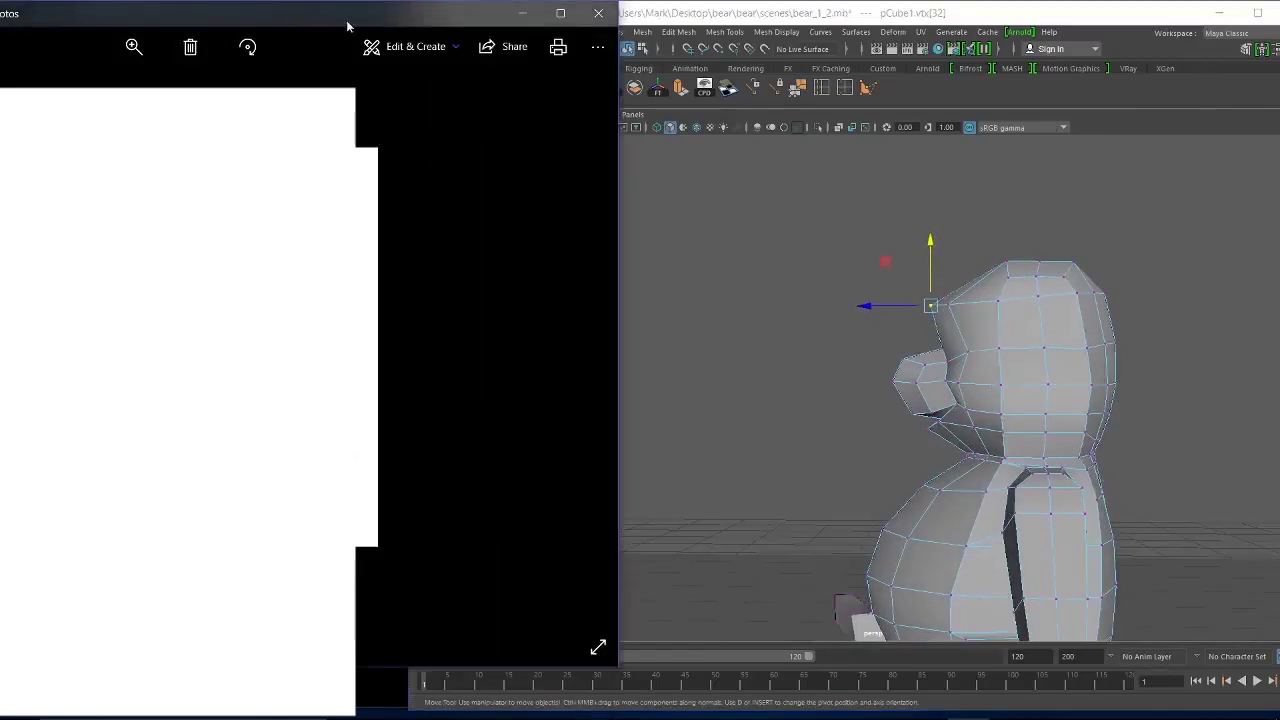
click(522, 13)
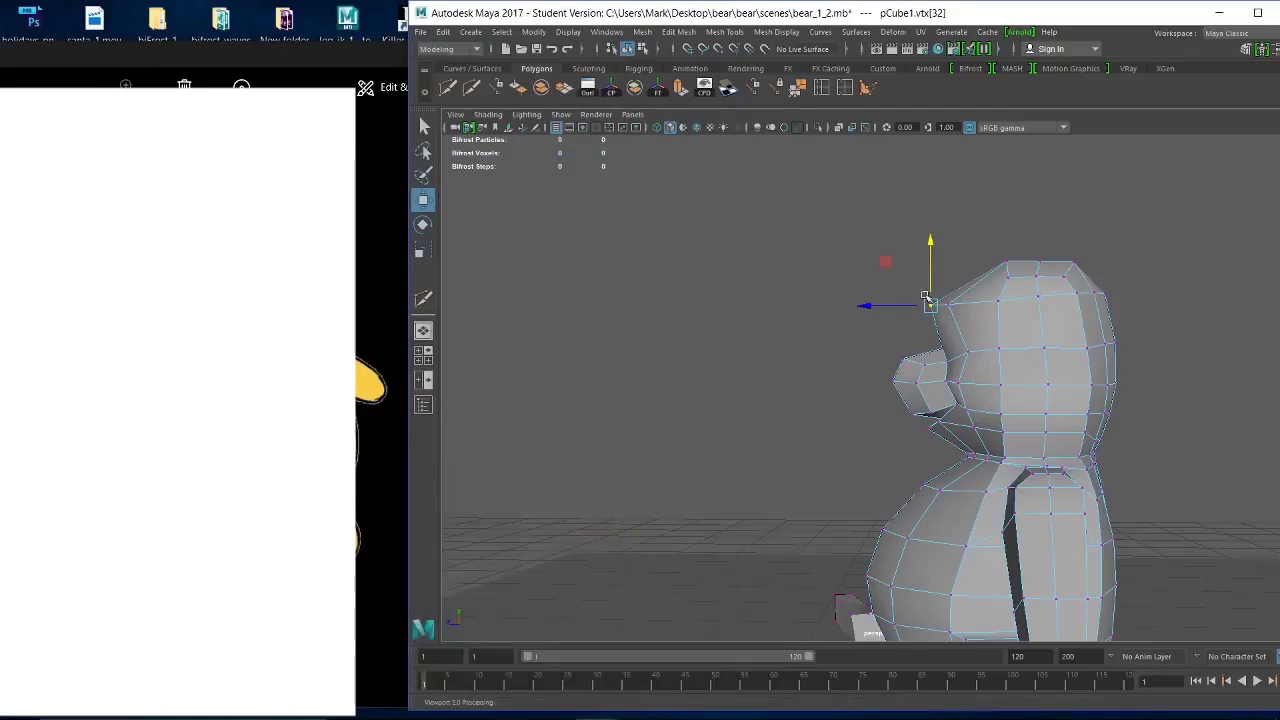
drag(894, 281, 955, 317)
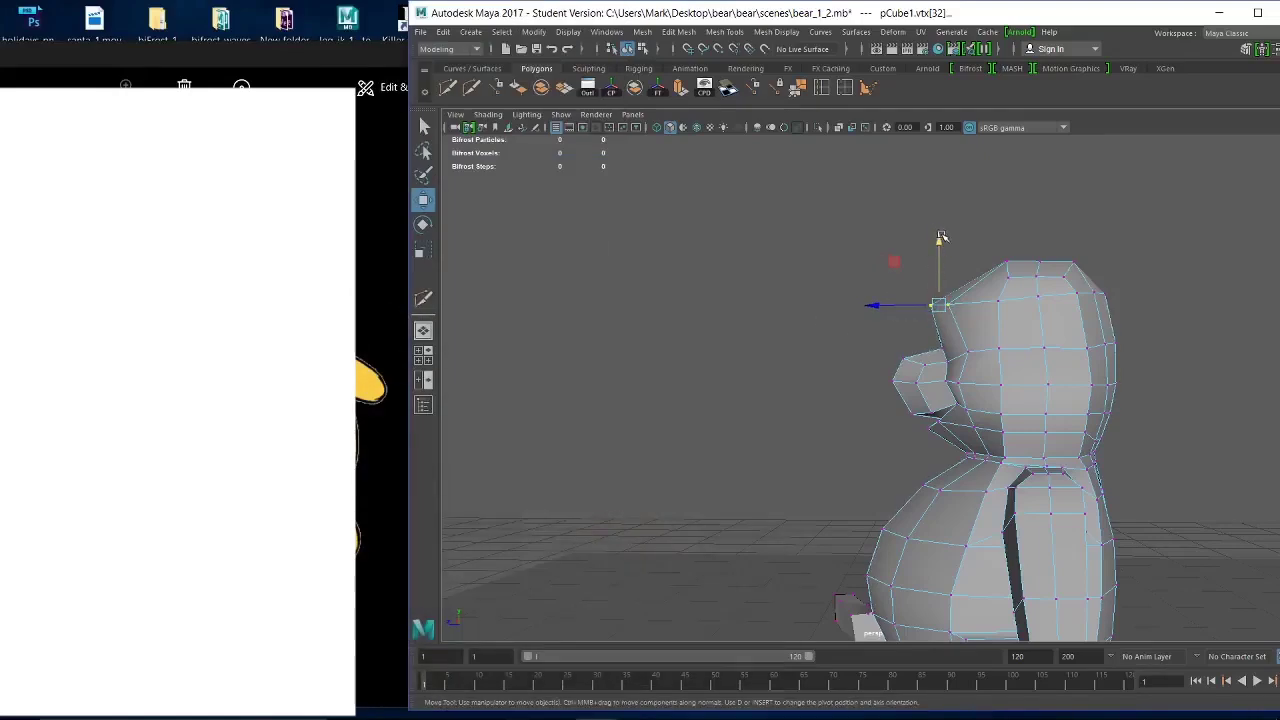
drag(940, 236, 938, 243)
drag(938, 248, 938, 245)
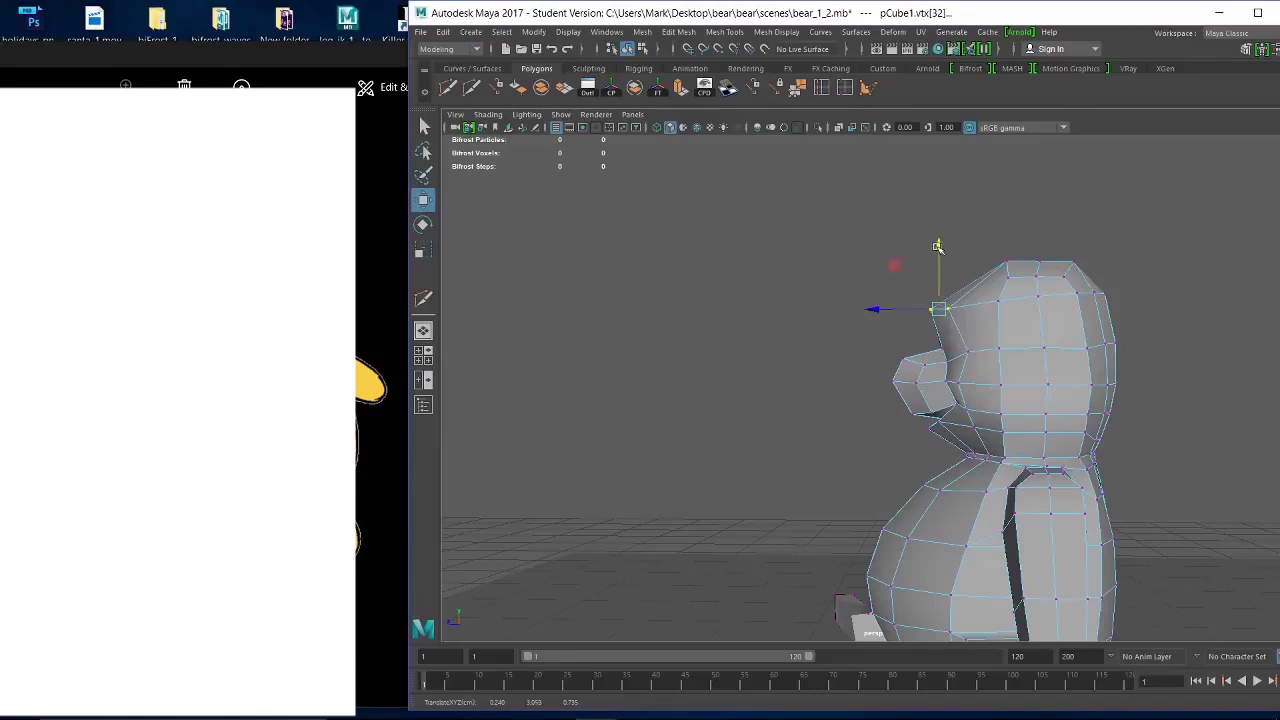
Raise the middle crown vertices slightly along Y and nudge the vertex on the rear side of the head upward.
mouse_move(1054, 244)
mouse_down()
mouse_move(1029, 299)
mouse_move(1040, 228)
mouse_up()
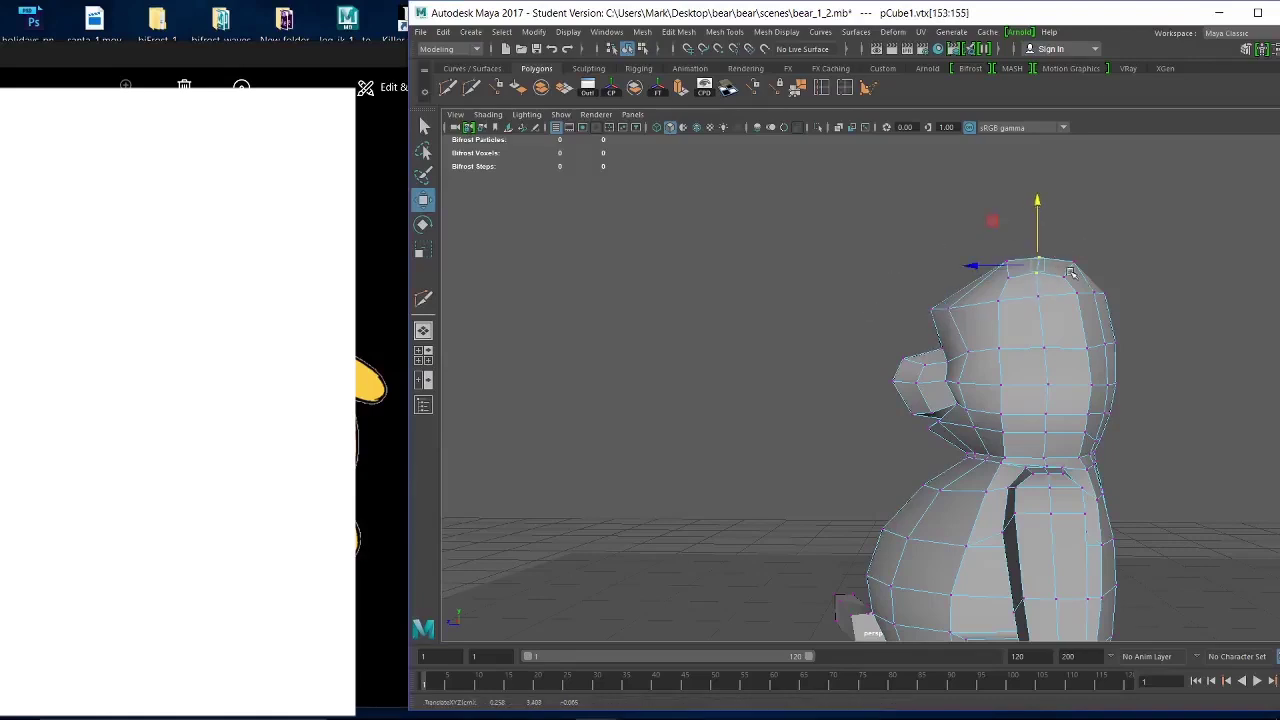
click(1130, 316)
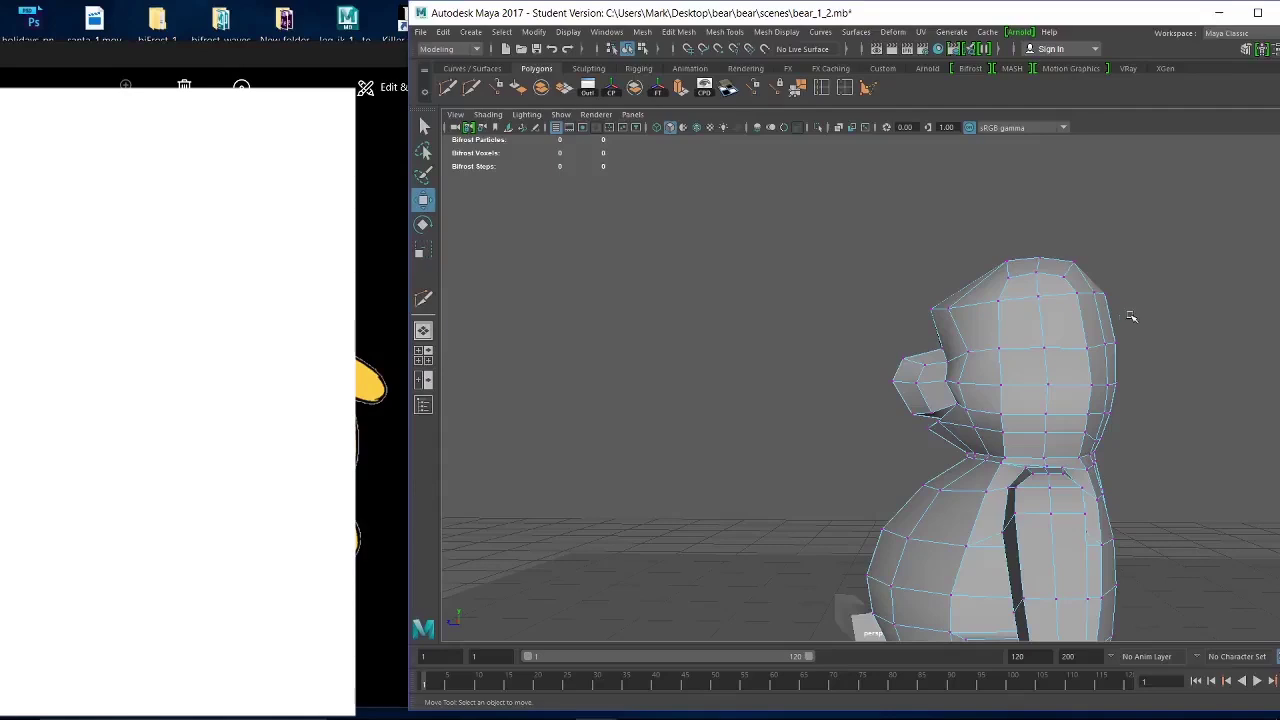
click(1088, 351)
drag(1088, 350, 1086, 345)
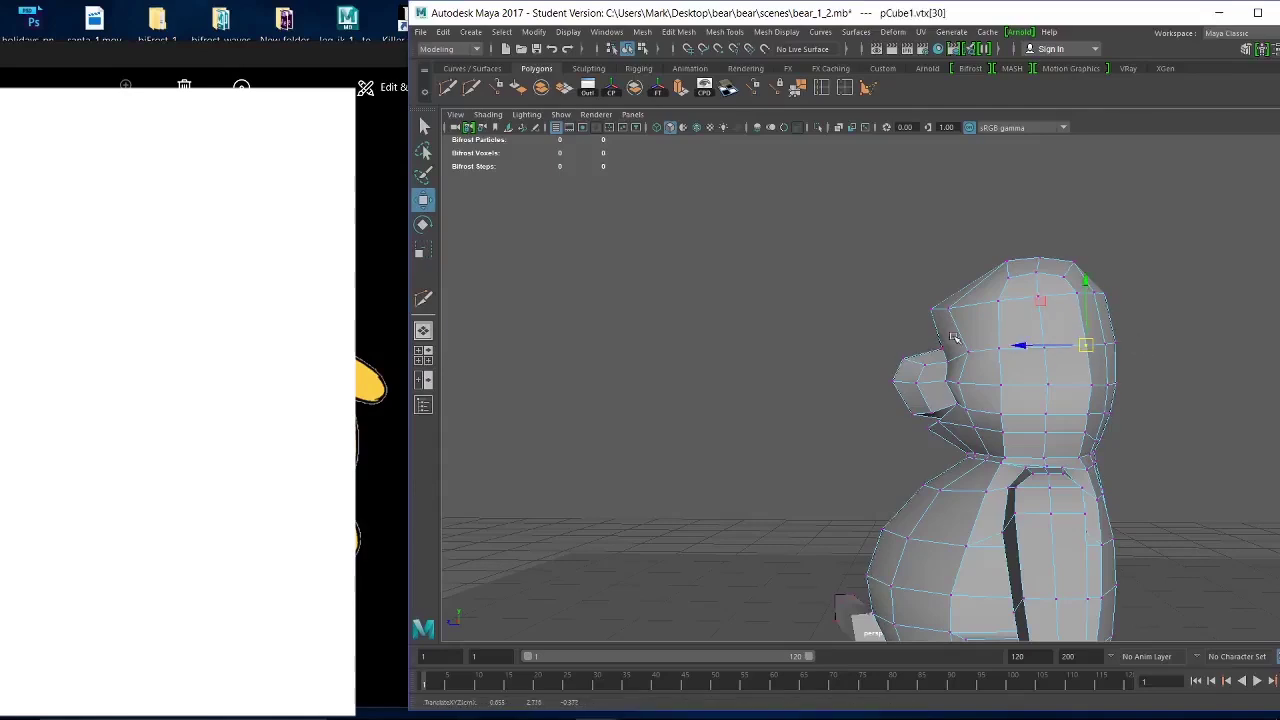
click(1140, 355)
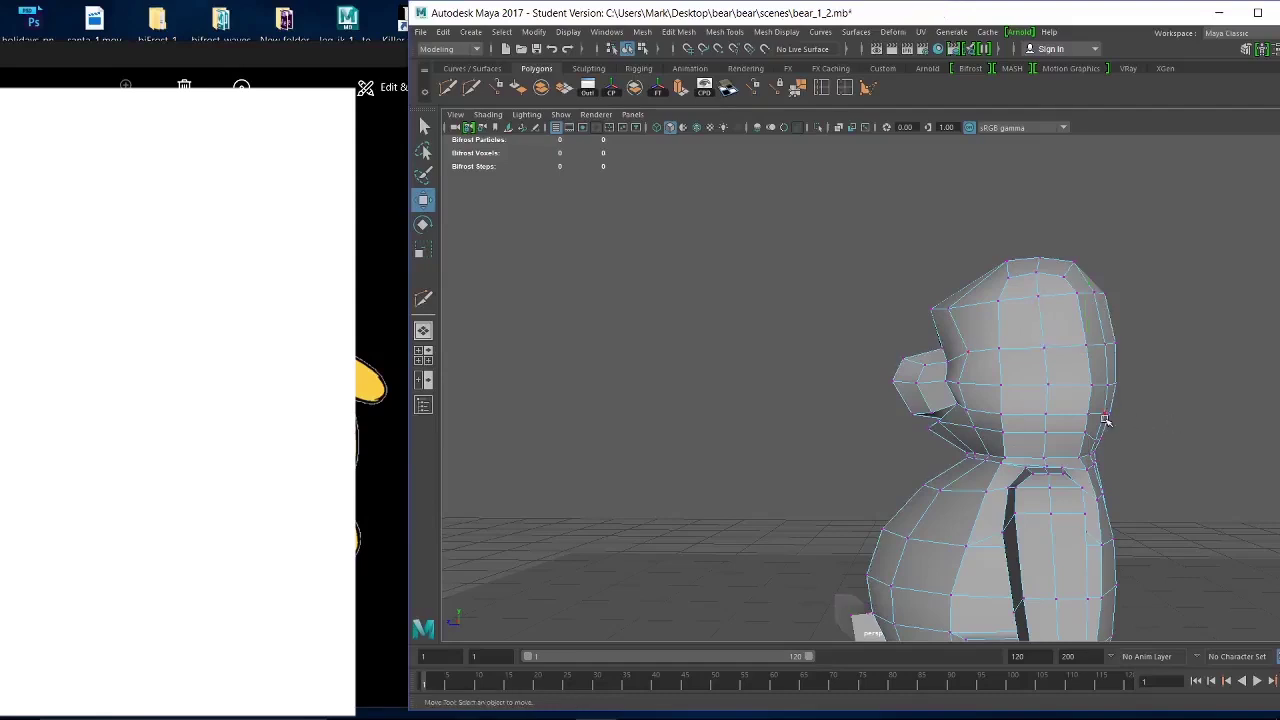
Return to a front view of the bear and bring up the seated bear reference image in Photos.
alt+drag(1155, 445, 1236, 442)
mouse_move(1027, 401)
alt+mouse_down()
mouse_move(1043, 394)
mouse_move(1018, 392)
alt+mouse_up()
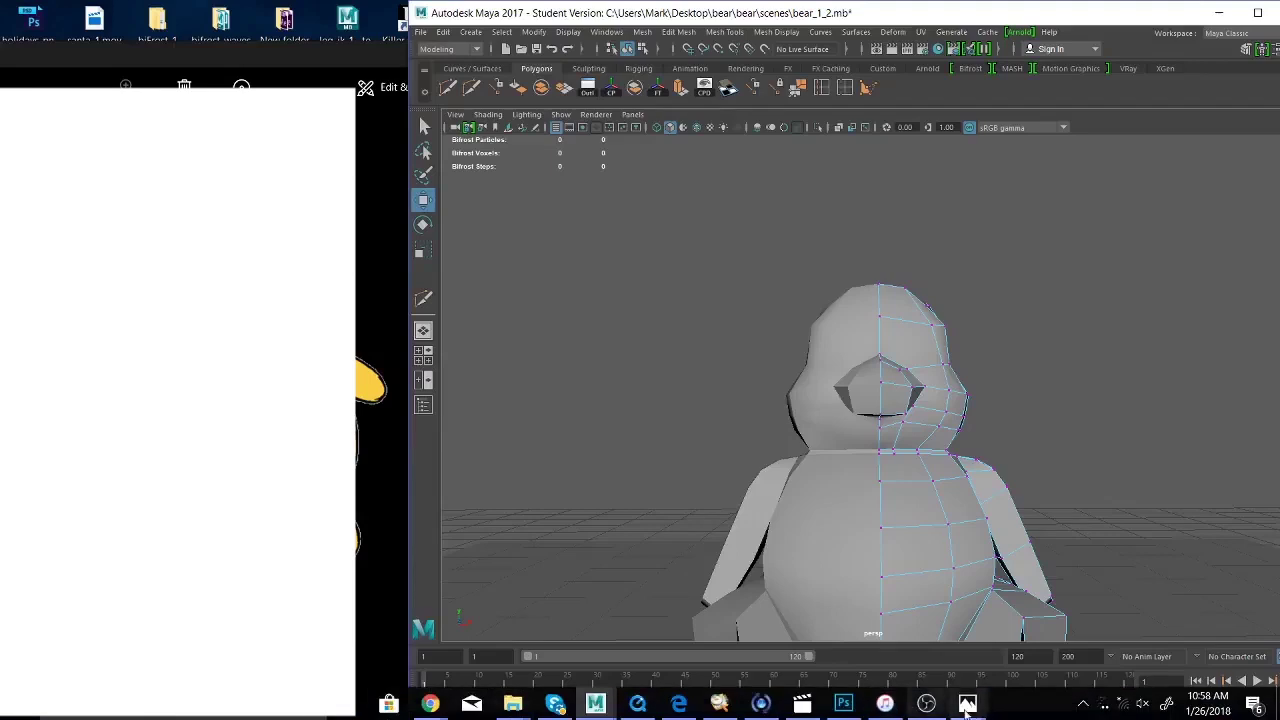
click(968, 705)
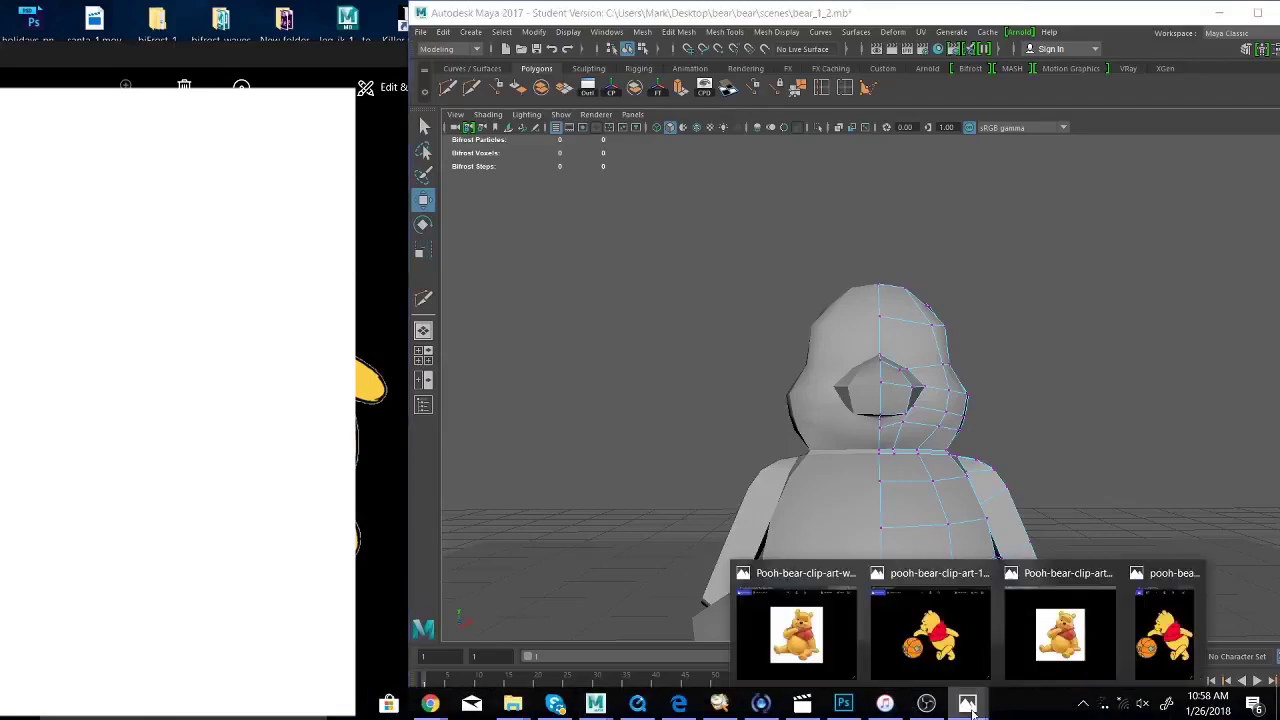
click(1060, 630)
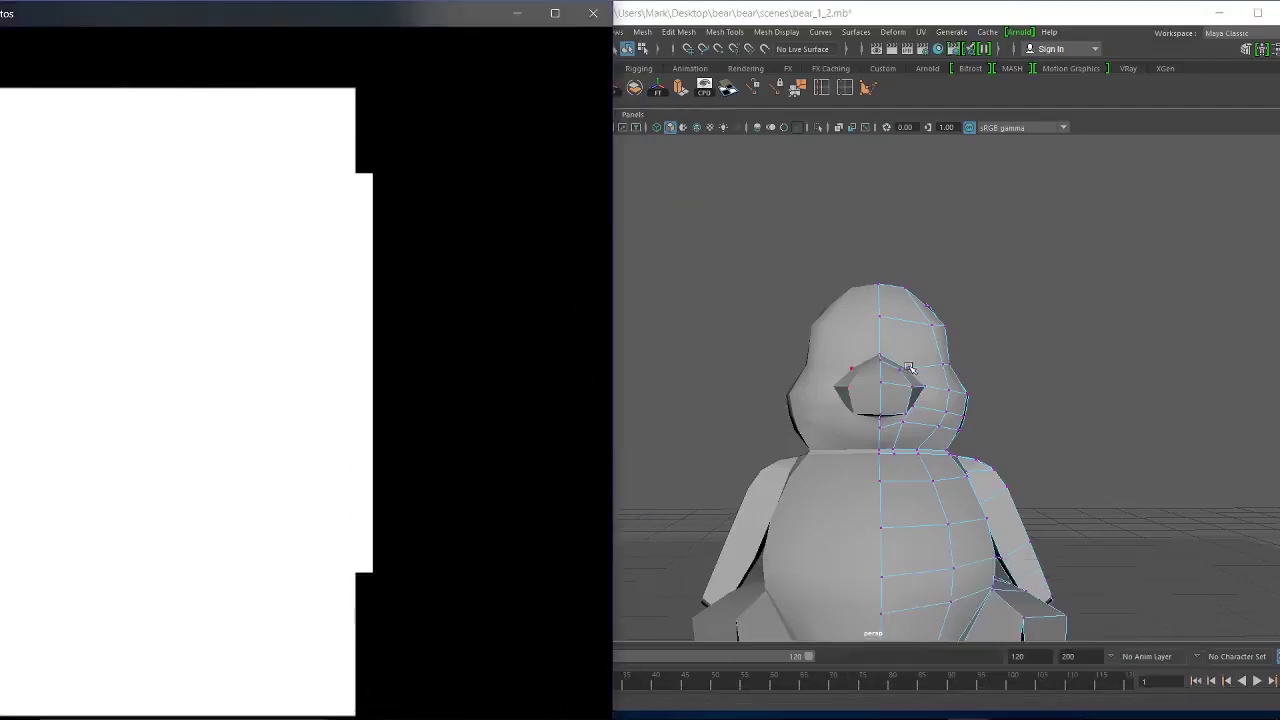
Extrude the face above the snout and scale the new face down uniformly to a small eye-sized polygon.
click(912, 372)
click(921, 342)
right_click(922, 350)
right_drag(922, 350, 919, 358)
click(918, 350)
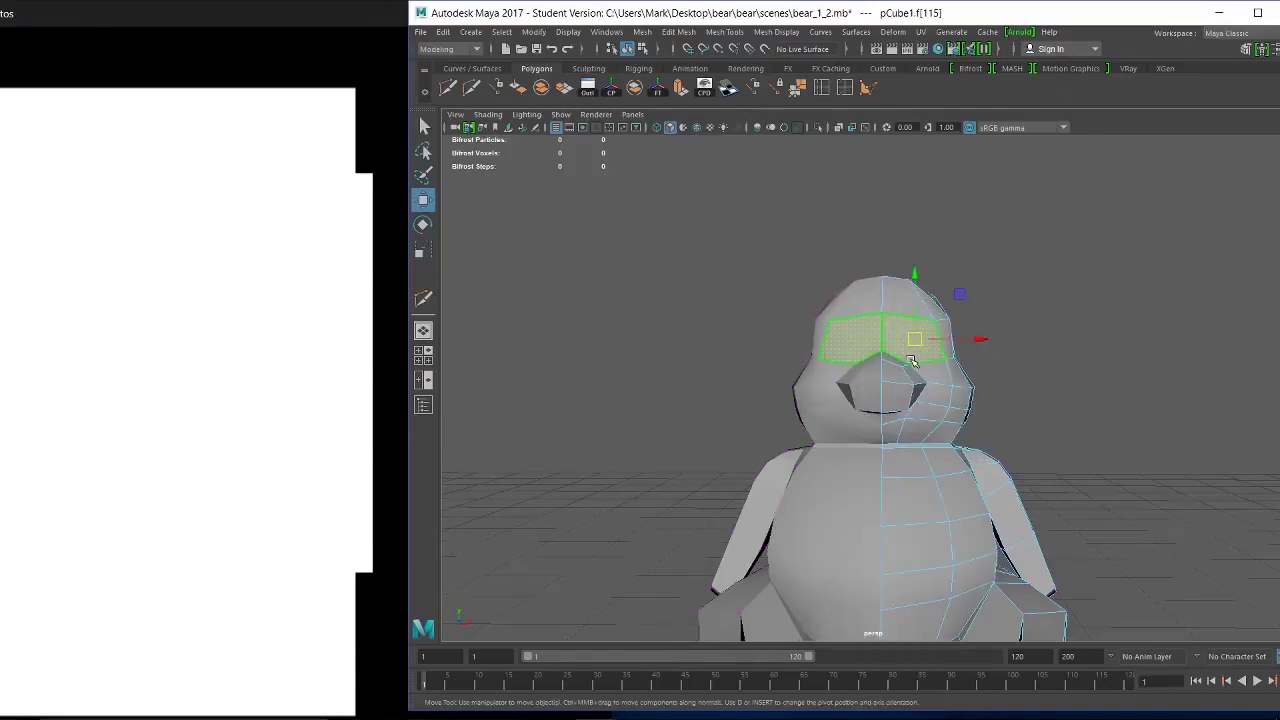
click(681, 88)
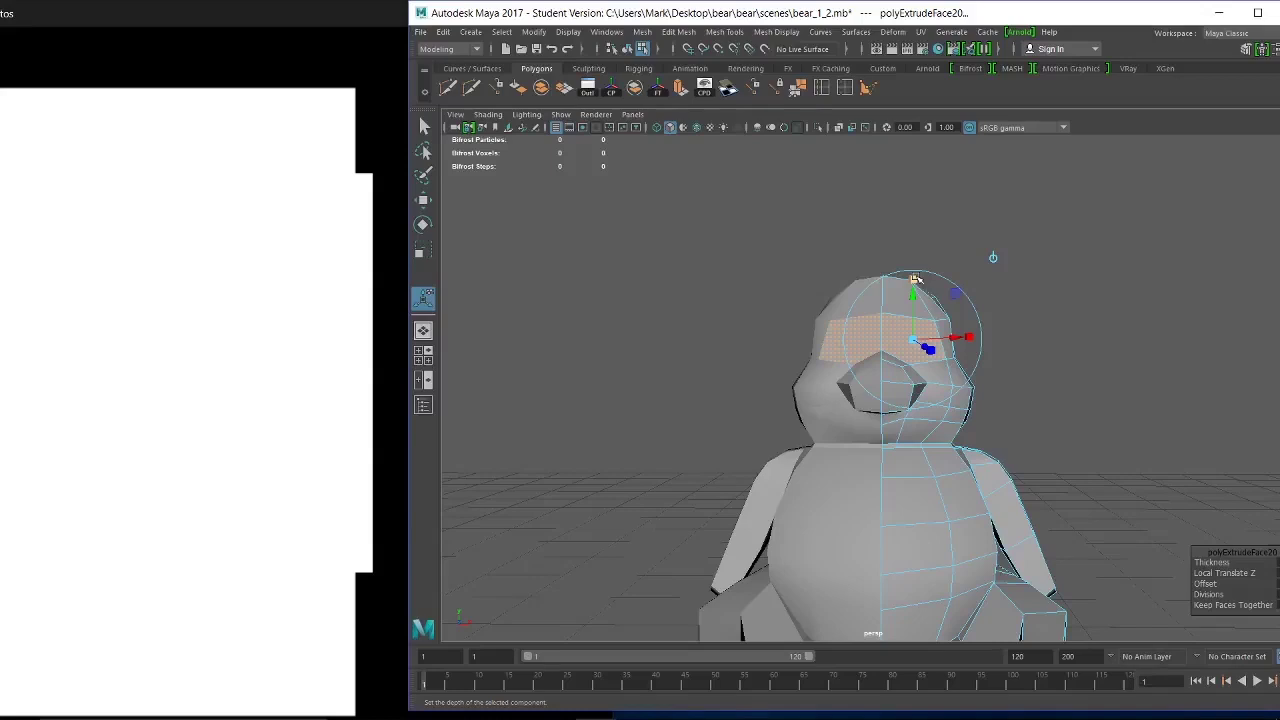
click(914, 279)
drag(911, 342, 879, 342)
scroll(983, 360, up, 6)
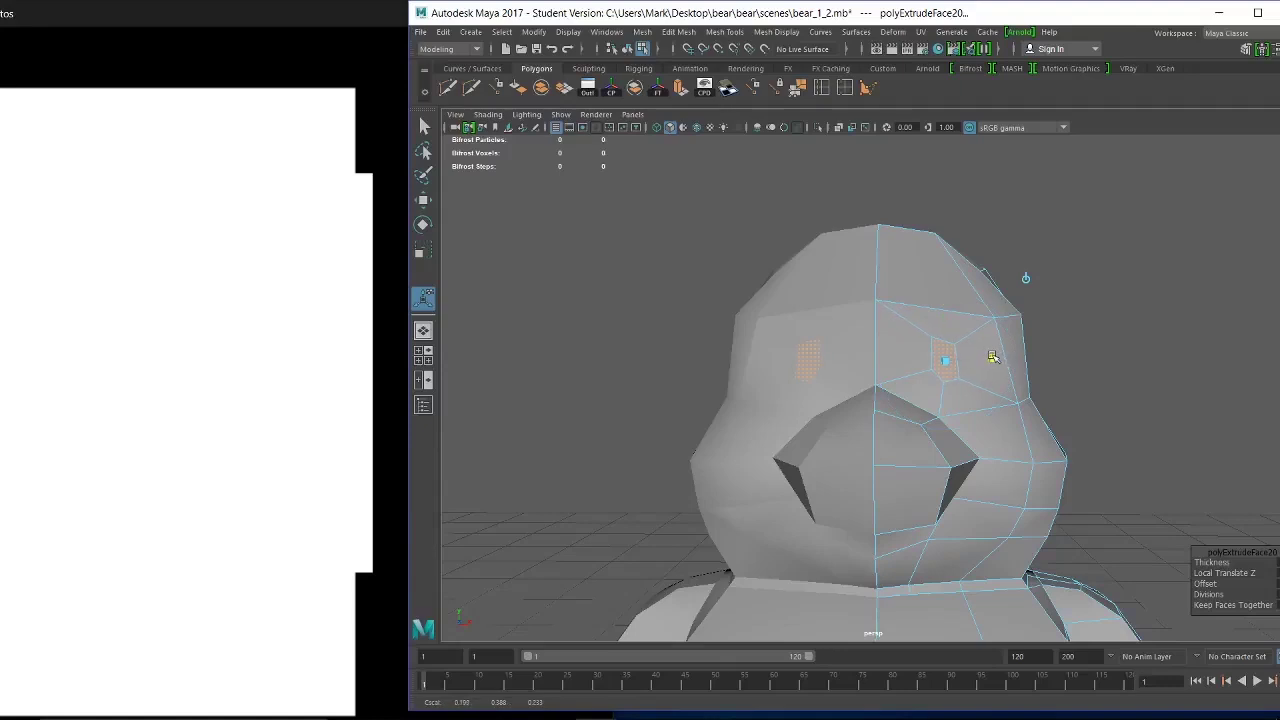
Narrow the extruded eye face along X, then move it outward and down to sit just above the snout's side.
drag(991, 356, 937, 362)
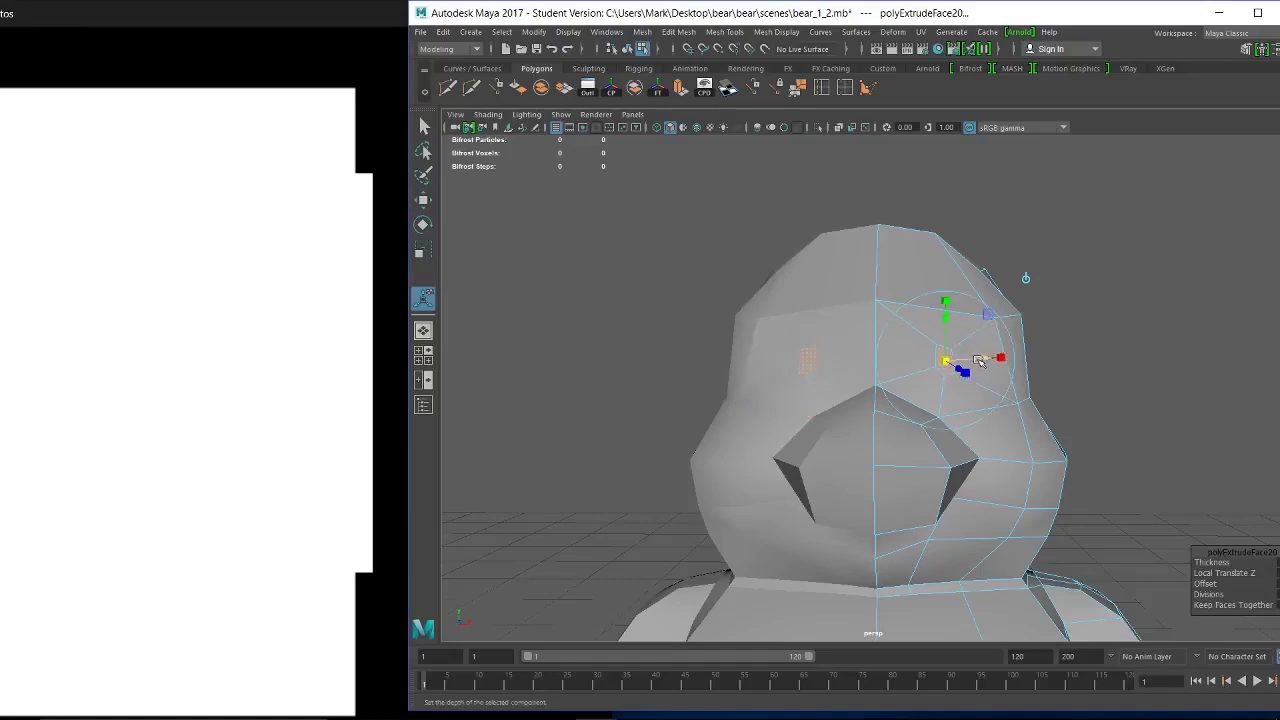
drag(978, 359, 1003, 363)
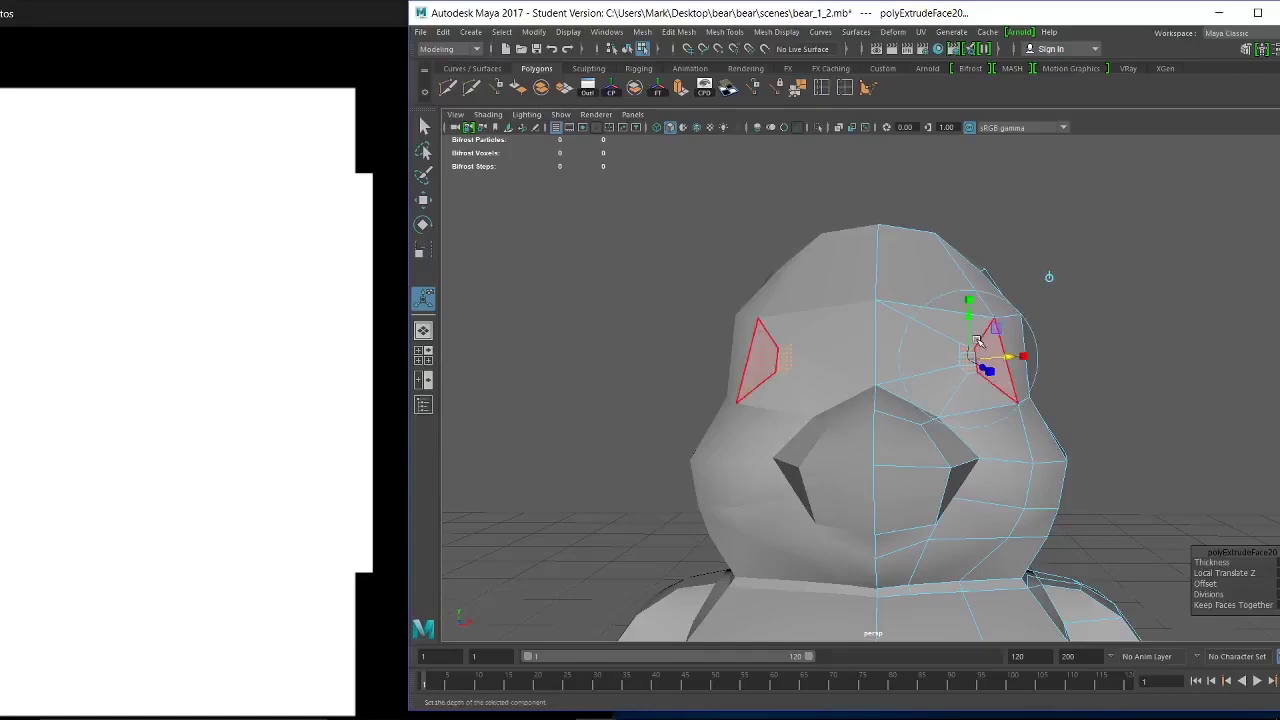
drag(969, 317, 968, 337)
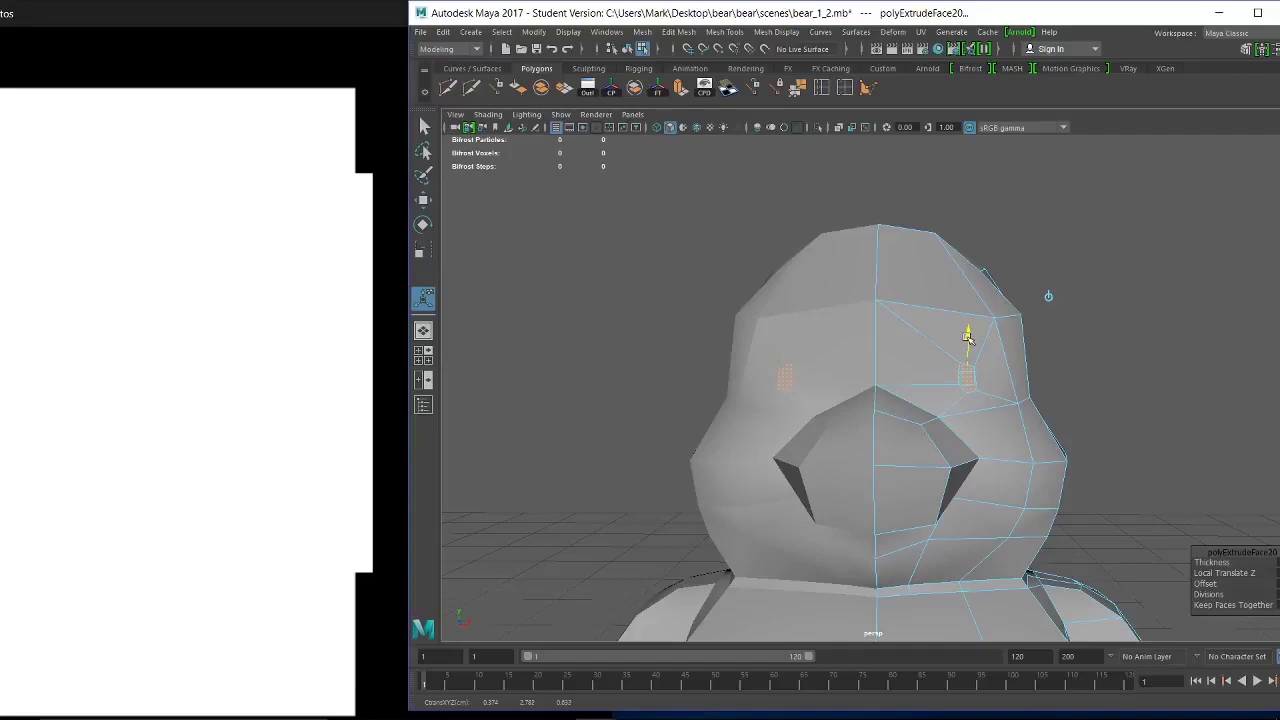
scroll(897, 374, down, 5)
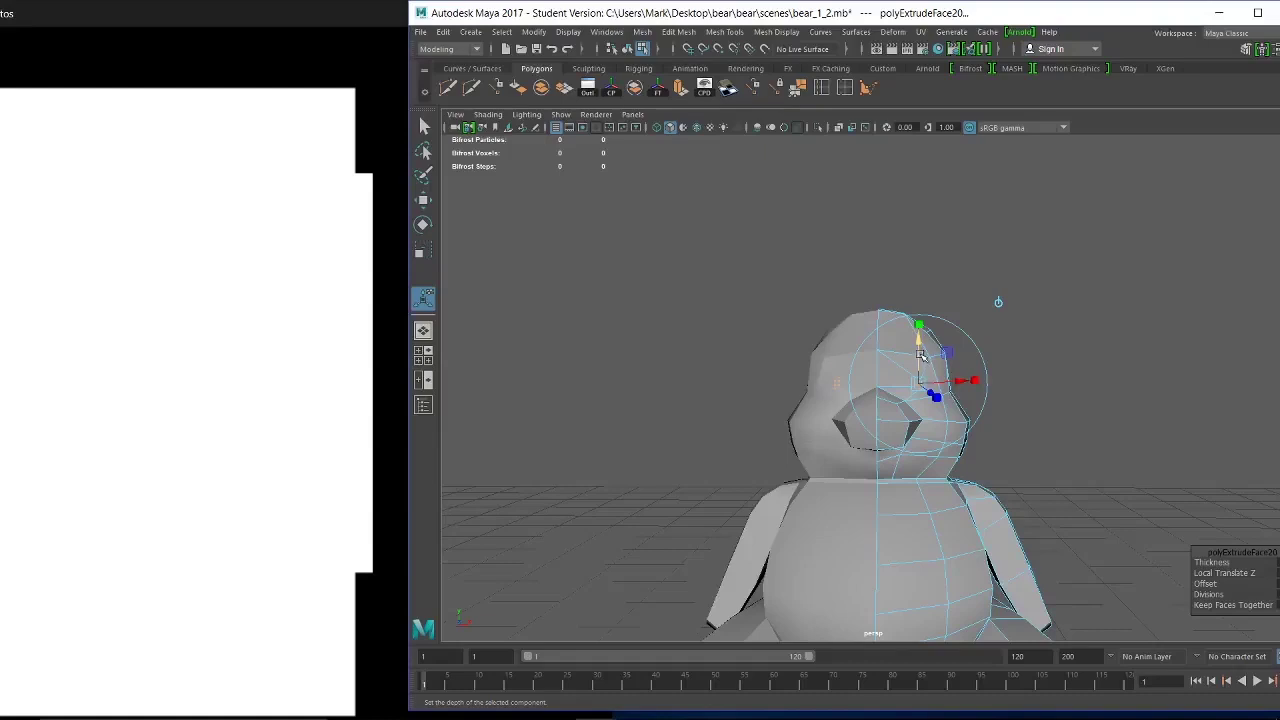
drag(921, 348, 922, 353)
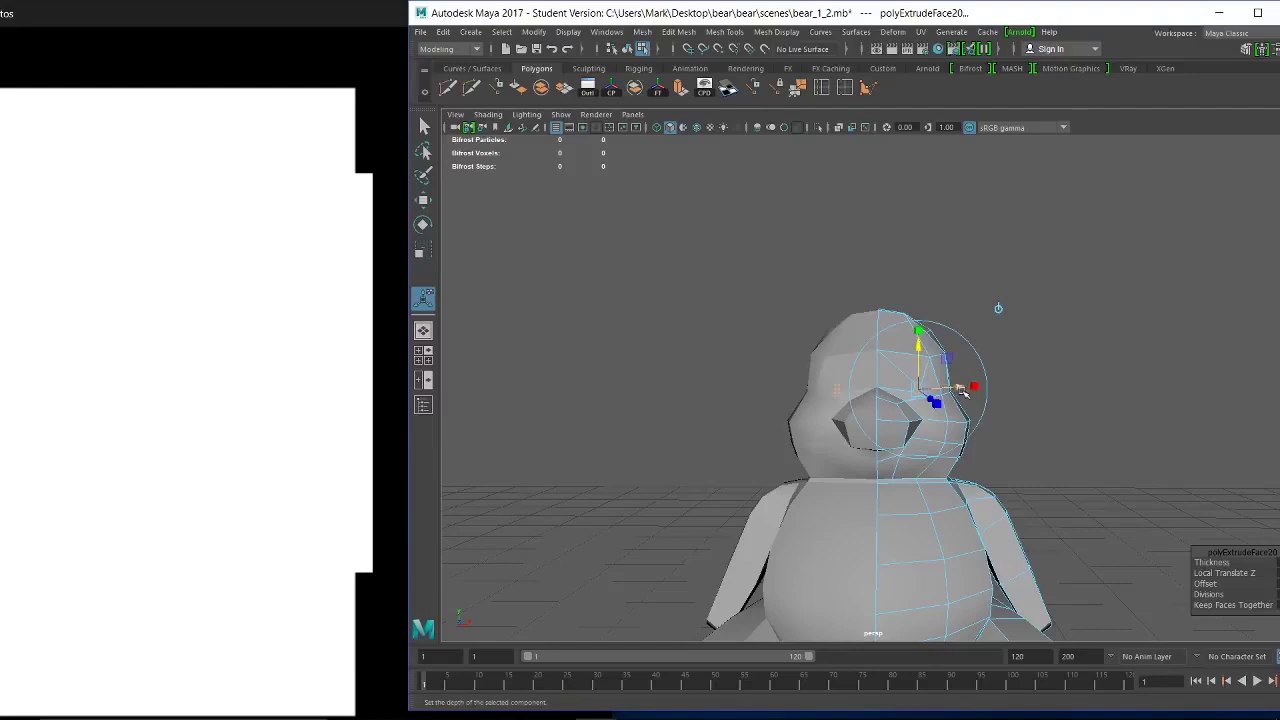
drag(962, 390, 957, 388)
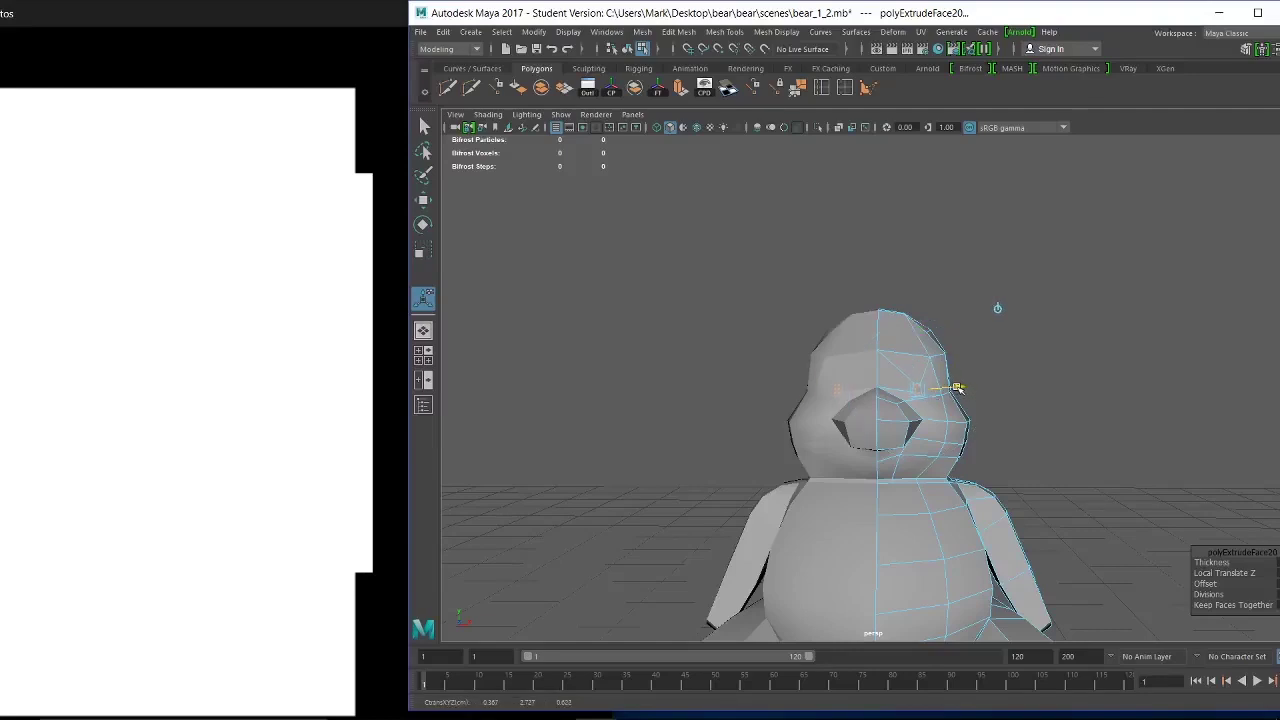
drag(957, 388, 964, 390)
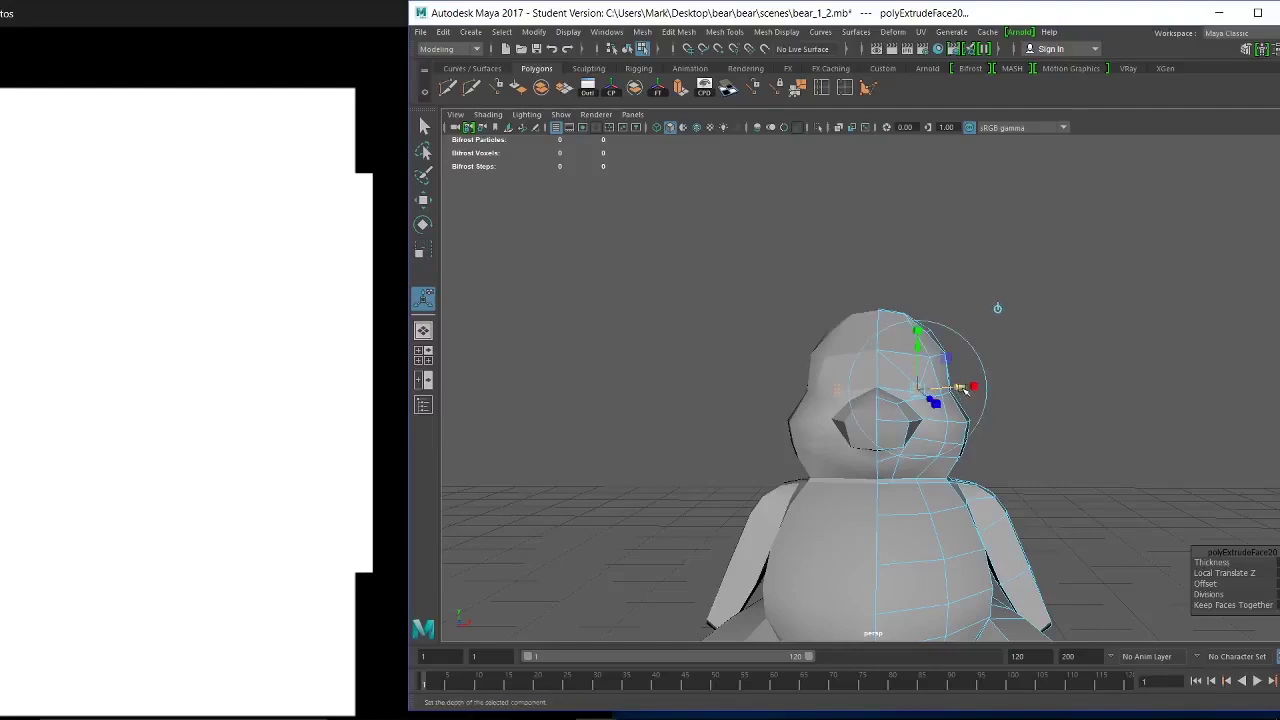
click(1091, 384)
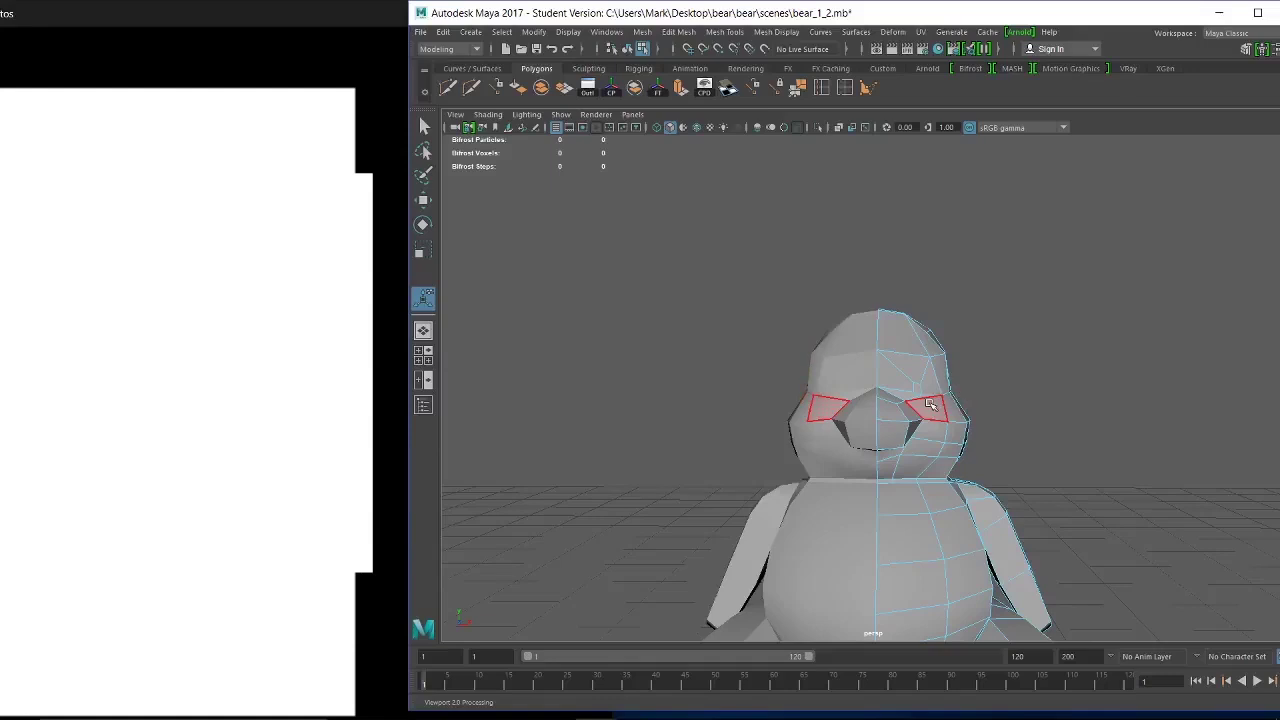
Reshape the eye face by moving its upper inner, lower inner and lower outer vertices closer into an even outline.
scroll(975, 420, up, 2)
scroll(975, 420, up, 5)
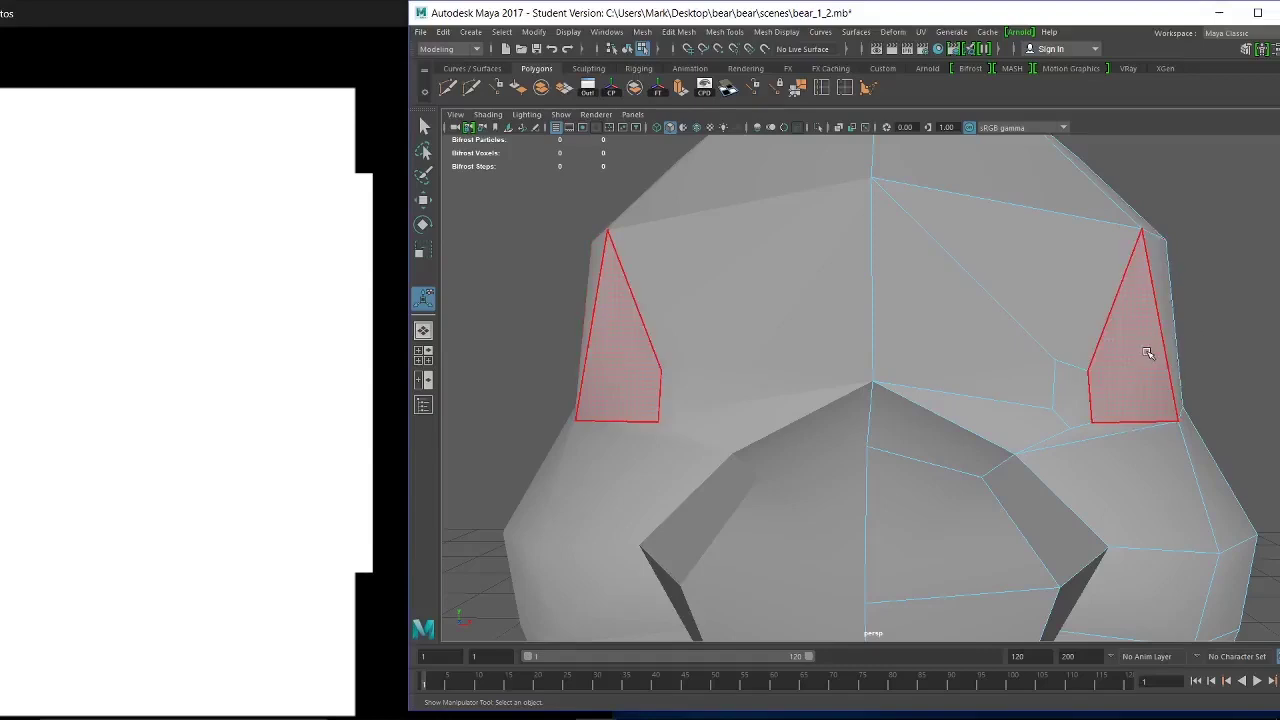
right_drag(1072, 366, 1042, 324)
click(1053, 358)
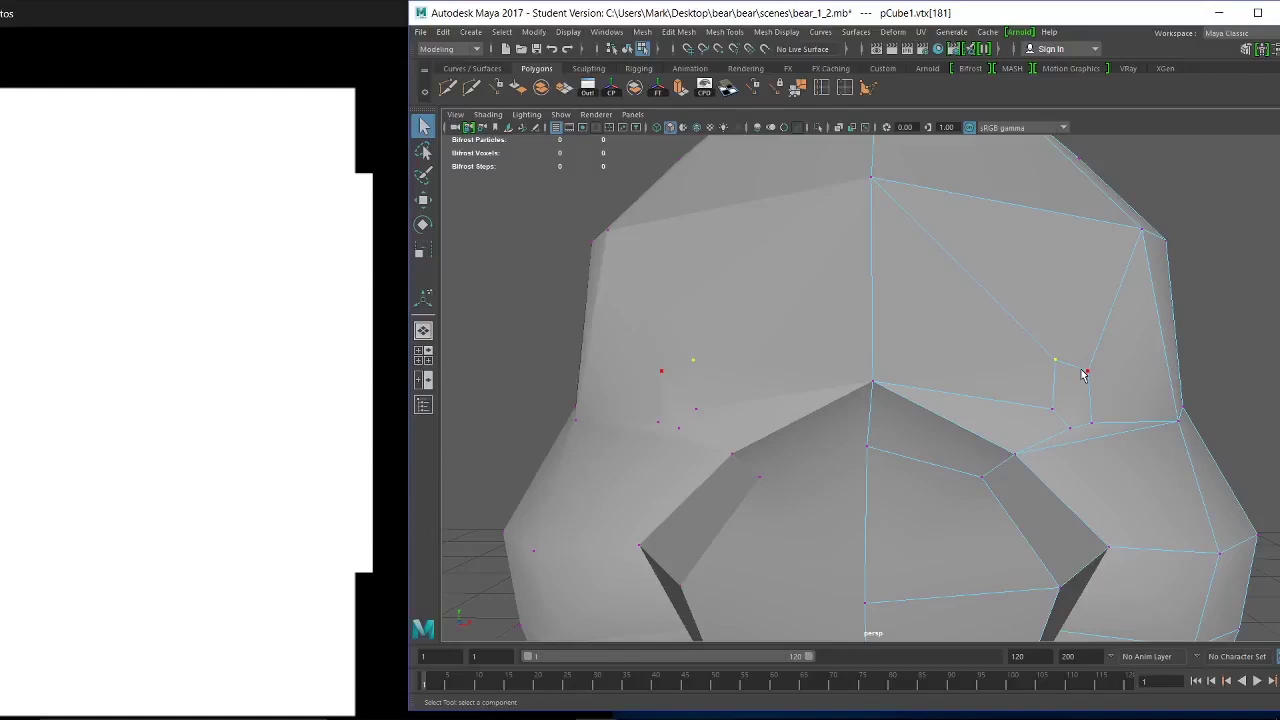
key(w)
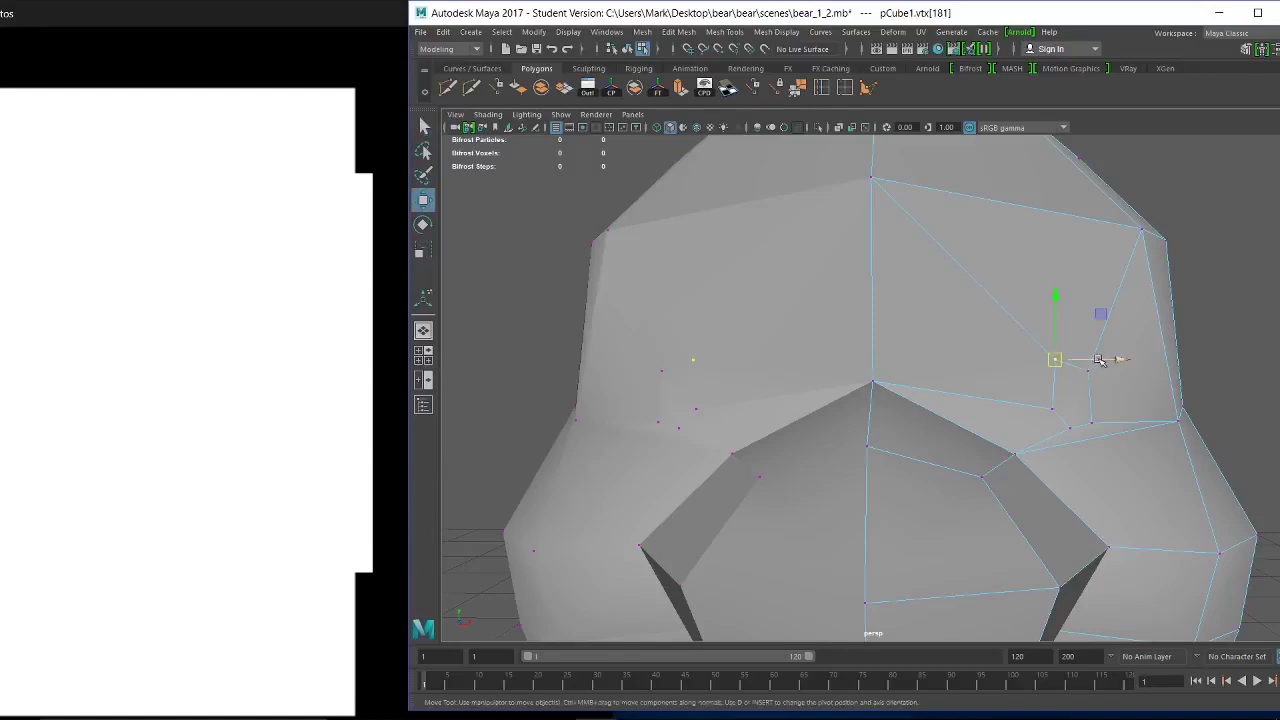
drag(1061, 296, 1061, 301)
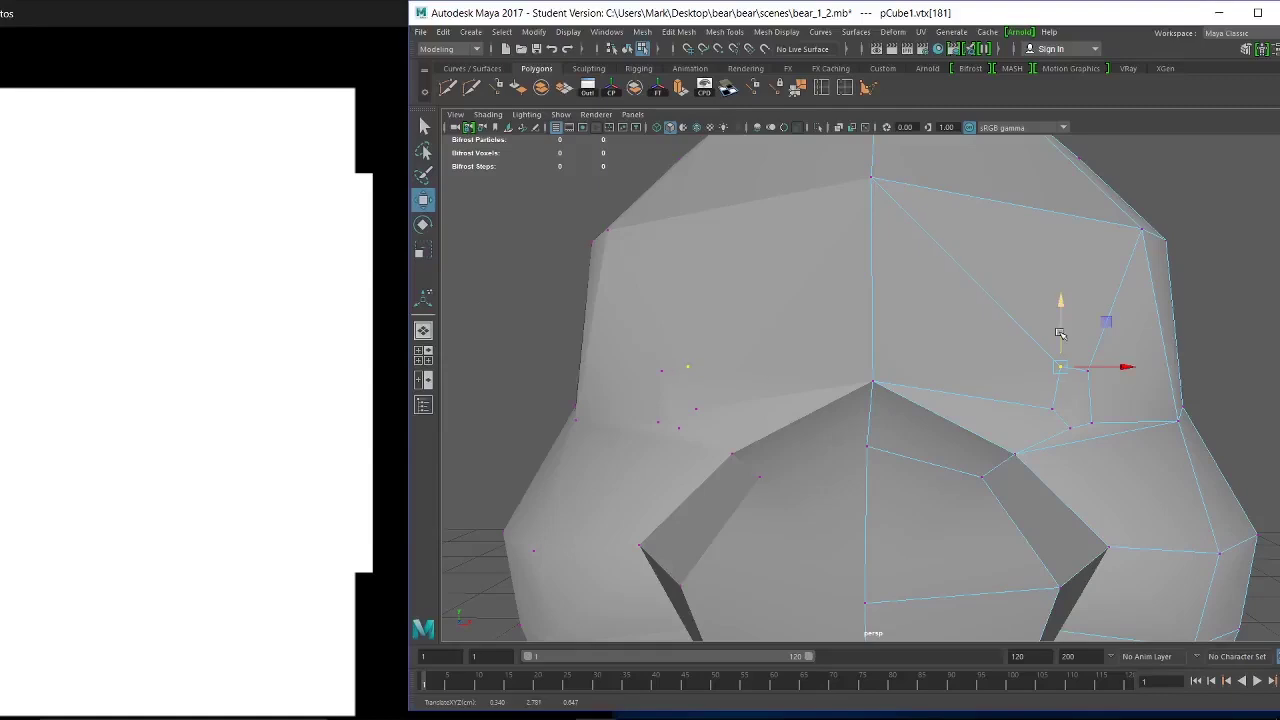
click(1052, 409)
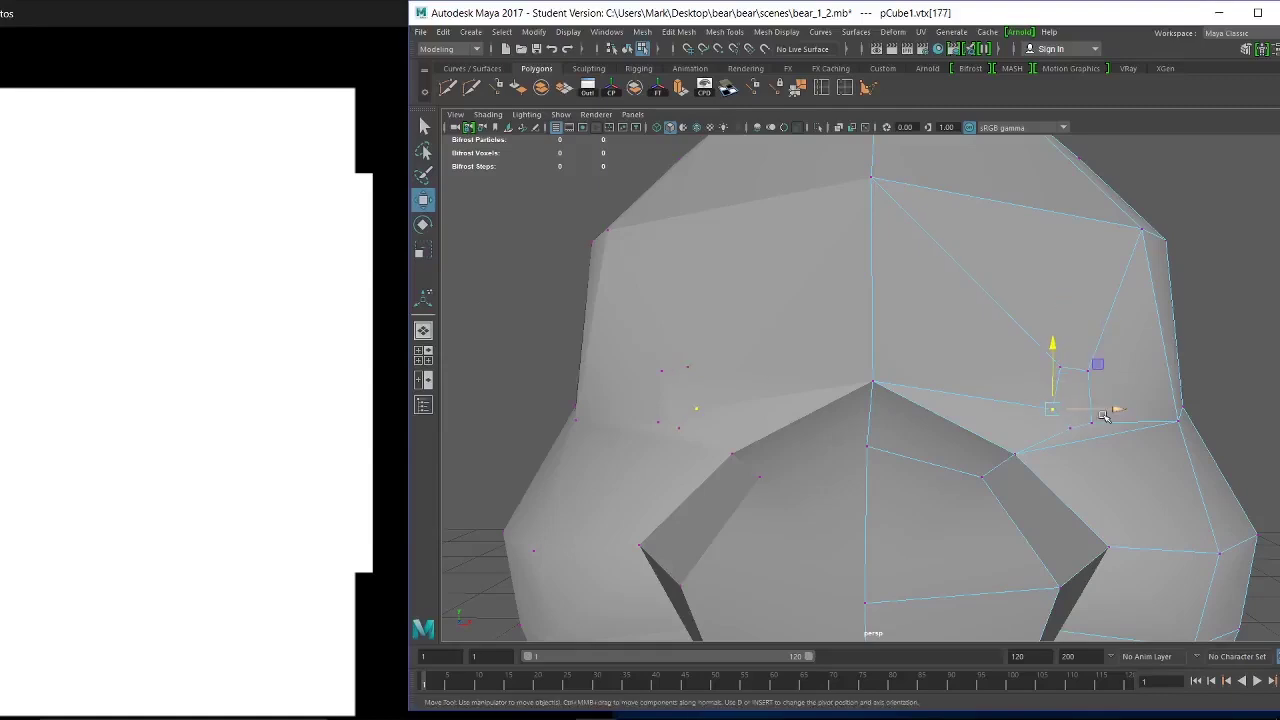
drag(1054, 370, 1126, 414)
click(1090, 422)
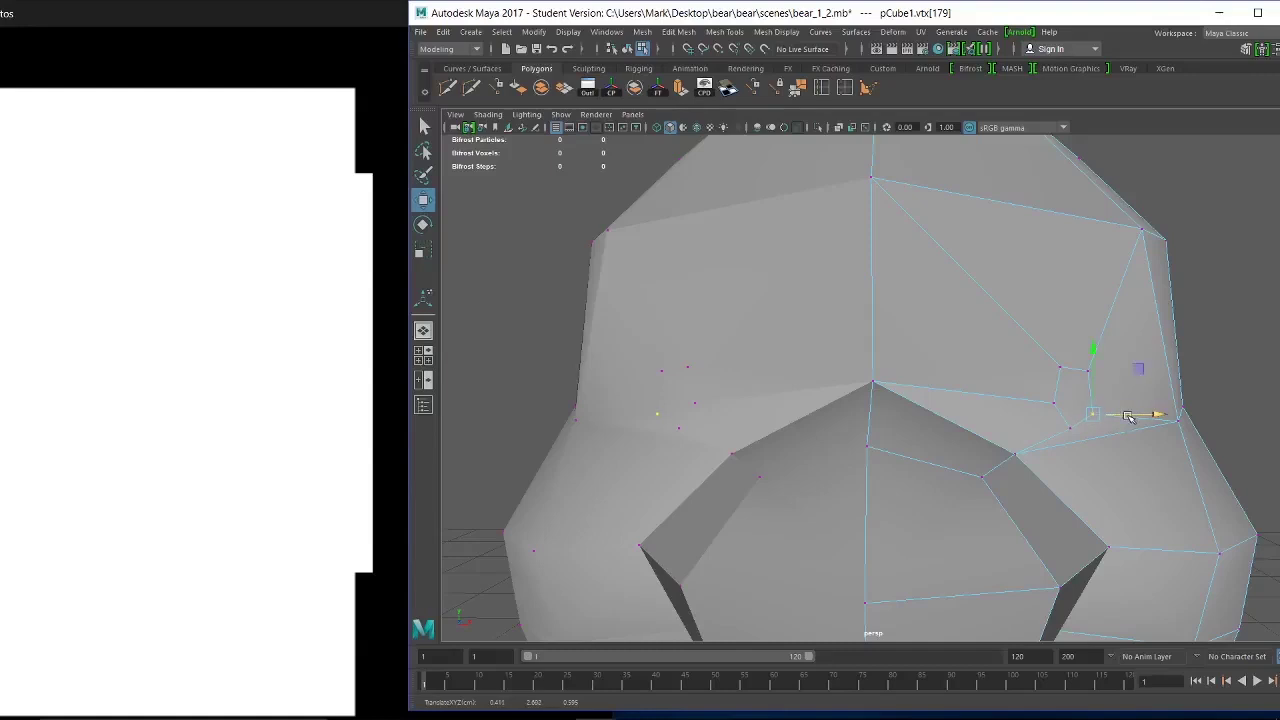
click(1060, 367)
alt+right_drag(1175, 464, 960, 366)
mouse_move(960, 366)
alt+mouse_down()
mouse_move(1009, 383)
mouse_move(820, 381)
mouse_move(970, 386)
alt+mouse_up()
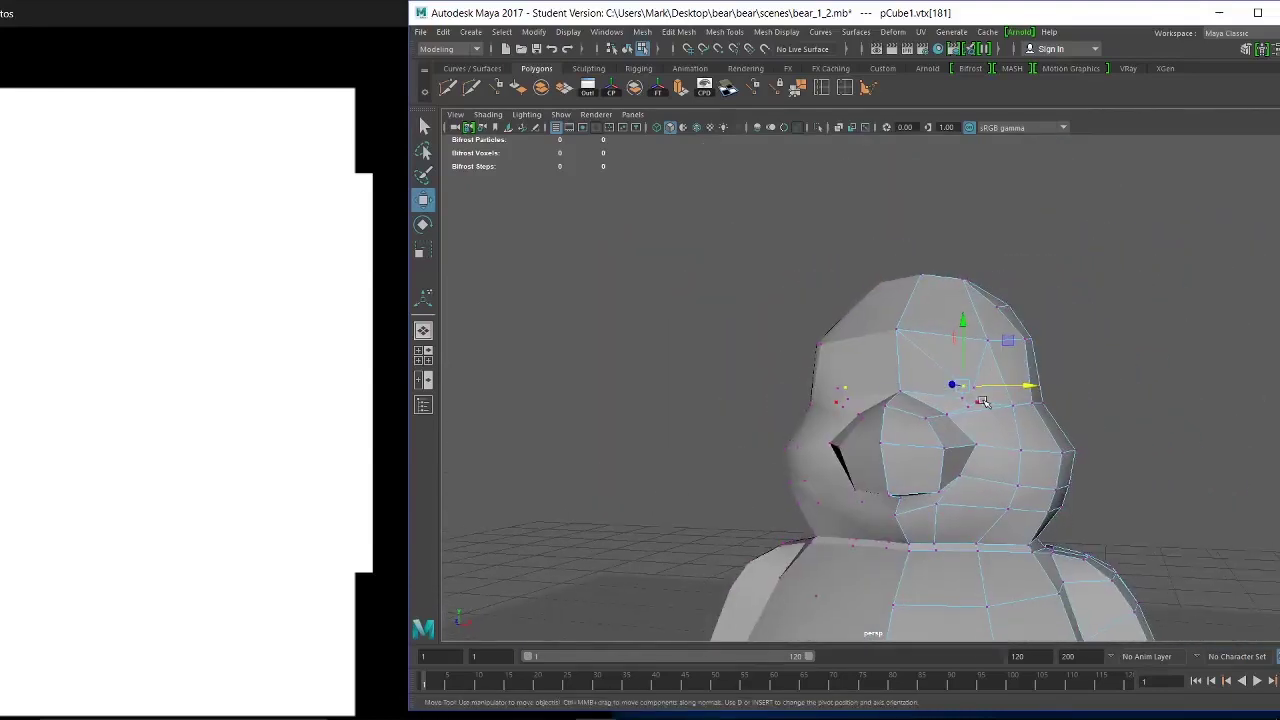
Delete the small eye faces on both sides of the head to open the eye holes.
right_click(970, 403)
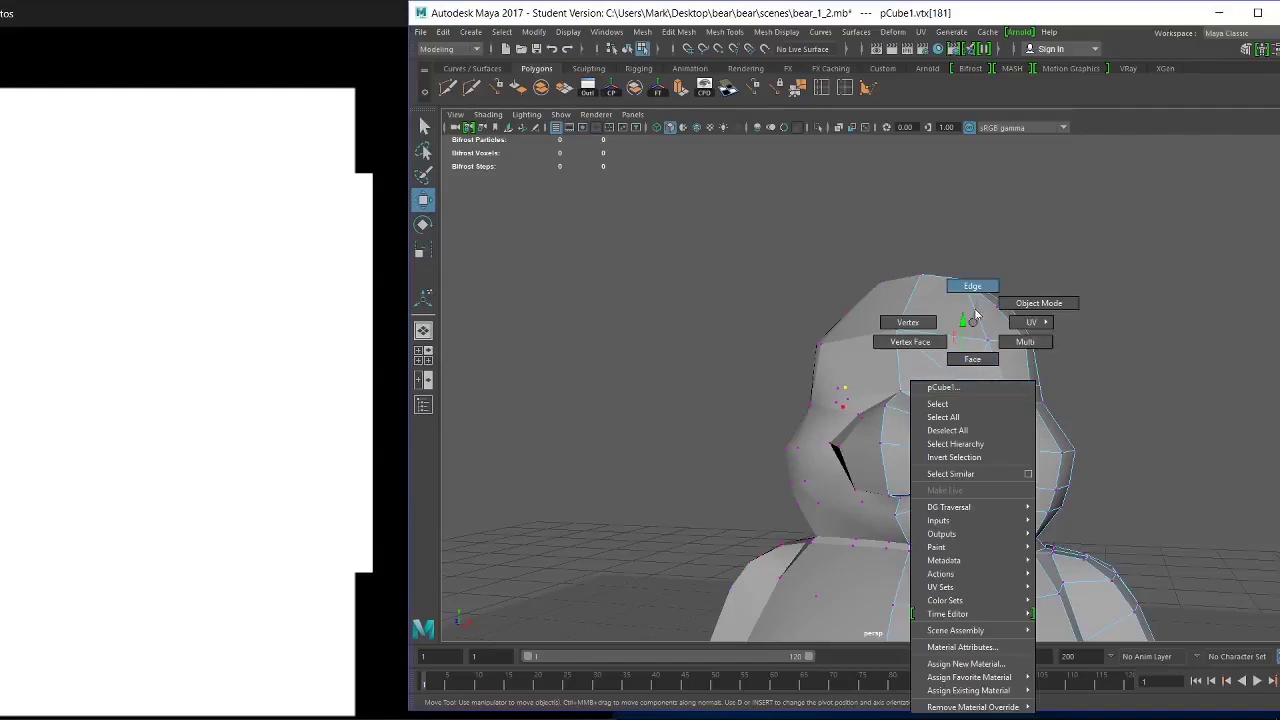
click(974, 360)
click(971, 398)
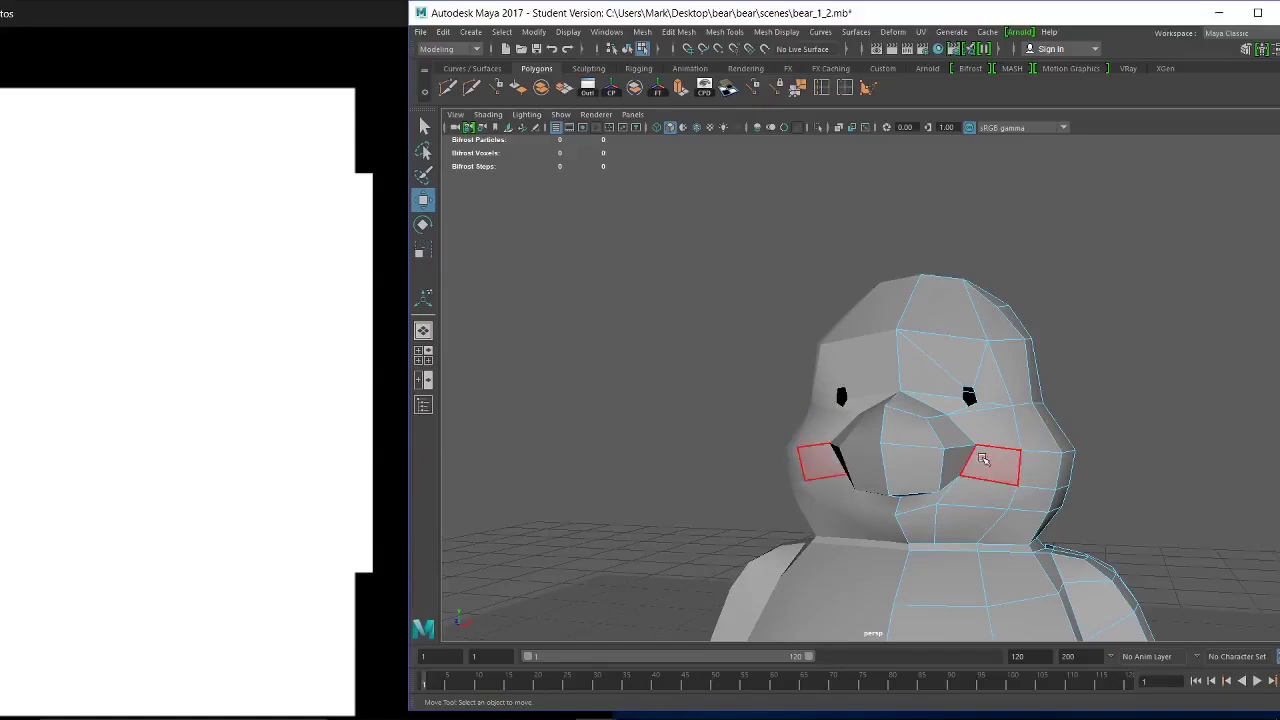
Create a polygon sphere and move it up about 2.83 in Y and about 2.61 in X, beside the bear's head.
click(471, 32)
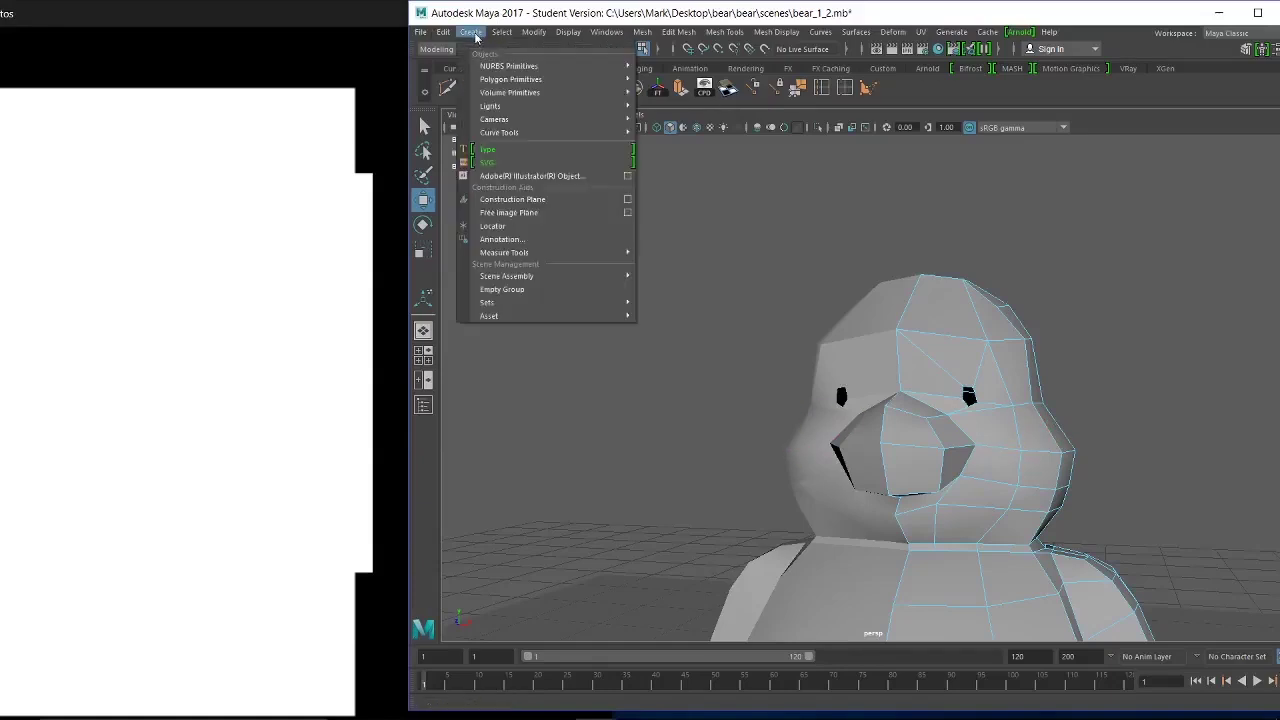
mouse_move(560, 79)
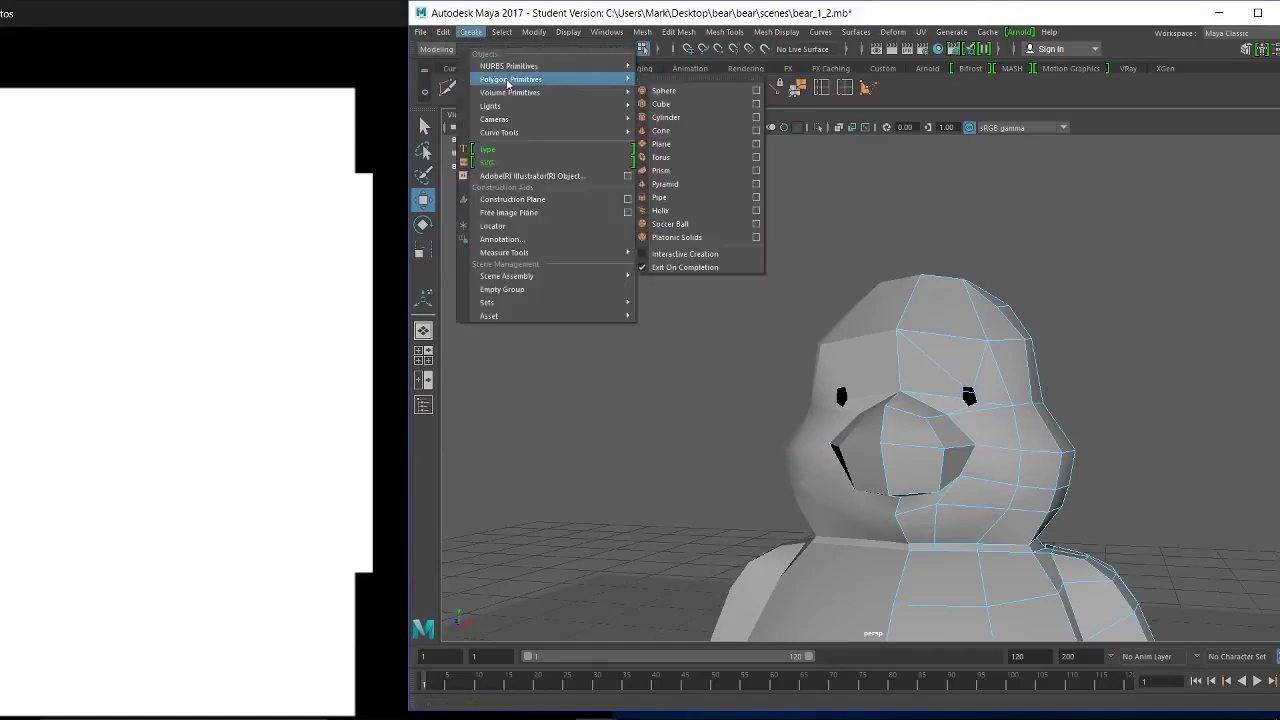
click(690, 92)
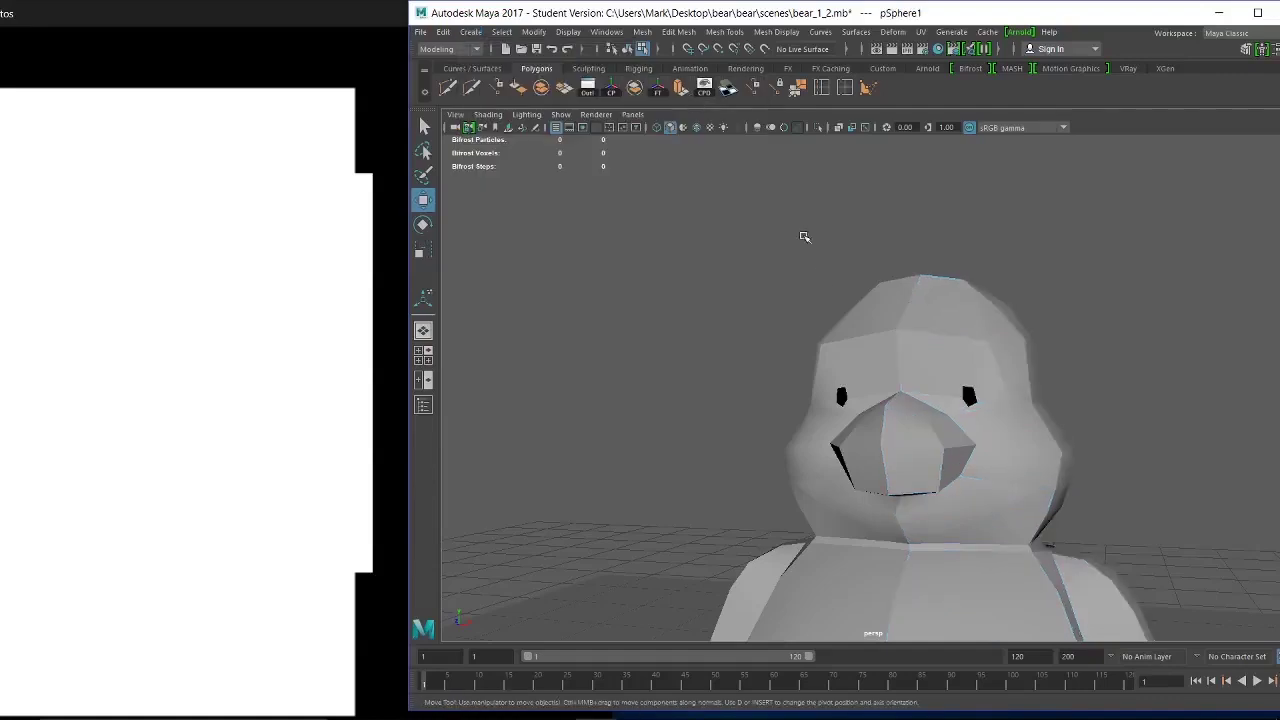
key(f)
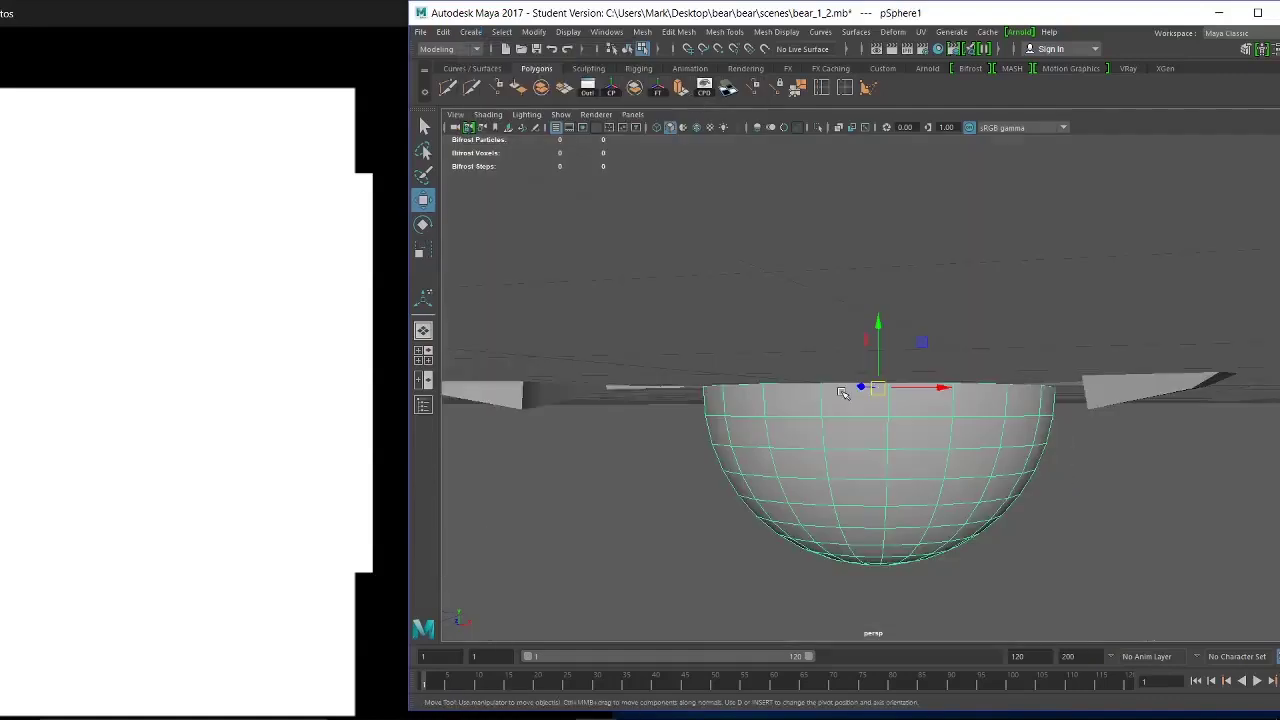
scroll(855, 405, down, 8)
alt+drag(851, 403, 854, 411)
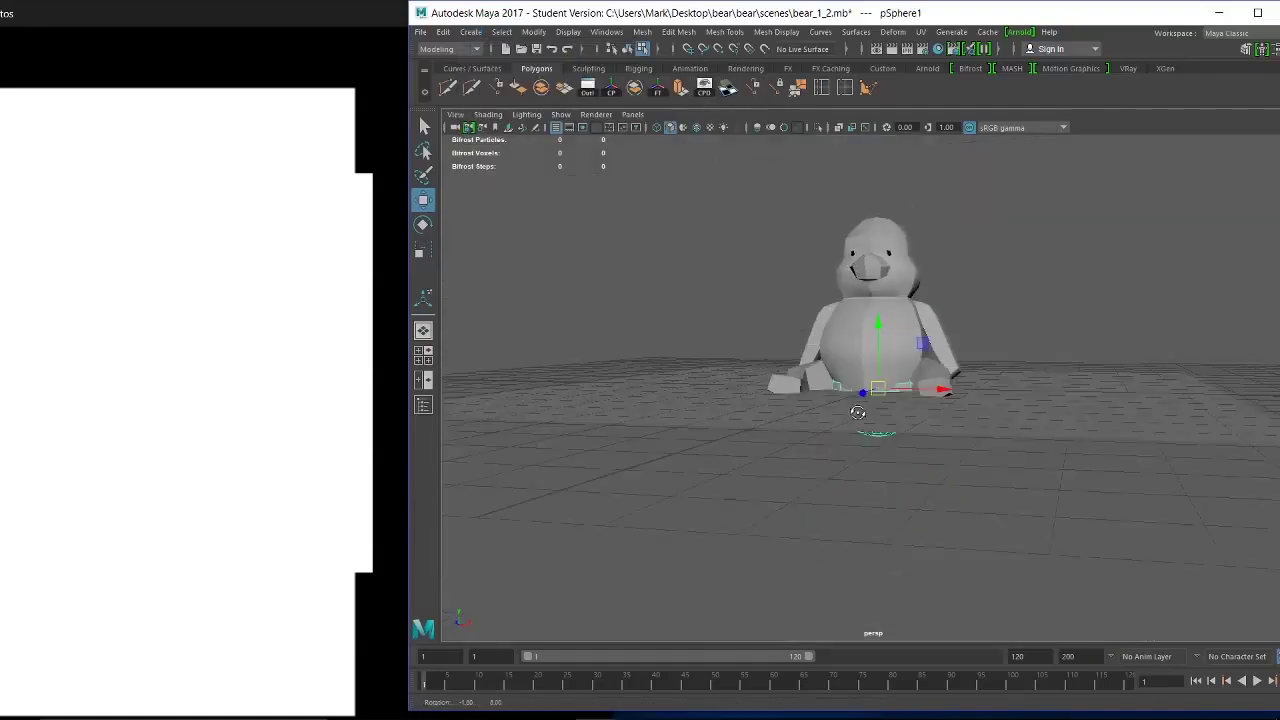
drag(880, 328, 926, 194)
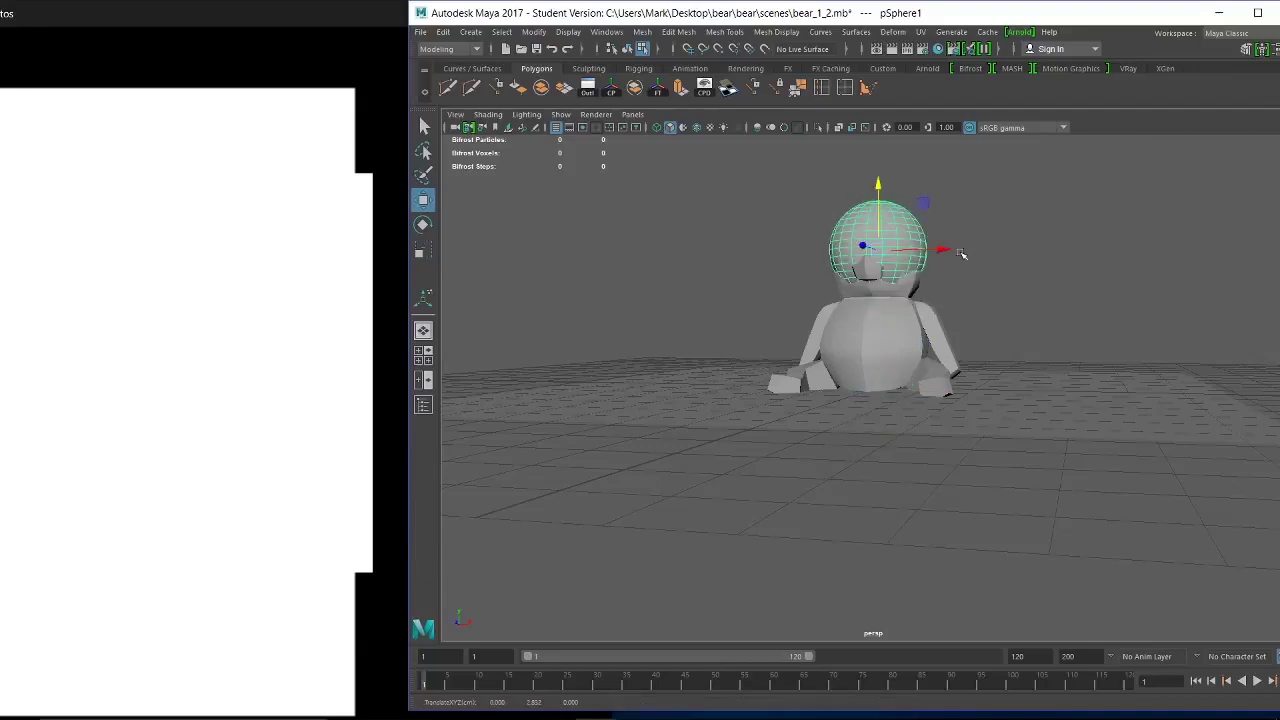
drag(944, 250, 1076, 253)
Return the sphere beside the bear to object mode so that the whole object is selected.
alt+drag(987, 290, 977, 300)
alt+right_drag(977, 300, 989, 500)
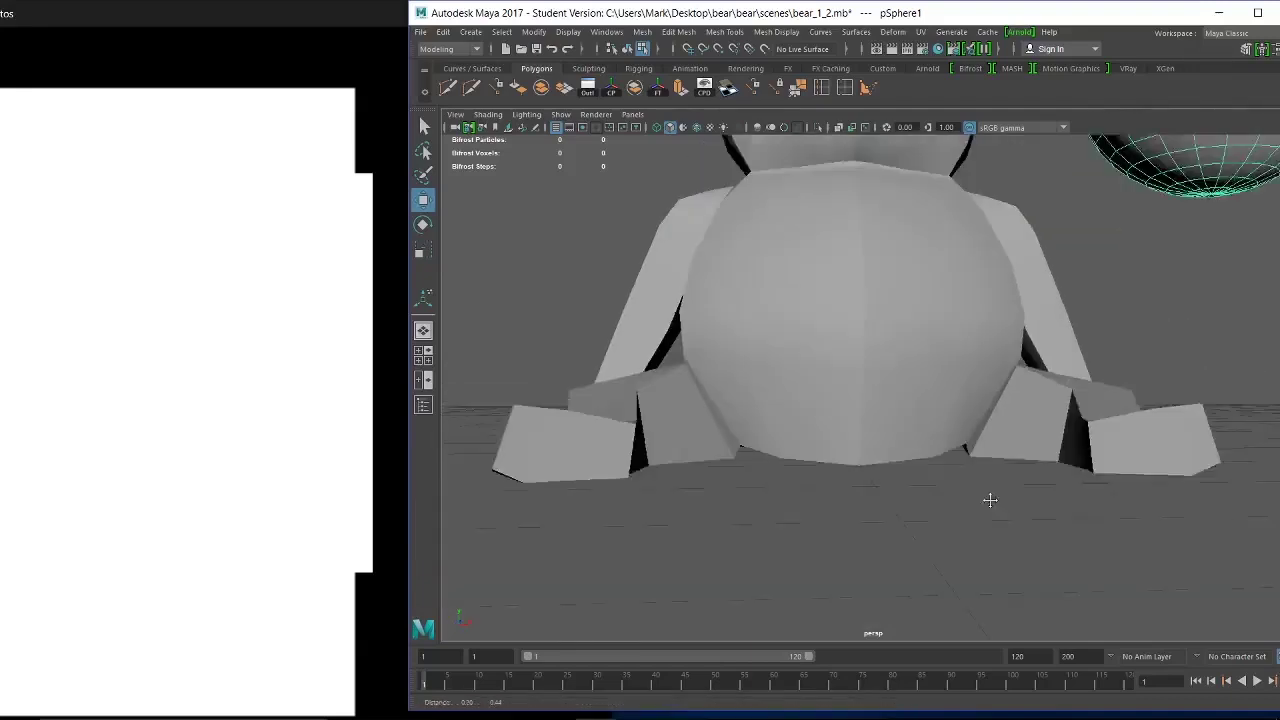
alt+middle_drag(989, 500, 950, 580)
alt+drag(950, 580, 872, 587)
key(d)
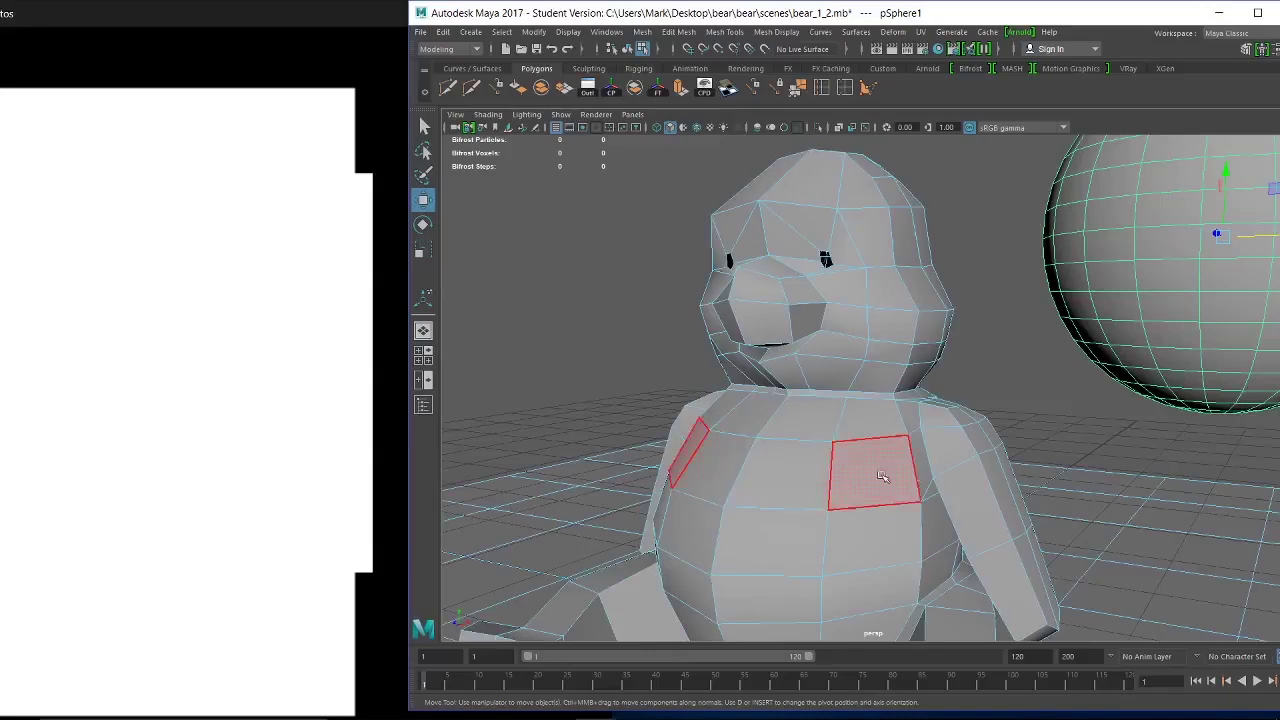
alt+right_drag(973, 507, 646, 400)
alt+drag(646, 400, 705, 421)
alt+right_drag(705, 421, 697, 320)
click(697, 320)
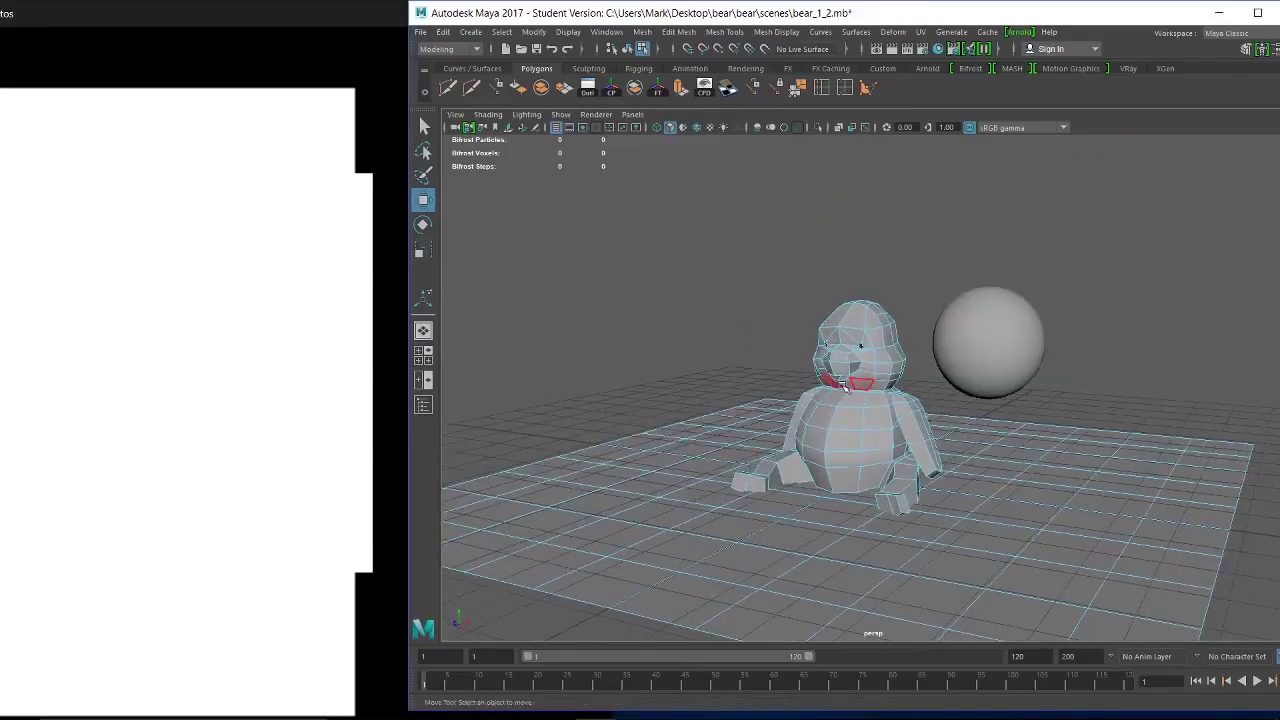
click(1027, 345)
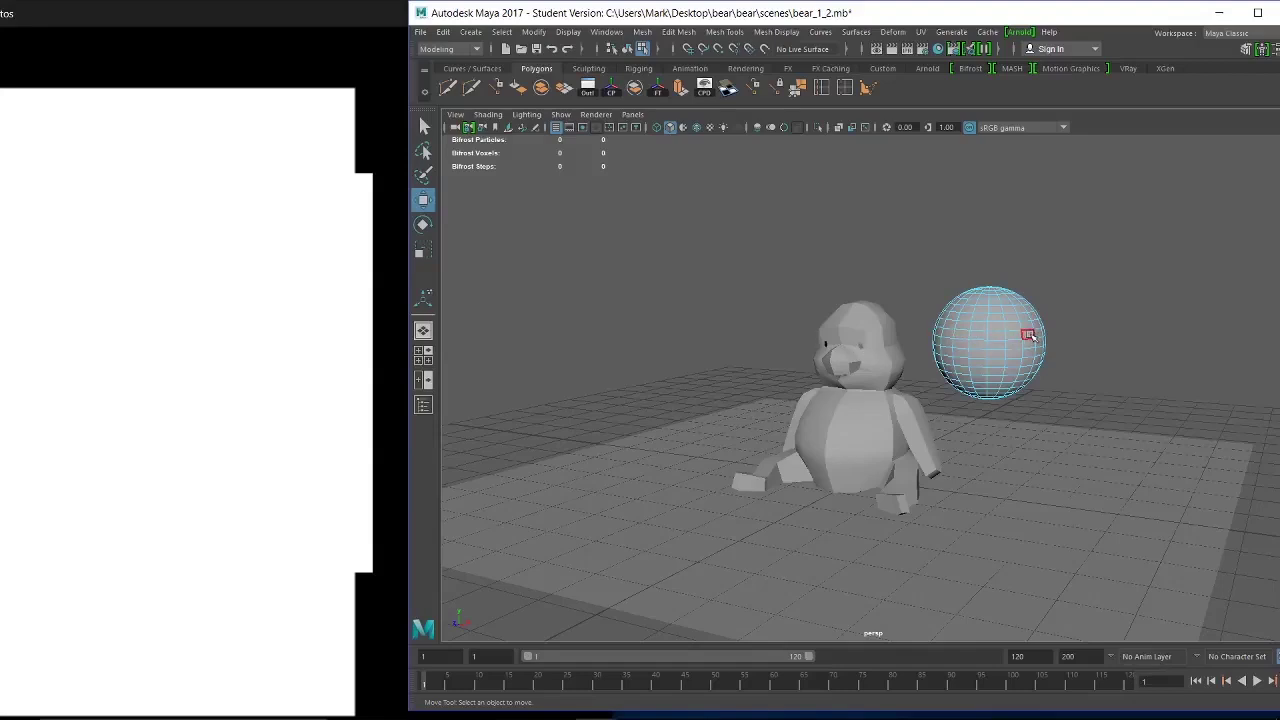
alt+drag(1030, 338, 1024, 345)
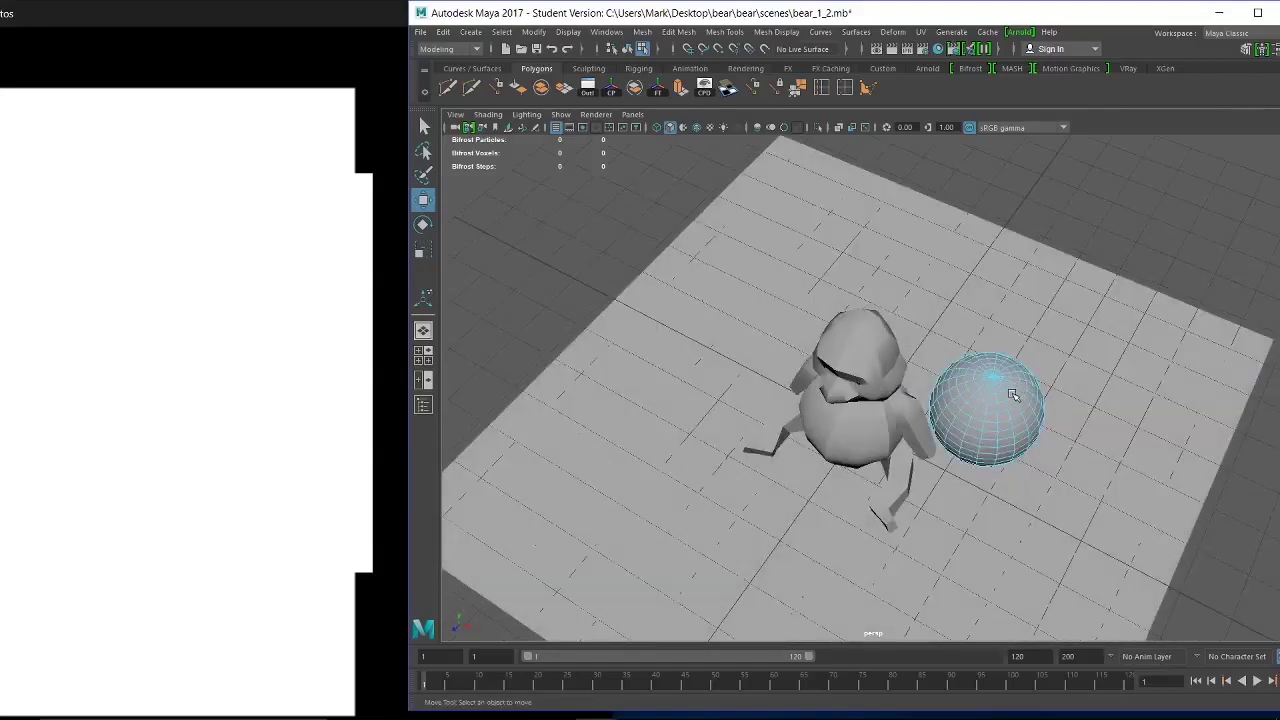
alt+drag(1013, 394, 1012, 335)
right_drag(1012, 327, 1060, 312)
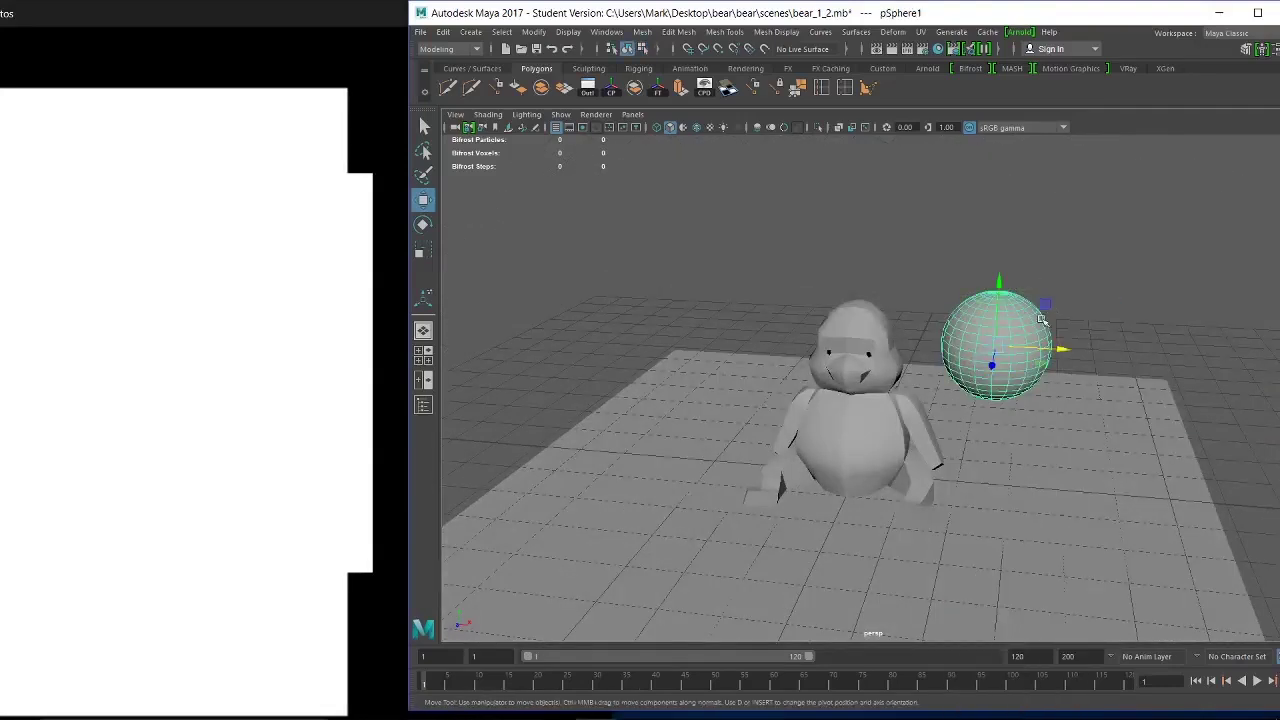
Show the Channel Box for the sphere and enlarge it so the shape attributes and construction inputs fit.
drag(1097, 13, 1025, 13)
click(1235, 50)
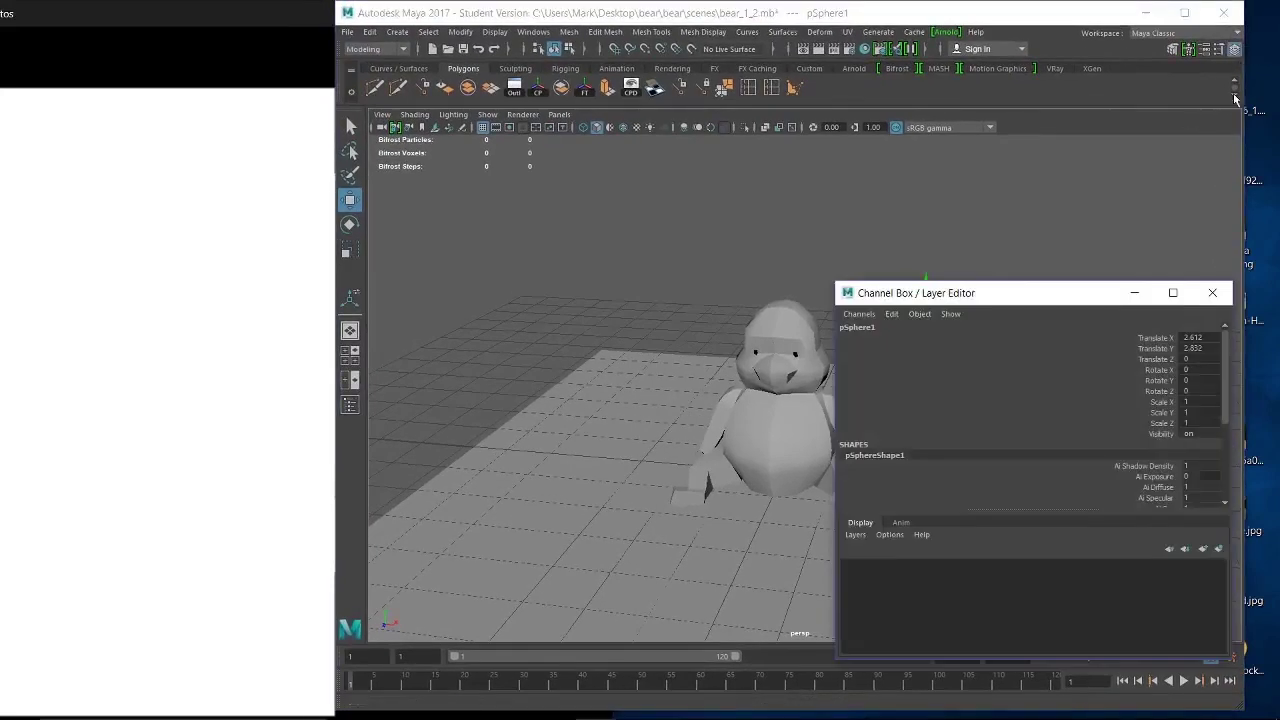
drag(1081, 303, 1095, 85)
drag(1049, 76, 610, 114)
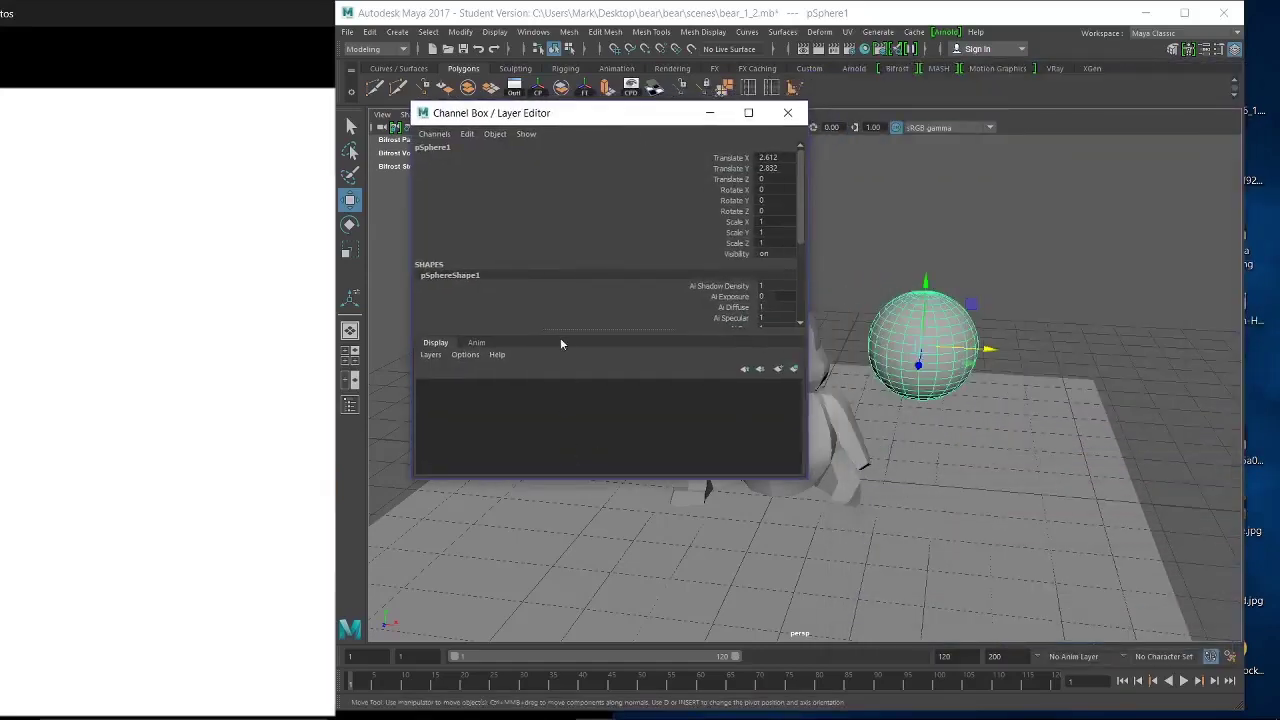
drag(570, 330, 586, 545)
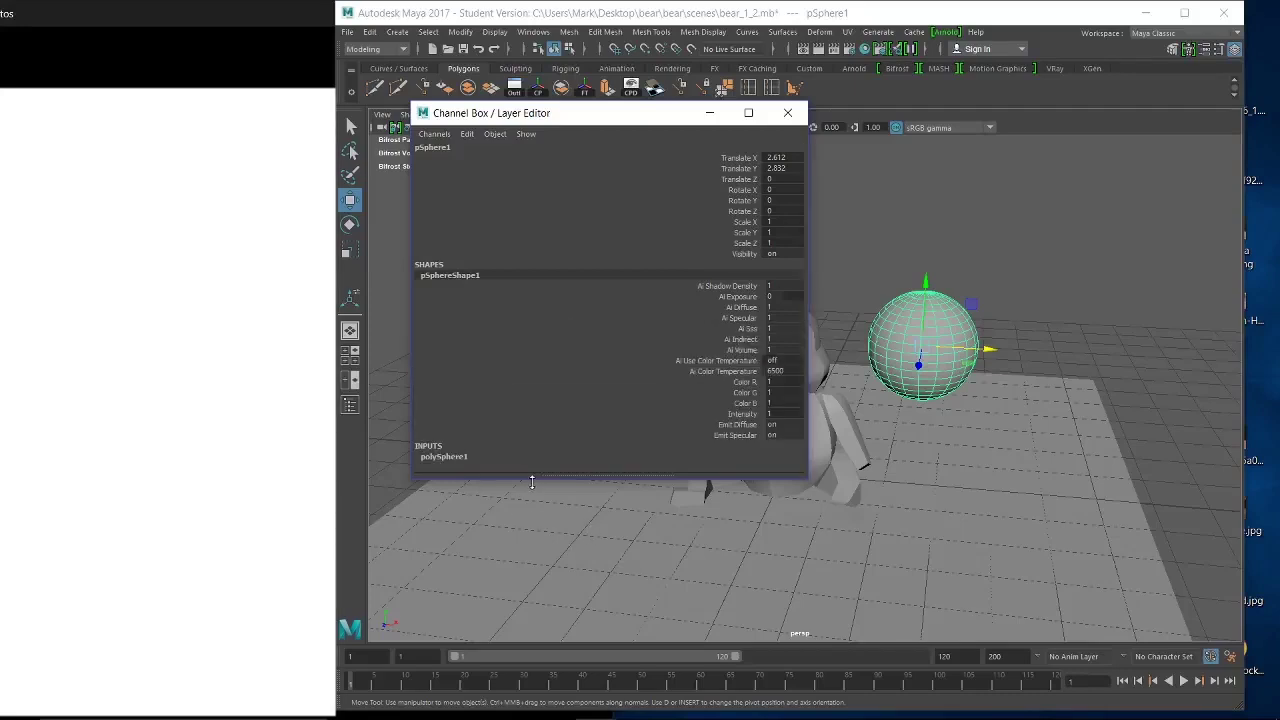
drag(531, 481, 531, 680)
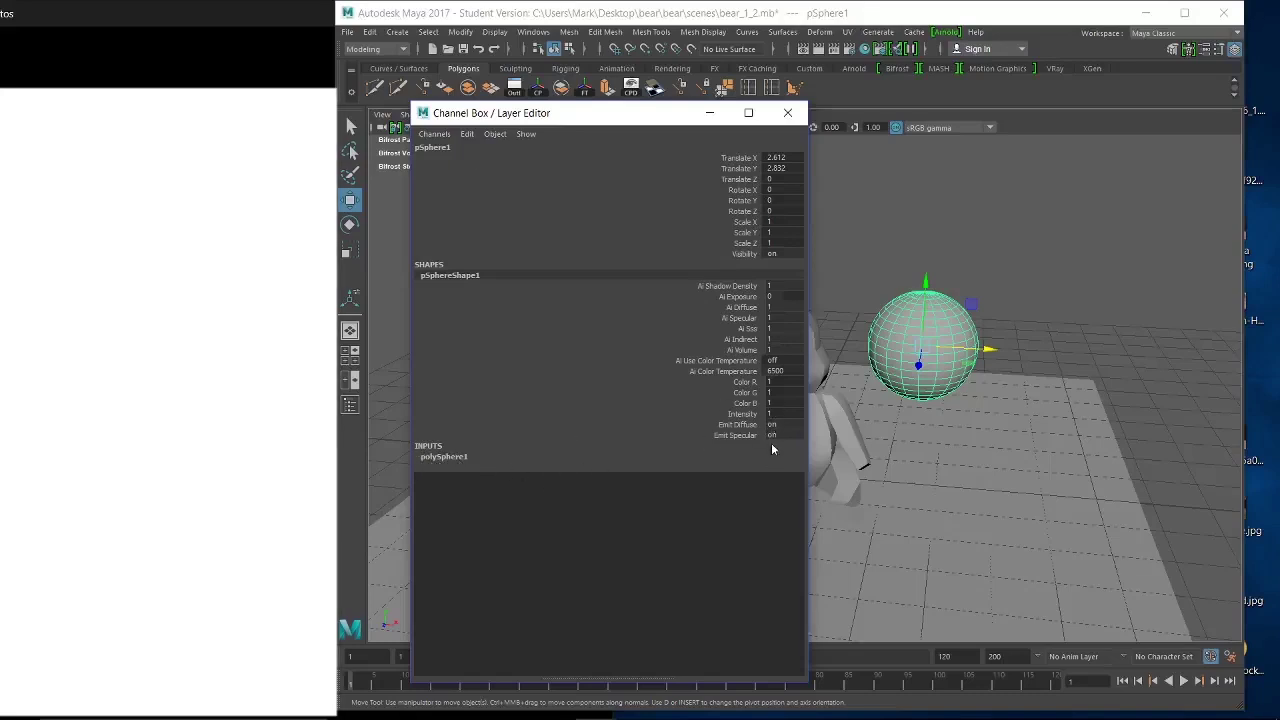
Set the sphere's Subdivisions Axis to 12 and Subdivisions Height to 9, and put the Channel Box away.
click(444, 457)
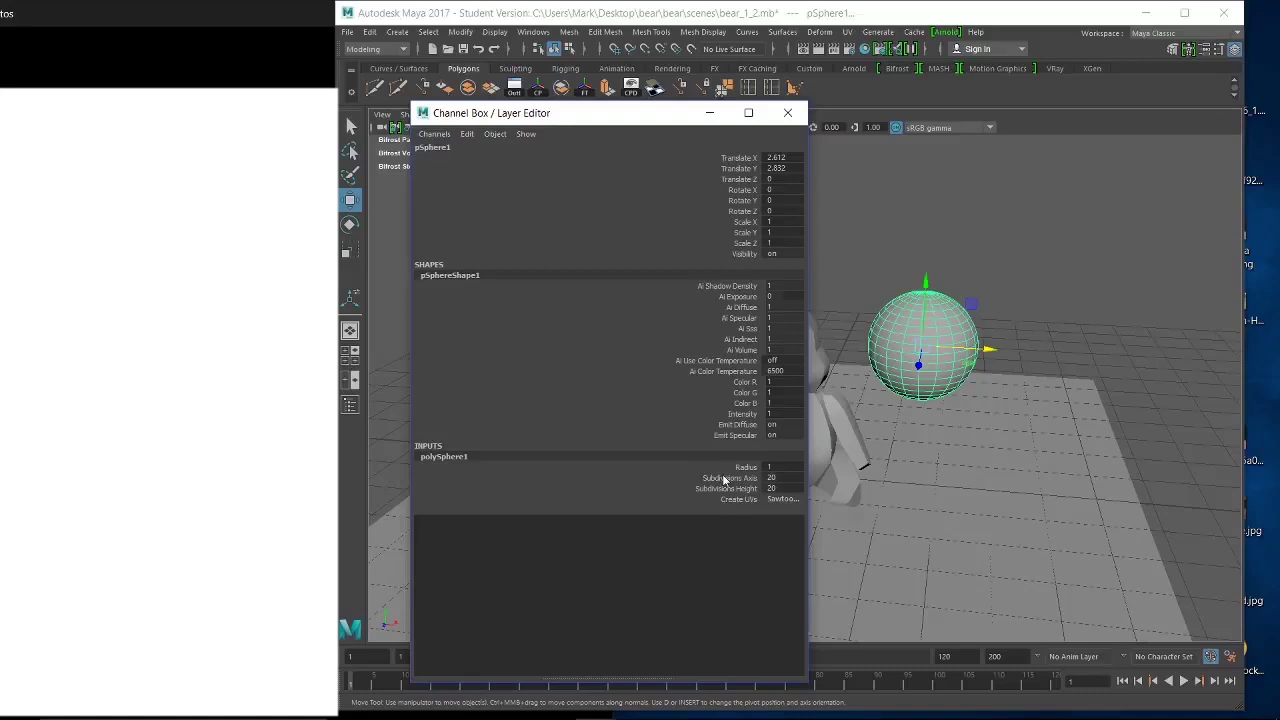
drag(724, 480, 733, 491)
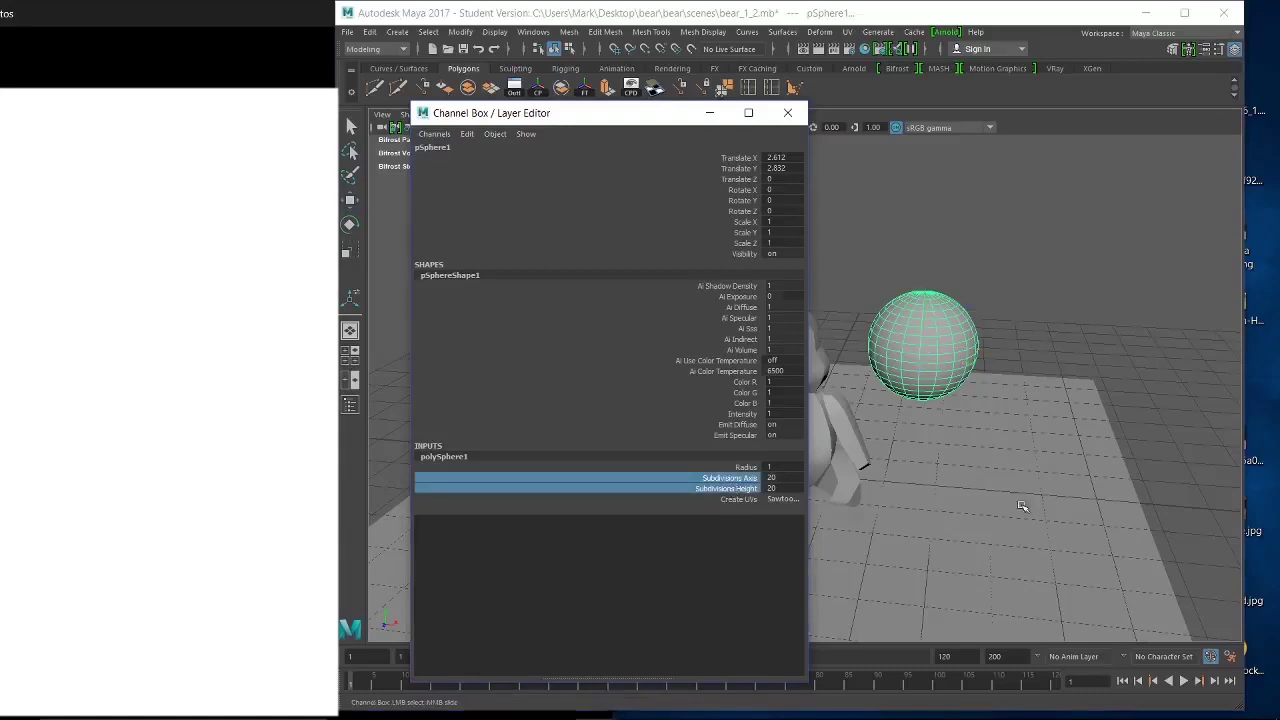
middle_drag(1024, 507, 966, 509)
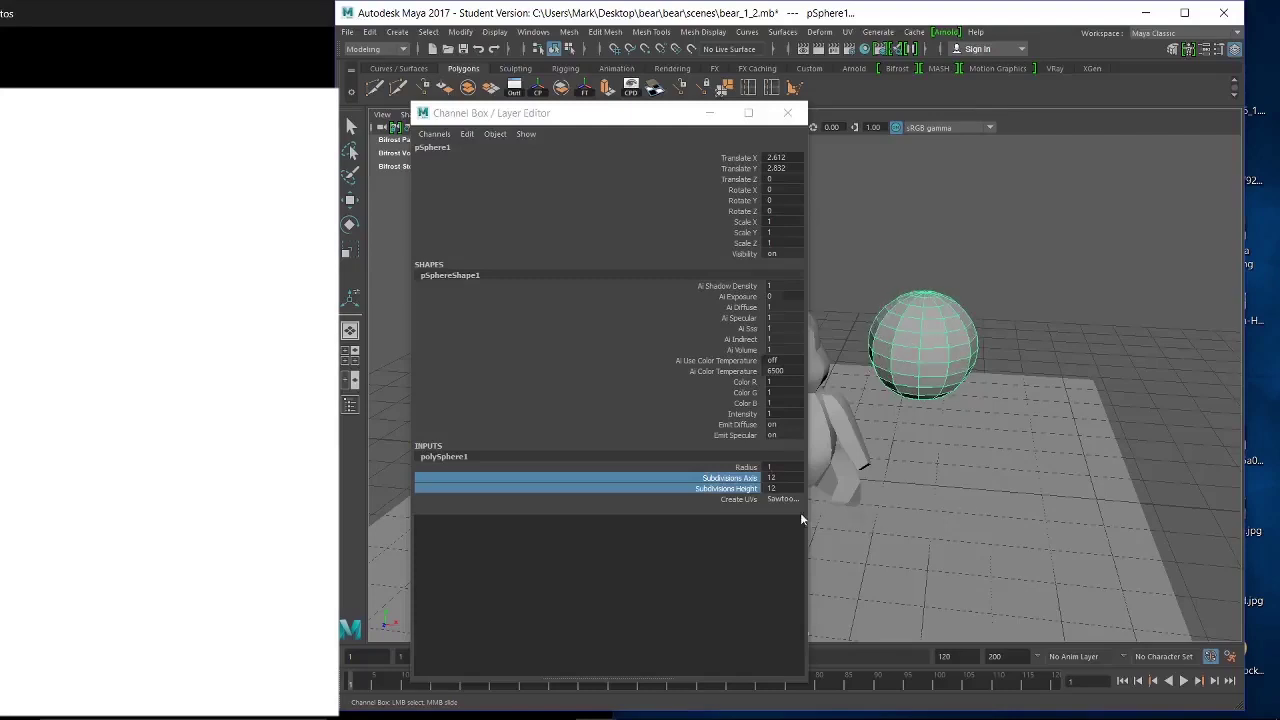
click(731, 489)
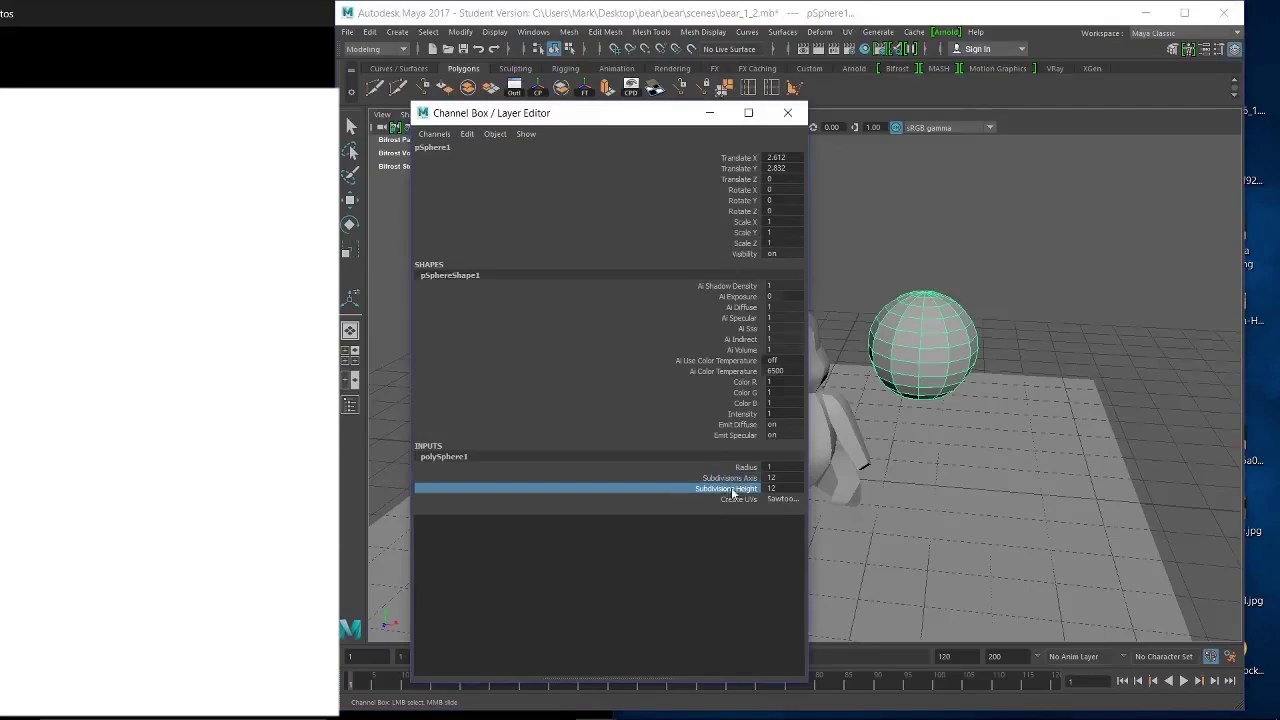
mouse_move(990, 549)
middle_down()
mouse_move(960, 549)
mouse_move(976, 552)
middle_up()
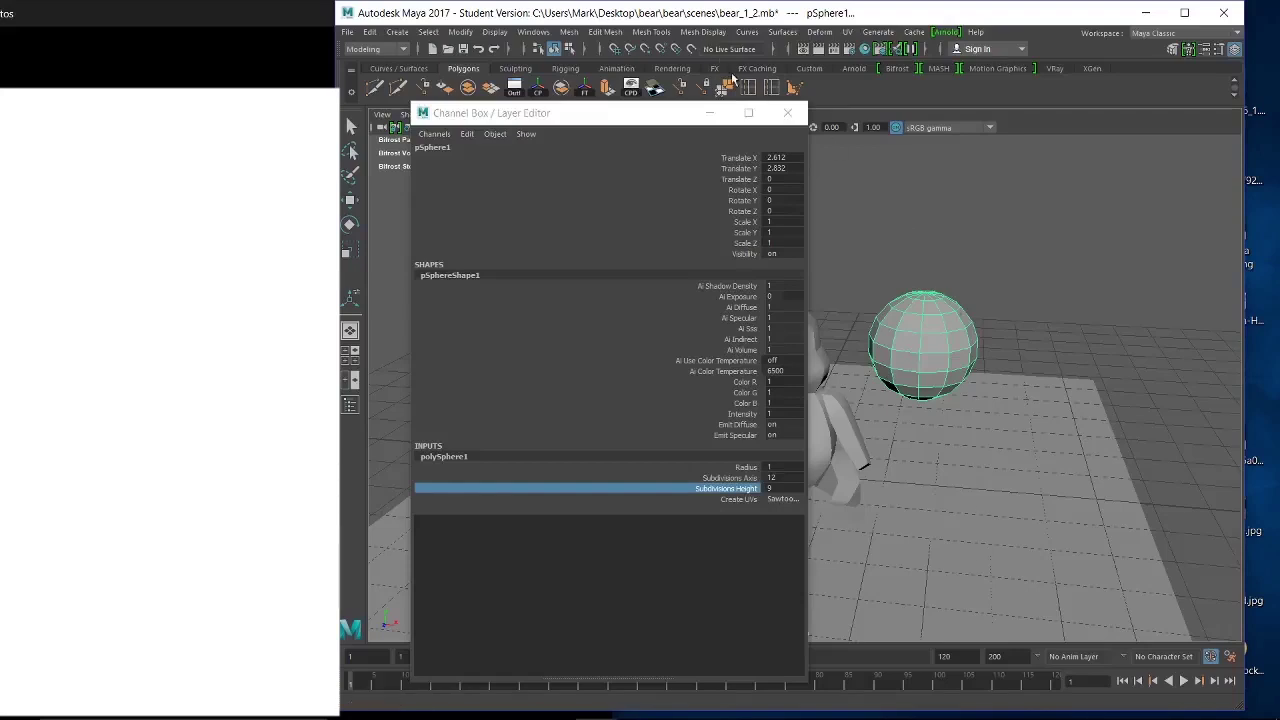
click(710, 114)
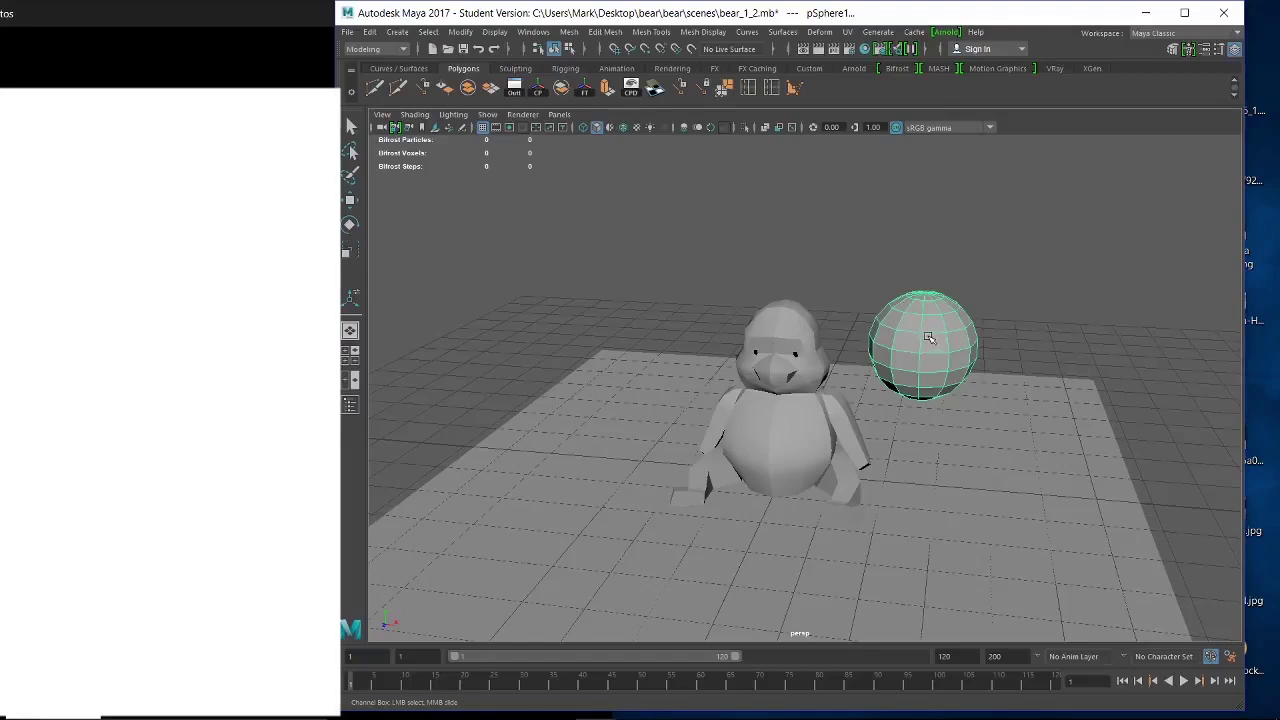
Rotate the sphere freely about the X axis until its pole faces the front of the bear.
key(e)
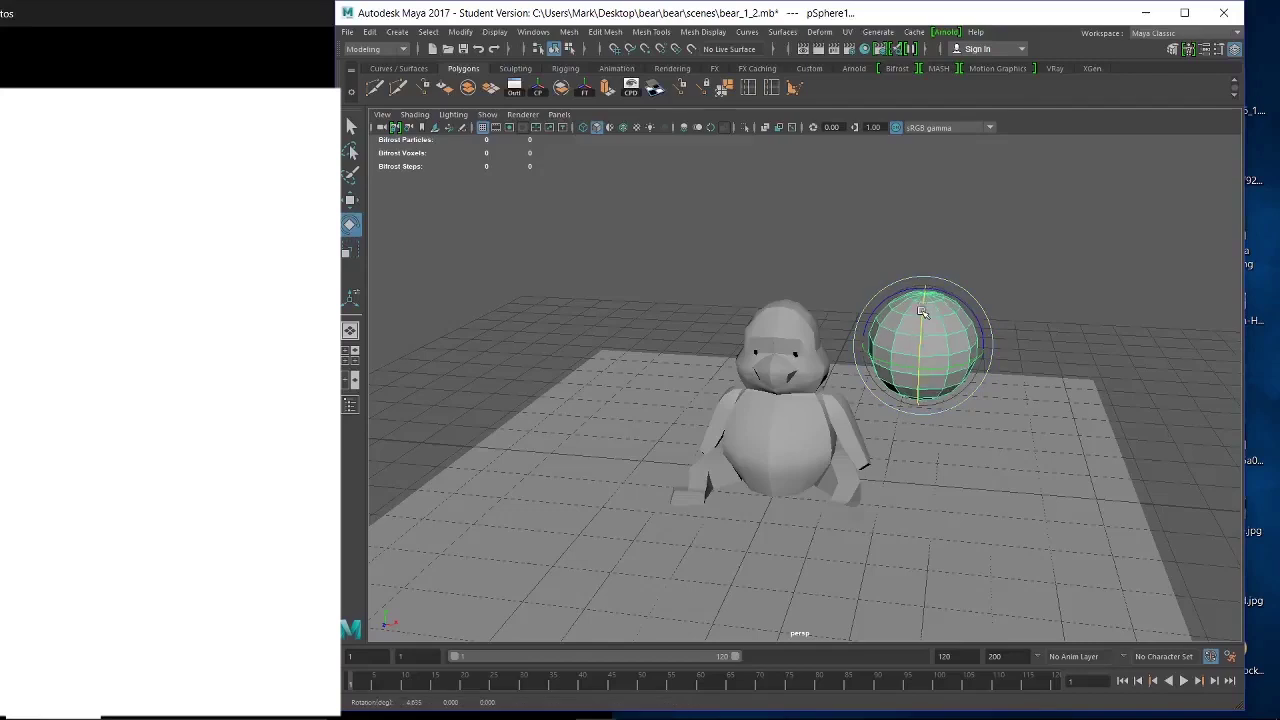
drag(921, 310, 918, 346)
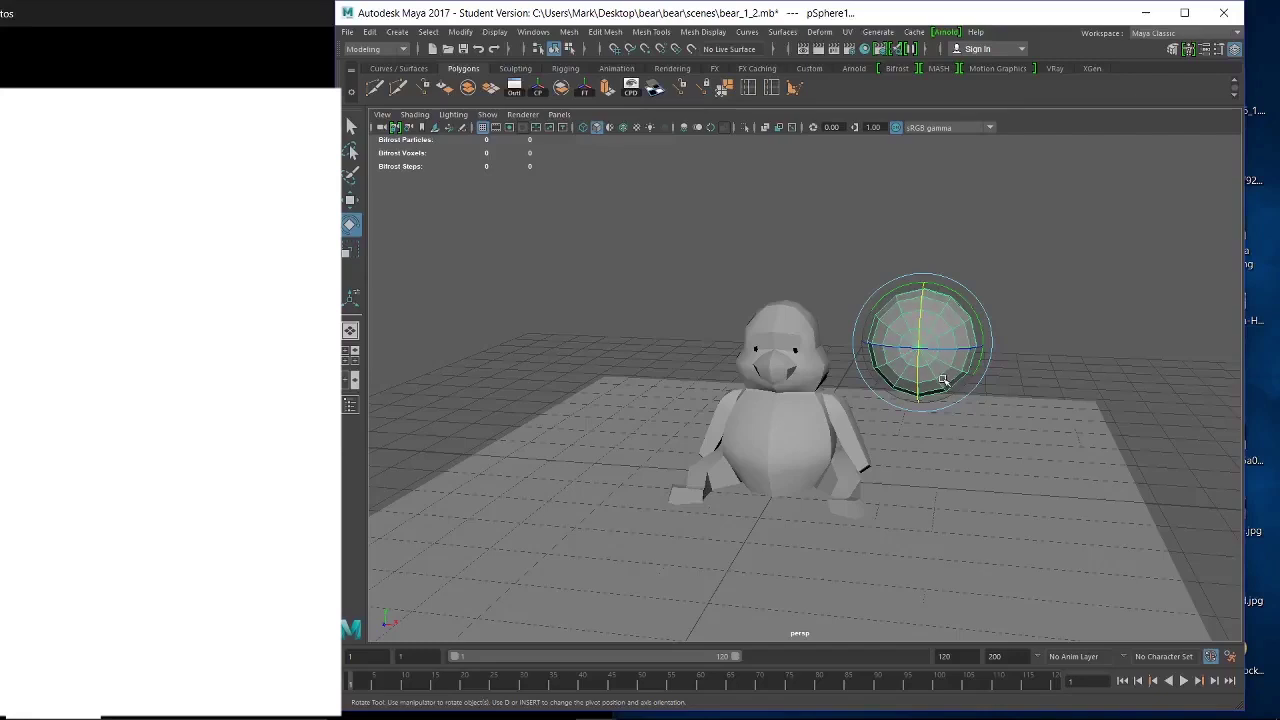
drag(937, 360, 952, 330)
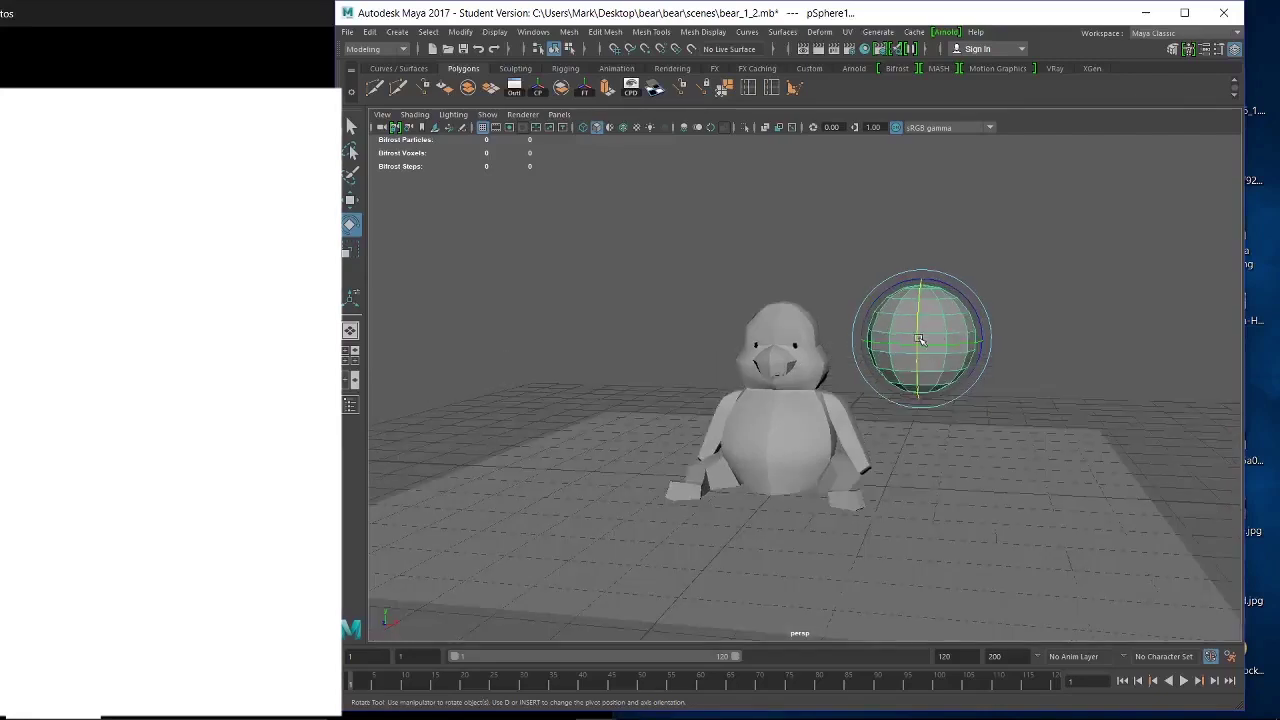
drag(918, 316, 915, 384)
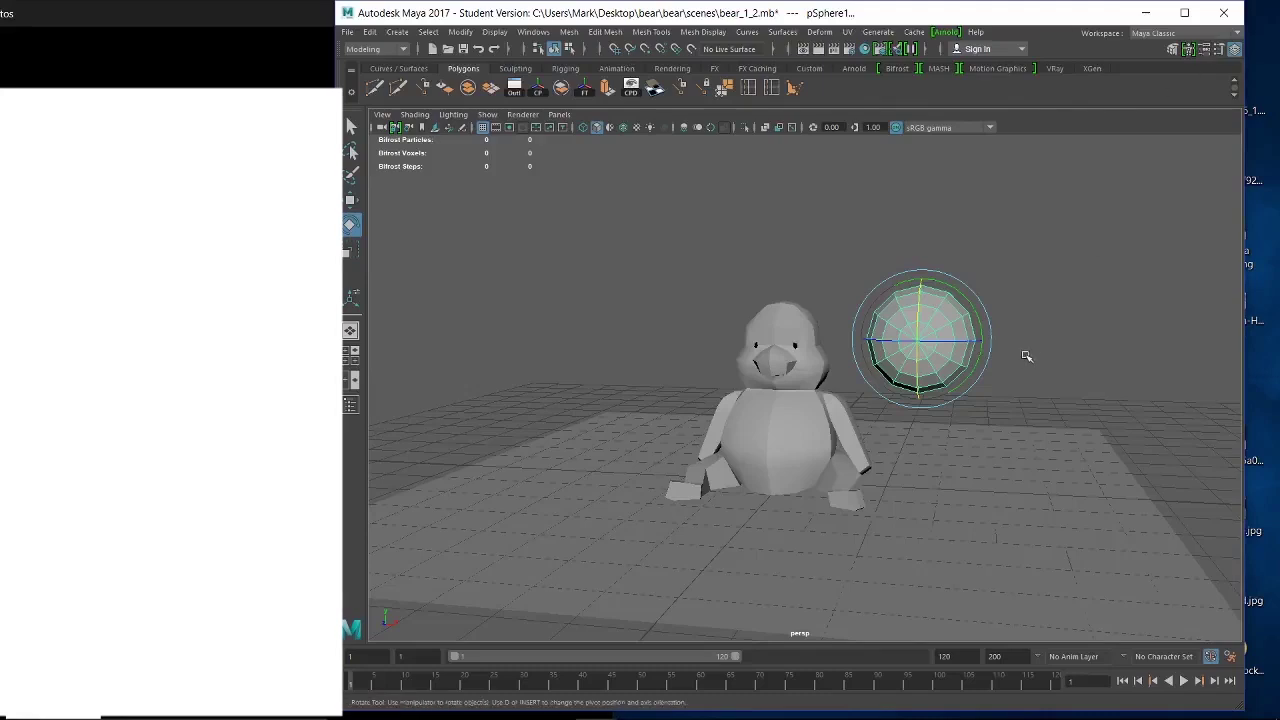
mouse_move(1014, 369)
alt+mouse_down()
mouse_move(1022, 306)
mouse_move(1017, 360)
alt+mouse_up()
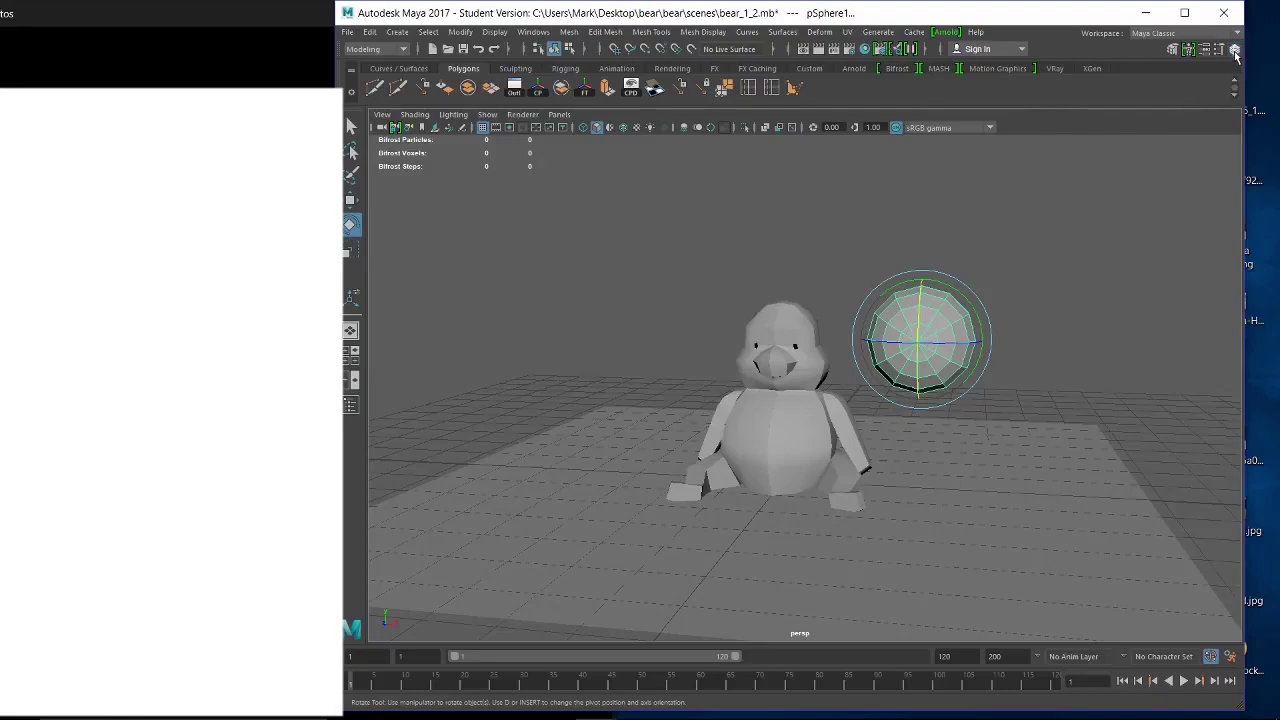
Set the sphere's Rotate X to exactly 90 in the Channel Box and close it.
click(1235, 49)
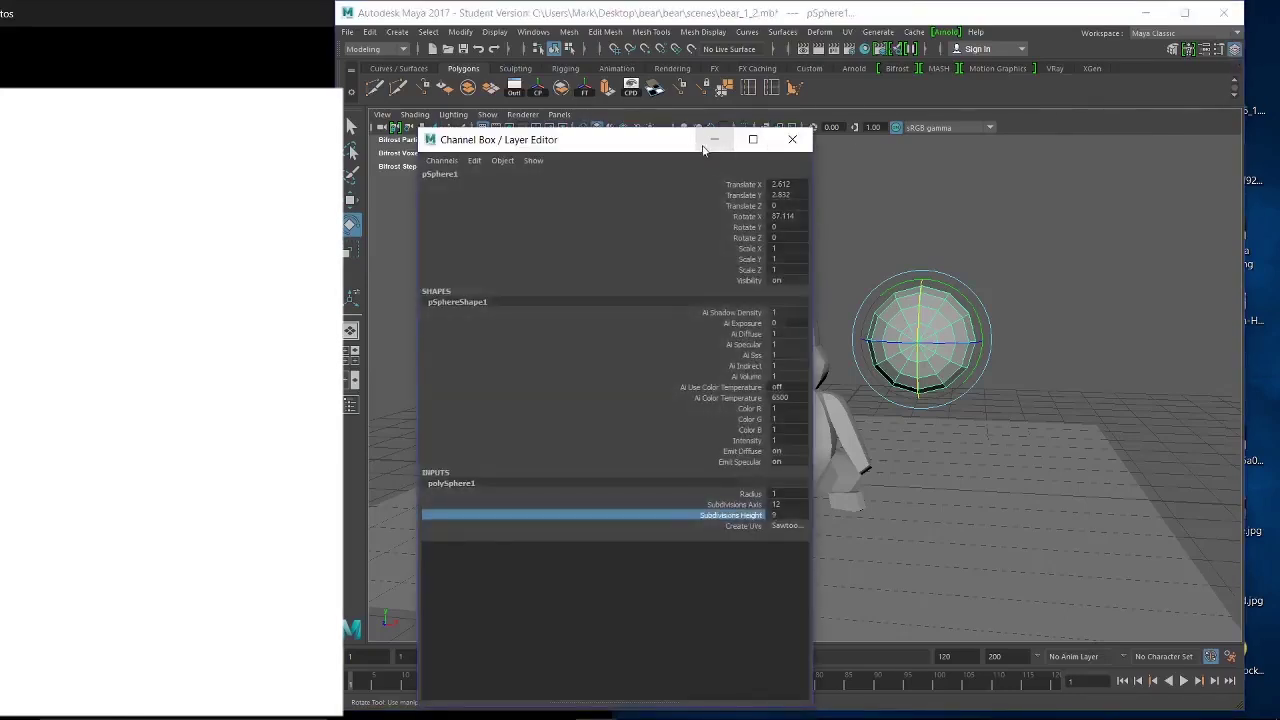
drag(670, 141, 560, 99)
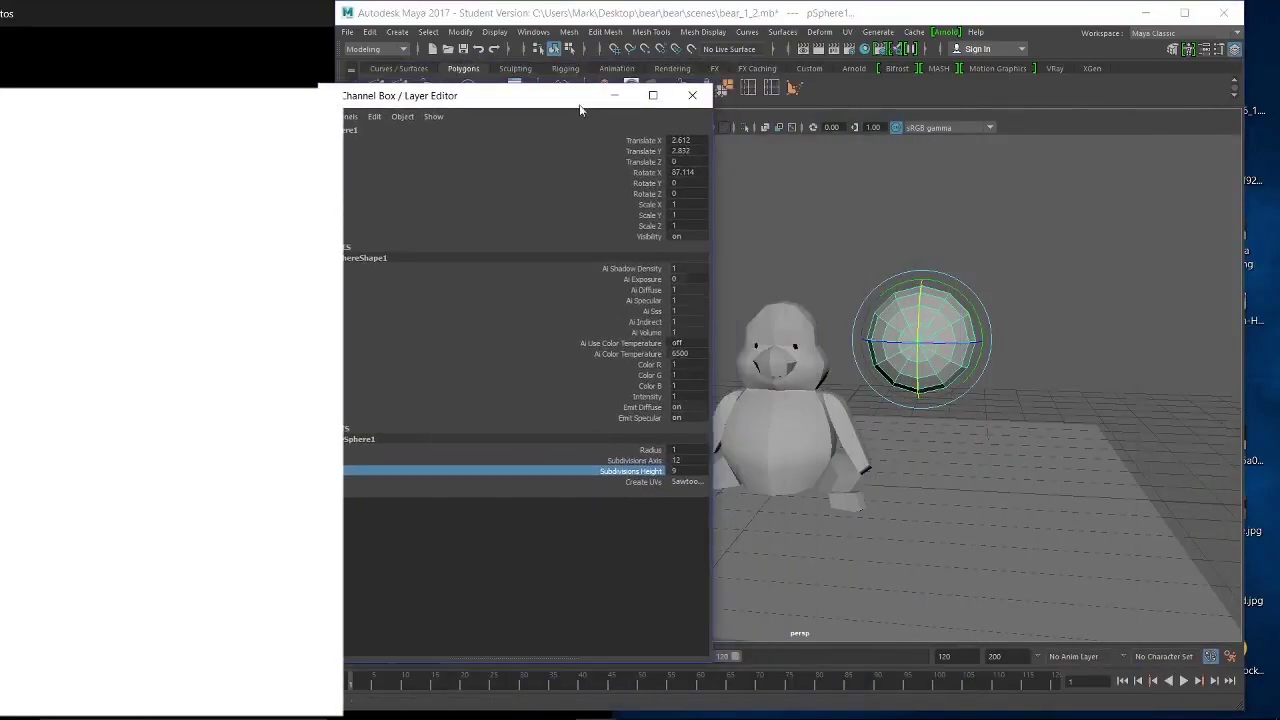
click(703, 173)
text(84)
key(Return)
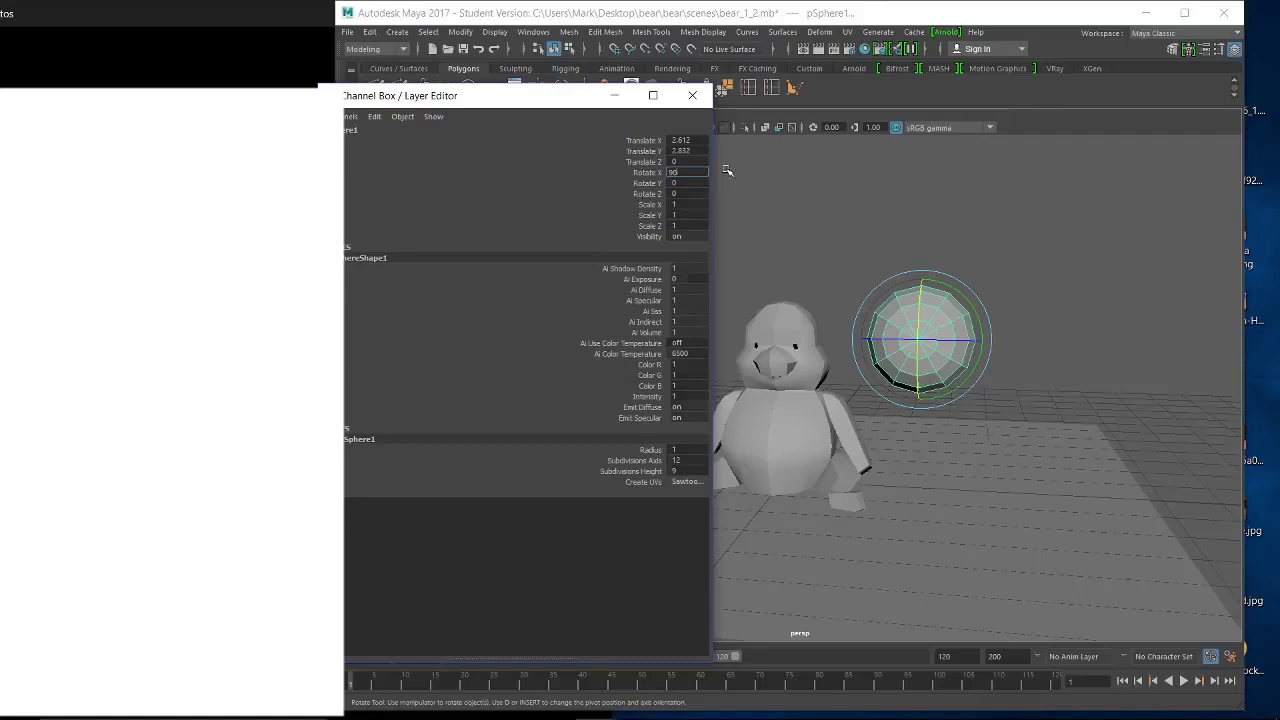
key(Return)
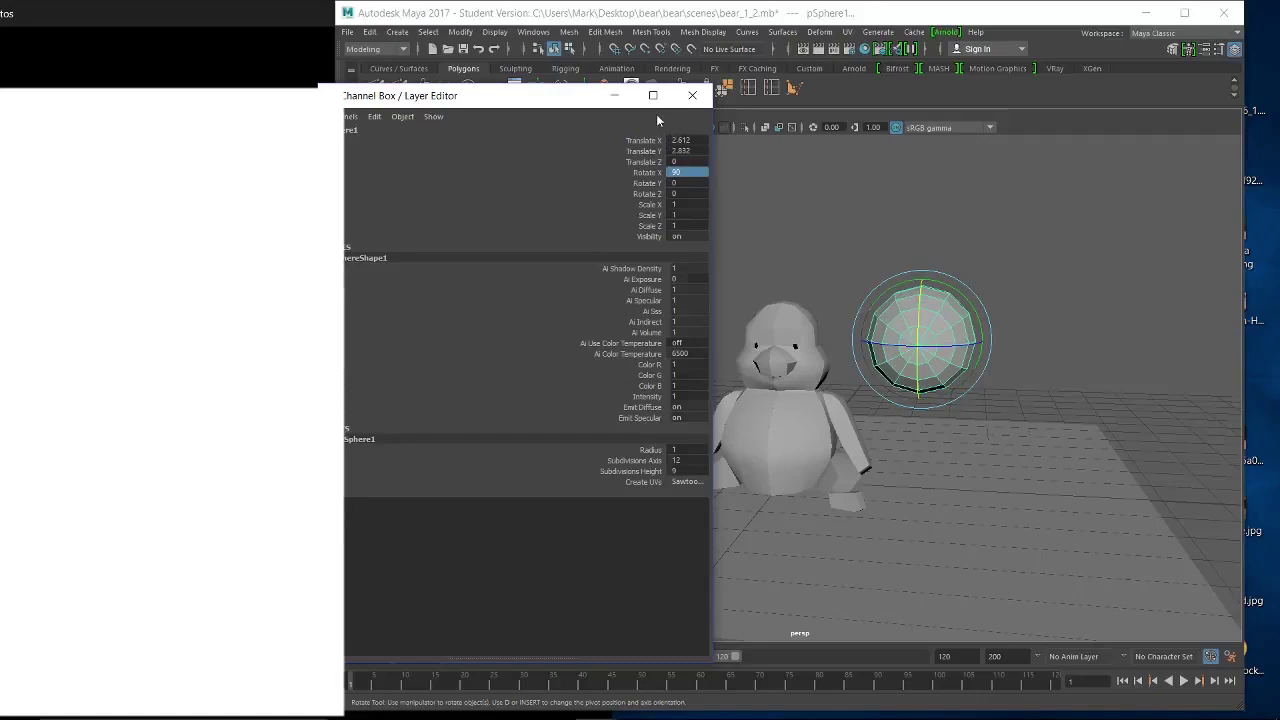
click(692, 95)
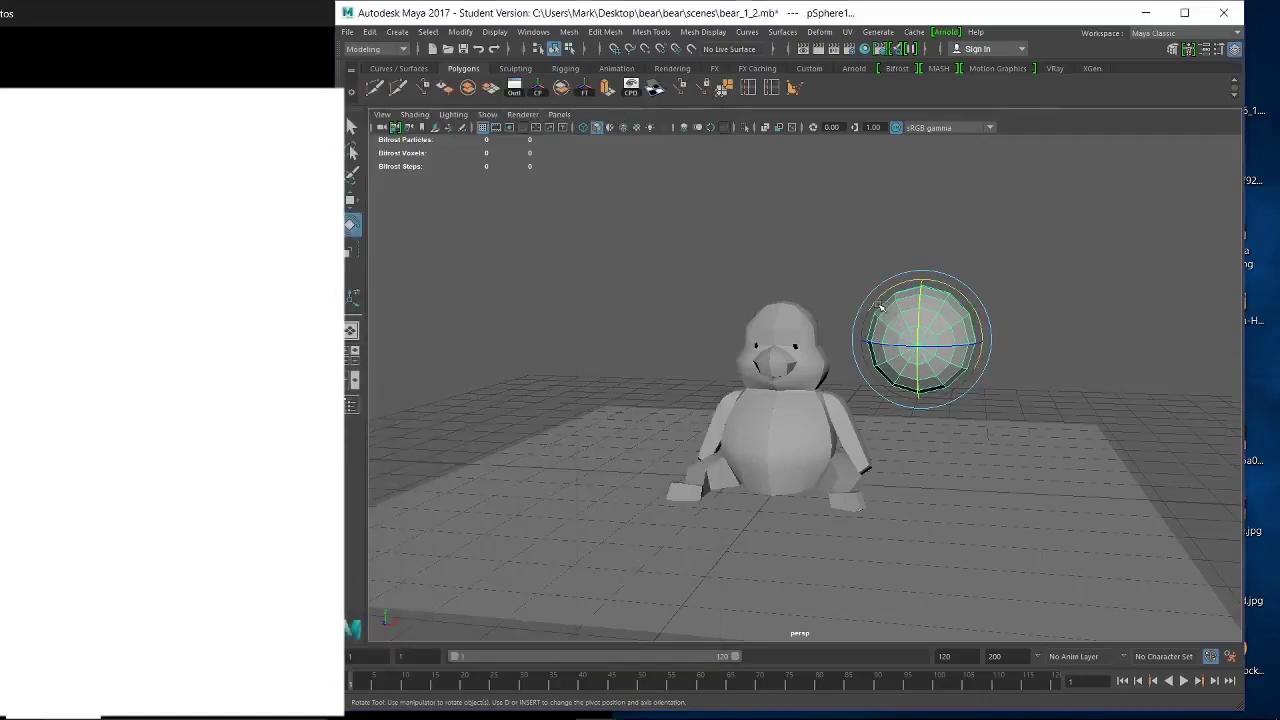
Flatten the sphere into an upright oval and shrink it to a scale of about 0.146, 0.136 and 0.197 for an eye.
key(r)
mouse_move(985, 343)
mouse_down()
mouse_move(946, 343)
mouse_move(968, 347)
mouse_up()
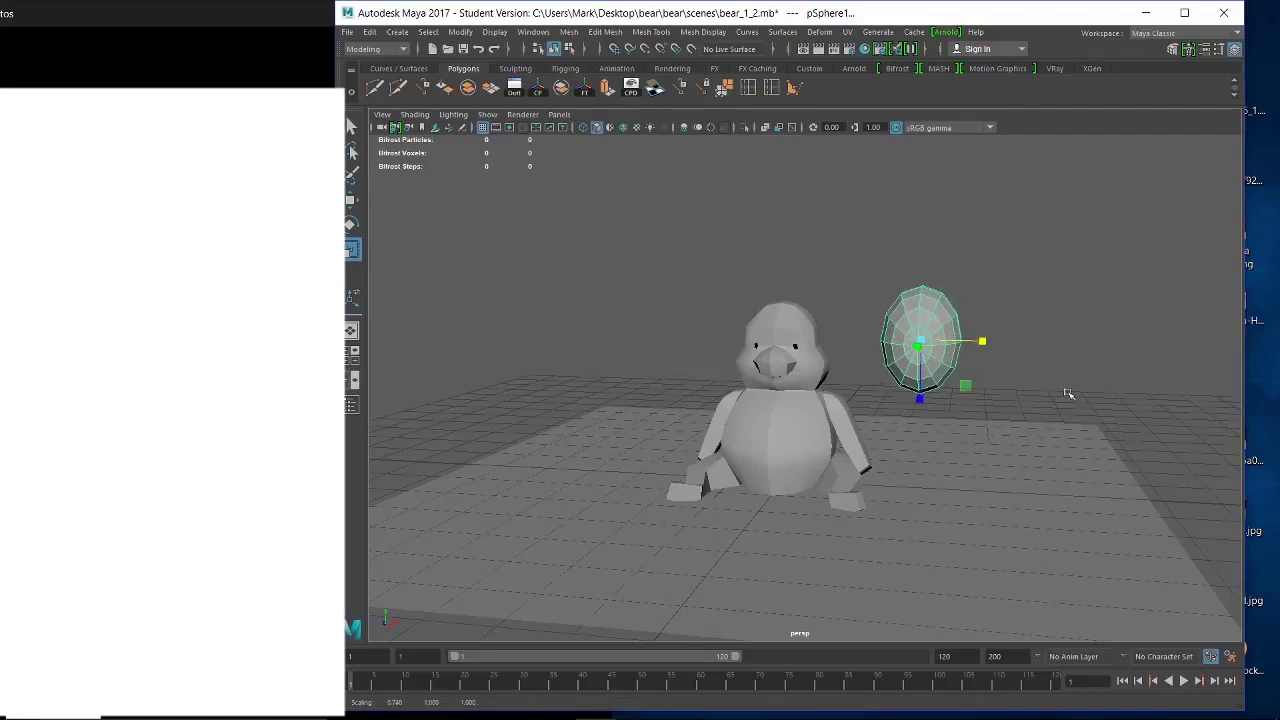
alt+drag(1066, 391, 920, 377)
mouse_move(761, 343)
mouse_down()
mouse_move(812, 341)
mouse_move(752, 340)
mouse_up()
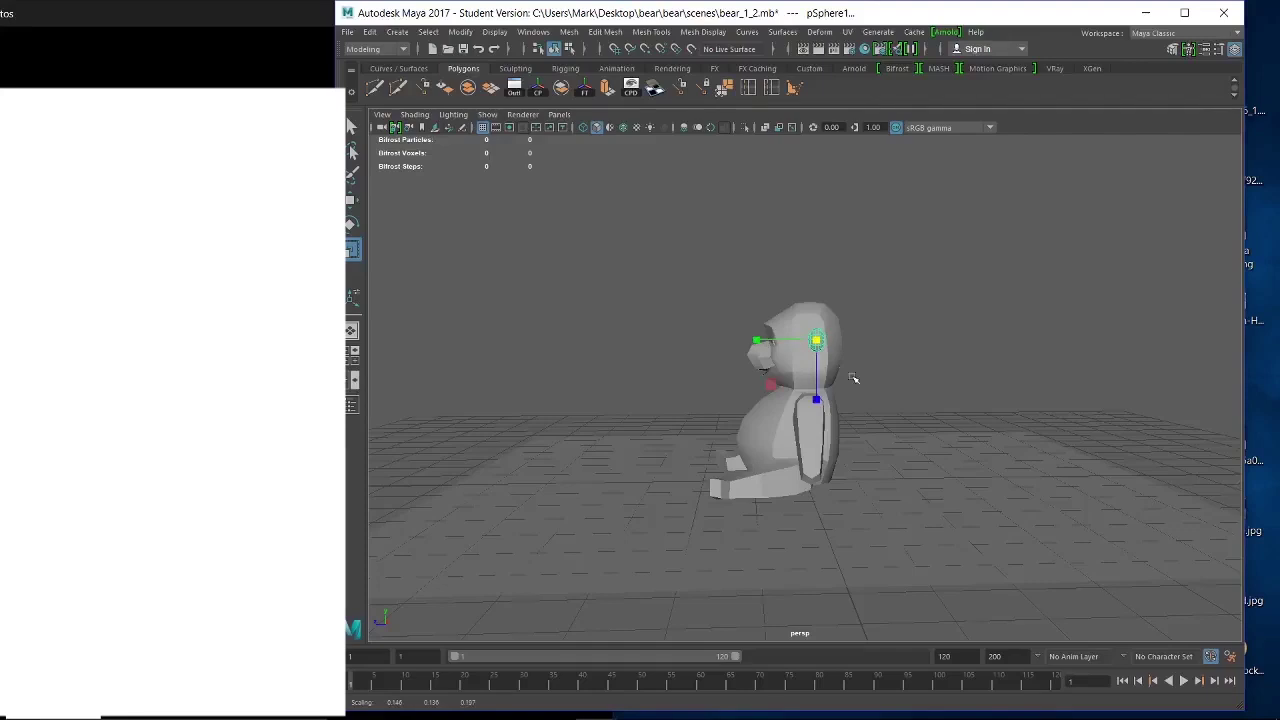
alt+drag(854, 380, 958, 422)
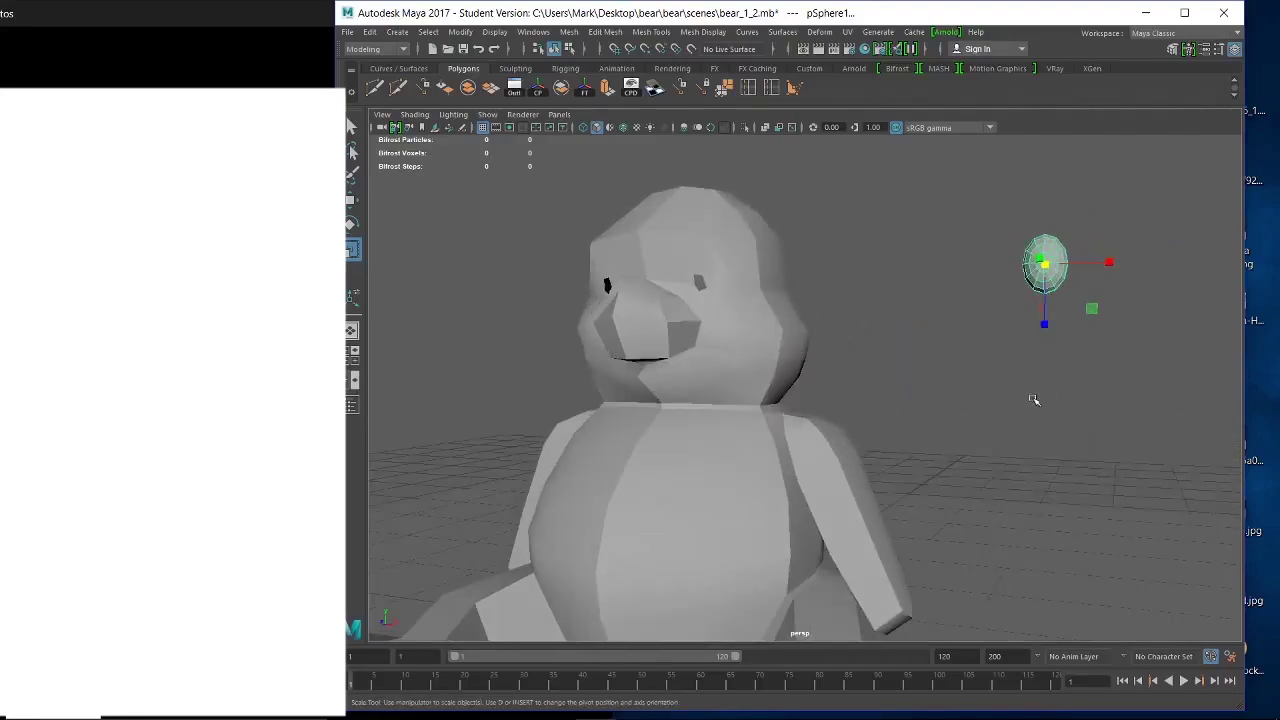
Move the oval eye sphere over to the bear's eye hole and scale it down to about 0.048, 0.045 and 0.065.
key(w)
drag(1119, 263, 770, 273)
key(f)
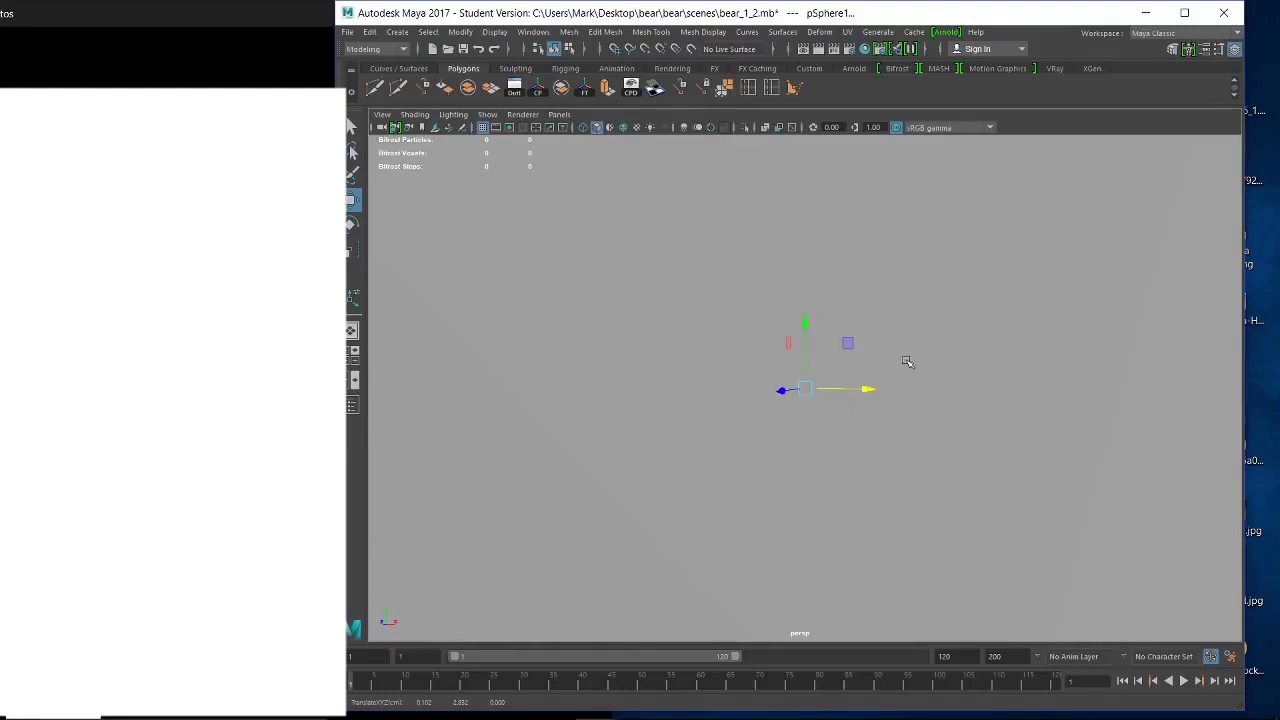
alt+drag(1024, 419, 921, 401)
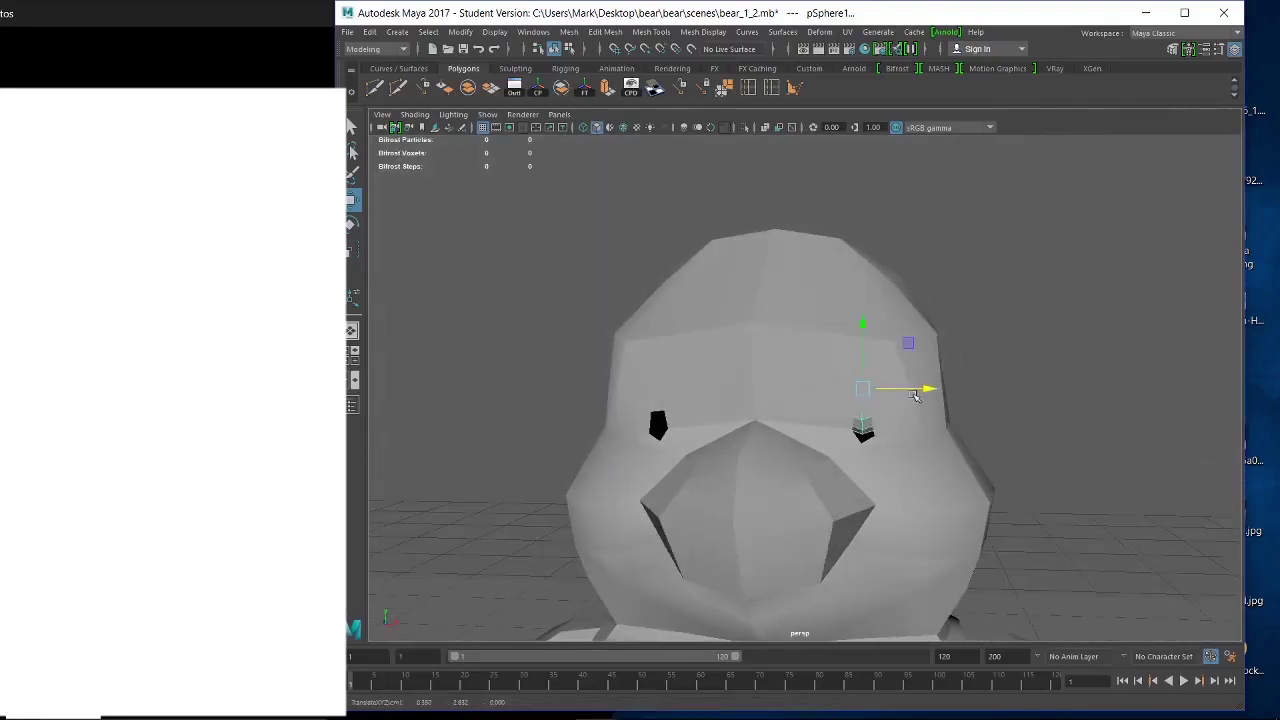
drag(866, 320, 867, 350)
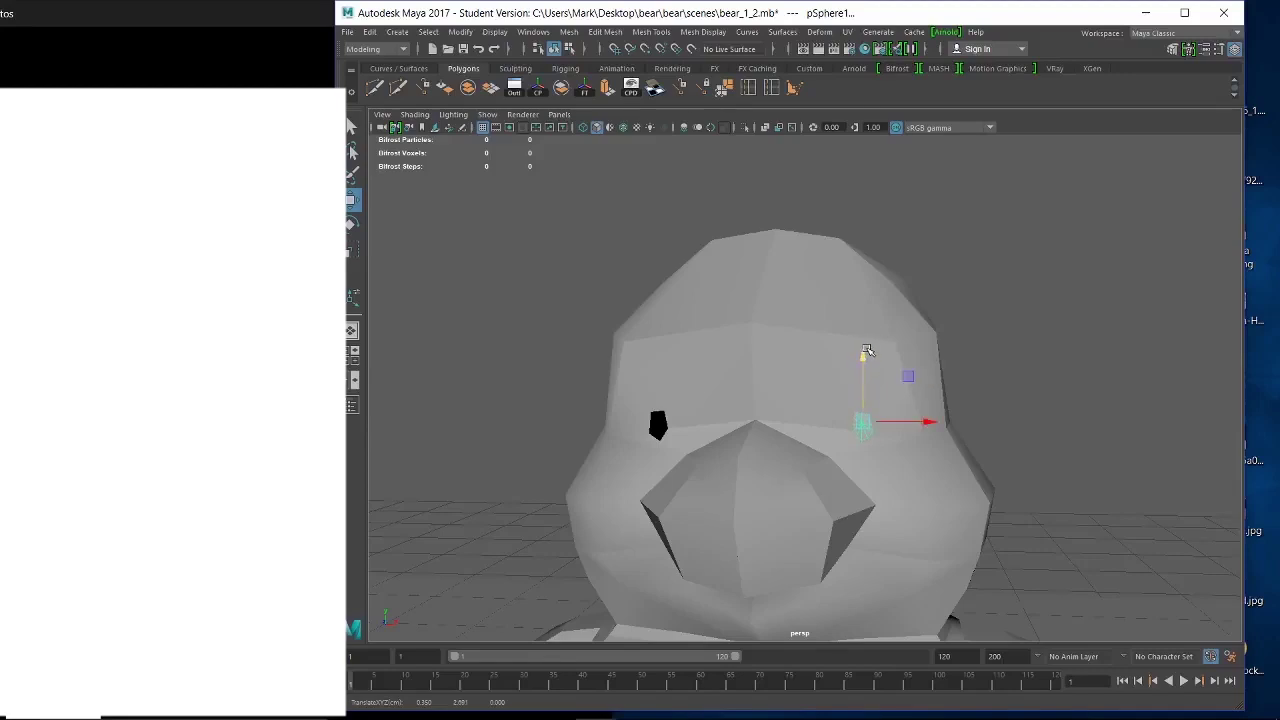
key(r)
drag(865, 428, 822, 423)
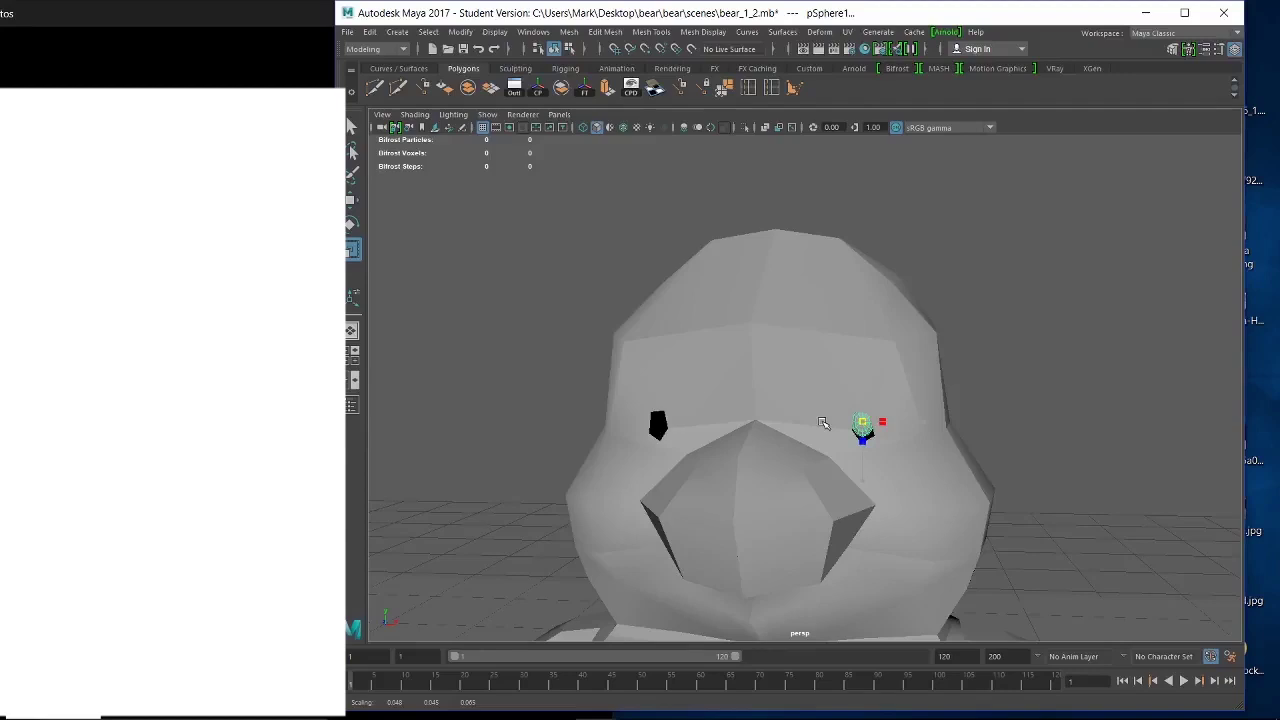
Move the eye sphere forward out of the head and slightly up so that it sits in the eye hole.
alt+right_drag(920, 431, 1057, 499)
alt+drag(1057, 499, 843, 429)
key(w)
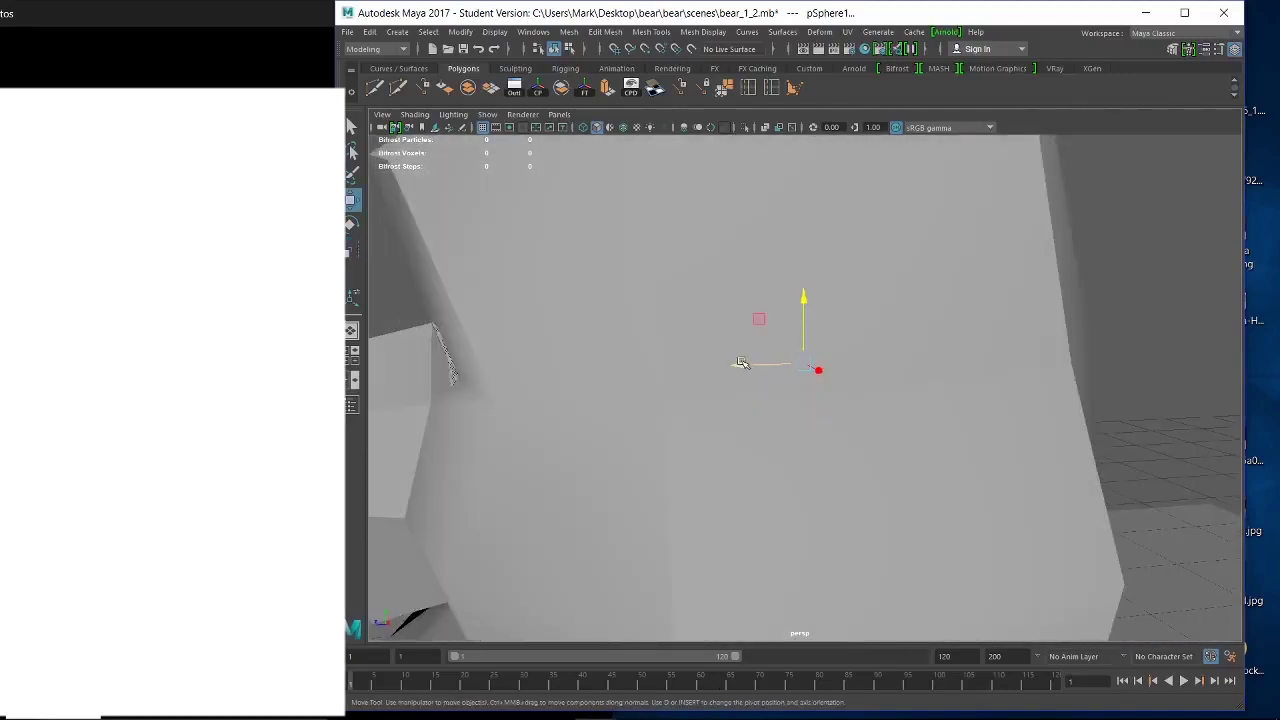
drag(742, 362, 589, 363)
drag(798, 311, 801, 278)
drag(861, 342, 585, 340)
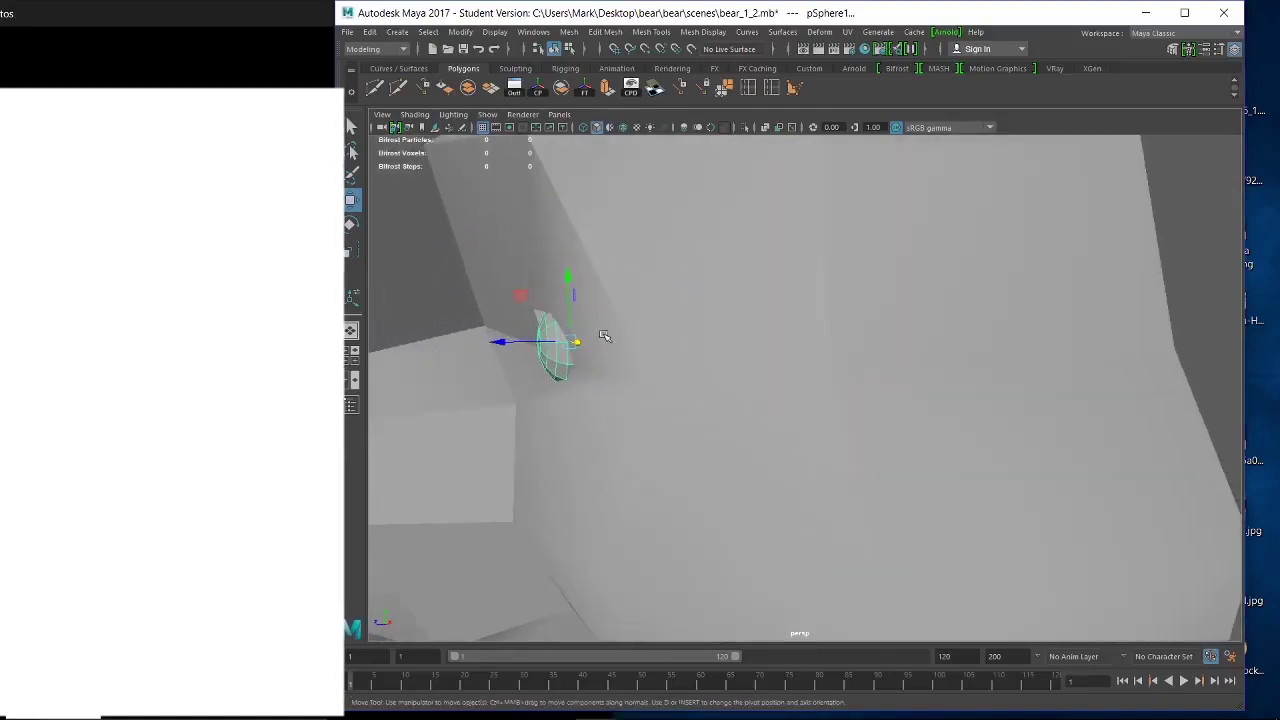
Adjust the eye sphere's depth by scaling it along its front-to-back axis, and nudge it sideways to center it in the hole.
key(r)
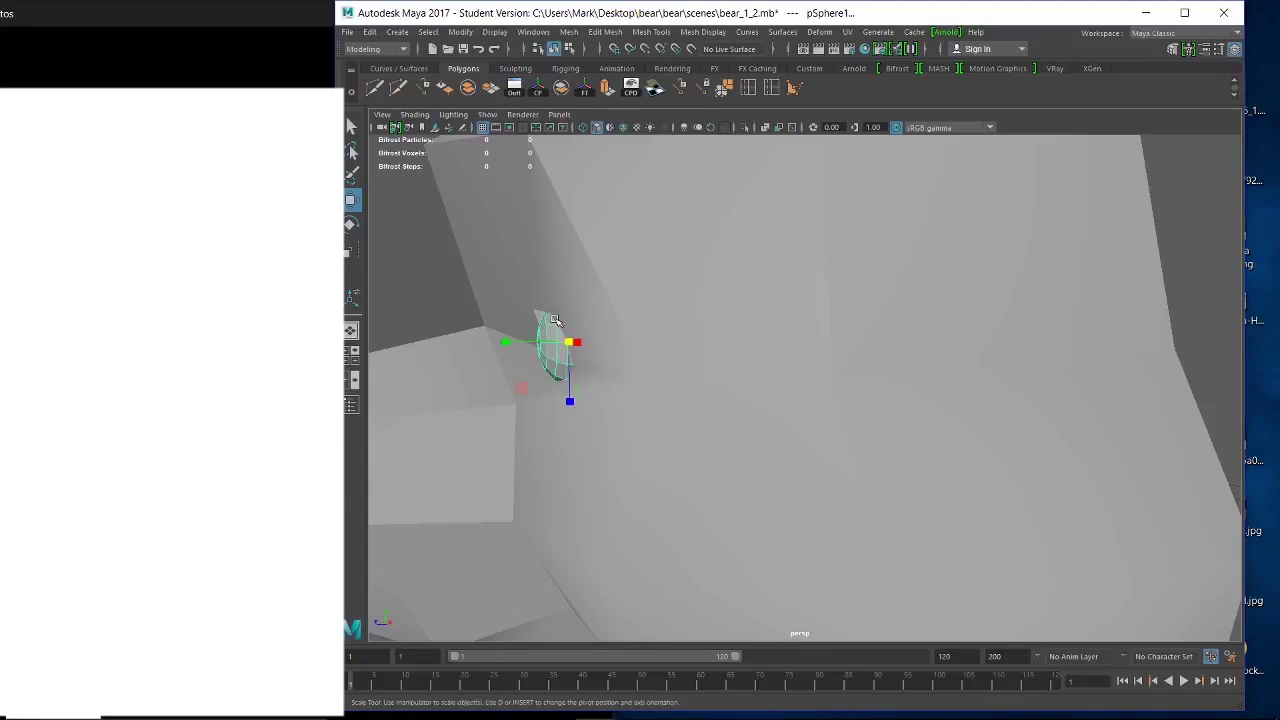
drag(510, 340, 788, 361)
key(w)
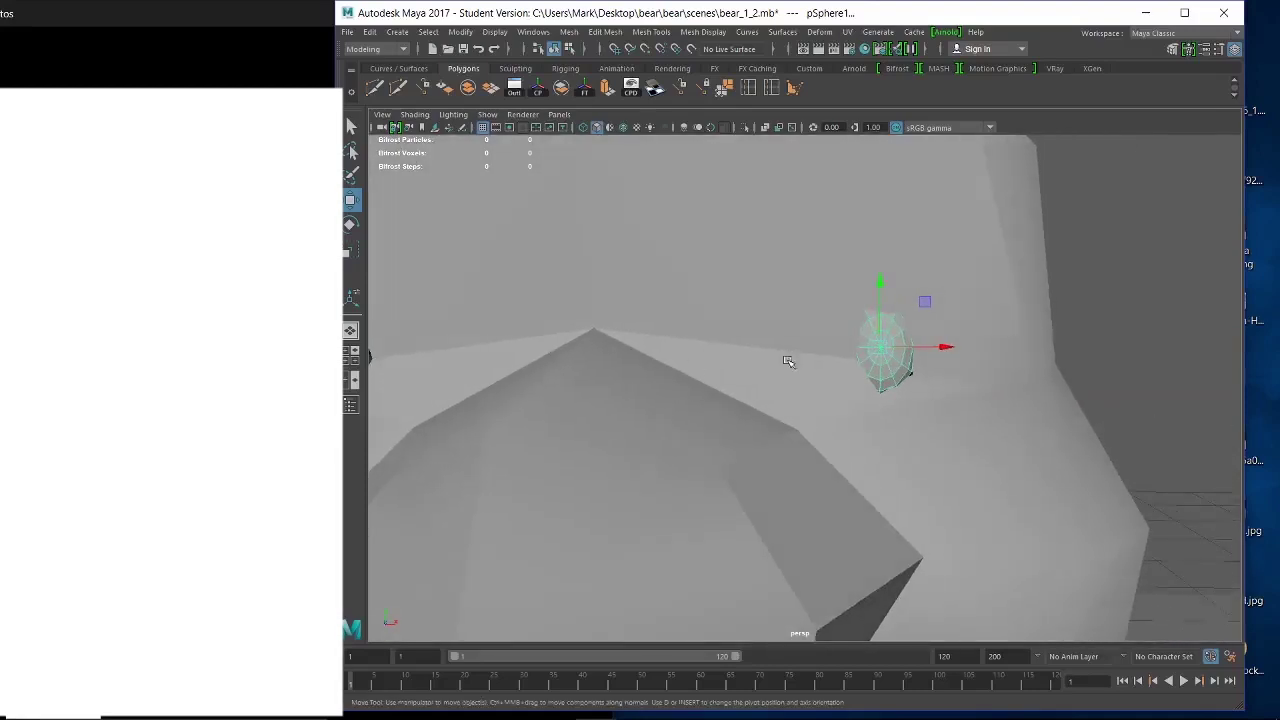
drag(958, 347, 946, 349)
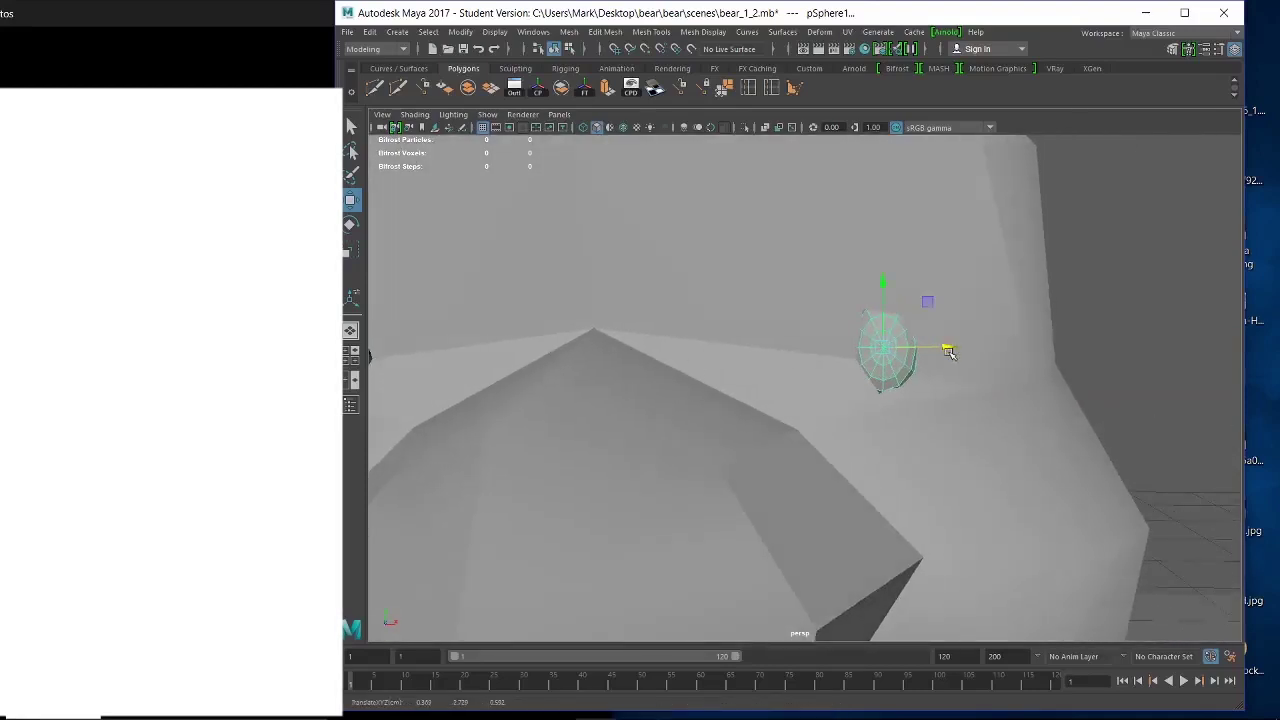
click(954, 409)
click(915, 358)
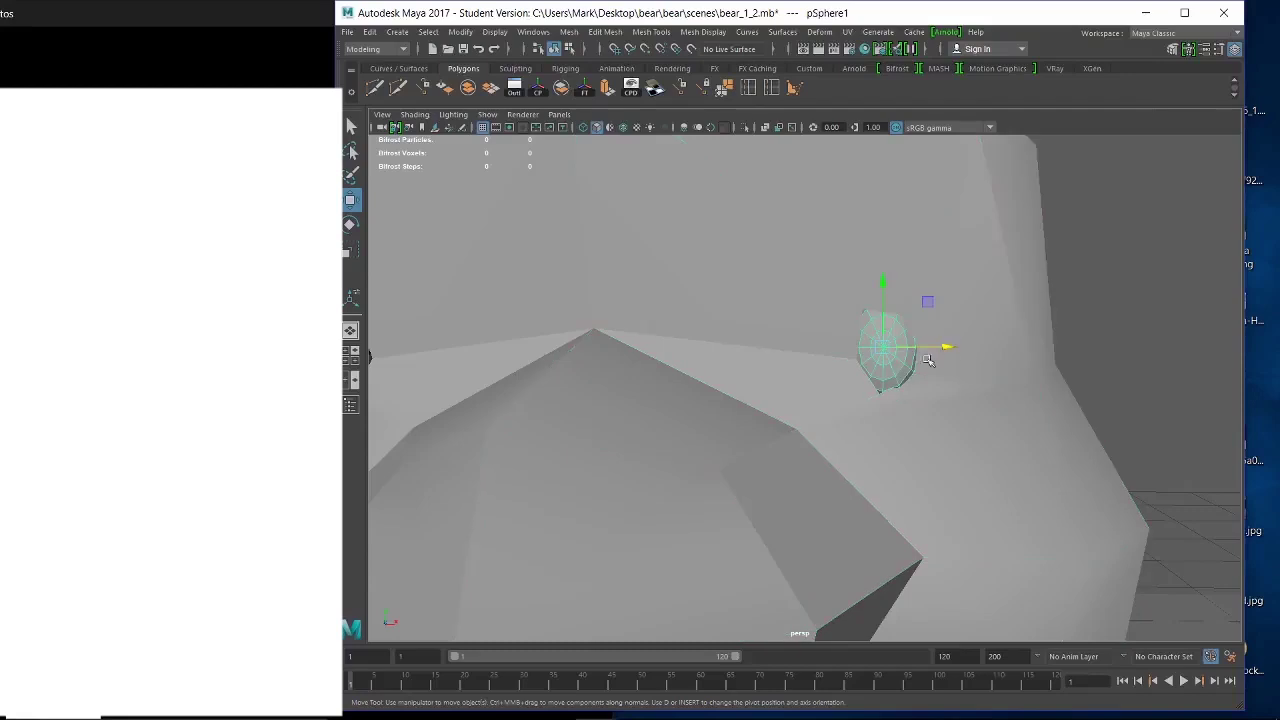
drag(946, 344, 947, 347)
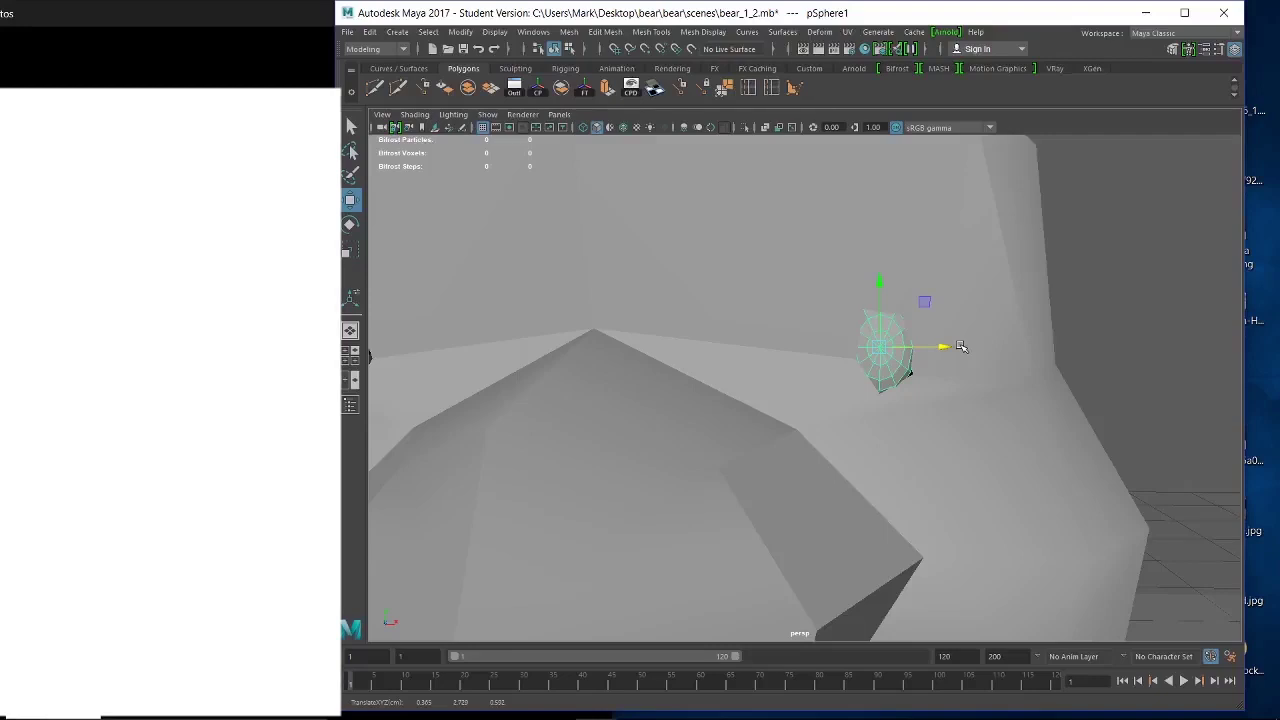
Switch the bear mesh to vertex editing and shift the eye hole's lowest vertex slightly toward the muzzle.
click(826, 384)
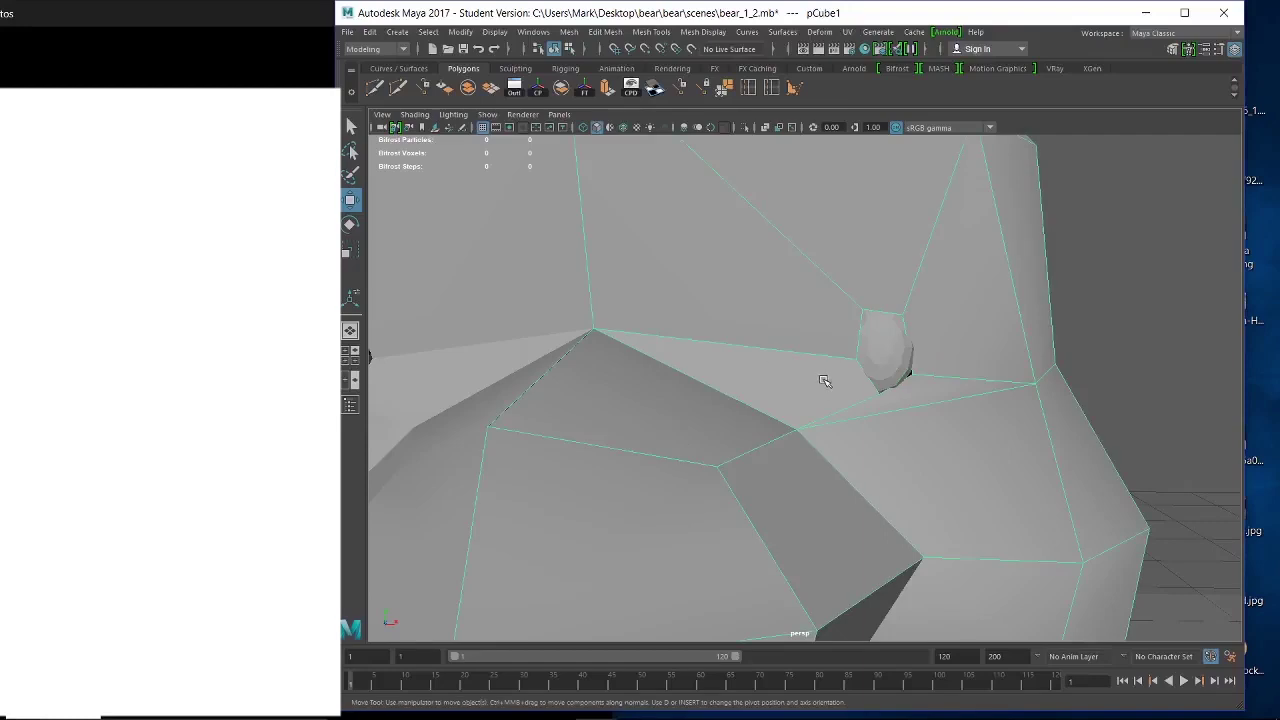
right_click(872, 391)
click(815, 322)
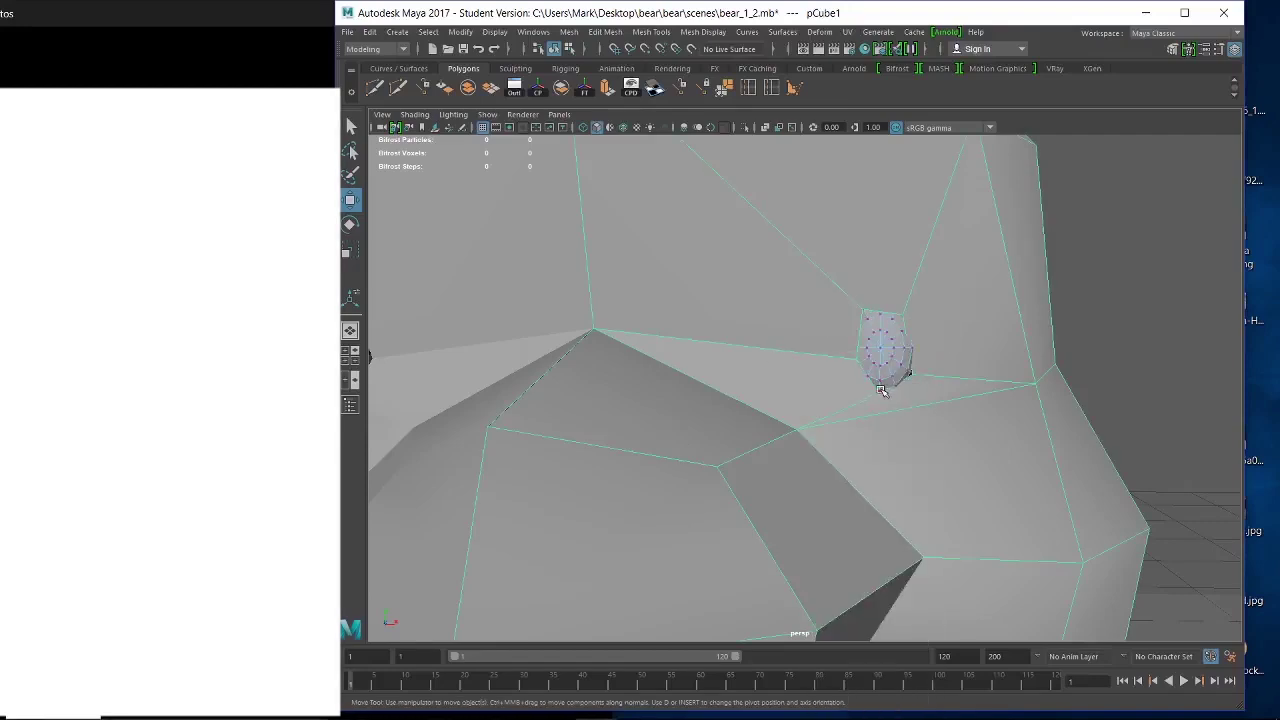
right_click(880, 340)
click(820, 340)
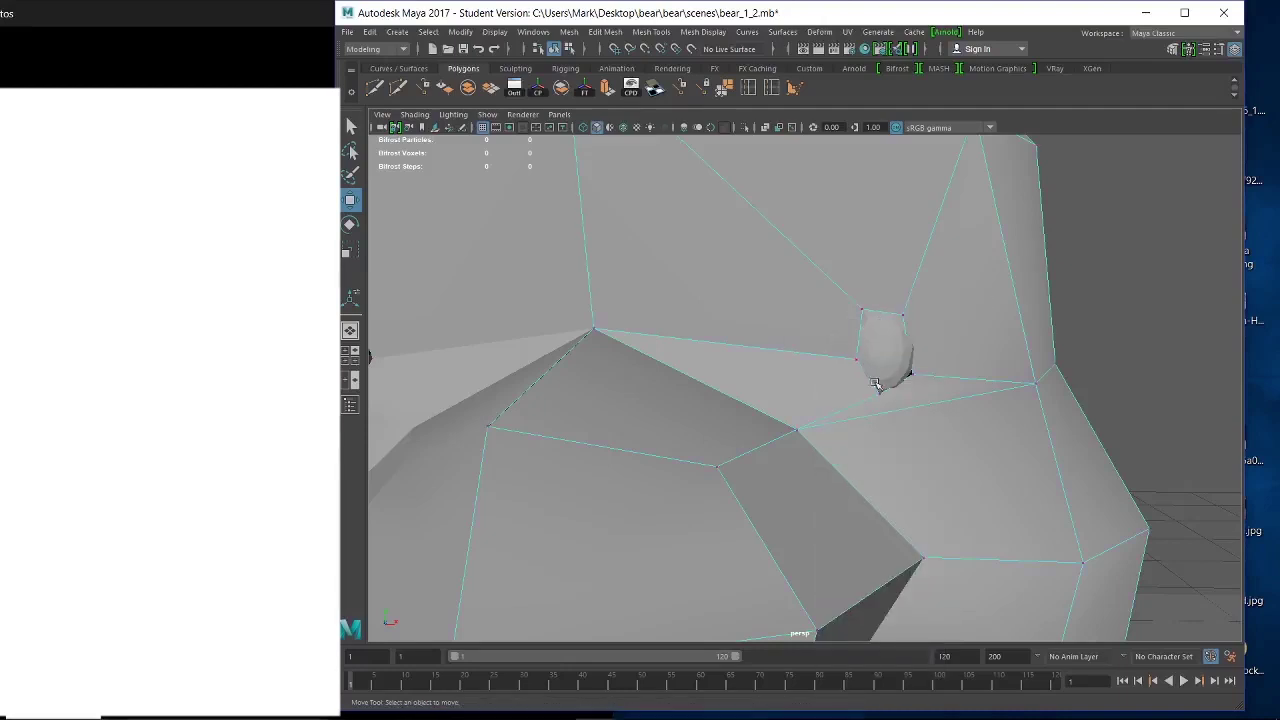
click(880, 396)
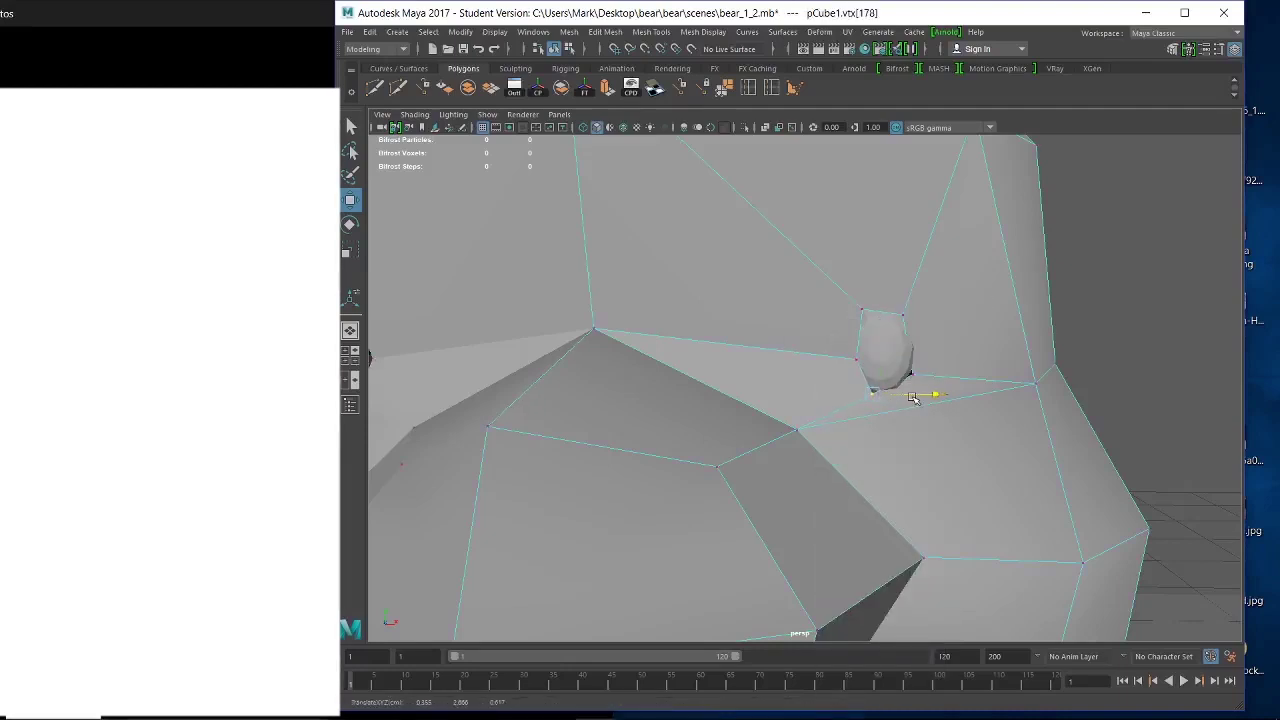
Move the eye hole's lower outer vertex down and inward, and its lower inner vertex up and toward the muzzle, to hug the eye.
click(913, 377)
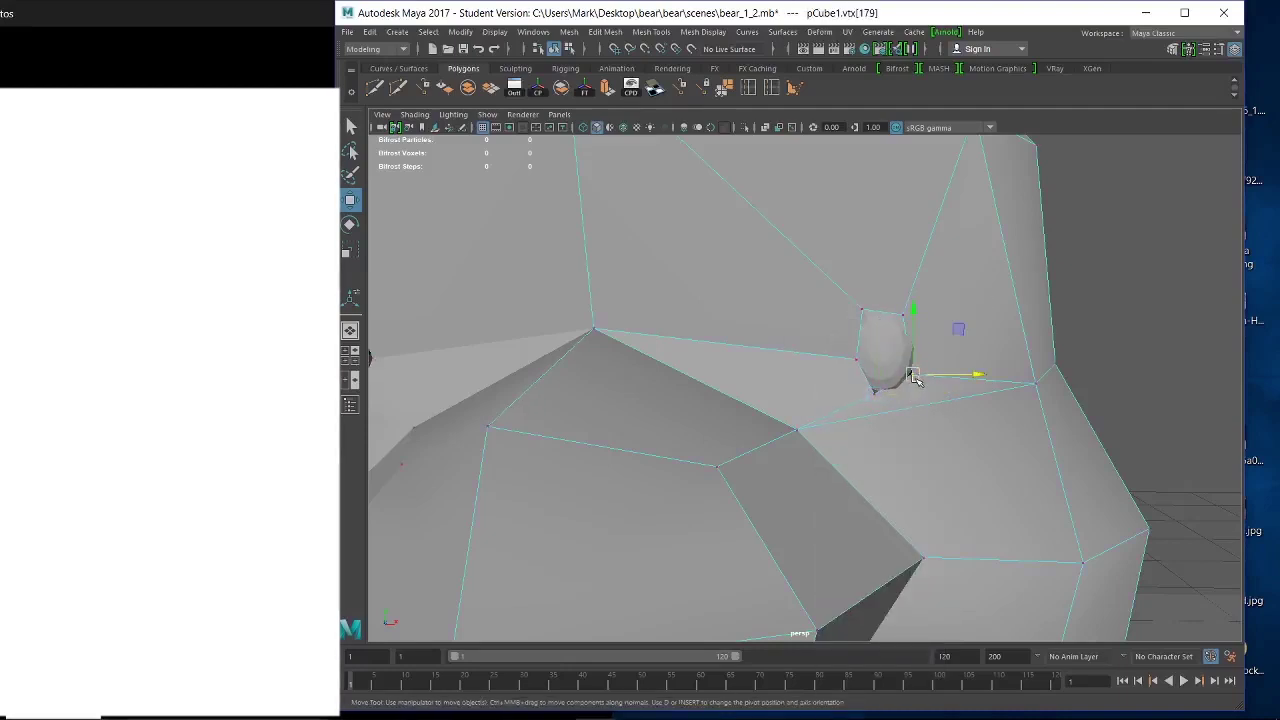
drag(914, 312, 914, 327)
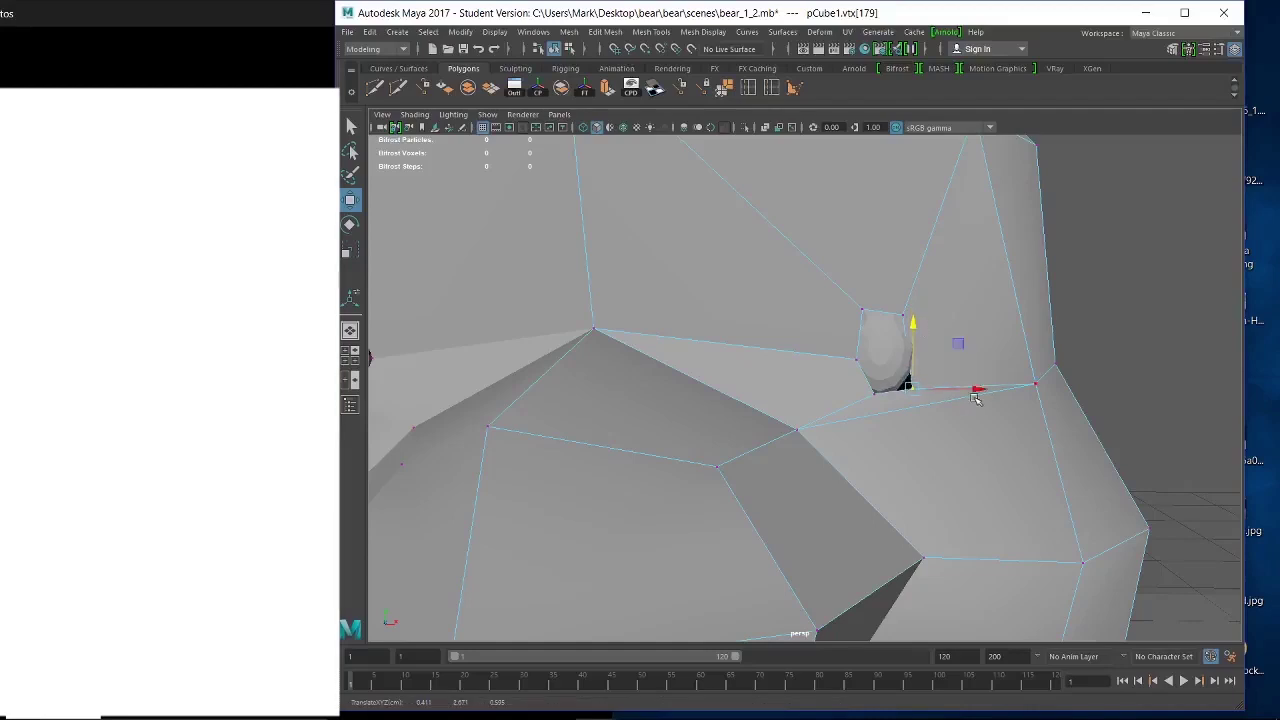
drag(976, 398, 964, 396)
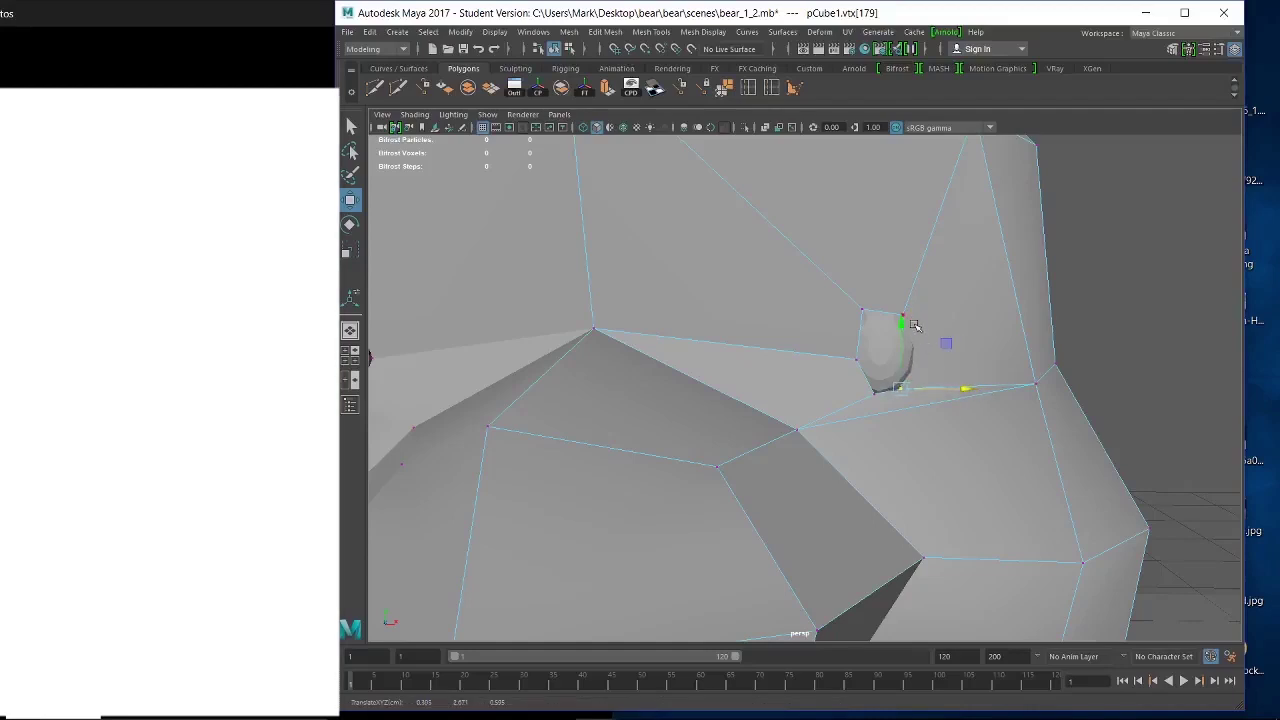
drag(905, 325, 904, 327)
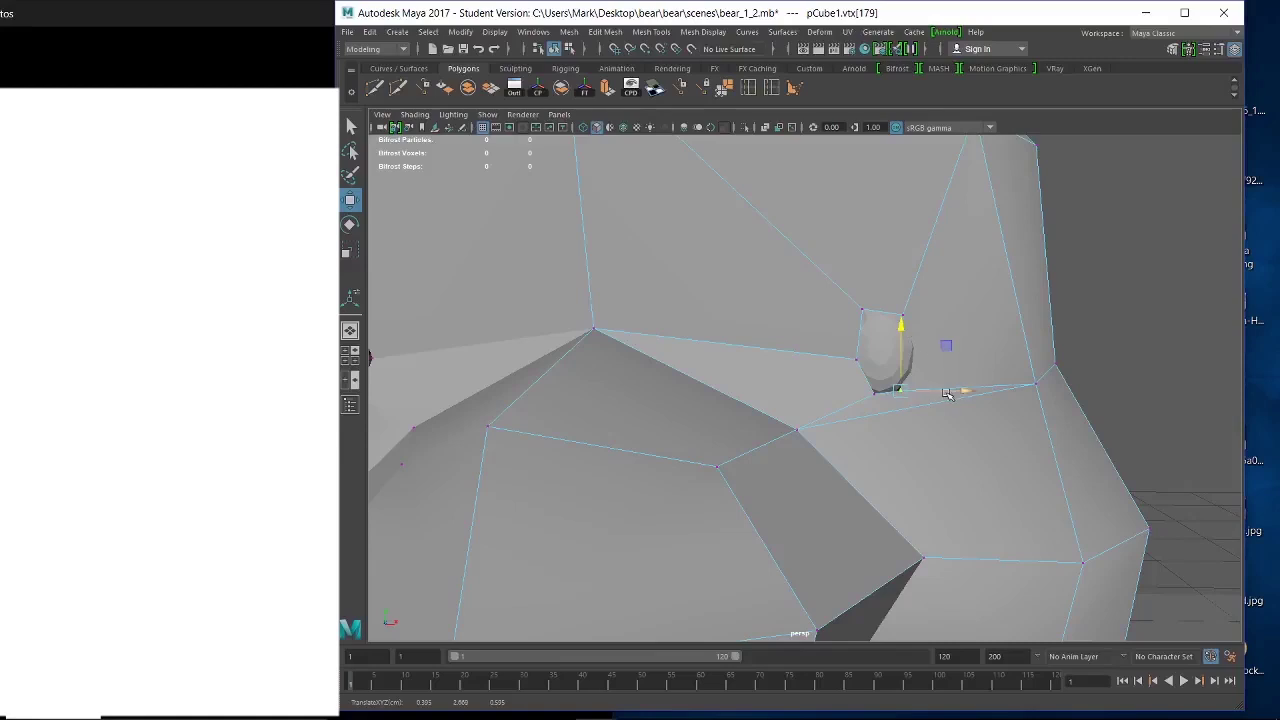
drag(946, 393, 950, 392)
drag(904, 330, 903, 327)
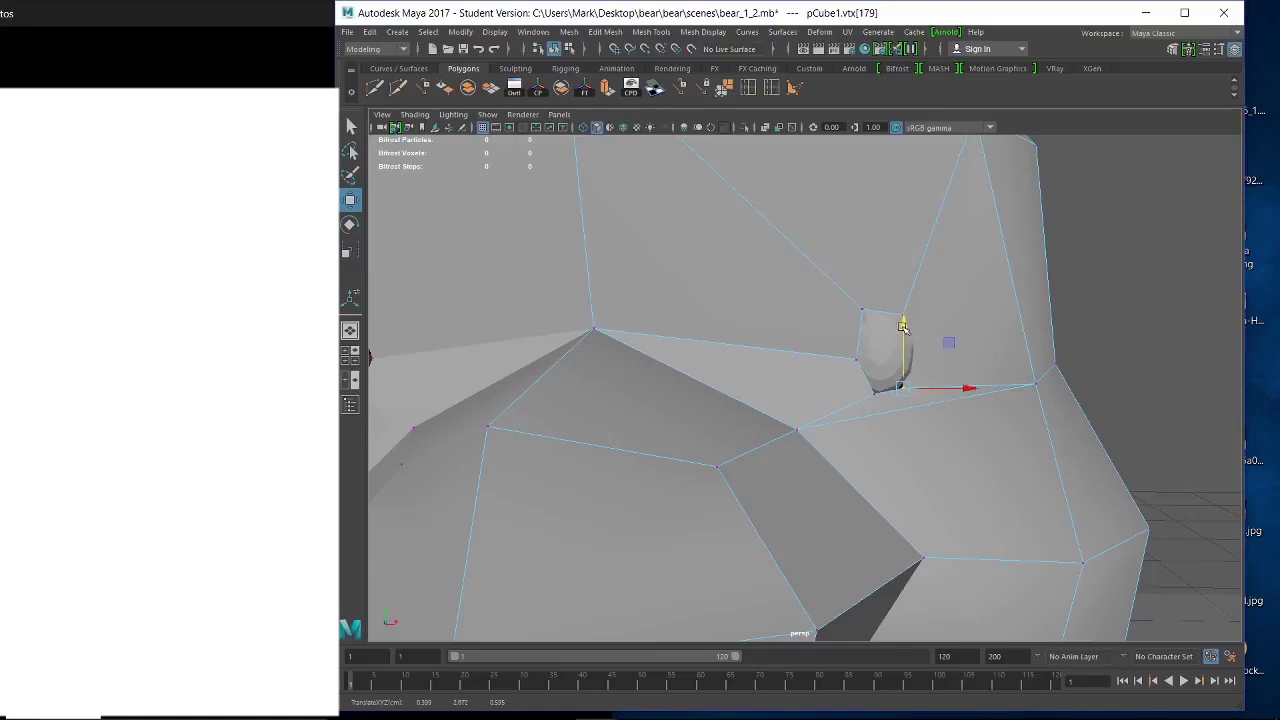
click(870, 391)
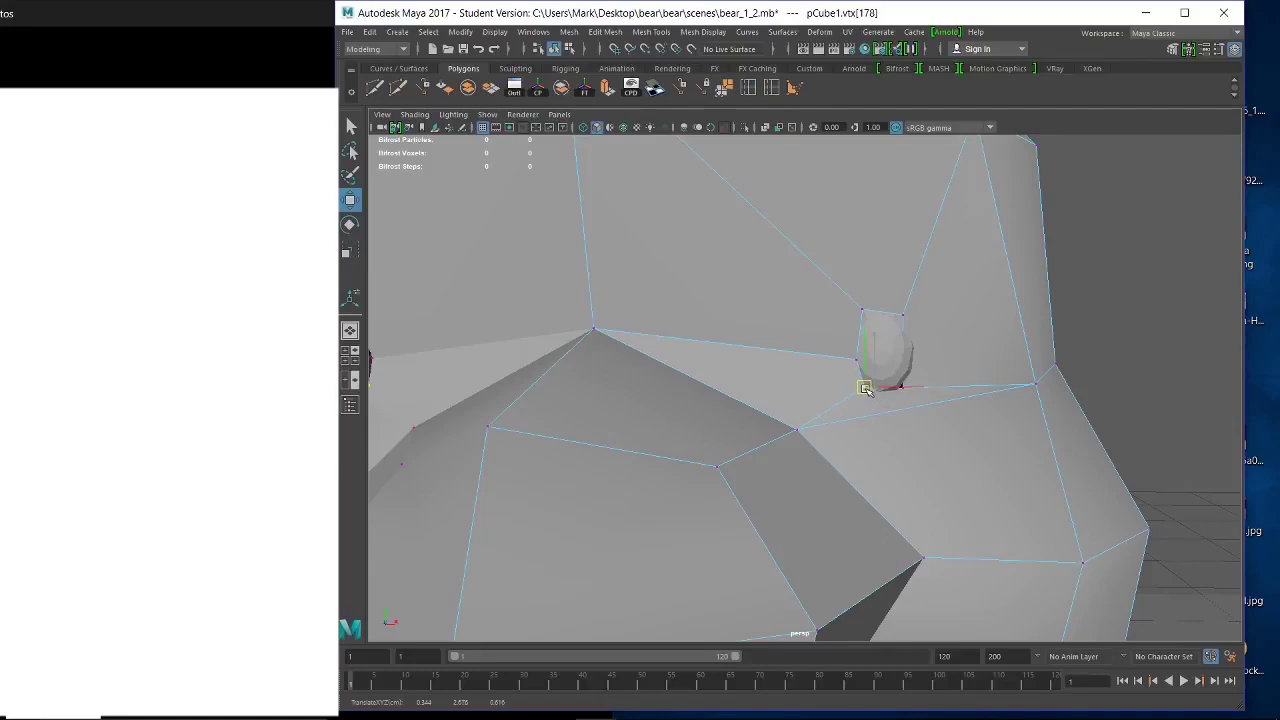
Lower the cheek vertex beside the eye and nudge the eye hole's upper outer vertex slightly up and inward.
click(1035, 388)
drag(1042, 324, 1037, 356)
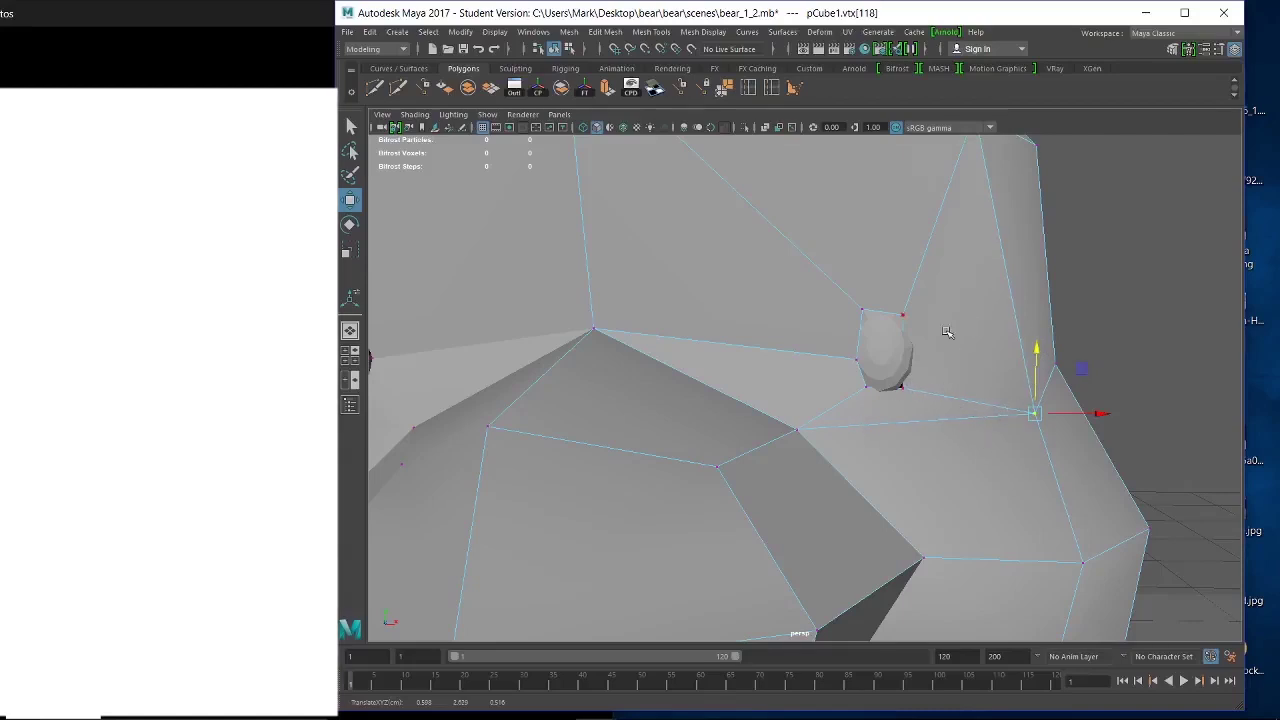
click(903, 315)
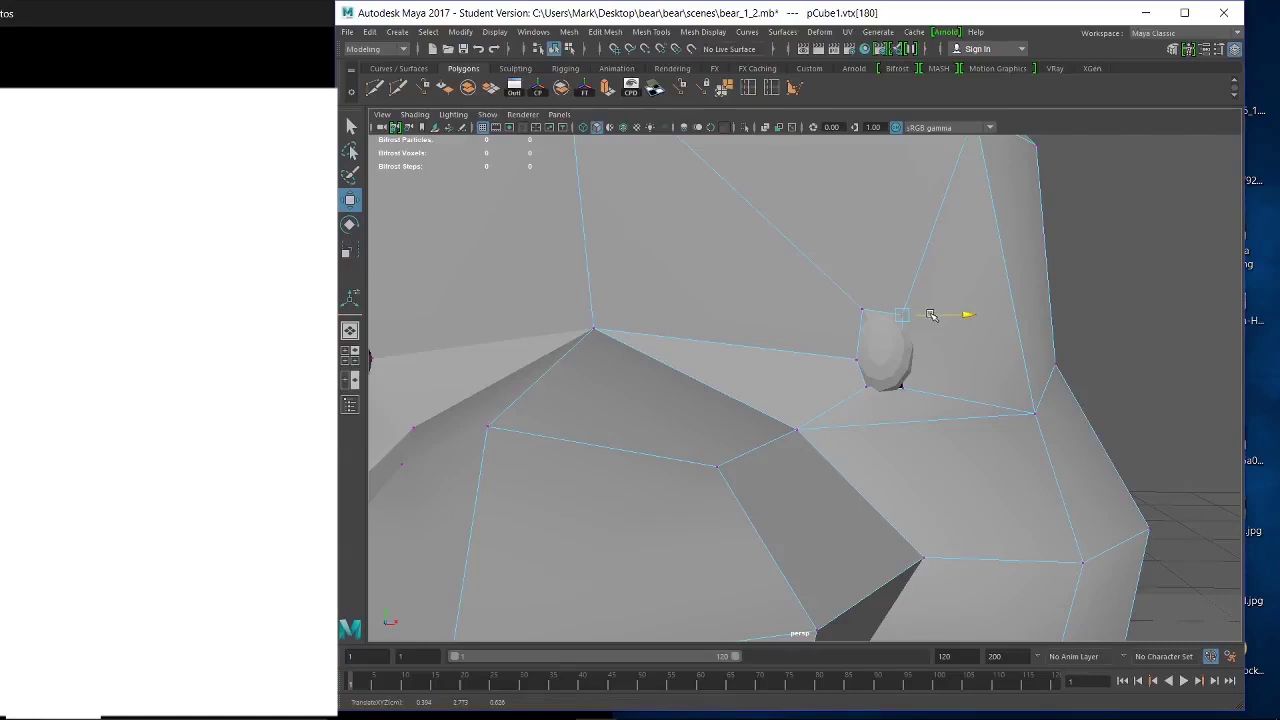
click(900, 268)
drag(900, 268, 900, 265)
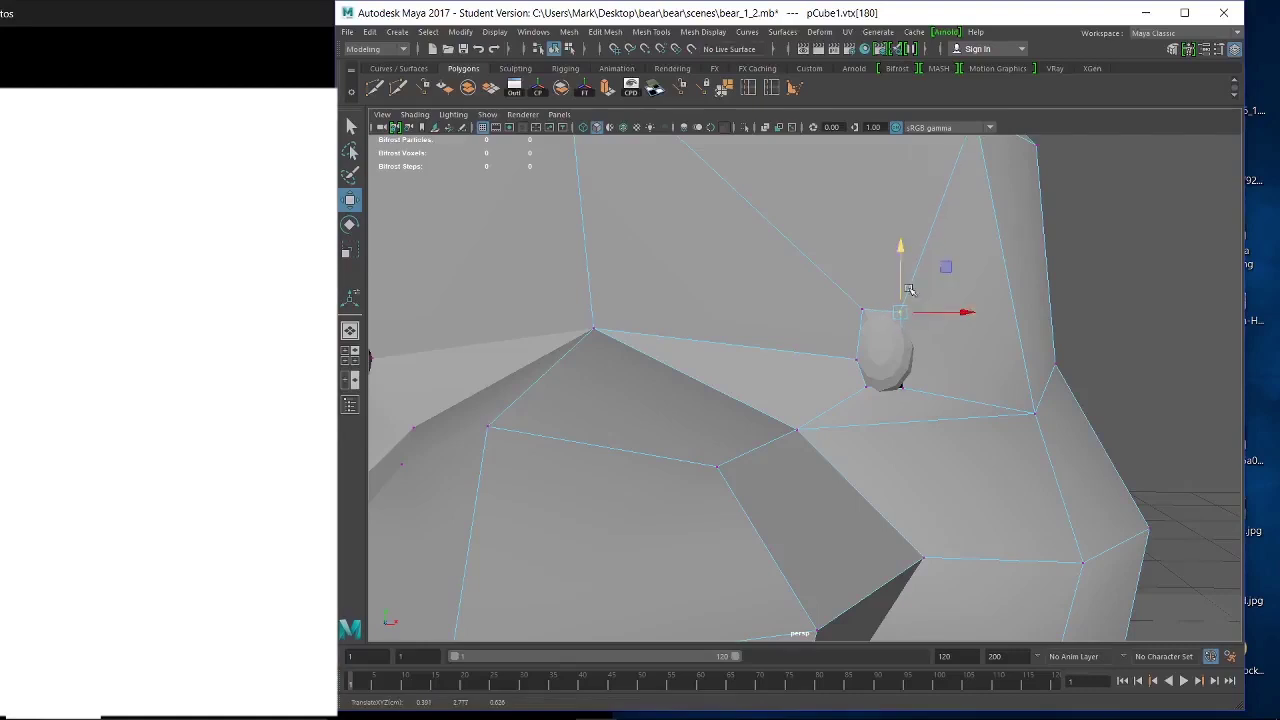
alt+right_drag(1085, 467, 808, 376)
alt+drag(816, 380, 866, 392)
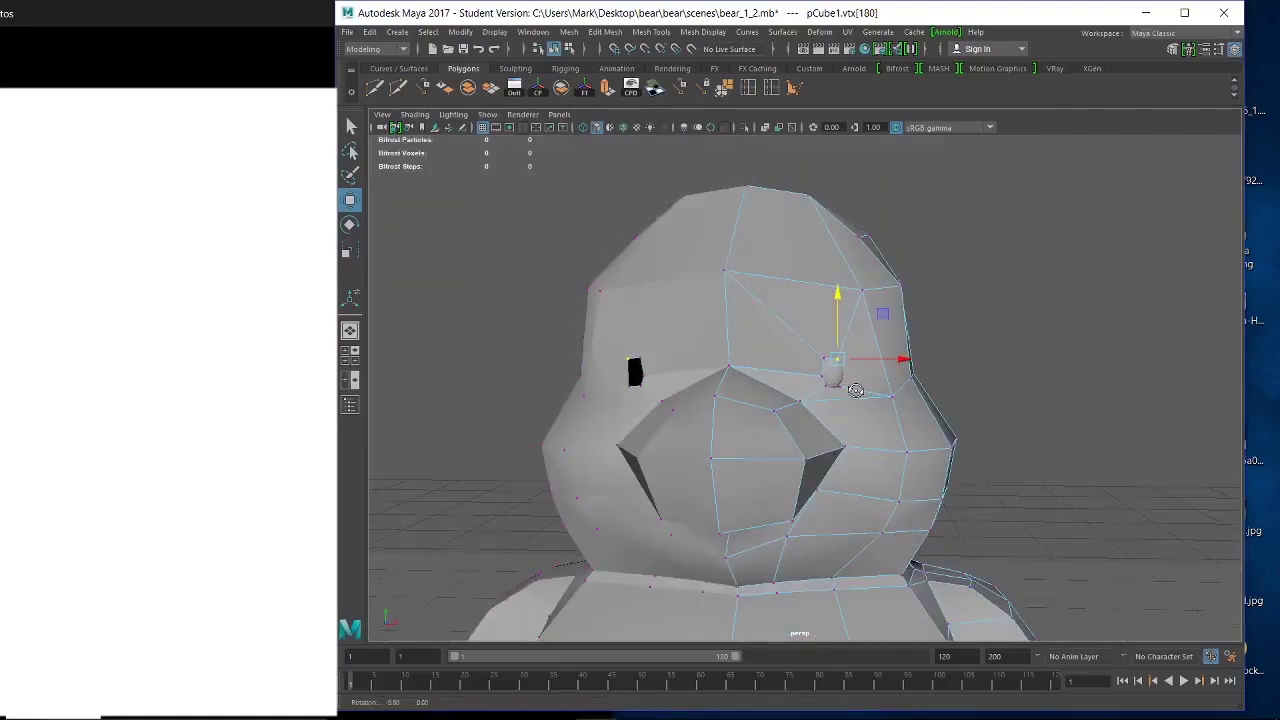
click(949, 357)
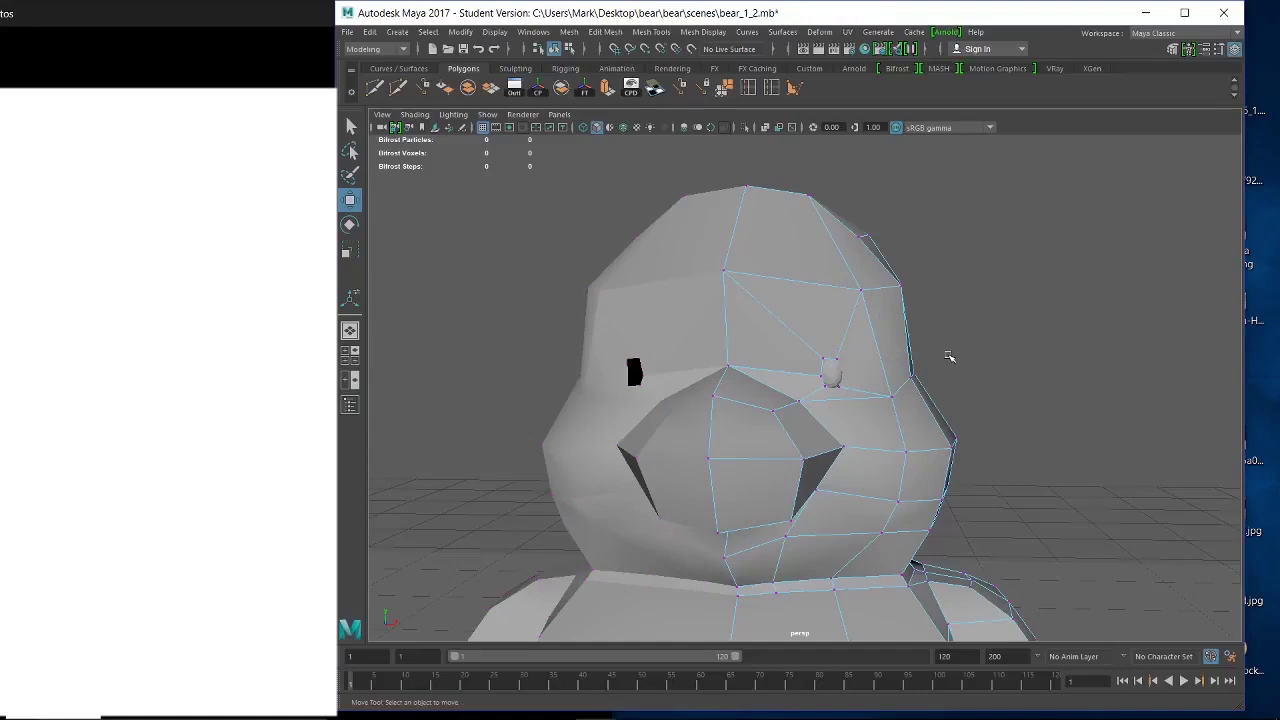
click(832, 384)
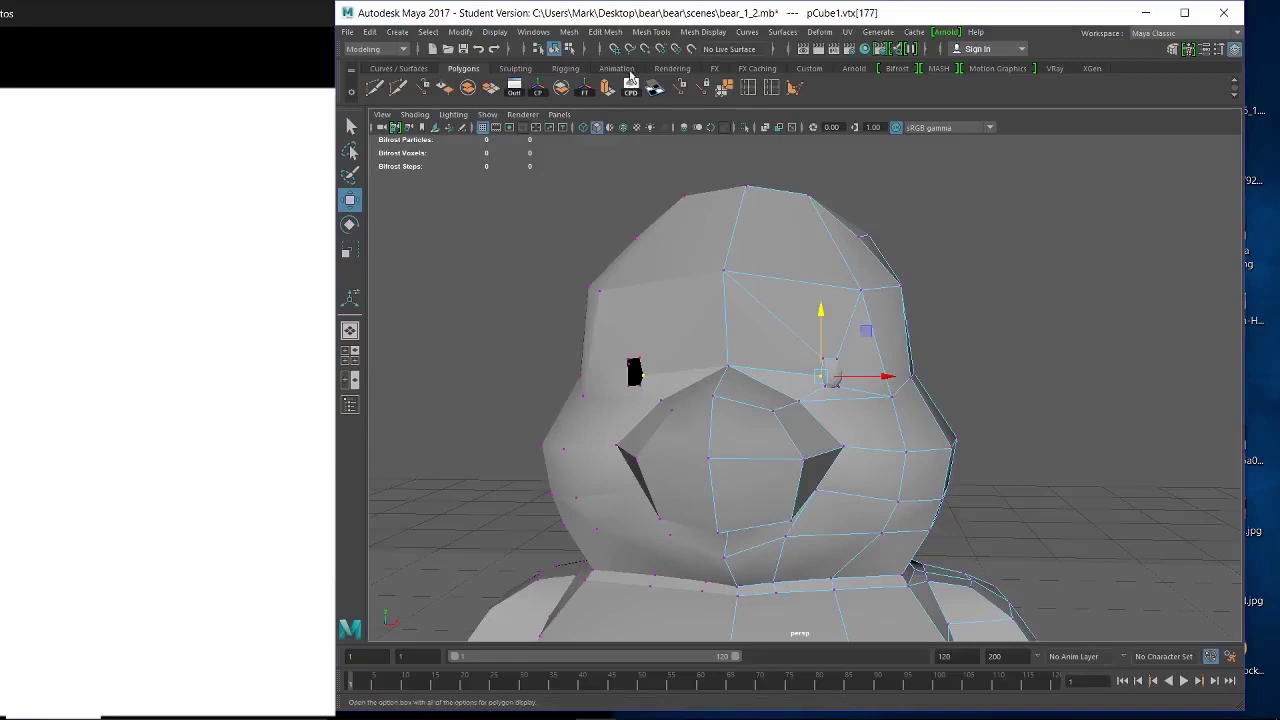
Open the Hypershade and create two new Lambert materials.
click(531, 33)
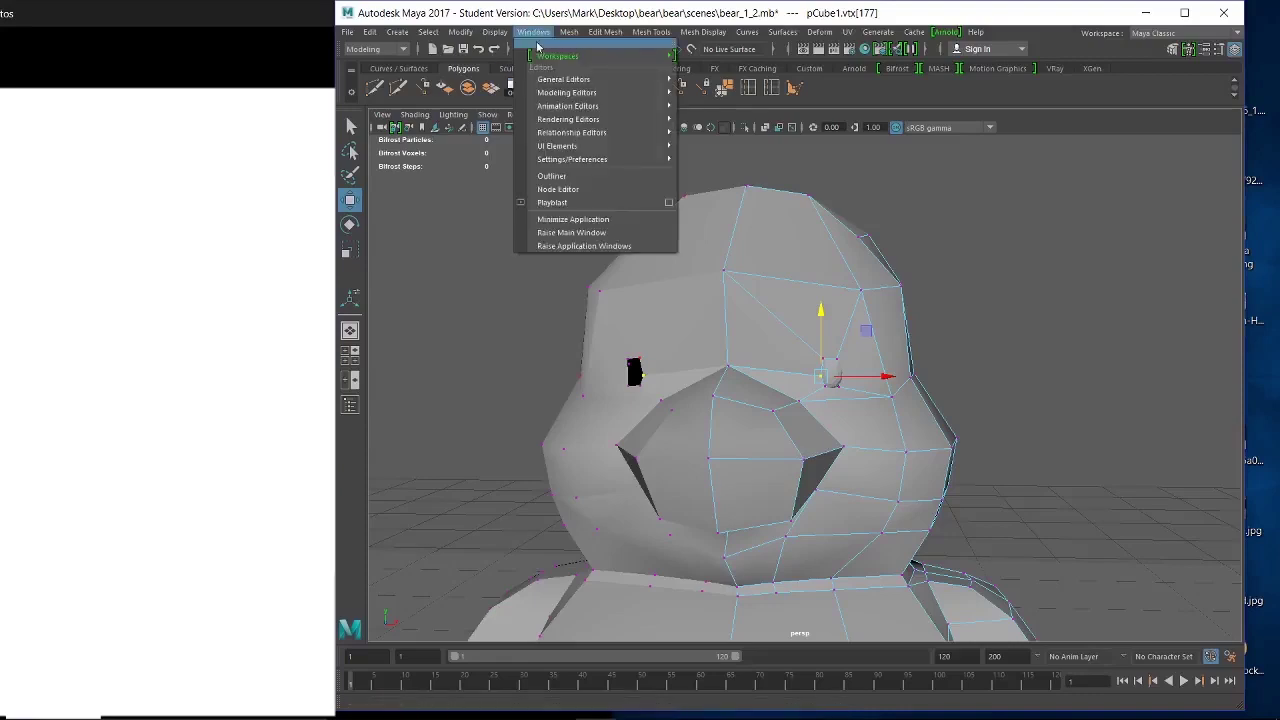
mouse_move(600, 120)
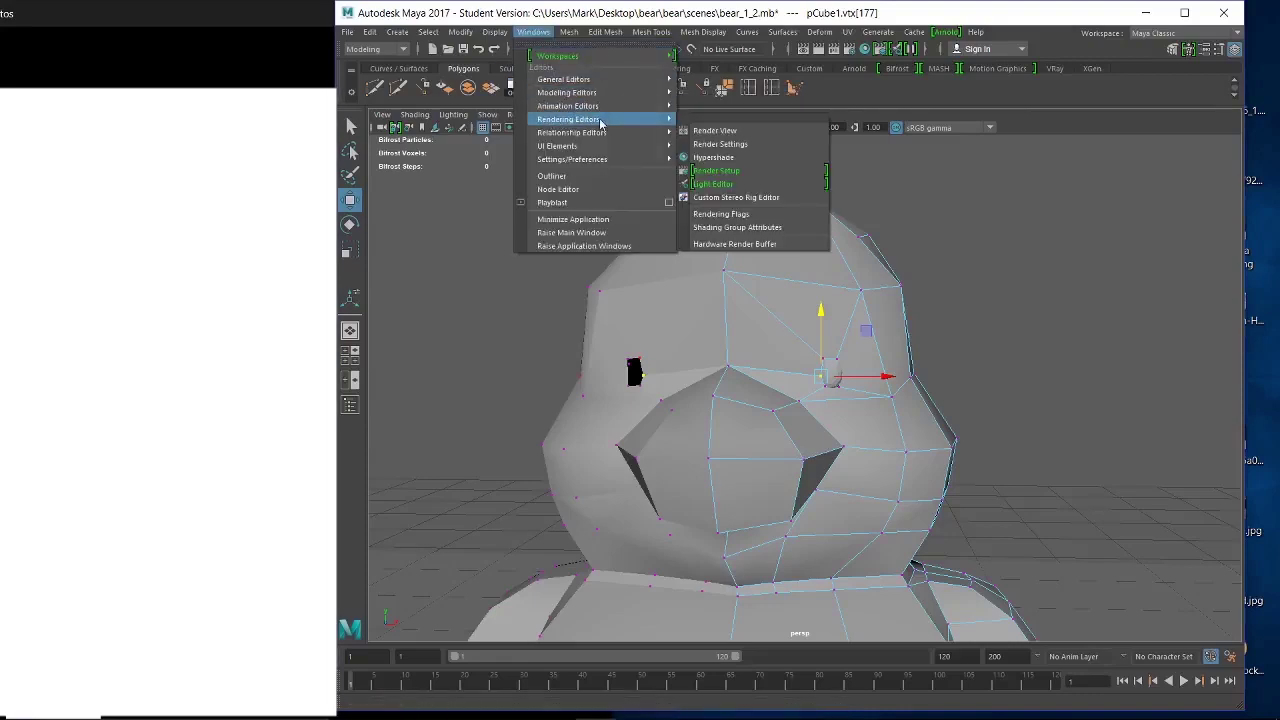
click(724, 163)
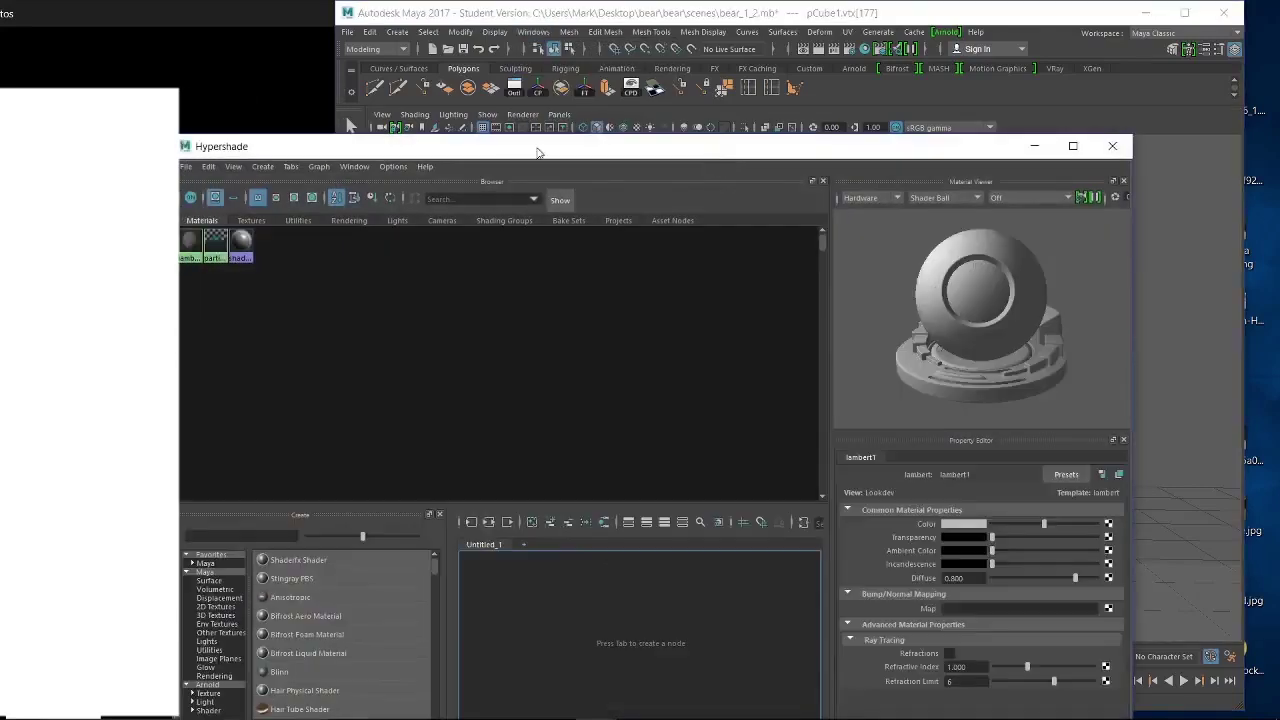
drag(477, 151, 545, 18)
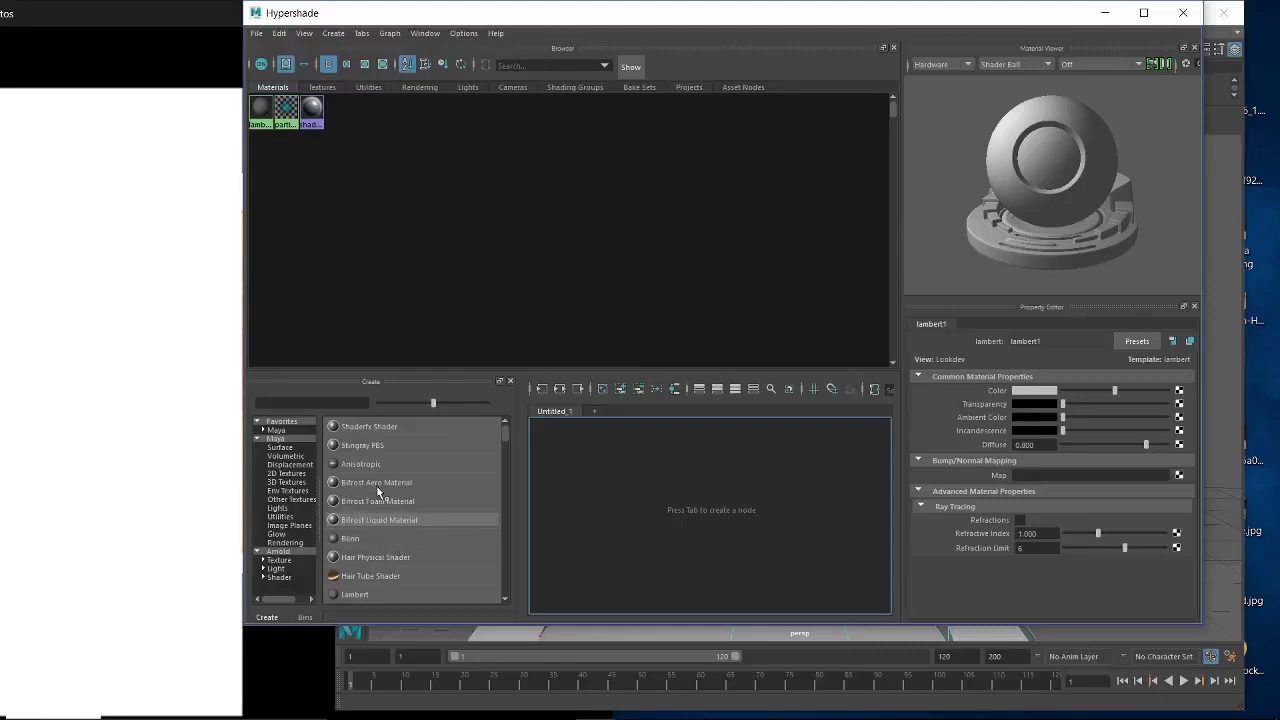
click(352, 595)
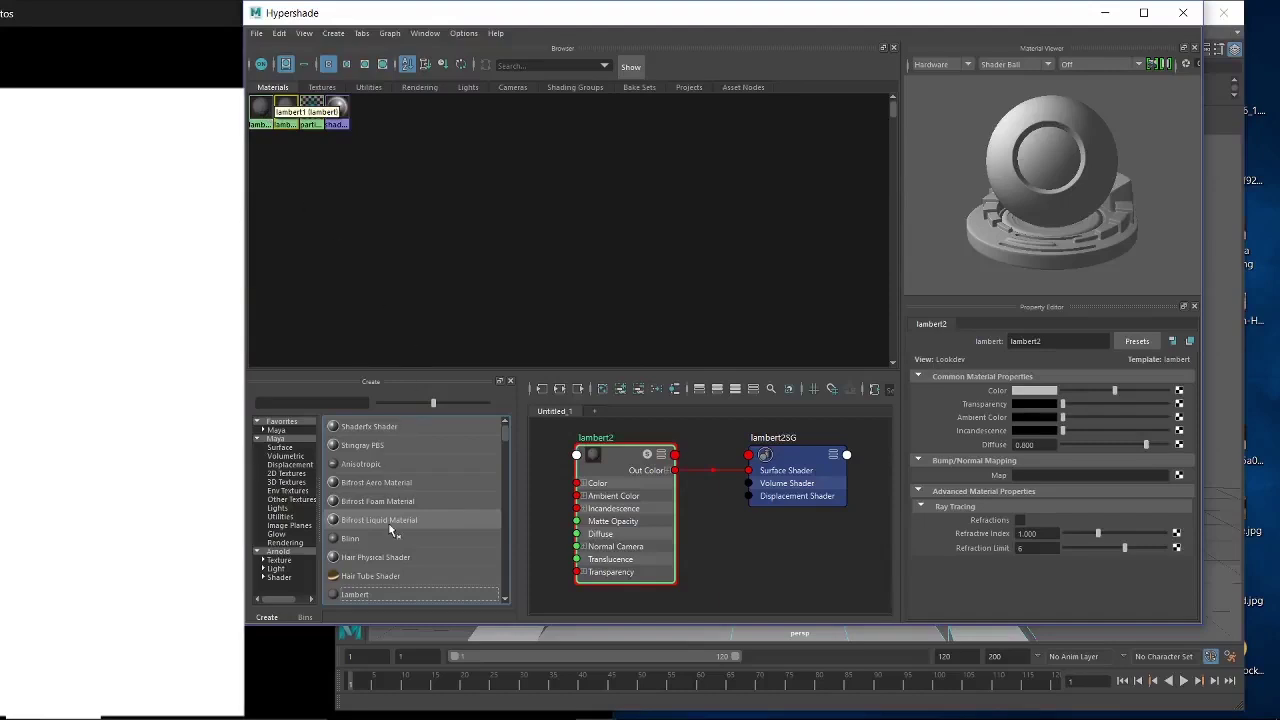
click(350, 594)
click(285, 108)
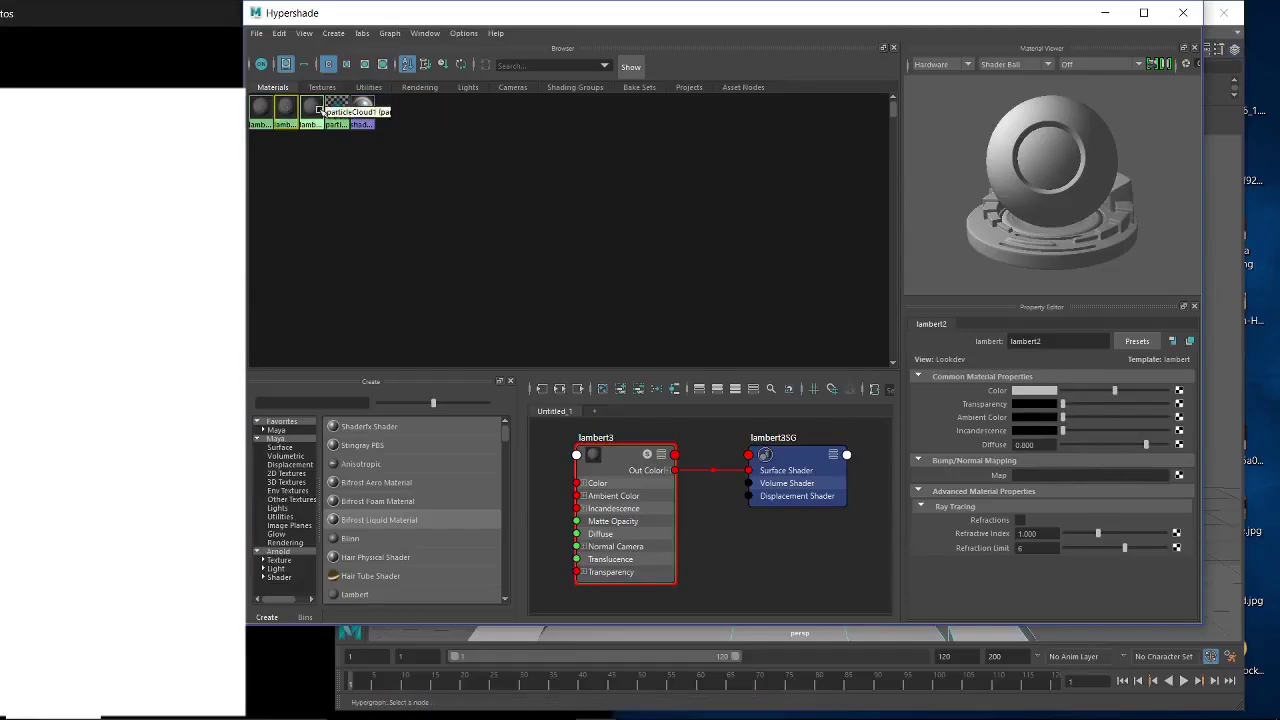
click(1040, 391)
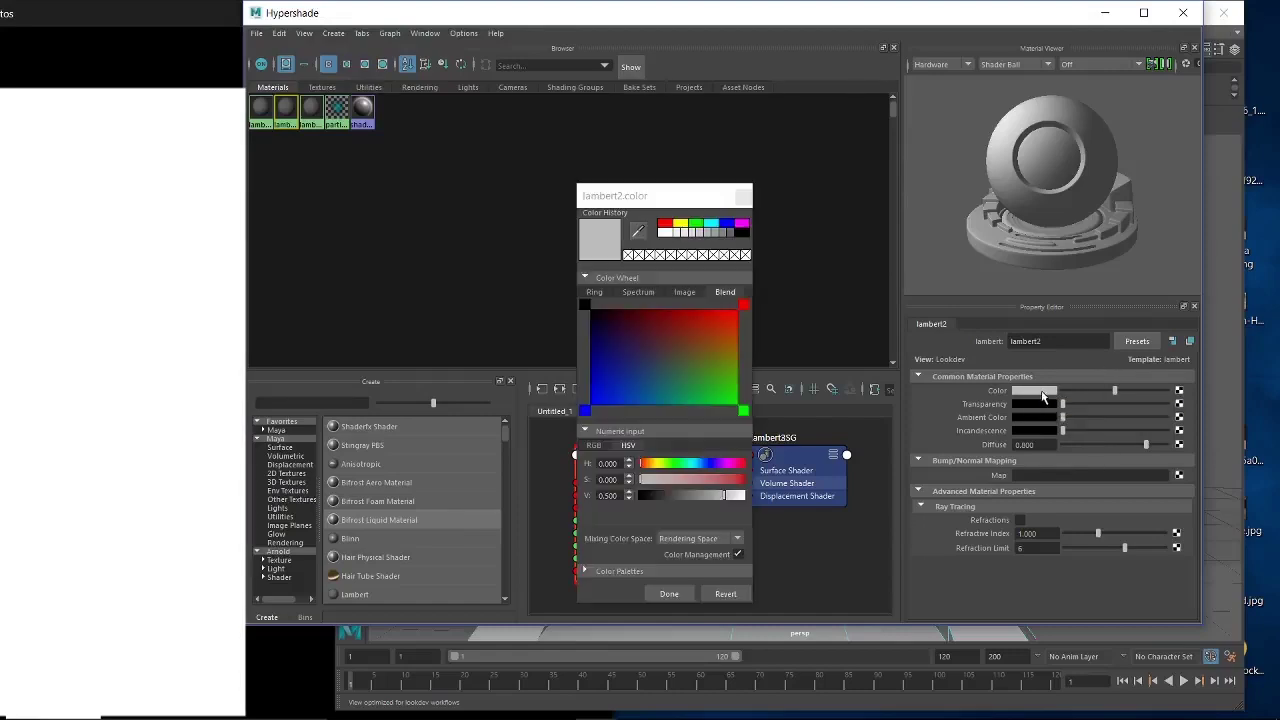
click(594, 314)
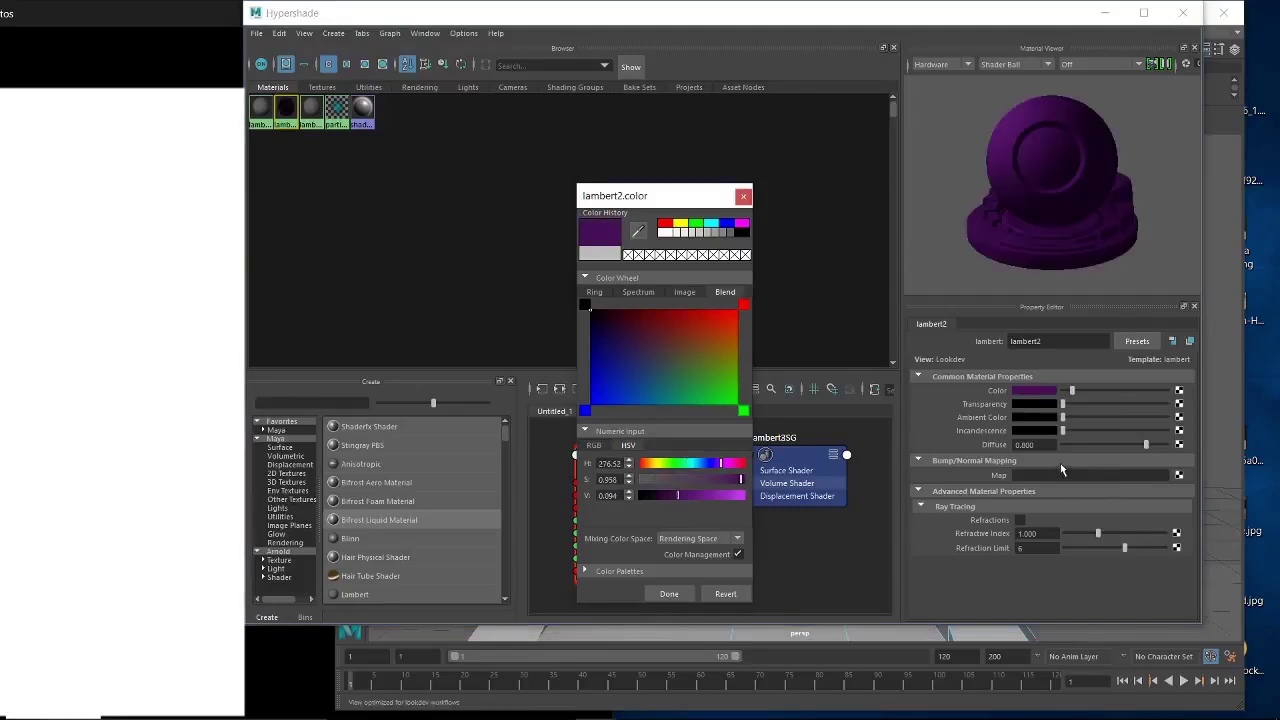
click(744, 197)
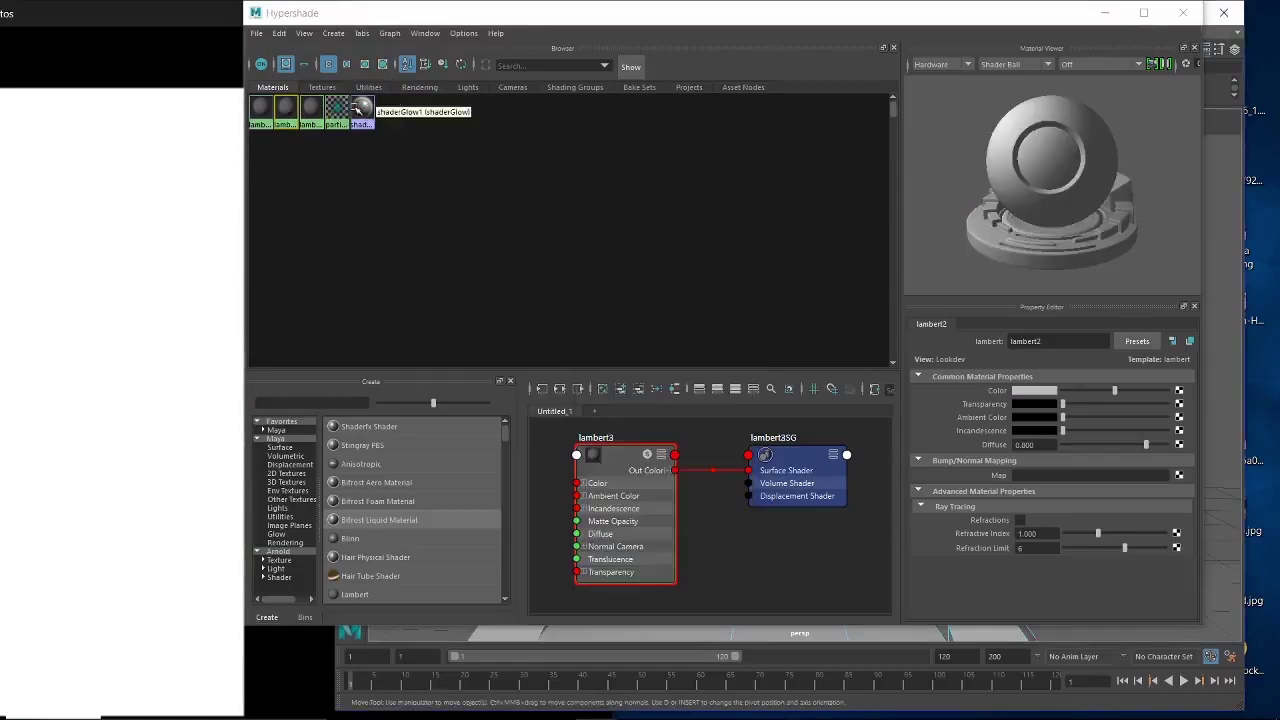
Set the color of the lambert2 material to black.
click(289, 111)
click(1035, 391)
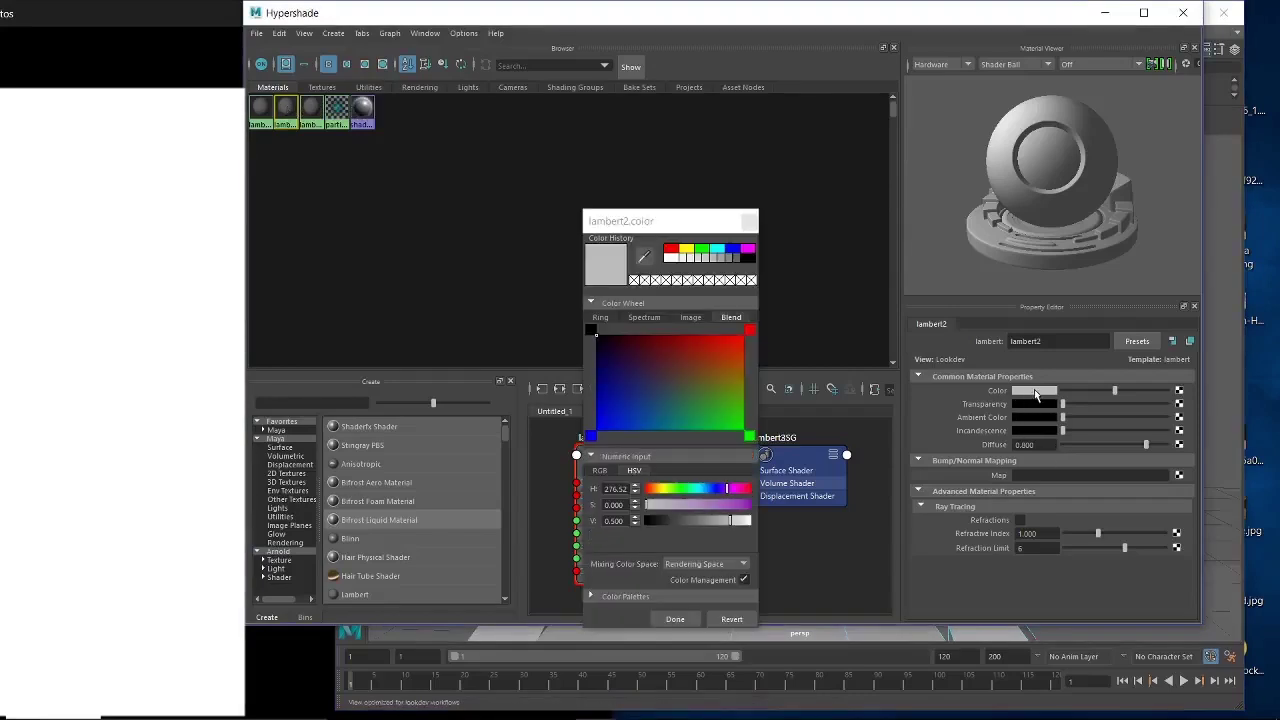
click(749, 259)
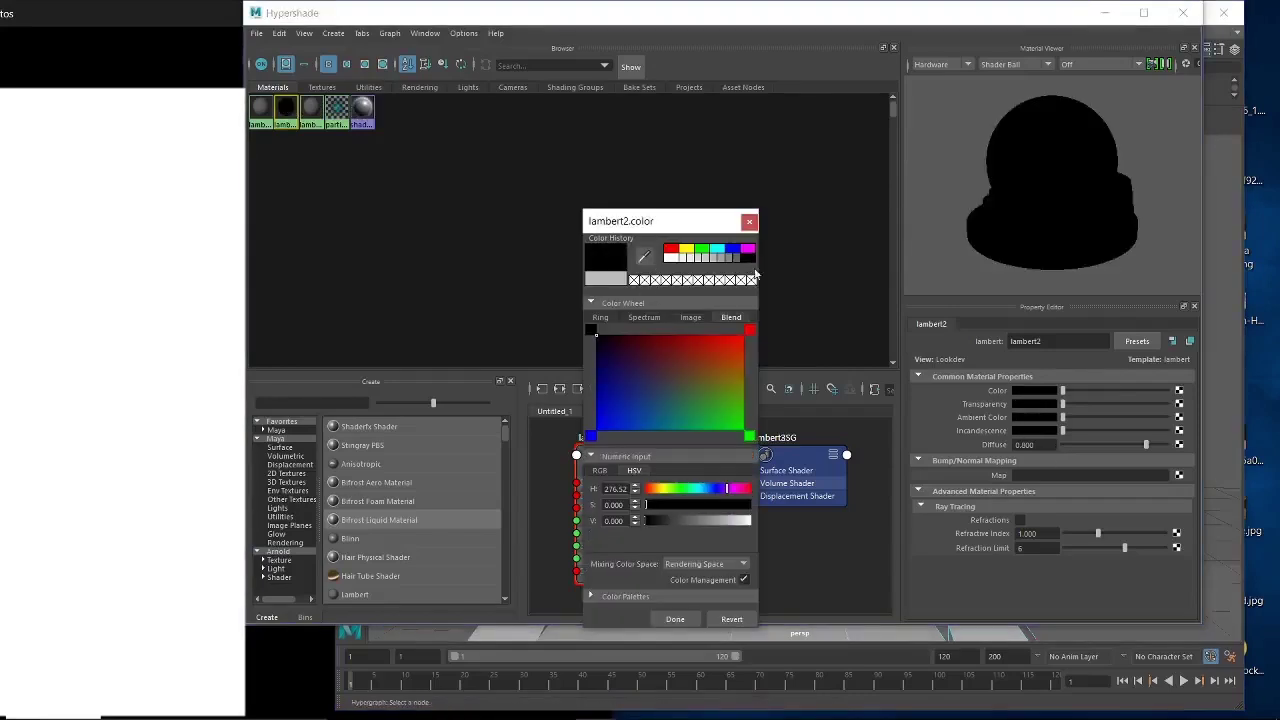
click(676, 619)
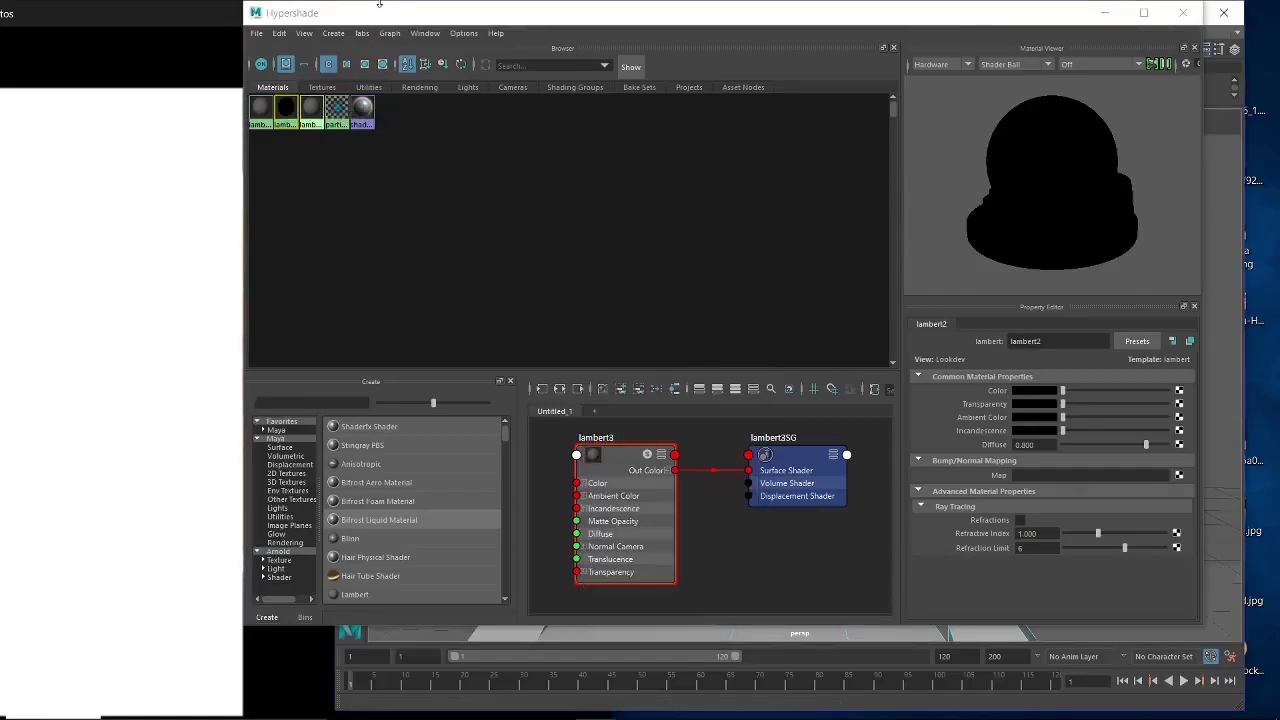
Set the lambert3 material's color to a golden yellow with hue about 46, saturation 1 and value 1.
drag(386, 12, 374, 12)
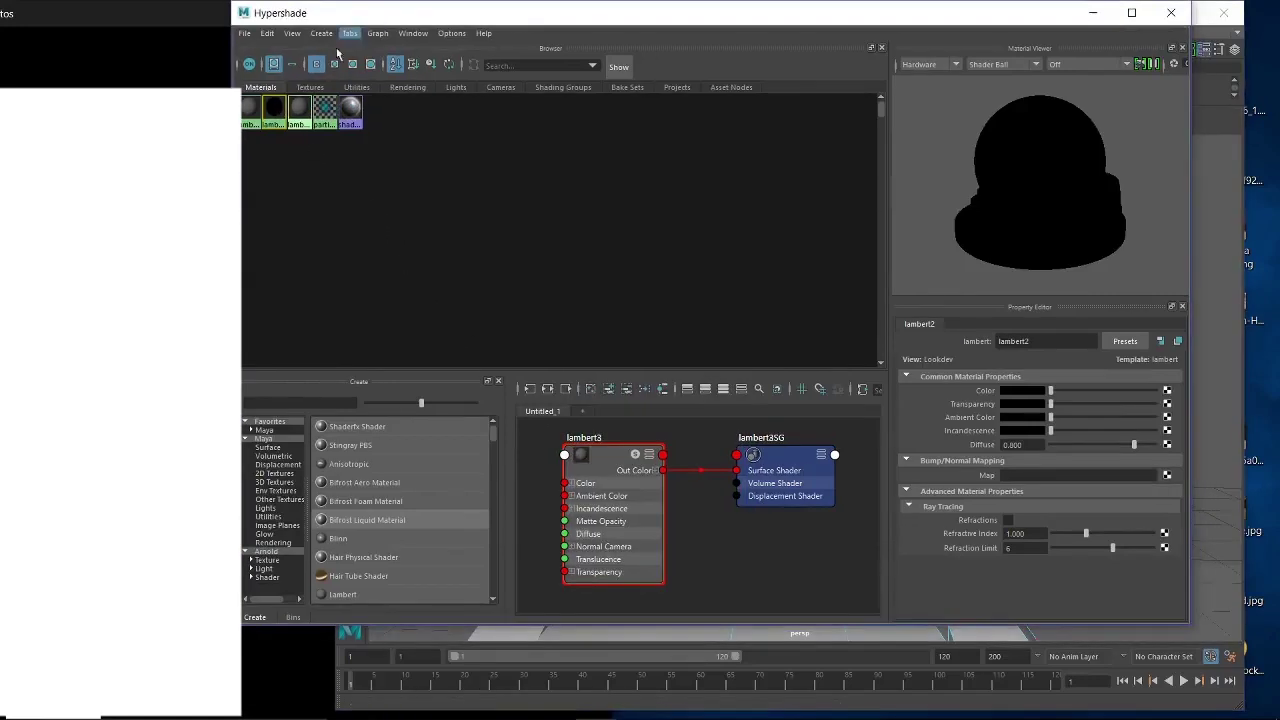
click(298, 102)
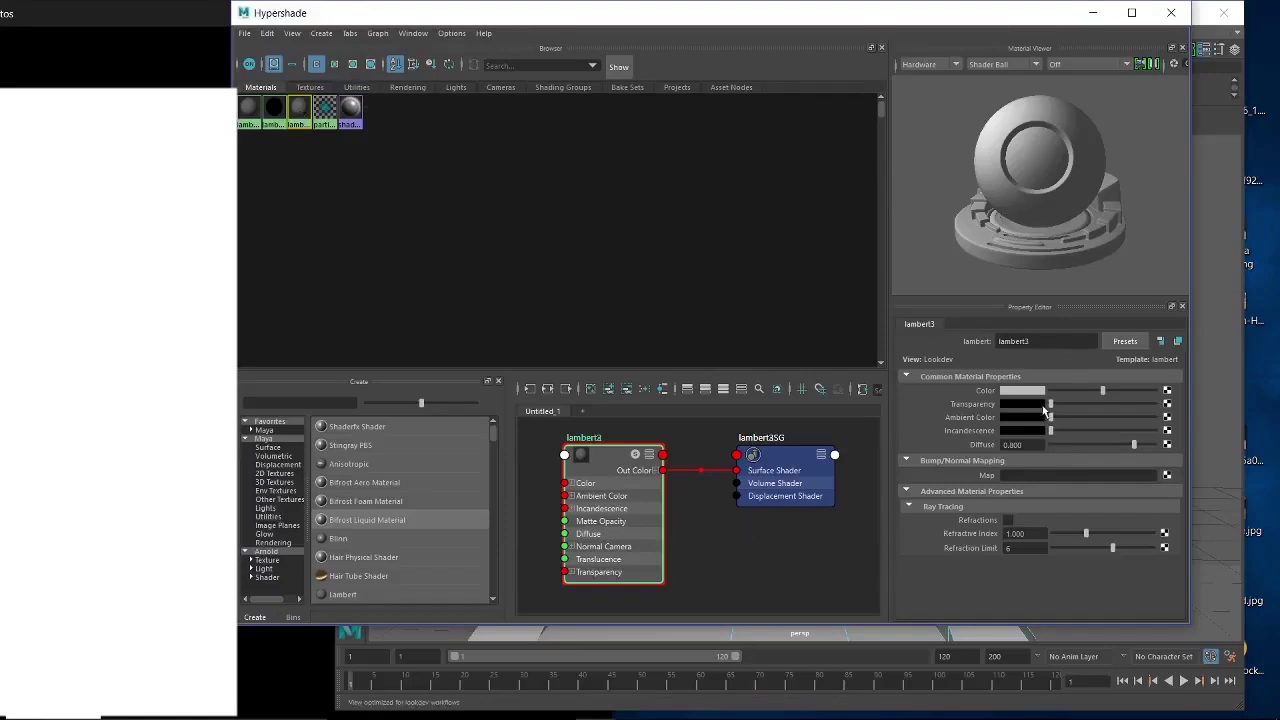
click(1032, 392)
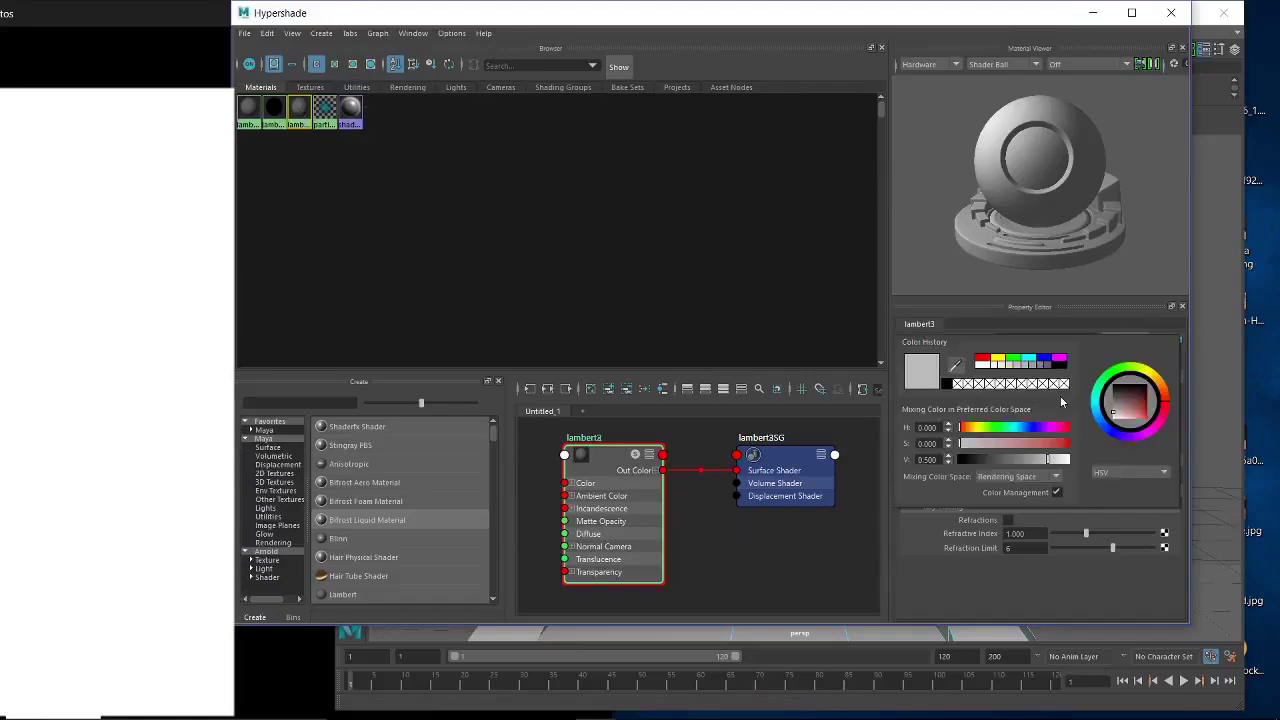
click(1158, 383)
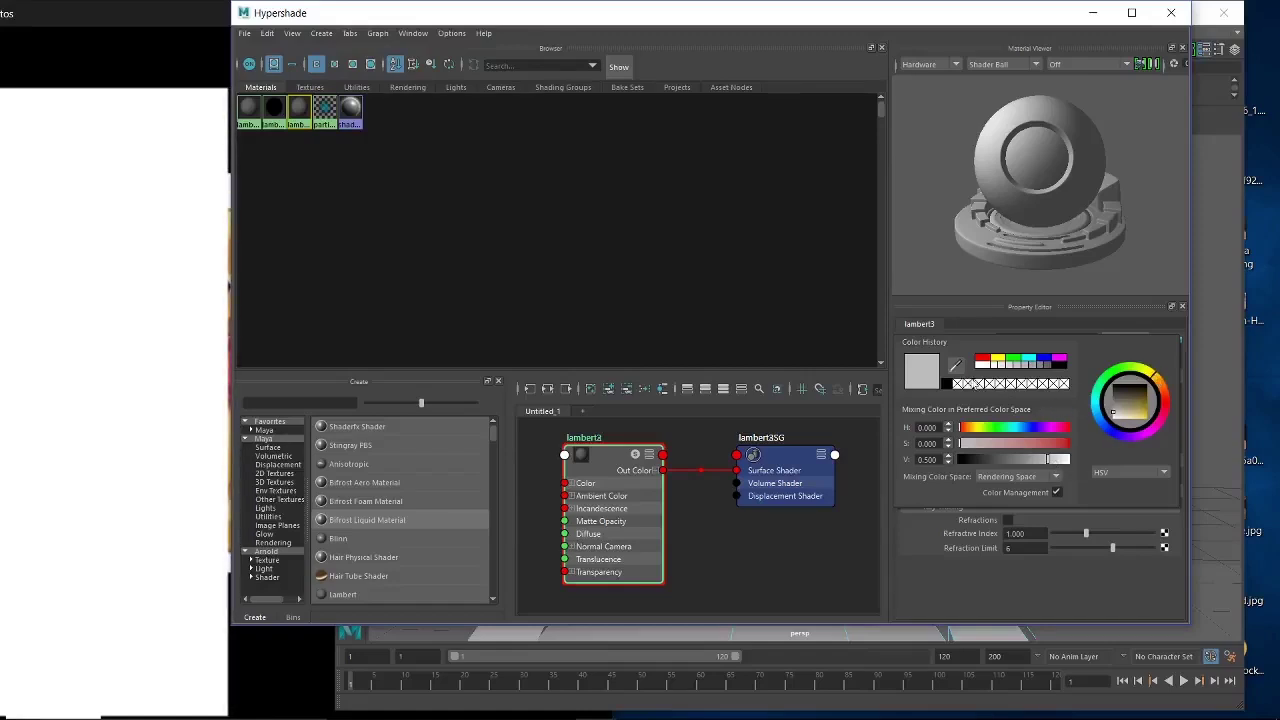
click(998, 358)
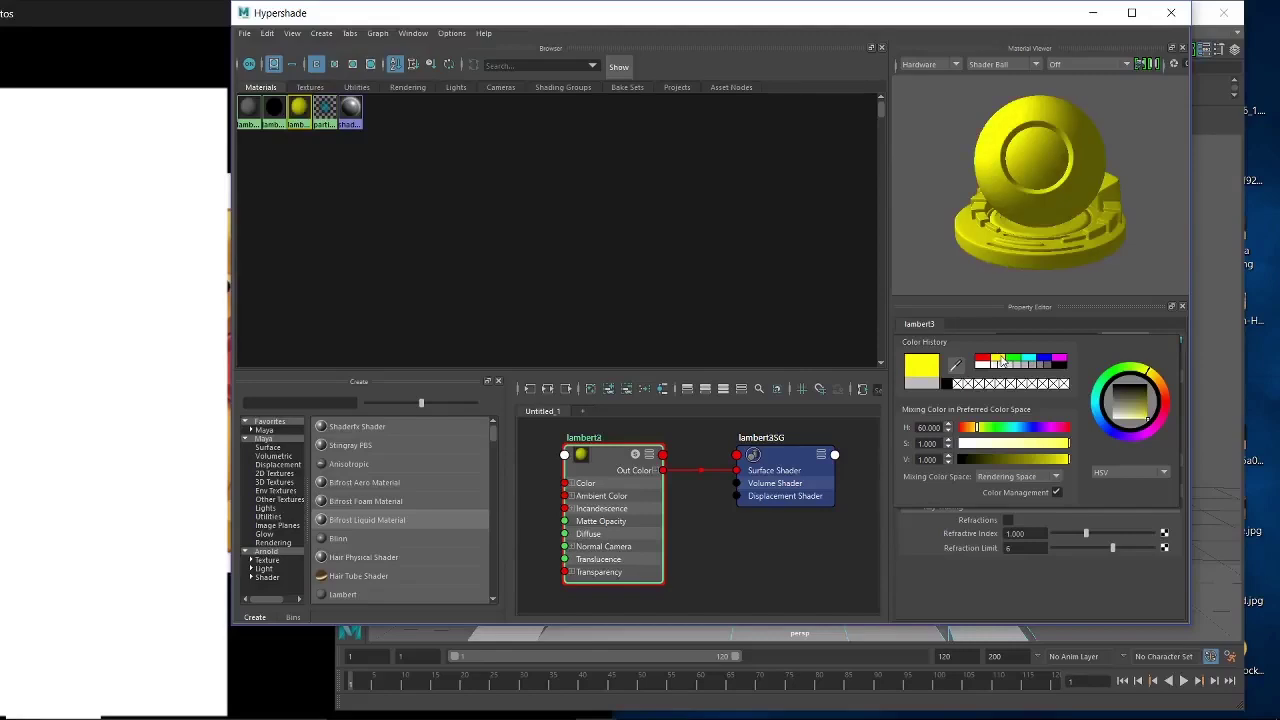
click(1159, 379)
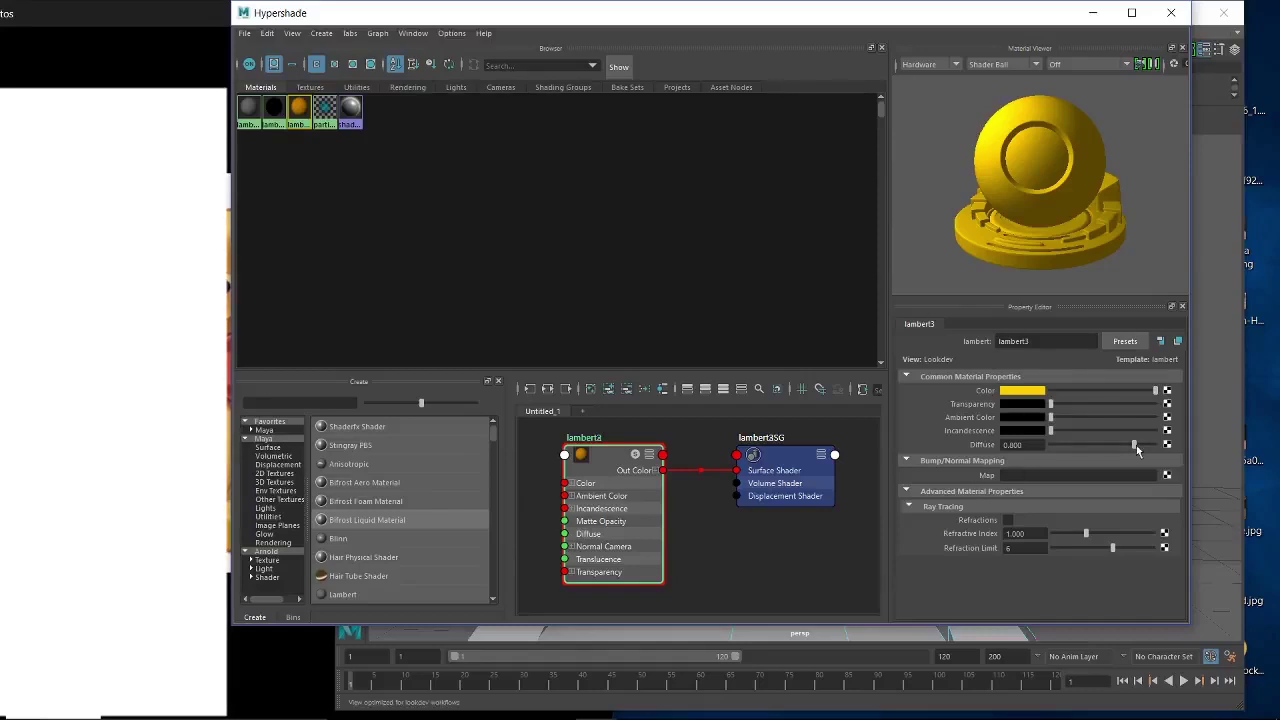
click(1020, 391)
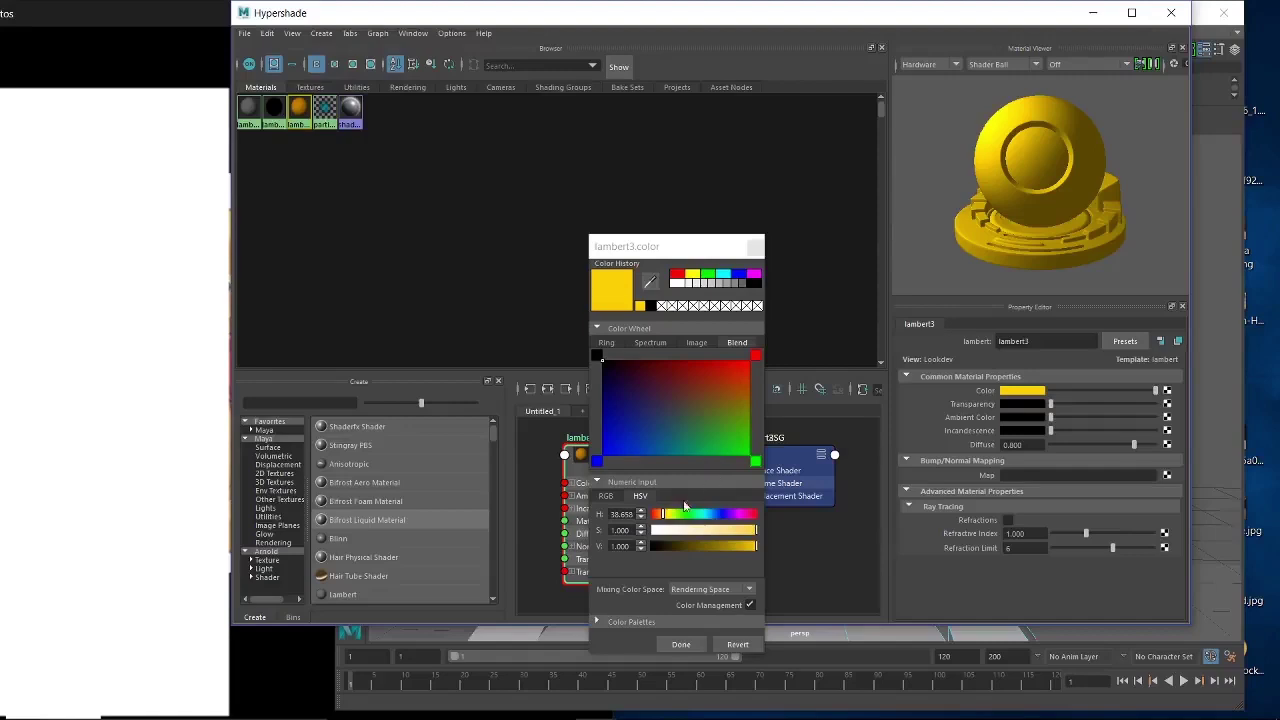
drag(662, 516, 669, 518)
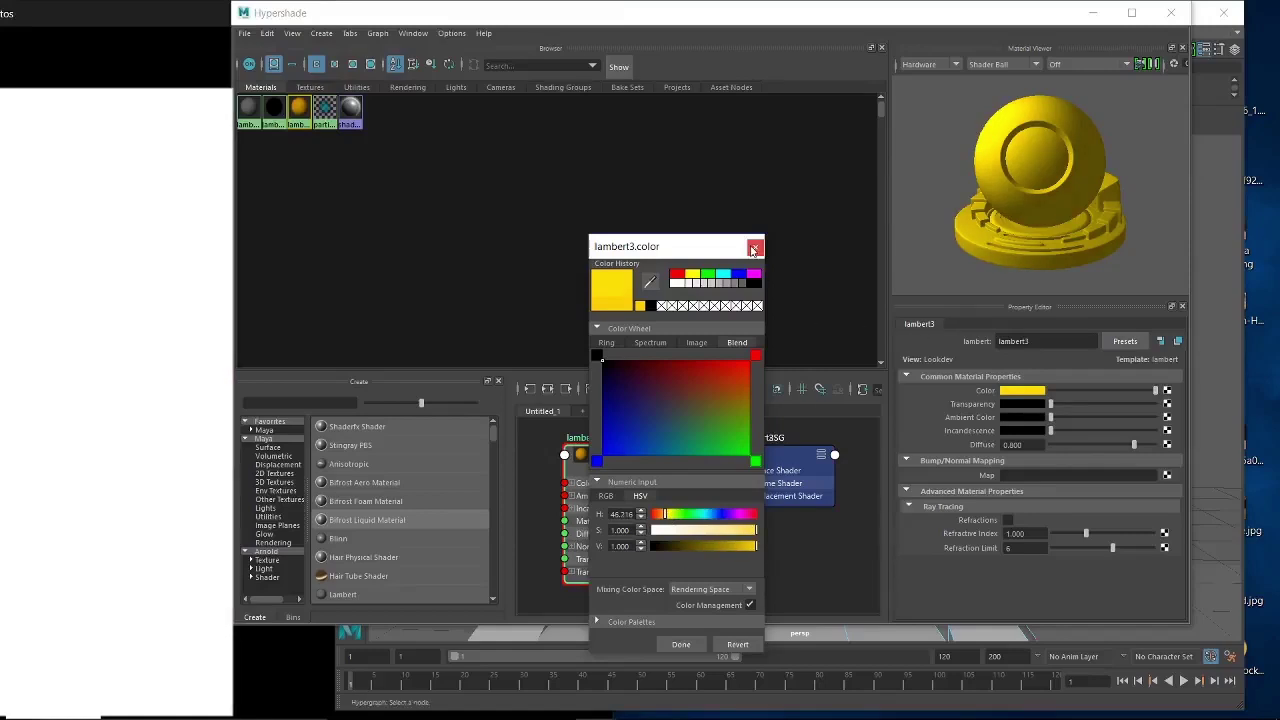
click(679, 646)
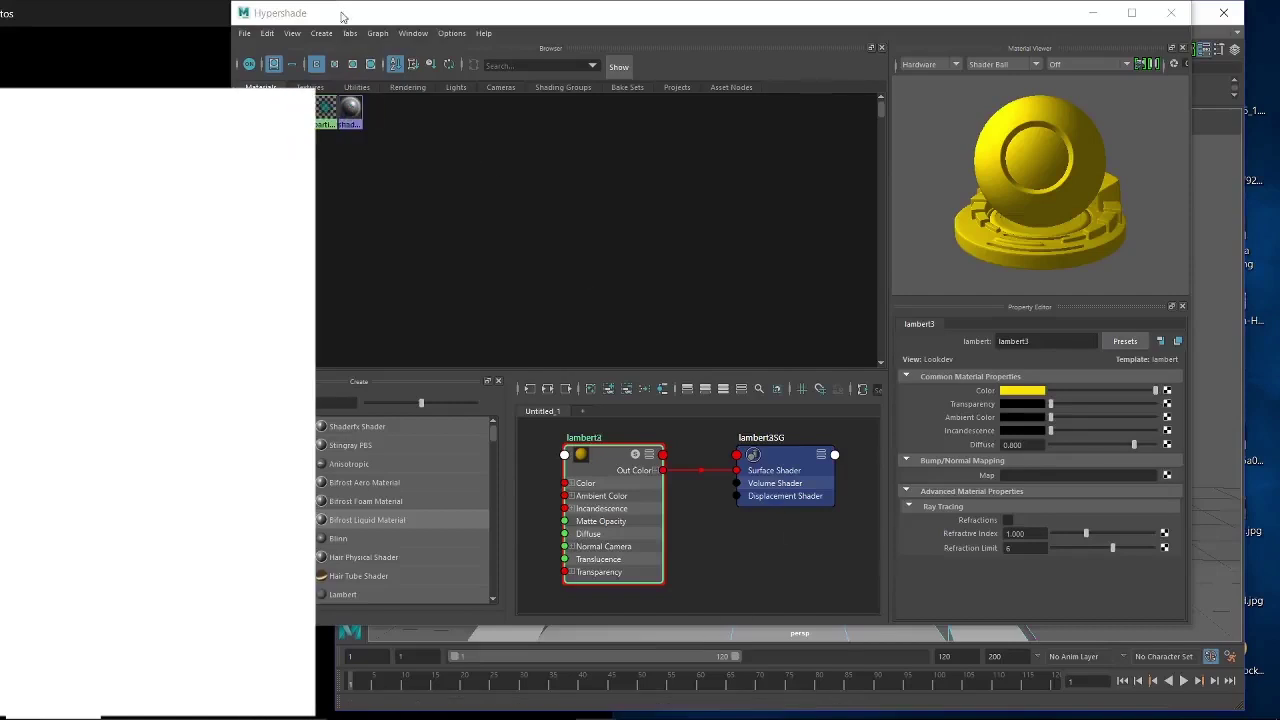
Assign the yellow lambert3 material to both halves of the bear's body.
drag(341, 16, 1000, 220)
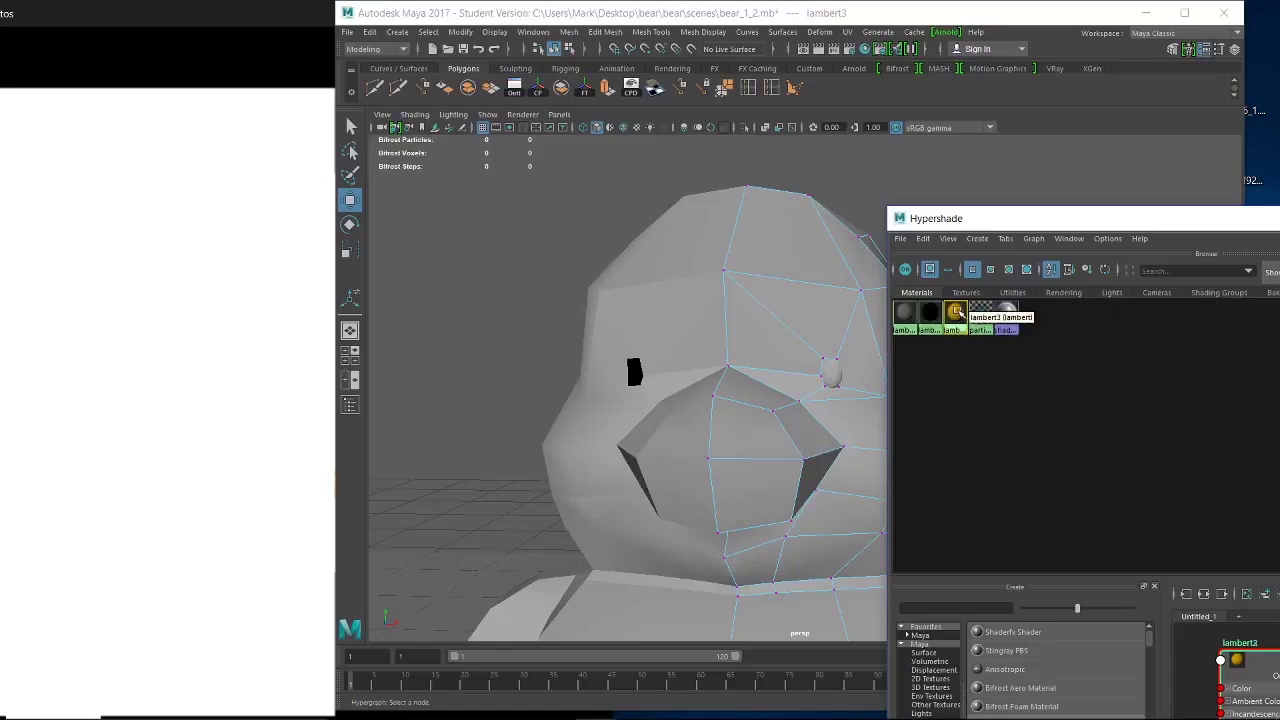
middle_drag(957, 310, 856, 327)
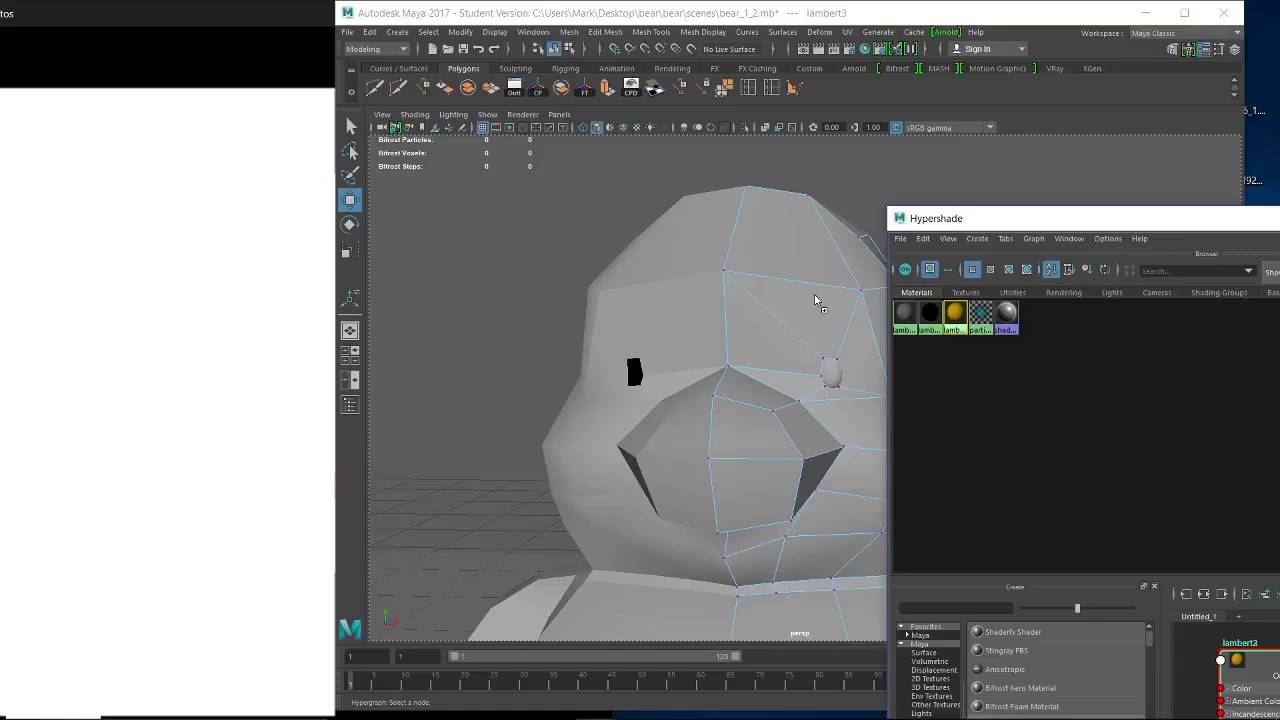
middle_drag(815, 302, 815, 302)
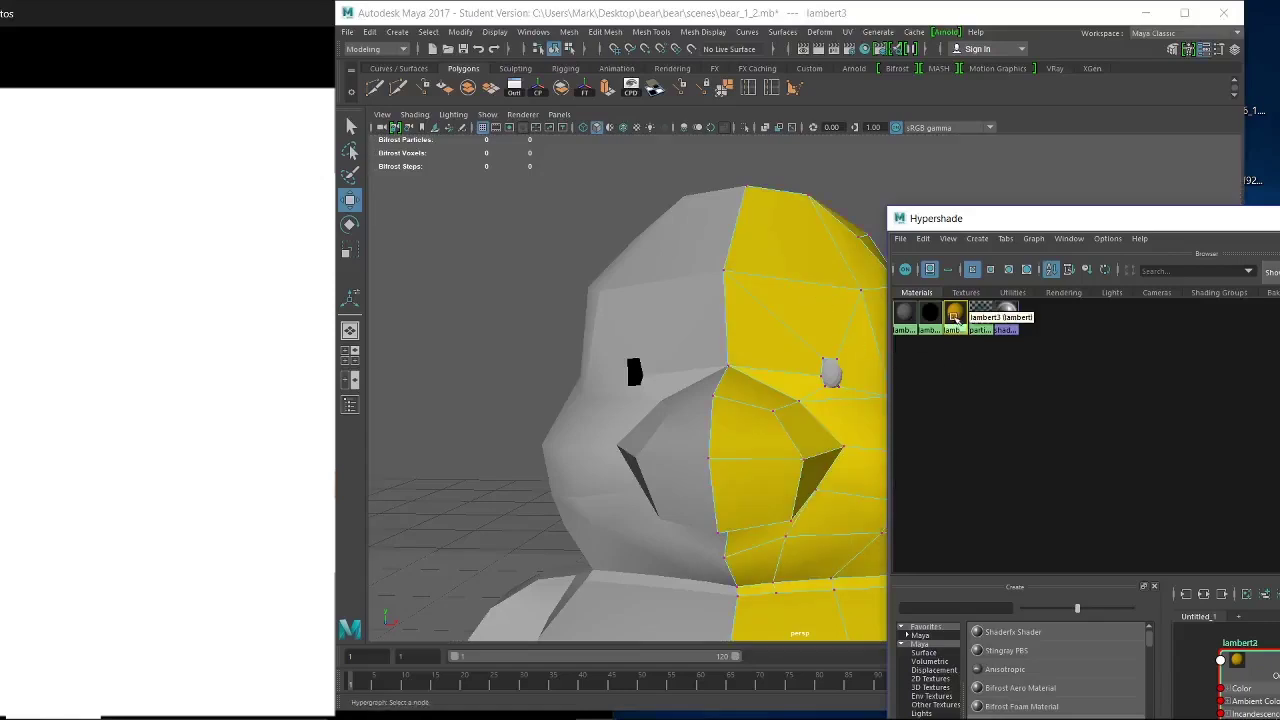
middle_drag(955, 318, 858, 357)
middle_drag(682, 305, 682, 305)
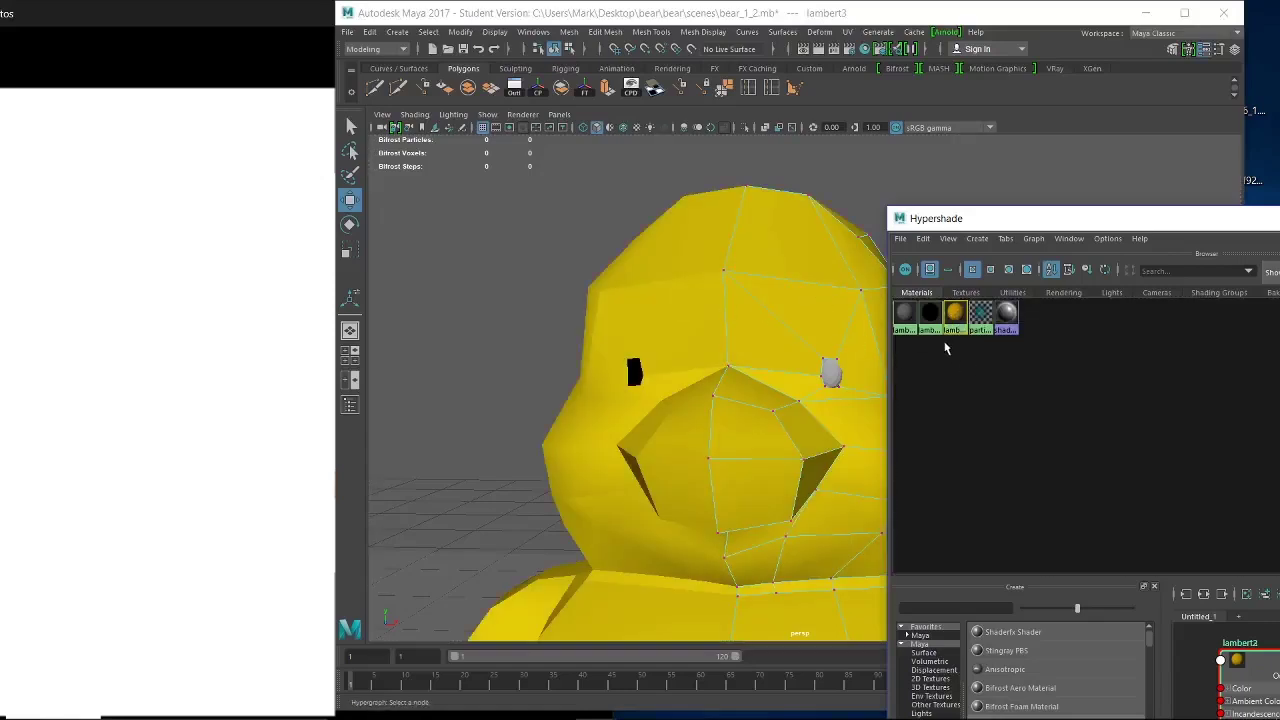
Assign the black lambert2 material to the eye sphere and minimize the Hypershade.
middle_drag(933, 316, 840, 370)
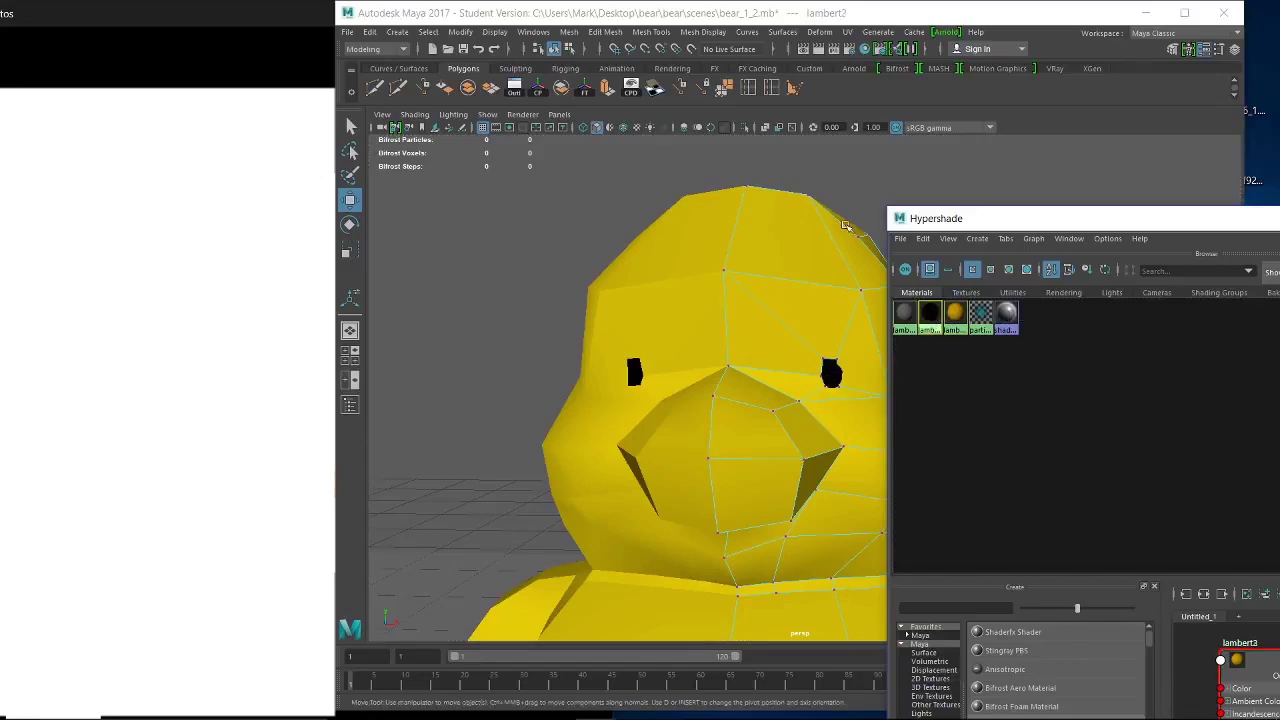
click(903, 191)
drag(1057, 225, 339, 240)
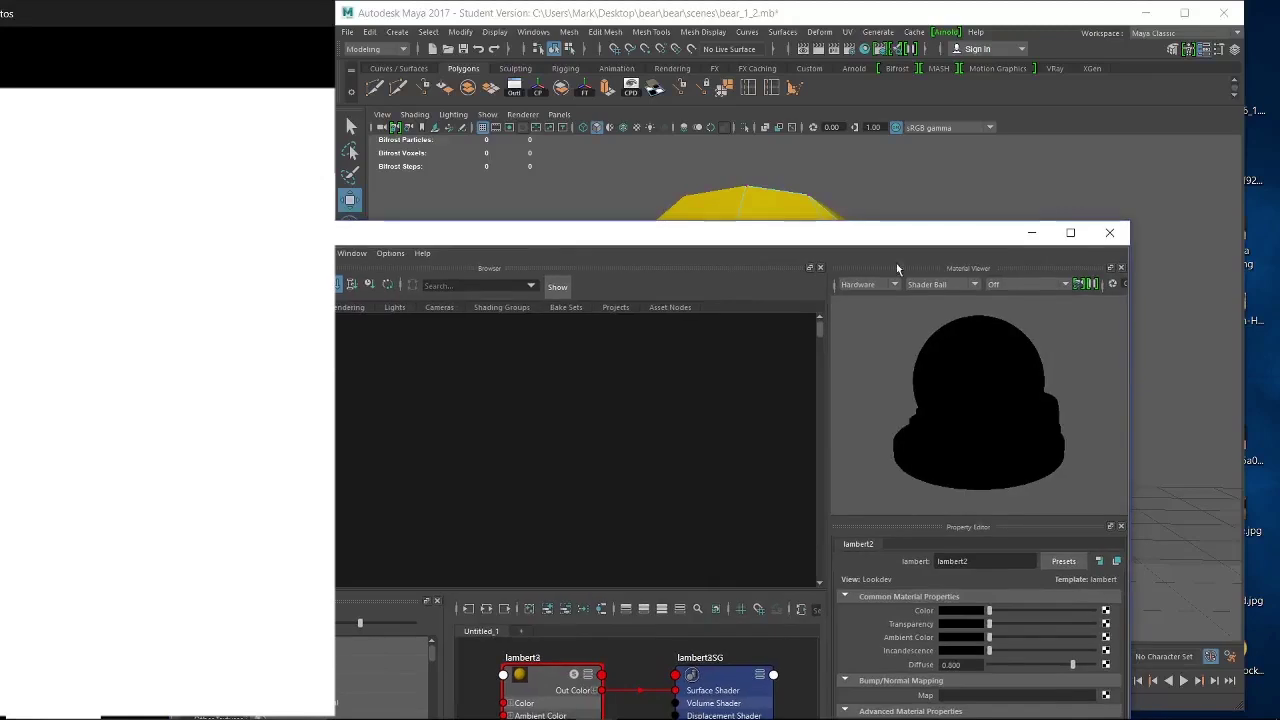
click(1031, 233)
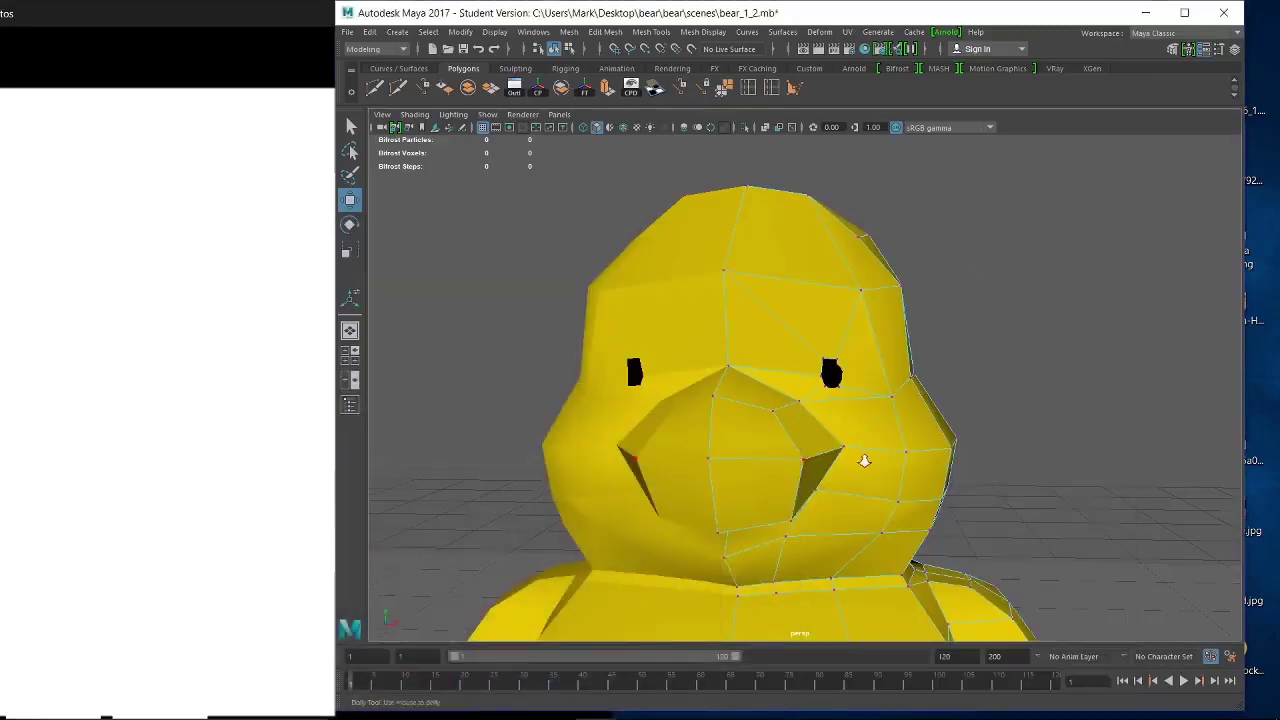
Reopen the Hypershade beside the bear and shift lambert3's color hue slightly toward orange for a deeper golden tone.
scroll(860, 460, down, 5)
alt+drag(860, 460, 613, 574)
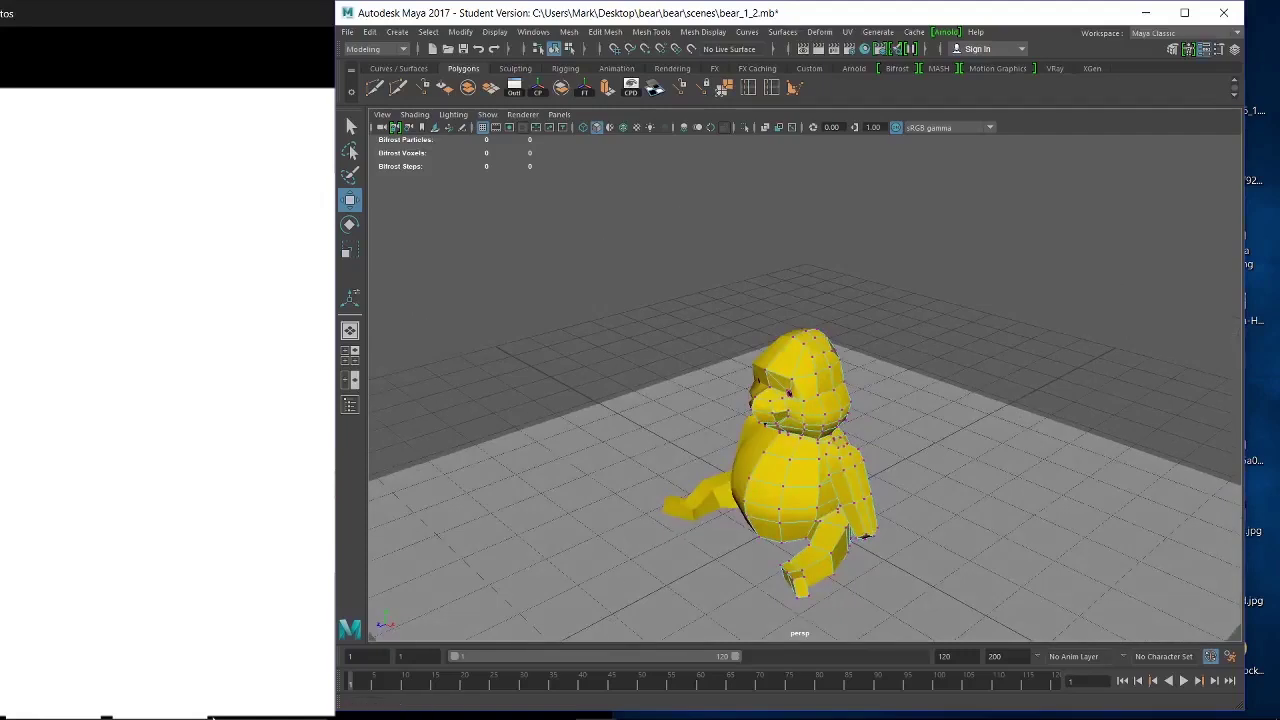
mouse_move(620, 716)
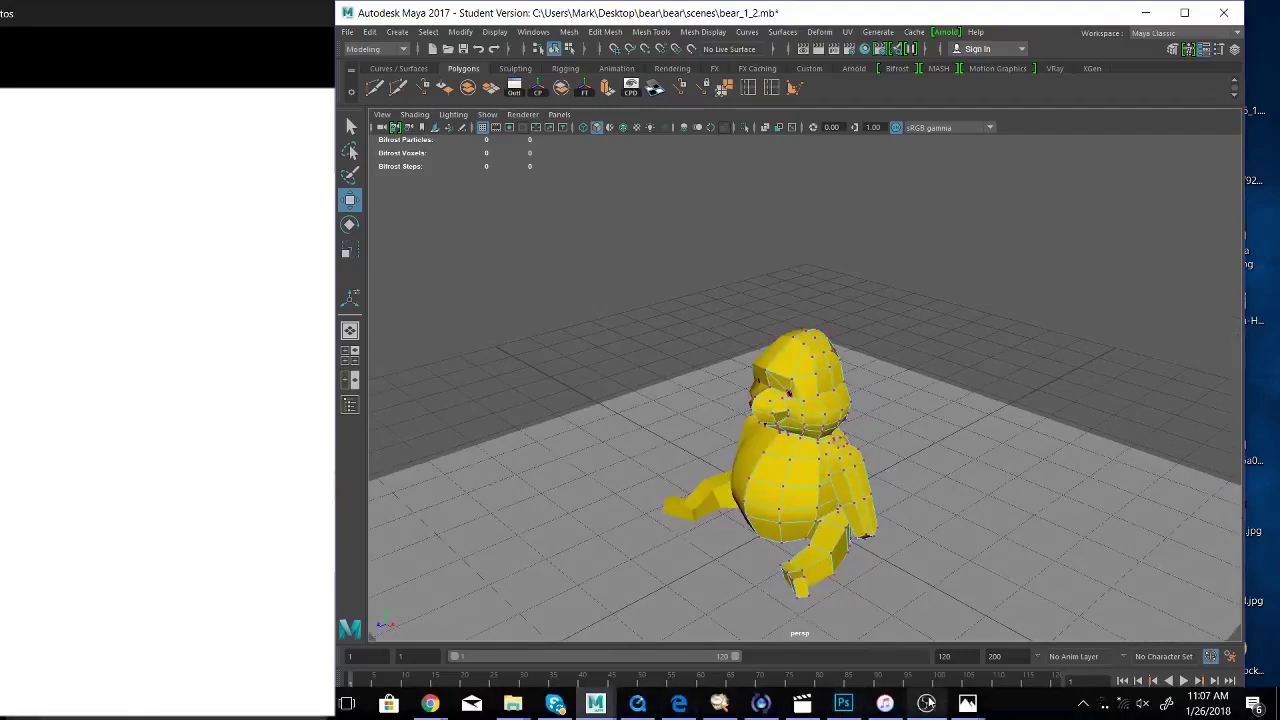
click(144, 717)
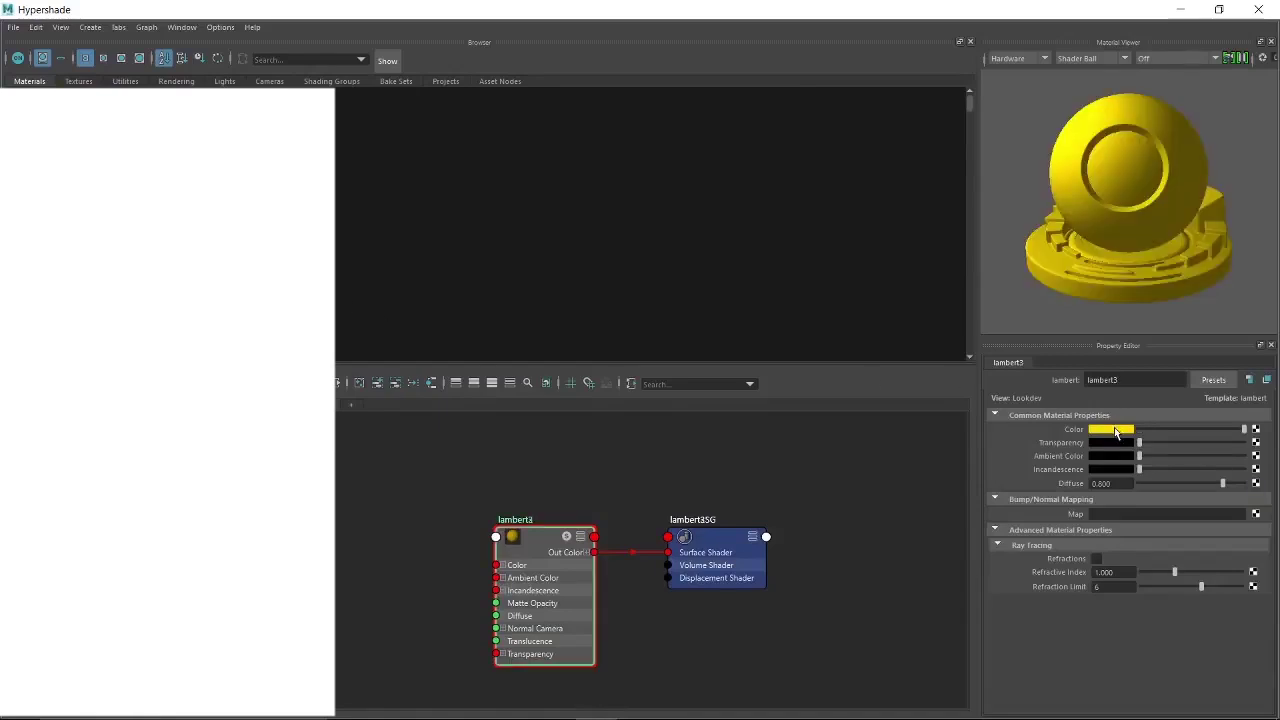
click(1112, 428)
drag(1087, 13, 388, 84)
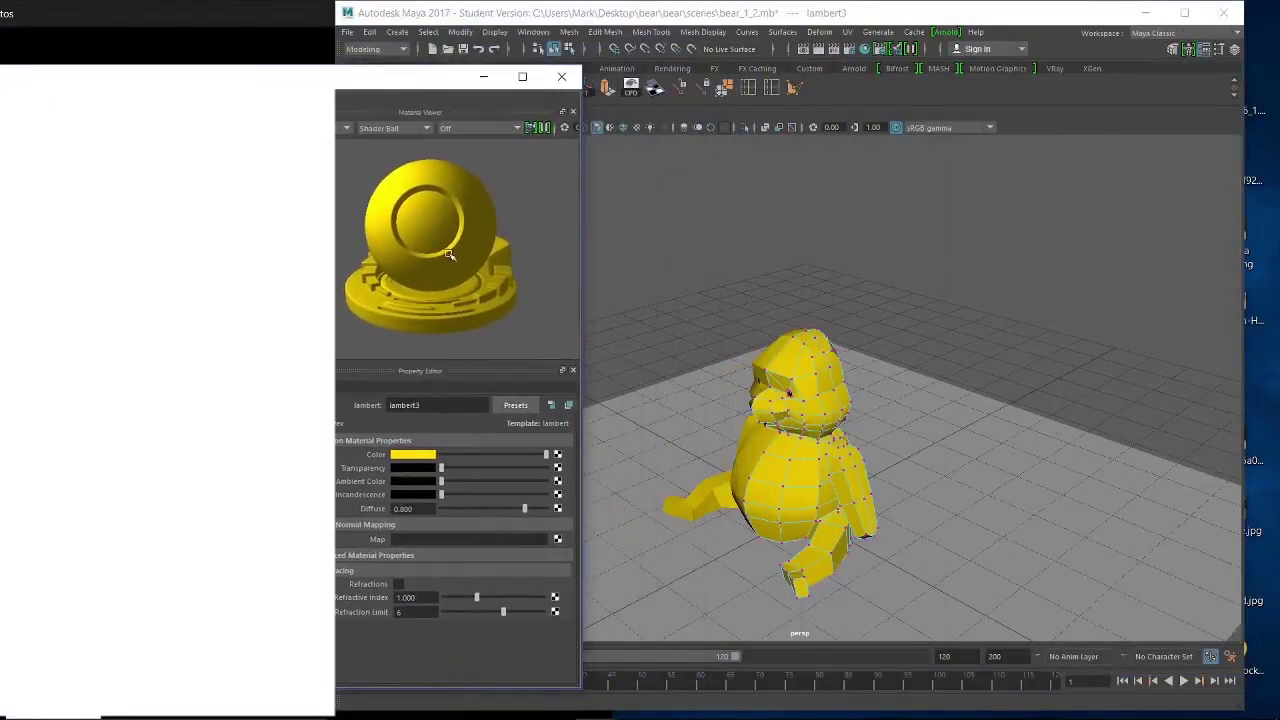
click(409, 456)
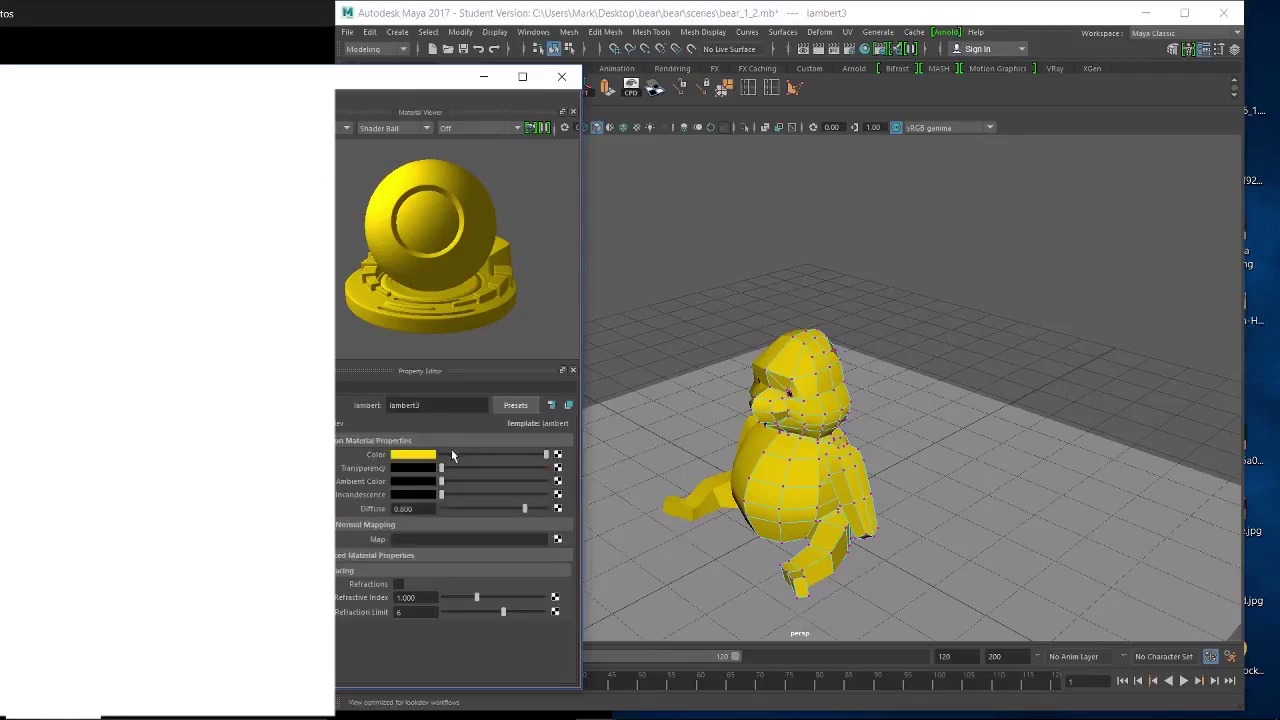
click(413, 456)
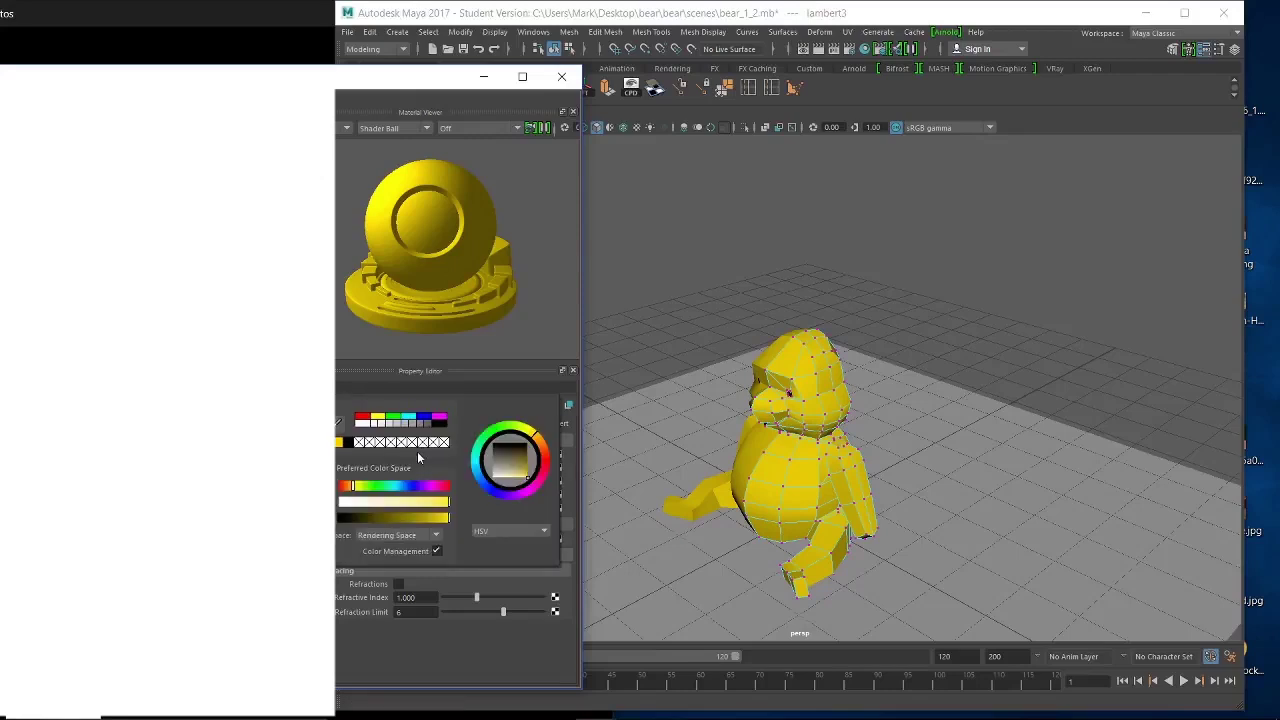
click(352, 487)
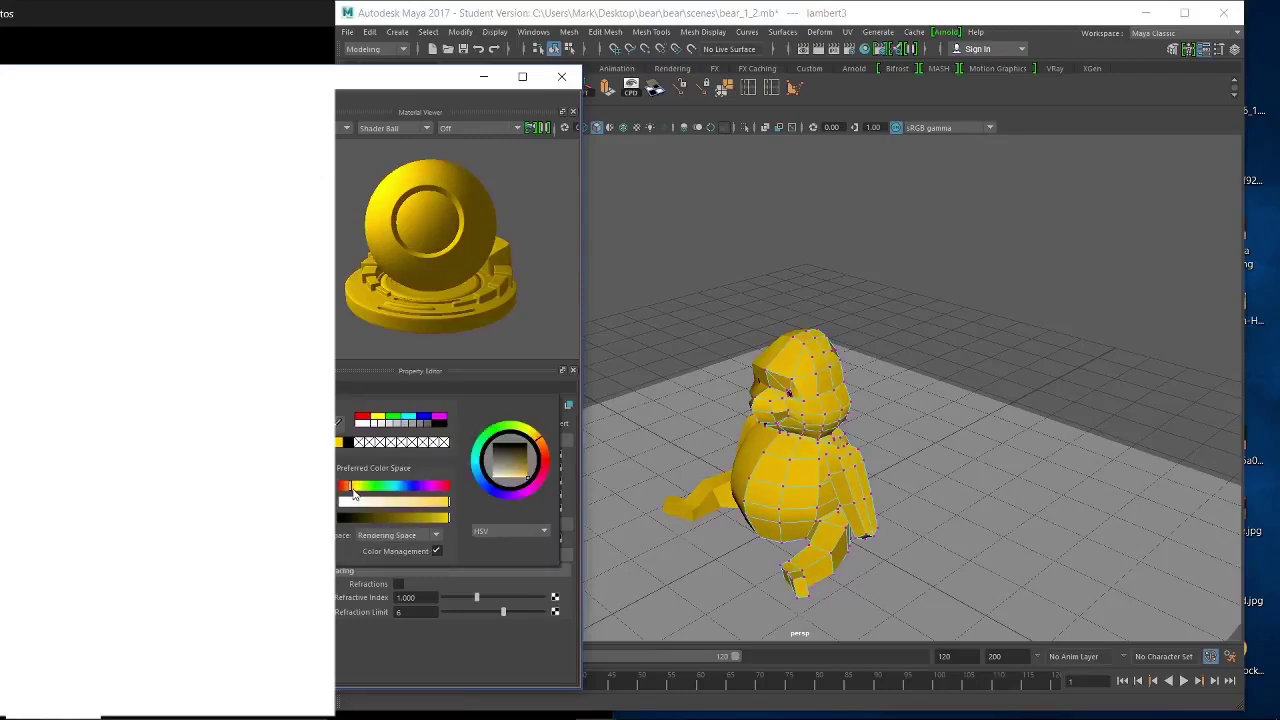
drag(352, 489, 350, 490)
click(485, 76)
Select the eye sphere in object mode and snap its pivot along X to the bear's centre line.
alt+drag(908, 468, 960, 452)
alt+right_drag(960, 452, 1110, 452)
alt+drag(851, 447, 880, 334)
click(838, 353)
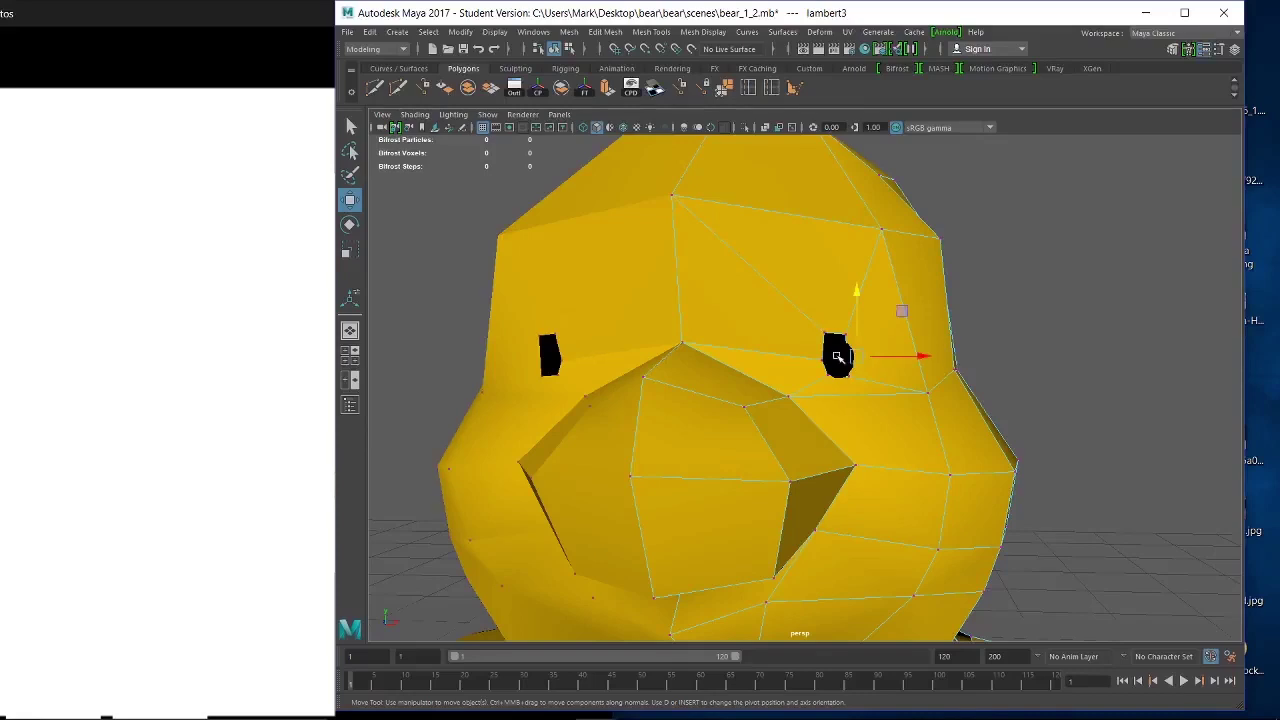
right_drag(838, 357, 887, 303)
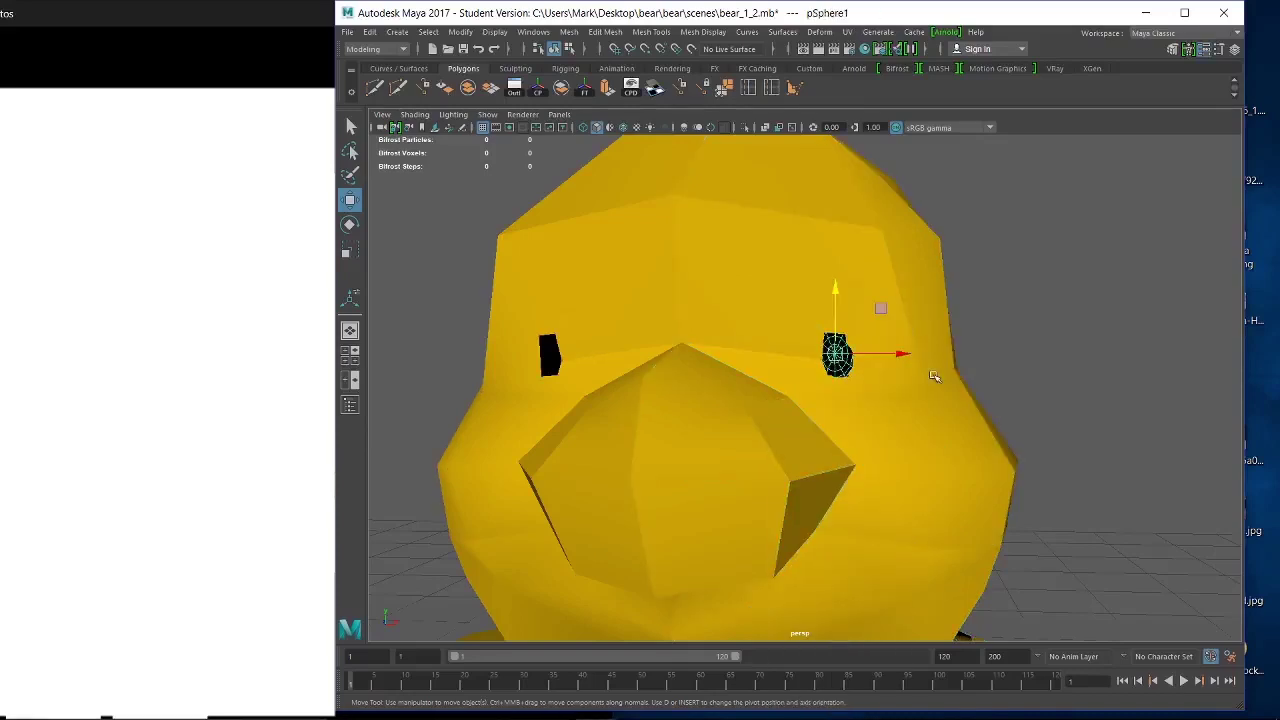
alt+drag(830, 407, 848, 424)
alt+right_drag(979, 457, 636, 300)
alt+drag(636, 300, 860, 416)
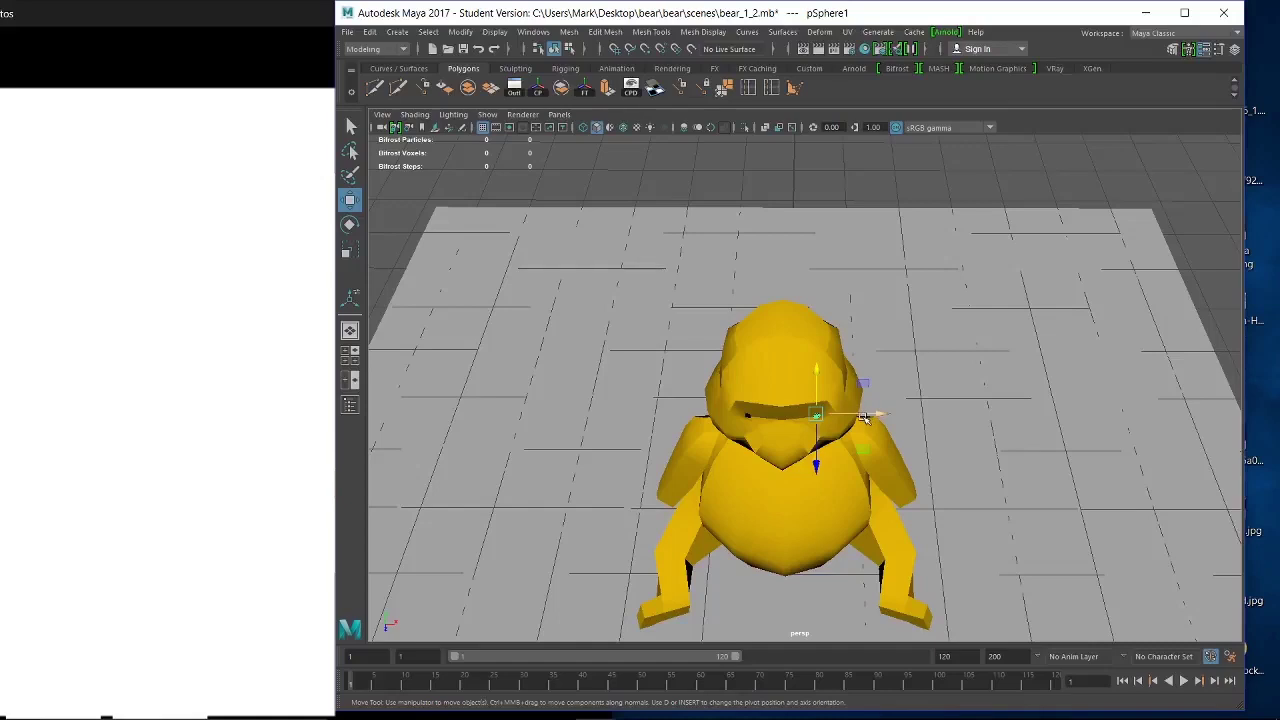
key(d)
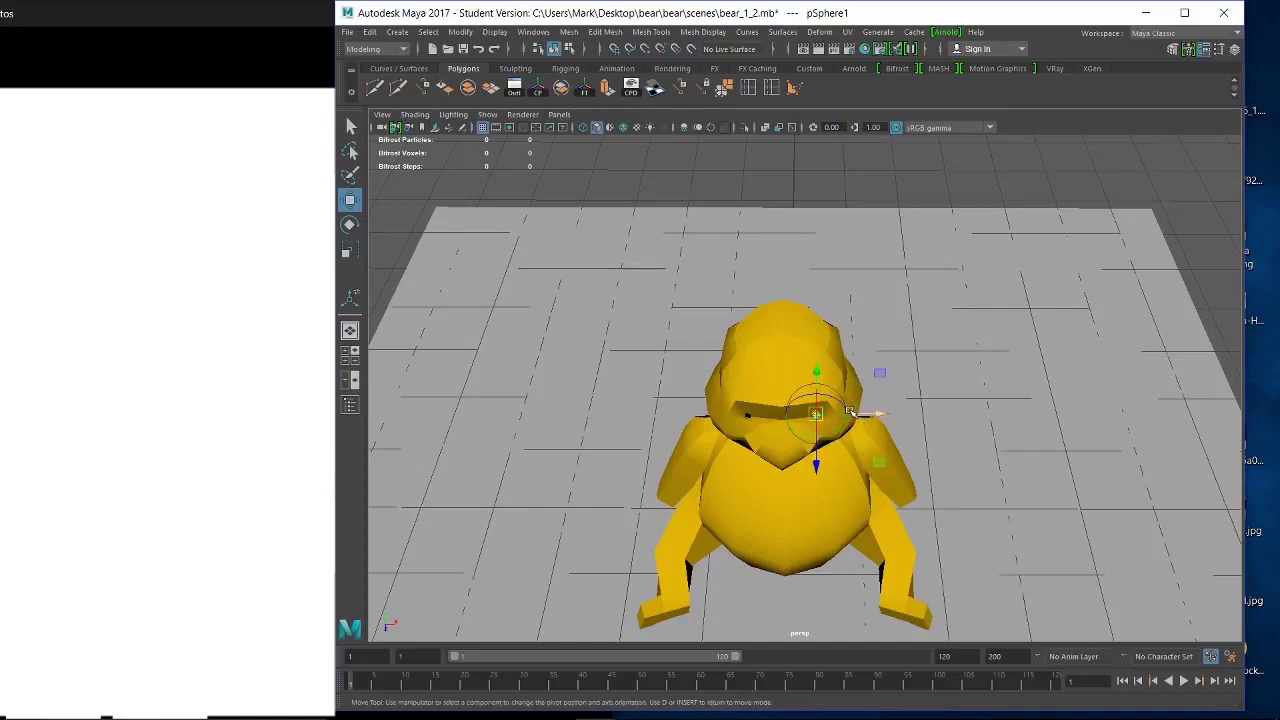
key(x)
drag(865, 416, 830, 414)
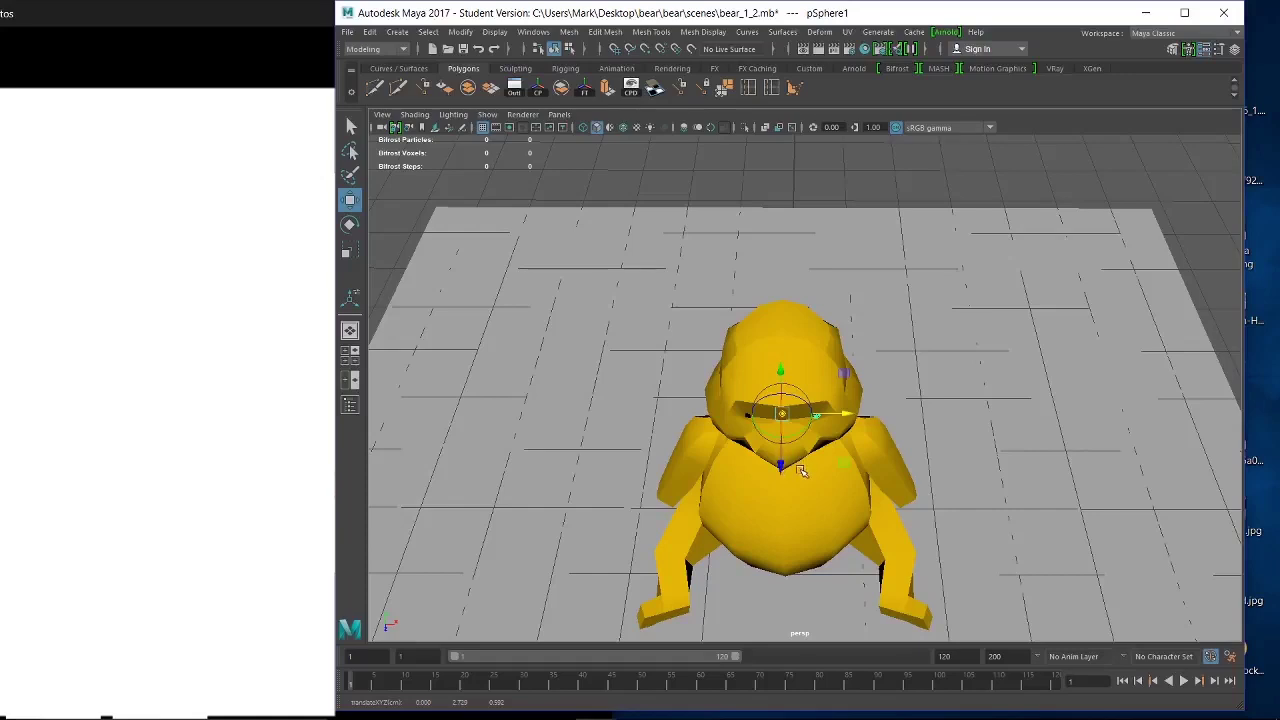
Duplicate the eye sphere with Duplicate Special, mirrored across the bear's centre line into the other eye hole.
alt+drag(800, 470, 792, 501)
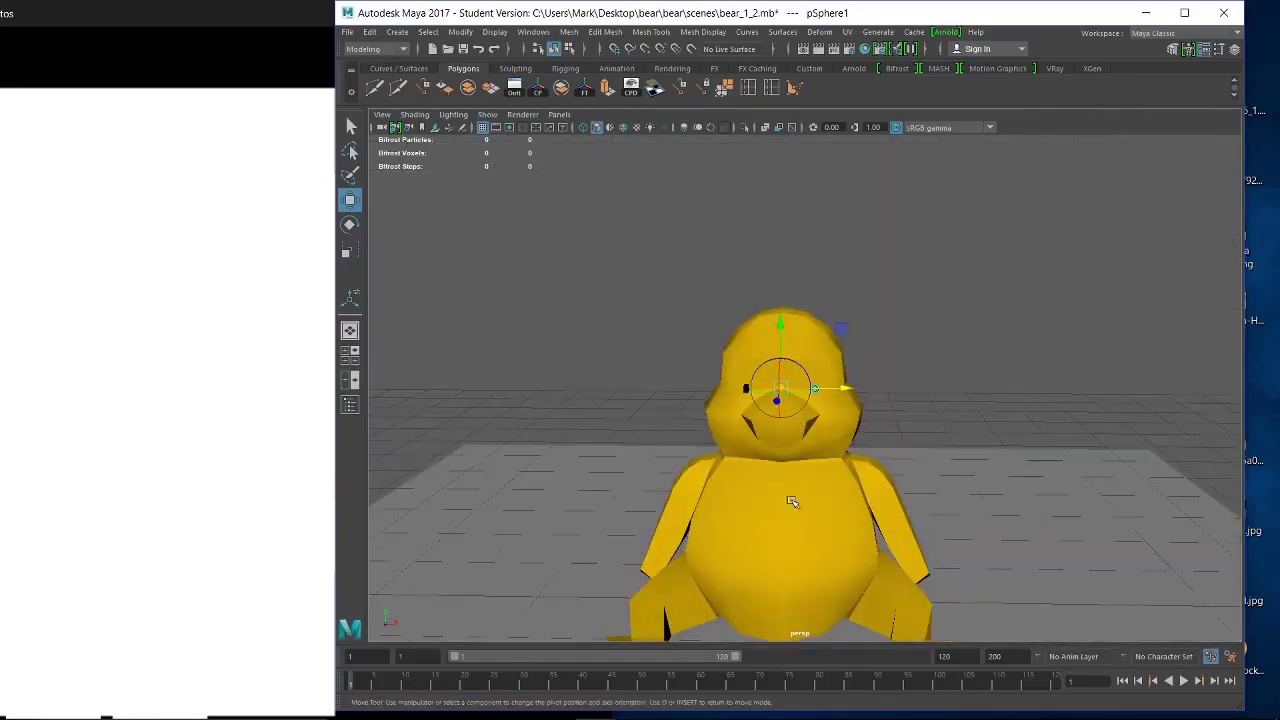
alt+right_drag(843, 426, 1071, 636)
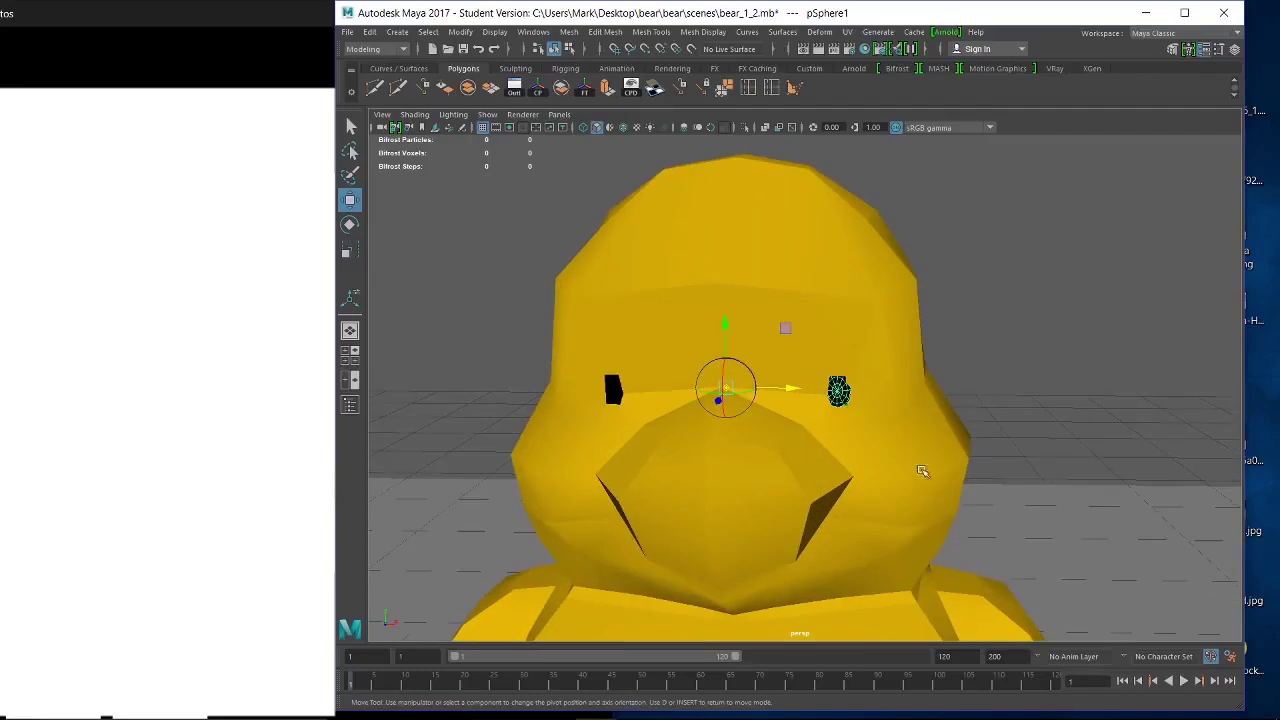
key(Insert)
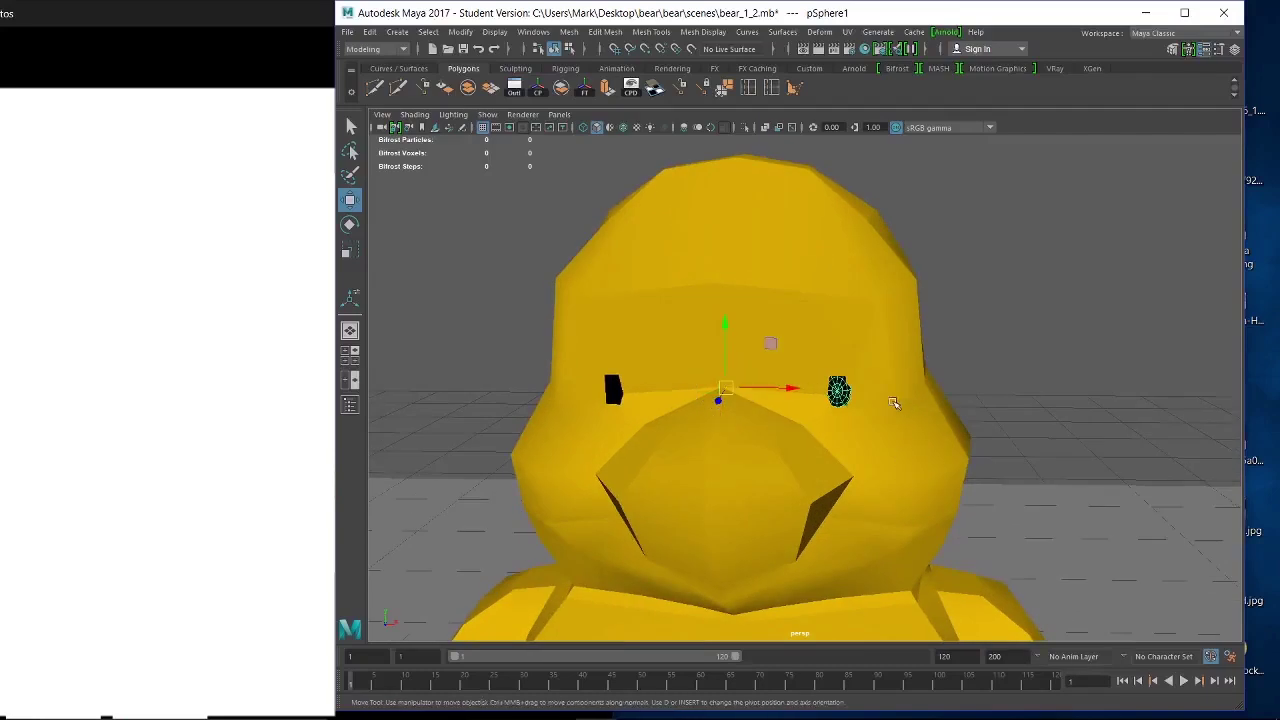
click(370, 32)
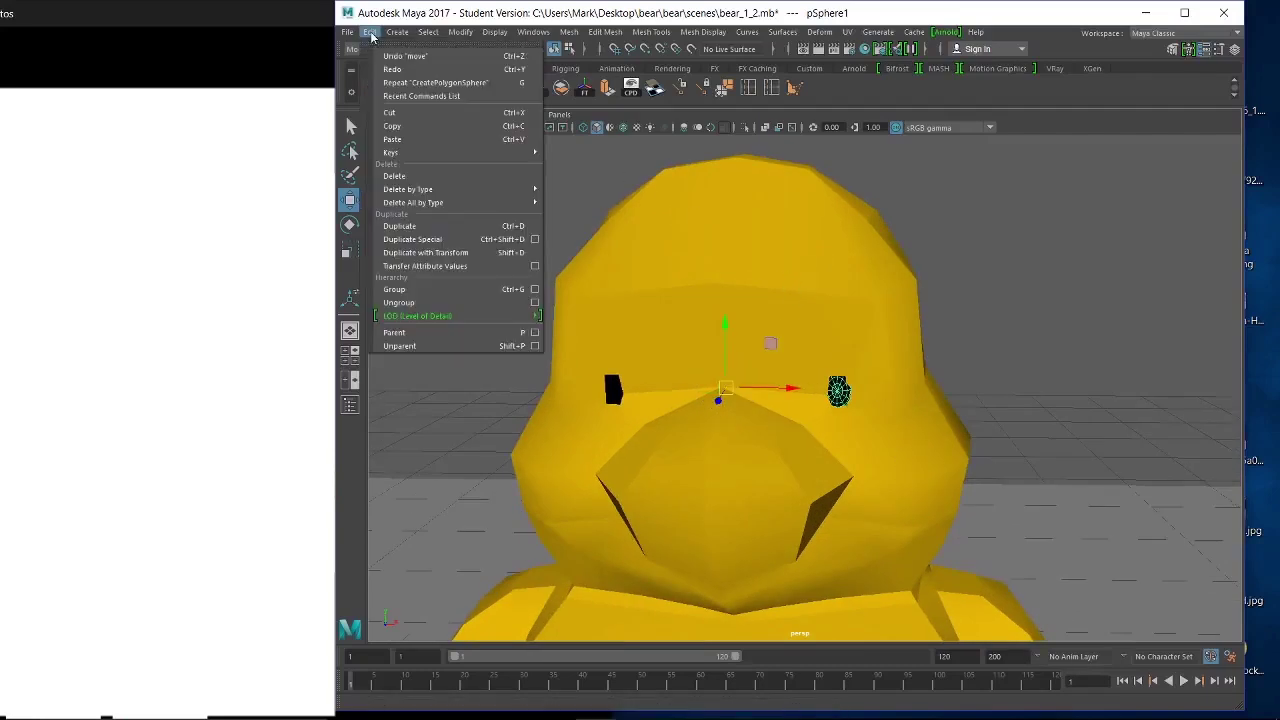
click(432, 242)
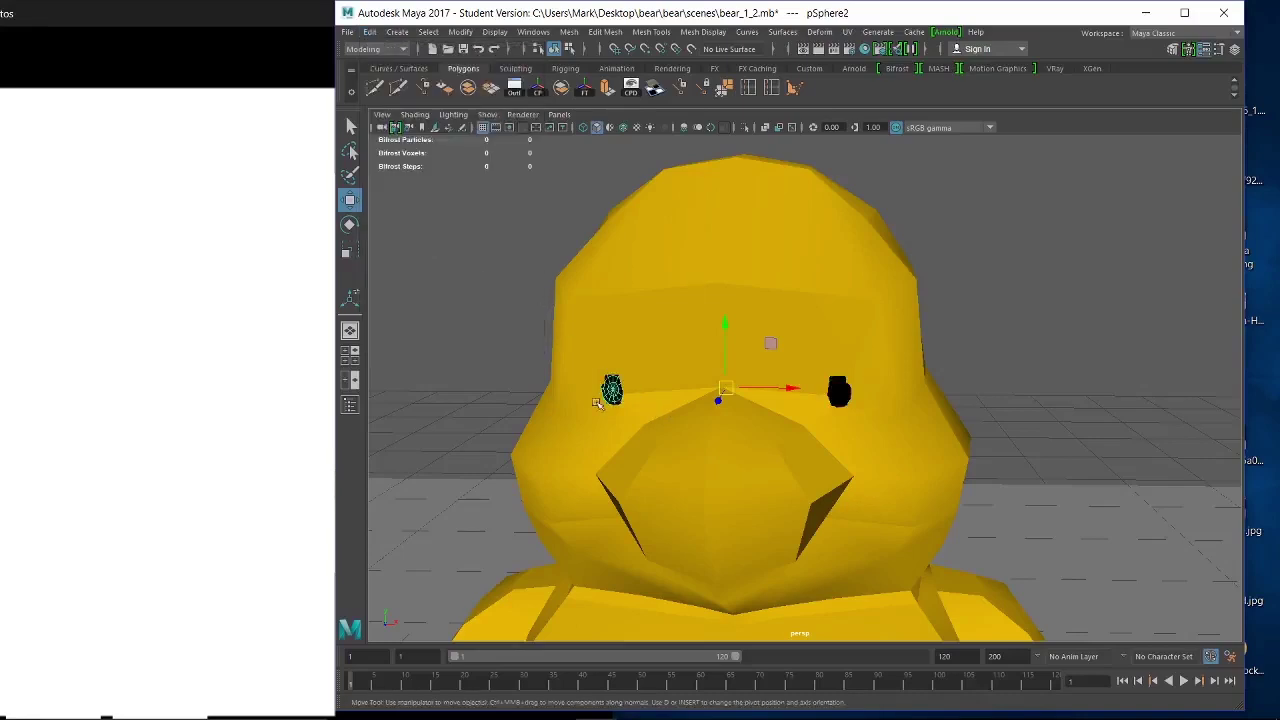
click(480, 252)
Nudge the lower outer corner vertex of the bear's eye hole to fit closer around the eye sphere.
click(891, 387)
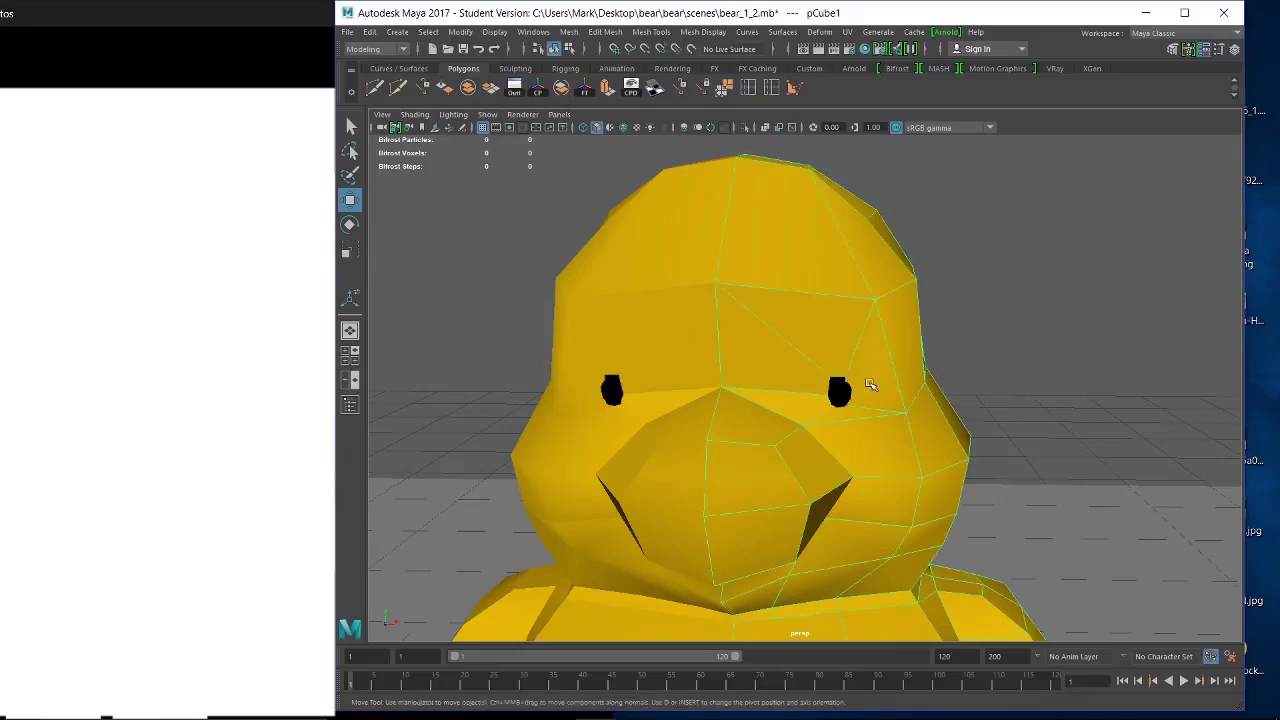
alt+drag(909, 394, 808, 396)
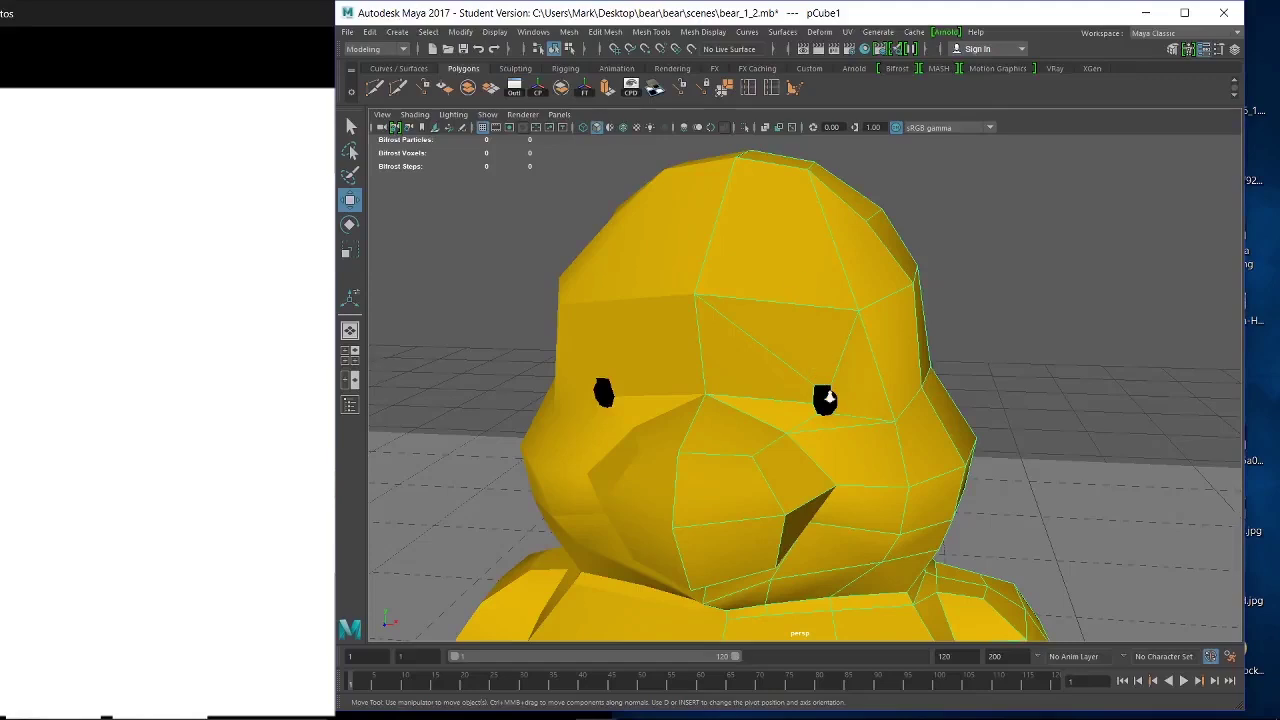
scroll(828, 398, up, 6)
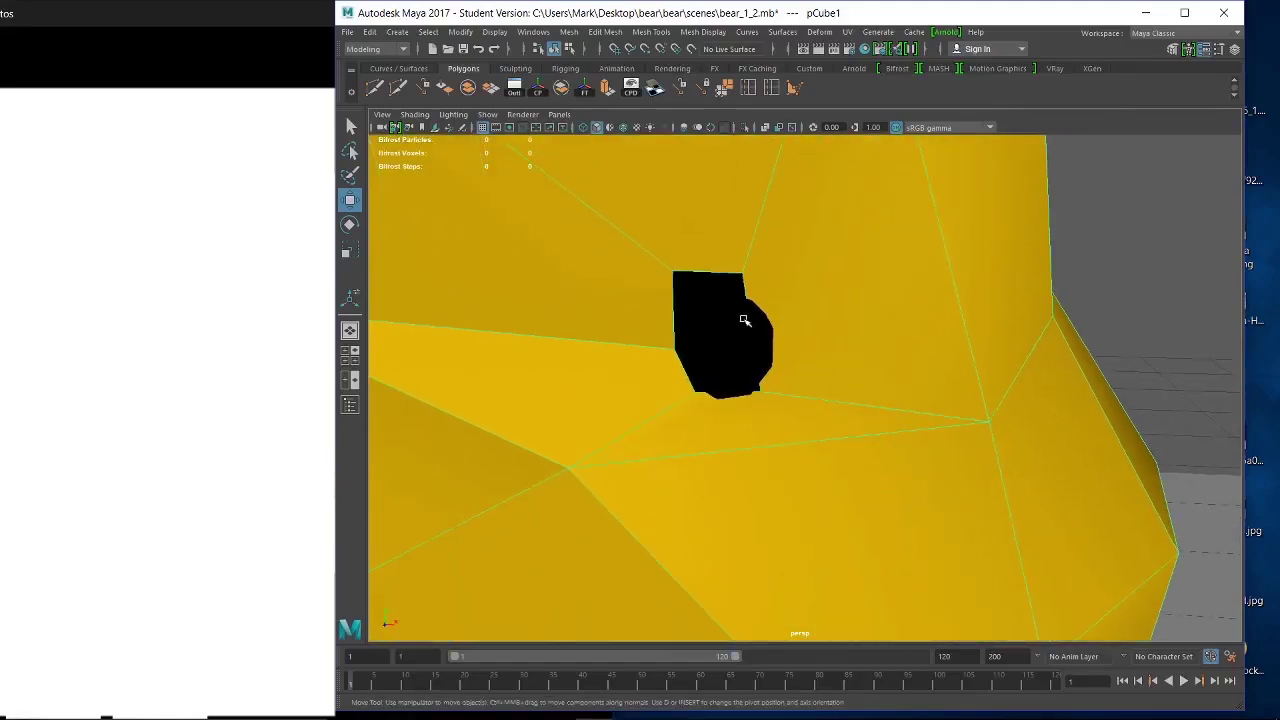
click(769, 333)
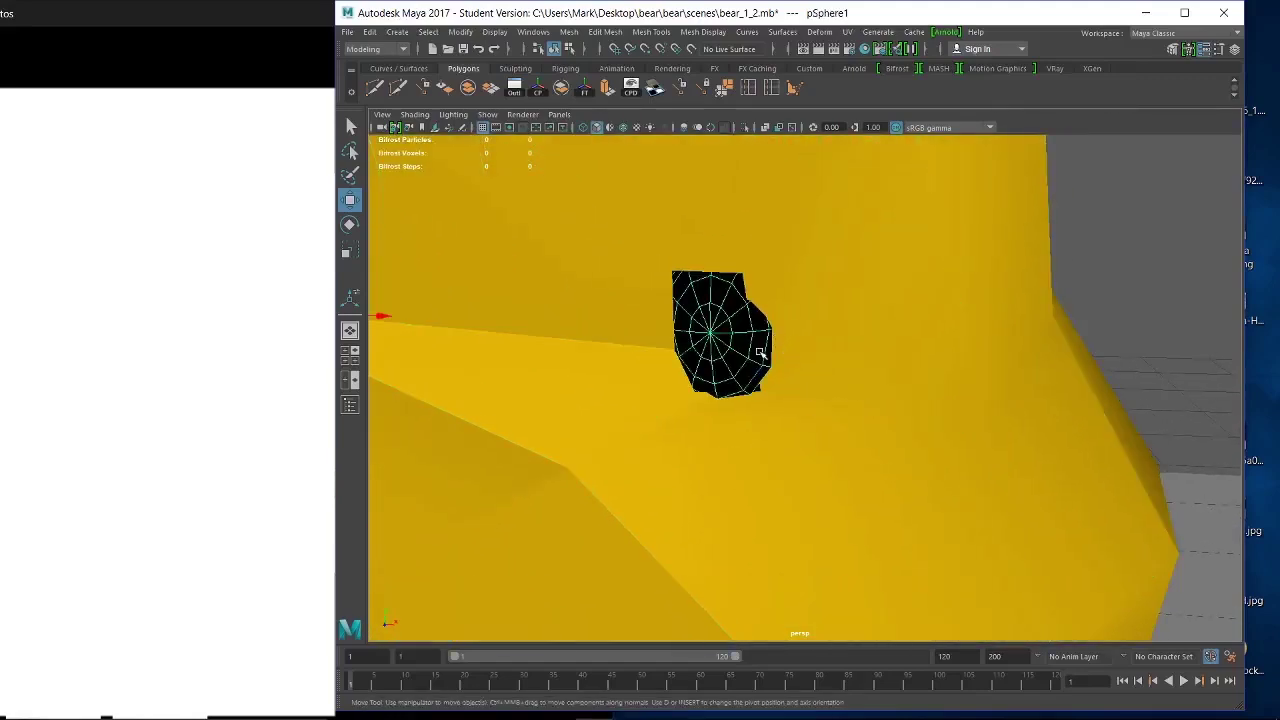
shift+click(876, 356)
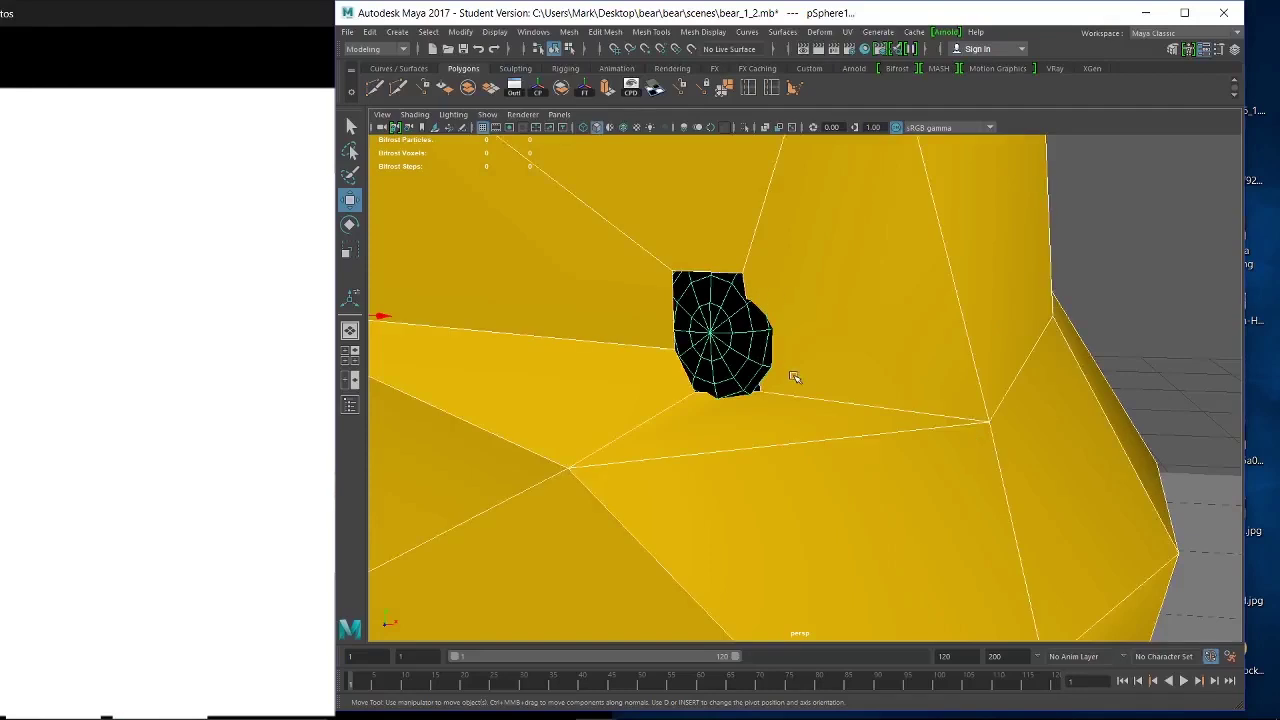
right_drag(780, 379, 712, 328)
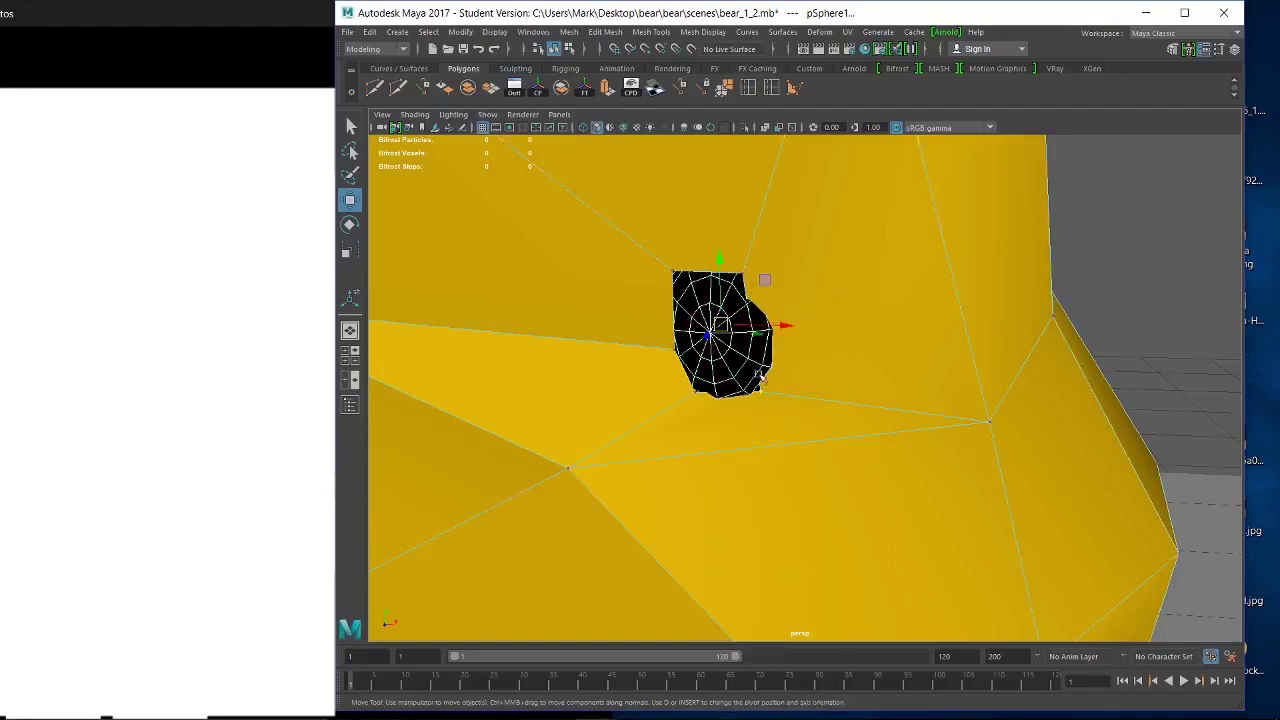
click(762, 390)
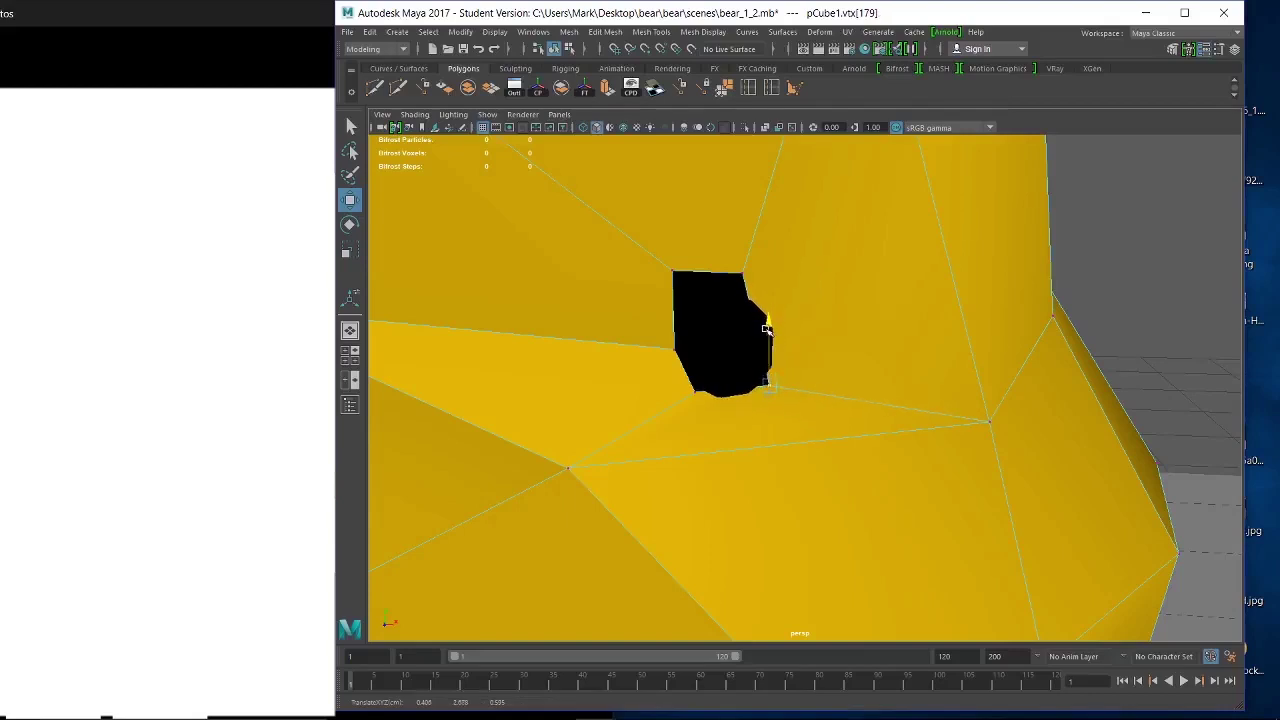
drag(833, 389, 826, 388)
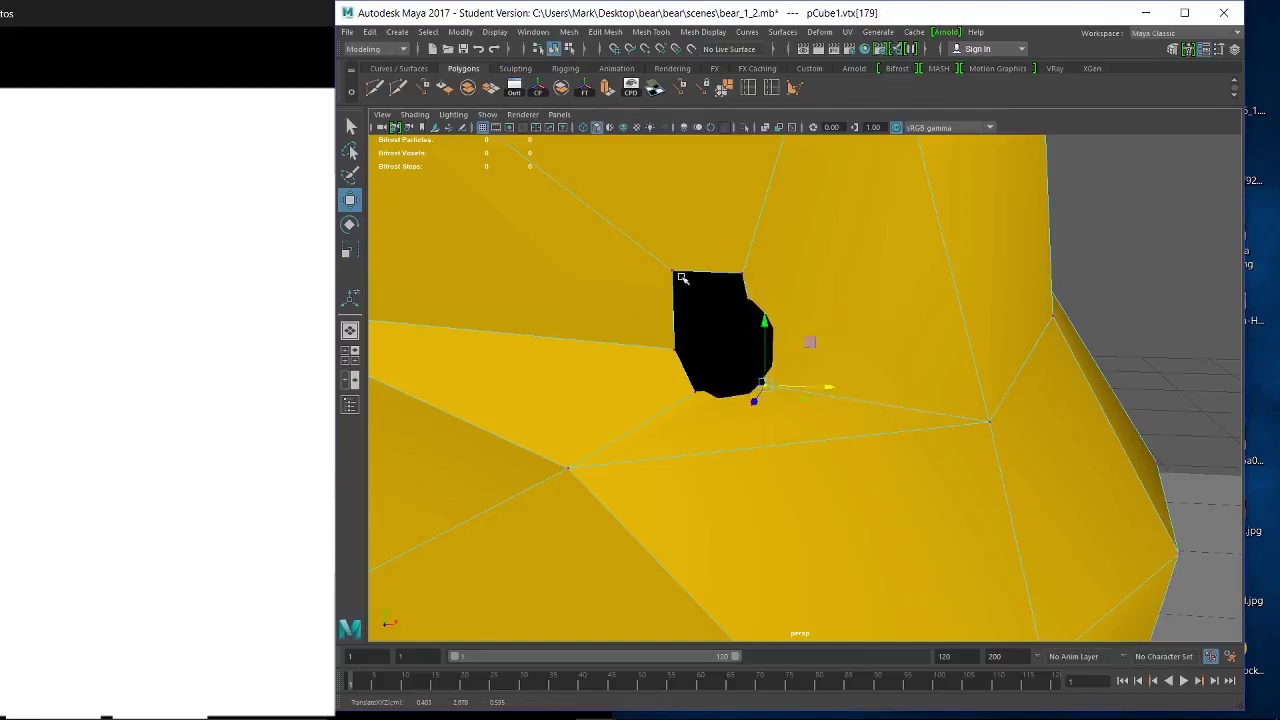
Shift the two upper vertices of the eye hole slightly sideways and lower them to close the gap above the eye.
click(681, 278)
alt+drag(740, 282, 789, 280)
alt+middle_drag(809, 228, 792, 271)
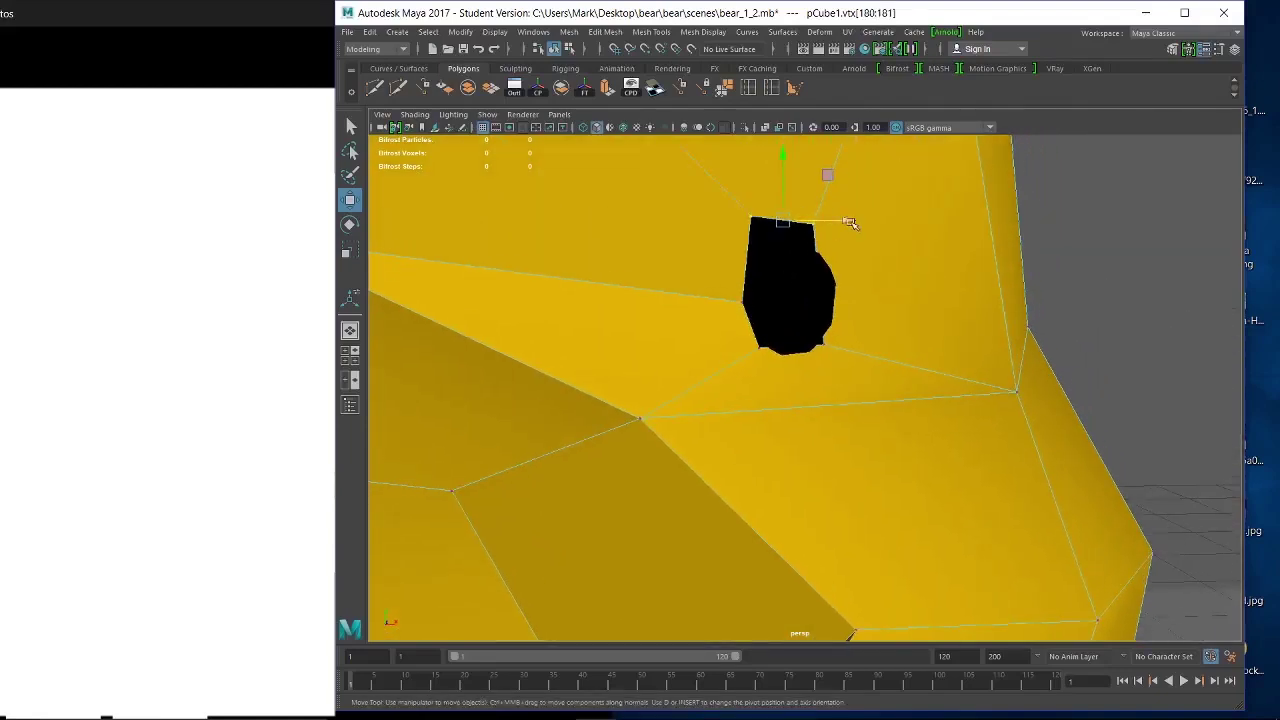
drag(849, 222, 854, 216)
mouse_move(785, 152)
mouse_down()
mouse_move(775, 212)
mouse_move(788, 174)
mouse_up()
scroll(757, 203, down, 6)
alt+drag(704, 202, 691, 197)
alt+right_drag(691, 197, 546, 154)
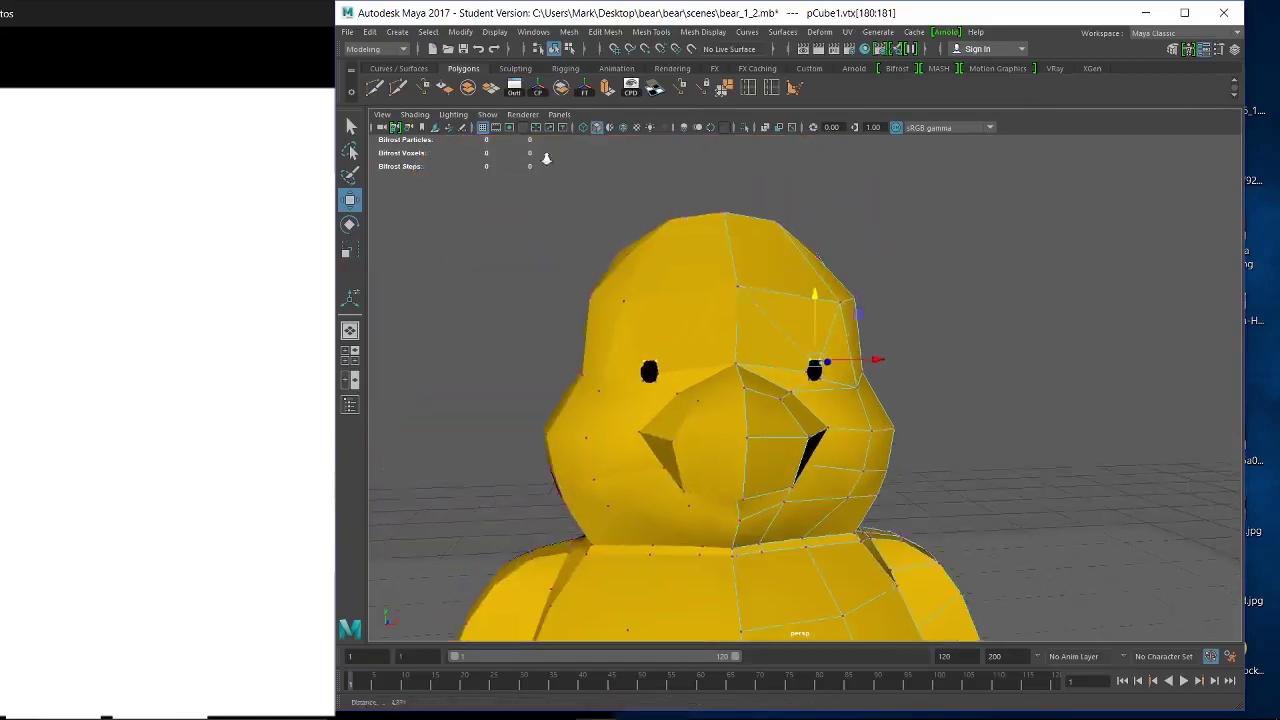
alt+middle_drag(800, 274, 723, 229)
alt+drag(723, 229, 692, 291)
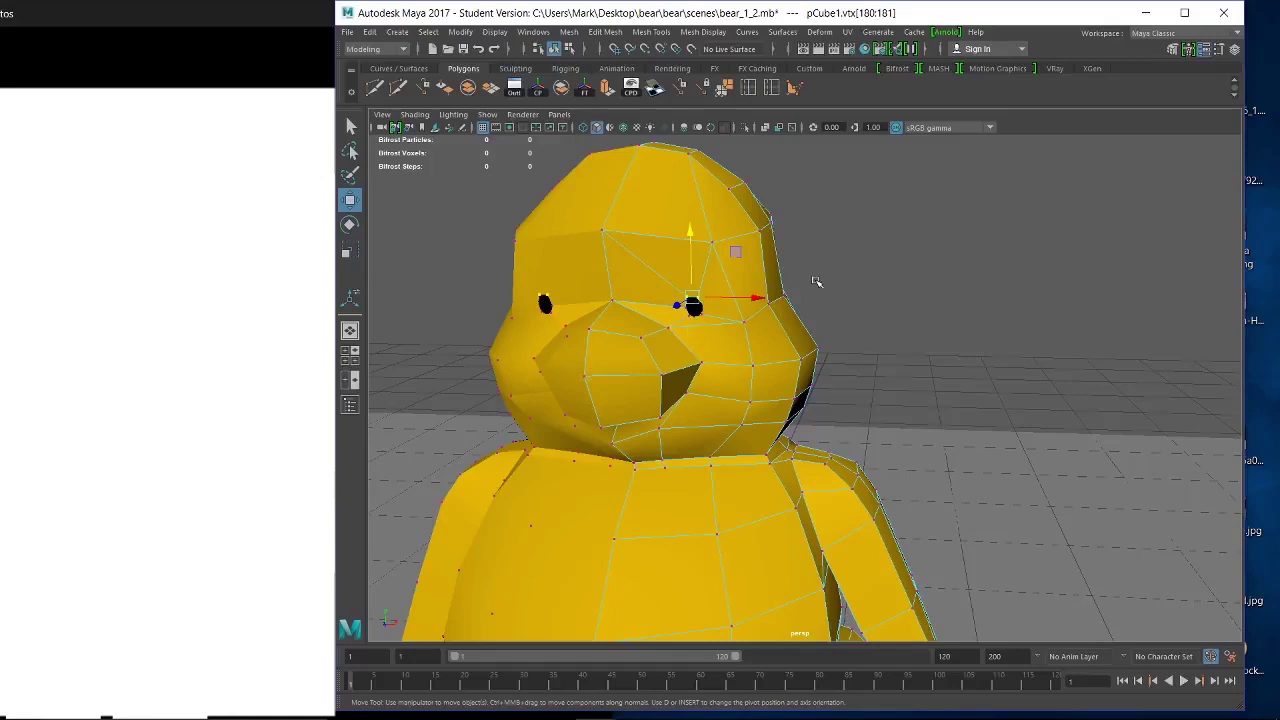
Clear the vertex selection and return the eye sphere and the bear's body to object mode.
click(858, 283)
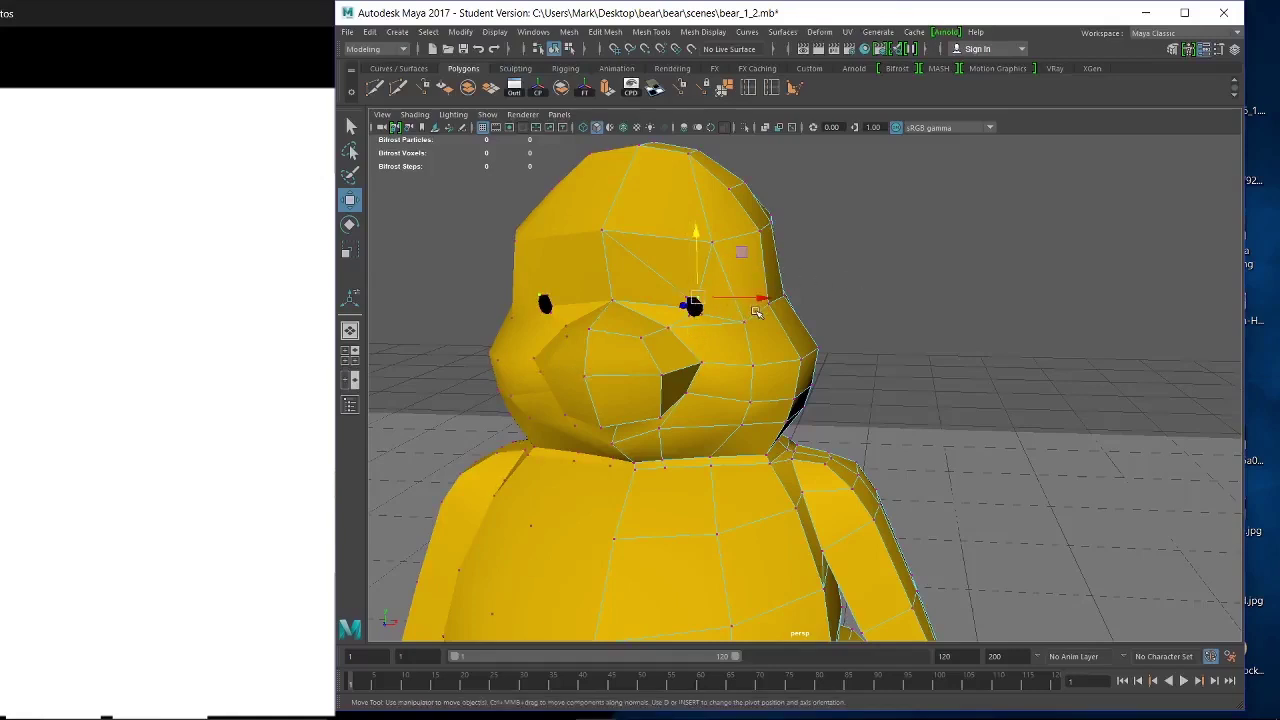
right_click(694, 307)
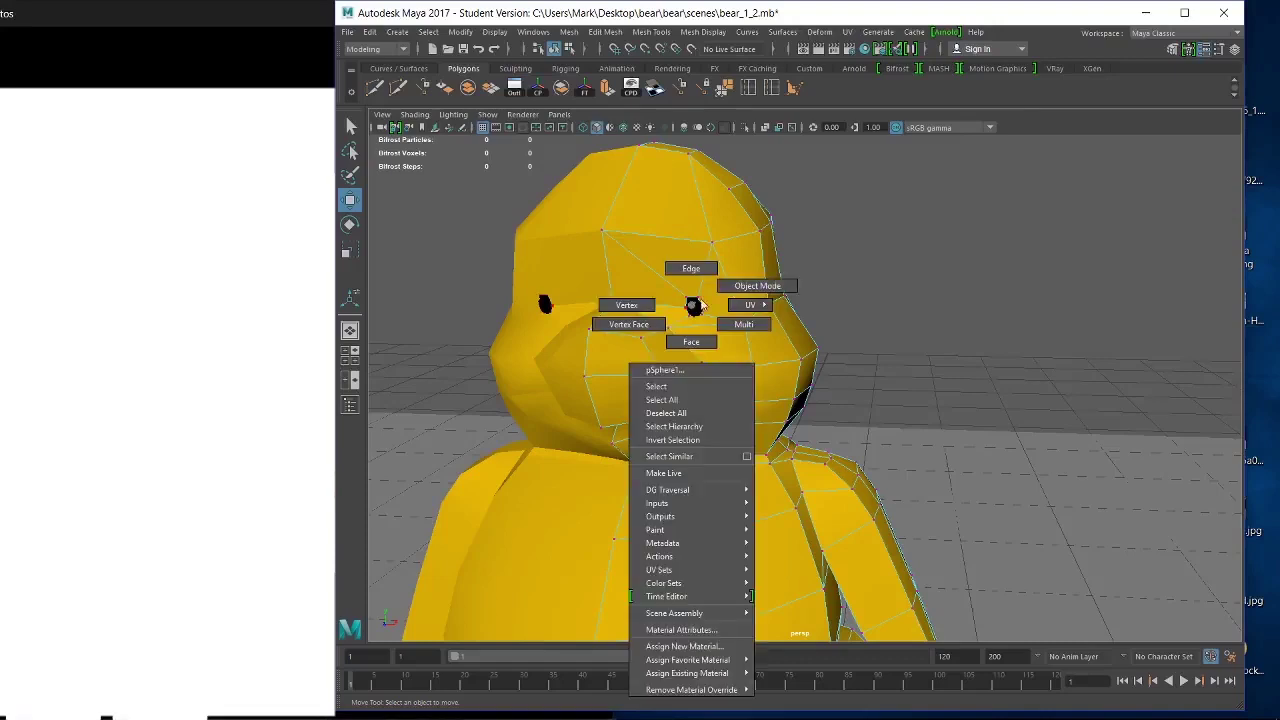
click(757, 286)
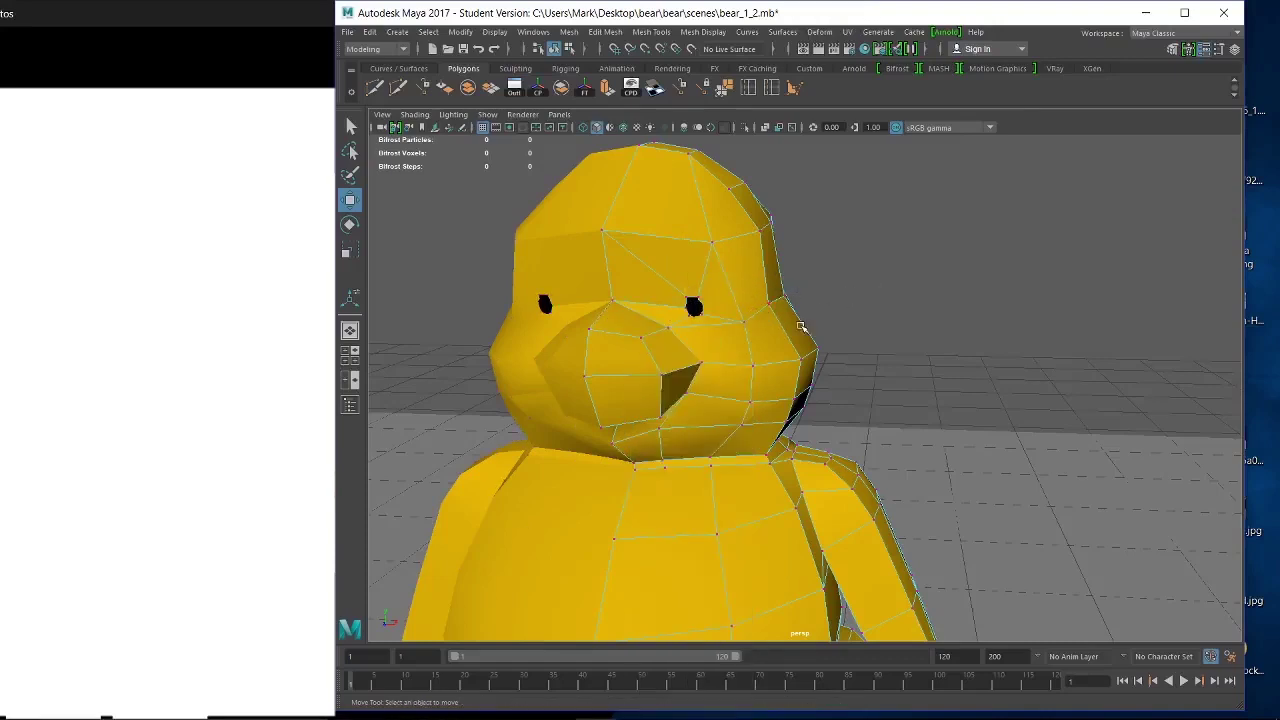
right_drag(811, 326, 840, 306)
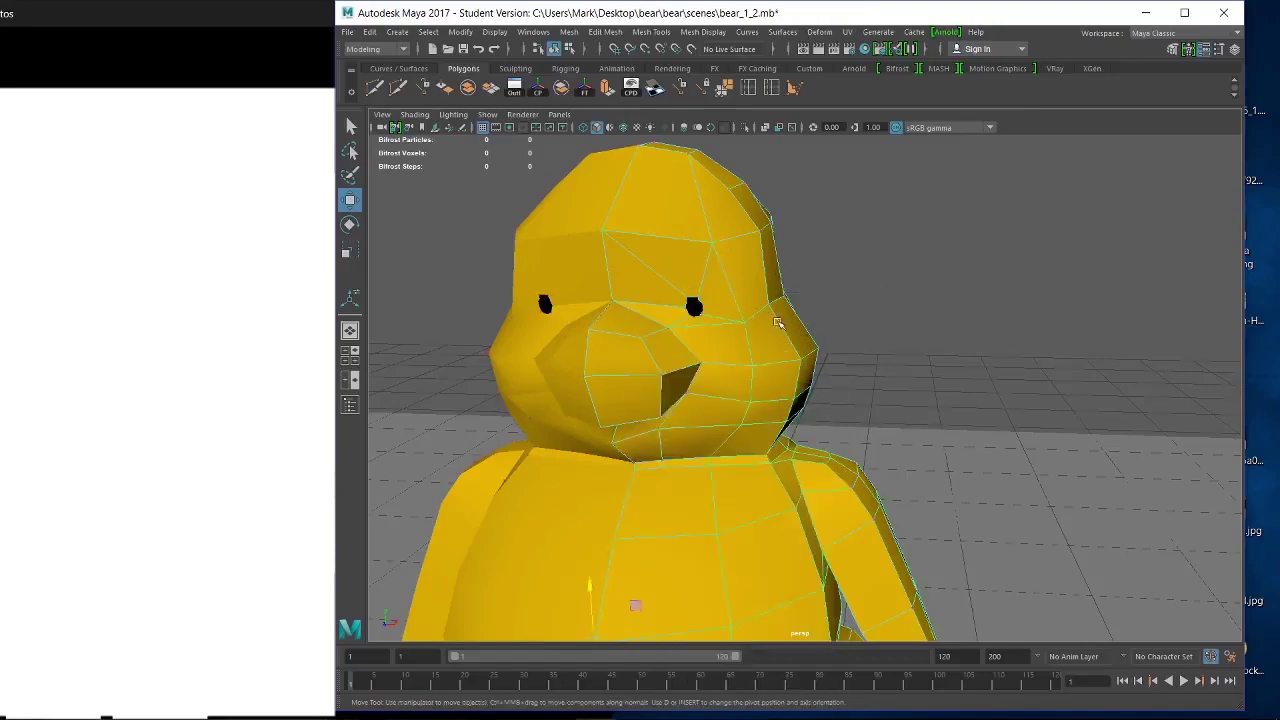
Duplicate the original eye sphere, pull the copy forward out of the face along Z, and center its pivot.
click(695, 306)
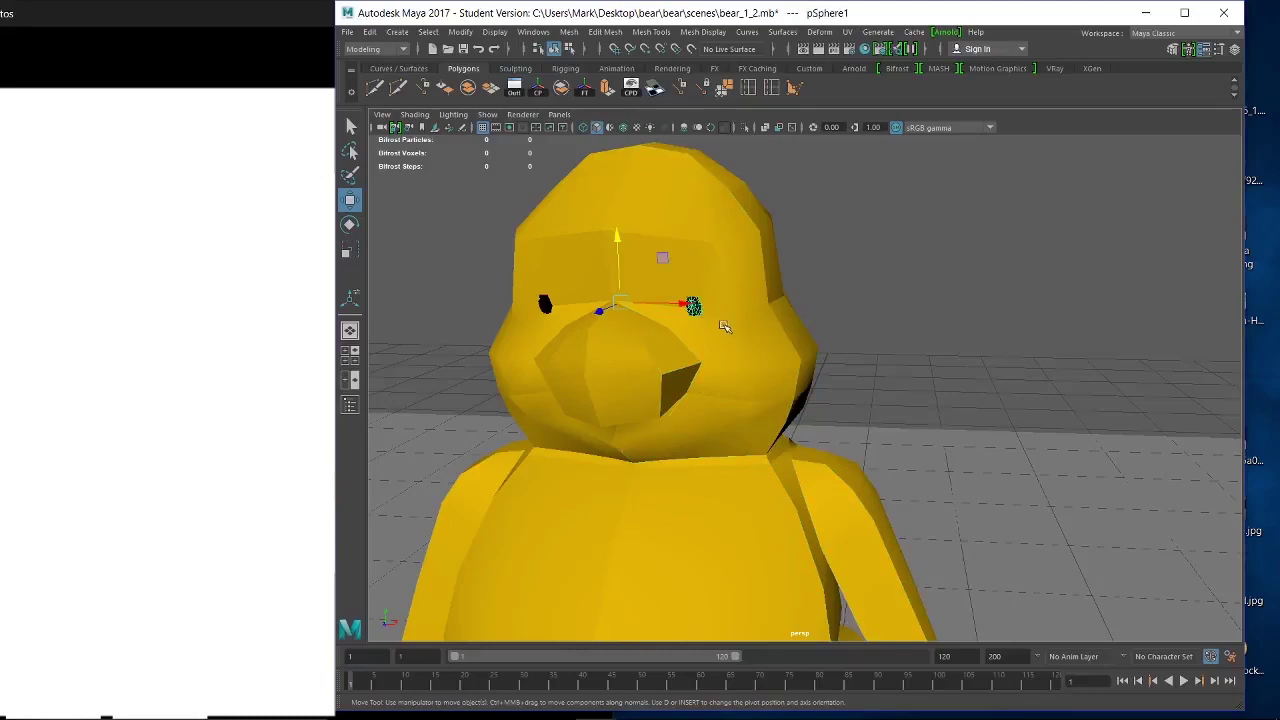
drag(601, 313, 520, 380)
alt+drag(520, 380, 830, 369)
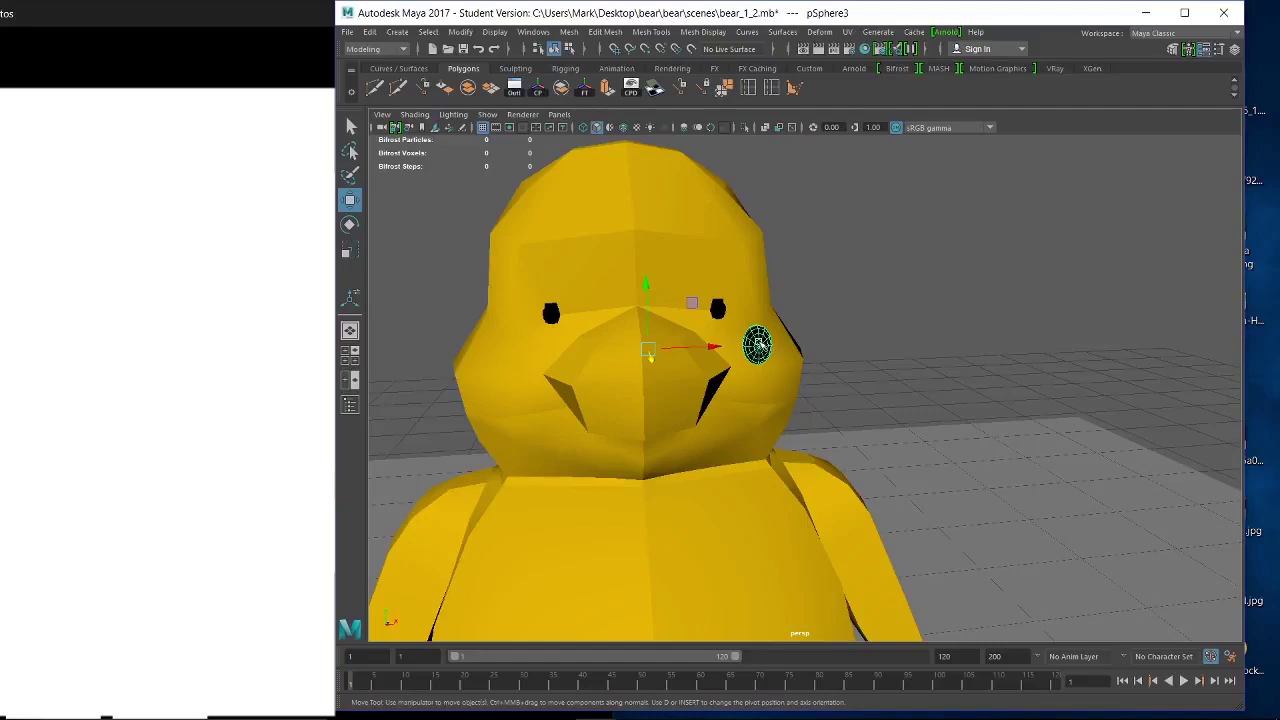
click(460, 31)
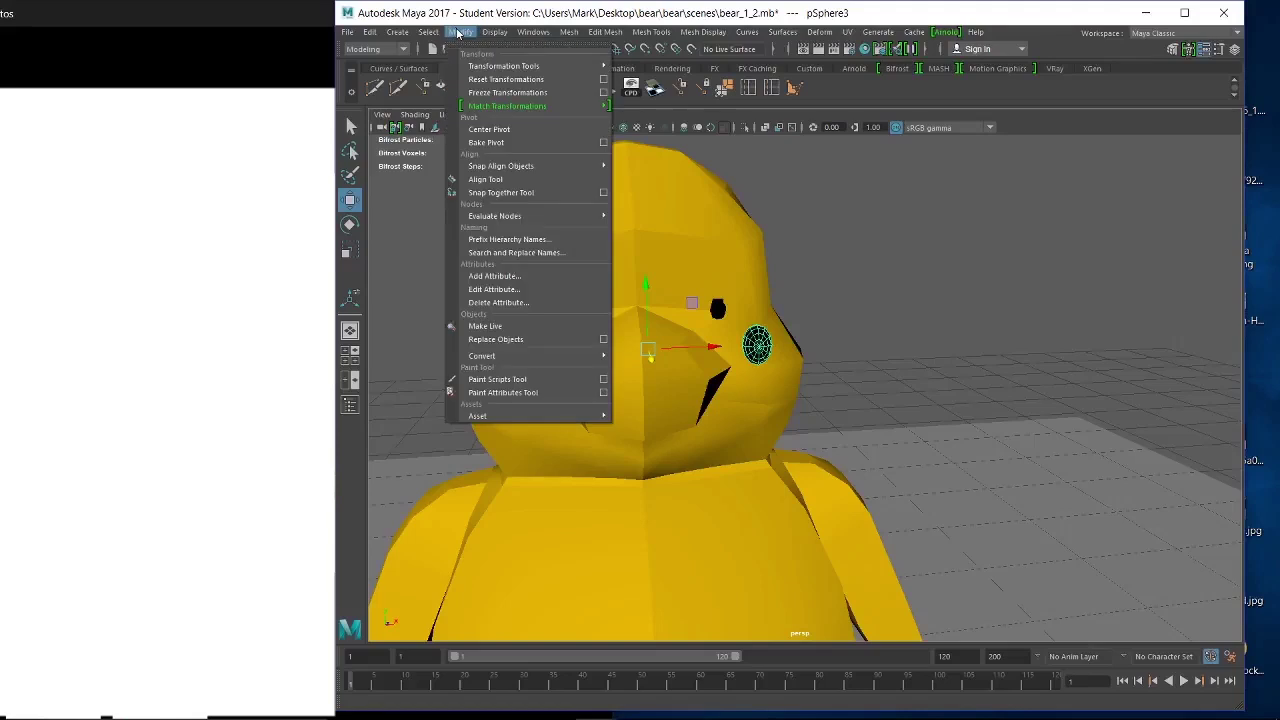
click(489, 129)
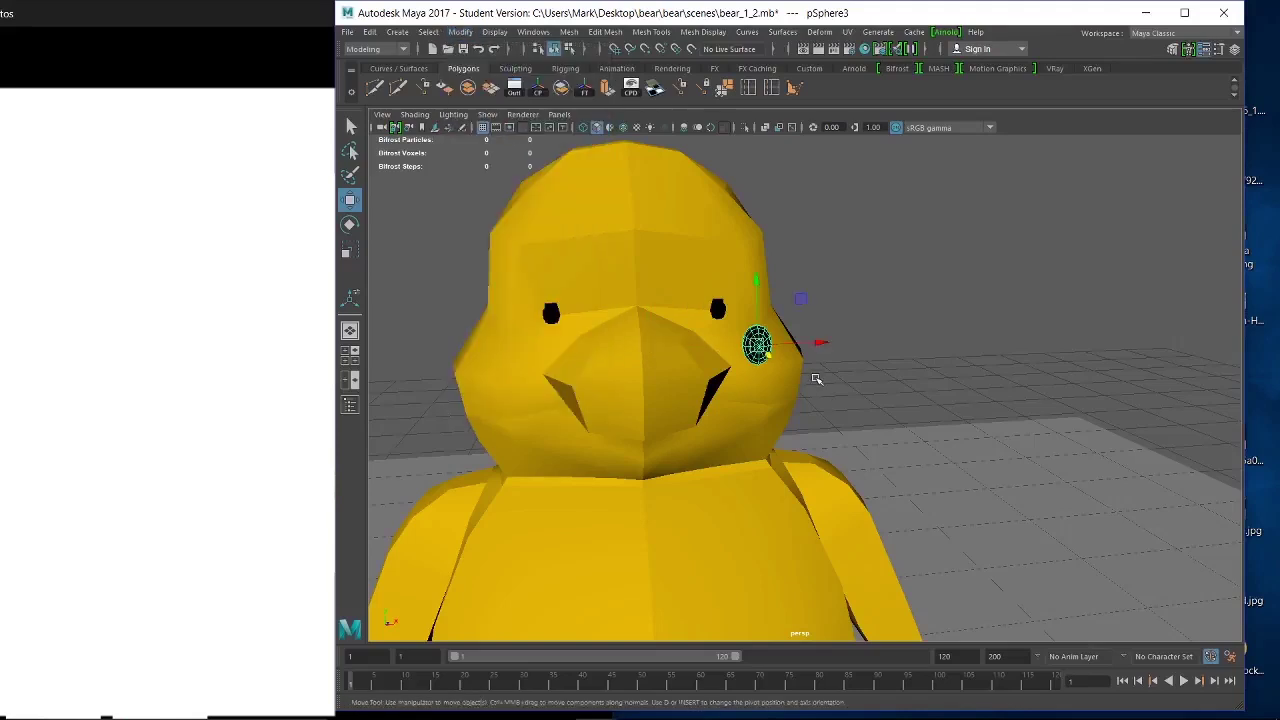
Stretch the copied sphere along X into a wider oval for the nose.
key(r)
drag(829, 342, 867, 347)
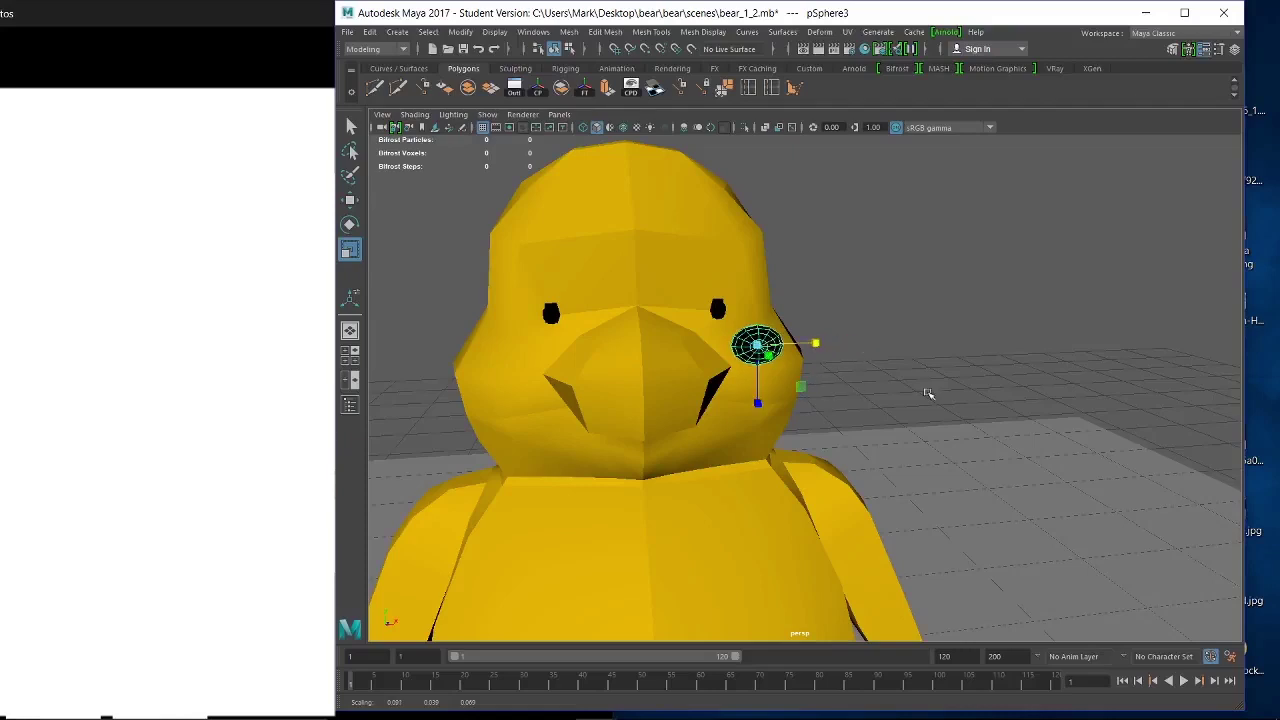
mouse_move(903, 405)
alt+mouse_down()
mouse_move(777, 429)
mouse_move(761, 410)
mouse_move(820, 391)
mouse_move(881, 403)
alt+mouse_up()
Snap the nose sphere to the muzzle front on the bear's centre line and raise it toward the muzzle's upper edge.
key(w)
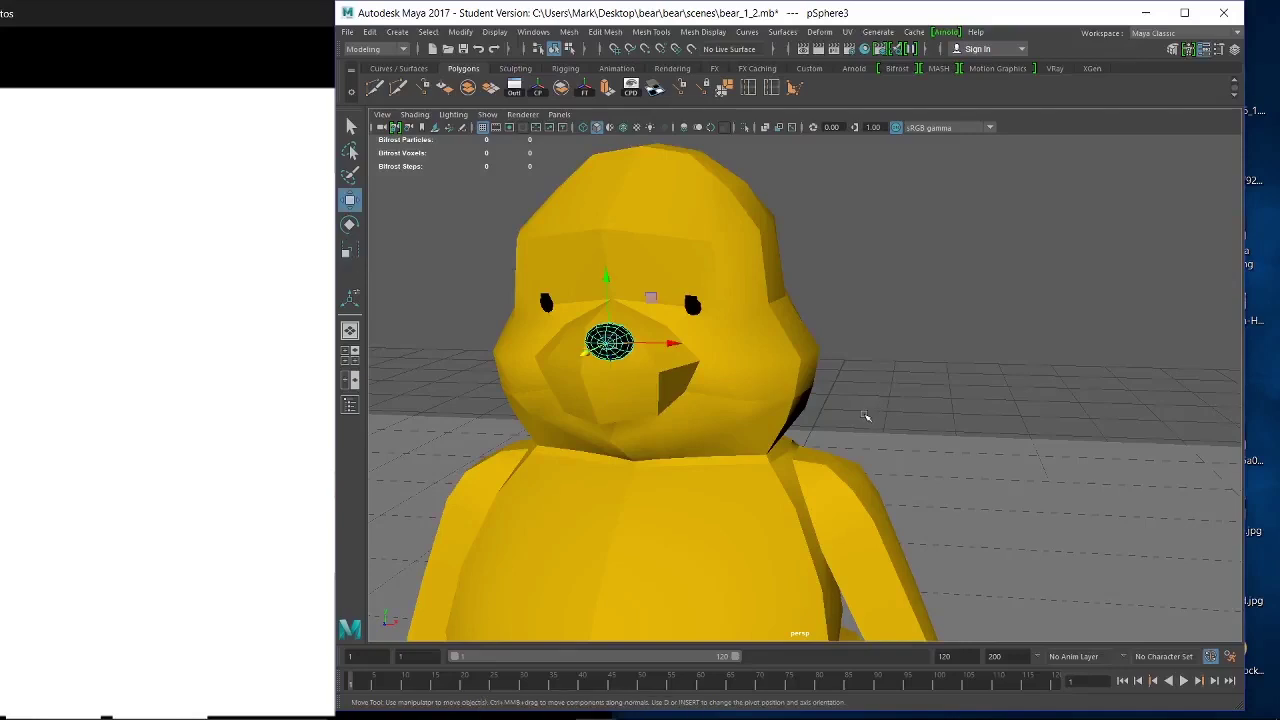
key(v)
drag(609, 347, 581, 372)
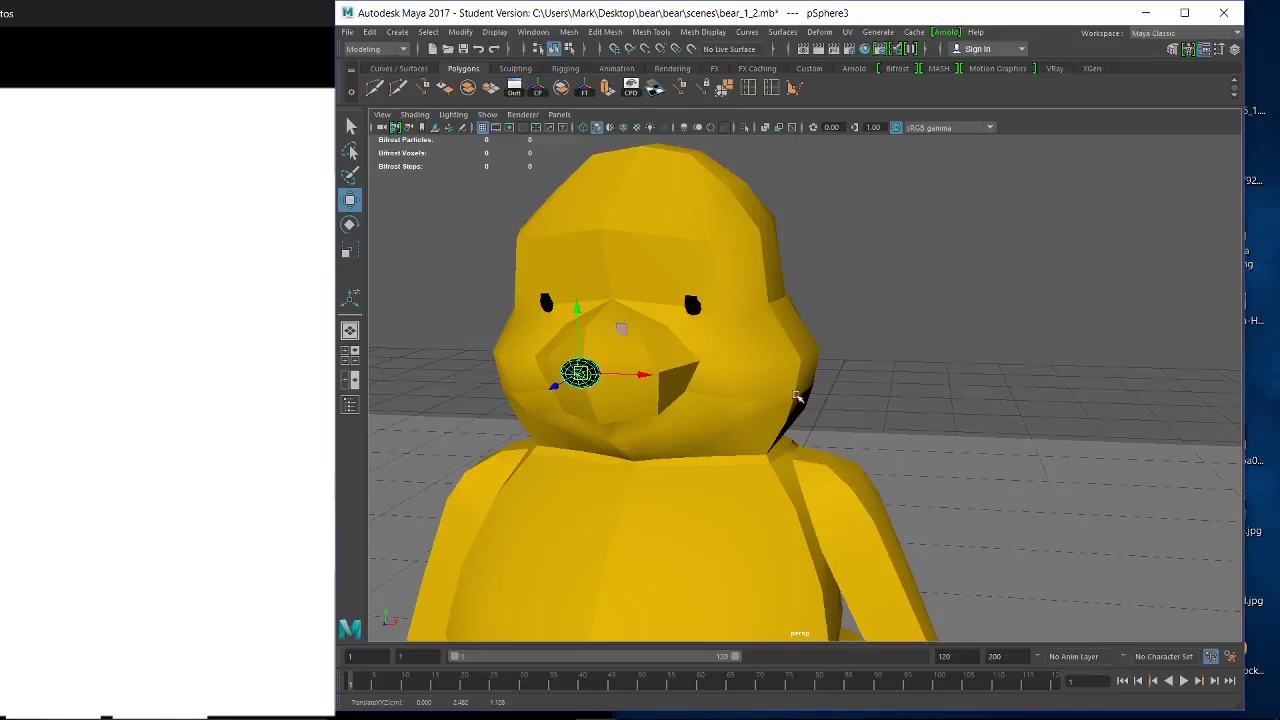
mouse_move(797, 397)
alt+mouse_down()
mouse_move(817, 377)
mouse_move(797, 388)
alt+mouse_up()
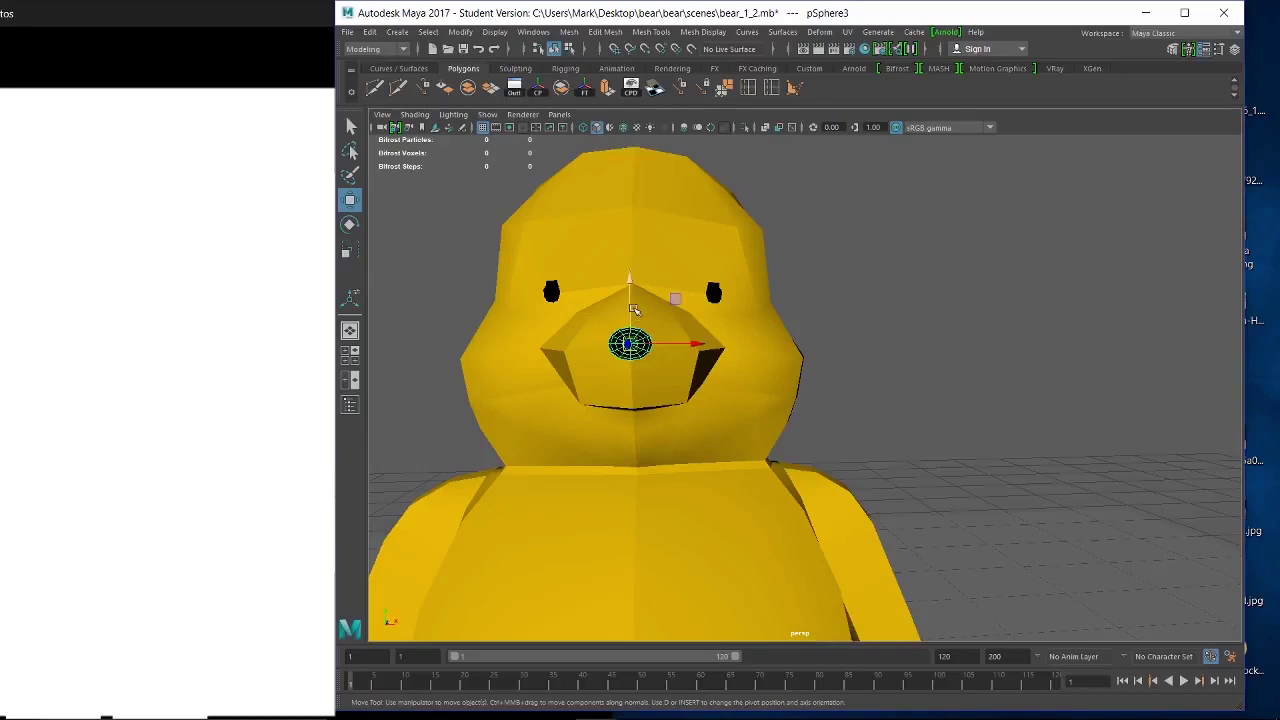
drag(633, 310, 632, 287)
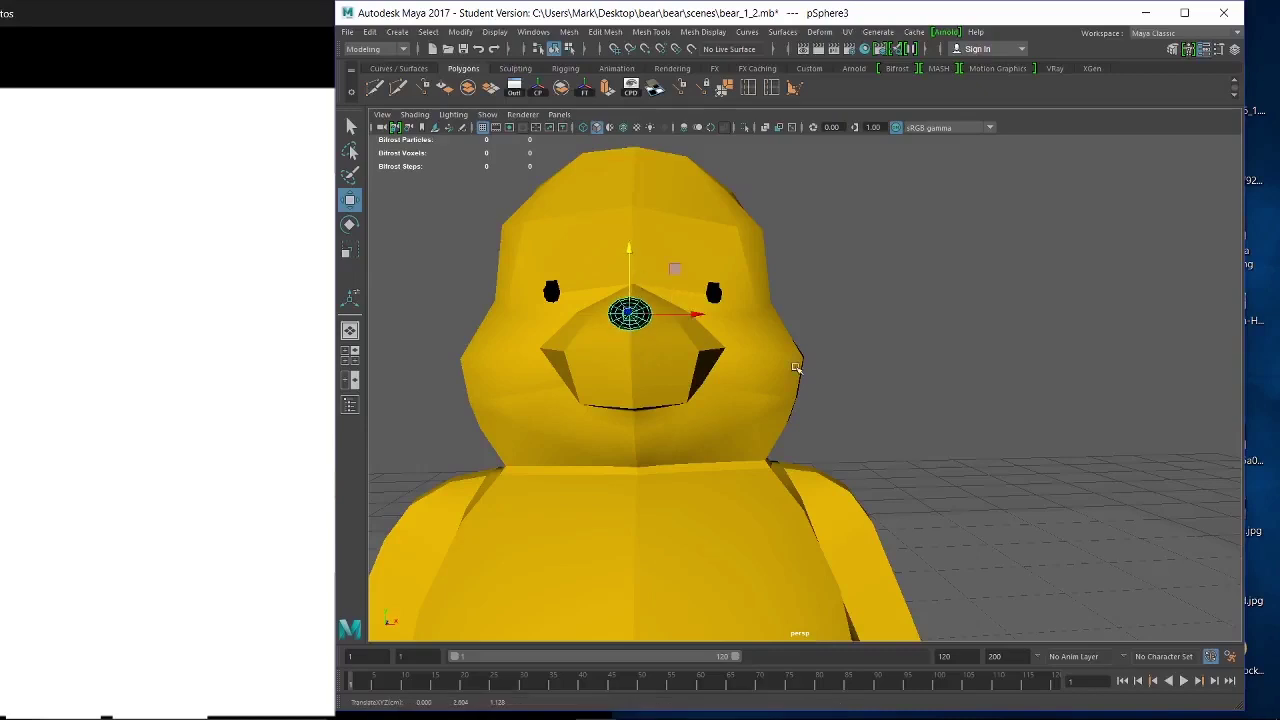
Scale the nose sphere up evenly and adjust its rotation against the front of the muzzle.
alt+drag(796, 368, 649, 459)
scroll(631, 414, up, 4)
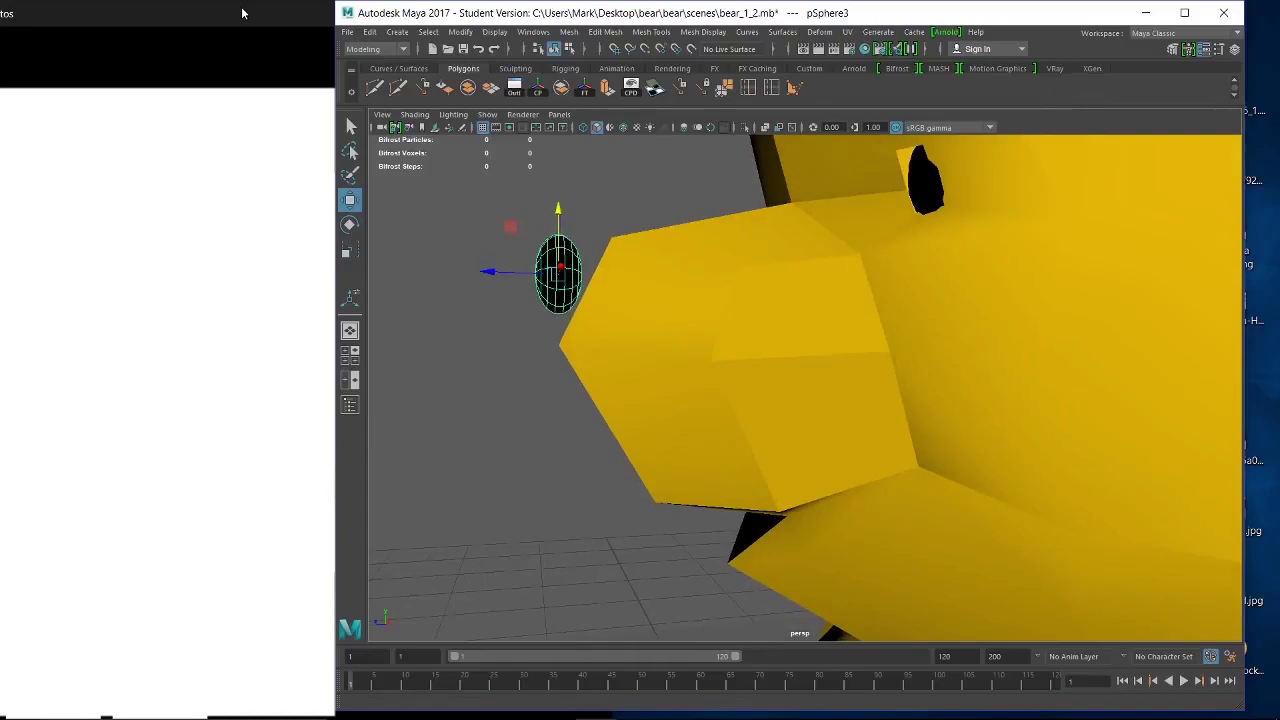
drag(242, 13, 246, 49)
click(751, 251)
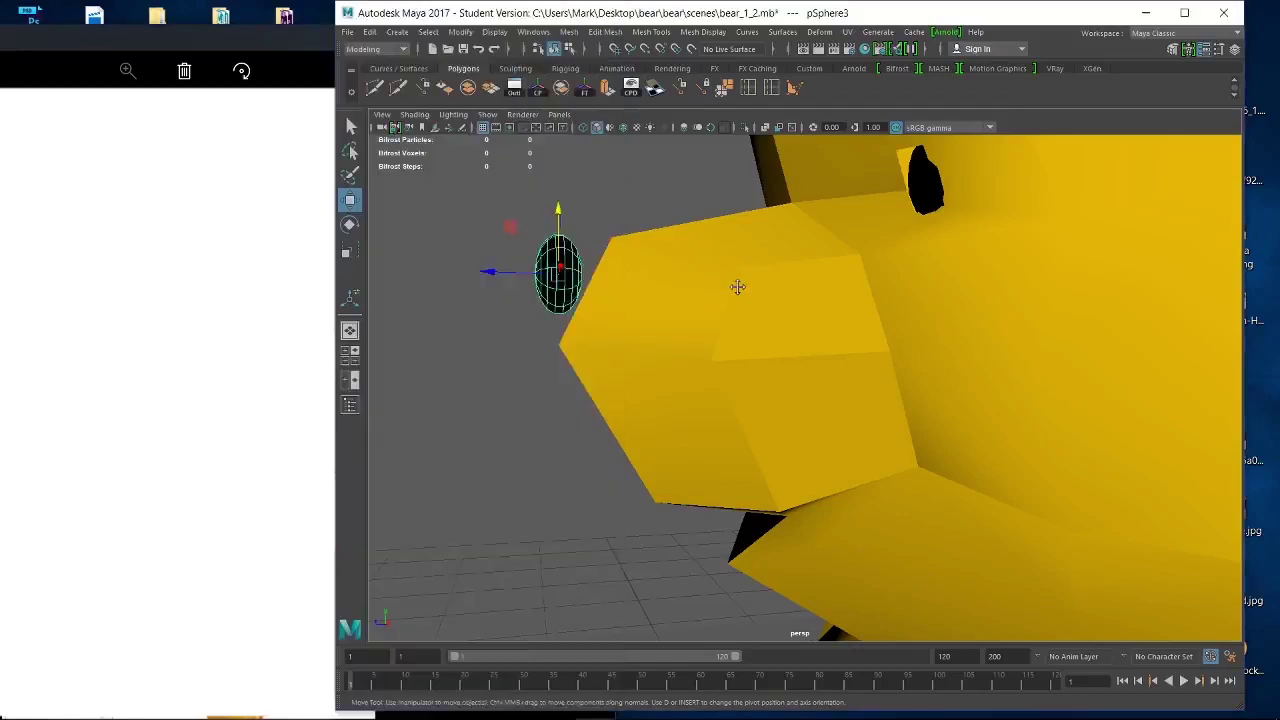
alt+drag(737, 286, 853, 303)
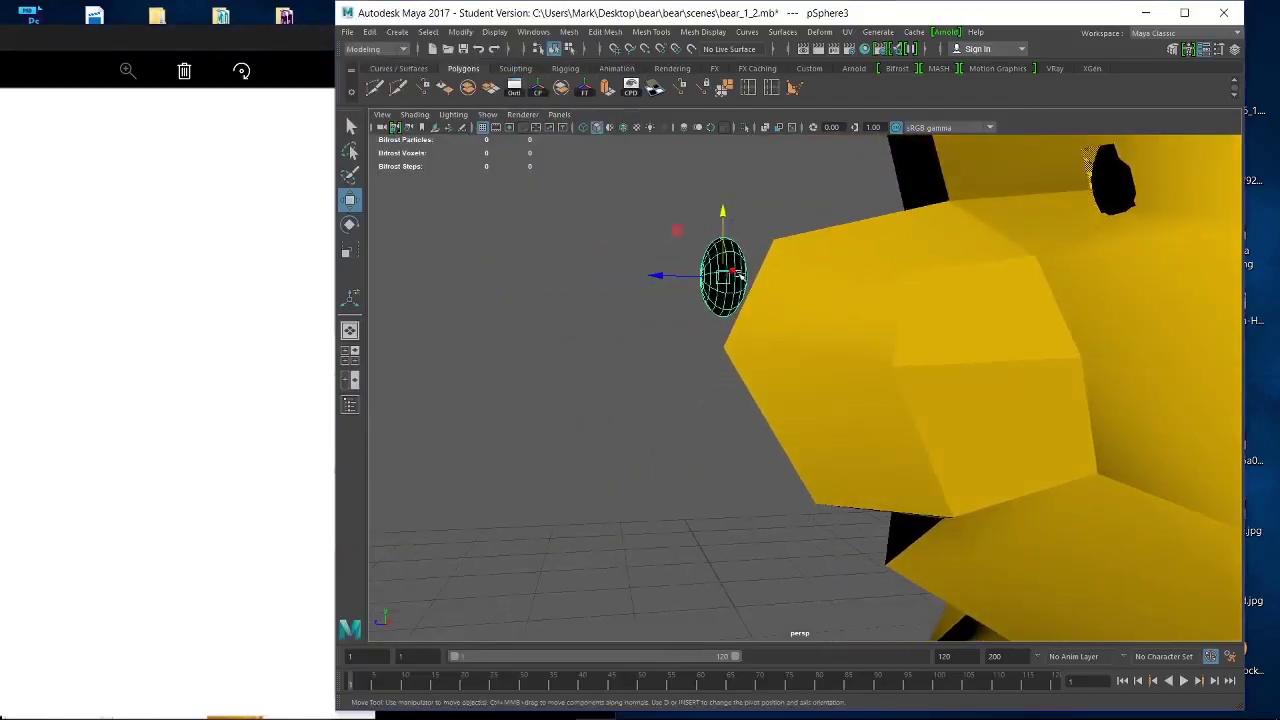
key(r)
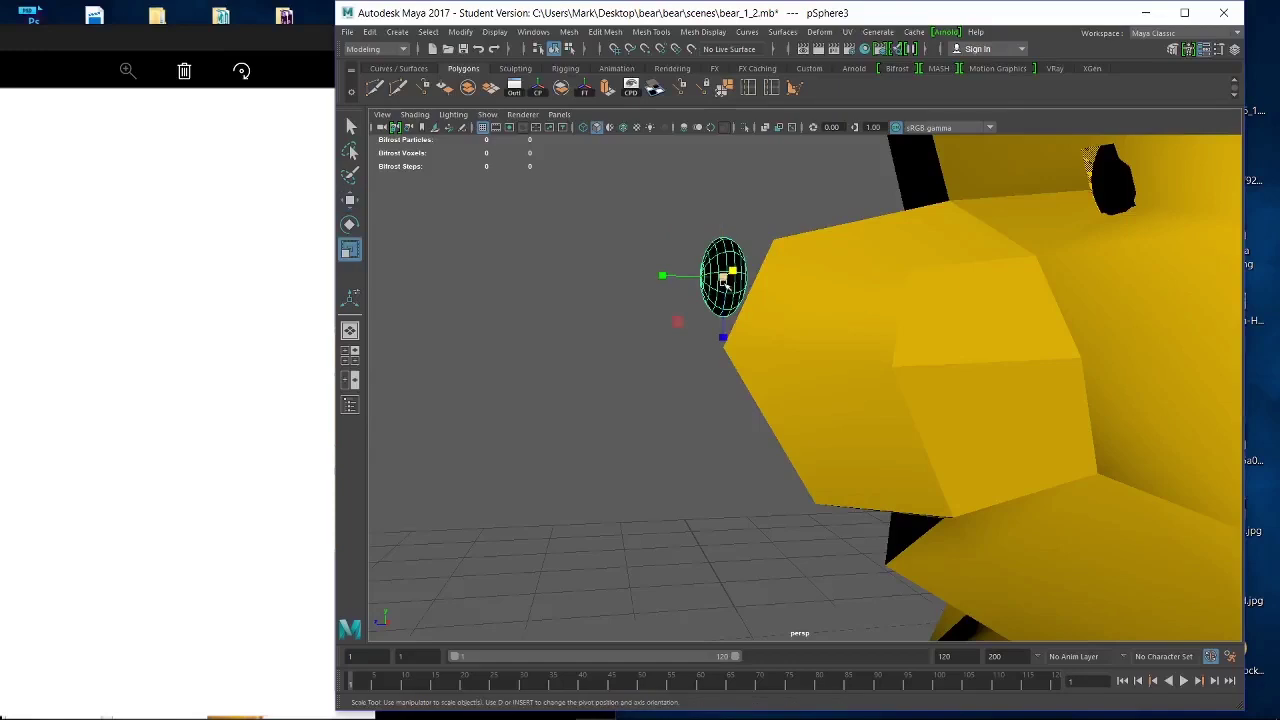
drag(723, 281, 946, 290)
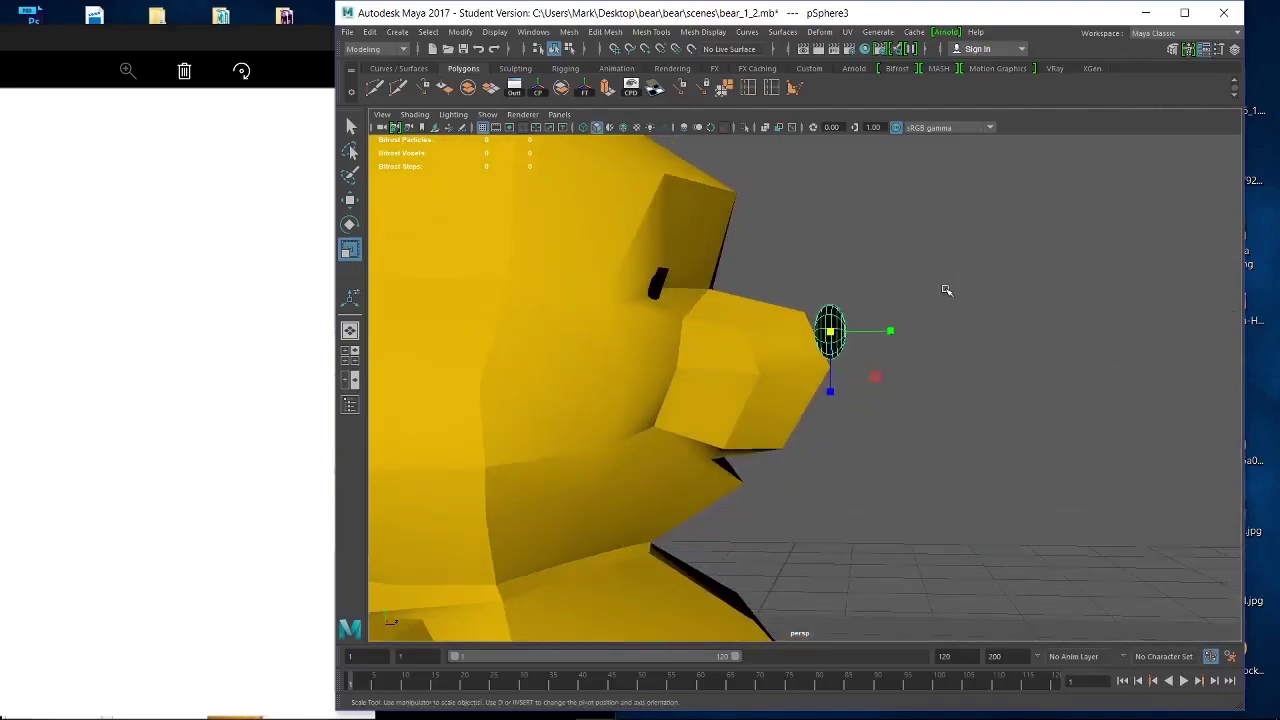
key(e)
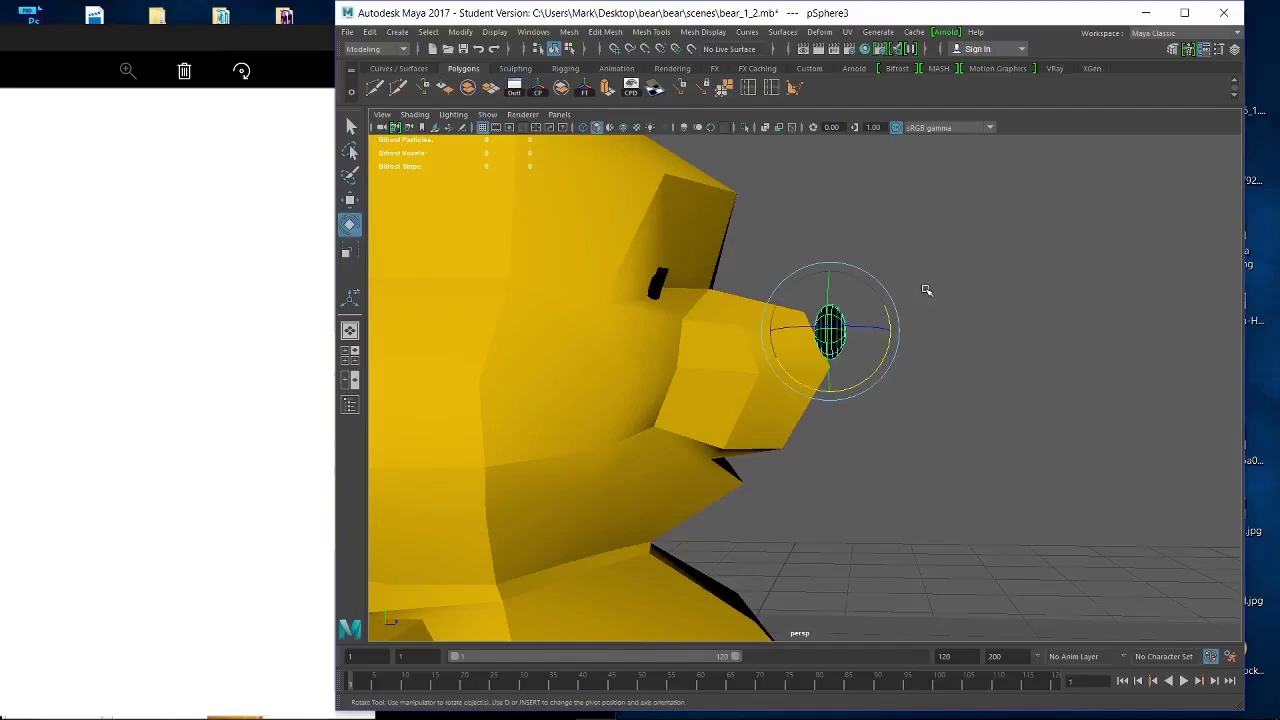
drag(893, 325, 900, 343)
key(r)
Shift the muzzle's upper front centre vertex along Z toward the nose and raise the tip vertex below it behind the nose.
click(798, 336)
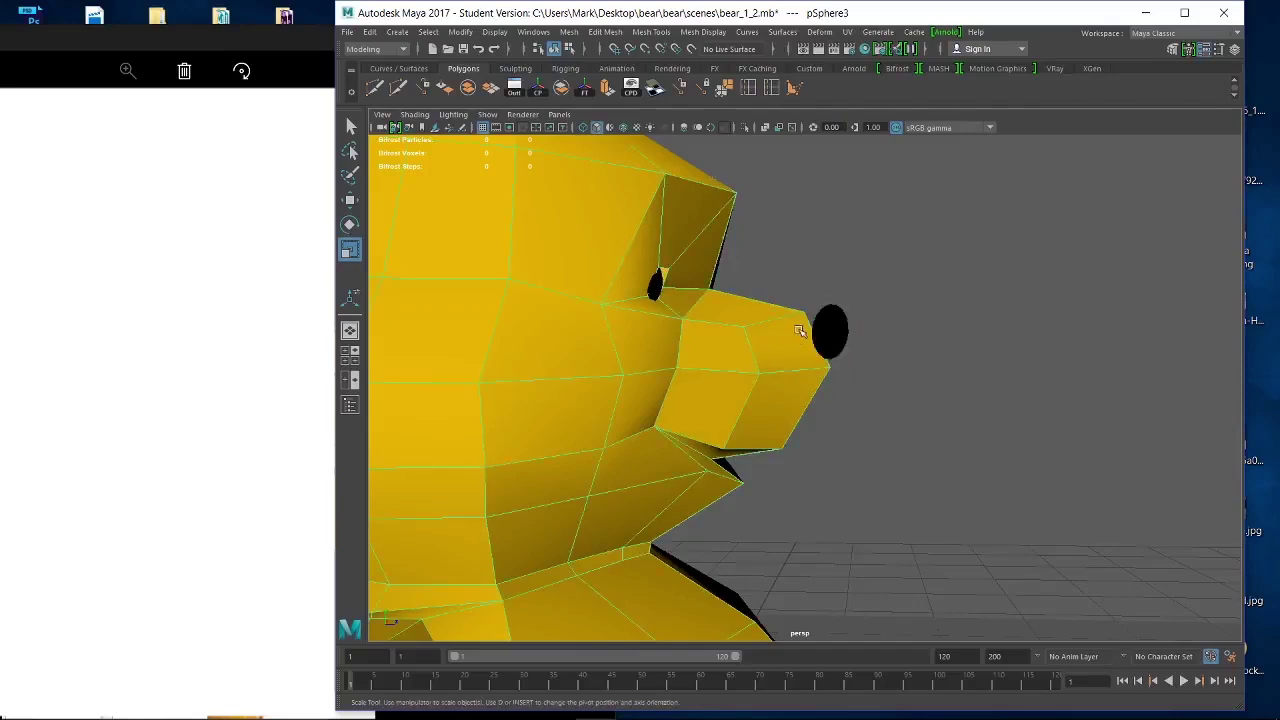
right_drag(797, 333, 731, 321)
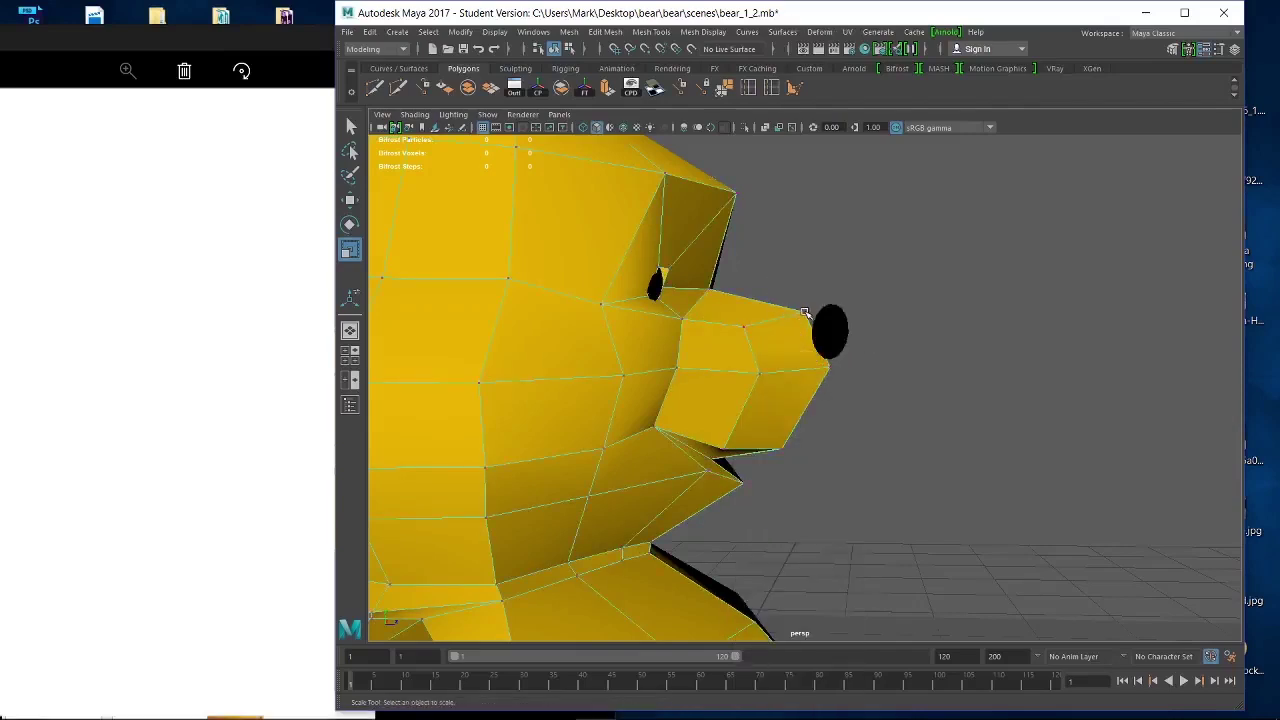
click(805, 314)
key(w)
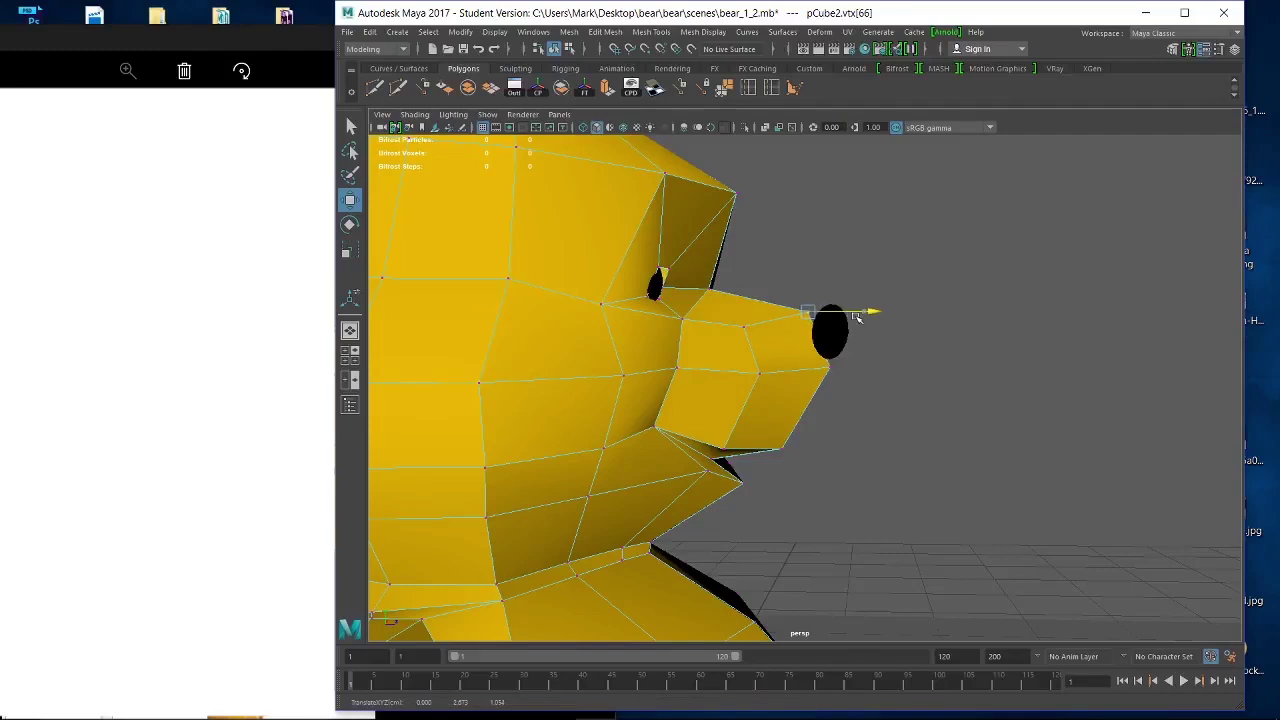
drag(857, 317, 831, 312)
click(831, 367)
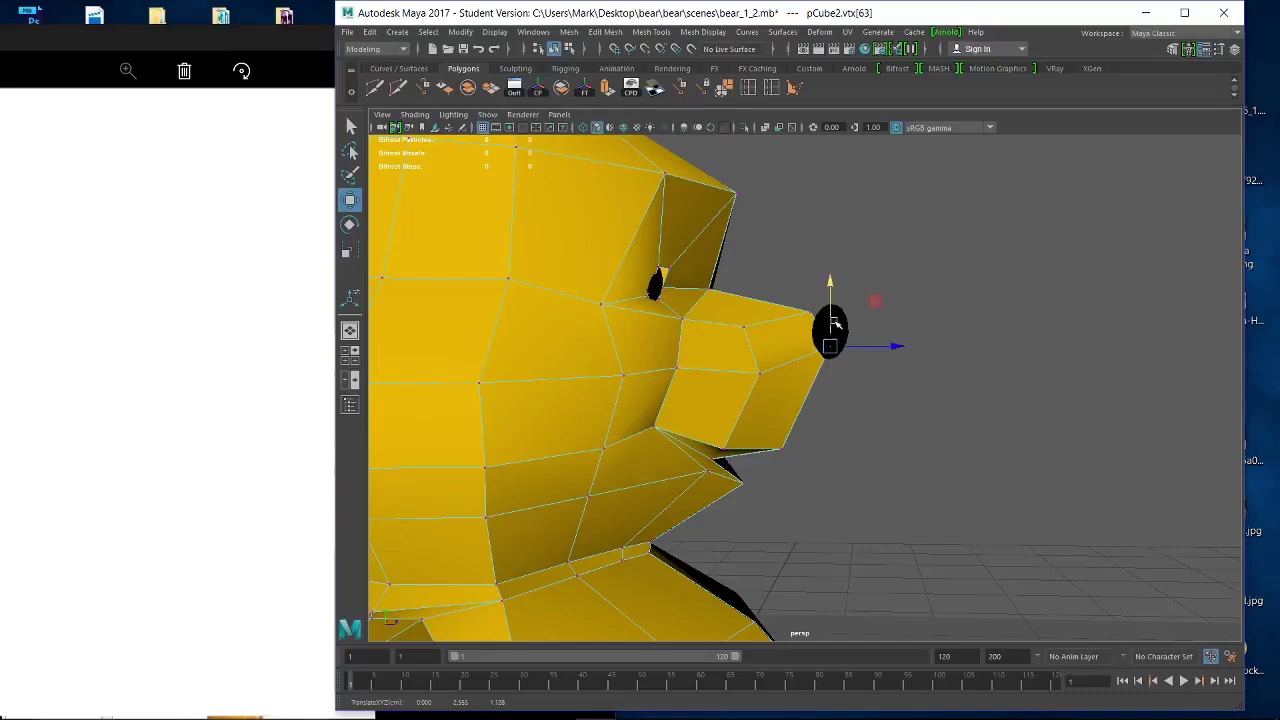
click(759, 368)
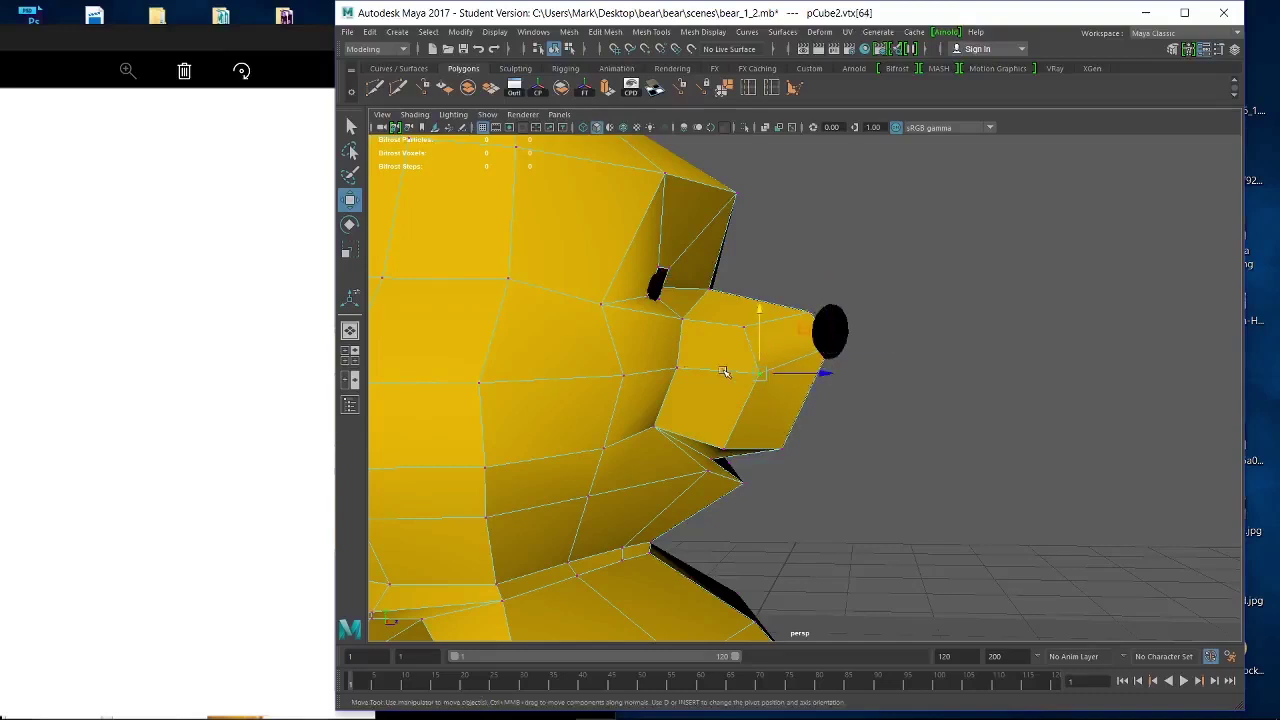
click(677, 369)
Leave walk mode, return the body to object selection, and examine the nose and face from the front and side.
drag(707, 371, 592, 392)
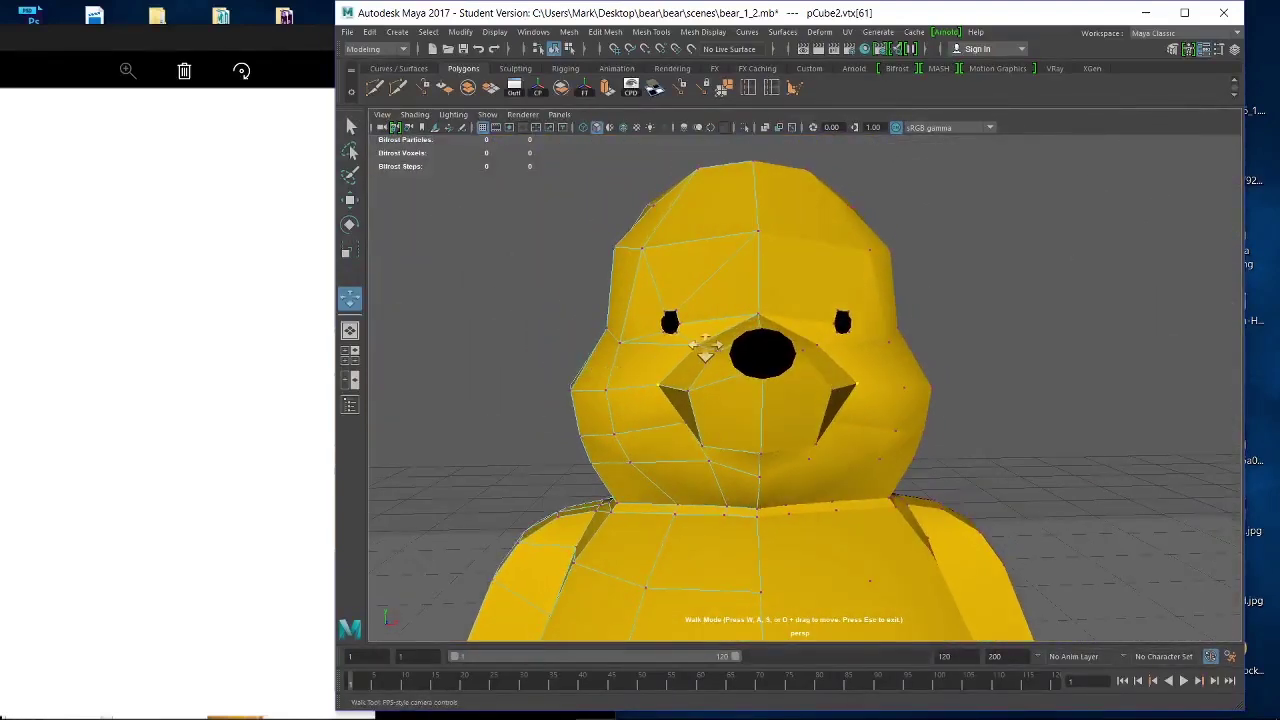
drag(785, 303, 793, 383)
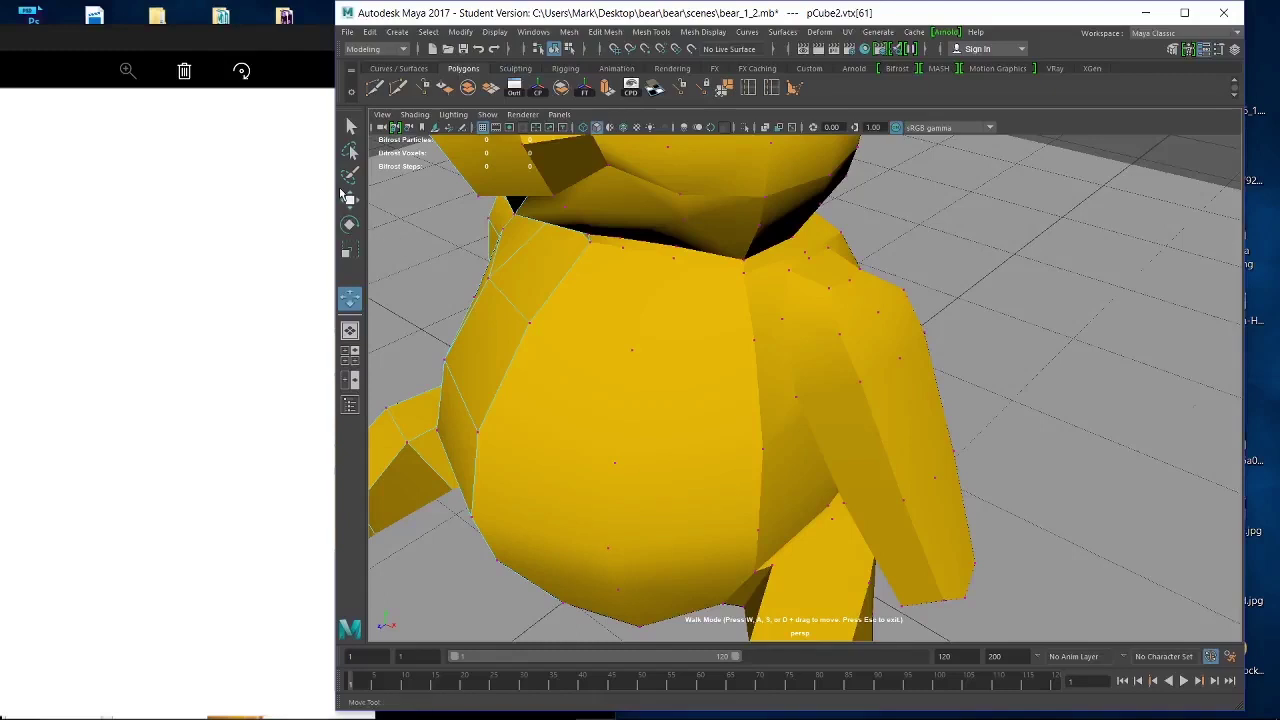
click(350, 126)
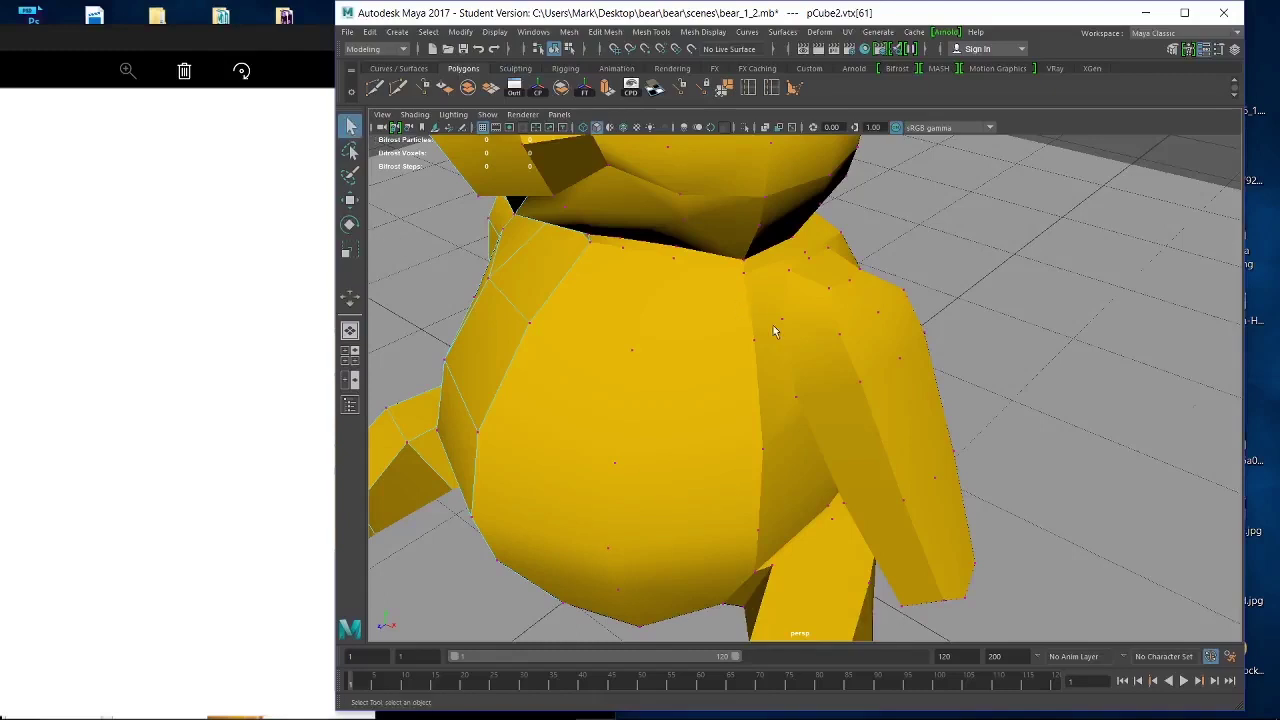
drag(947, 415, 938, 408)
scroll(948, 411, down, 5)
alt+middle_drag(740, 326, 826, 429)
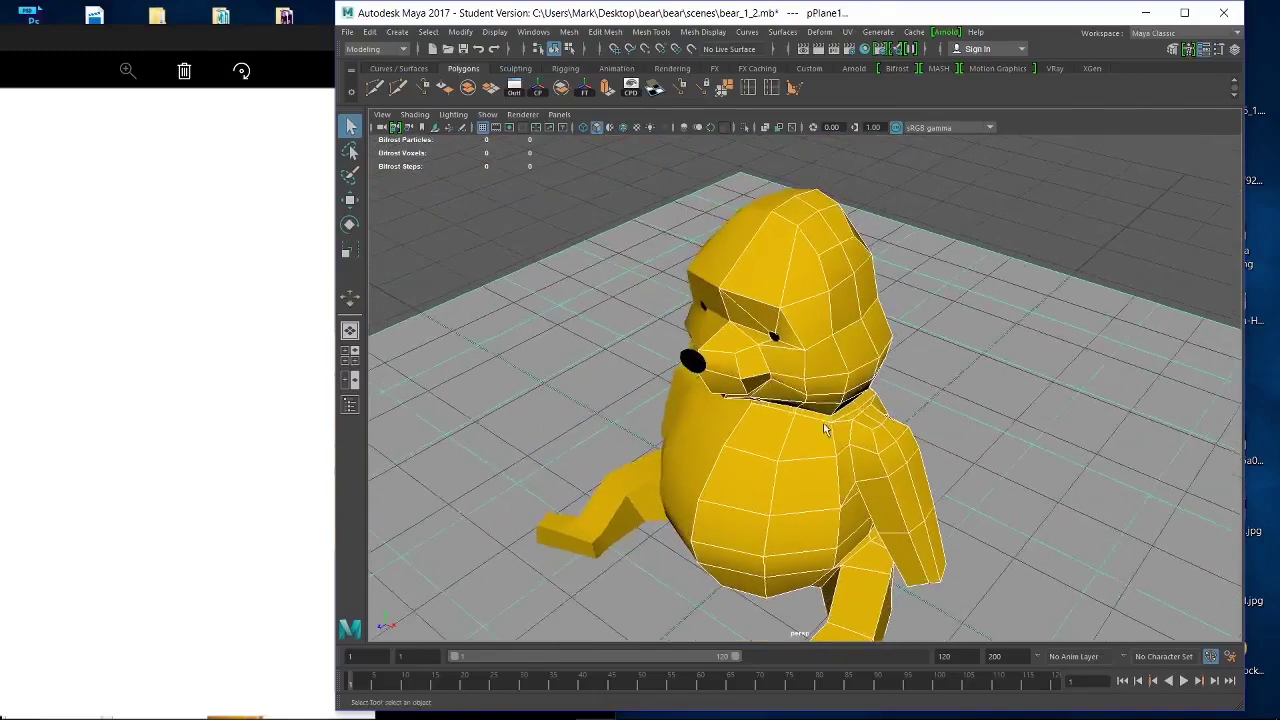
alt+drag(826, 429, 843, 380)
scroll(866, 437, up, 4)
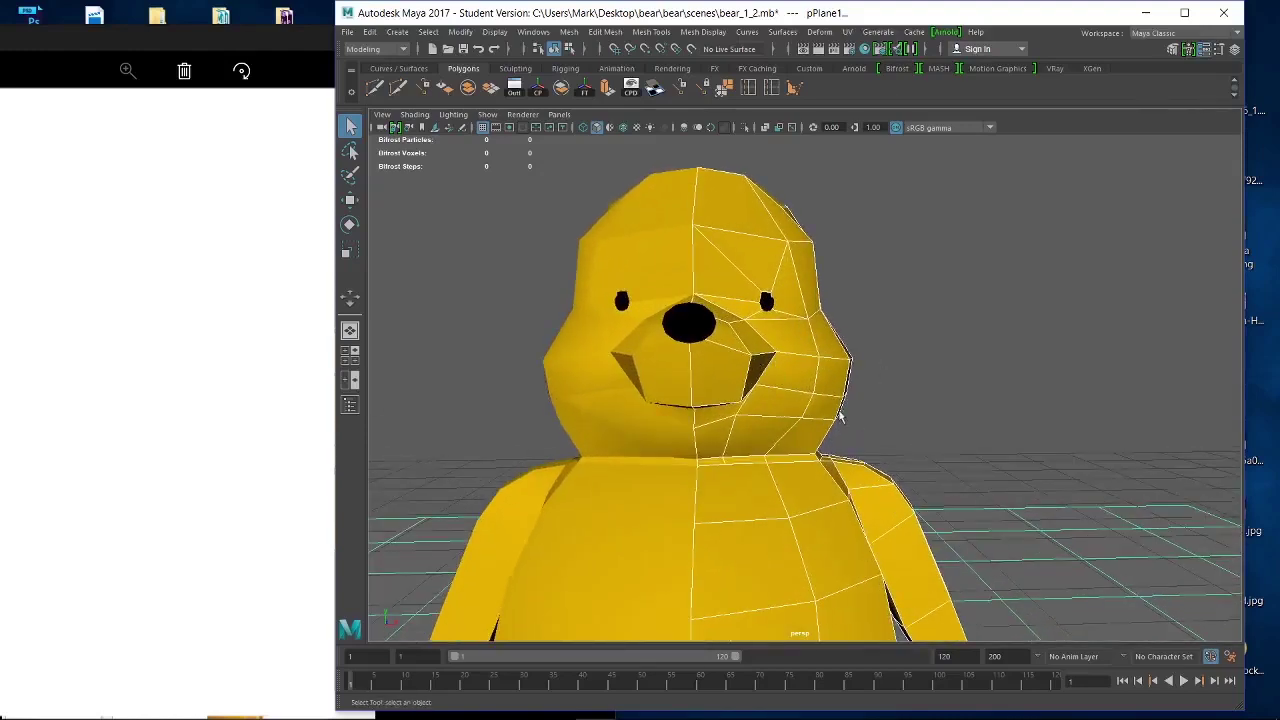
alt+right_drag(840, 416, 709, 371)
mouse_move(709, 371)
alt+mouse_down()
mouse_move(623, 377)
mouse_move(712, 374)
alt+mouse_up()
alt+right_drag(712, 374, 803, 427)
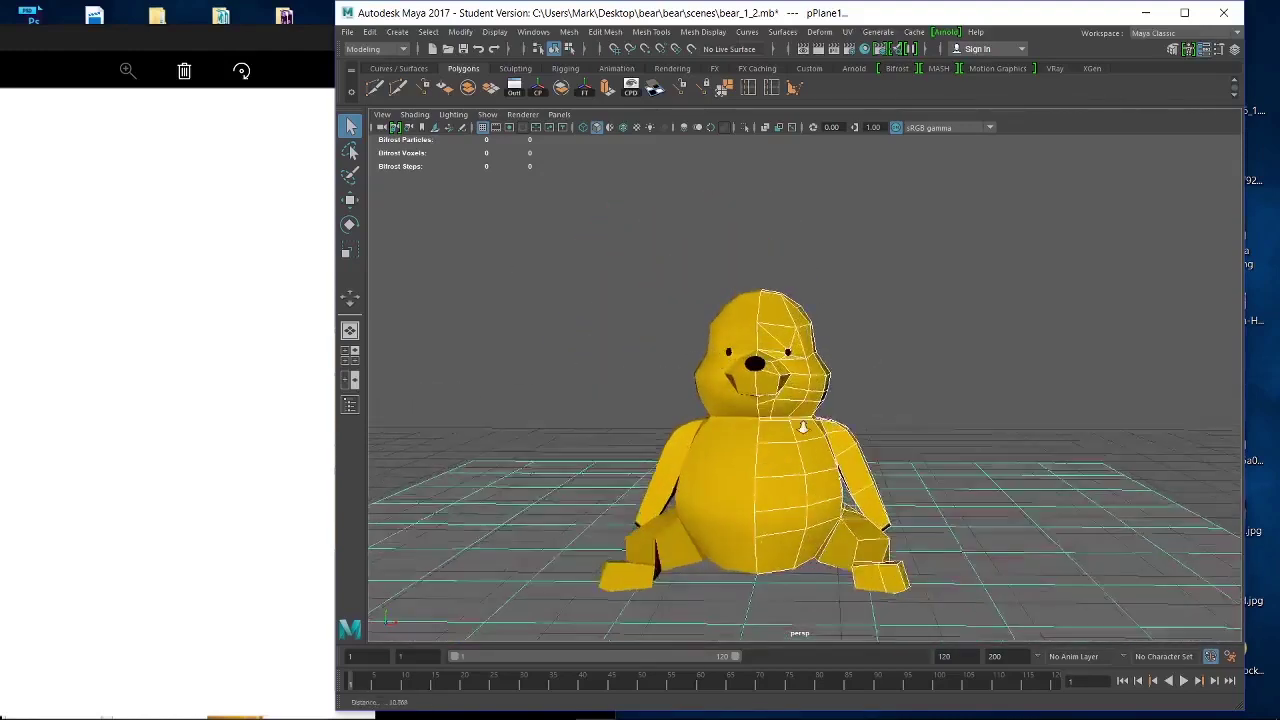
scroll(803, 428, up, 2)
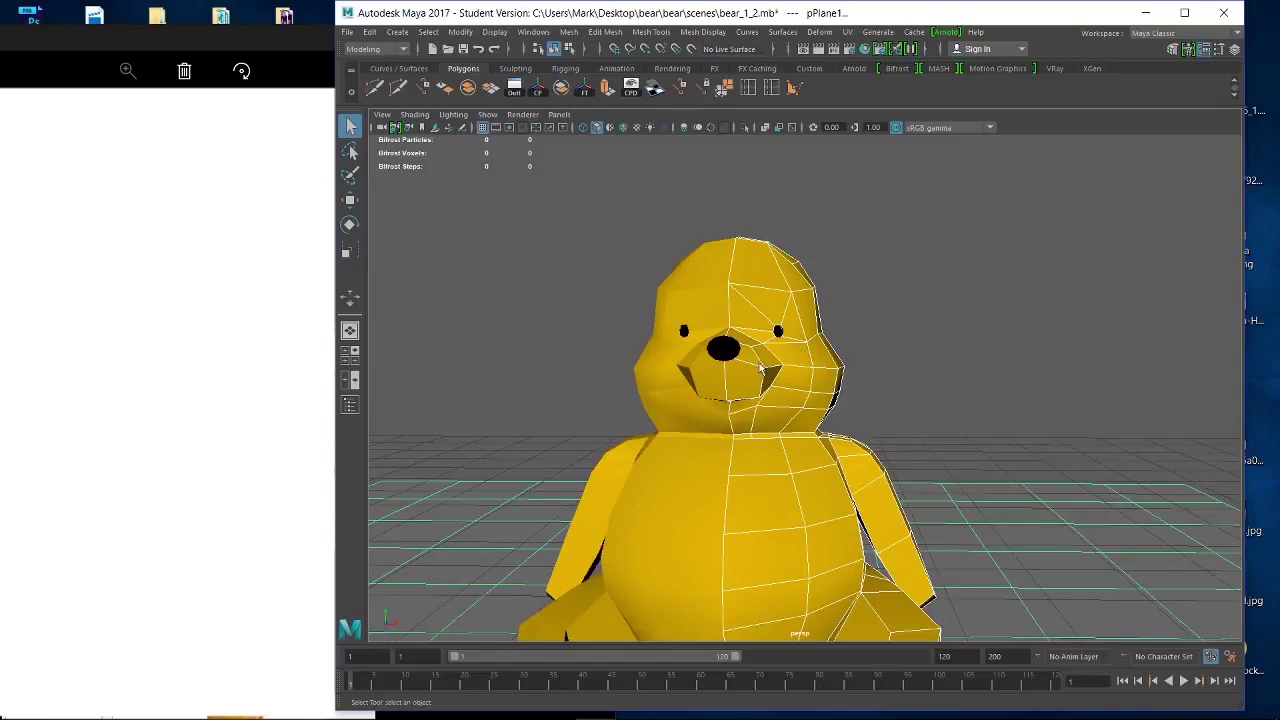
scroll(762, 369, up, 3)
Move the symmetrical pair of upper side muzzle vertices forward along Z and inward along X toward the nose.
click(598, 284)
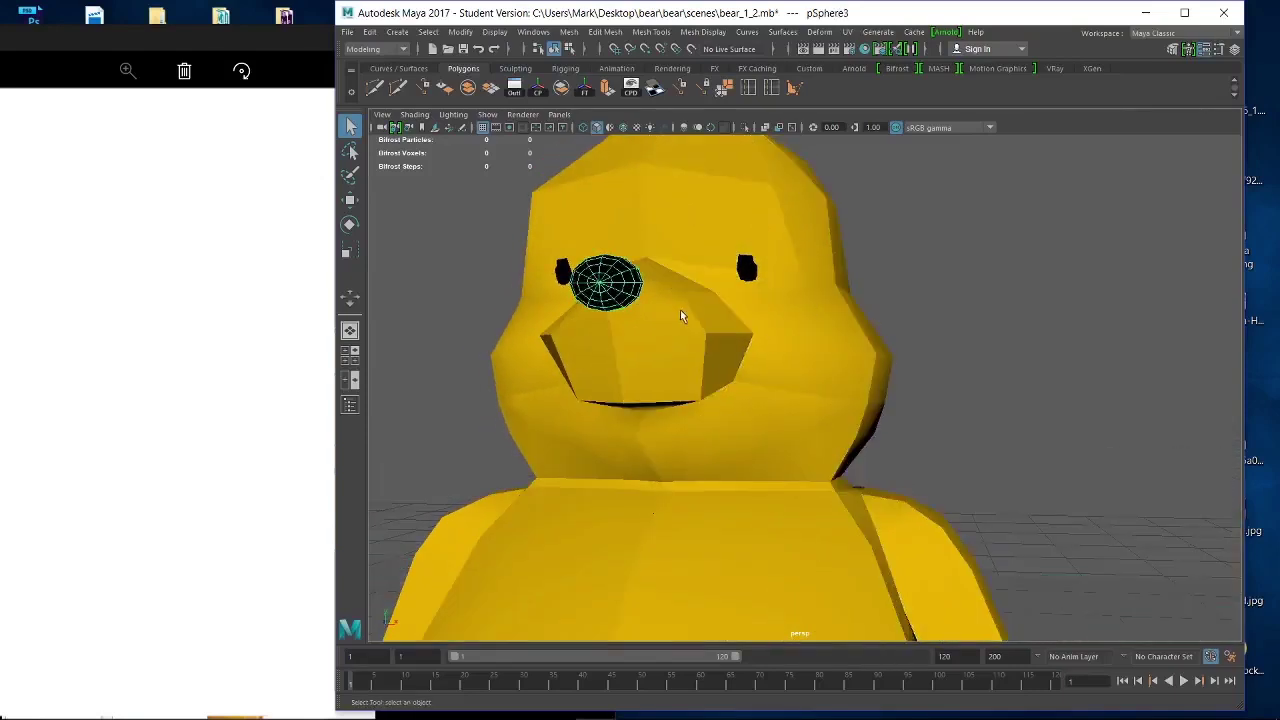
alt+drag(680, 309, 670, 440)
click(668, 444)
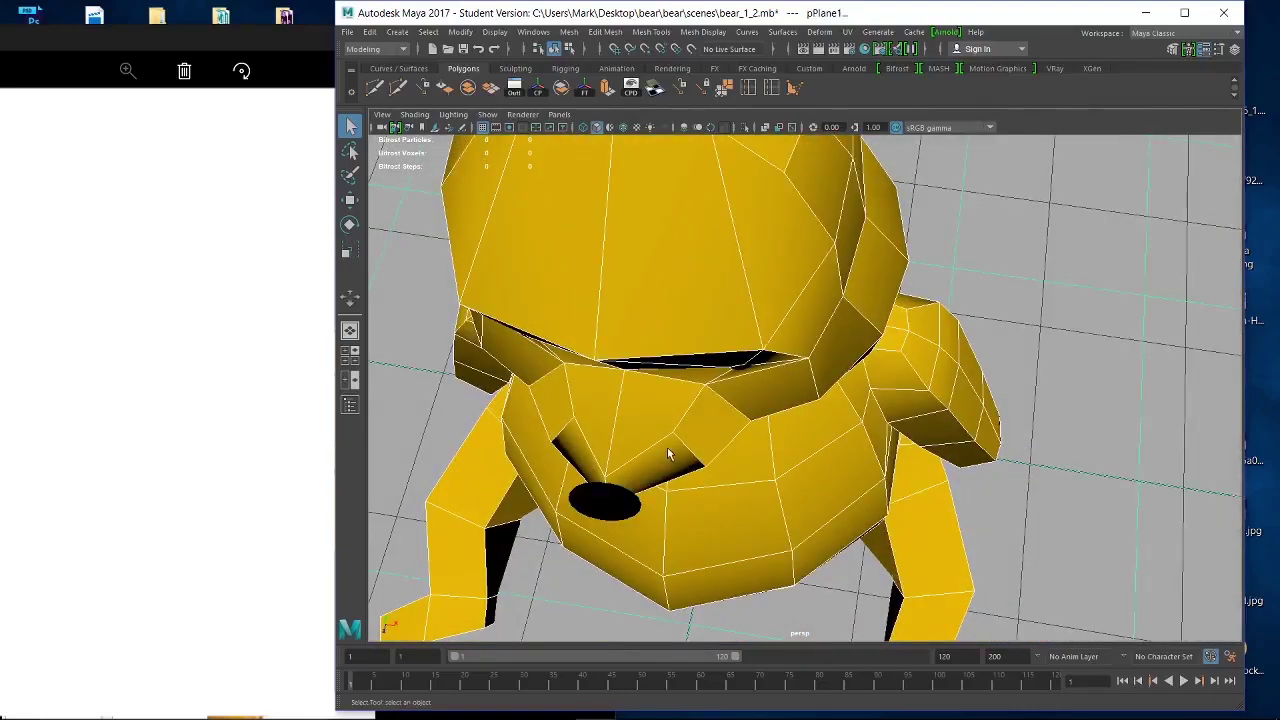
right_drag(655, 420, 606, 336)
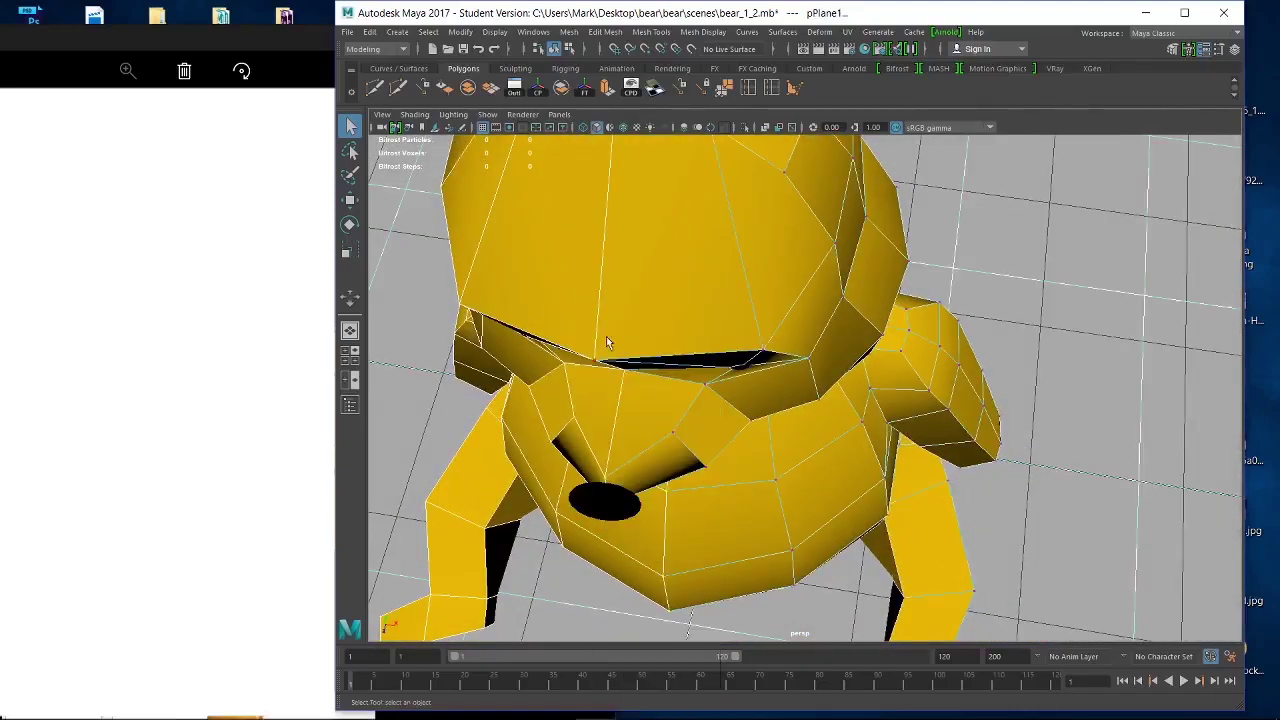
click(675, 442)
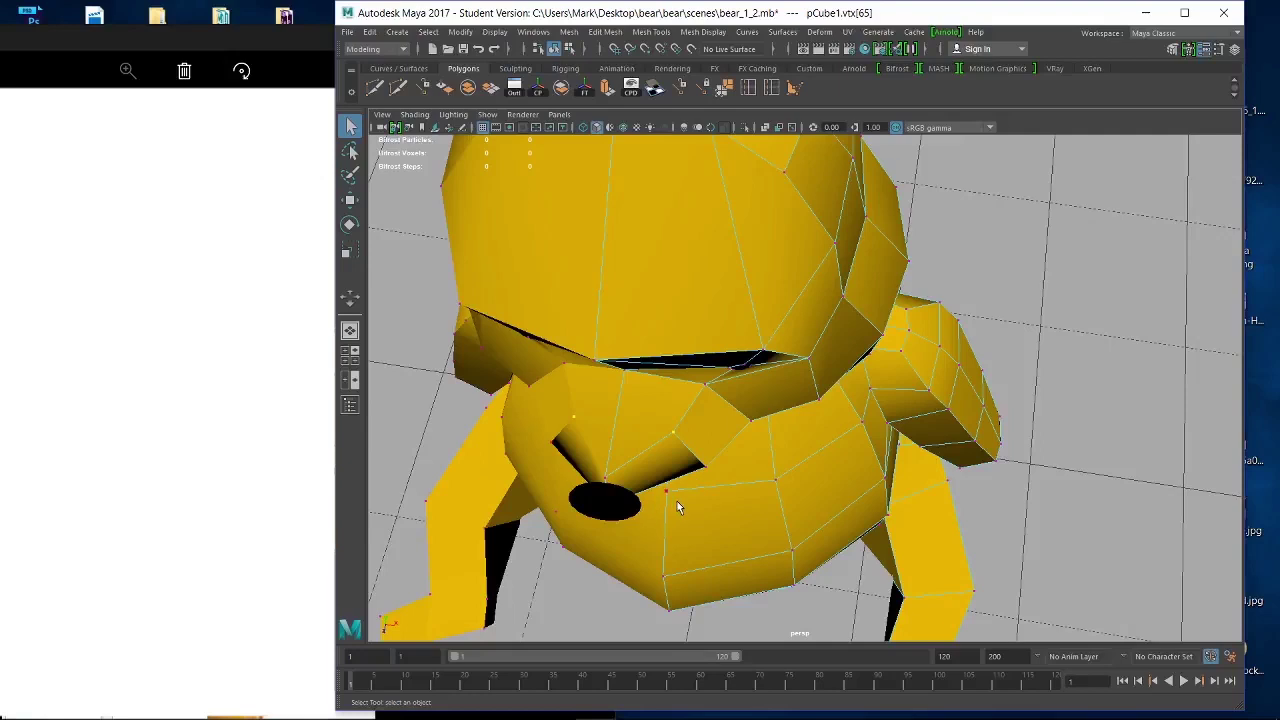
key(r)
key(w)
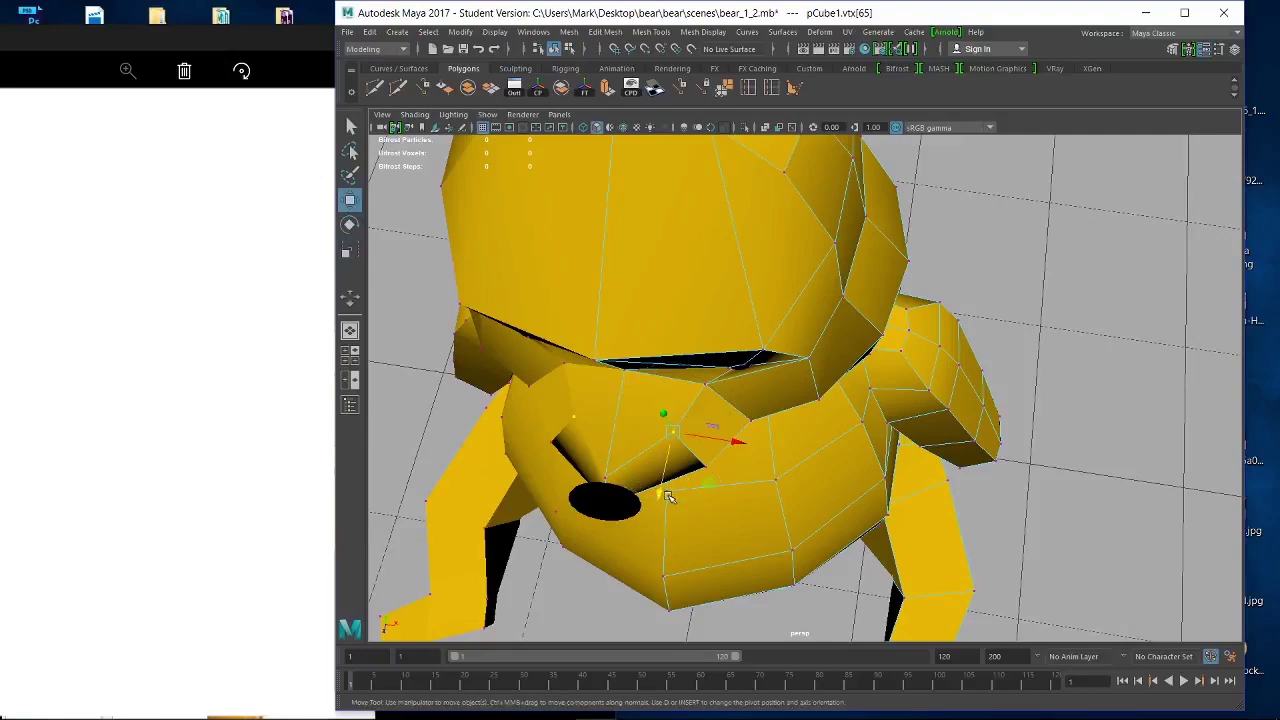
middle_drag(660, 493, 631, 550)
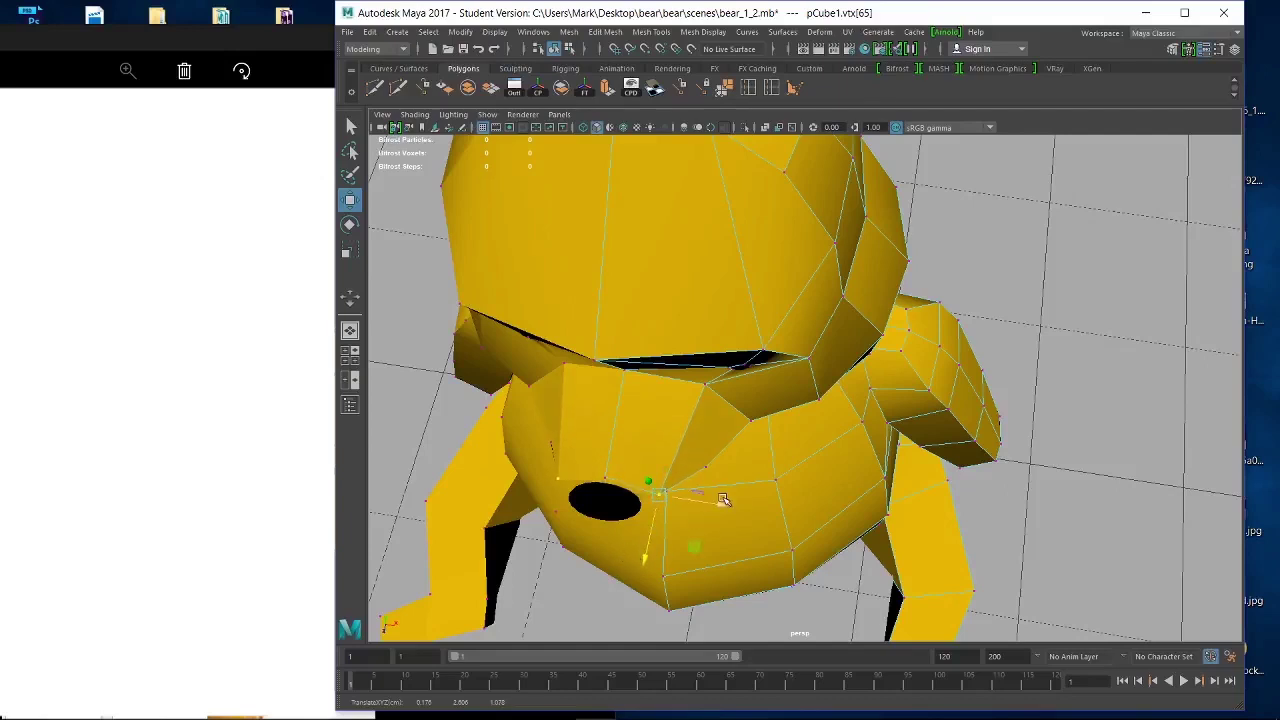
middle_drag(723, 500, 702, 497)
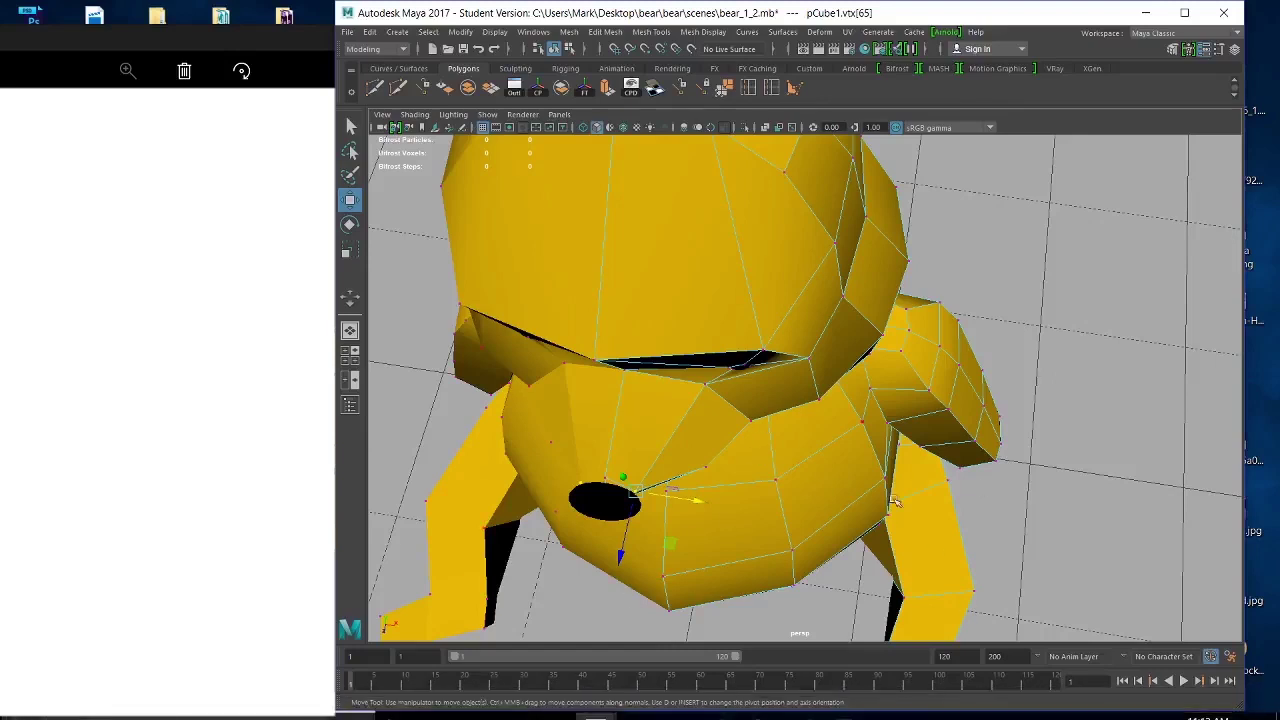
Return the body to object mode and move the original eye sphere slightly forward along Z out of its socket.
alt+drag(984, 509, 785, 420)
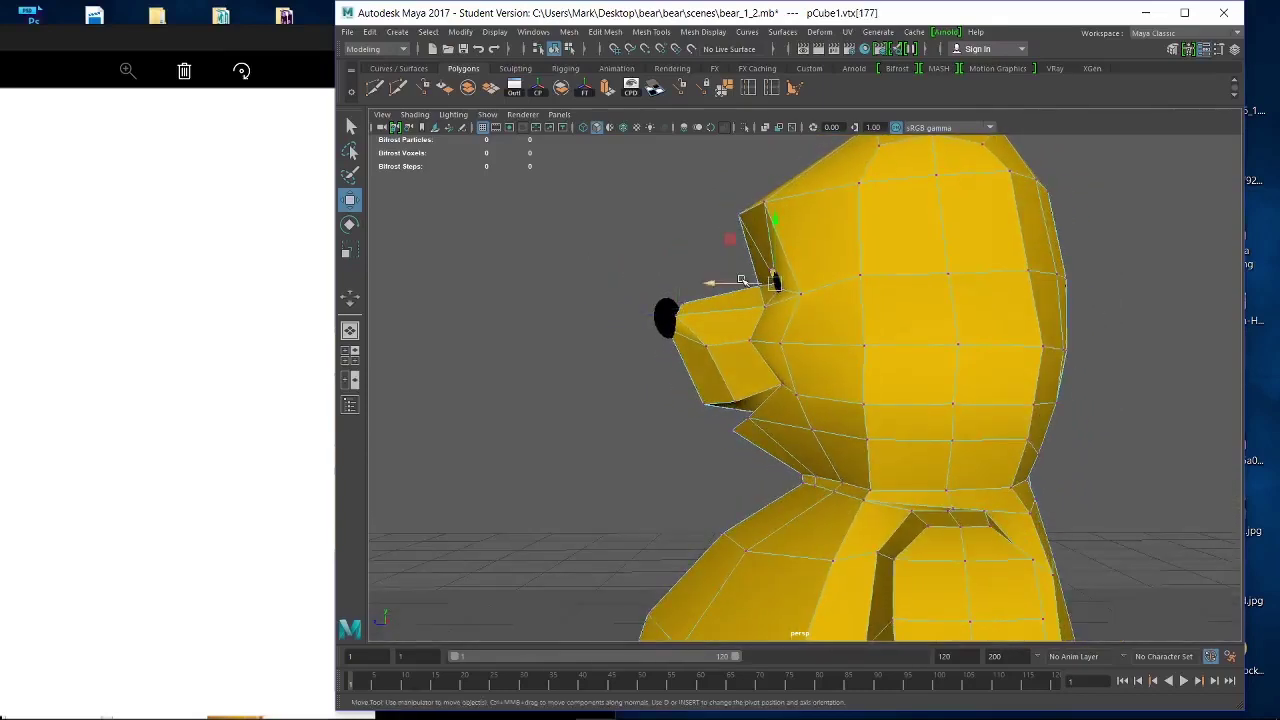
click(668, 247)
right_drag(821, 280, 843, 255)
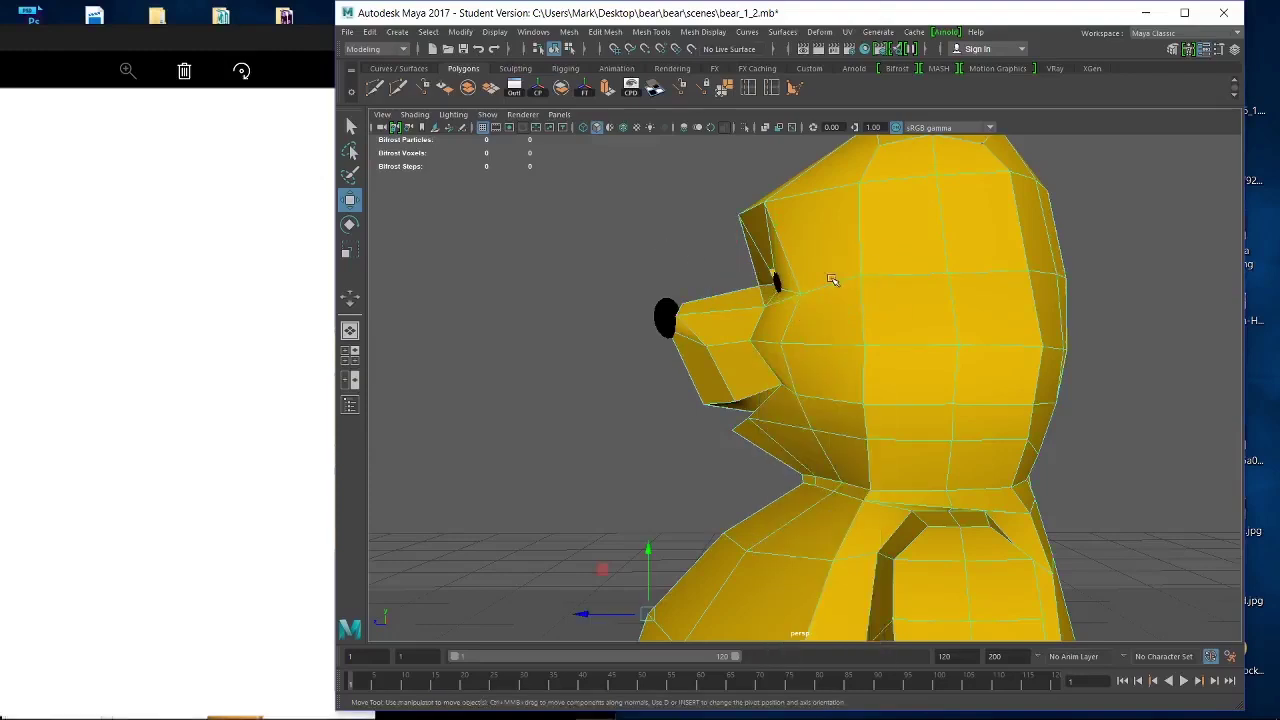
click(775, 287)
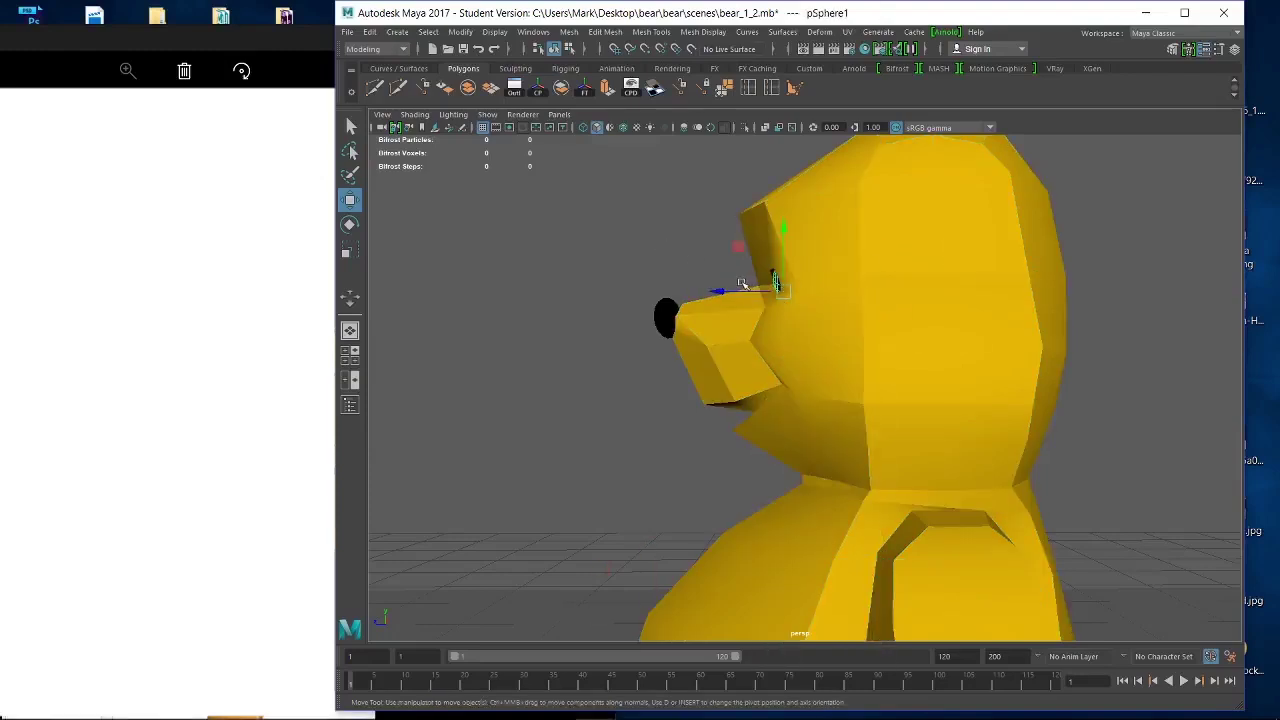
click(759, 284)
click(773, 285)
drag(749, 293, 1006, 357)
alt+right_drag(1045, 391, 866, 337)
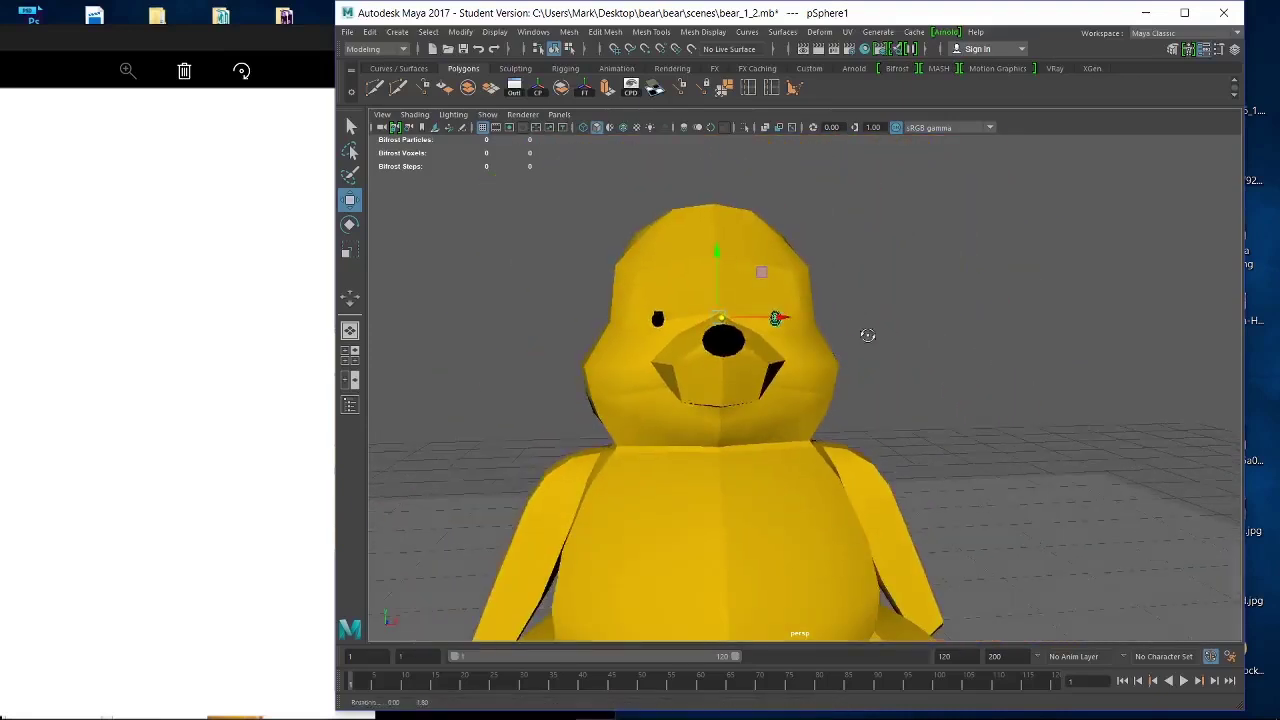
alt+drag(866, 337, 770, 352)
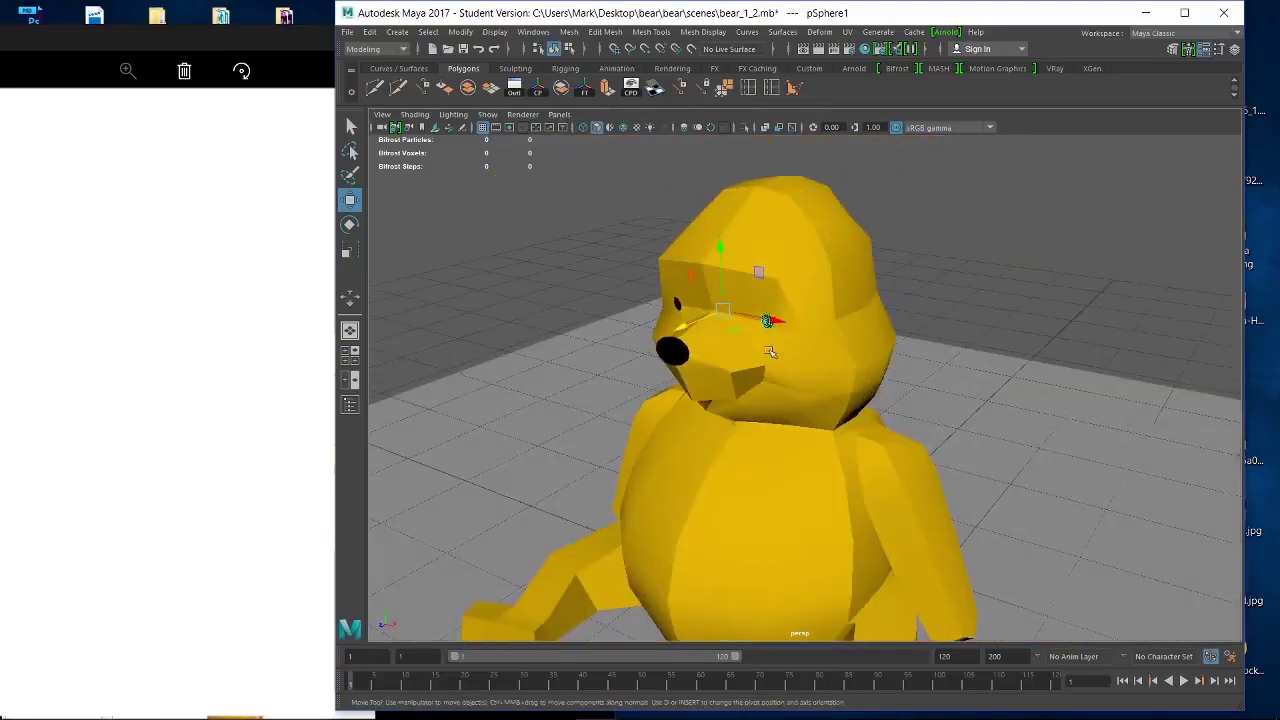
Duplicate the repositioned eye sphere as a mirrored copy on the opposite side of the face.
click(829, 343)
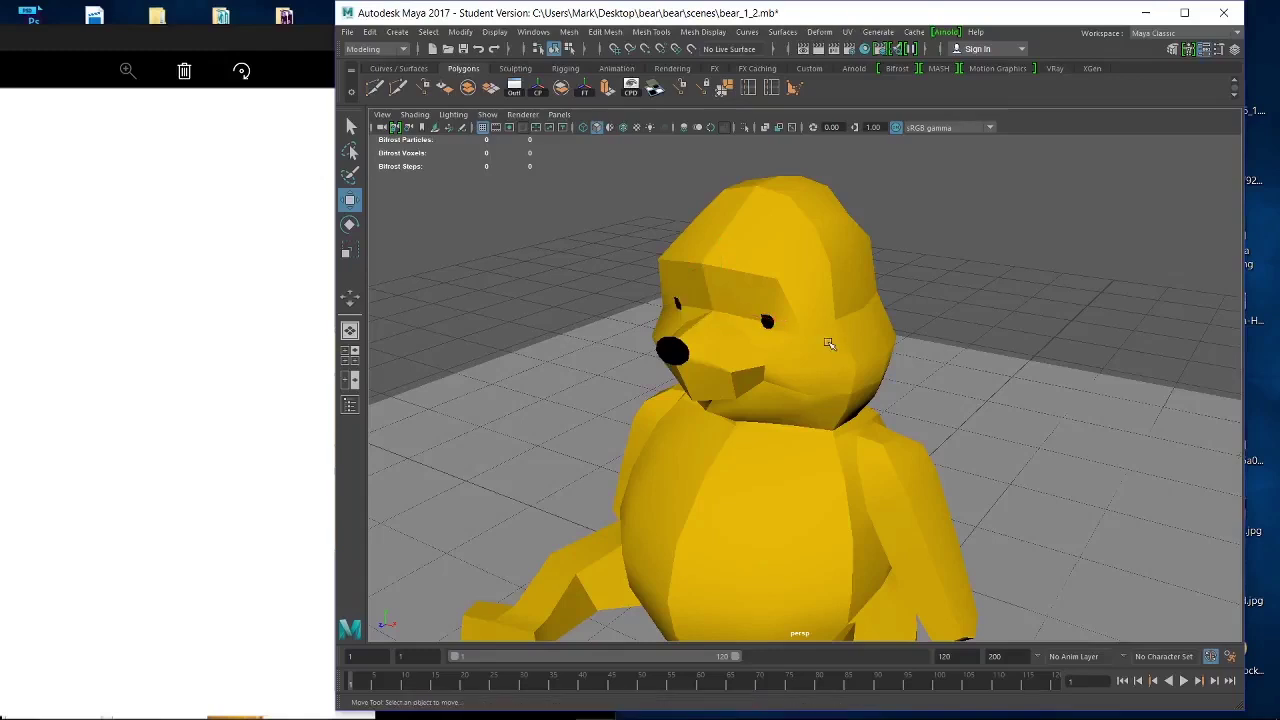
click(767, 321)
click(368, 32)
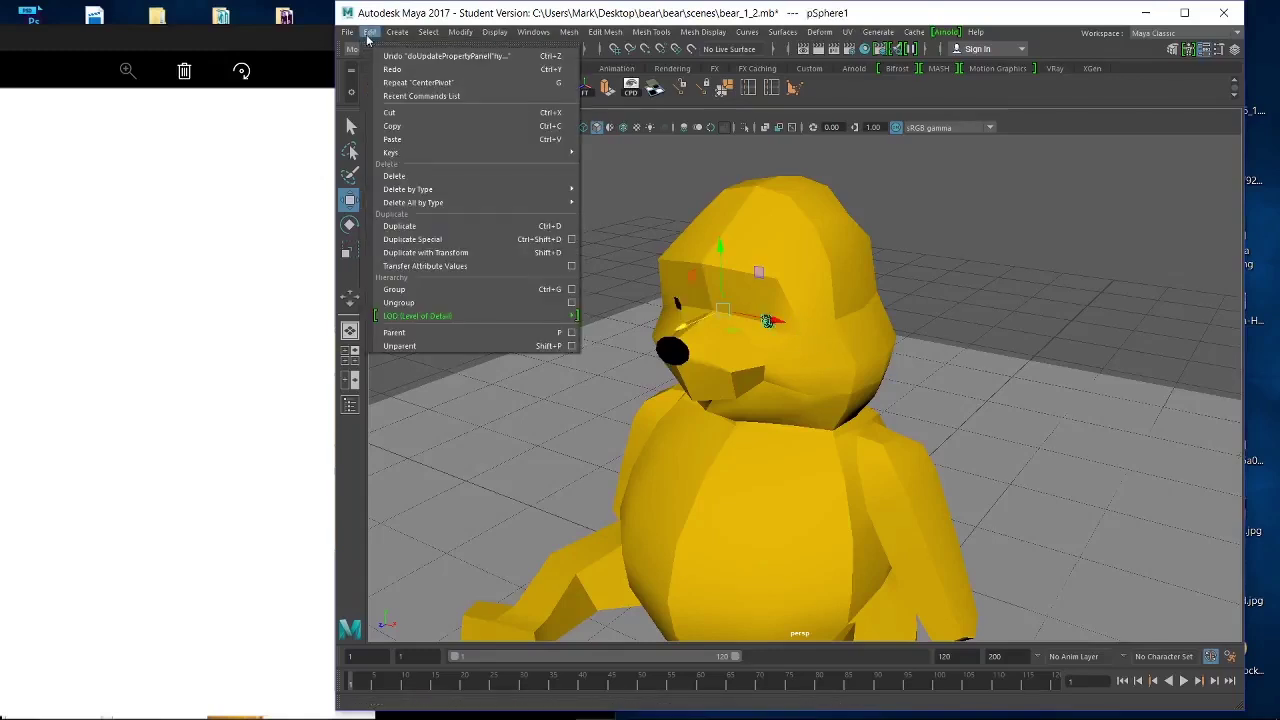
click(463, 253)
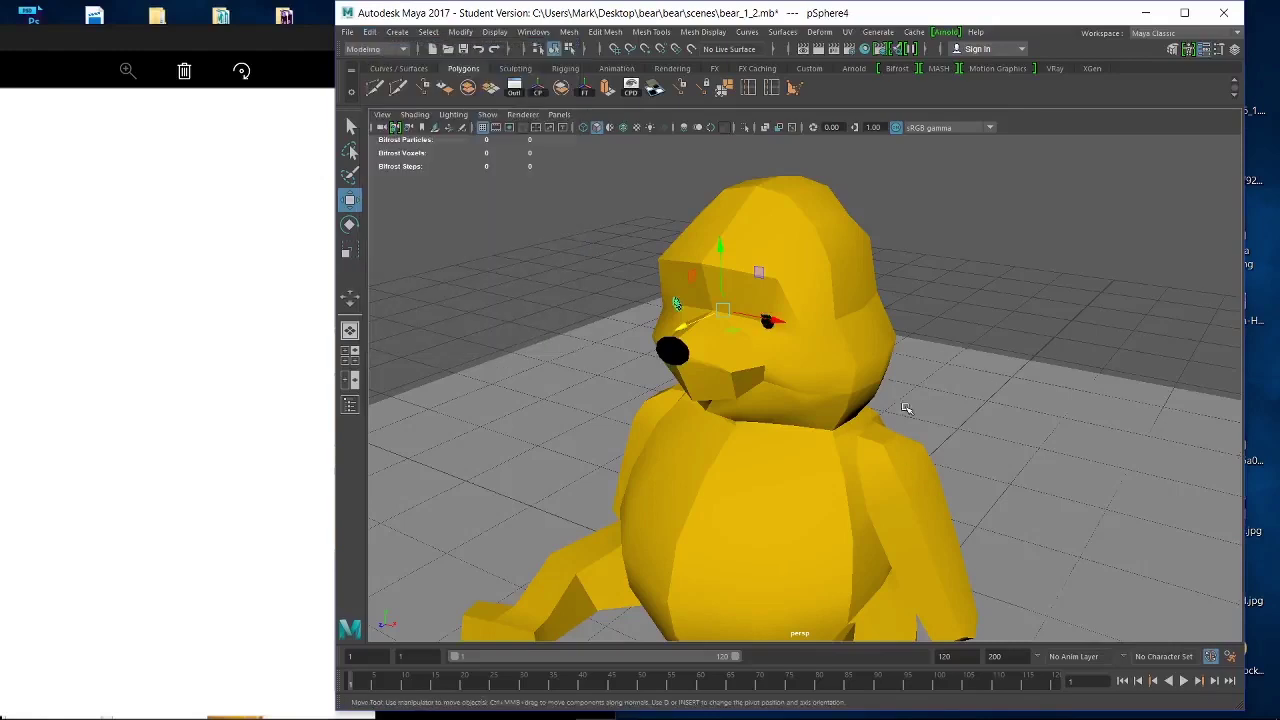
mouse_move(905, 408)
alt+mouse_down()
mouse_move(1090, 443)
mouse_move(966, 386)
mouse_move(921, 397)
alt+mouse_up()
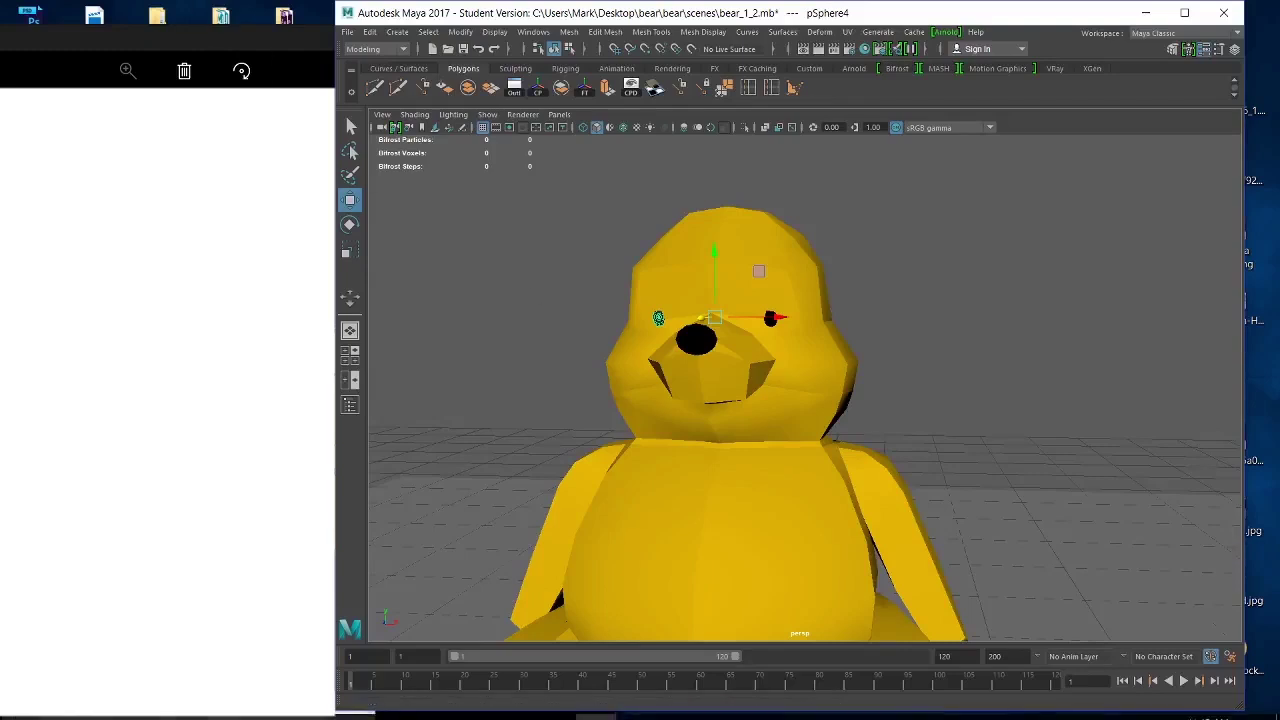
Bring up the reference image, move its window clear of the bear's face, and view the head from the side.
click(555, 705)
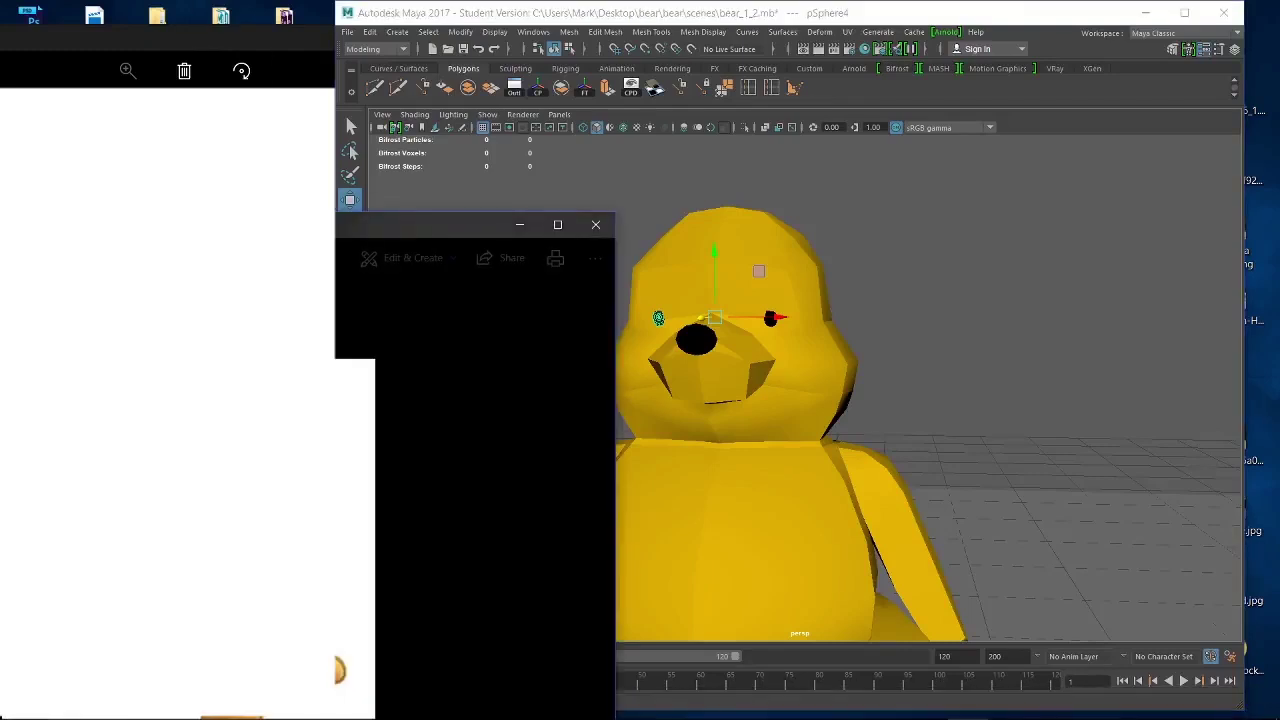
drag(357, 123, 341, 420)
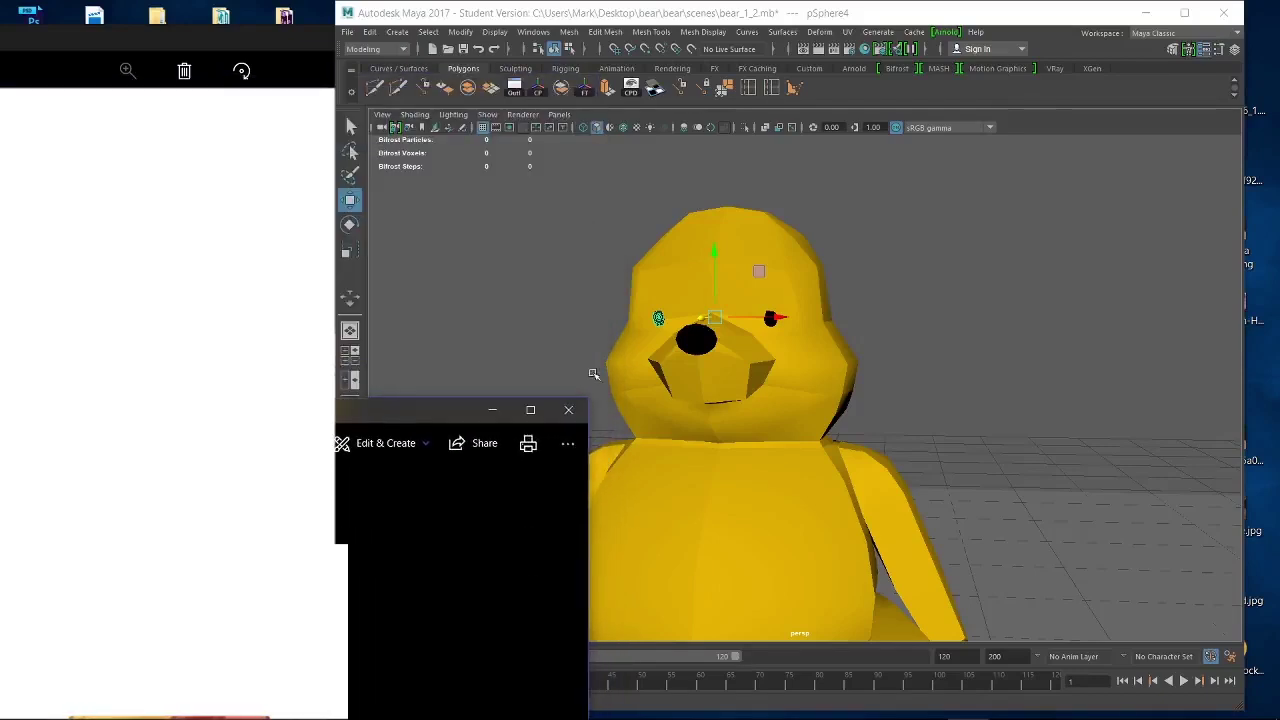
alt+drag(880, 300, 729, 300)
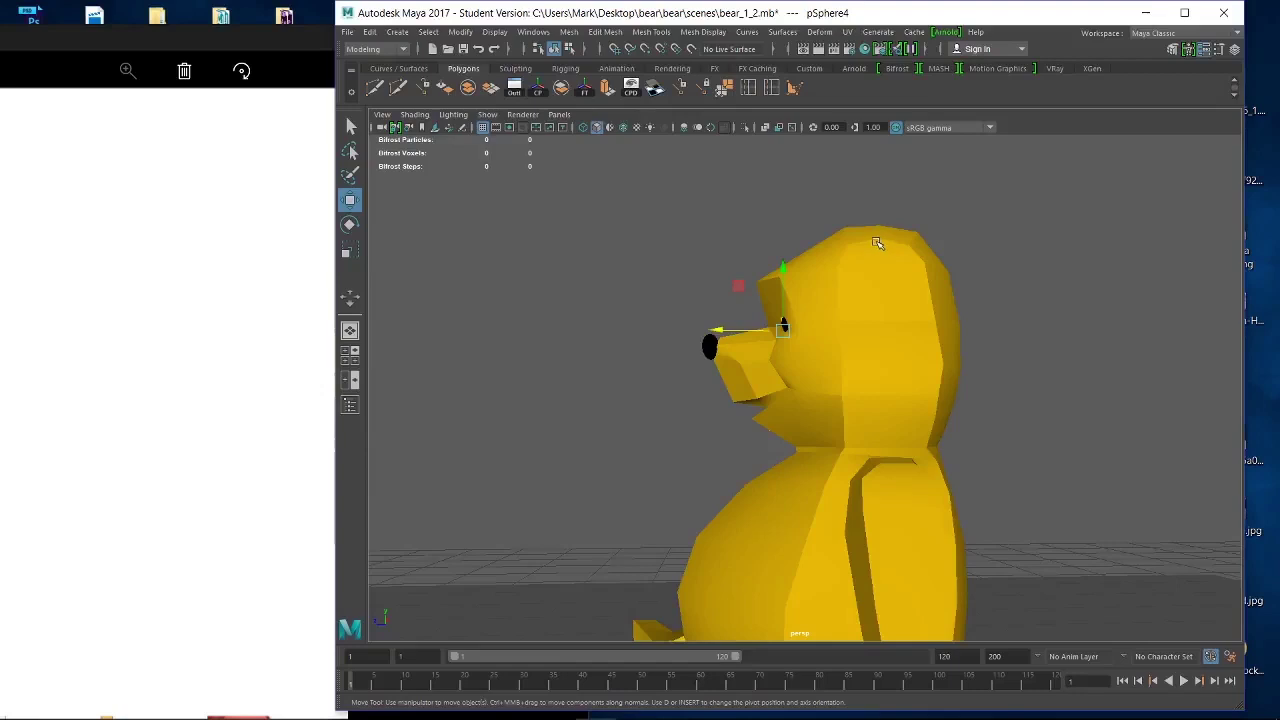
mouse_move(876, 242)
alt+mouse_down()
mouse_move(930, 300)
mouse_move(979, 271)
mouse_move(871, 257)
alt+mouse_up()
Extrude the body face high on the side of the head where the ear sits, using the world-aligned manipulator.
click(874, 249)
right_click(877, 243)
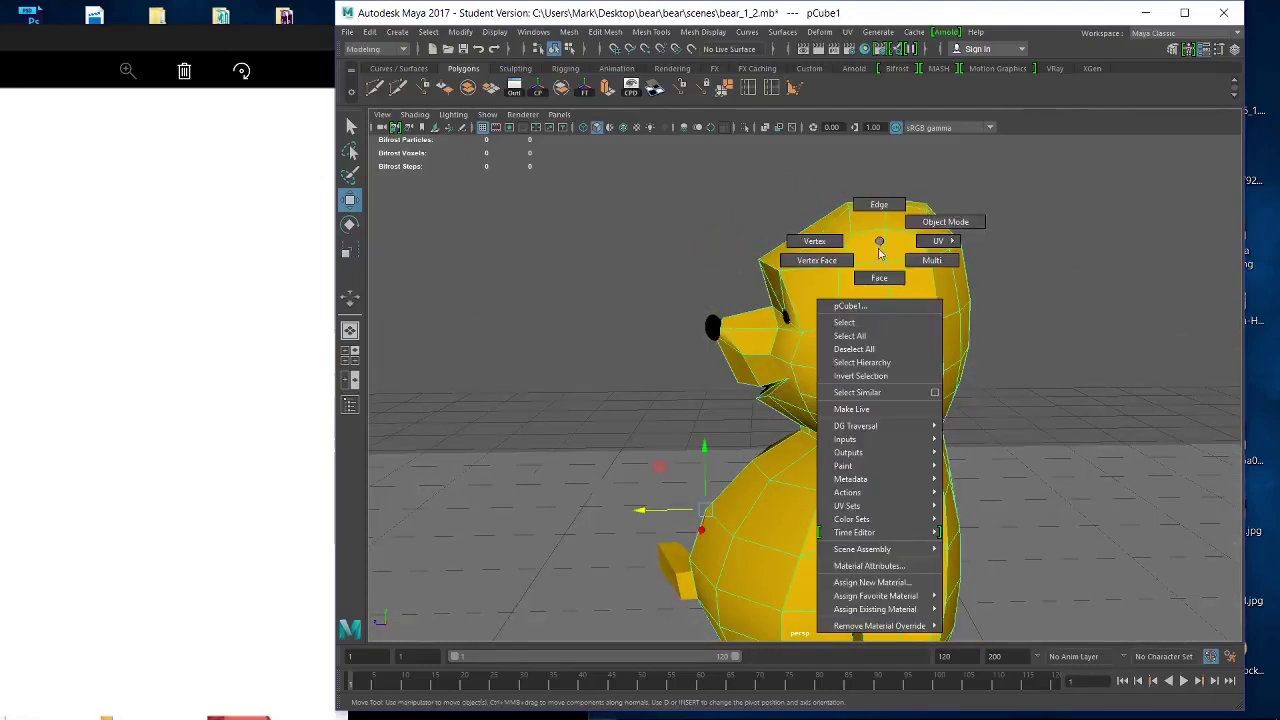
click(879, 278)
click(866, 250)
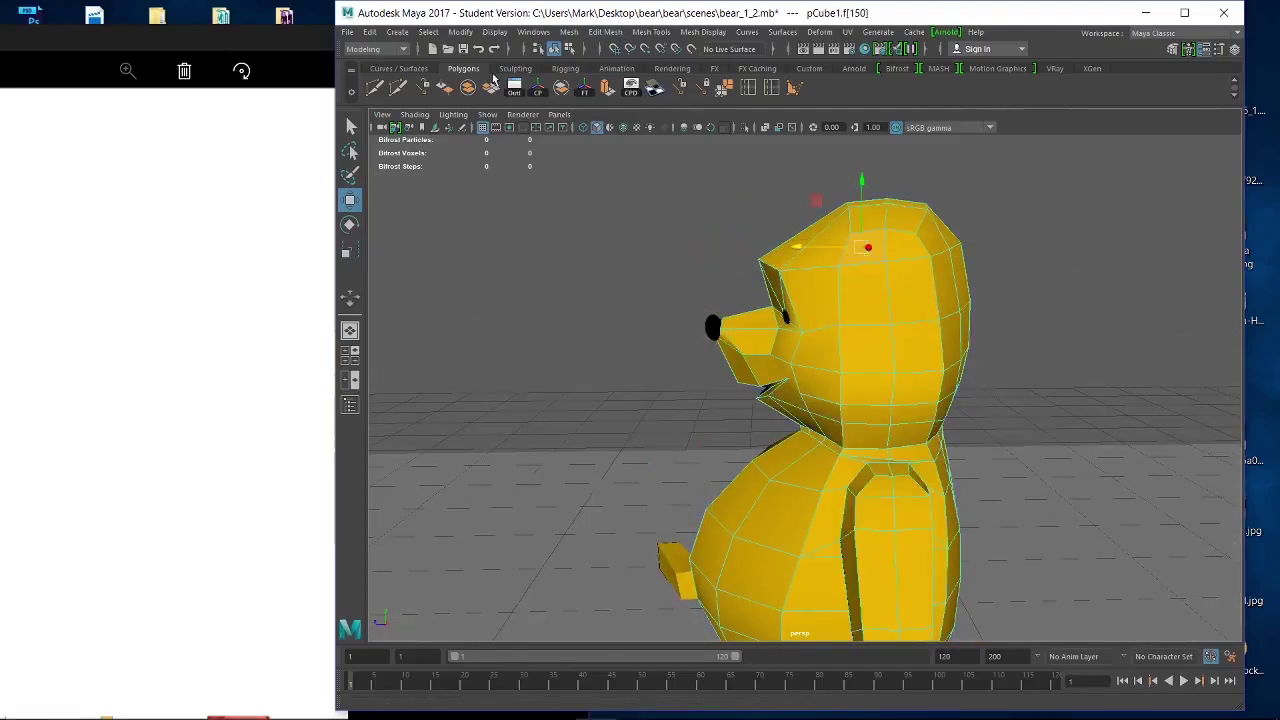
click(609, 90)
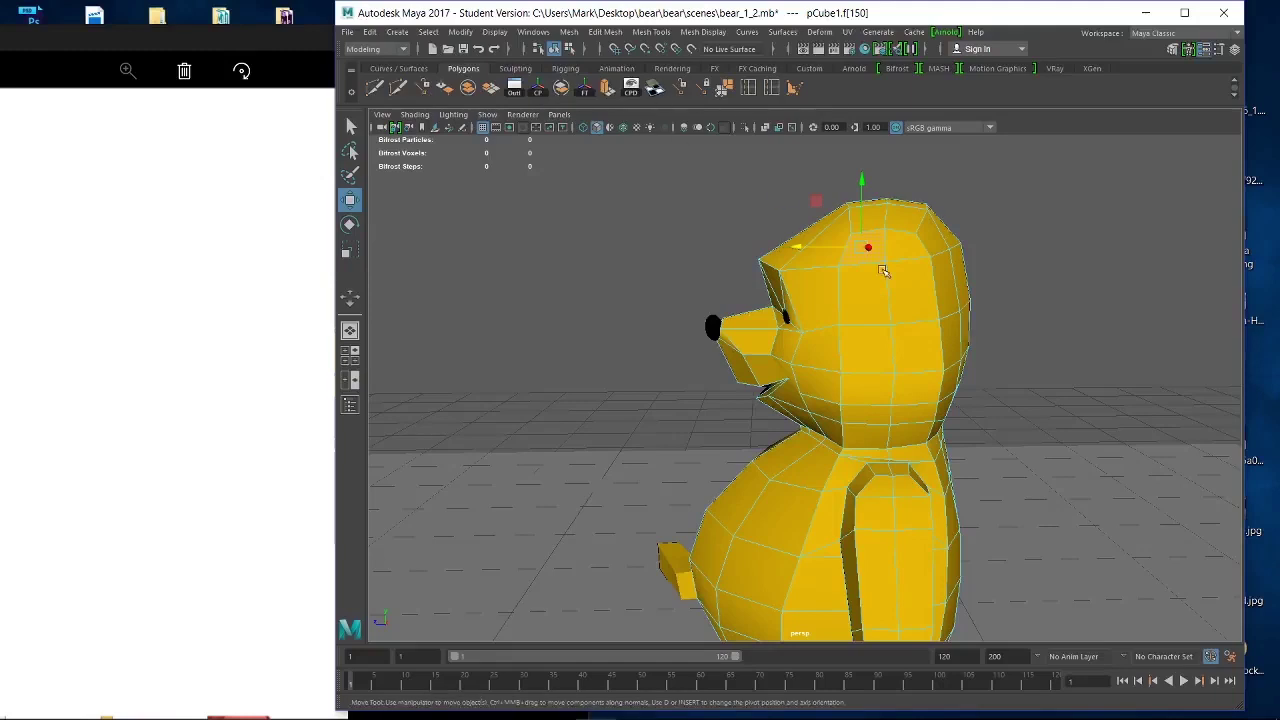
click(944, 163)
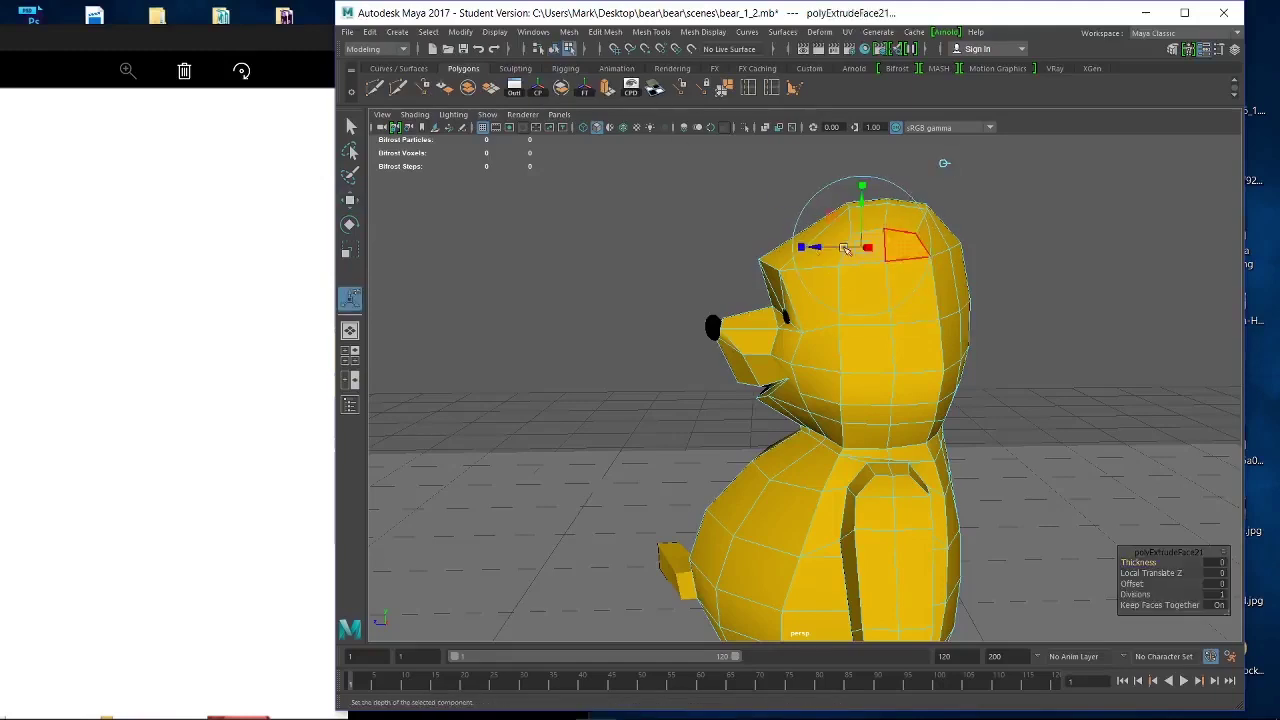
Scale the extruded ear face down in depth and height and shift it slightly backward along the head.
drag(802, 248, 805, 248)
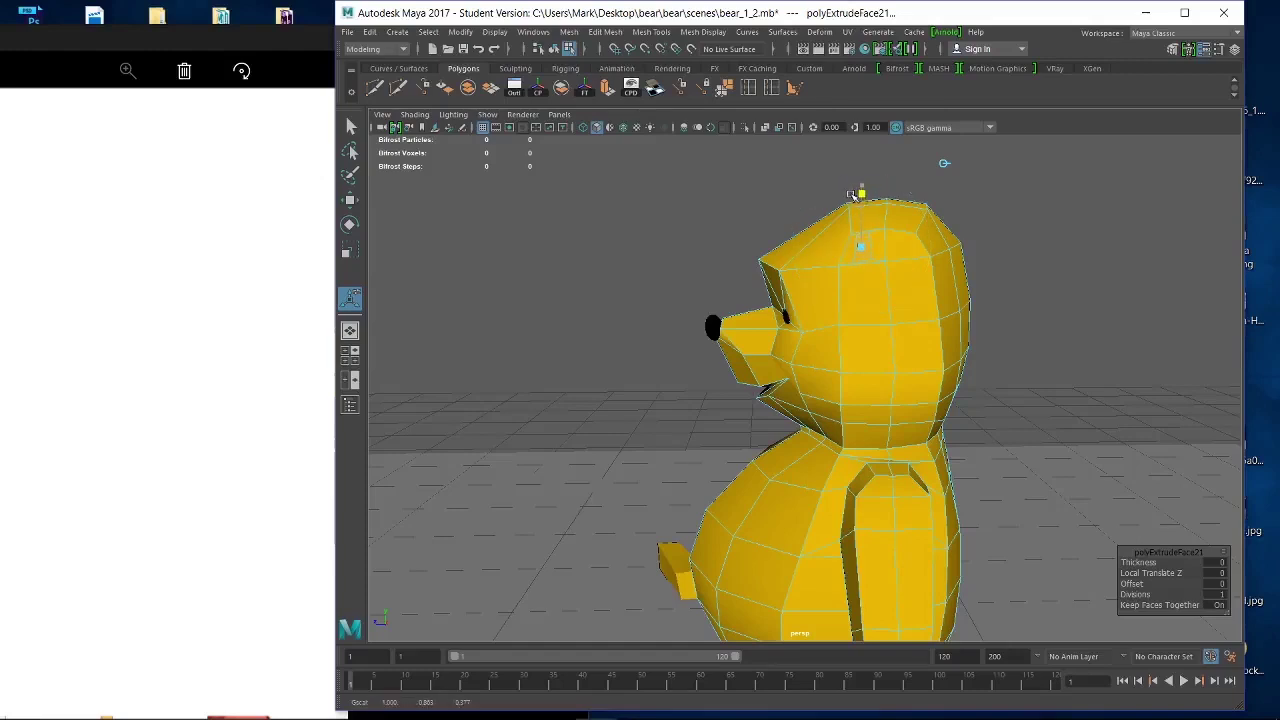
drag(852, 194, 852, 198)
drag(819, 247, 821, 248)
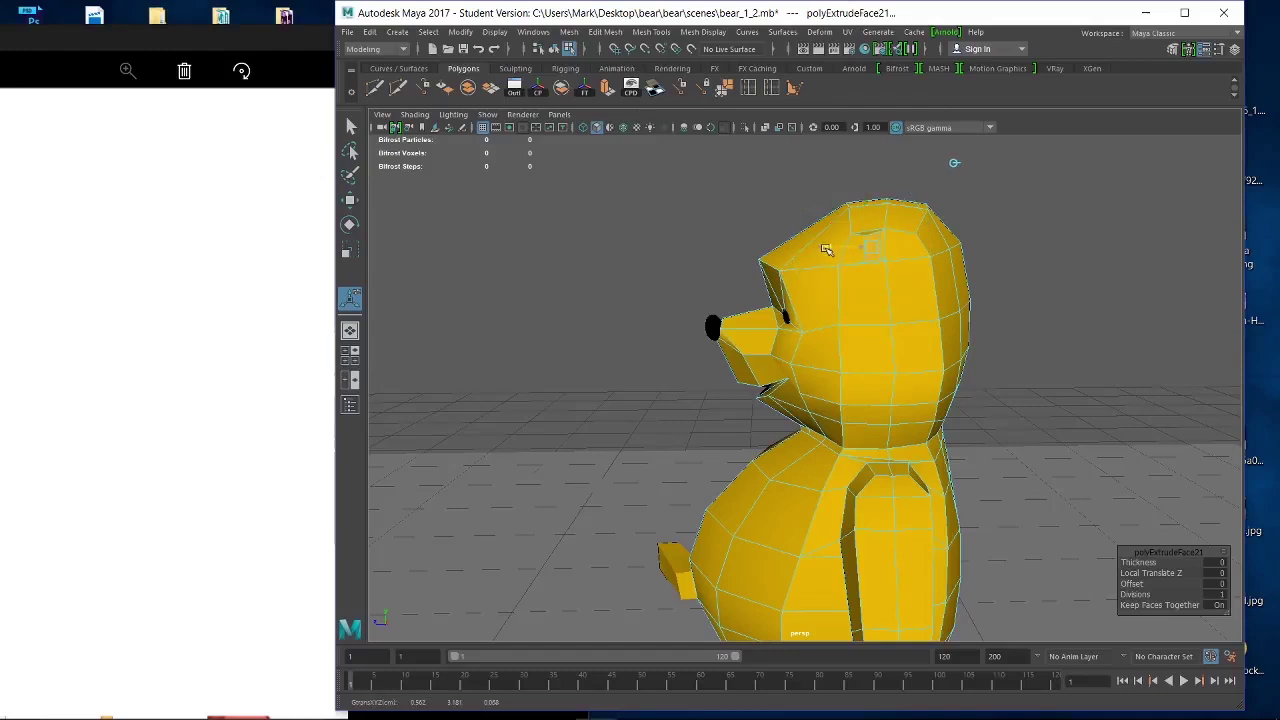
drag(826, 249, 824, 249)
Move the front edge of the inset ear face slightly outward along X so it sits closer to the head's surface.
alt+right_drag(943, 385, 1077, 400)
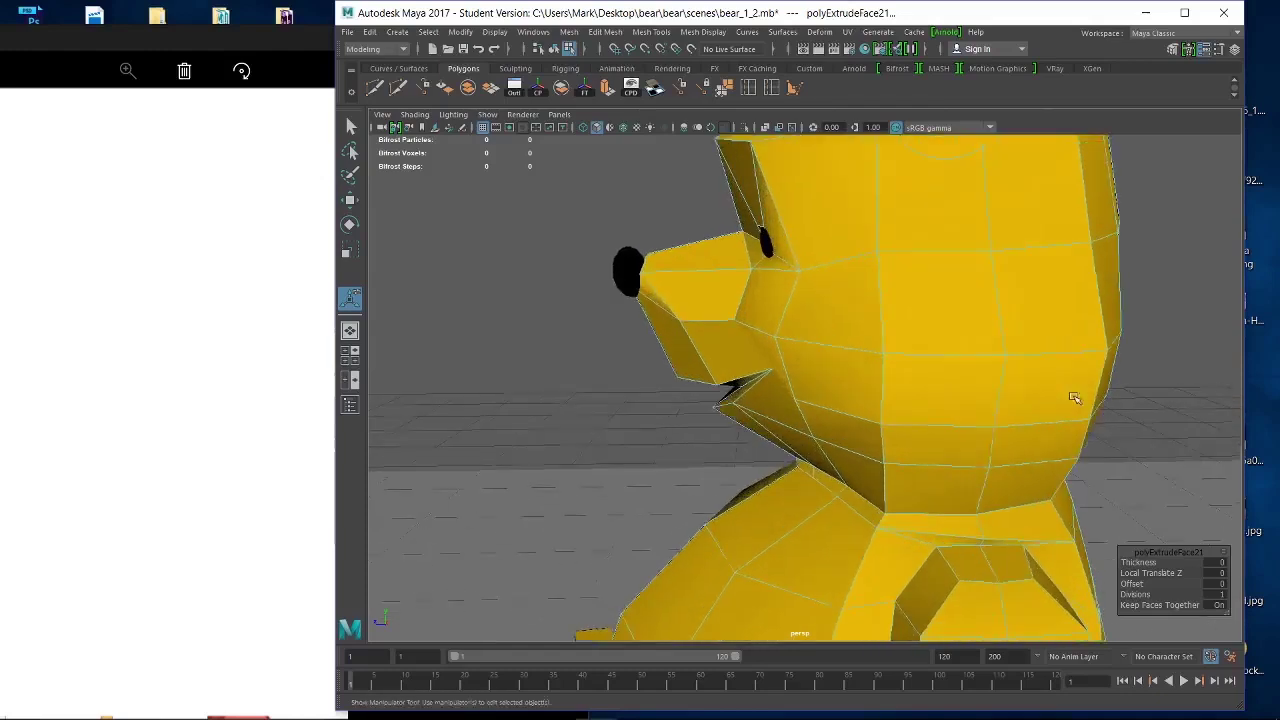
alt+middle_drag(951, 369, 815, 650)
alt+right_drag(830, 635, 1050, 610)
alt+drag(1000, 450, 974, 386)
alt+middle_drag(974, 386, 982, 413)
alt+drag(983, 412, 935, 376)
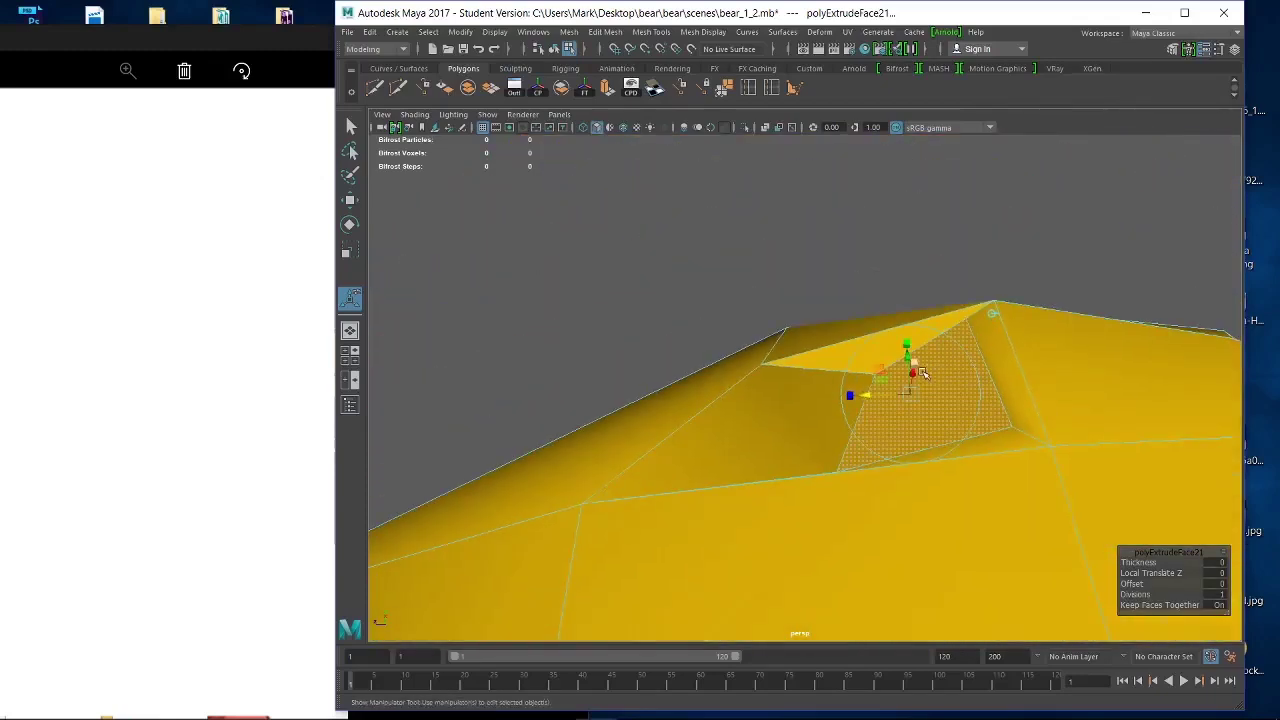
right_drag(881, 389, 805, 345)
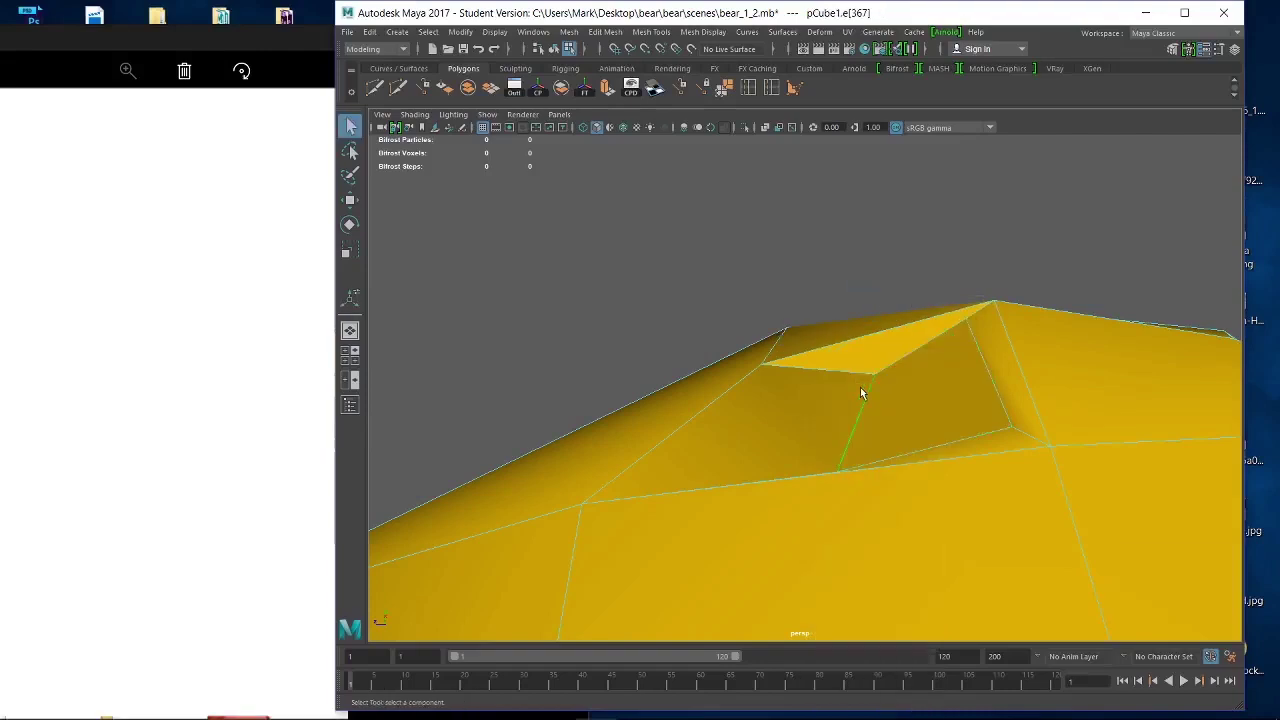
key(w)
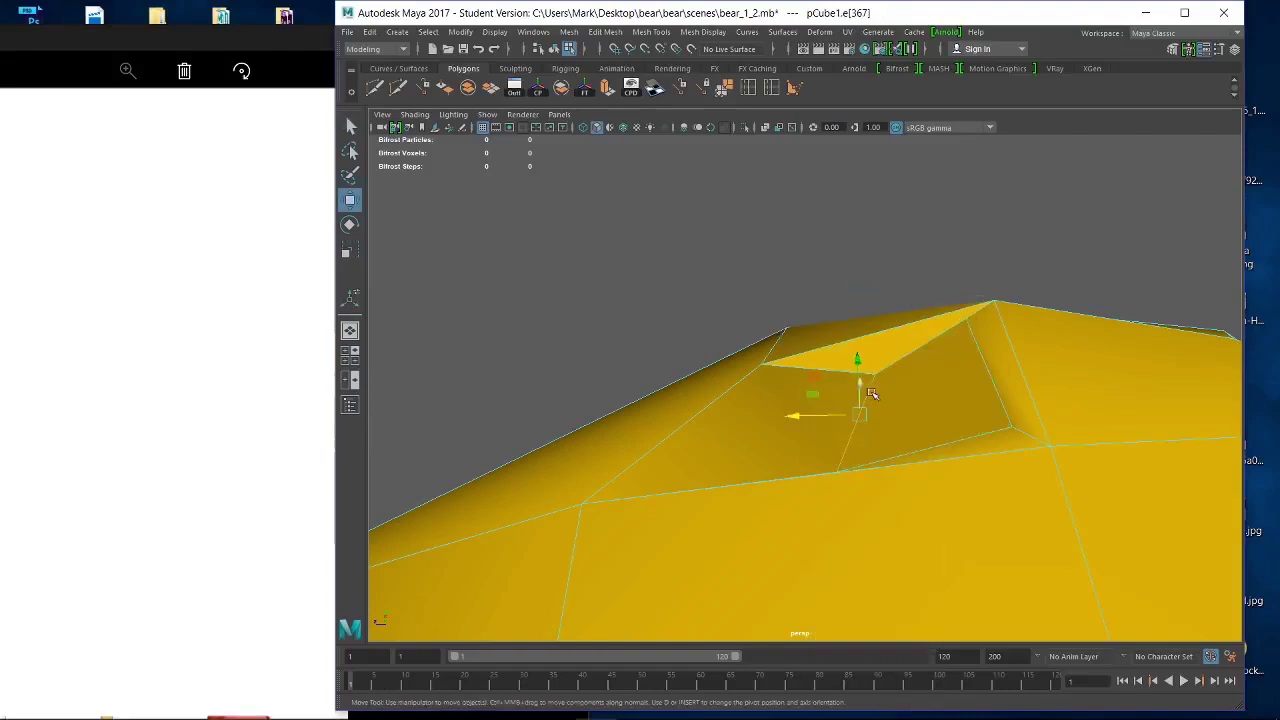
alt+drag(949, 411, 1069, 437)
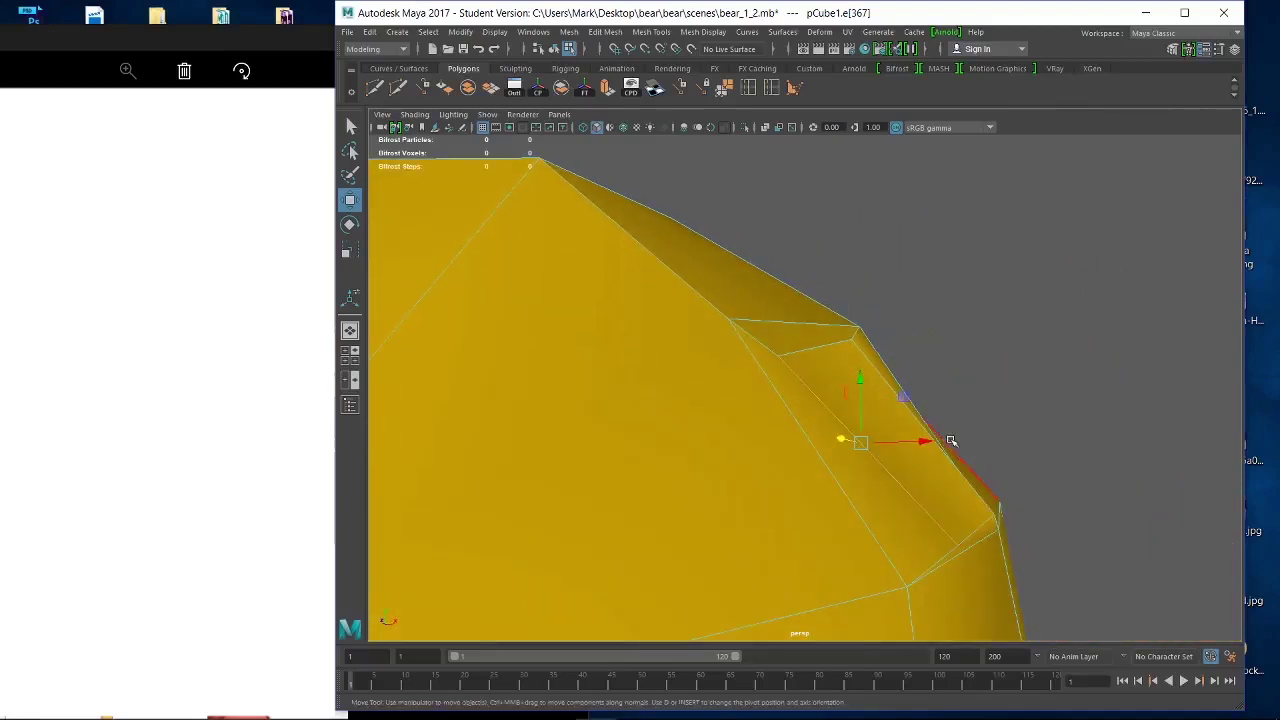
drag(925, 443, 932, 442)
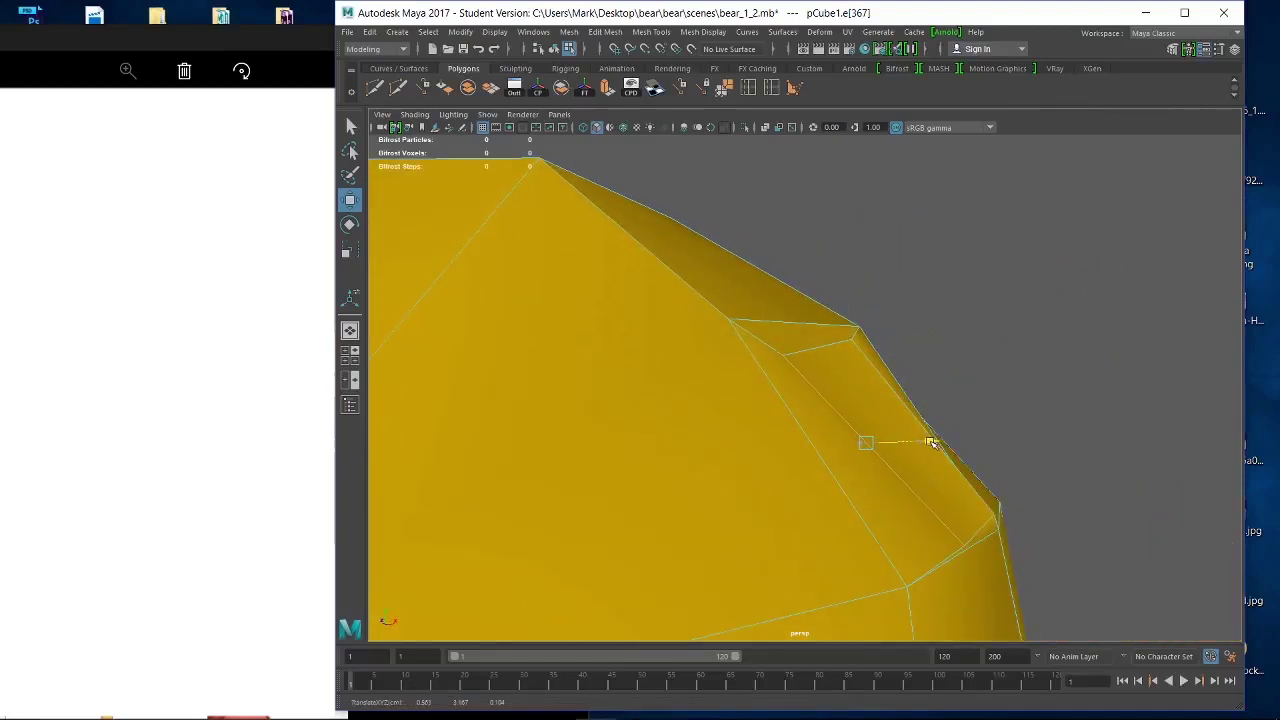
Move the upper front vertex of the inset ear face outward along X, level with the surrounding head surface.
right_drag(808, 380, 742, 340)
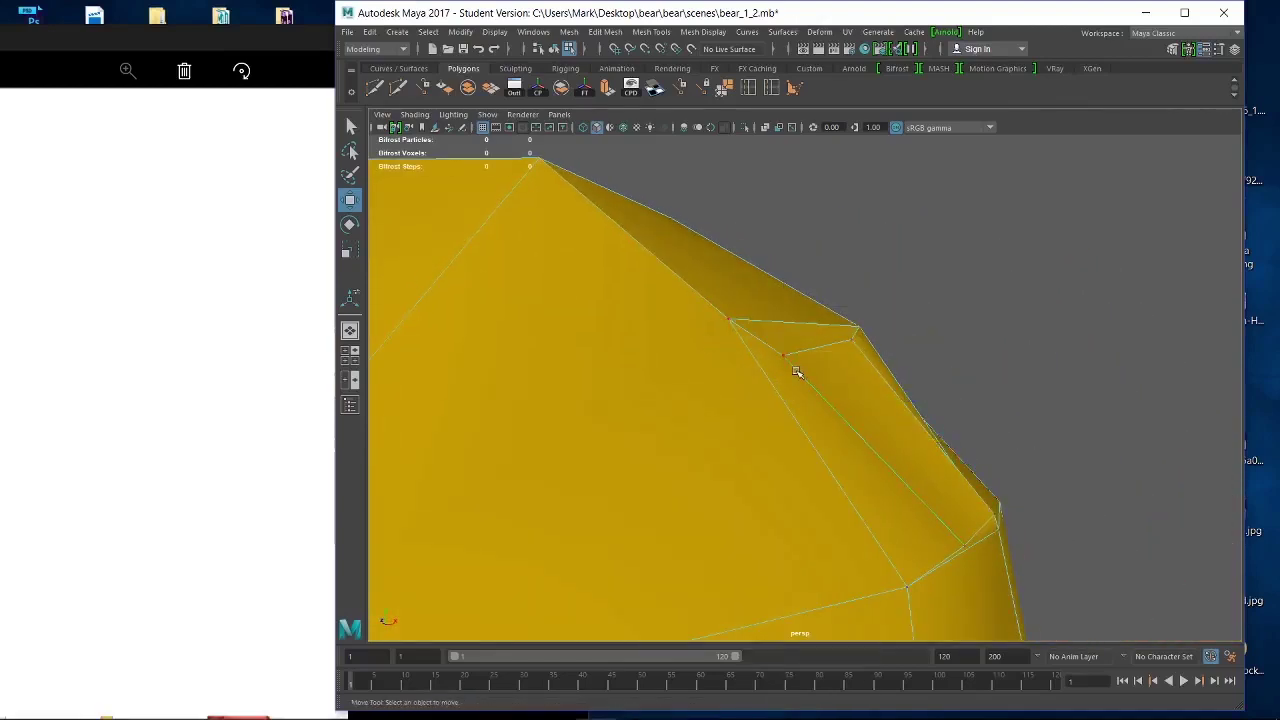
click(850, 345)
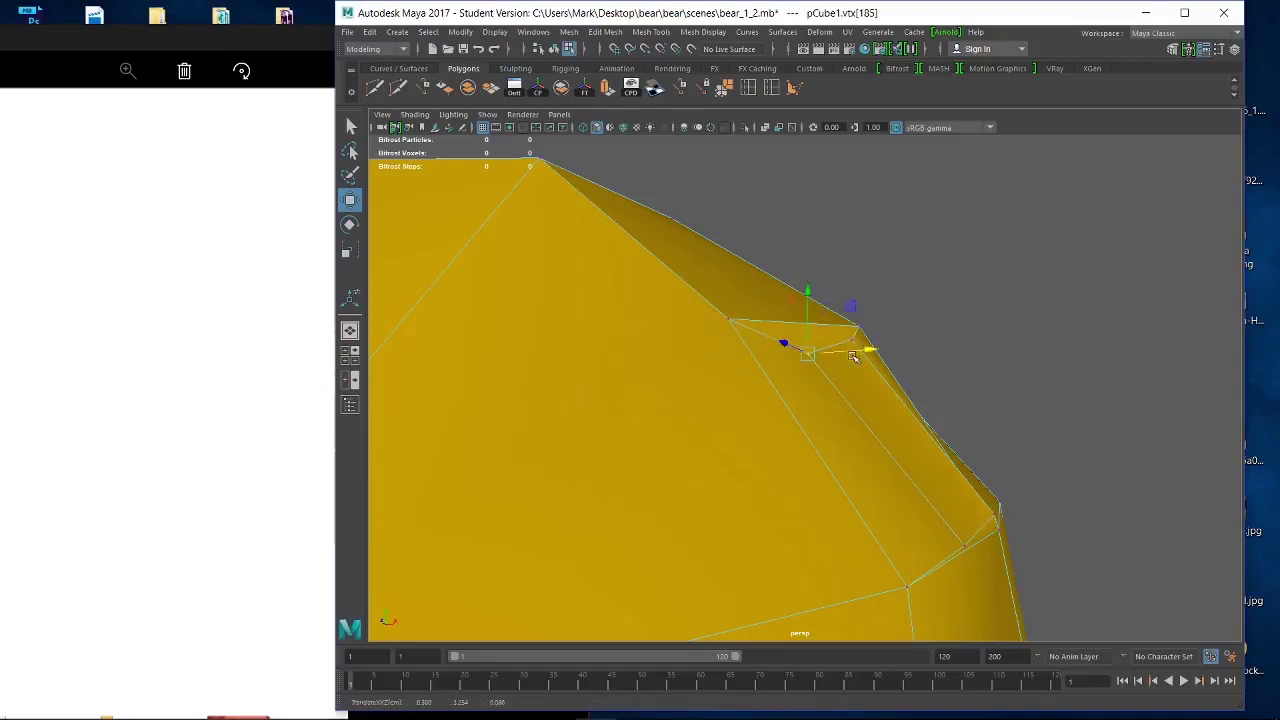
alt+drag(786, 343, 860, 350)
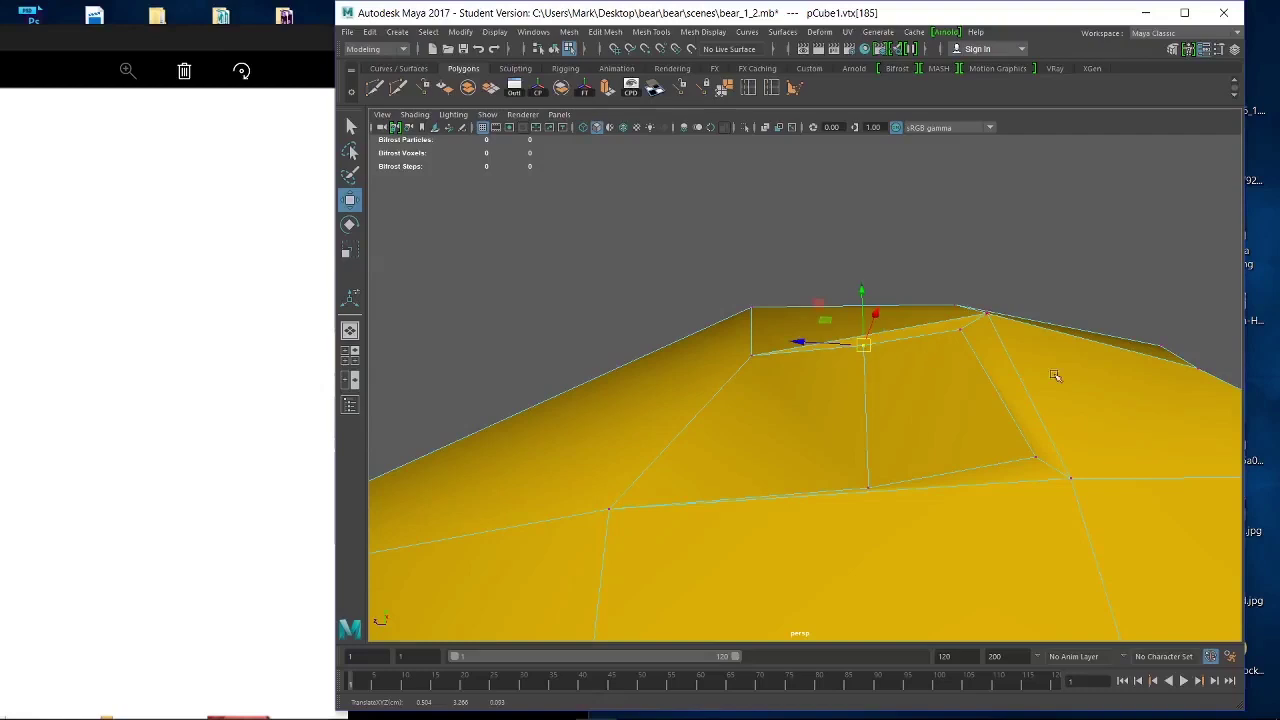
Reposition the lower corner vertices of the inset ear face to line up with the surrounding head surface.
alt+drag(1055, 375, 792, 353)
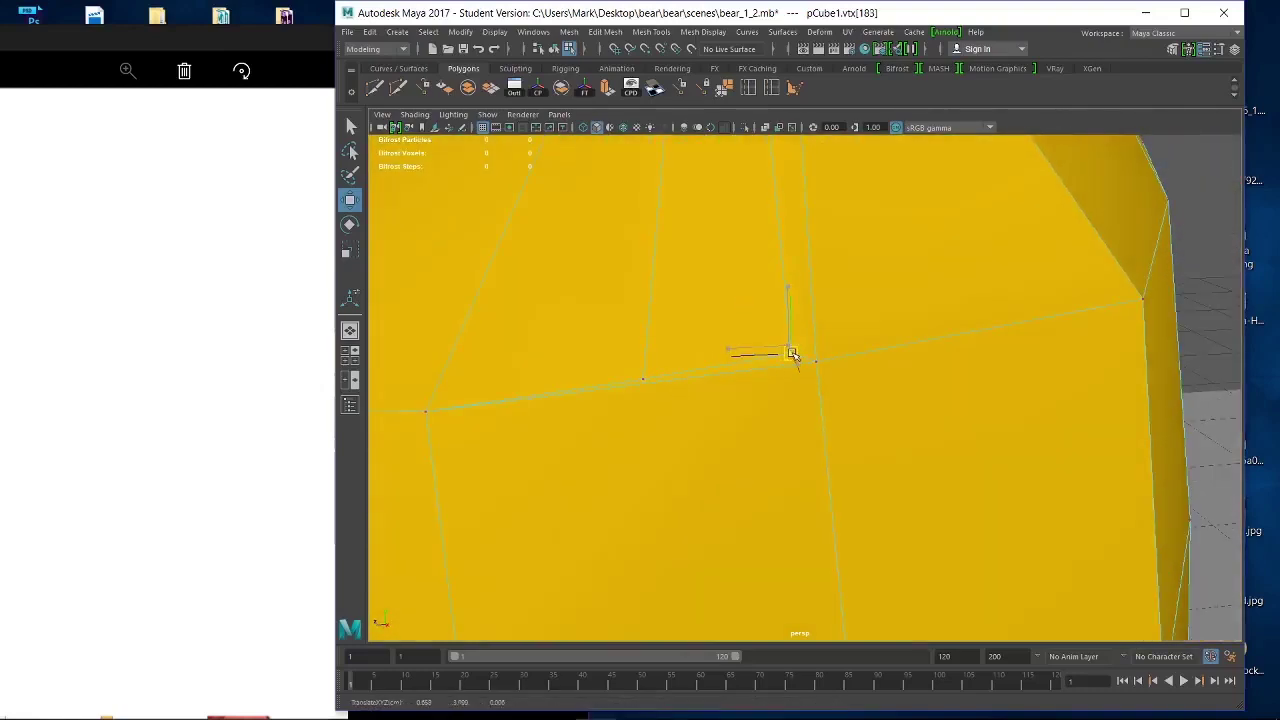
drag(643, 378, 818, 416)
click(796, 316)
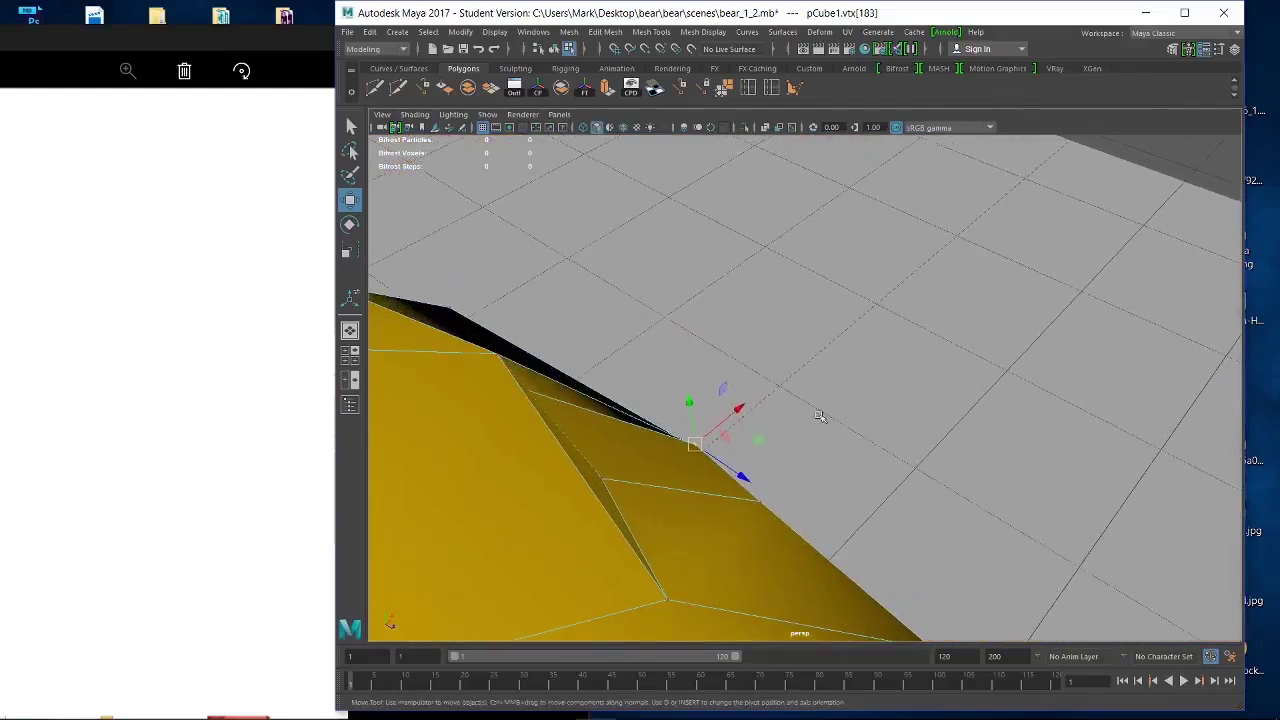
Adjust the upper rear vertex of the inset ear face to complete a narrow upright rectangle on the head.
click(529, 390)
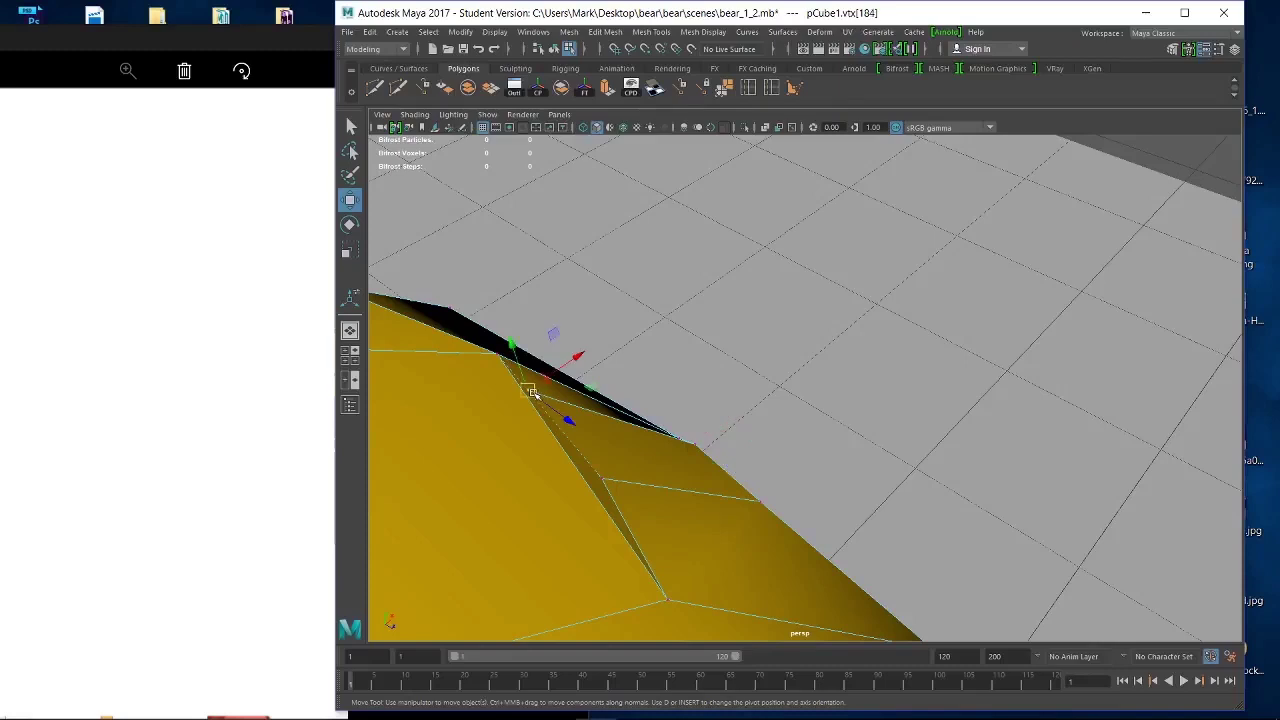
drag(527, 393, 883, 386)
alt+right_drag(883, 386, 891, 437)
alt+drag(891, 437, 860, 330)
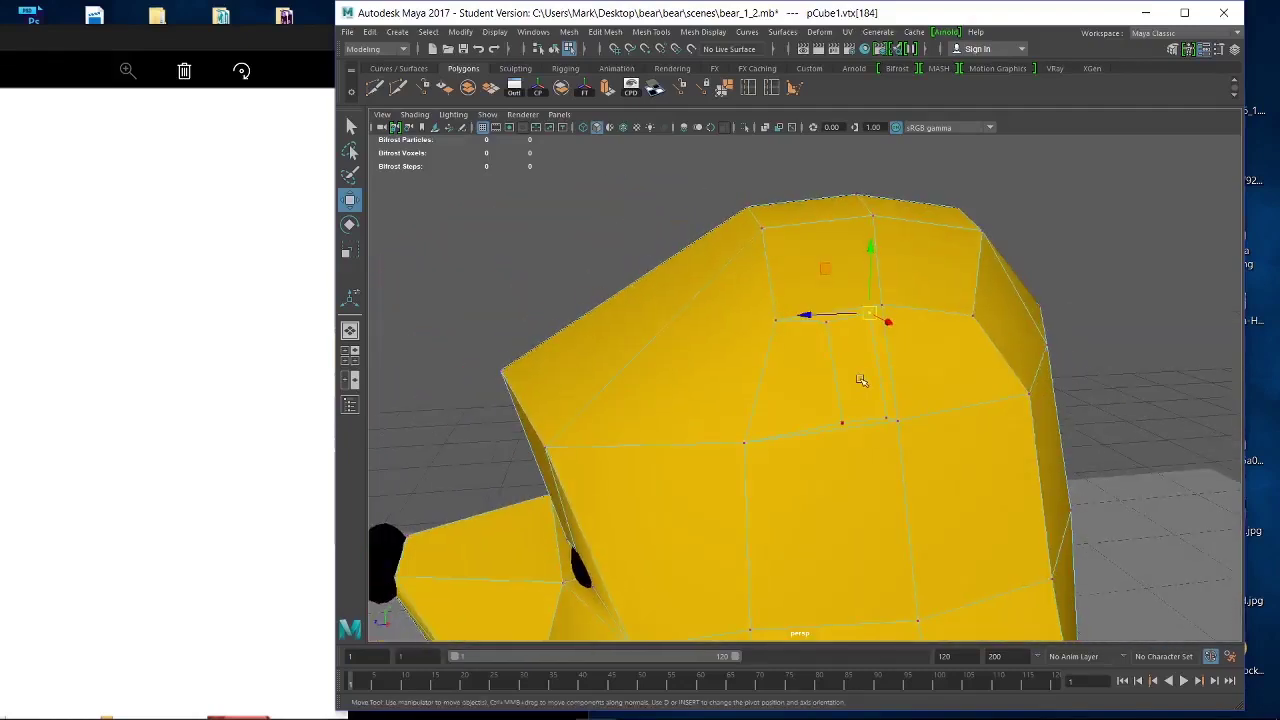
Extrude the narrow ear face outward from the head with a Local Translate Z of about 0.106.
right_drag(860, 322, 860, 358)
click(862, 365)
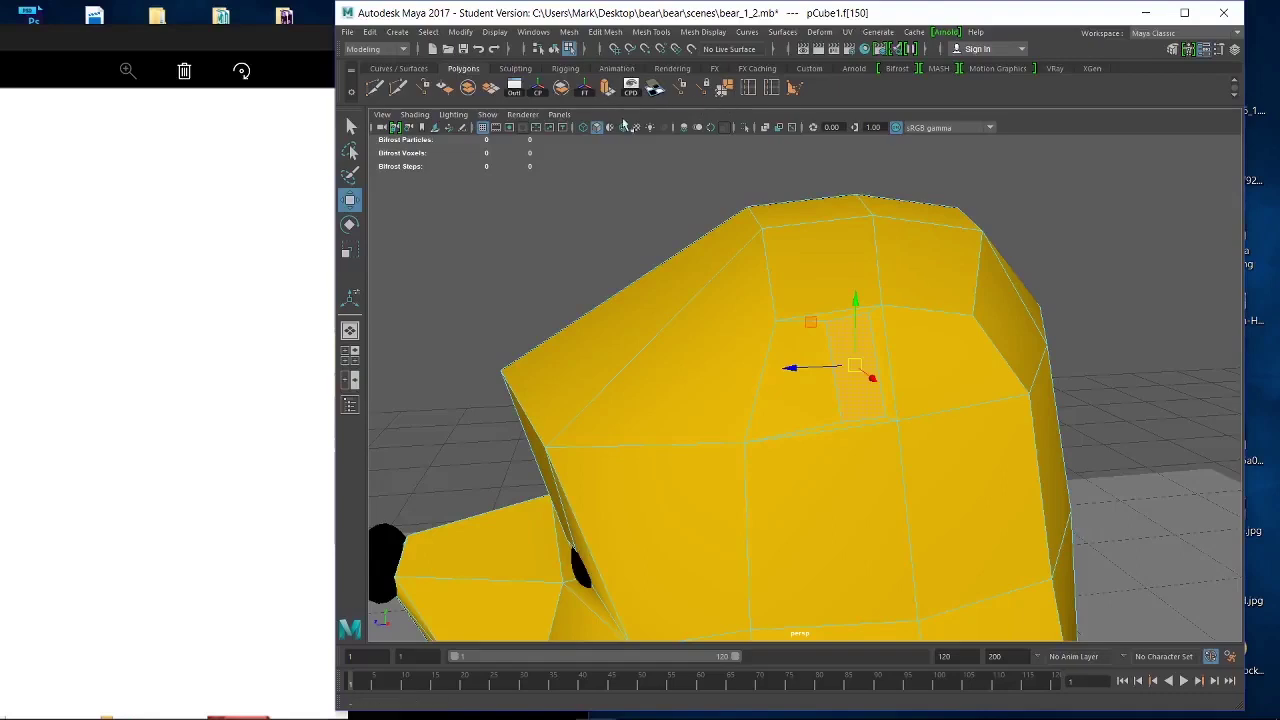
key(ctrl+e)
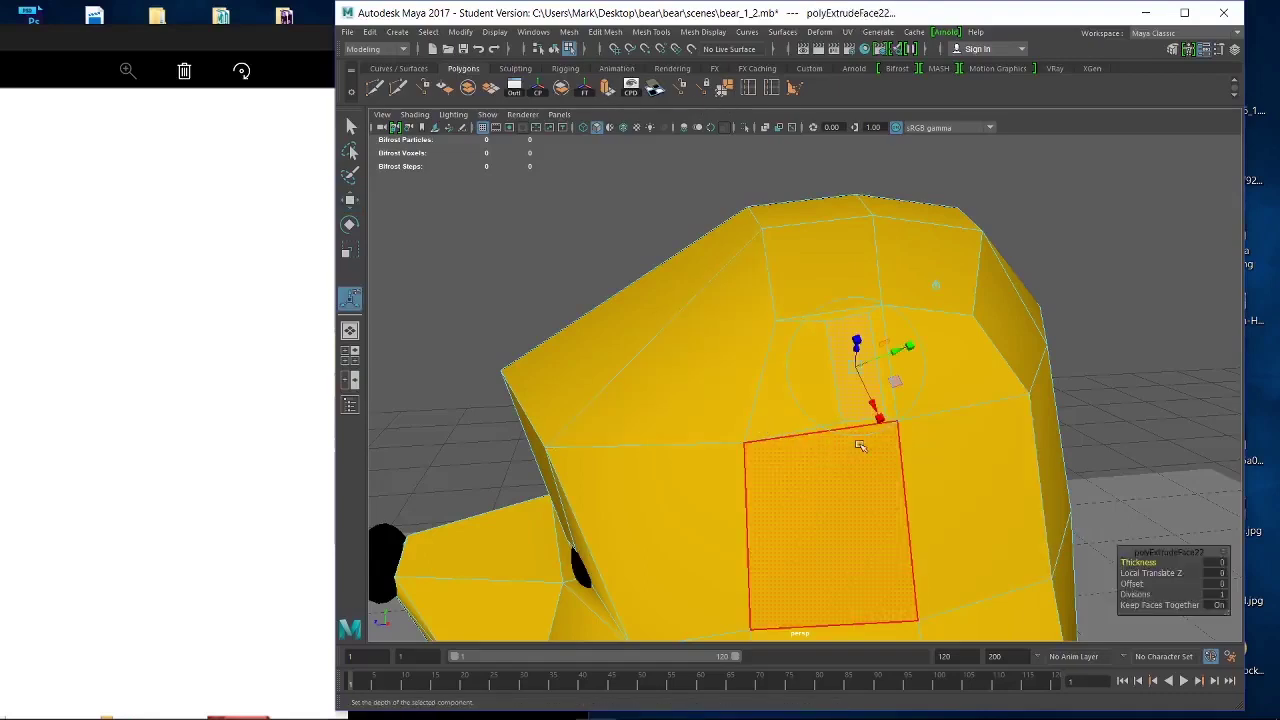
alt+drag(860, 446, 904, 399)
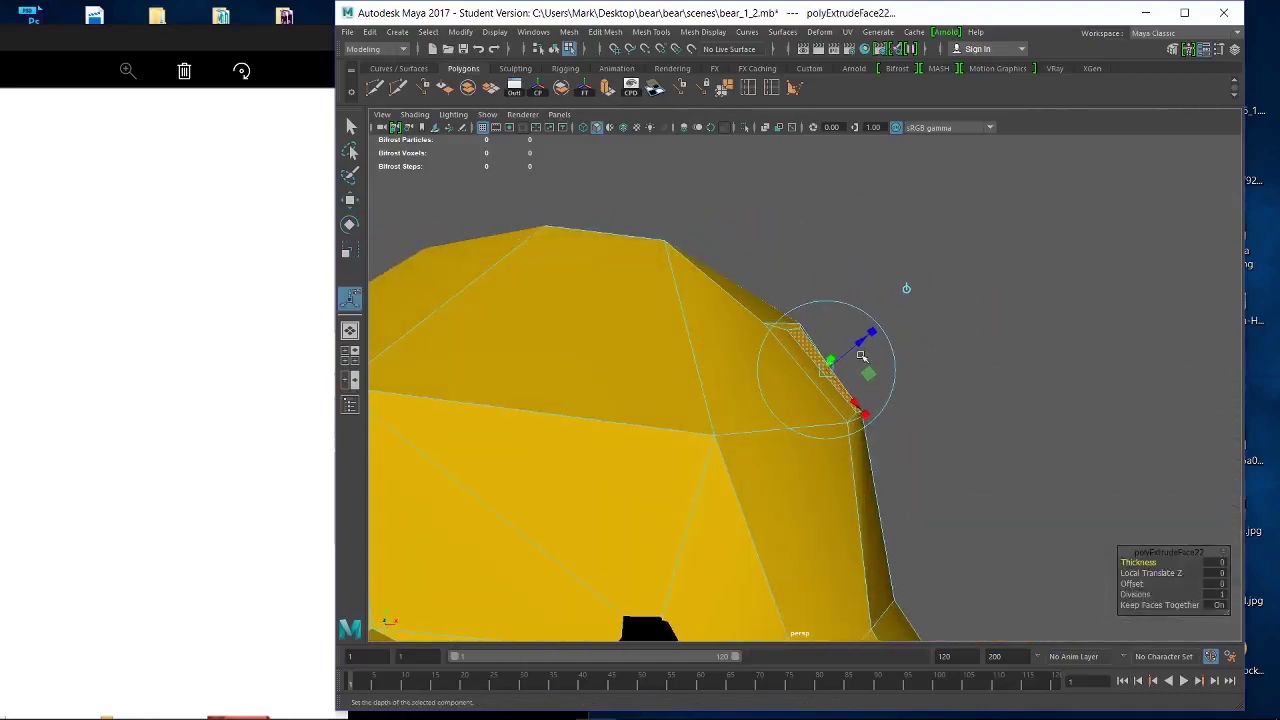
drag(861, 355, 922, 339)
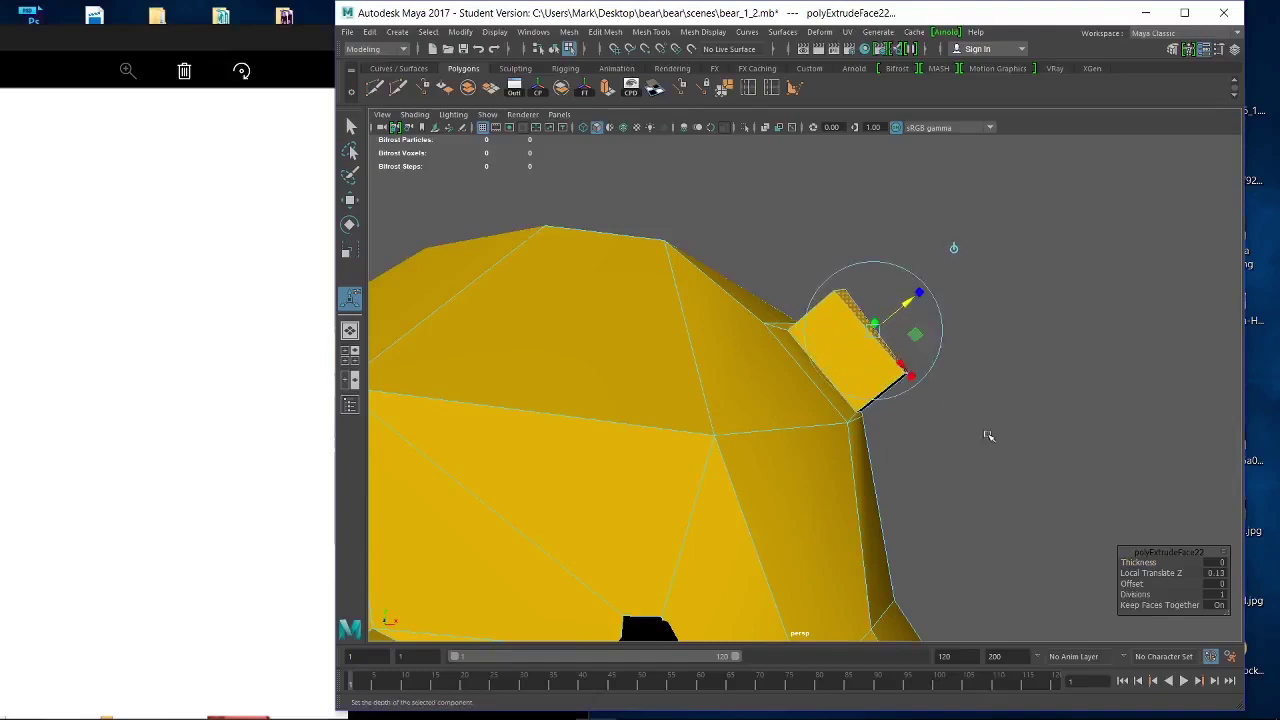
alt+right_drag(988, 436, 743, 354)
alt+drag(743, 354, 870, 366)
Bring up the reference image, rearrange the windows beside the model, and compare the ear stubs from the front.
click(270, 46)
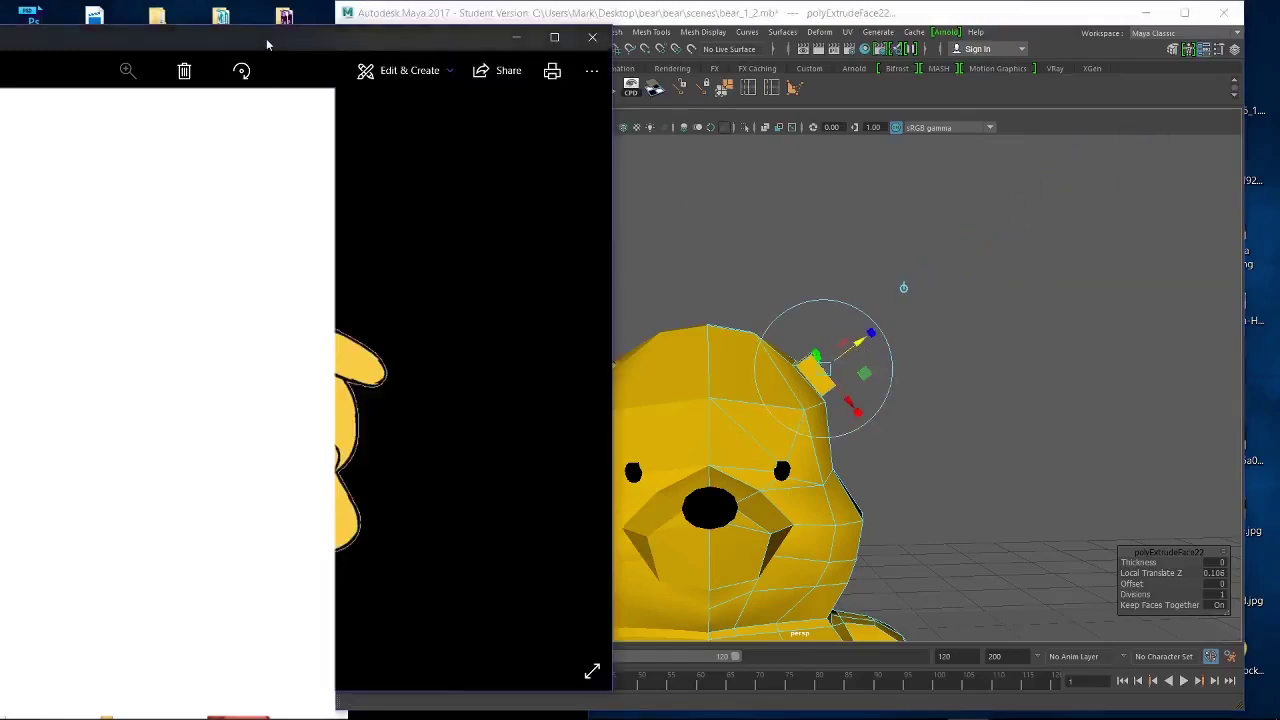
drag(860, 14, 887, 14)
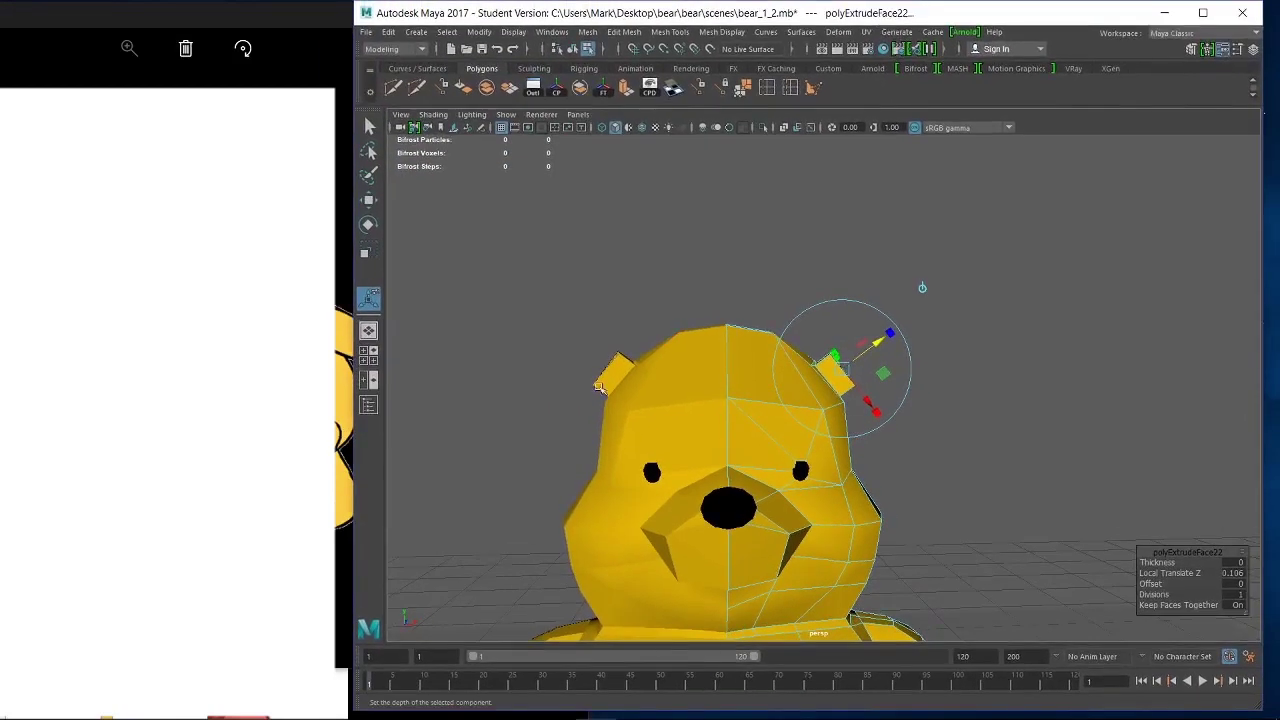
click(340, 692)
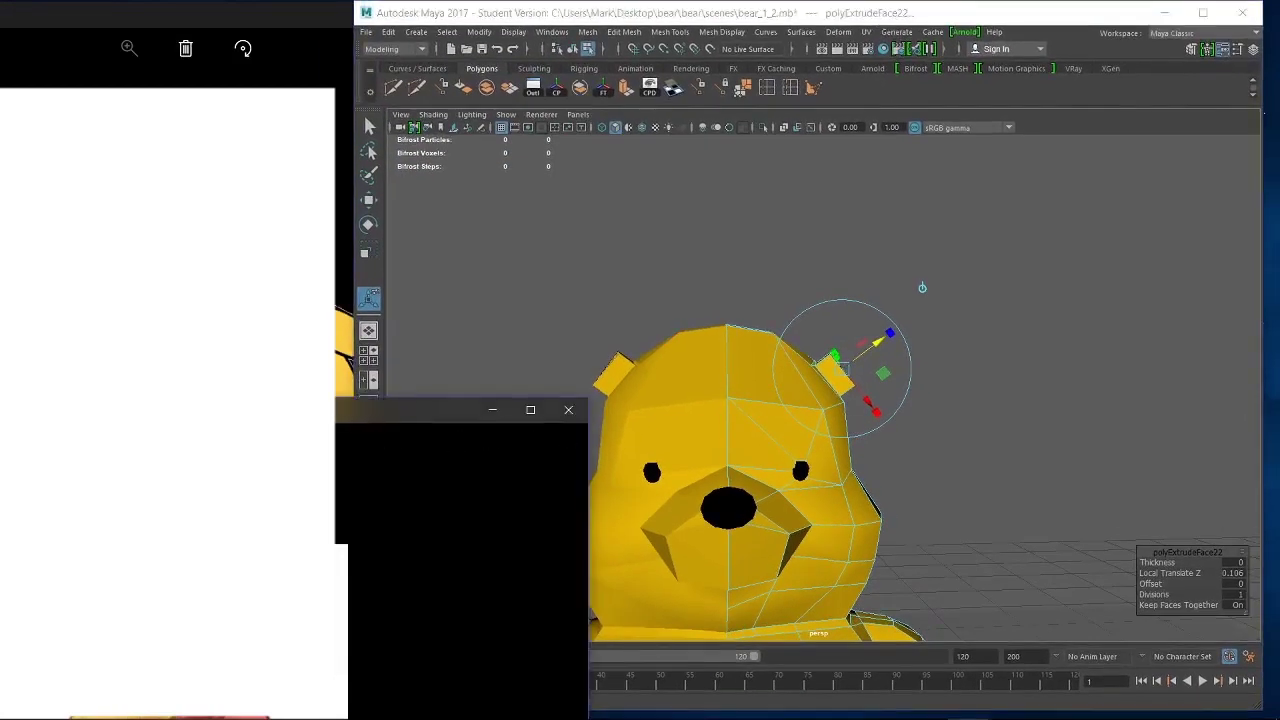
drag(327, 411, 309, 100)
alt+right_drag(826, 506, 871, 429)
alt+middle_drag(830, 488, 858, 400)
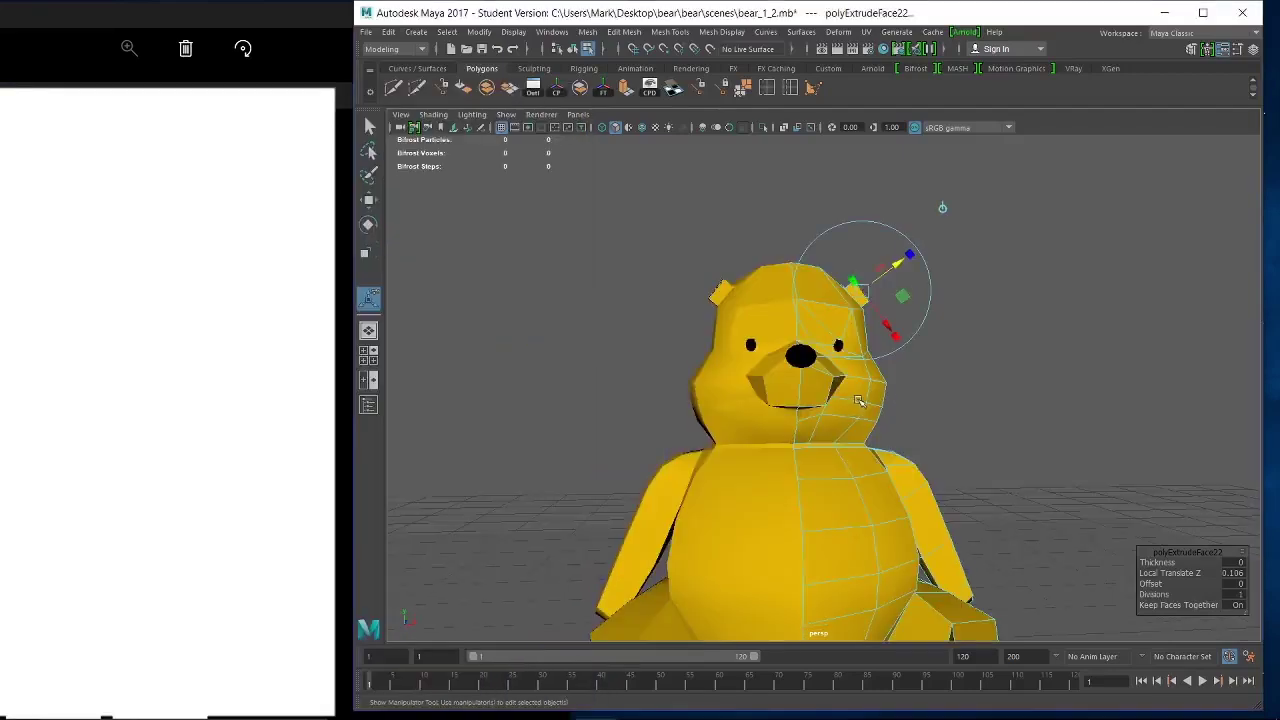
Scale the ear's outer face longer along its local red axis and rotate it slightly to flare the ear.
alt+right_drag(788, 327, 1001, 396)
alt+middle_drag(1001, 396, 947, 472)
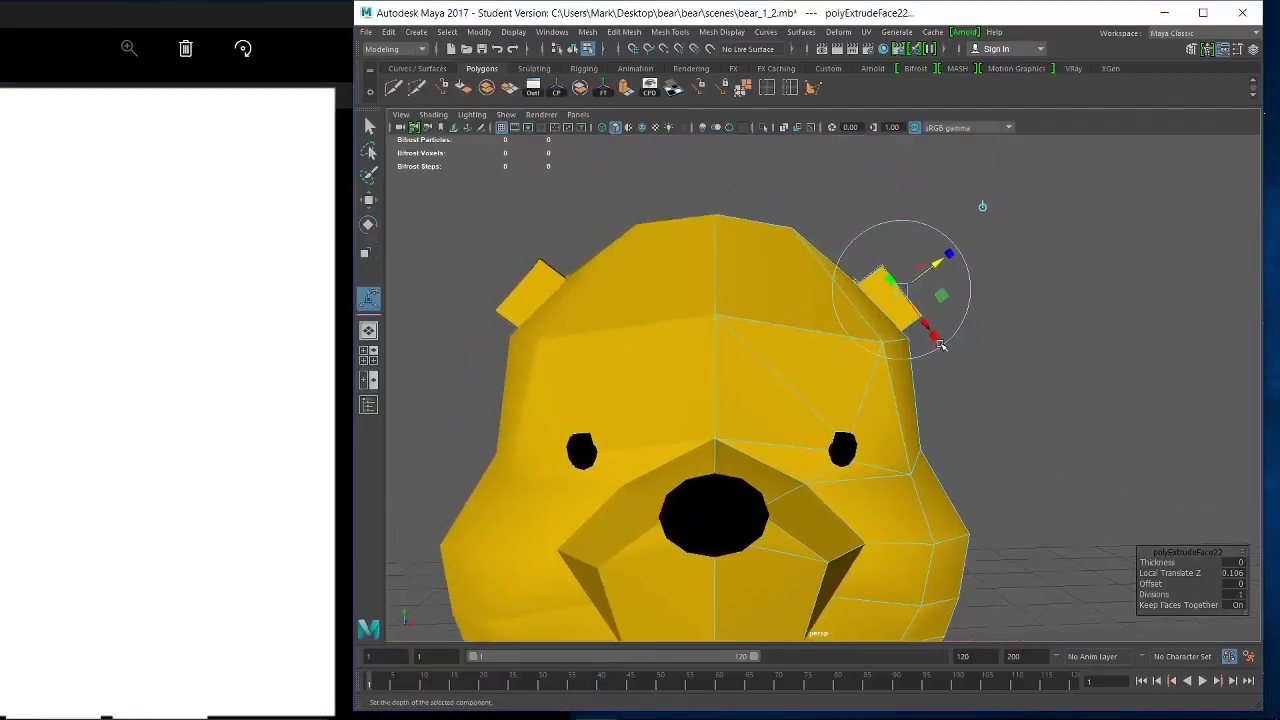
drag(933, 336, 966, 370)
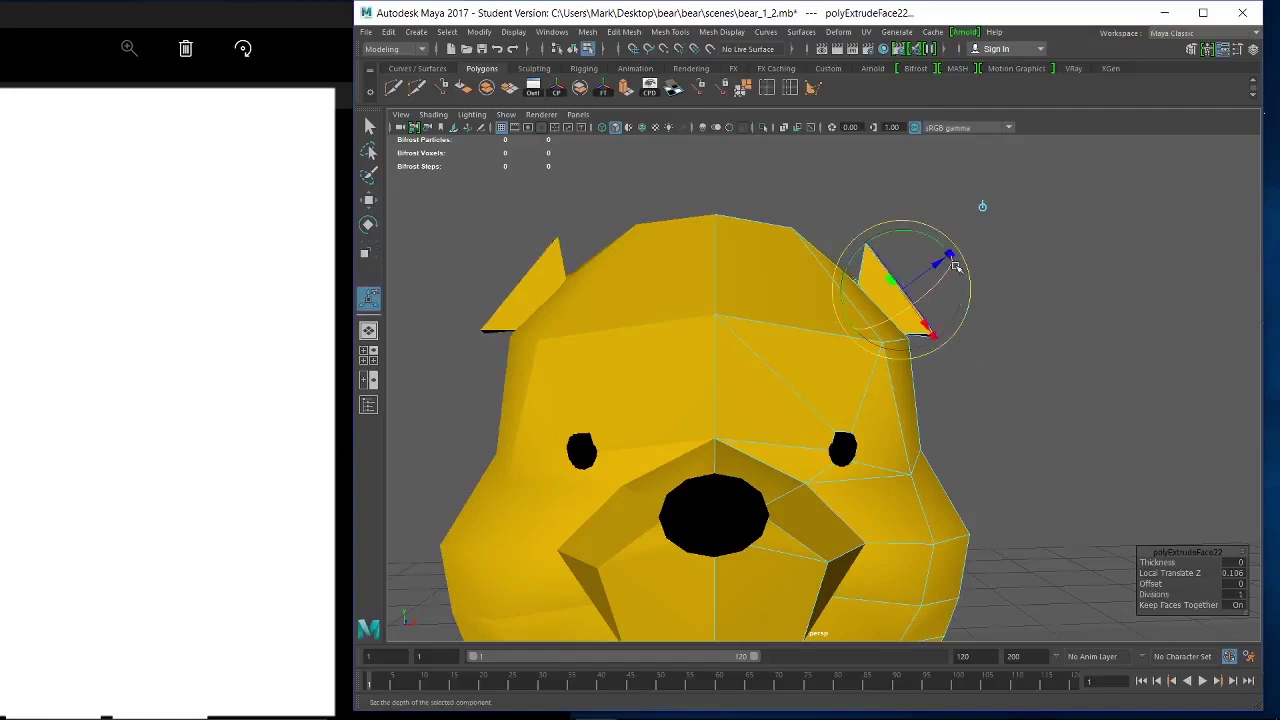
drag(929, 229, 917, 229)
mouse_move(951, 322)
mouse_down()
mouse_move(940, 318)
mouse_move(962, 334)
mouse_move(957, 354)
mouse_move(929, 343)
mouse_move(938, 328)
mouse_move(998, 349)
mouse_move(956, 318)
mouse_up()
click(959, 326)
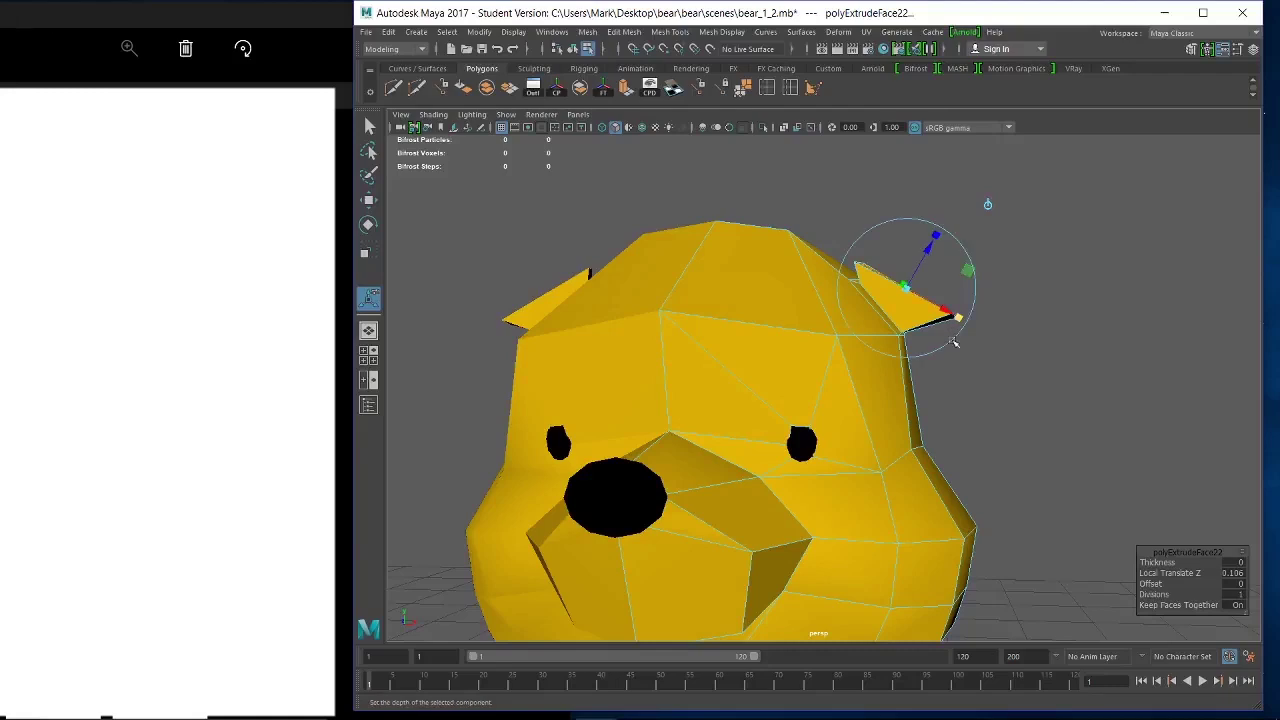
Extrude the ear's outer face again with a Local Translate Z of about 0.211 to form the middle ear section.
shift+click(711, 310)
key(ctrl+z)
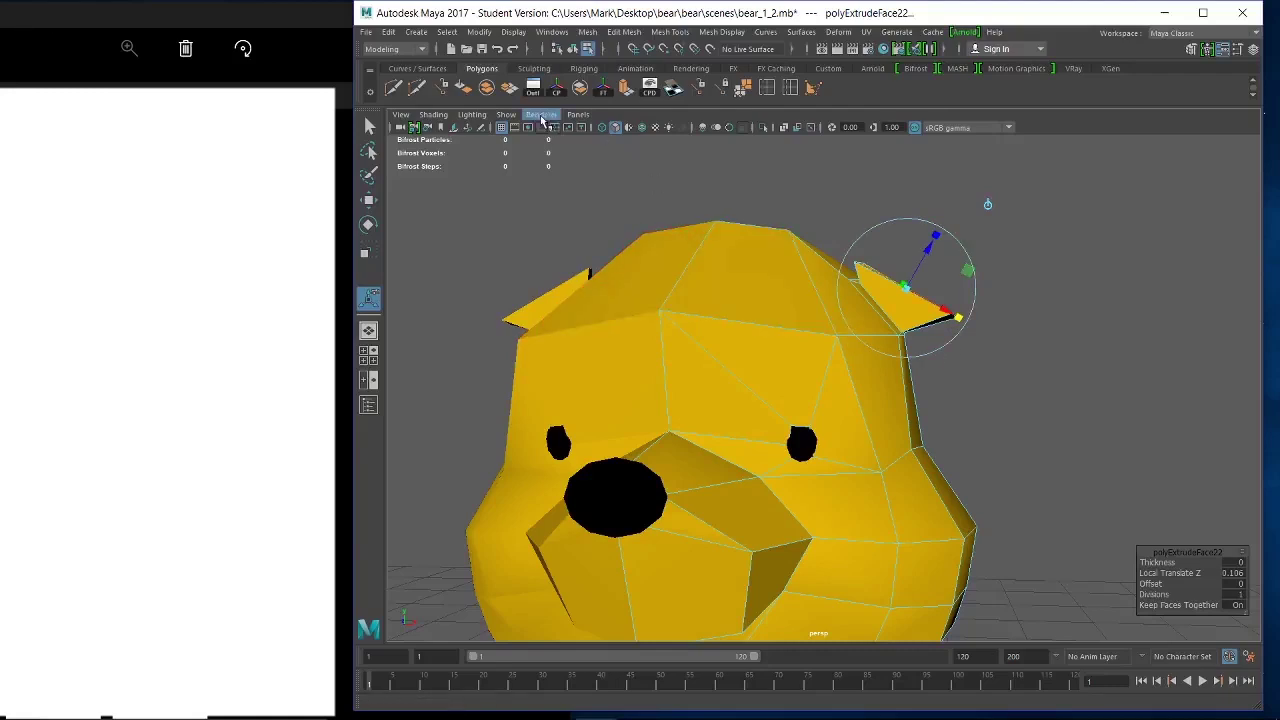
key(ctrl+z)
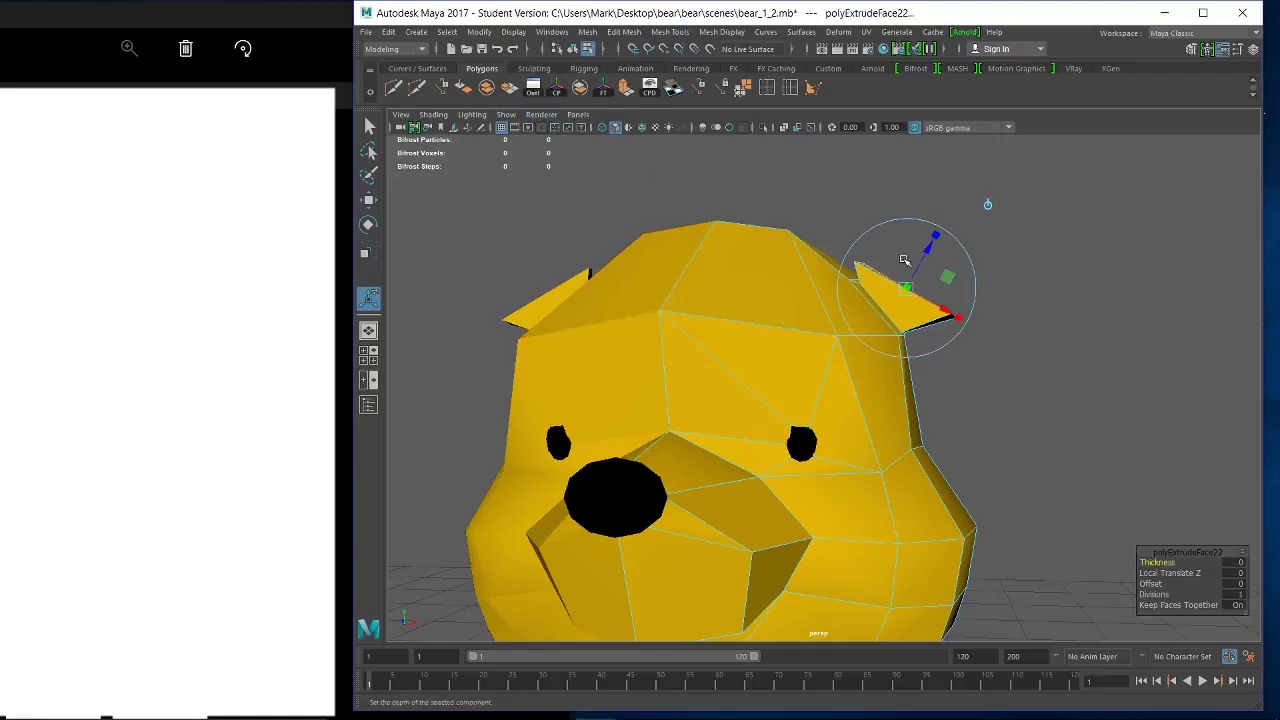
drag(922, 256, 974, 212)
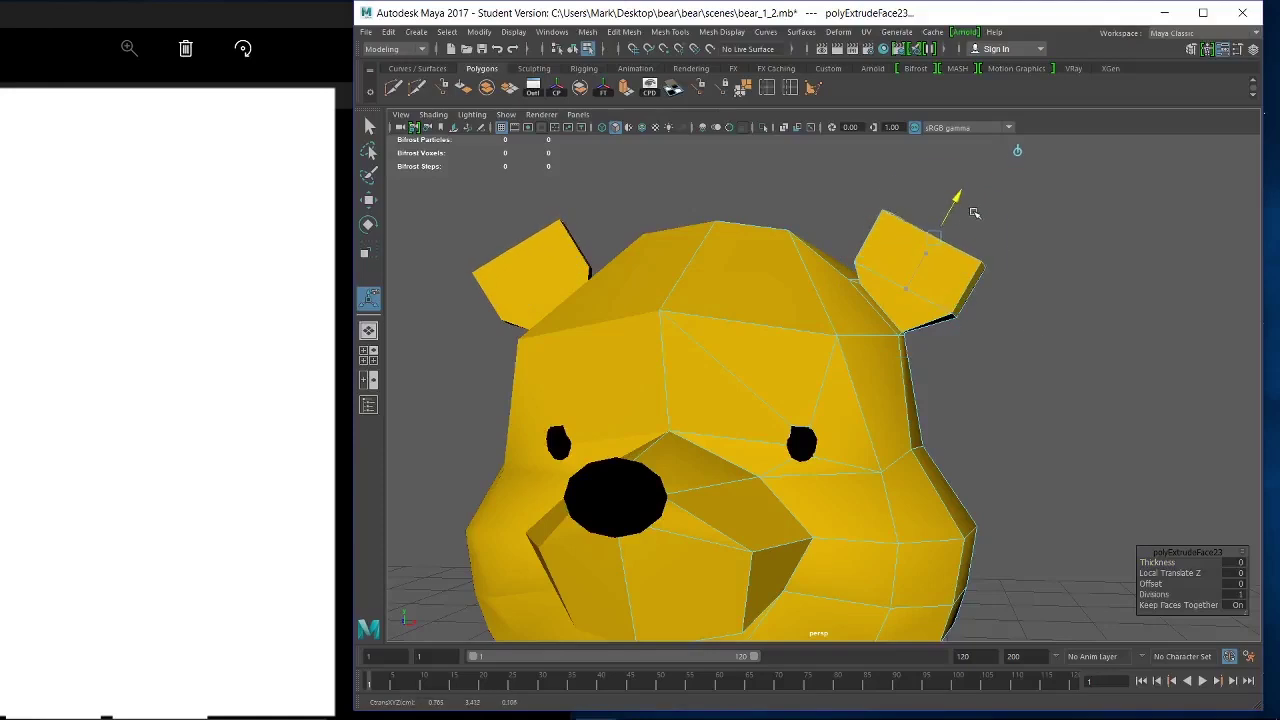
alt+right_drag(974, 212, 832, 268)
alt+drag(833, 268, 866, 289)
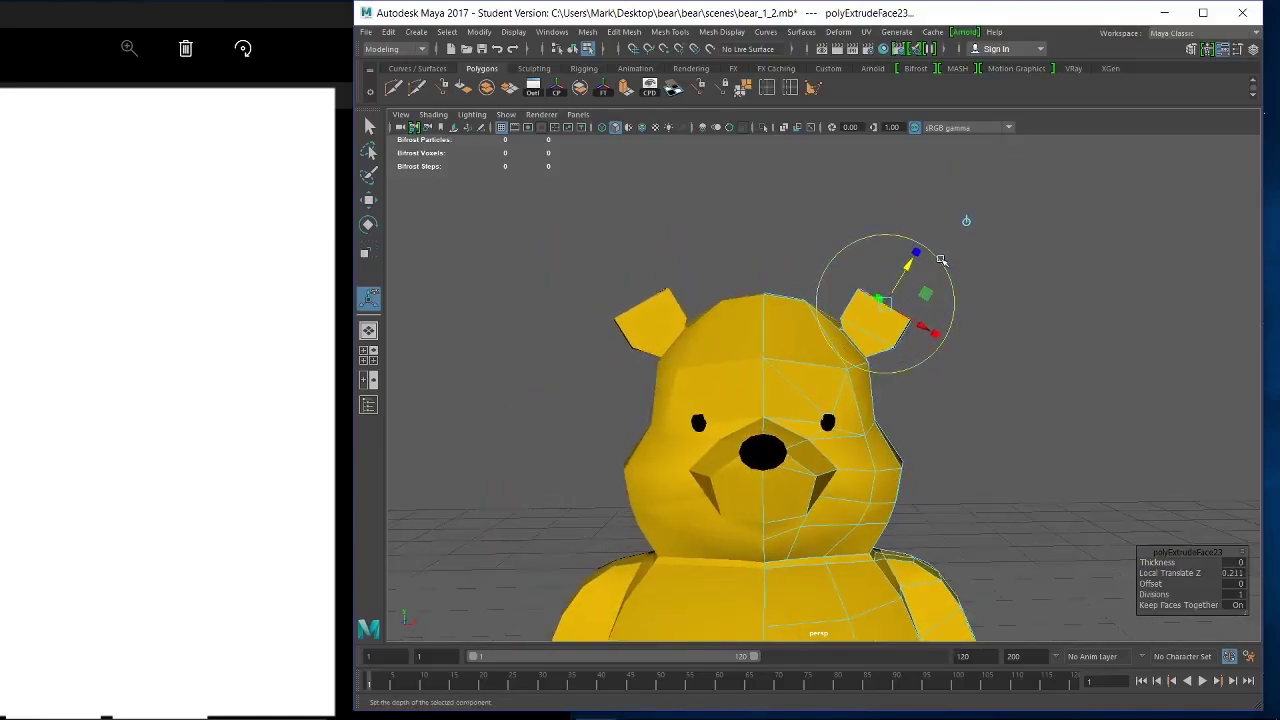
Rotate the middle ear section's end face slightly towards level and adjust its extrusion to a Local Translate Z of about 0.205.
click(941, 260)
drag(894, 246, 884, 248)
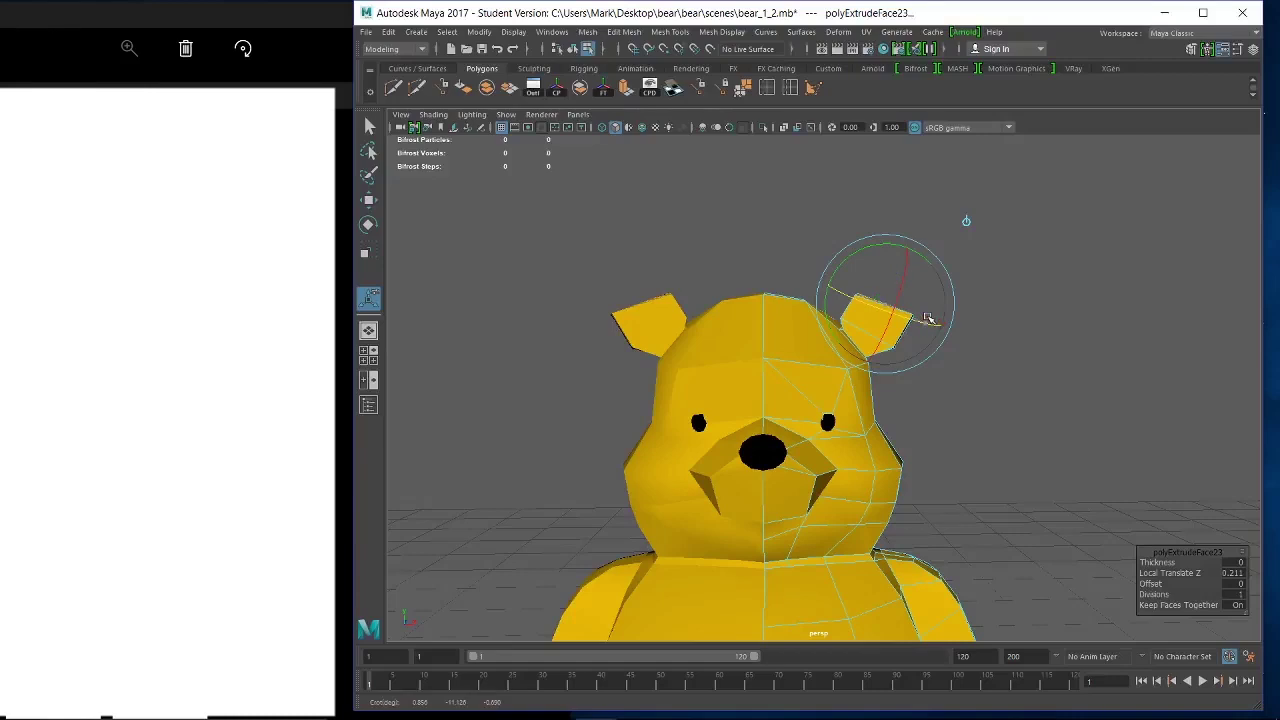
mouse_move(914, 316)
mouse_down()
mouse_move(934, 323)
mouse_move(921, 336)
mouse_up()
drag(922, 326, 928, 317)
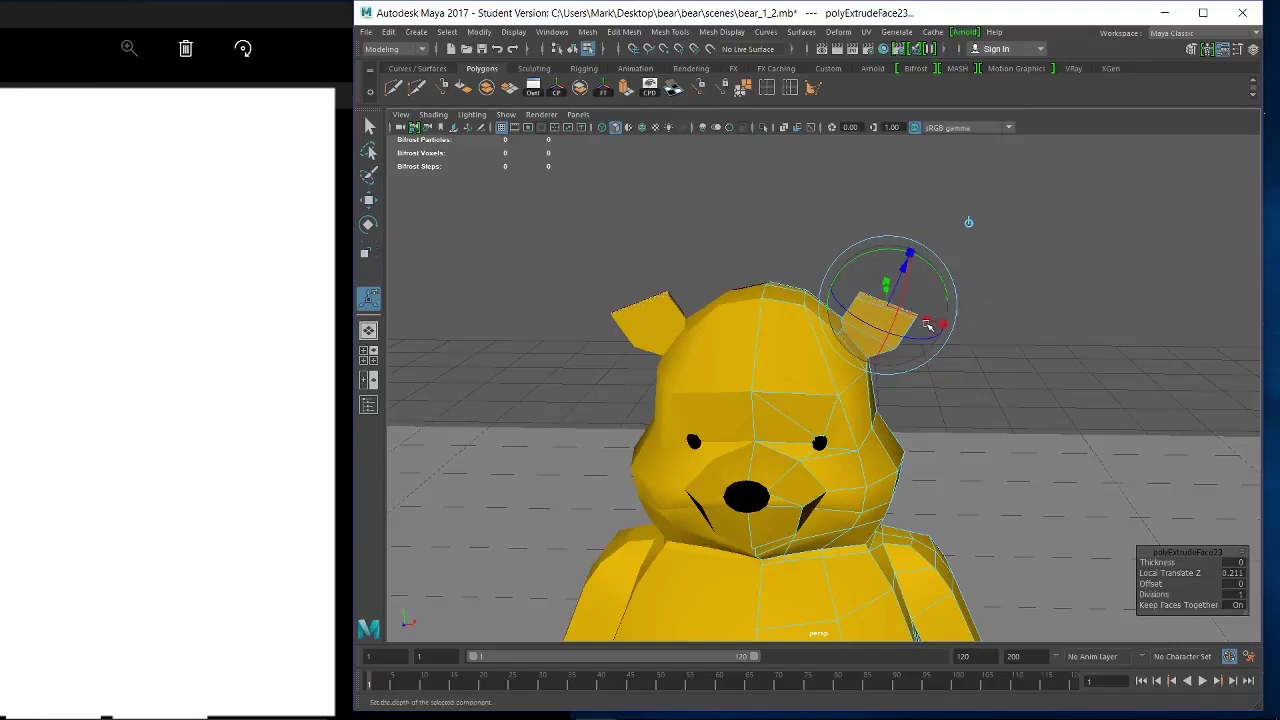
drag(927, 325, 978, 321)
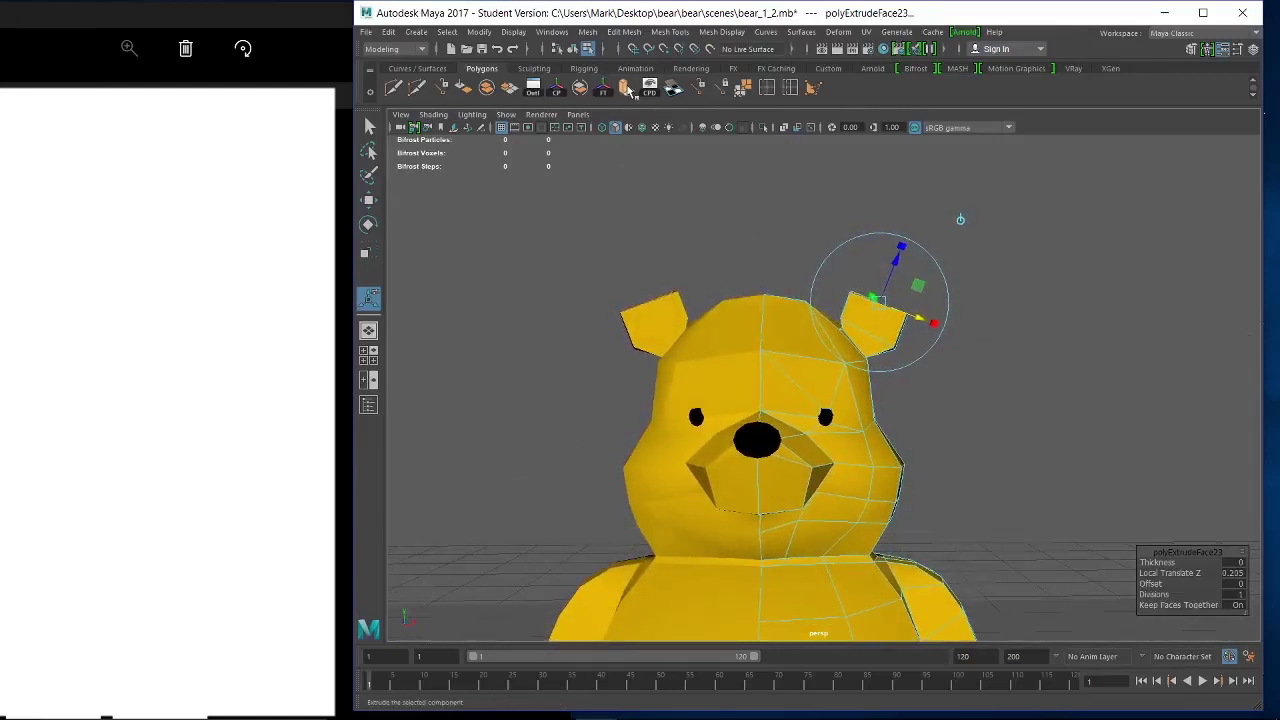
Extrude the ear's end face once more with a Local Translate Z of about 0.16 and scale it narrower for a rounded tip.
key(ctrl+e)
drag(893, 263, 905, 230)
drag(946, 292, 917, 286)
click(922, 286)
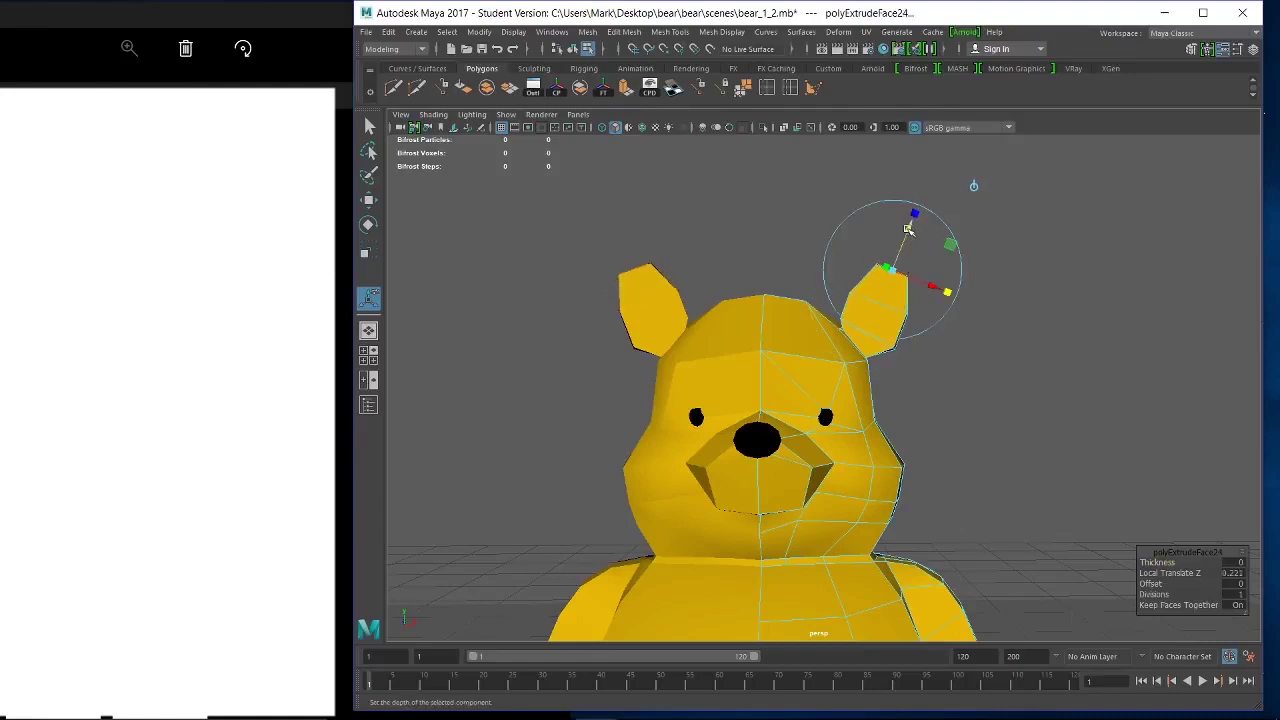
drag(907, 229, 903, 236)
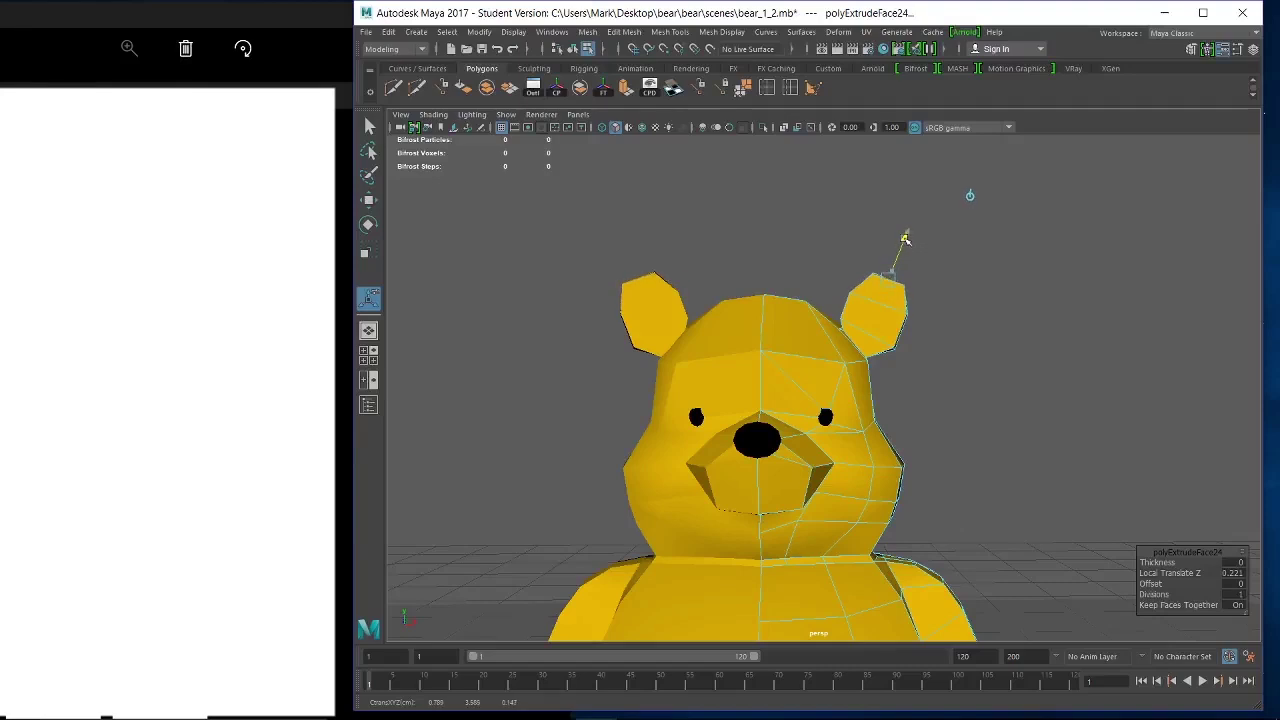
drag(929, 291, 902, 322)
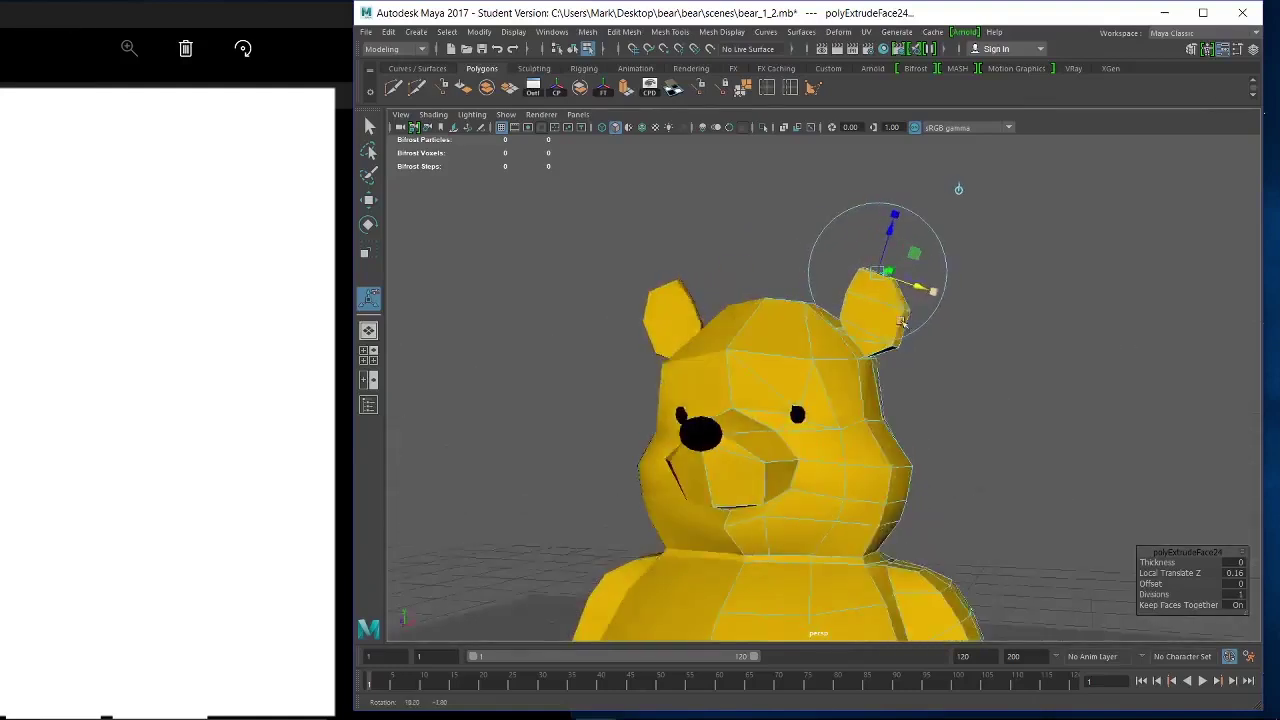
Examine the shape and proportions of both ears against the whole bear from the front and at an angle.
scroll(901, 322, down, 6)
alt+middle_drag(896, 420, 898, 338)
alt+drag(890, 340, 878, 373)
scroll(878, 373, up, 3)
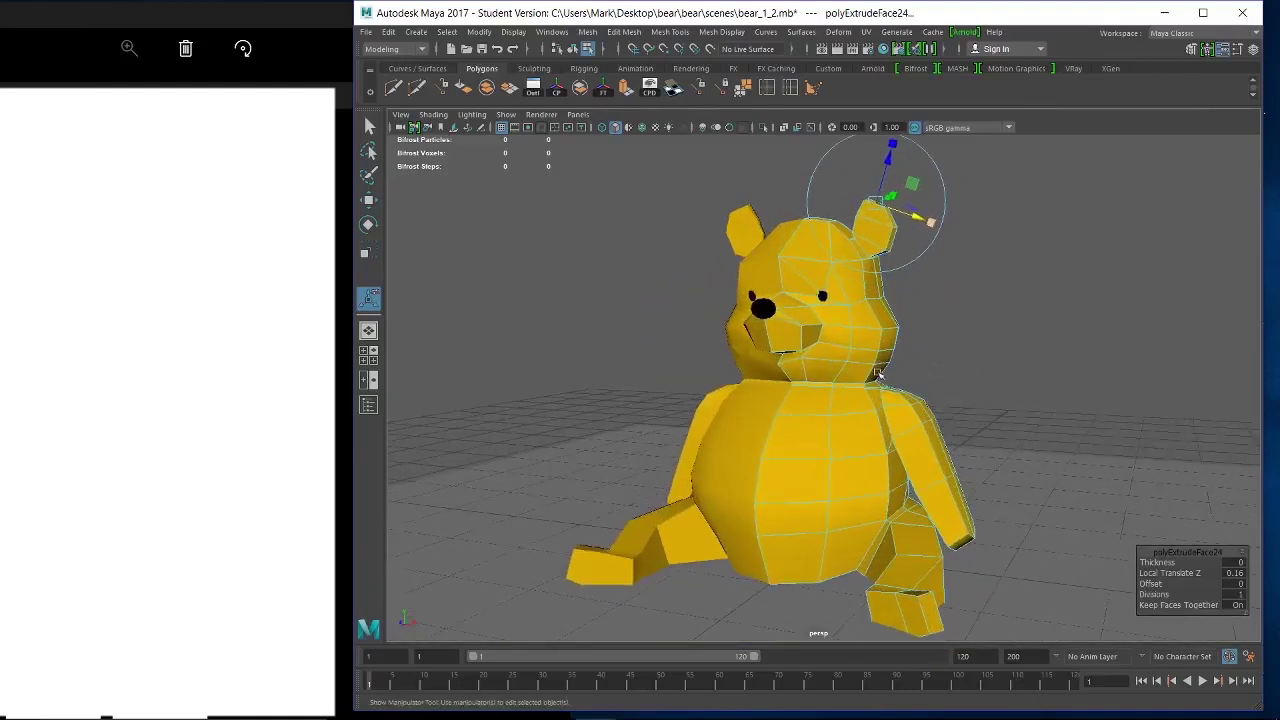
scroll(872, 345, up, 3)
alt+middle_drag(800, 223, 797, 323)
alt+drag(797, 323, 840, 294)
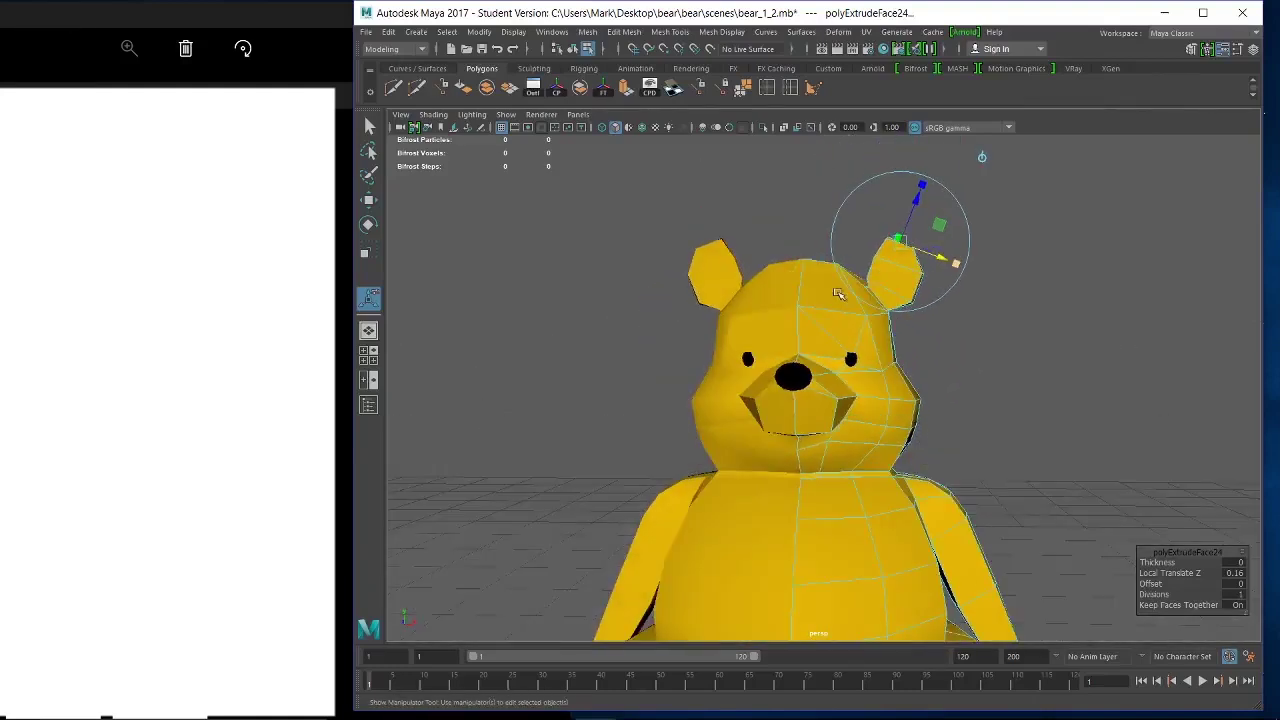
scroll(876, 340, up, 3)
alt+middle_drag(880, 343, 859, 450)
Nudge the ear's top inner vertex pair and select its lower outer pair to refine the rounded outline.
right_drag(920, 322, 871, 325)
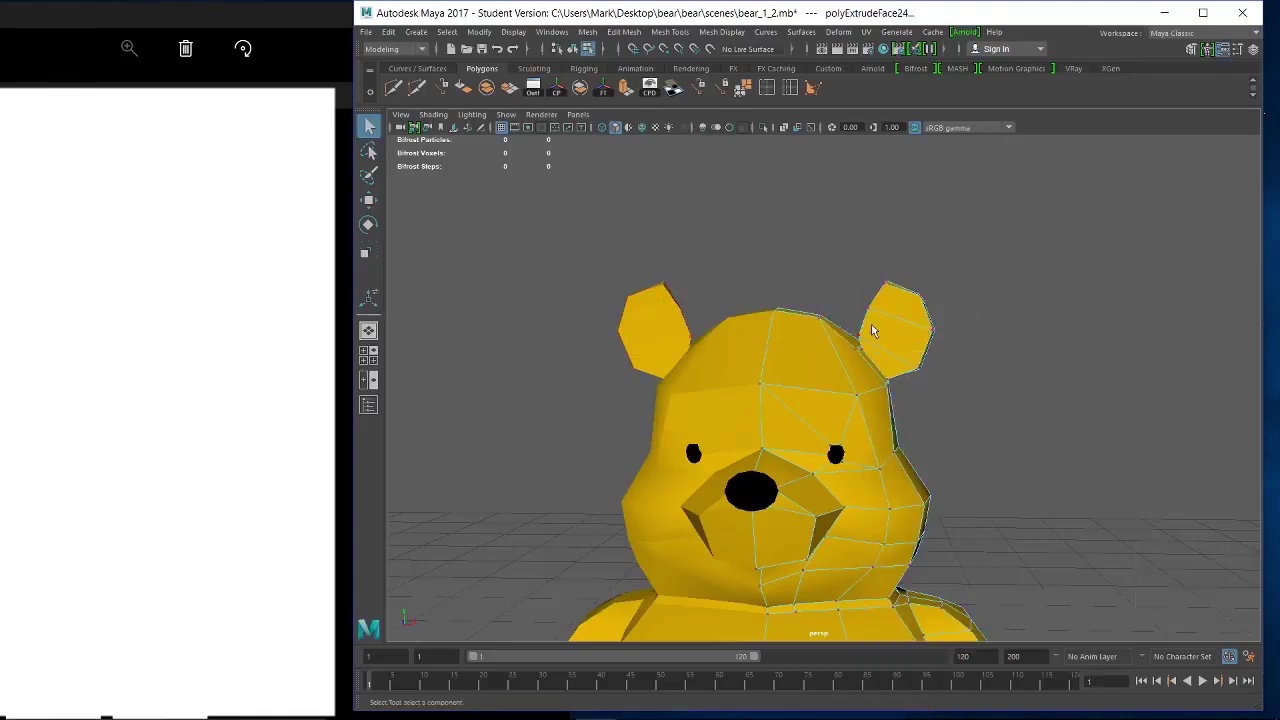
alt+drag(902, 366, 912, 316)
drag(873, 278, 928, 284)
key(w)
drag(895, 225, 896, 227)
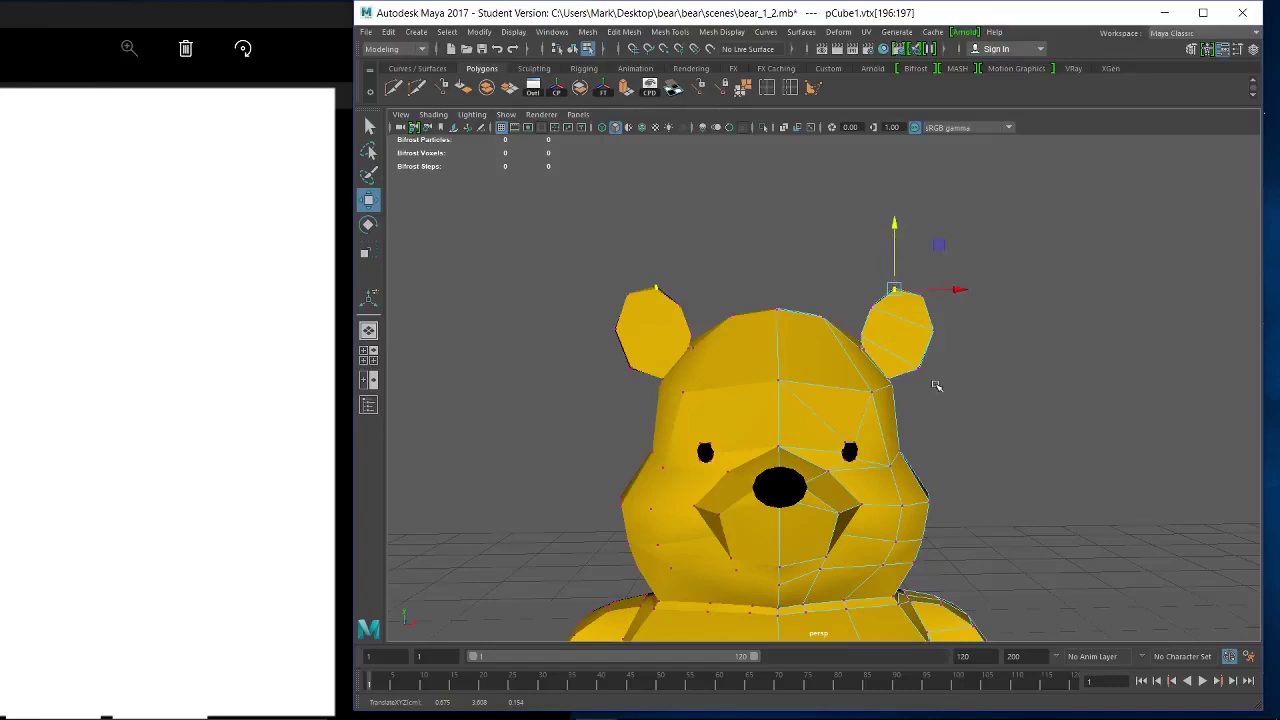
drag(910, 357, 955, 371)
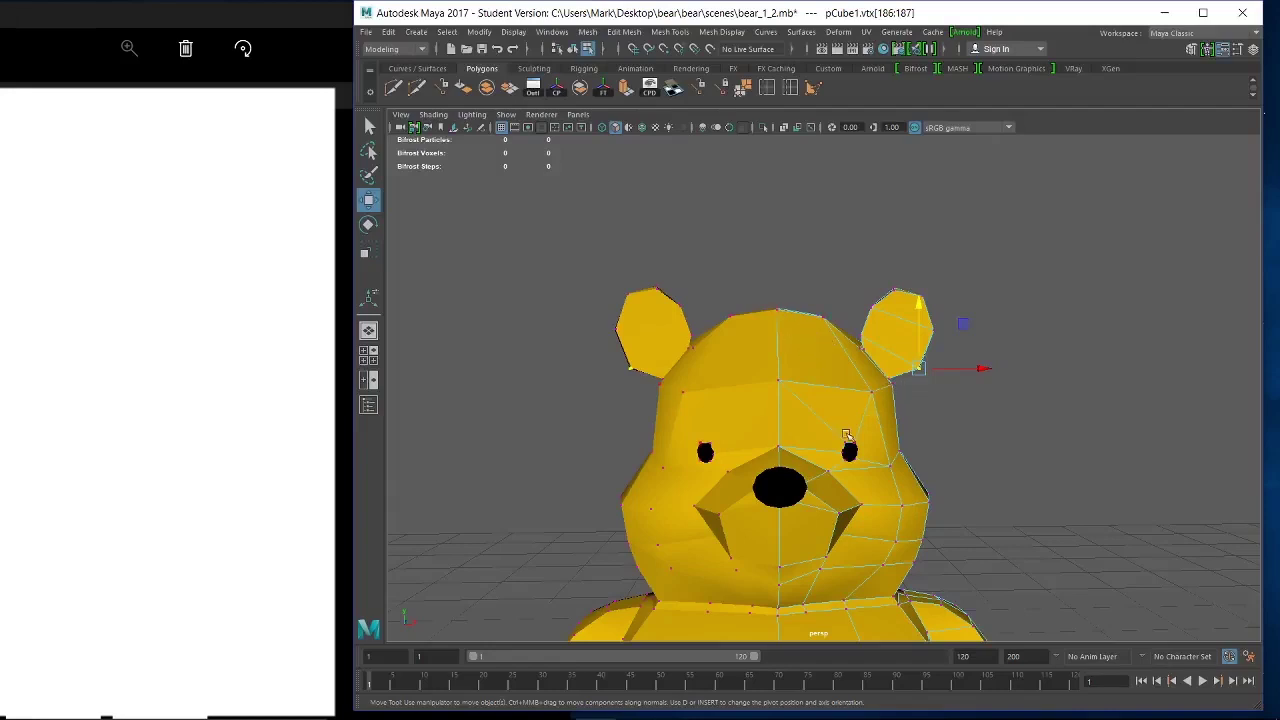
Inspect the whole bear's silhouette and belly from several angles.
alt+drag(890, 587, 730, 490)
scroll(613, 441, down, 4)
alt+drag(613, 442, 731, 457)
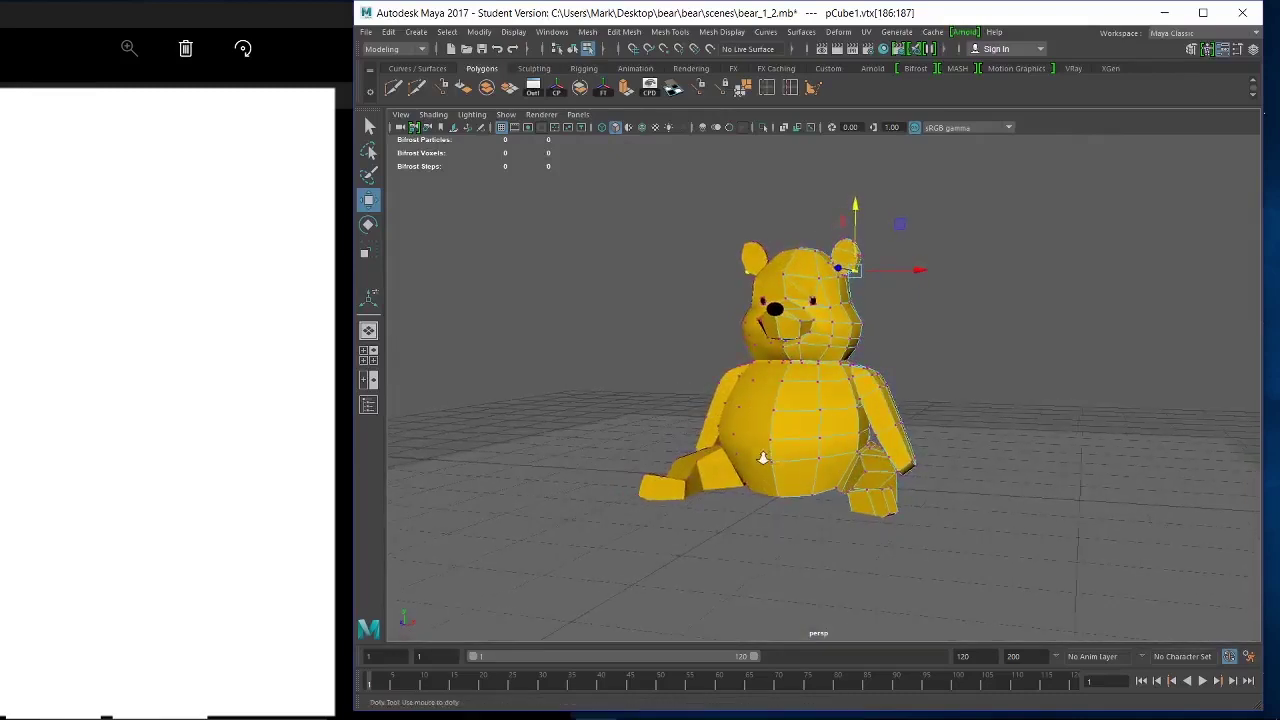
alt+right_drag(763, 459, 857, 531)
alt+middle_drag(857, 531, 888, 541)
alt+drag(888, 541, 880, 542)
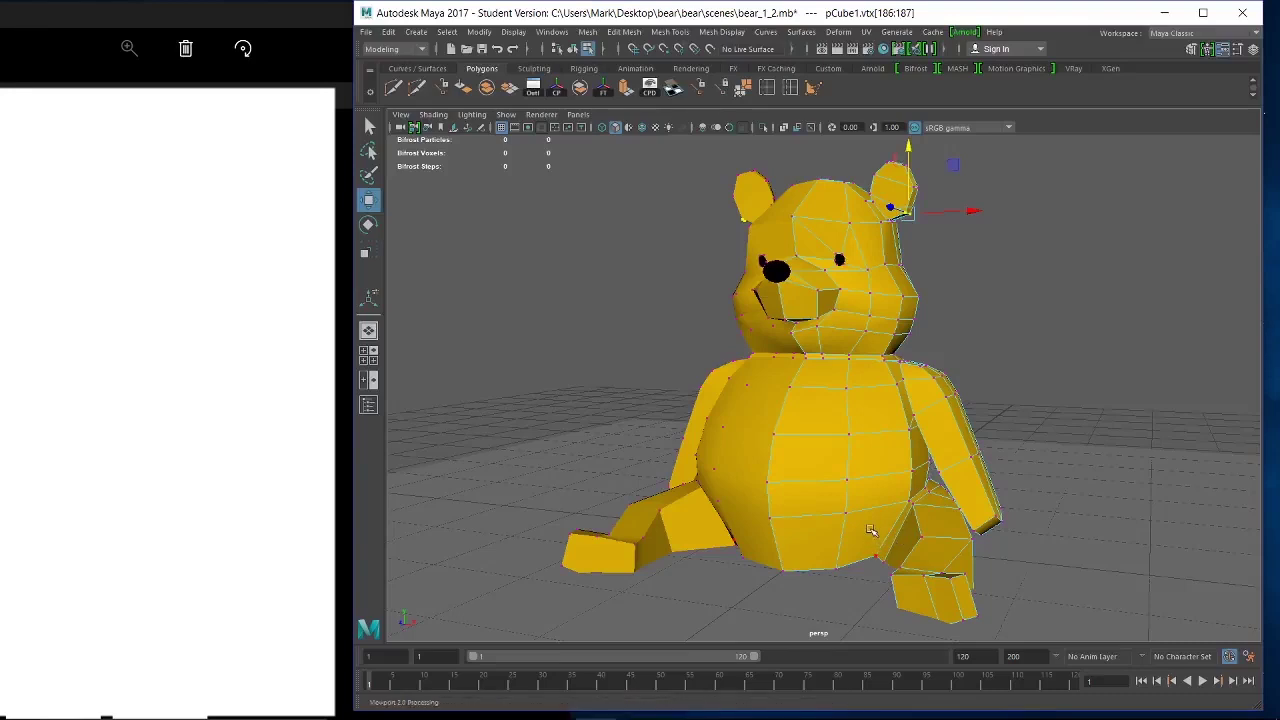
alt+drag(883, 441, 872, 530)
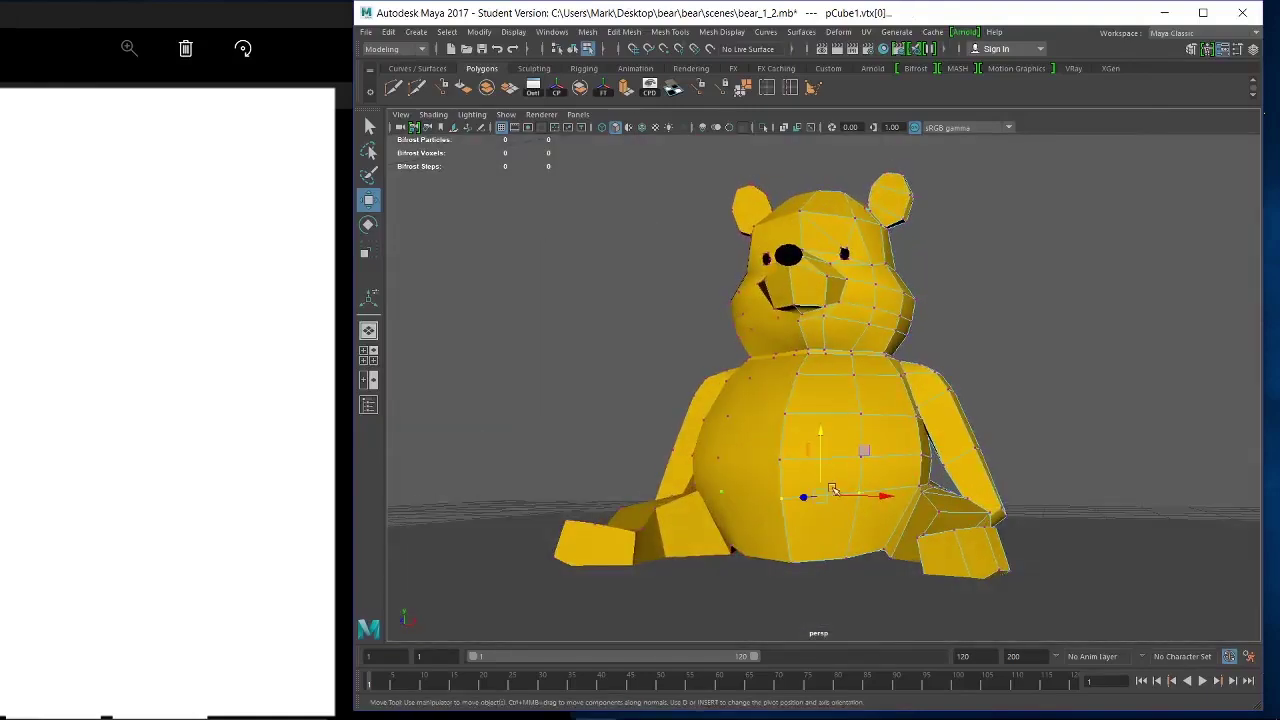
Lower the front vertices of the two lower belly rows to give the belly a rounder, heavier shape.
drag(818, 427, 767, 462)
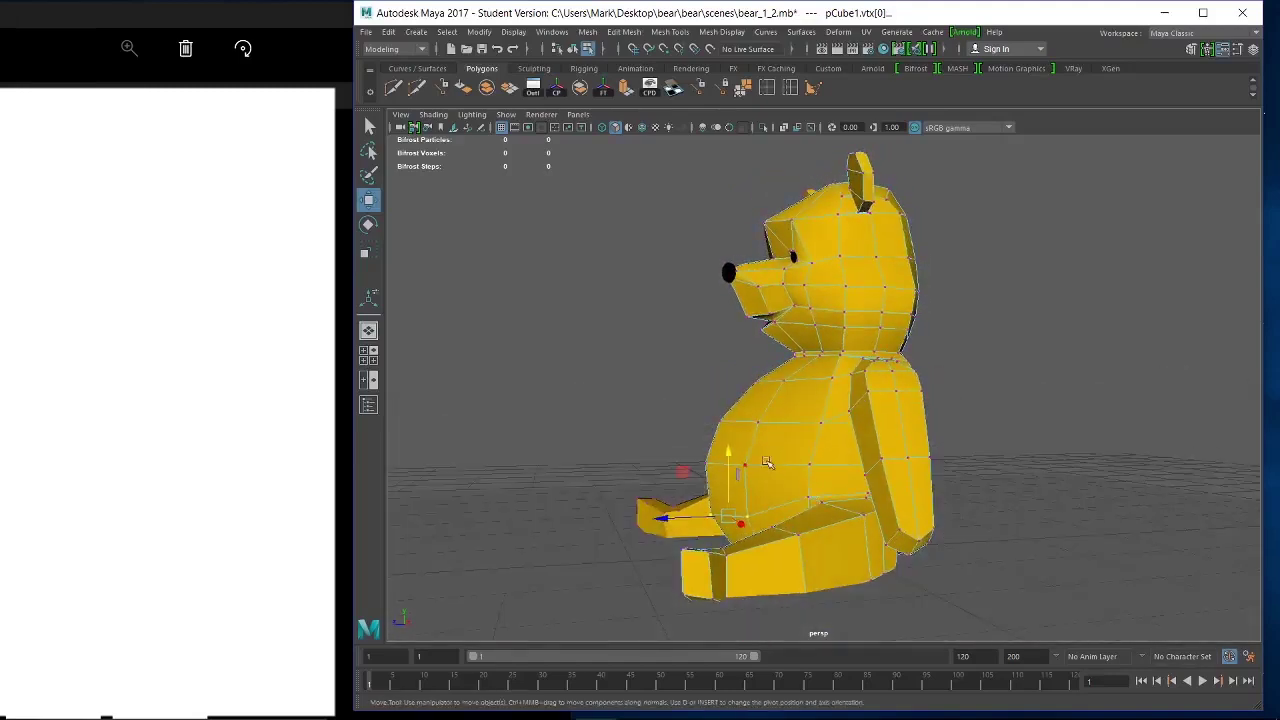
drag(724, 399, 861, 497)
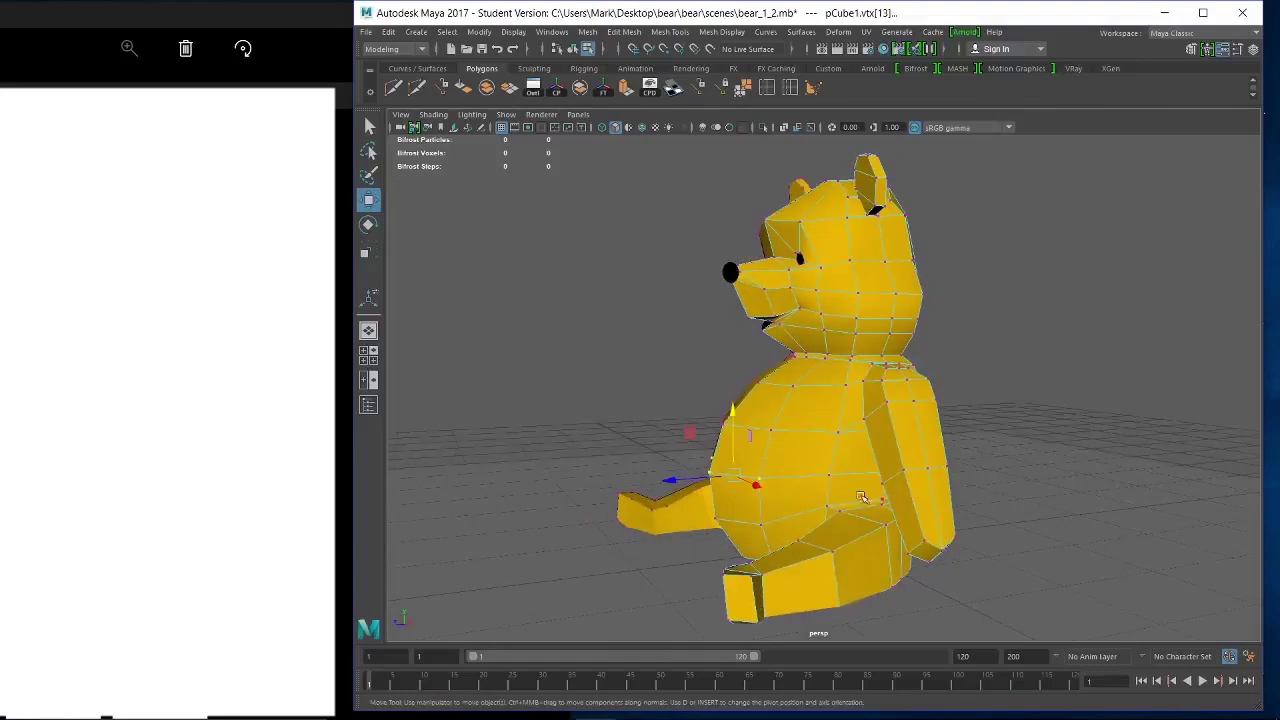
alt+drag(923, 527, 1023, 531)
alt+right_drag(1023, 531, 909, 494)
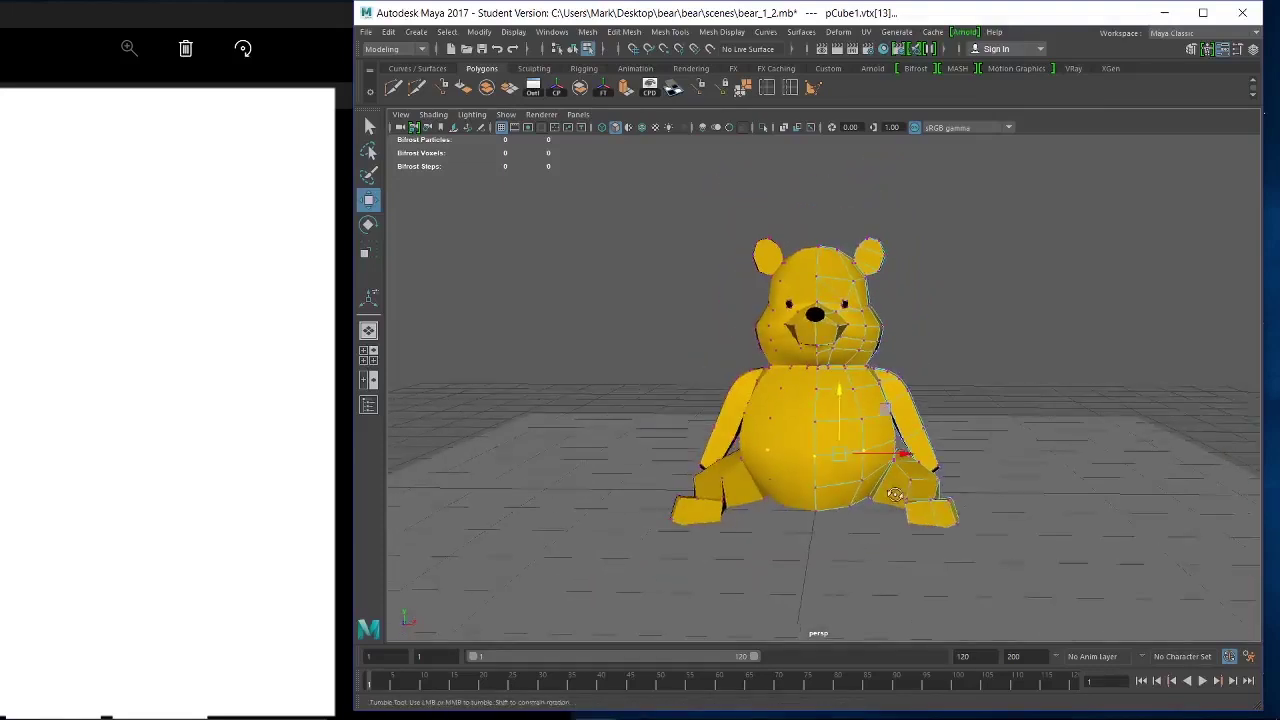
alt+drag(909, 494, 880, 483)
alt+right_drag(880, 483, 983, 500)
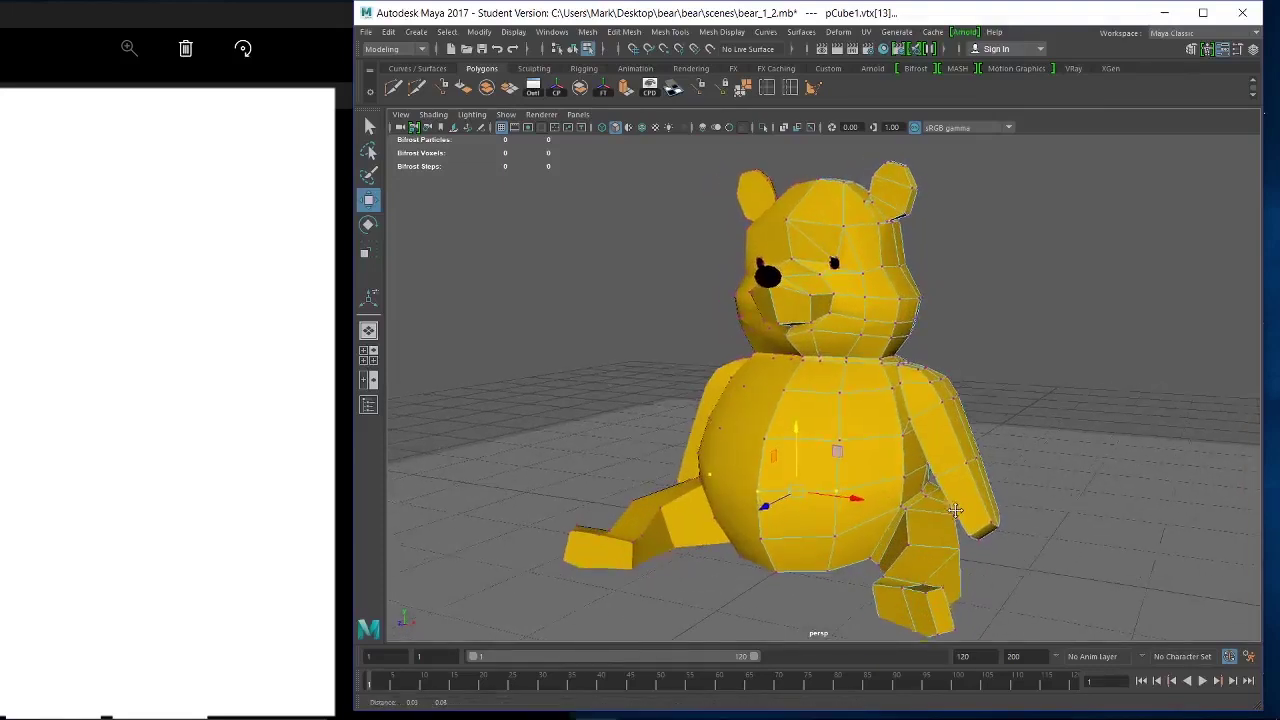